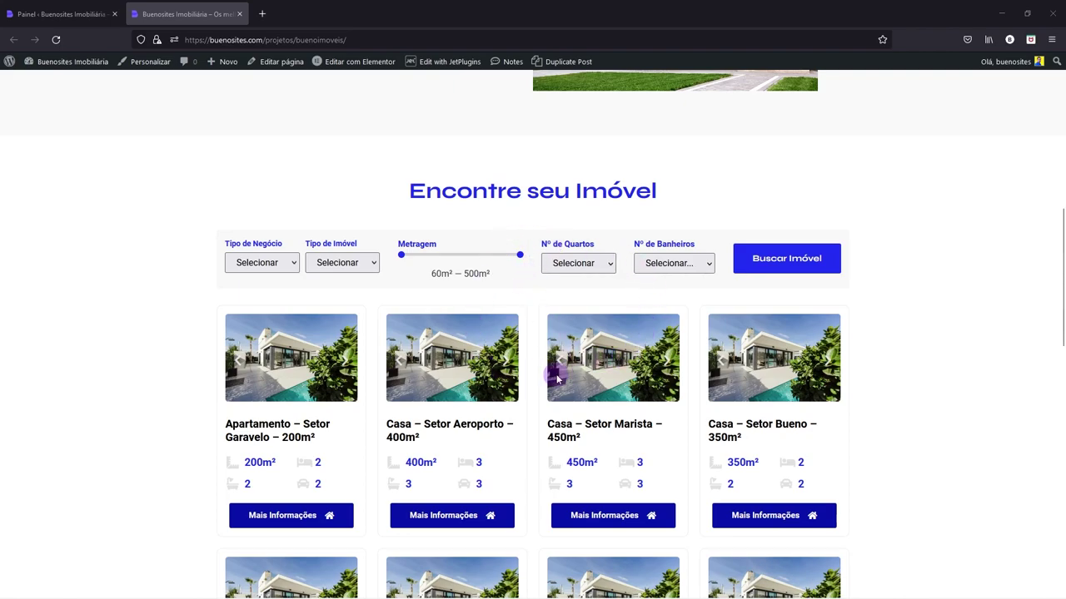
- Leave the property search listing and switch to the WordPress admin dashboard (Painel) tab
scroll(557, 379, "down", 1)
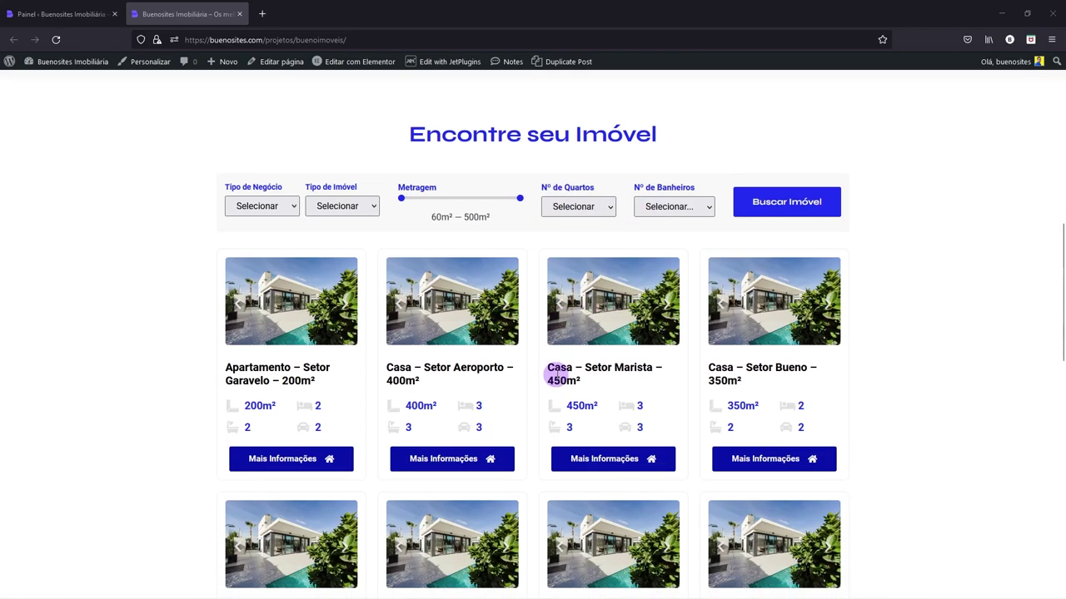
scroll(557, 375, "up", 1)
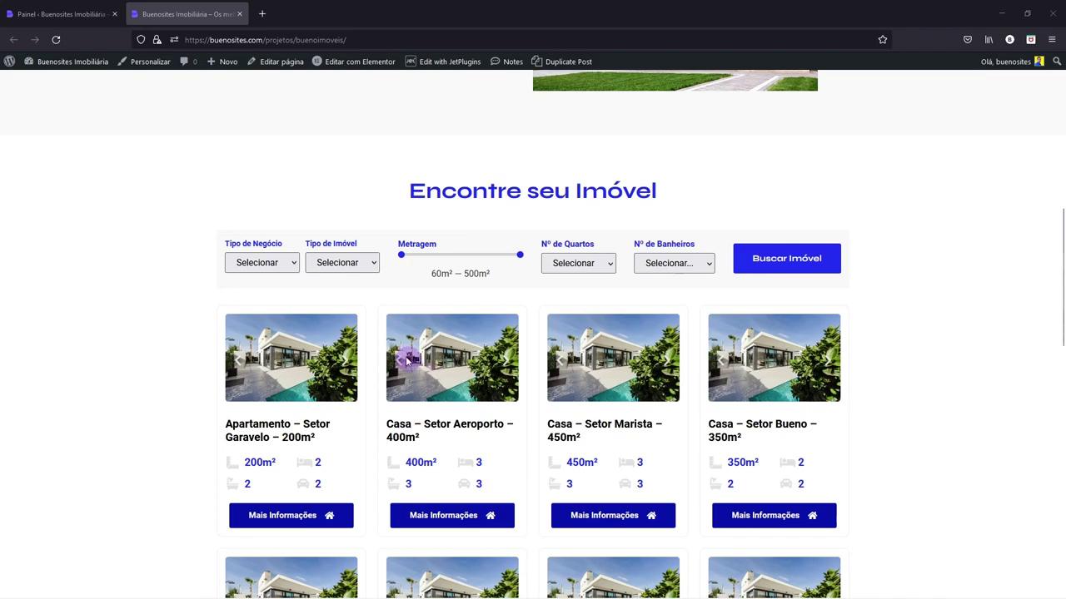
left_click(60, 14)
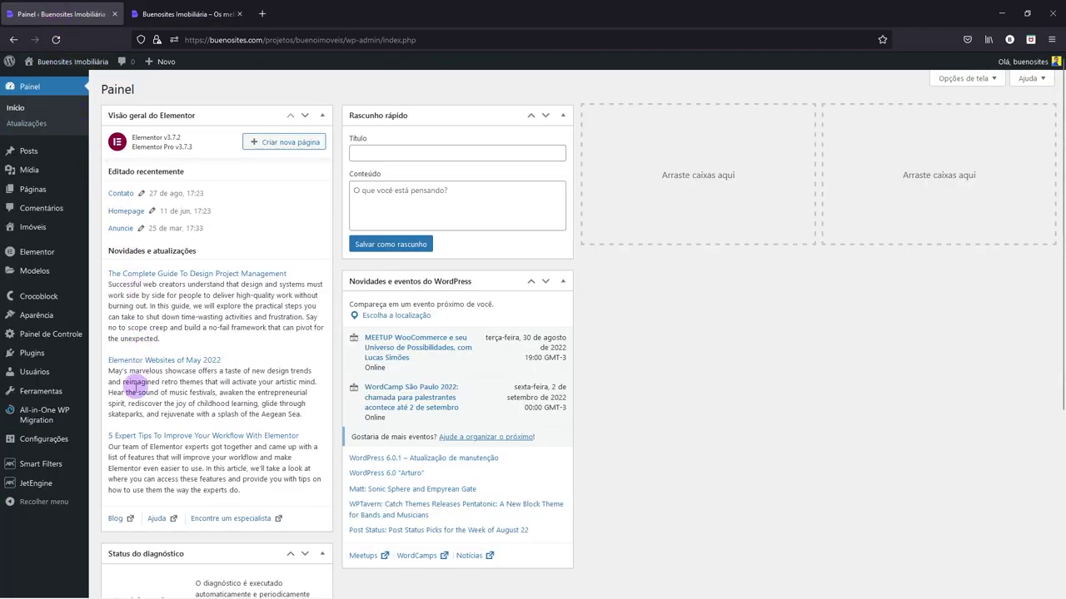
mouse_move(52, 468)
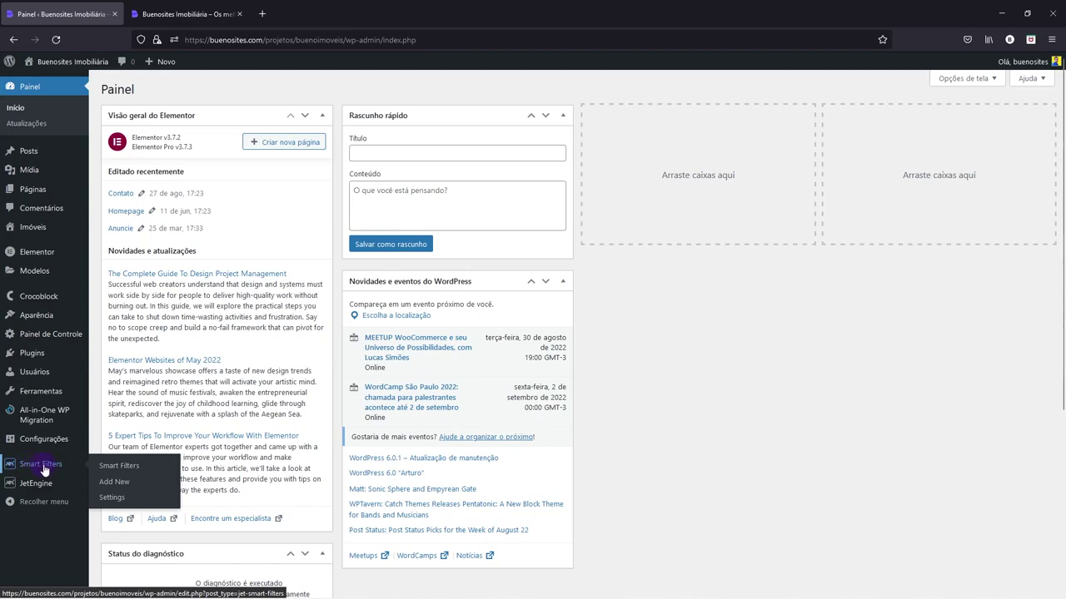
mouse_move(45, 487)
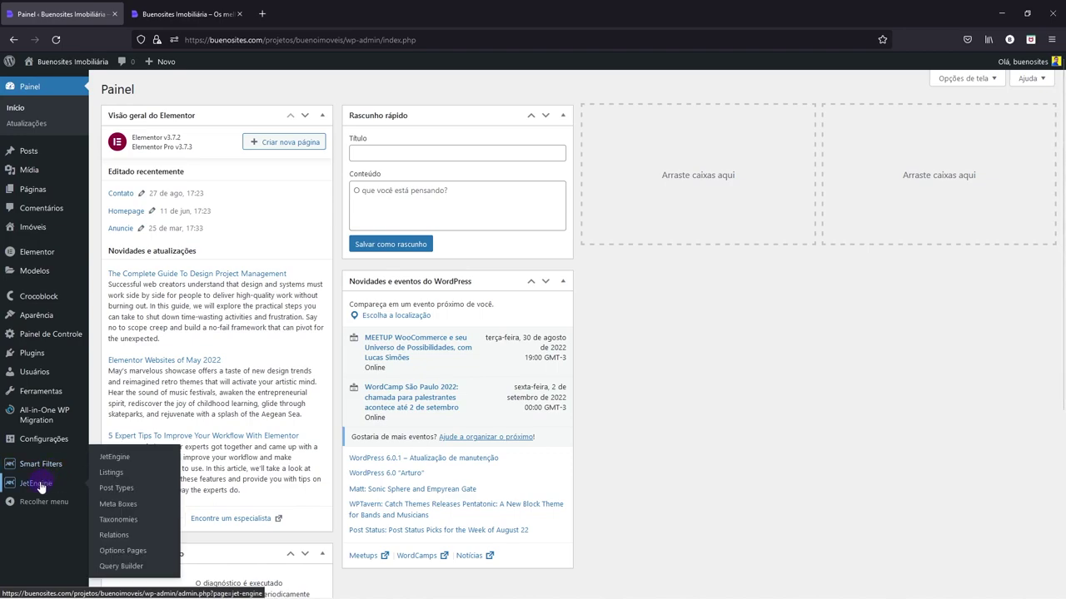
mouse_move(46, 233)
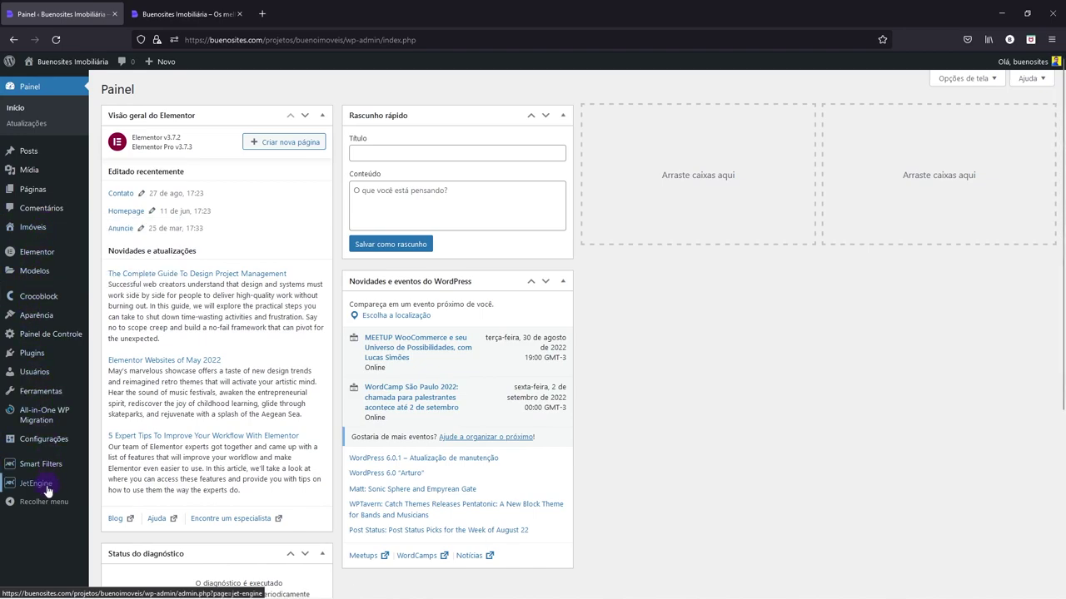
- In the Imóveis post type's Advanced Settings, add Author to the Supports list
left_click(120, 491)
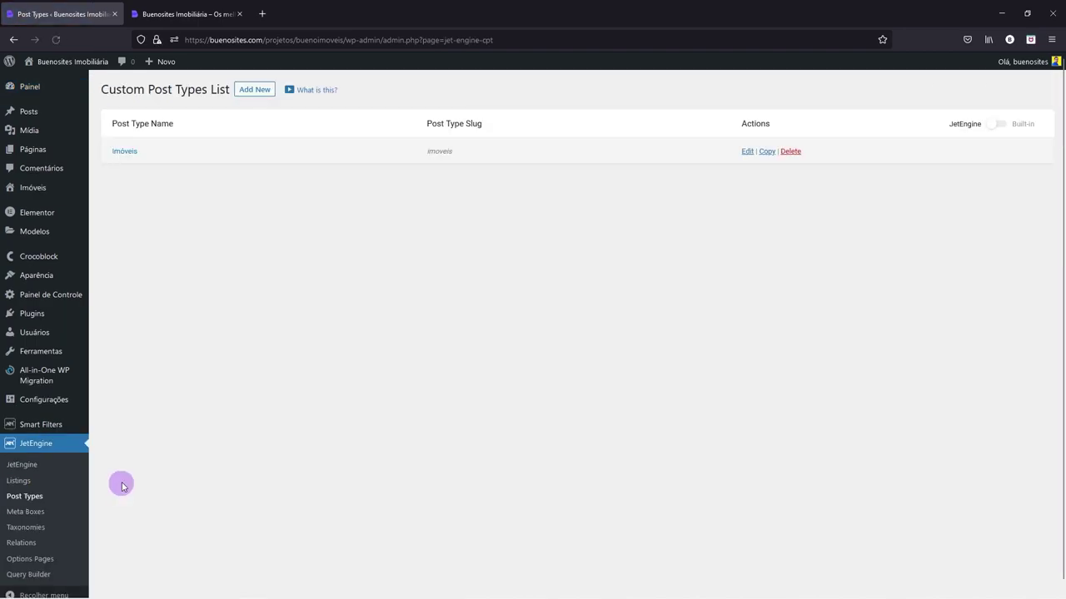
left_click(125, 151)
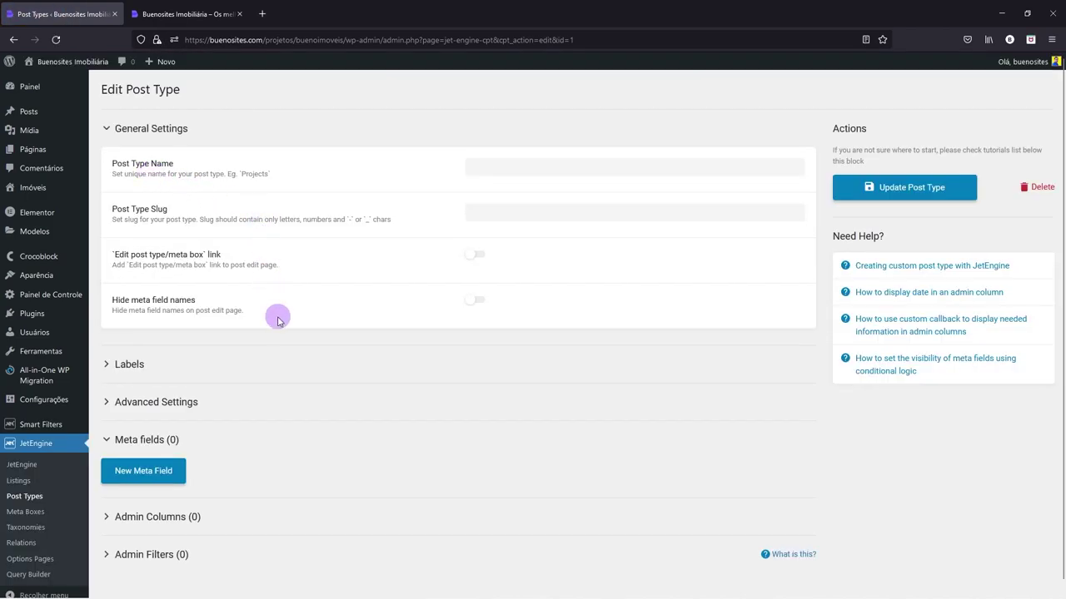
scroll(278, 317, "down", 3)
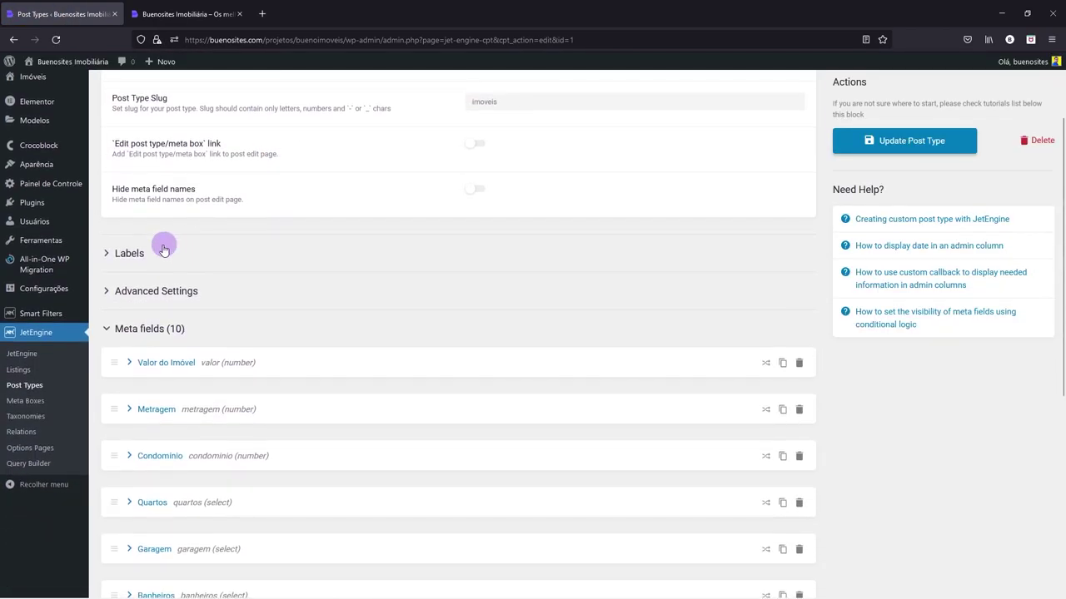
left_click(160, 289)
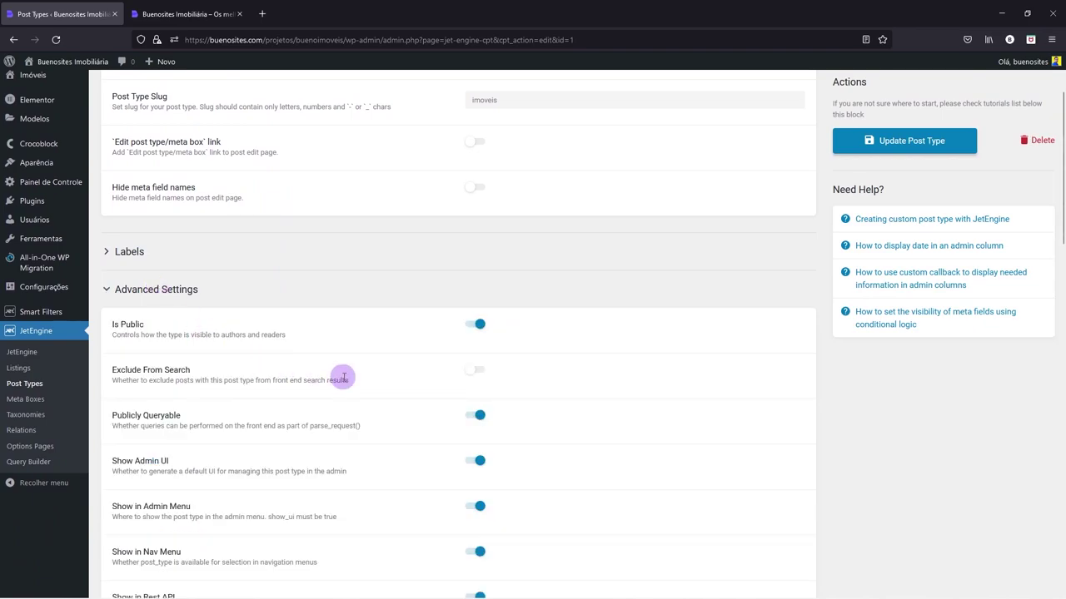
scroll(345, 378, "down", 15)
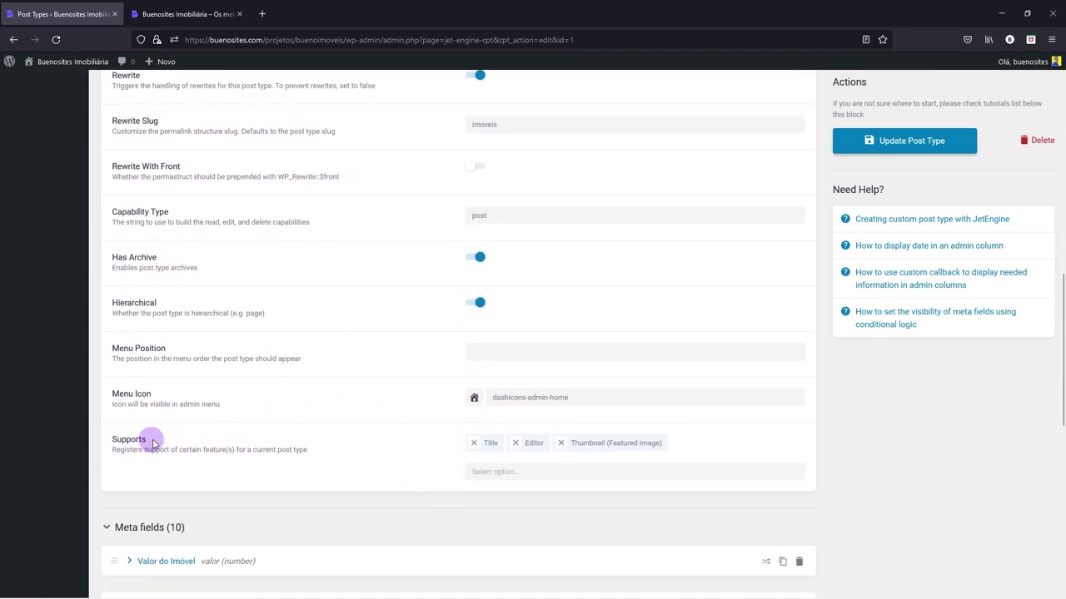
left_click(491, 472)
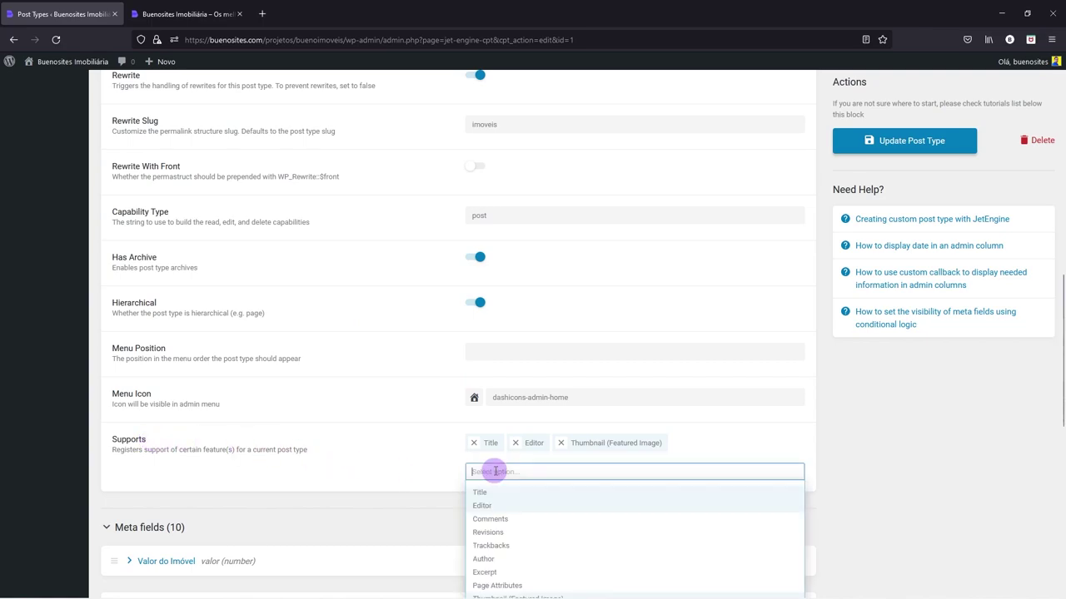
left_click(490, 558)
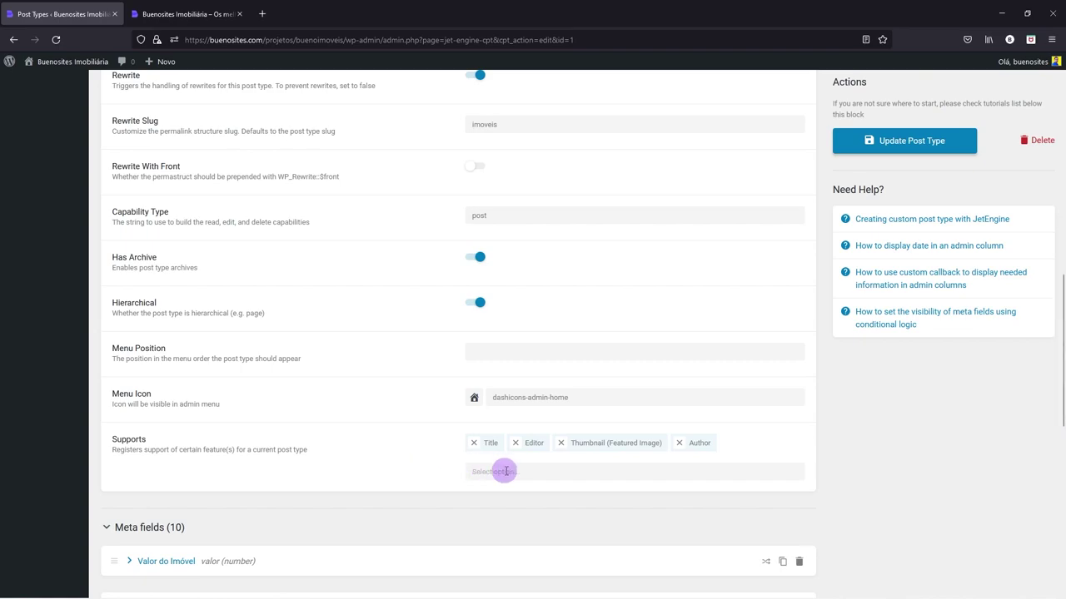
- Clear the Condomínio meta field's minimum and maximum (10000) value limits
scroll(660, 452, "down", 3)
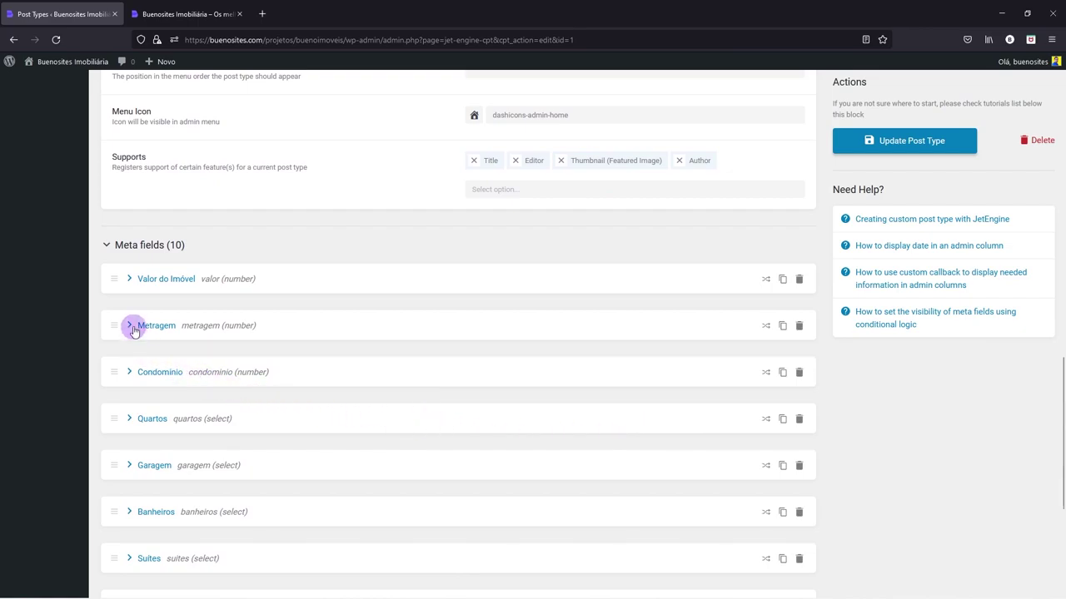
left_click(133, 371)
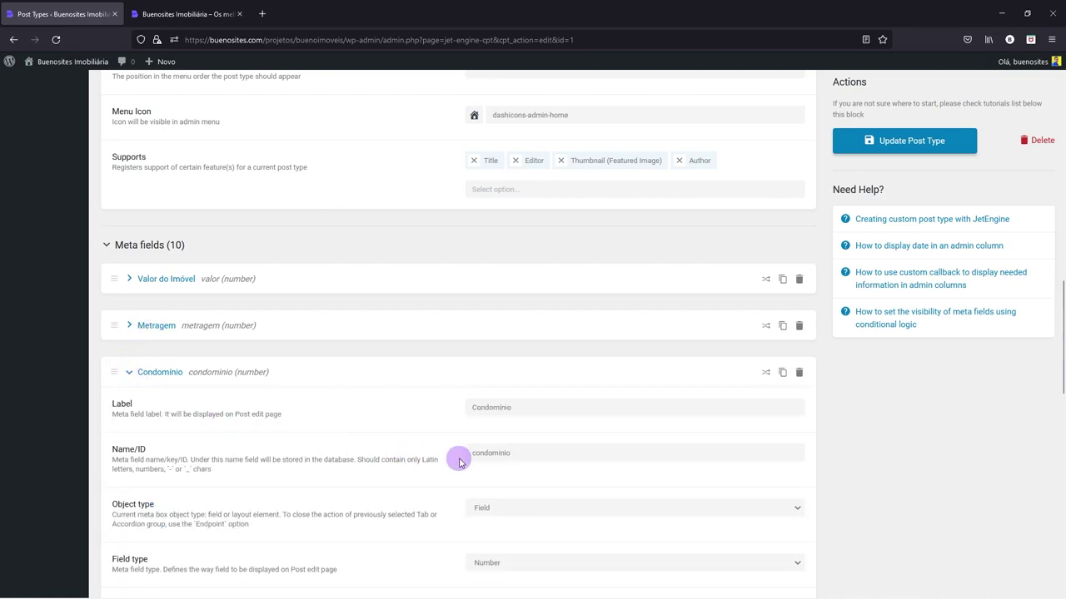
scroll(458, 457, "down", 3)
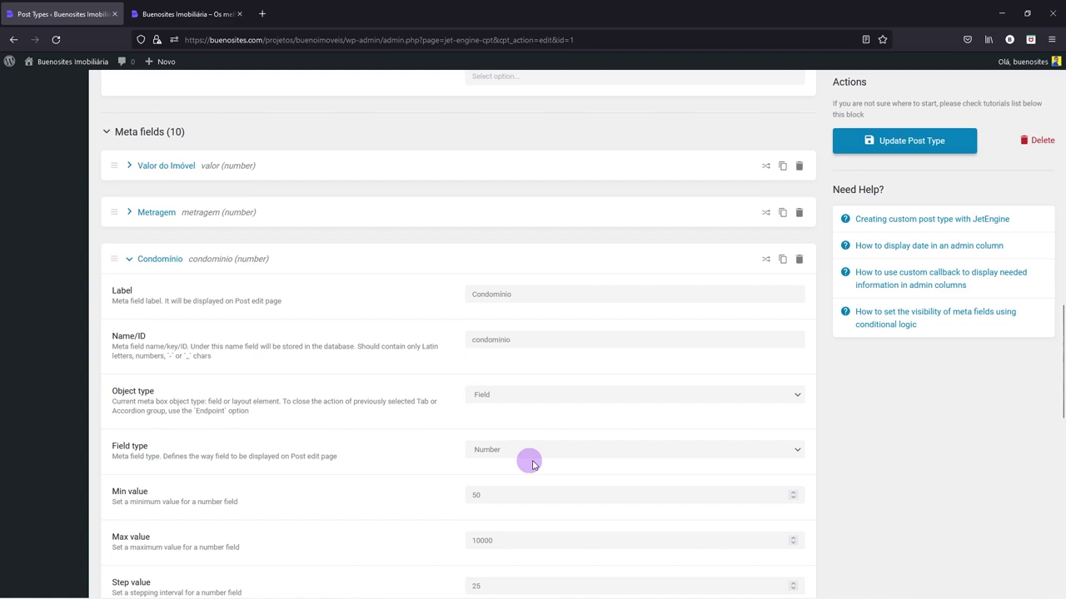
scroll(533, 462, "down", 1)
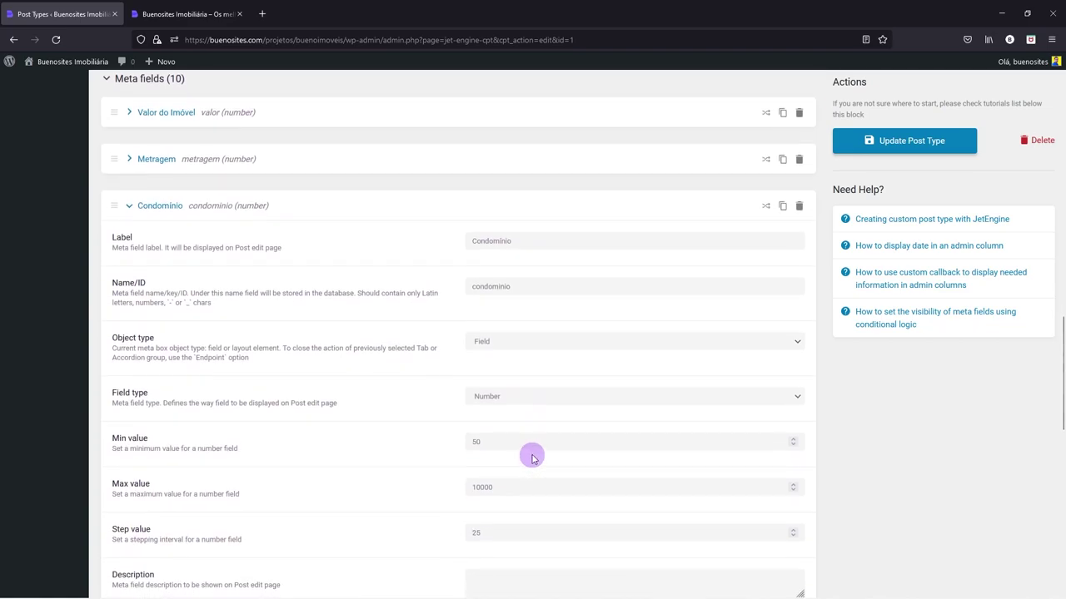
scroll(454, 421, "down", 1)
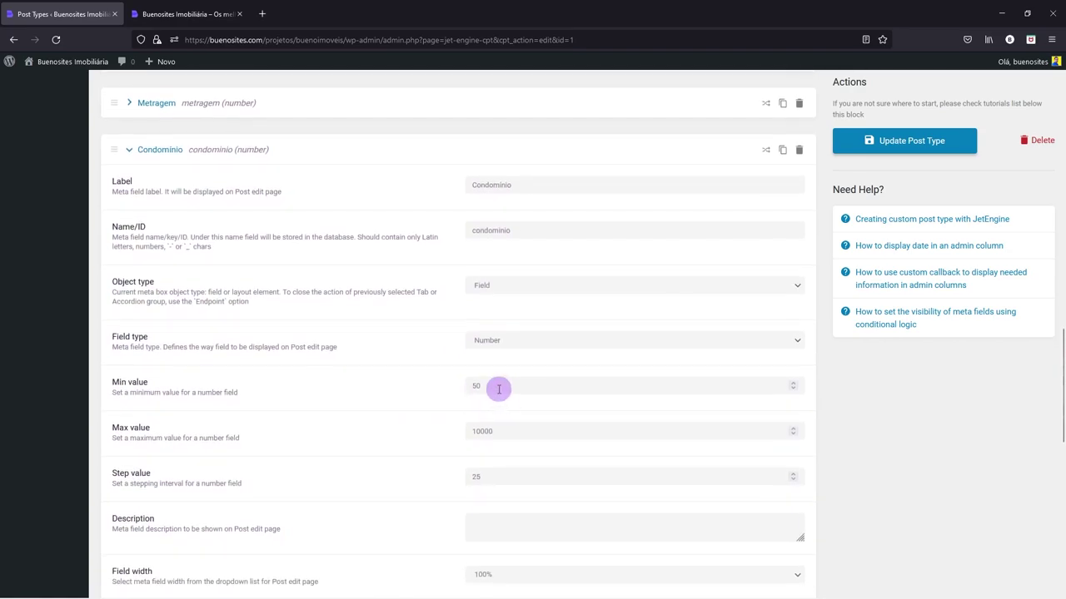
double_click(470, 388)
key("BackSpace")
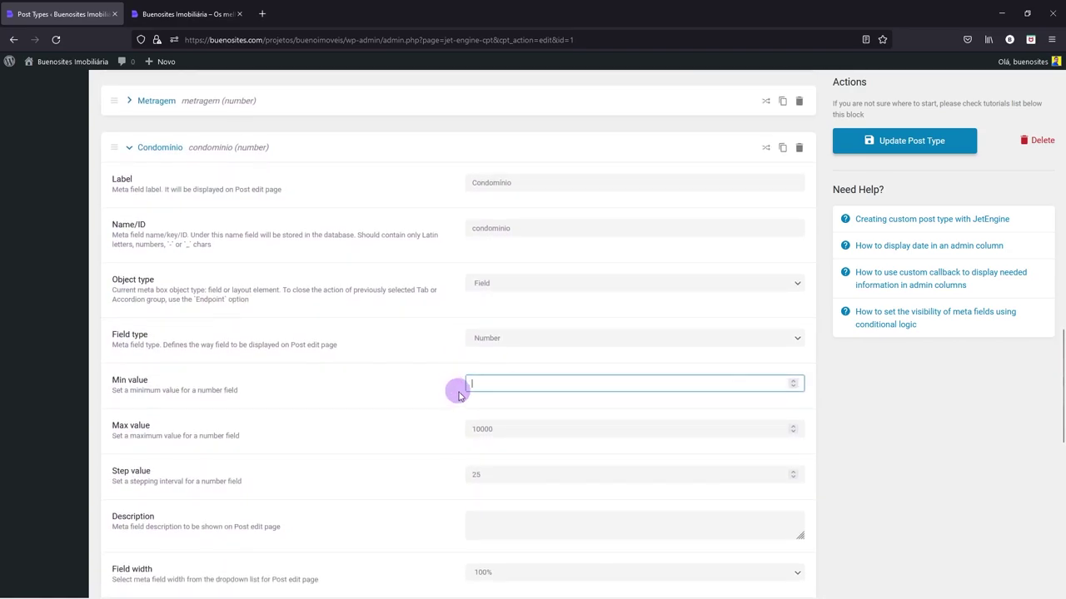
double_click(493, 427)
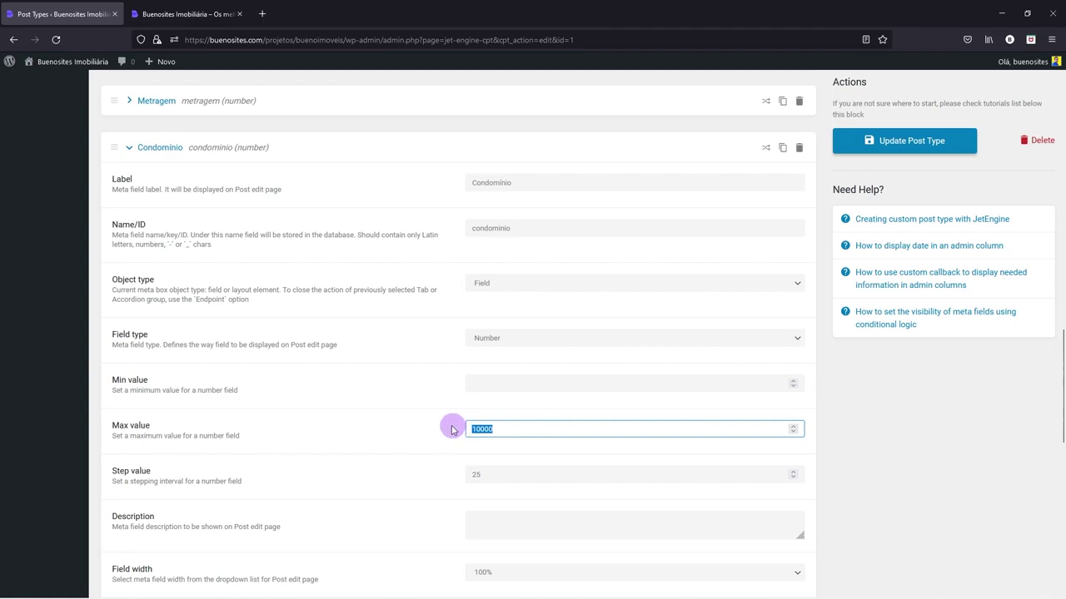
key("BackSpace")
left_click(131, 151)
- Review the Quartos, Garagem and Condomínio meta field settings
left_click(129, 194)
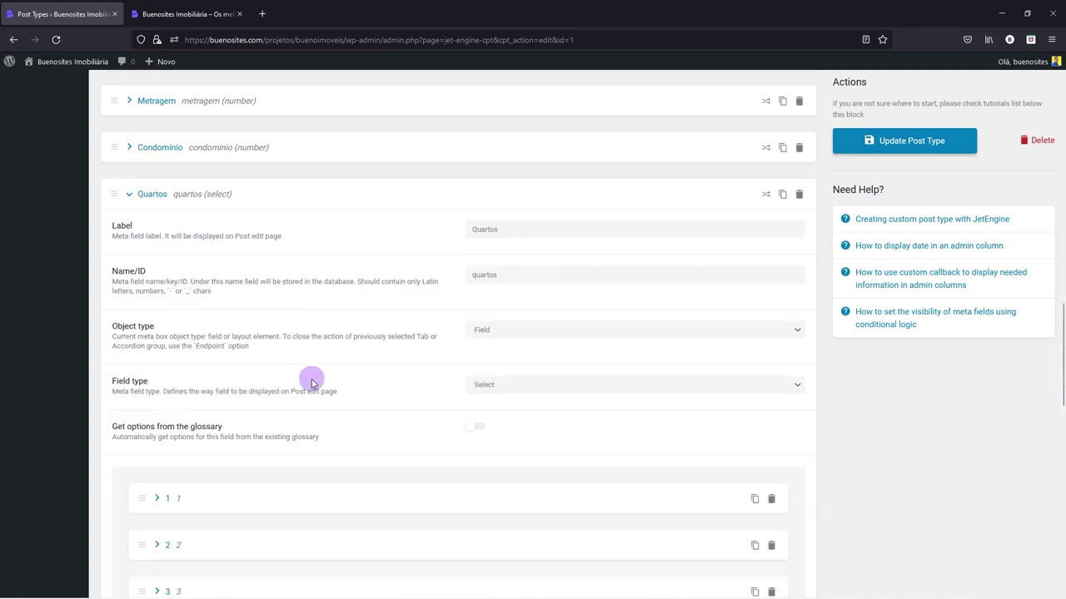
scroll(309, 378, "down", 2)
scroll(221, 408, "up", 2)
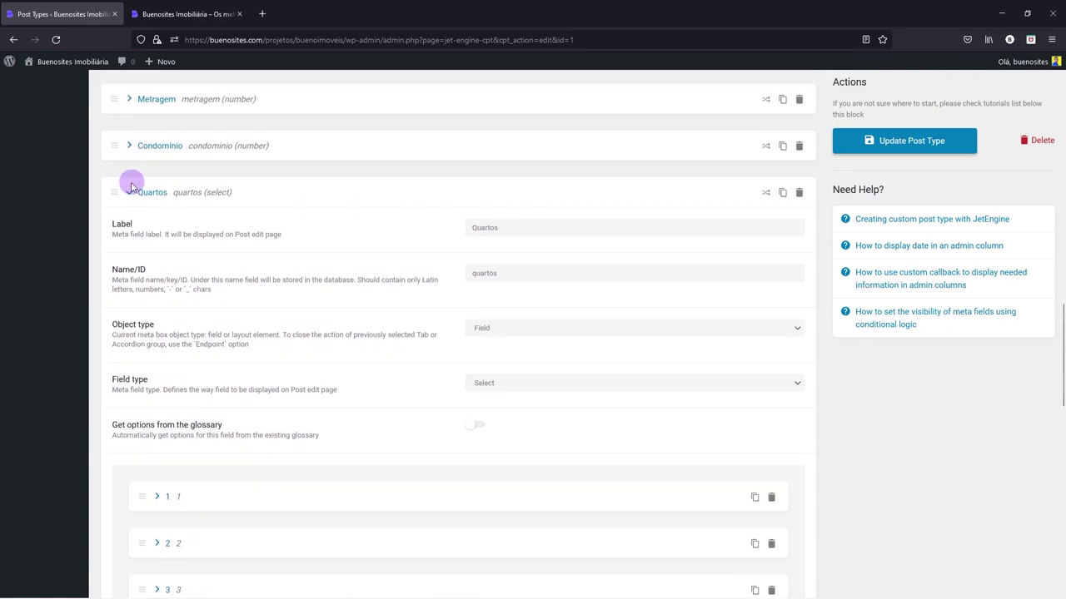
left_click(130, 192)
left_click(130, 242)
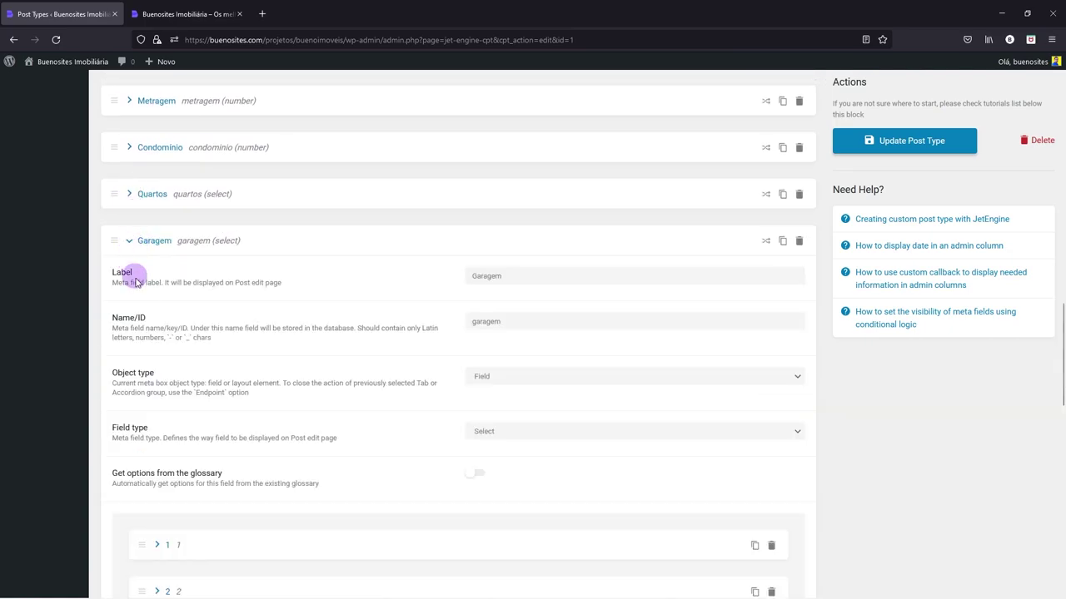
left_click(130, 239)
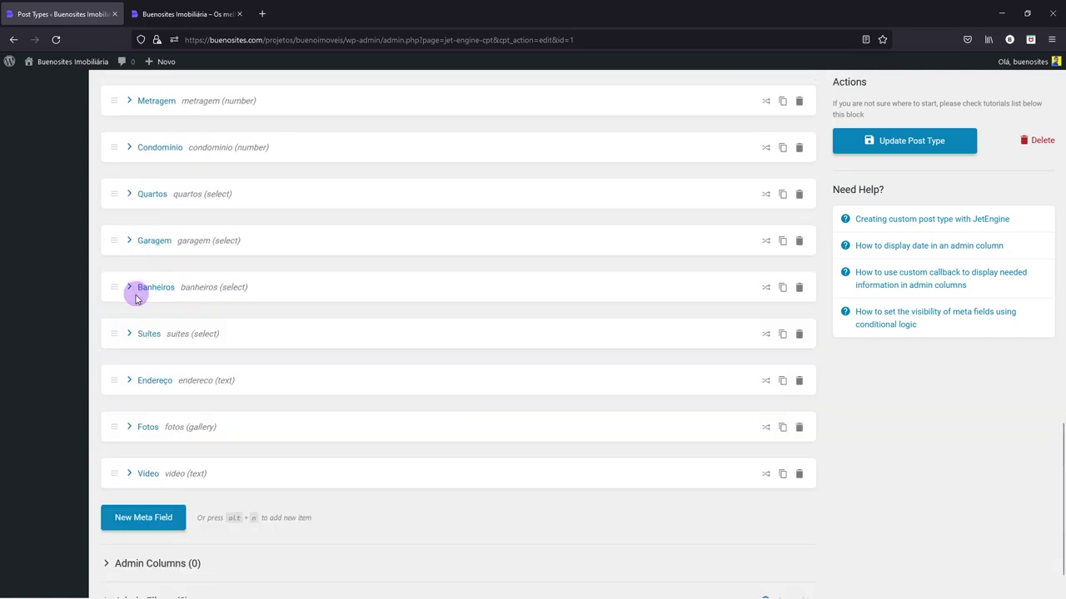
scroll(146, 360, "up", 2)
scroll(147, 363, "up", 2)
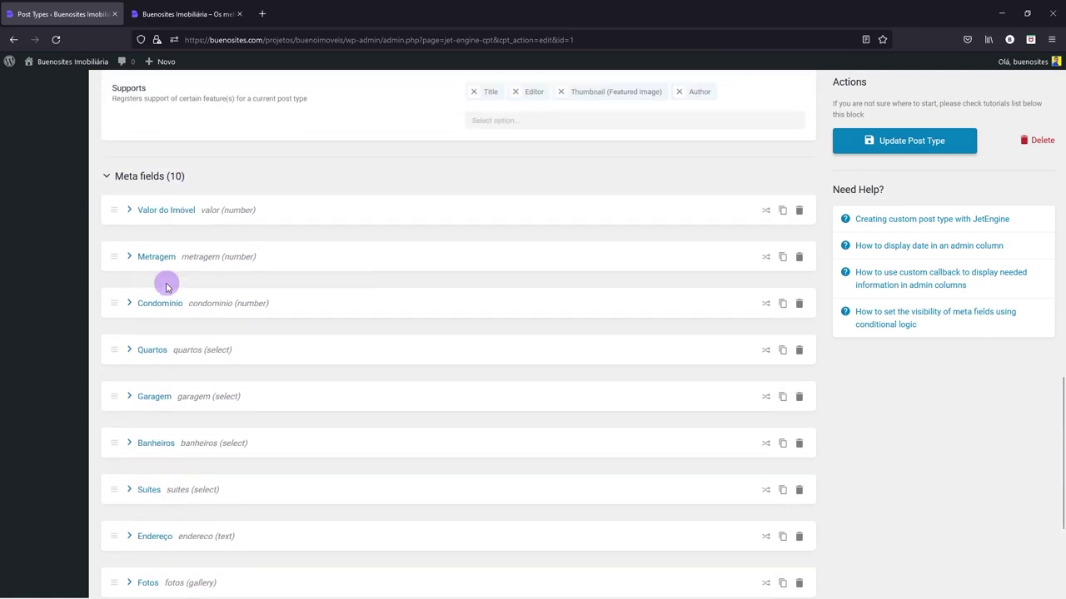
left_click(131, 313)
scroll(447, 459, "down", 3)
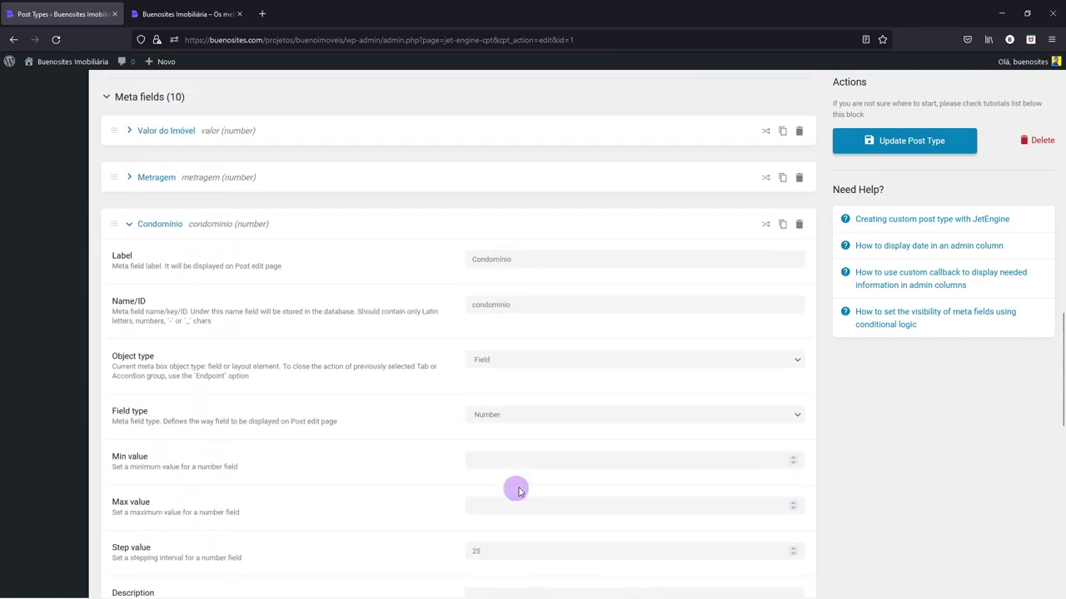
scroll(430, 454, "up", 3)
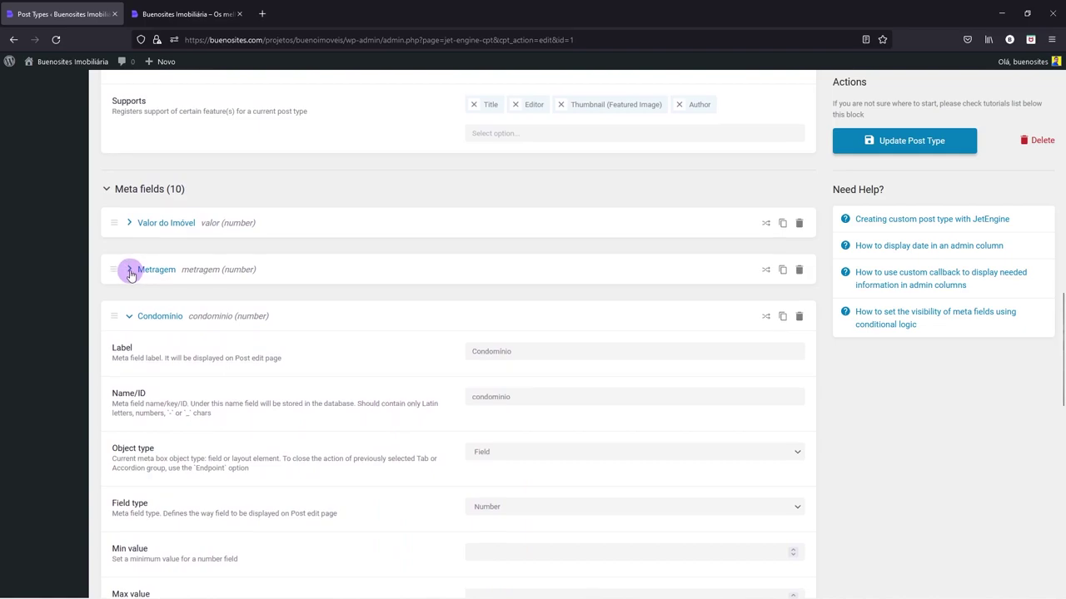
- Clear the Metragem field's minimum (25) and maximum (20000) limits
left_click(131, 268)
left_click_drag(510, 506, 444, 502)
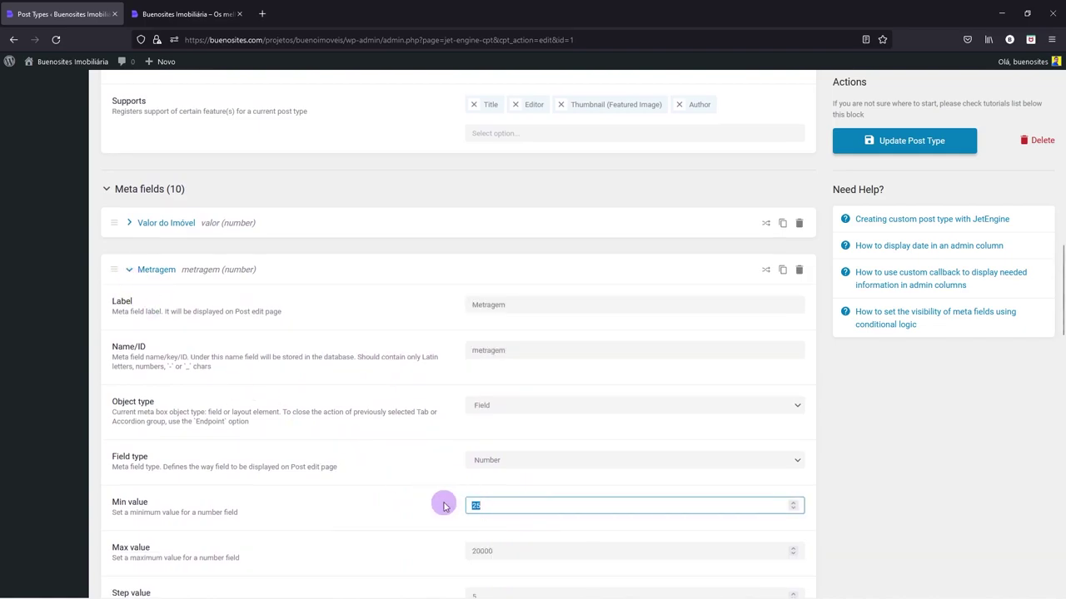
key("BackSpace")
left_click_drag(511, 549, 437, 547)
key("BackSpace")
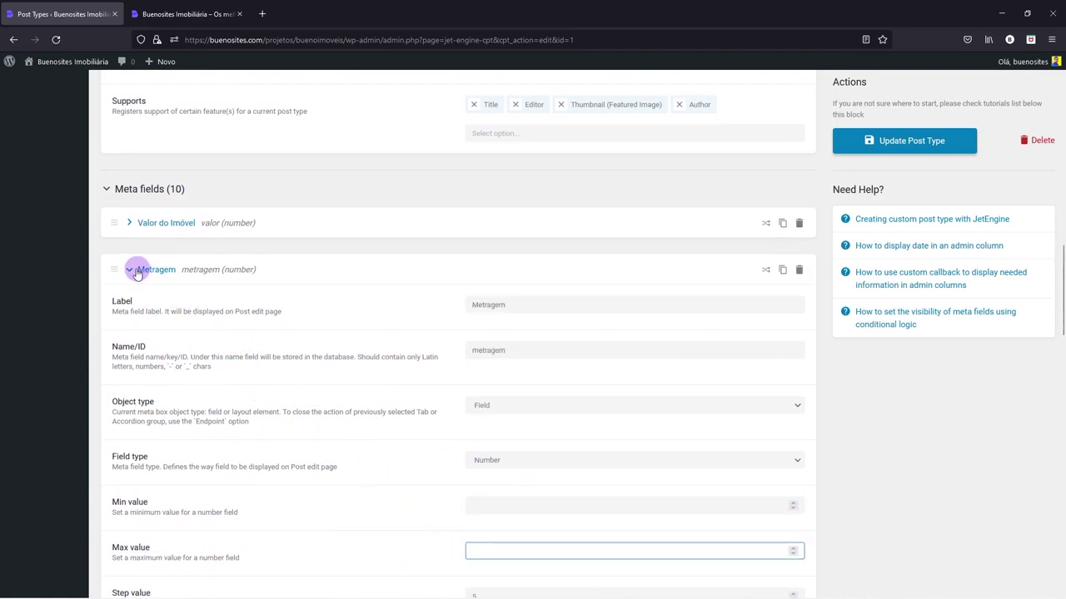
left_click(134, 269)
- Clear the Valor do Imóvel field's minimum (20000) and maximum (100000000) limits
left_click(132, 222)
left_click_drag(508, 459, 457, 457)
key("BackSpace")
left_click(508, 504)
left_click_drag(508, 504, 476, 501)
key("BackSpace")
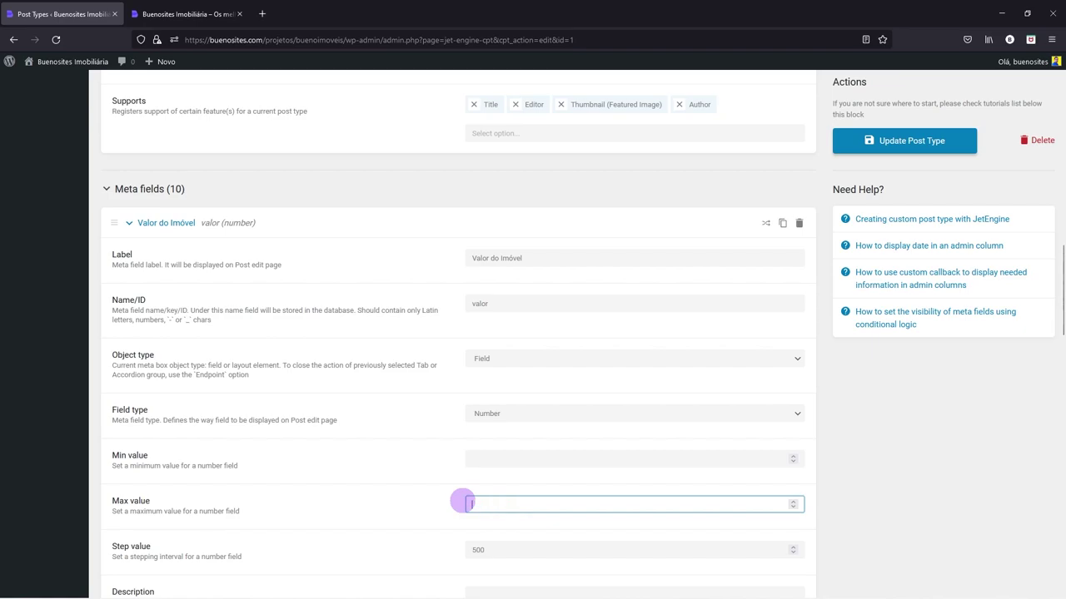
scroll(448, 492, "down", 1)
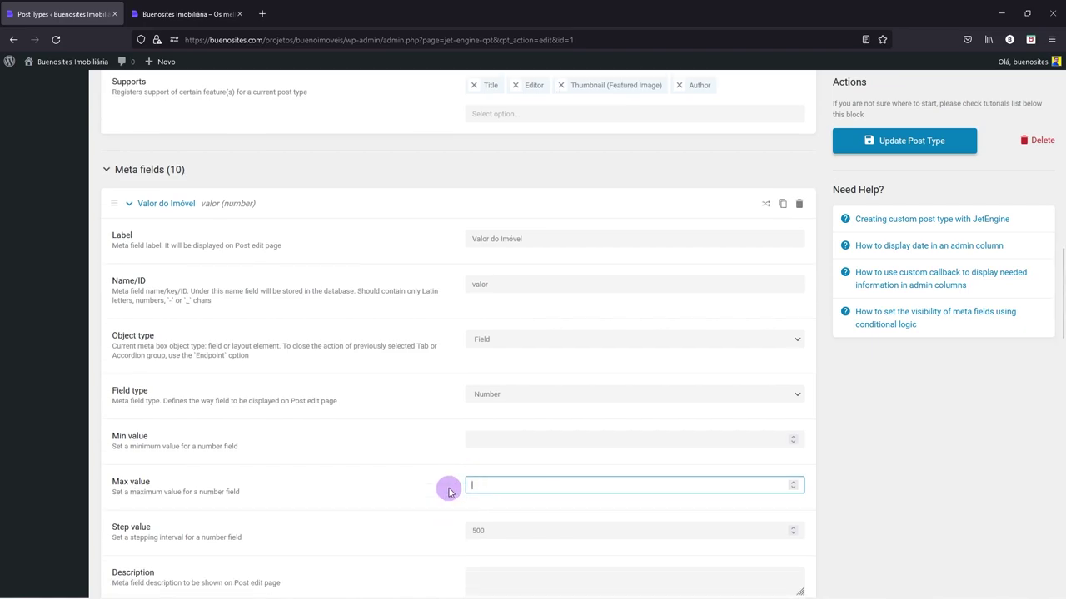
type("-1")
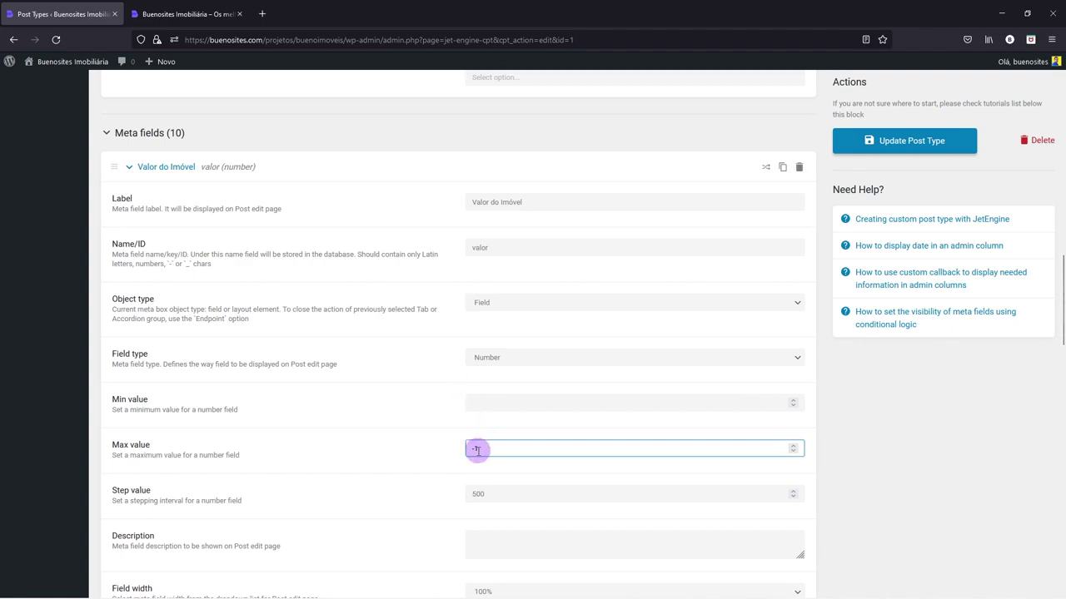
left_click_drag(476, 448, 466, 447)
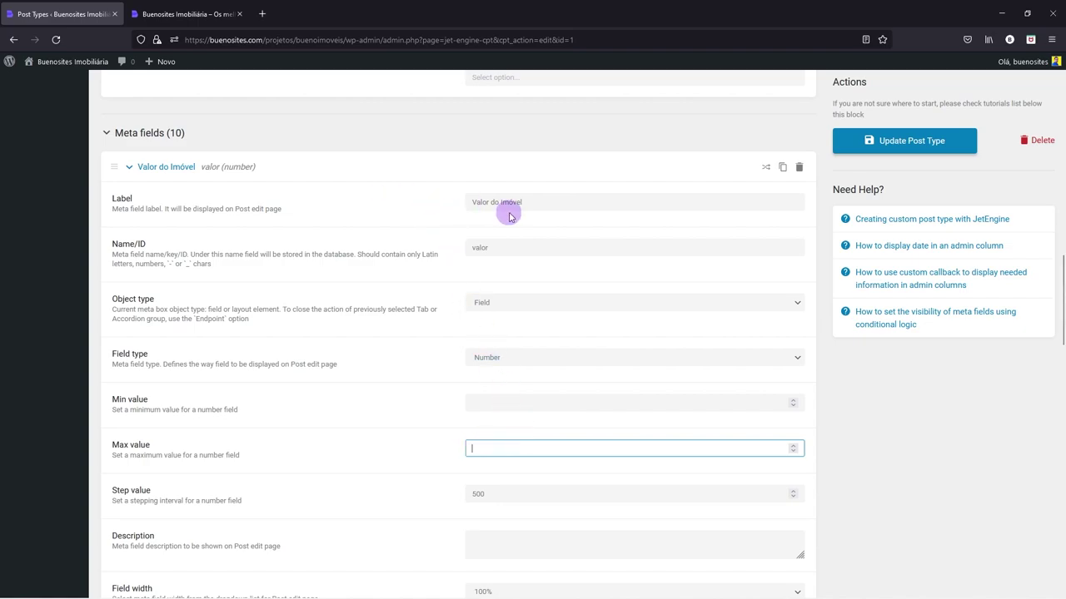
left_click(129, 167)
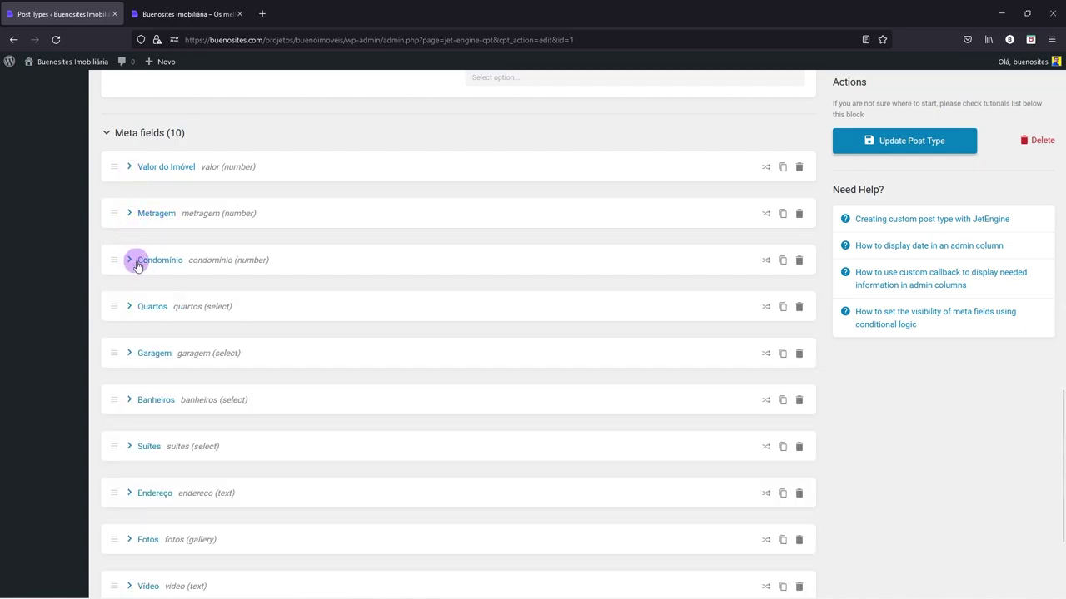
- Update the Imóveis post type and go to Páginas > Adicionar nova
left_click(924, 148)
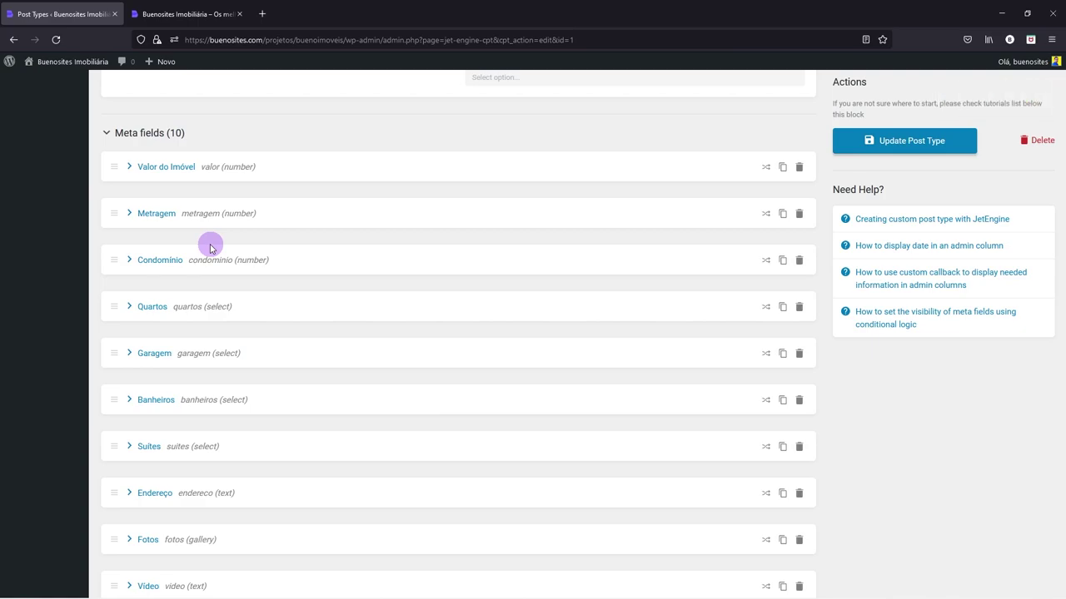
scroll(210, 247, "up", 8)
scroll(210, 247, "up", 6)
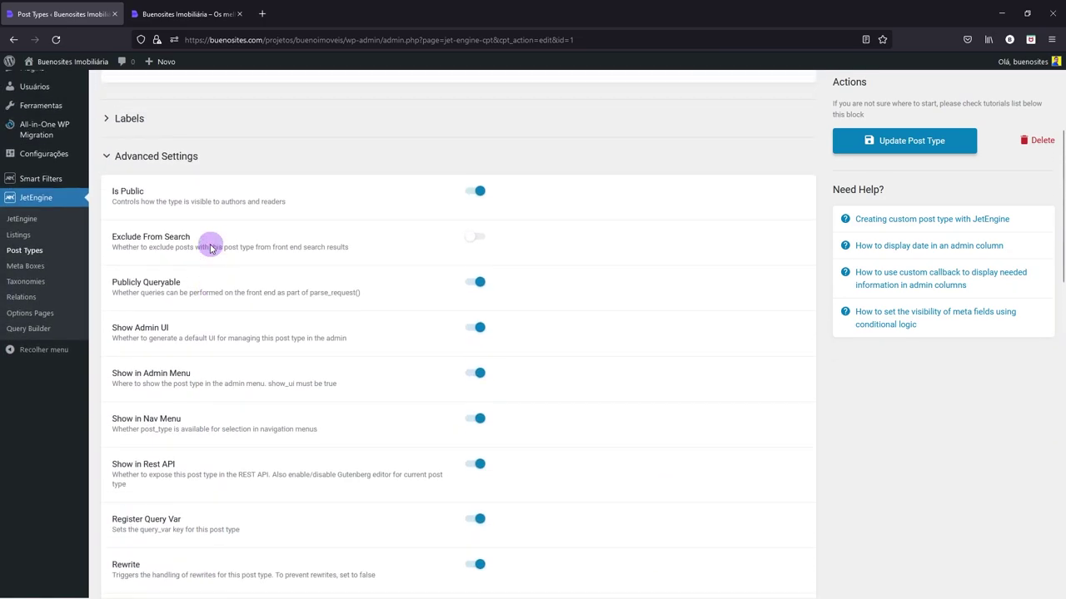
mouse_move(34, 154)
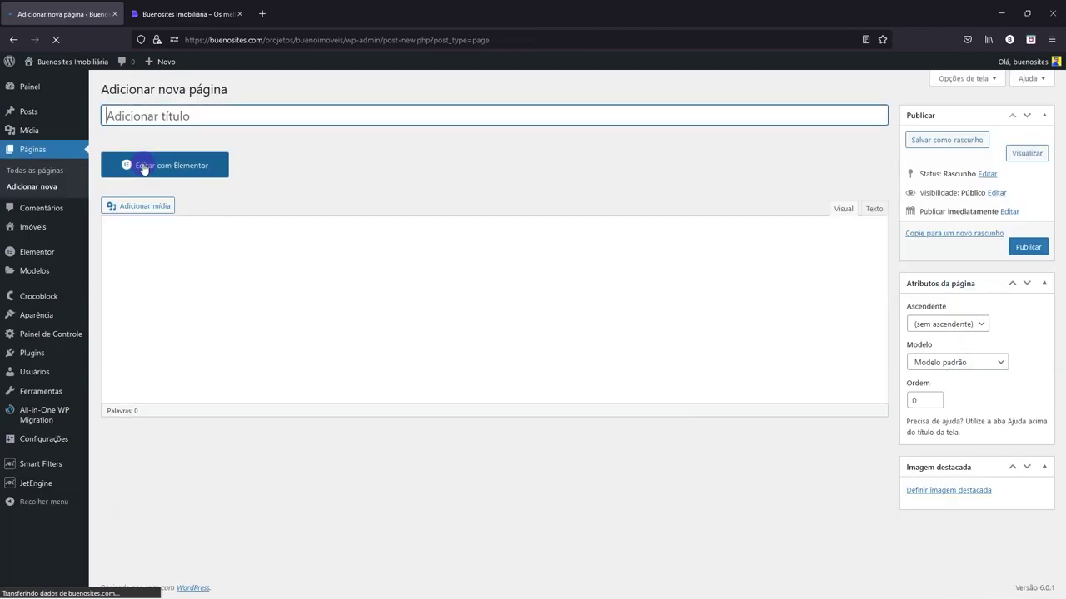
- Title the new page 'Área Restrita', choose the Elementor largura total template, and publish it
type("Área Restrita")
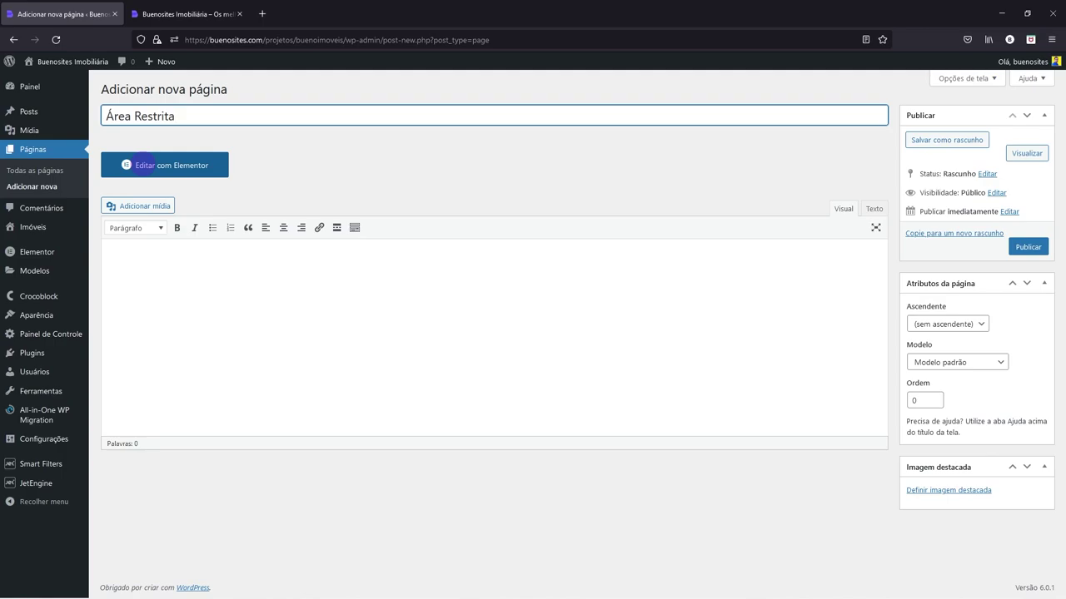
left_click(958, 363)
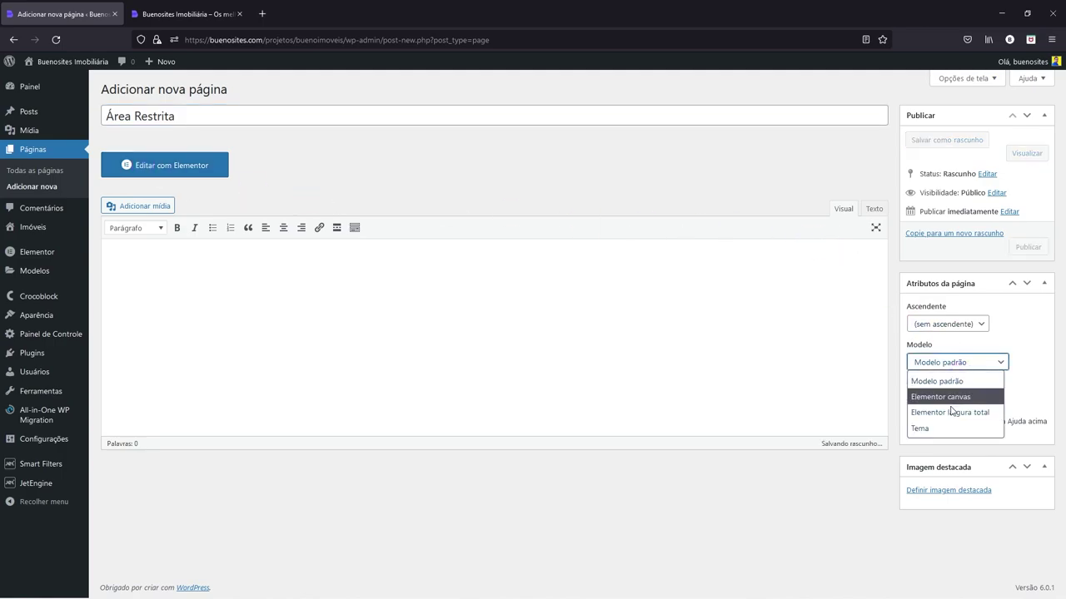
left_click(949, 413)
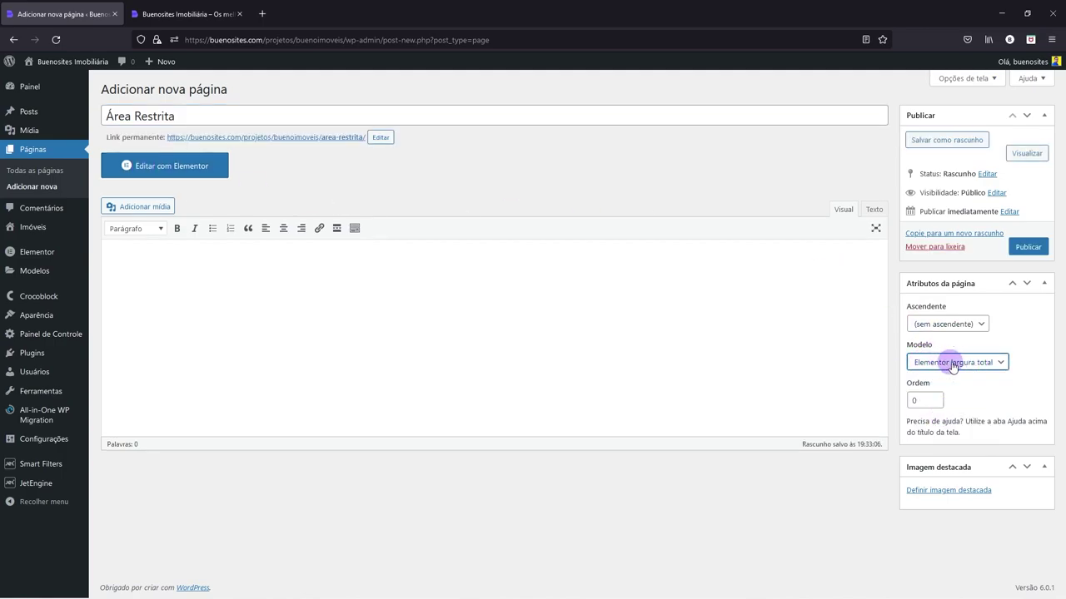
left_click(1018, 249)
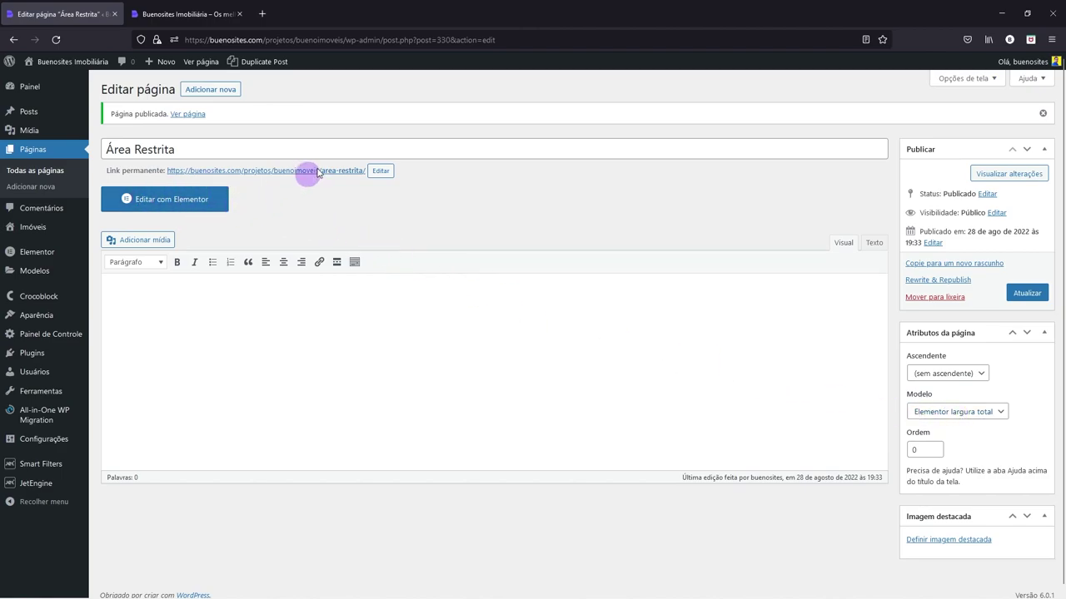
- Open Área Restrita in Elementor, dock the Navegador on the right, and start a new container
left_click(172, 202)
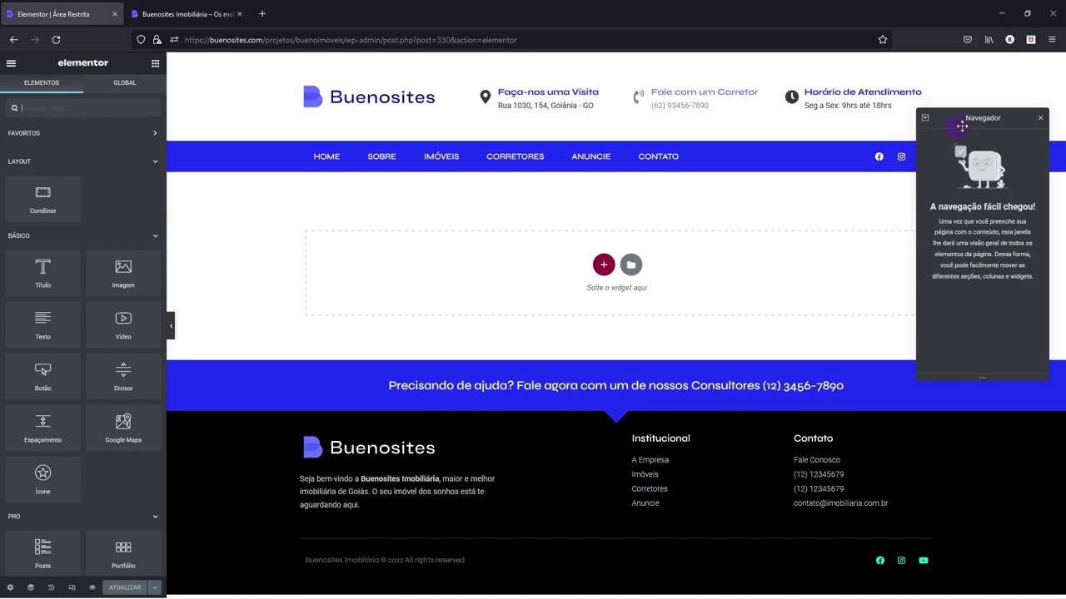
left_click_drag(992, 118, 1045, 112)
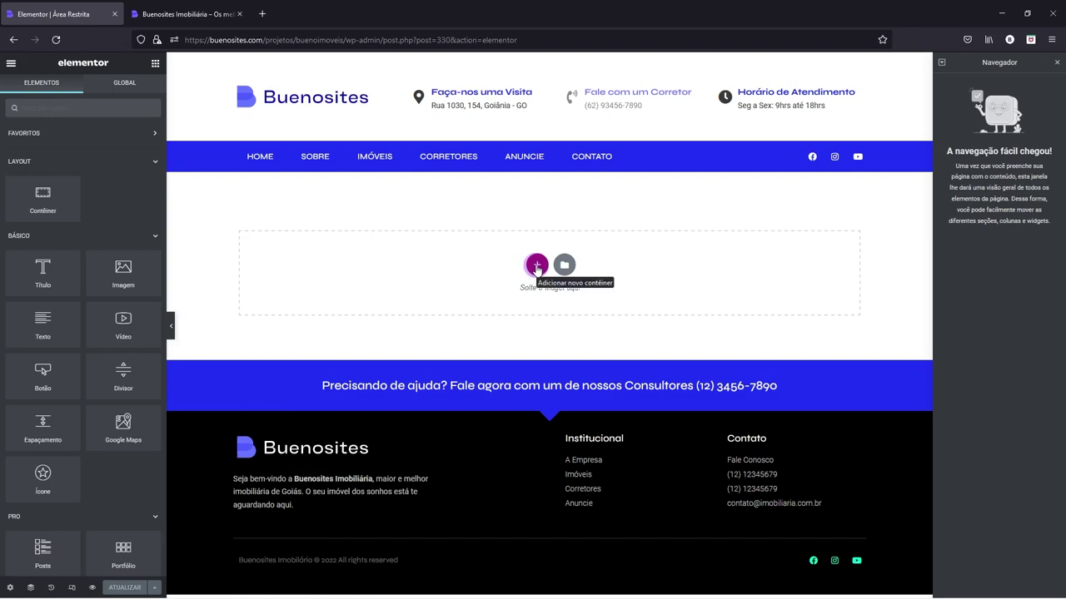
left_click(537, 265)
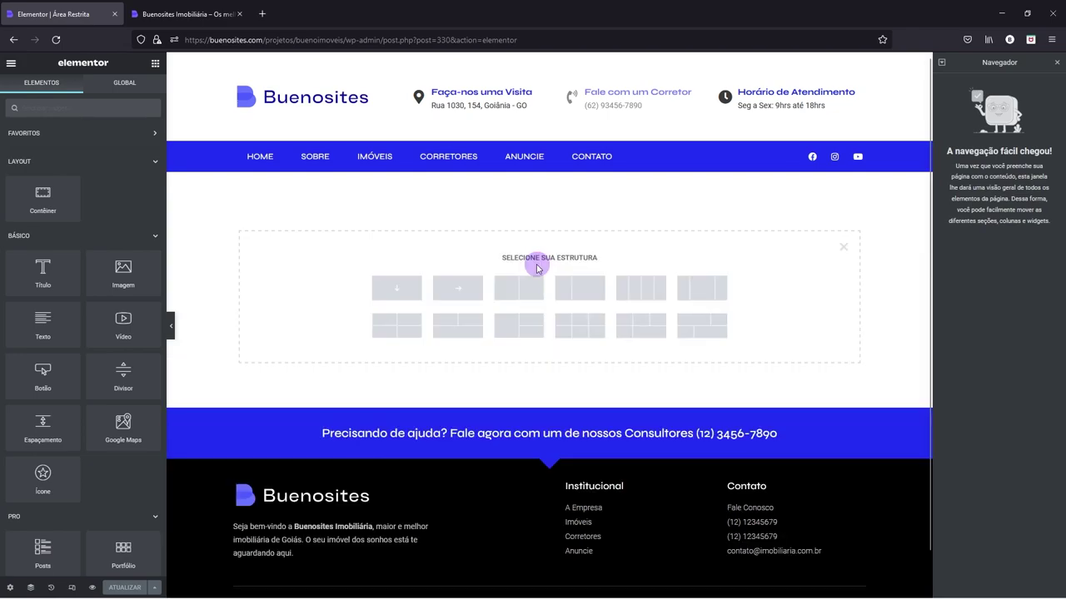
- Add a single-column container and drop the Entrar login widget into it
left_click(387, 288)
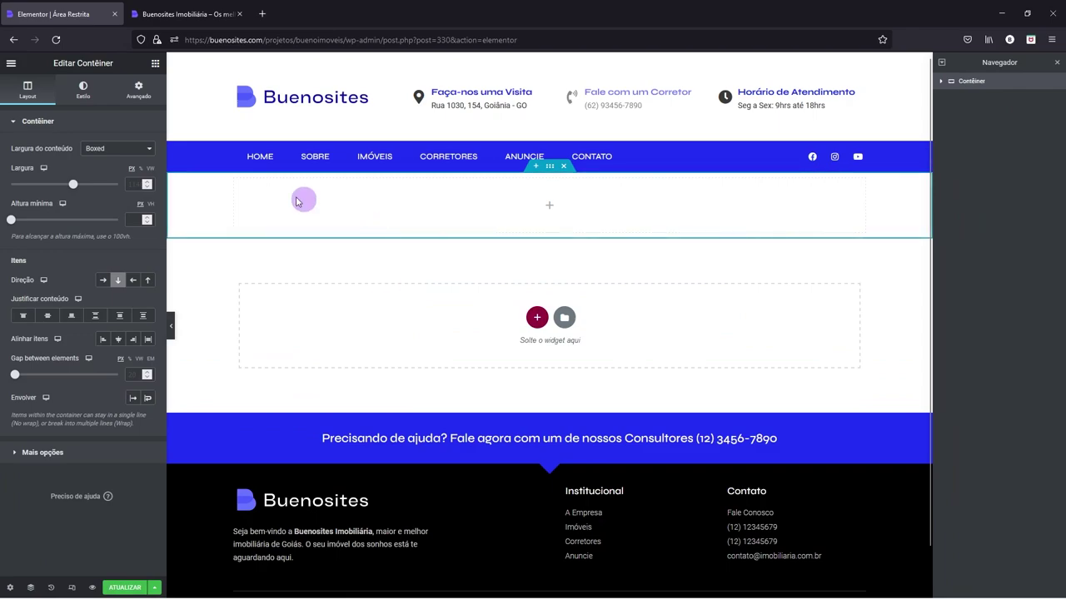
left_click(154, 63)
scroll(87, 325, "down", 5)
scroll(86, 331, "down", 2)
left_click_drag(57, 291, 356, 225)
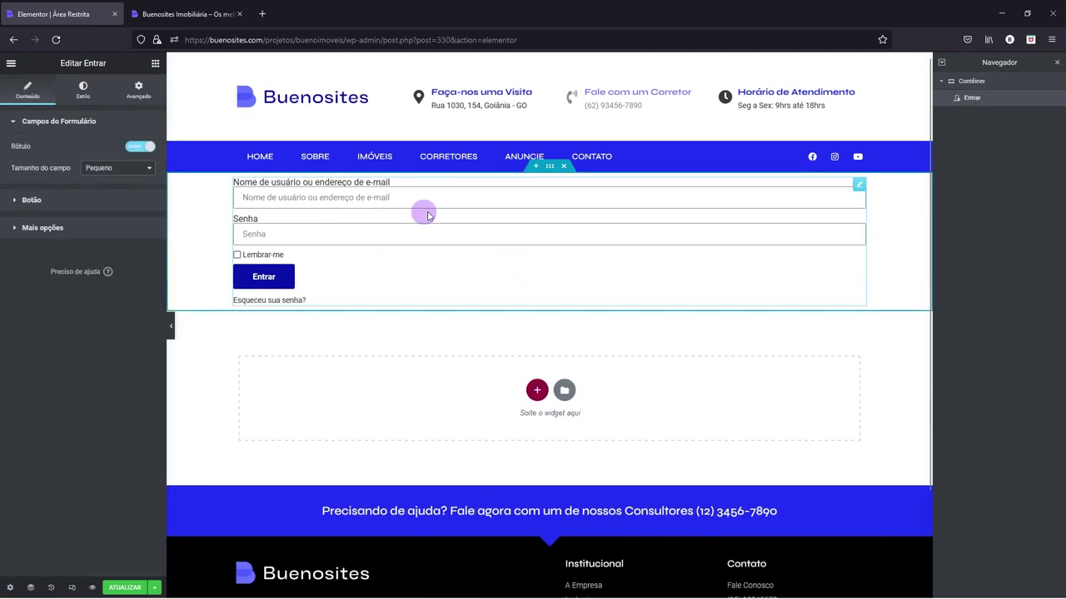
- Unlink the container's padding and set top and bottom padding to 80 px
right_click(548, 172)
right_click(205, 207)
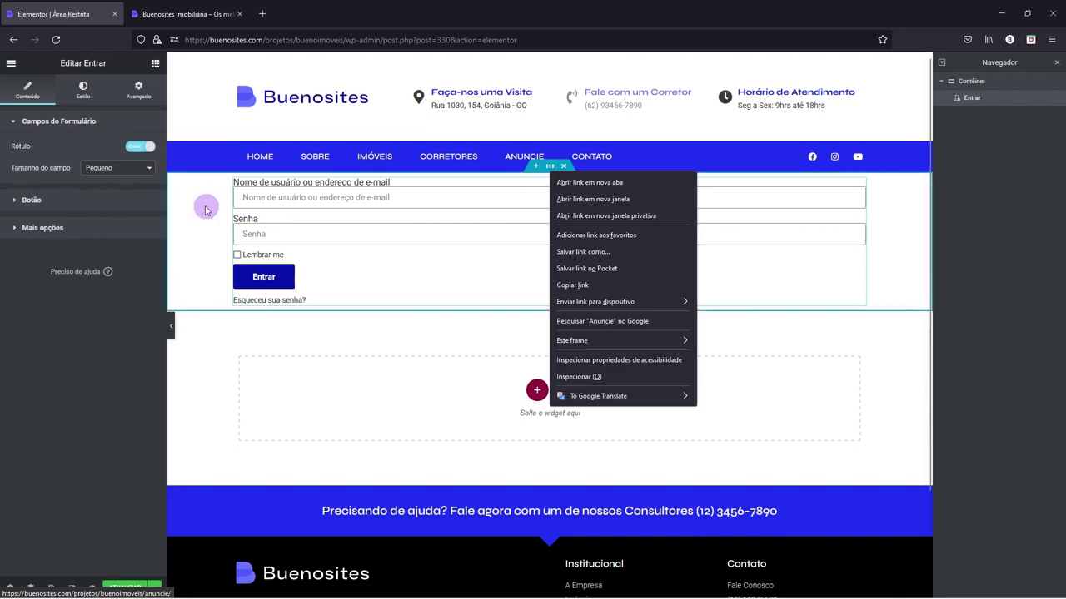
left_click(234, 218)
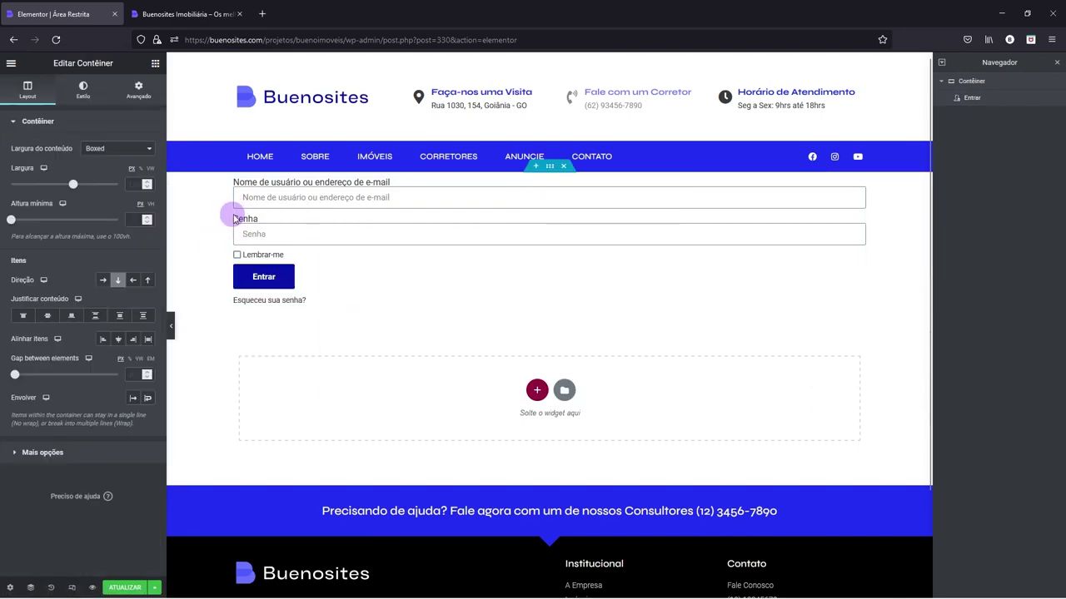
left_click(139, 89)
left_click(142, 206)
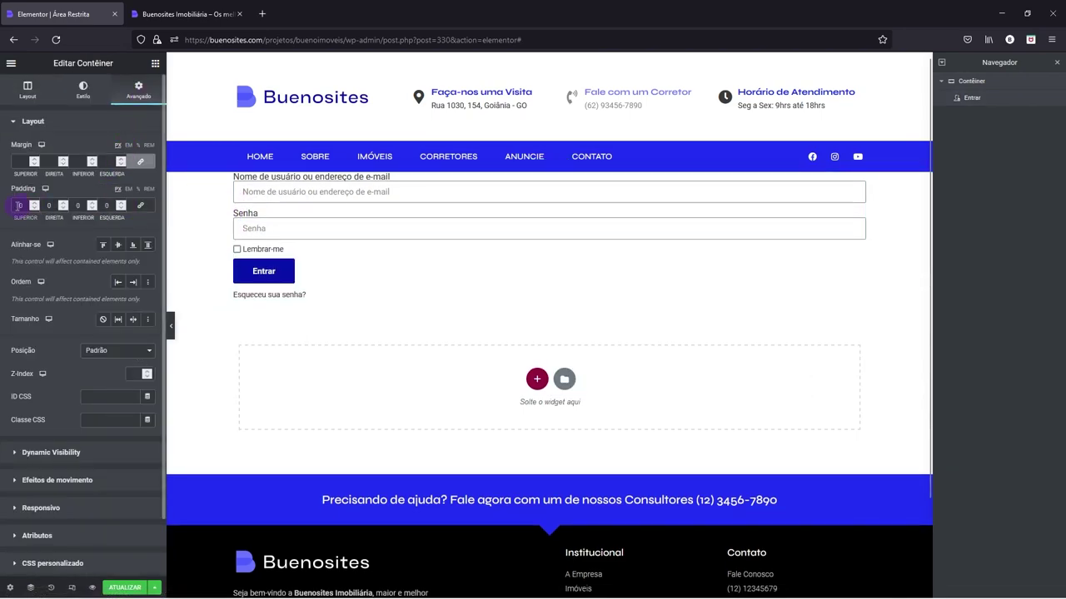
left_click(19, 206)
type("80")
left_click(76, 206)
type("80")
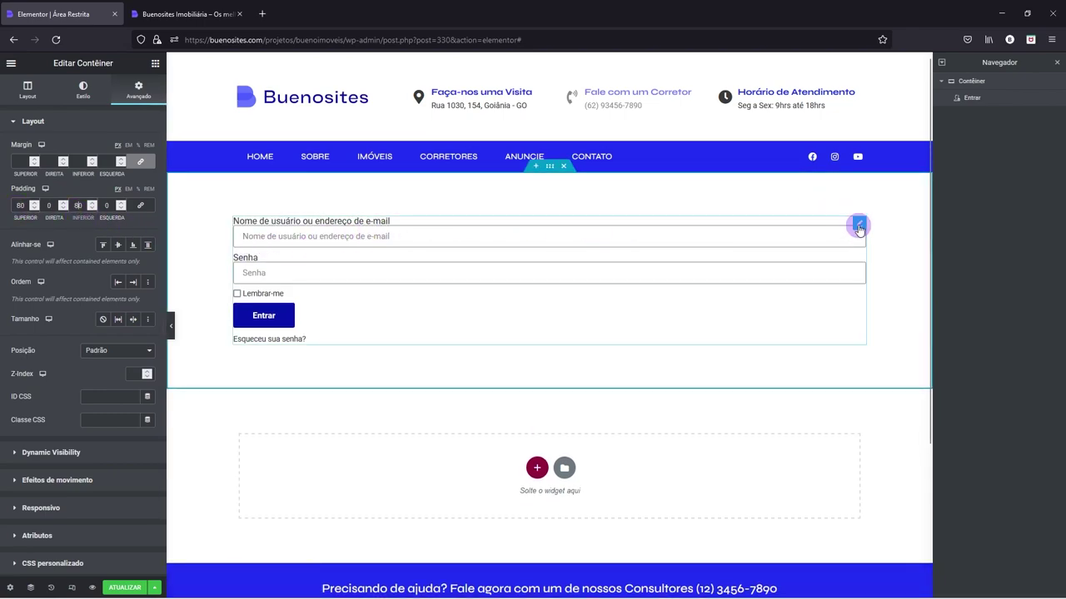
- Bring up the login form widget's Avançado settings
right_click(859, 228)
left_click(887, 231)
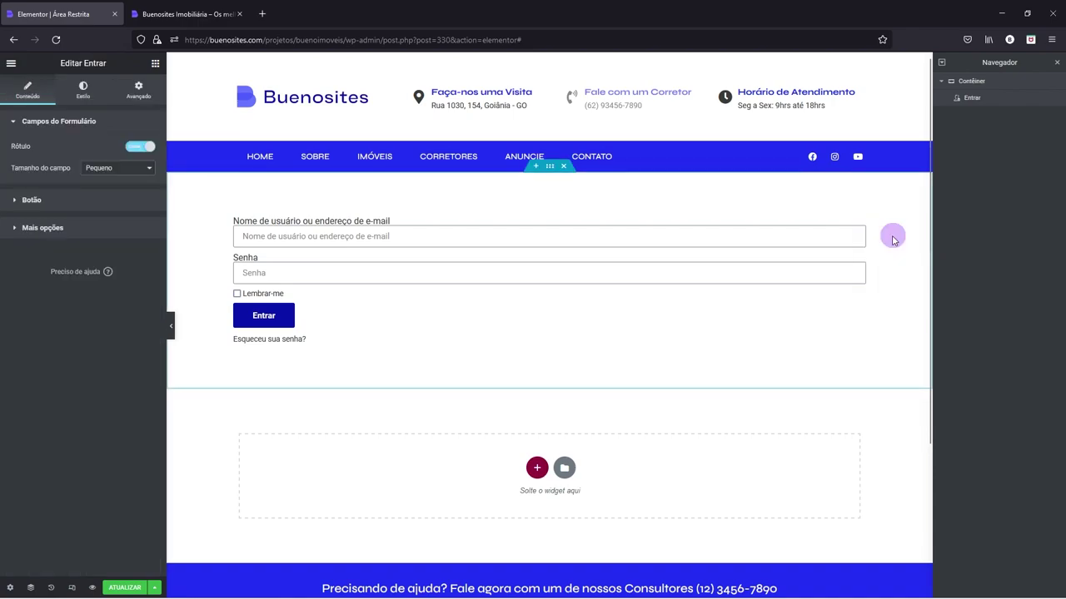
left_click(136, 98)
- Give the login form a custom width of 300 px
left_click(97, 238)
left_click(104, 289)
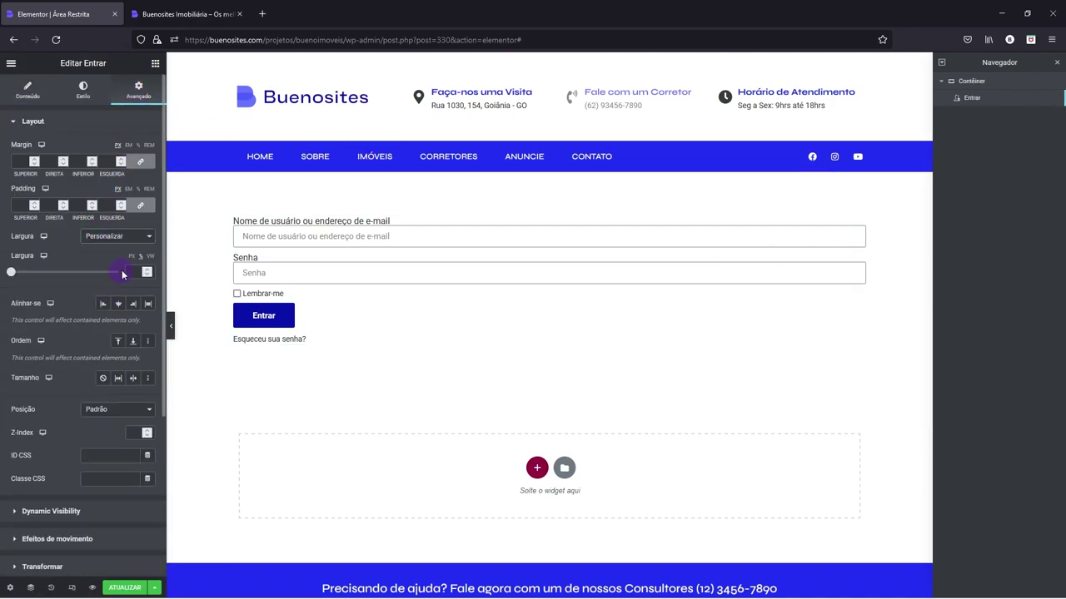
left_click(132, 272)
type("300")
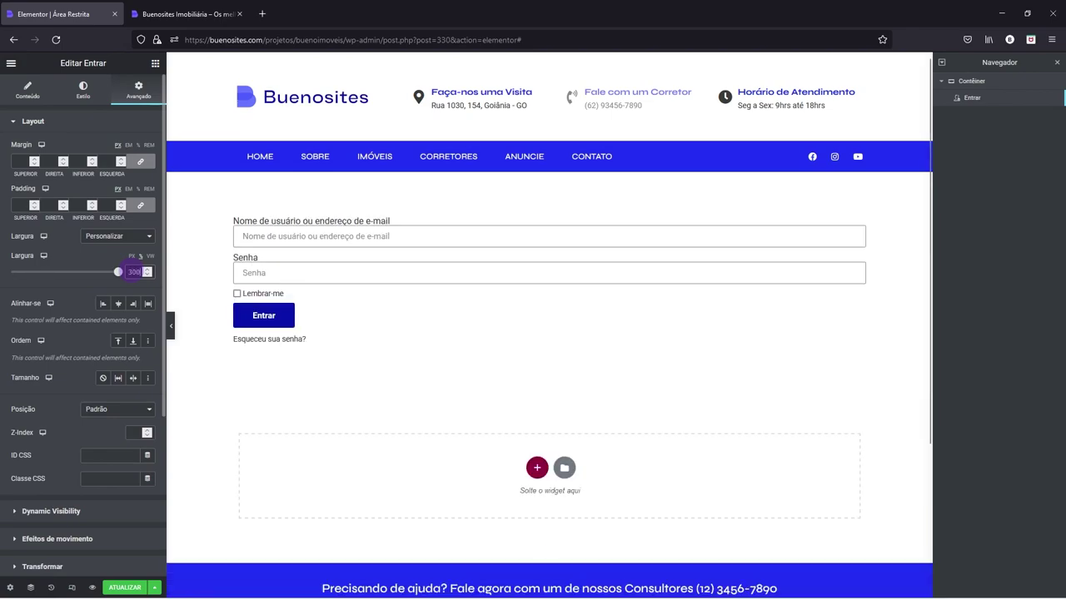
left_click_drag(118, 272, 11, 272)
left_click(146, 271)
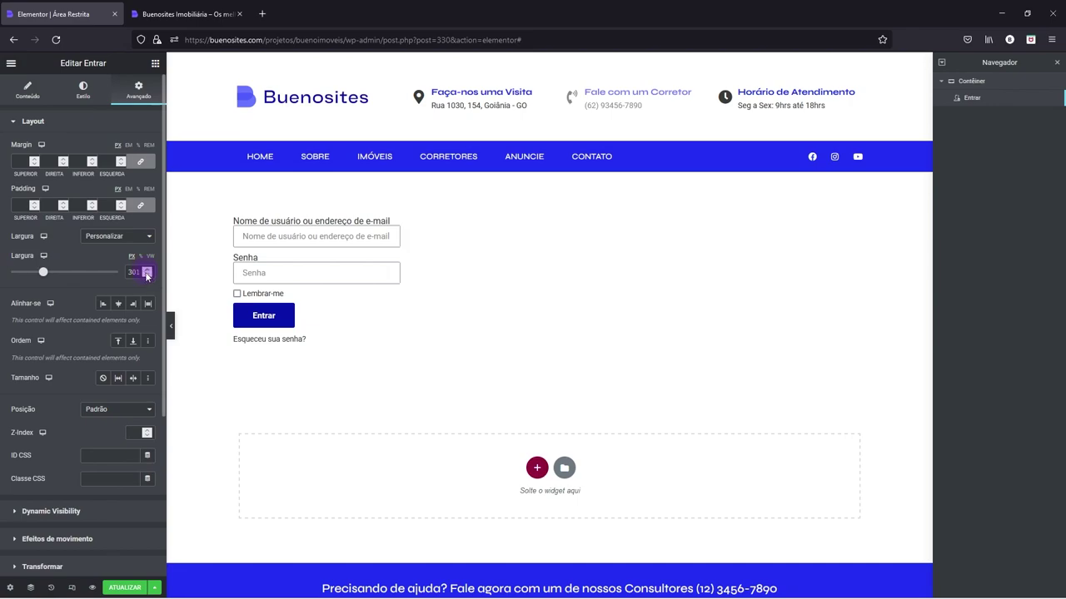
- Lay out the container as a column, aligned to the top and centred horizontally
right_click(287, 193)
left_click(312, 206)
left_click(25, 93)
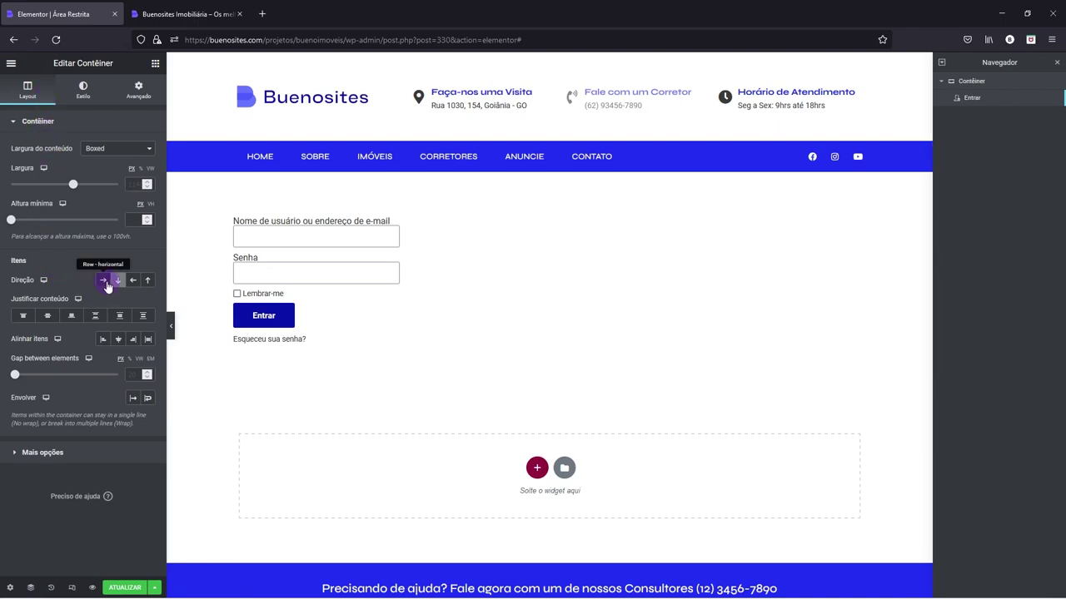
left_click(117, 283)
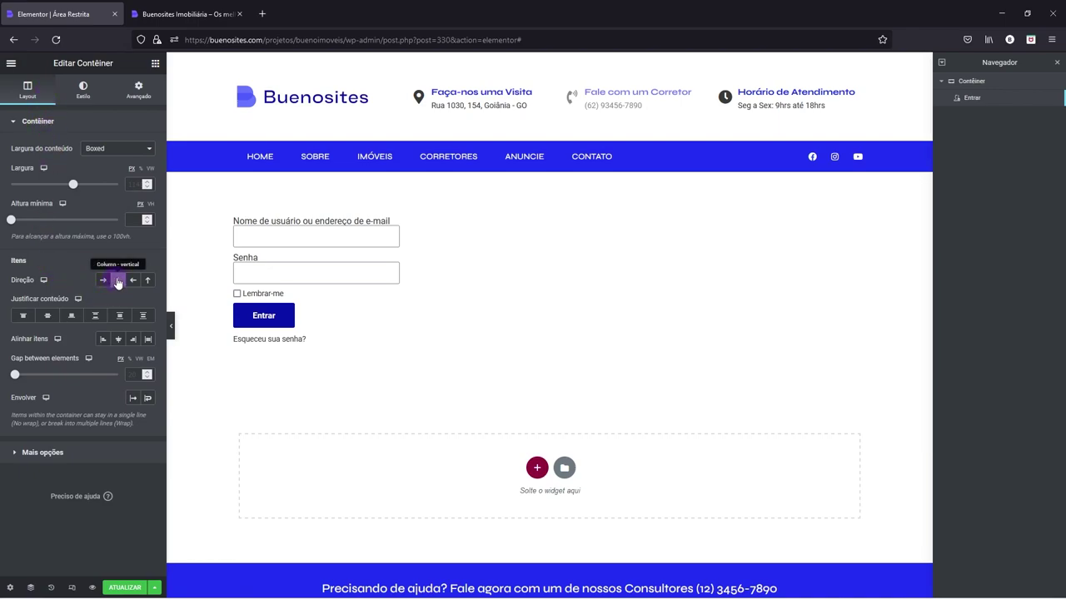
left_click(23, 317)
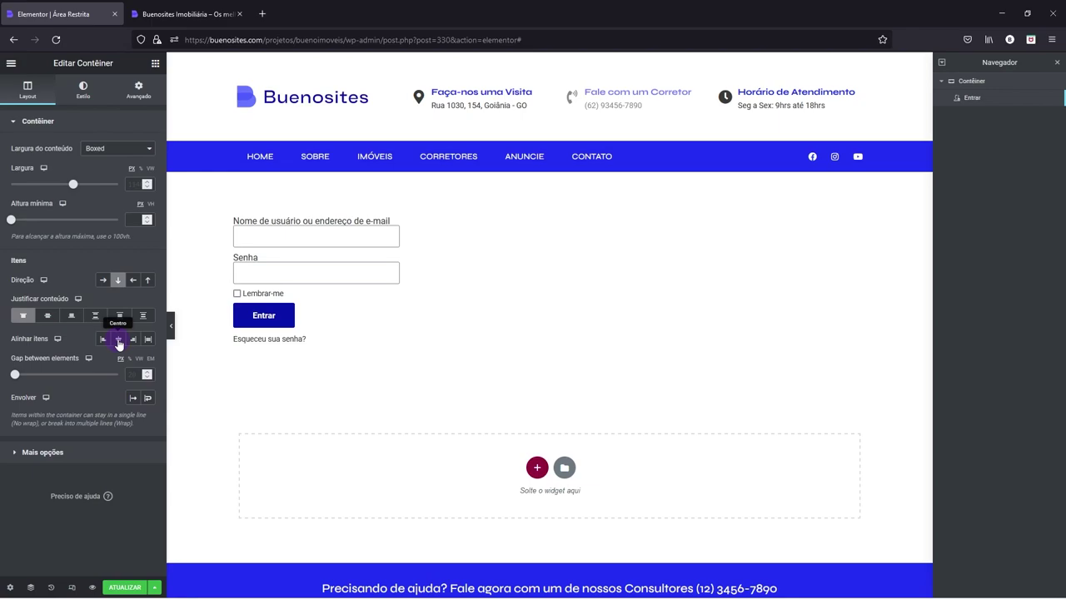
left_click(119, 339)
- Set the login form's padding to 30 and its width to 400 px
left_click(628, 224)
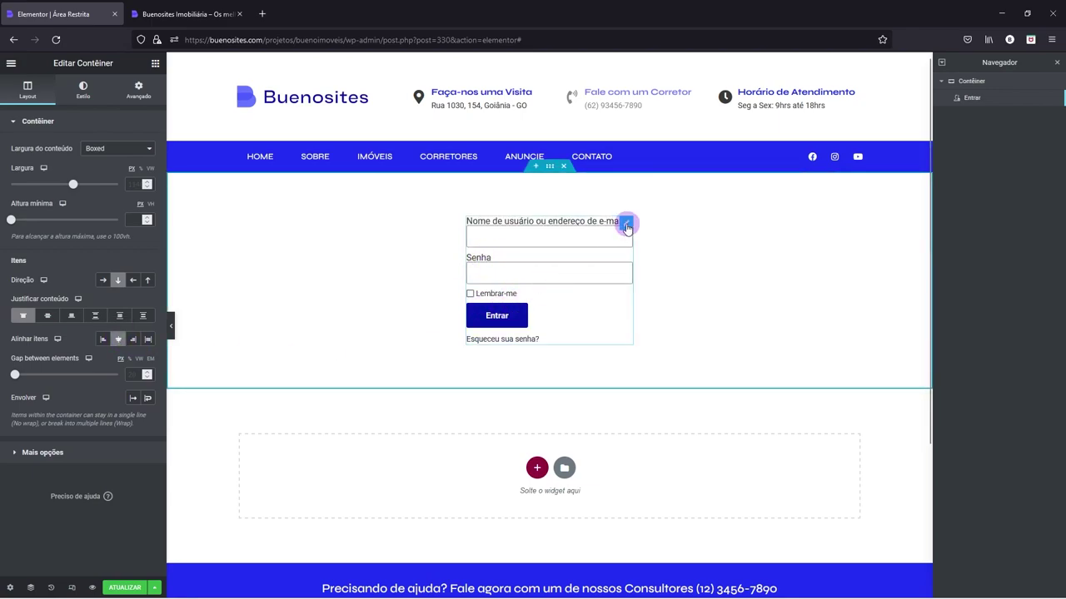
right_click(628, 226)
left_click(652, 235)
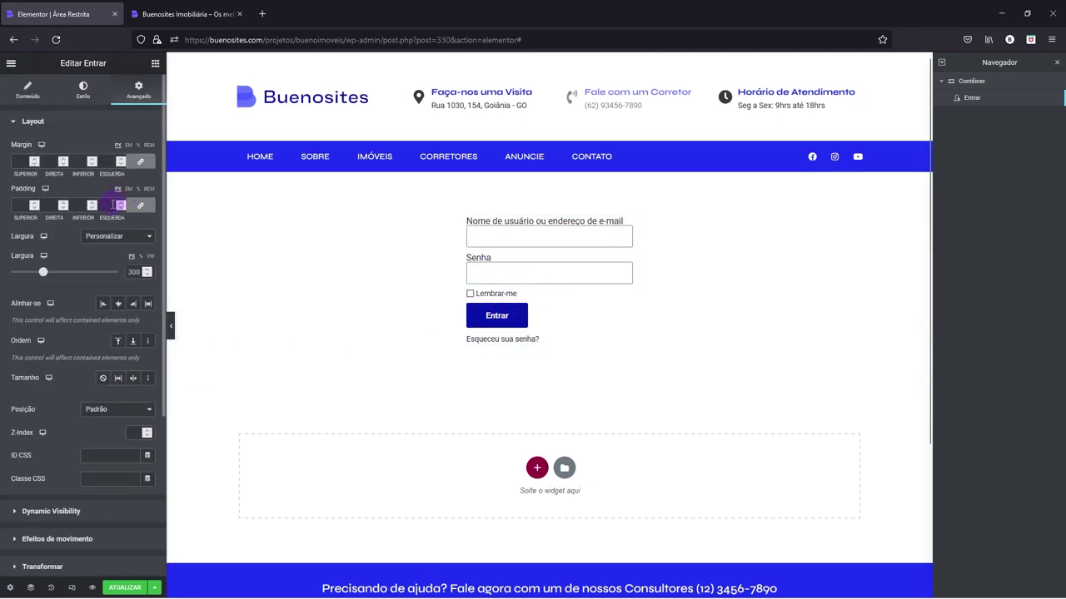
type("30")
left_click(146, 272)
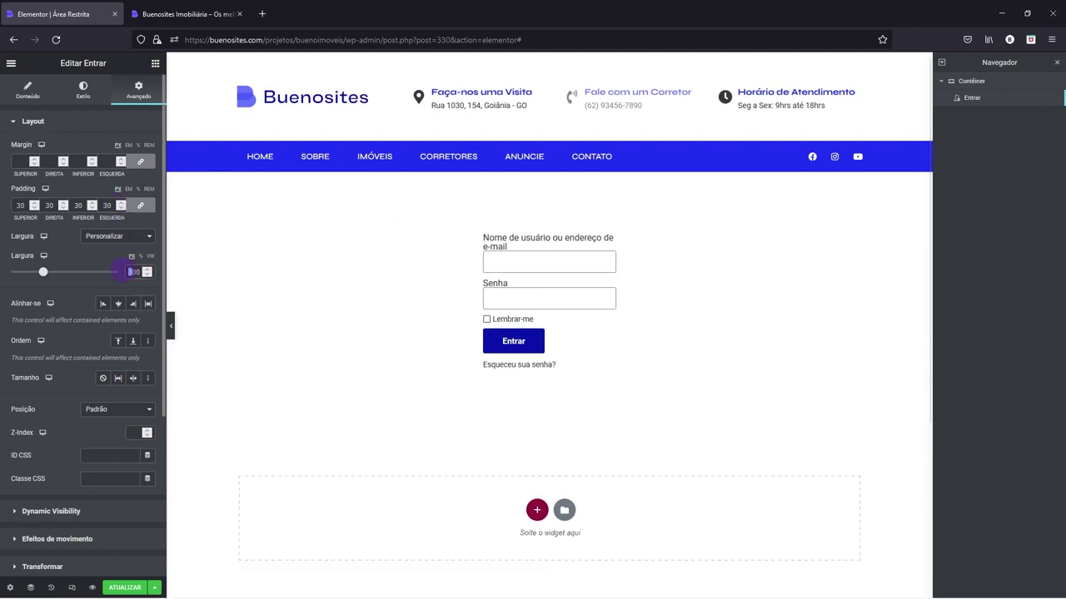
type("400")
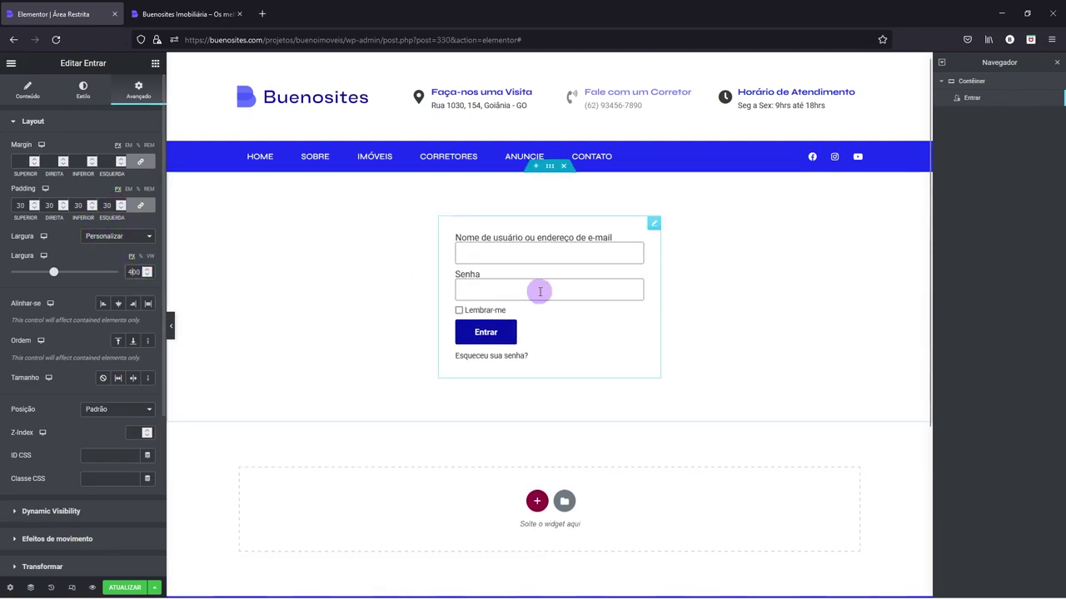
- Give the login form box a classic background with colour #FBFBFB
scroll(126, 381, "down", 2)
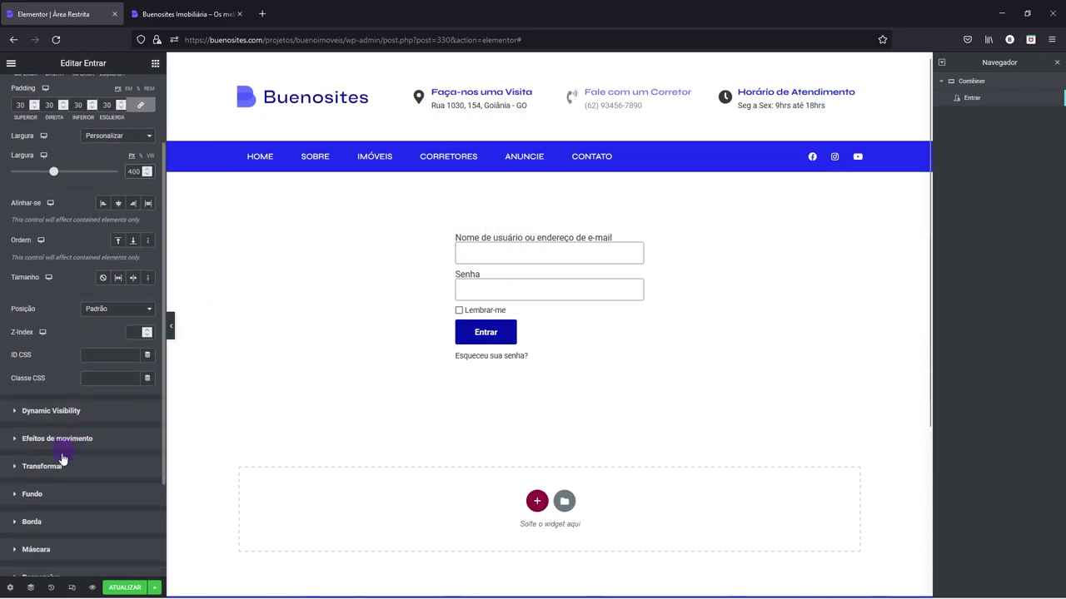
left_click(42, 495)
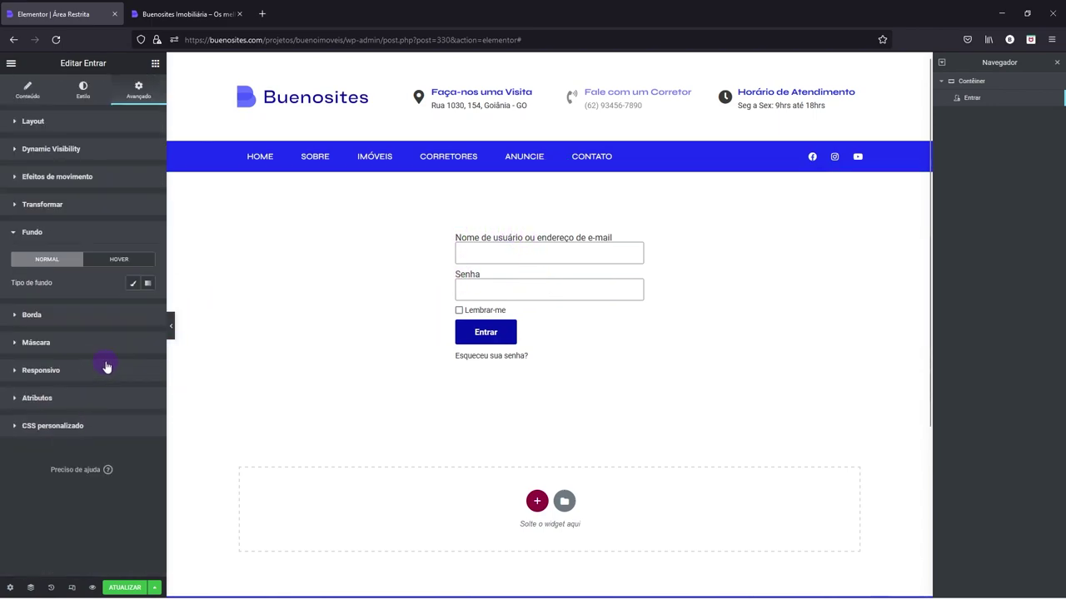
left_click(133, 283)
left_click(149, 308)
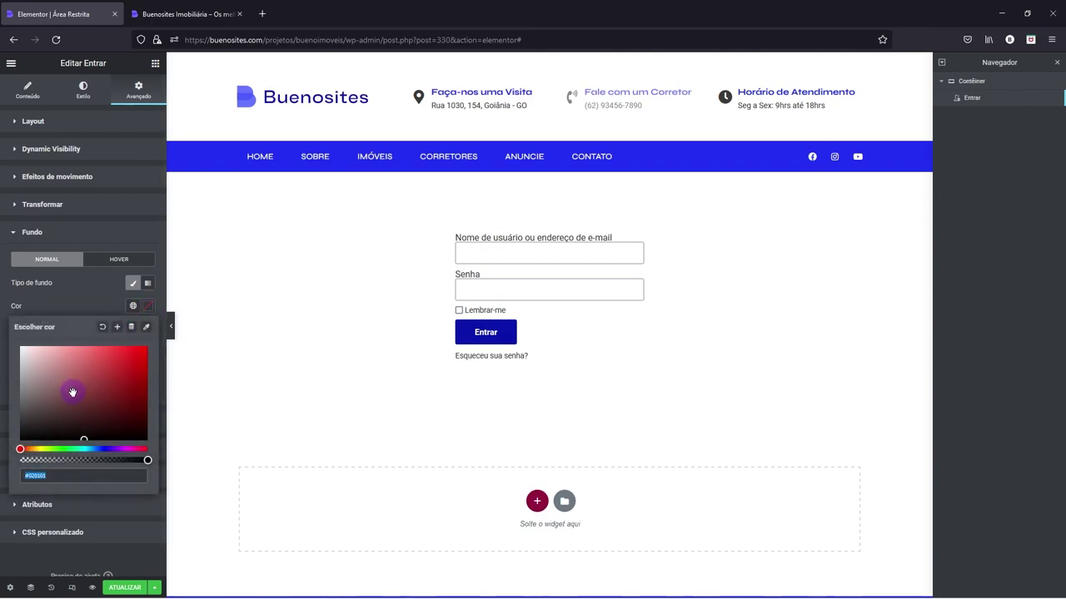
type("#FBFBFB")
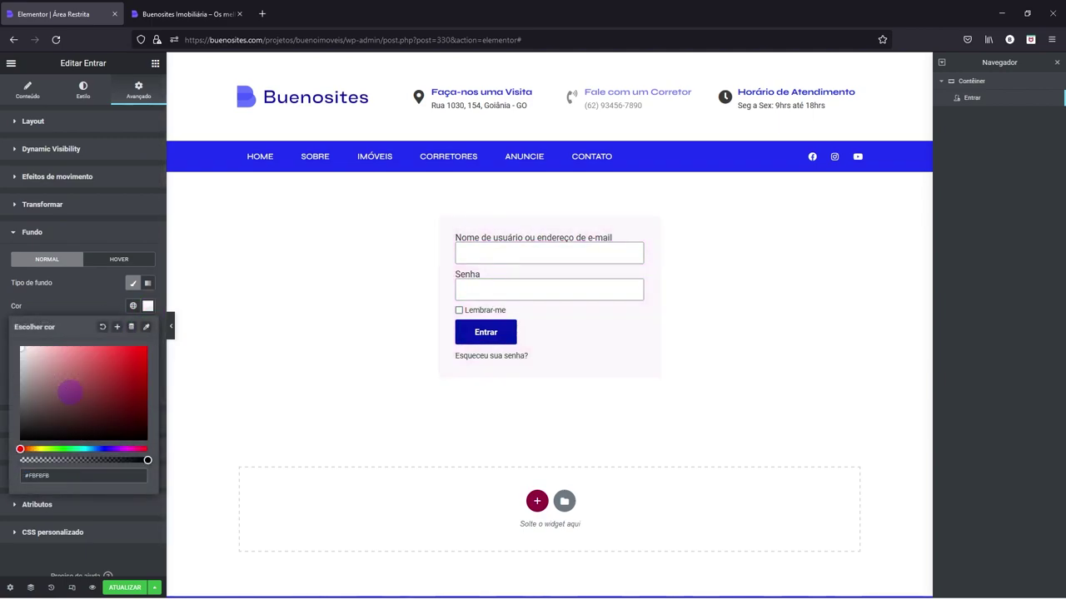
left_click(70, 235)
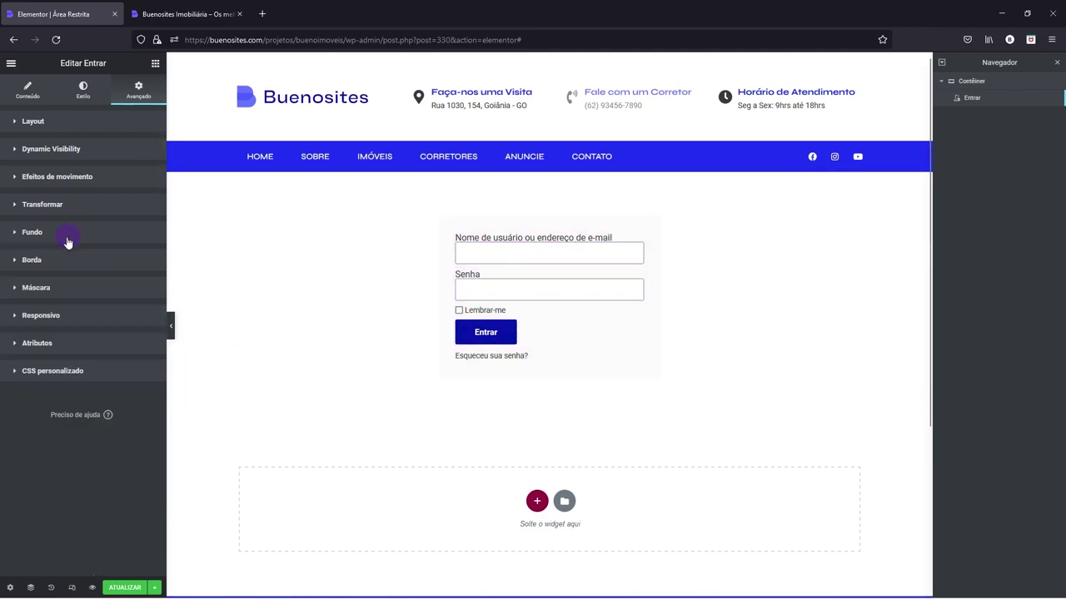
left_click(62, 263)
left_click(105, 344)
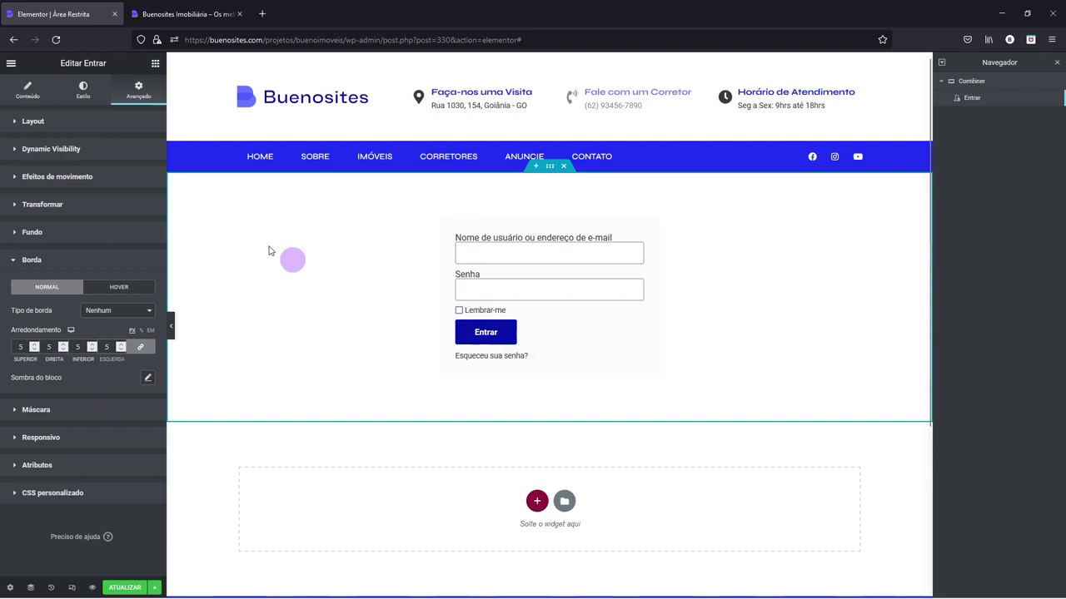
- Drop a Título widget above the login form, change its text to 'Login', and save with ATUALIZAR
left_click(156, 63)
left_click_drag(47, 269, 541, 221)
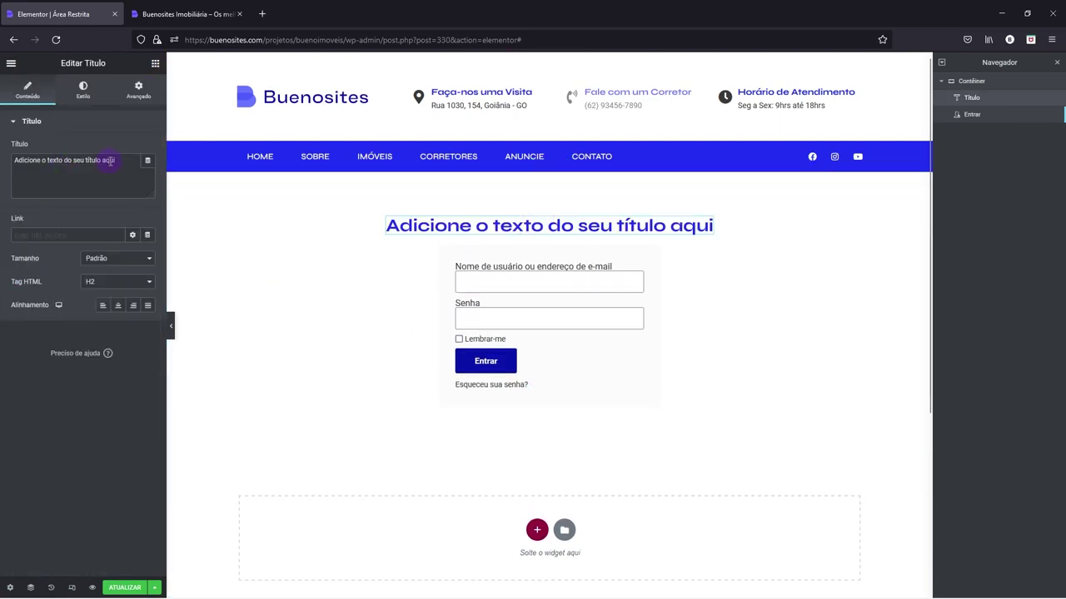
left_click_drag(120, 160, 5, 152)
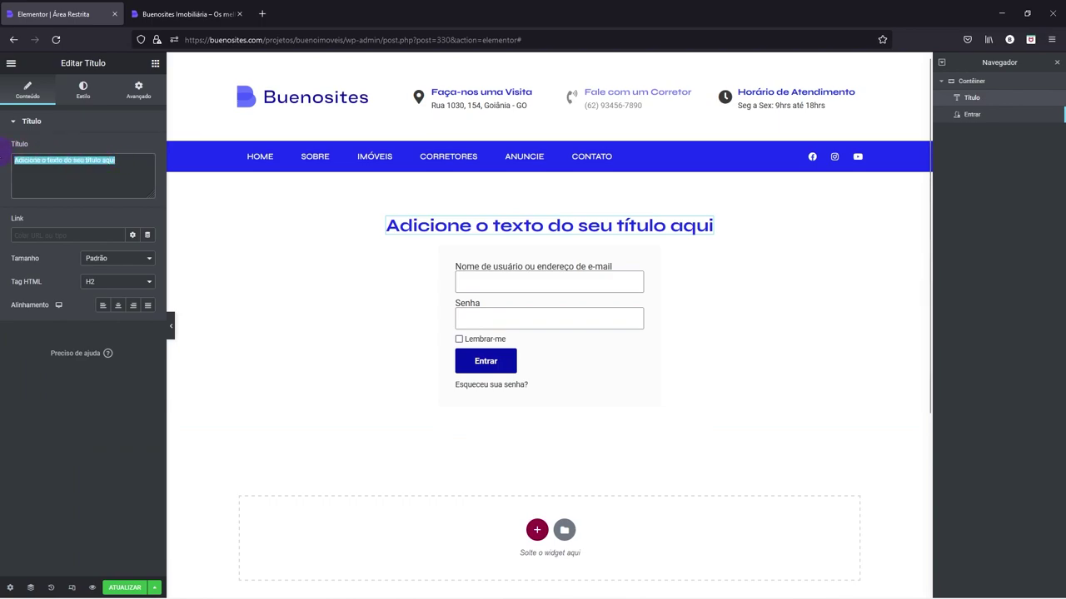
type("Entrar")
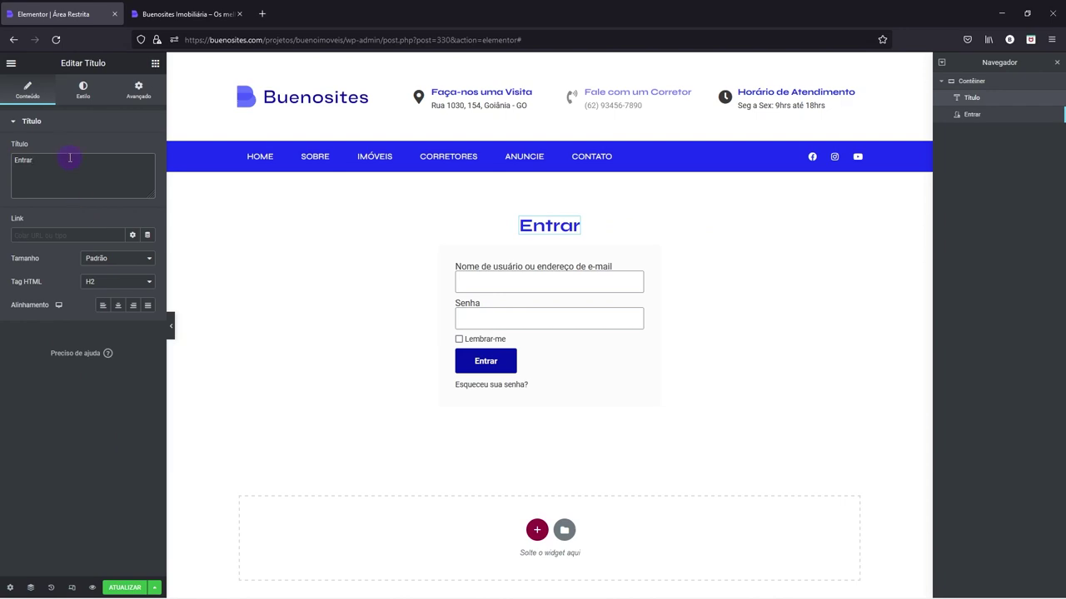
type("Login")
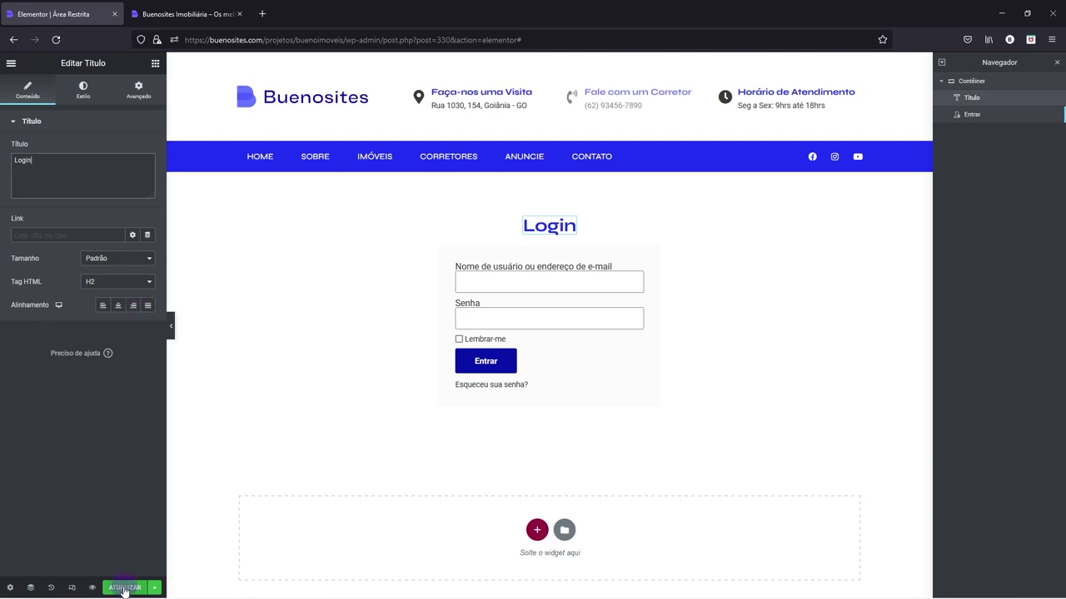
left_click(123, 587)
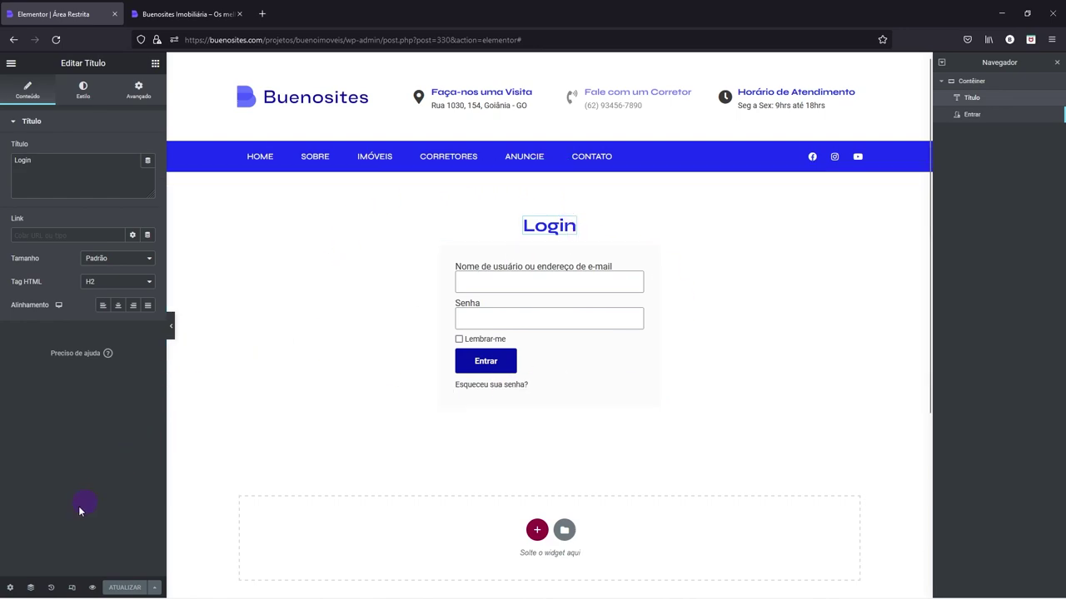
- Open the page settings and keep Layout da página as Elementor largura total
left_click(10, 590)
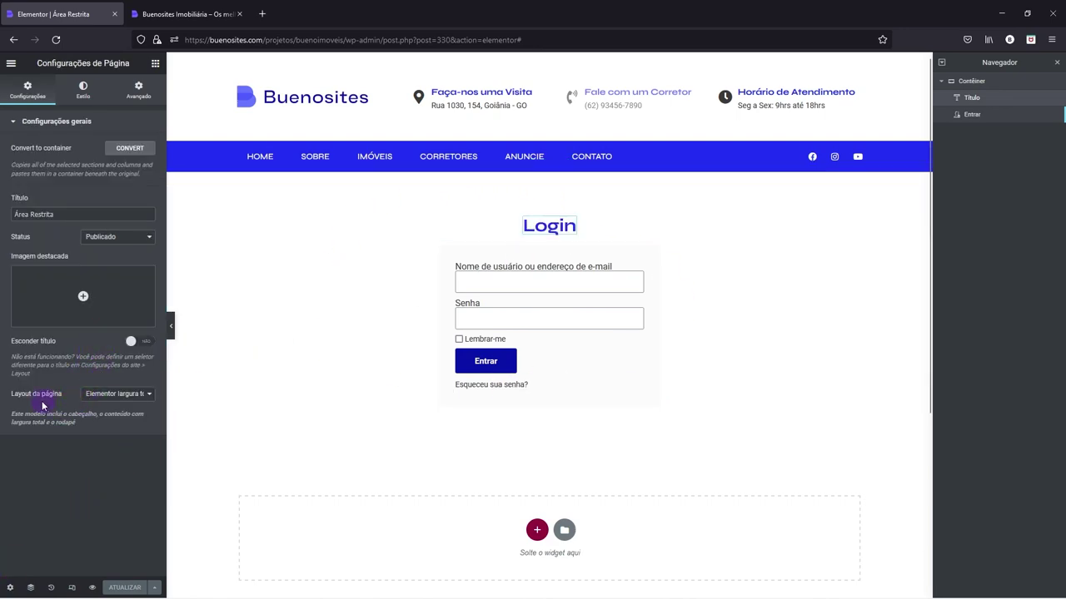
left_click(134, 402)
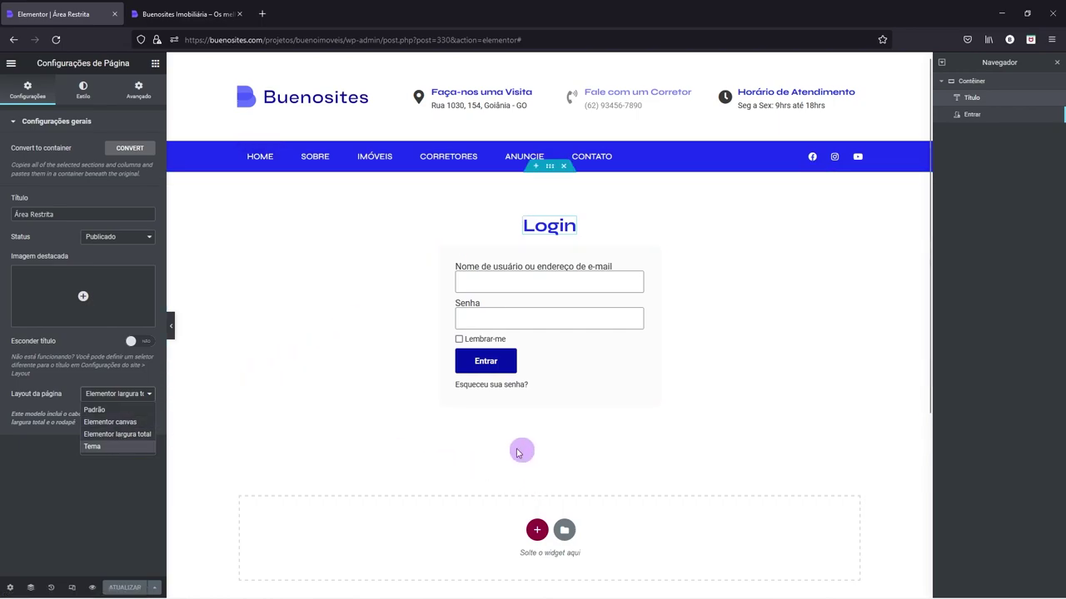
left_click(132, 434)
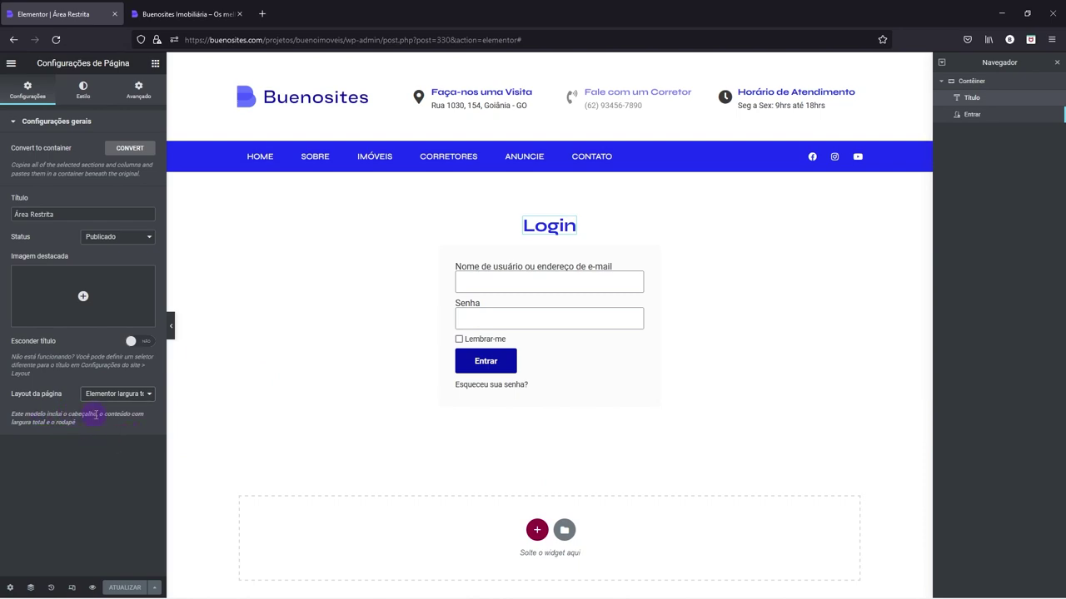
left_click_drag(95, 414, 26, 414)
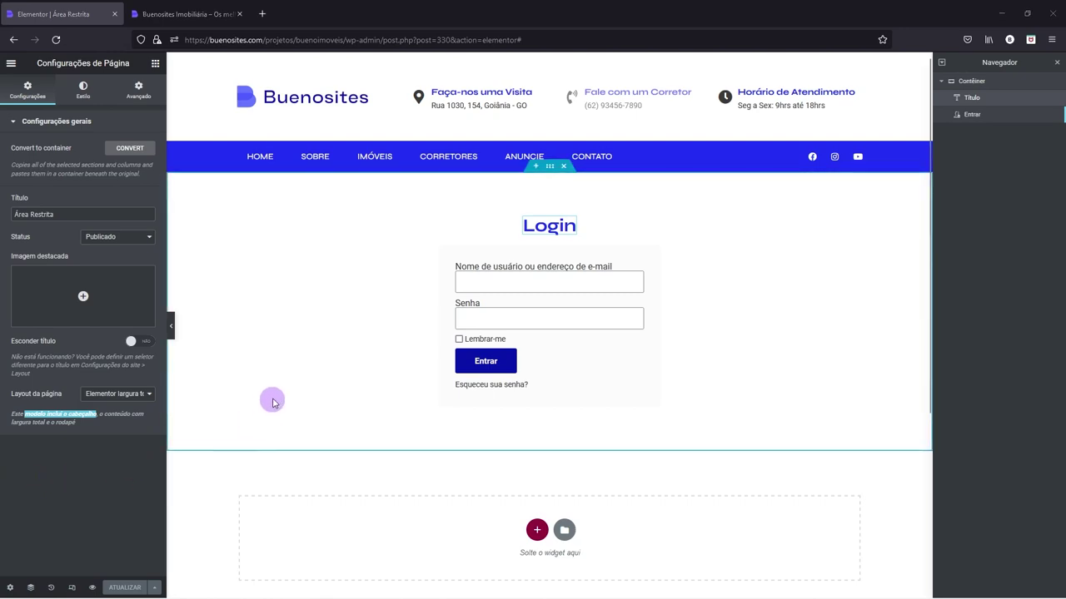
- In the login widget's Mais opções, enable login redirect to the site's conta/ URL
right_click(507, 284)
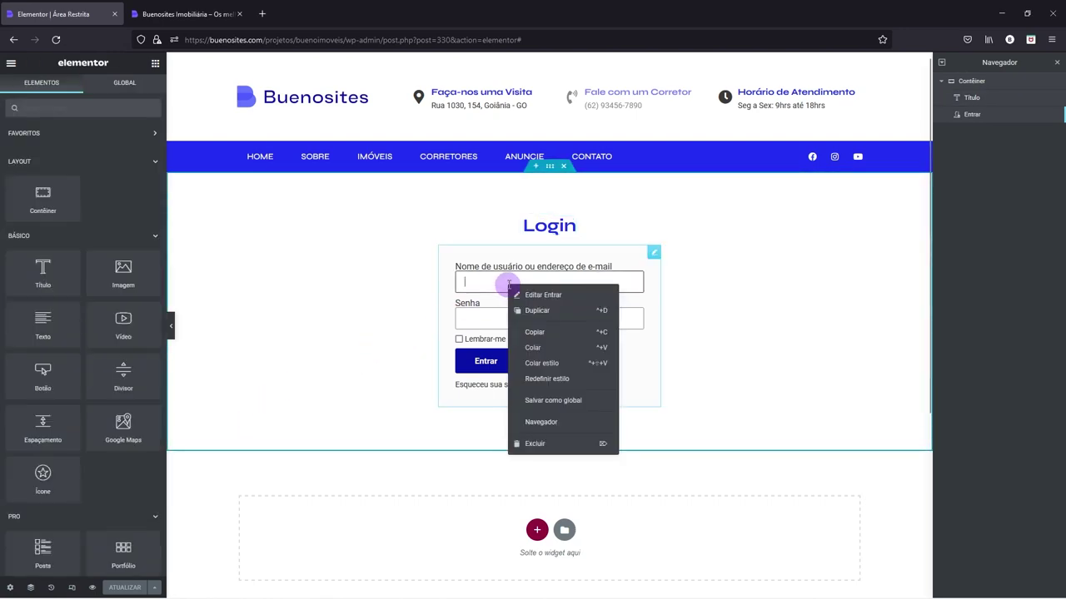
left_click(530, 297)
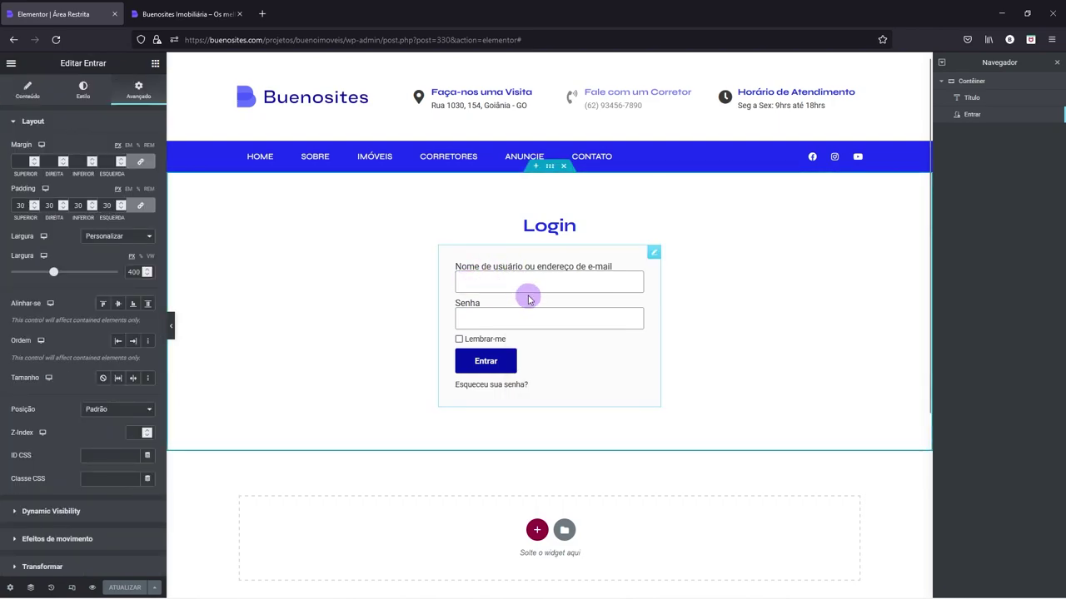
left_click(31, 93)
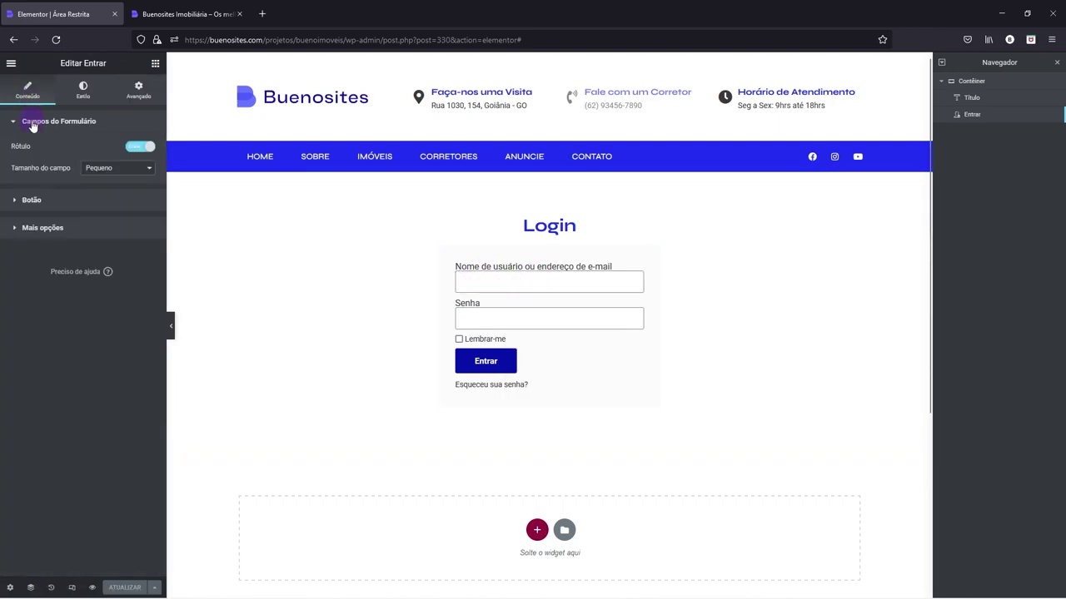
left_click(29, 229)
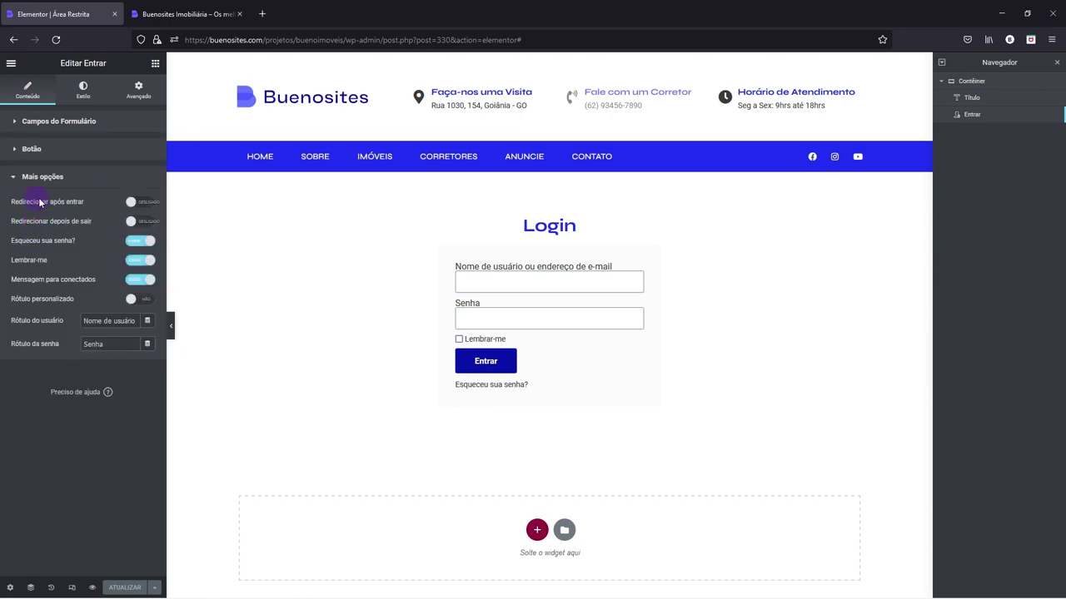
left_click(143, 202)
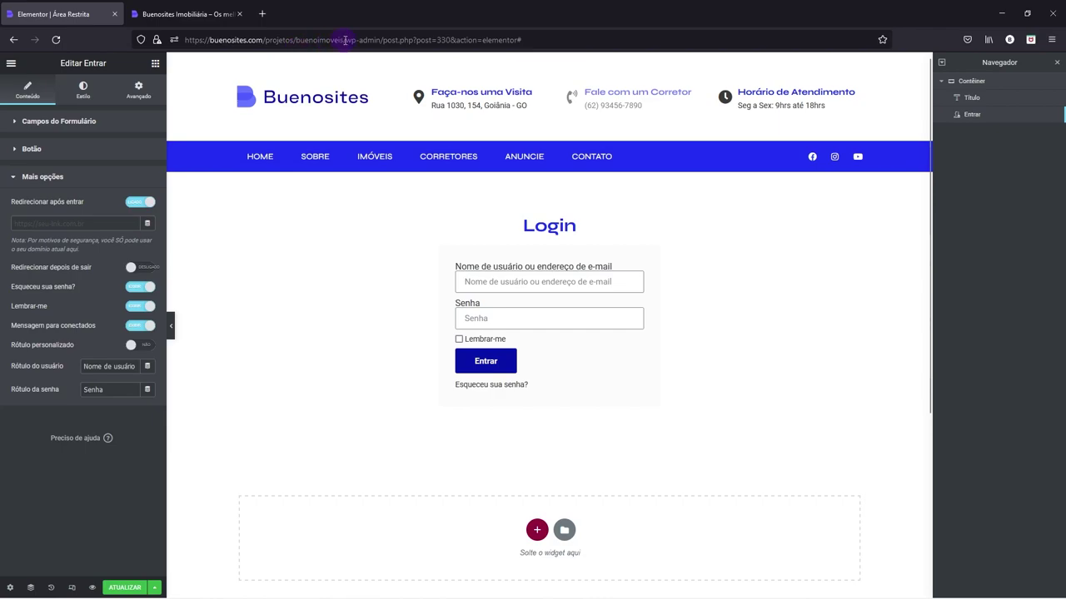
left_click_drag(346, 40, 169, 42)
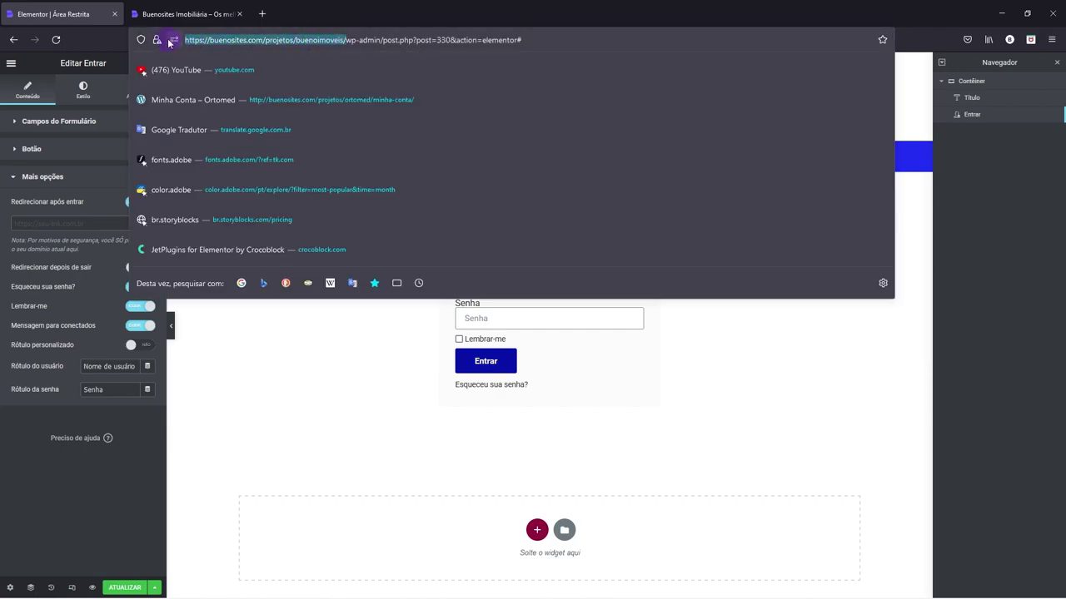
left_click(185, 382)
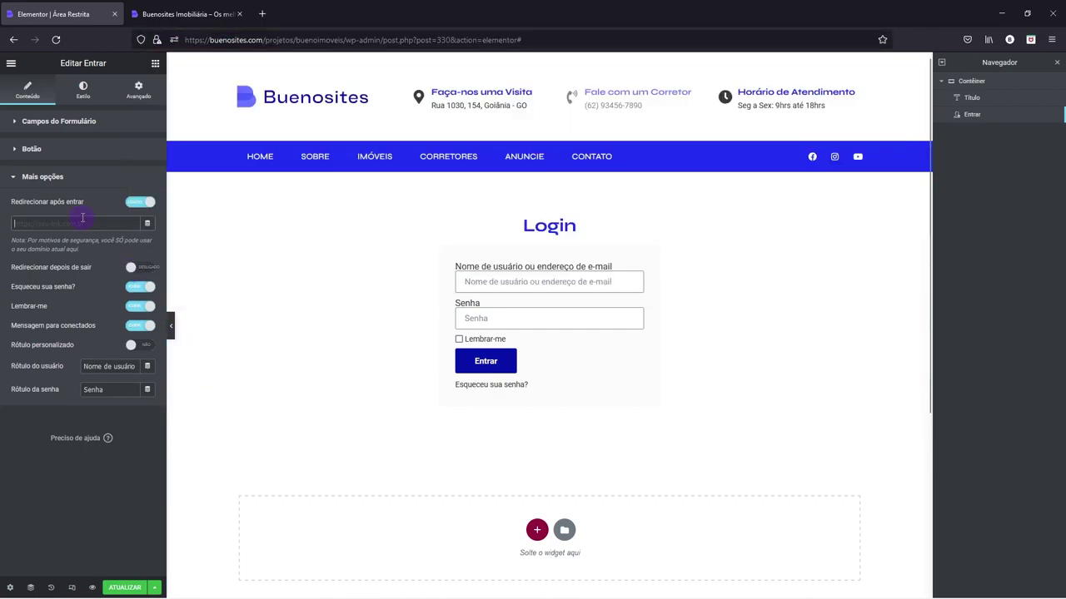
left_click(83, 219)
key("ctrl+v")
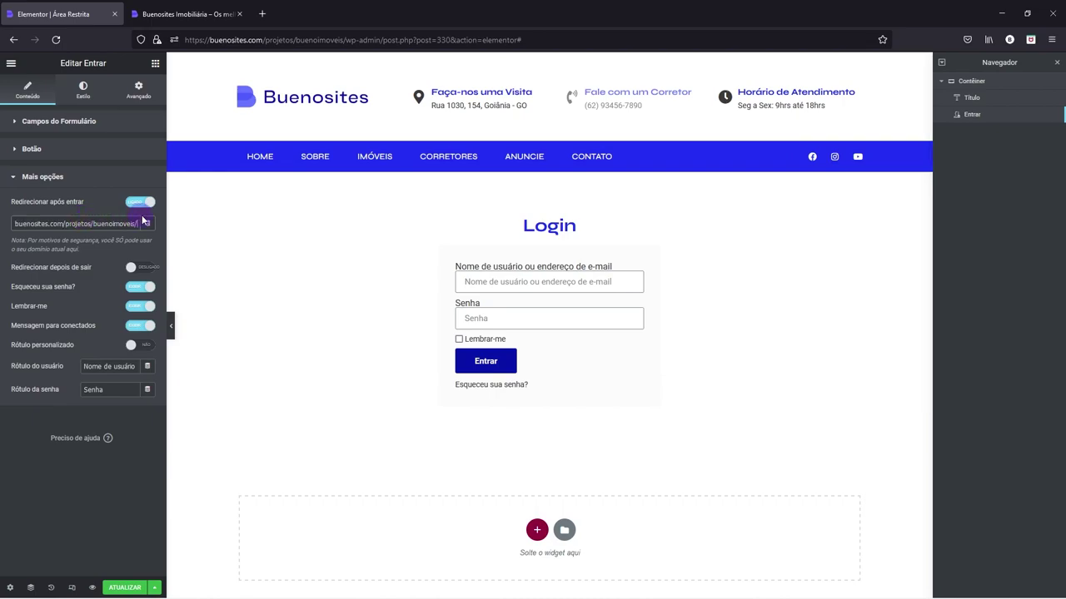
type("conta/")
left_click_drag(137, 225, 119, 225)
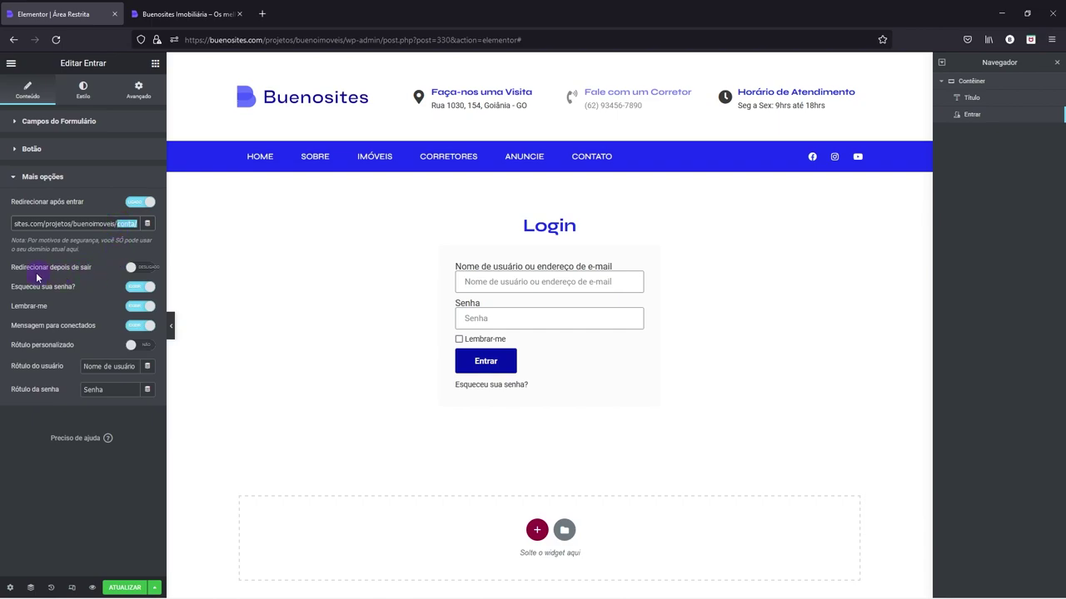
- Enable logout redirect to the site URL and trim the username label to 'Nome de usuário'
left_click(134, 267)
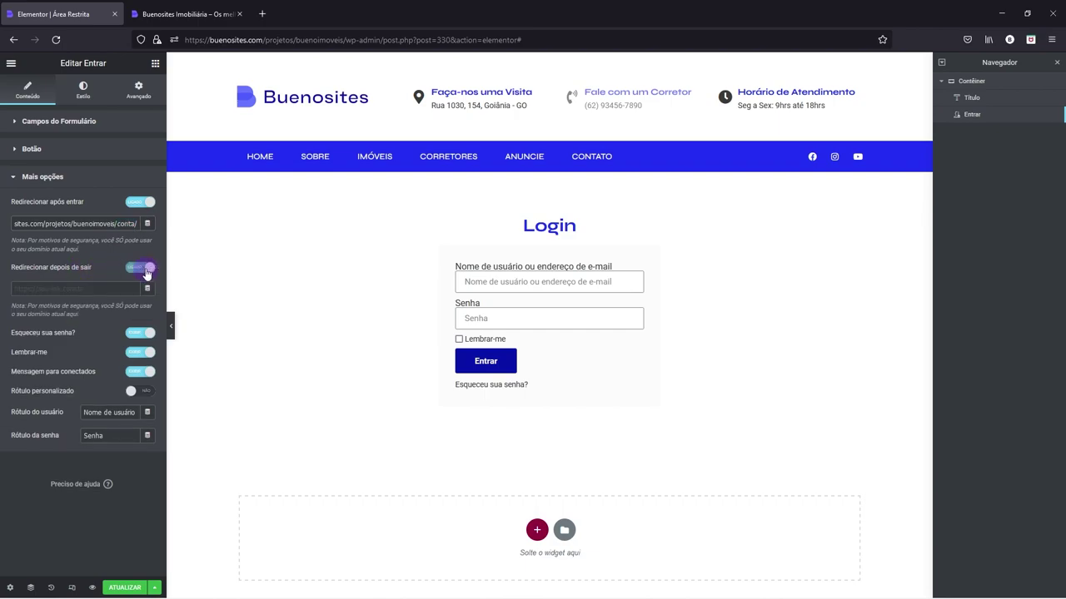
left_click_drag(100, 225, 13, 225)
key("ctrl+c")
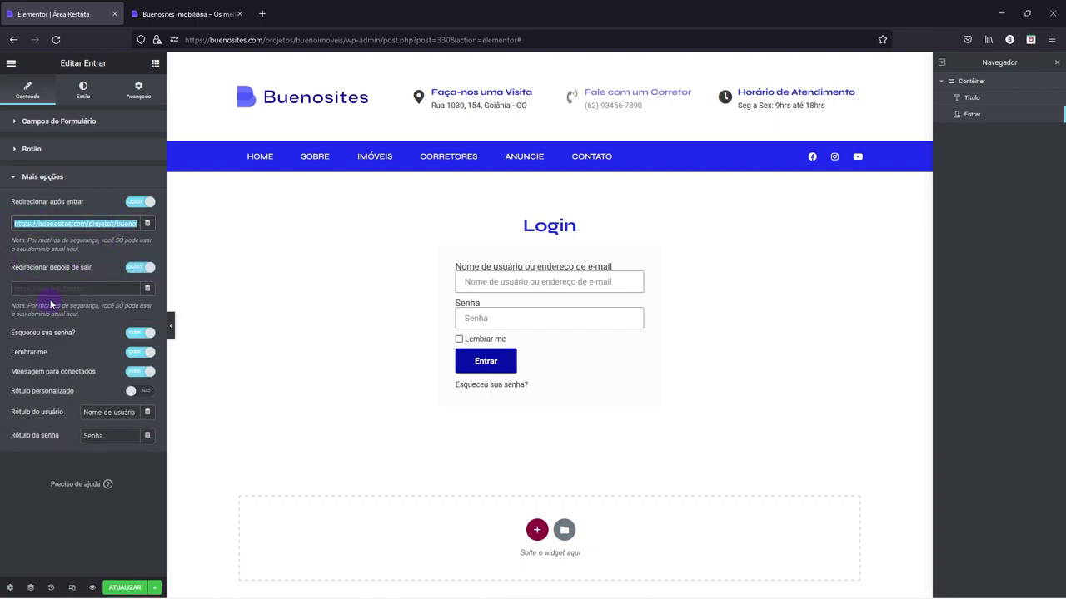
left_click(50, 288)
key("ctrl+v")
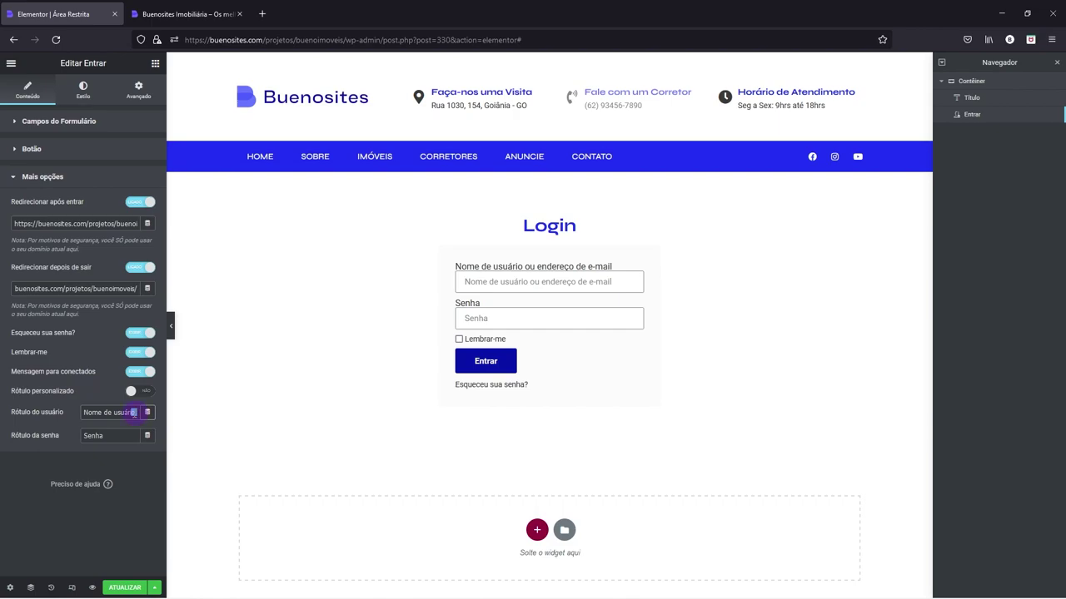
left_click_drag(135, 412, 203, 411)
key("BackSpace")
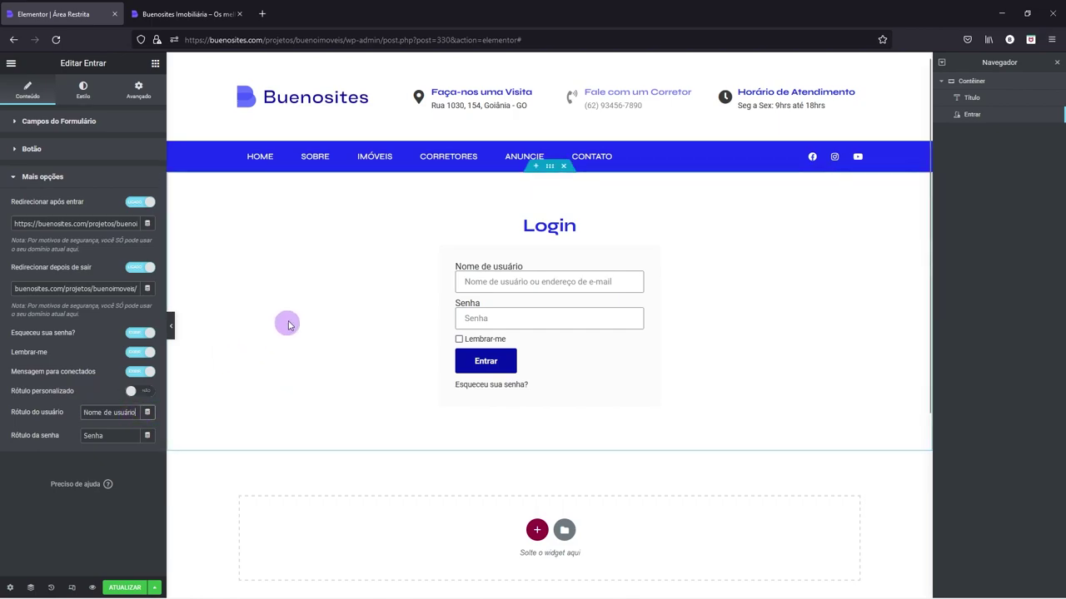
- Give the login form labels 5 spacing and the global Primário blue text colour
left_click(83, 90)
left_click(55, 239)
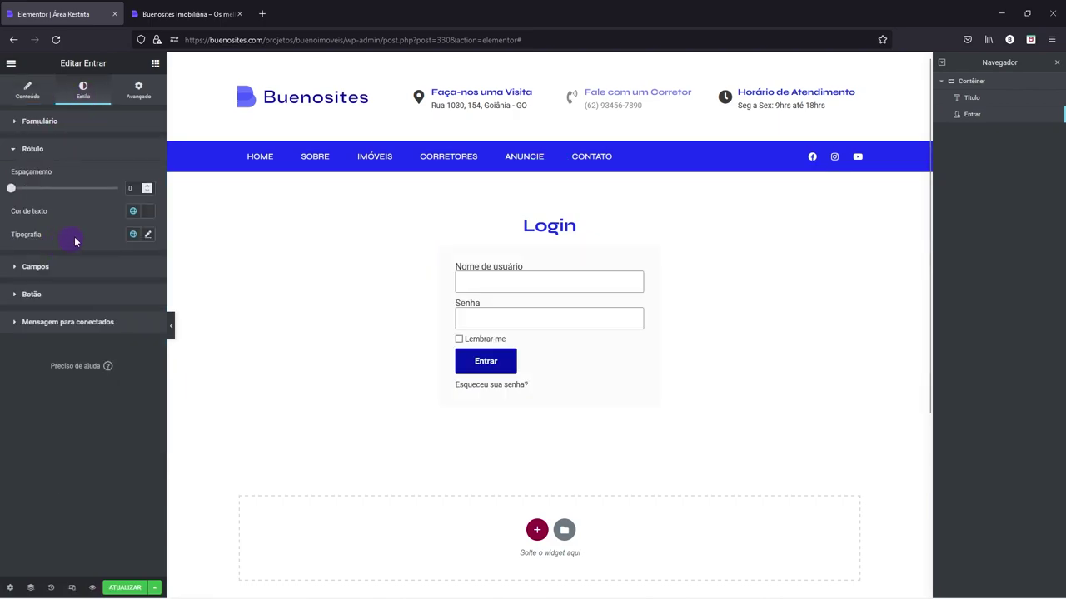
left_click_drag(10, 186, 20, 191)
left_click(132, 211)
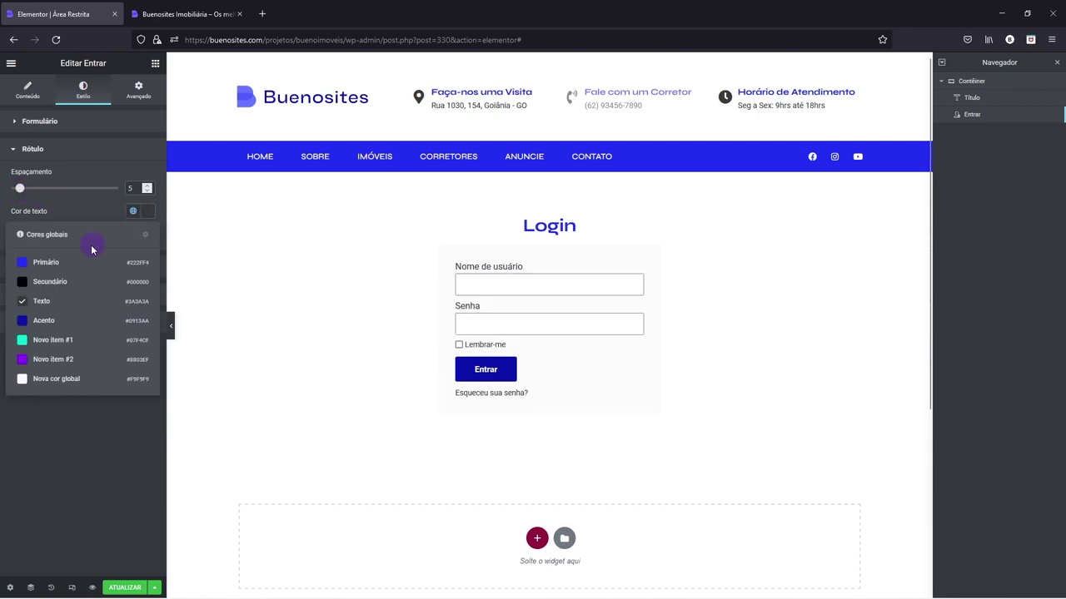
left_click(71, 264)
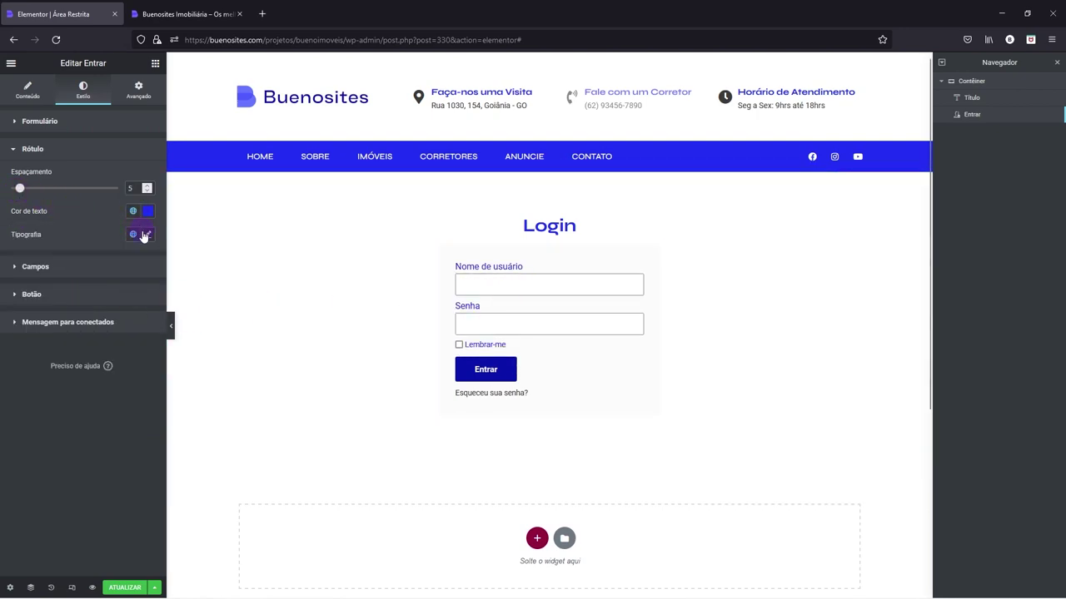
- Make the labels Bold at size 14 and raise form line spacing to 16
left_click(147, 235)
left_click(117, 345)
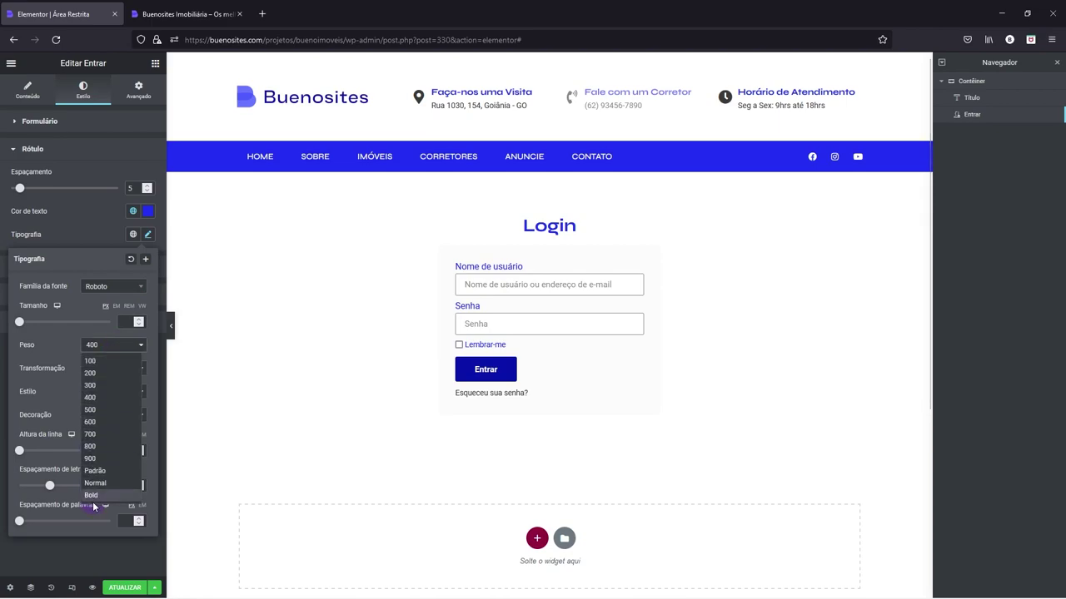
left_click(91, 496)
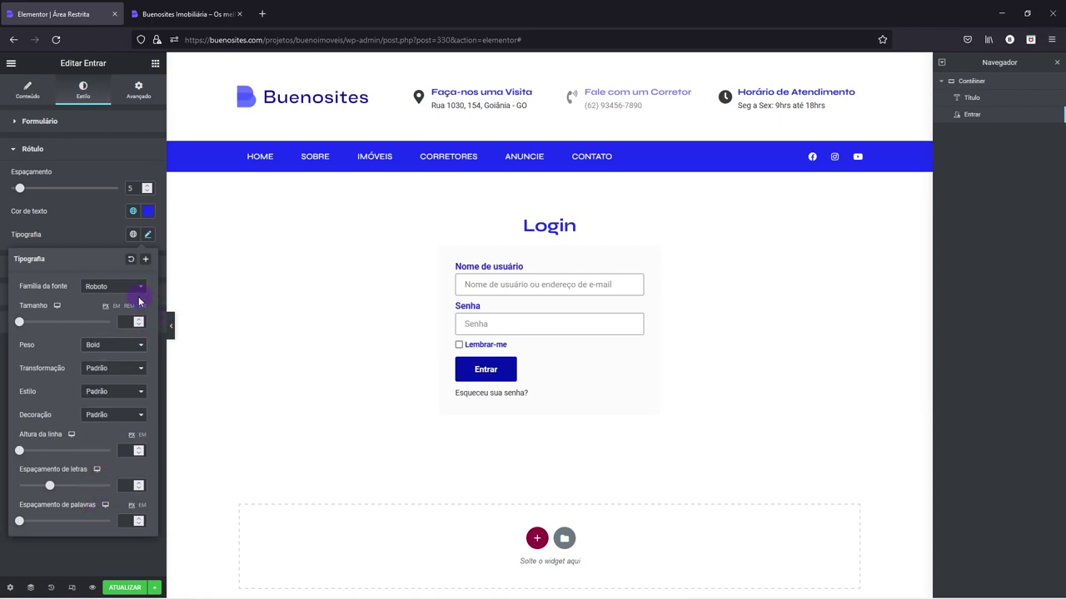
type("14")
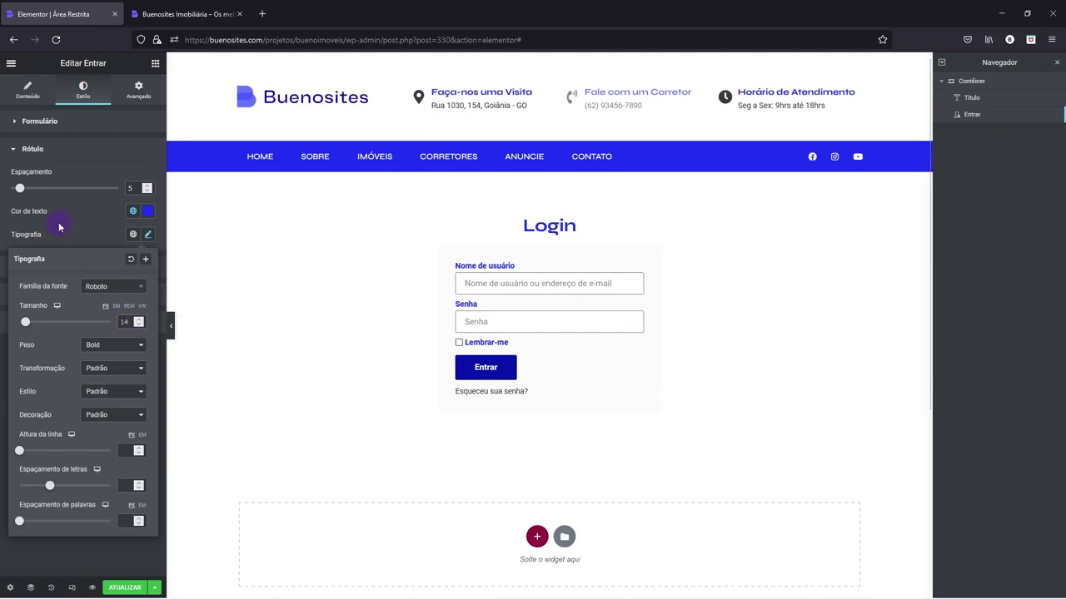
left_click(40, 127)
left_click_drag(29, 160, 39, 164)
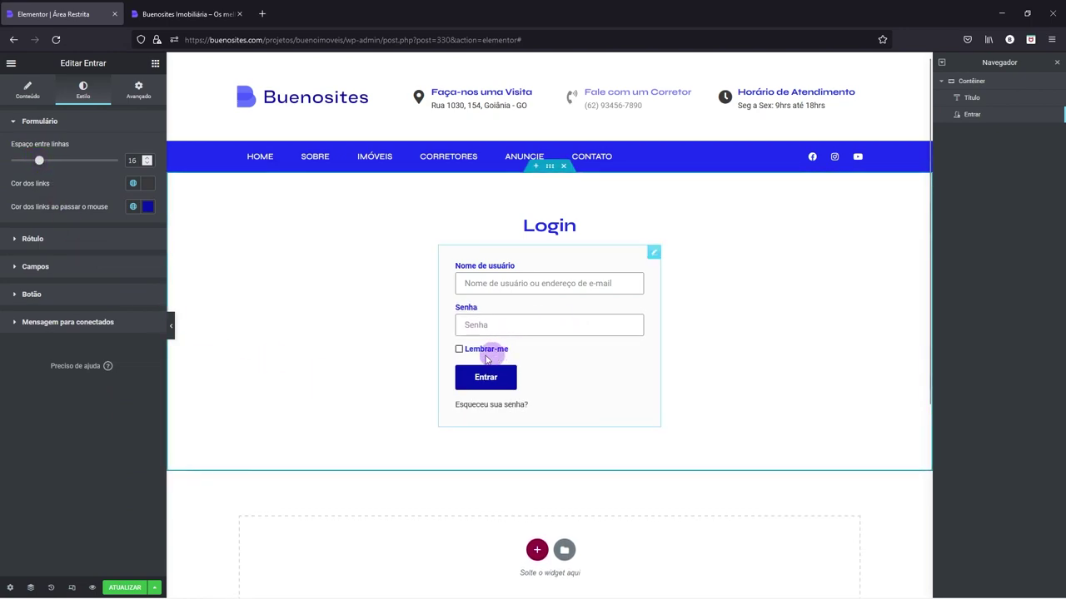
- Save the login page with ATUALIZAR and toggle preview mode on and off
left_click(118, 589)
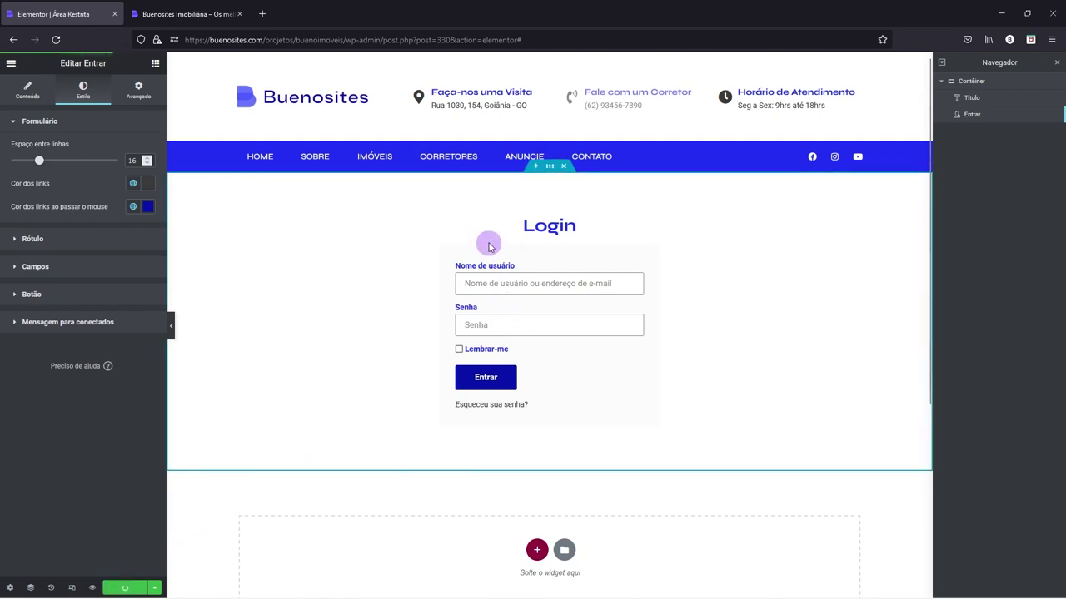
left_click(171, 326)
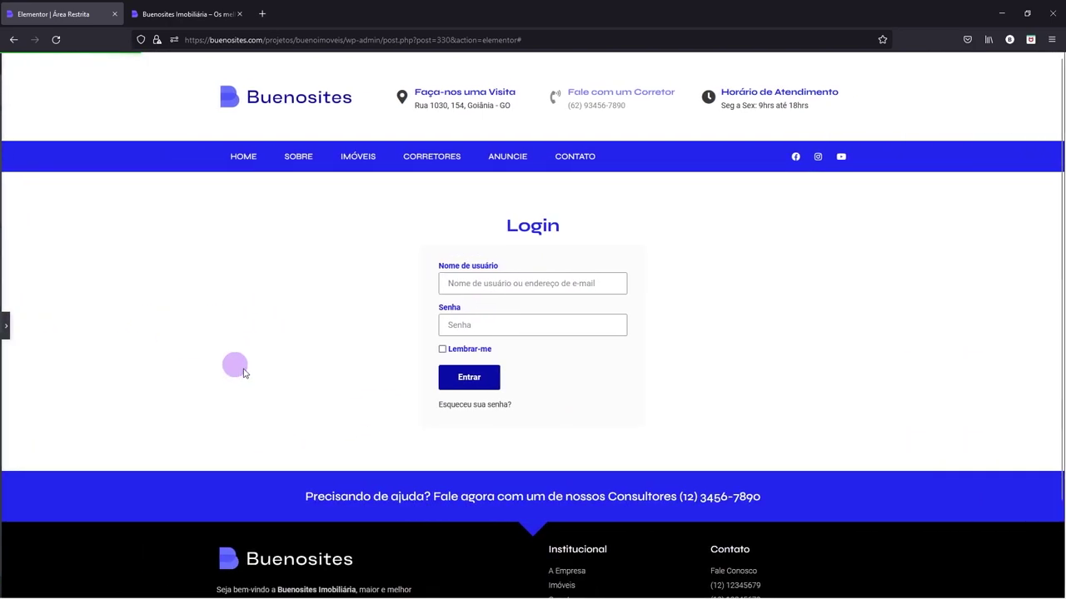
left_click(4, 325)
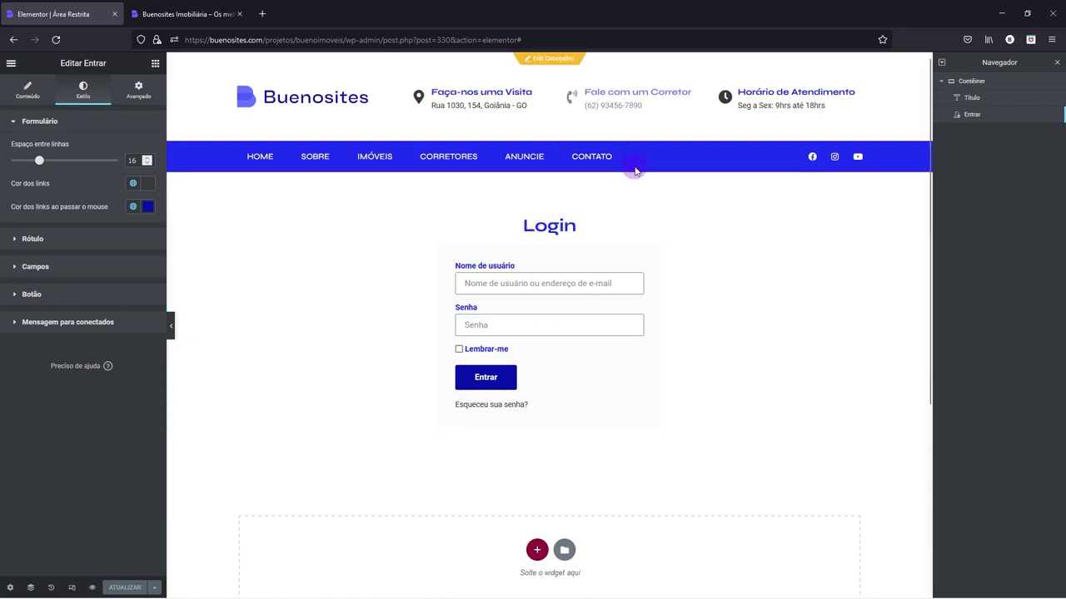
- Shorten the address to /wp-admin/ to load the admin dashboard
left_click_drag(381, 40, 702, 40)
key("BackSpace")
key("Return")
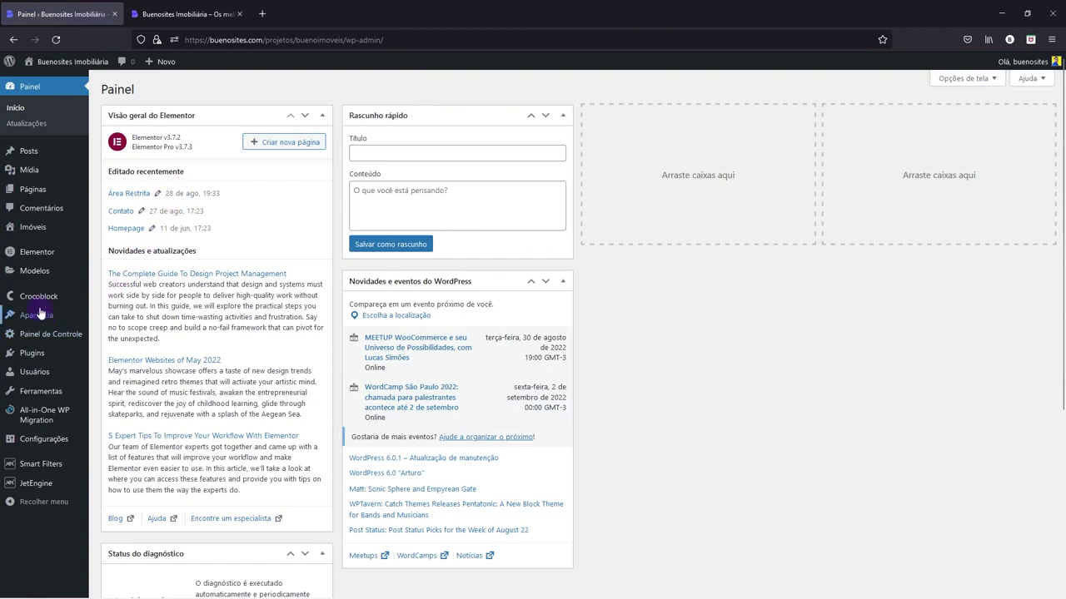
- In Aparência > Menus, remove the invalid #12 and #11 menu items
mouse_move(38, 316)
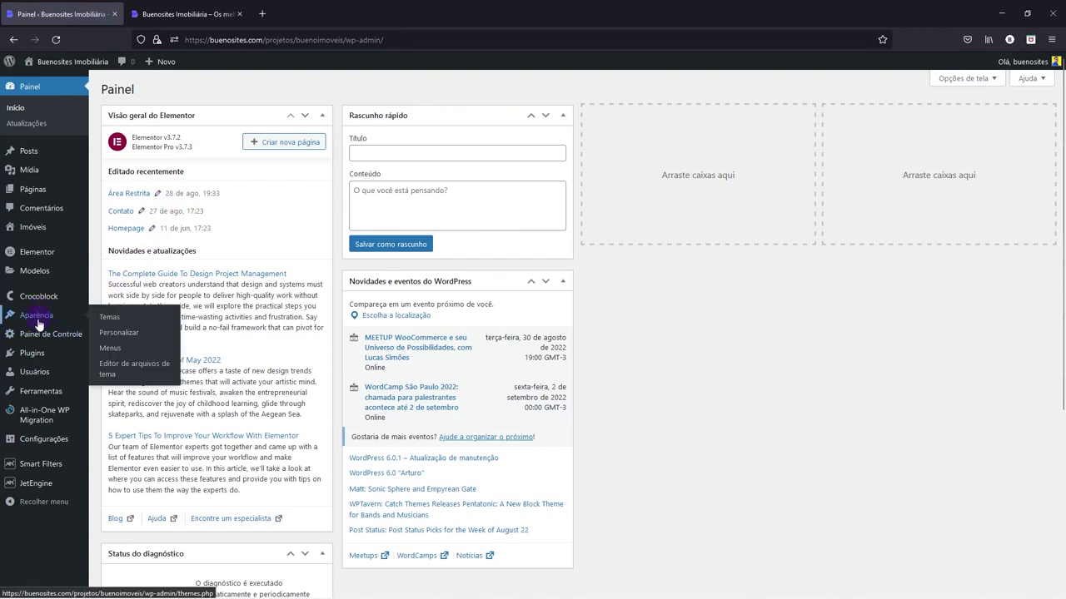
left_click(111, 351)
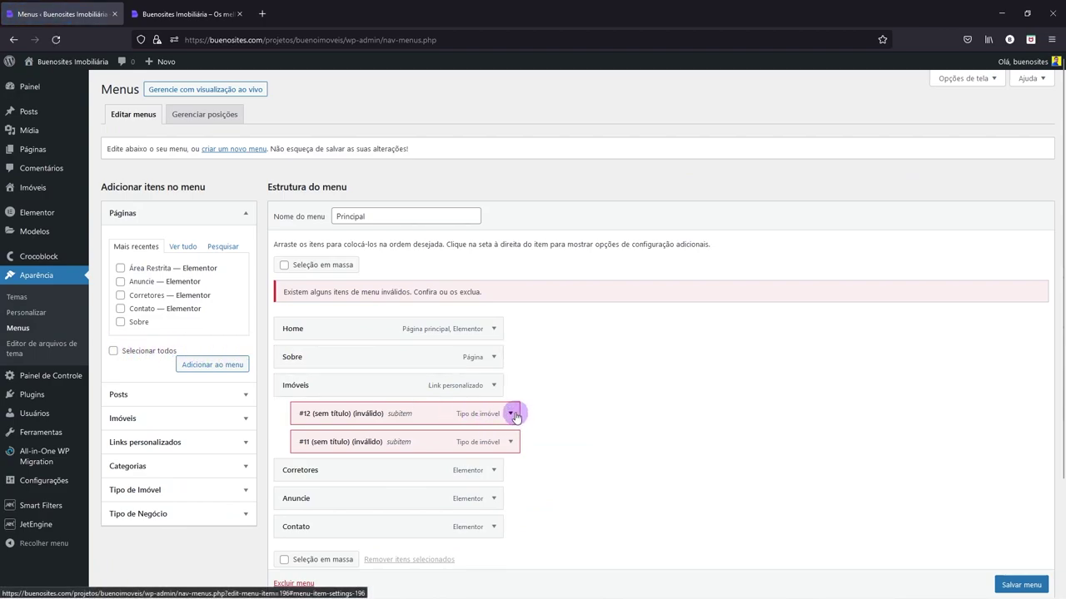
left_click(511, 414)
left_click(310, 492)
left_click(509, 413)
left_click(316, 490)
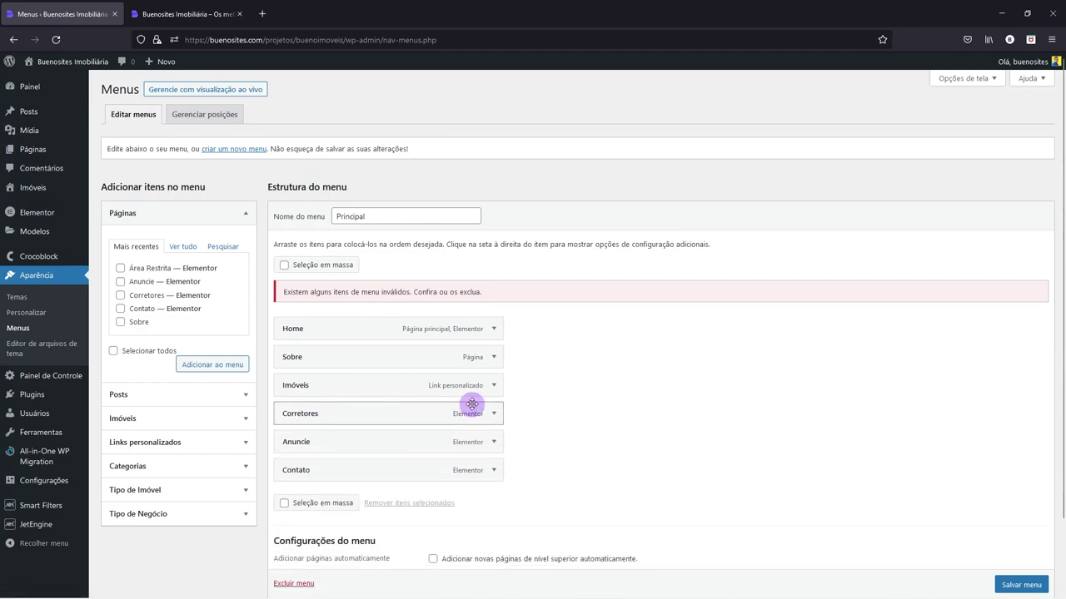
- Add the Área Restrita page to the Principal menu and save it
left_click(137, 268)
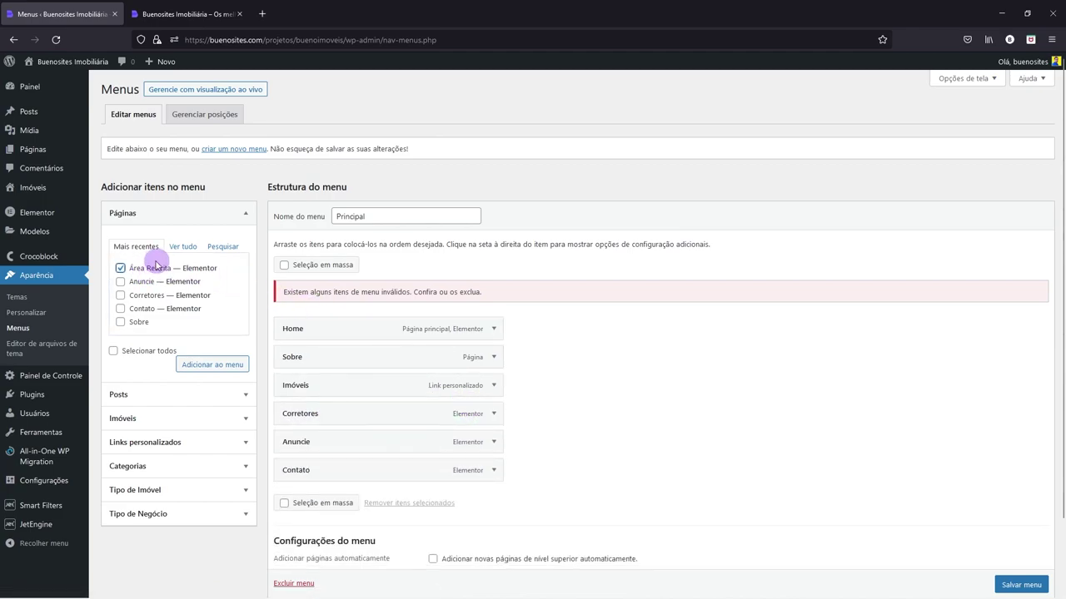
left_click(198, 366)
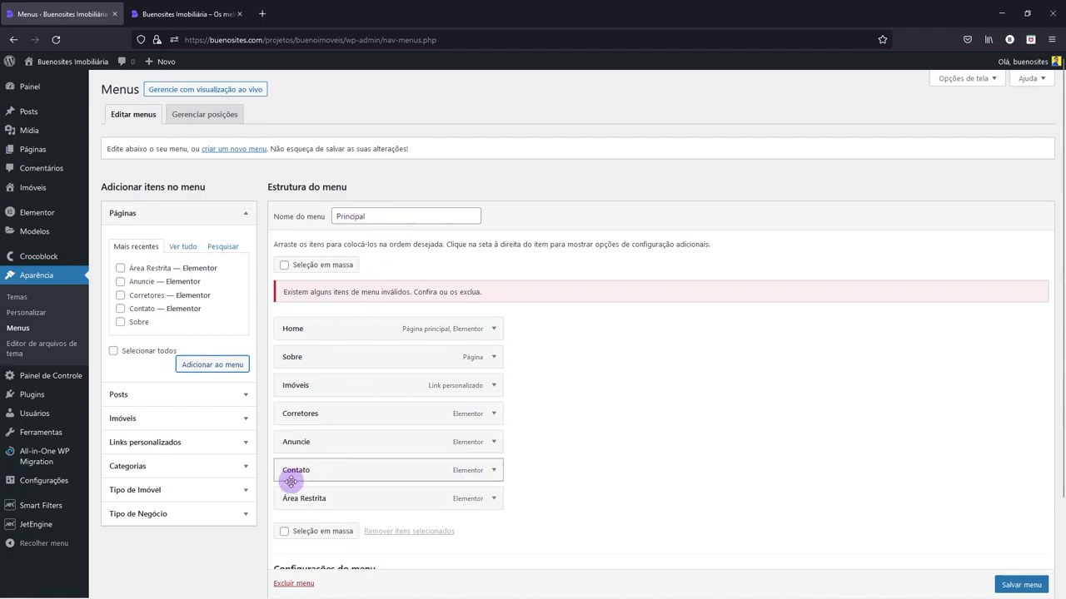
left_click(1033, 587)
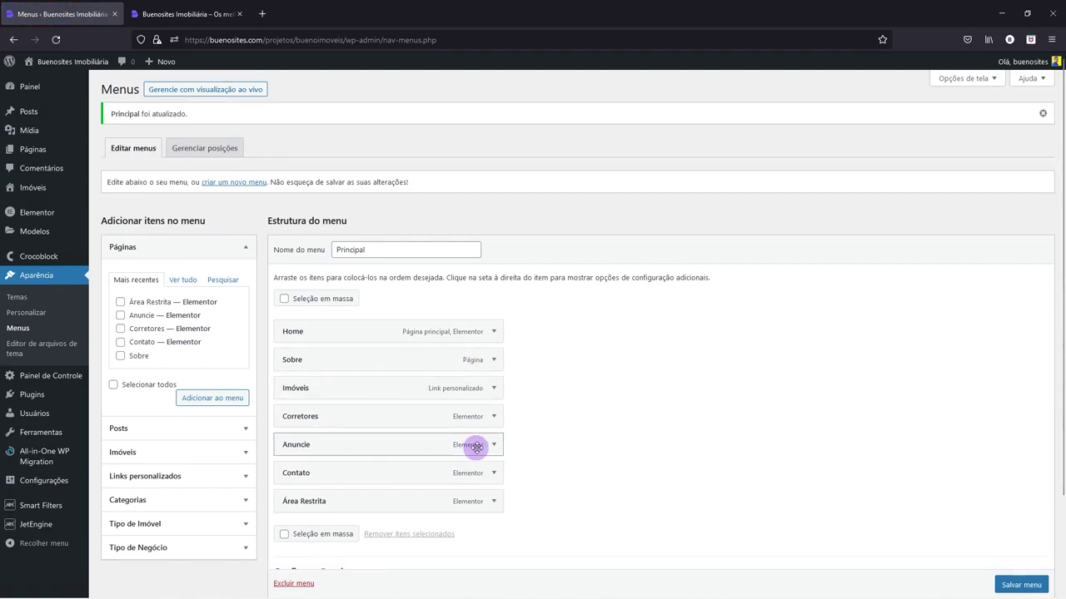
- Remove Anuncie from the menu and nest Corretores under Sobre
left_click(494, 444)
left_click(294, 546)
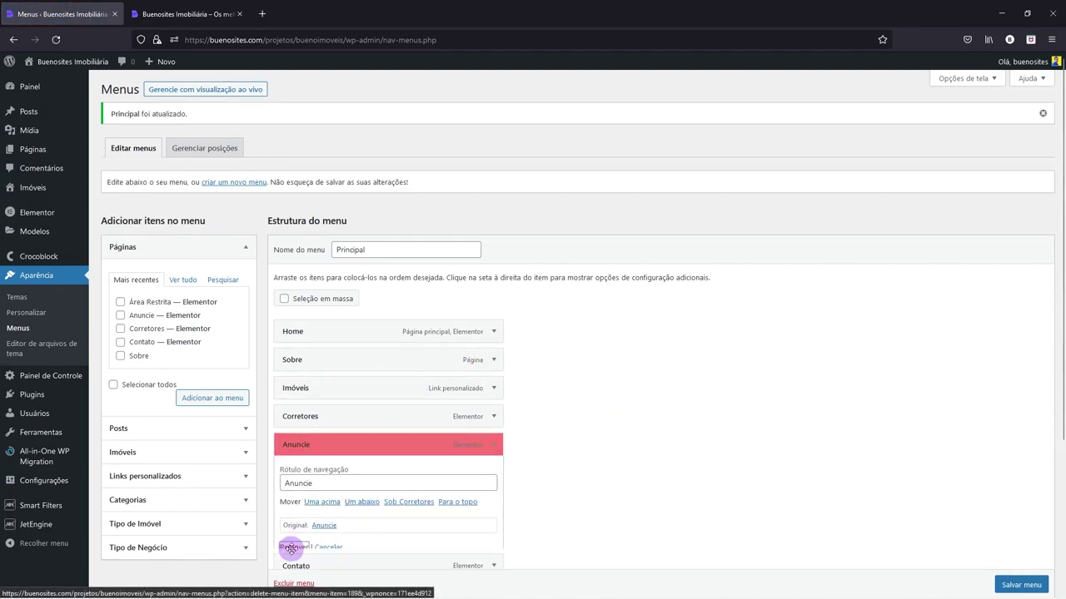
left_click_drag(338, 419, 357, 388)
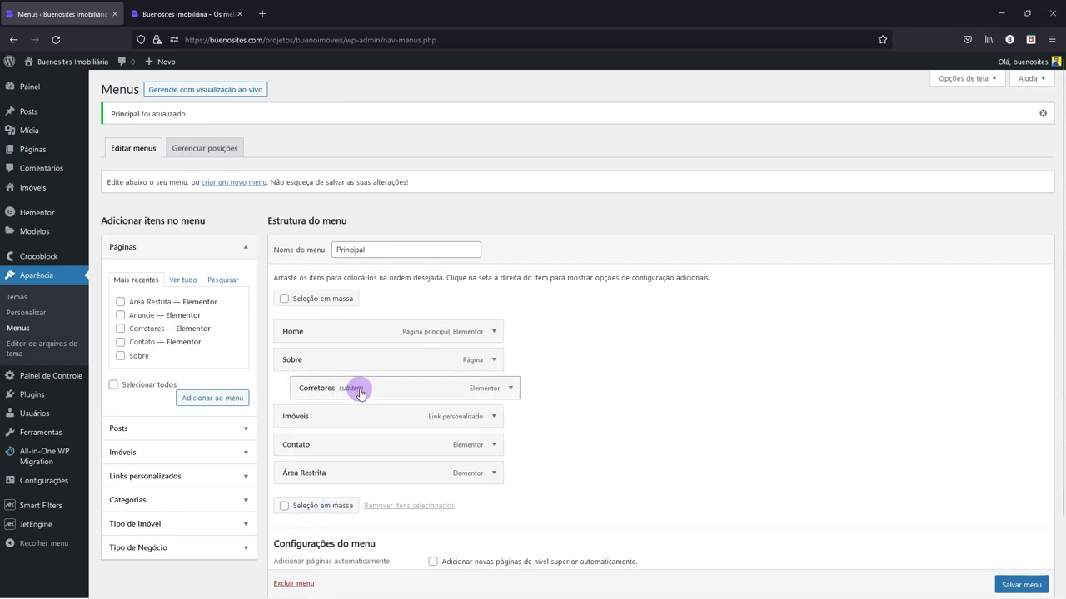
- Rename Sobre's navigation label to 'A Imobiliária' and save the menu
left_click(495, 359)
left_click_drag(307, 396, 267, 392)
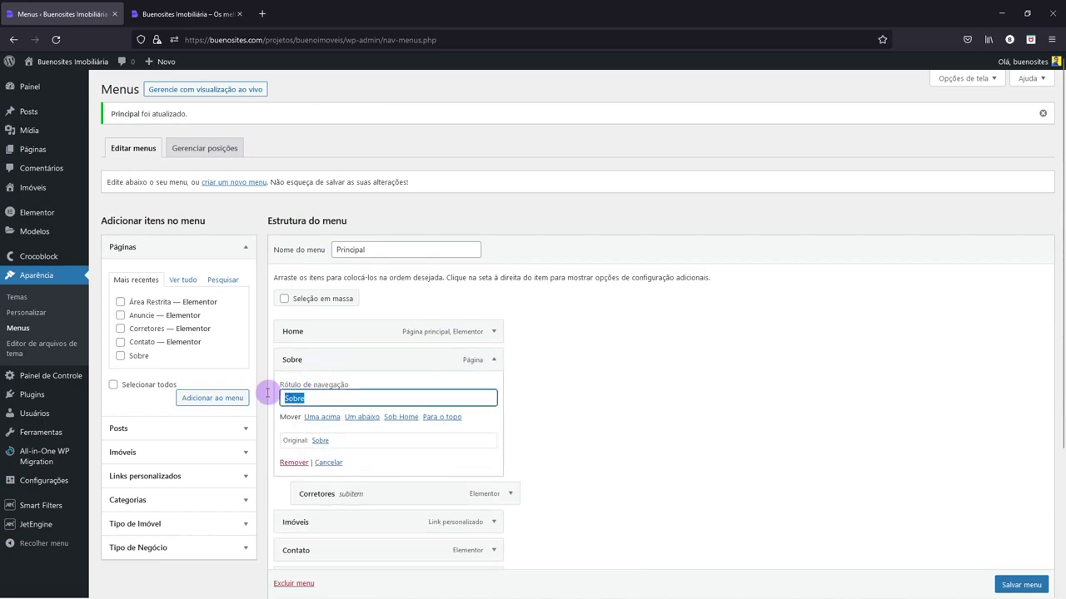
type("A IMo")
key("BackSpace")
type("mobiliária")
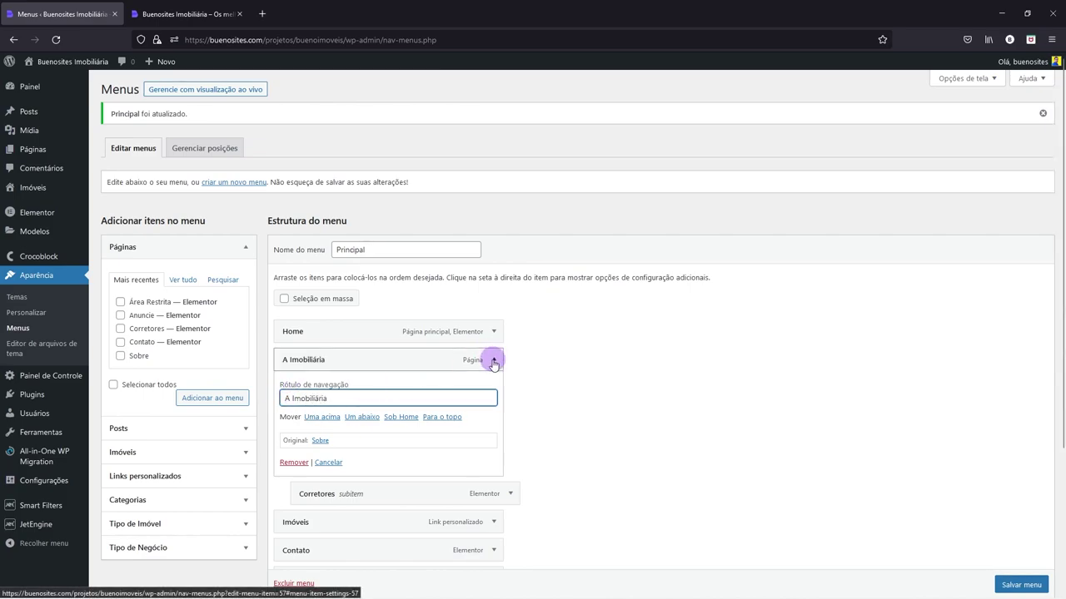
left_click(494, 359)
scroll(583, 399, "down", 2)
left_click(1023, 539)
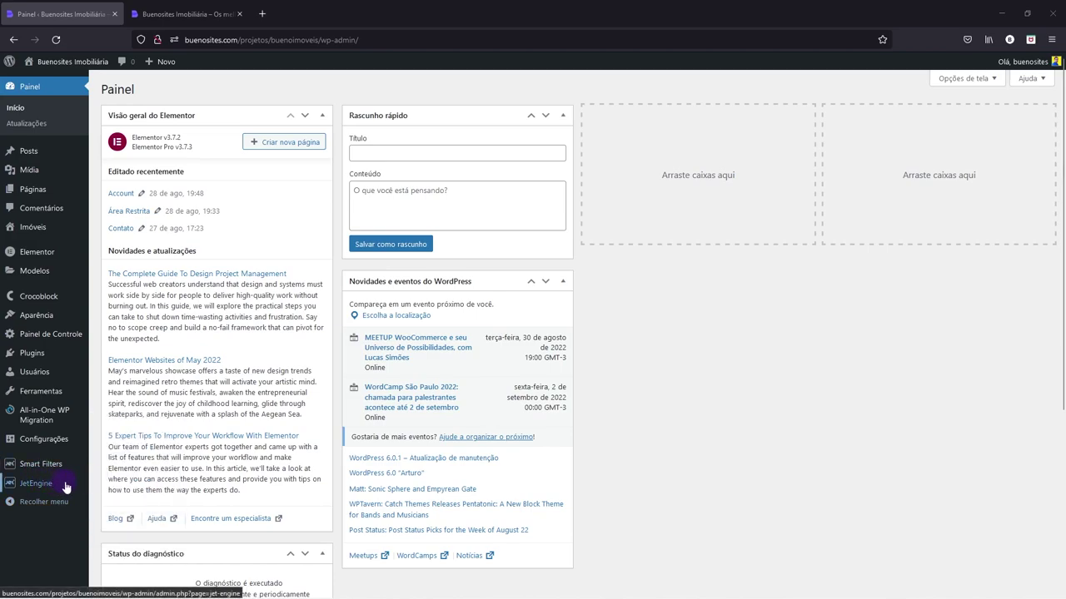
- On the JetEngine dashboard, toggle Forms (Legacy) off and on and save the modules
mouse_move(48, 487)
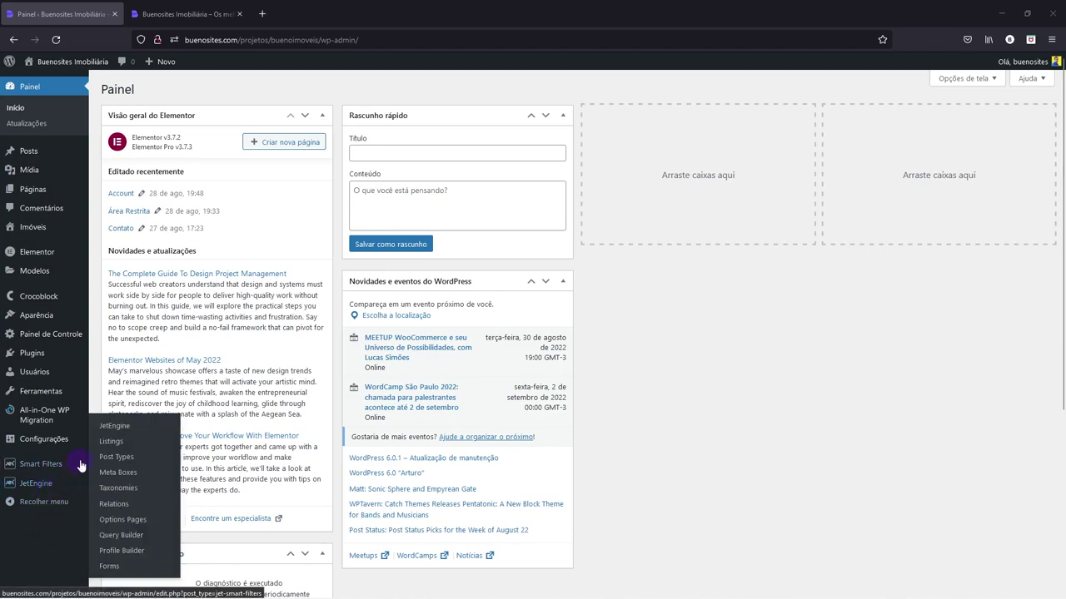
left_click(117, 429)
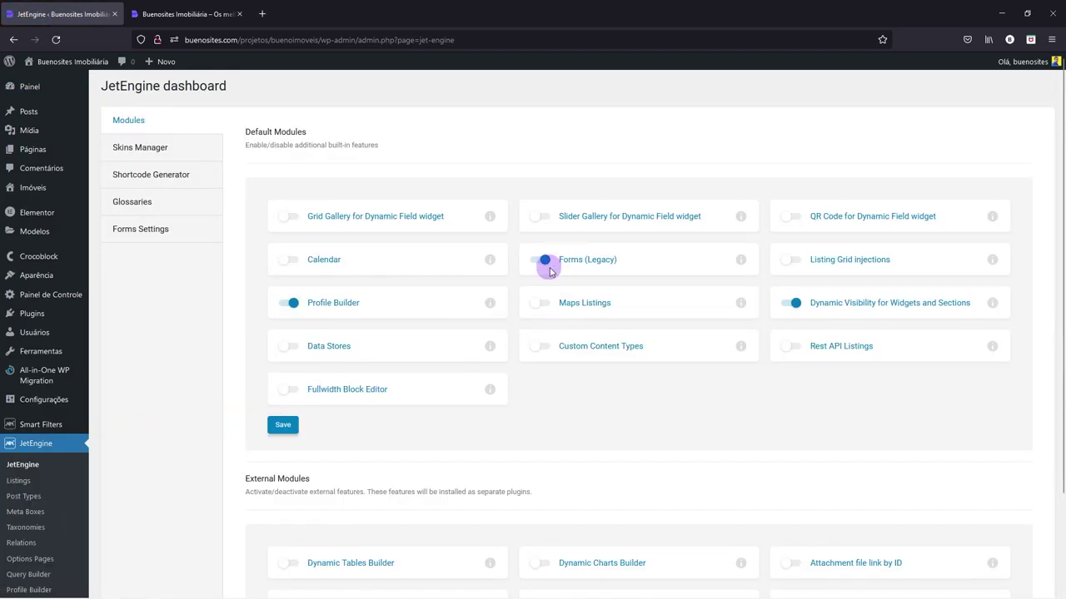
left_click(540, 263)
left_click(539, 263)
left_click(285, 425)
- In Skins Manager, expand Presets and import 'User profile with editable content'
left_click(135, 155)
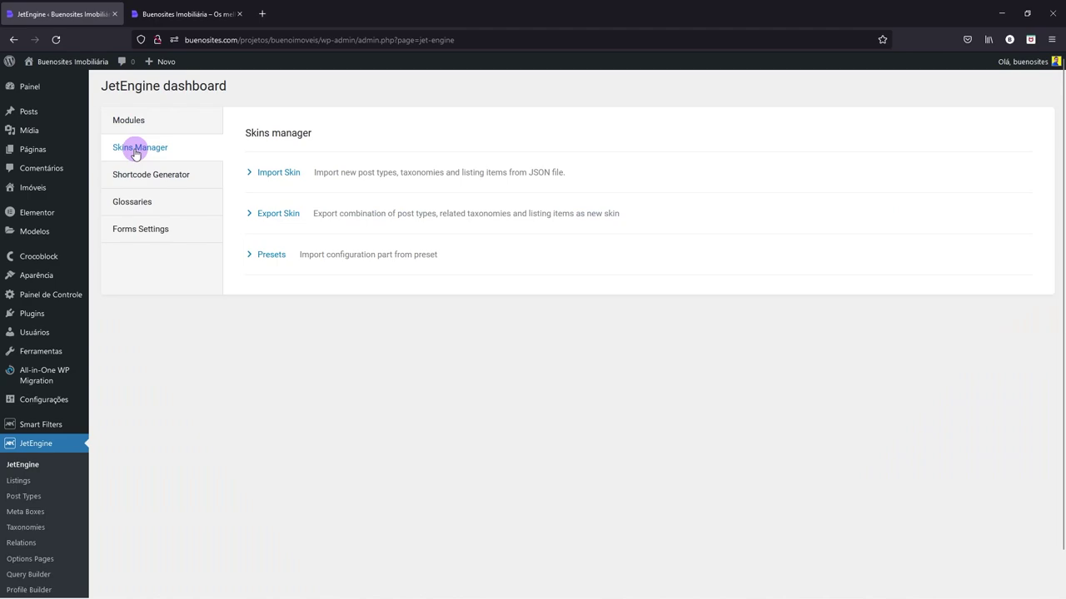
left_click(250, 257)
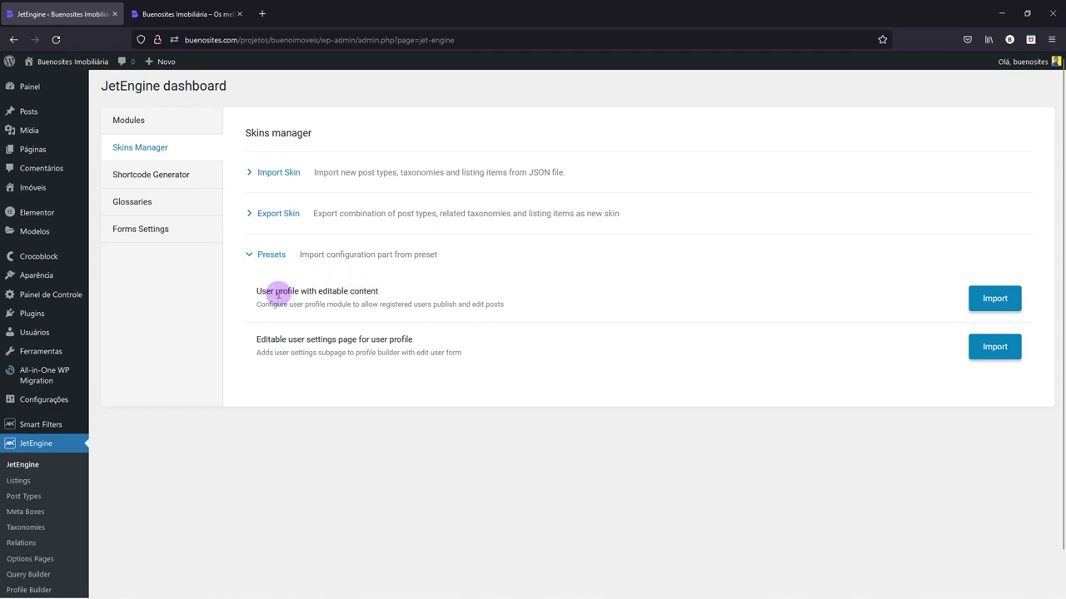
left_click(995, 303)
left_click(989, 304)
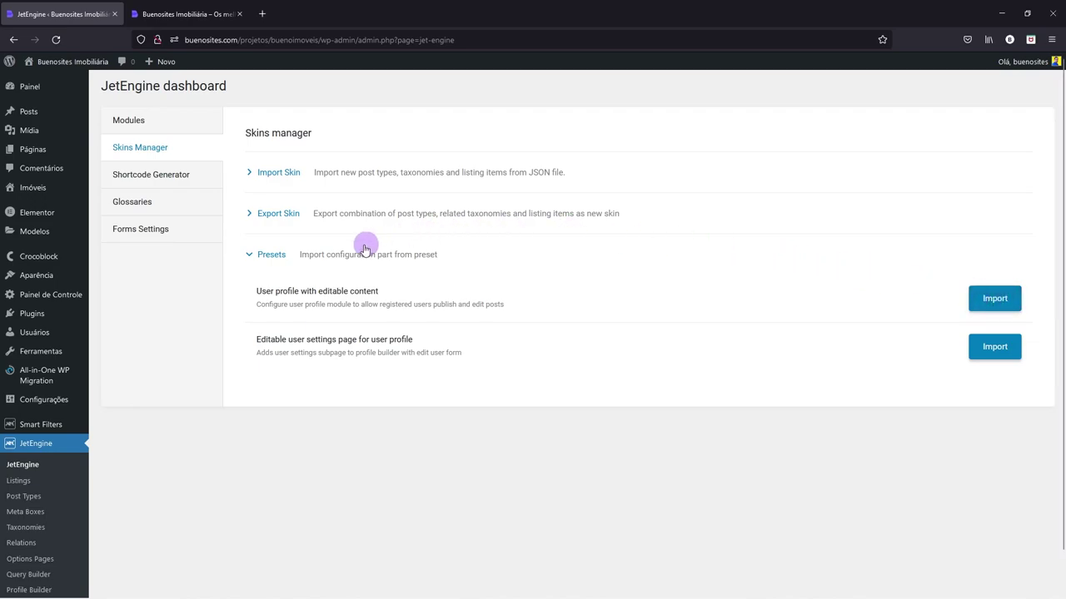
mouse_move(36, 403)
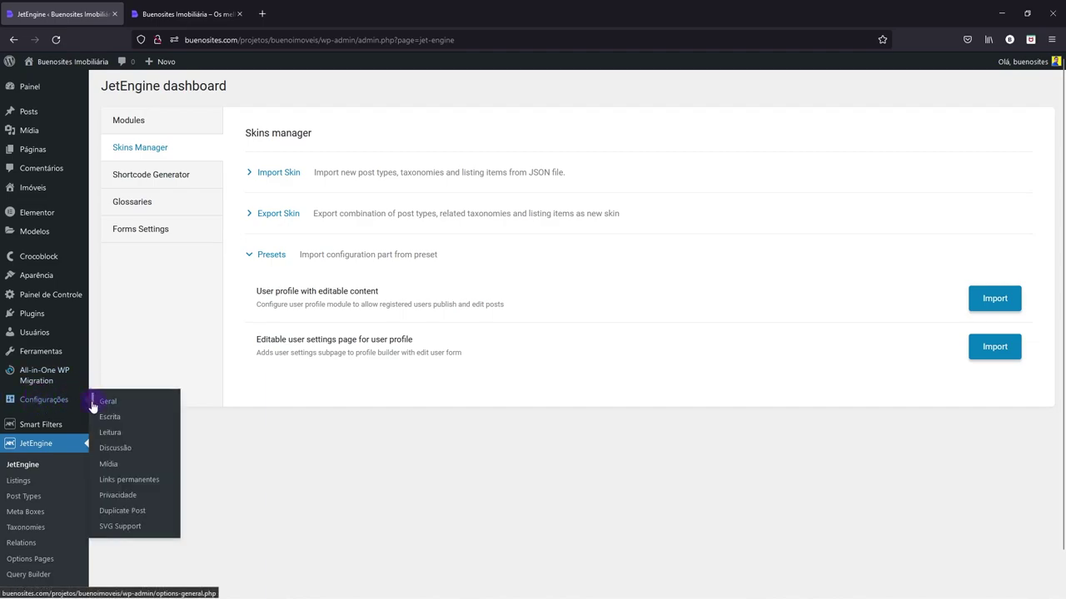
- Open Links permanentes in a new tab and re-save the /%postname%/ structure
right_click(117, 489)
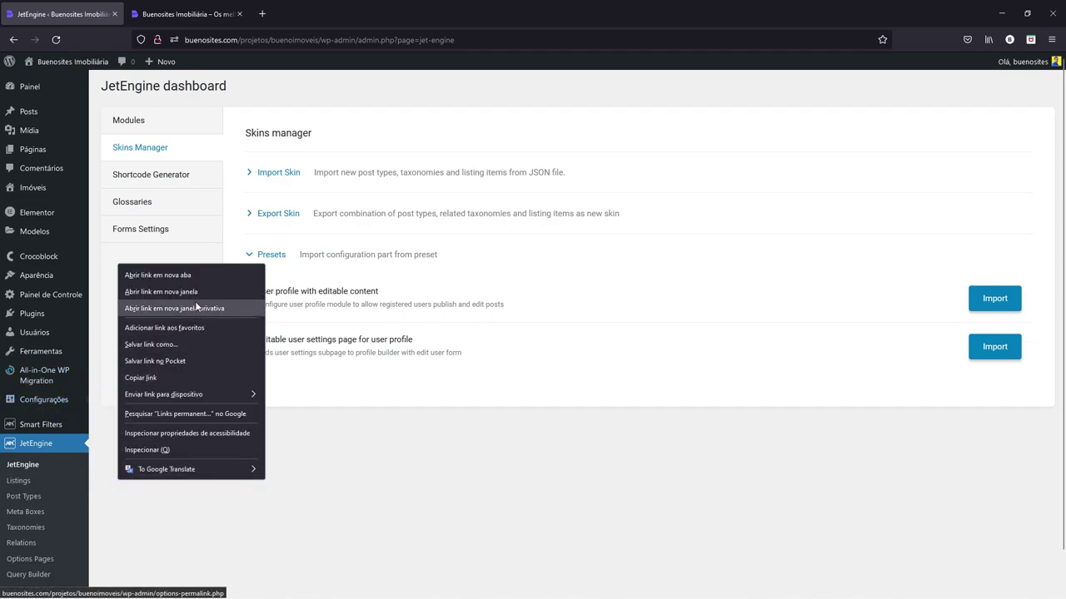
left_click(195, 274)
left_click(317, 14)
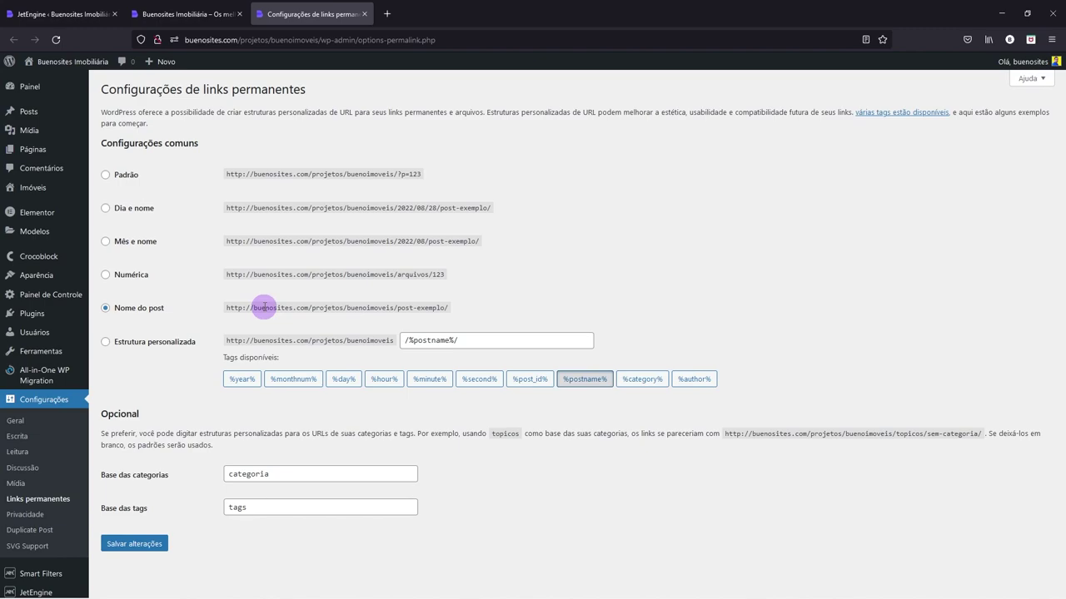
left_click(138, 545)
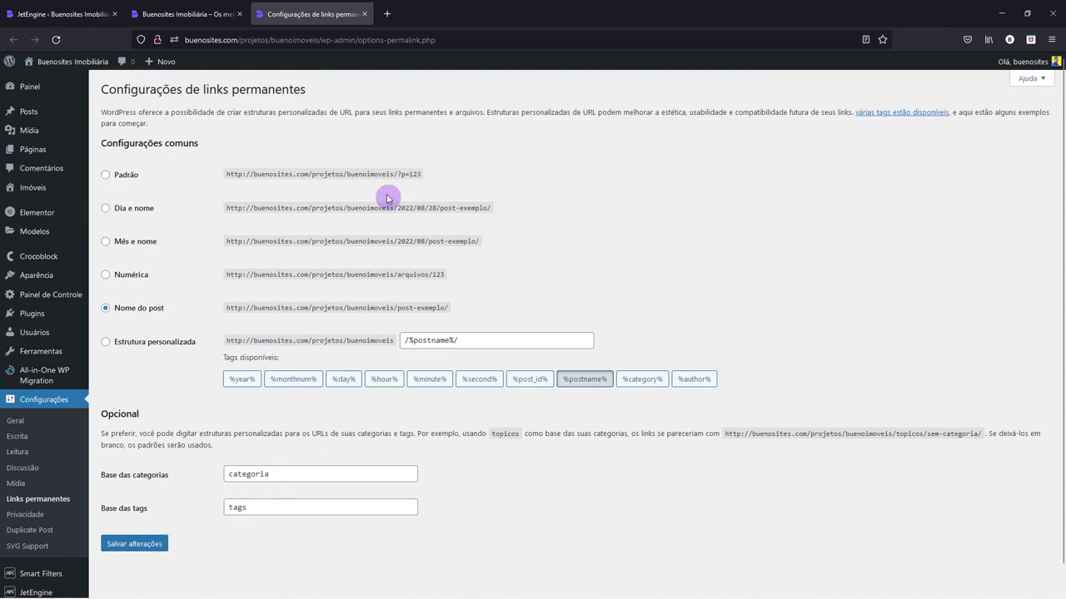
- Import the 'User profile with editable content' preset in Skins Manager
left_click(195, 14)
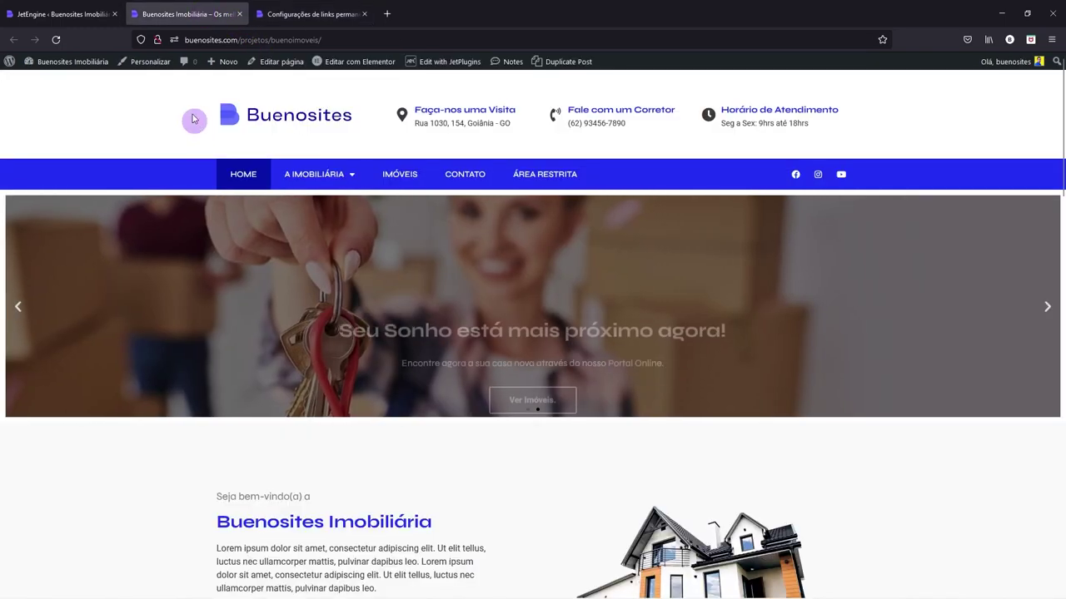
left_click(84, 7)
left_click(993, 301)
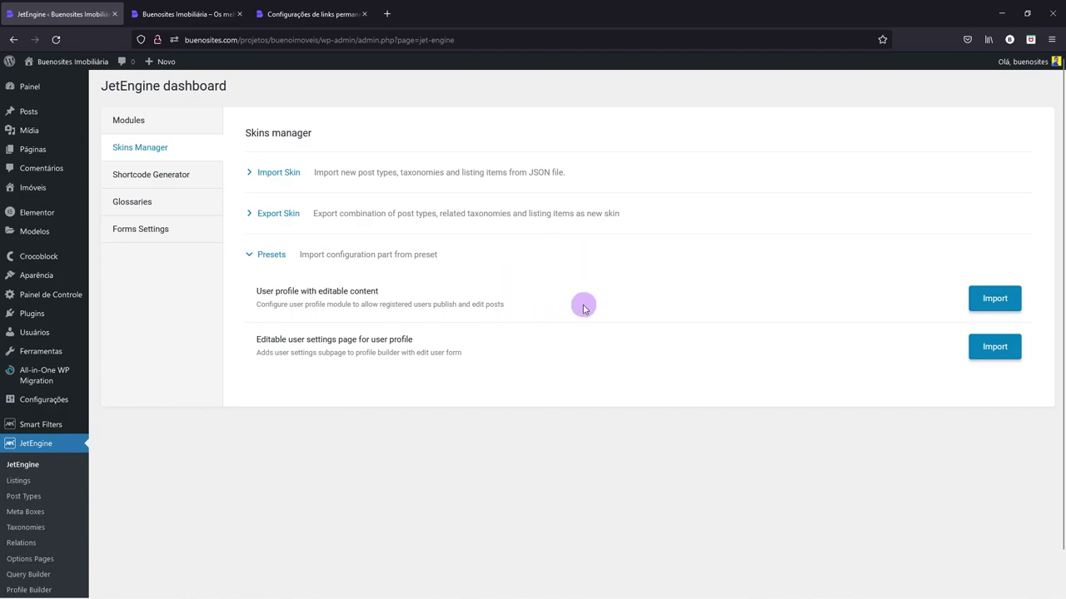
left_click(310, 14)
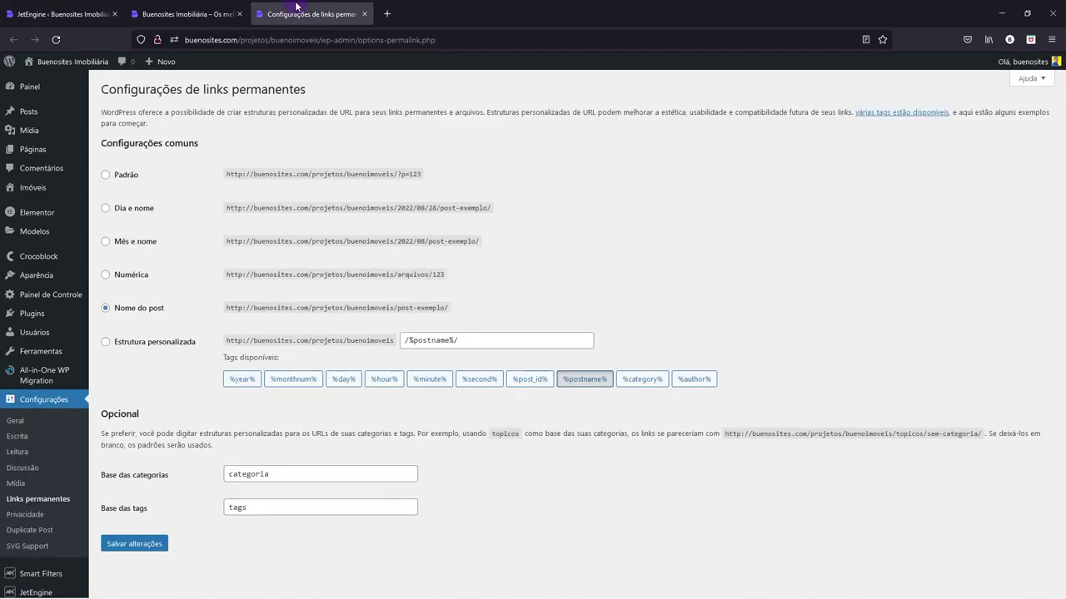
key("ctrl+shift+Tab")
key("ctrl+shift+Tab")
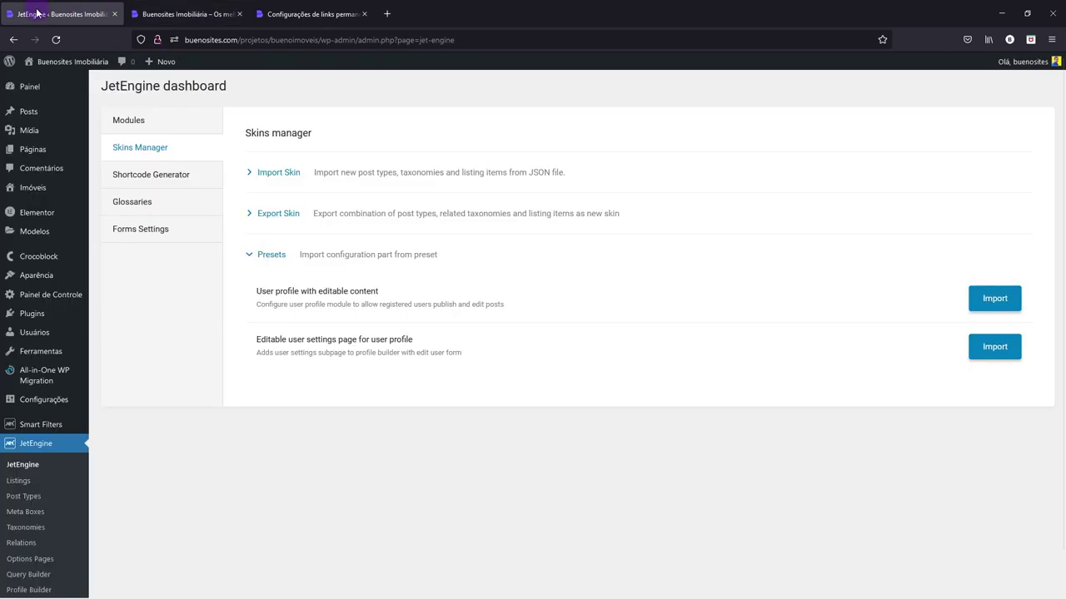
- Close the homepage tab and import the editable user settings page preset
left_click(239, 14)
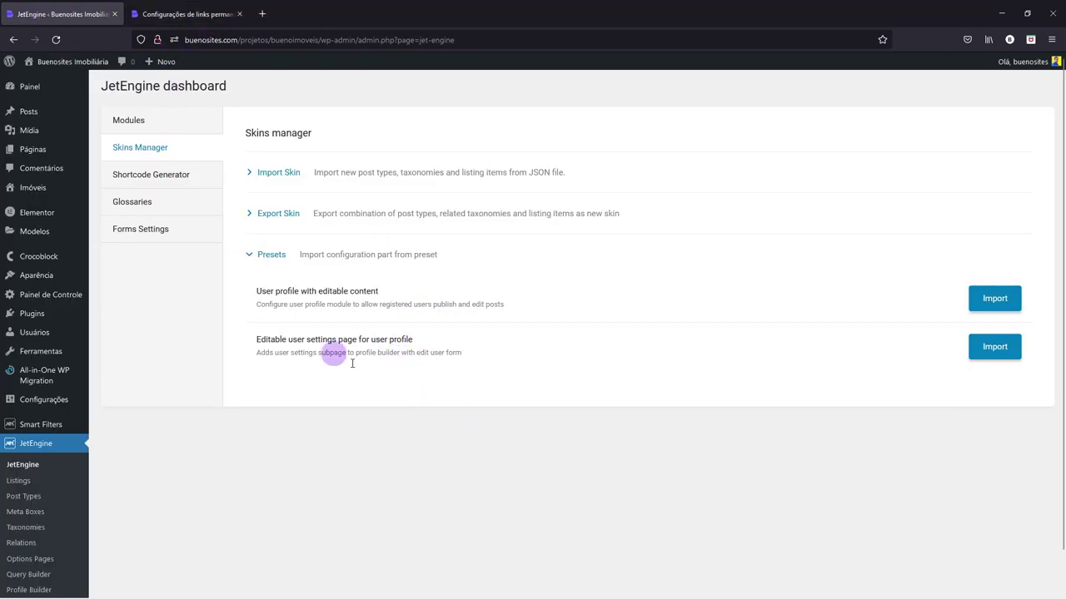
left_click(990, 352)
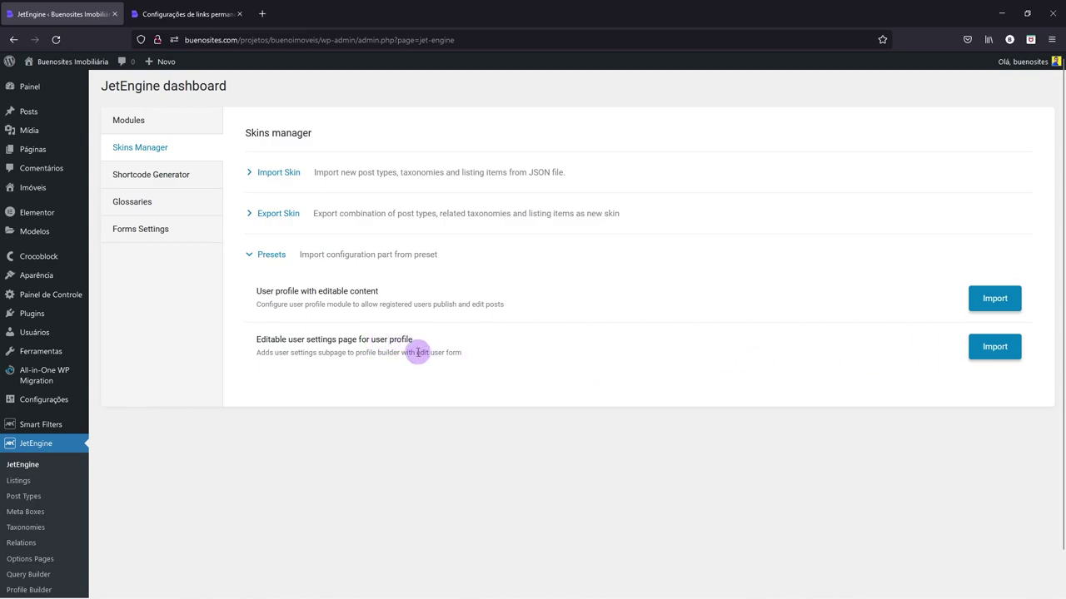
left_click(988, 353)
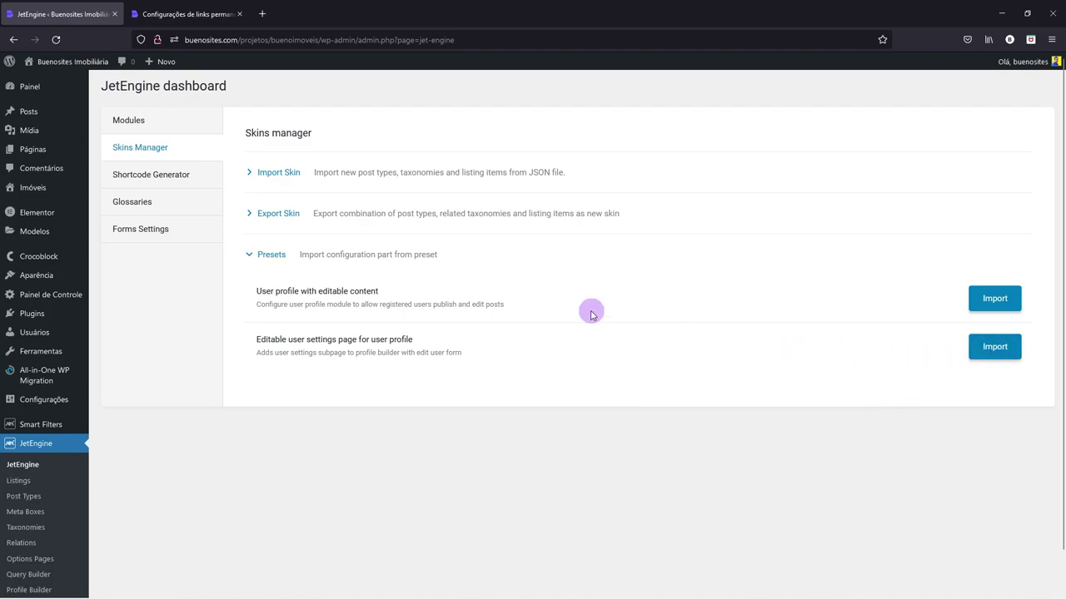
left_click(998, 305)
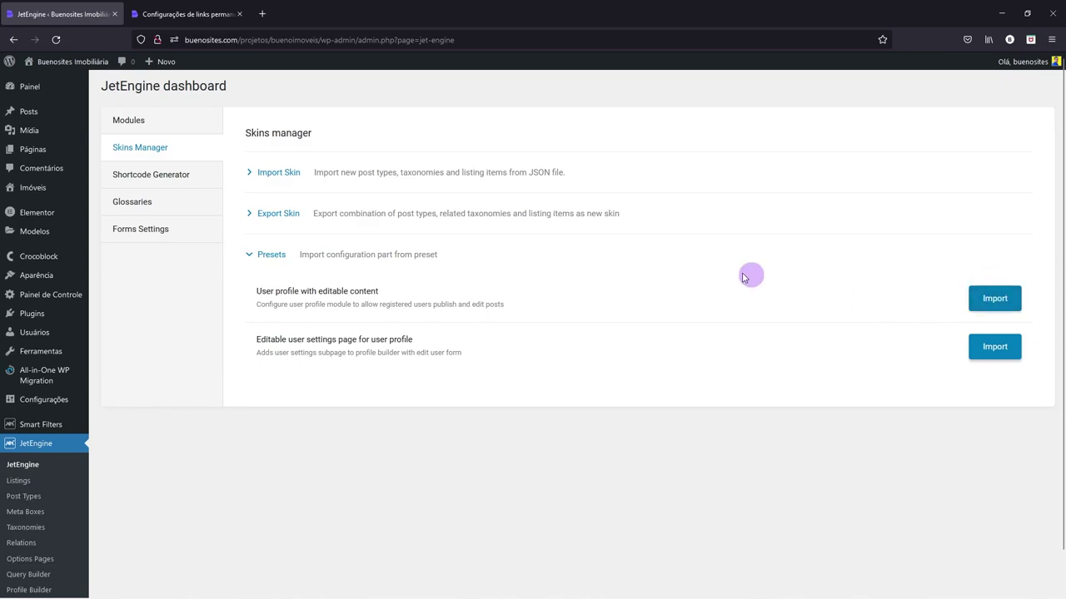
left_click(200, 16)
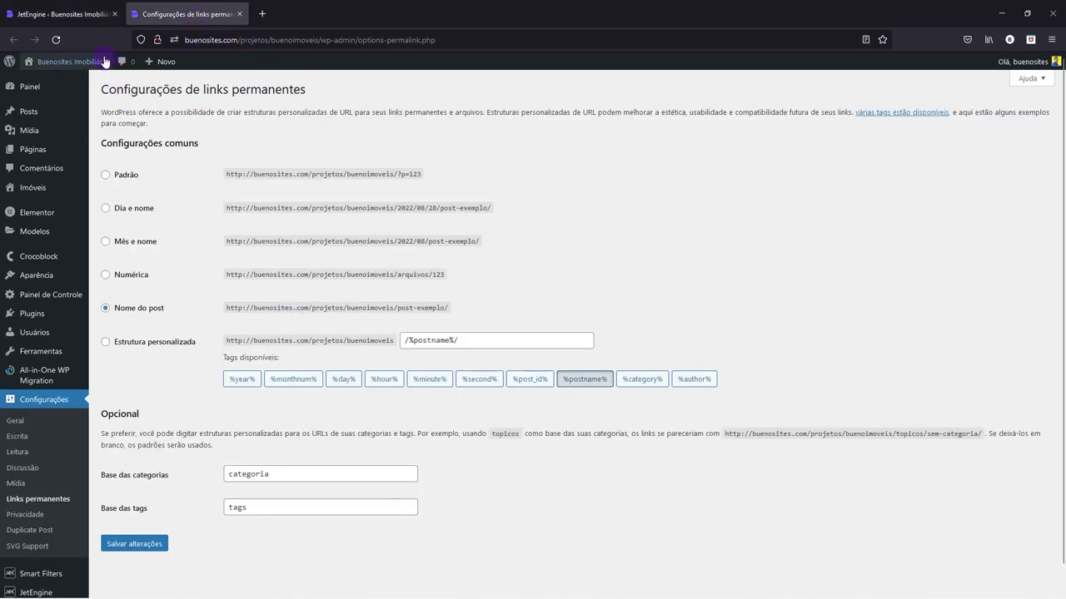
left_click(75, 14)
- Retry importing the user settings preset, then open Páginas > Todas as páginas
left_click(991, 346)
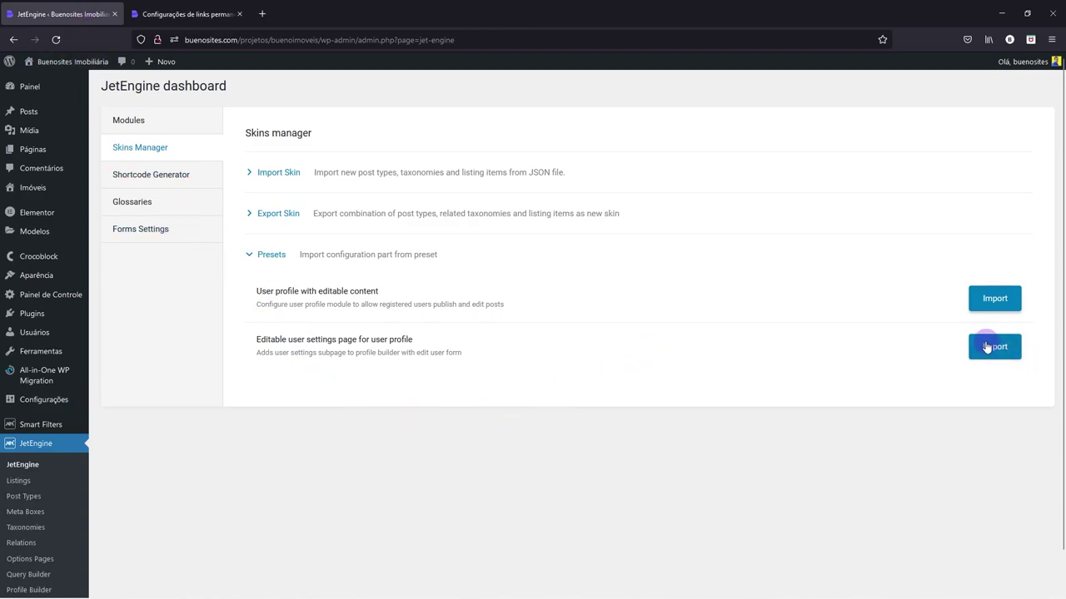
left_click(992, 349)
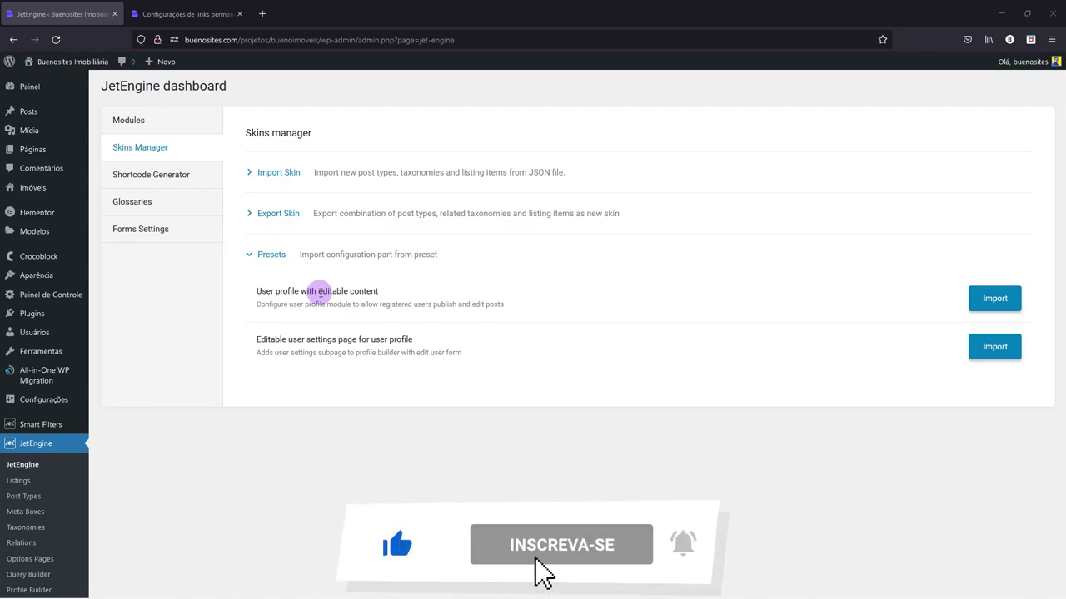
left_click(33, 152)
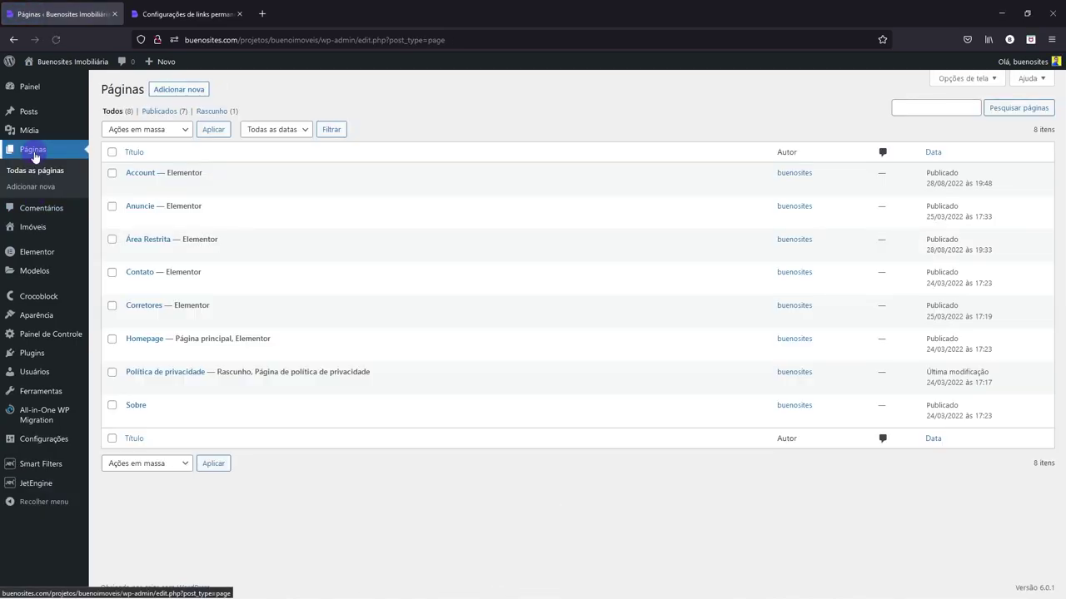
mouse_move(134, 177)
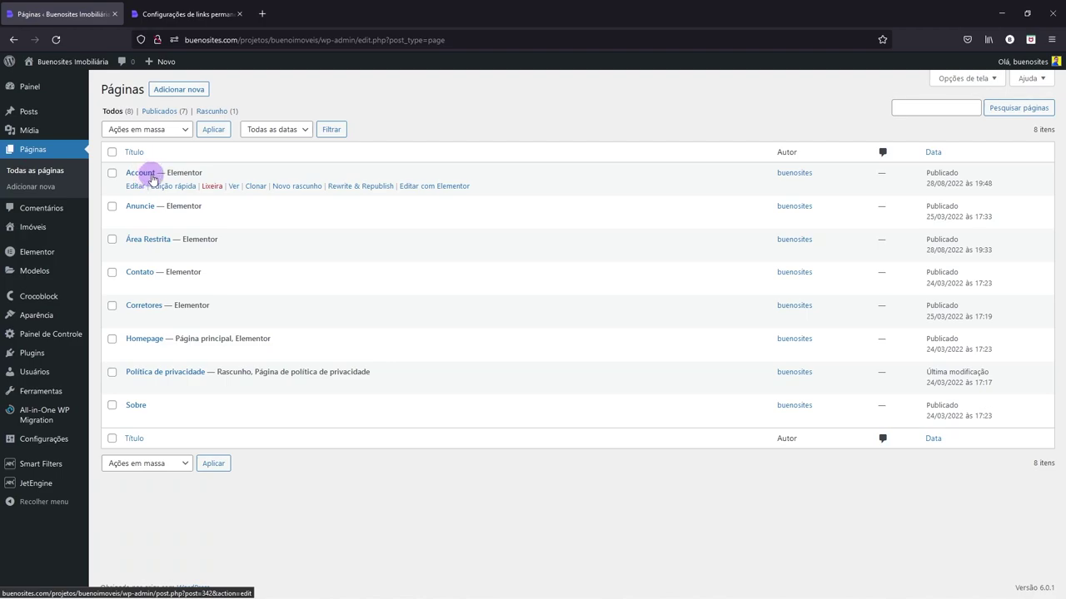
- Open the Account page's Ver link in a new tab, closing the permalinks tab
right_click(233, 186)
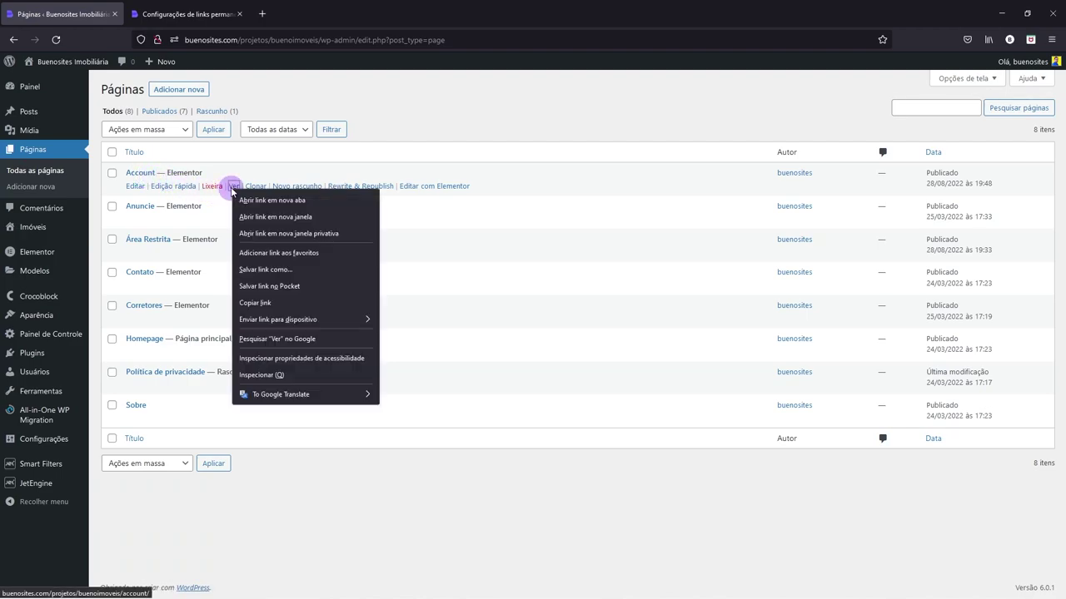
left_click(272, 201)
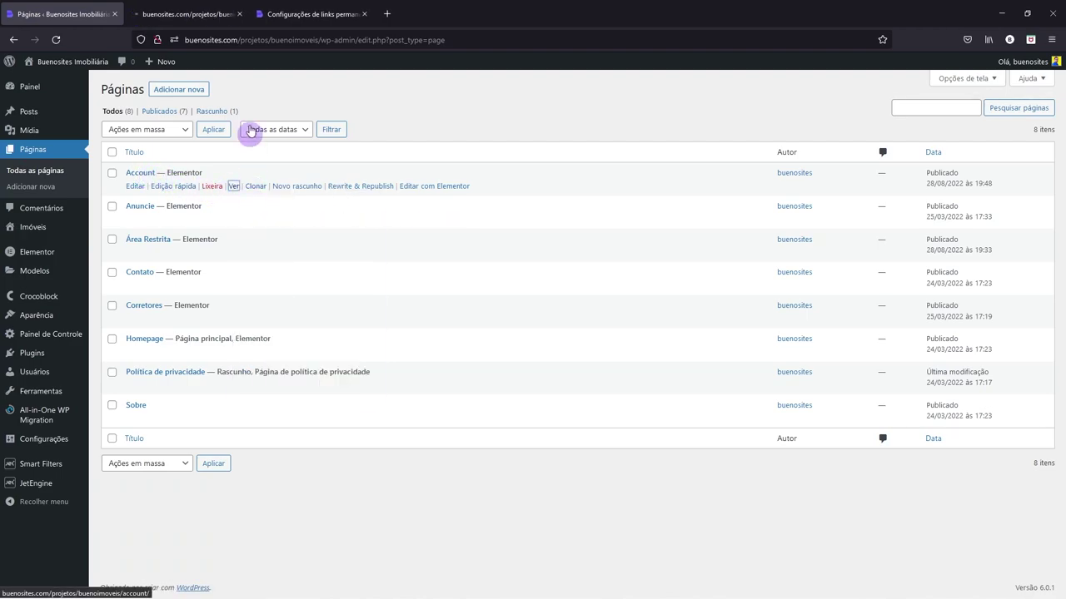
left_click(366, 14)
left_click(200, 14)
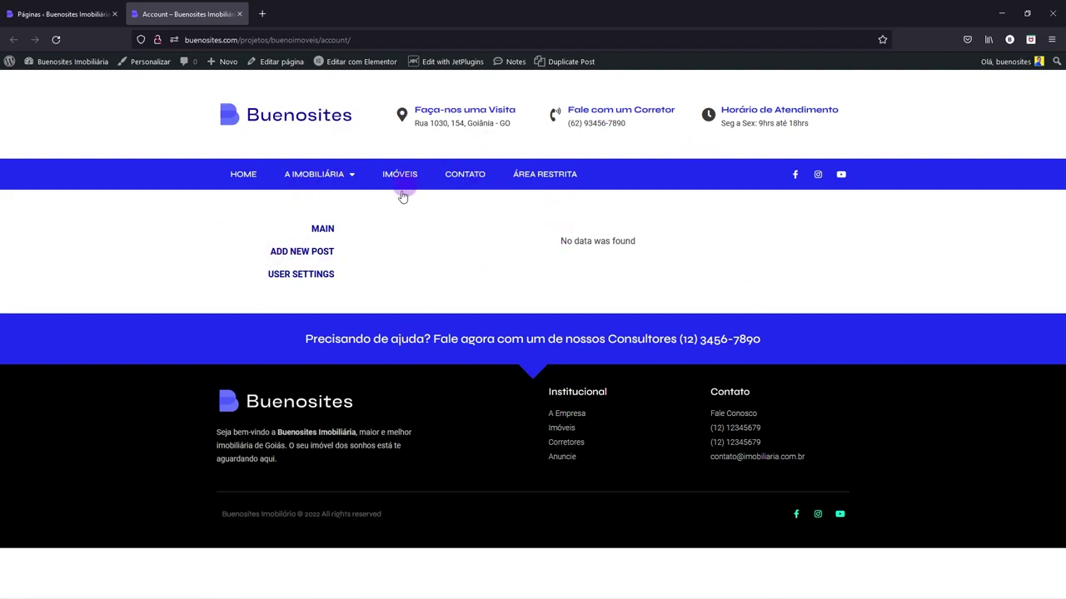
- In Add New Post, pick the logo article image as the post thumbnail
left_click(299, 255)
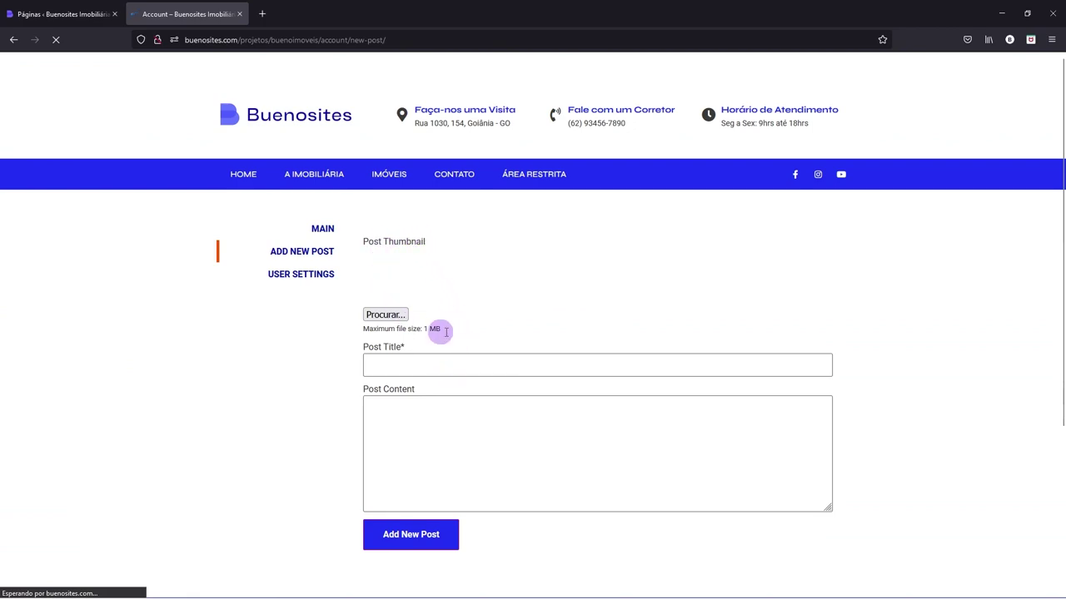
left_click(379, 315)
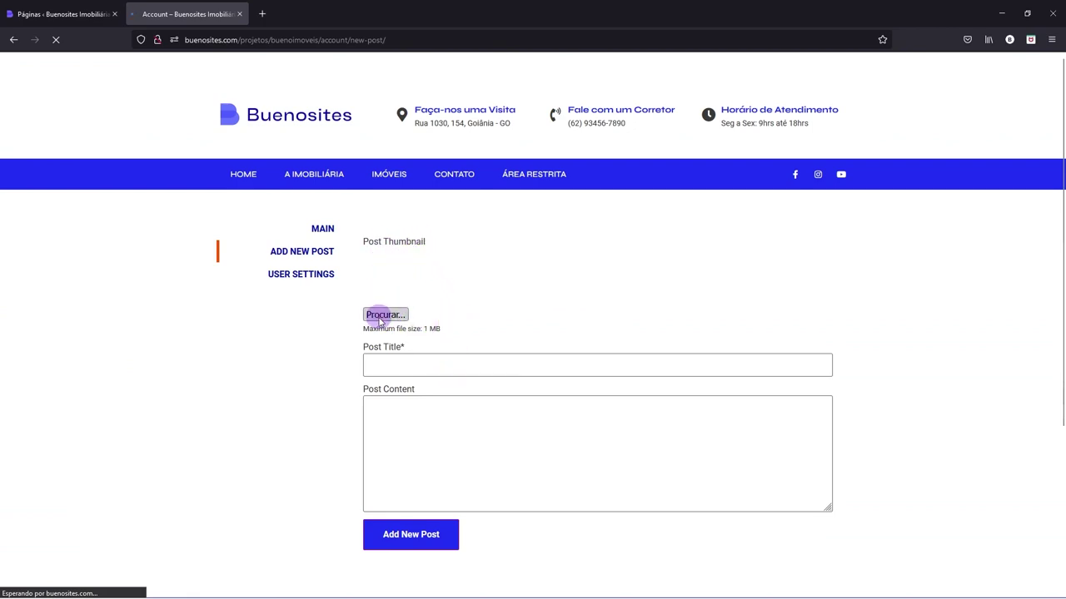
left_click(756, 117)
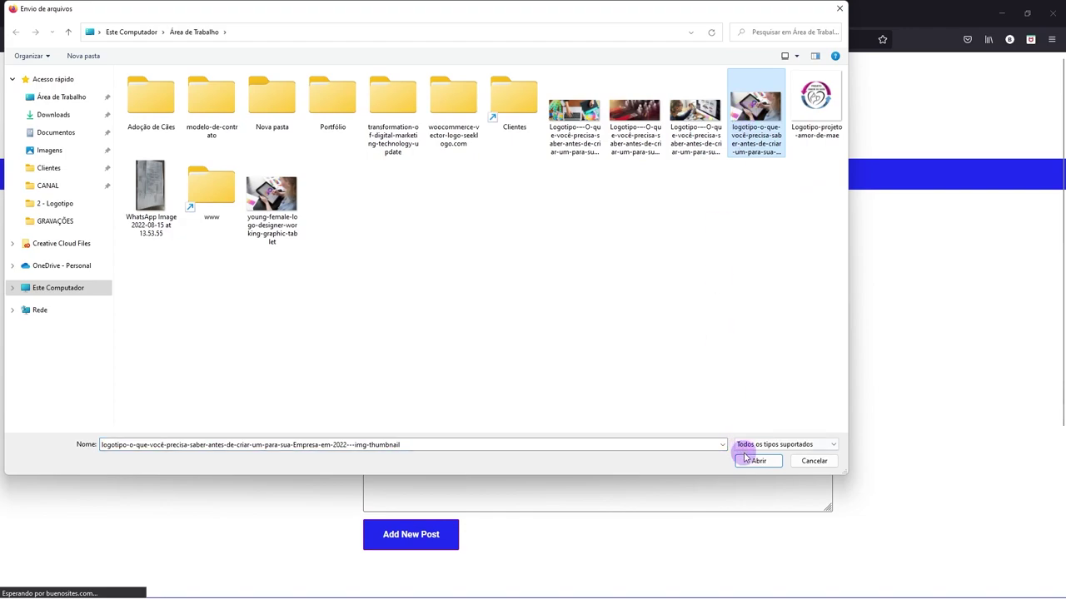
left_click(753, 461)
- Title the post 'Post de Teste', paste that title into the content, and submit
left_click(396, 361)
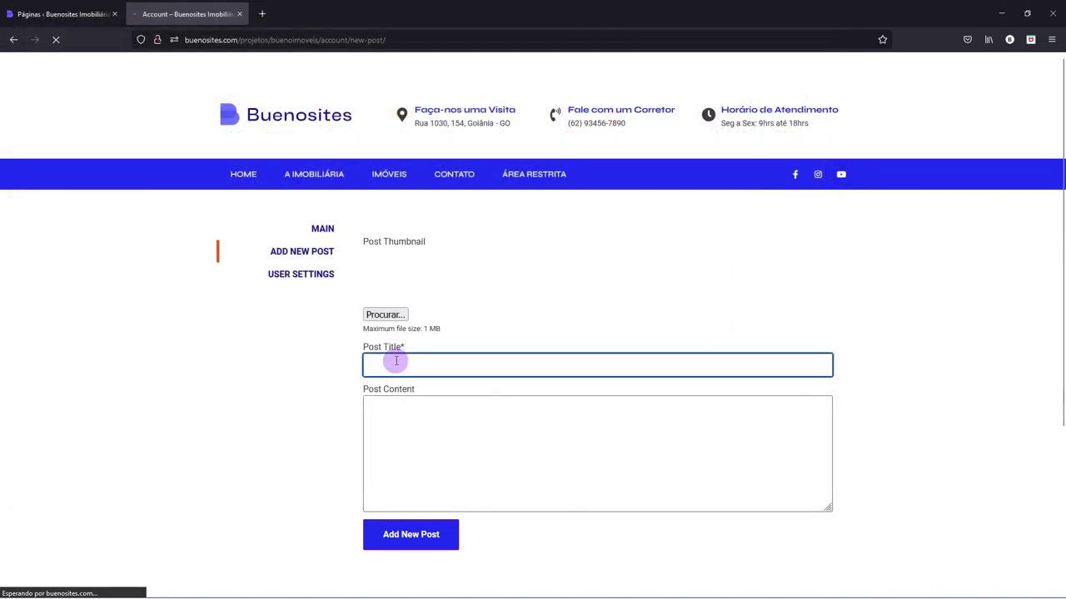
type("Post de")
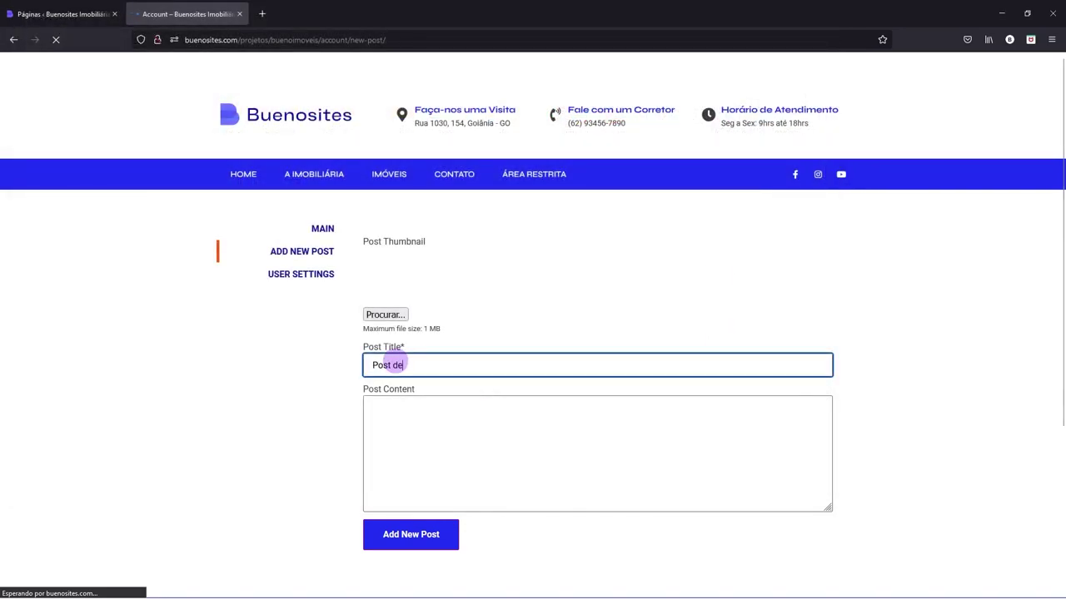
type(" Teste")
key("Tab")
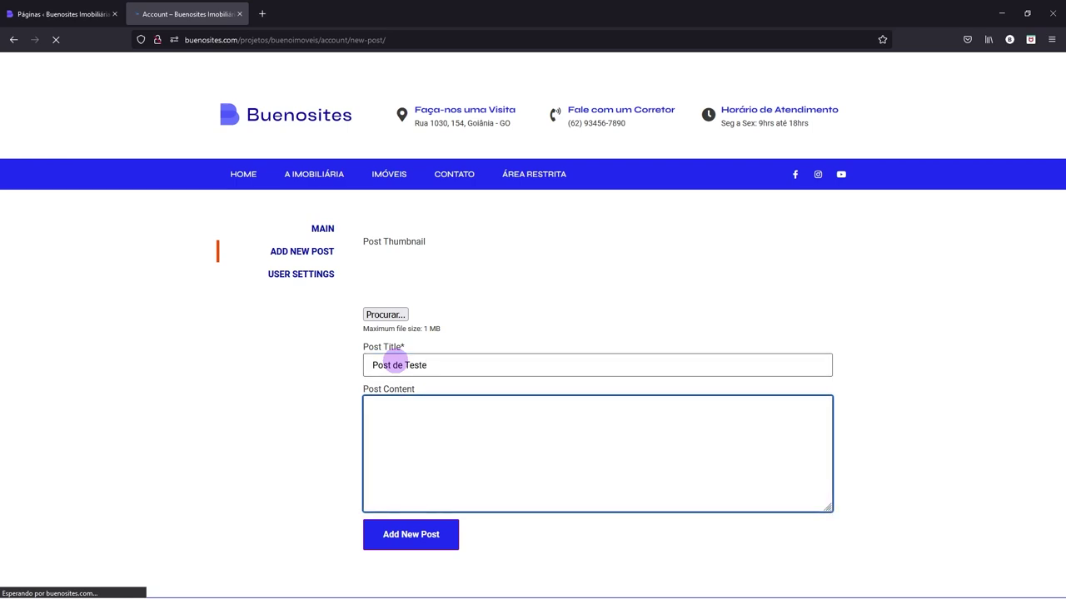
left_click(429, 364)
left_click_drag(430, 364, 349, 363)
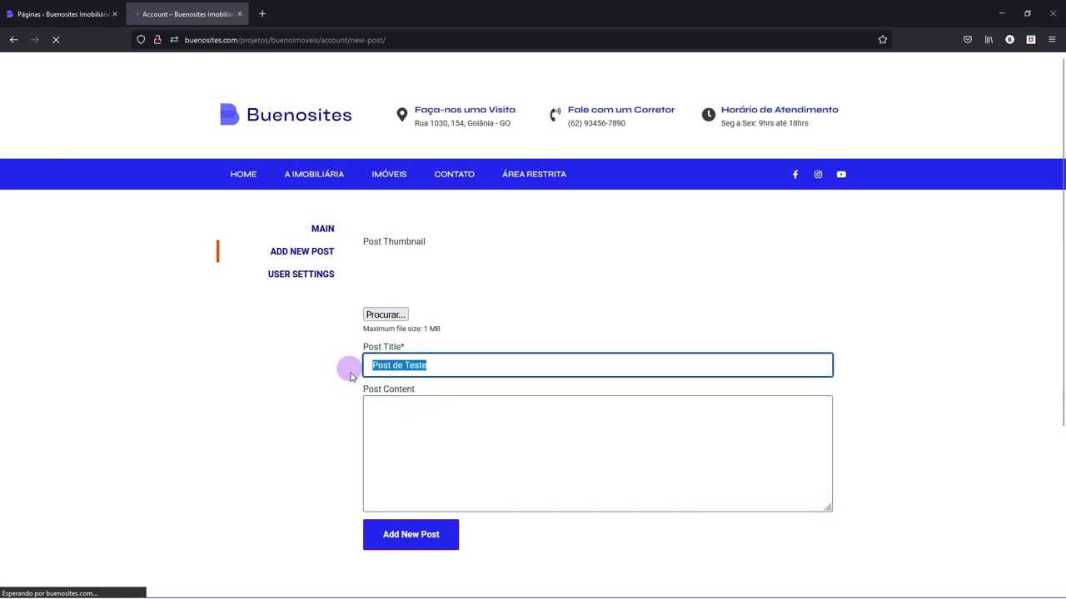
key("ctrl+c")
left_click(383, 425)
key("ctrl+v")
key("ctrl+v")
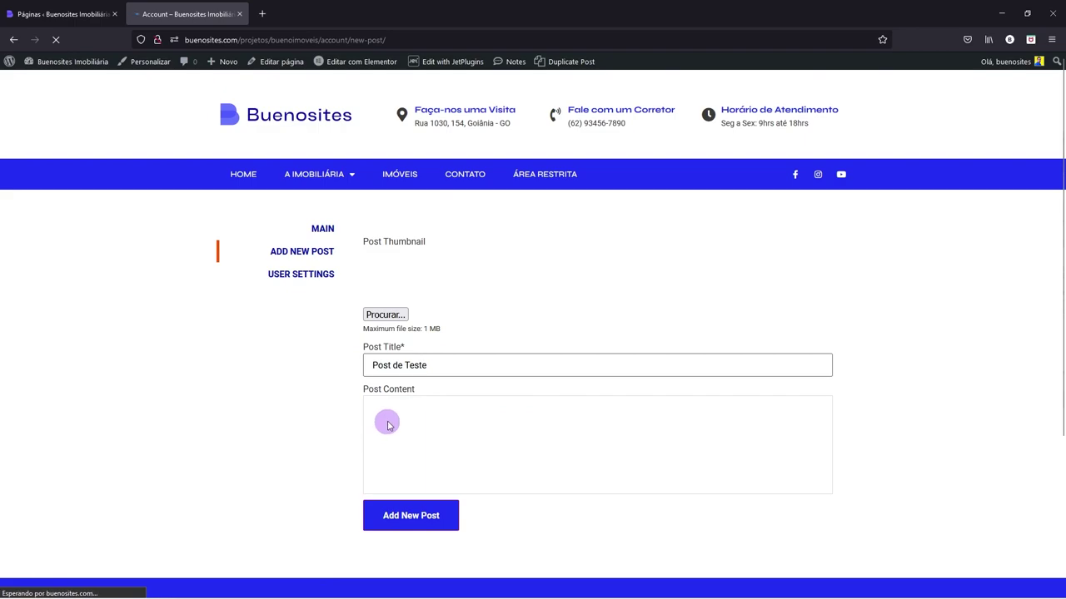
left_click(467, 433)
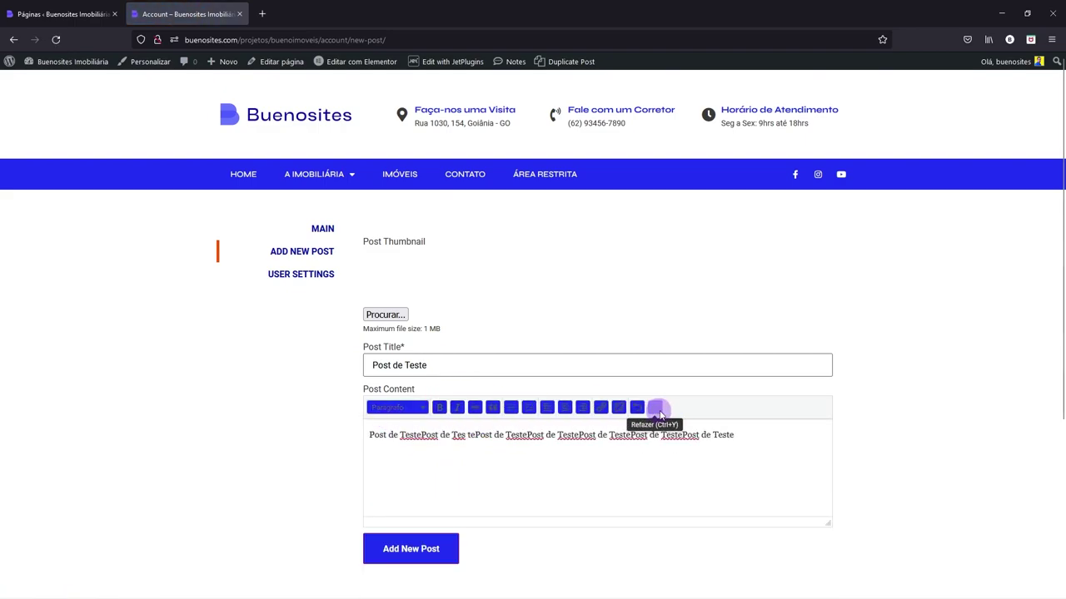
left_click(414, 551)
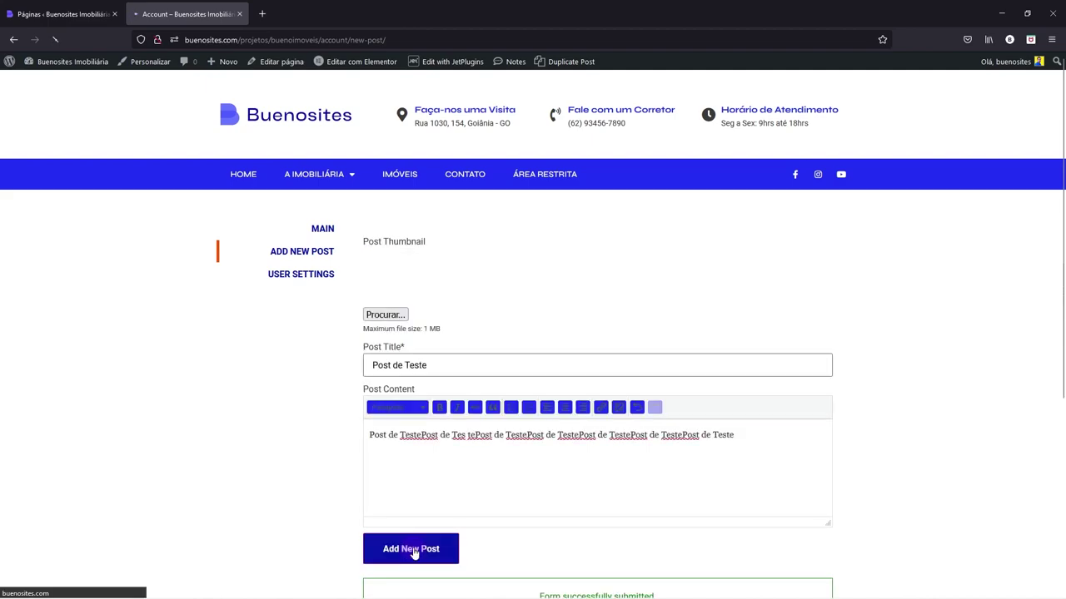
- Fill the post content with repeated copies of the 'Post de Teste' text and save
scroll(525, 442, "down", 2)
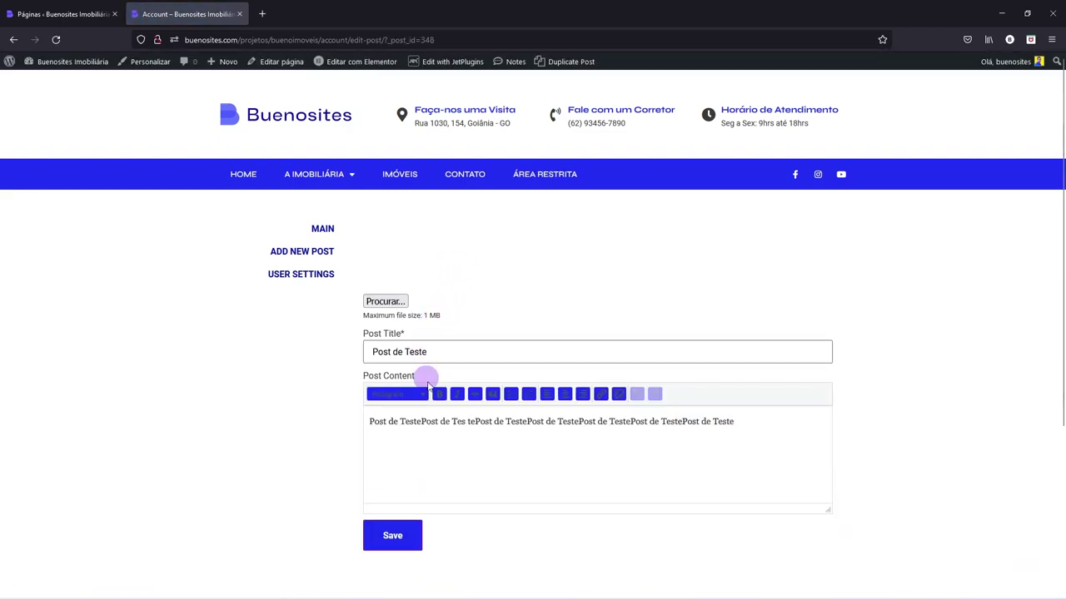
left_click(467, 422)
key("ctrl+a")
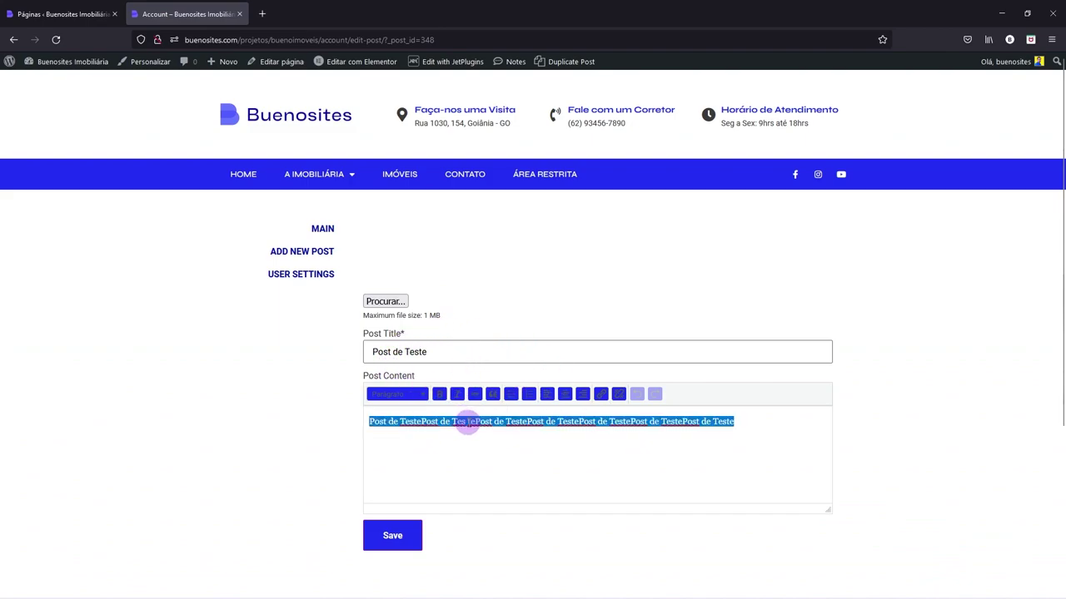
key("ctrl+c")
key("ctrl+v")
key("ctrl+v")
key("ctrl+v")
left_click(391, 535)
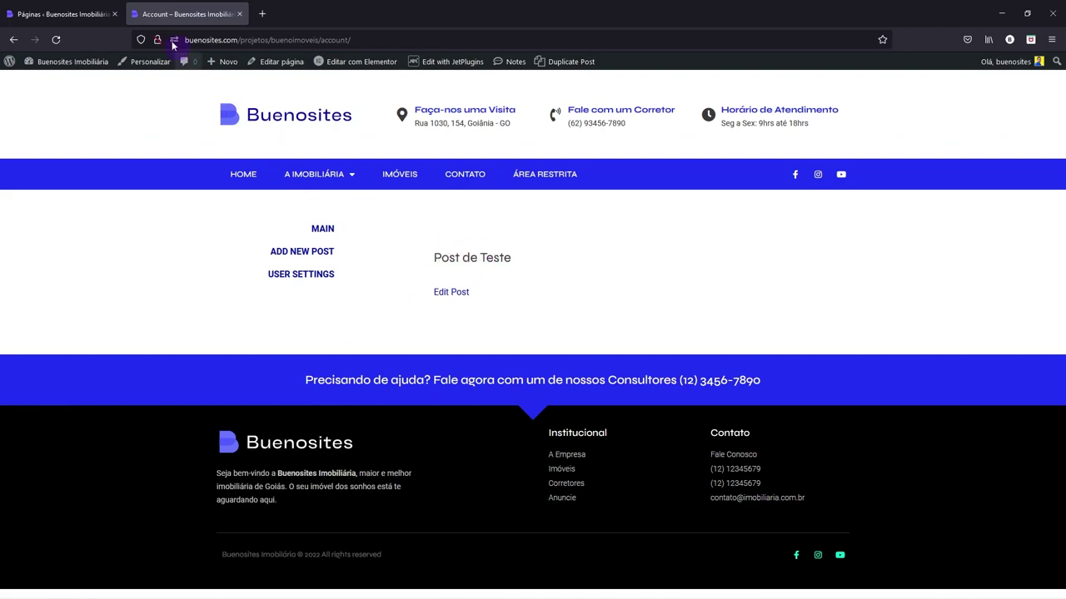
- Open the Posts list in a new browser tab and view it
left_click(62, 6)
mouse_move(33, 116)
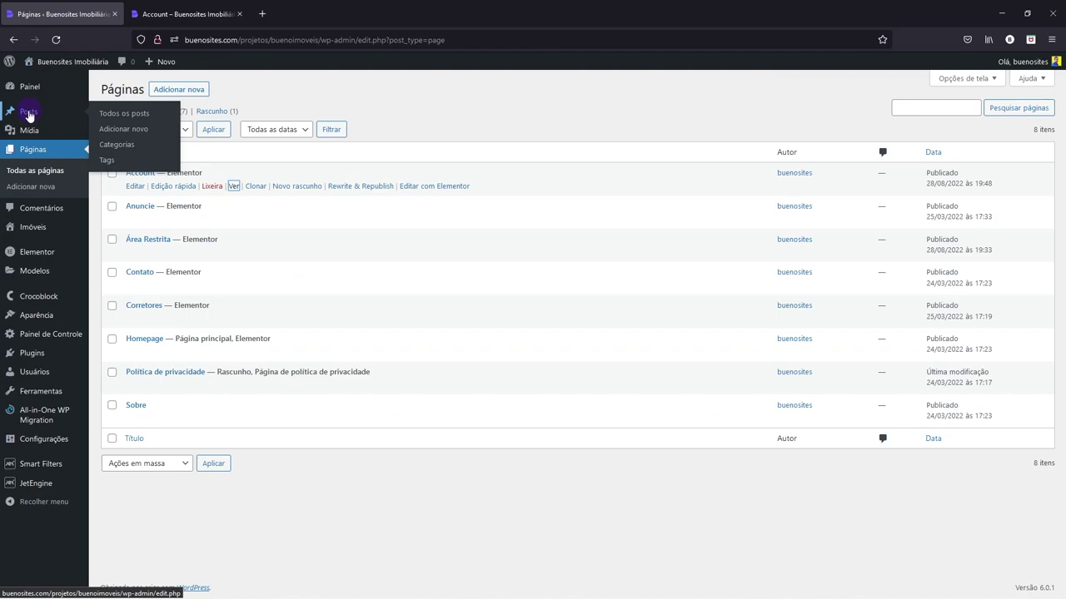
right_click(30, 113)
left_click(56, 120)
left_click(165, 14)
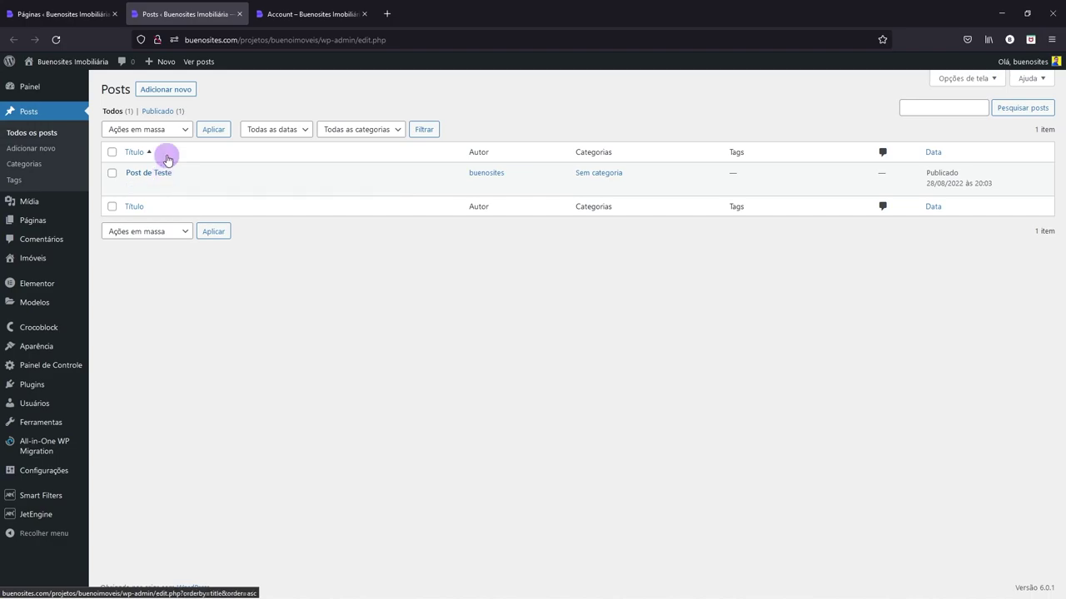
- Glance at the front-end account page, then return to the admin Páginas list
left_click(84, 13)
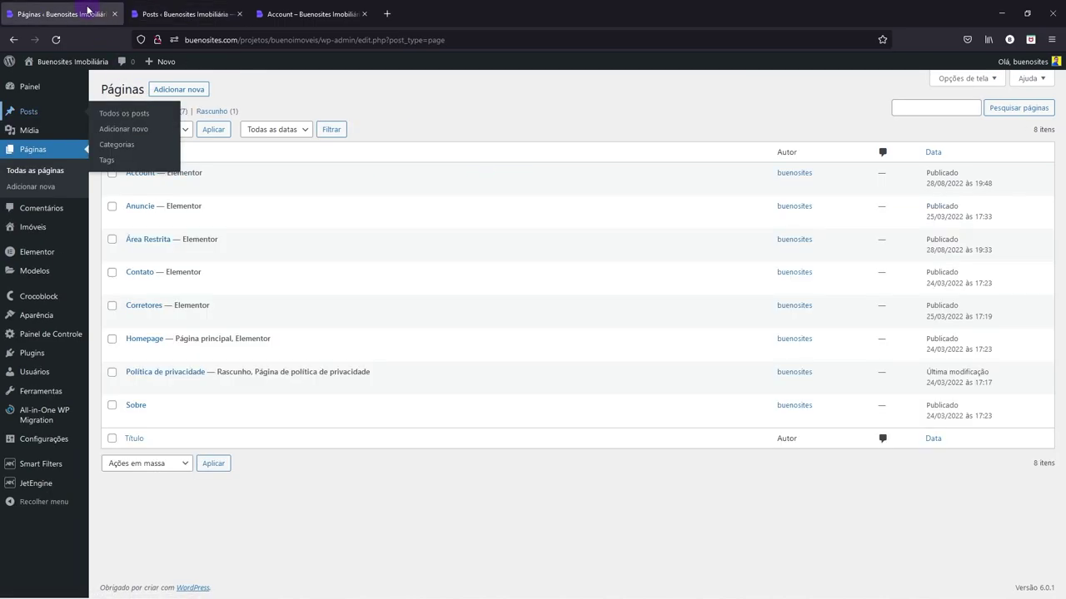
left_click(296, 15)
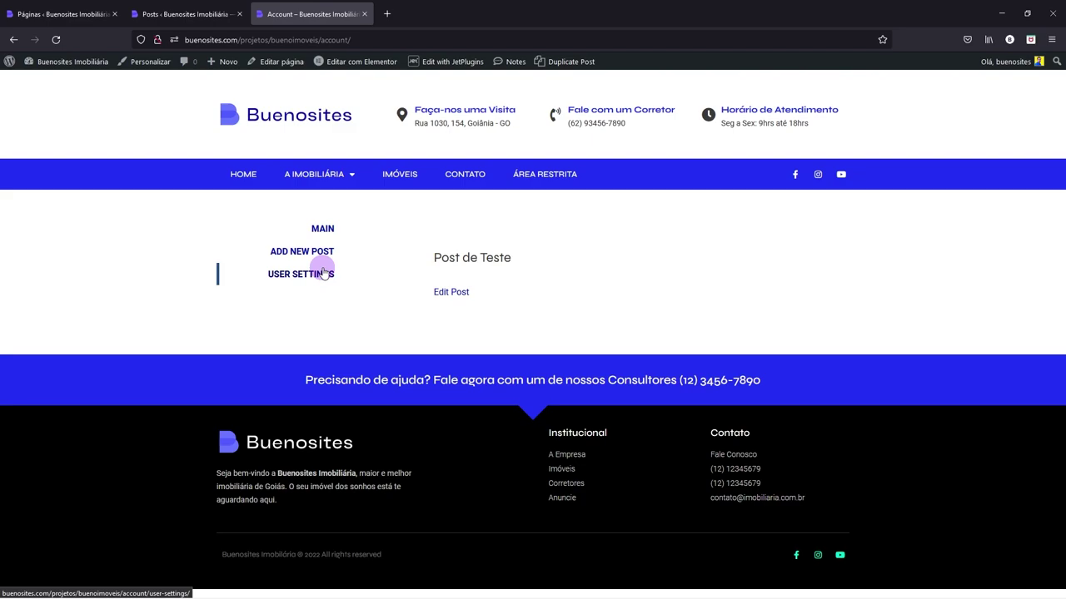
left_click(71, 6)
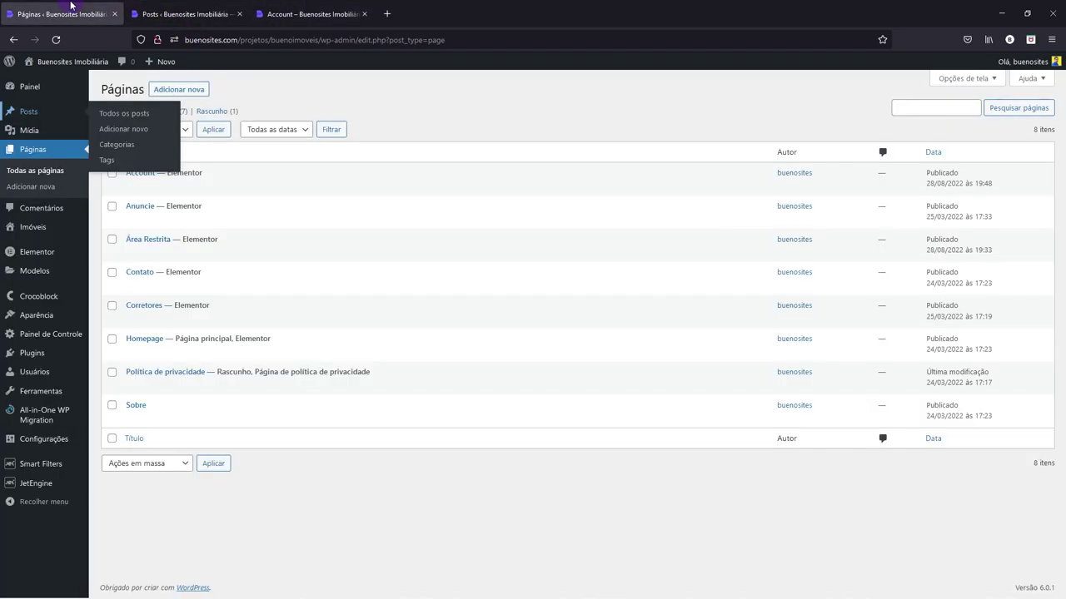
mouse_move(149, 183)
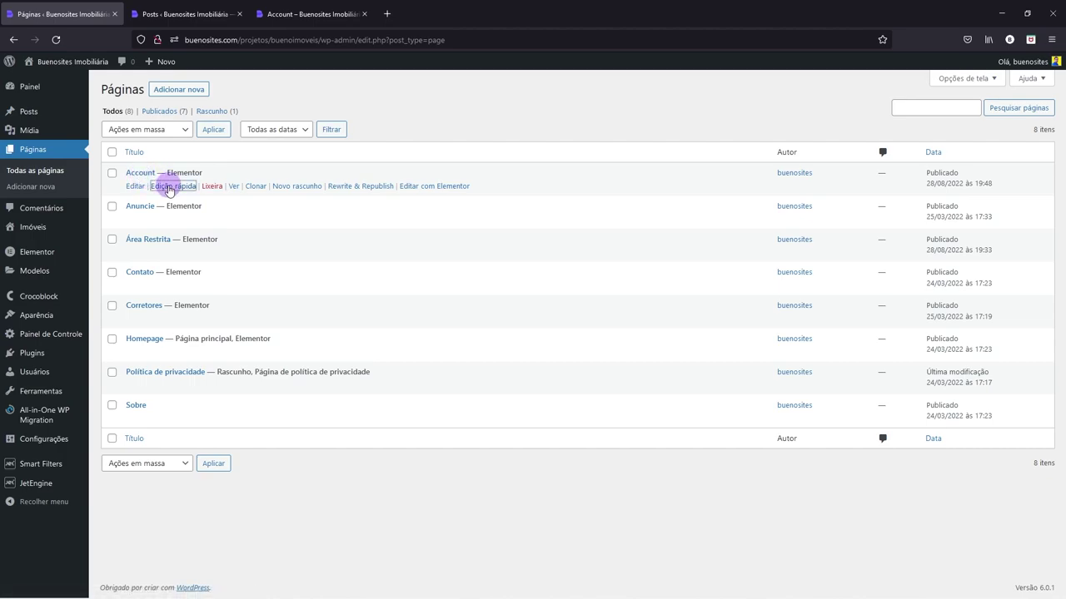
- Quick-edit the Account page, changing its title to Conta and slug to conta, then update
left_click(172, 185)
left_click_drag(188, 196, 146, 195)
type("Conta")
key("Tab")
type("conta")
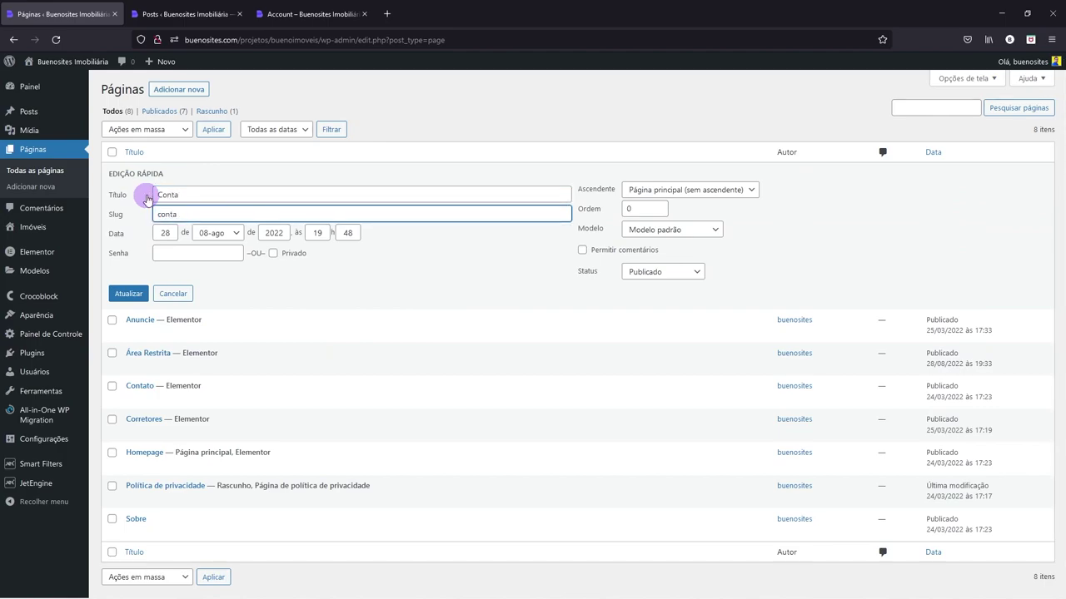
left_click_drag(187, 195, 154, 214)
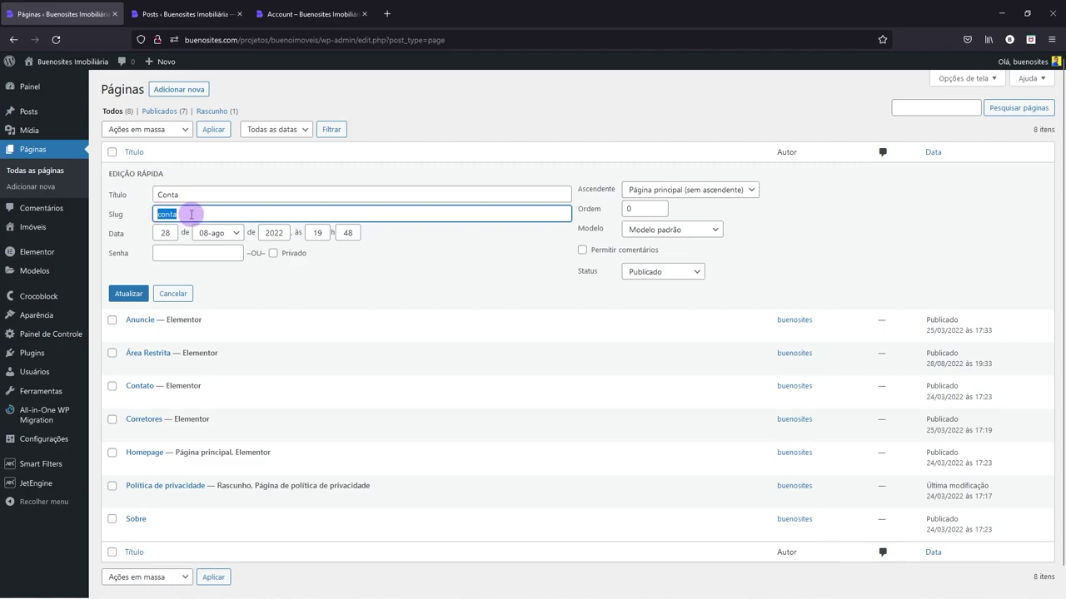
left_click(130, 295)
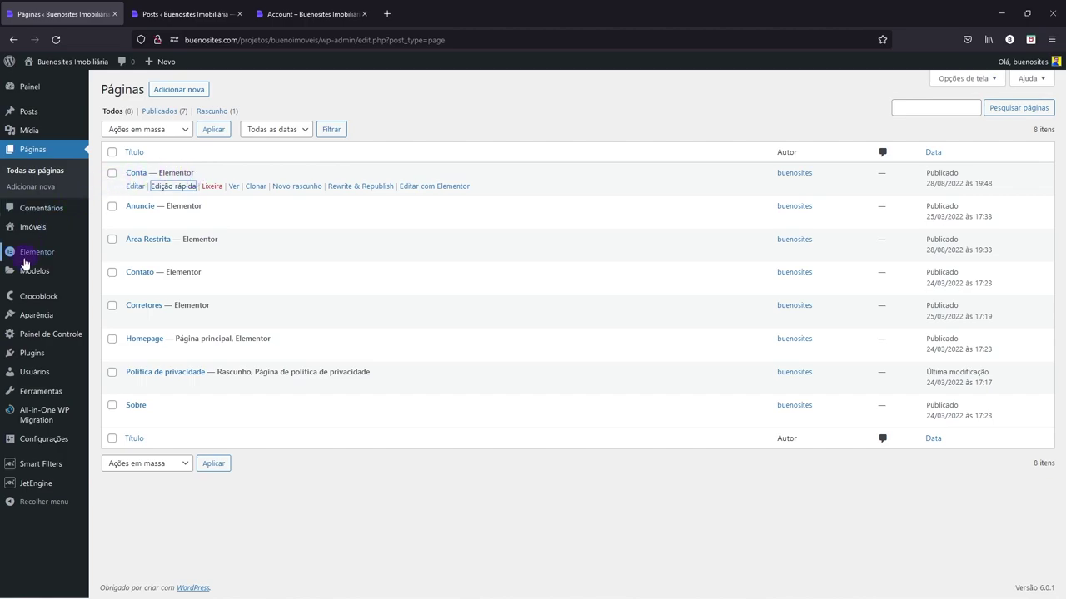
- Browse the Modelos menu to the Modelos salvos list of Elementor templates
mouse_move(27, 271)
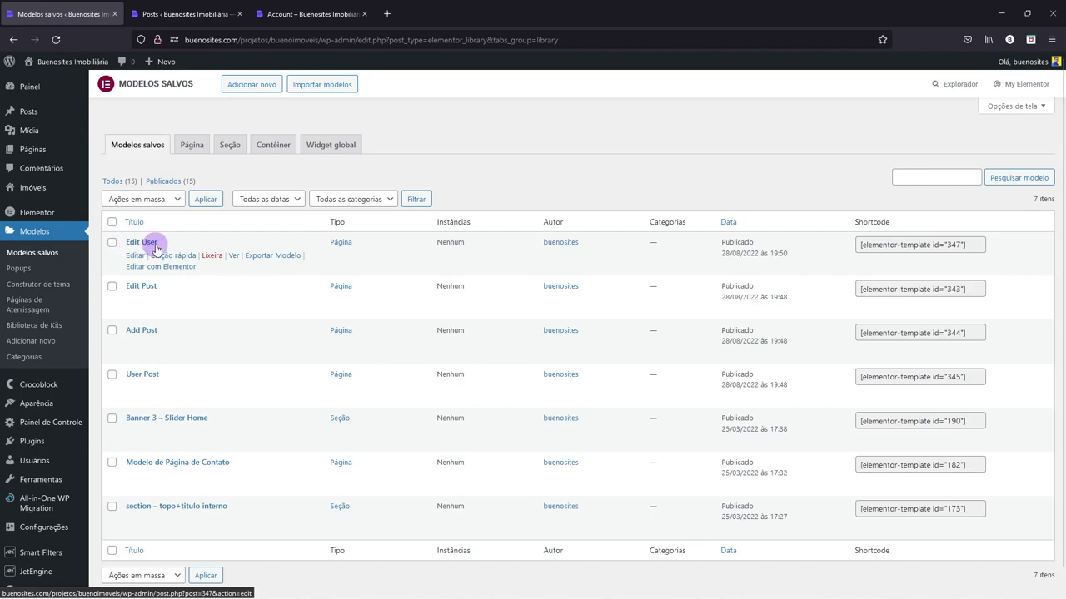
mouse_move(132, 332)
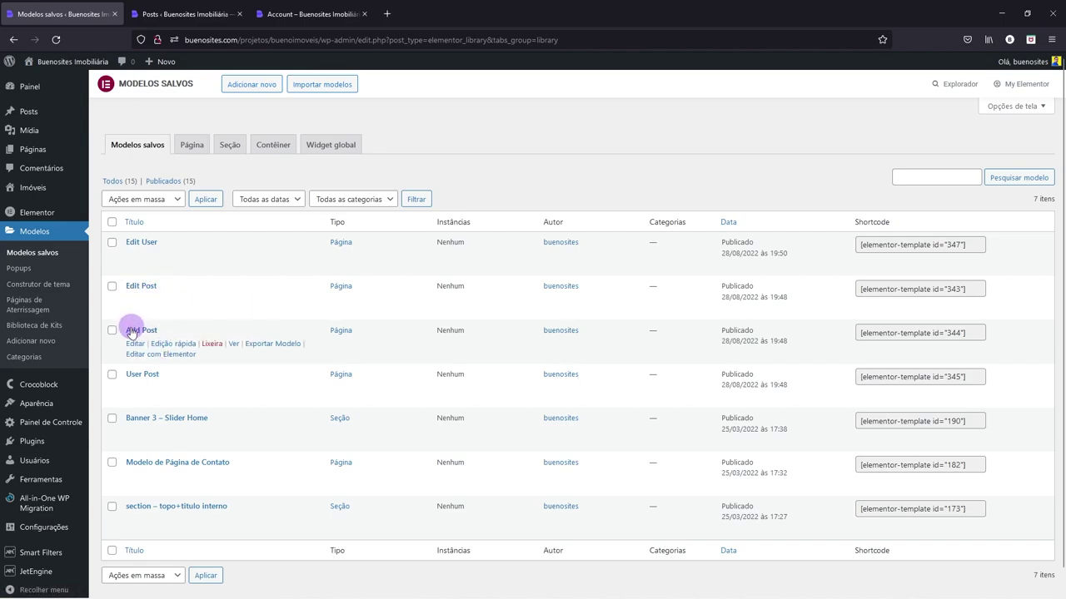
mouse_move(154, 380)
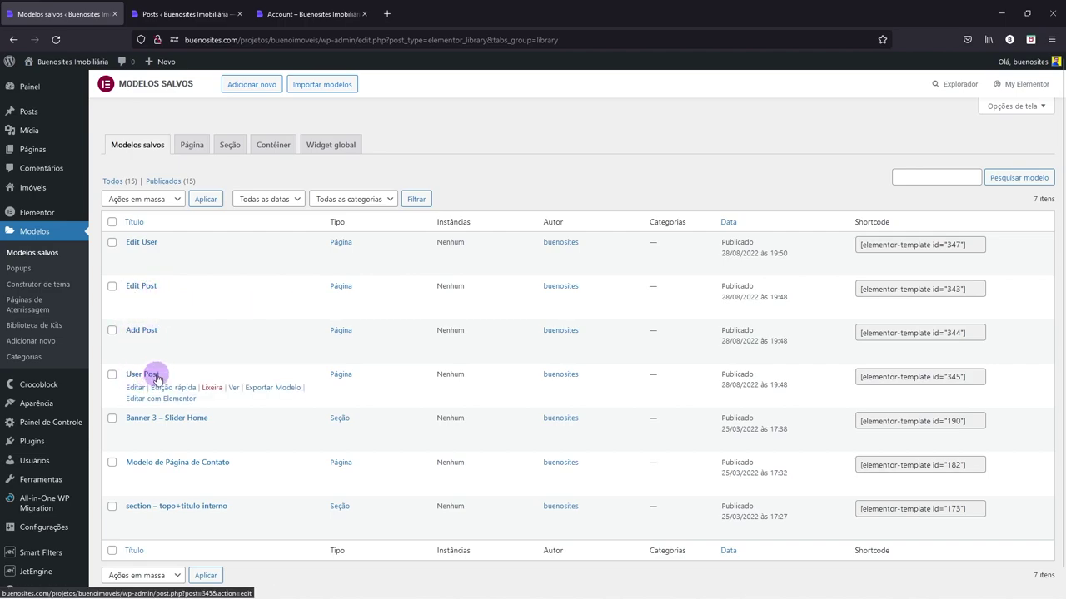
mouse_move(154, 243)
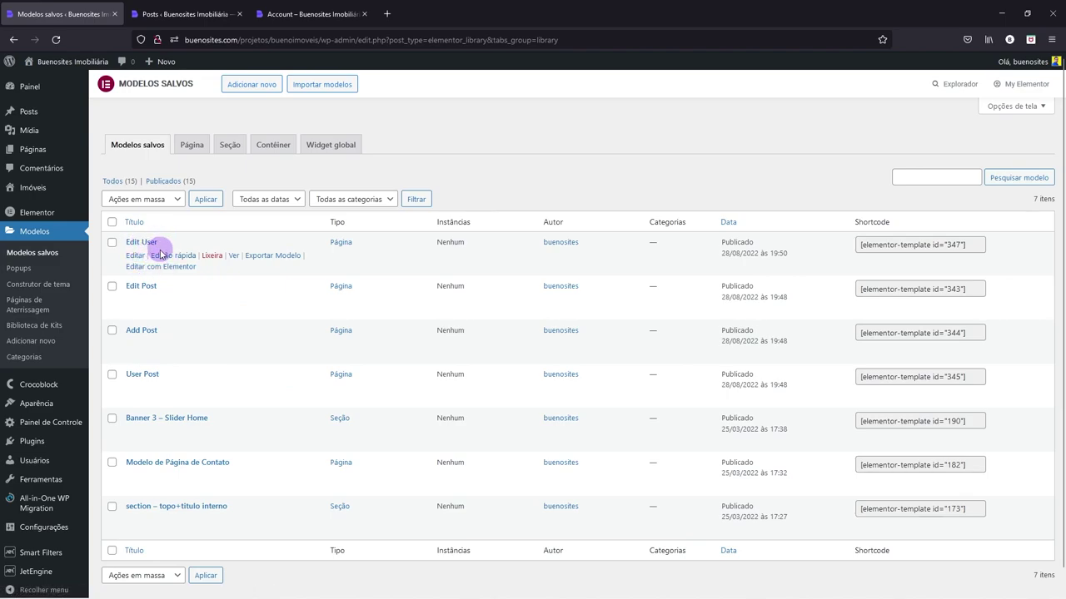
mouse_move(136, 291)
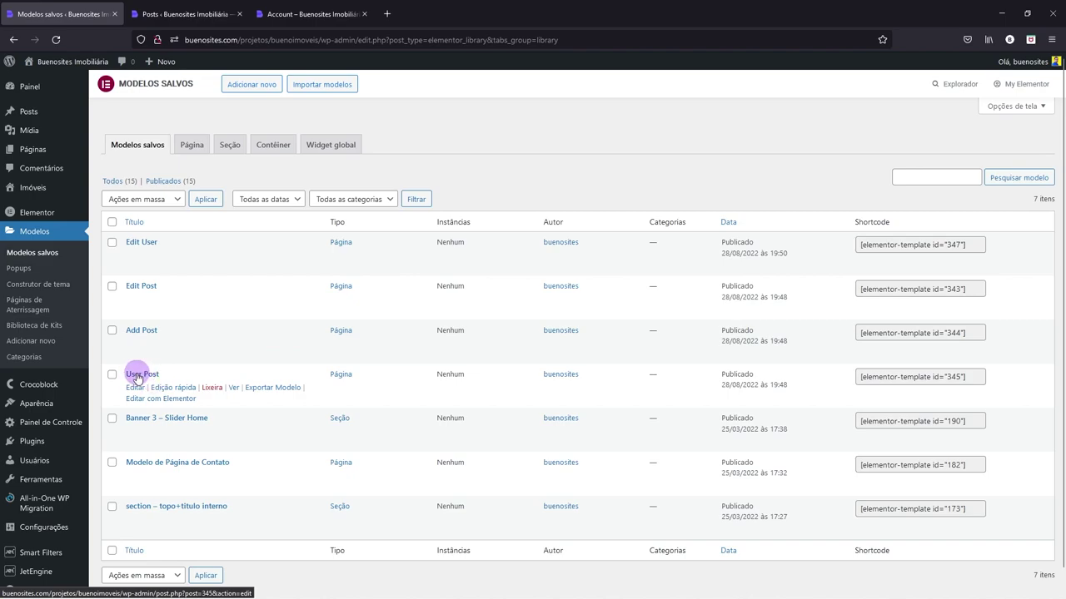
left_click(199, 14)
left_click(311, 14)
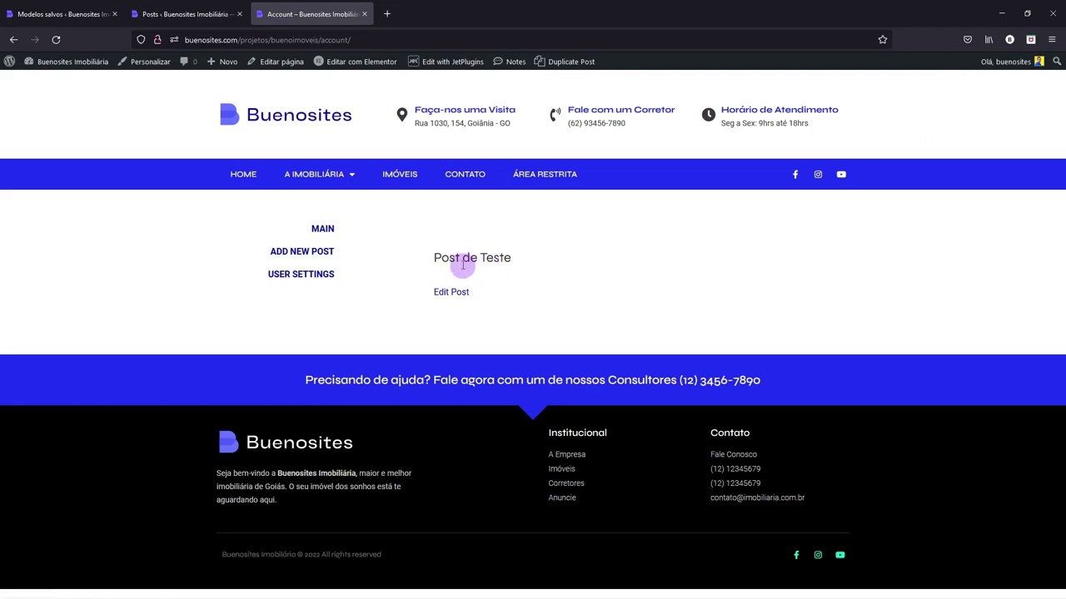
left_click(67, 13)
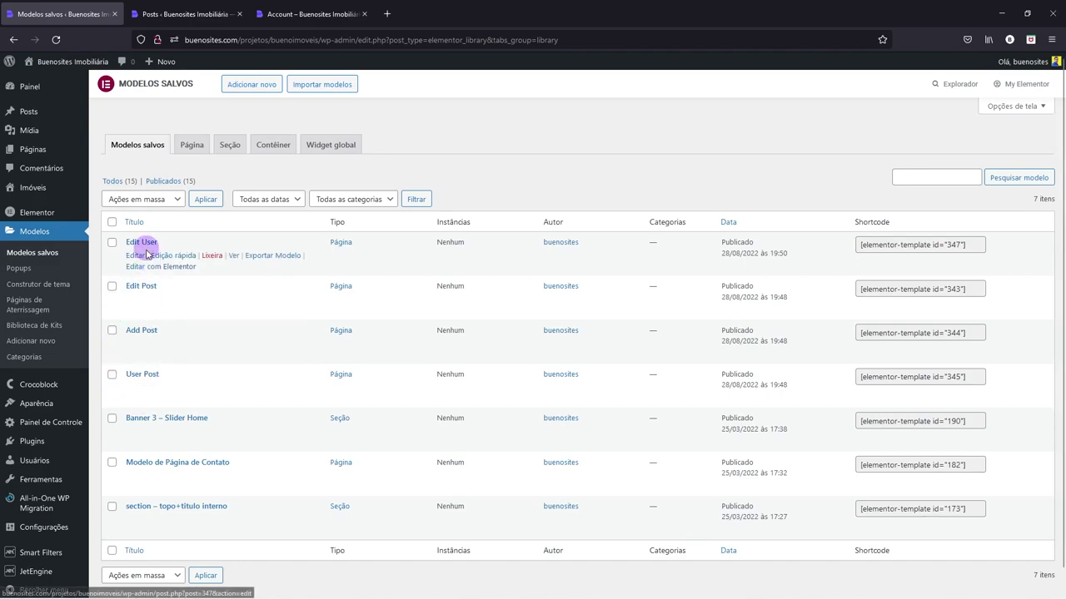
scroll(143, 383, "down", 1)
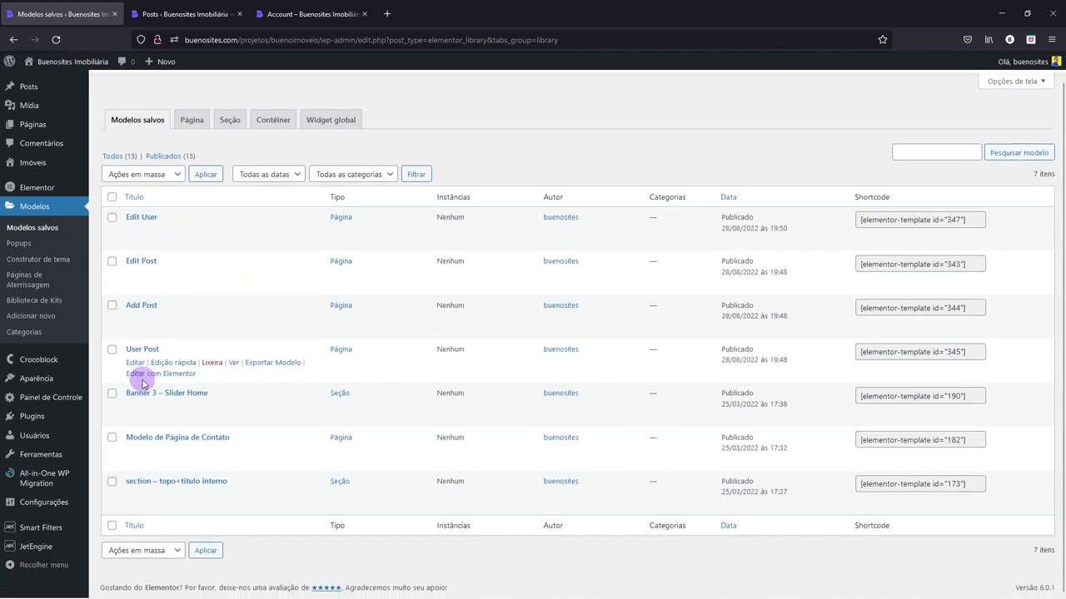
mouse_move(38, 551)
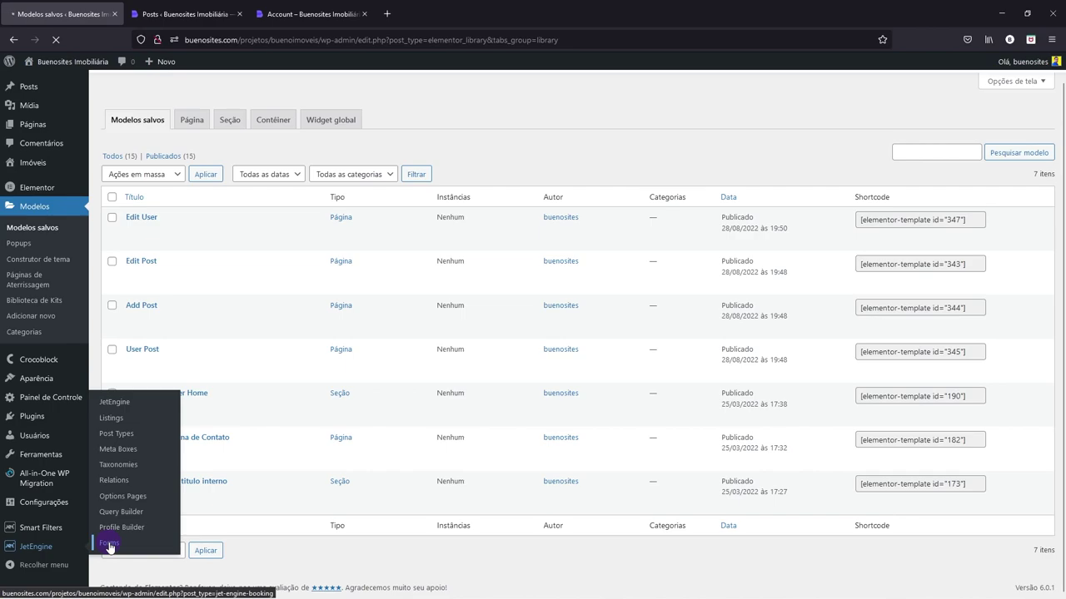
- Open JetEngine Forms and briefly view the existing Edit Post form
left_click(109, 545)
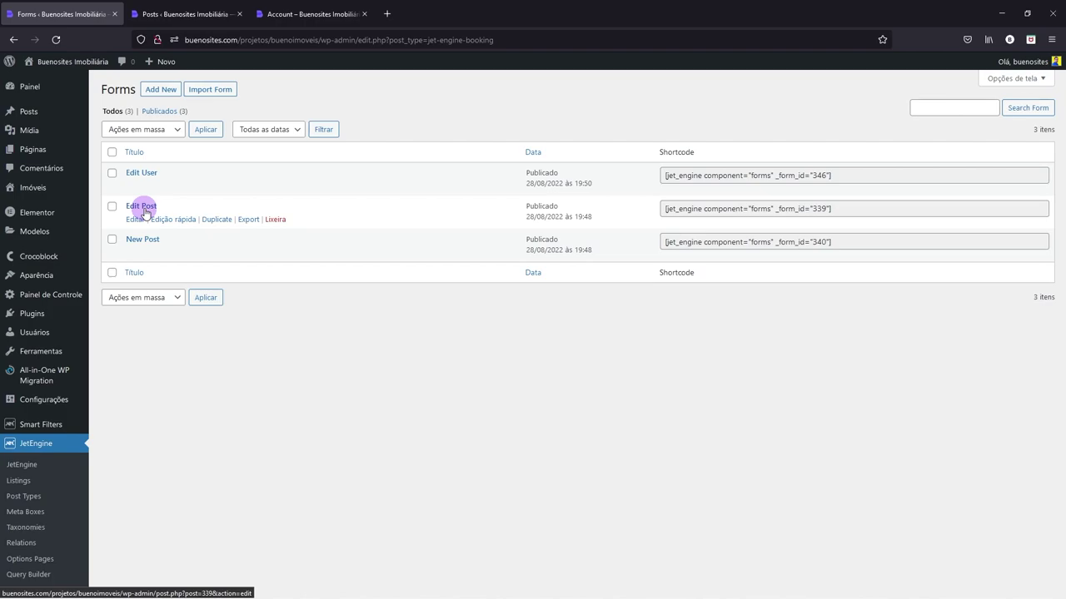
left_click(143, 208)
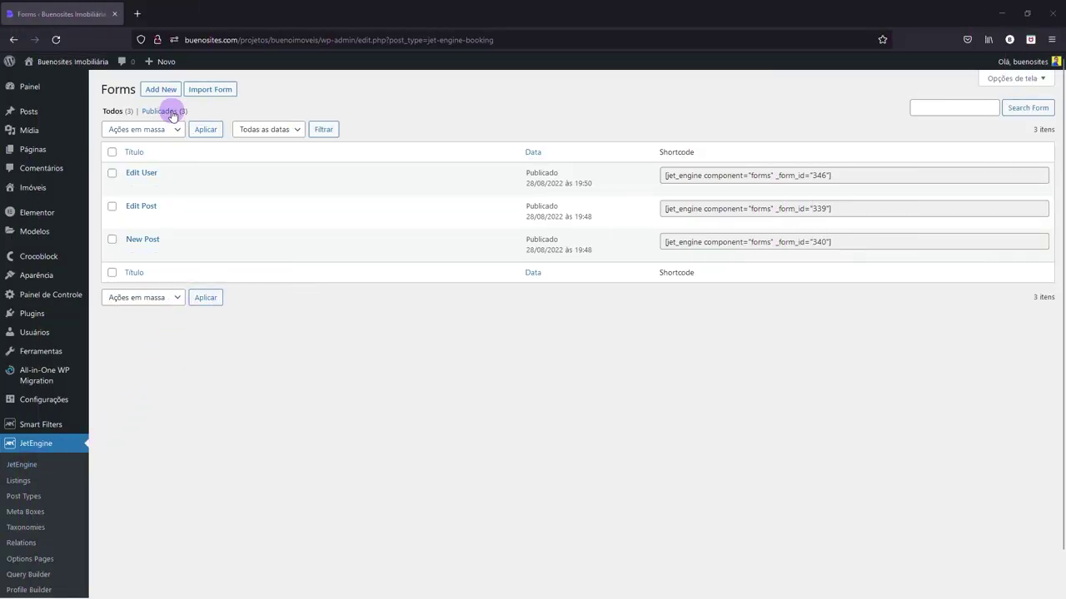
- Add a new form titled Novo Imóvel, relabel its Submit button Cadastrar, and publish
left_click(166, 94)
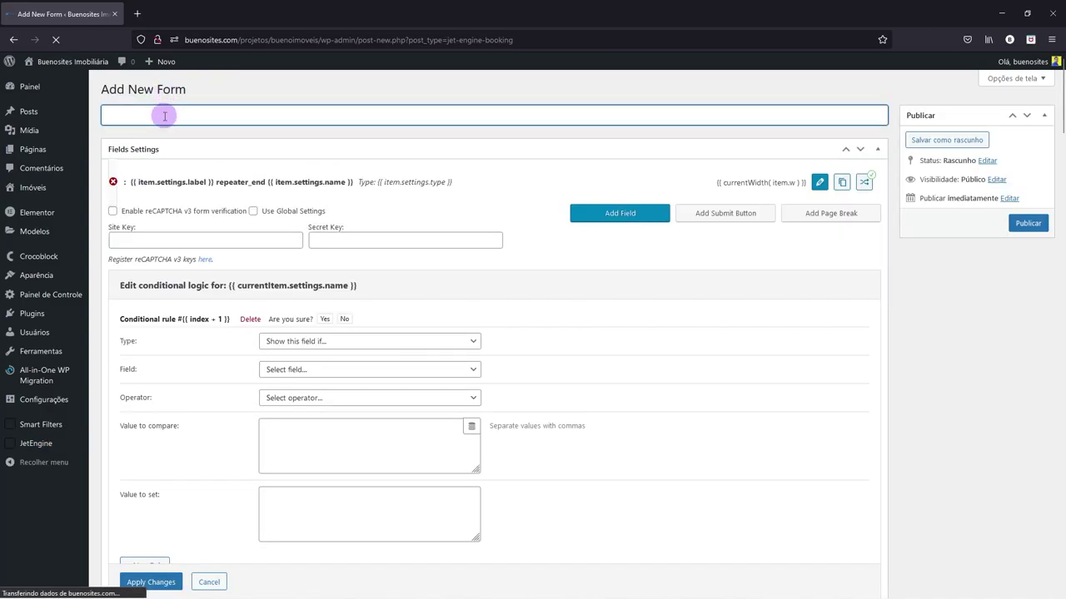
type("N")
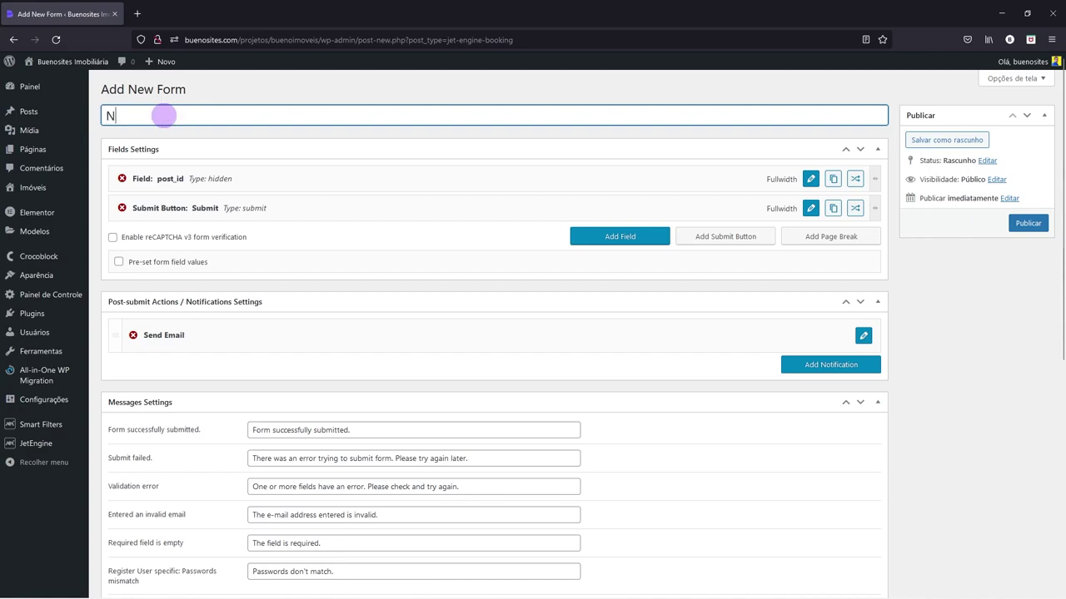
type("ovo Imóvel")
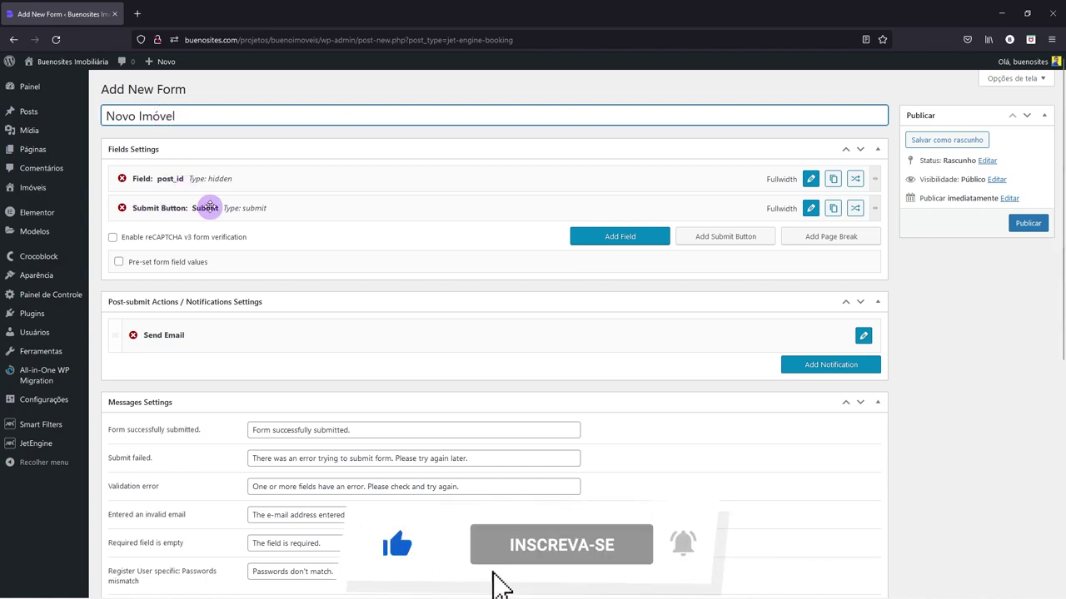
left_click(806, 210)
left_click_drag(287, 215, 248, 218)
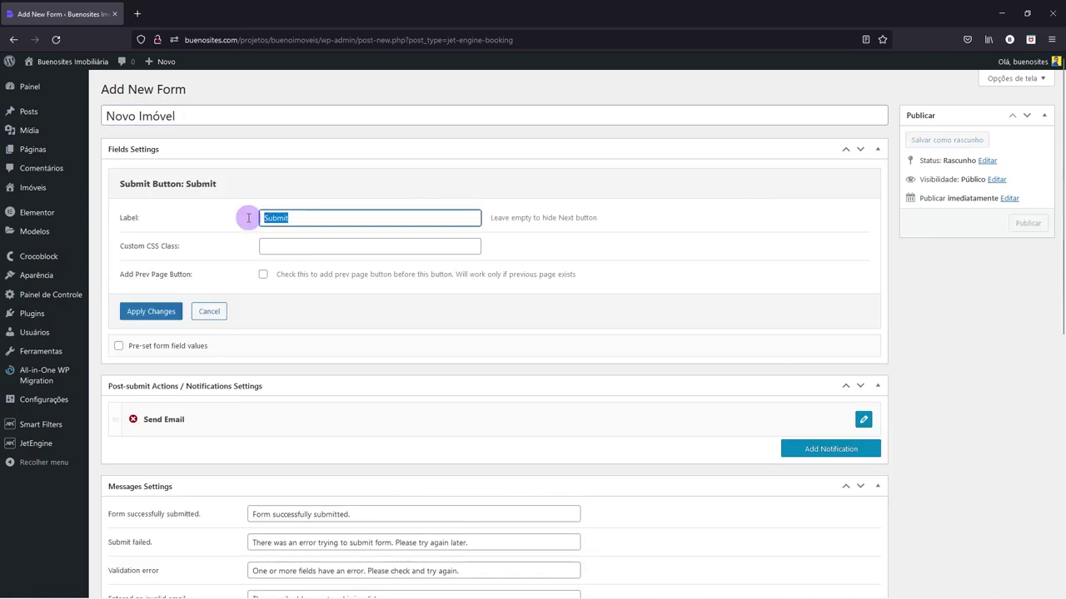
type("Cadastrar")
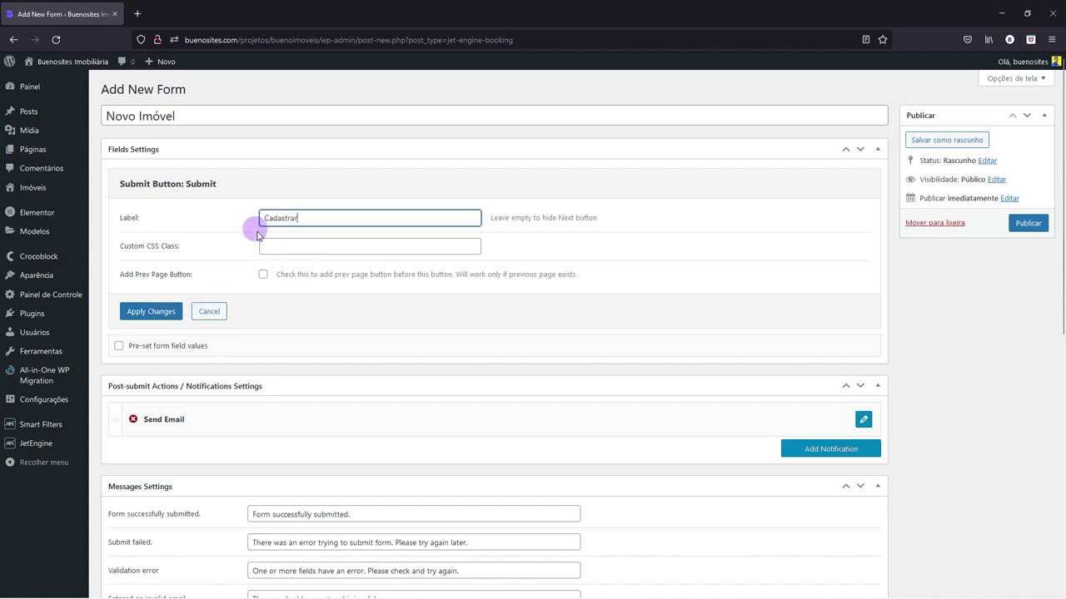
left_click(149, 320)
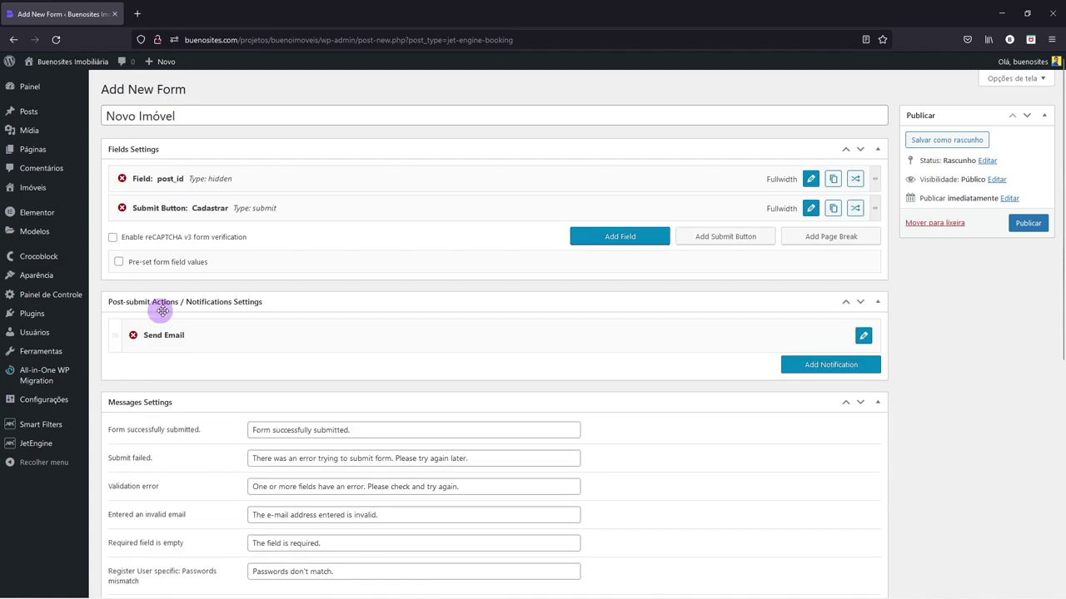
left_click(1027, 225)
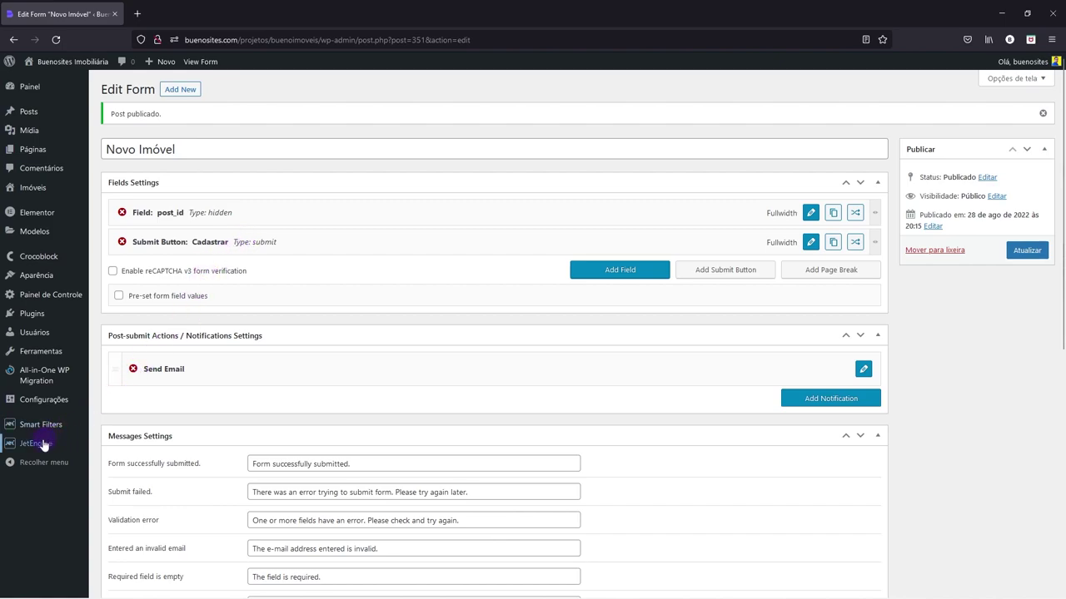
- Open JetEngine Post Types in a first-position tab and scroll to the Imóveis meta fields
mouse_move(38, 446)
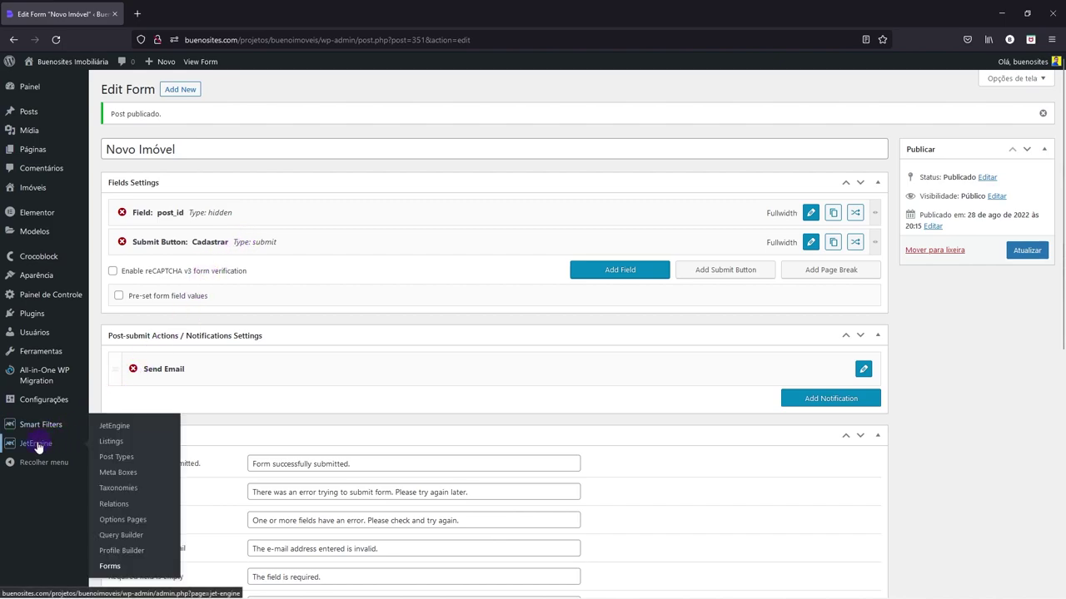
right_click(116, 460)
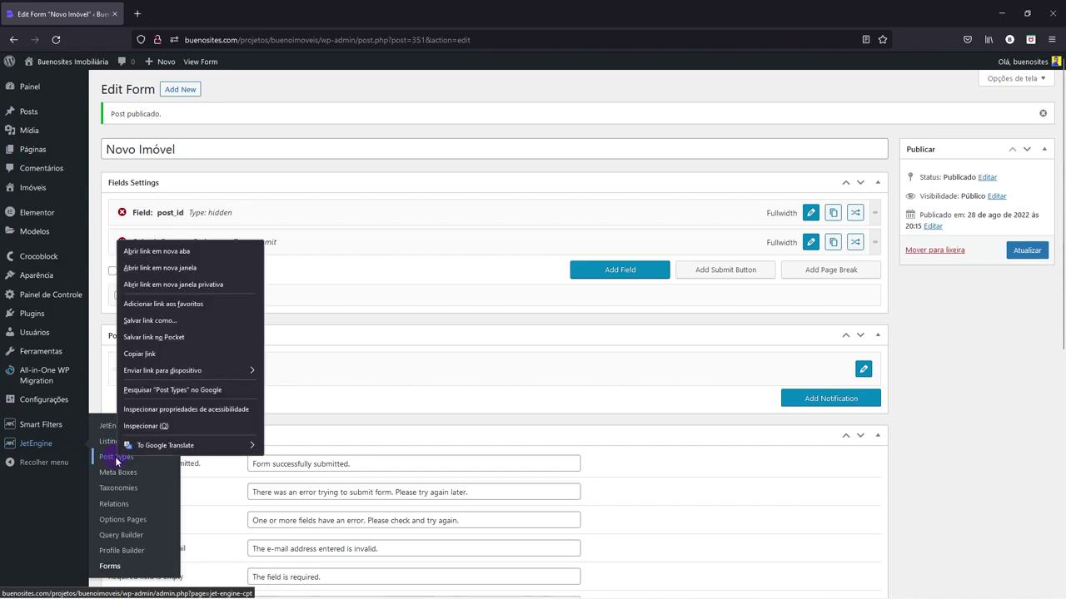
left_click(155, 249)
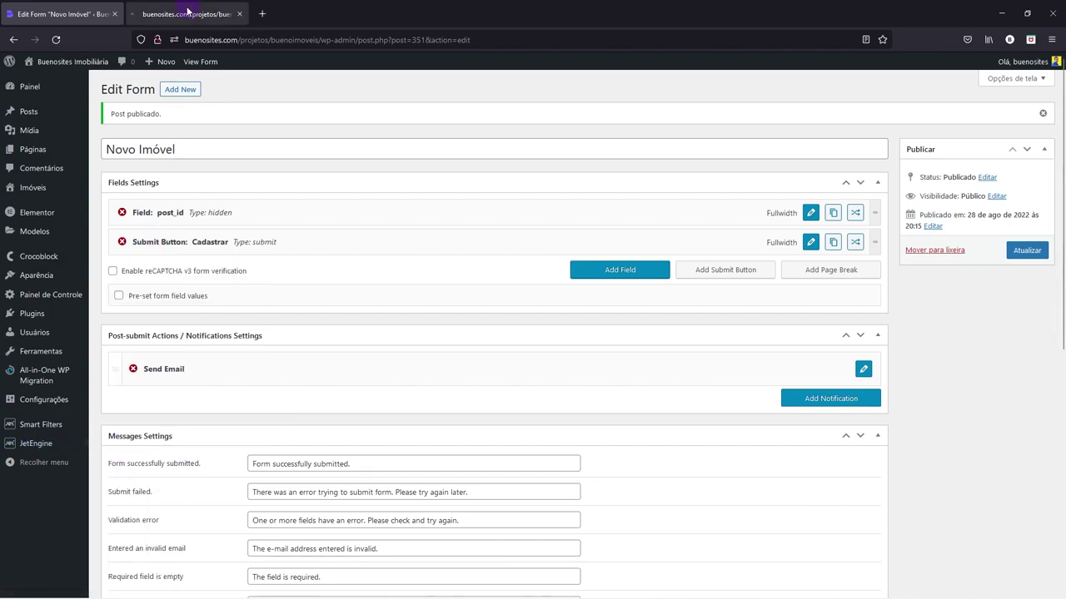
left_click_drag(189, 9, 44, 14)
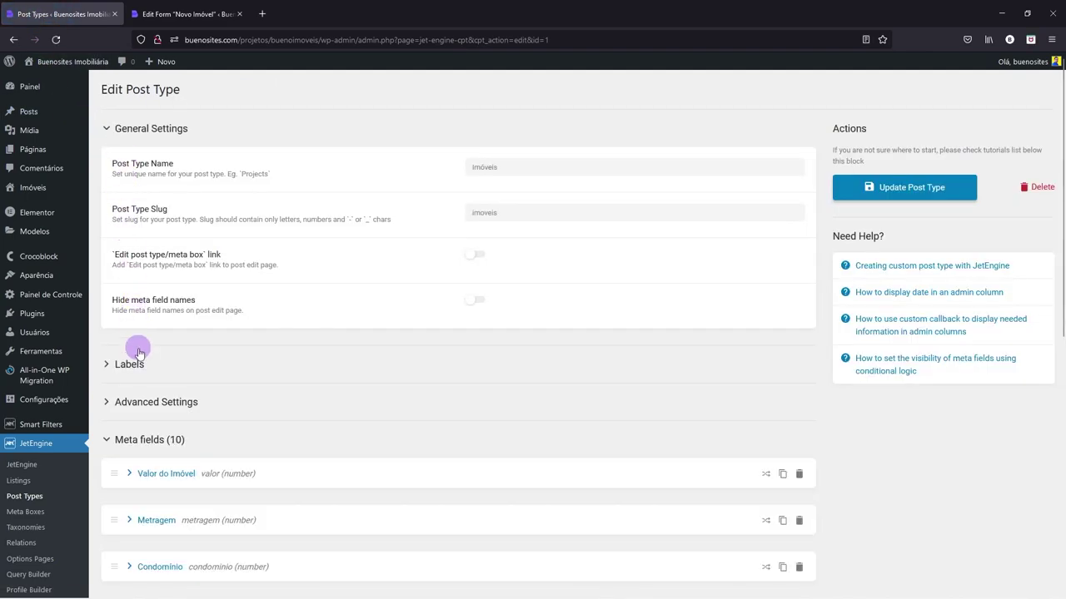
left_click(105, 130)
scroll(186, 185, "down", 2)
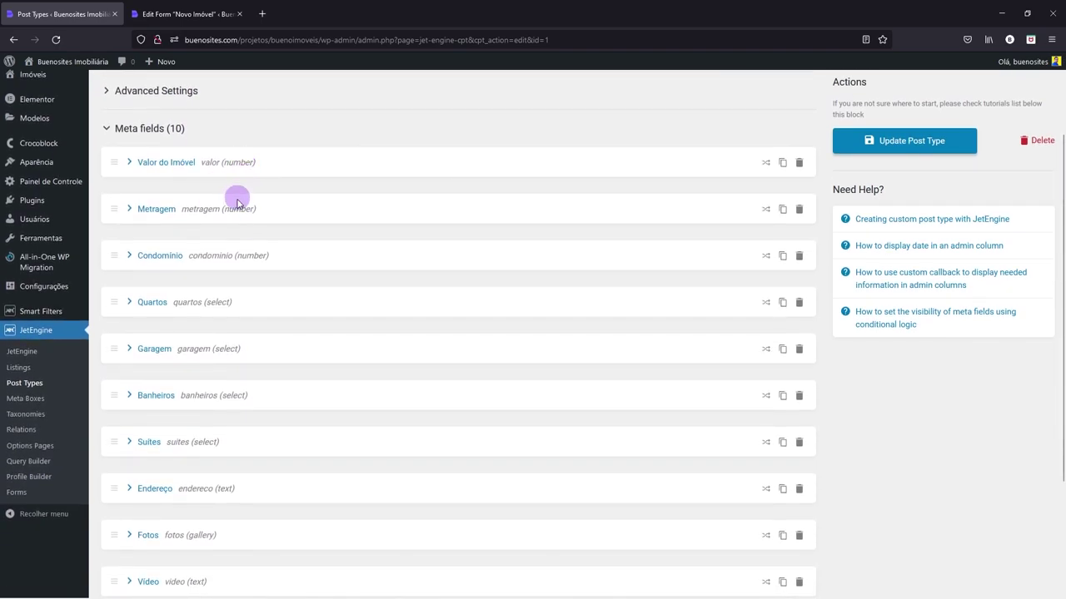
scroll(222, 358, "down", 2)
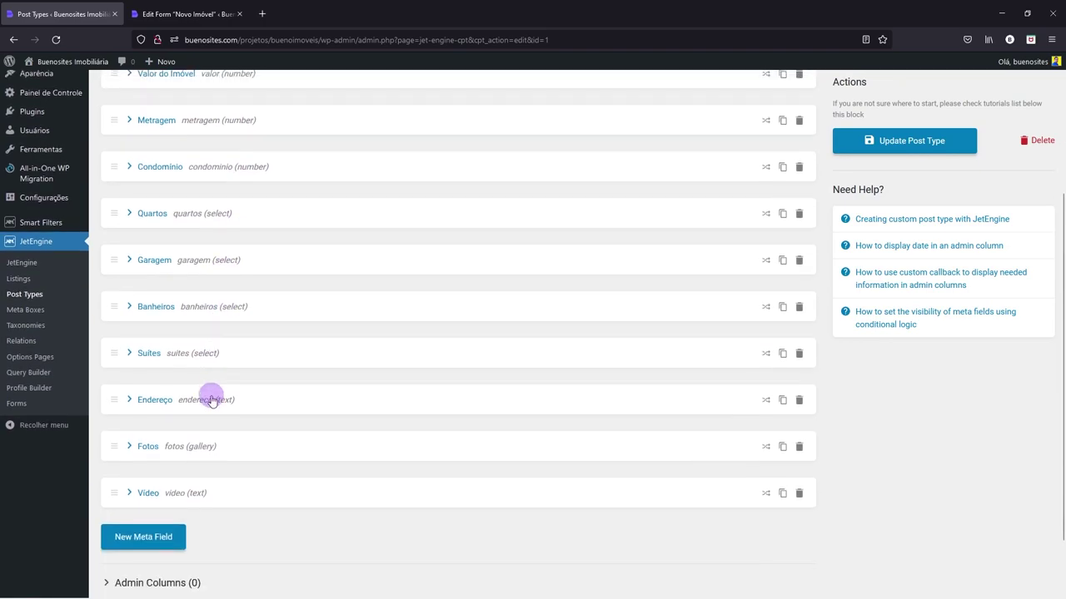
scroll(200, 304, "up", 2)
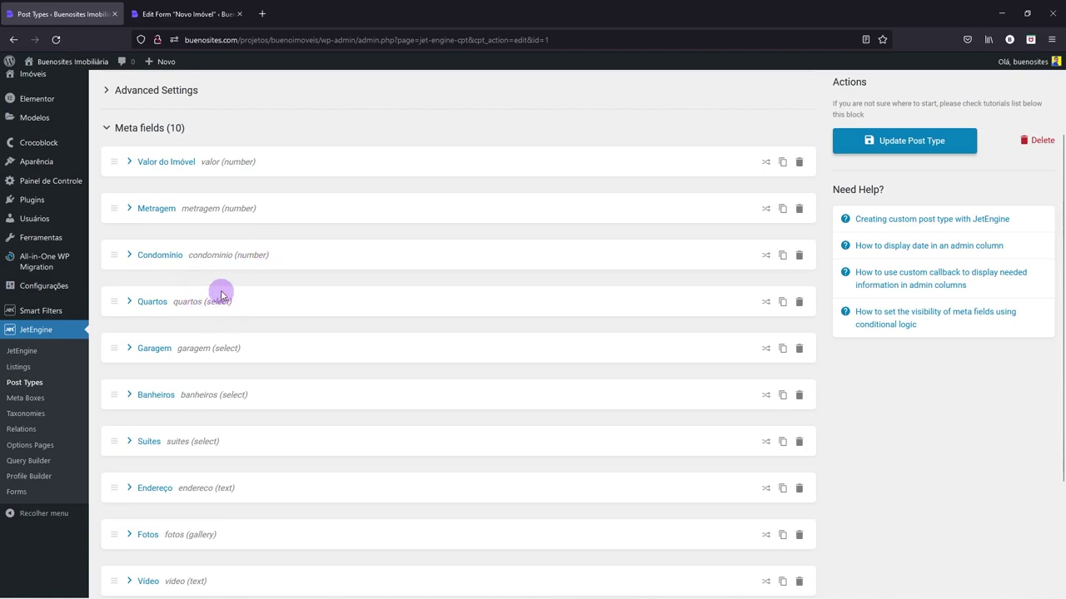
- Add a text field to Novo Imóvel and drag it between post_id and Cadastrar
left_click(180, 15)
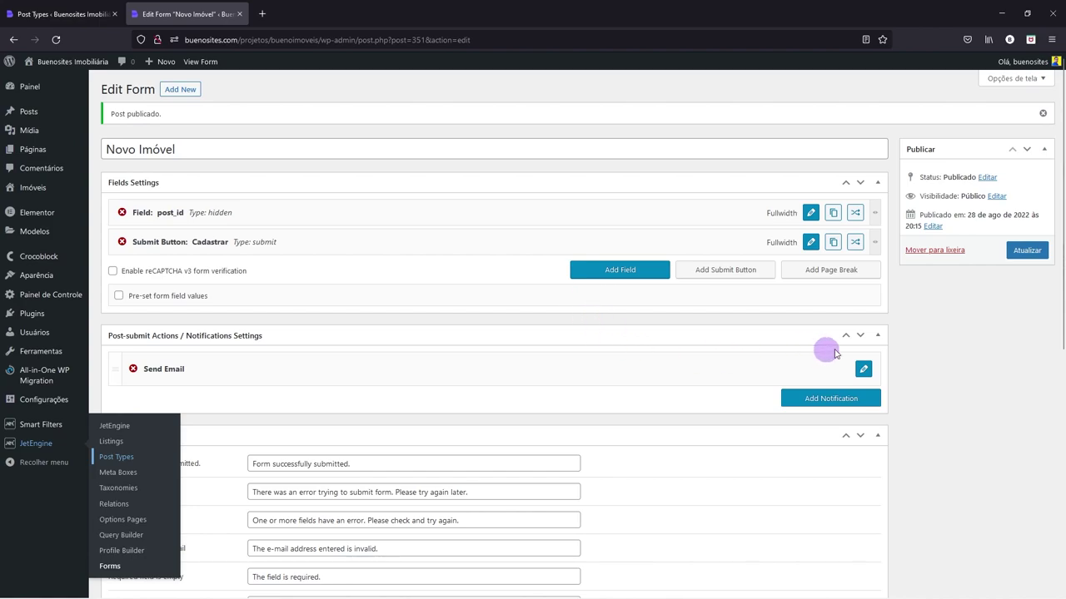
left_click(621, 272)
left_click_drag(329, 265, 230, 242)
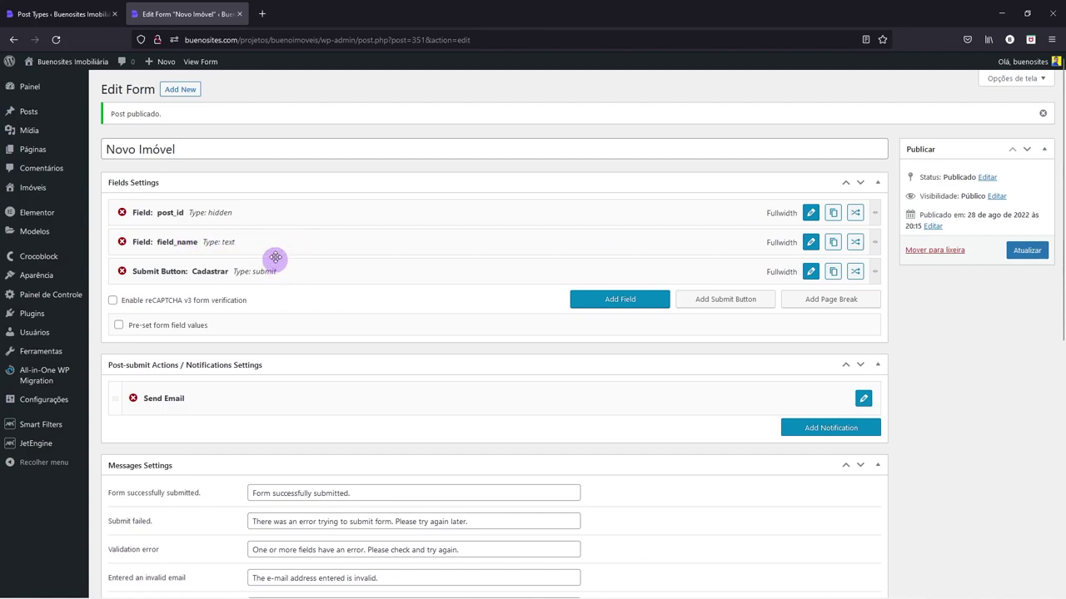
mouse_move(276, 240)
left_mouse_down()
mouse_move(274, 266)
mouse_move(274, 238)
left_mouse_up()
mouse_move(874, 241)
left_mouse_down()
mouse_move(430, 241)
mouse_move(869, 230)
left_mouse_up()
- Keep the field type Text, rename it field_nome, and label it 'Nome do Imóvel'
left_click(810, 241)
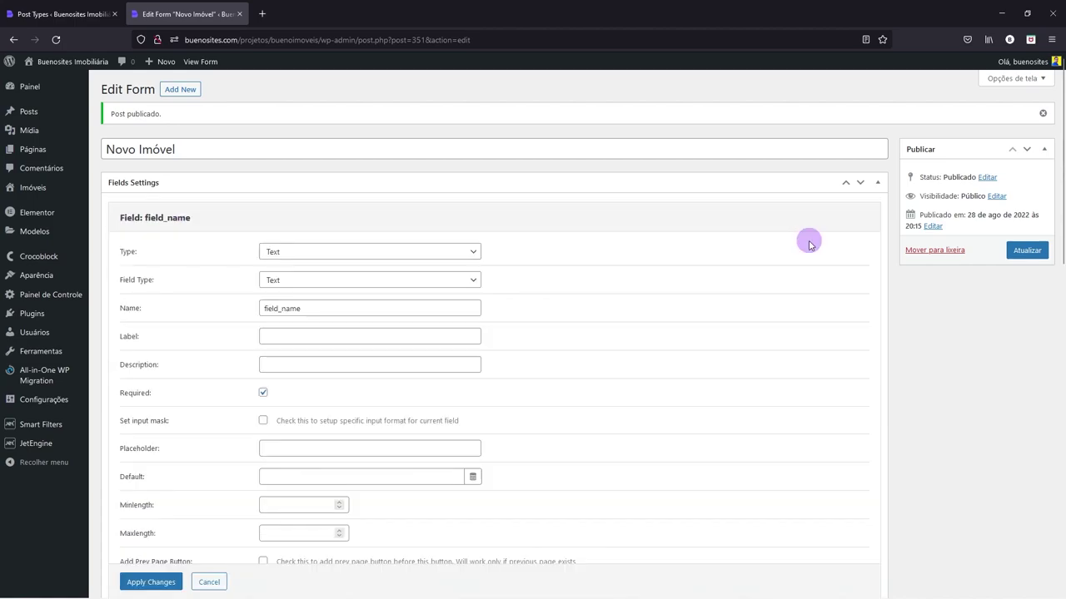
left_click(292, 280)
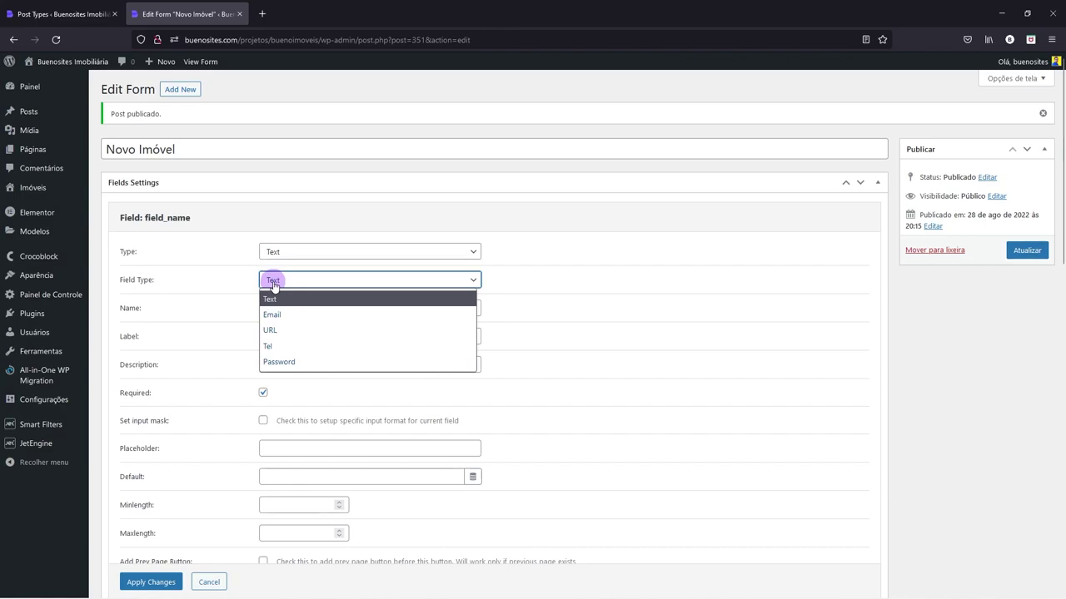
left_click(286, 283)
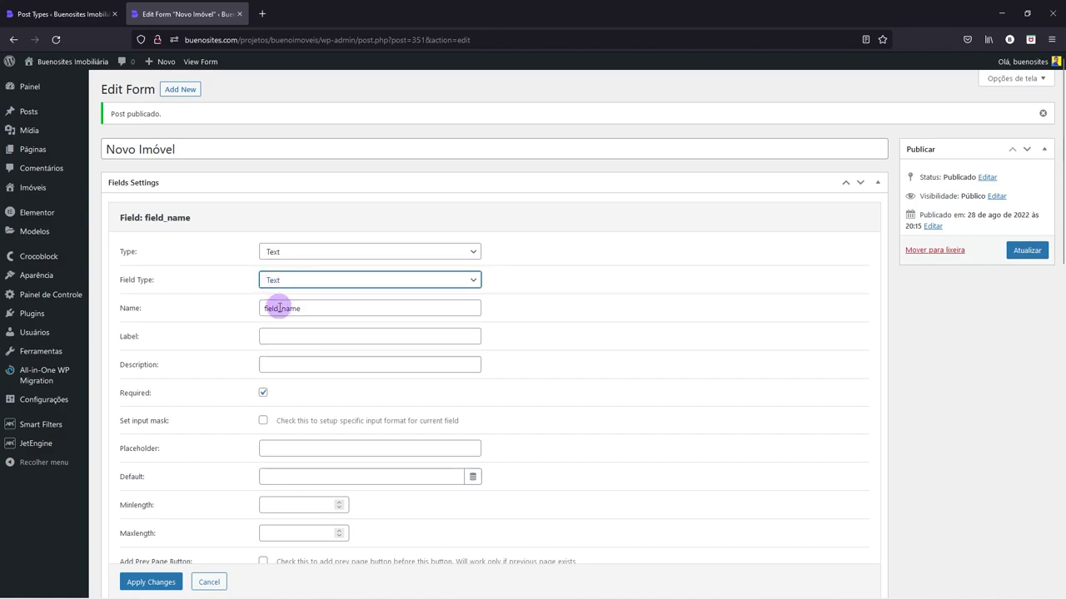
left_click_drag(281, 308, 319, 306)
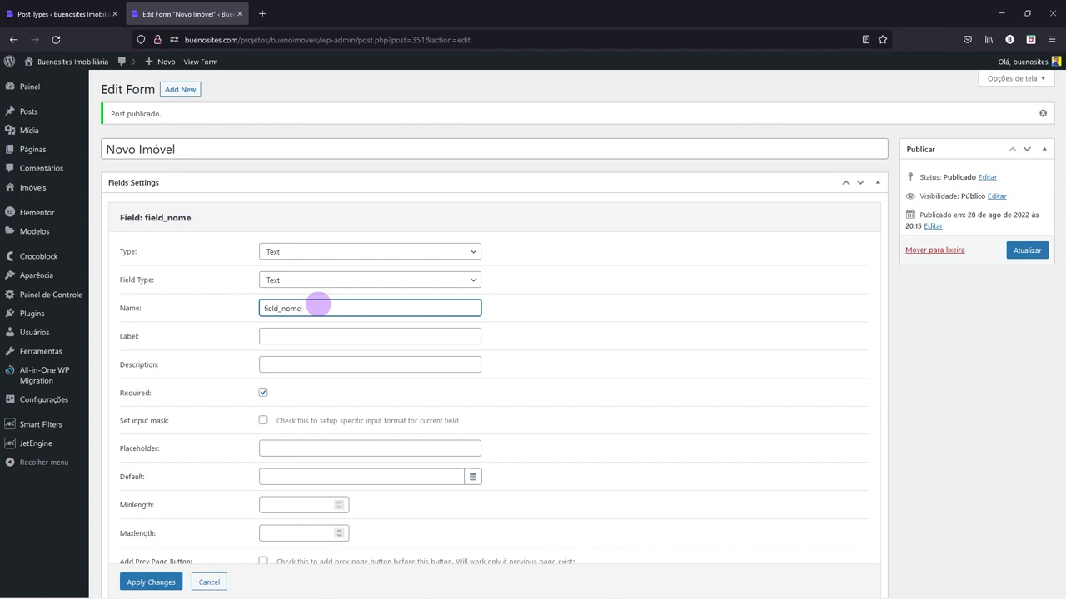
left_click(295, 337)
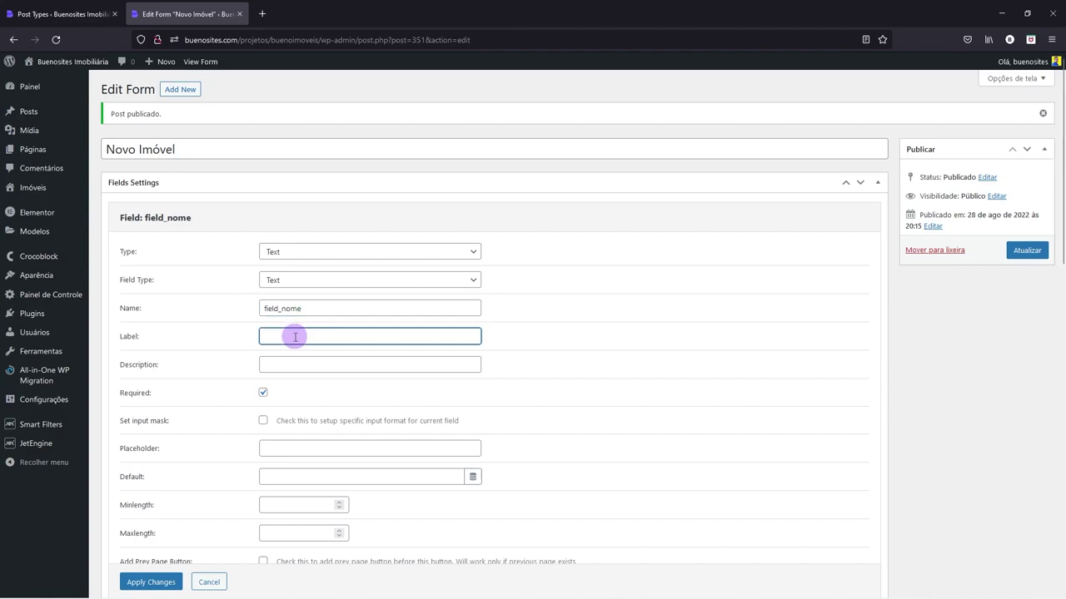
type("Nome do Imóvel")
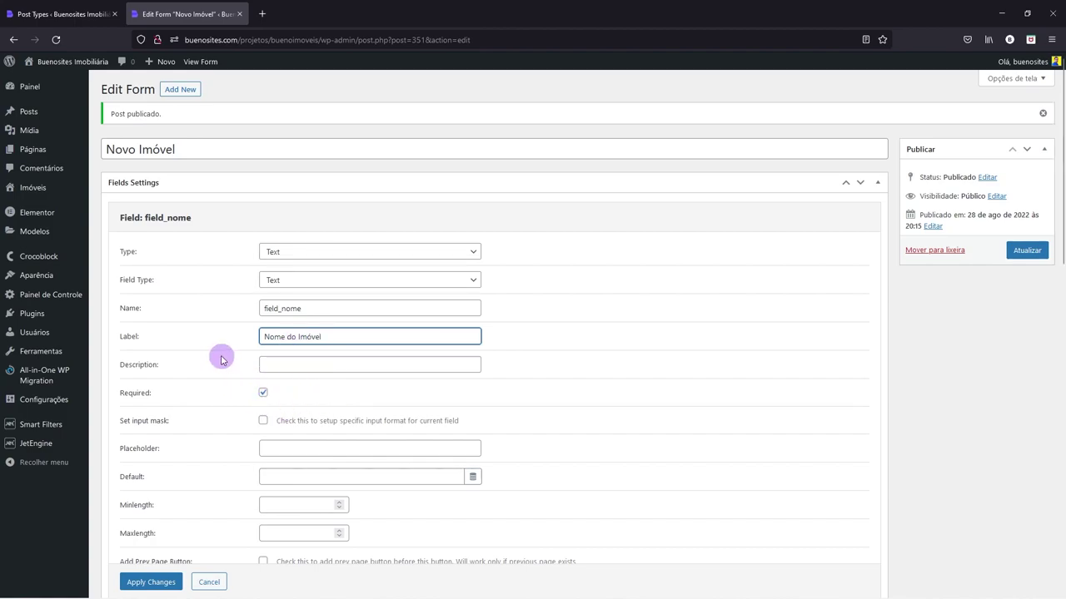
- Uncheck Required, leave visibility For all, and apply the field changes
left_click(263, 394)
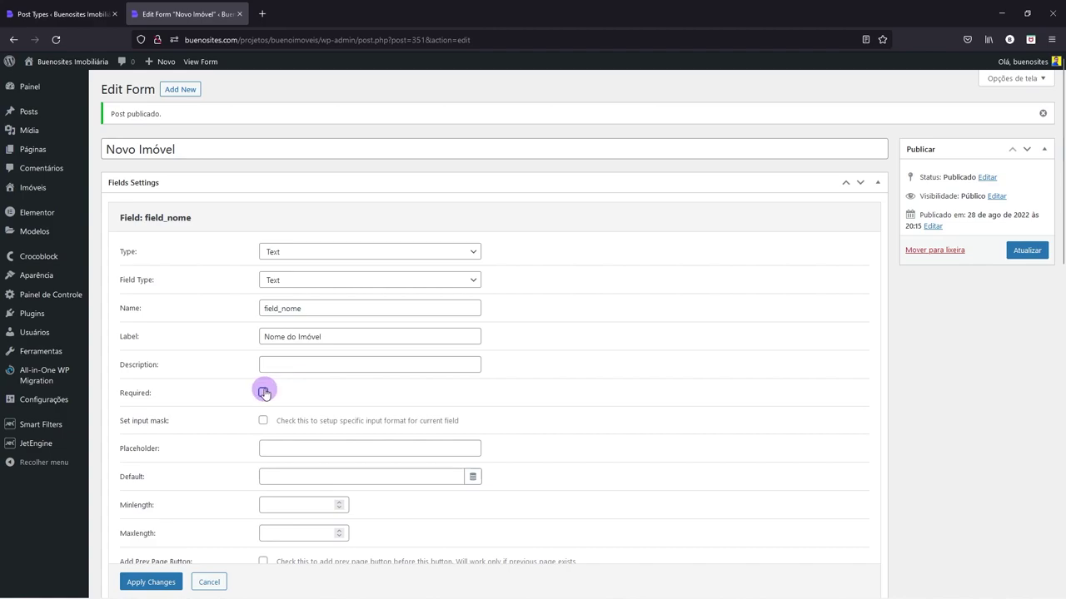
left_click(263, 392)
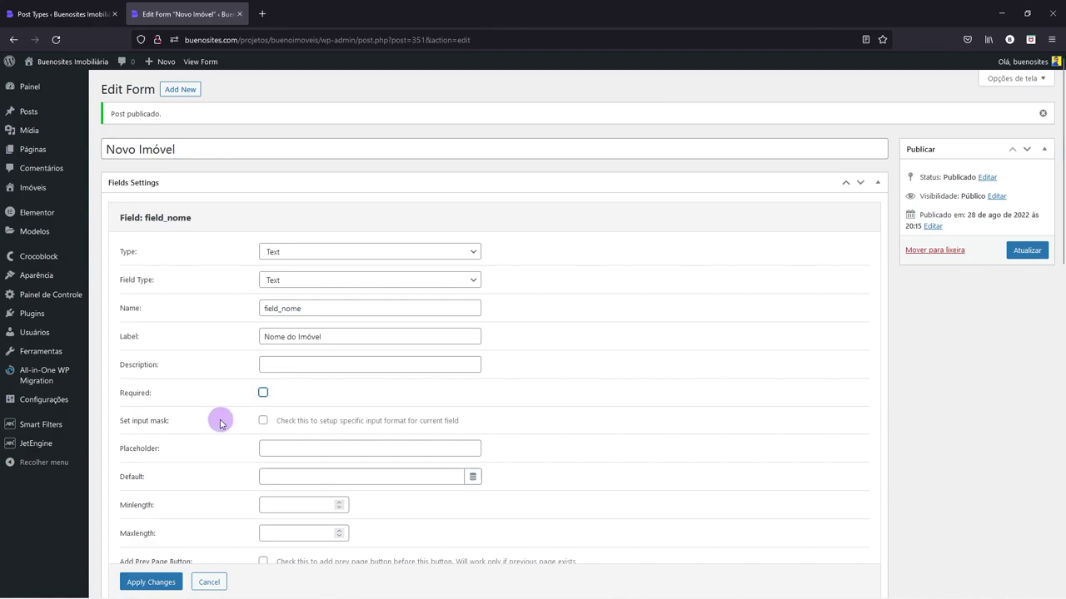
scroll(221, 423, "down", 2)
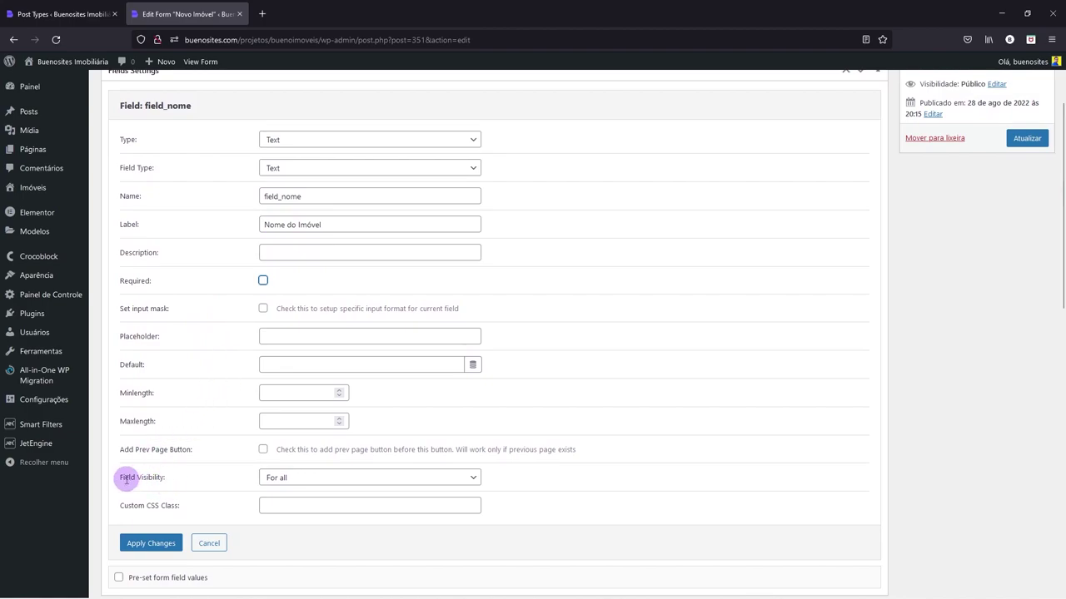
left_click(302, 478)
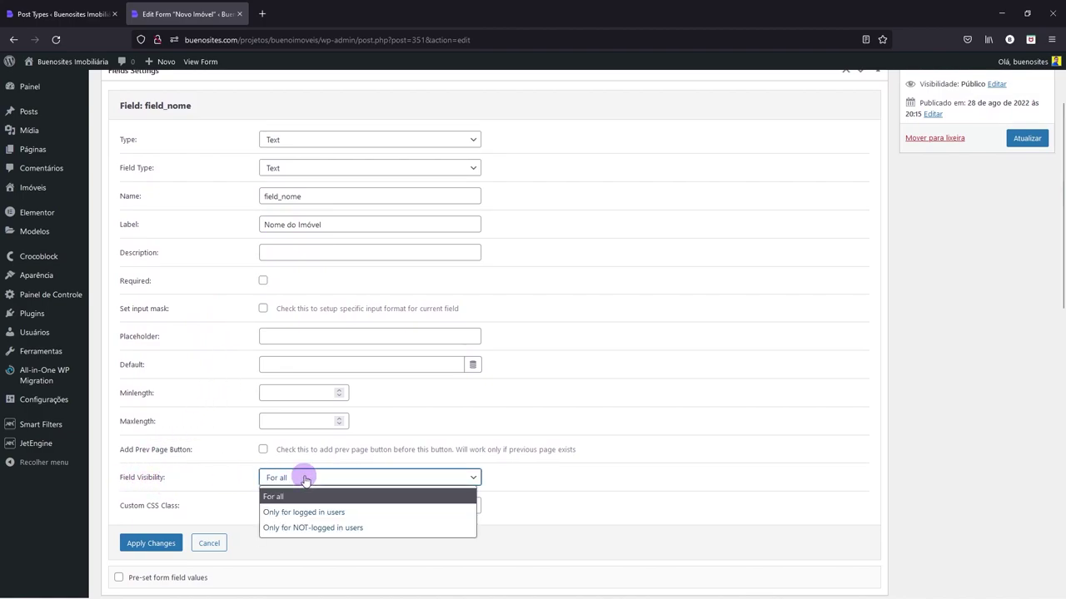
left_click(302, 478)
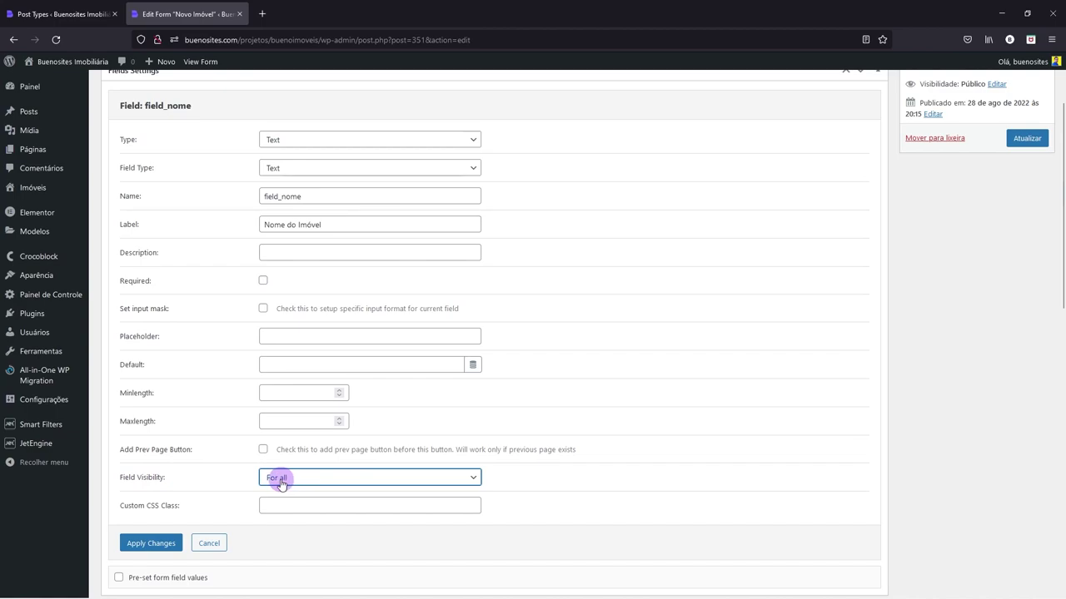
left_click(148, 543)
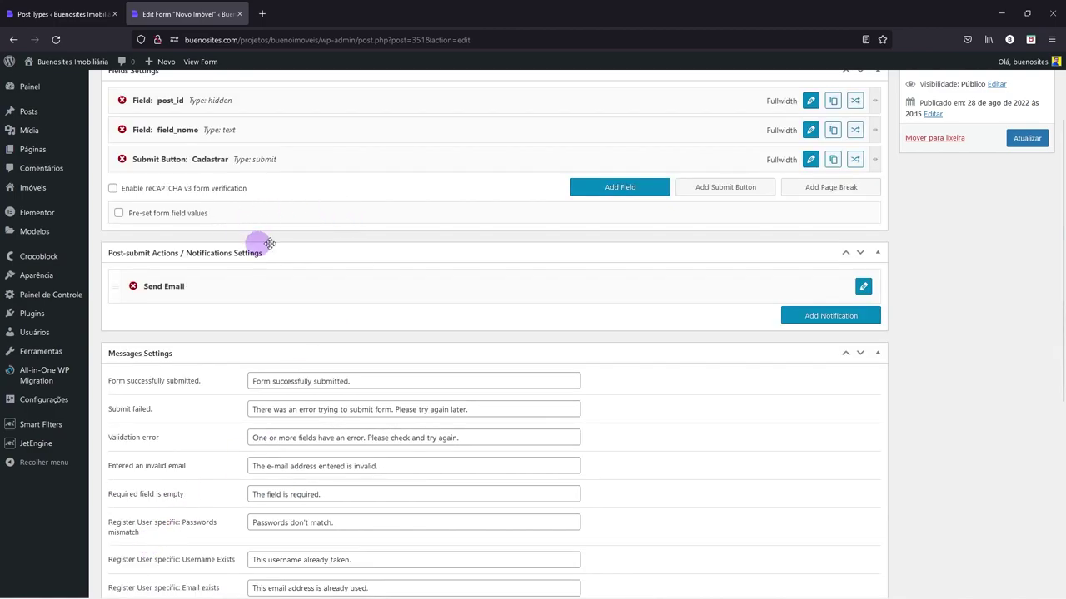
scroll(302, 243, "up", 1)
- Open Add New Imóvel in a new tab placed second among the tabs
scroll(302, 243, "up", 2)
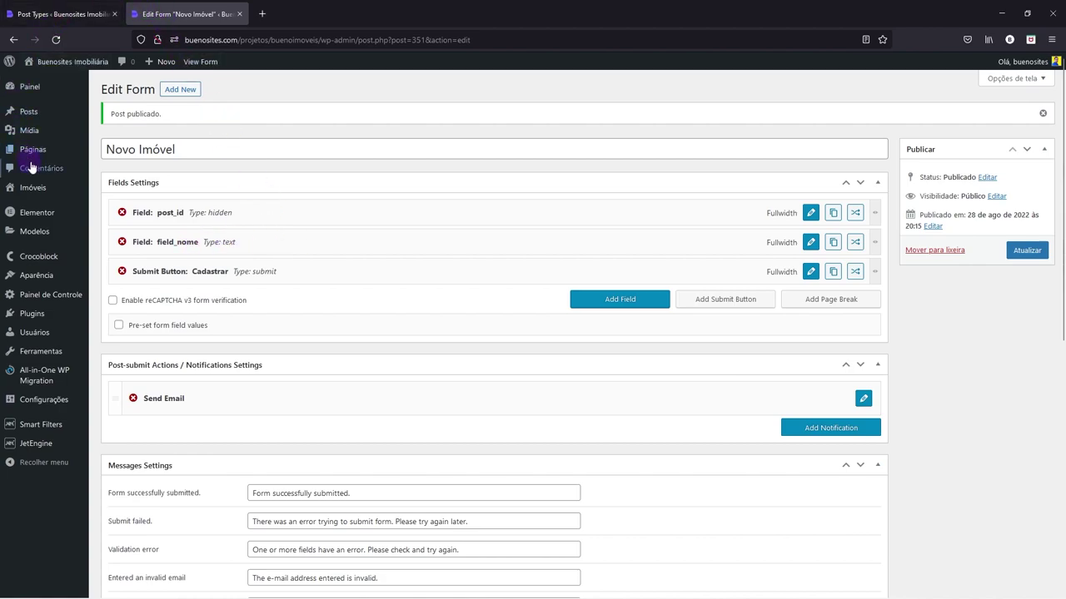
mouse_move(35, 155)
mouse_move(34, 192)
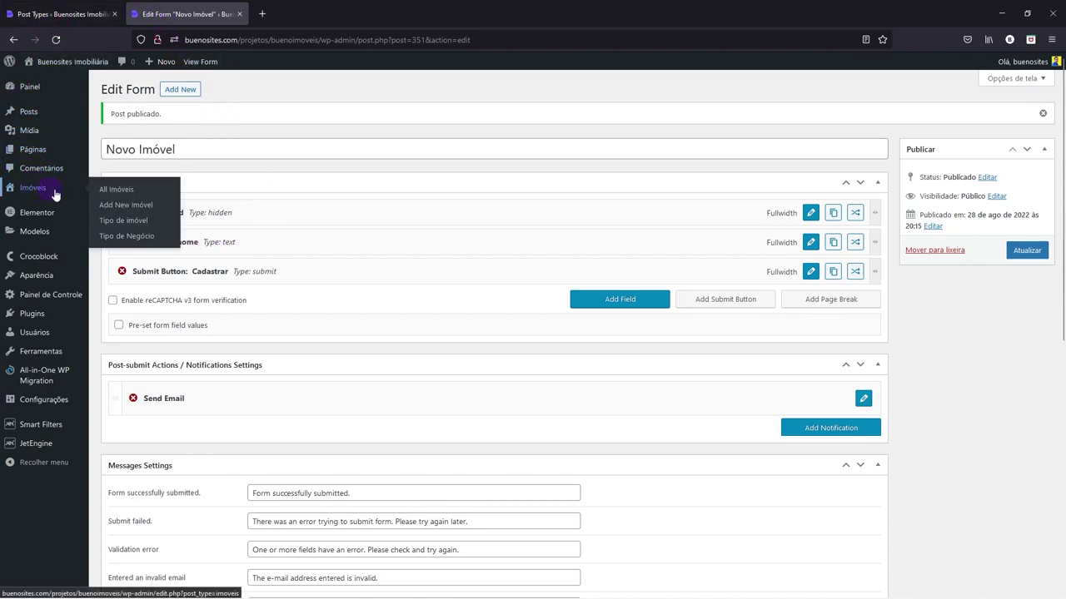
right_click(135, 208)
left_click(167, 213)
left_click(300, 16)
left_click_drag(301, 16, 176, 14)
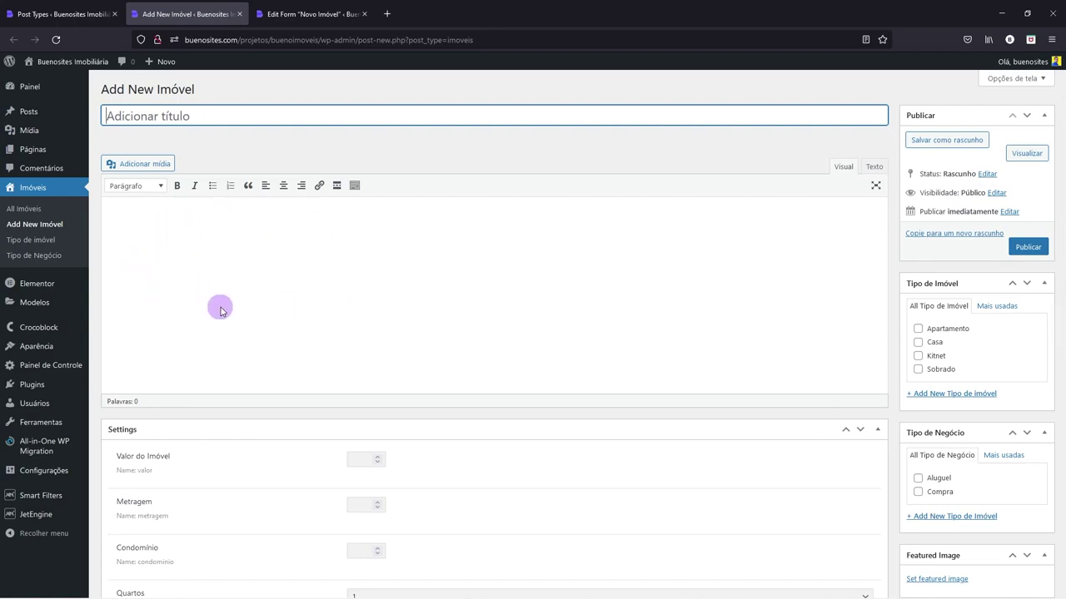
- Check the Imóveis meta fields tab, then return to the Novo Imóvel form editor
left_click(60, 13)
key("ctrl+Tab")
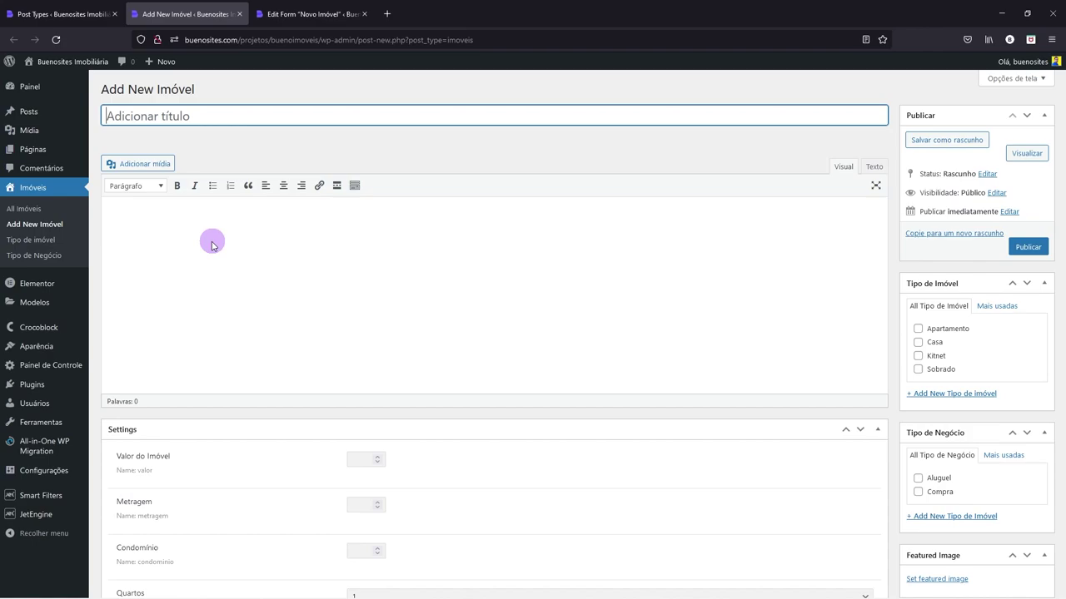
key("ctrl+Tab")
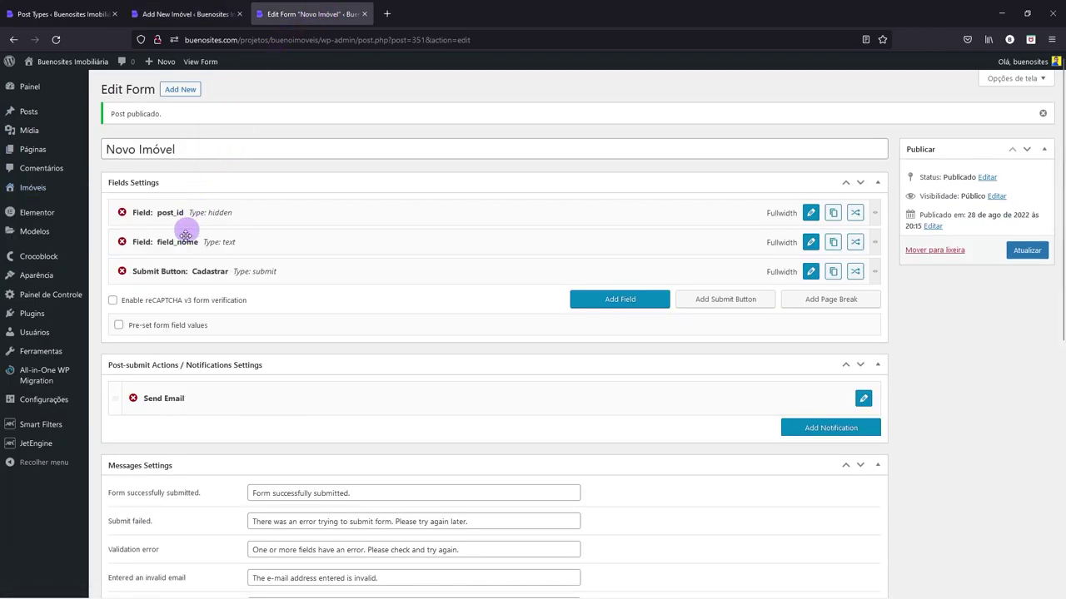
- Add another field above Cadastrar and set its type to WYSIWYG
left_click(606, 301)
mouse_move(257, 288)
left_mouse_down()
mouse_move(246, 291)
mouse_move(257, 272)
left_mouse_up()
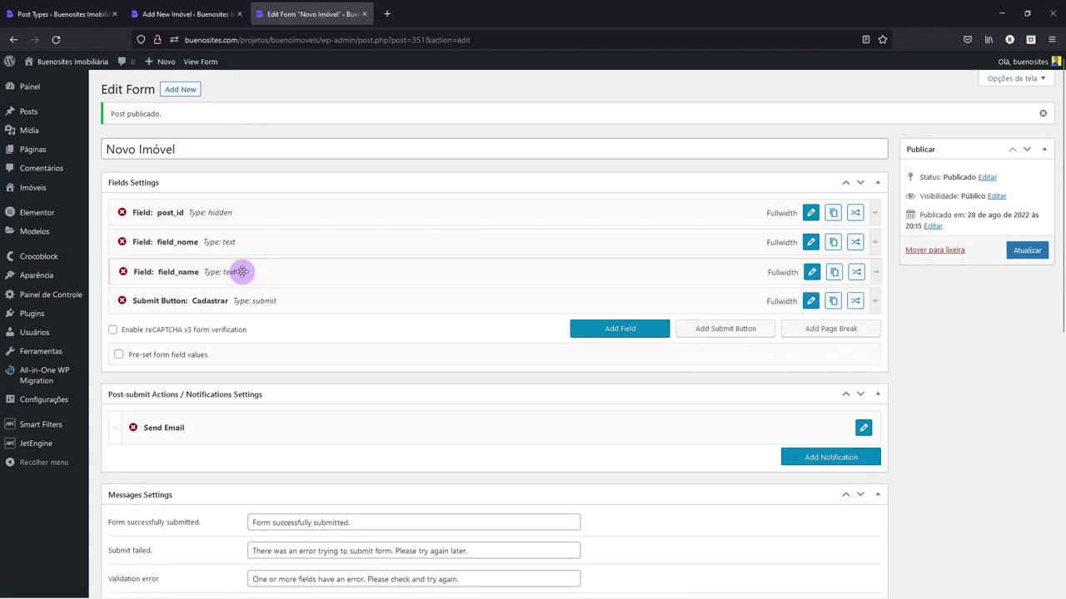
left_click(812, 272)
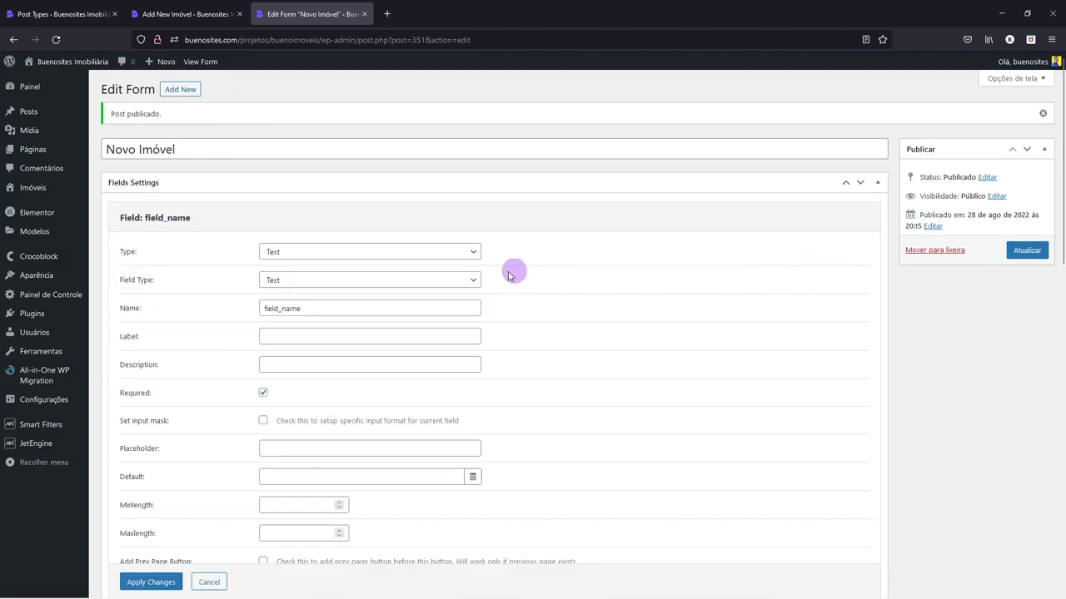
left_click(302, 252)
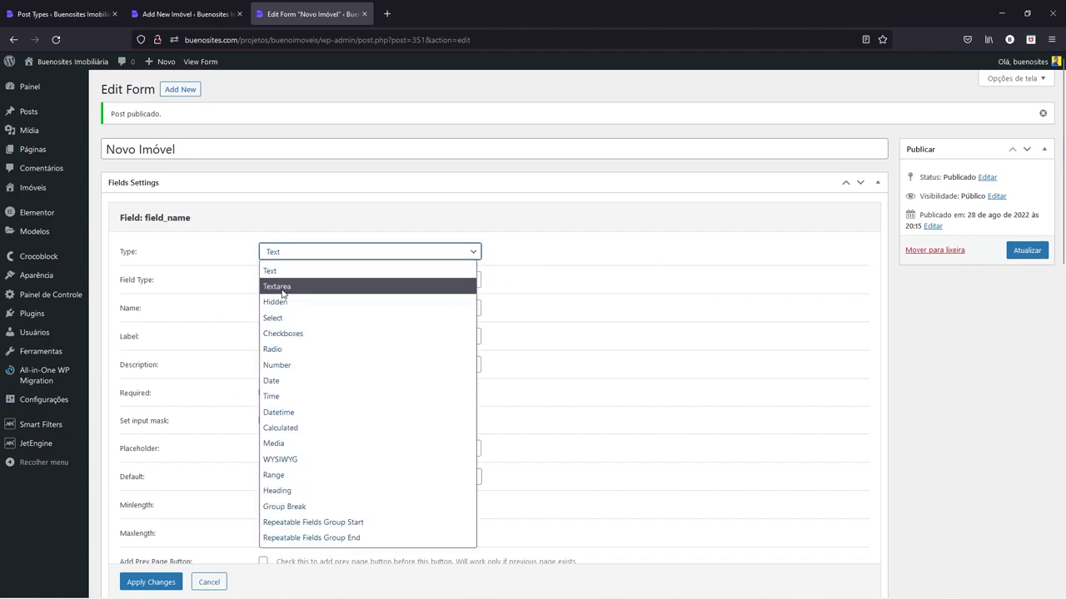
left_click(280, 460)
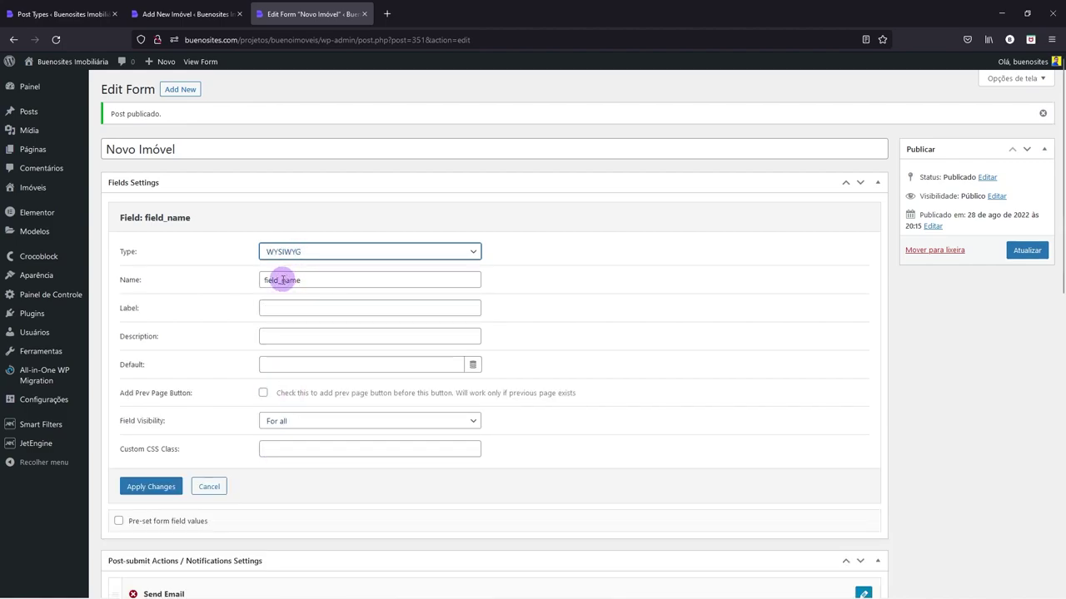
- Name it field_descricao, label it 'Descrição do Imóvel', clear the description, and apply
left_click_drag(281, 281, 312, 280)
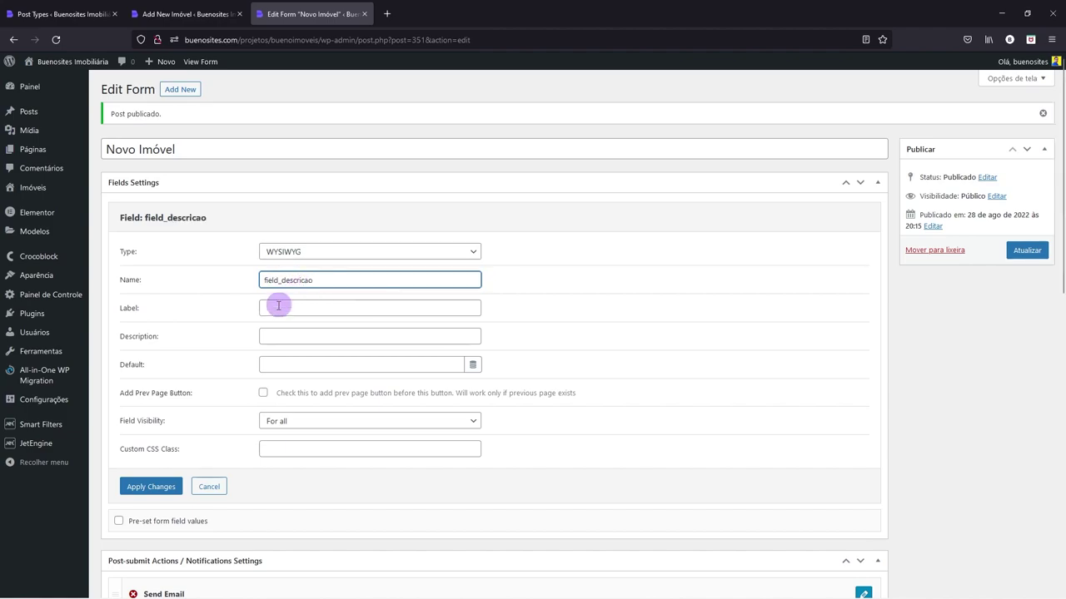
left_click(289, 305)
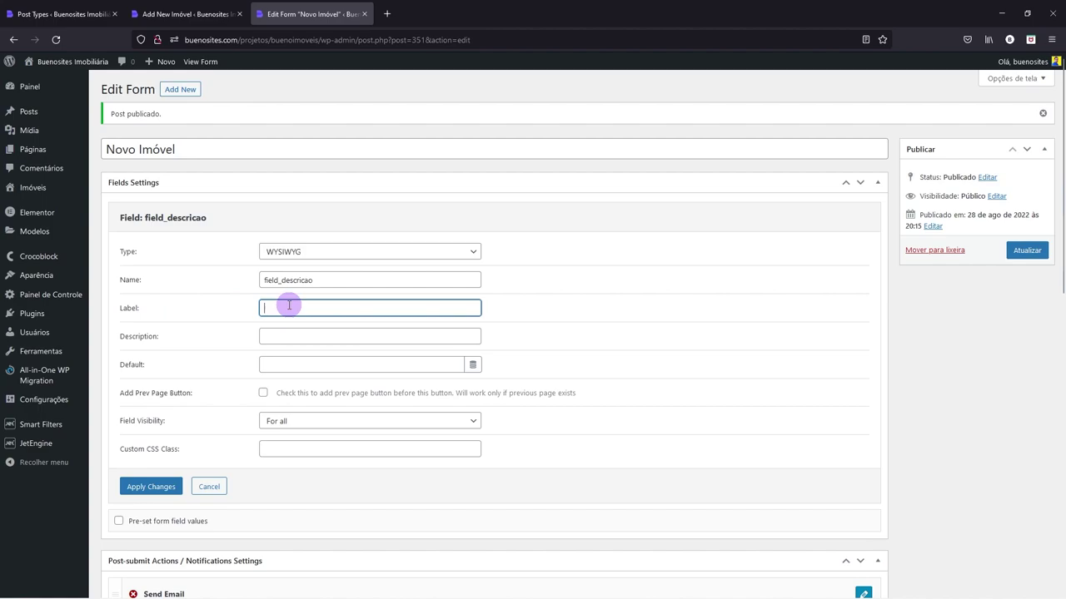
type("Decric")
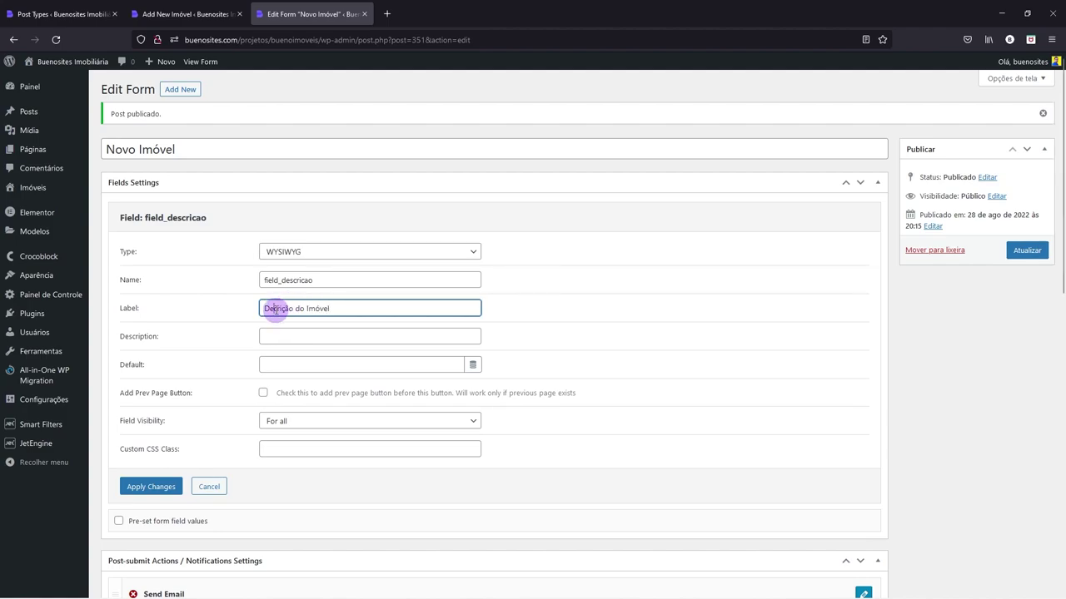
key("BackSpace")
type("s")
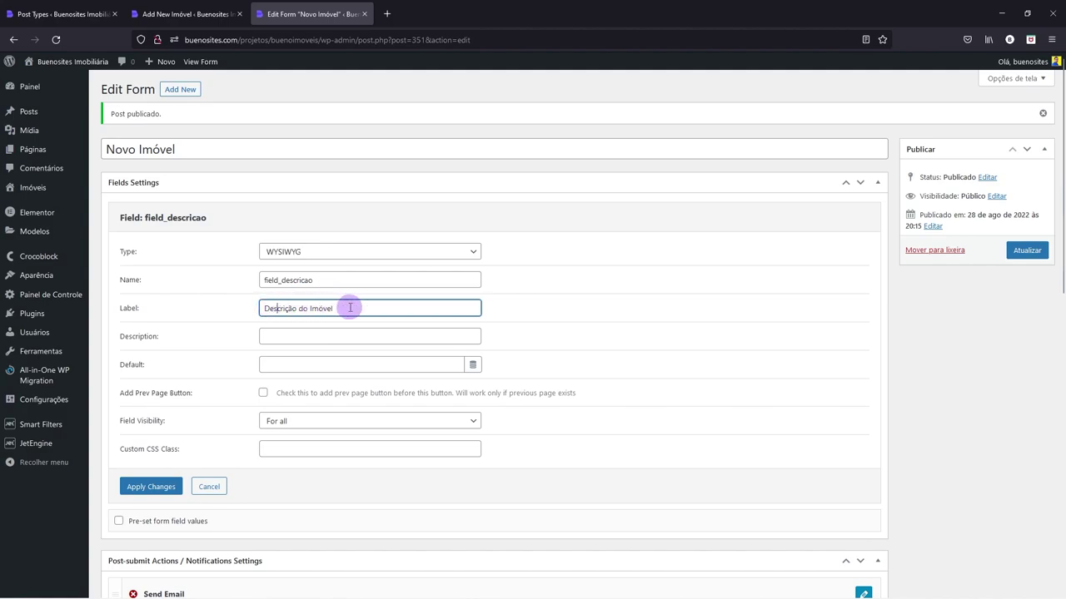
left_click(277, 336)
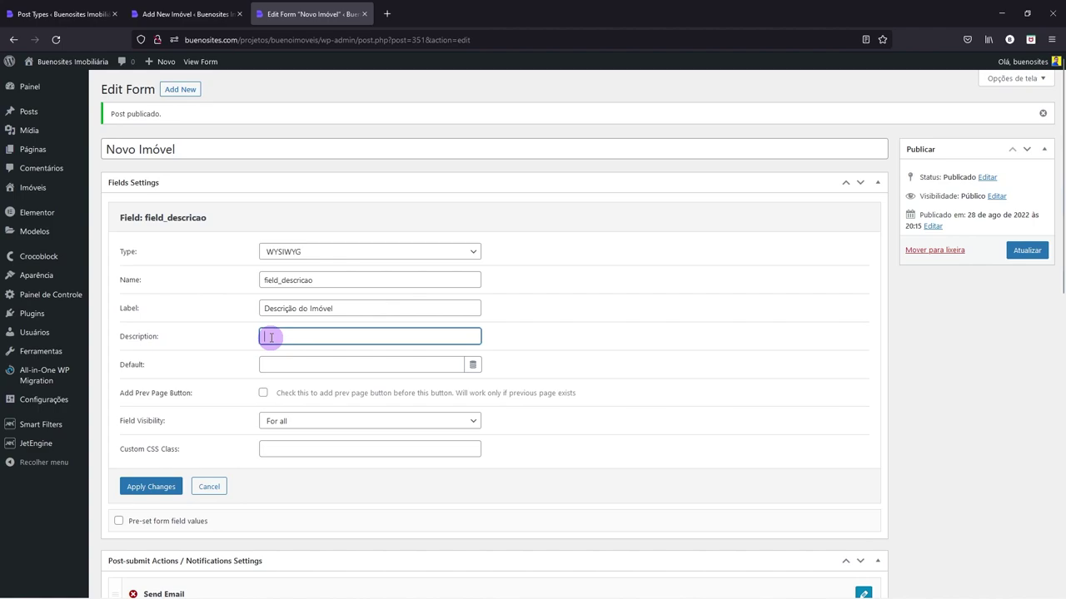
type("Informe o nome do imóvel")
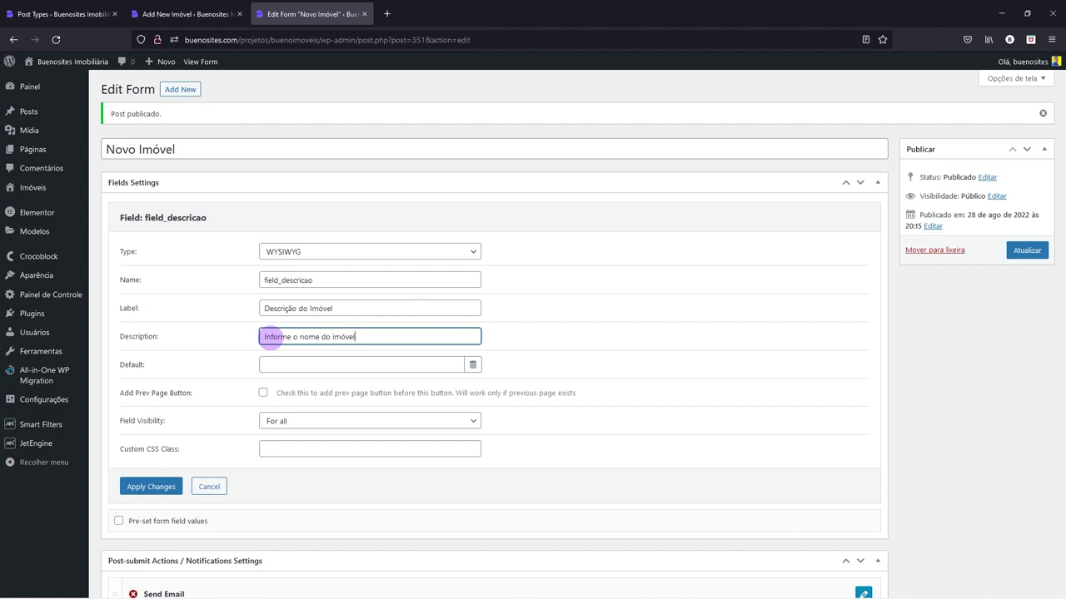
key("ctrl+a")
key("BackSpace")
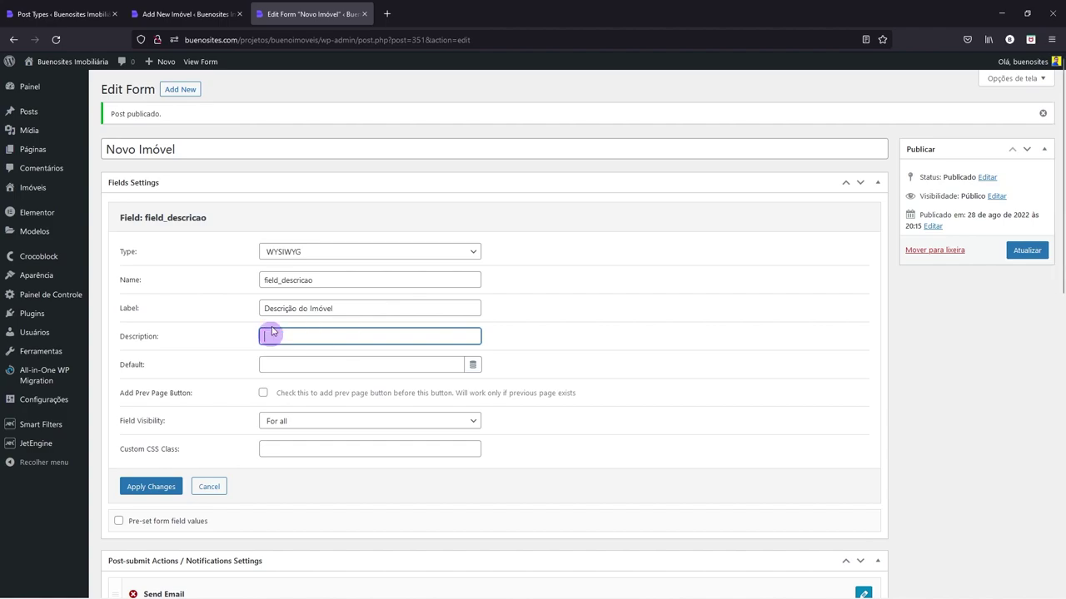
left_click(158, 487)
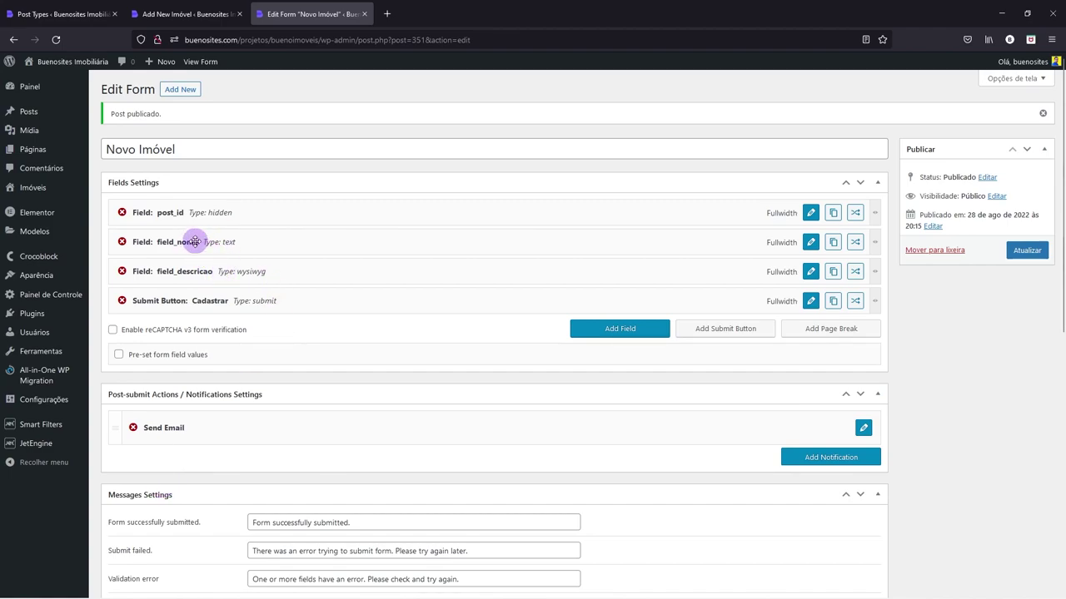
left_click(206, 5)
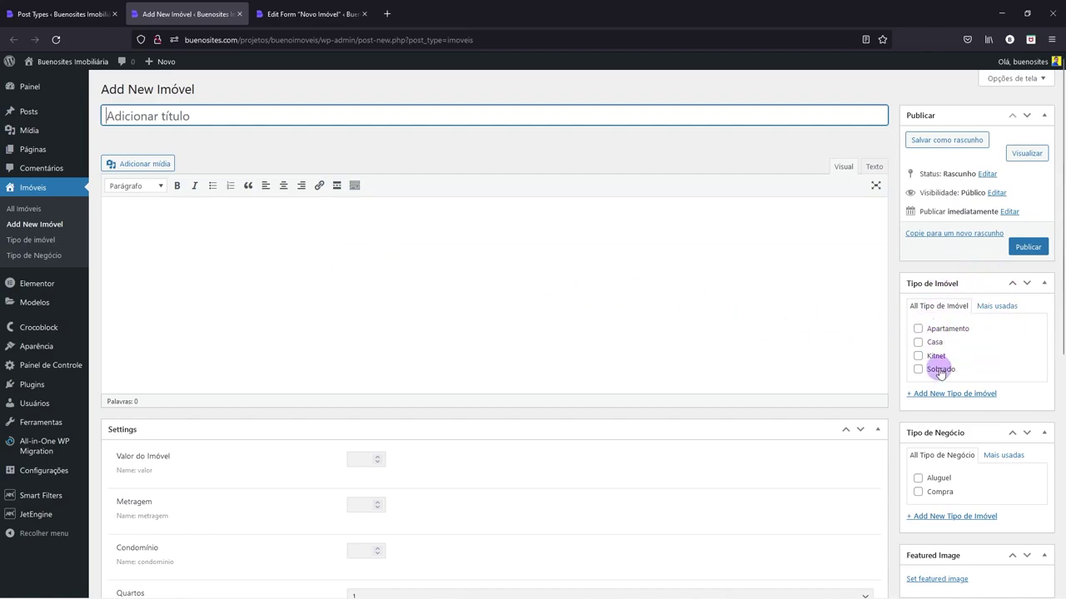
scroll(940, 372, "down", 1)
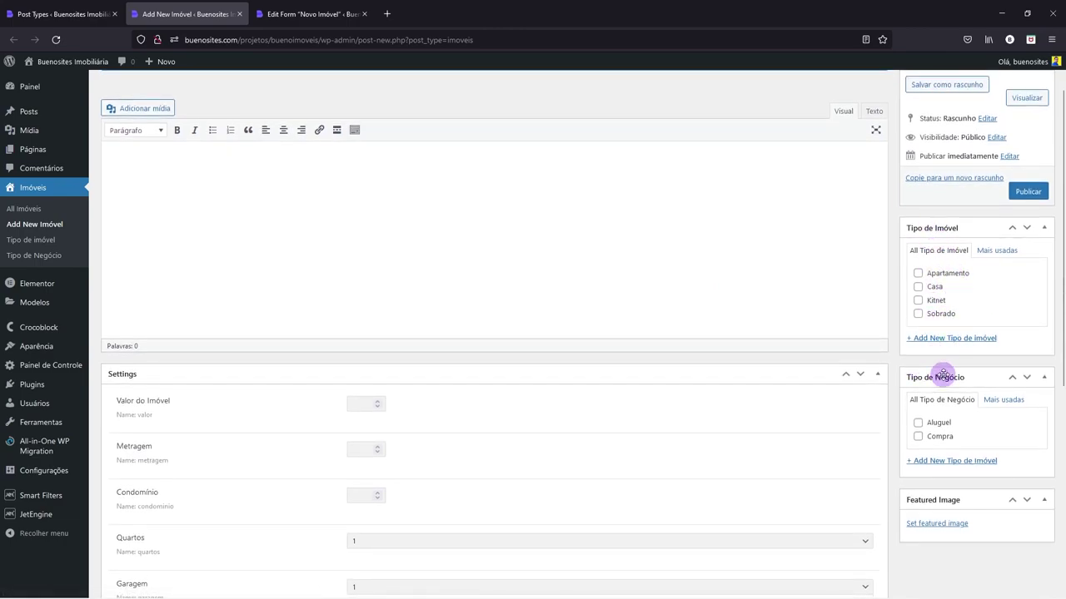
left_click(292, 14)
- Add a new half-width field just above the Cadastrar submit button
left_click(619, 331)
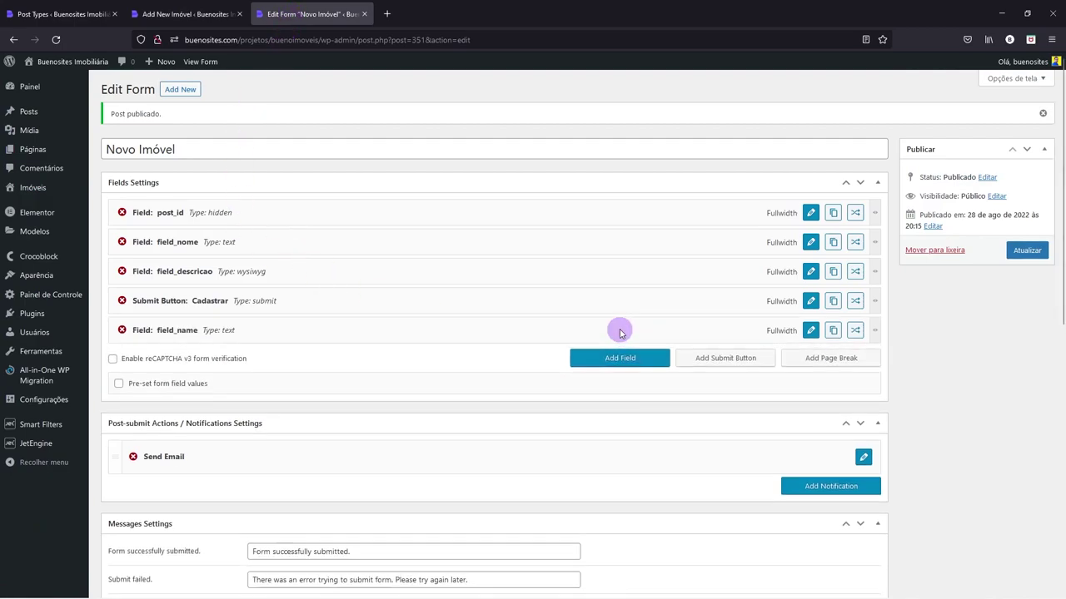
left_click_drag(225, 328, 261, 309)
left_click_drag(876, 300, 472, 300)
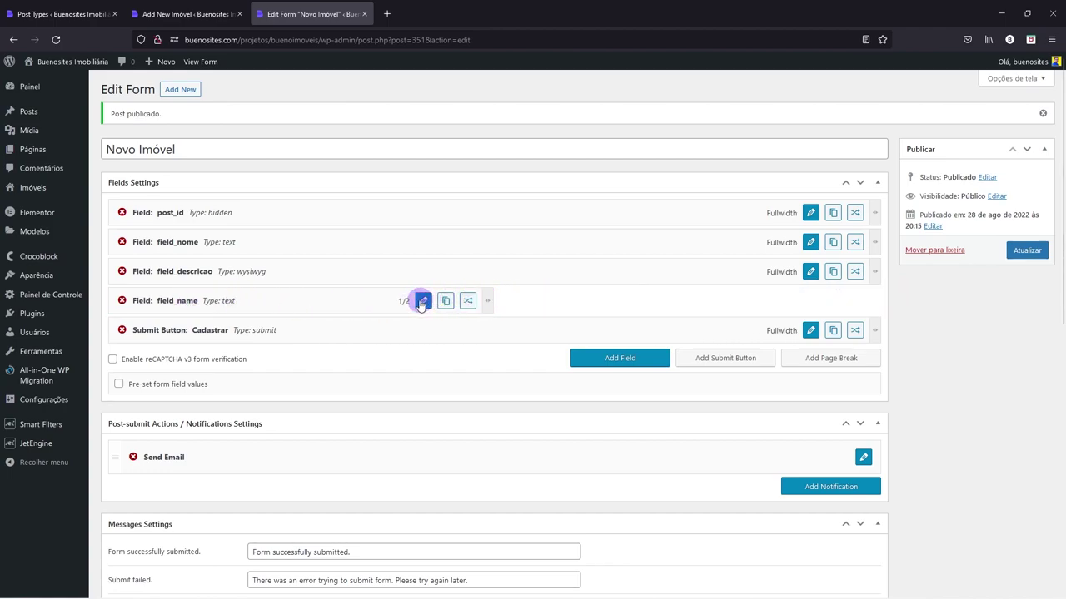
left_click(422, 301)
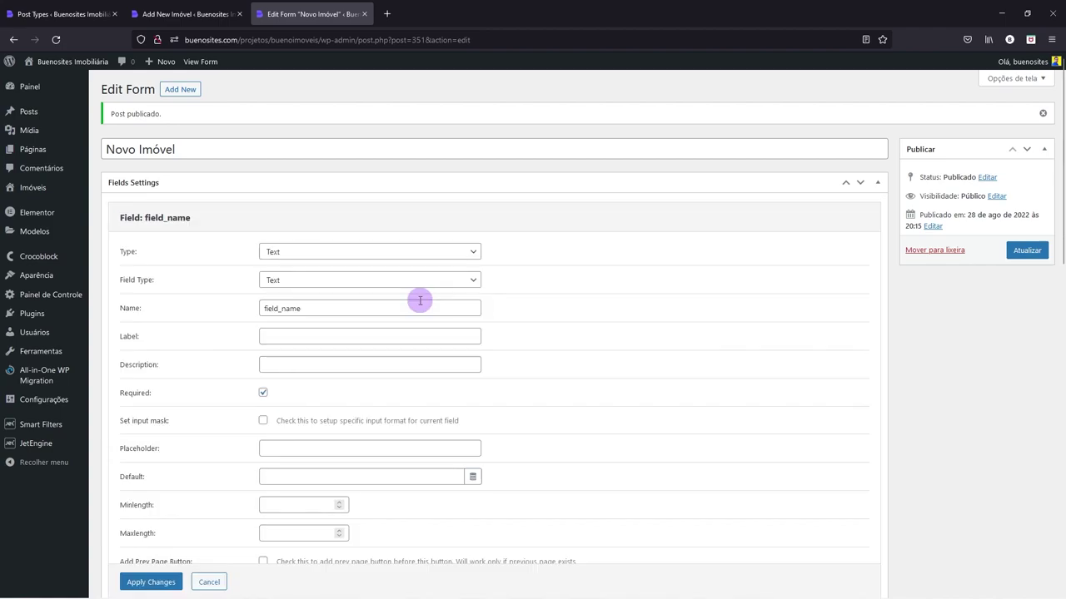
- Change the new field's type to Select
left_click(274, 280)
left_click(273, 281)
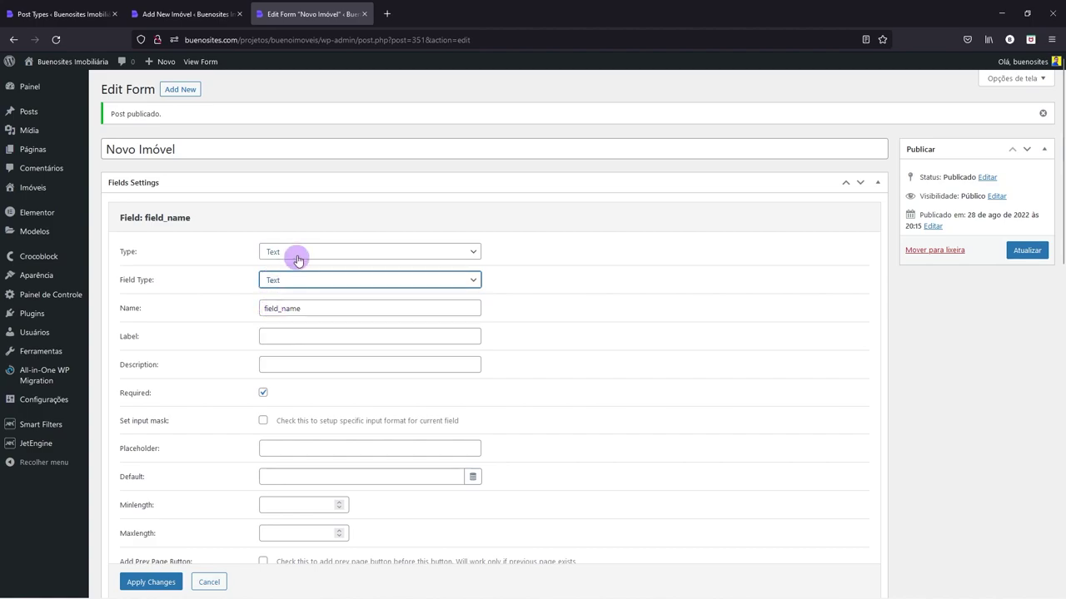
left_click(296, 251)
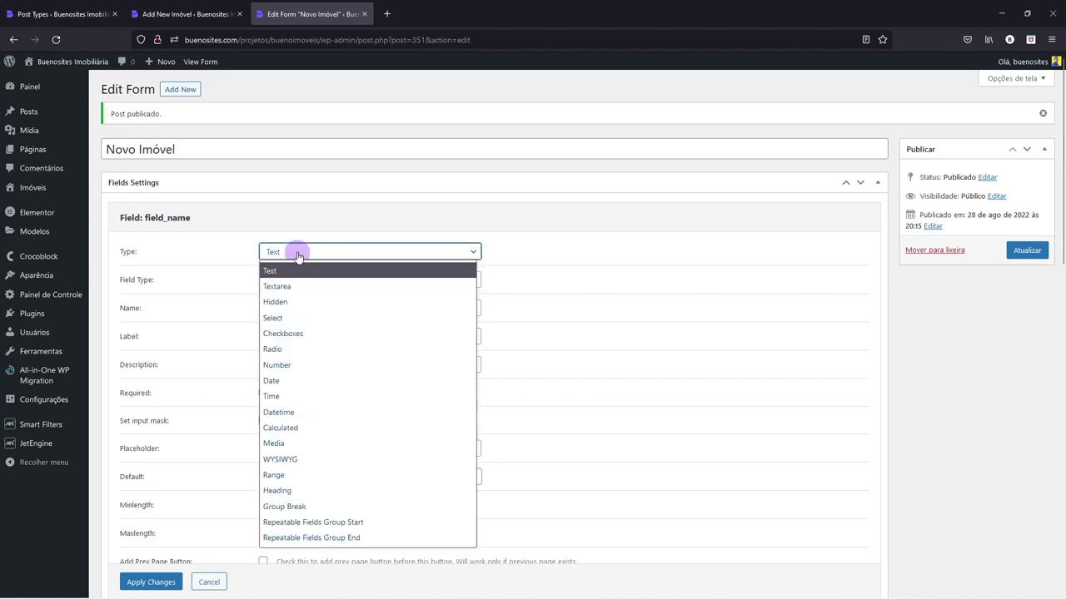
left_click(279, 319)
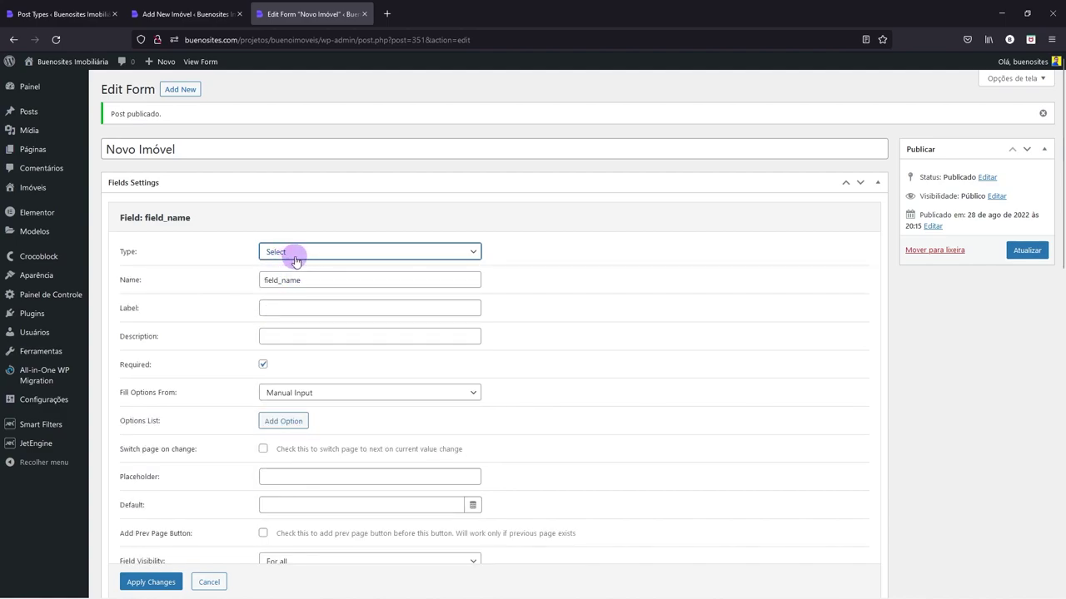
- Name the field field_tipo_de_imovel
left_click_drag(281, 280, 332, 281)
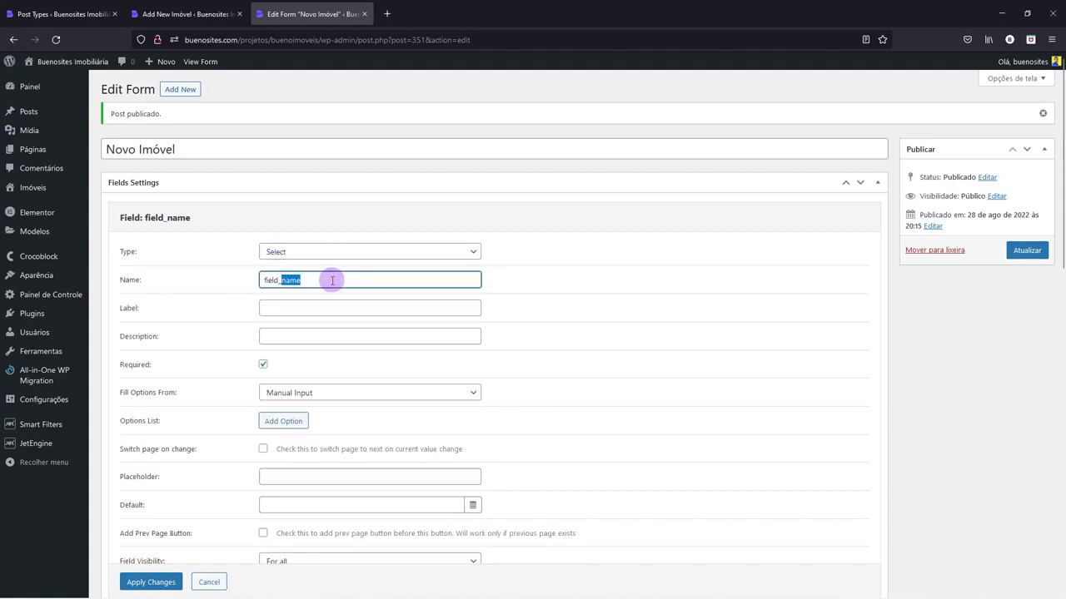
type("tipo_de_imovel")
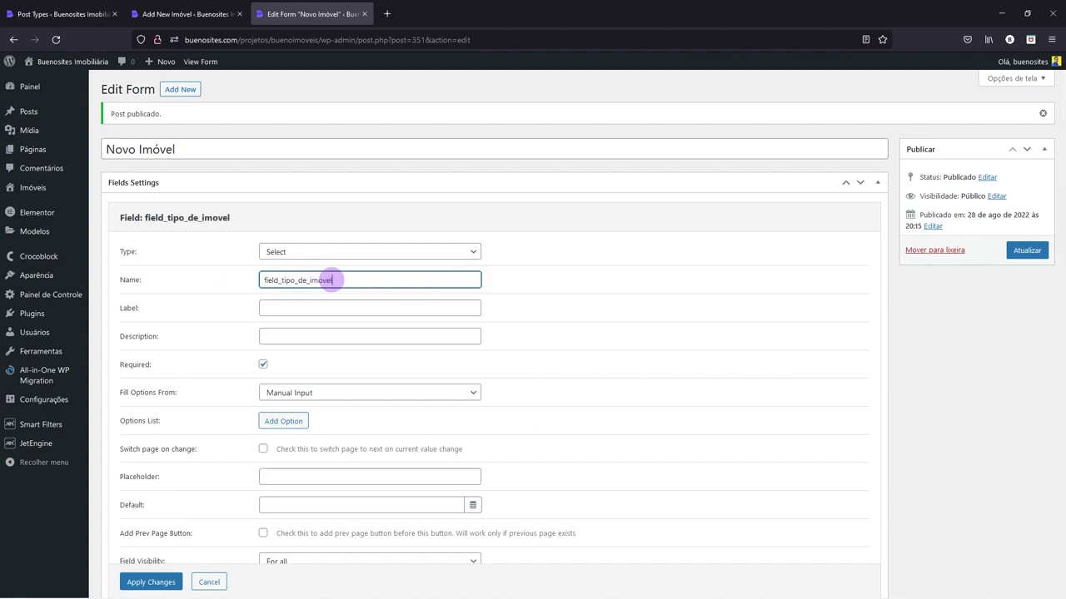
left_click(191, 14)
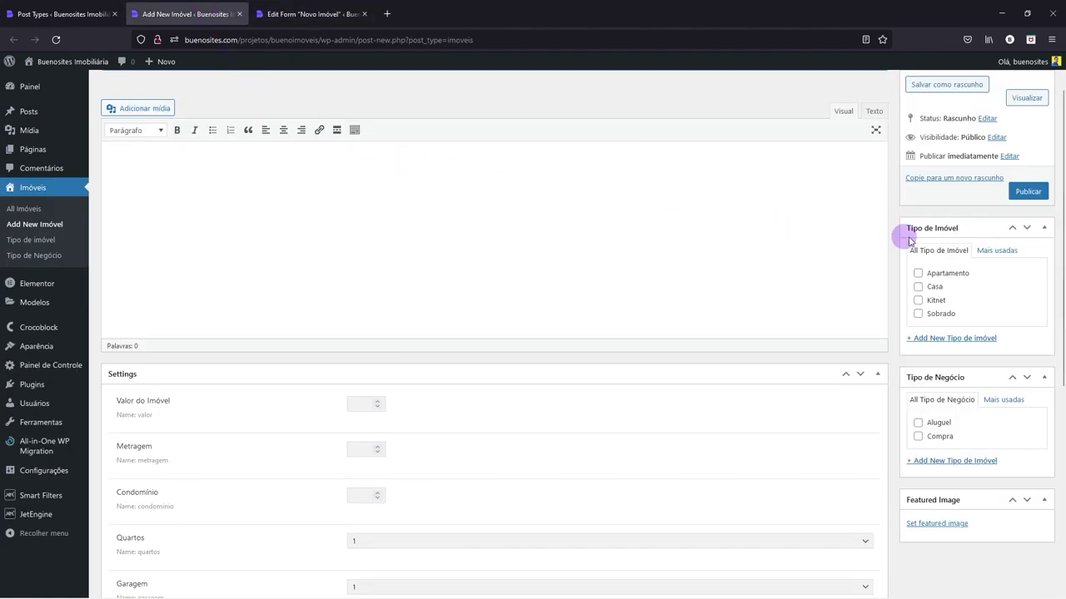
left_click(313, 14)
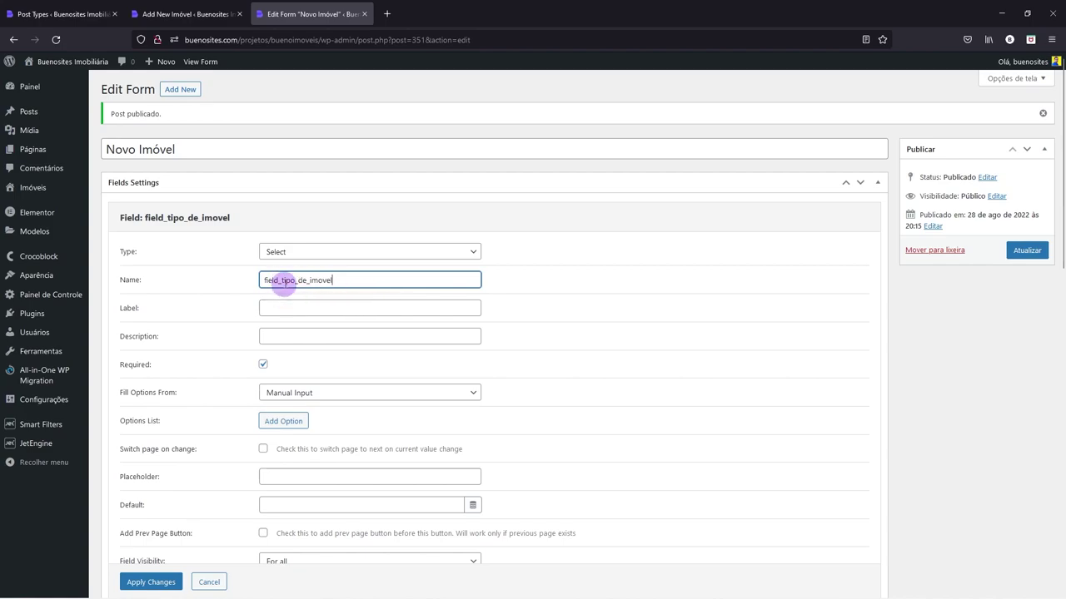
- Label the field 'Tipo de imóvel' and make it optional
left_click_drag(280, 281, 358, 283)
key("ctrl+c")
left_click(269, 305)
key("ctrl+v")
left_click_drag(269, 308, 253, 309)
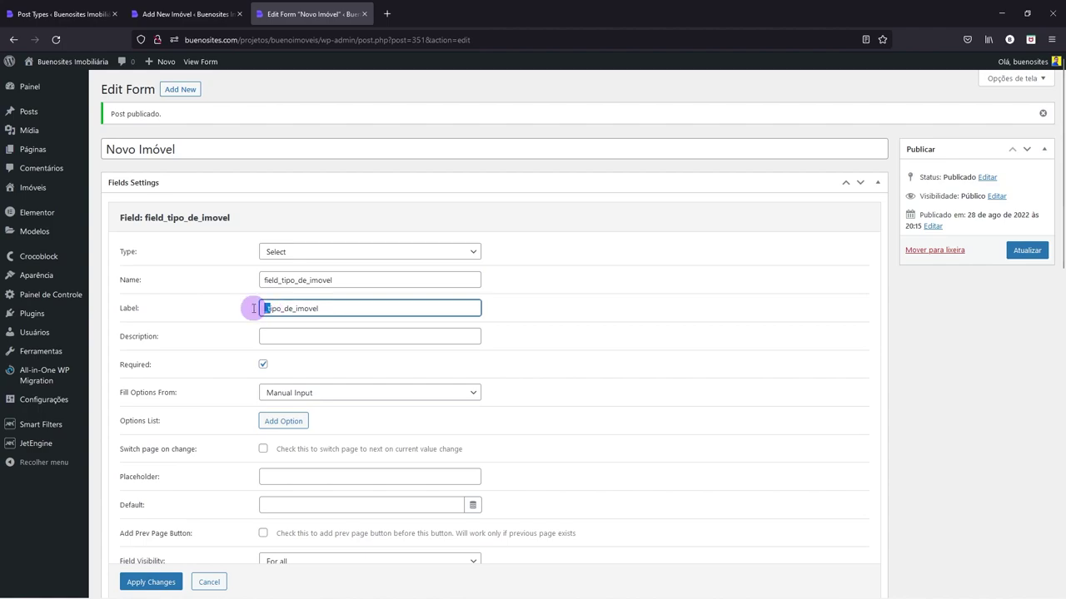
type("T")
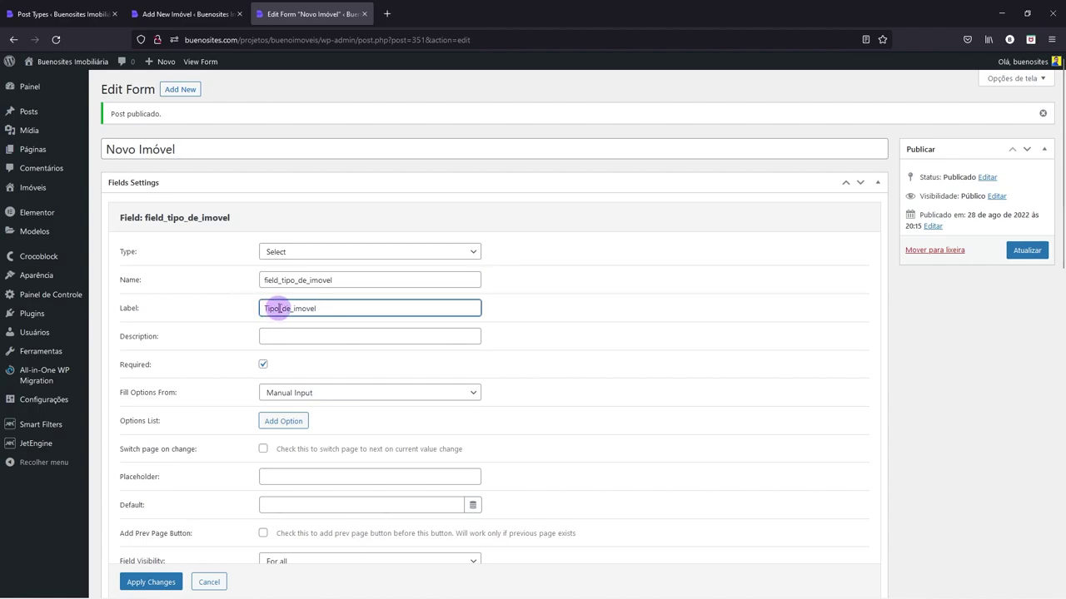
left_click(304, 308)
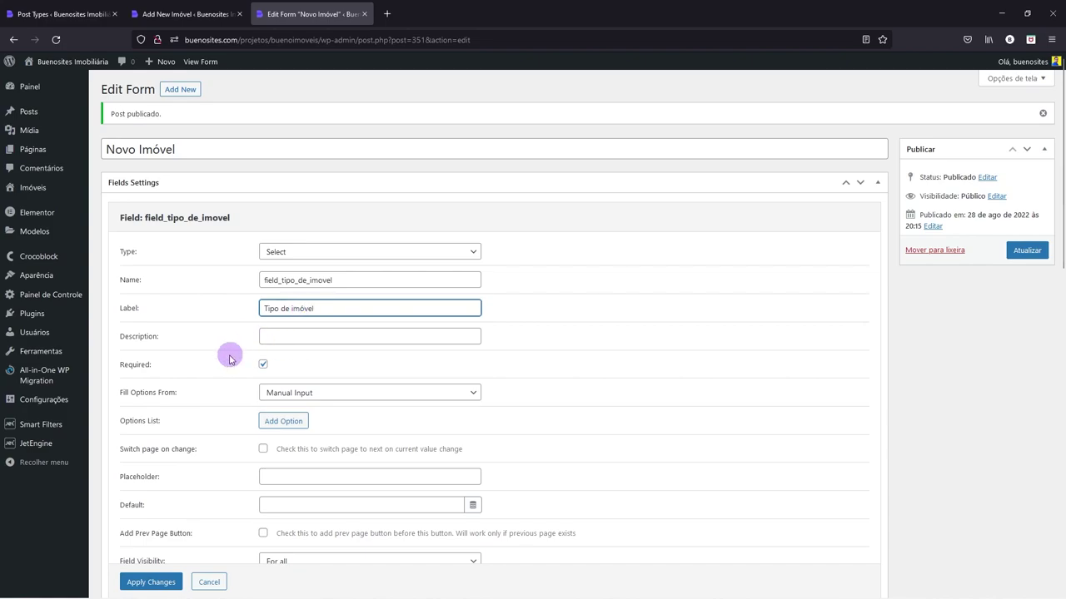
left_click(263, 365)
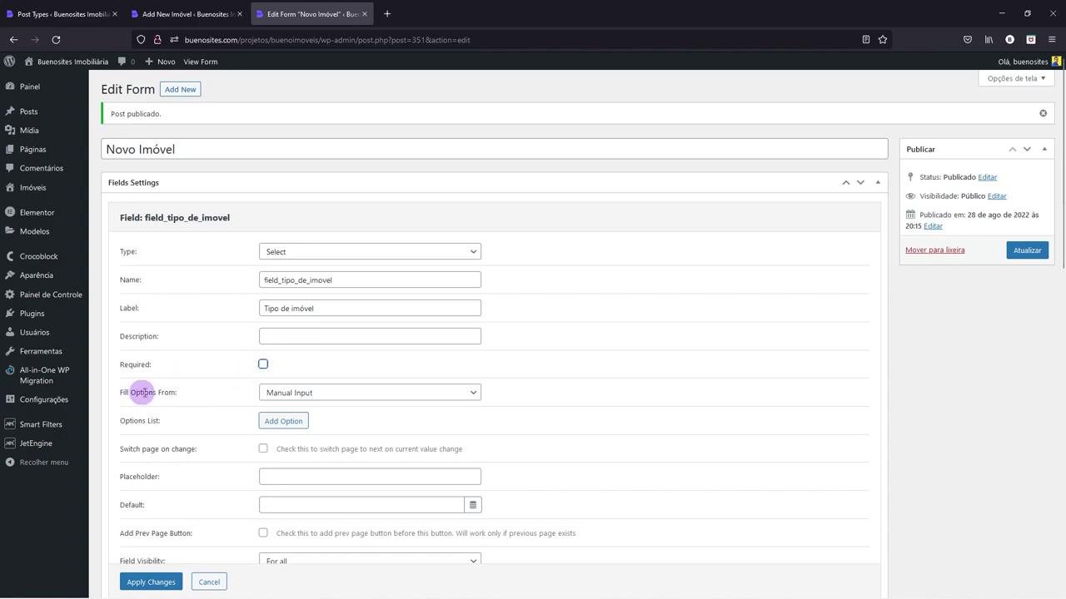
left_click_drag(119, 393, 279, 397)
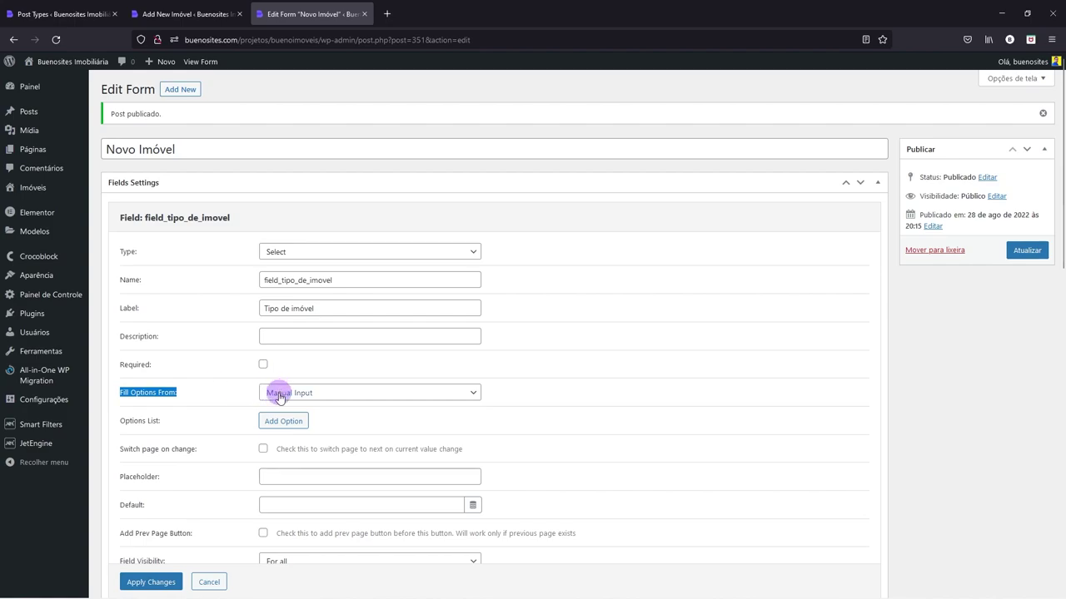
- Fill the select's options from Tipo de Imóvel taxonomy terms and apply the changes
left_click(279, 397)
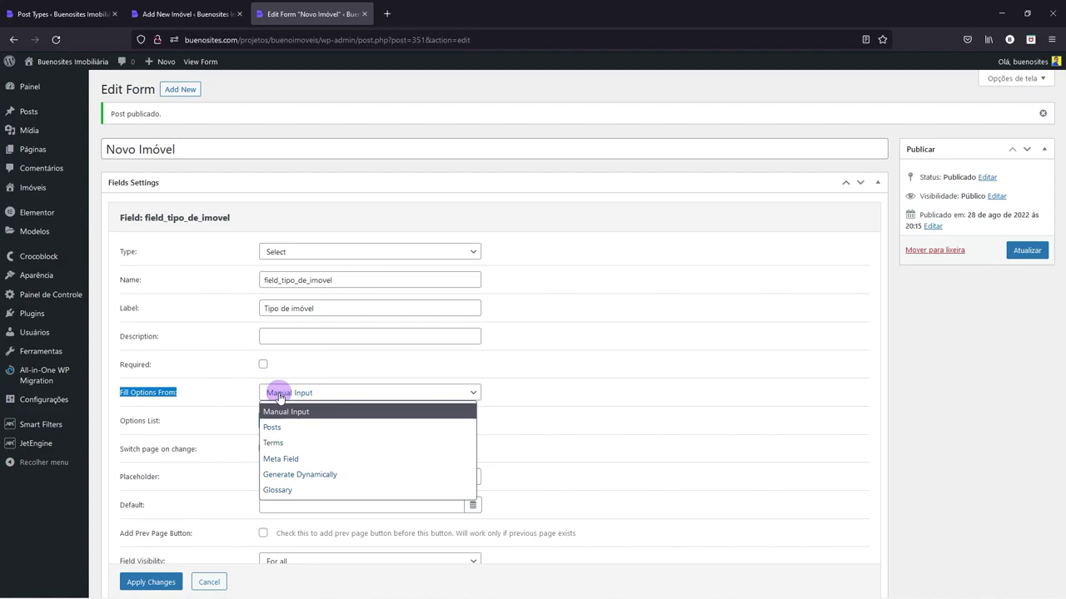
left_click(276, 446)
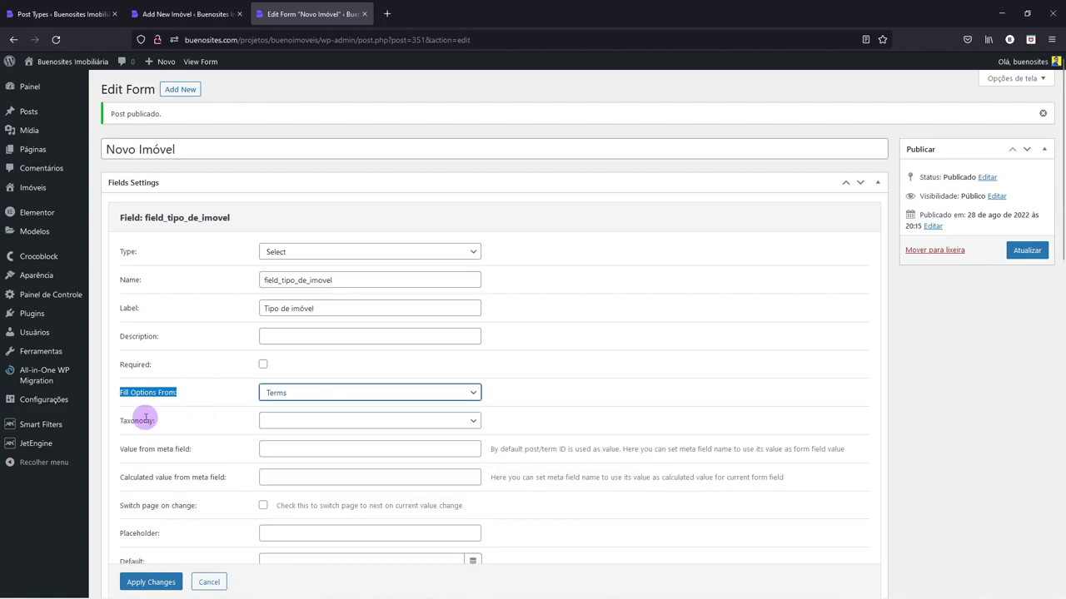
left_click(278, 422)
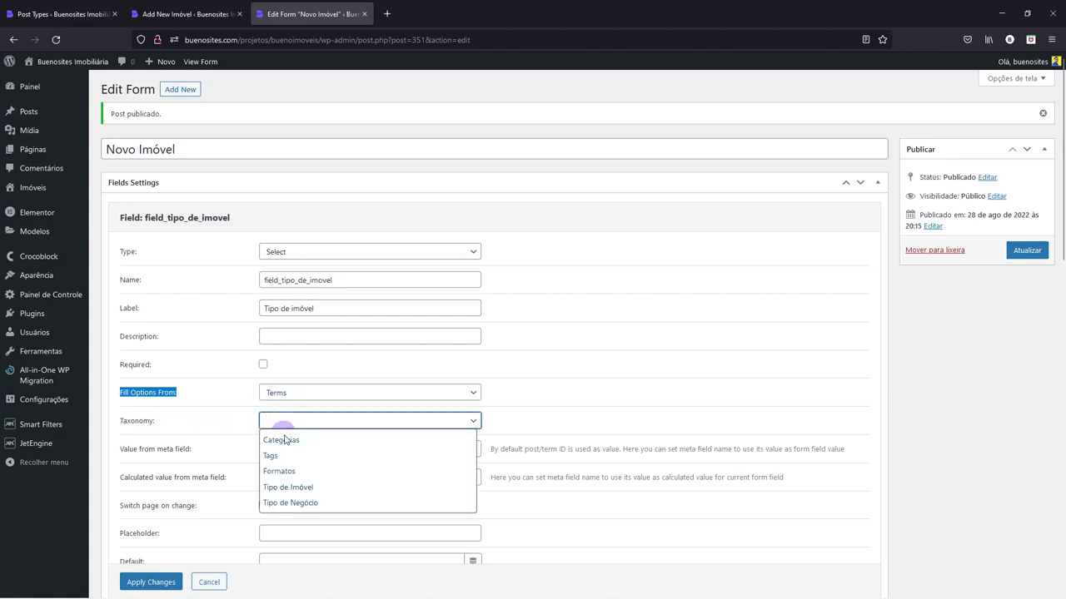
left_click(289, 488)
left_click(203, 416)
scroll(202, 417, "down", 2)
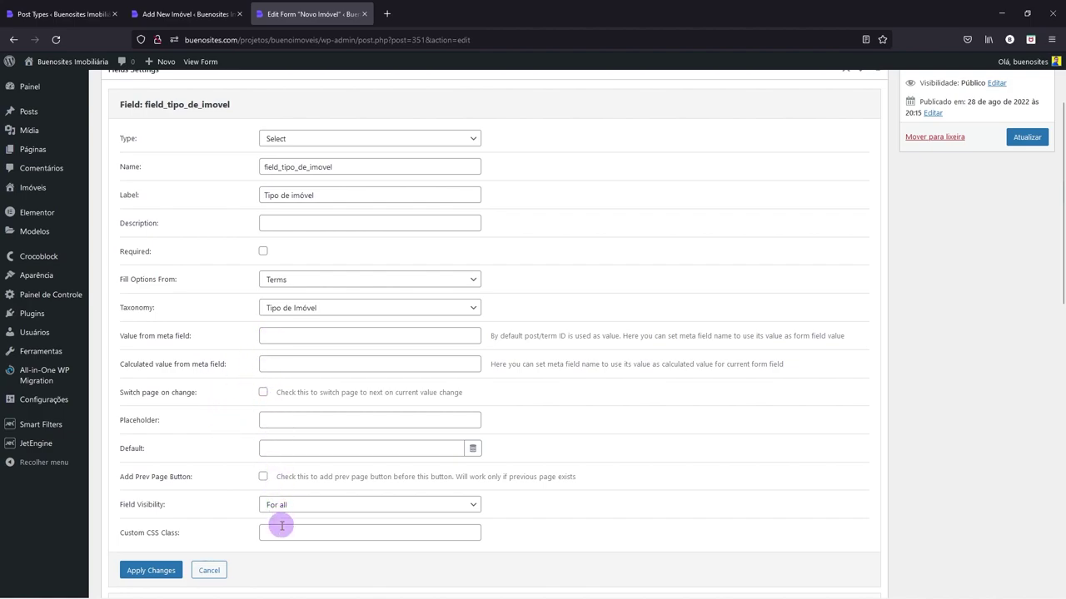
left_click(159, 571)
scroll(309, 197, "up", 2)
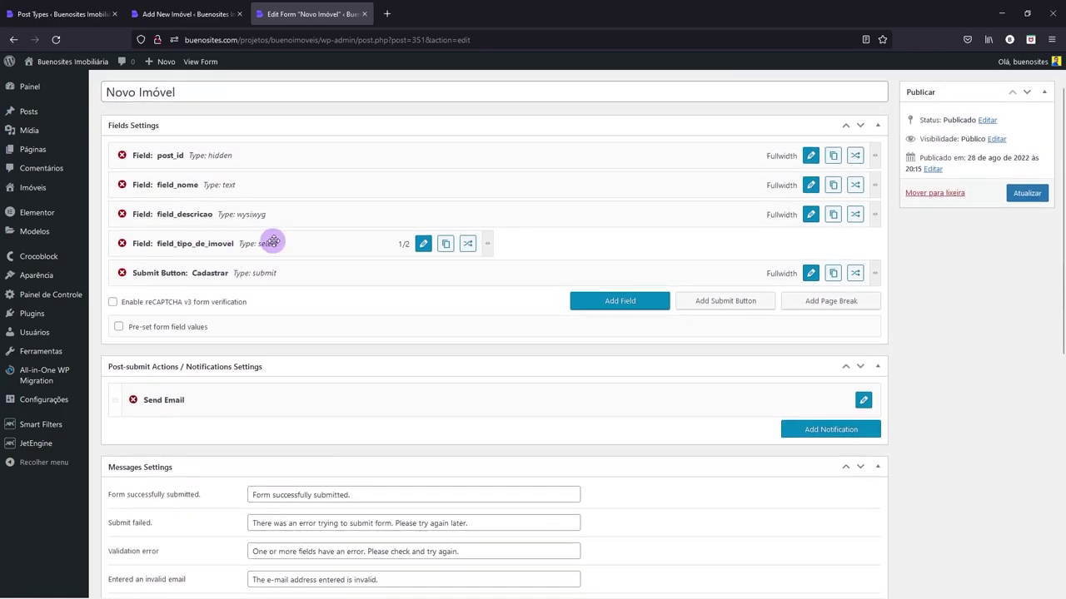
- Duplicate the Tipo de imóvel field beside it and rename the copy field_tipo_de_negocio
left_click(444, 247)
mouse_move(366, 298)
left_mouse_down()
mouse_move(614, 249)
mouse_move(769, 244)
left_mouse_up()
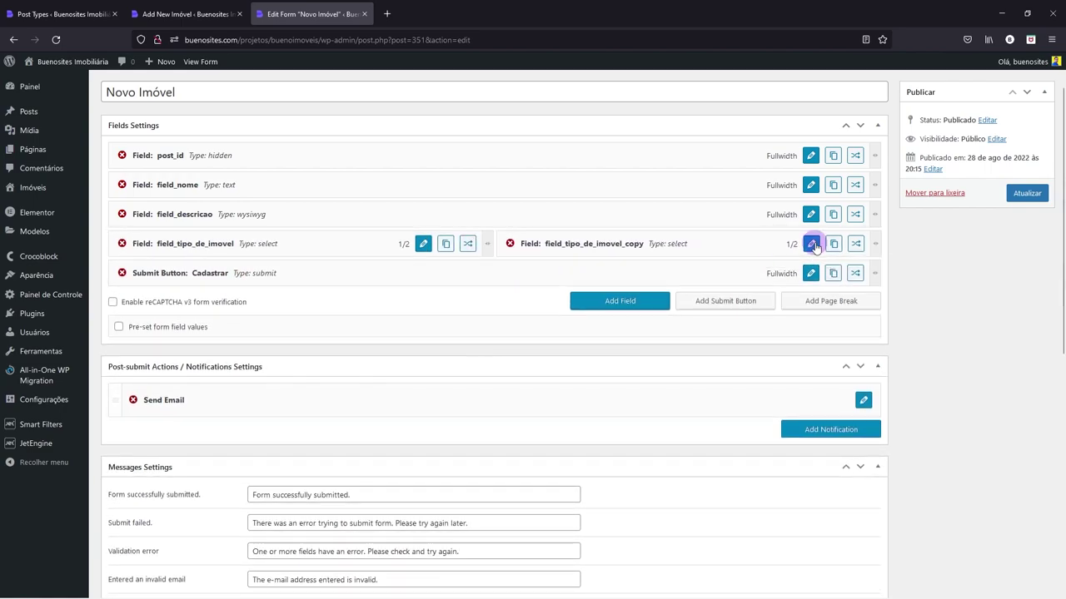
left_click(813, 245)
left_click_drag(310, 223, 384, 221)
type("negocio")
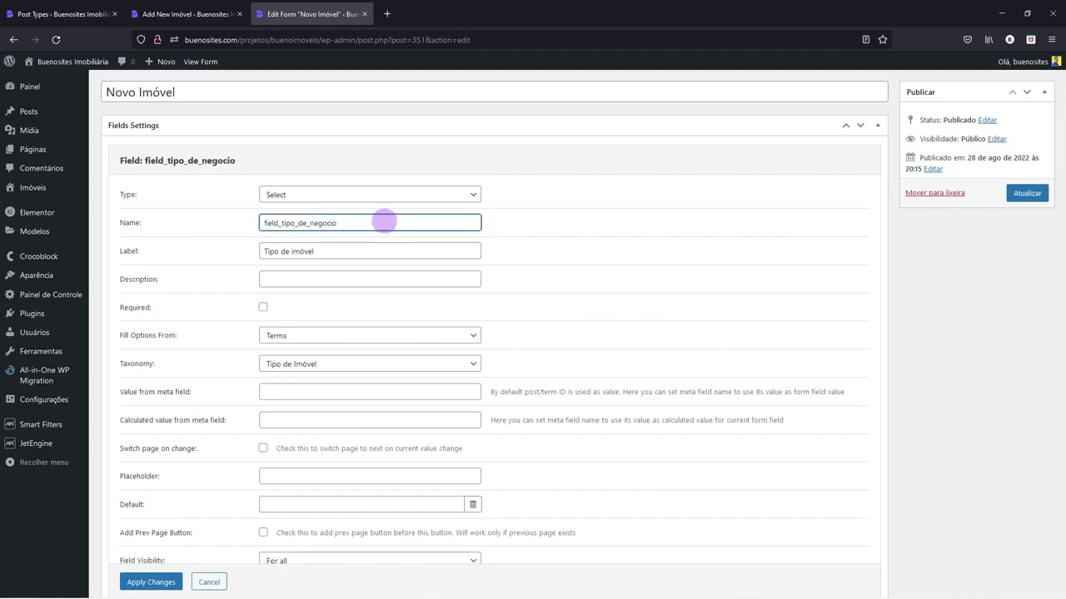
- Label it 'Tipo de negócio', source options from Tipo de Negócio terms, and apply
left_click_drag(292, 250, 346, 249)
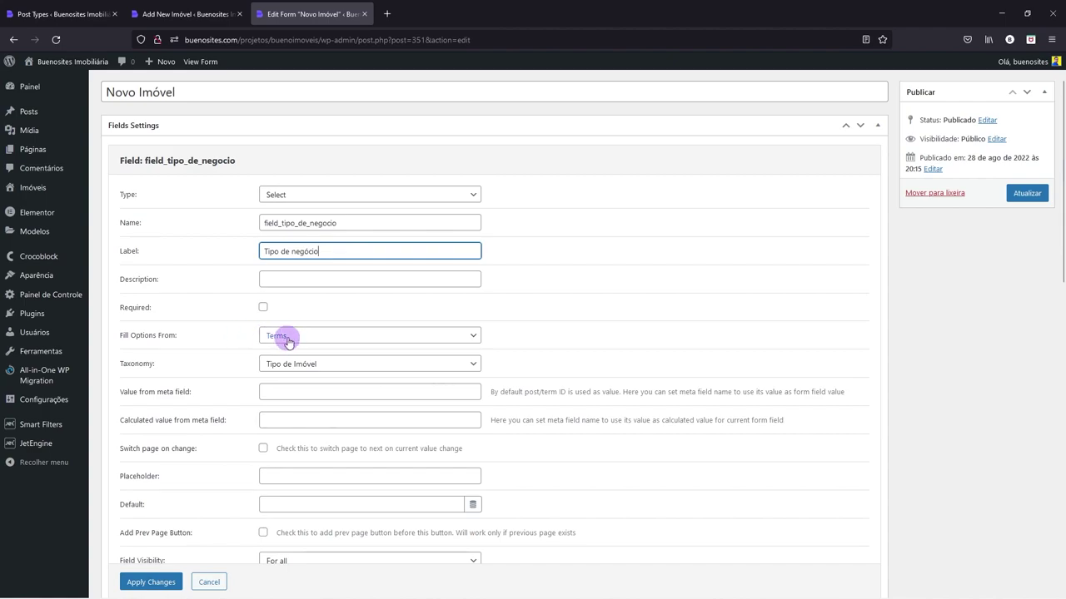
left_click(187, 14)
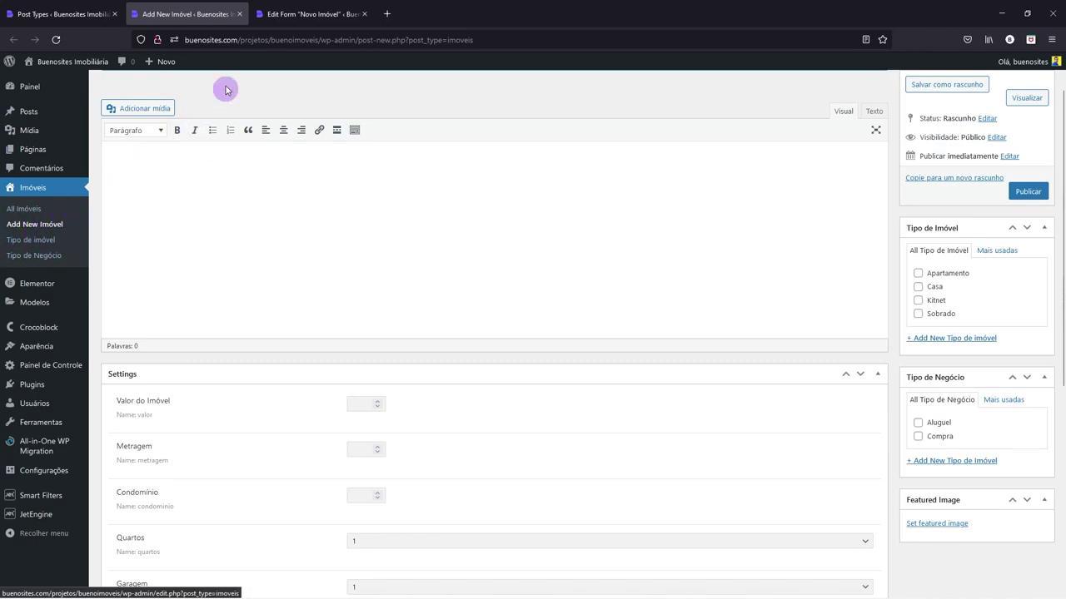
left_click(293, 13)
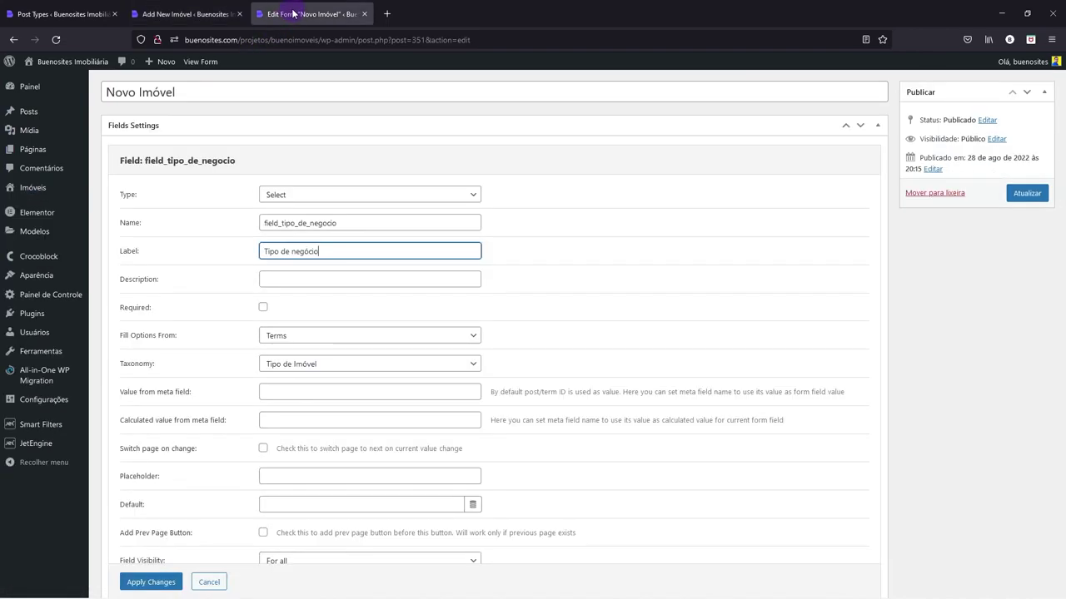
left_click(273, 367)
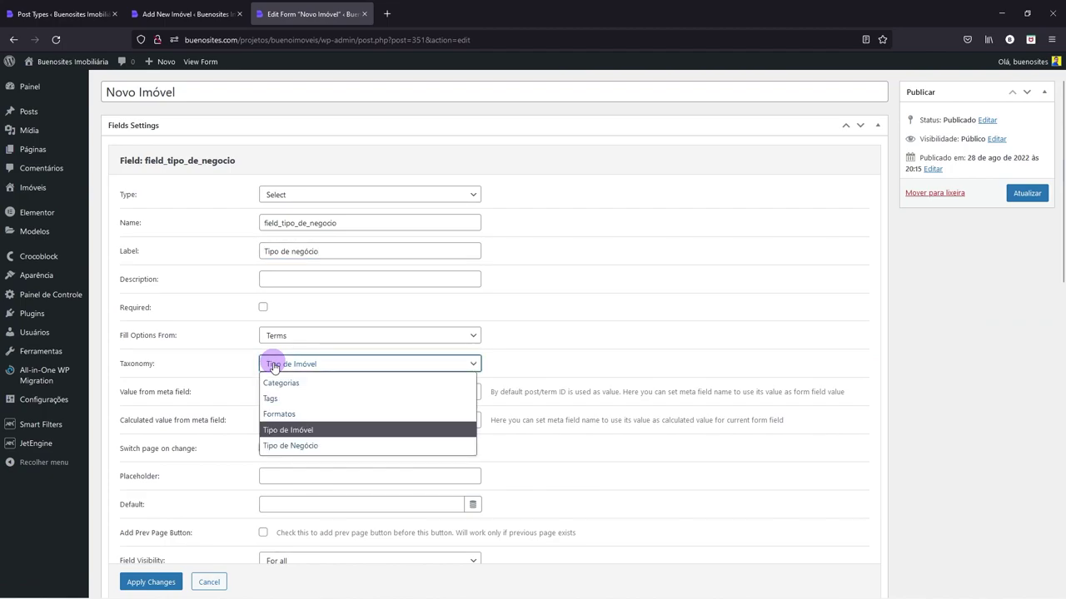
left_click(287, 447)
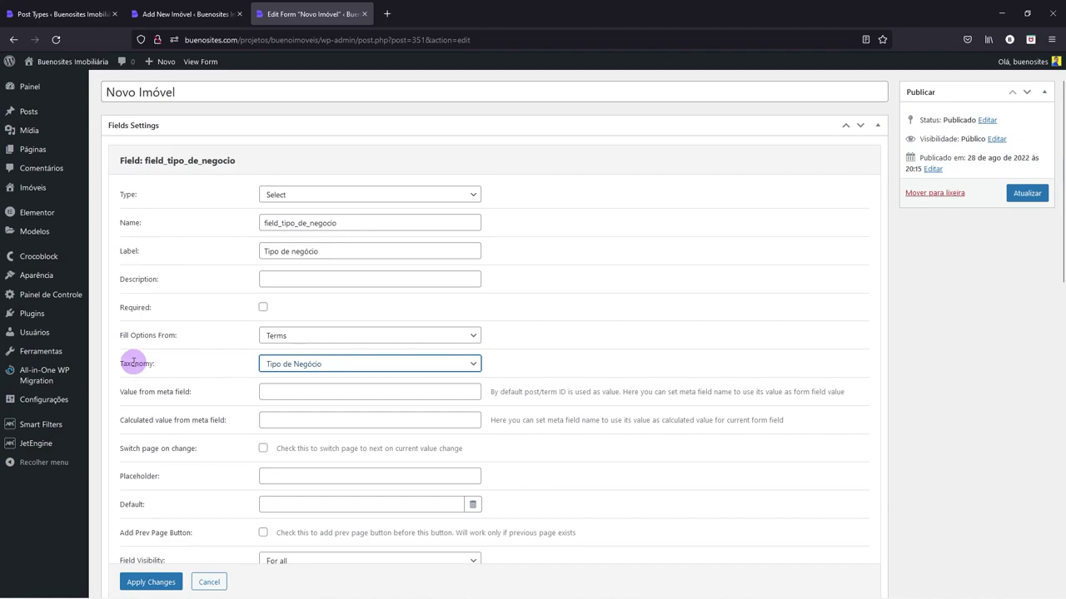
scroll(296, 367, "down", 2)
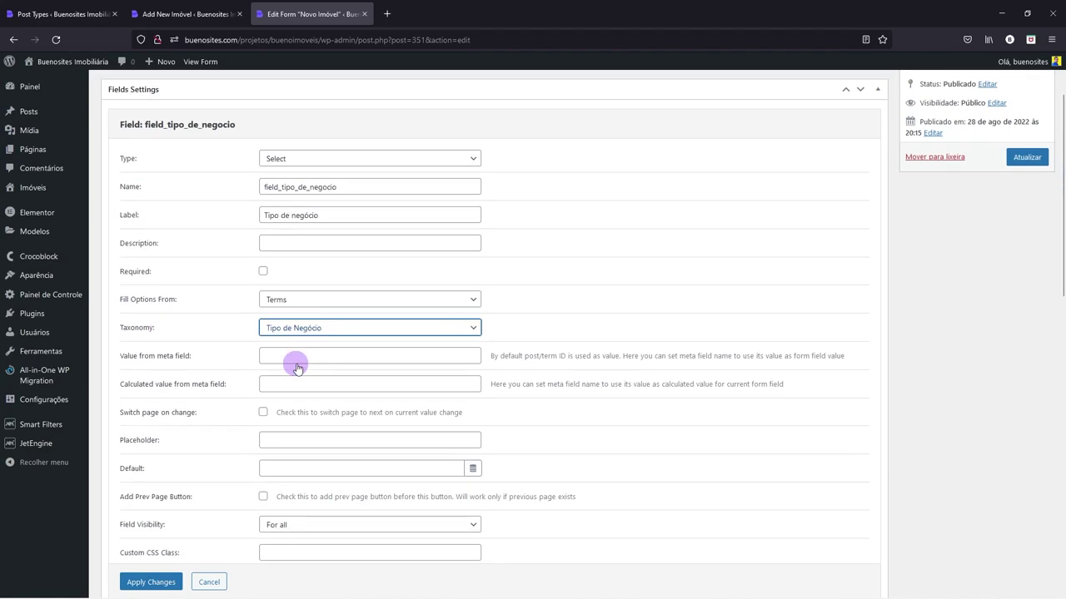
left_click(149, 572)
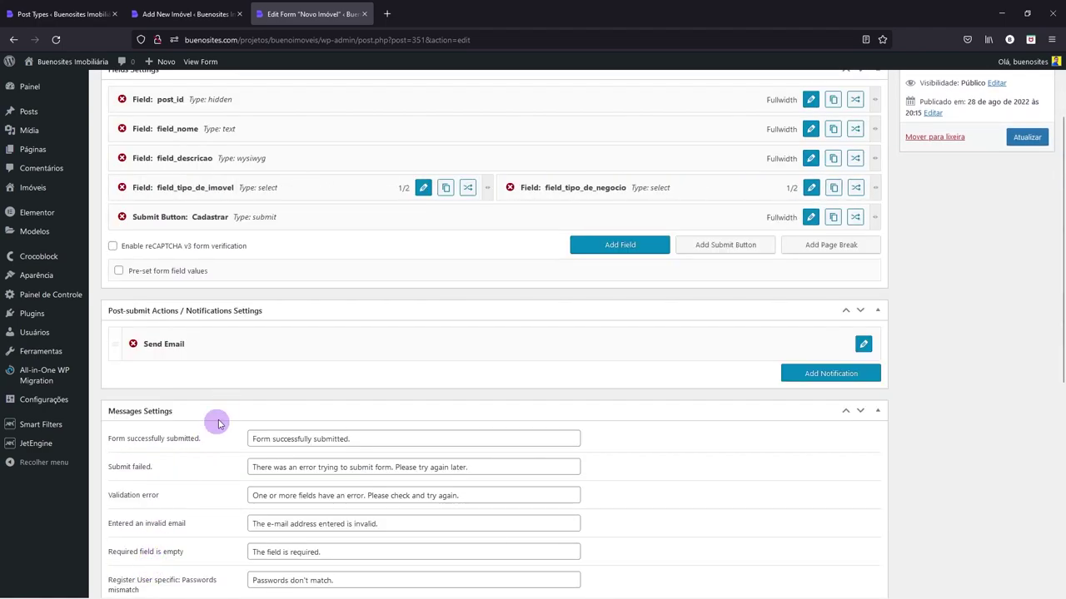
- Back in the Novo Imóvel form, add a field_name text field directly above Cadastrar
scroll(311, 357, "up", 3)
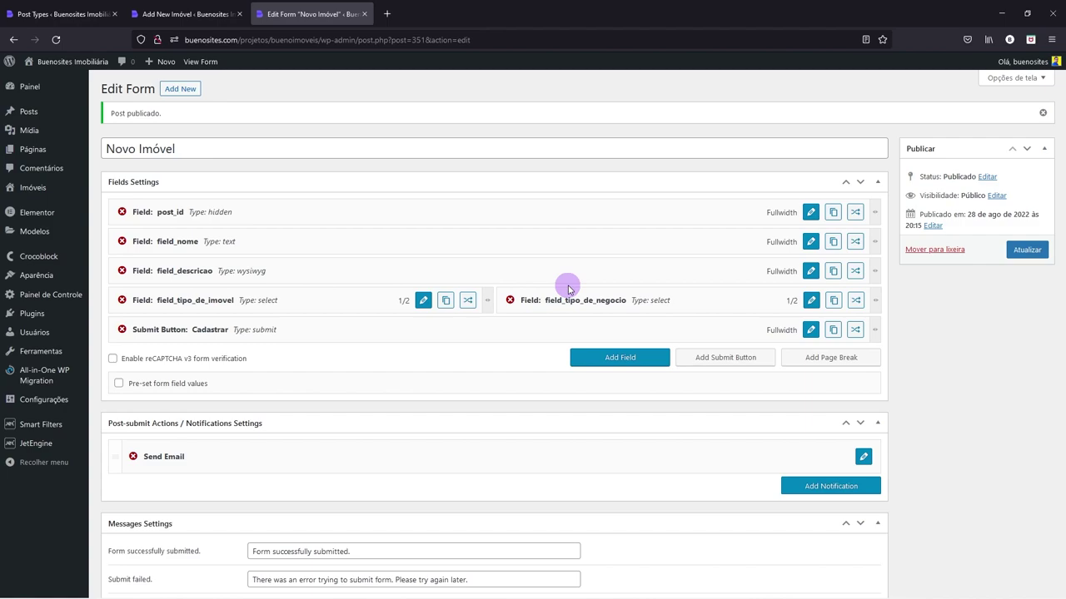
left_click(209, 18)
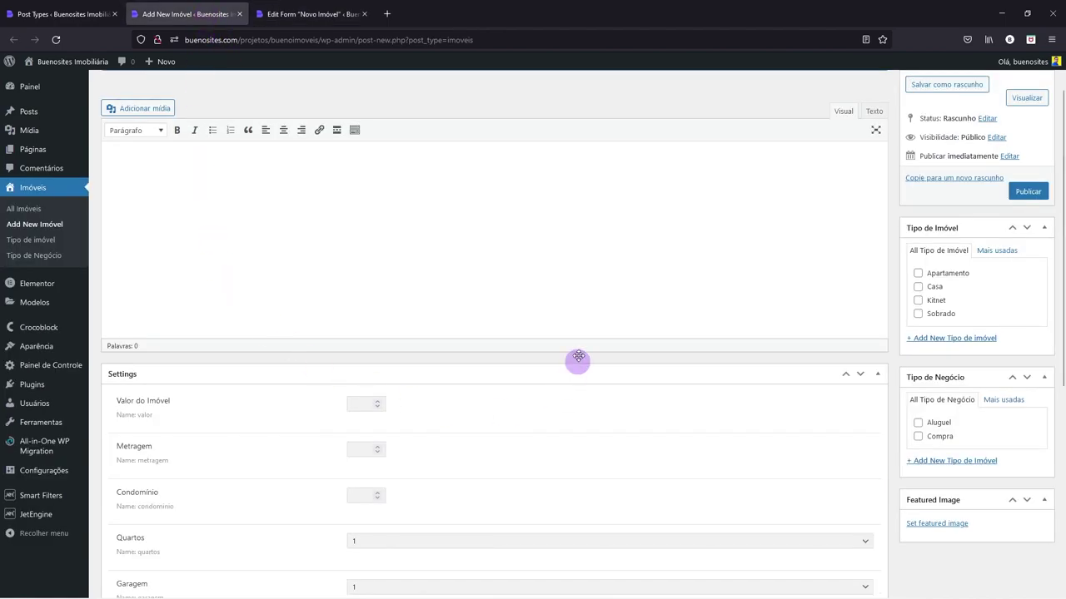
scroll(583, 445, "down", 1)
scroll(583, 445, "down", 2)
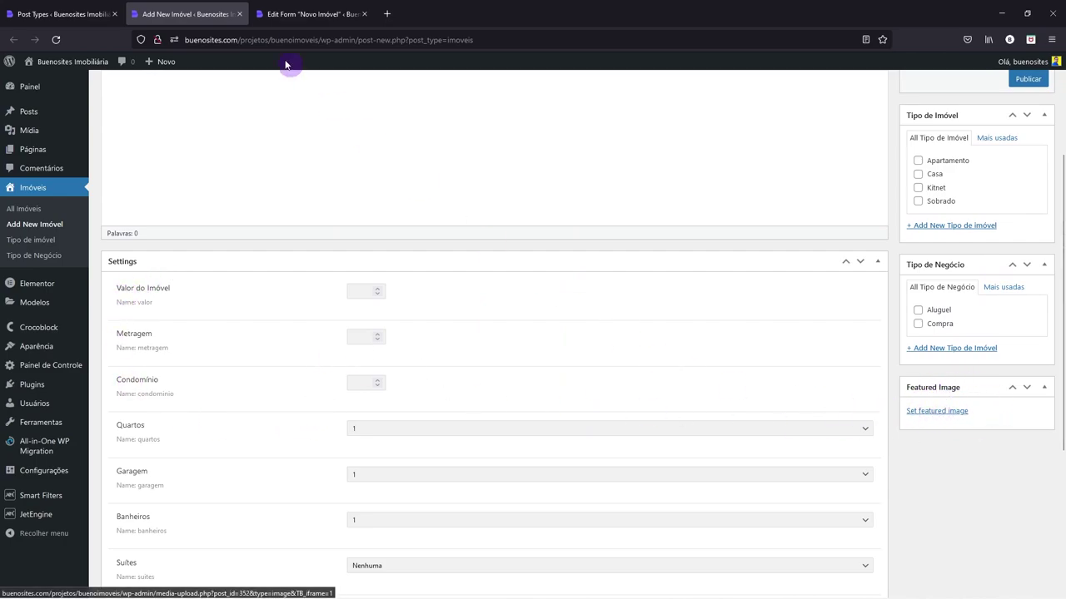
left_click(282, 15)
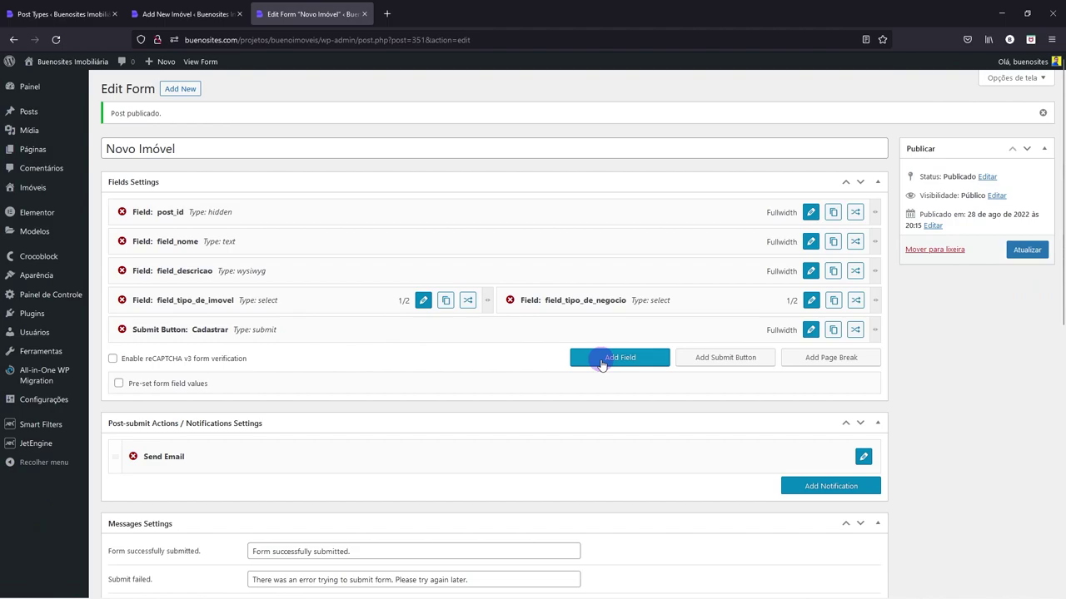
left_click(596, 357)
left_click_drag(580, 356, 578, 328)
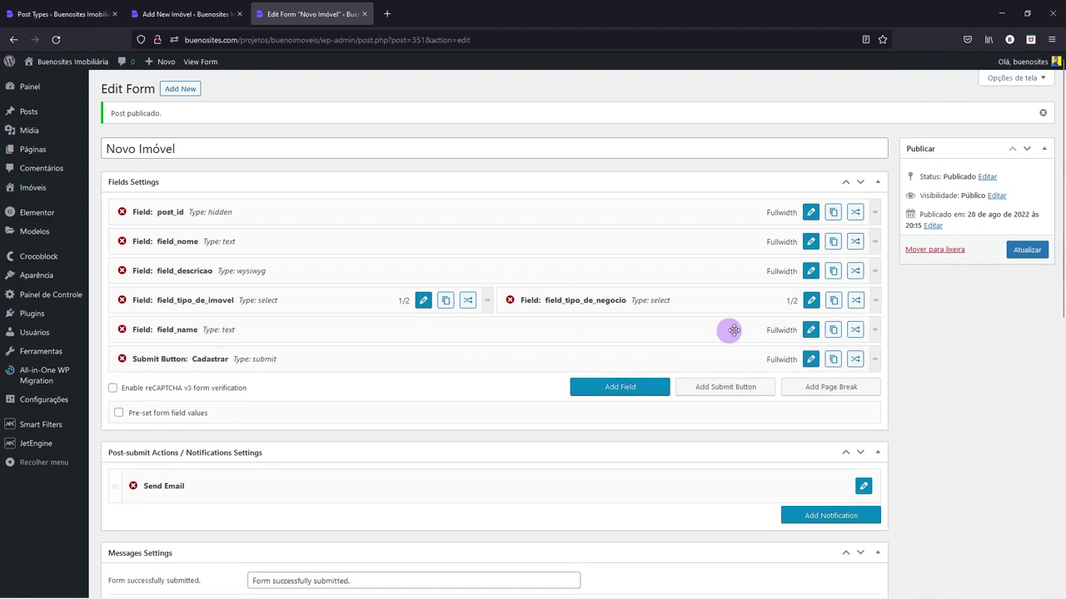
- Change the new field's type to Media
left_click(811, 330)
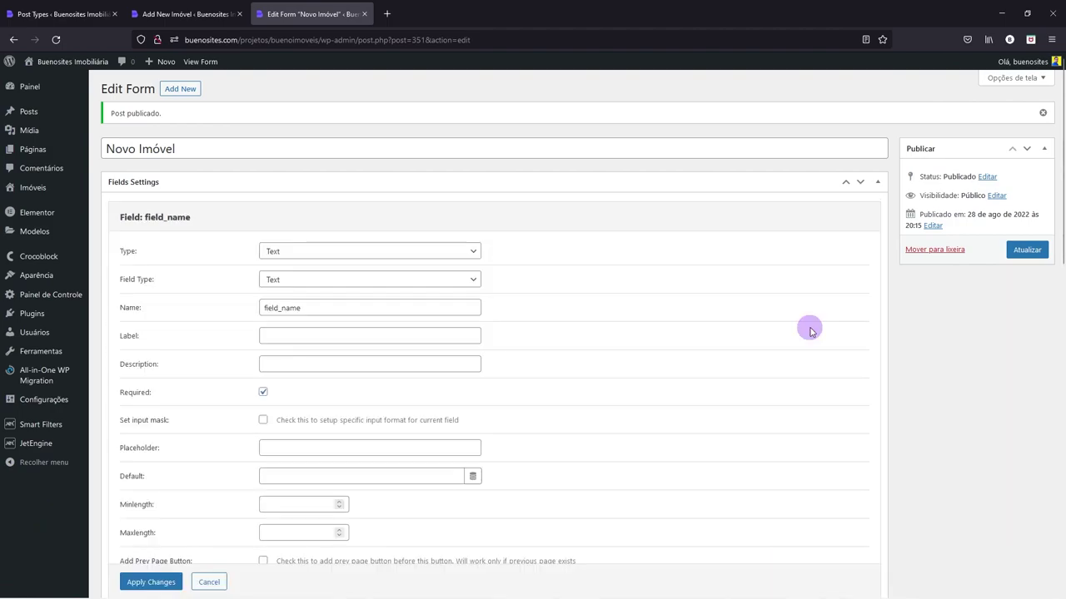
left_click(273, 252)
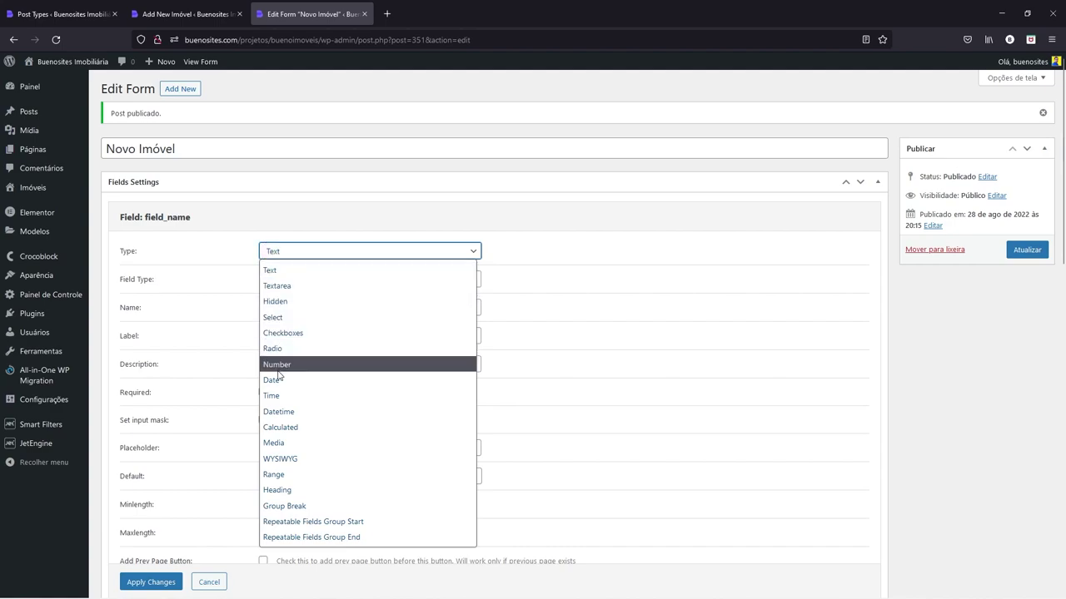
left_click(274, 443)
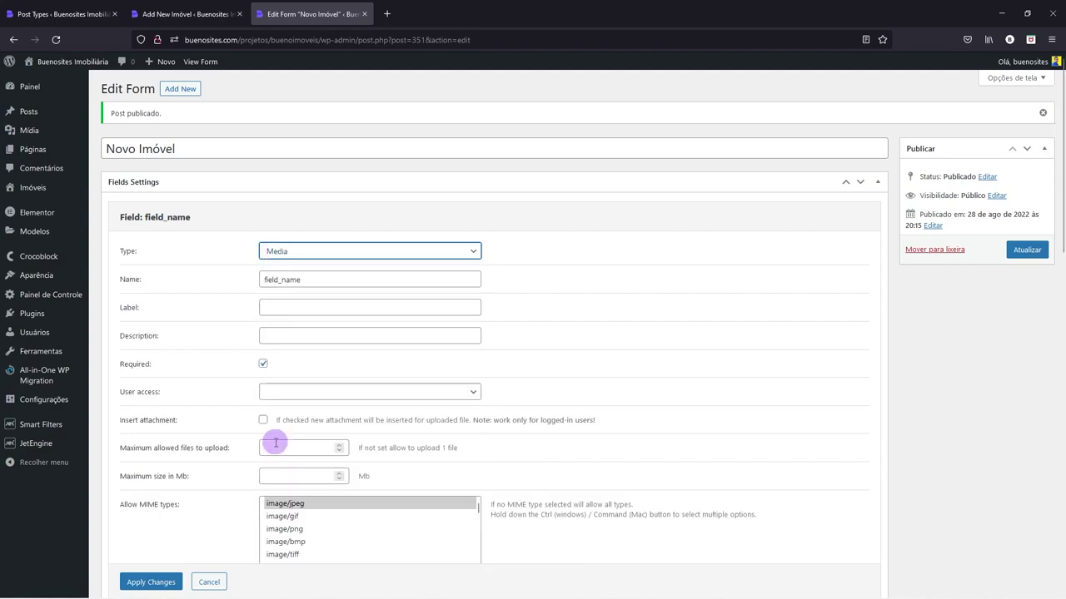
- Rename it field_imagem_destaque, label it 'Imagem destaque', and make it optional
left_click_drag(280, 278, 344, 284)
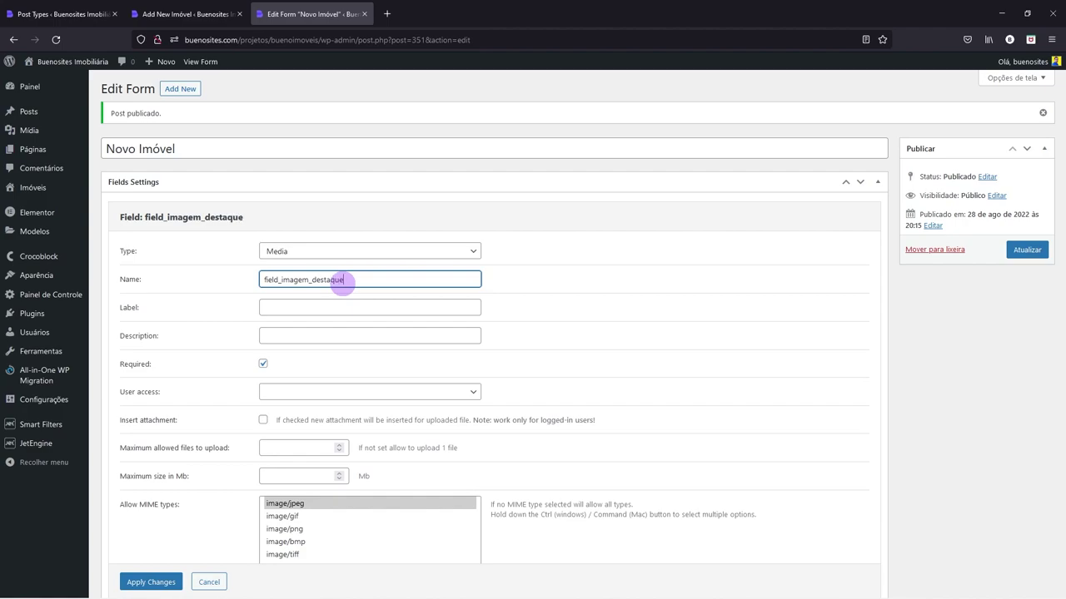
left_click(283, 306)
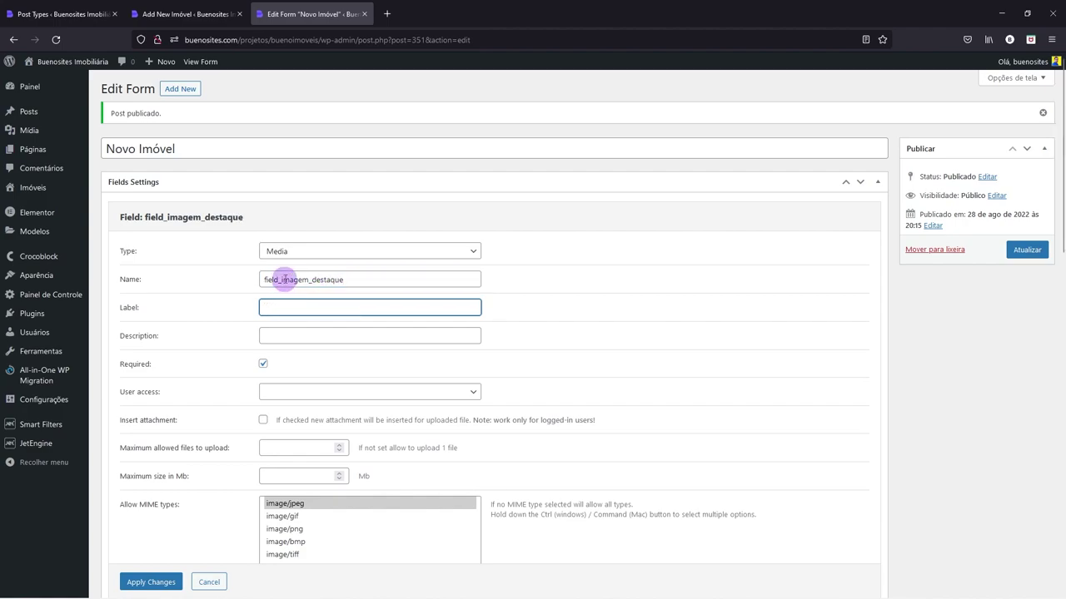
left_click_drag(281, 279, 375, 279)
key("ctrl+c")
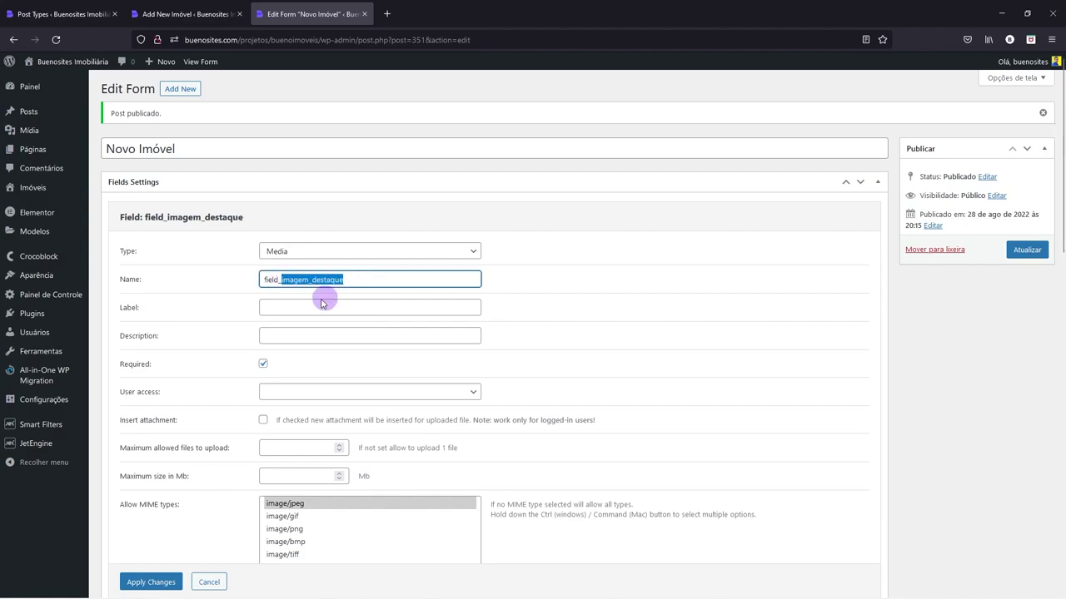
left_click(296, 309)
key("ctrl+v")
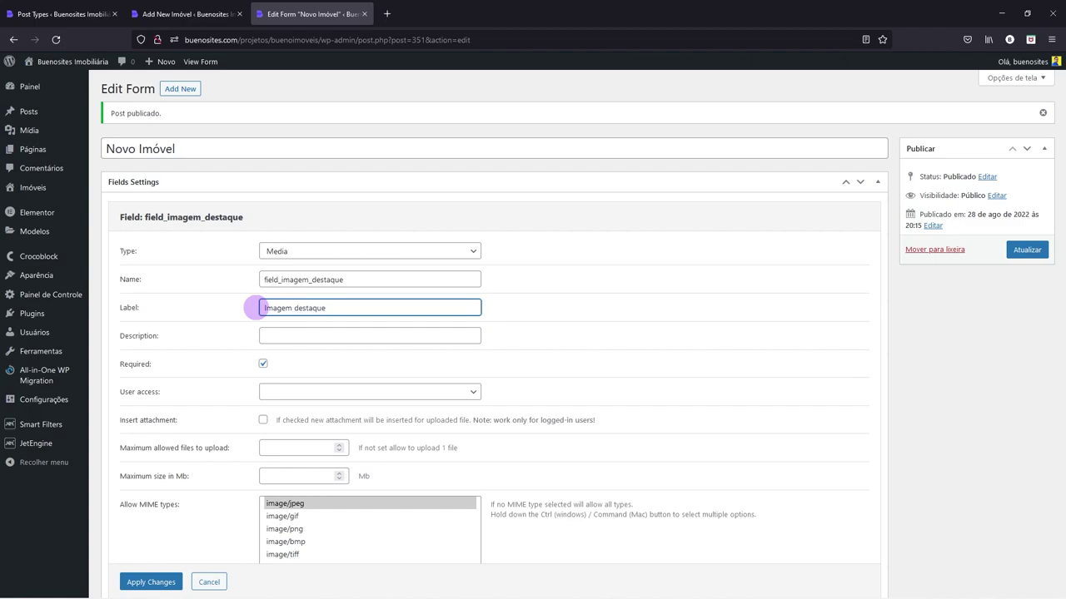
left_click(262, 365)
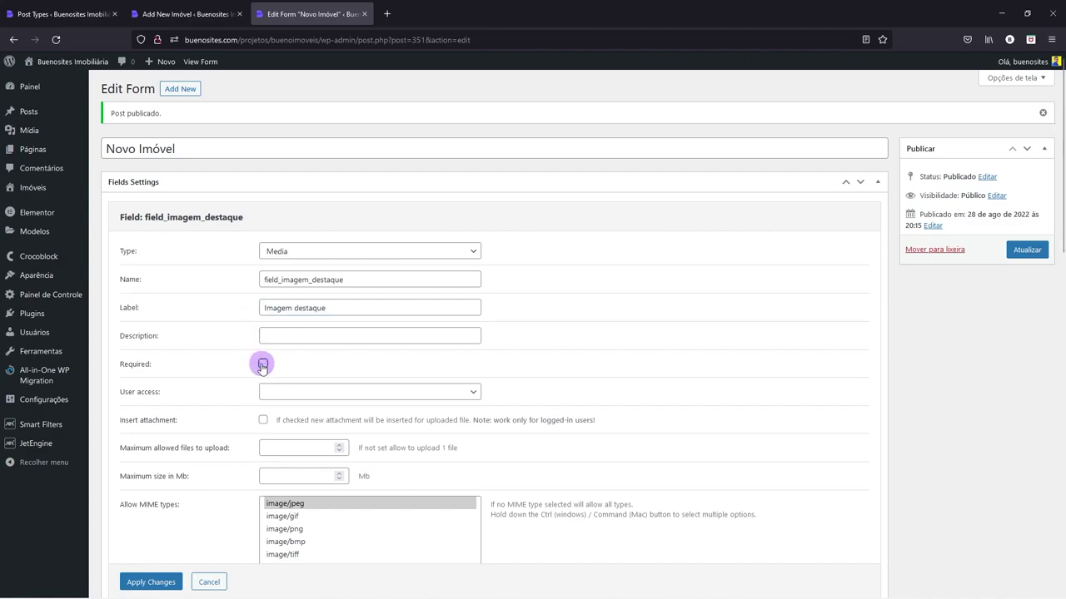
- Open the field's User access options to see who may upload
scroll(262, 366, "down", 1)
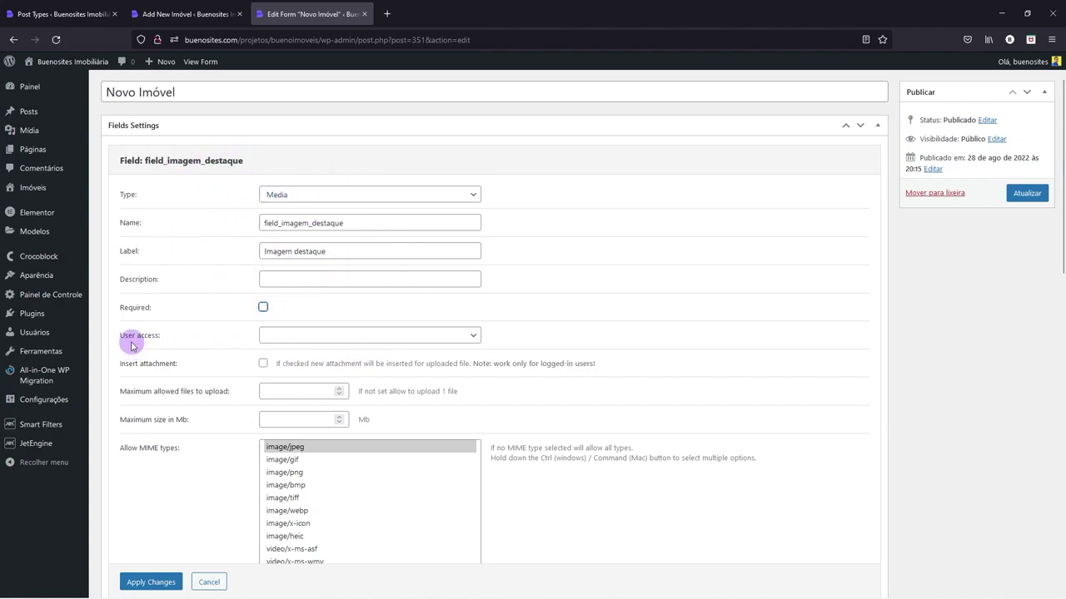
left_click_drag(130, 336, 155, 337)
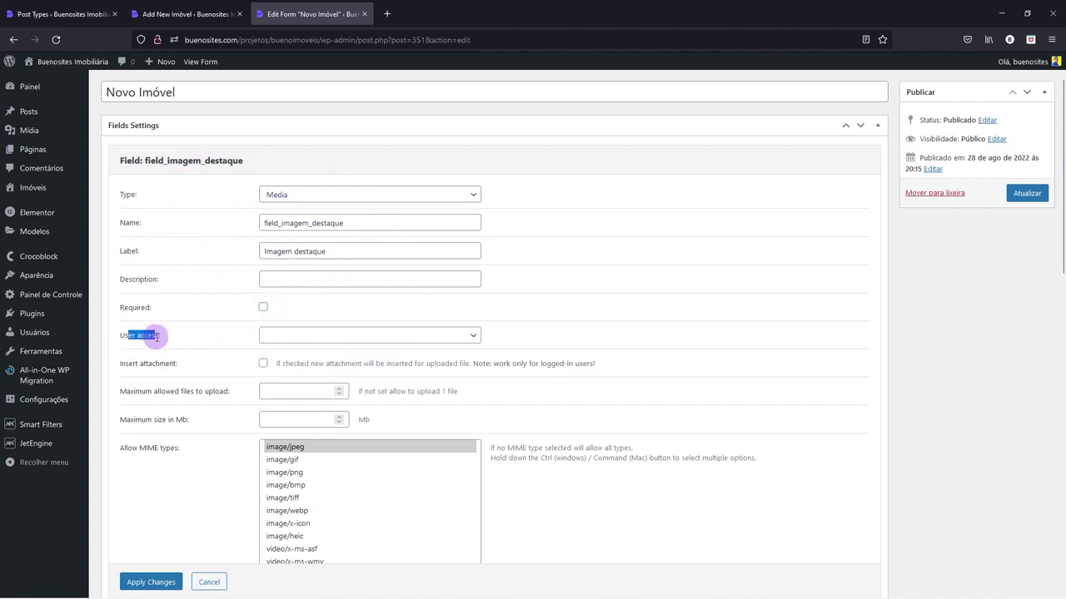
left_click(265, 338)
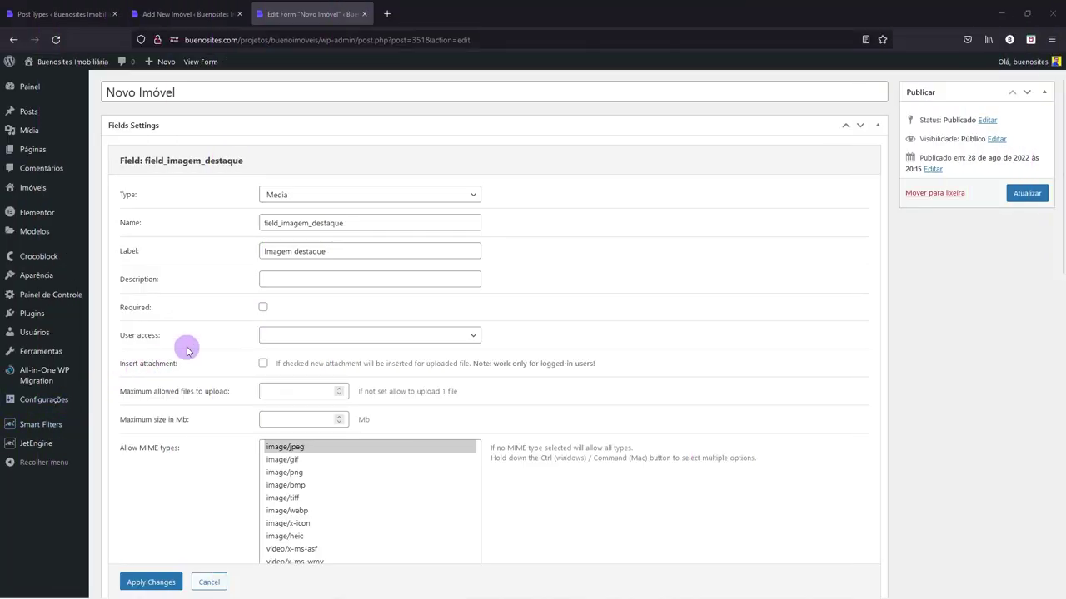
left_click(271, 338)
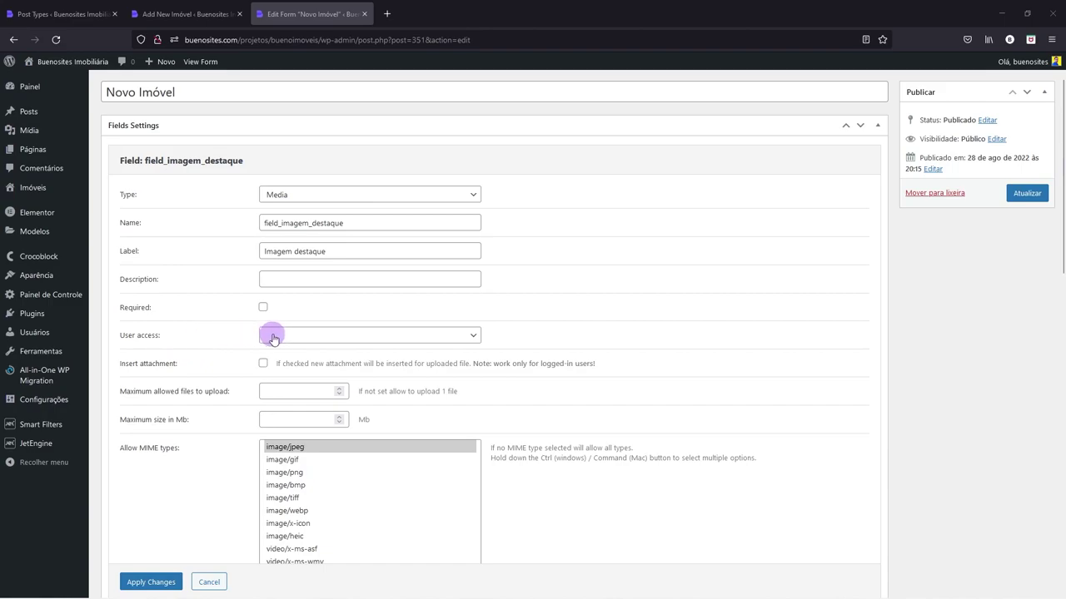
left_click(273, 337)
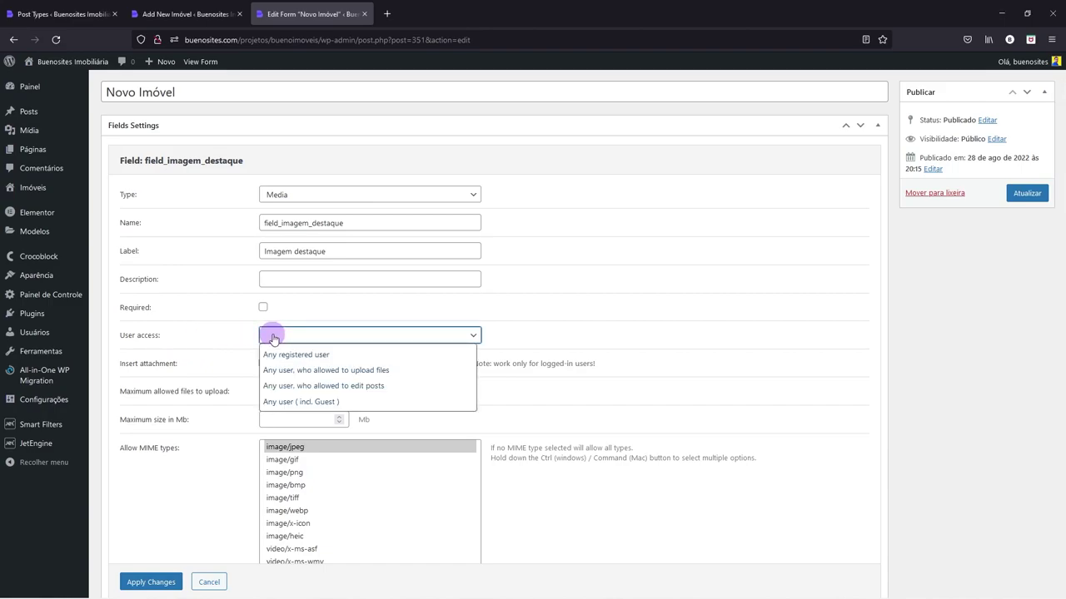
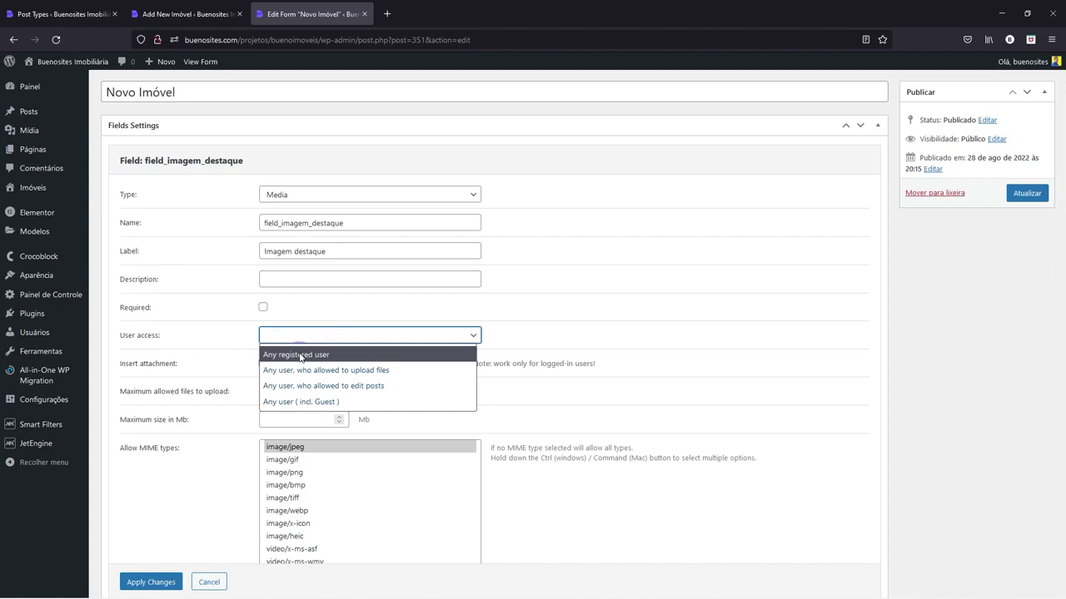
- Let any registered user upload to field_imagem_destaque, inserting attachments and returning the Attachment ID
left_click(301, 356)
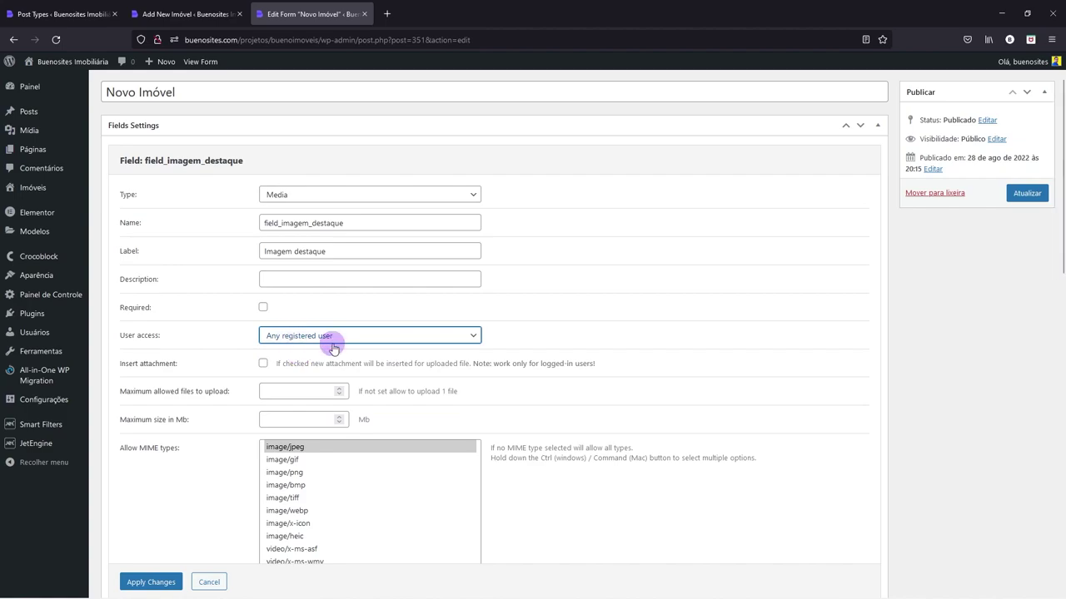
left_click(265, 364)
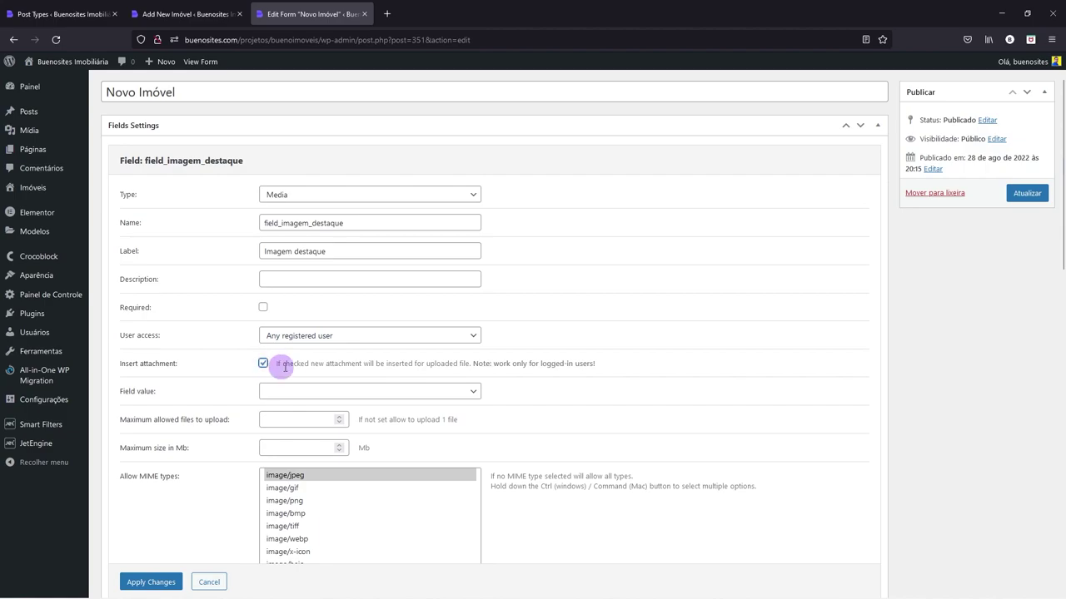
left_click(286, 391)
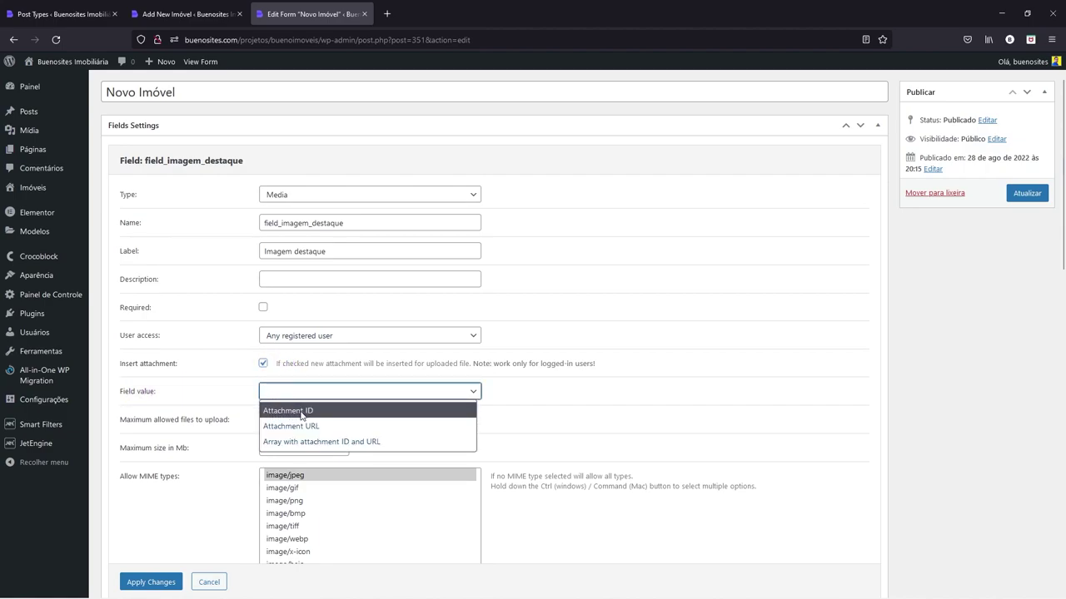
left_click(302, 413)
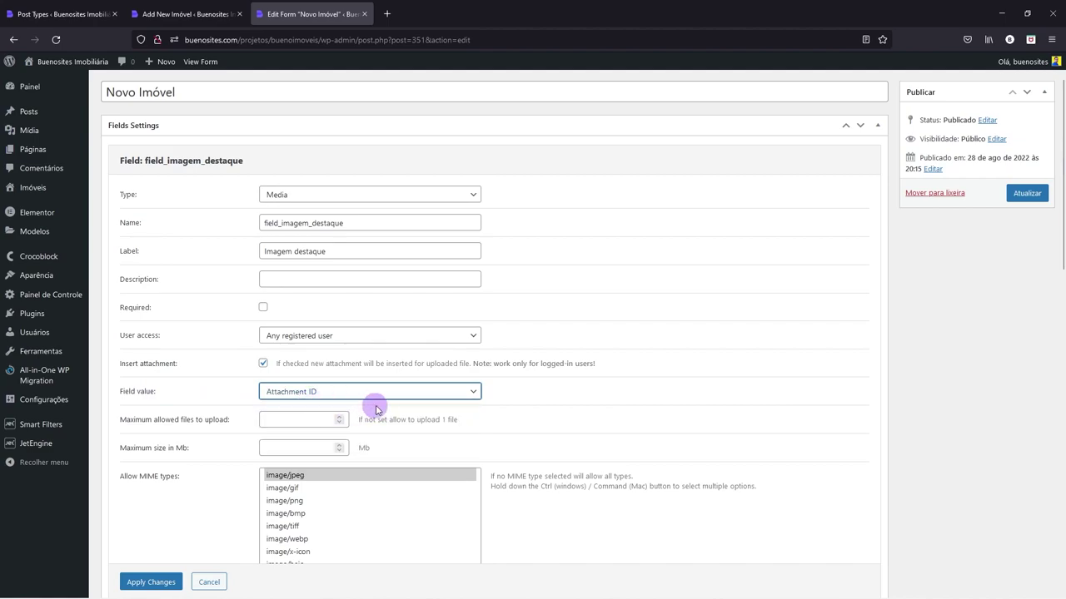
scroll(379, 403, "down", 1)
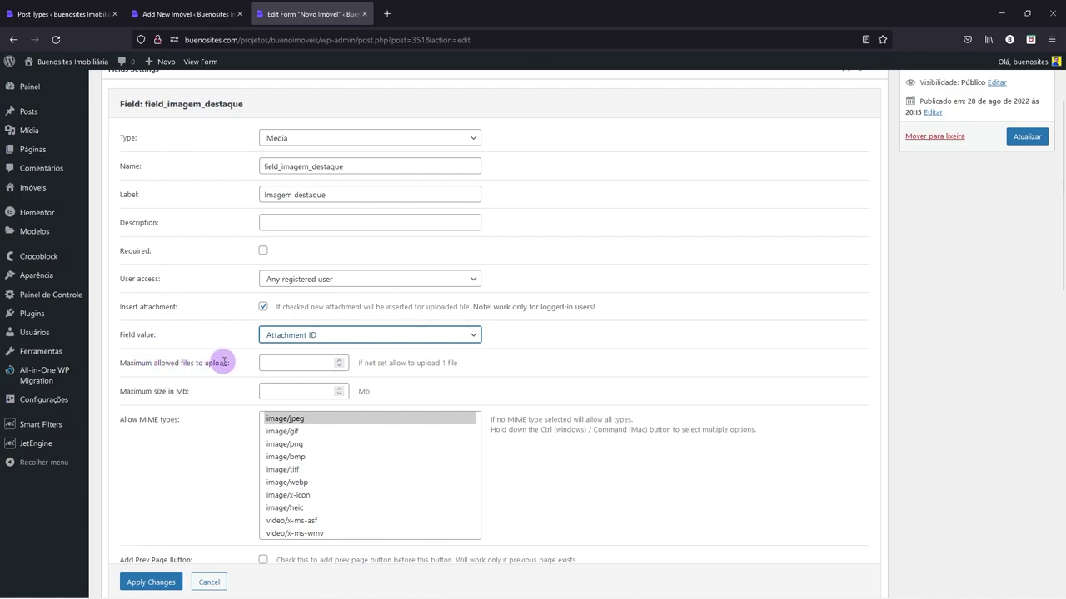
- Limit uploads to 5 files of 1 Mb, allow image/jpeg and image/png, and apply
left_click(300, 361)
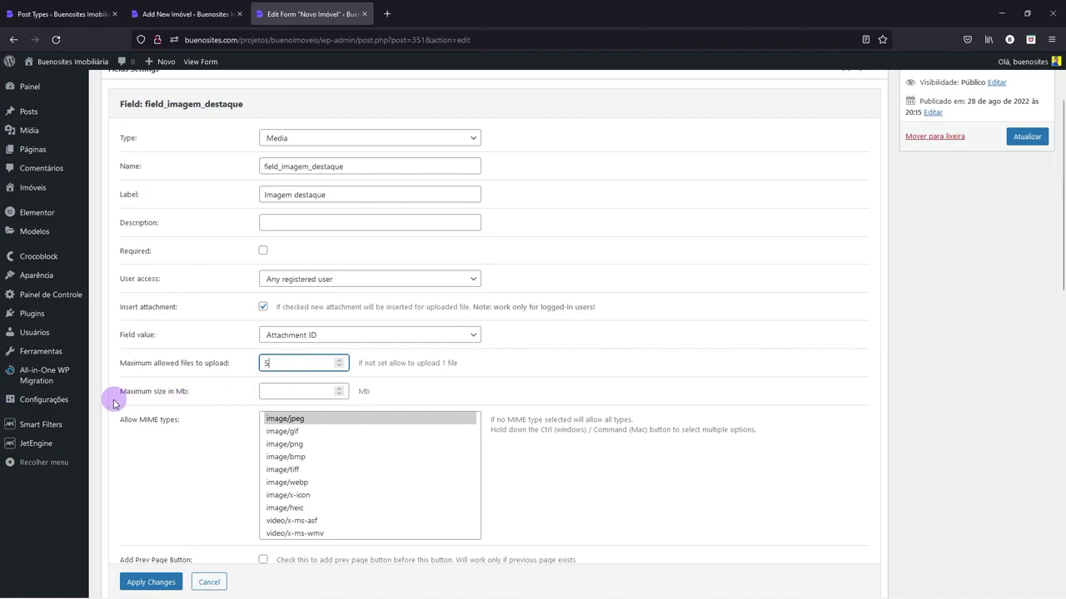
left_click(269, 392)
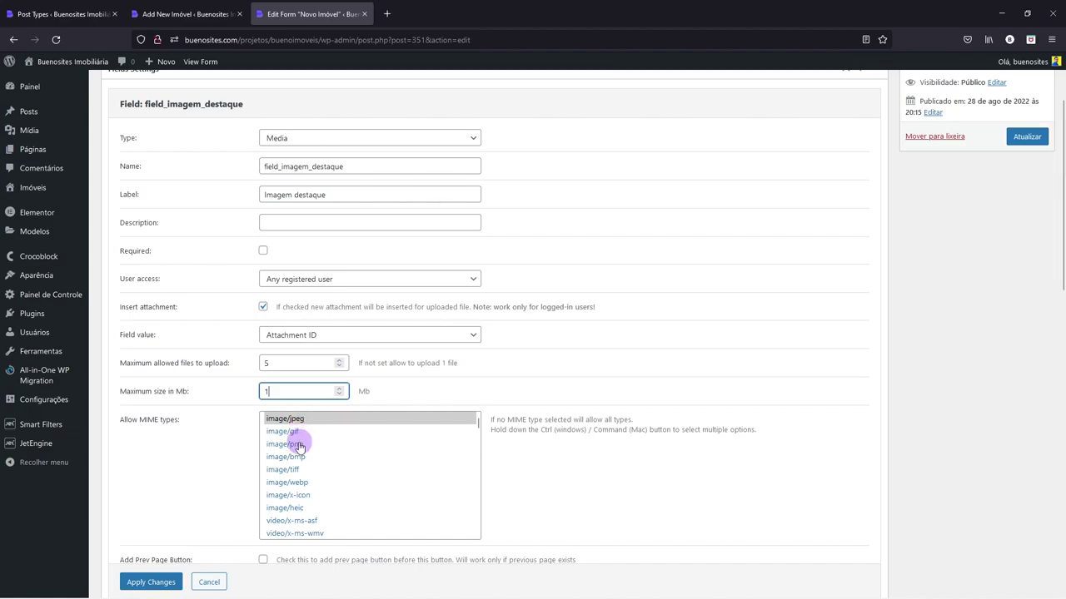
left_click(298, 447, "ctrl")
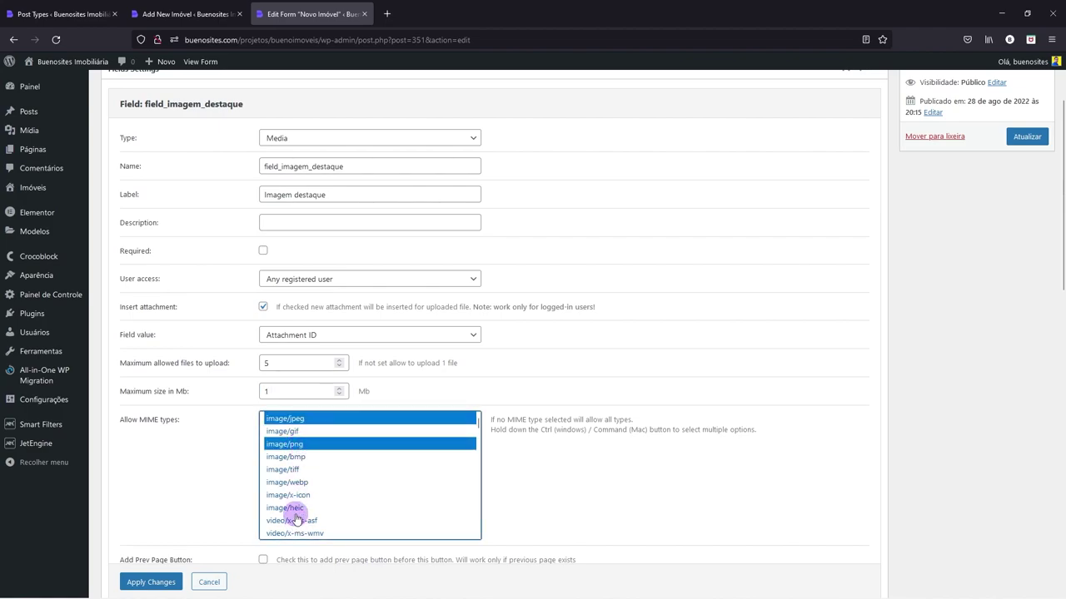
mouse_move(475, 420)
left_mouse_down()
mouse_move(475, 523)
mouse_move(478, 413)
left_mouse_up()
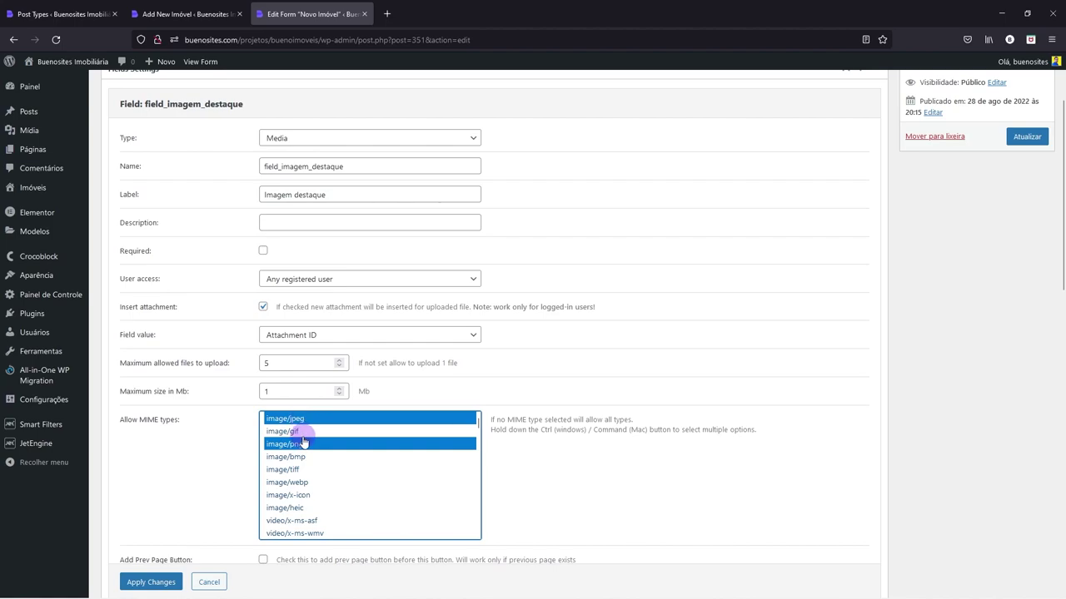
scroll(229, 443, "down", 3)
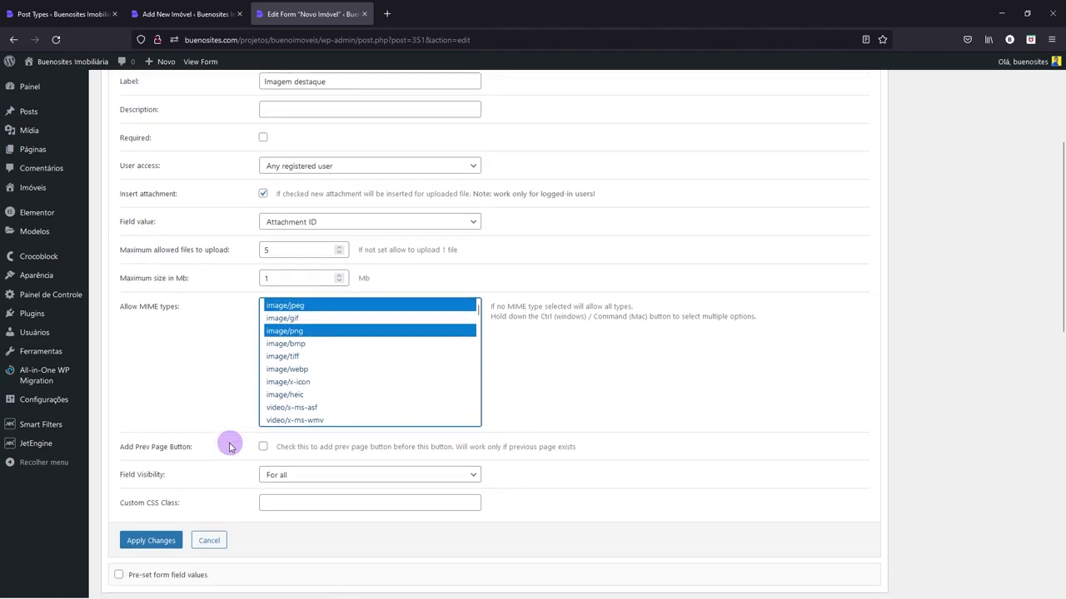
scroll(229, 447, "down", 1)
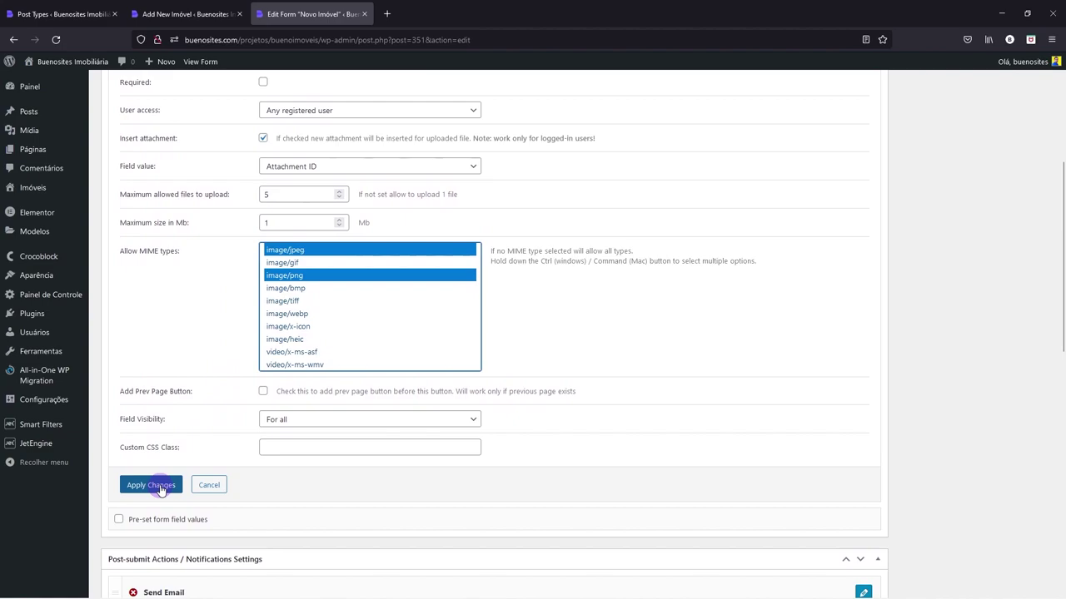
left_click(151, 485)
scroll(214, 333, "up", 6)
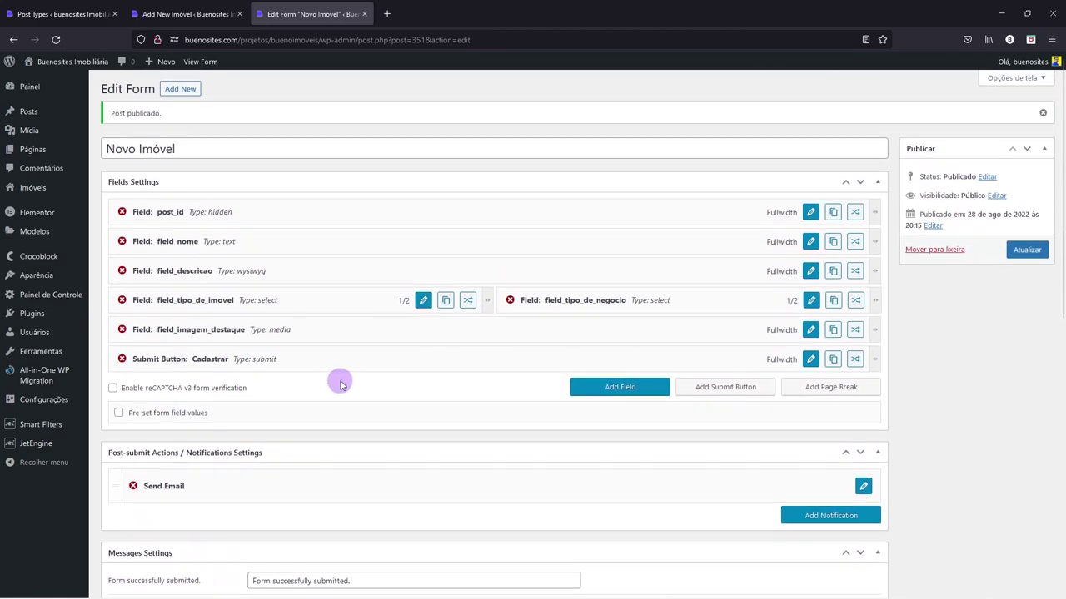
- Save the form and add a new field above the Cadastrar submit button
left_click(1017, 256)
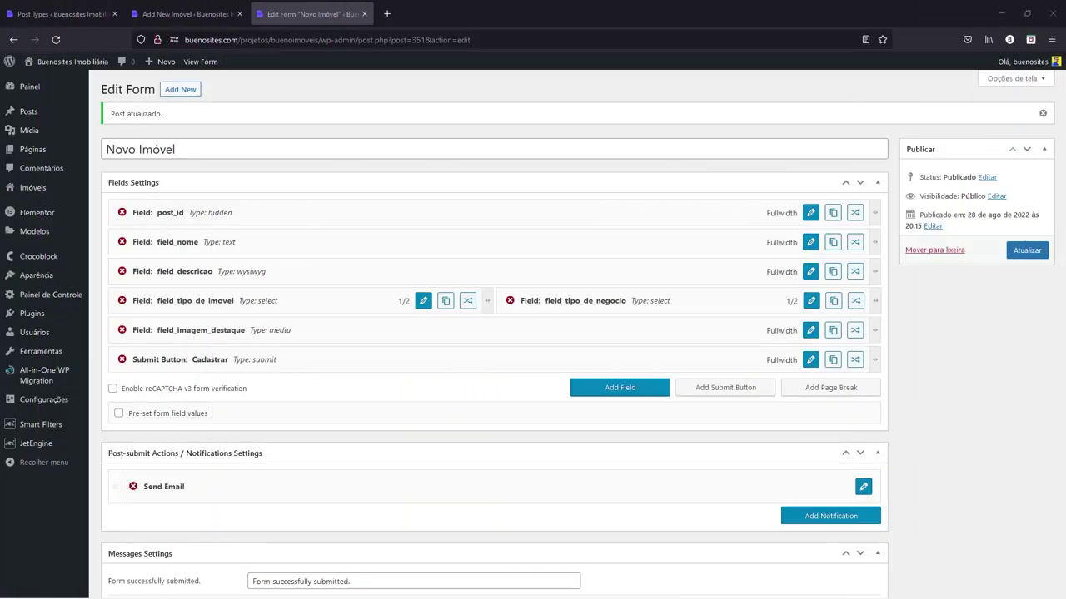
left_click(610, 391)
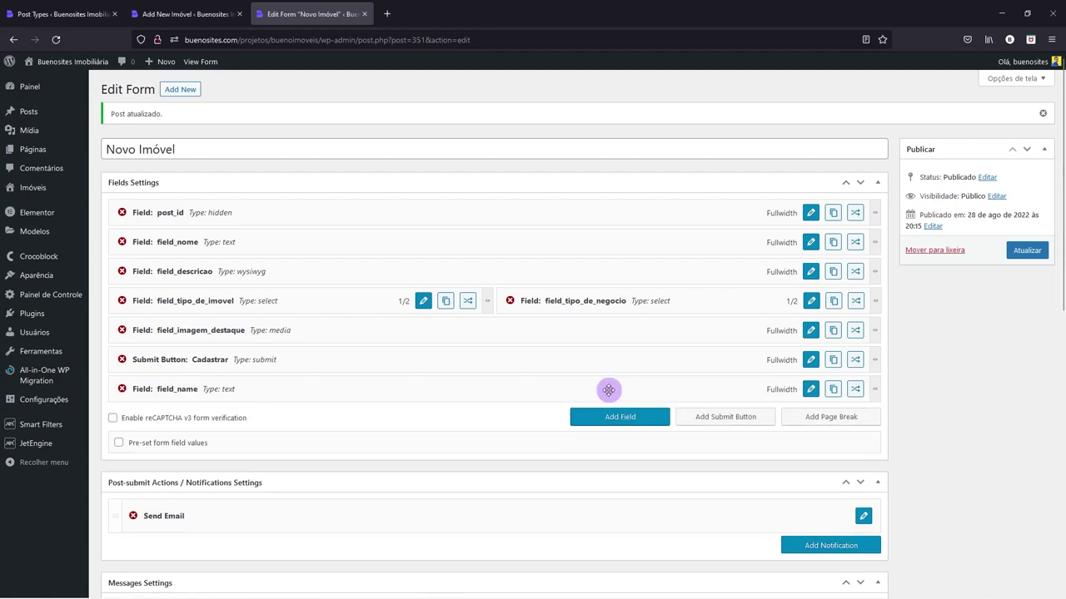
left_click_drag(300, 390, 281, 351)
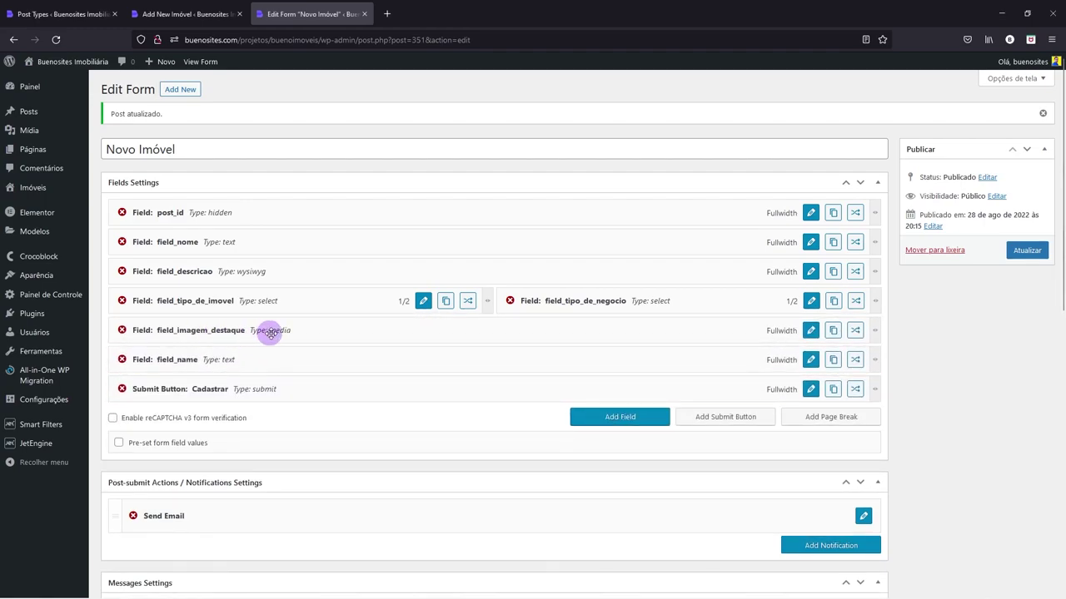
- Check the valor meta field name on the Imóvel editor, then narrow the new field to half width
left_click(183, 14)
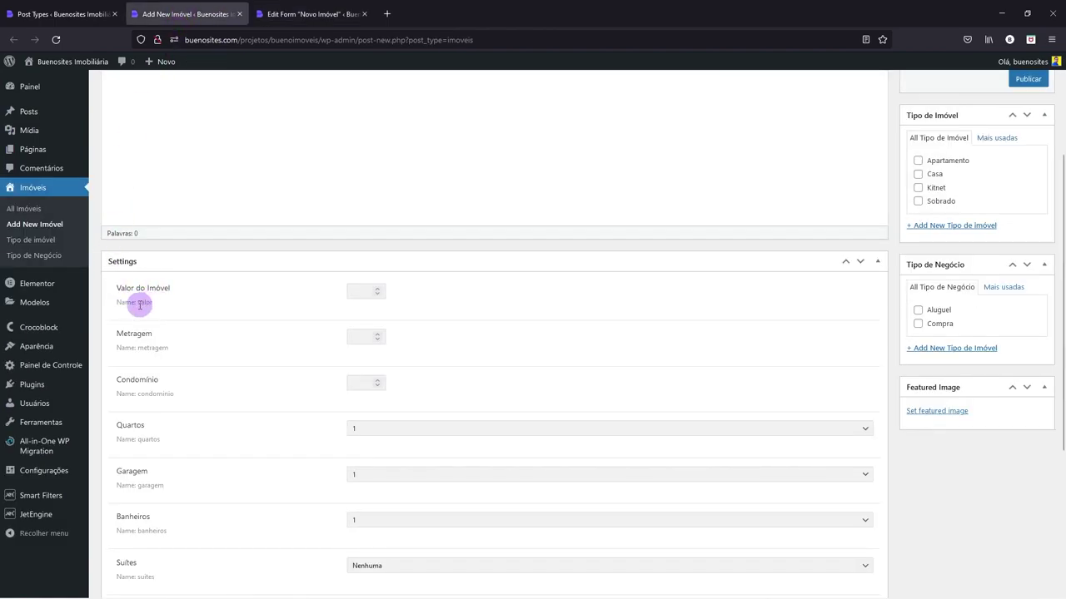
left_click_drag(138, 302, 153, 302)
left_click(309, 14)
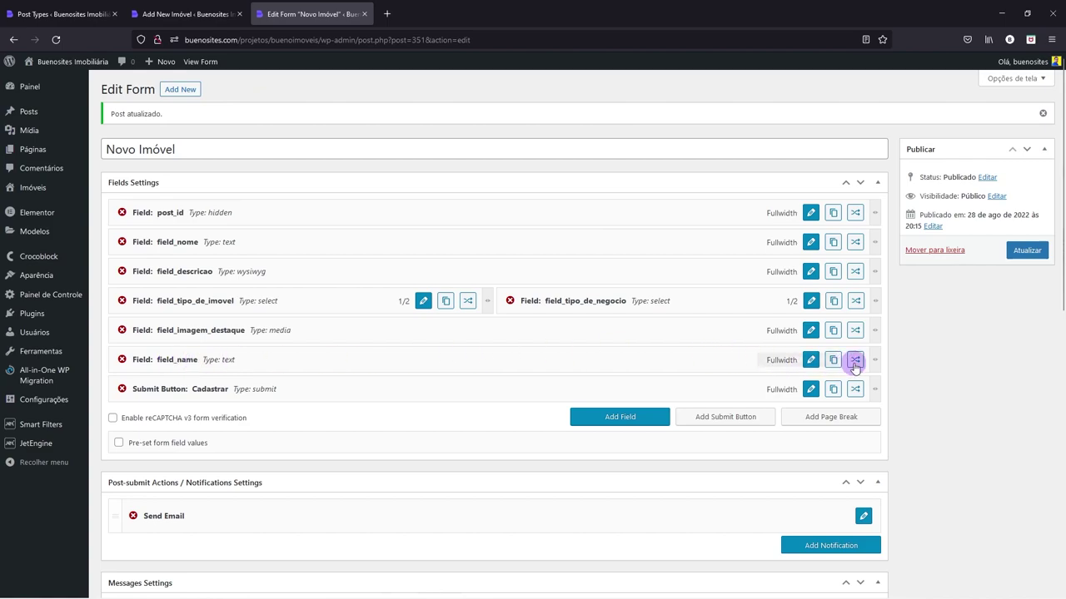
left_click_drag(874, 360, 502, 341)
- Make field_name an optional Number field named field_valor with the label valor
left_click(424, 360)
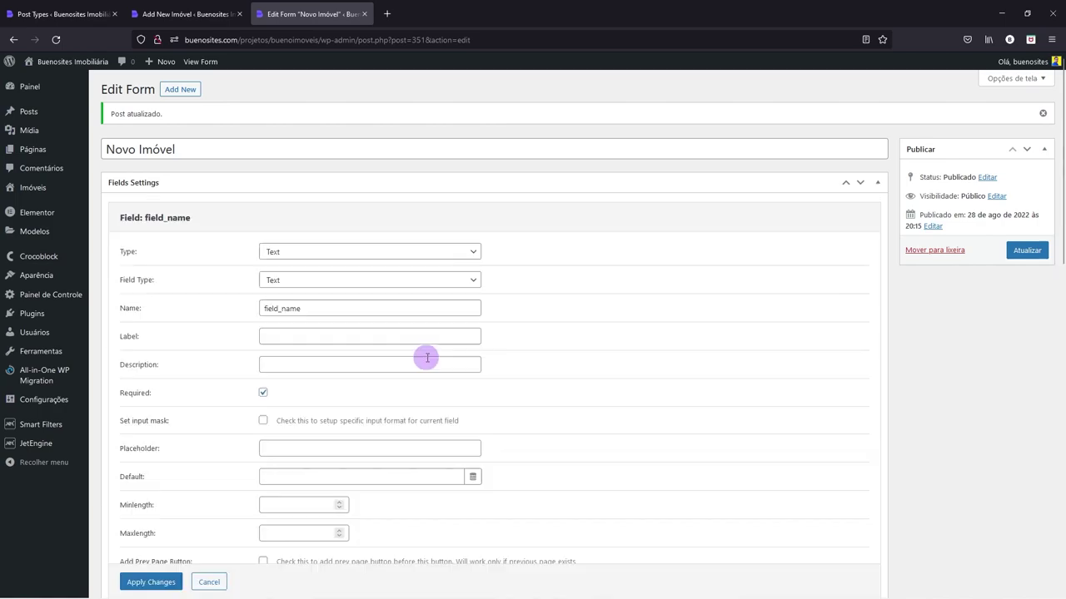
left_click(291, 253)
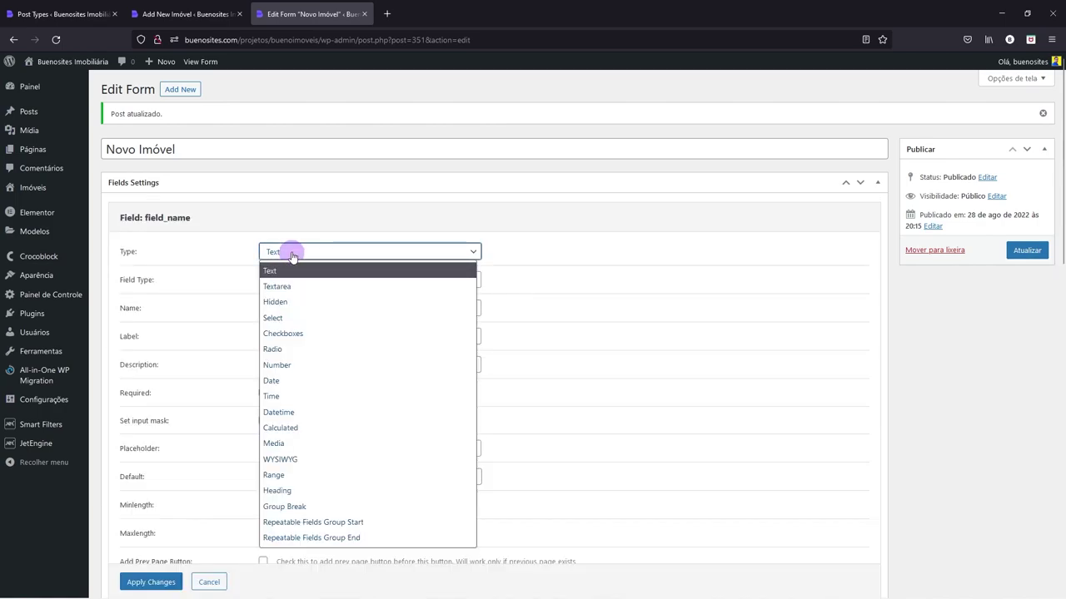
left_click(287, 366)
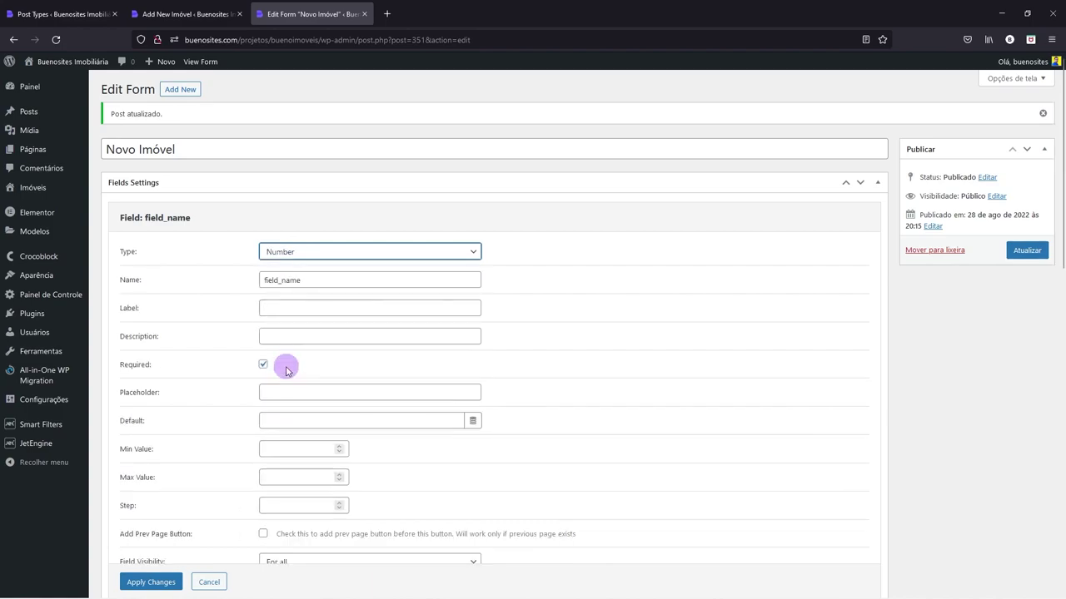
left_click_drag(282, 280, 261, 309)
type("valor")
key("ctrl+c")
left_click(271, 308)
key("ctrl+v")
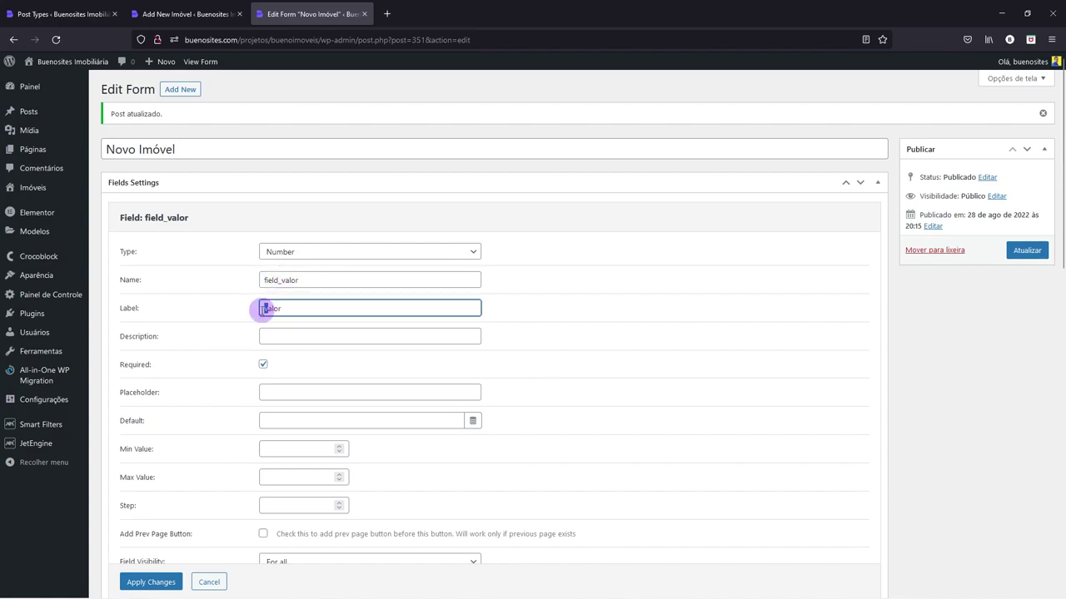
left_click(262, 364)
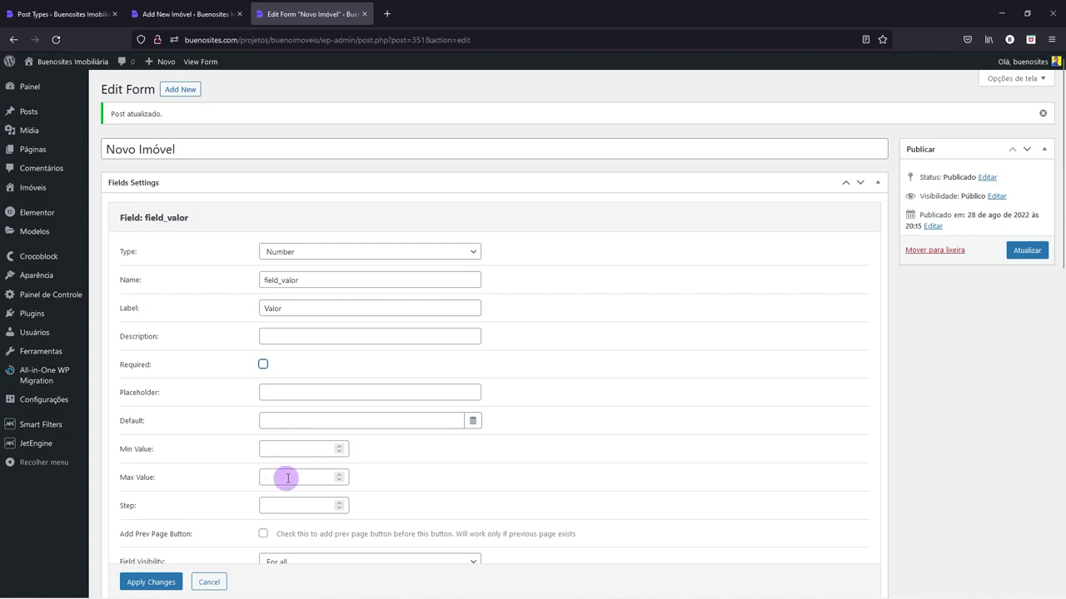
- Compare with the Imóvel editor's meta field names and apply the field_valor settings
scroll(293, 472, "down", 1)
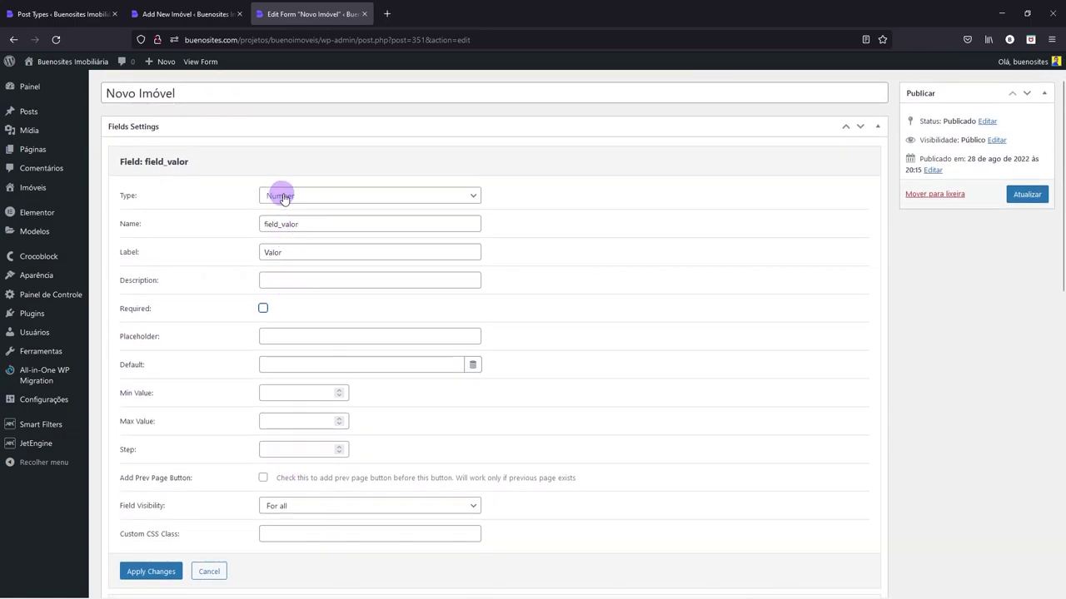
left_click(169, 10)
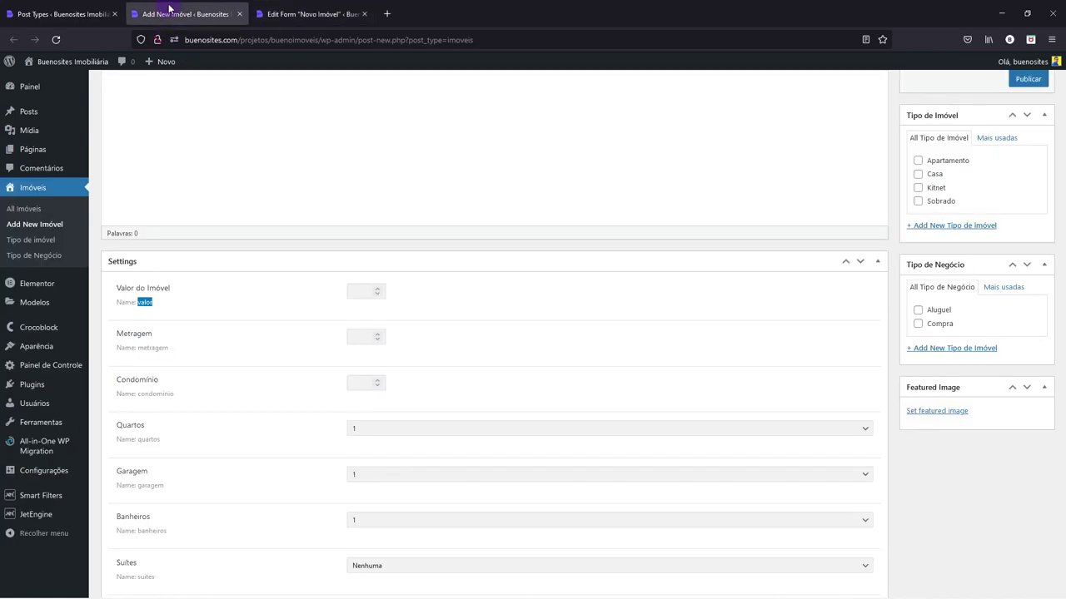
left_click(358, 290)
left_click(306, 15)
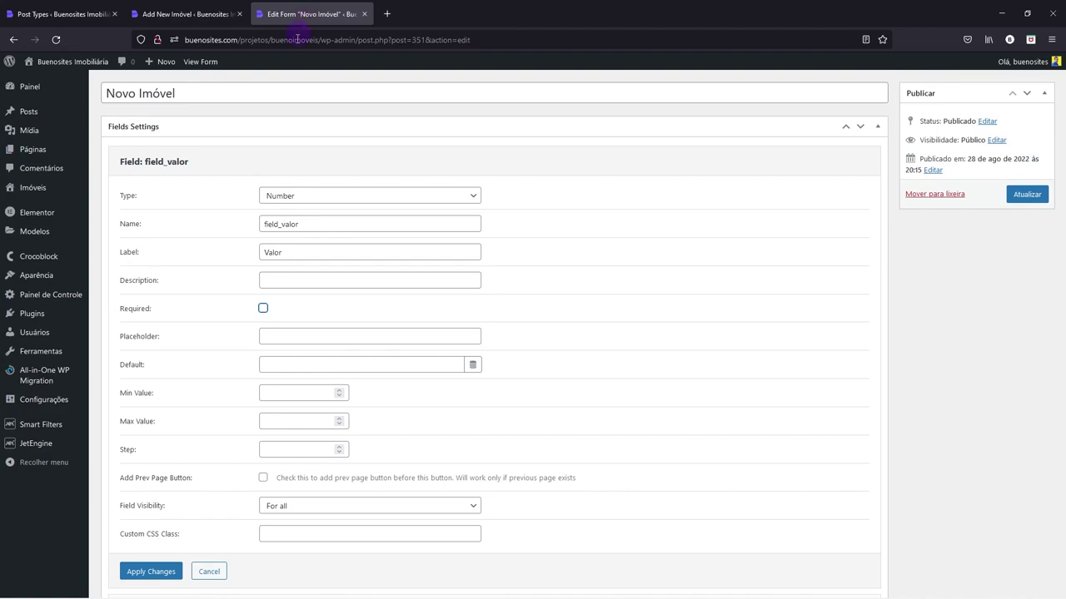
scroll(267, 388, "down", 1)
left_click(147, 514)
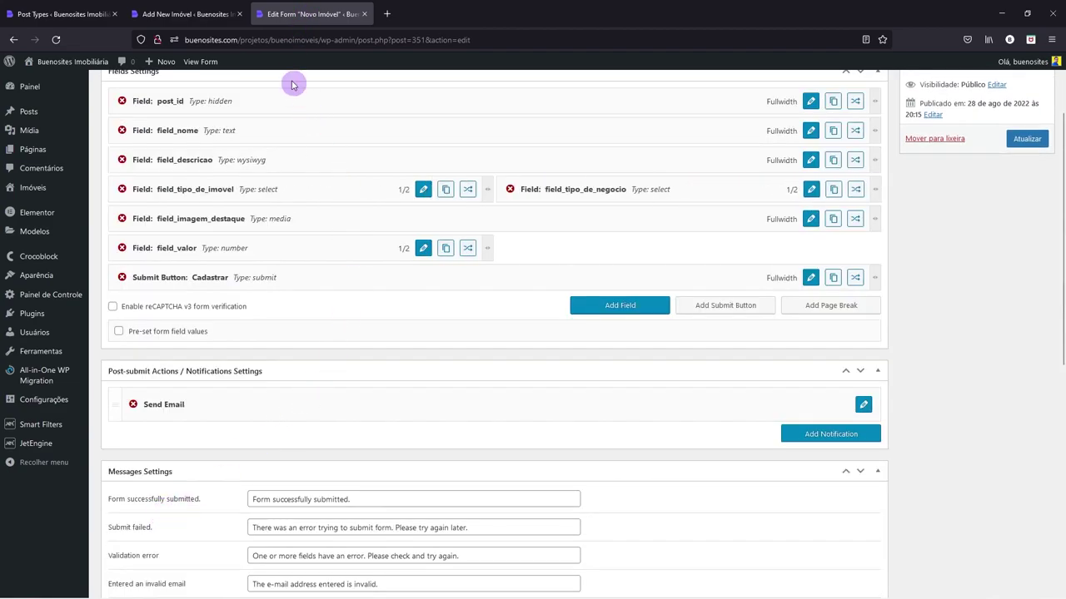
- Duplicate field_valor and turn the copy into field_metragem labelled Metragem
left_click(187, 14)
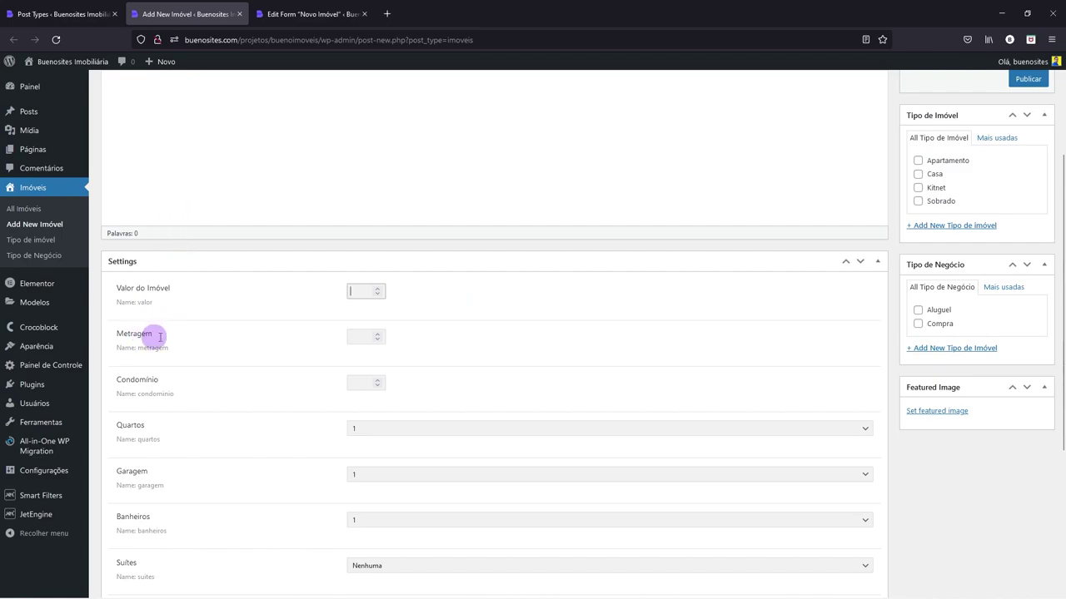
left_click(292, 8)
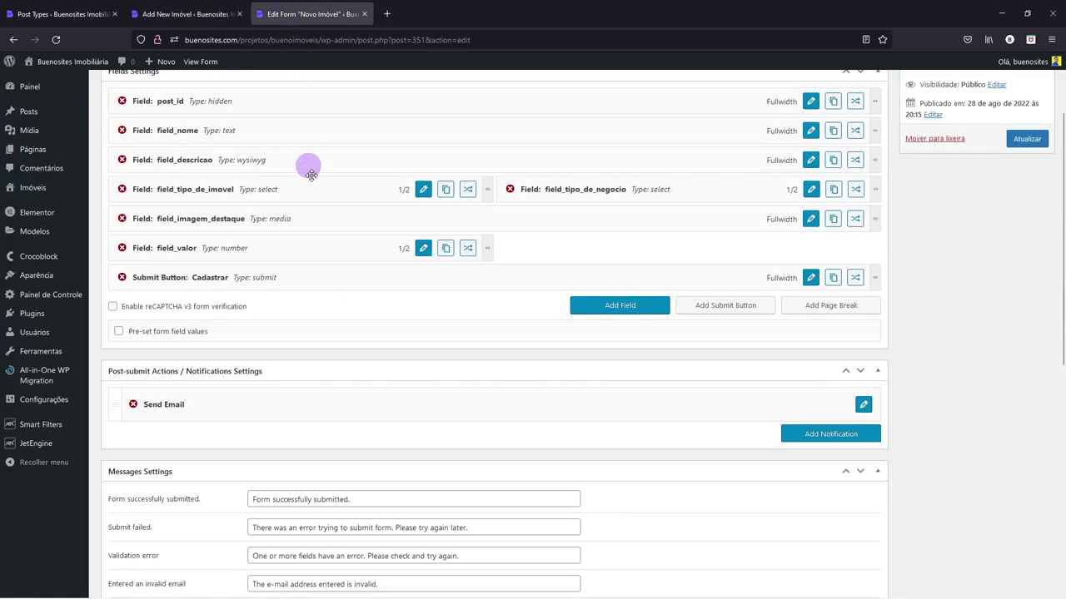
left_click(446, 248)
left_click_drag(369, 298, 754, 244)
left_click(810, 248)
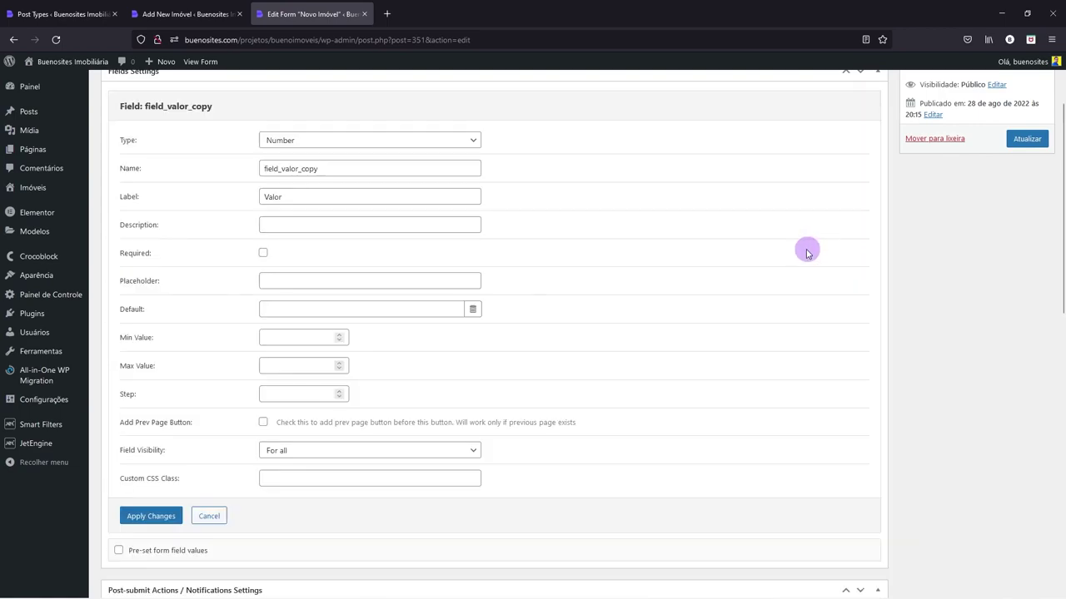
left_click_drag(281, 168, 355, 171)
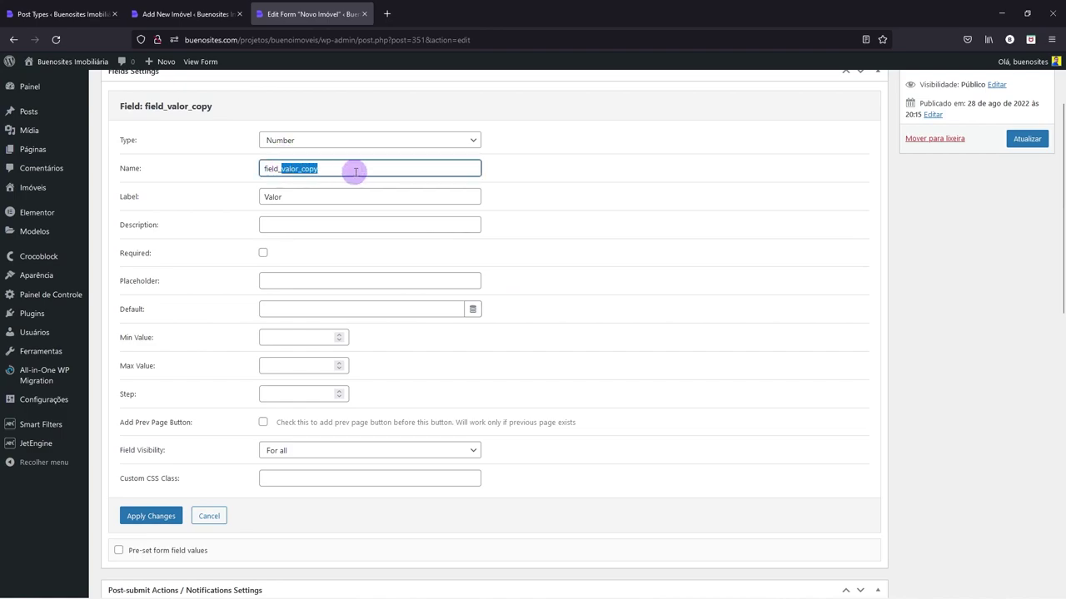
type("metragem")
key("Tab")
type("M")
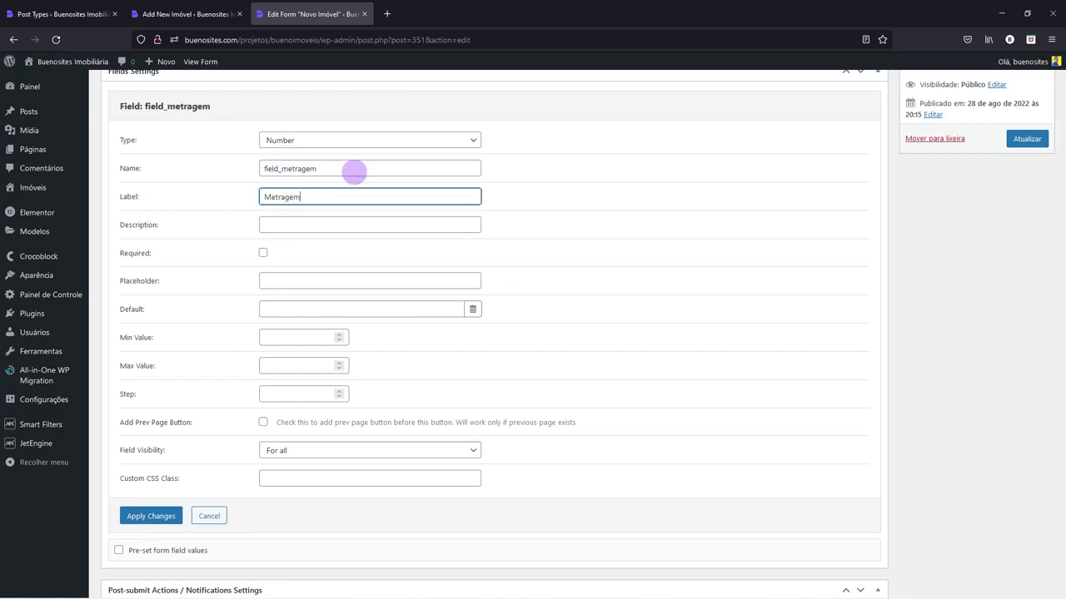
left_click(169, 514)
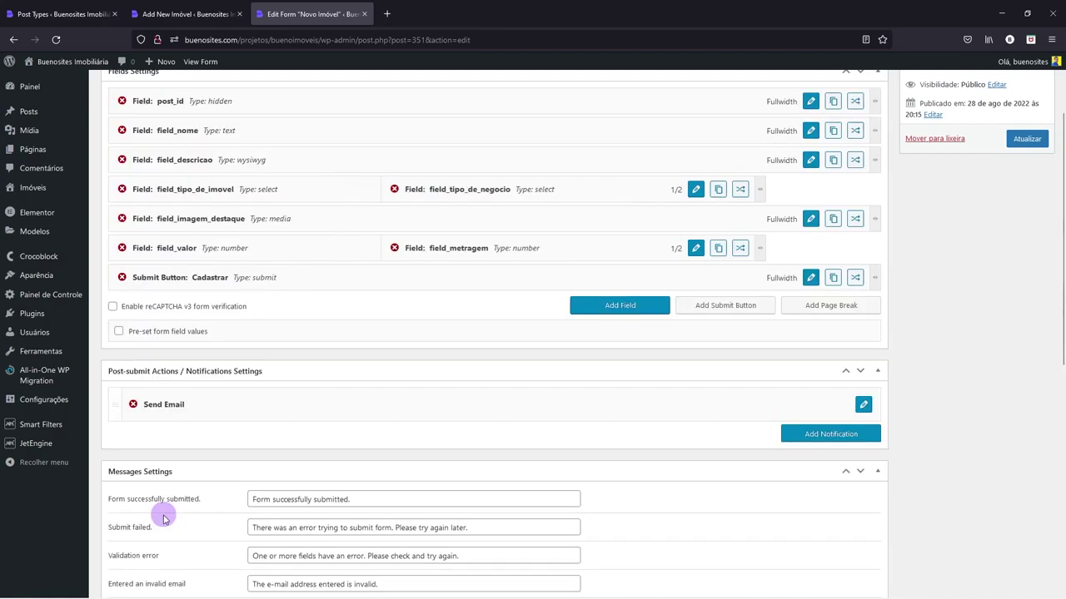
- Duplicate field_metragem twice and pair both copies side by side below field_valor
left_click(206, 18)
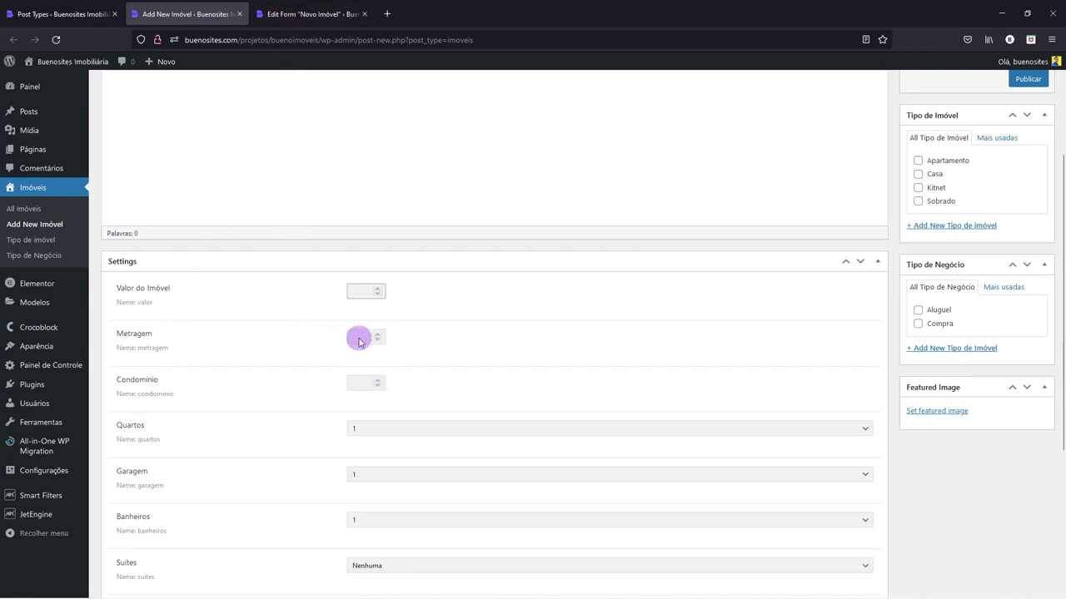
left_click(289, 15)
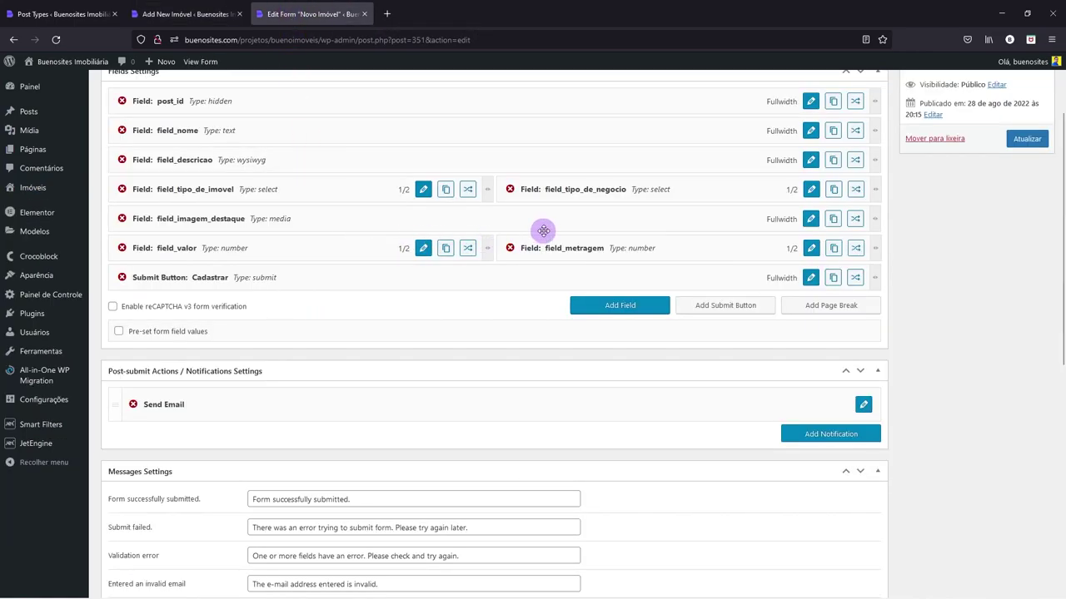
left_click(834, 249)
left_click_drag(586, 305, 250, 281)
left_click(446, 277)
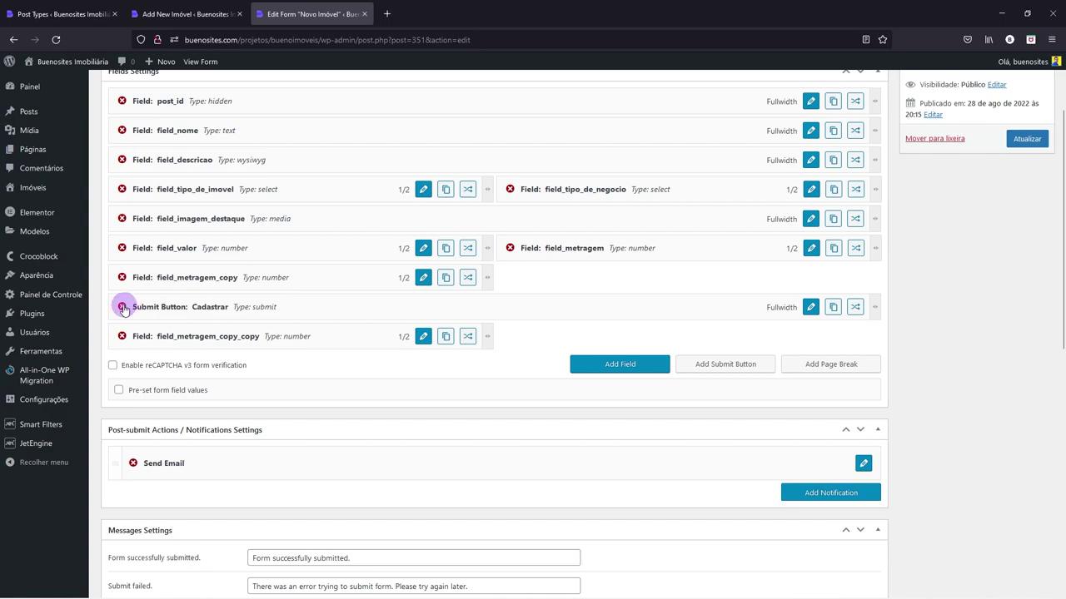
left_click_drag(143, 335, 554, 280)
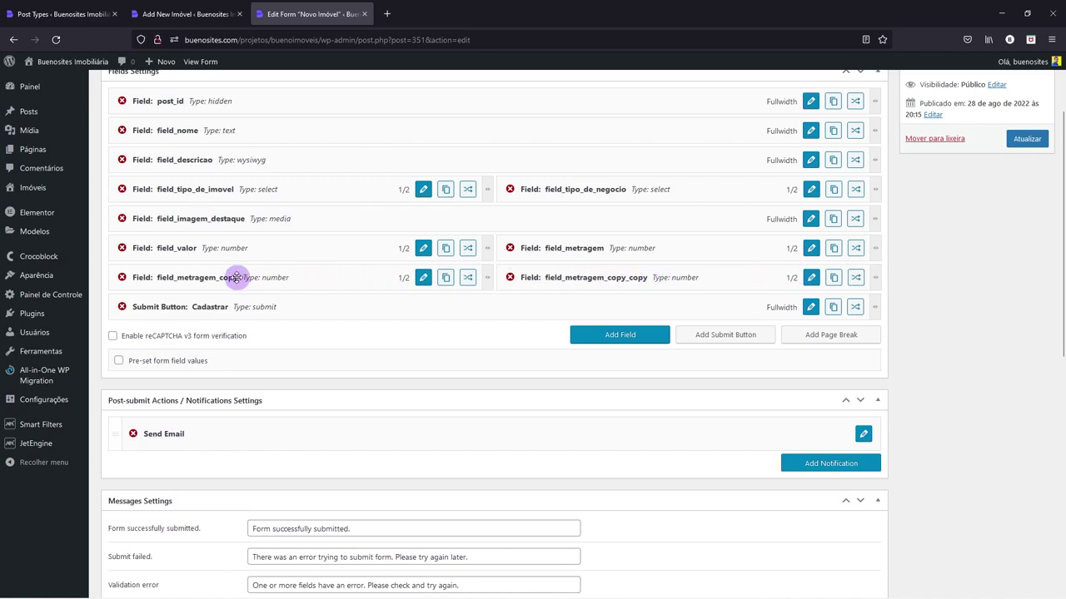
left_click(199, 13)
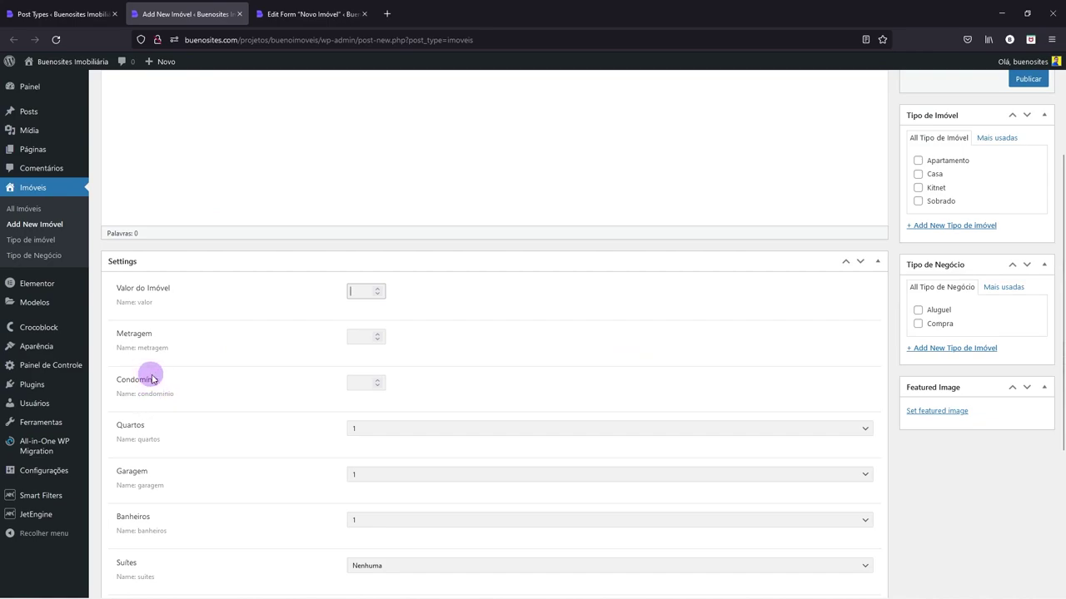
left_click_drag(138, 394, 173, 393)
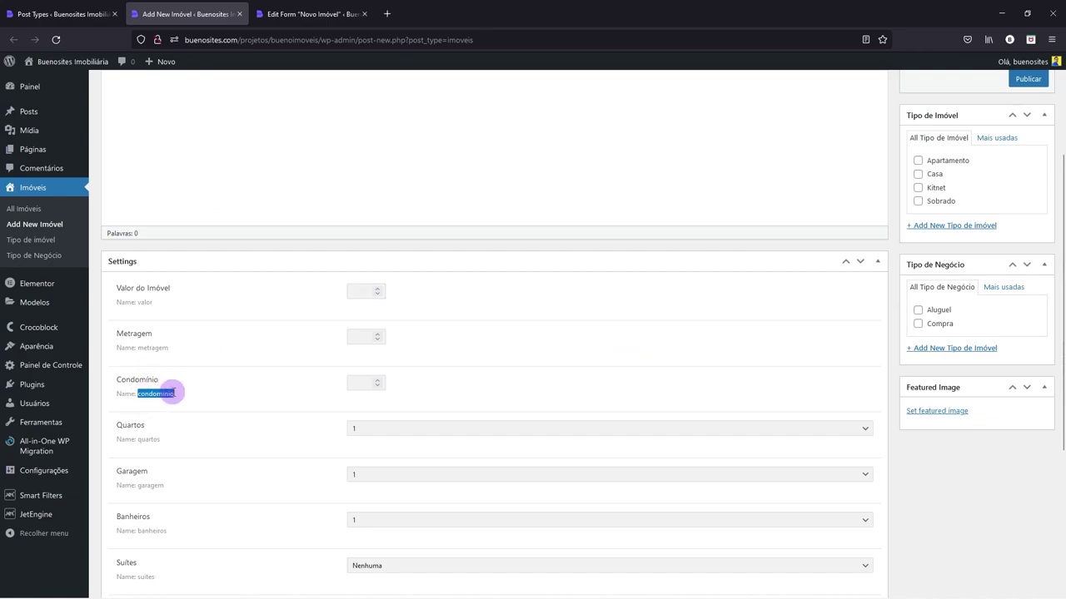
left_click(310, 14)
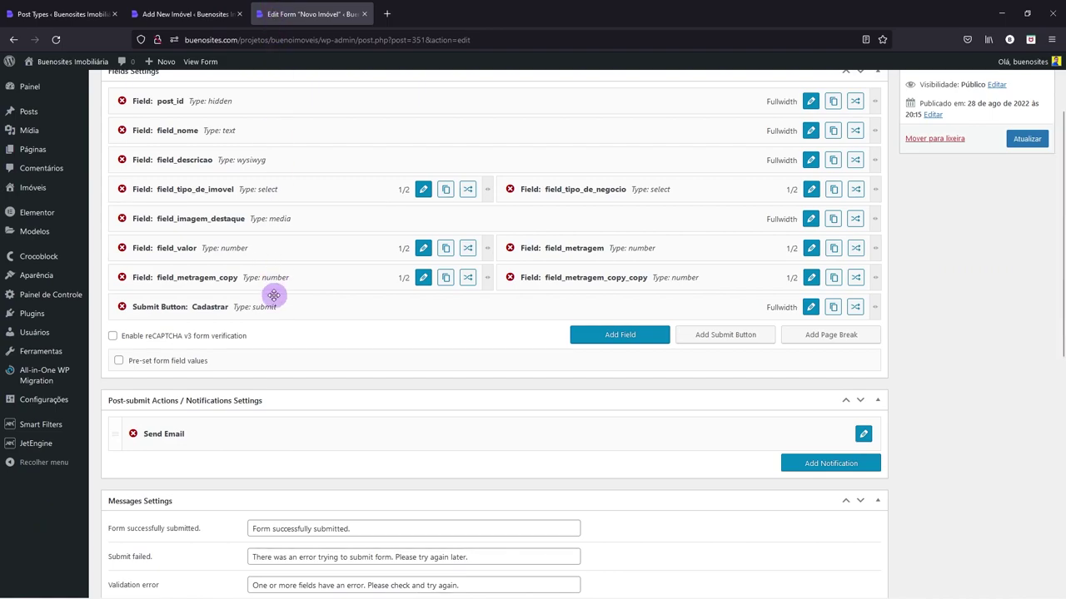
- Rename field_metragem_copy to field_condominio with the label Condominio and apply
left_click(424, 277)
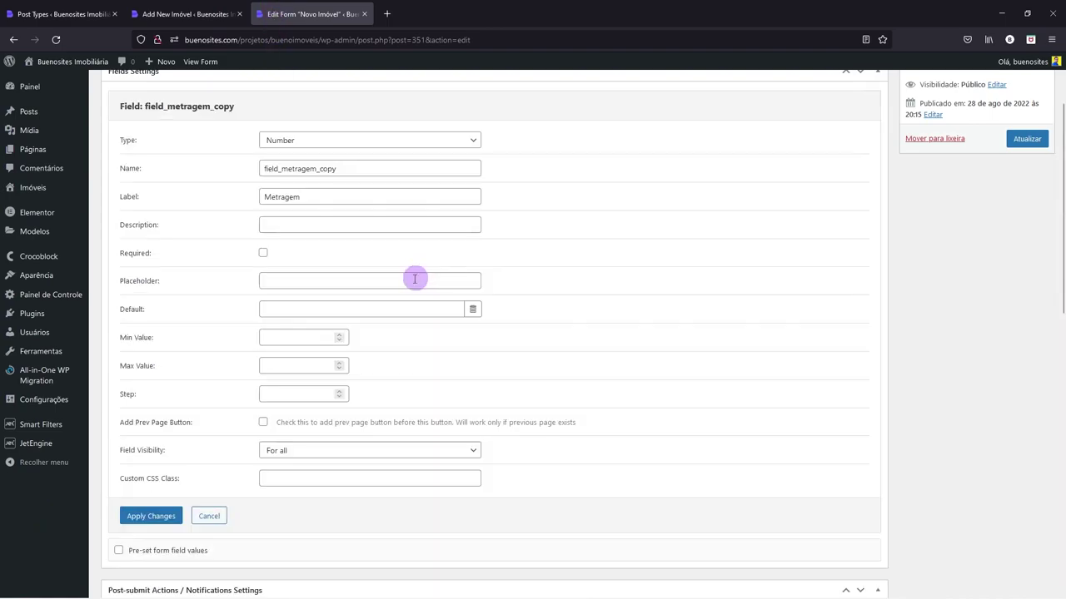
left_click_drag(282, 168, 358, 170)
key("ctrl+v")
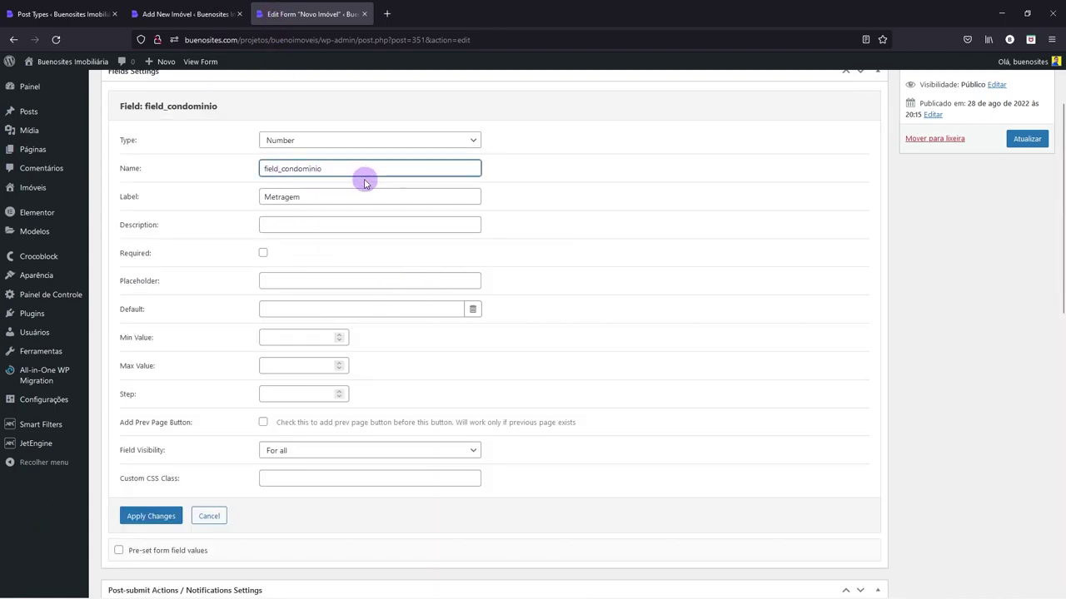
left_click_drag(308, 194, 254, 197)
key("ctrl+v")
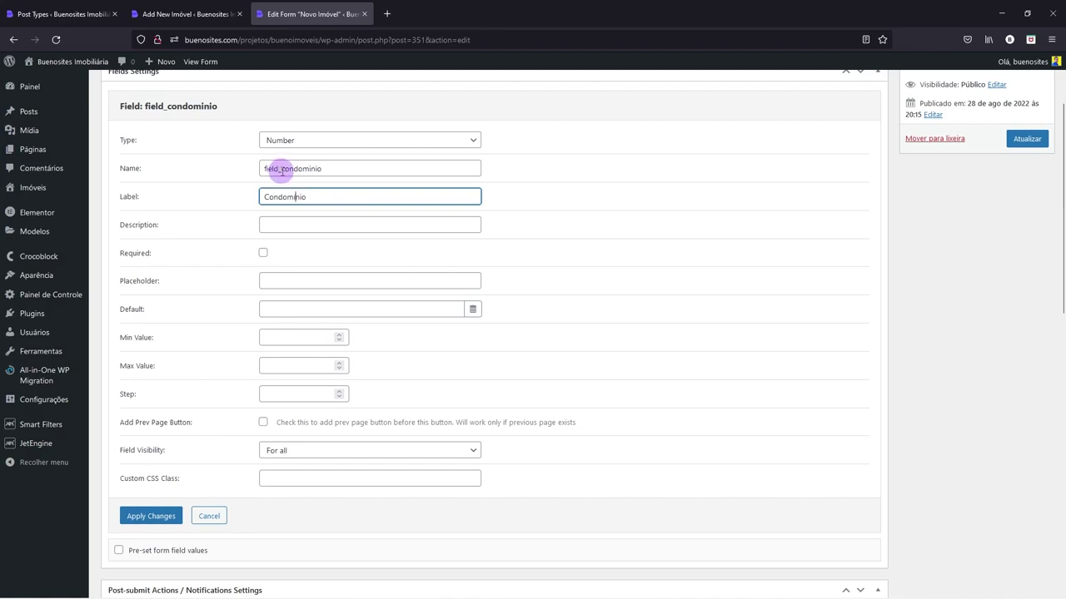
left_click(148, 517)
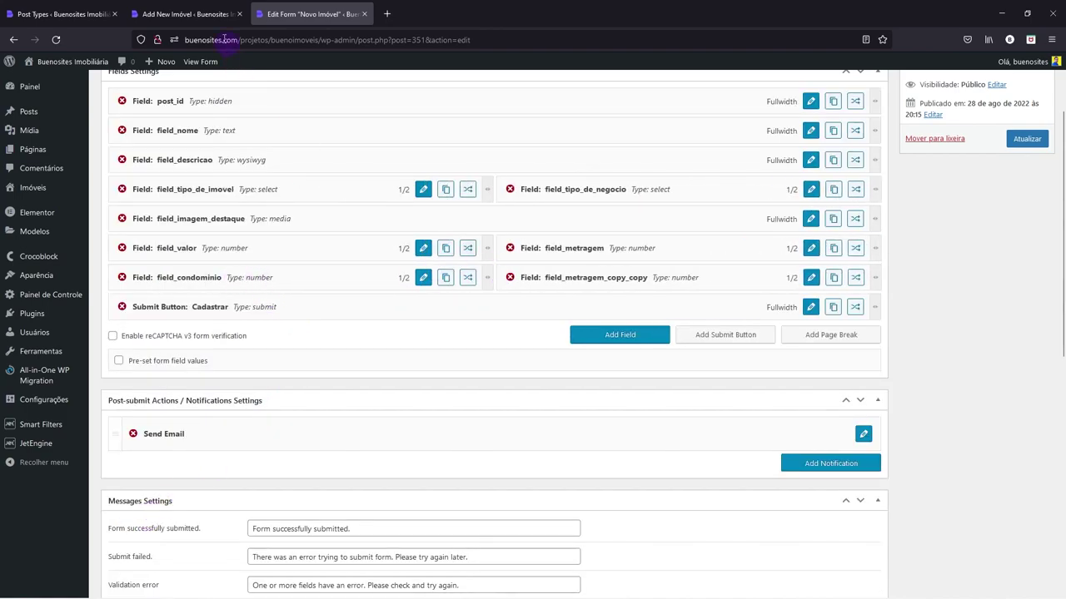
- Review the choices offered by the Quartos field on the property page
left_click(221, 14)
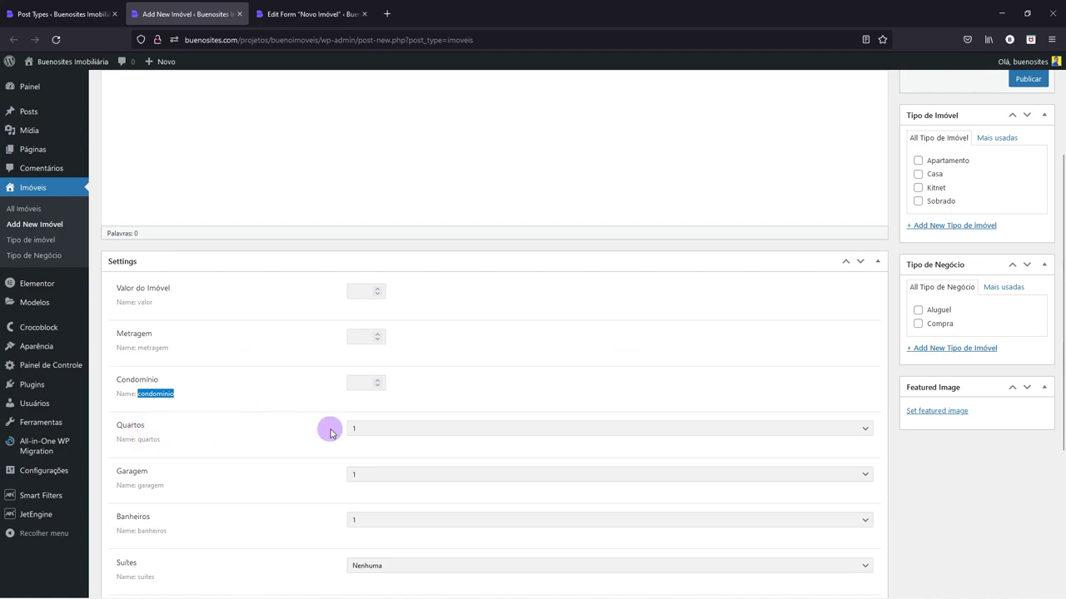
left_click(378, 431)
left_click(379, 431)
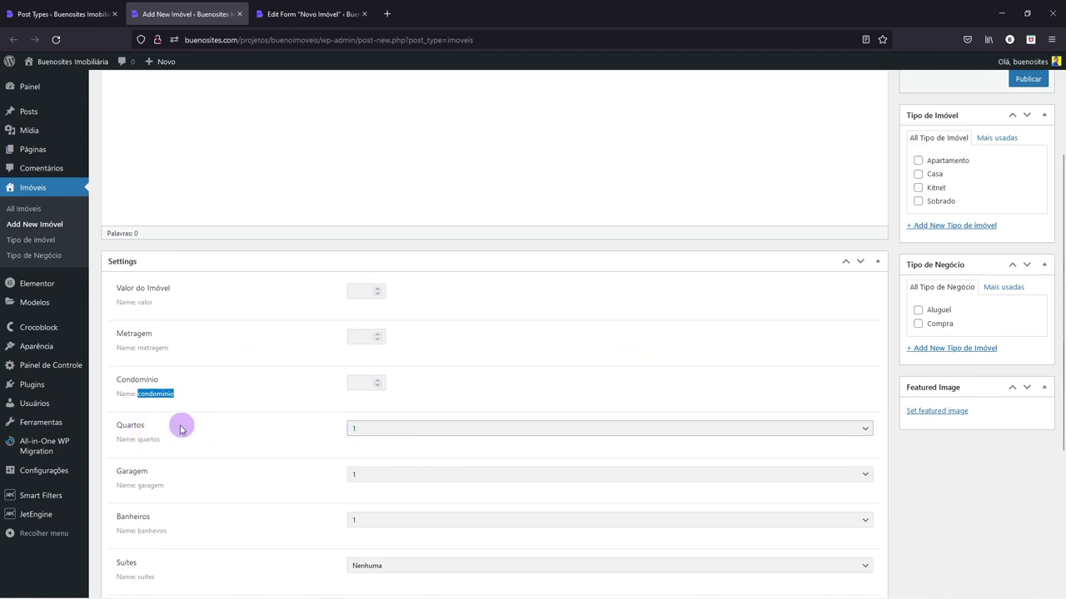
left_click(297, 8)
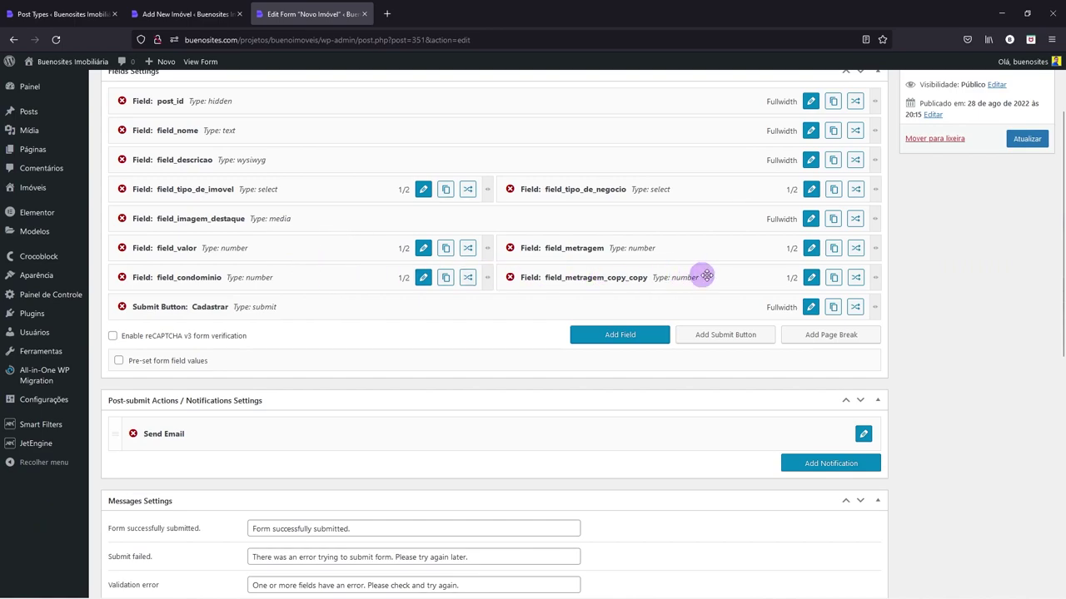
- Make field_metragem_copy_copy a Select field named field_quartos labelled Quartos
left_click(811, 278)
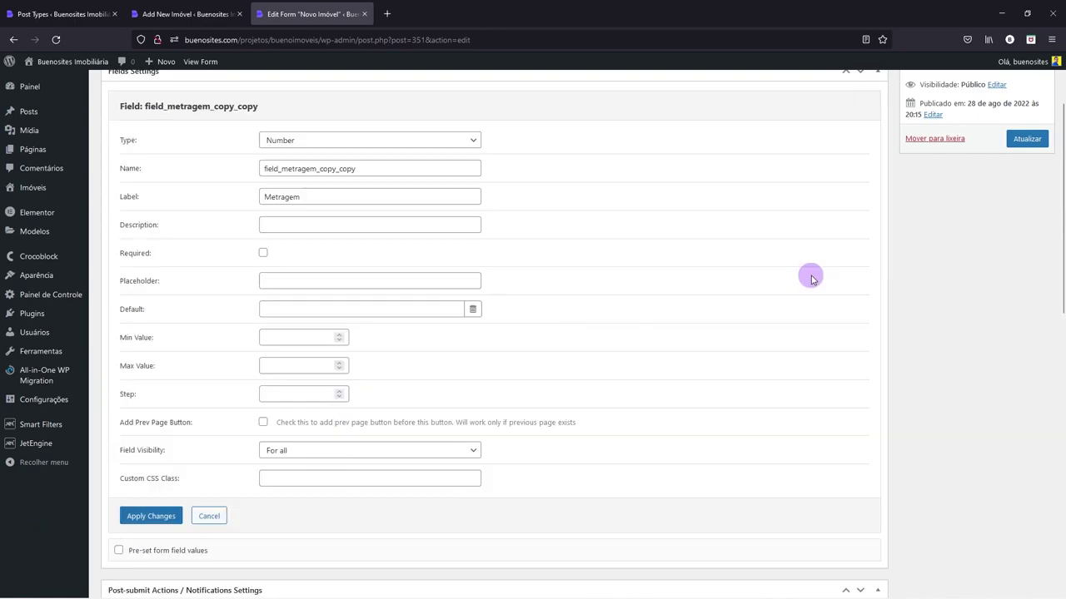
left_click(279, 142)
left_click(278, 203)
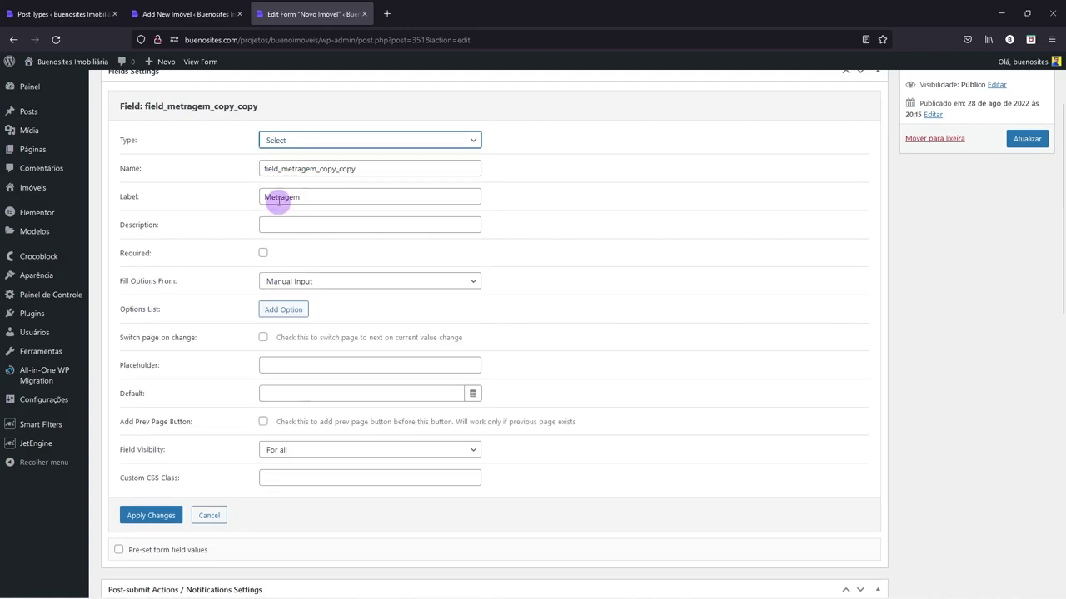
left_click_drag(285, 169, 405, 172)
type("quartos")
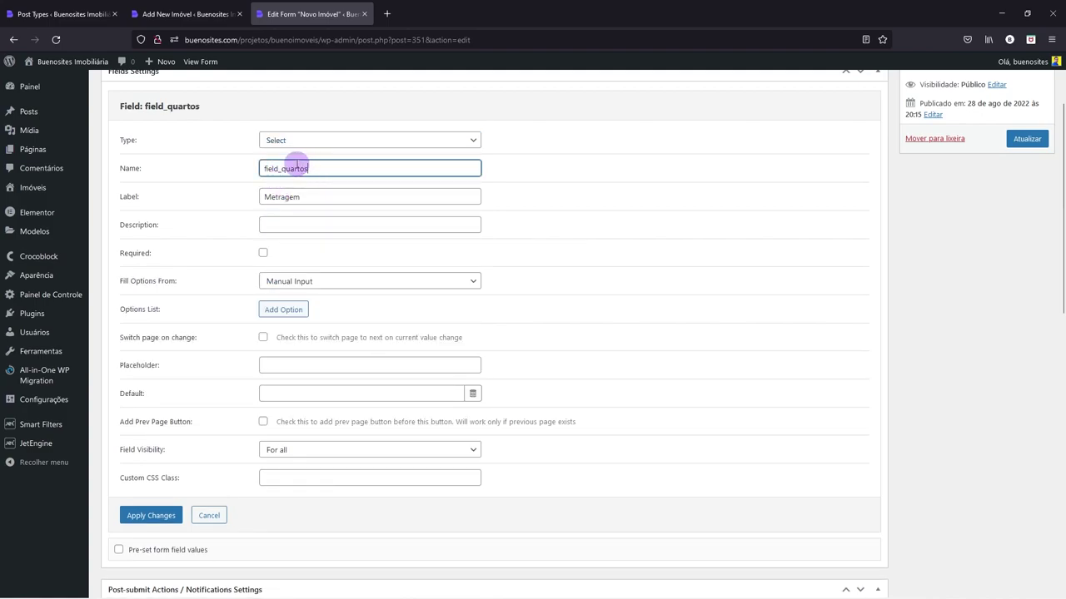
left_click_drag(282, 169, 313, 169)
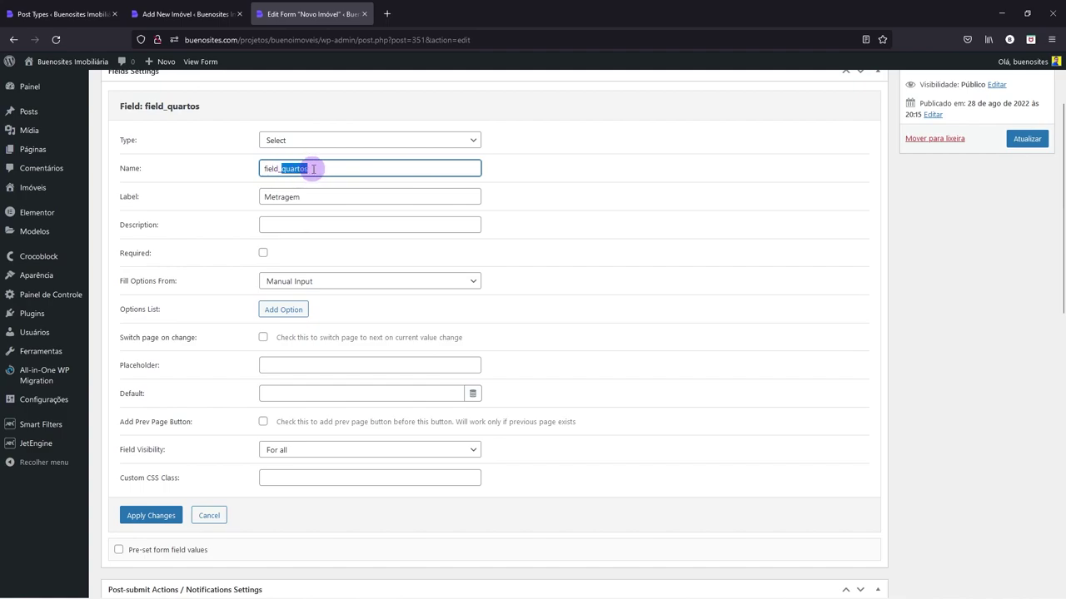
left_click(187, 13)
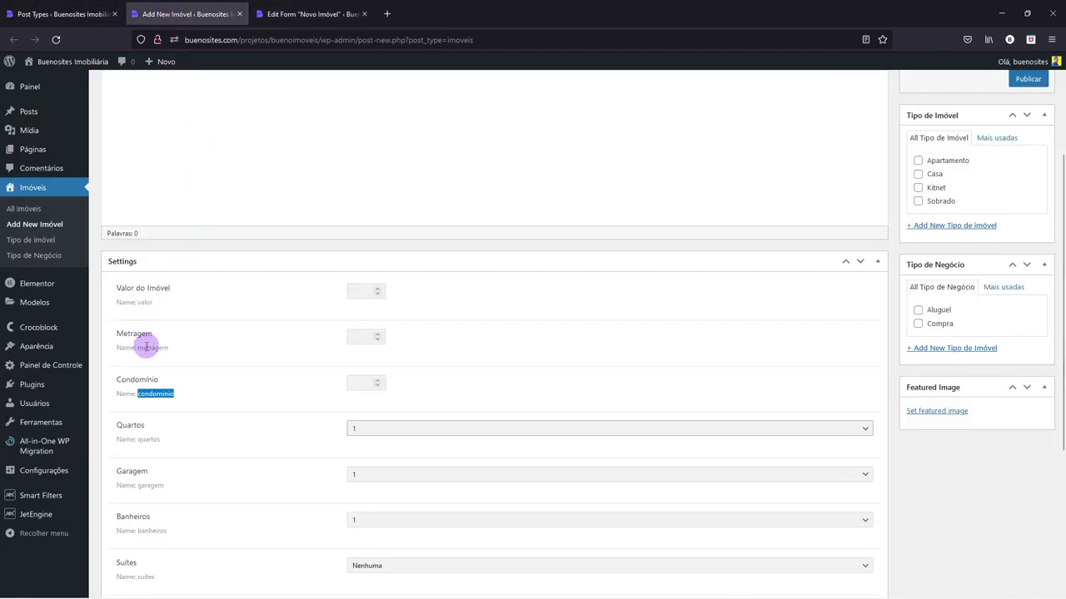
left_click_drag(138, 439, 161, 438)
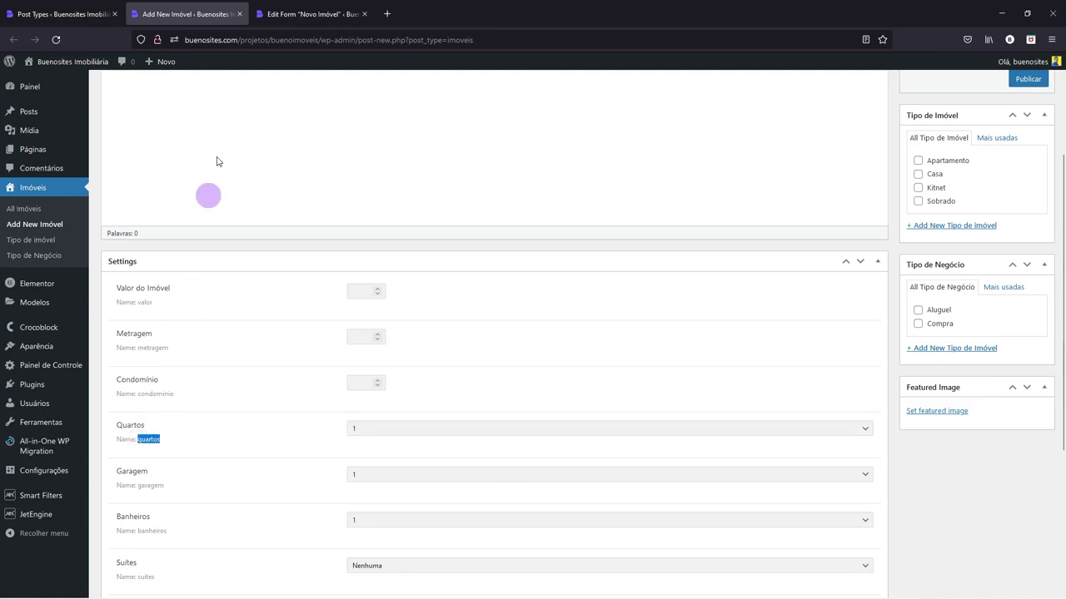
left_click(294, 10)
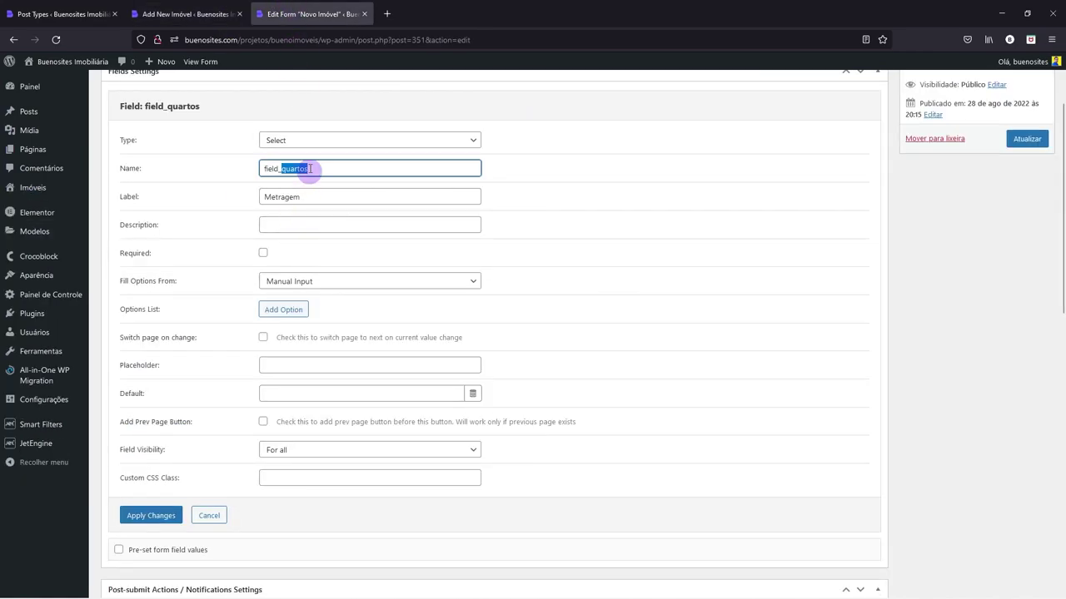
left_click_drag(303, 197, 269, 193)
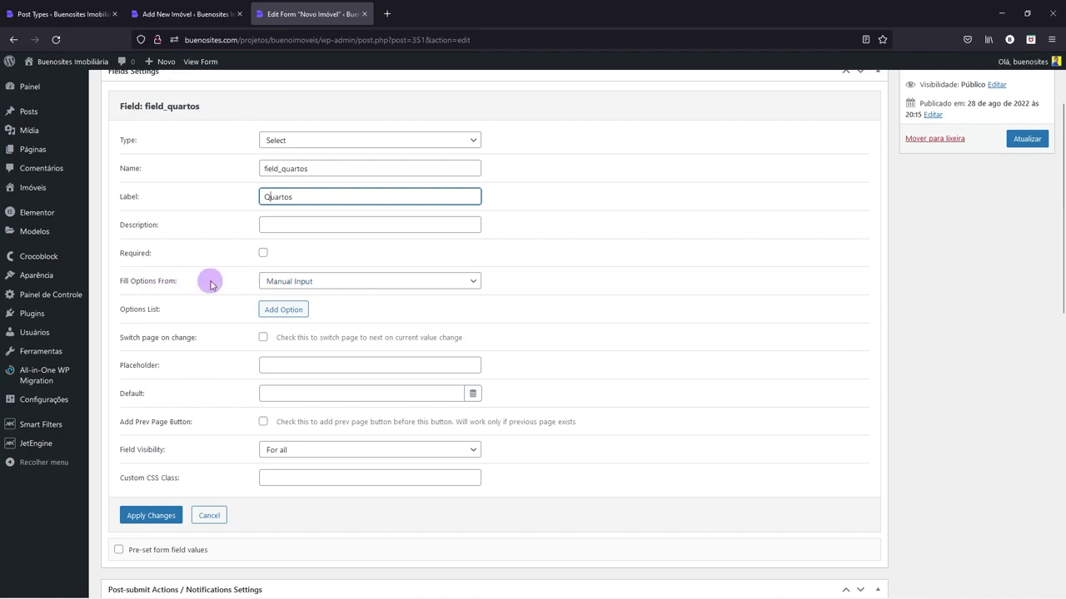
- Add four Quartos options with values and labels 1, 2, 3 and 4
left_click(283, 309)
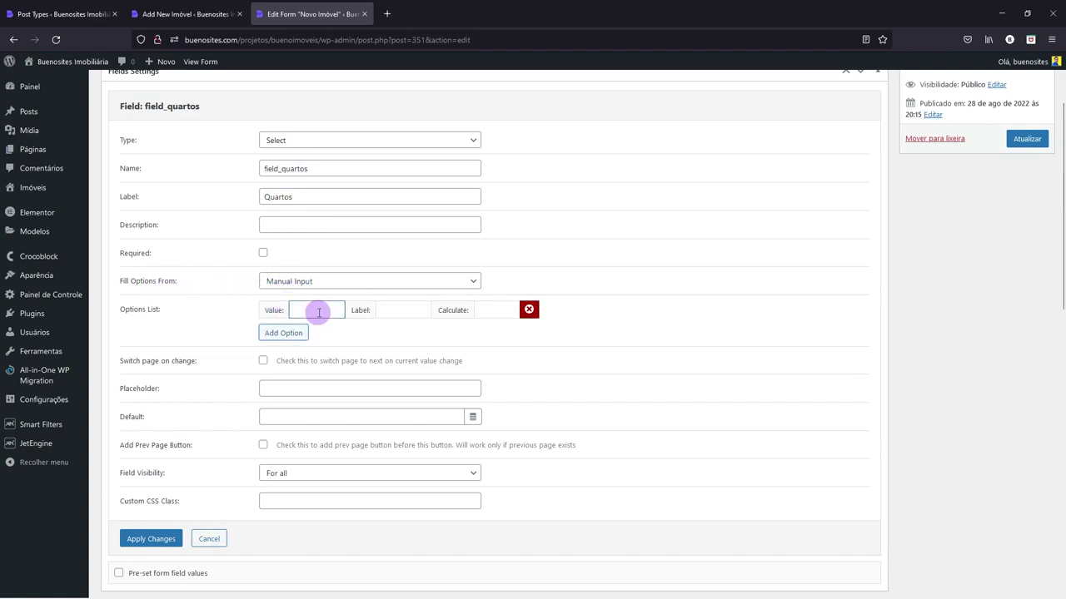
left_click(388, 310)
type("1")
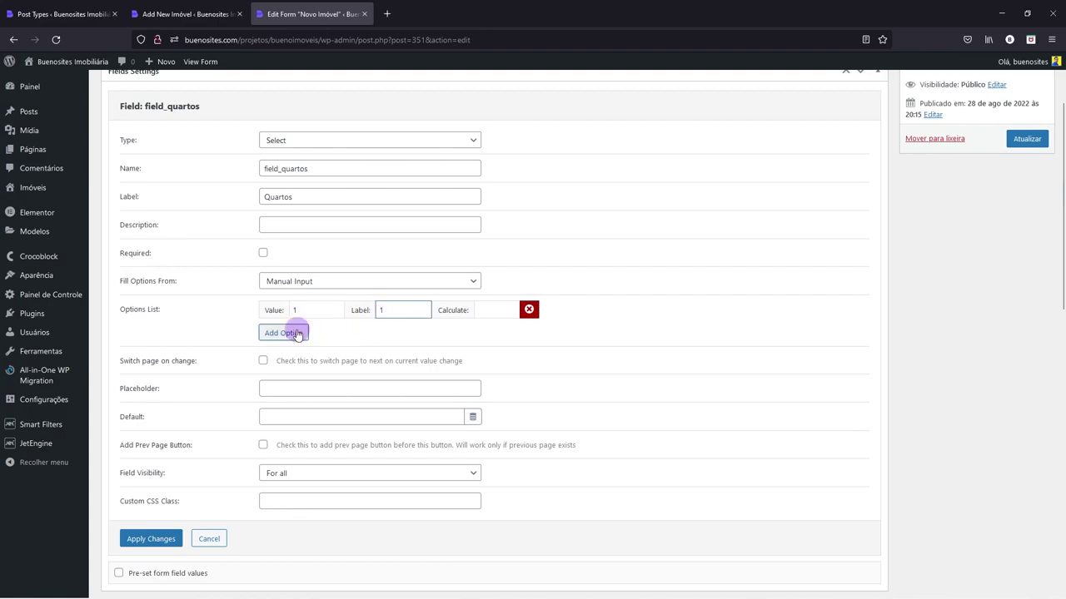
left_click(297, 332)
type("2")
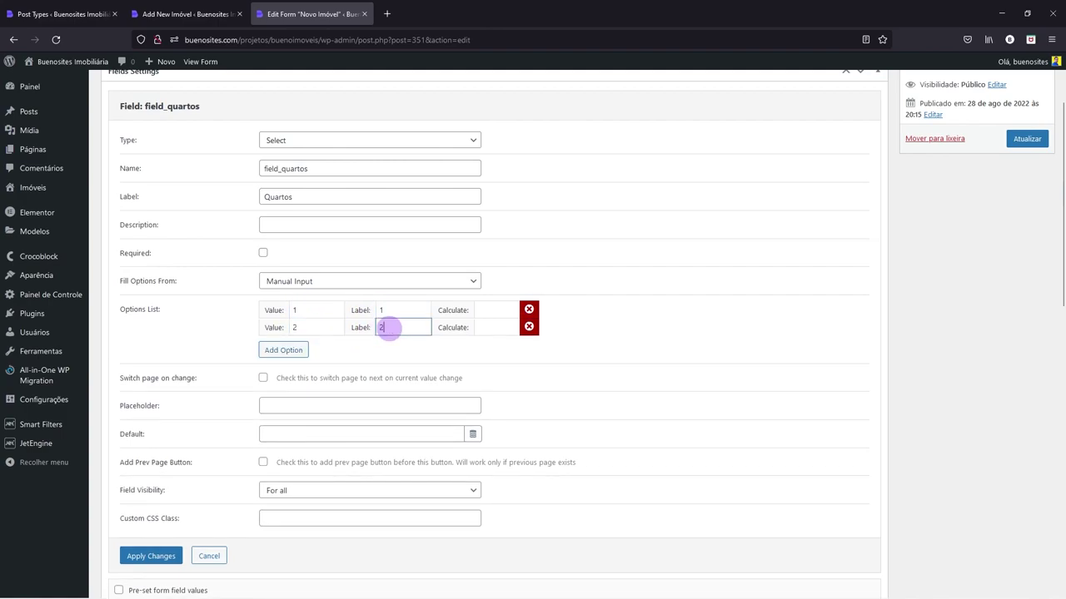
left_click(284, 349)
type("3")
left_click(379, 348)
type("3")
left_click(283, 367)
left_click(387, 359)
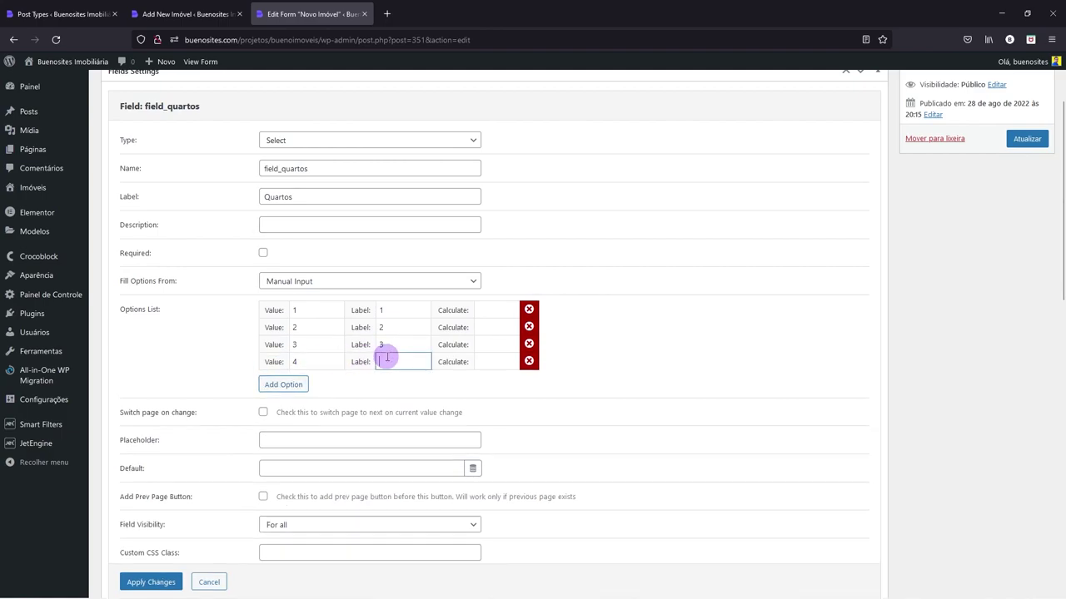
scroll(316, 305, "down", 1)
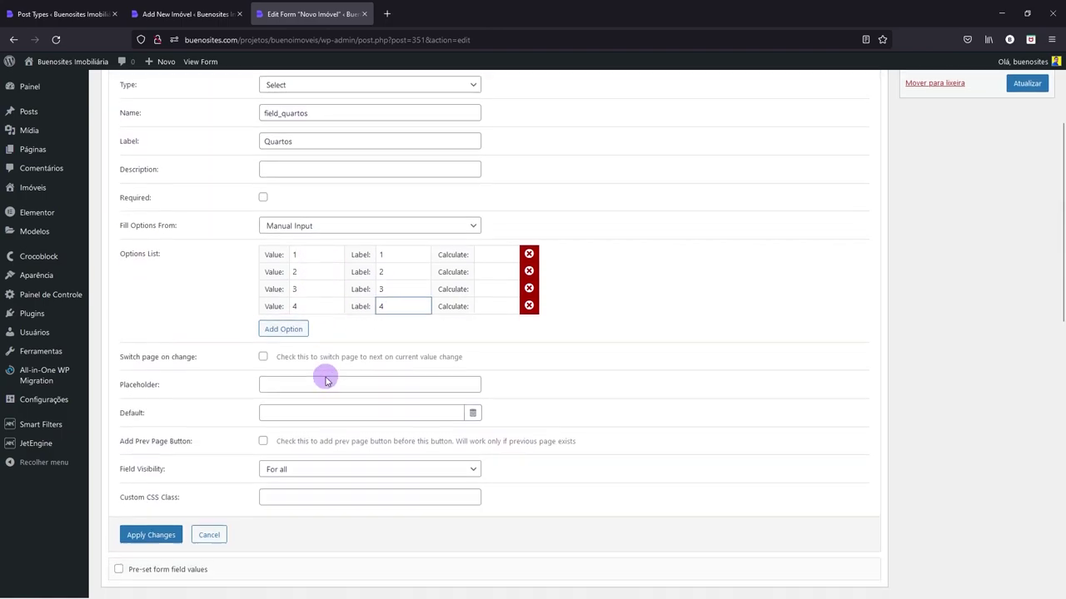
- Apply field_quartos and place a duplicate of it under field_condominio
left_click(140, 533)
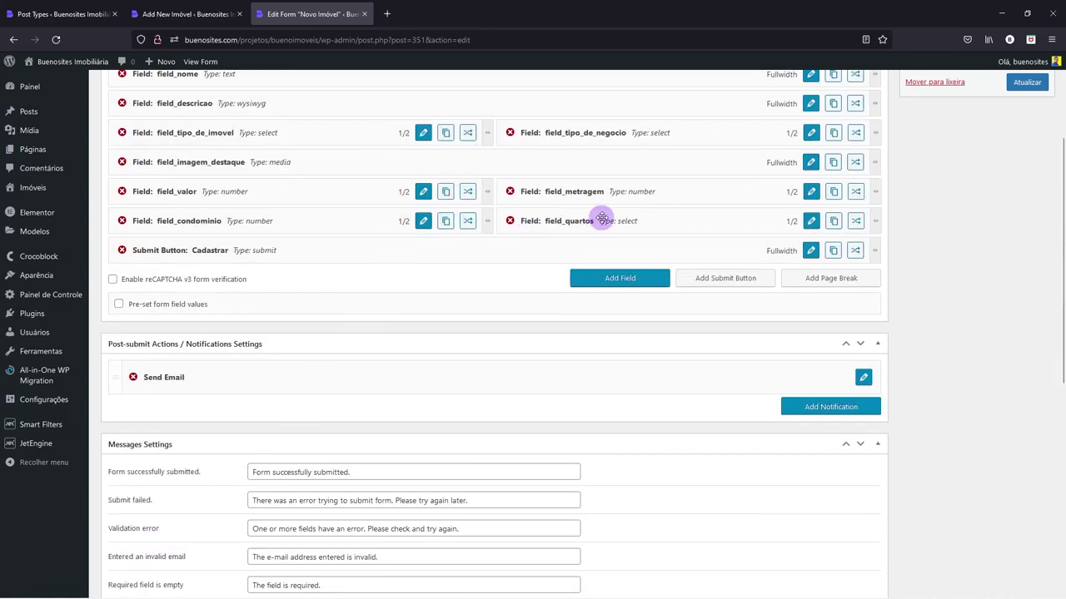
left_click(833, 221)
left_click_drag(515, 282, 272, 236)
left_click(167, 14)
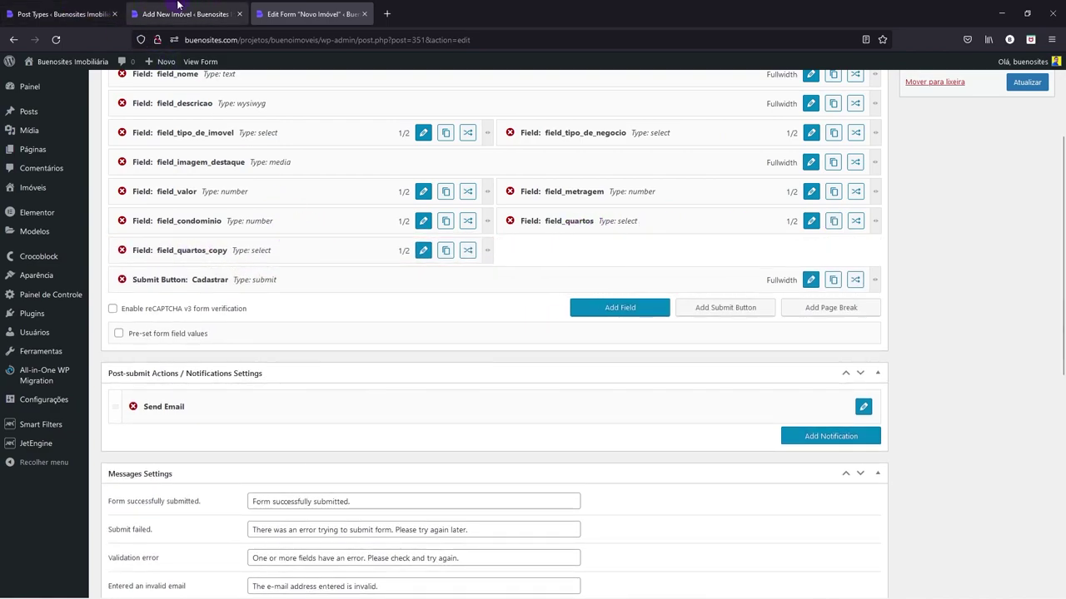
scroll(209, 331, "down", 3)
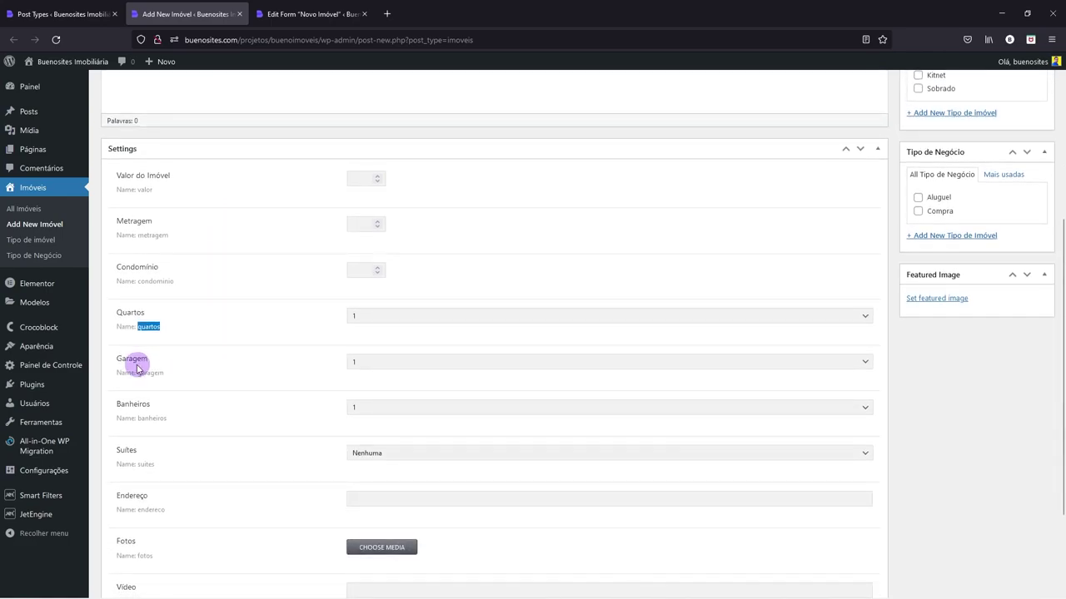
left_click(325, 12)
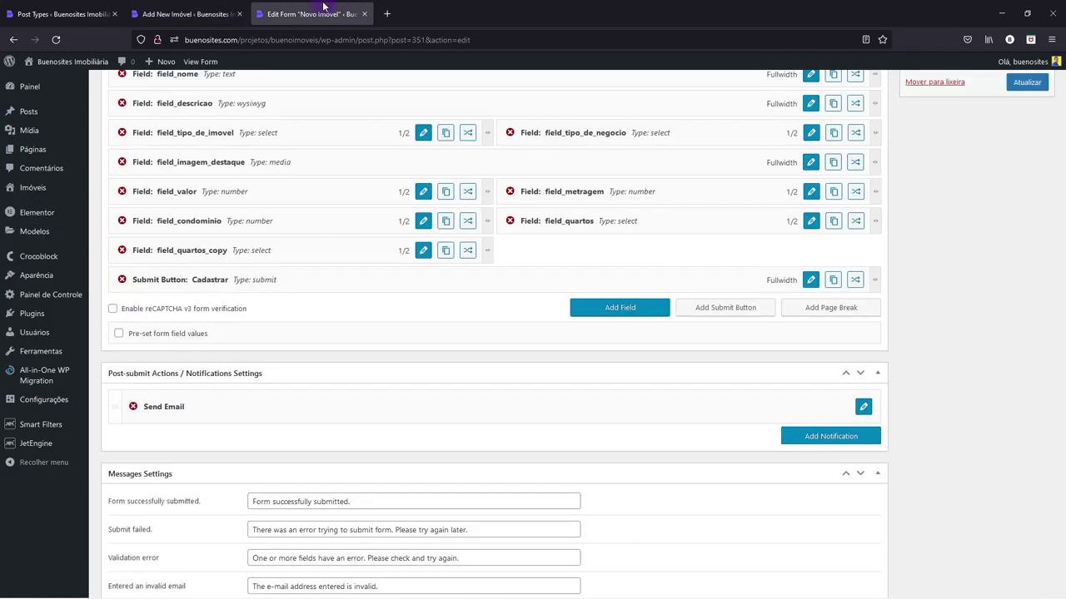
- Rename the copy field_garagem labelled Garagem, apply, and duplicate it into the right column
left_click(423, 251)
scroll(292, 214, "up", 3)
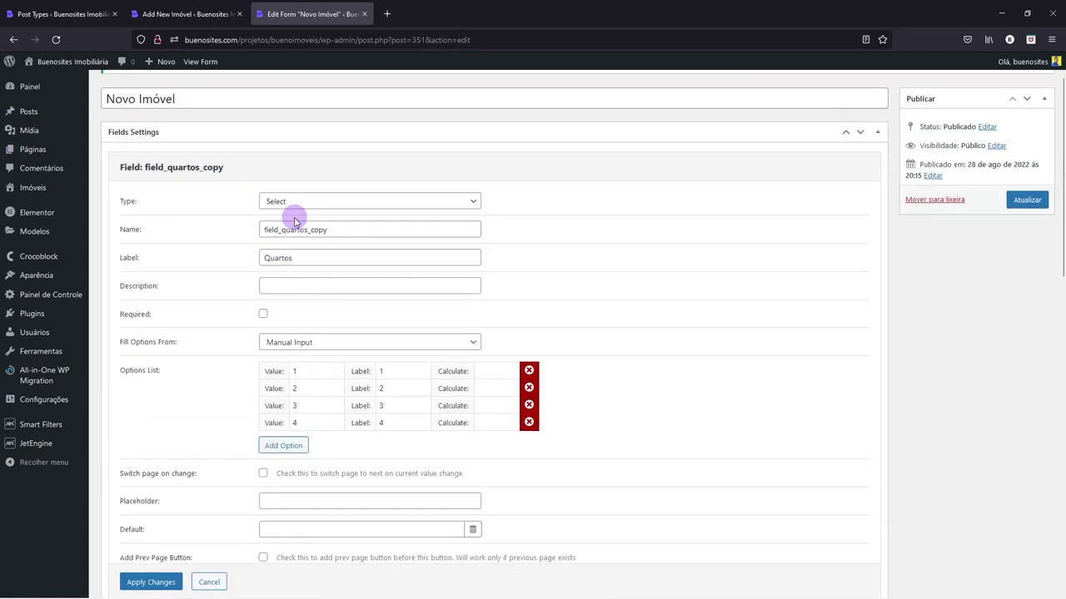
left_click_drag(283, 280, 390, 281)
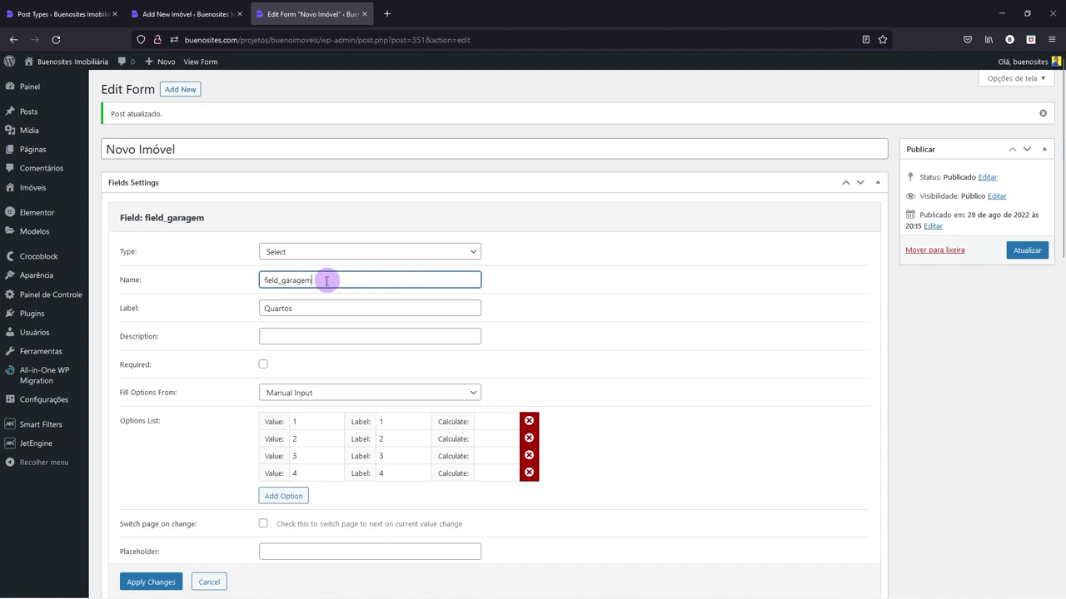
double_click(293, 308)
type("garagem")
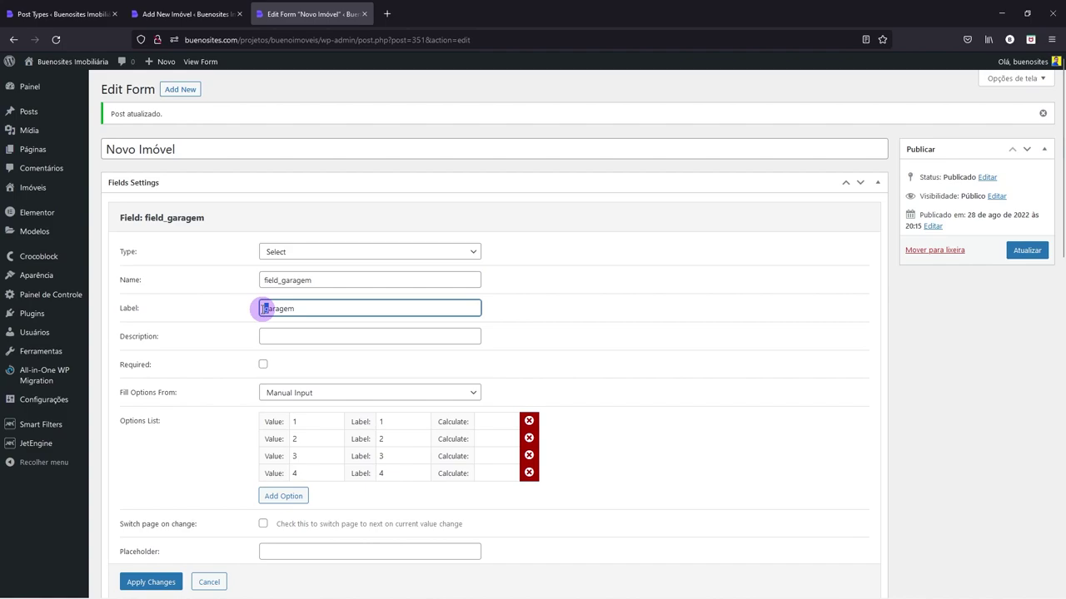
scroll(269, 362, "down", 1)
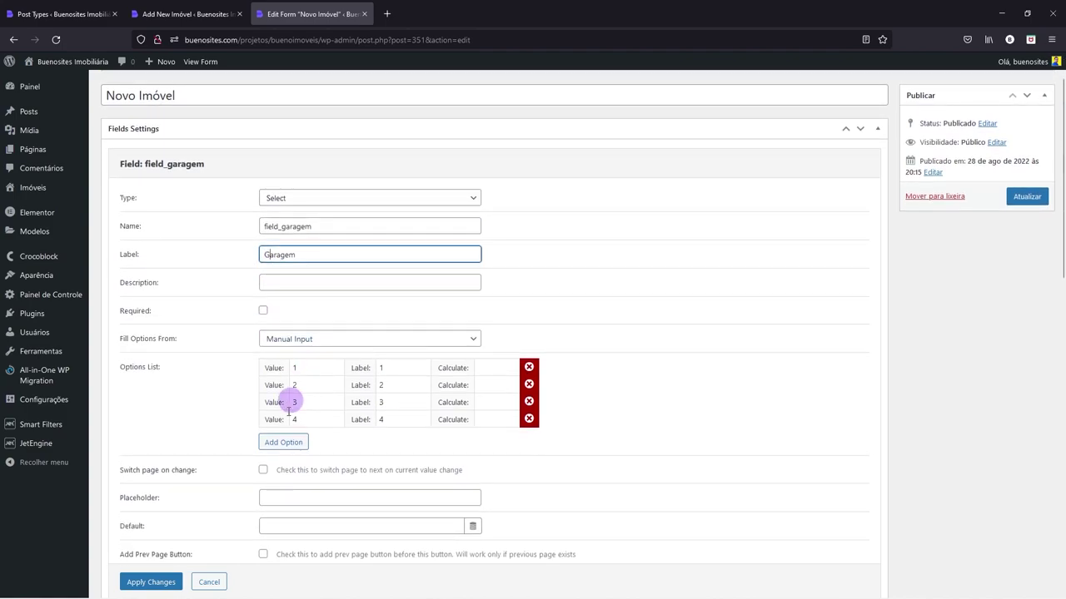
scroll(391, 418, "down", 2)
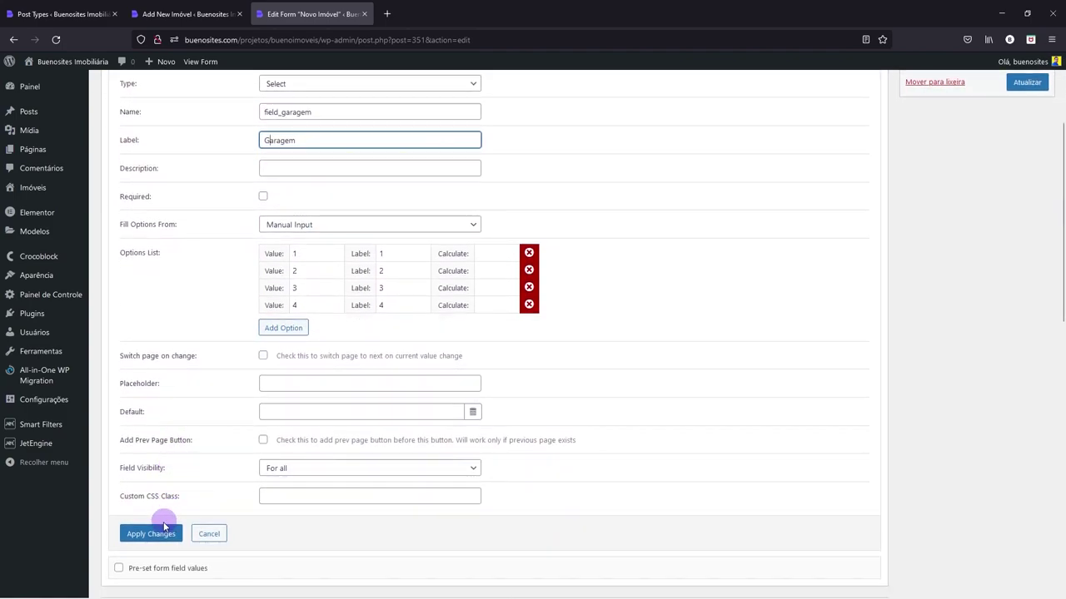
left_click(150, 534)
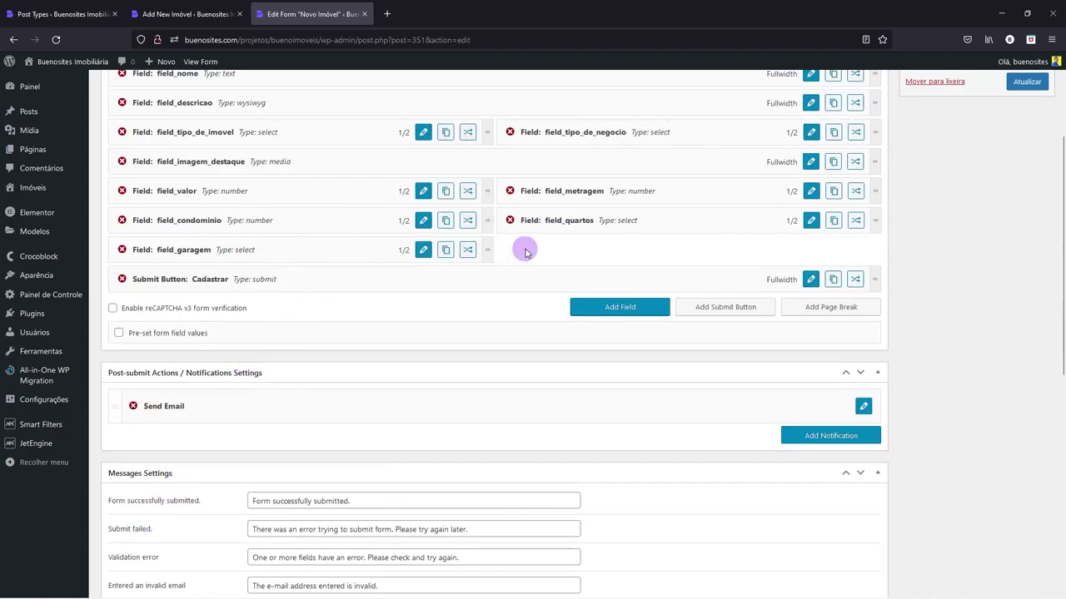
left_click(447, 252)
left_click_drag(347, 304, 740, 253)
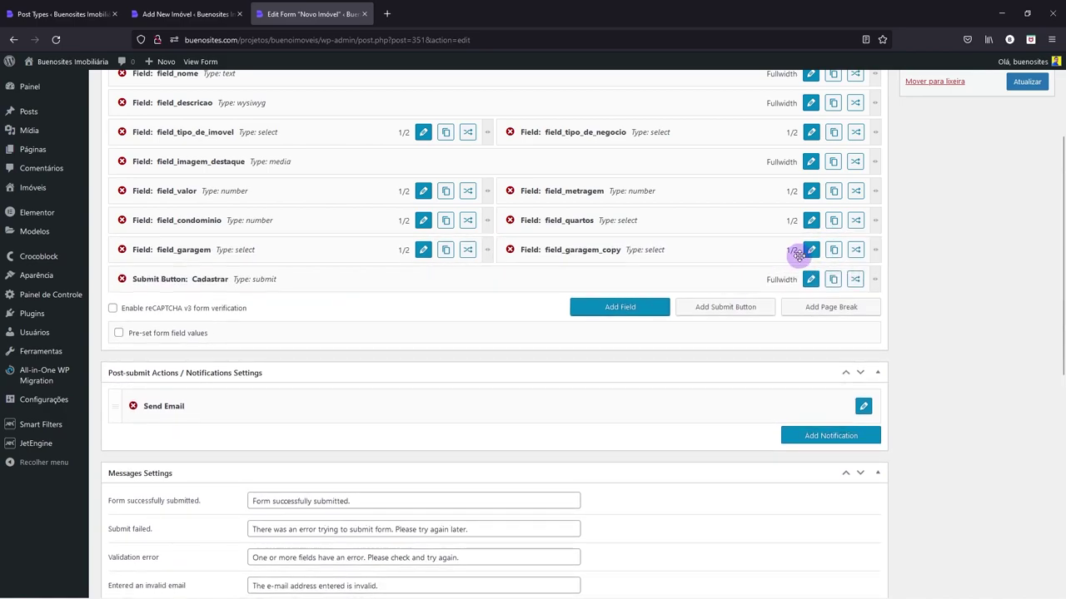
- Rename field_garagem_copy to field_banheiros with the label Banheiros and apply
left_click(810, 250)
scroll(392, 249, "up", 1)
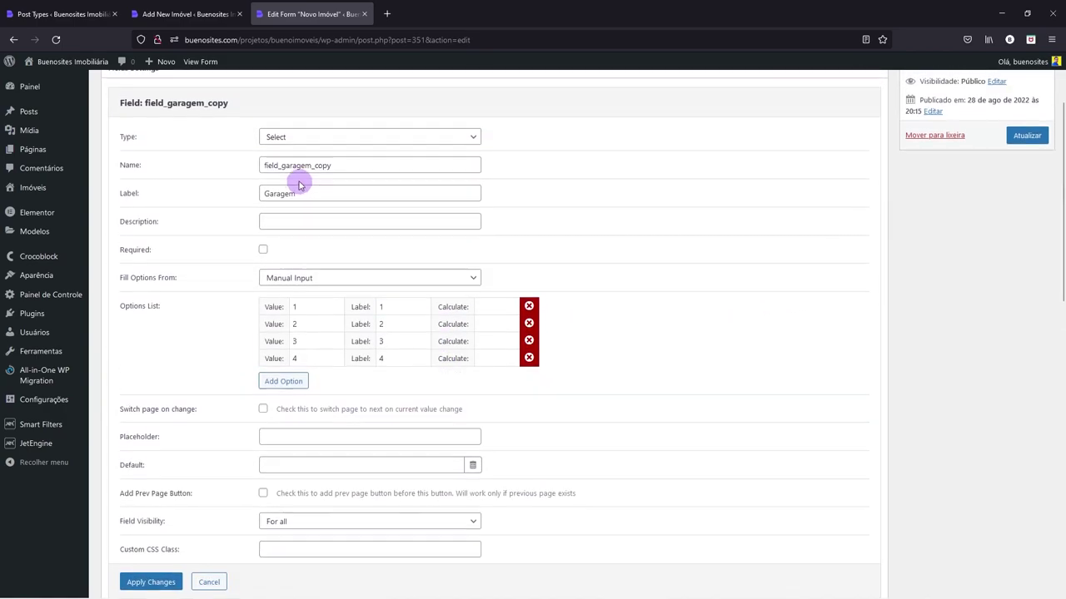
left_click_drag(280, 168, 396, 166)
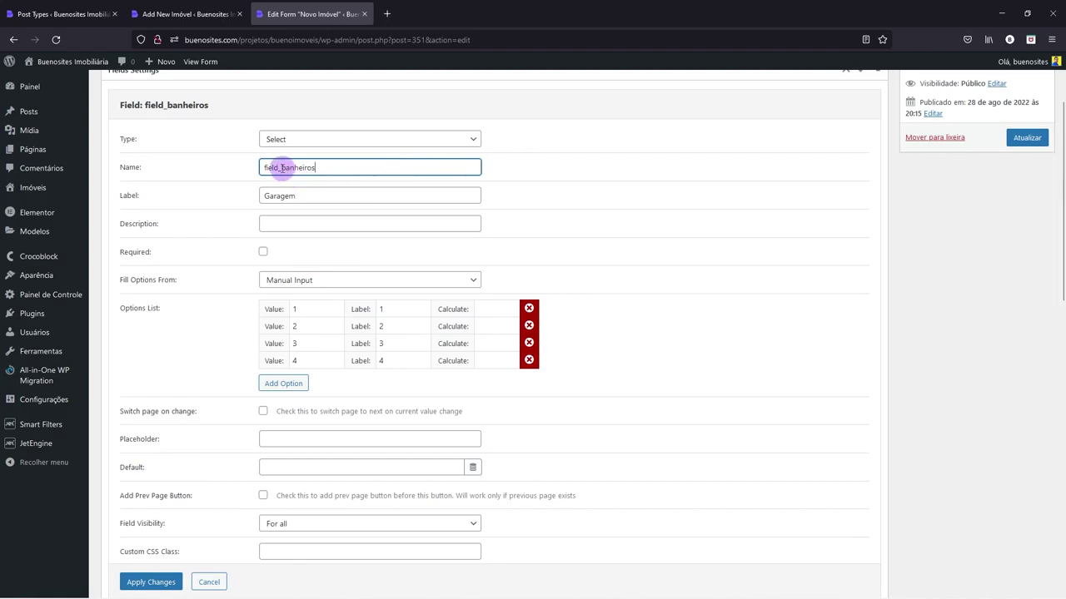
double_click(266, 197)
type("banheiros")
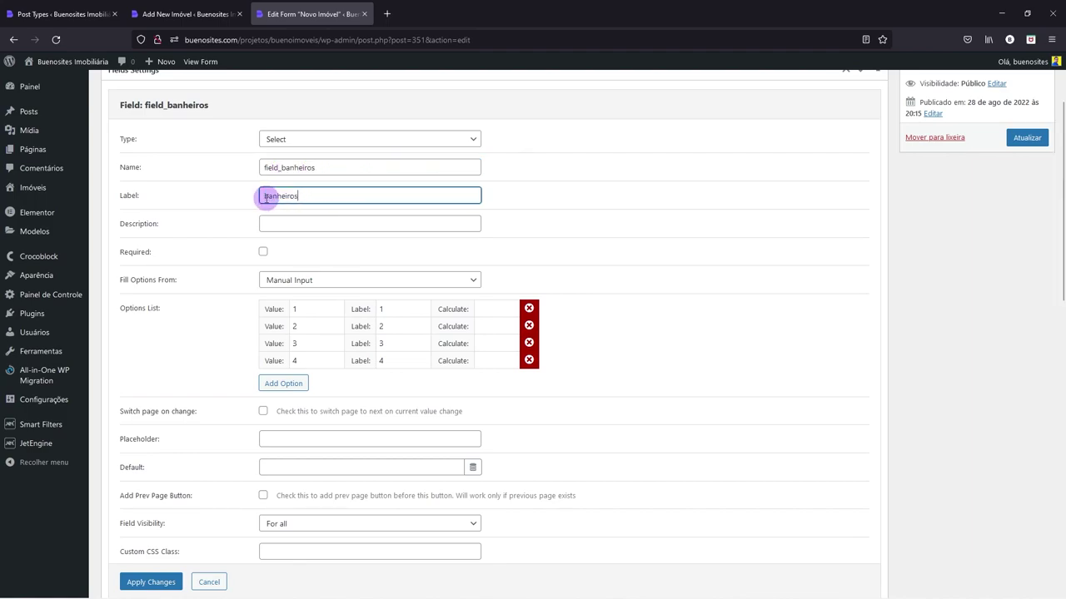
left_click(187, 14)
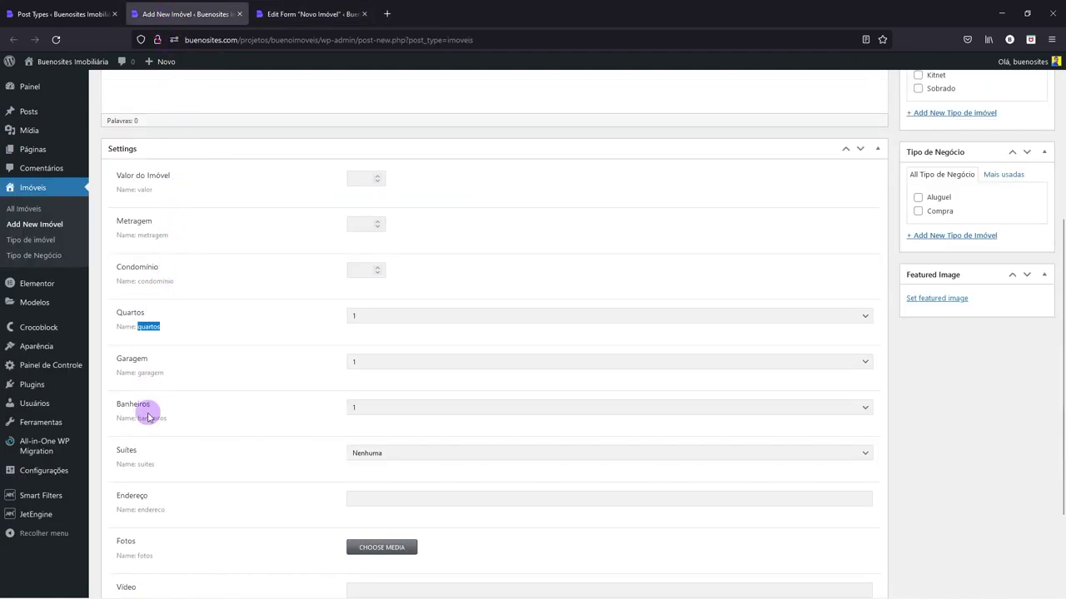
left_click(304, 14)
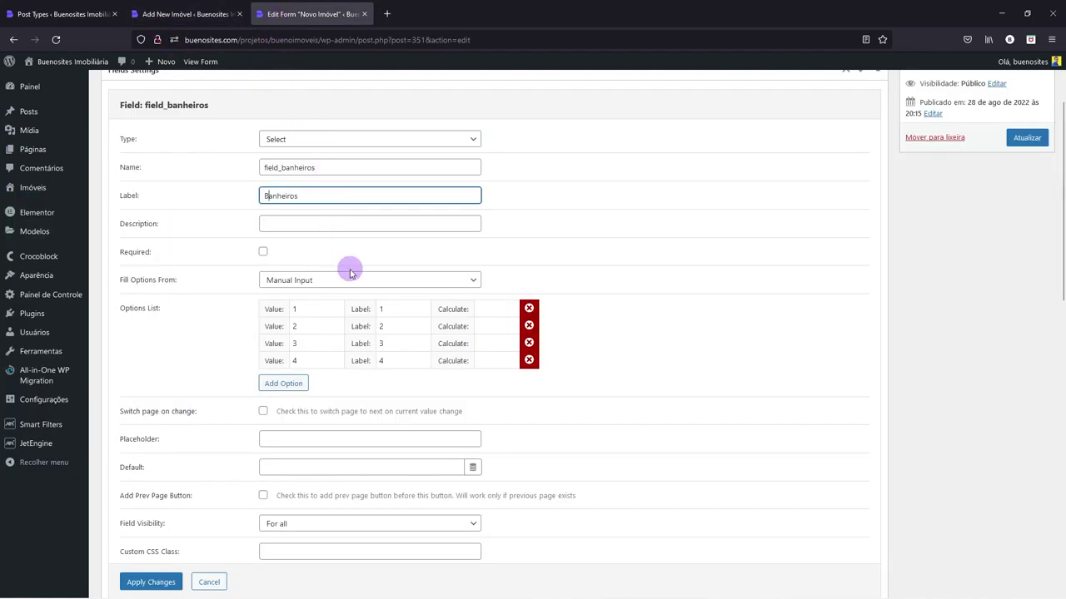
scroll(375, 395, "down", 2)
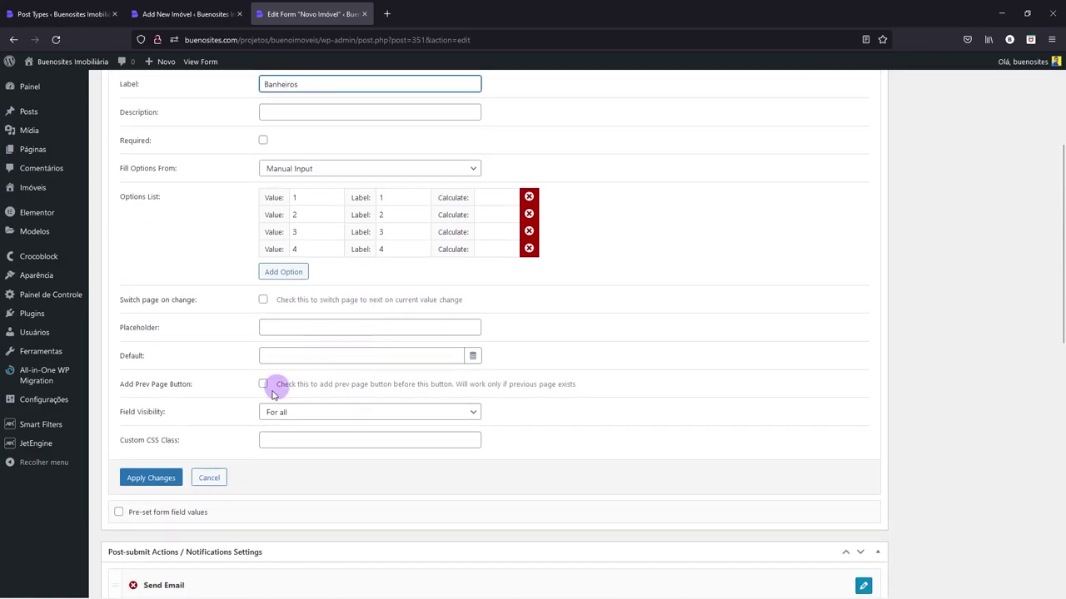
left_click(150, 476)
- Look up the next field on the property post before returning to the form
scroll(462, 275, "up", 1)
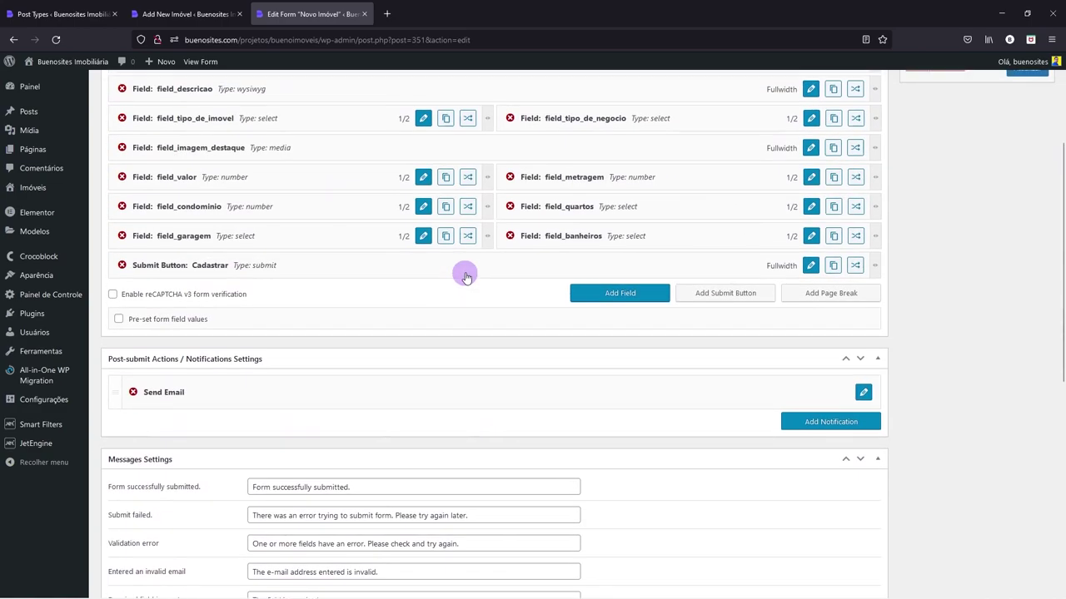
left_click(164, 10)
scroll(231, 381, "down", 3)
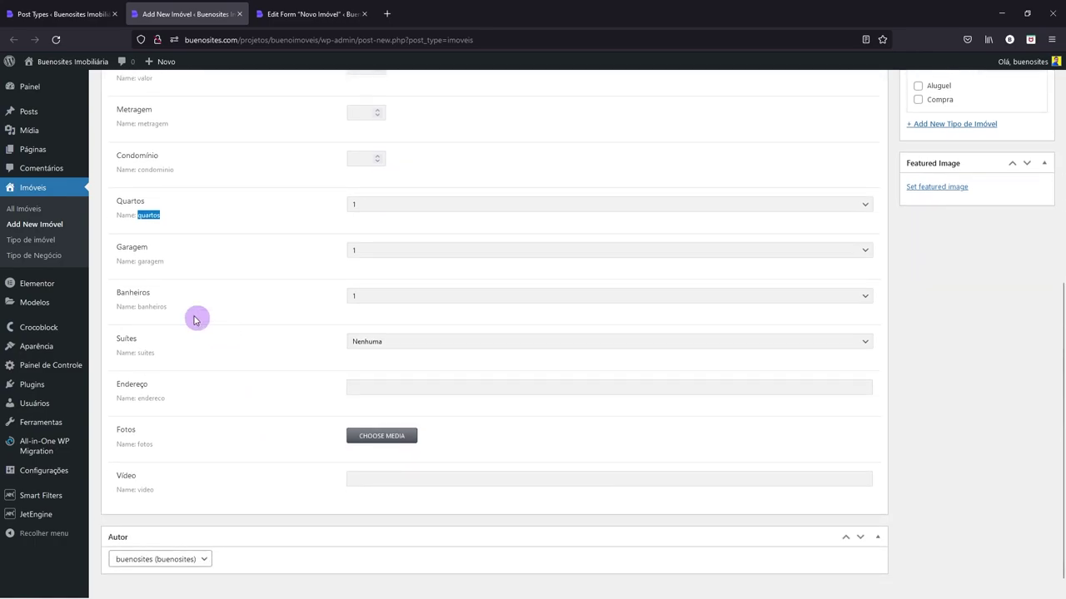
left_click(286, 8)
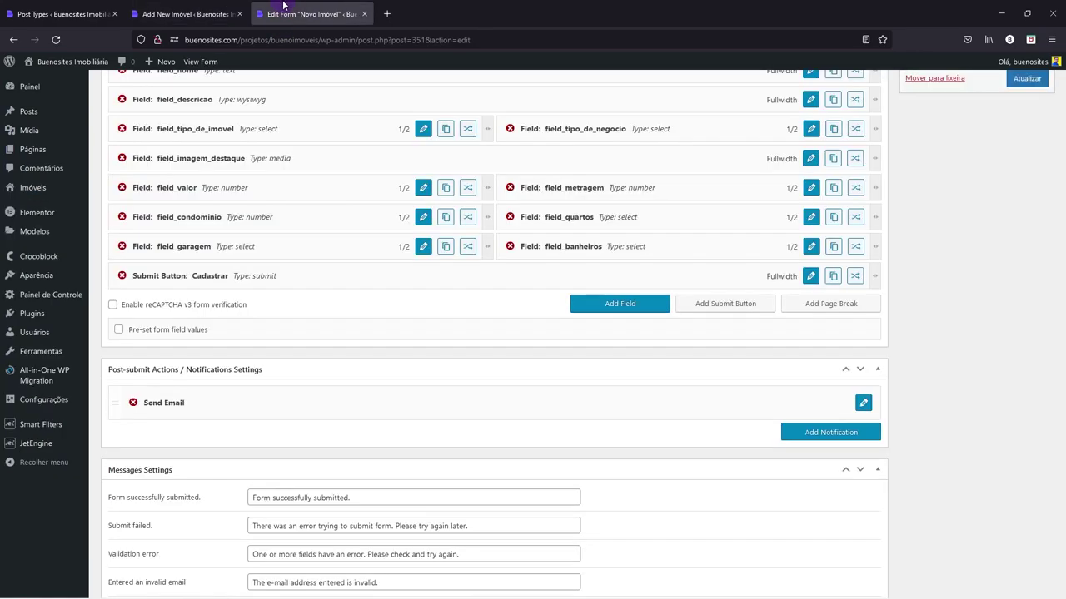
- Duplicate field_banheiros into the left column below field_garagem
left_click(833, 247)
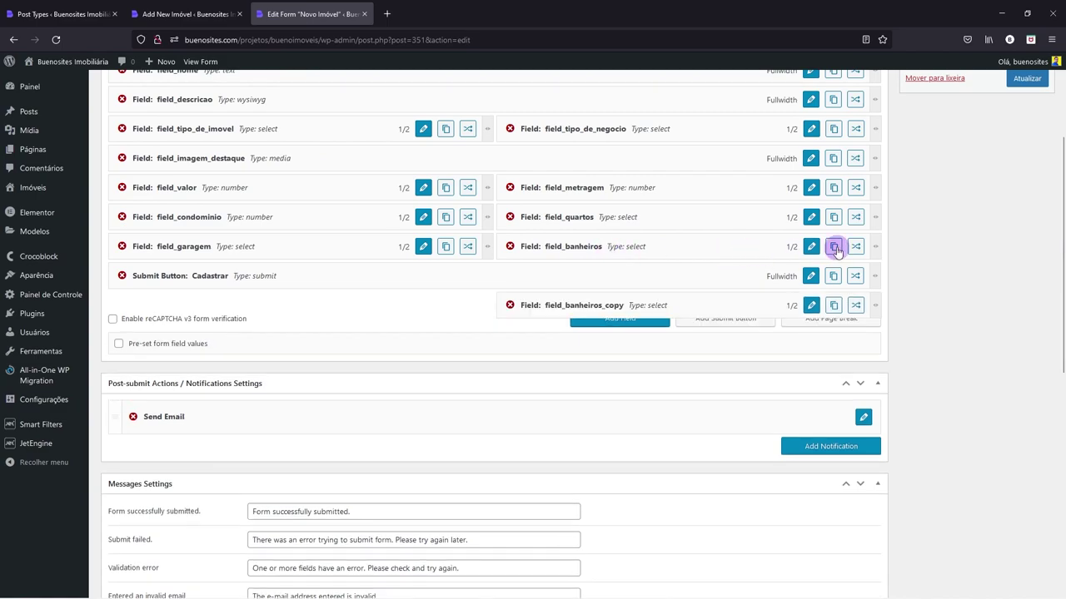
mouse_move(542, 301)
left_mouse_down()
mouse_move(179, 278)
mouse_move(258, 280)
left_mouse_up()
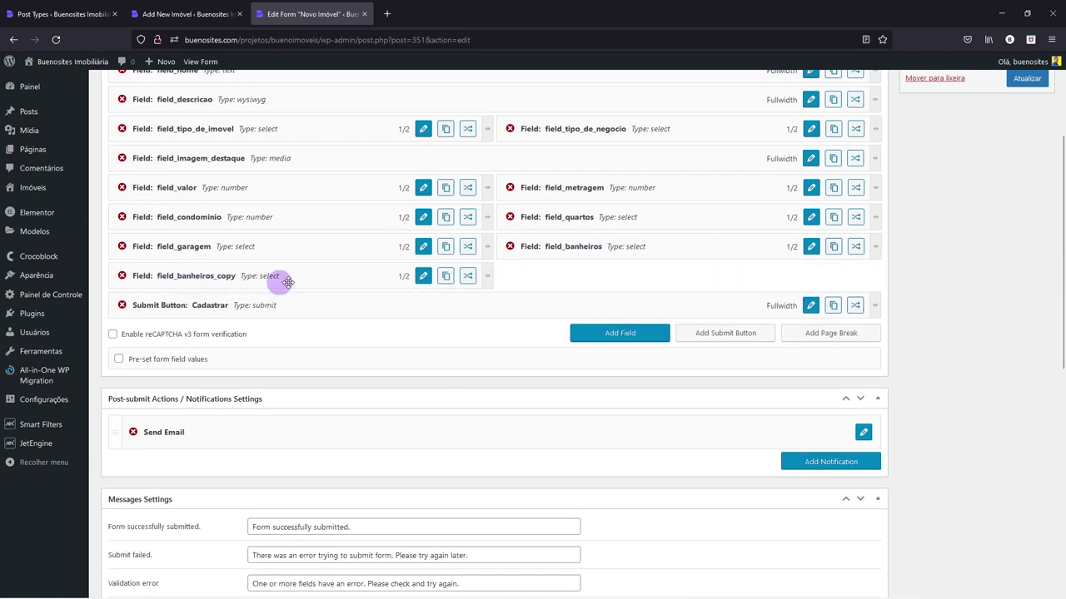
left_click(425, 275)
scroll(300, 198, "up", 3)
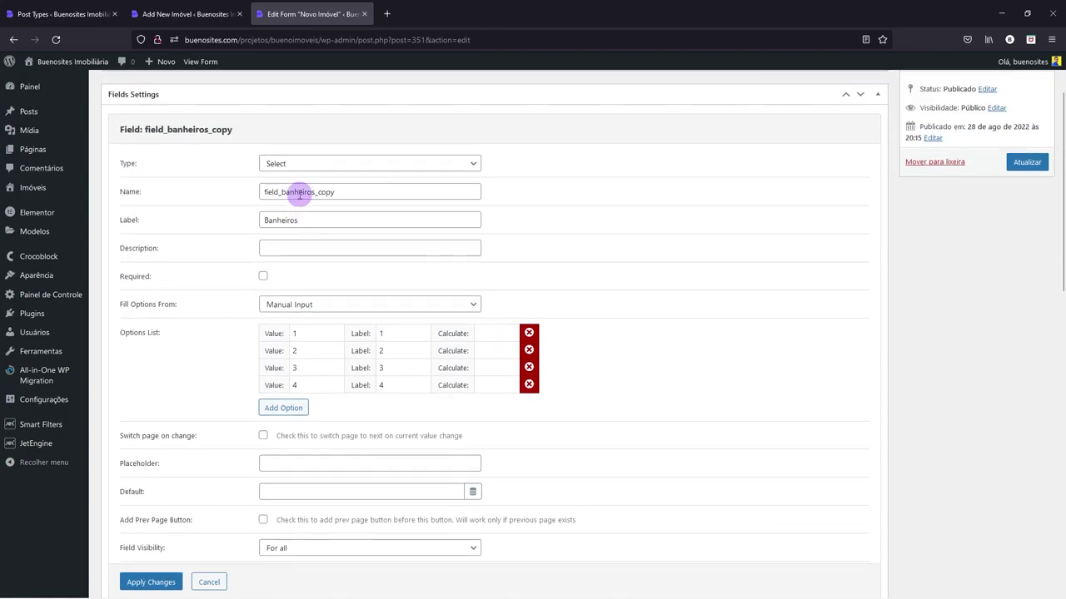
left_click_drag(281, 221, 408, 234)
- Rename the copy field_suites with the label Suites, copied from the property post, and apply
key("ctrl+Tab")
key("ctrl+Tab")
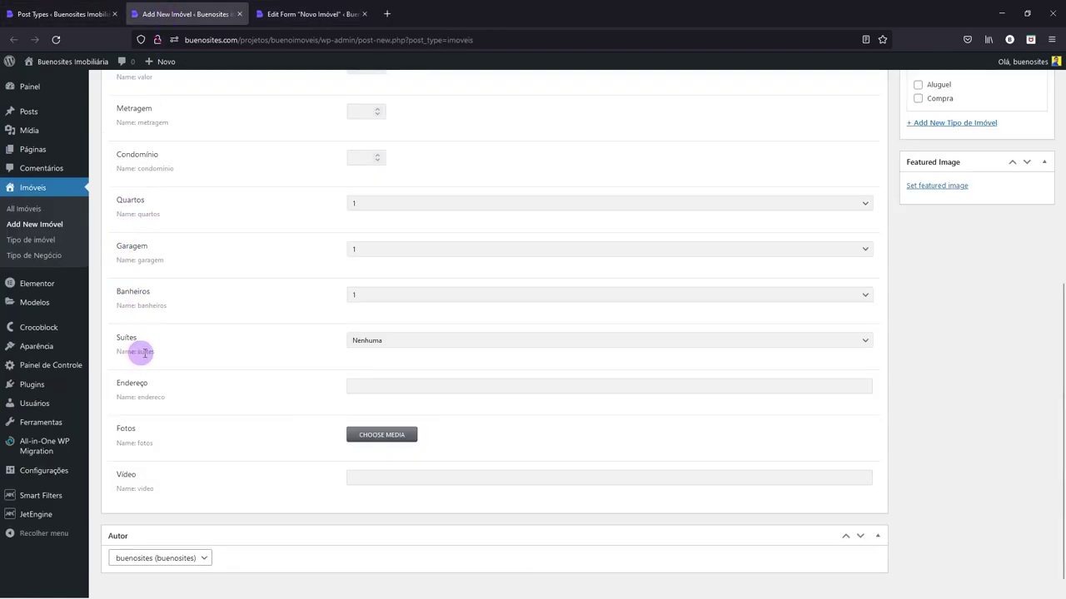
left_click_drag(139, 353, 175, 358)
key("ctrl+c")
key("ctrl+Tab")
key("ctrl+v")
left_click_drag(296, 249, 243, 247)
key("ctrl+v")
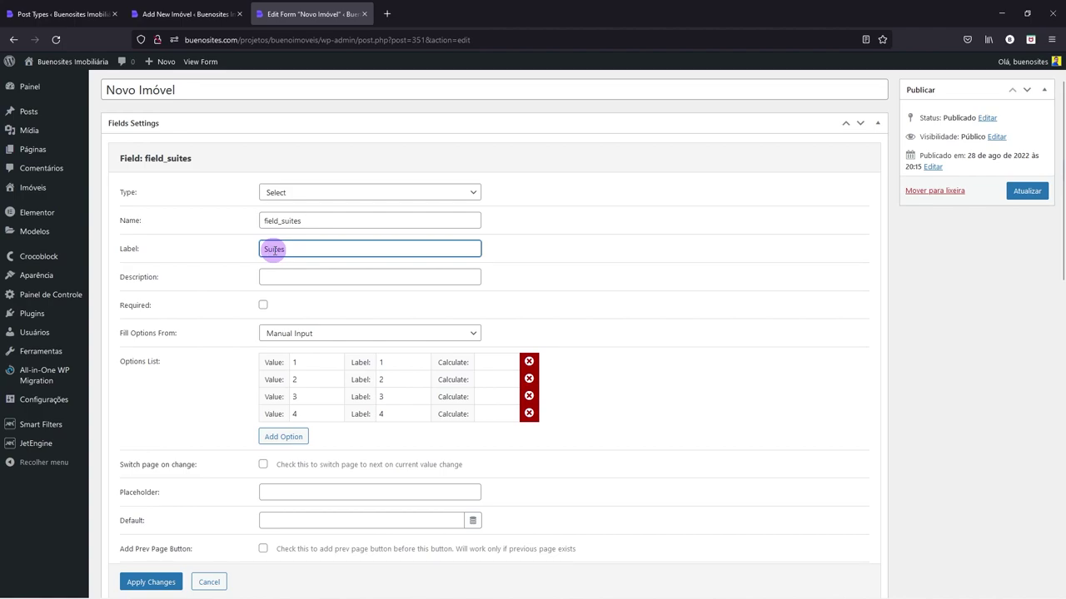
scroll(187, 437, "down", 2)
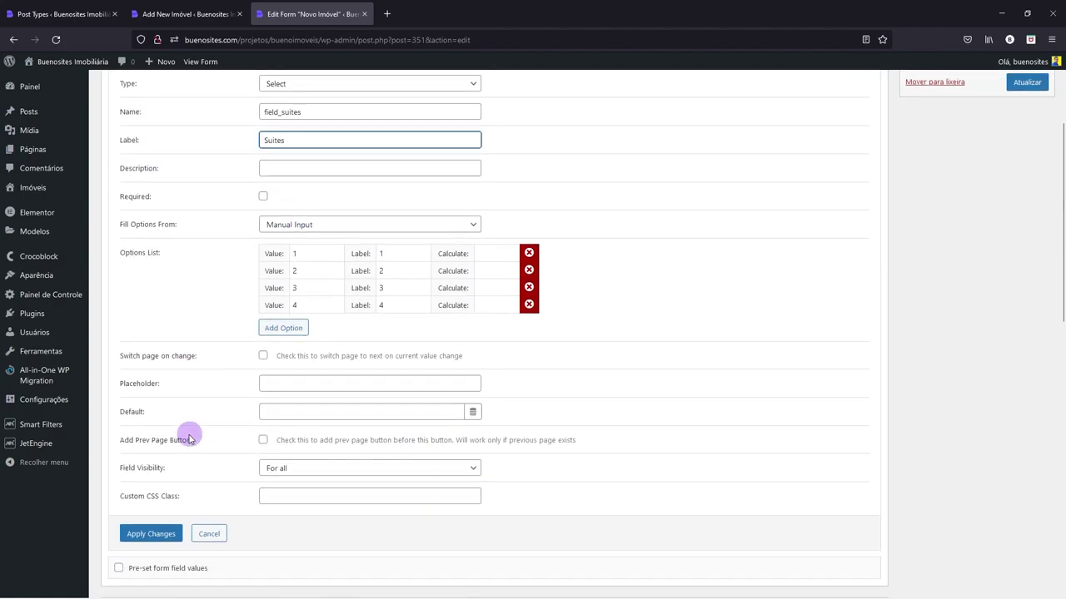
left_click(143, 534)
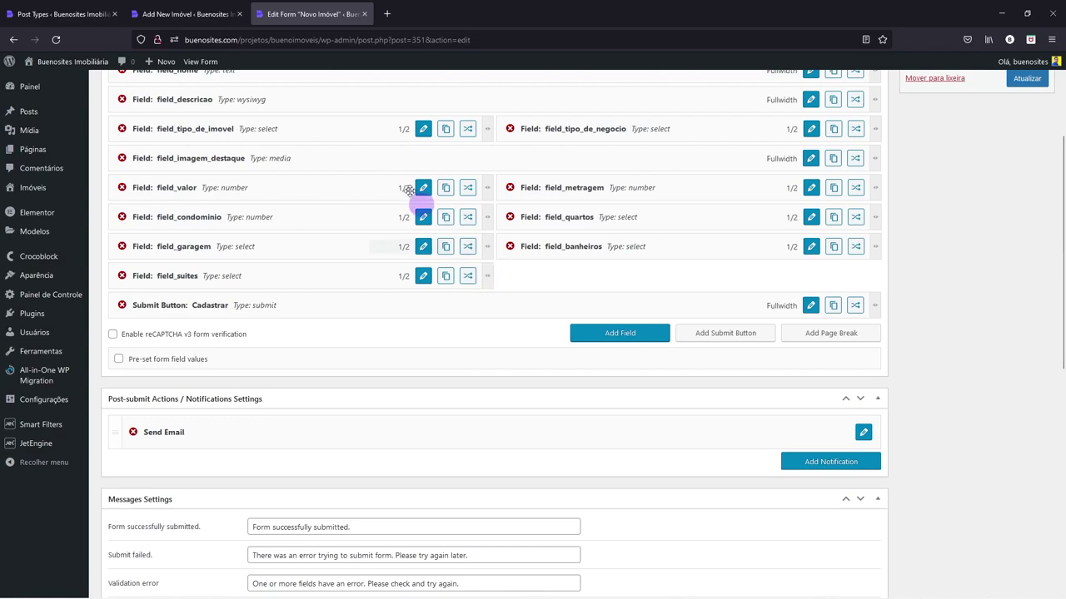
- Review the Suites choices offered on the property post
left_click(191, 14)
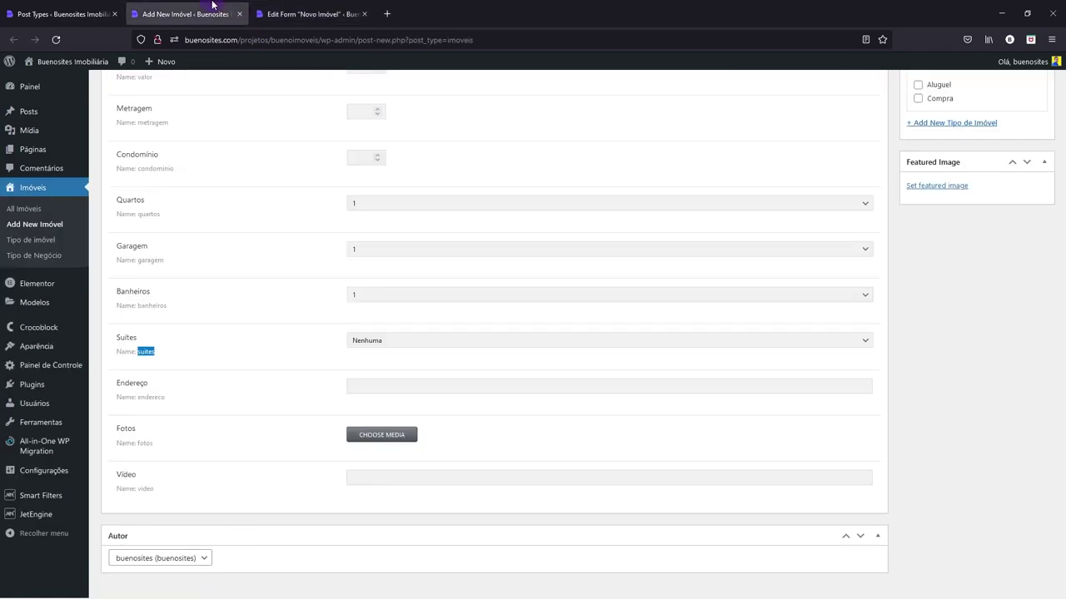
left_click(393, 346)
left_click(391, 340)
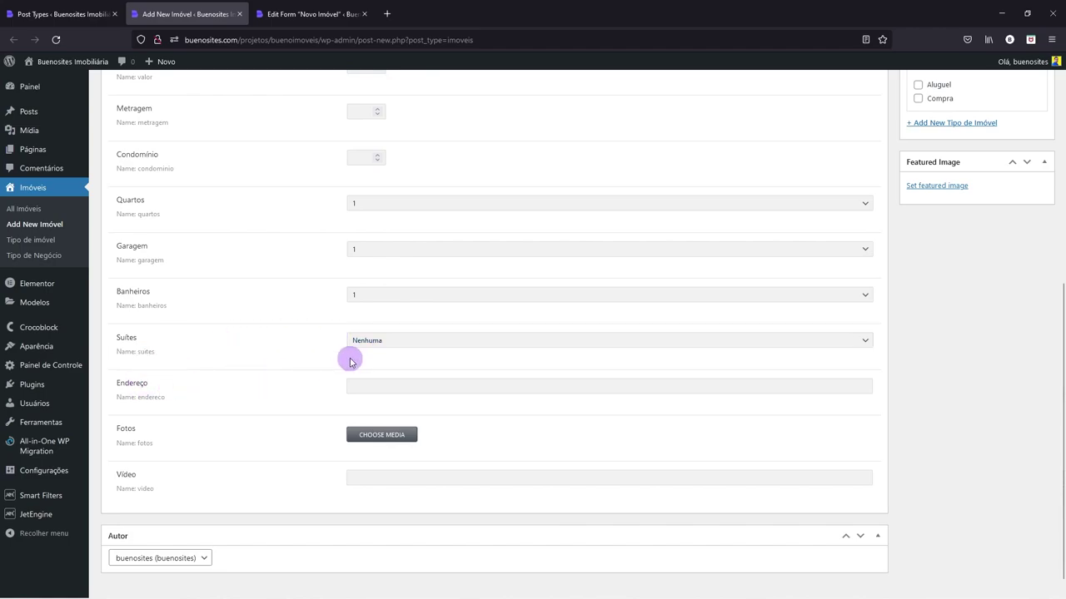
left_click(363, 341)
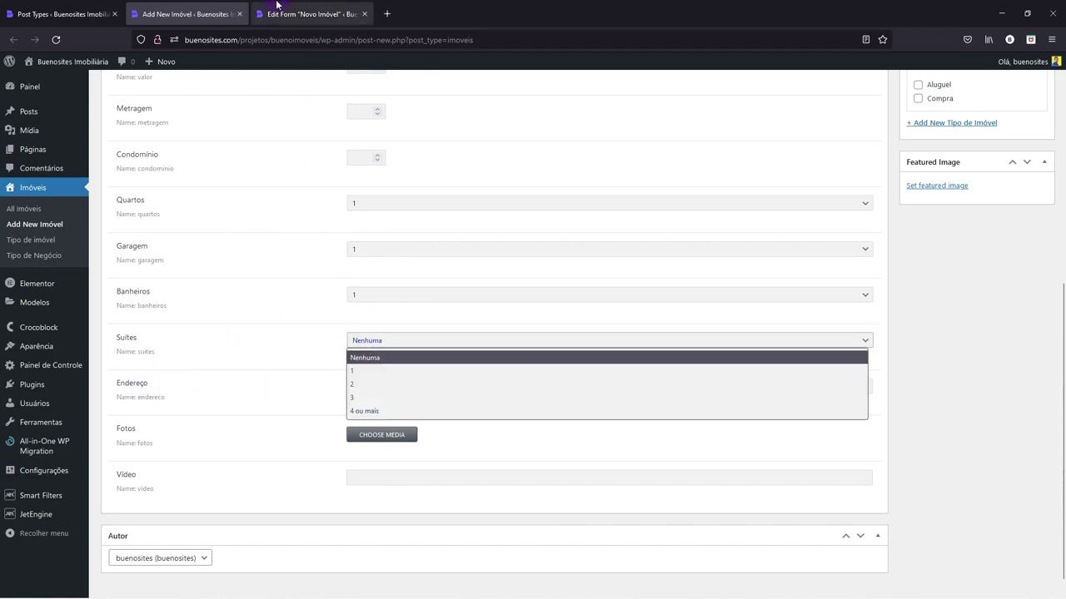
left_click(283, 14)
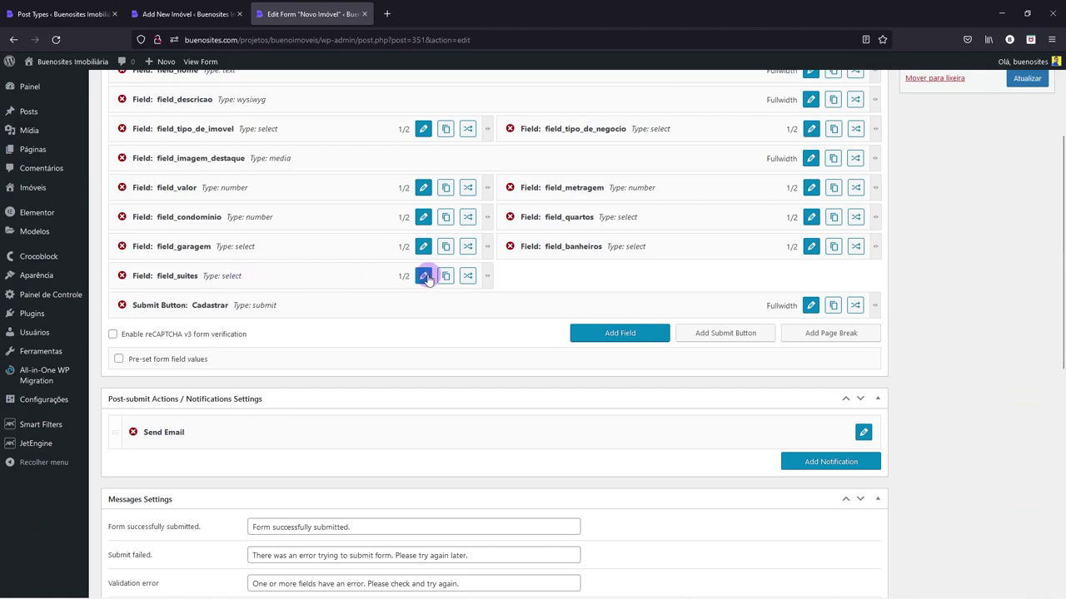
- Add a fifth Suites option with value nenhuma and label Nenhuma
left_click(423, 276)
left_click(279, 319)
left_click(310, 319)
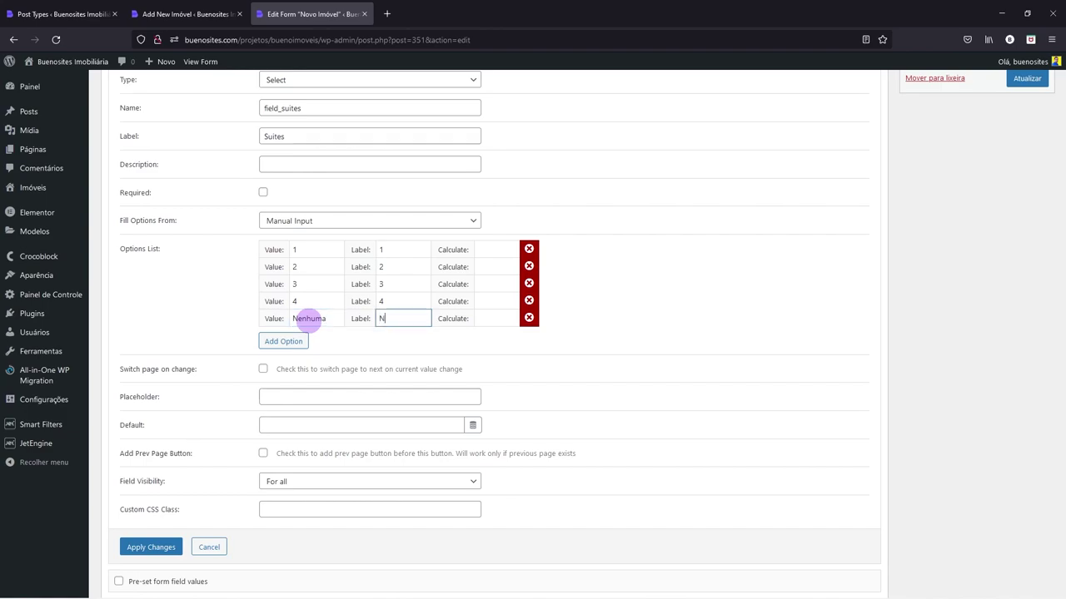
left_click_drag(299, 321, 293, 320)
type("nhuma")
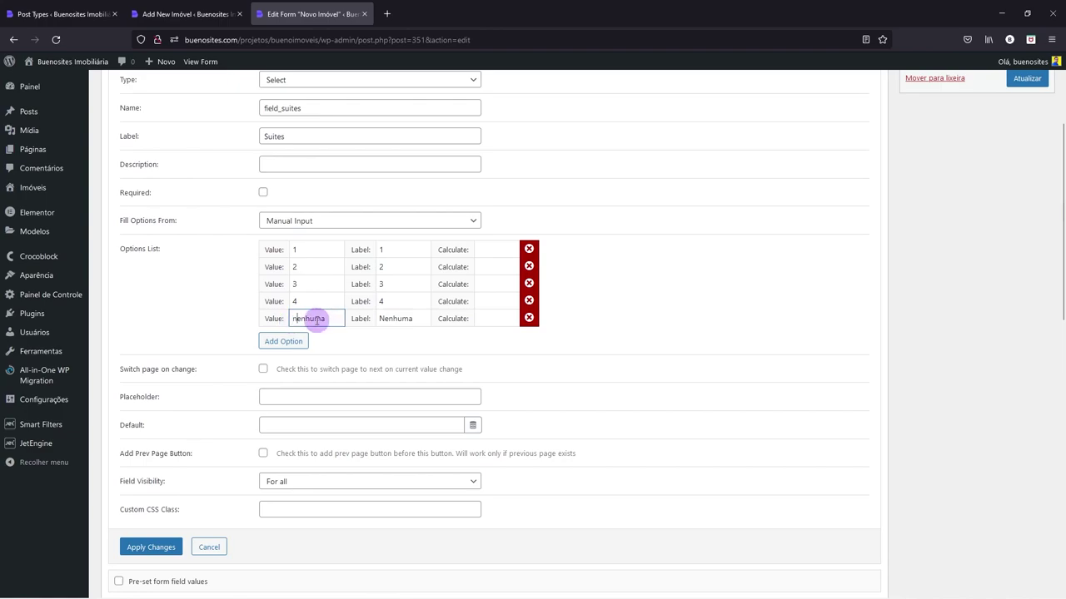
left_click(152, 549)
left_click_drag(502, 279, 880, 275)
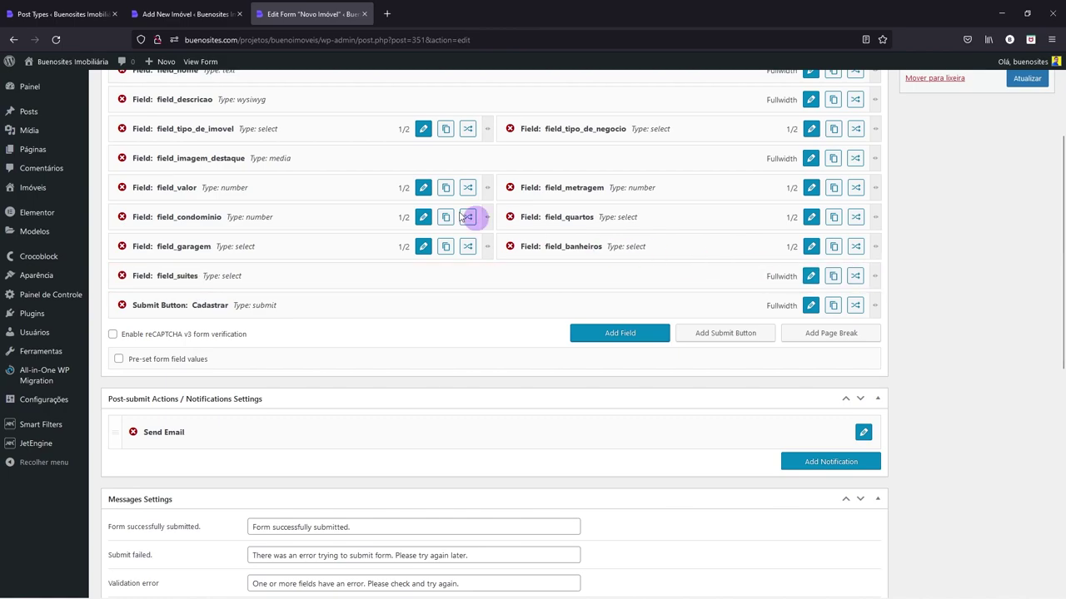
left_click(208, 14)
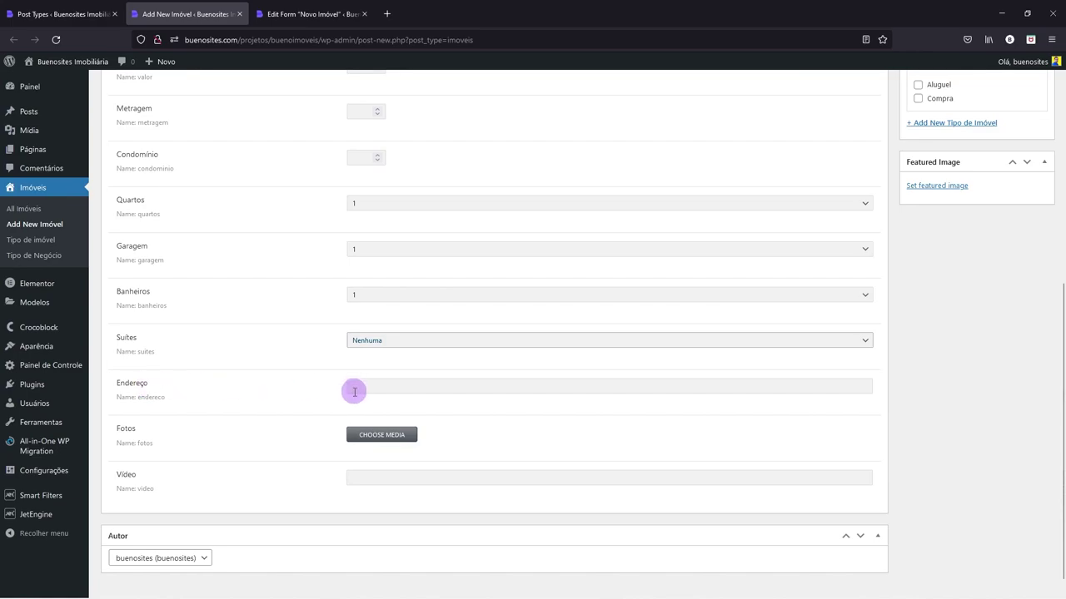
left_click(314, 14)
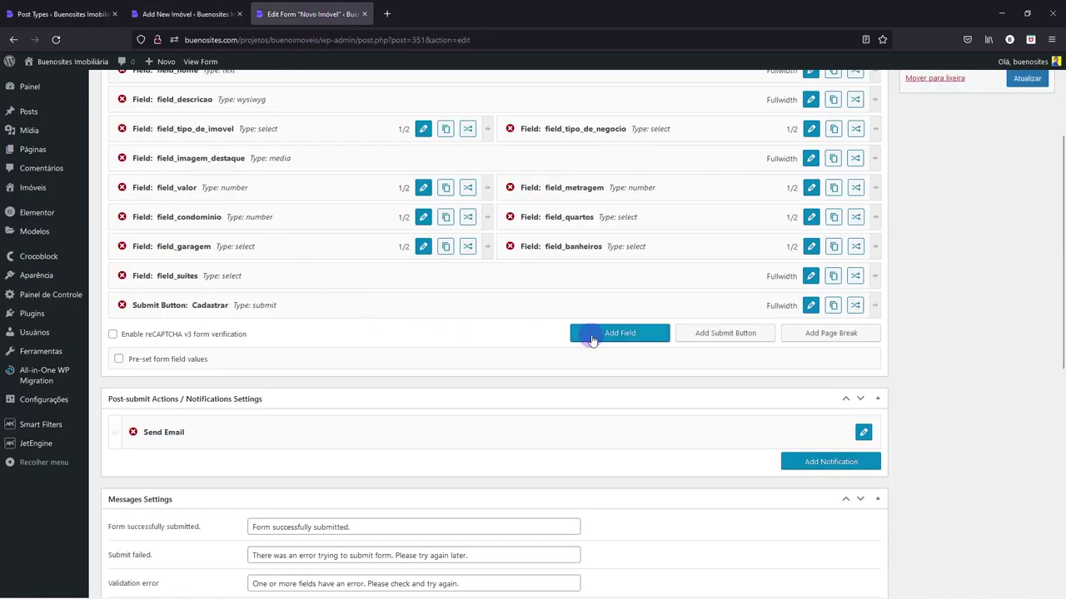
- Add a text field above Cadastrar named field_endereco, labelled Endereço, with Required unticked
left_click(585, 333)
left_click_drag(350, 336, 330, 307)
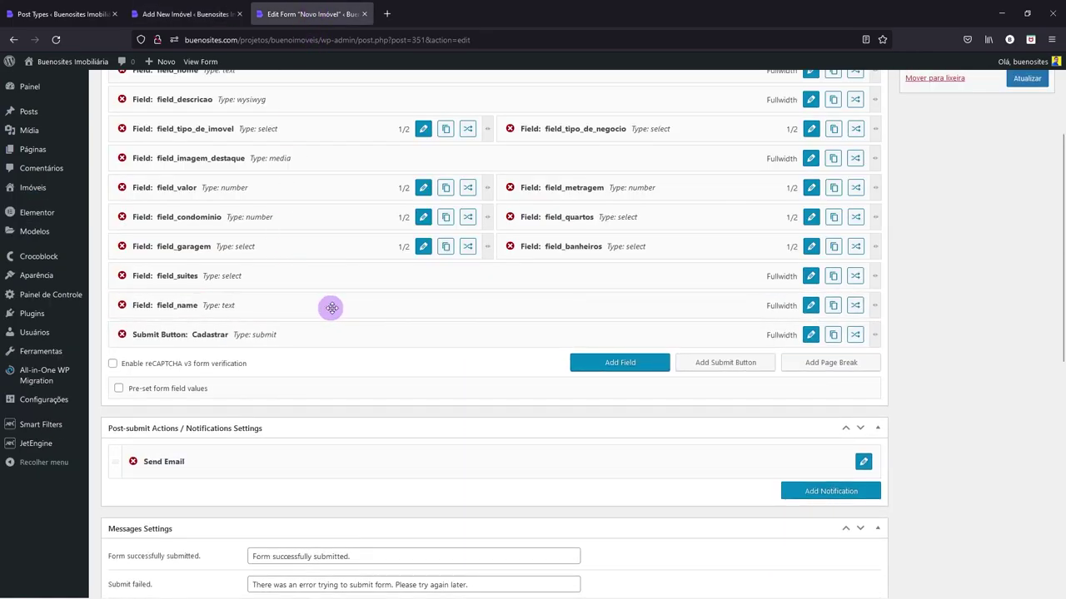
left_click(809, 306)
scroll(303, 148, "up", 3)
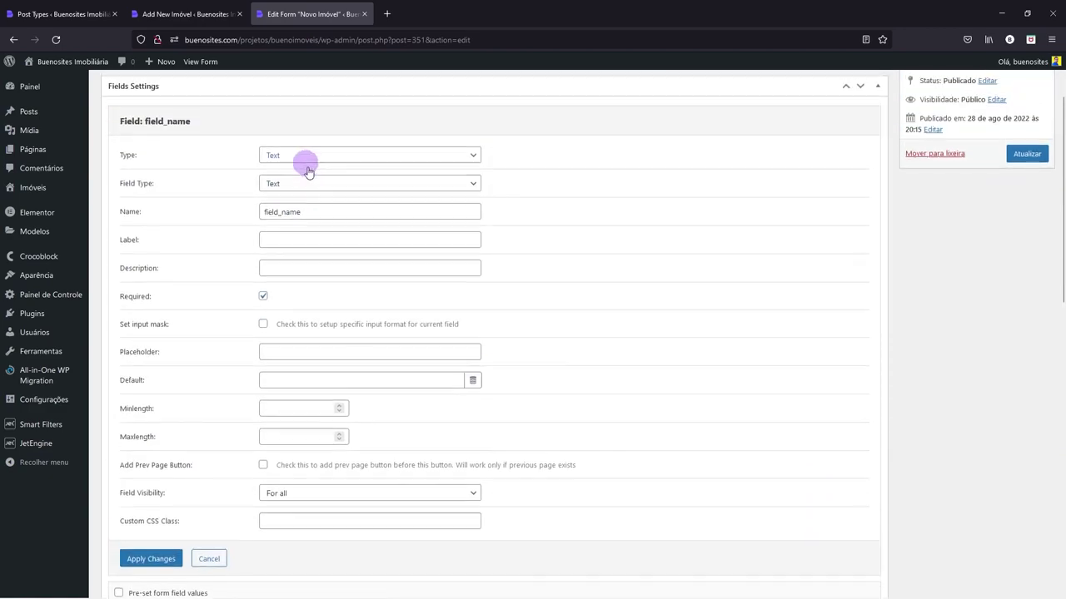
left_click(283, 247)
left_click_drag(283, 248, 338, 247)
type("endereco")
key("Tab")
type("End")
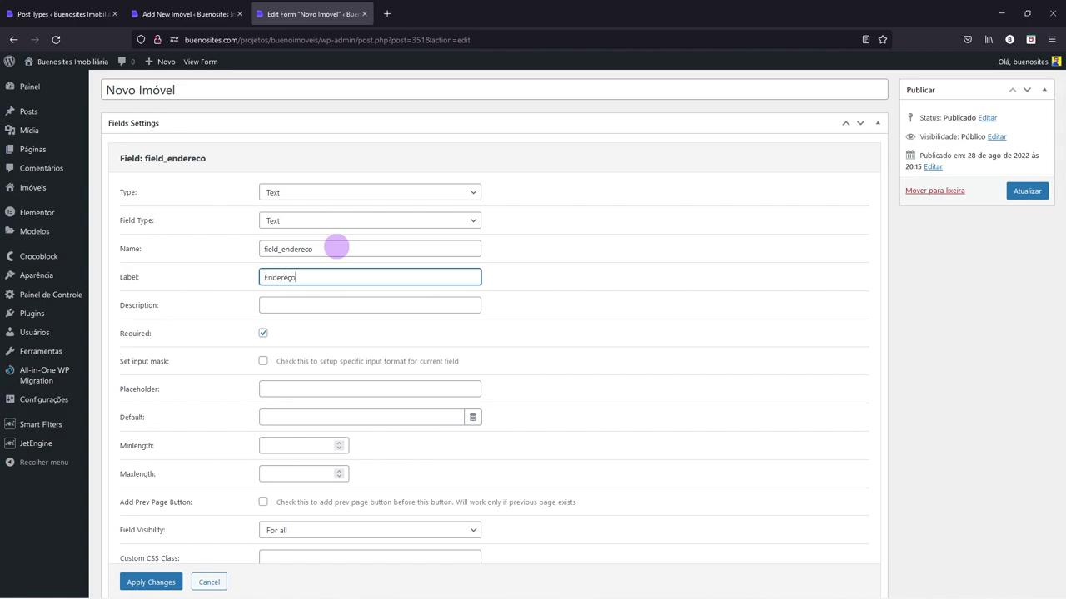
left_click(263, 333)
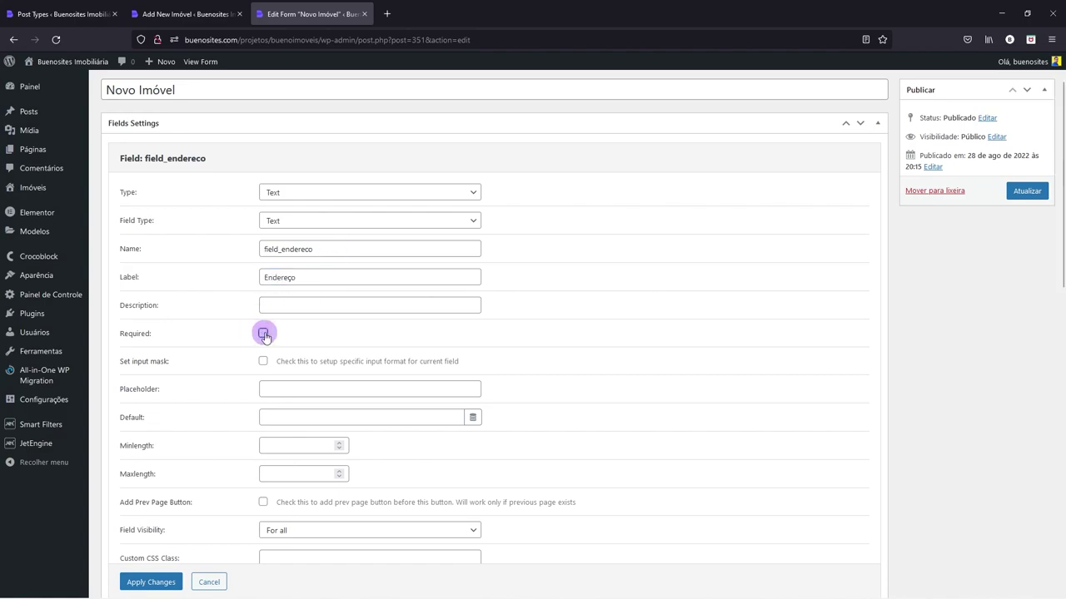
scroll(263, 335, "down", 2)
left_click(140, 481)
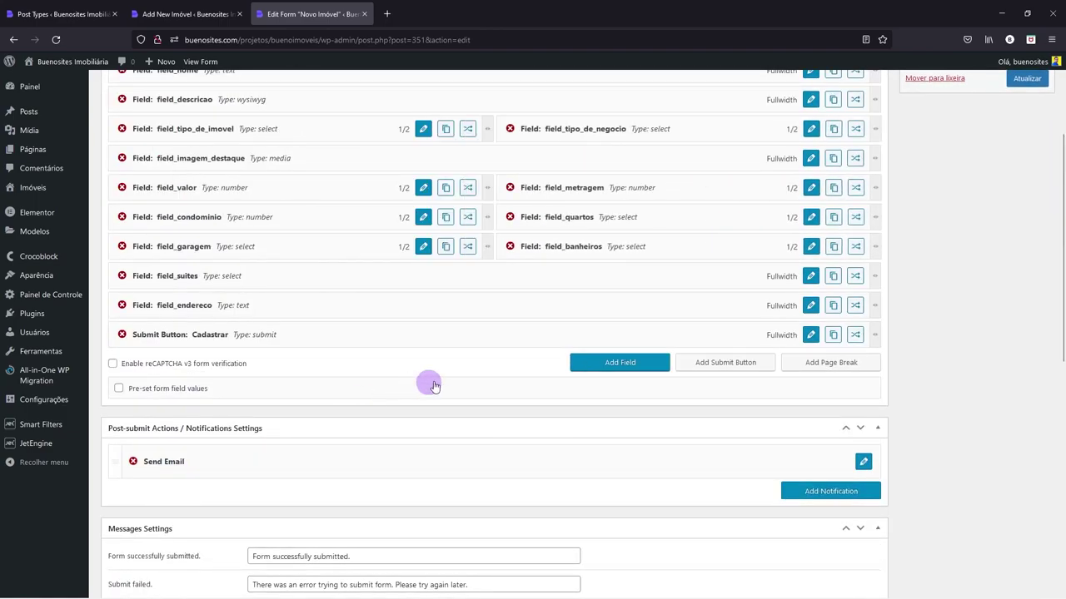
- Delete the leftover field_name field from the form
left_click_drag(278, 366, 278, 336)
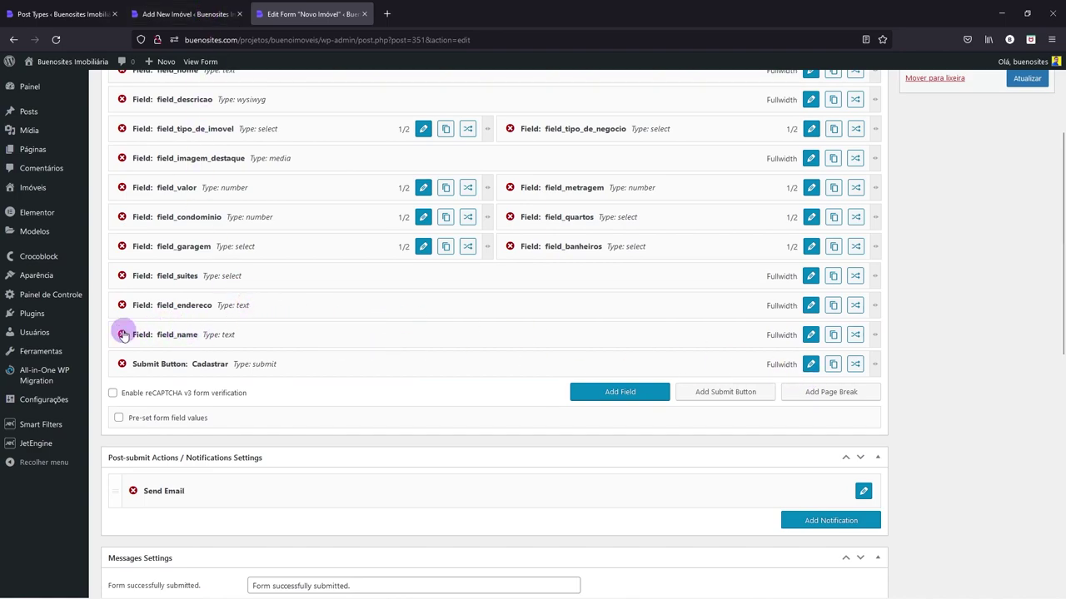
left_click(122, 334)
left_click(575, 344)
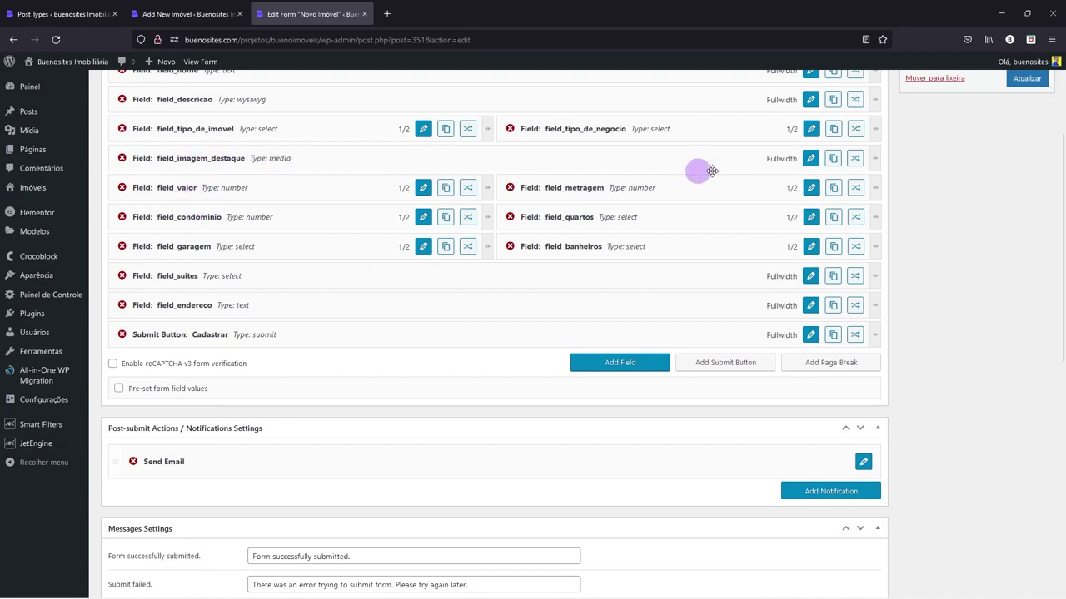
- Duplicate field_imagem_destaque below field_suites and rename the copy field_fotos, matching the fotos meta name
left_click(831, 160)
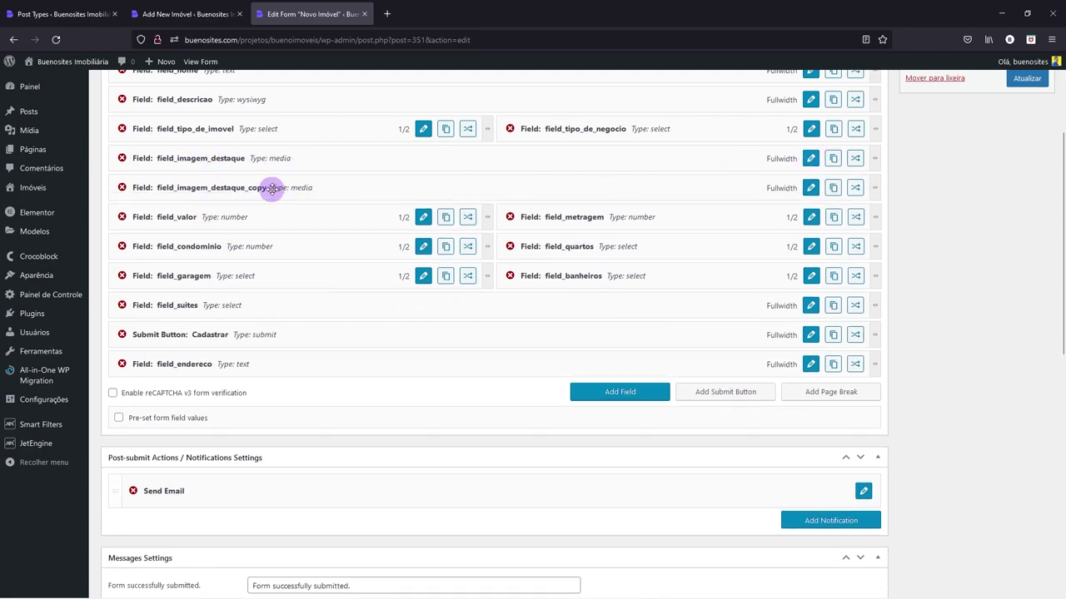
left_click_drag(305, 186, 273, 305)
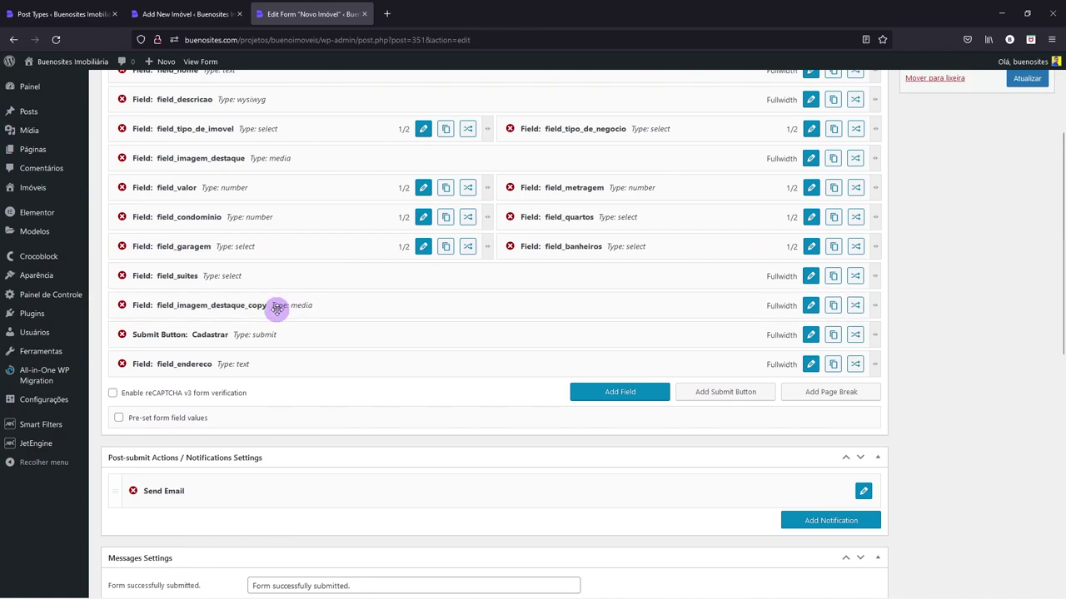
left_click(810, 306)
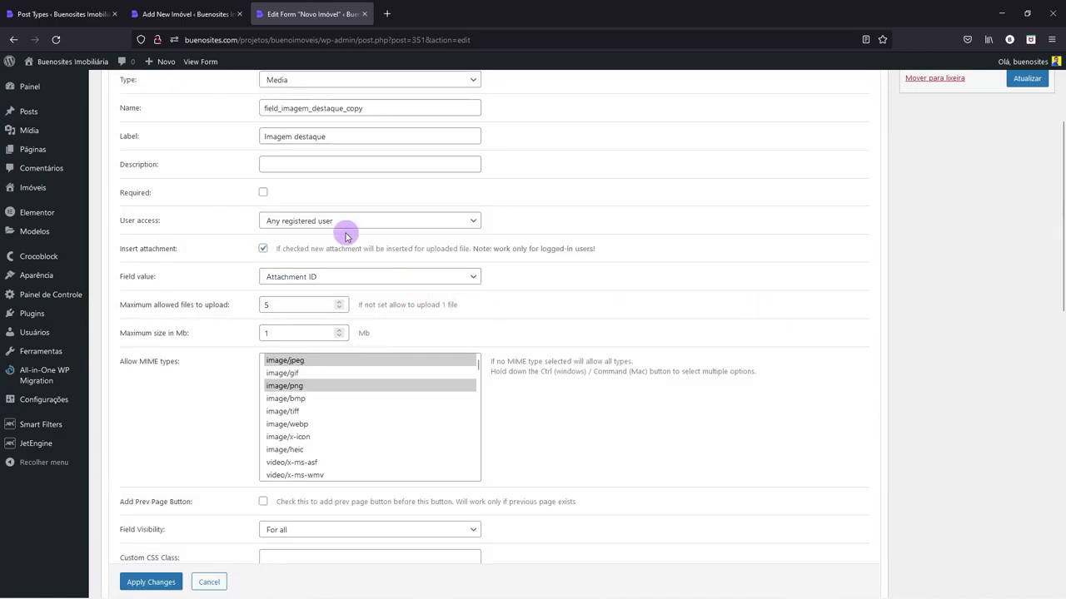
scroll(333, 238, "up", 3)
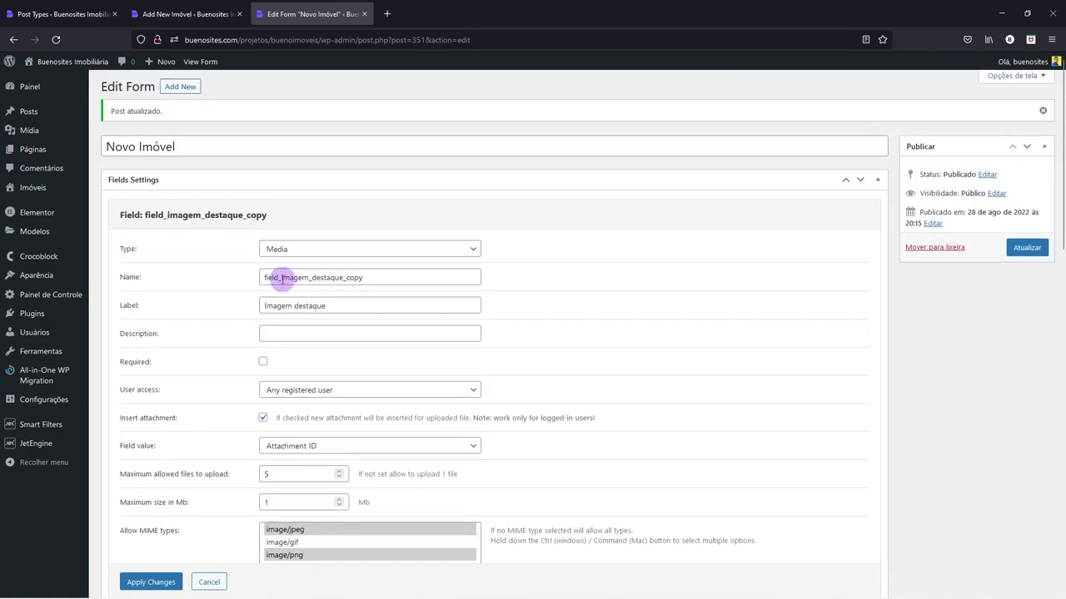
left_click_drag(281, 279, 420, 281)
type("field_fotos")
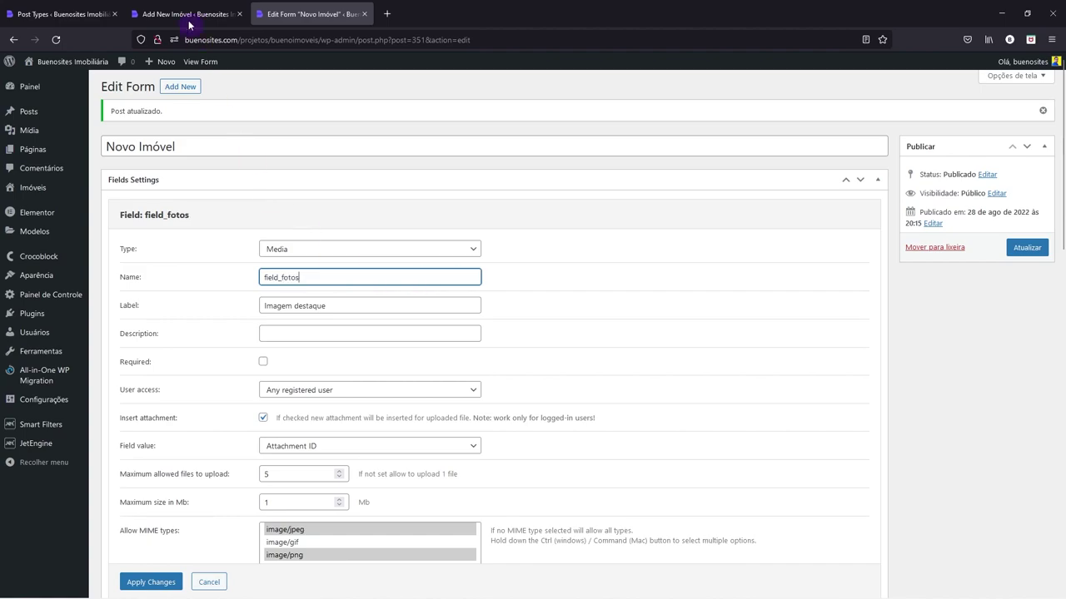
left_click(189, 19)
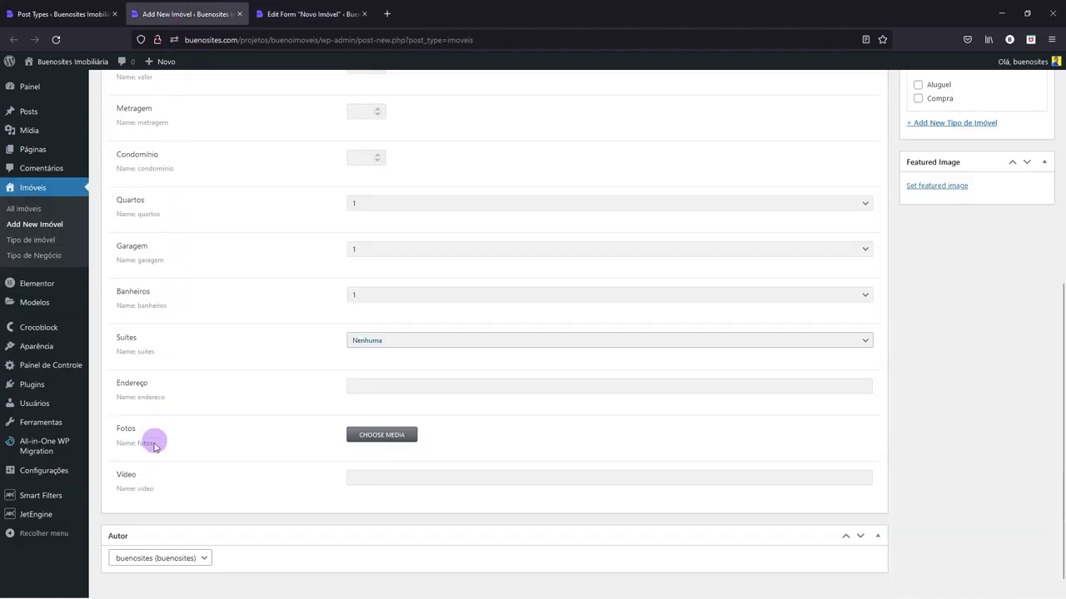
left_click_drag(137, 443, 172, 447)
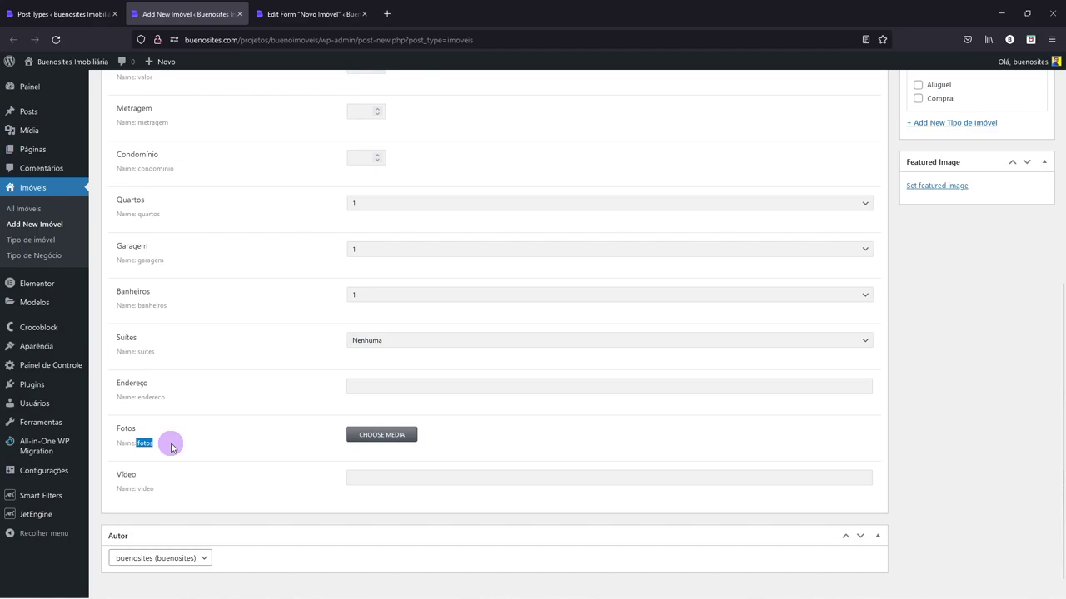
left_click(287, 14)
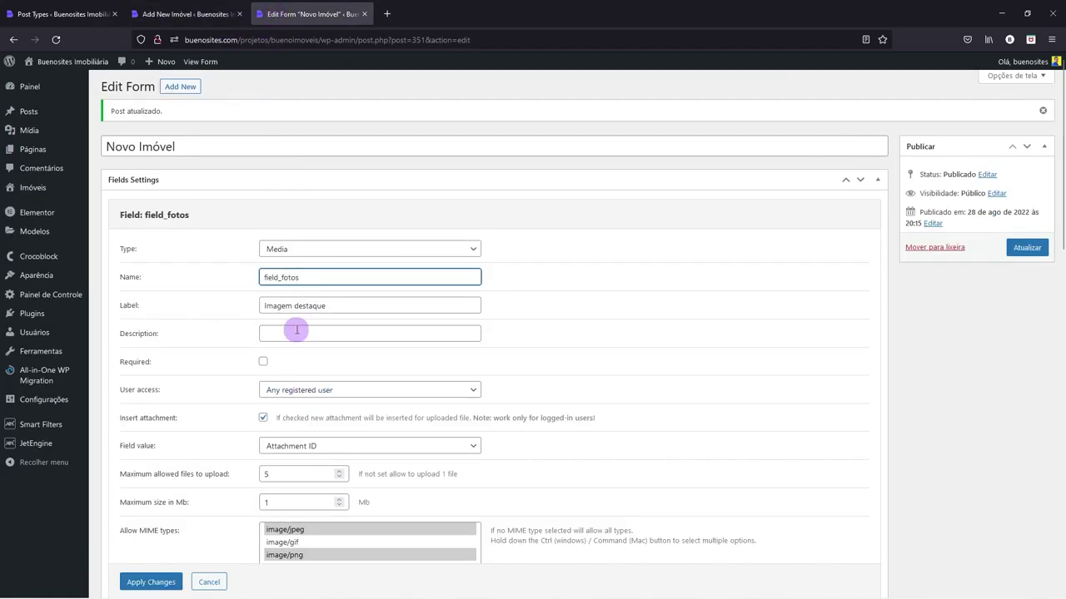
- Label the copied media field 'Galeria de Imagens' and apply its settings
left_click_drag(328, 302, 260, 305)
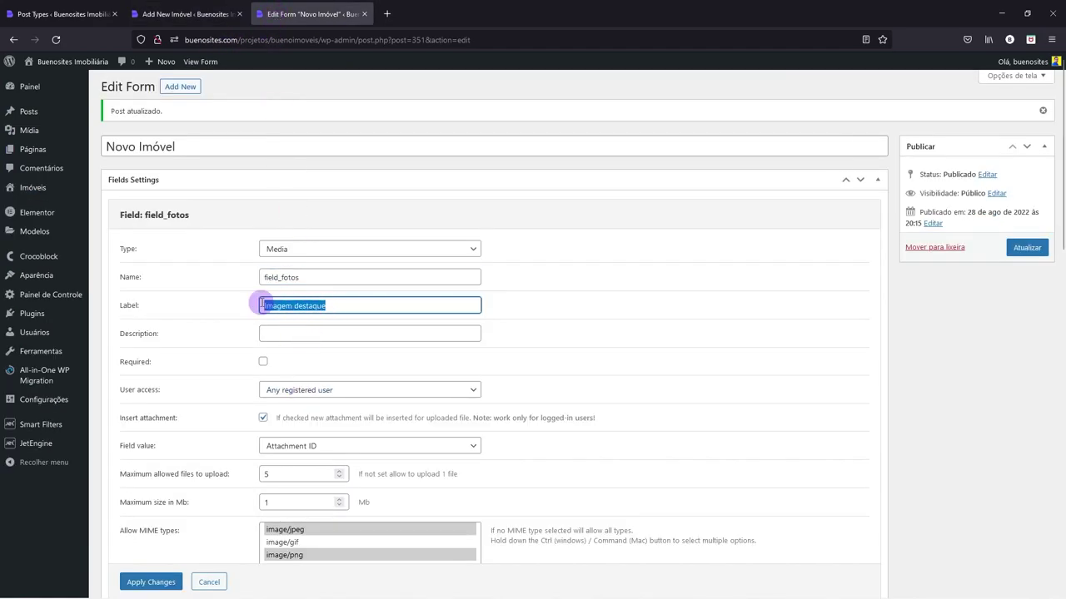
type("F")
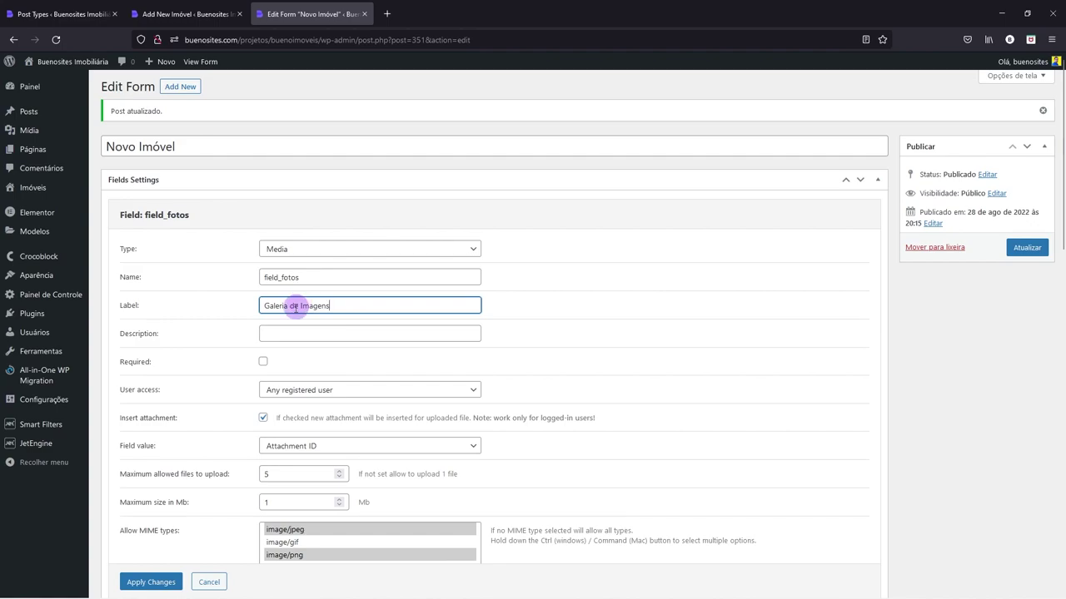
scroll(288, 323, "down", 2)
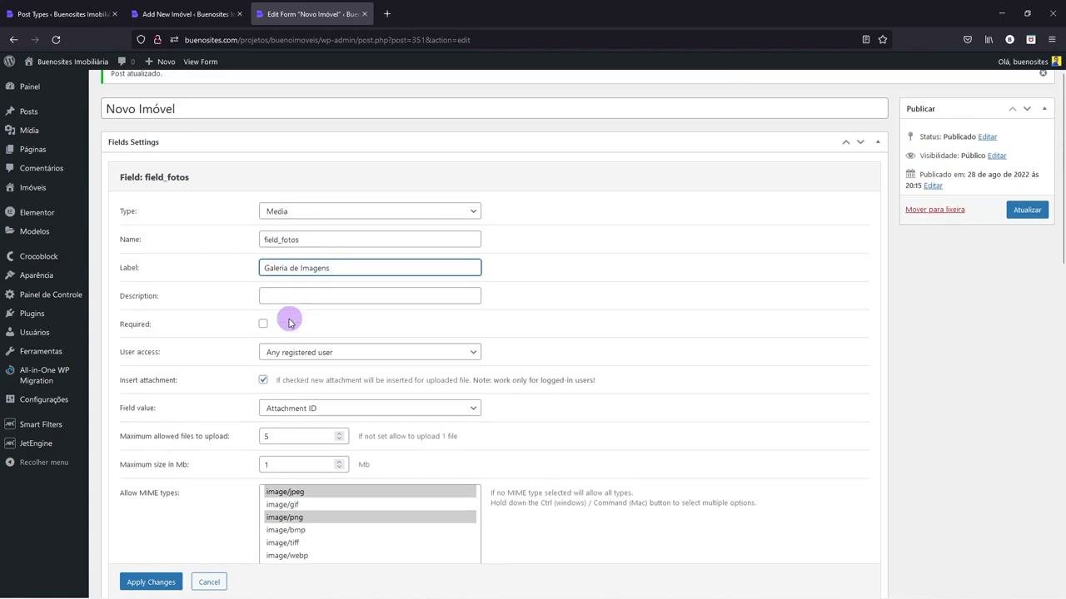
scroll(225, 387, "down", 1)
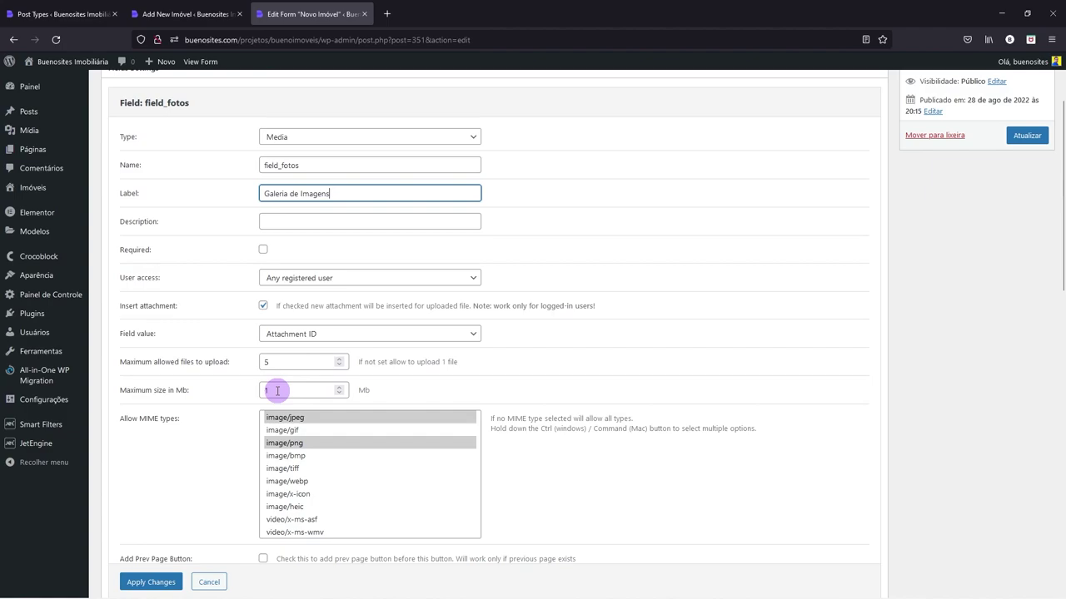
scroll(244, 388, "down", 3)
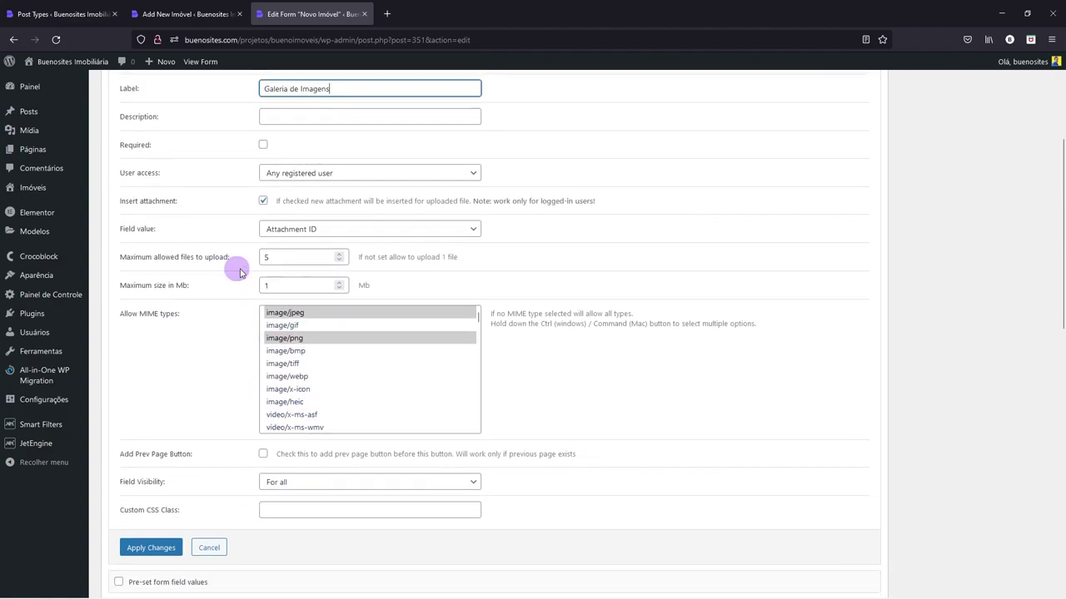
left_click(163, 541)
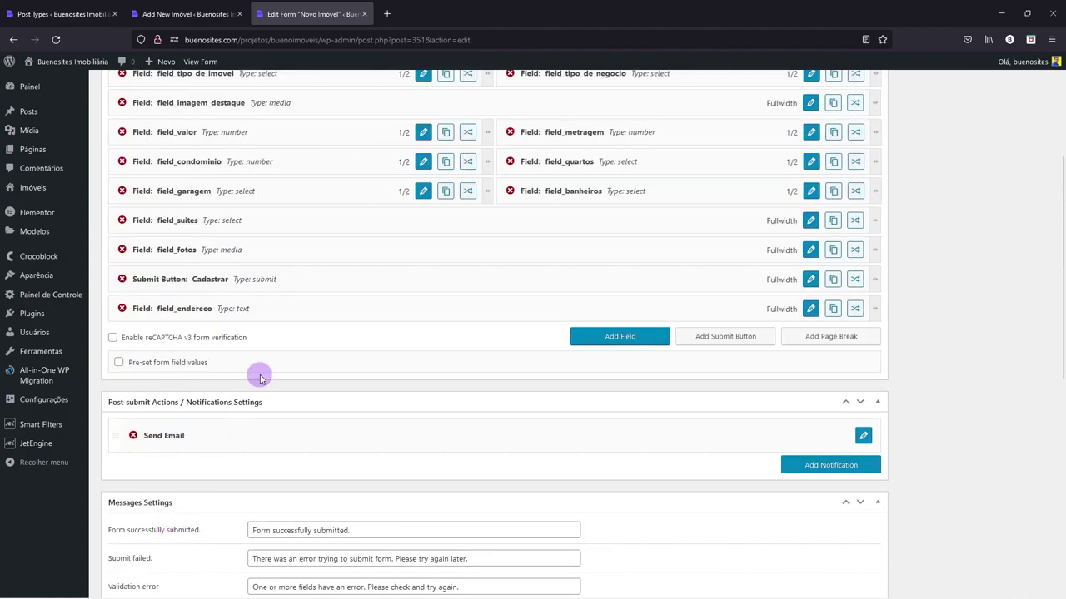
scroll(275, 275, "up", 3)
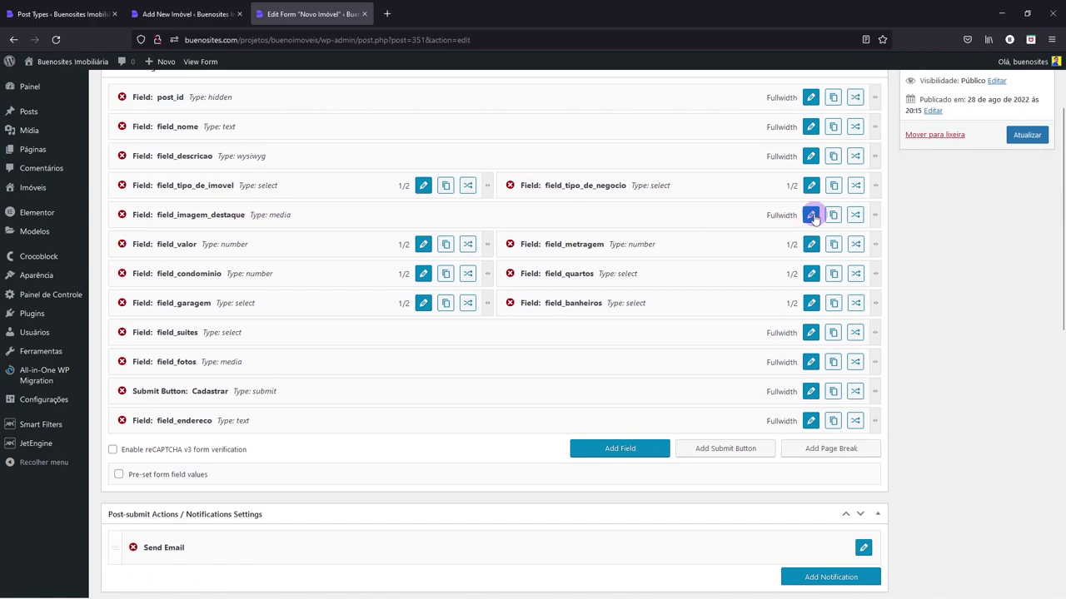
- Limit field_imagem_destaque to a maximum of 1 uploaded file
left_click(810, 210)
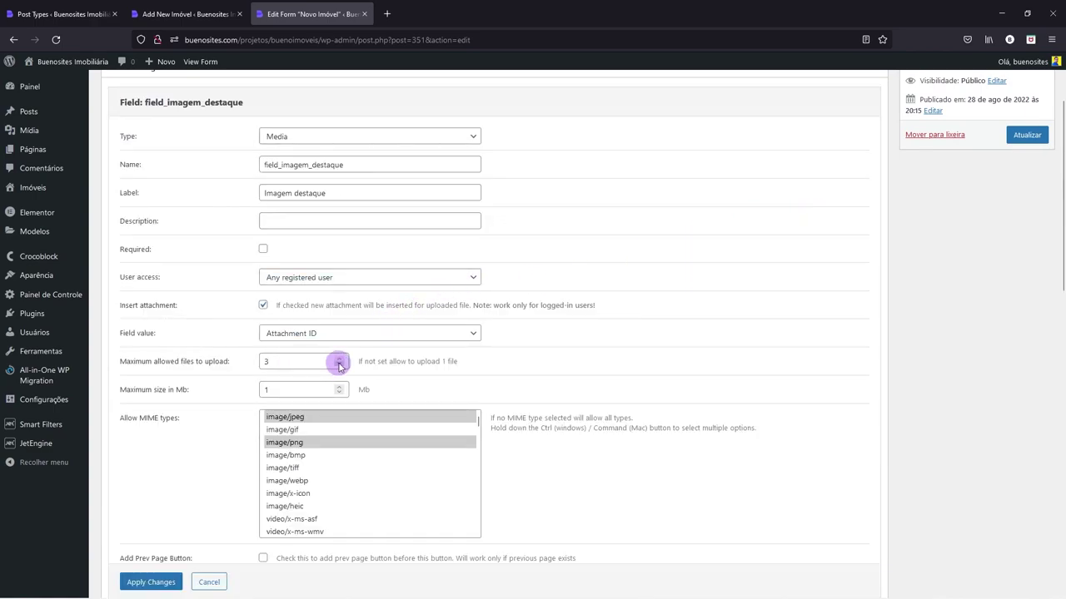
scroll(266, 426, "down", 3)
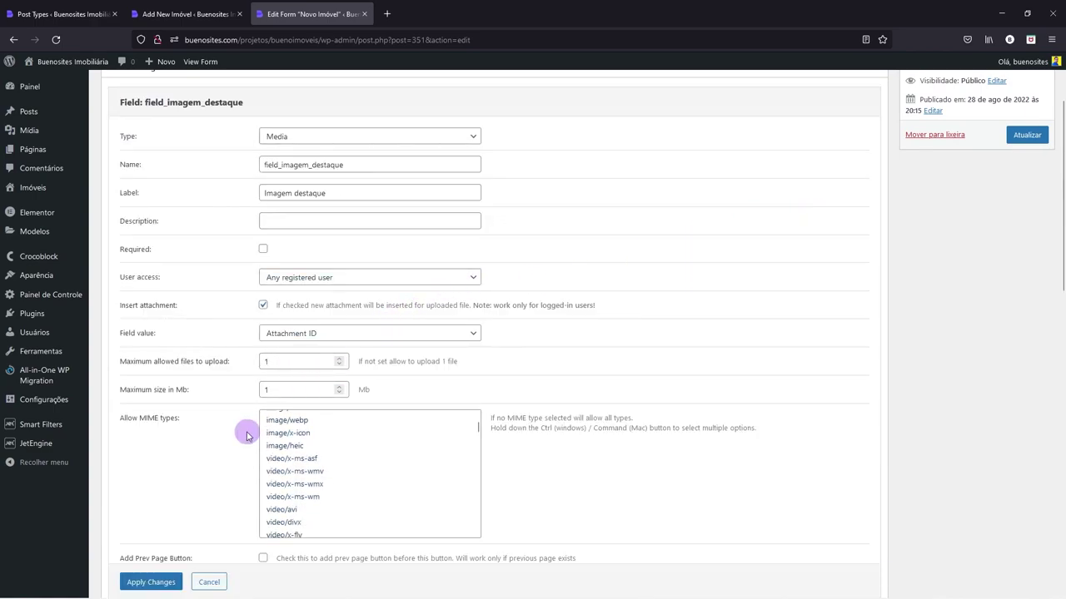
scroll(208, 458, "down", 2)
left_click(147, 535)
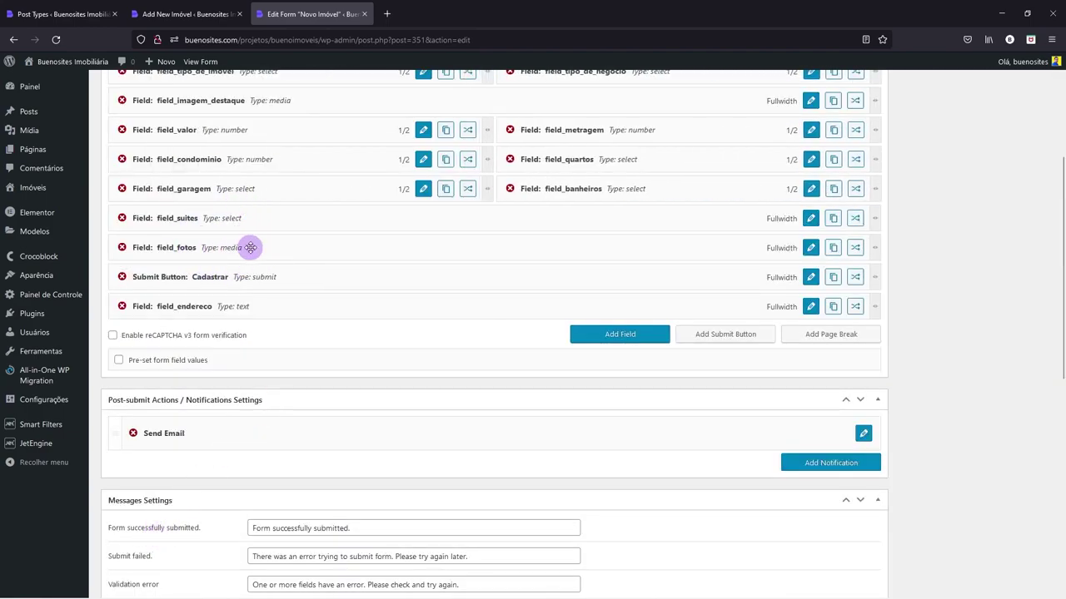
- Review and keep the field_fotos settings, glancing at the new-property editor before returning
left_click(811, 247)
scroll(309, 278, "up", 4)
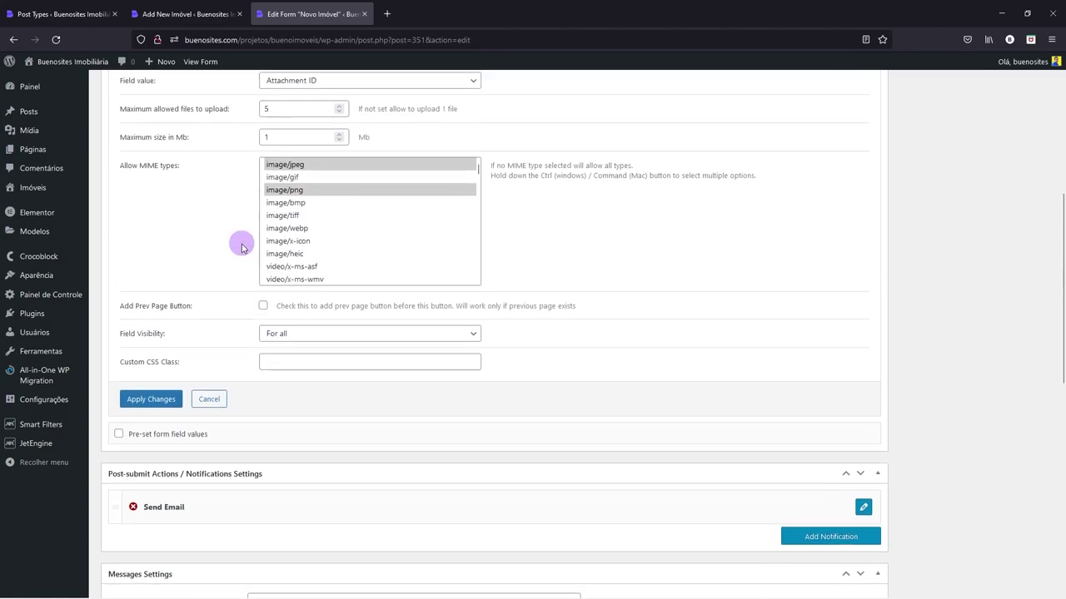
left_click(151, 493)
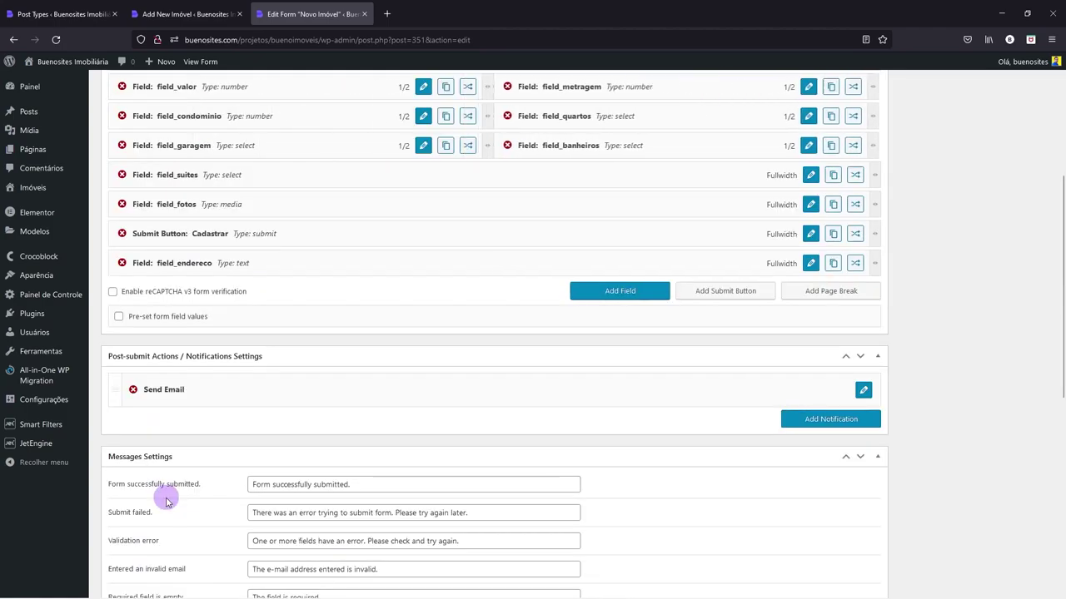
left_click(175, 14)
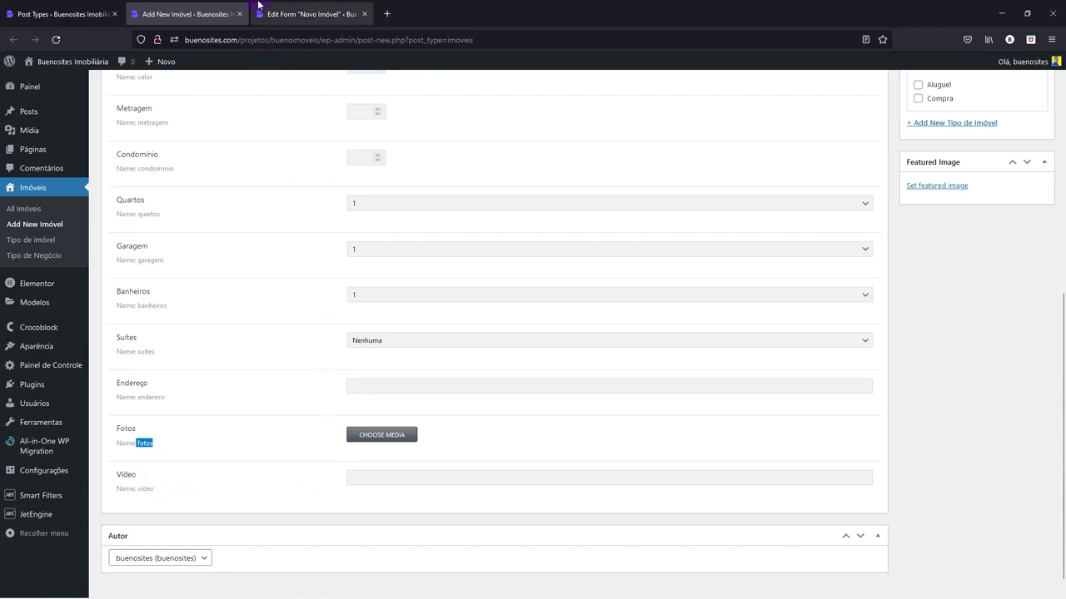
left_click(277, 11)
scroll(433, 287, "up", 1)
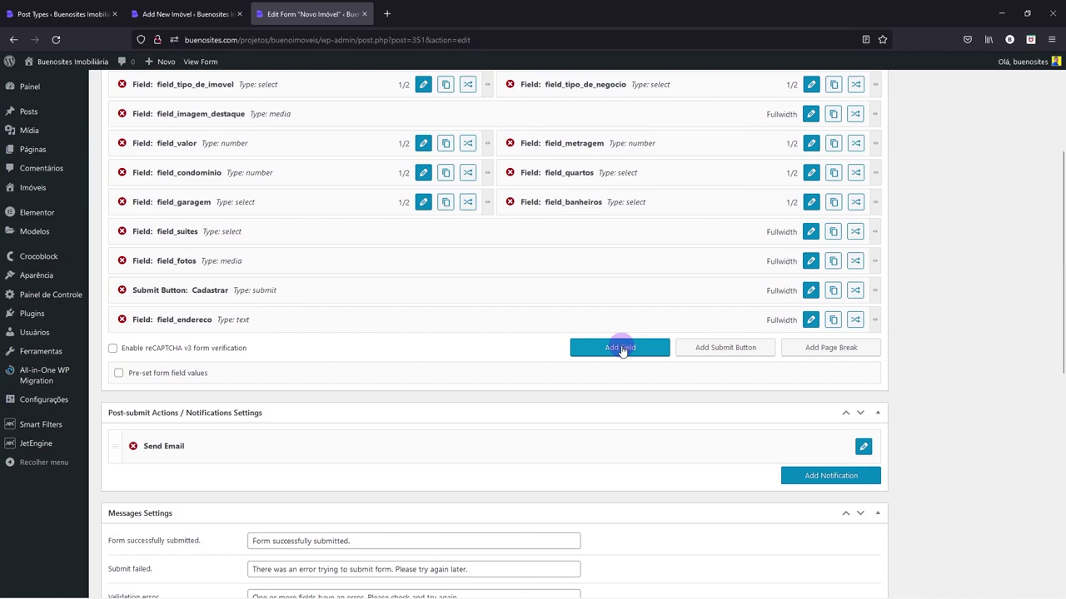
- Add a new field and position it directly below field_endereco
left_click(620, 348)
left_click_drag(223, 348, 228, 292)
left_click_drag(209, 344, 209, 290)
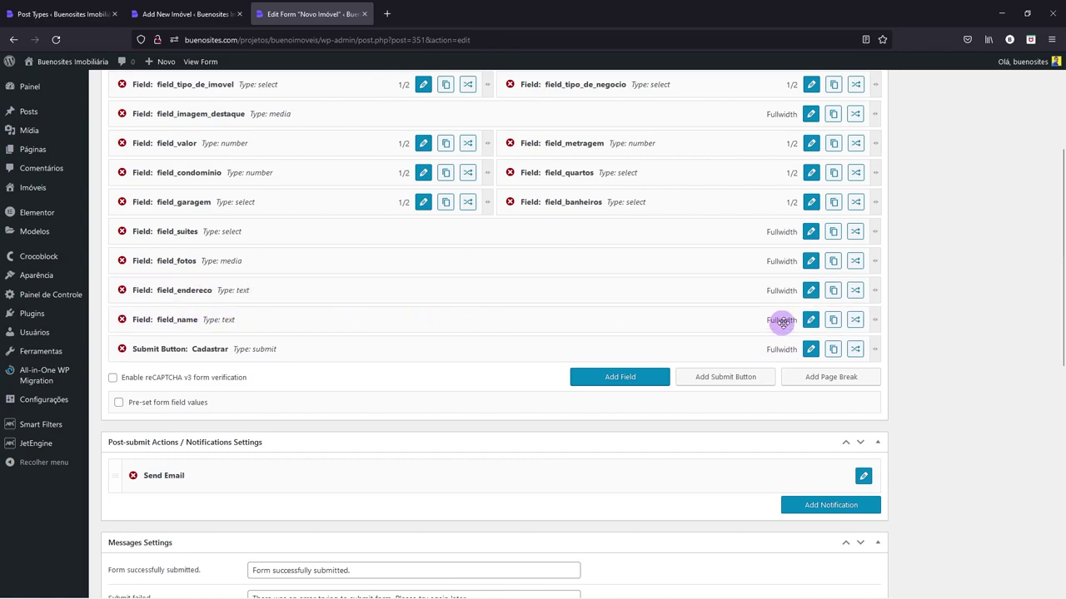
left_click(812, 321)
scroll(341, 250, "up", 3)
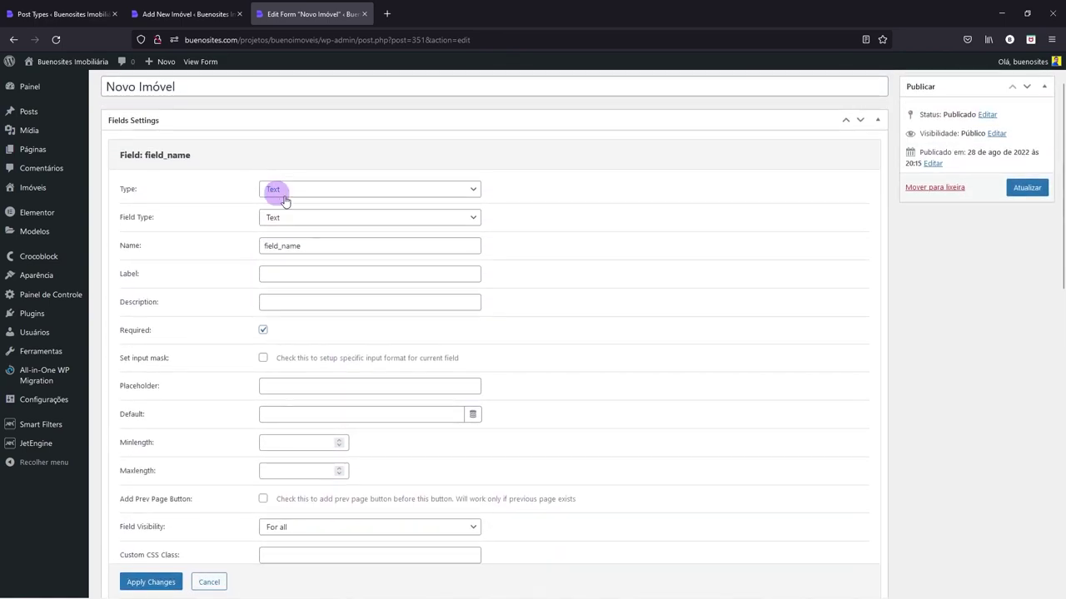
- Name it field_video, label it Vídeo, describe it as a YouTube URL, and make it optional
left_click_drag(282, 247, 338, 247)
left_click(188, 14)
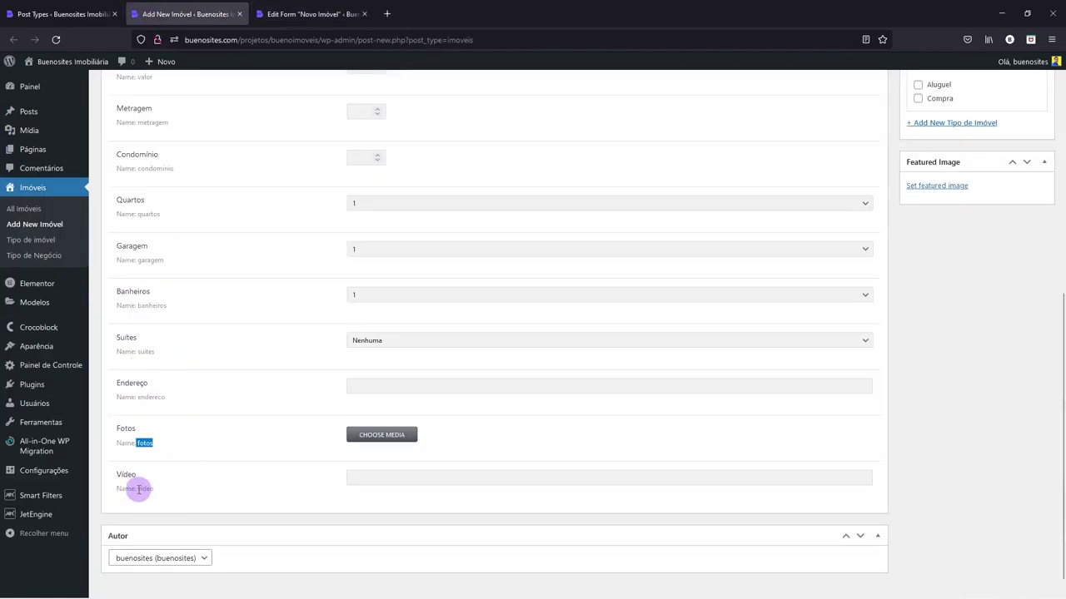
left_click_drag(138, 490, 155, 491)
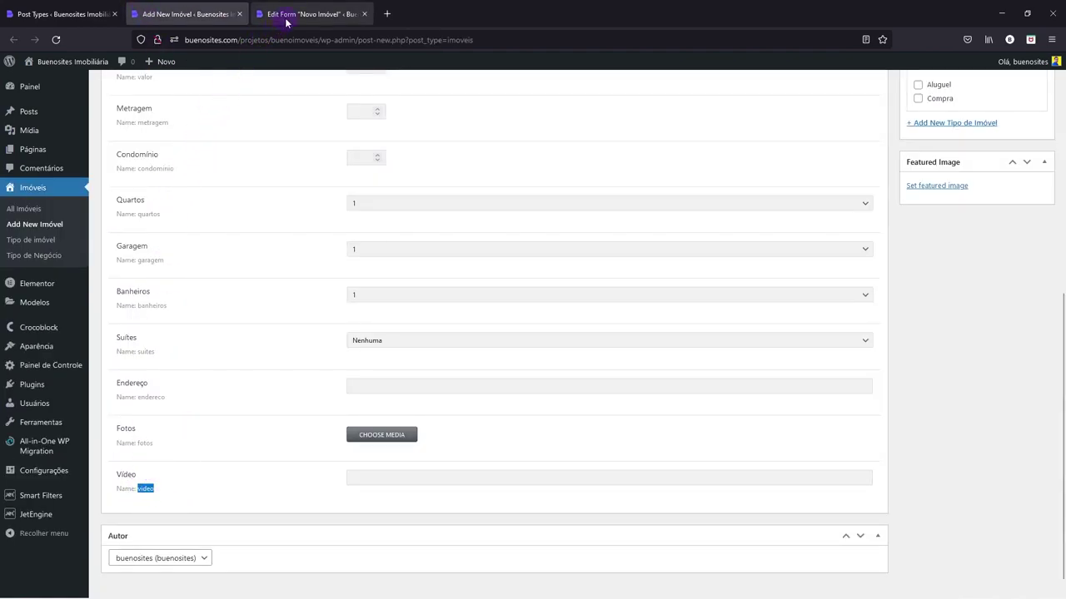
left_click(285, 17)
key("ctrl+v")
left_click(285, 277)
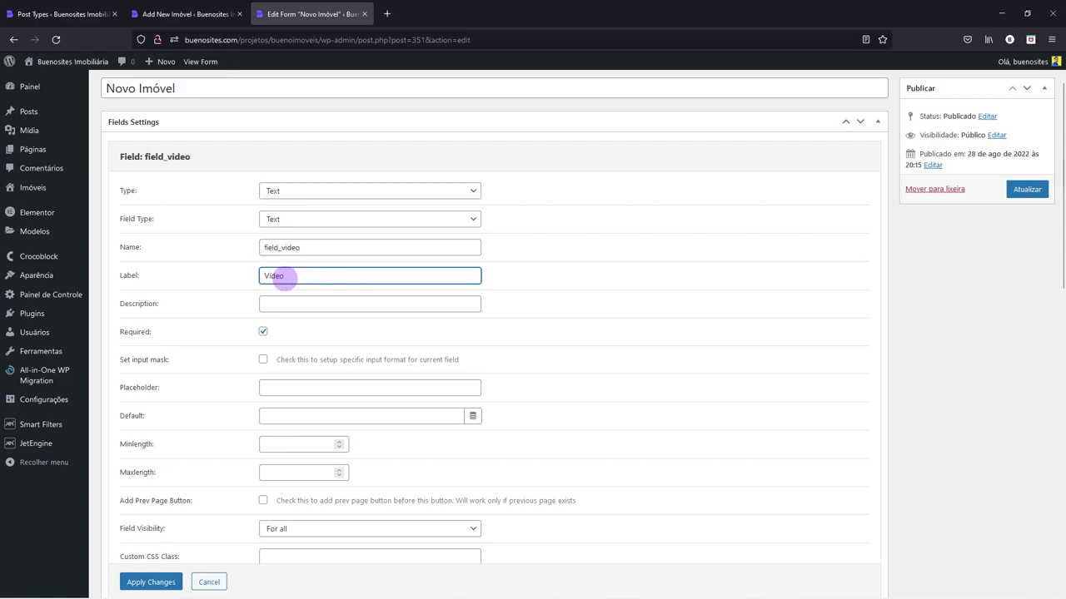
left_click(273, 305)
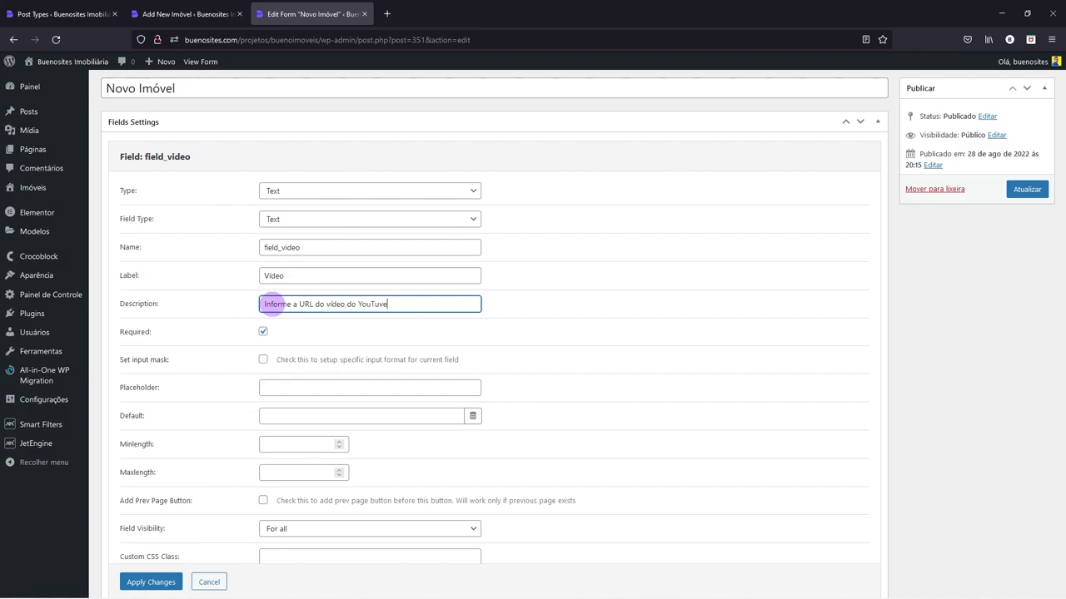
left_click(263, 331)
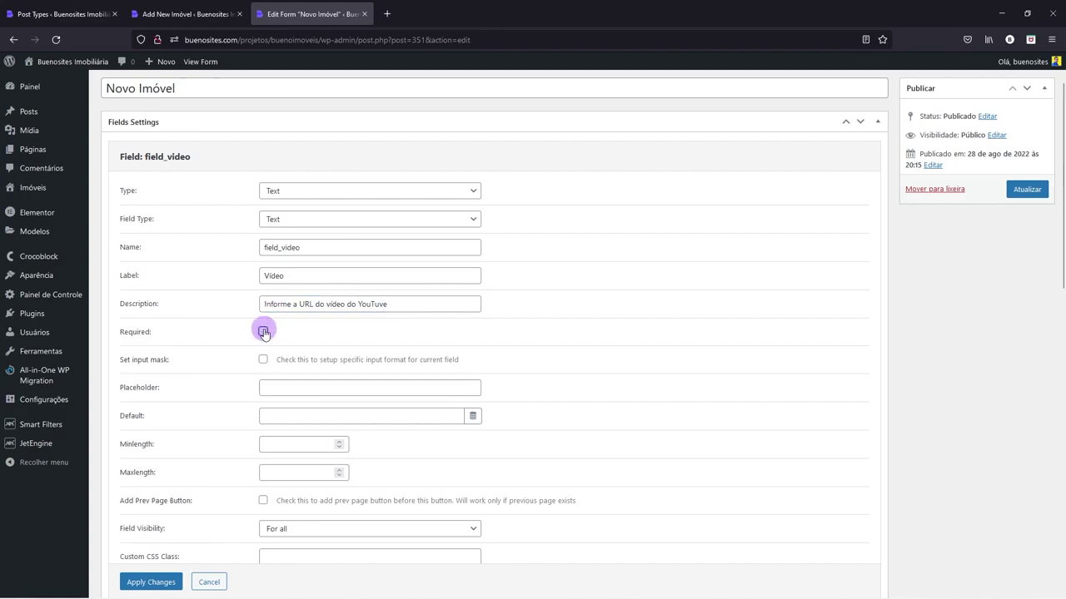
scroll(261, 328, "down", 2)
left_click(150, 487)
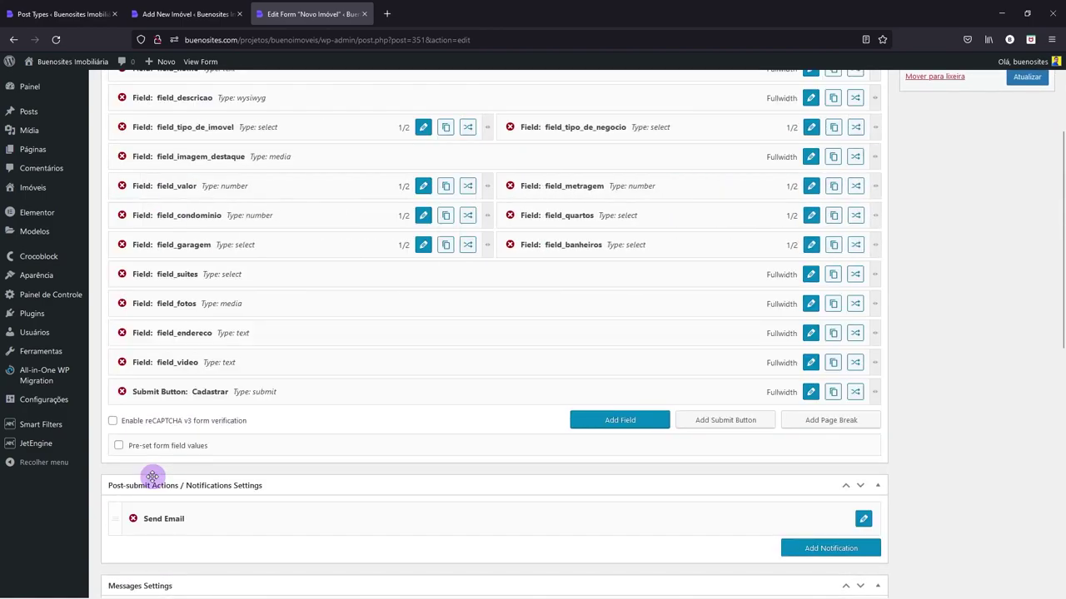
scroll(412, 372, "up", 3)
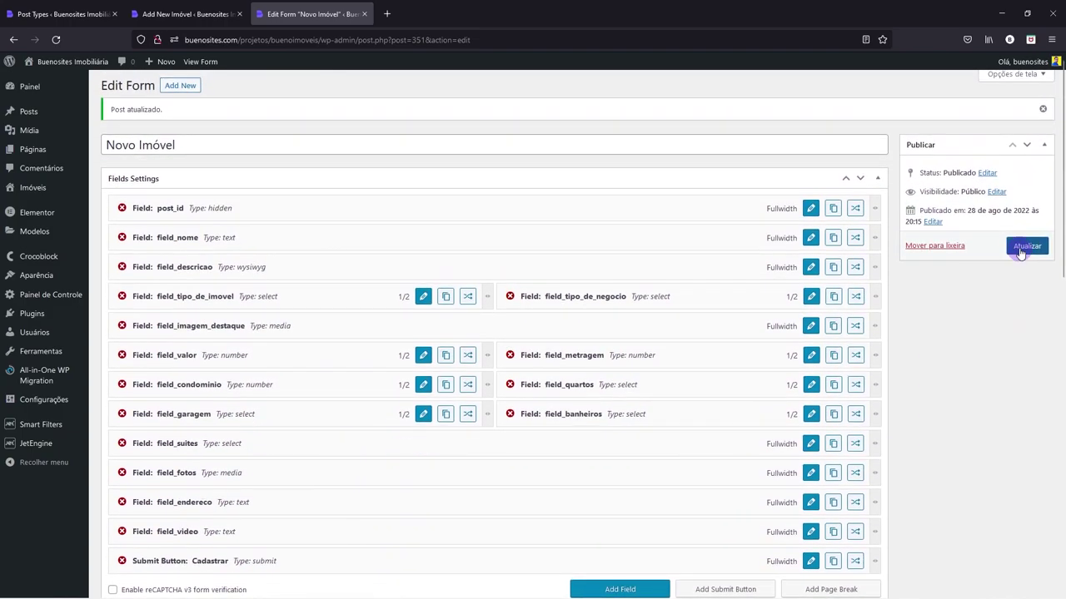
- Save the form with Atualizar and collapse the Messages Settings panel
left_click(1024, 248)
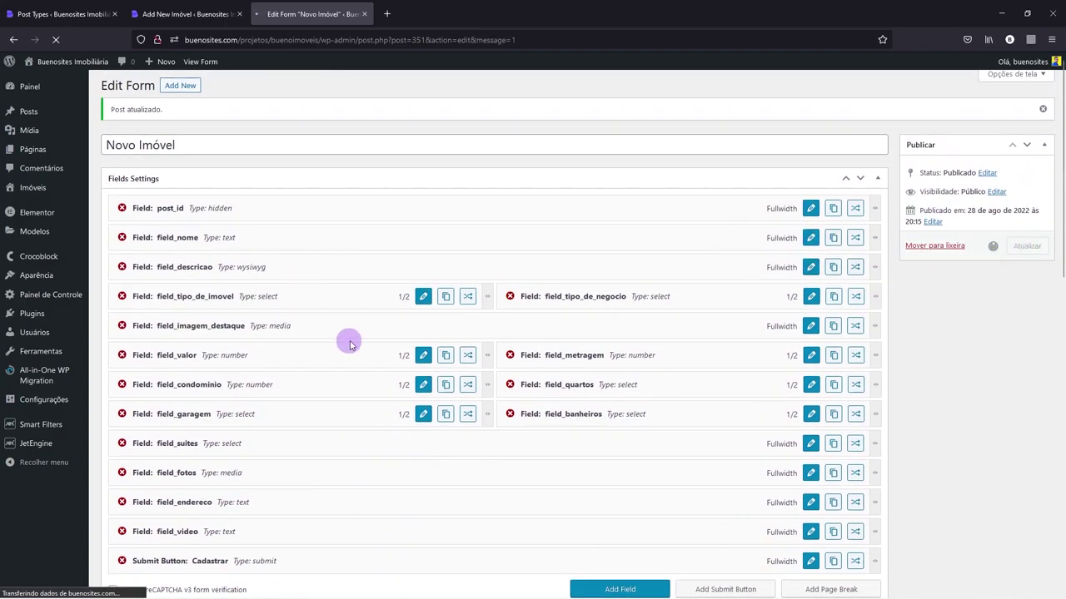
scroll(343, 338, "down", 3)
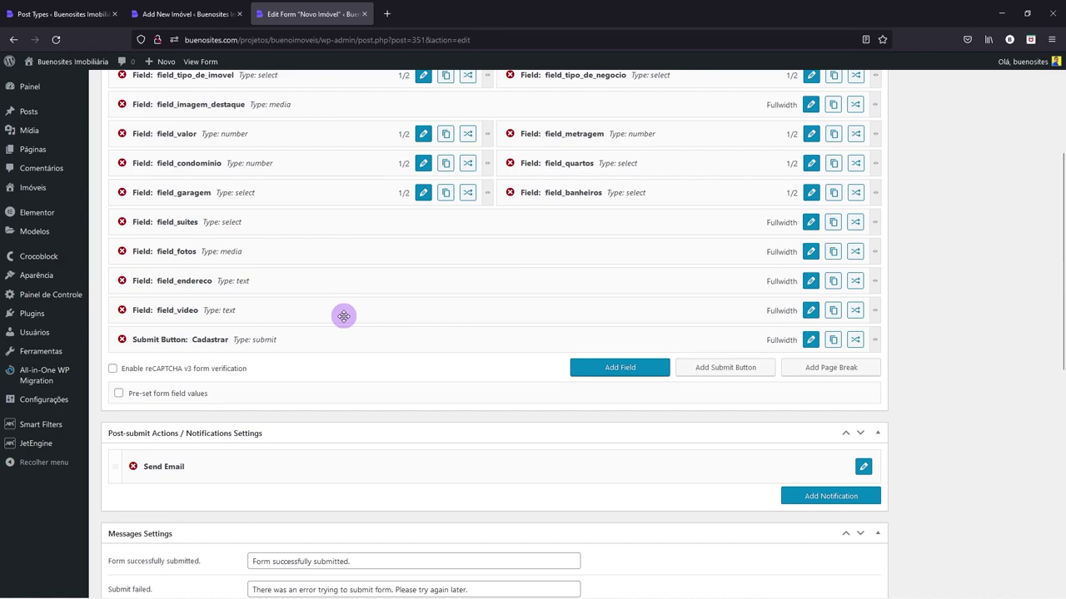
left_click(877, 532)
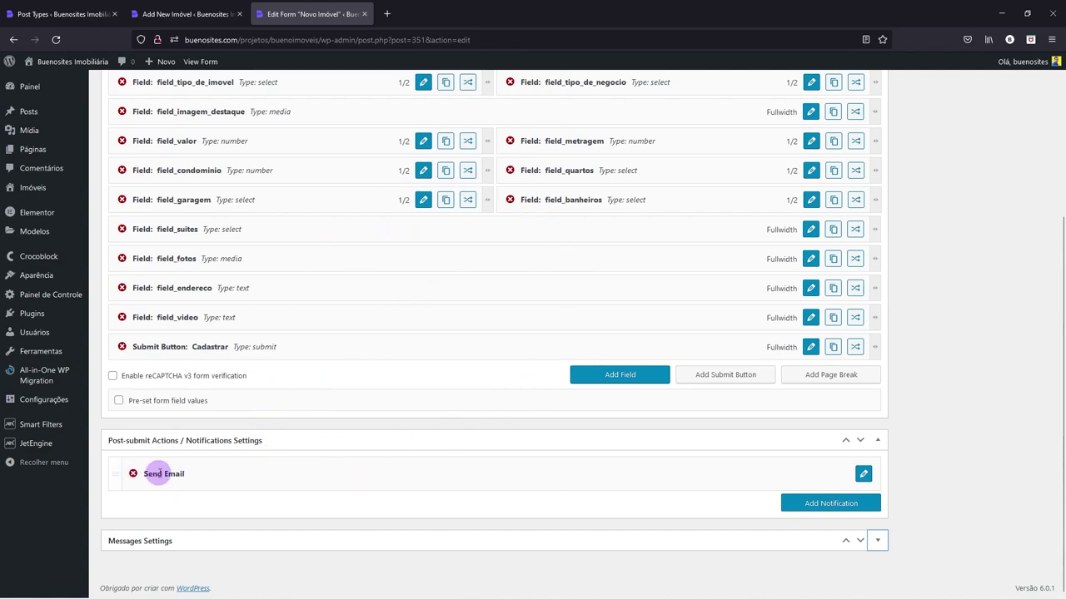
- Give Send Email the subject 'Cadastro de novo imóvel.', From Name Bueno Imóveis, and greeting 'Olá'
left_click(863, 474)
scroll(618, 472, "down", 5)
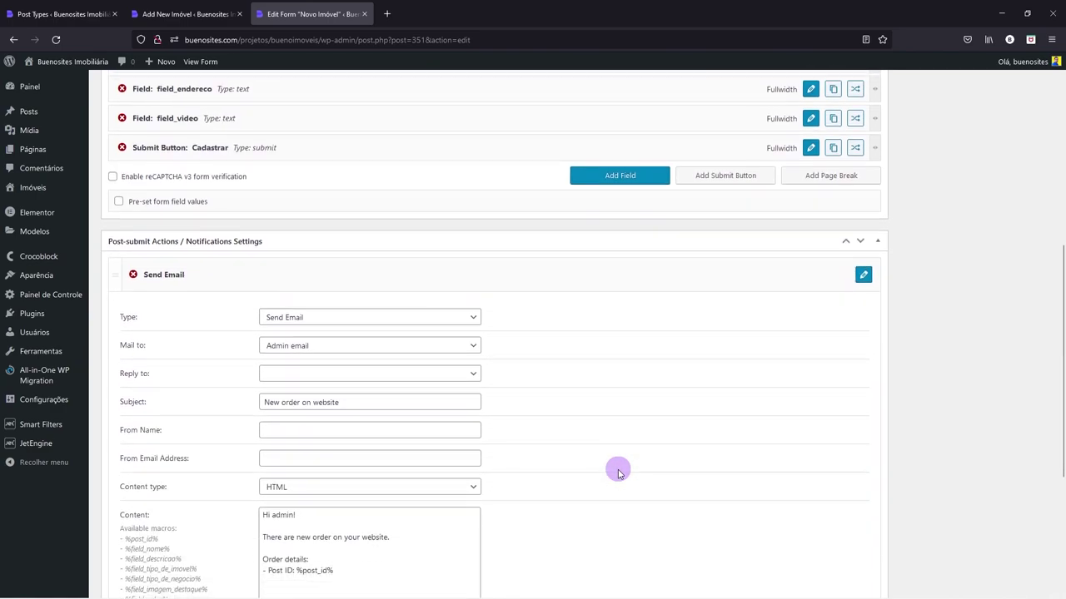
scroll(616, 469, "down", 2)
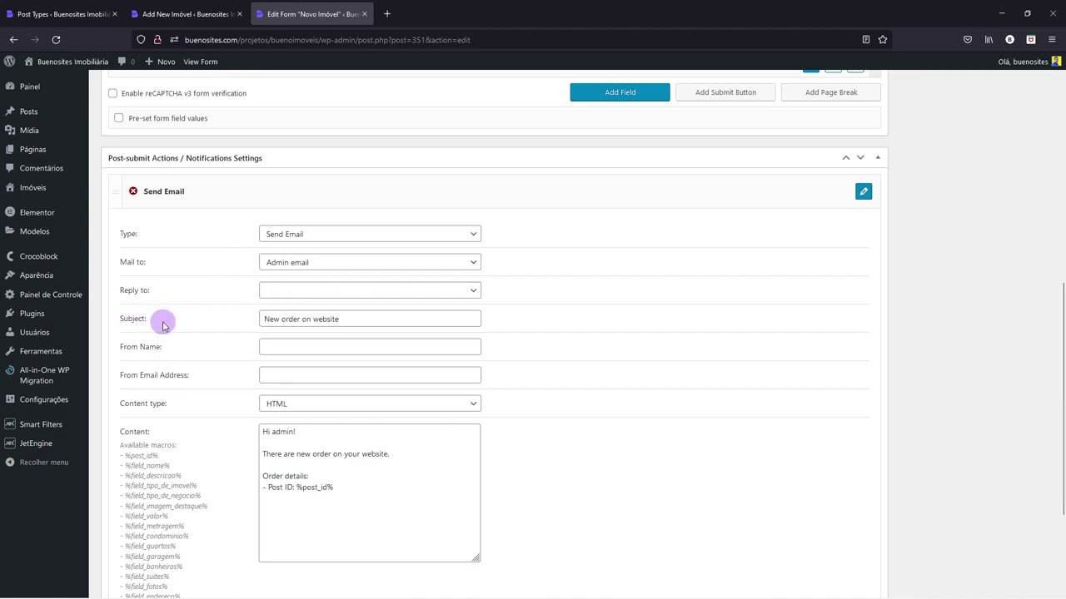
left_click_drag(264, 318, 363, 320)
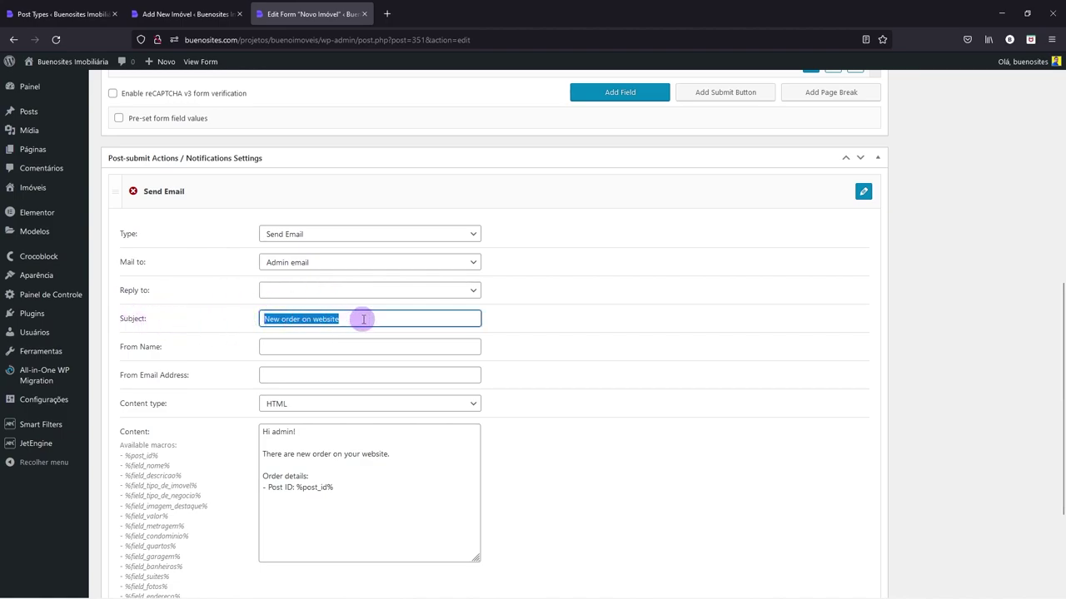
type("Cadastro de novo im")
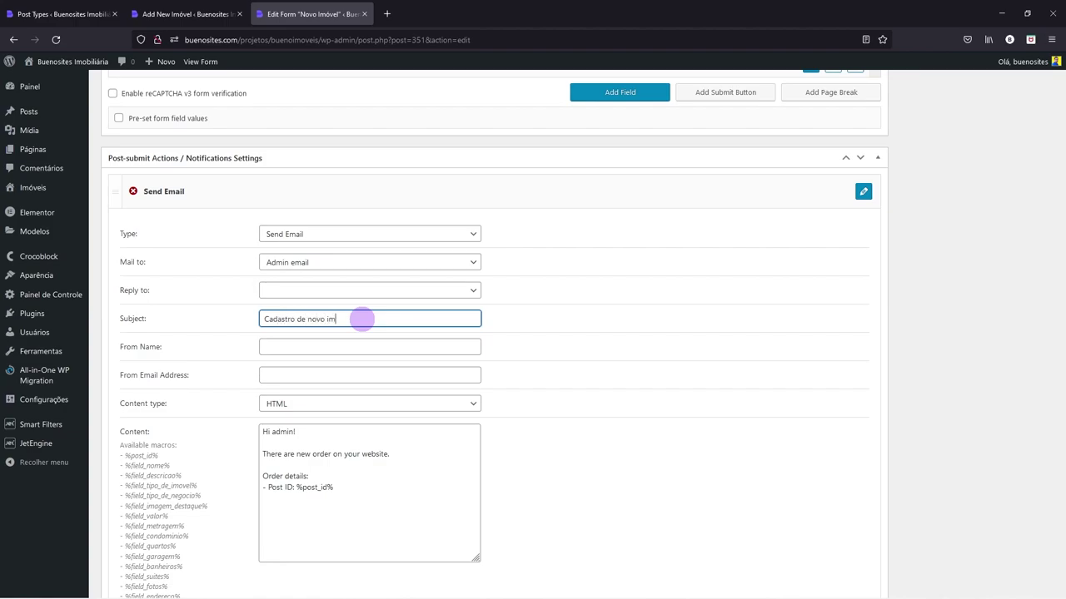
type("óvel.")
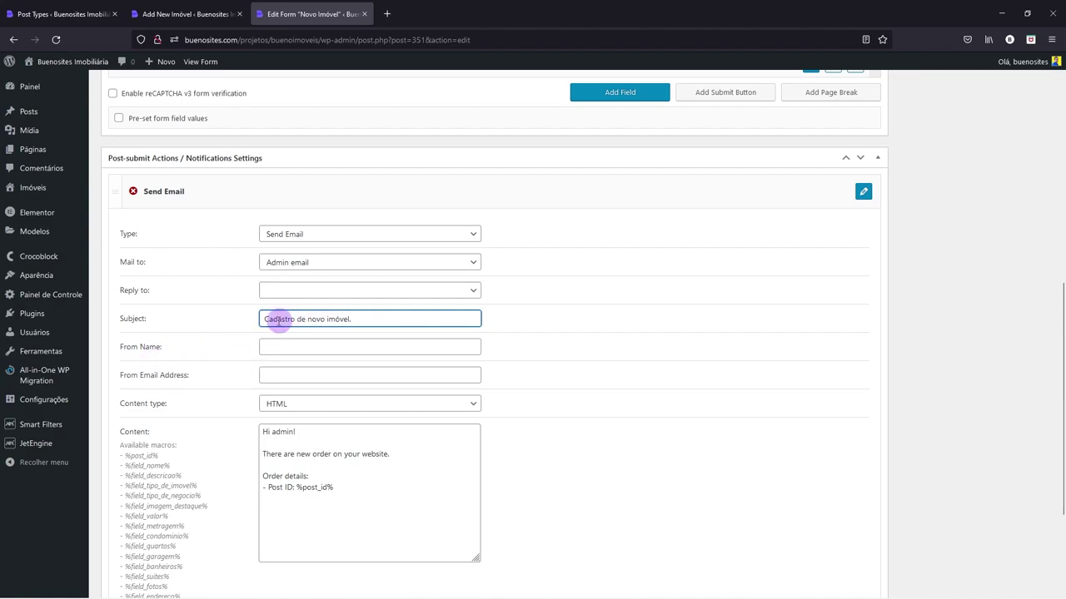
left_click(283, 346)
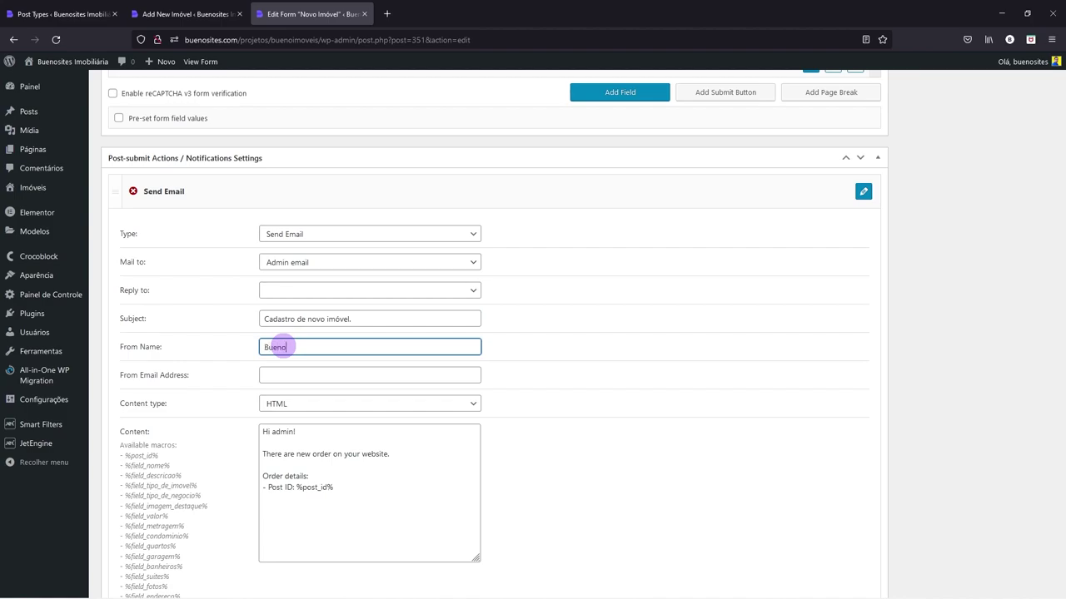
type("BuenoImovels")
left_click(287, 347)
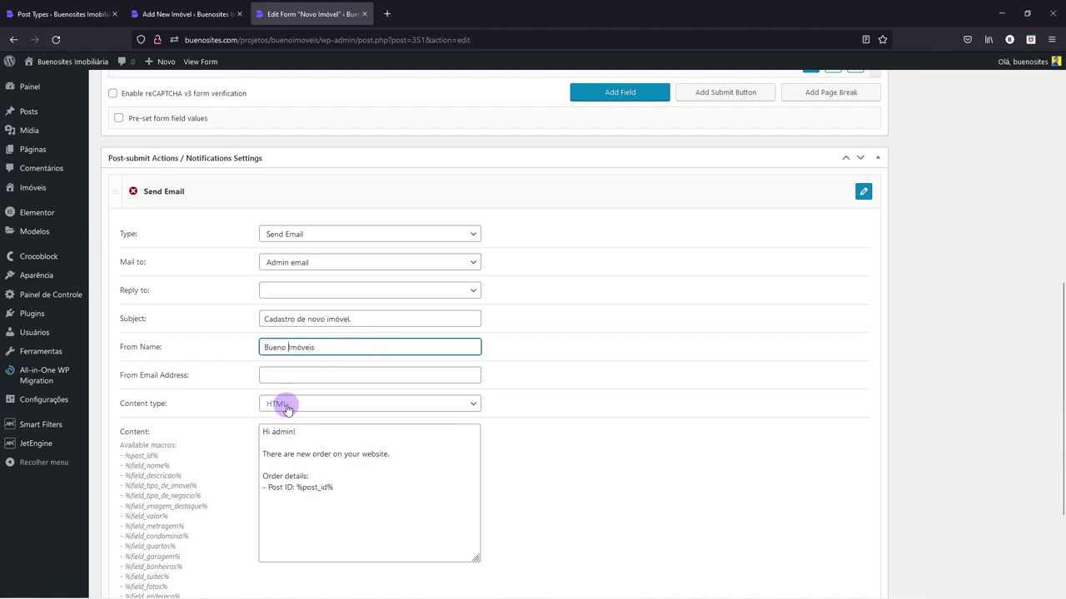
scroll(286, 408, "down", 1)
double_click(265, 375)
type("Olá")
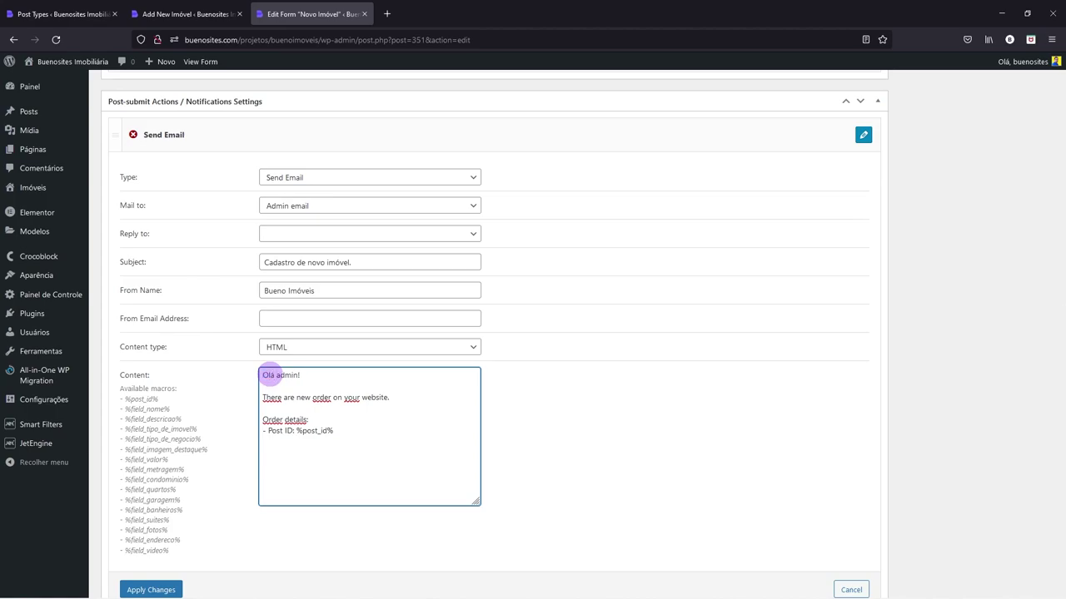
- Replace the English message line with 'Existe um novo cadastro de imóvel aguardando aprovação'
left_click(385, 398)
left_click_drag(385, 398, 260, 400)
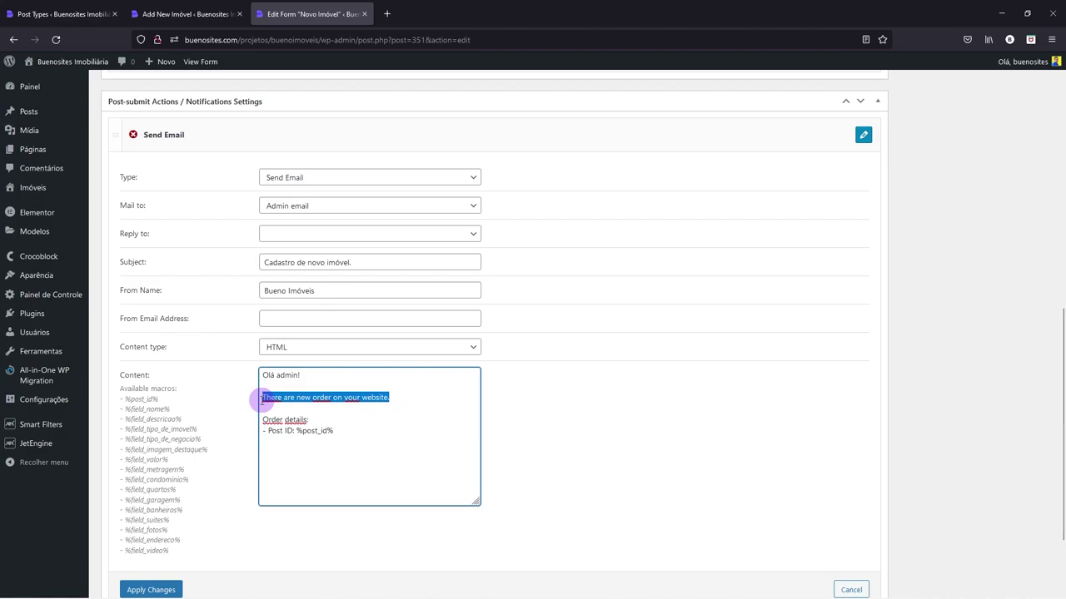
type("Existe um no")
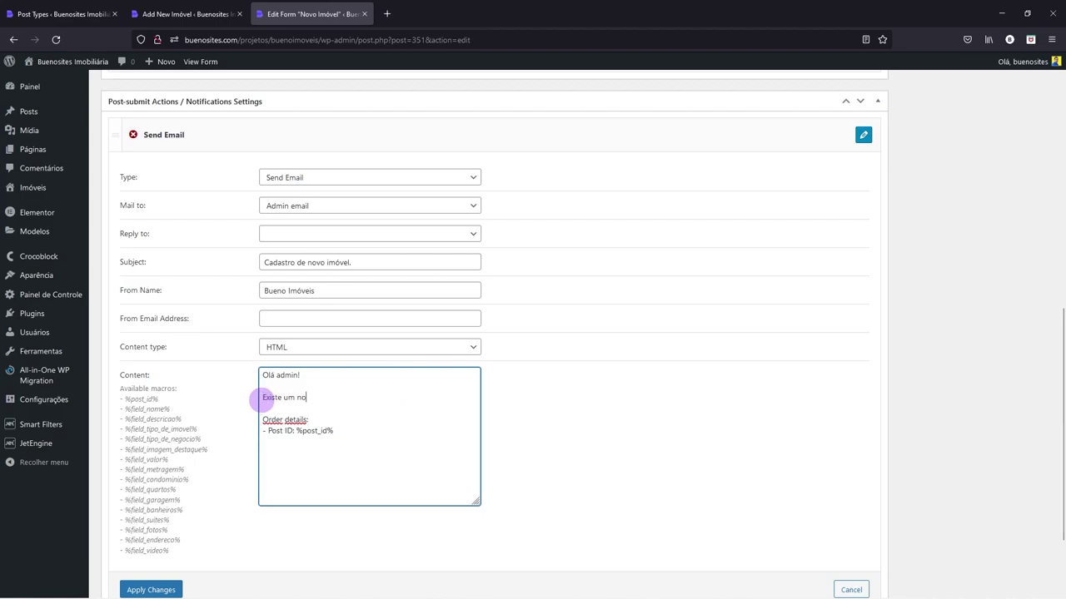
type("vo cadastro de mi")
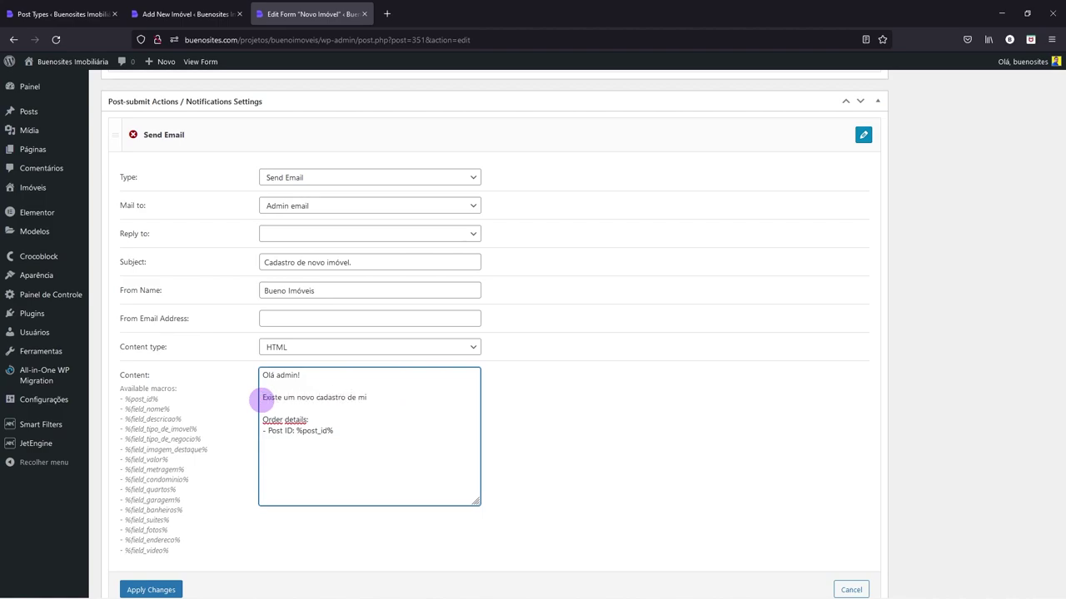
key("BackSpace")
key("BackSpace")
type("imóvel aguardando aprovaç")
- Swap the Post ID line for field macros labelled 'Nome' and 'Tipo de Imóvel'
left_click_drag(333, 432, 296, 431)
left_click_drag(121, 408, 201, 439)
key("ctrl+c")
mouse_move(326, 430)
left_mouse_down()
mouse_move(265, 433)
mouse_move(338, 430)
mouse_move(252, 428)
mouse_move(330, 442)
left_mouse_up()
key("ctrl+v")
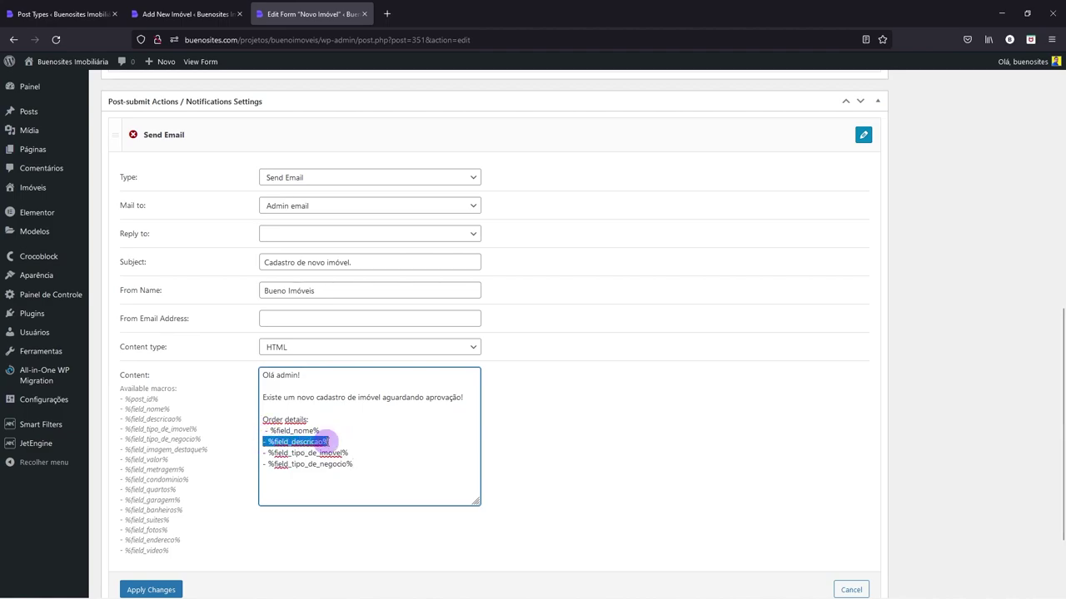
key("BackSpace")
key("BackSpace")
left_click(262, 431)
type("Nome - %field_nome% ")
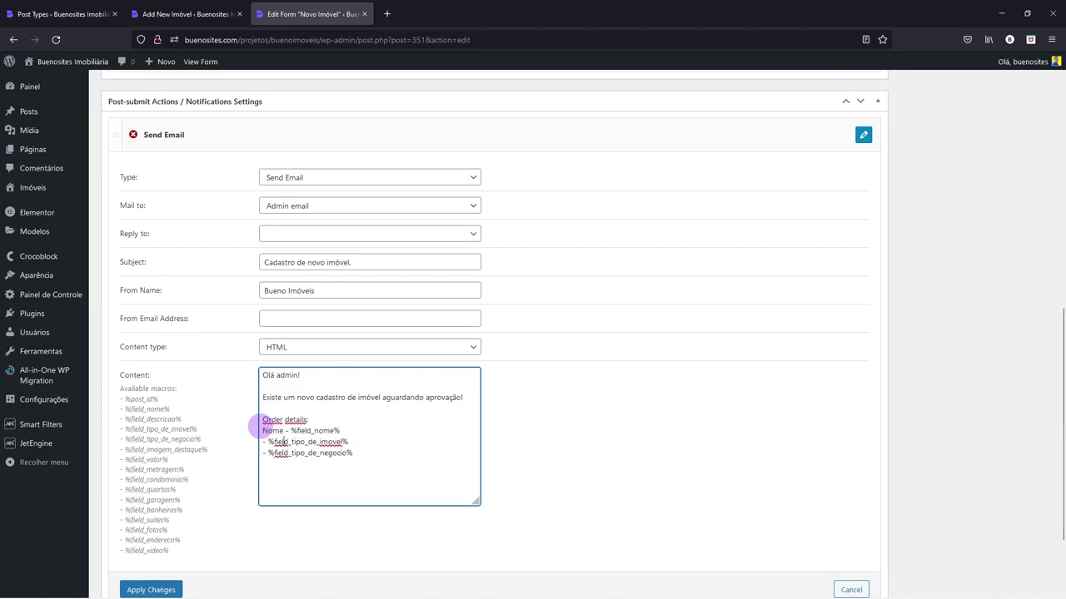
type("Tipo de Imóvel")
- Label the next macro line 'Tipo de Negócio' and add the 'Detalhes do Imóvel' heading
key("Down")
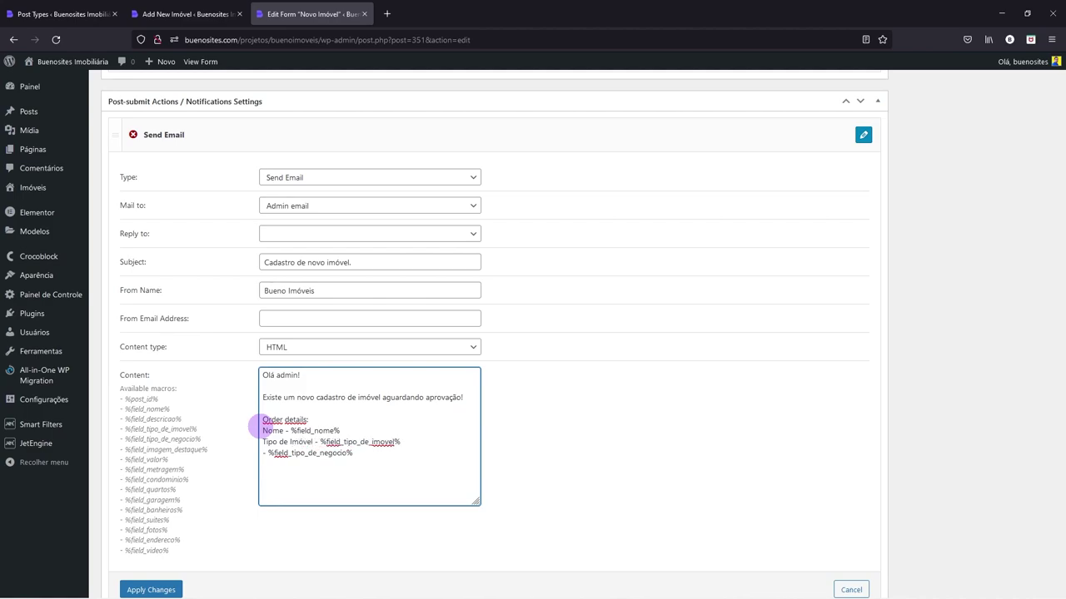
left_click(262, 452)
type("Tipode")
key("BackSpace")
key("BackSpace")
type("de Neg")
key("BackSpace")
key("BackSpace")
key("BackSpace")
type("Negócio")
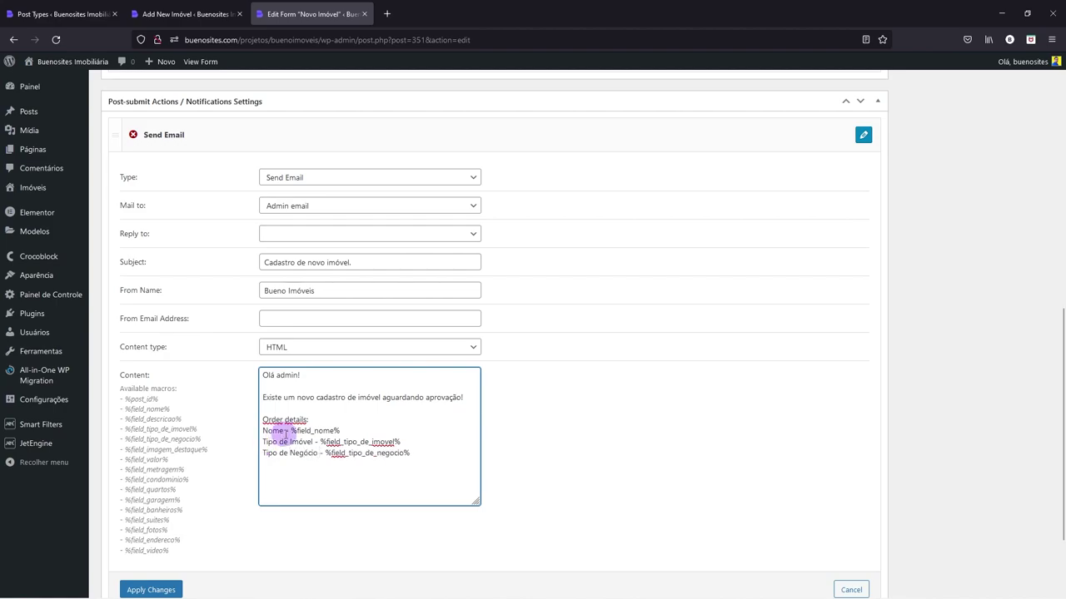
left_click_drag(262, 420, 306, 420)
type("Details")
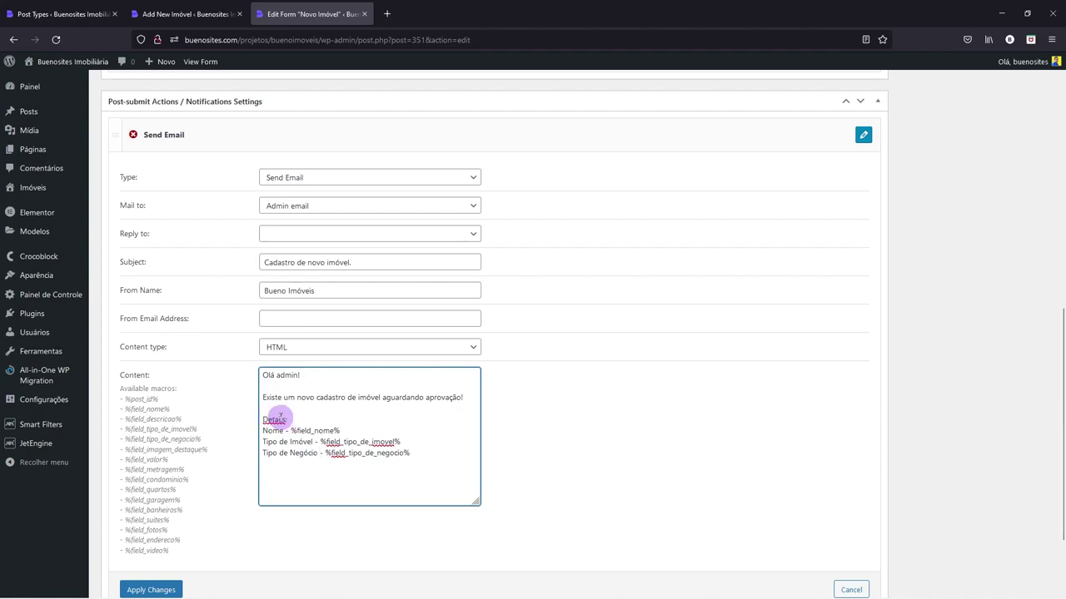
type("hes do Imóvel")
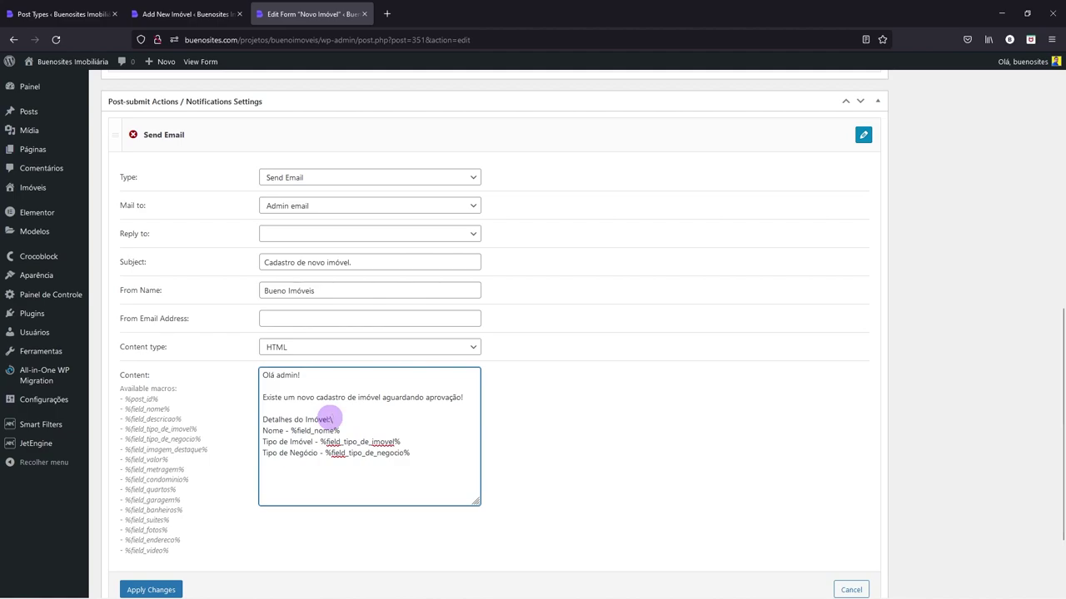
key("Return")
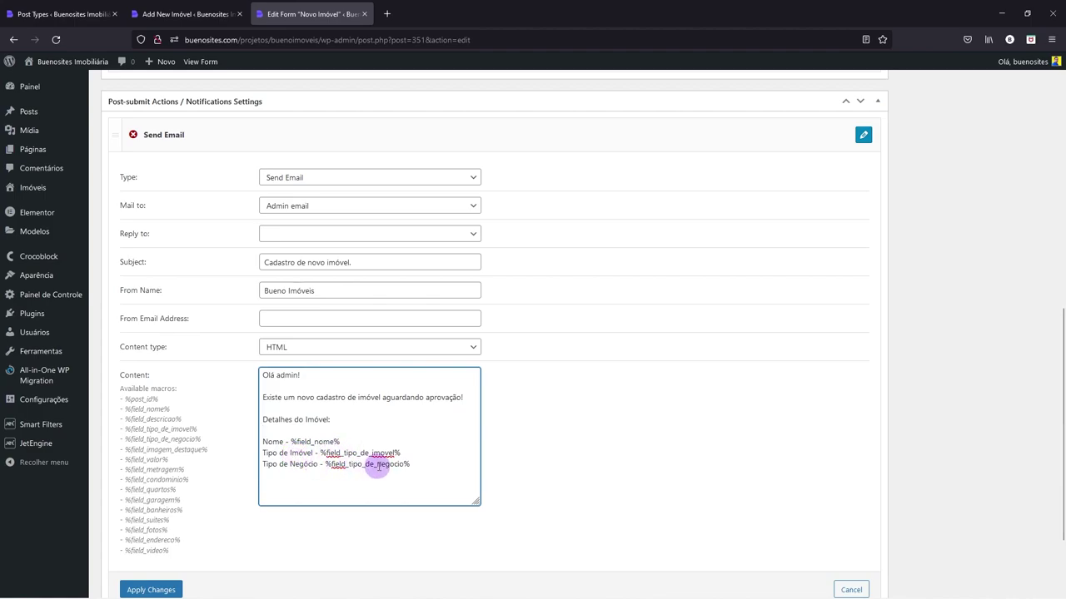
scroll(374, 464, "down", 1)
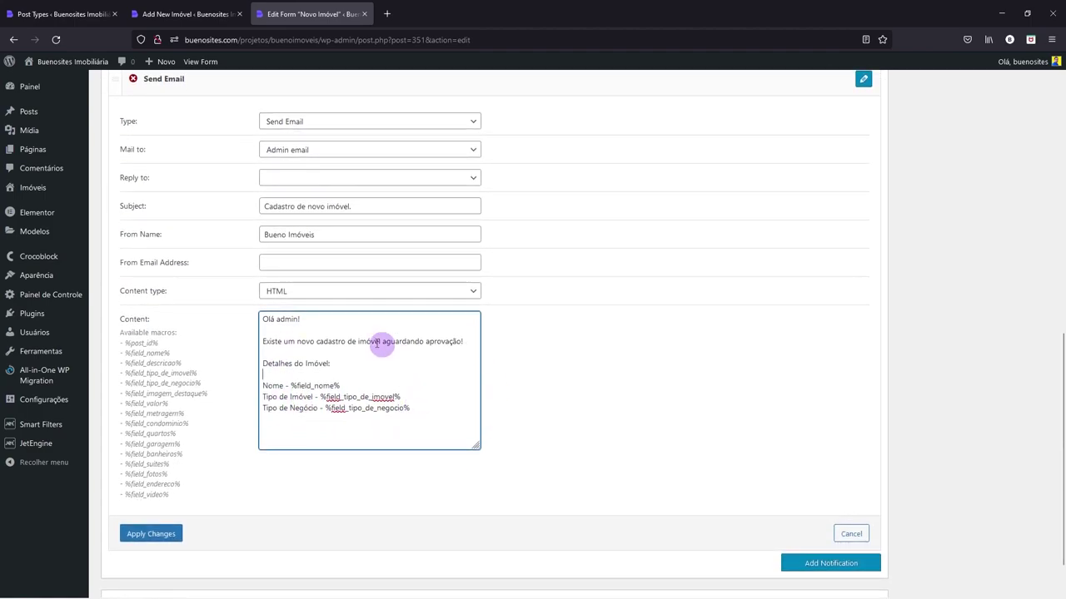
- Apply the Send Email content, then reopen it to review the 'aguardando aprovação' wording
left_click(143, 535)
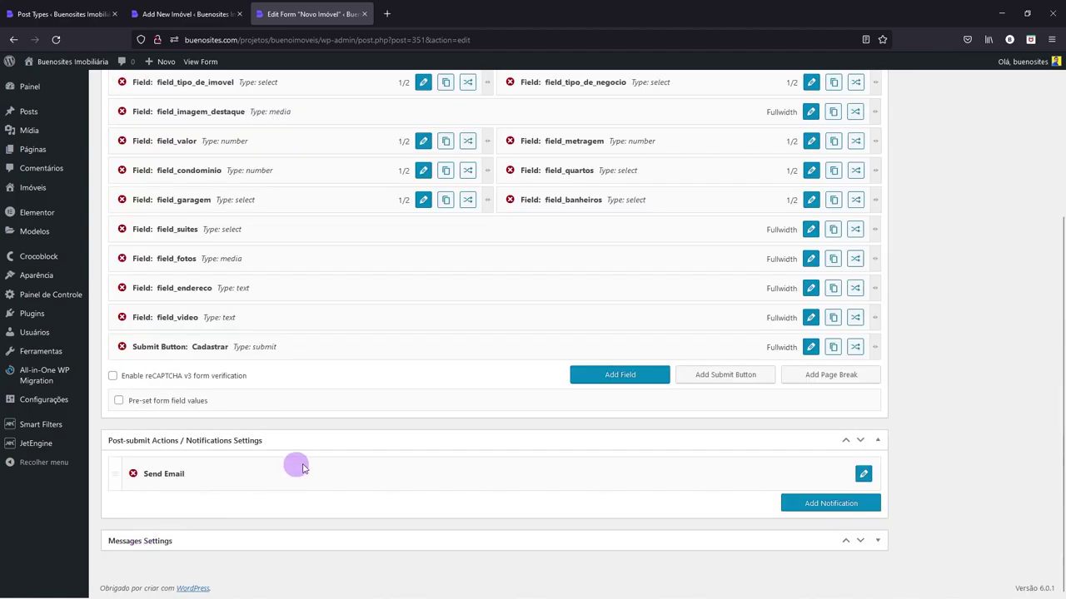
left_click(862, 474)
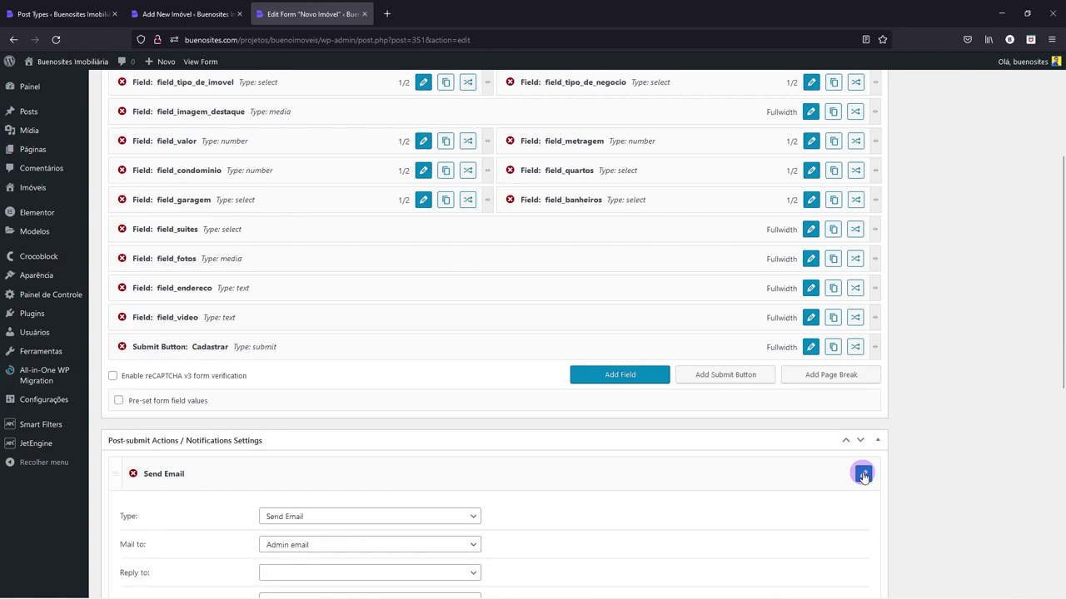
scroll(862, 474, "down", 4)
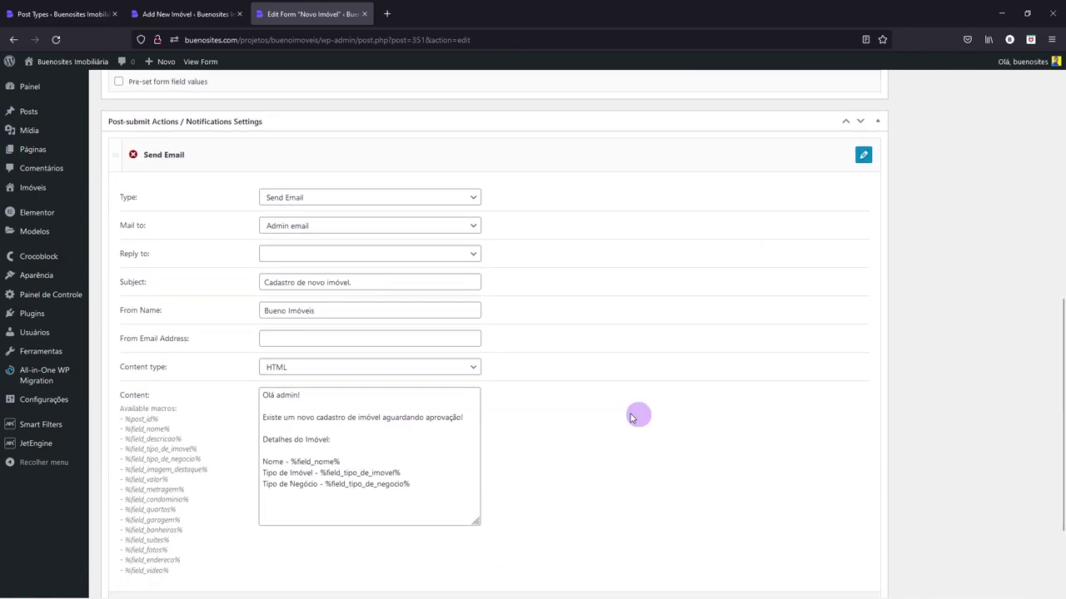
left_click_drag(380, 397, 462, 397)
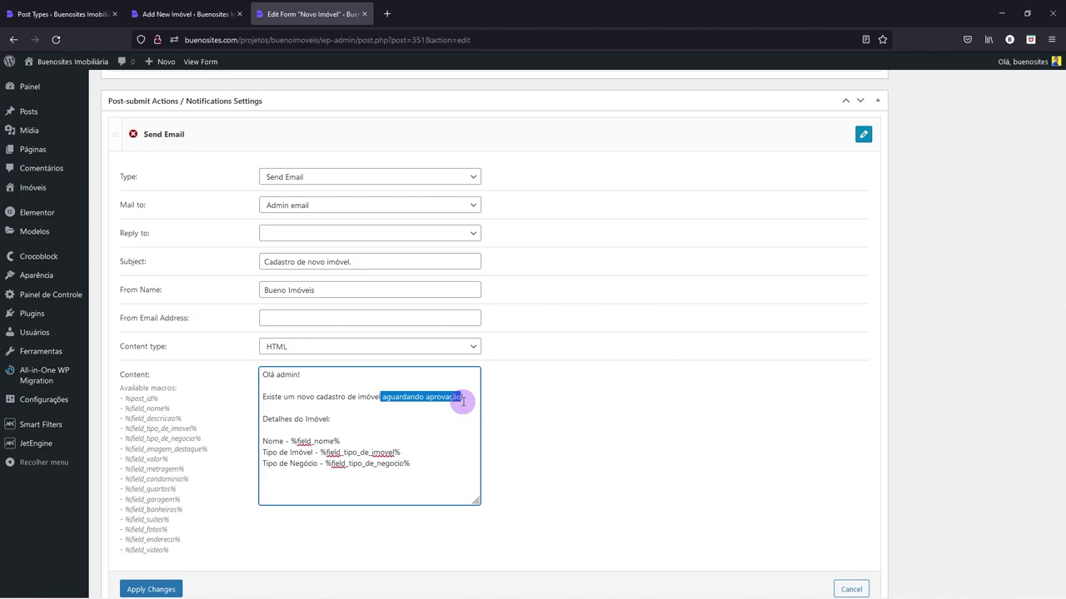
scroll(411, 408, "down", 1)
left_click(144, 529)
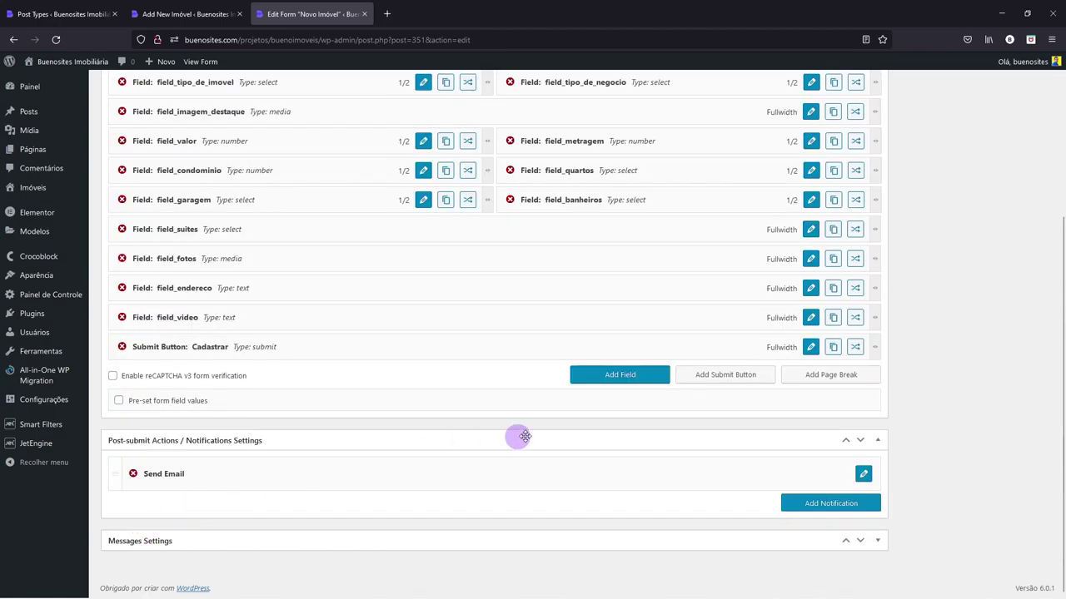
- Save the Novo Imóvel form with Atualizar
scroll(792, 436, "up", 5)
left_click(1025, 249)
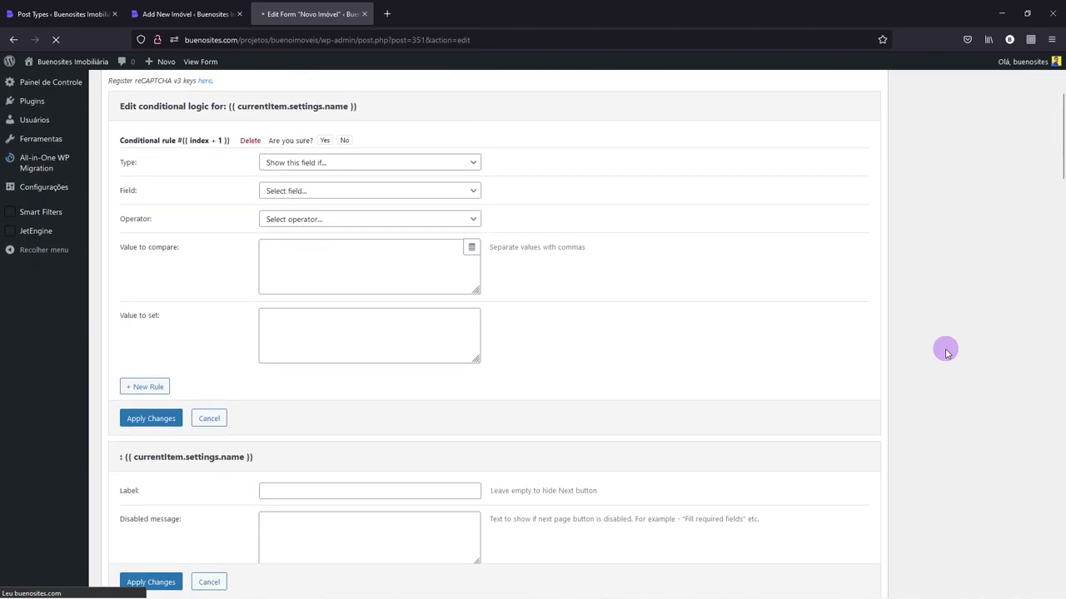
scroll(945, 352, "down", 5)
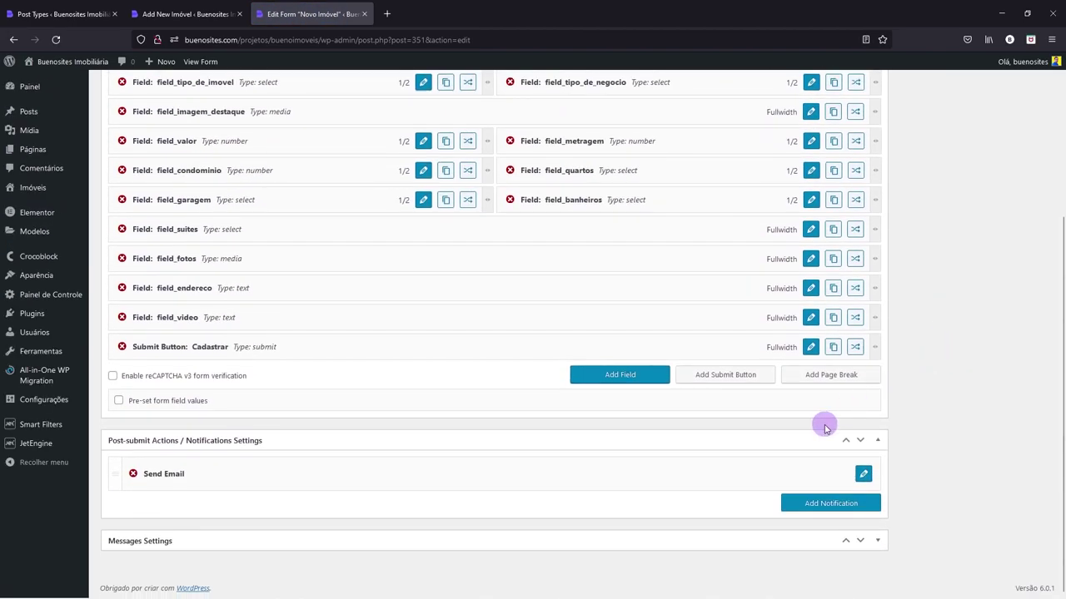
- Add a new post-submit action above Send Email and set its type to Insert/Update Post
left_click(815, 511)
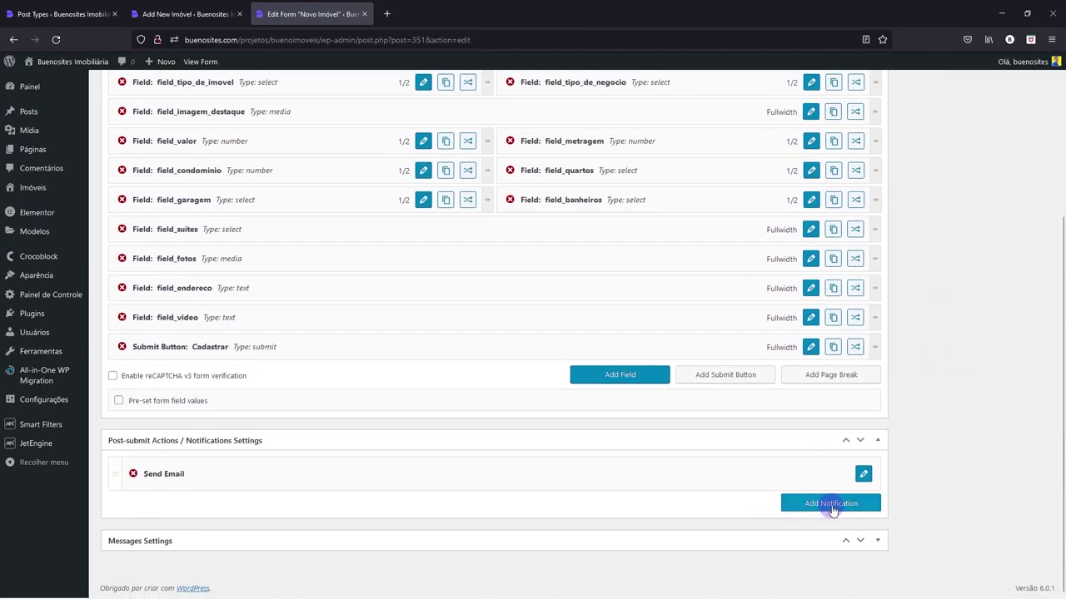
left_click_drag(111, 508, 305, 489)
left_click(863, 473)
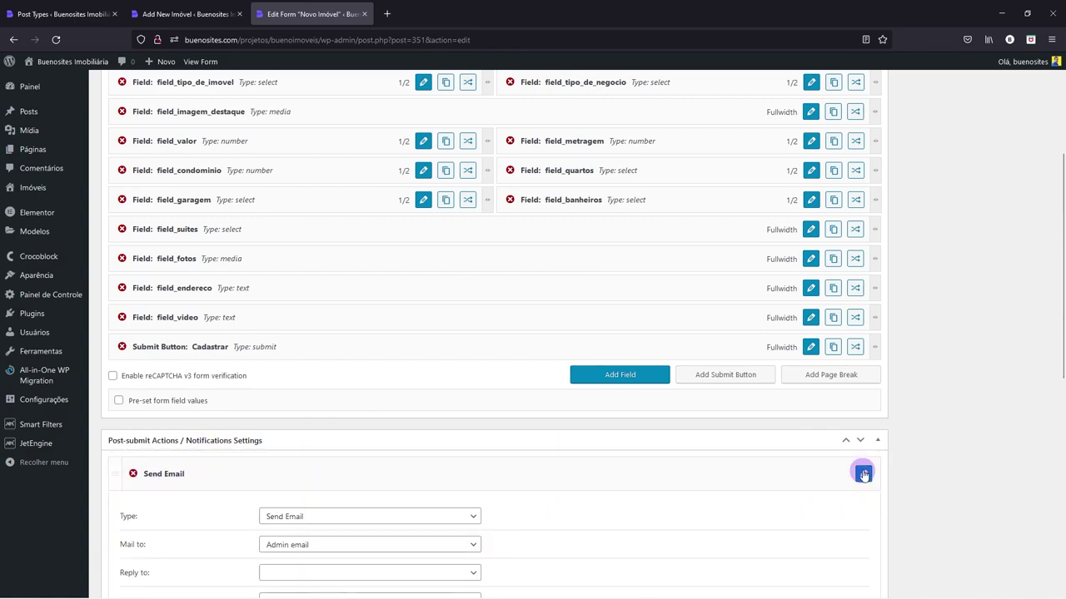
scroll(506, 428, "down", 4)
scroll(506, 428, "up", 2)
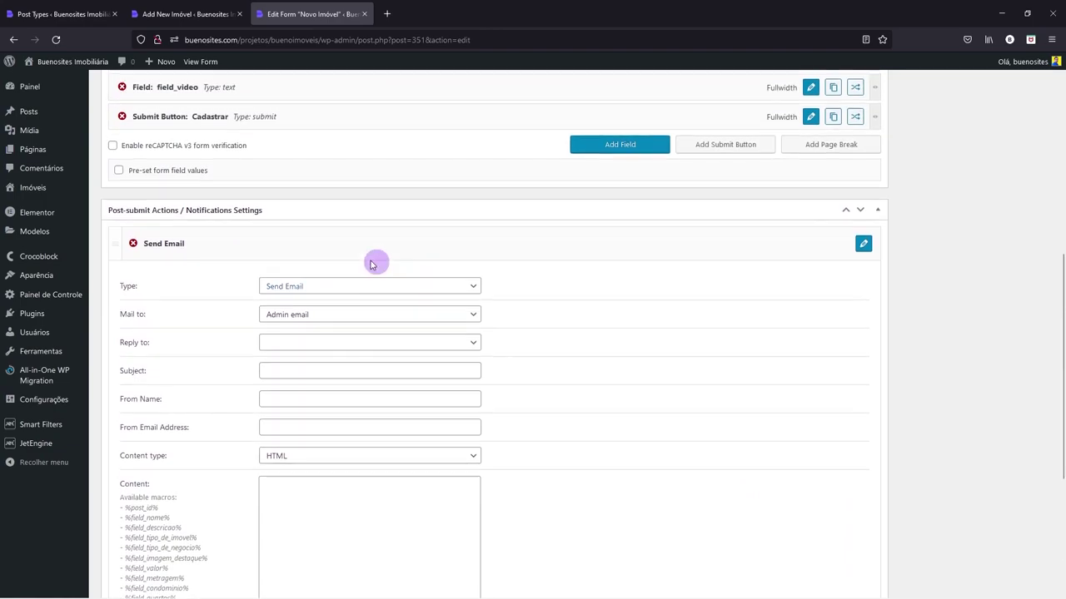
left_click(278, 291)
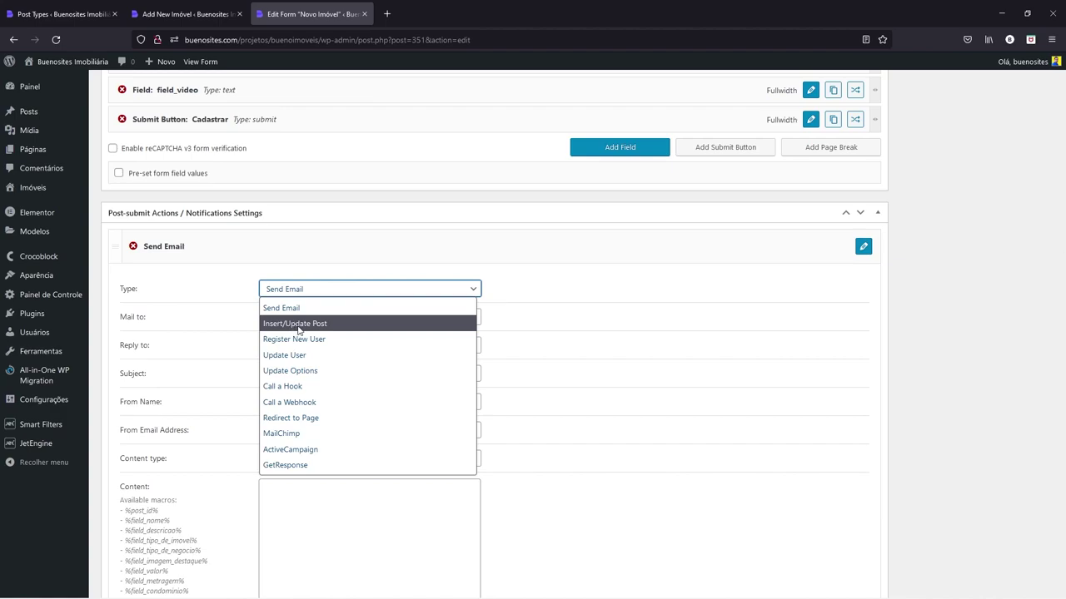
left_click(296, 327)
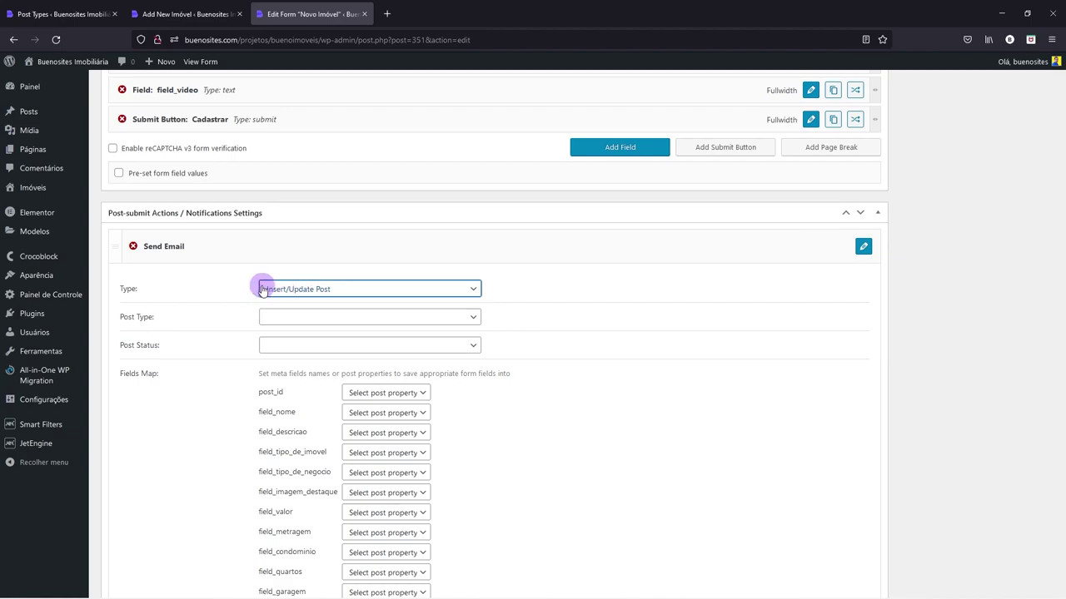
- Choose Imóveis as the Post Type and Revisão pendente as the Post Status
left_click(289, 317)
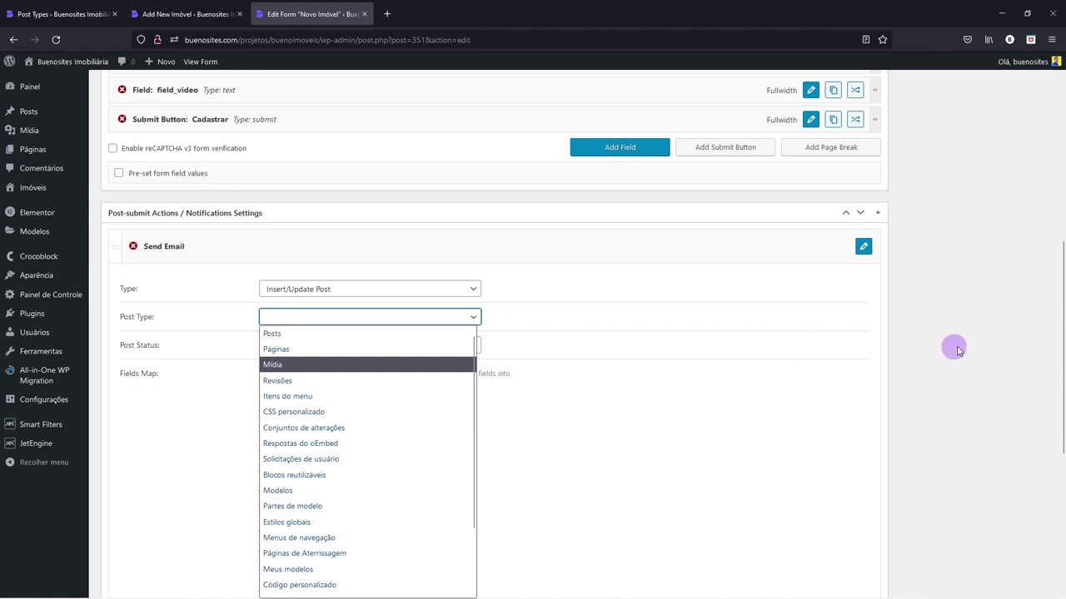
left_click_drag(1059, 304, 1058, 369)
left_click(476, 162)
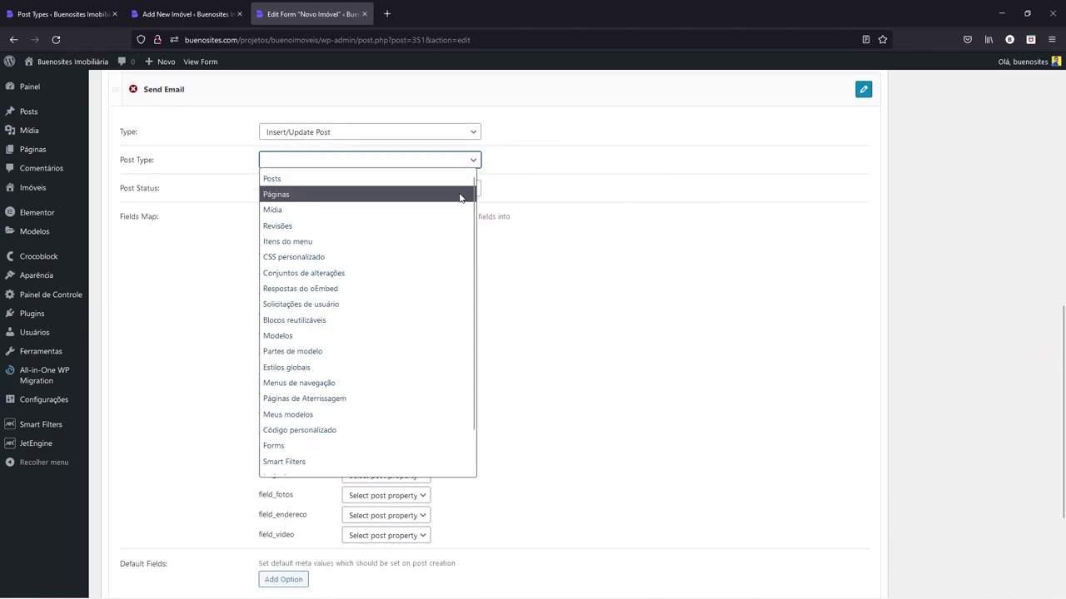
left_click_drag(475, 261, 475, 300)
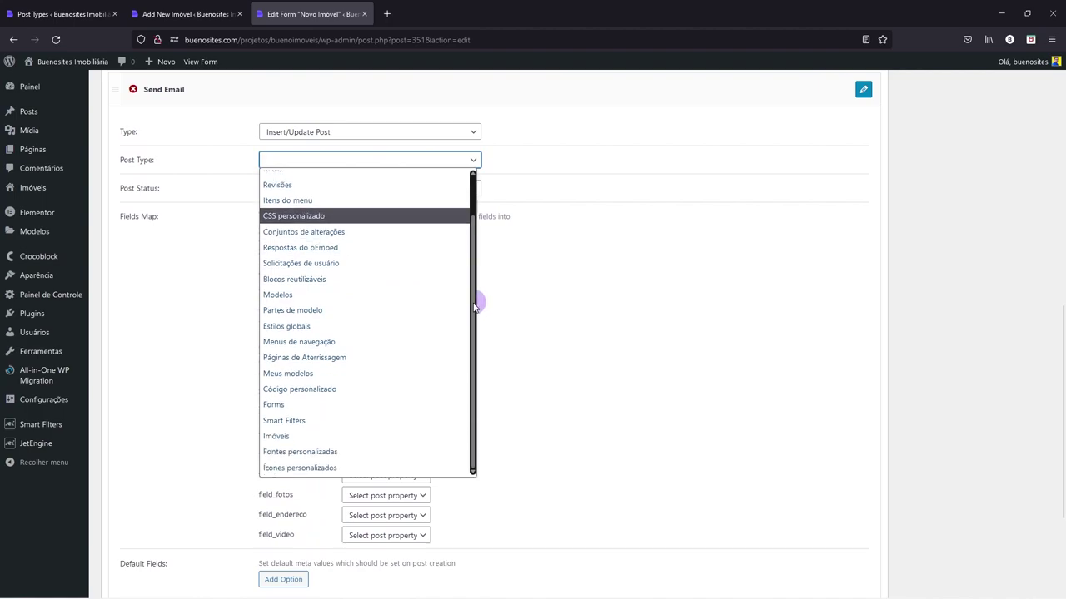
left_click(279, 439)
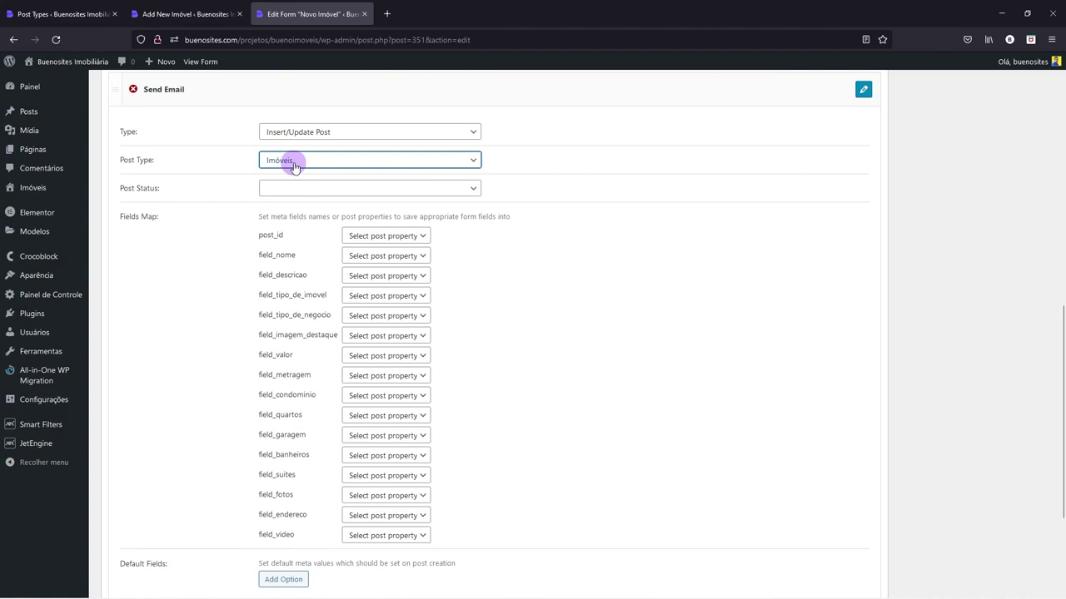
left_click(275, 195)
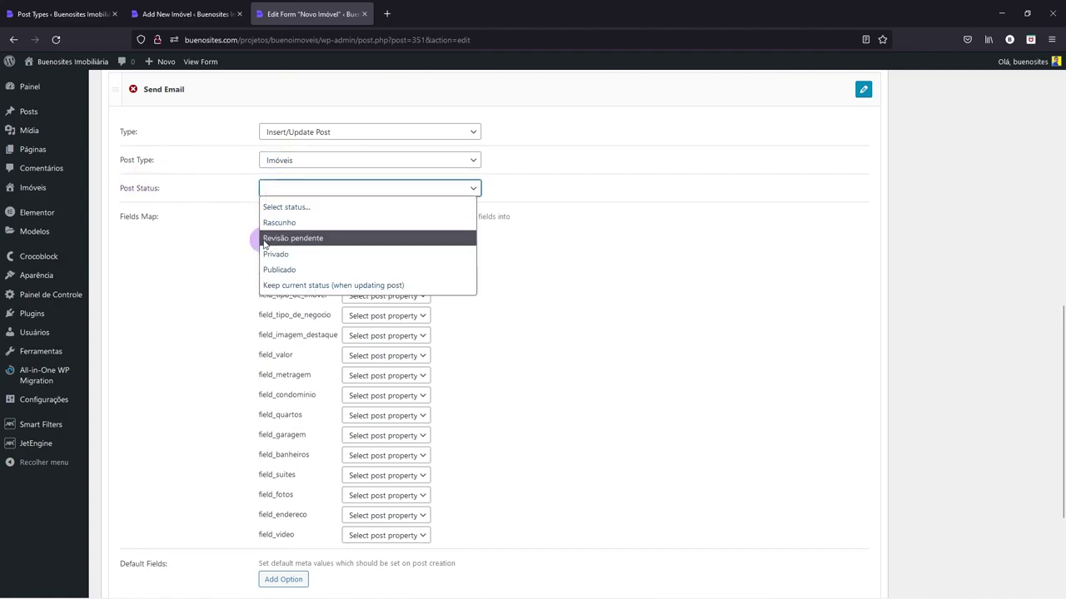
left_click(291, 240)
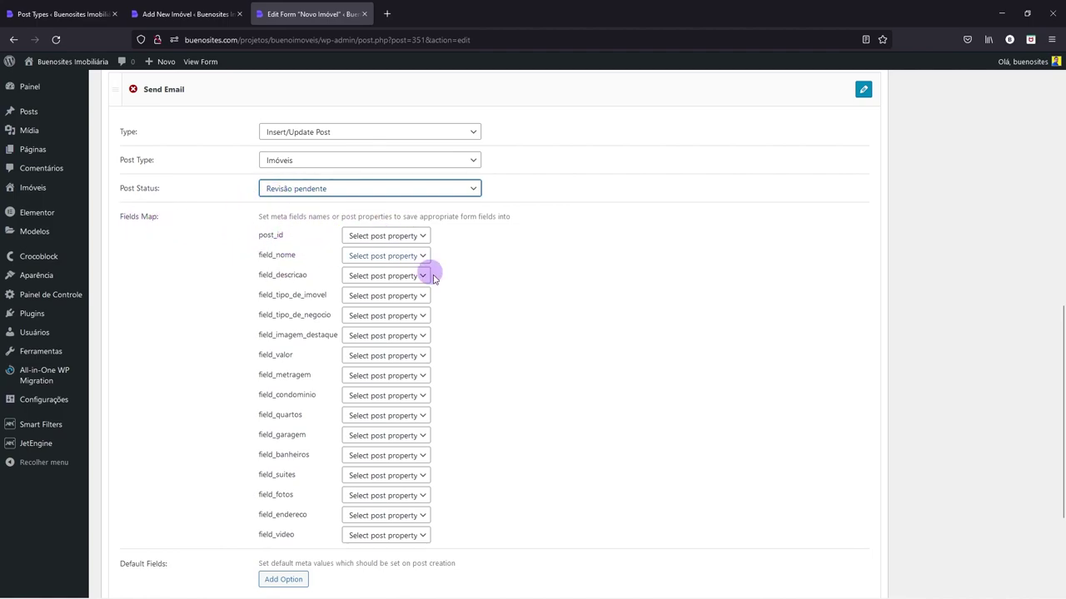
- Map field_nome to Post Title in the Insert/Update Post fields map
scroll(433, 275, "up", 3)
scroll(258, 145, "down", 2)
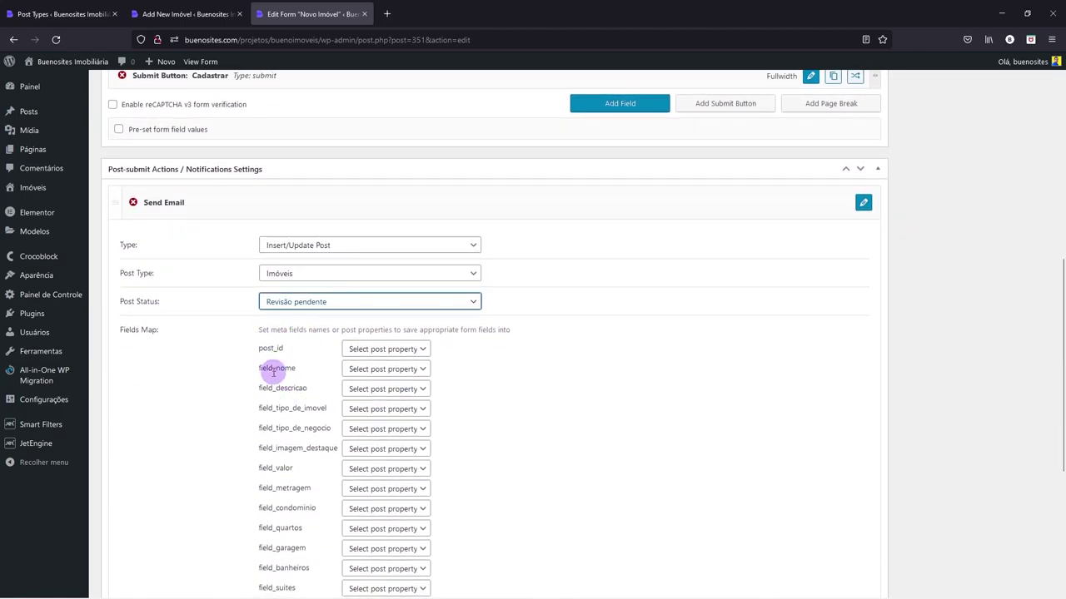
scroll(276, 371, "down", 1)
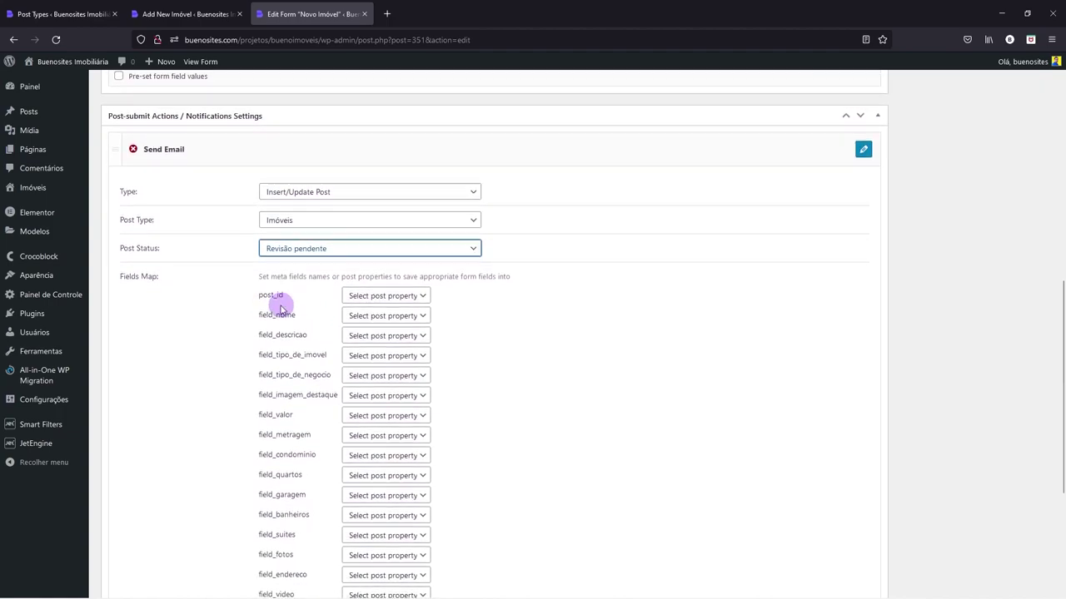
left_click(371, 293)
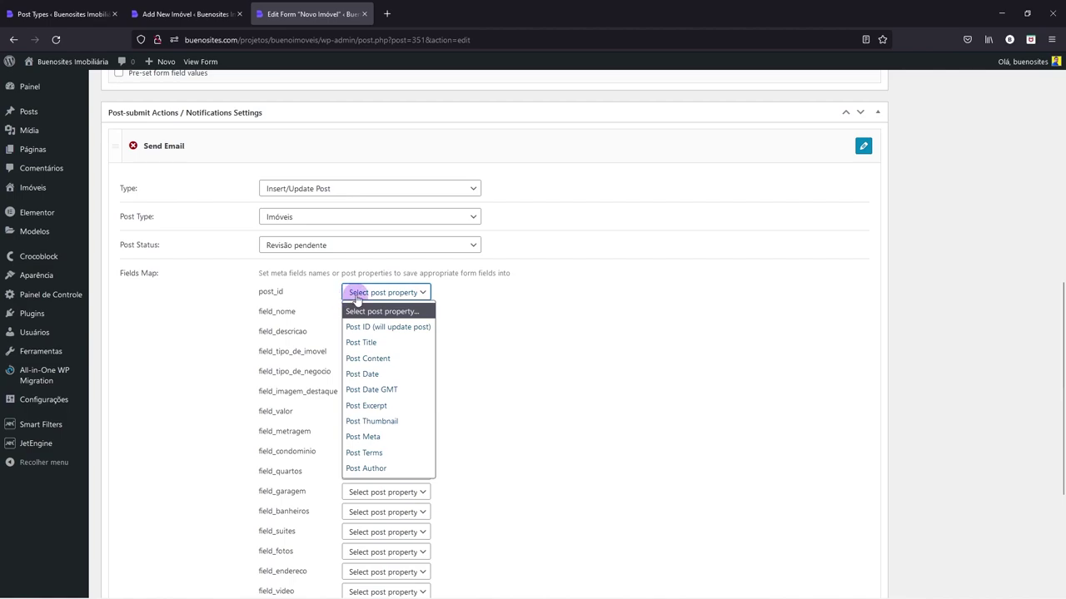
left_click(364, 310)
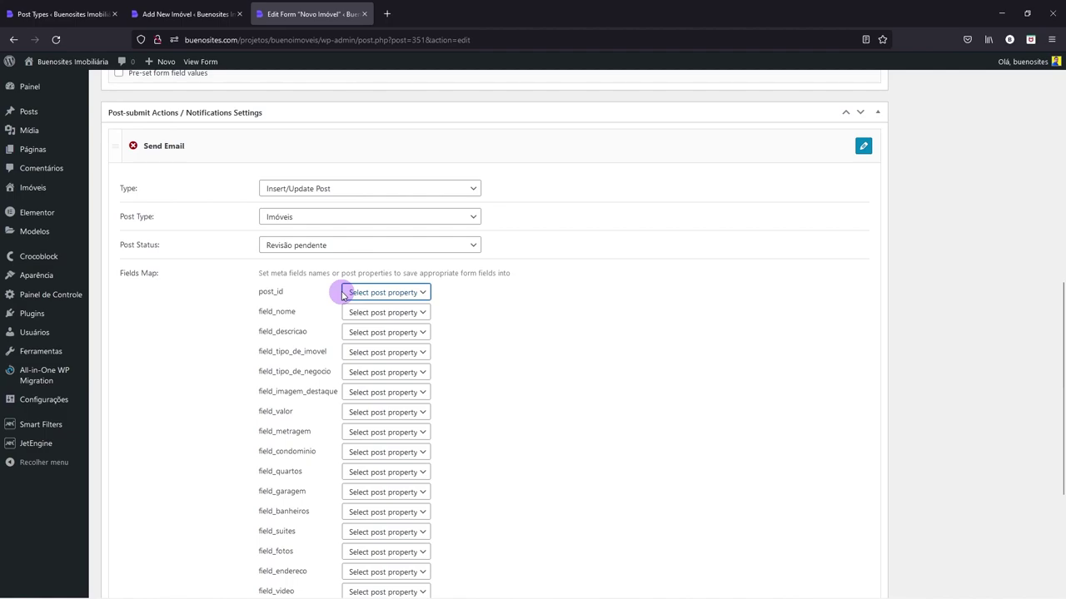
left_click(381, 313)
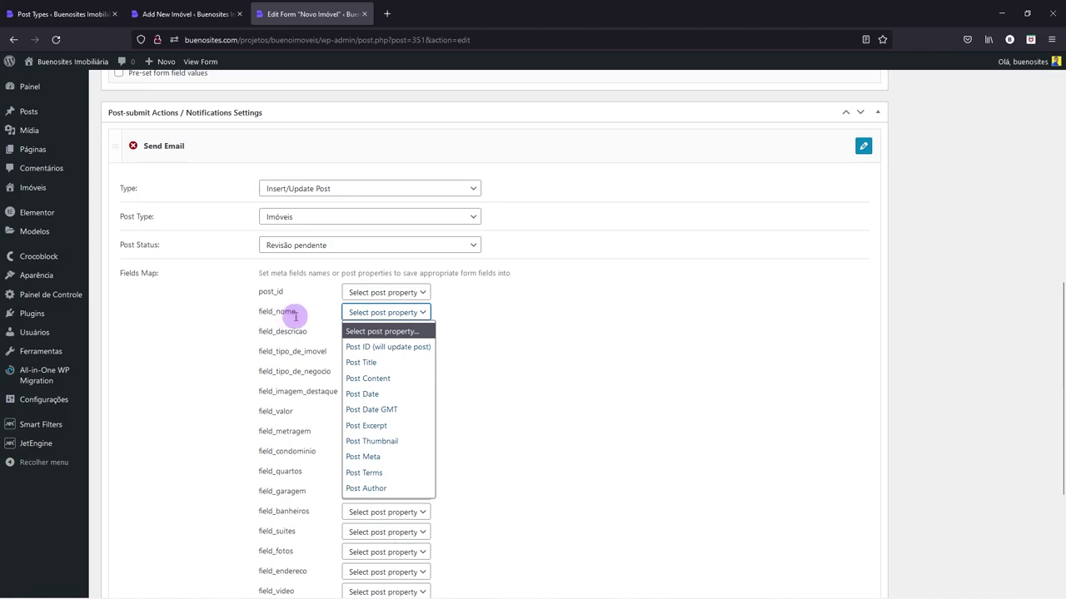
left_click(367, 363)
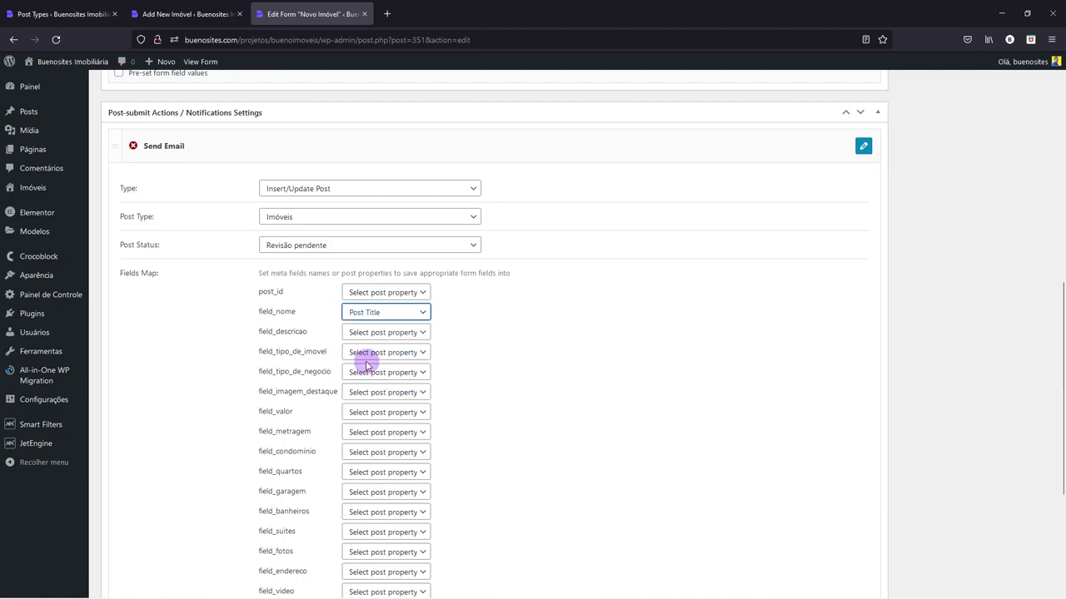
left_click(198, 16)
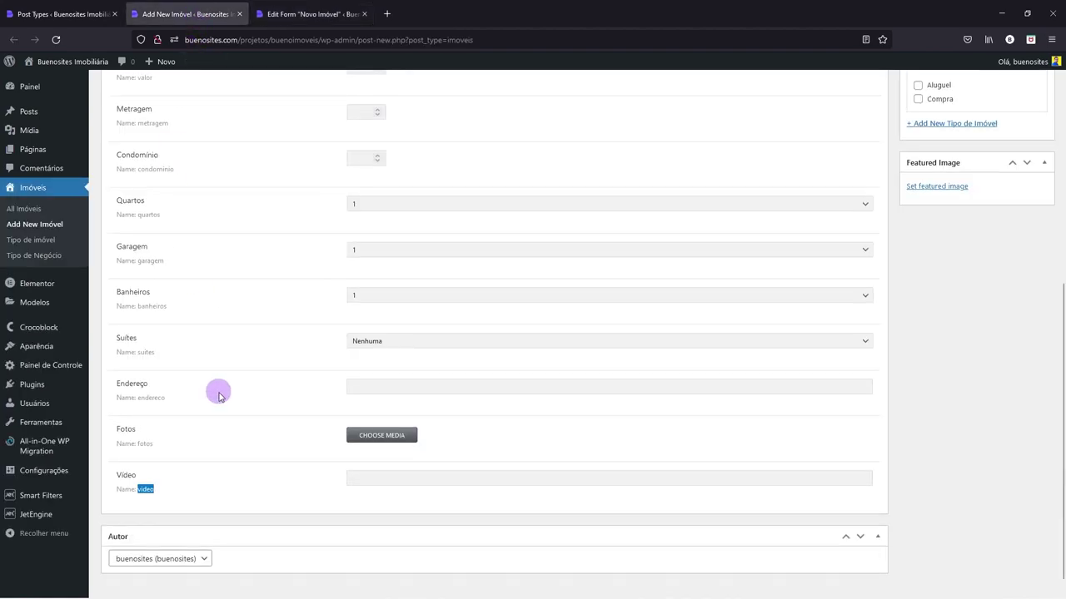
scroll(219, 392, "up", 5)
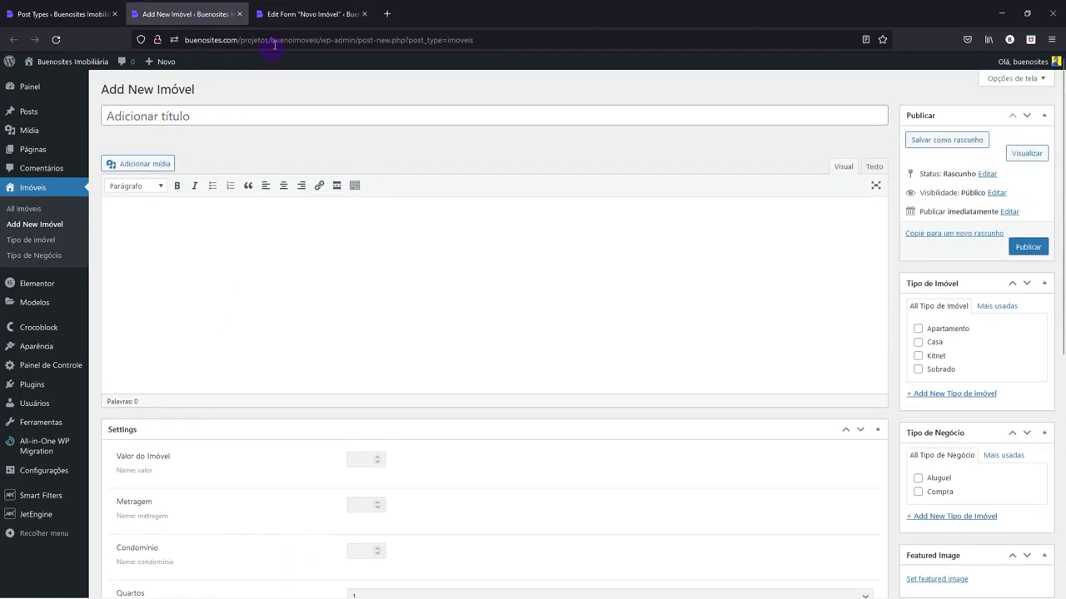
left_click(301, 13)
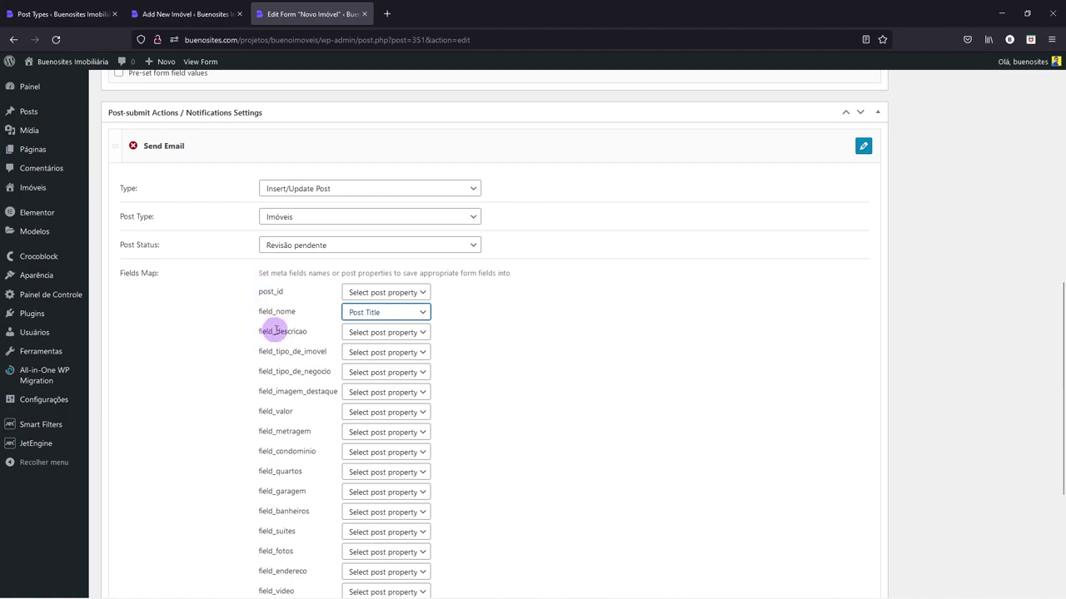
- Map field_descricao to Post Content
left_click(362, 336)
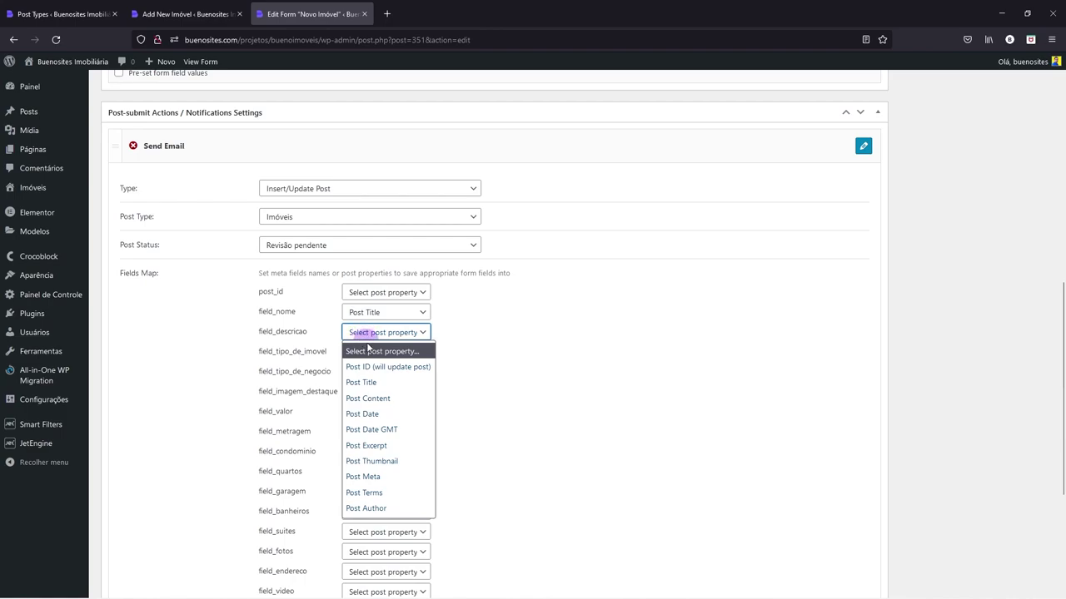
left_click(373, 399)
left_click(160, 12)
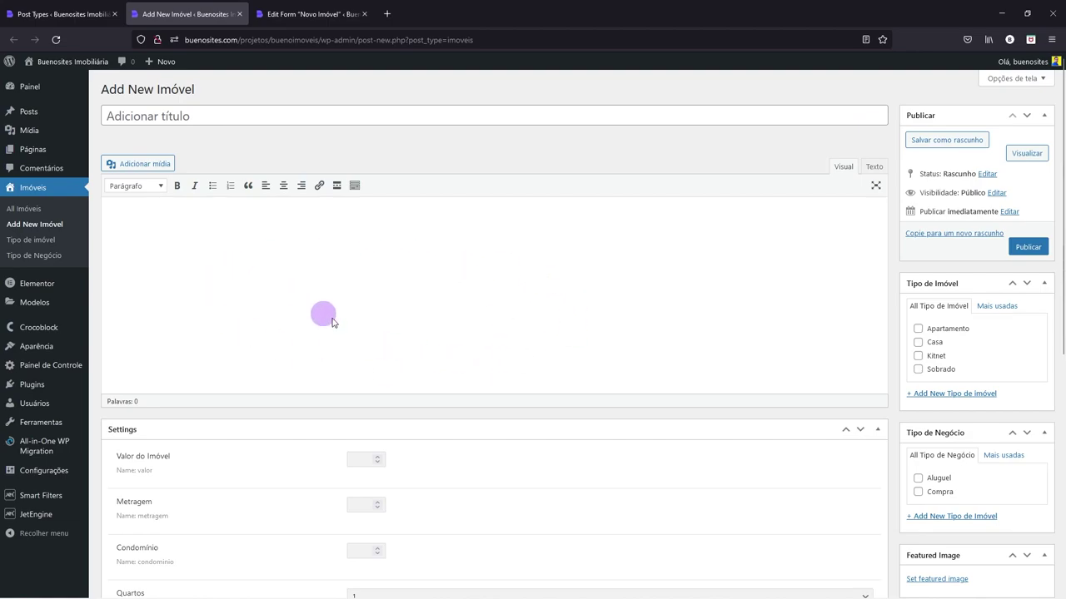
left_click(310, 15)
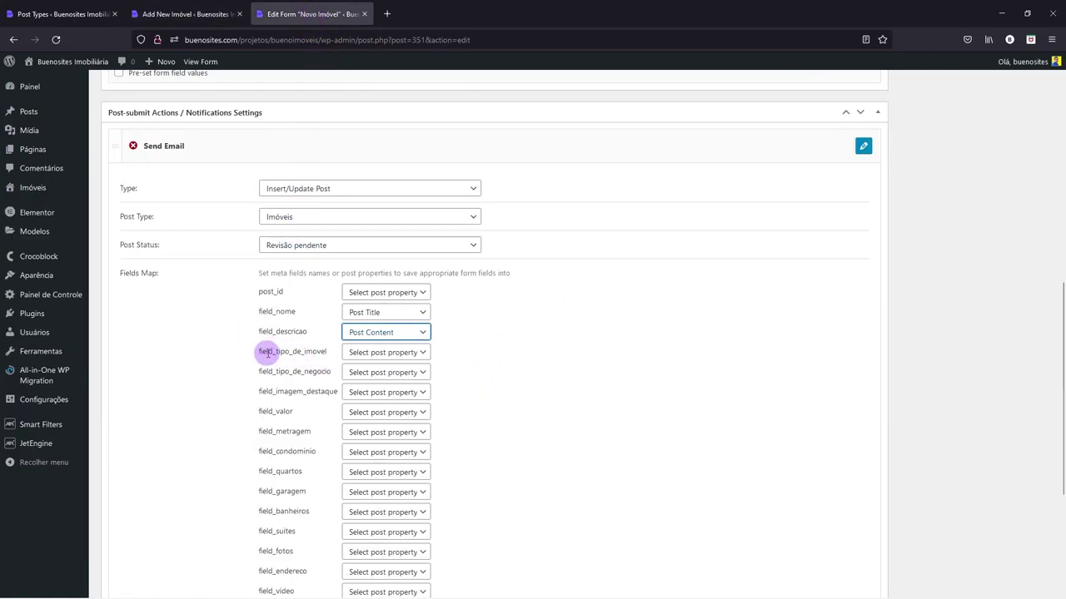
- Map field_tipo_de_imovel and field_tipo_de_negocio to Post Terms of the Tipo de Imóvel and Tipo de Negócio taxonomies
left_click(351, 357)
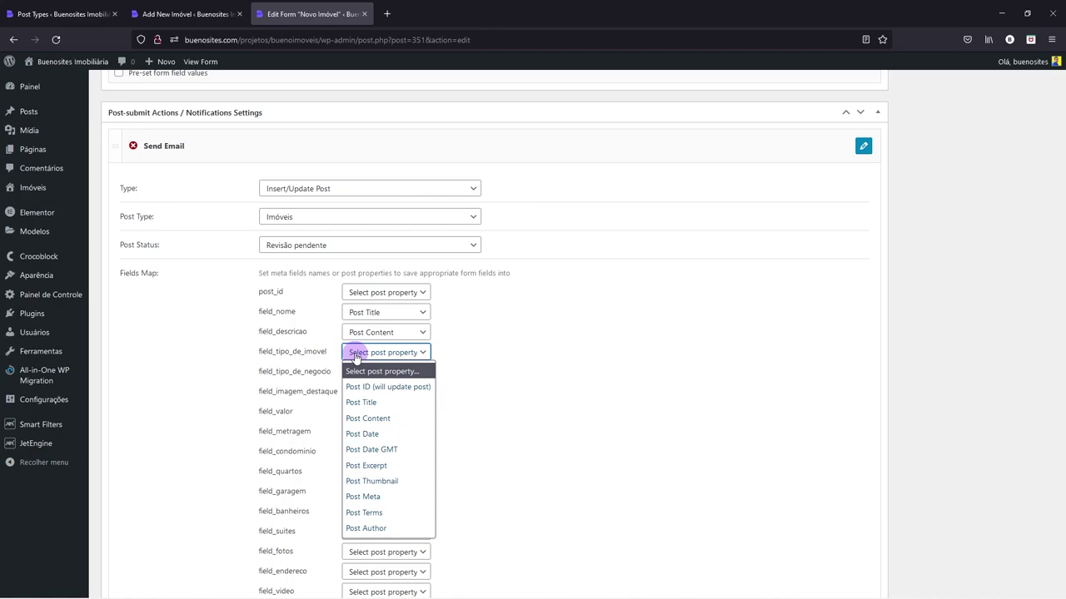
left_click(366, 513)
left_click(387, 372)
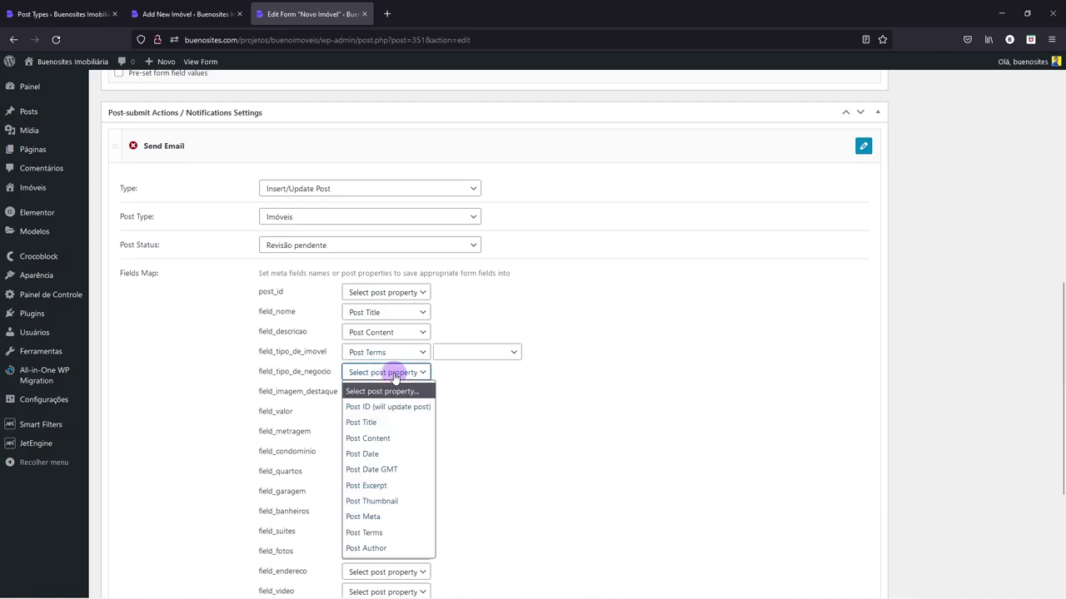
left_click(372, 537)
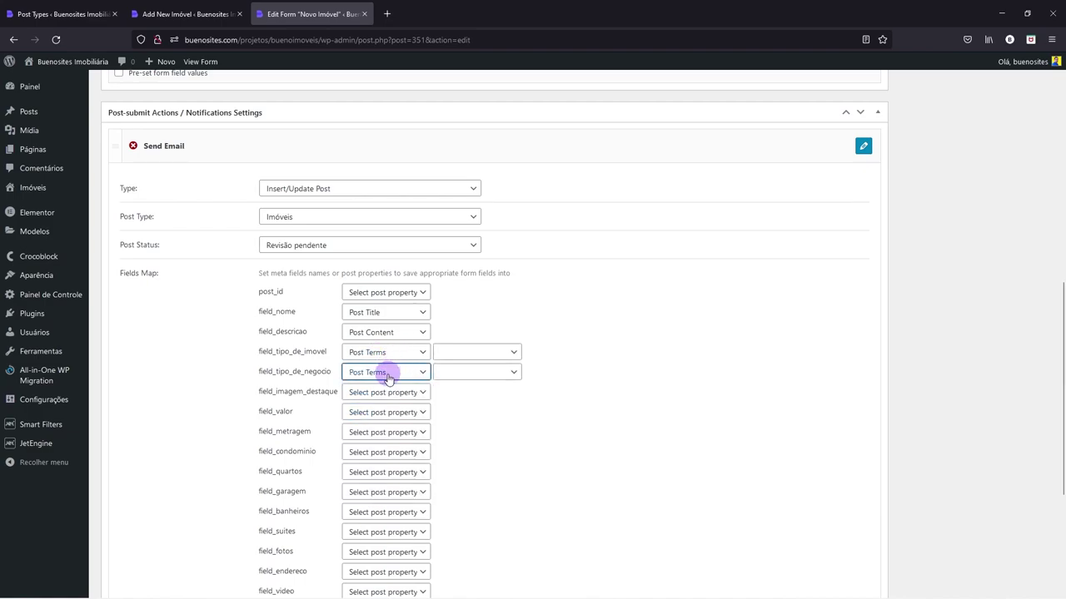
left_click(472, 353)
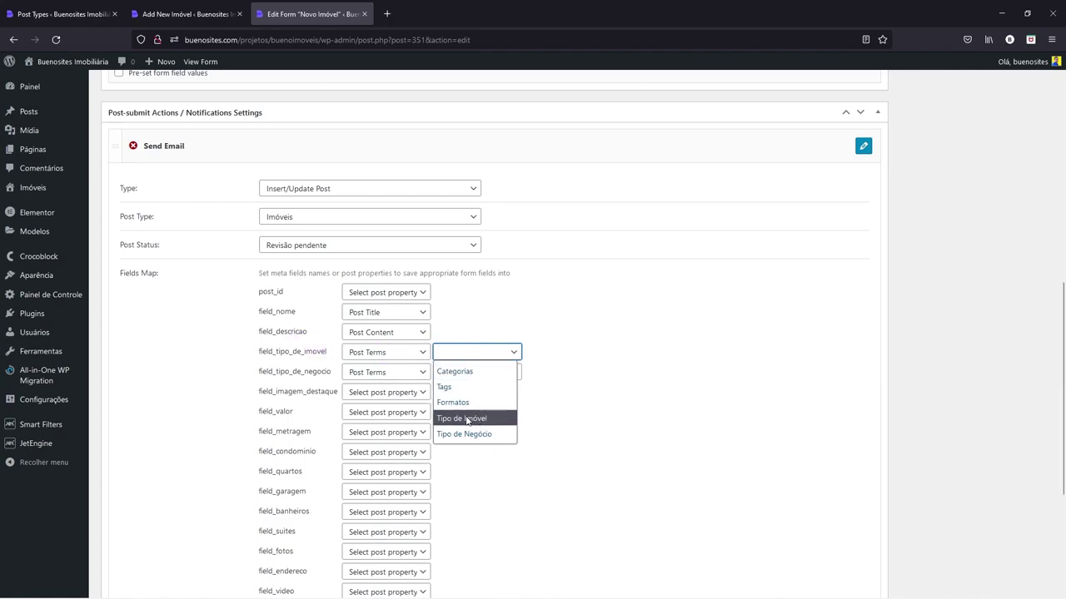
left_click(467, 418)
left_click(478, 373)
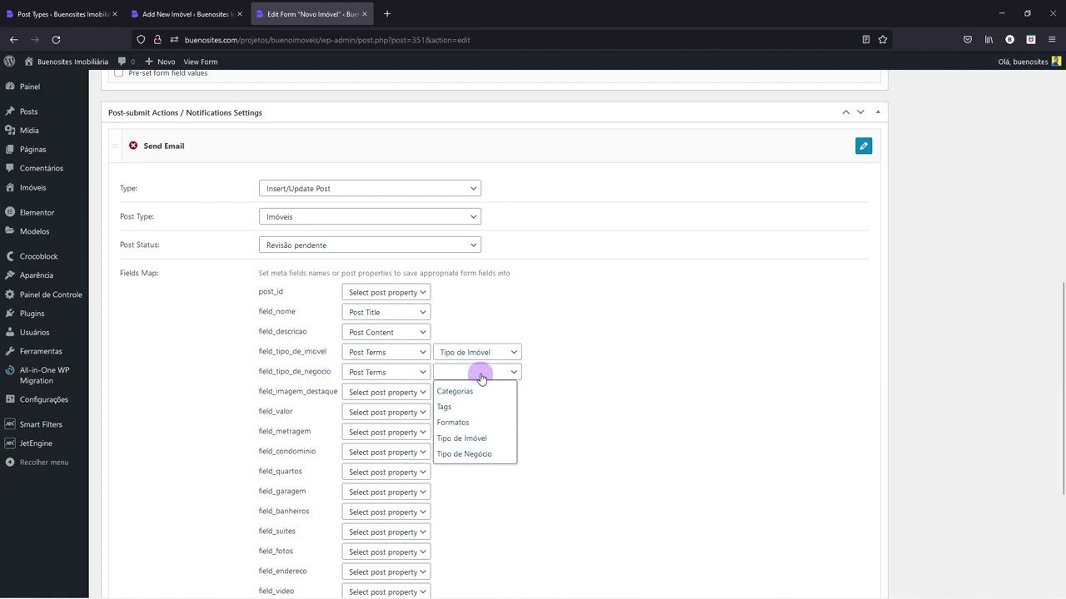
left_click(443, 455)
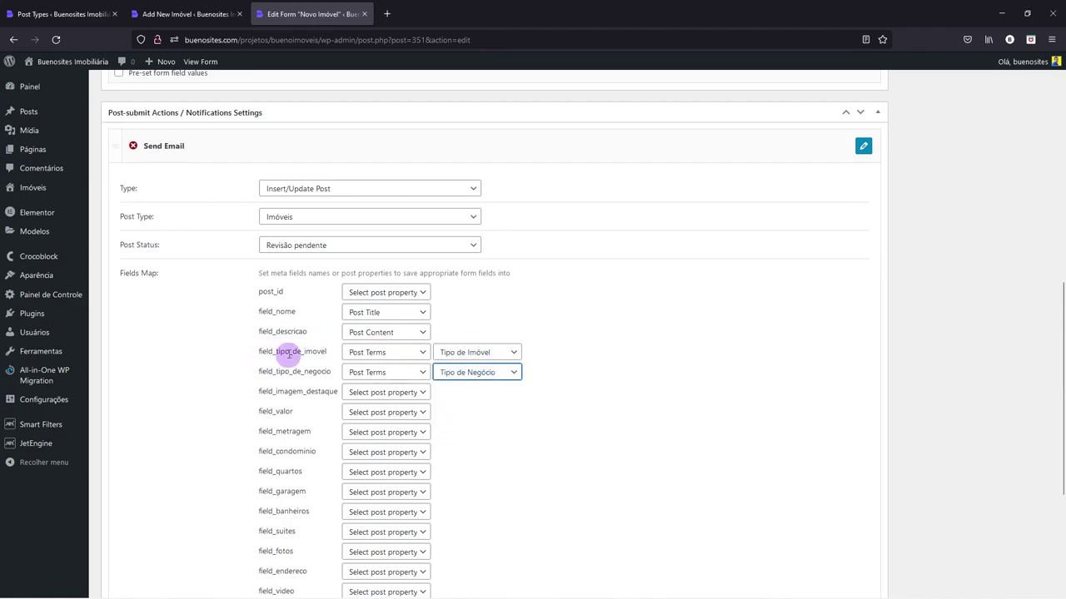
scroll(289, 359, "up", 5)
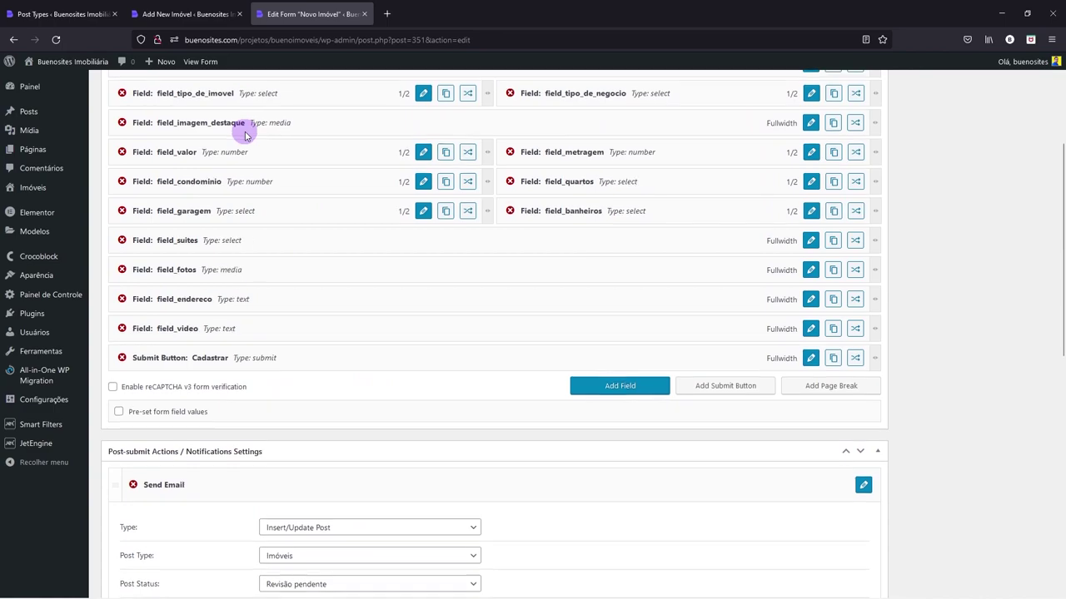
scroll(244, 131, "down", 5)
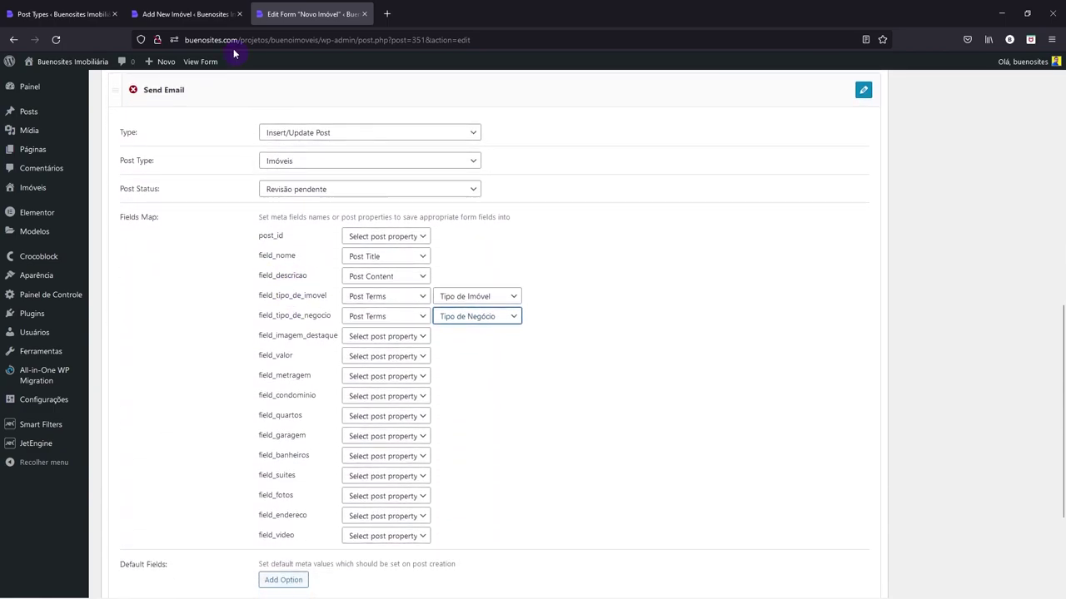
- Map field_imagem_destaque to Post Thumbnail
left_click(204, 12)
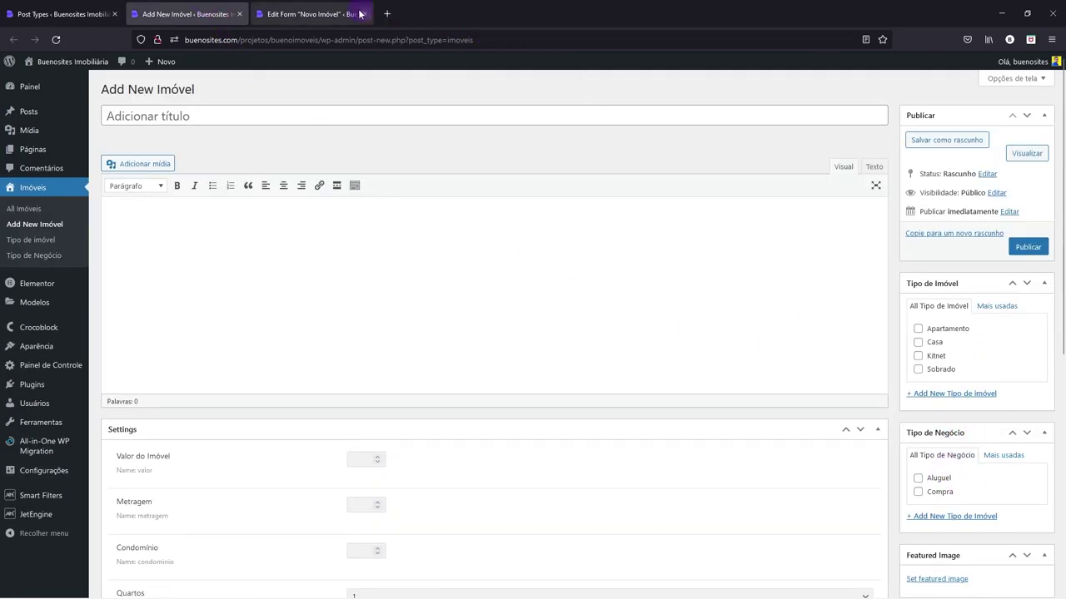
left_click(319, 12)
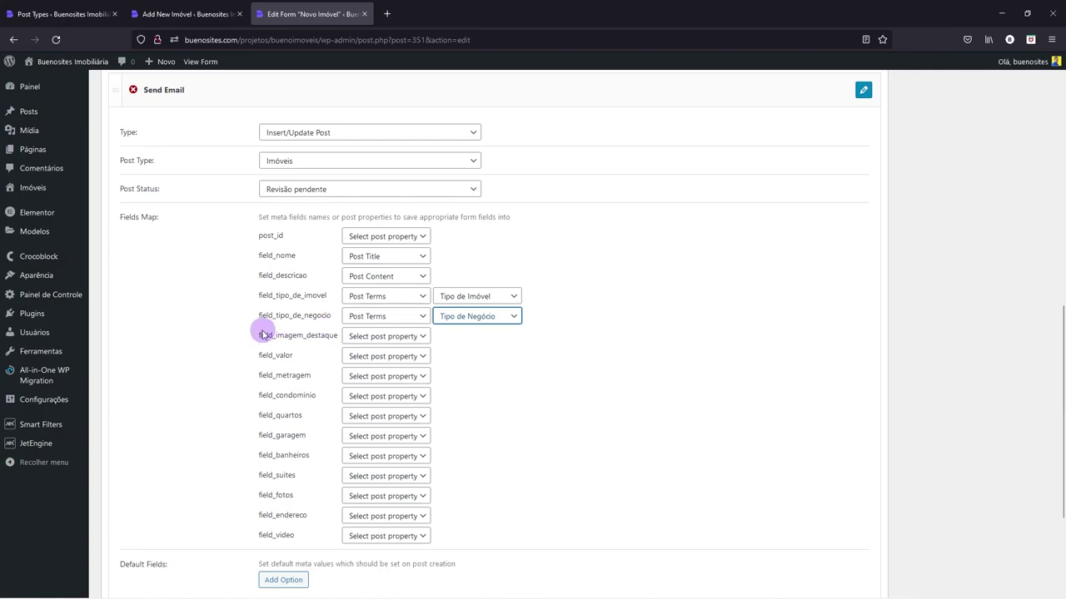
left_click(364, 337)
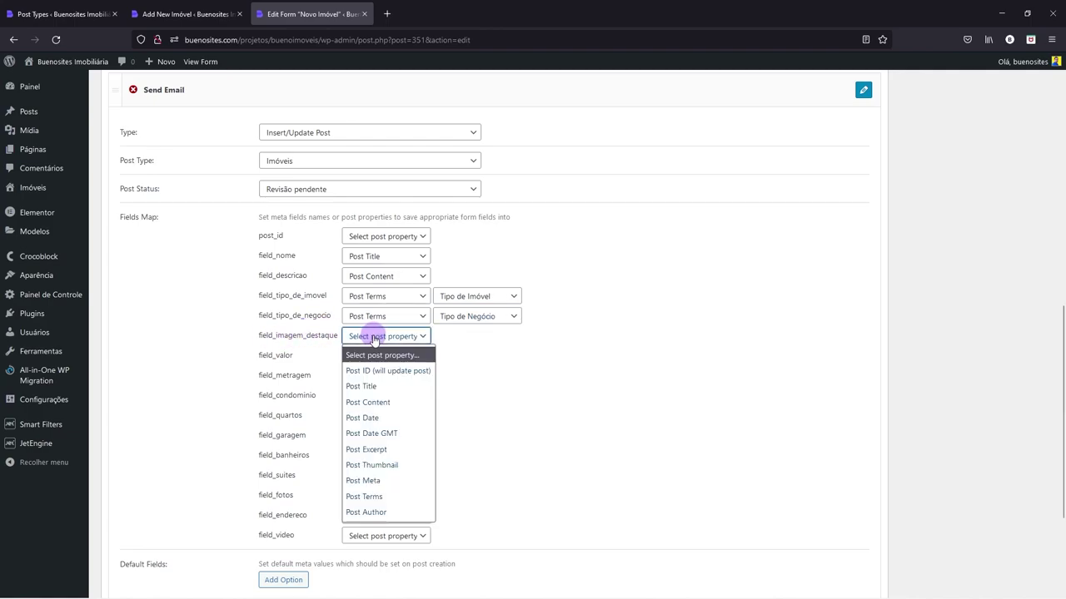
left_click(384, 469)
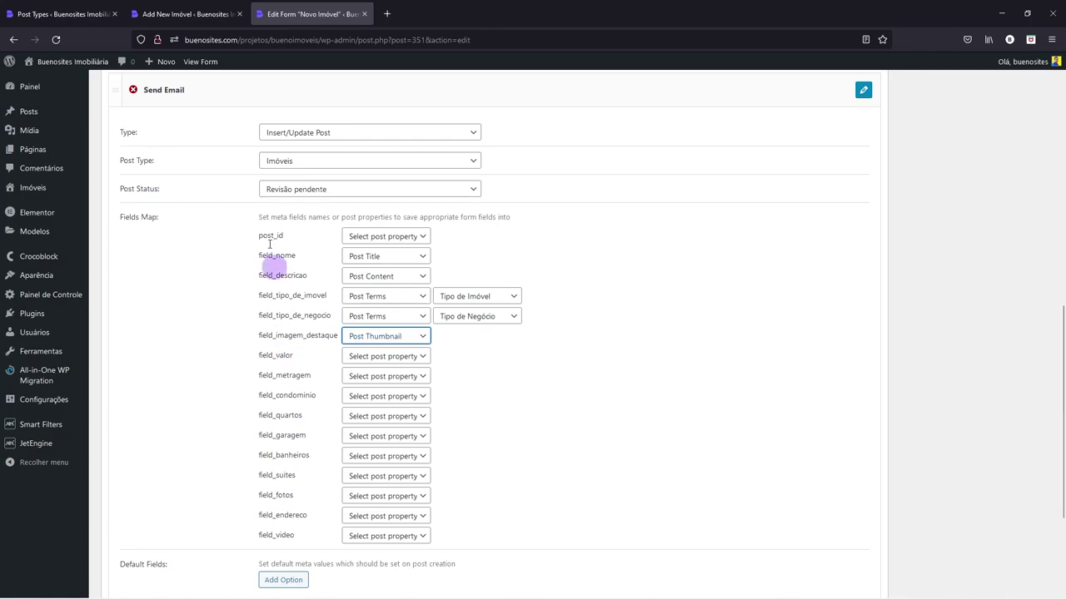
- Map field_valor to Post Meta and look up the Imóvel post type's meta field names
left_click(188, 14)
scroll(318, 477, "down", 2)
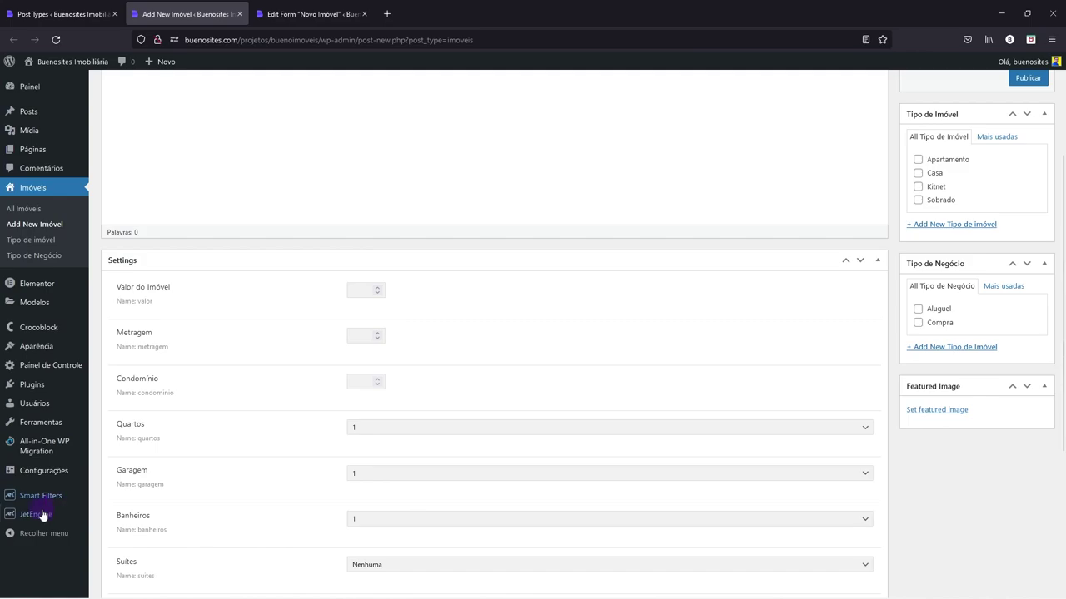
mouse_move(37, 514)
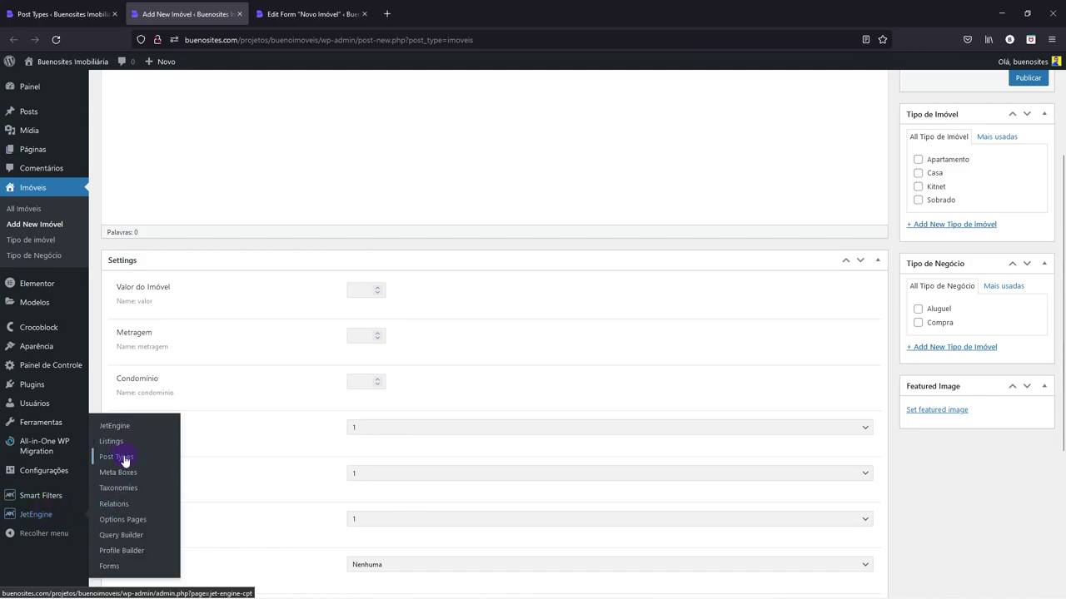
left_click(317, 14)
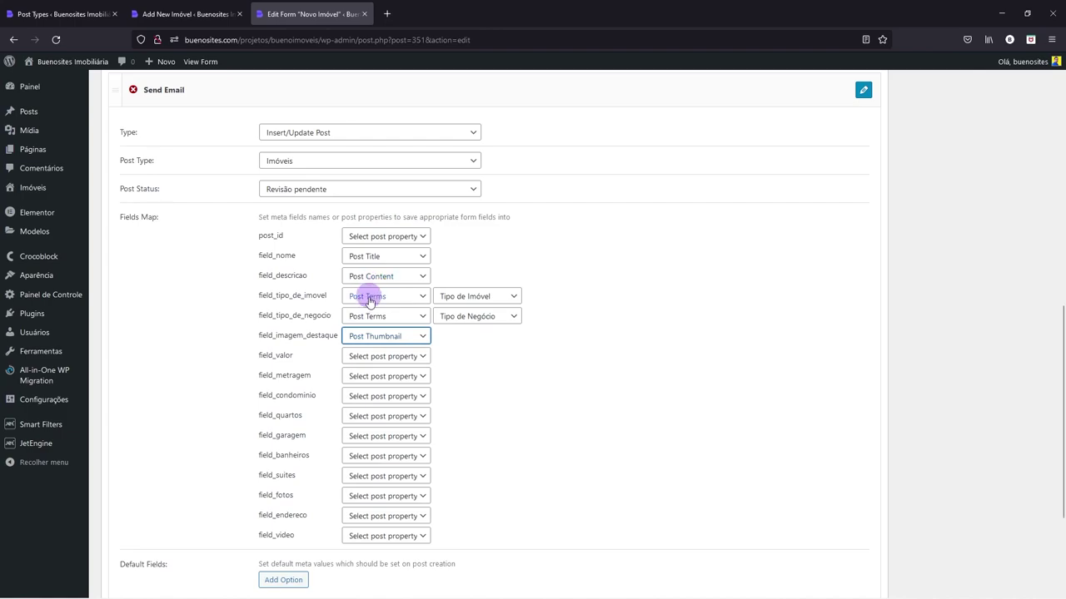
left_click(357, 358)
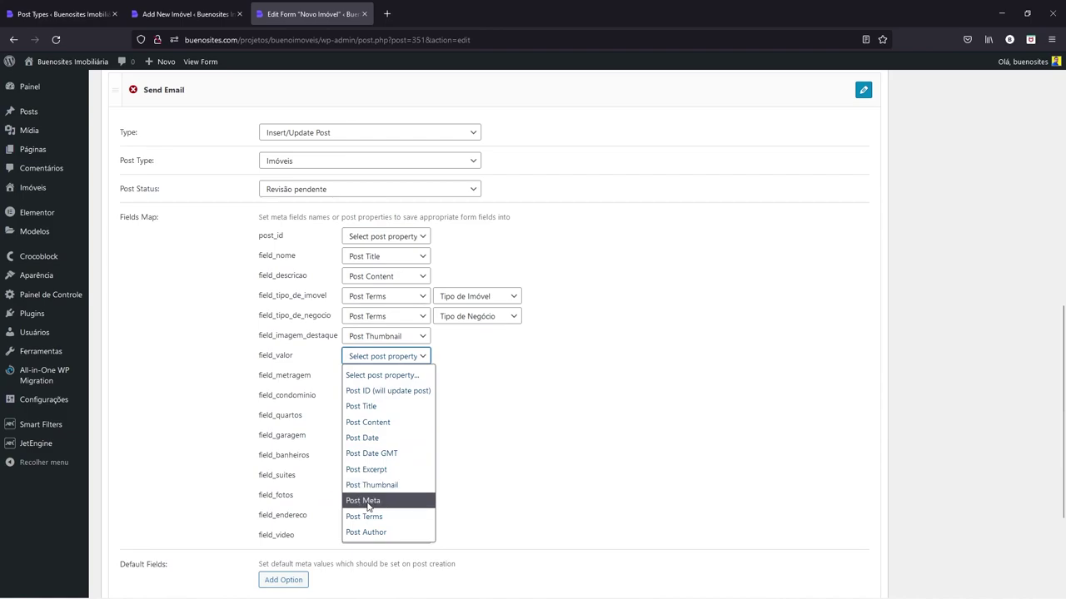
left_click(376, 502)
left_click(441, 356)
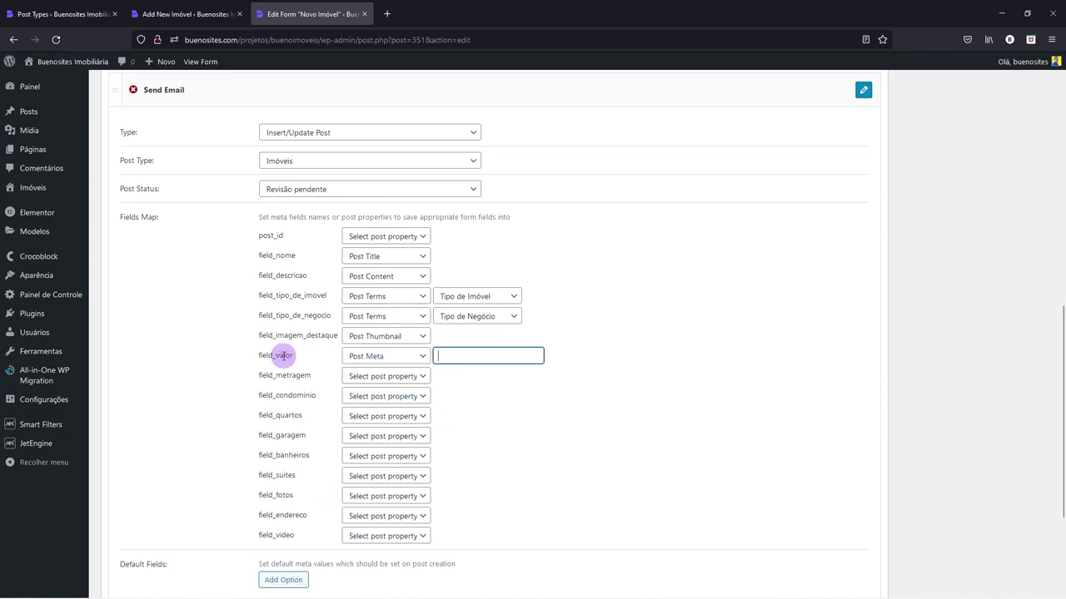
left_click(176, 8)
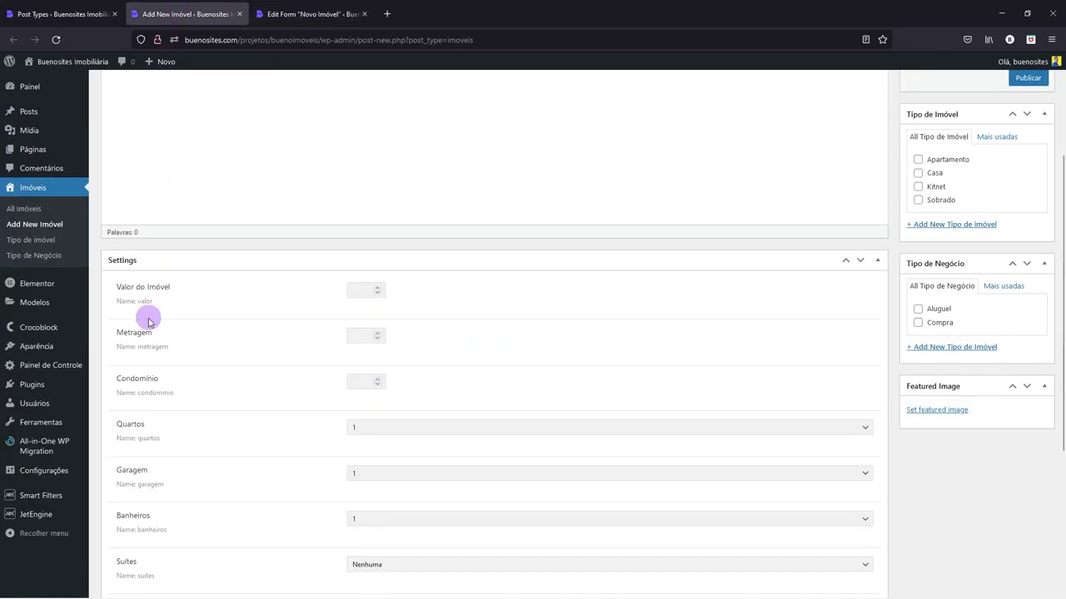
left_click(75, 8)
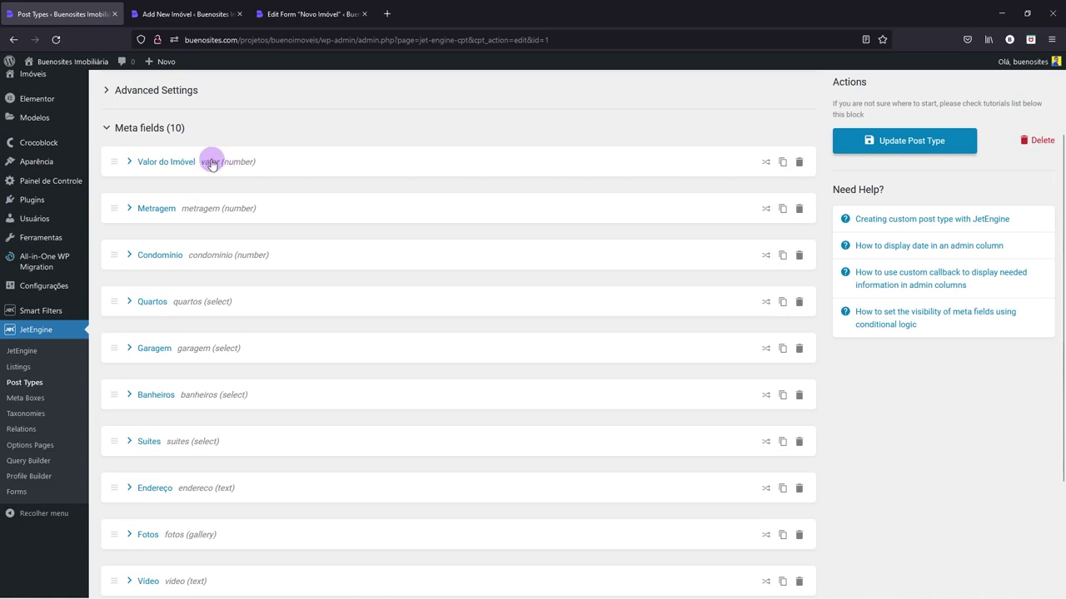
- Map field_metragem to Post Meta with meta key metragem
left_click(280, 17)
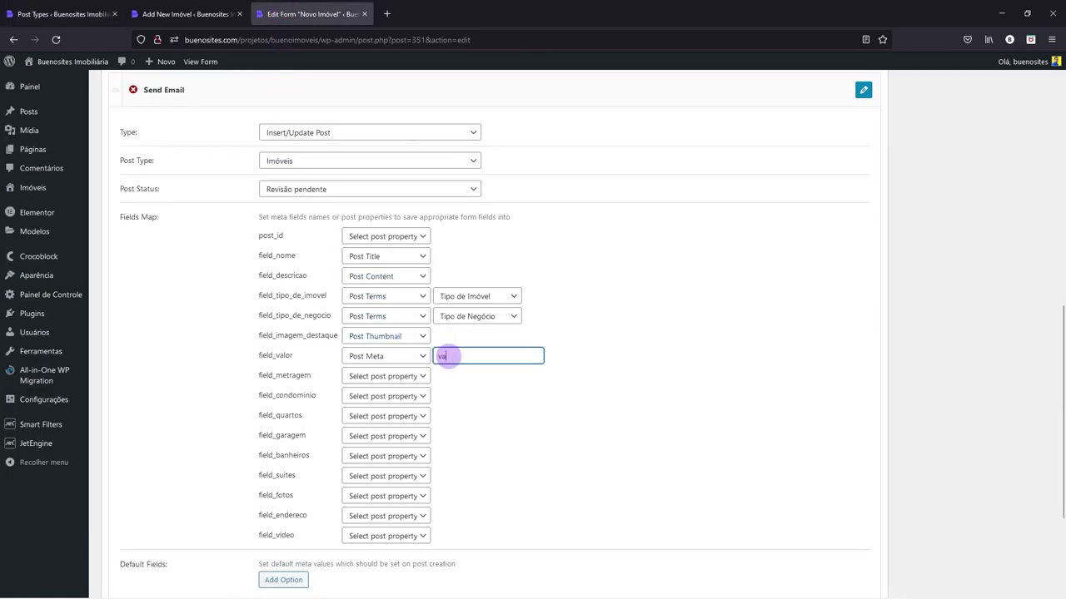
left_click(455, 355)
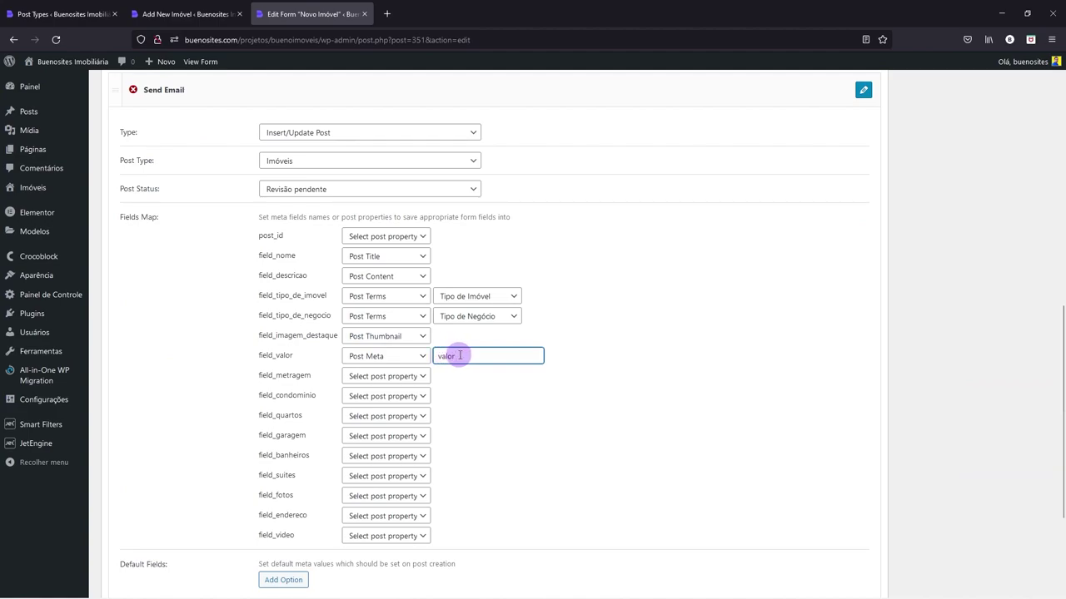
left_click(369, 375)
left_click(365, 534)
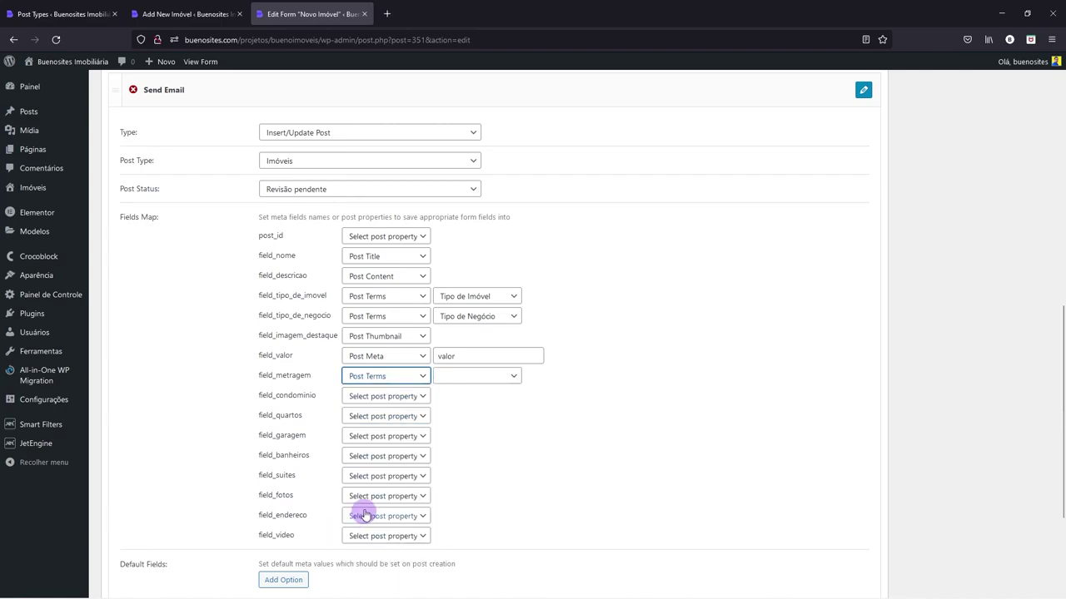
left_click(374, 375)
left_click(376, 516)
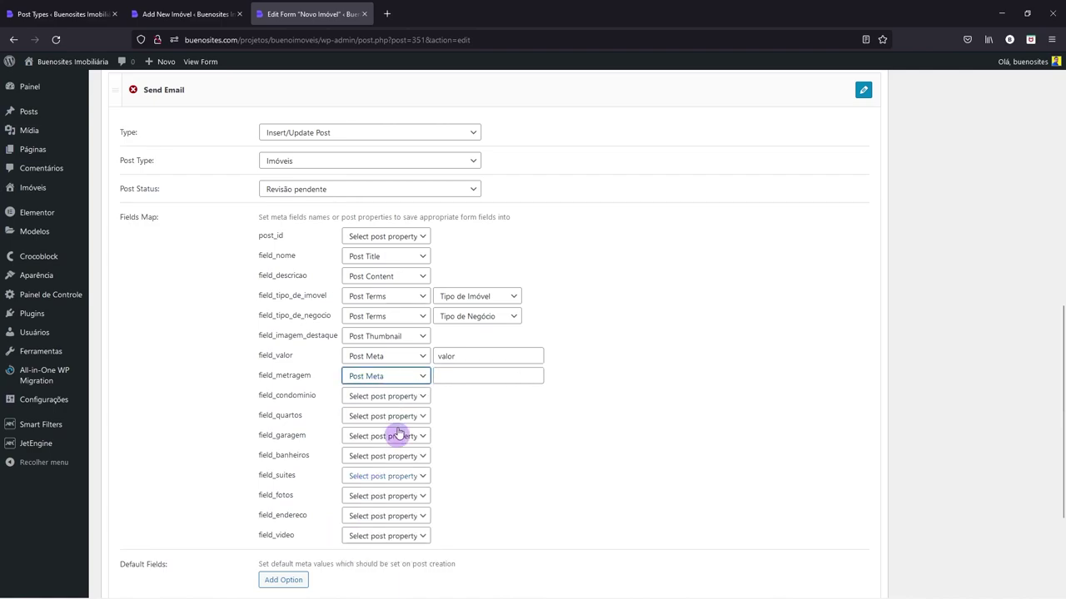
left_click_drag(277, 375, 316, 377)
key("ctrl+c")
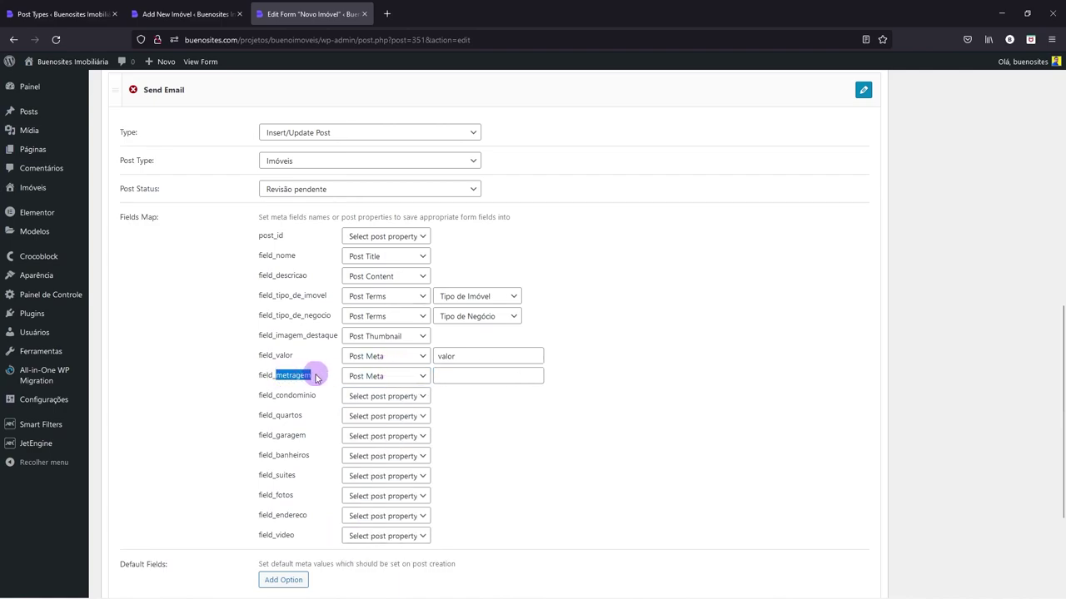
left_click(452, 376)
key("ctrl+v")
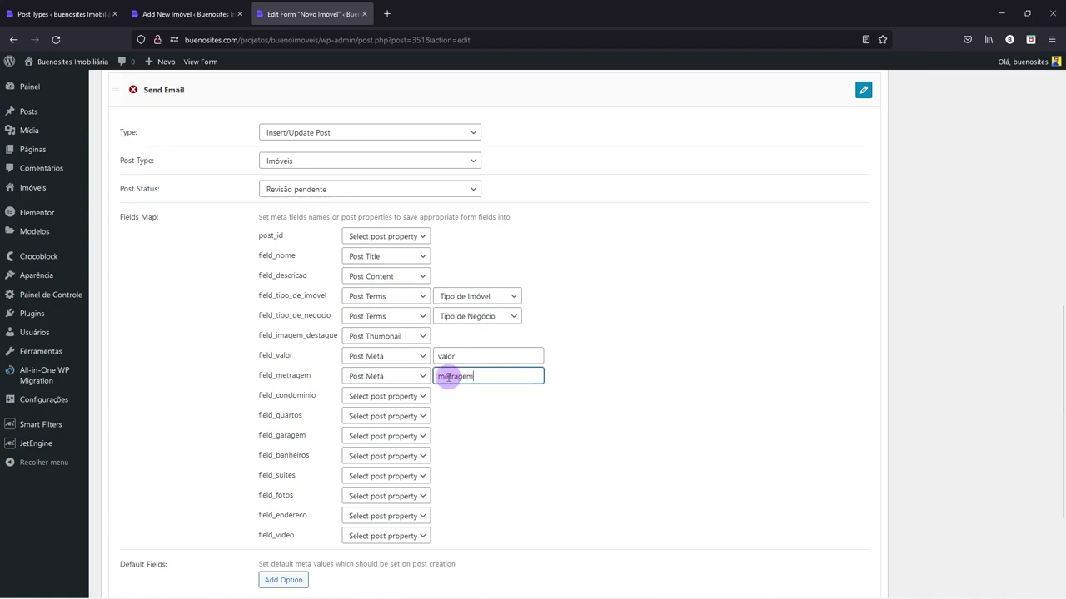
- Map field_condominio and field_quartos to Post Meta with keys condominio and quartos
left_click(397, 397)
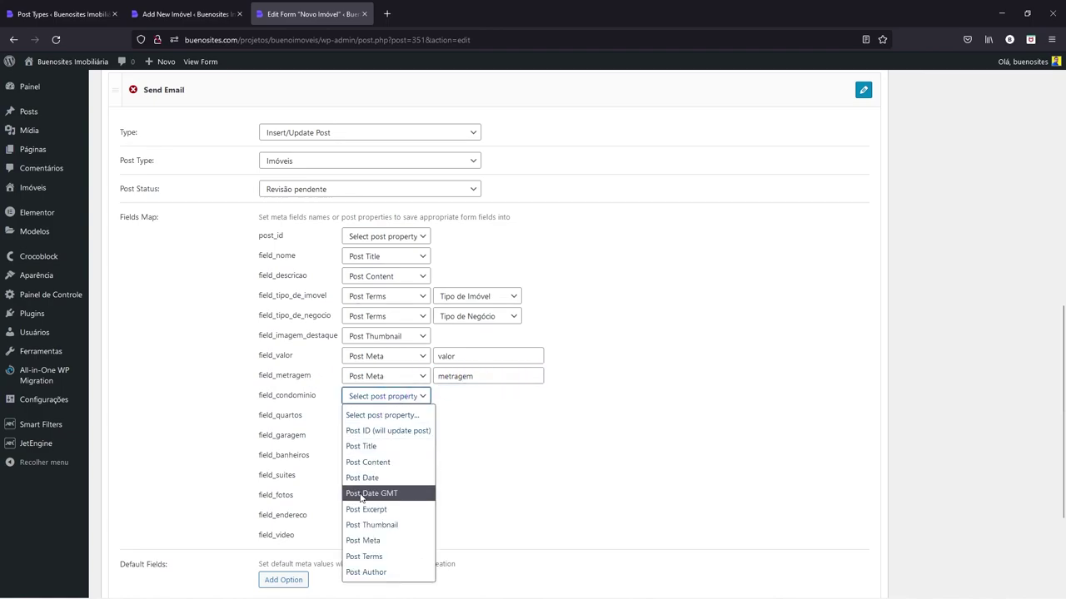
left_click(362, 541)
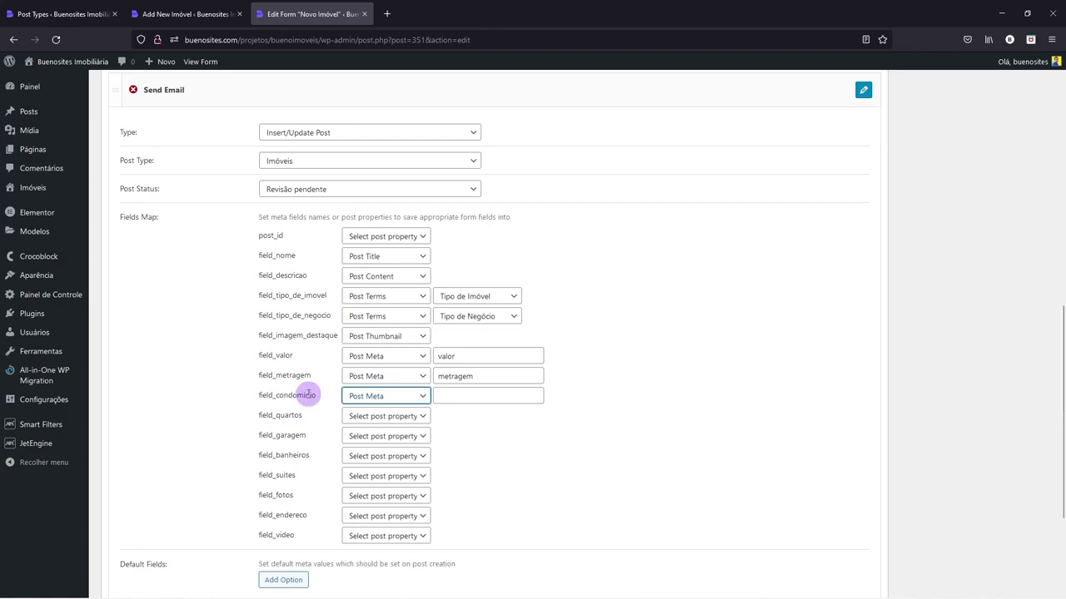
left_click_drag(277, 395, 314, 395)
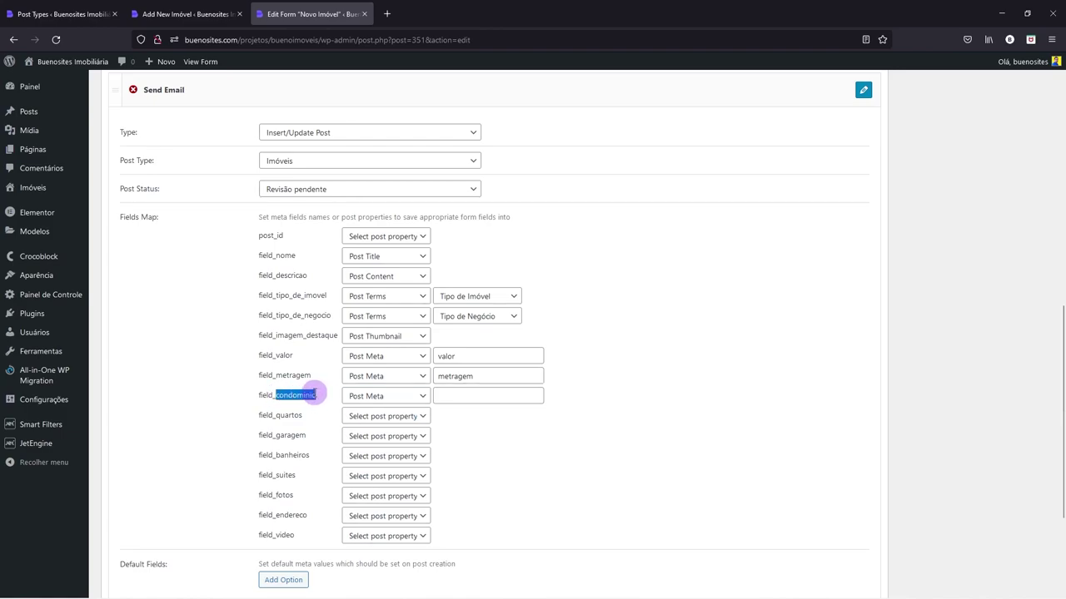
key("ctrl+c")
left_click(478, 397)
key("ctrl+v")
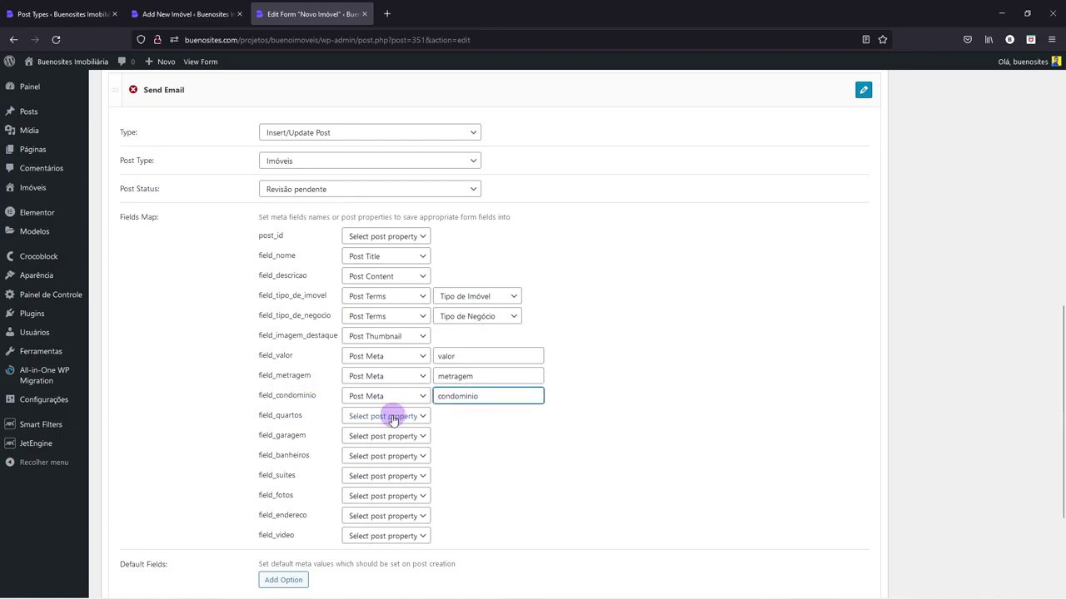
left_click(392, 416)
left_click(364, 364)
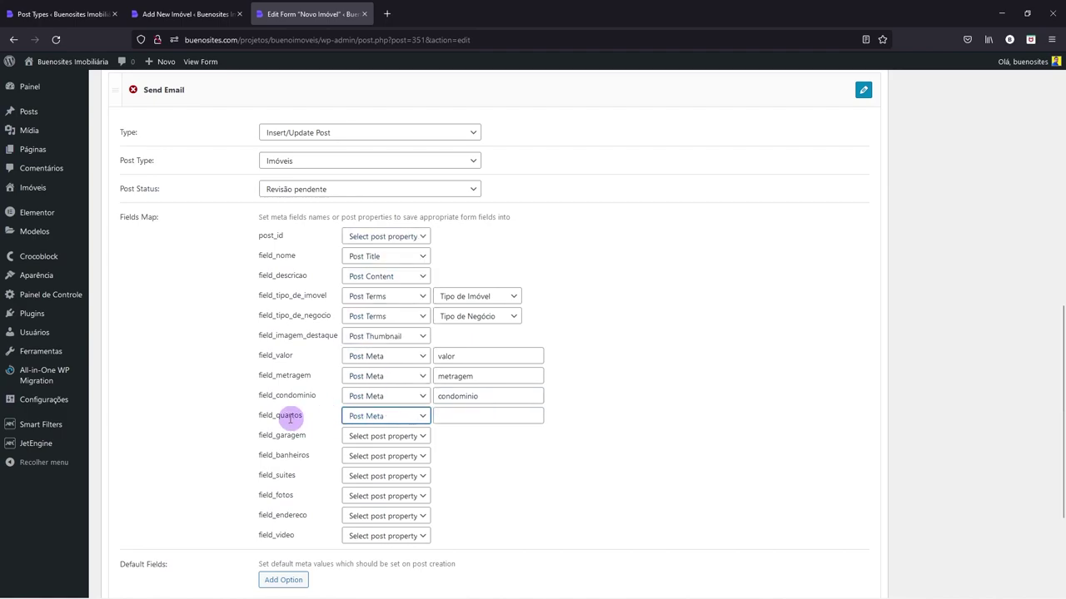
left_click_drag(277, 418, 307, 419)
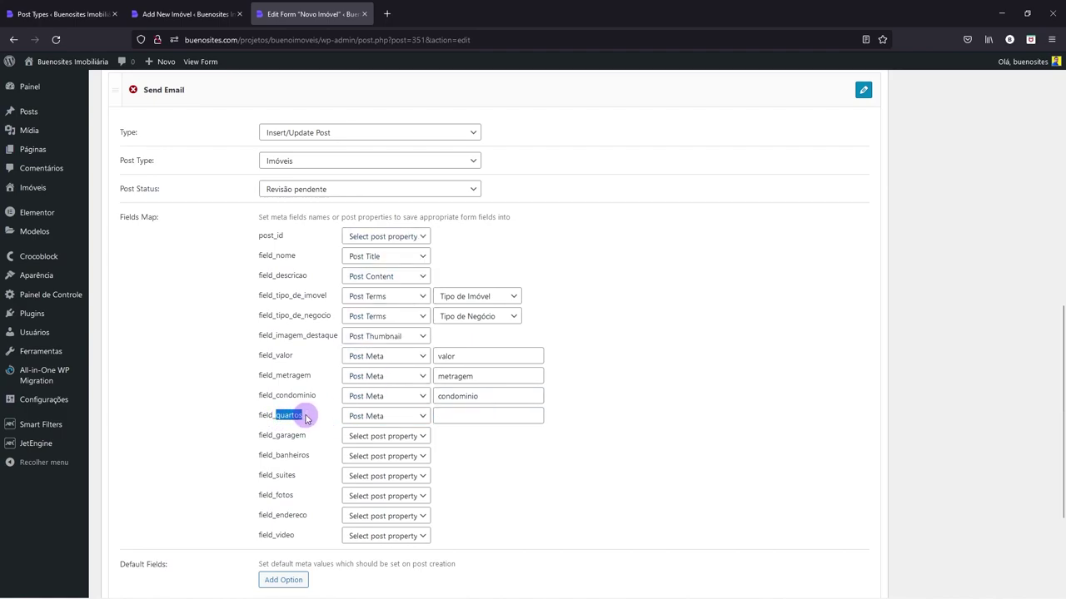
key("ctrl+c")
left_click(469, 416)
key("ctrl+v")
- Map field_garagem, field_banheiros and field_suites to Post Meta with matching meta keys
left_click(358, 438)
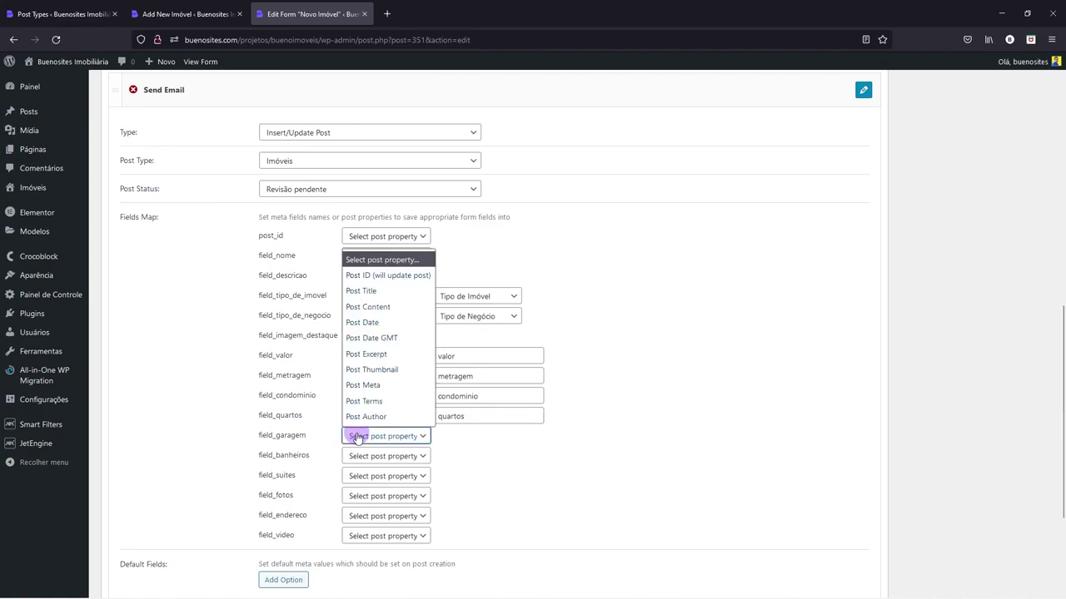
left_click(364, 385)
left_click_drag(277, 437, 307, 436)
left_click(451, 433)
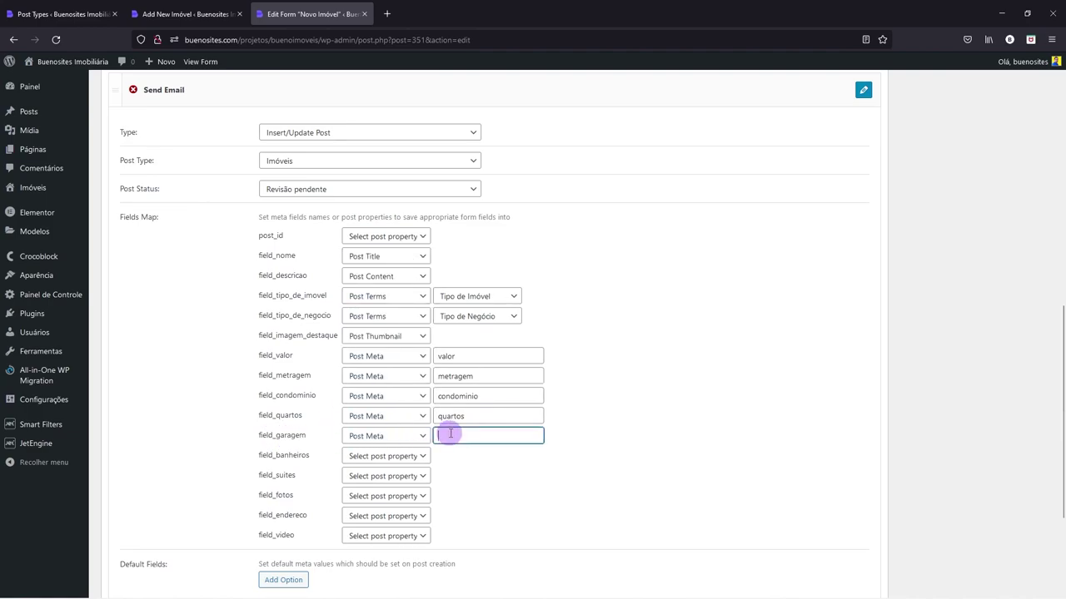
left_click_drag(277, 455, 294, 454)
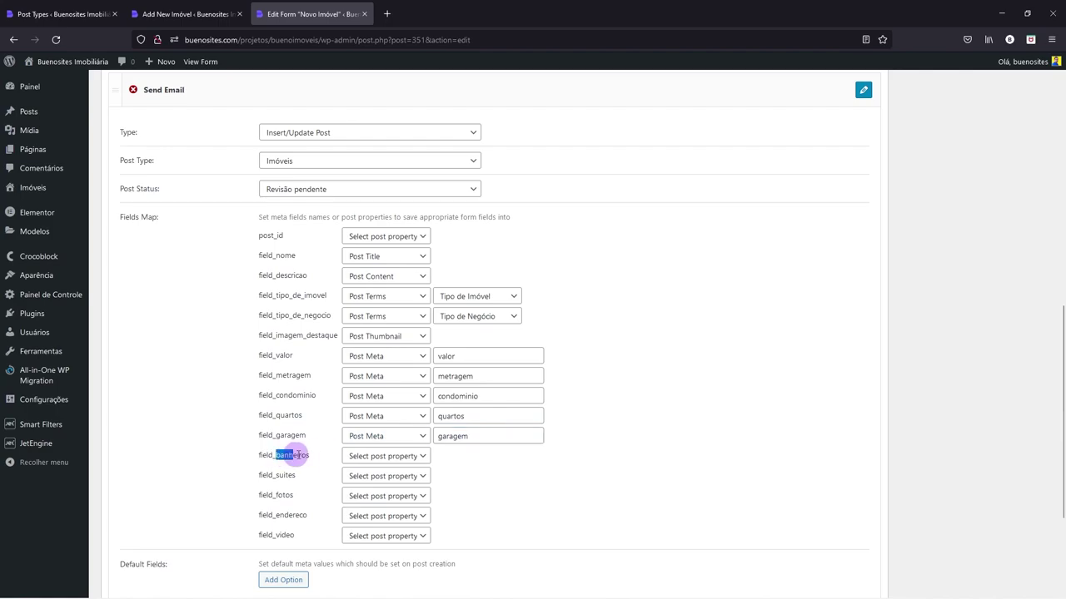
left_click(363, 456)
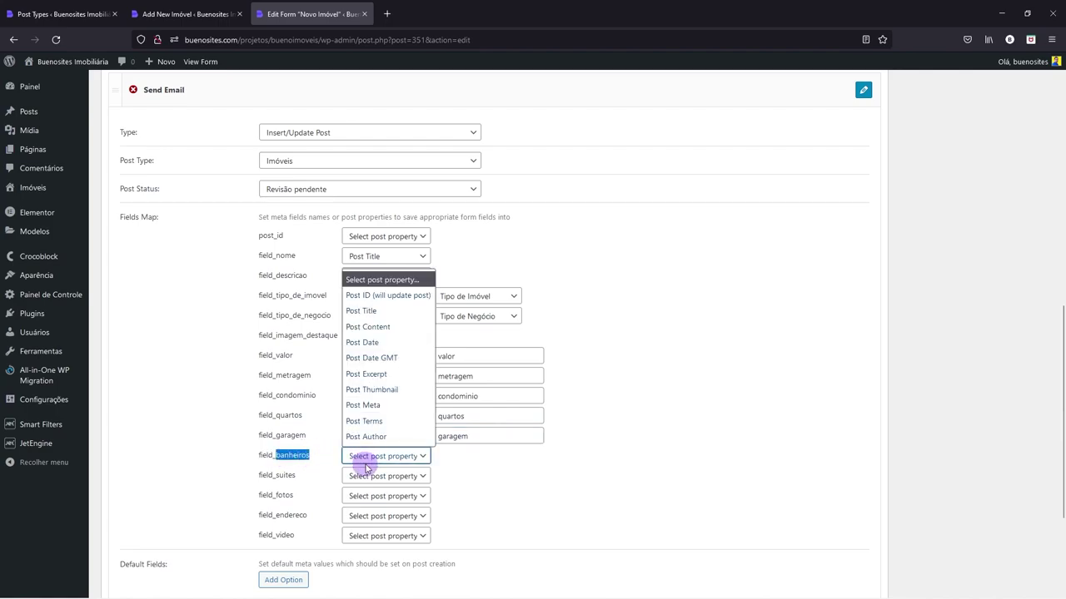
left_click(386, 416)
left_click(445, 456)
key("ctrl+v")
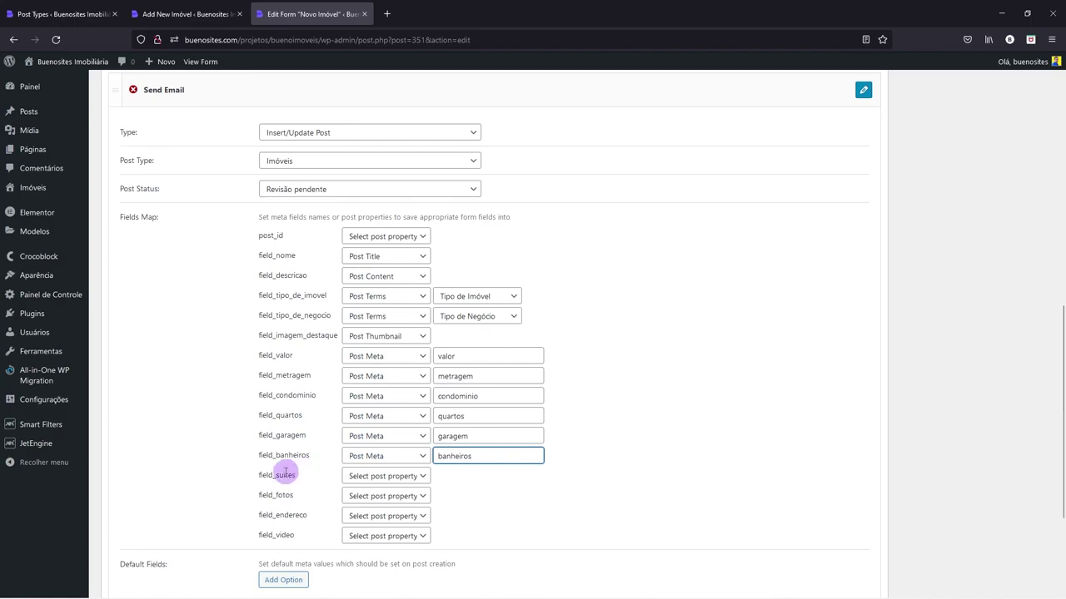
left_click(358, 476)
left_click(368, 434)
left_click(456, 474)
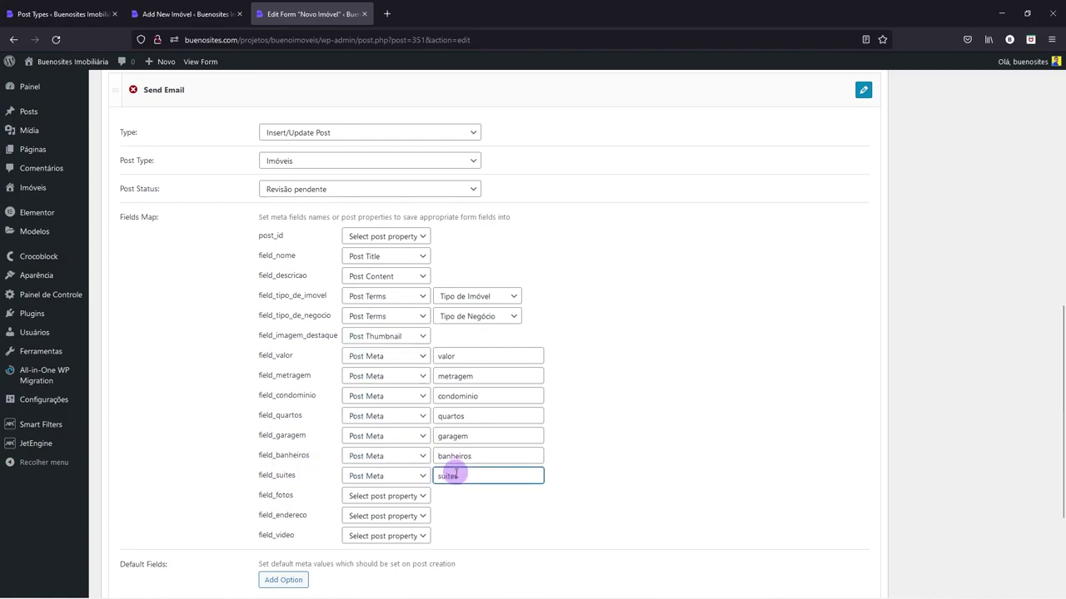
- Map field_fotos and field_endereco to Post Meta with keys fotos and endereco
left_click(205, 13)
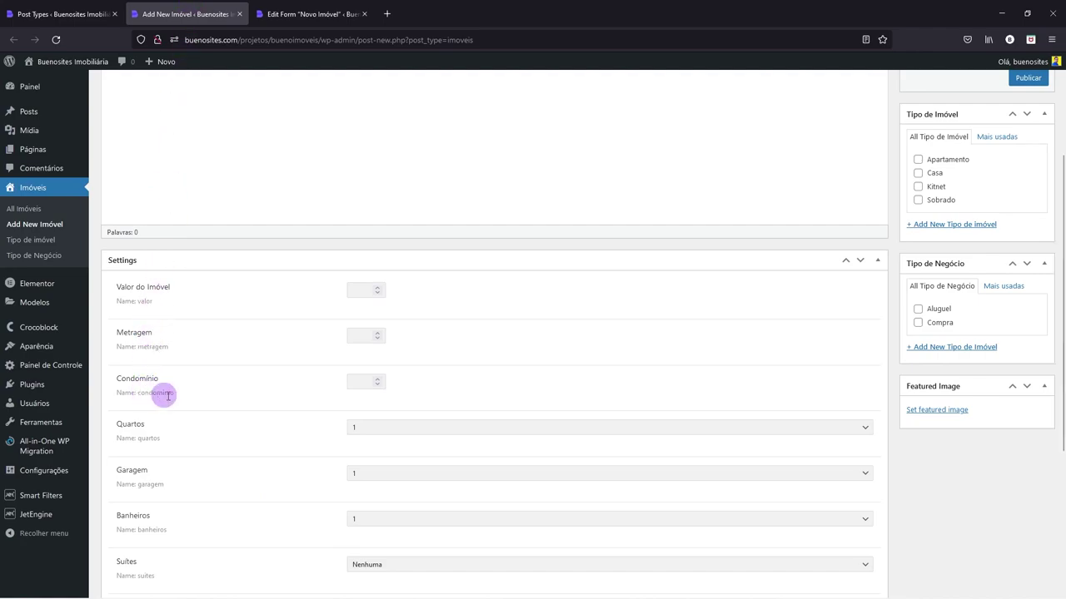
scroll(163, 486, "down", 3)
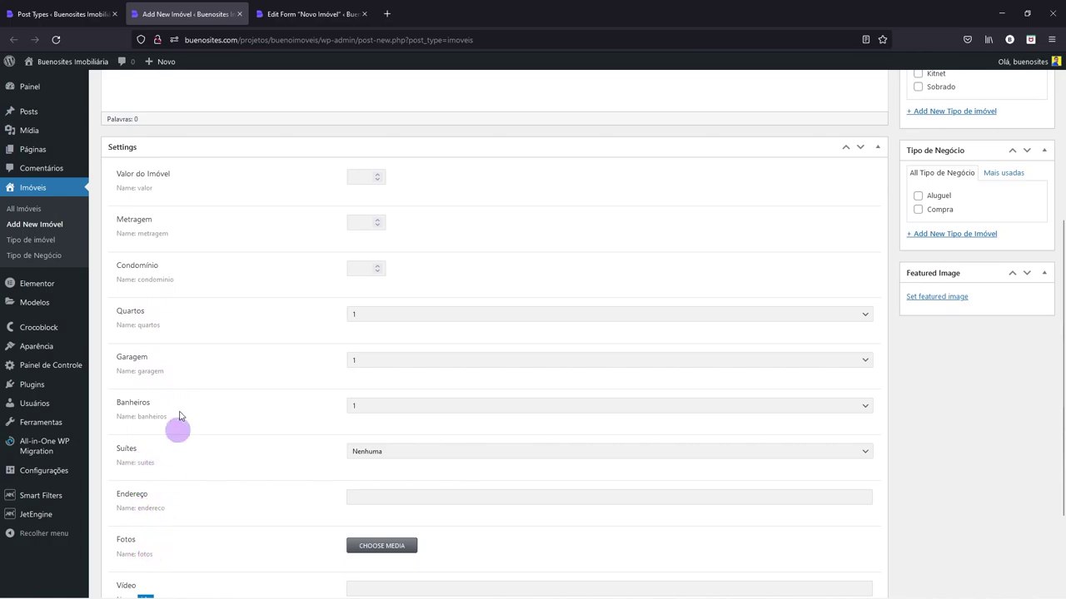
left_click(274, 14)
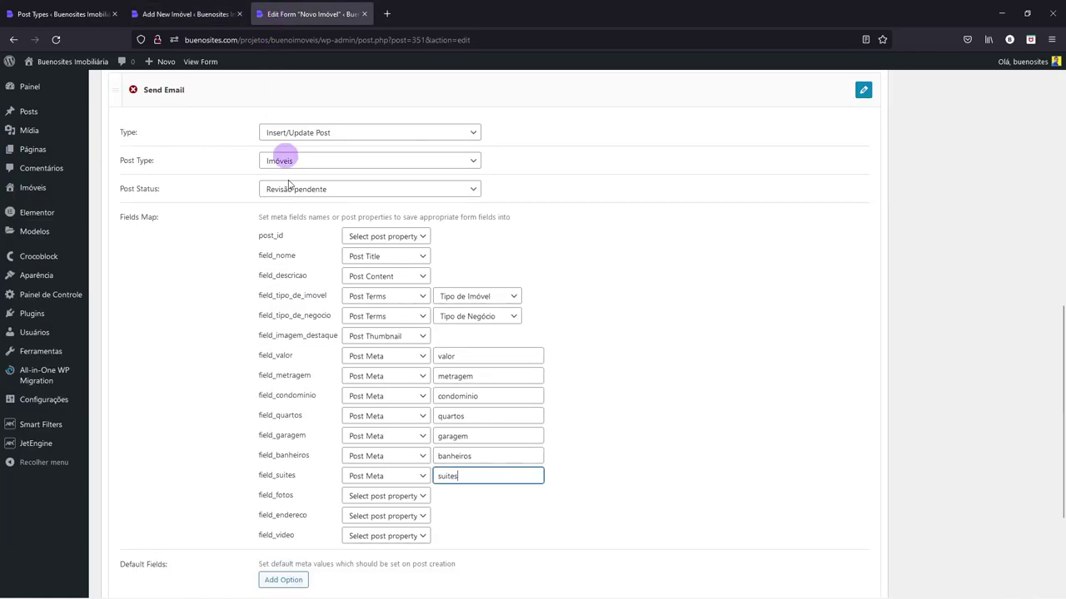
left_click(364, 497)
left_click(374, 446)
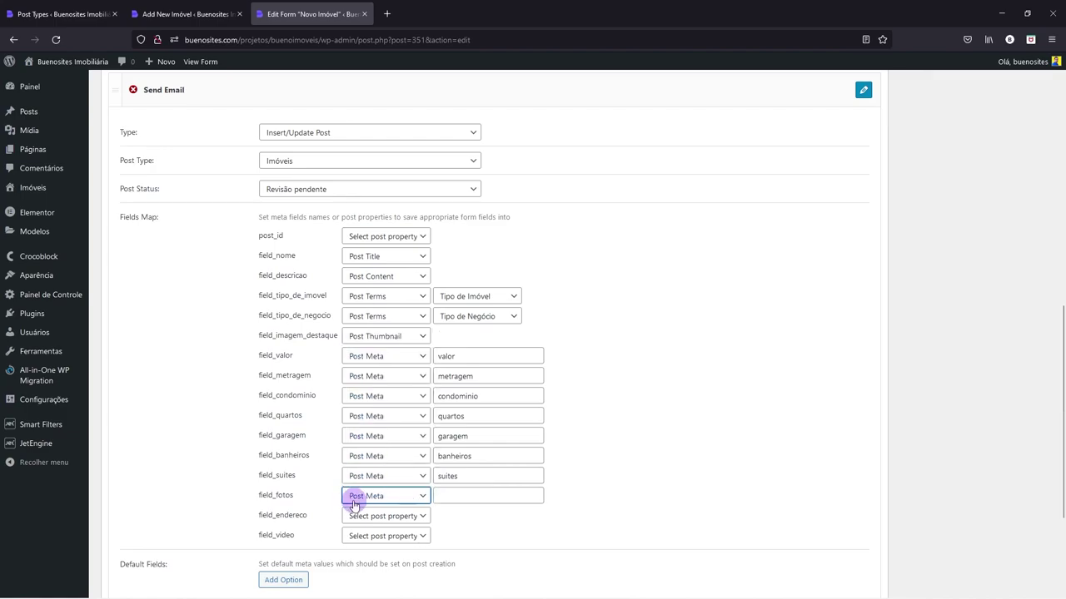
left_click_drag(275, 495, 299, 498)
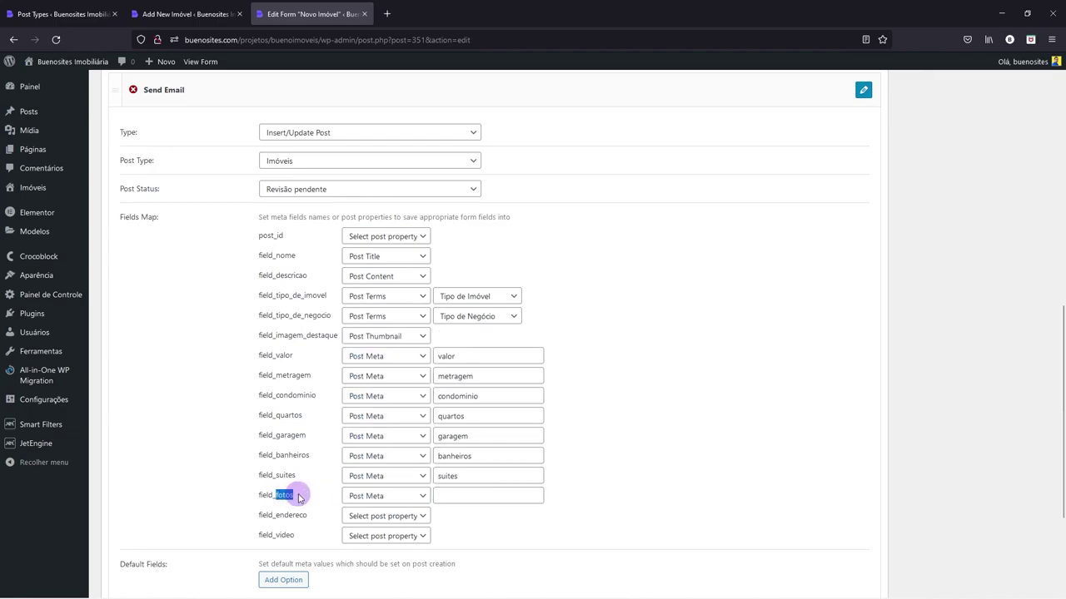
left_click(460, 494)
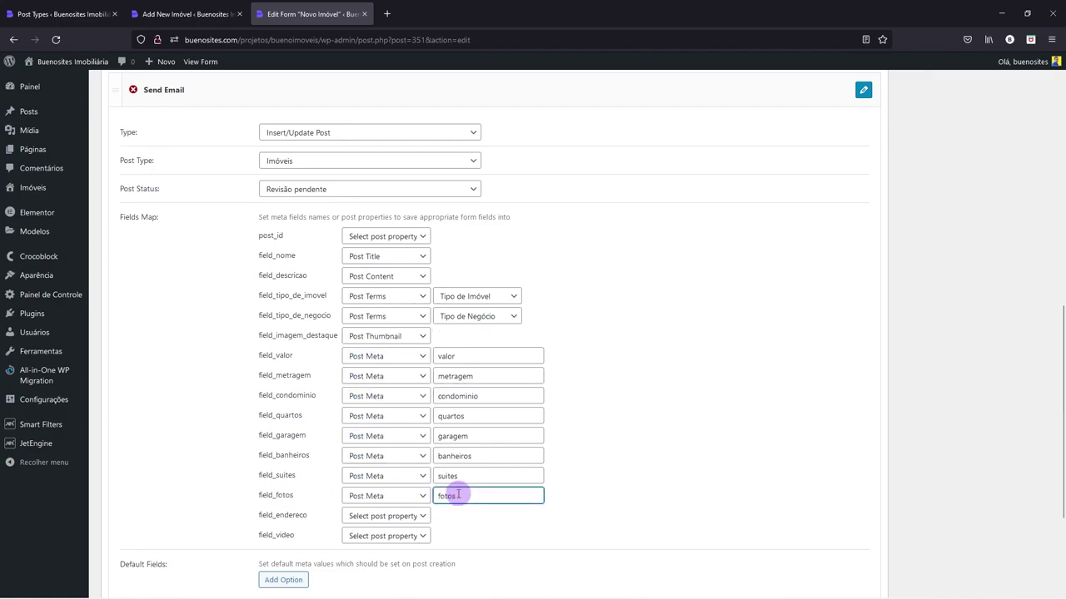
left_click_drag(277, 515, 313, 521)
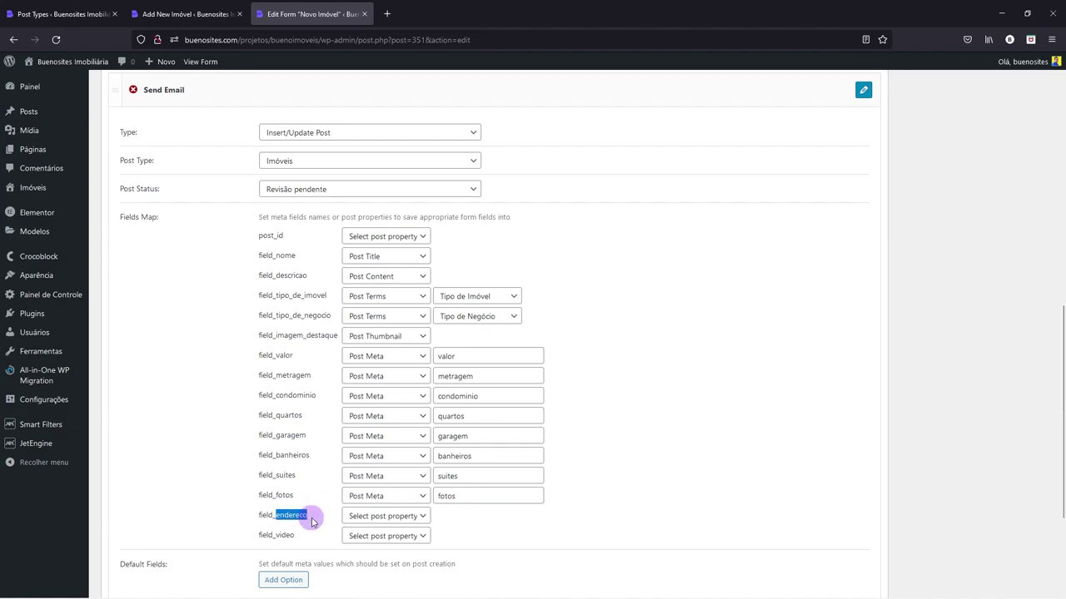
left_click(358, 516)
left_click(374, 469)
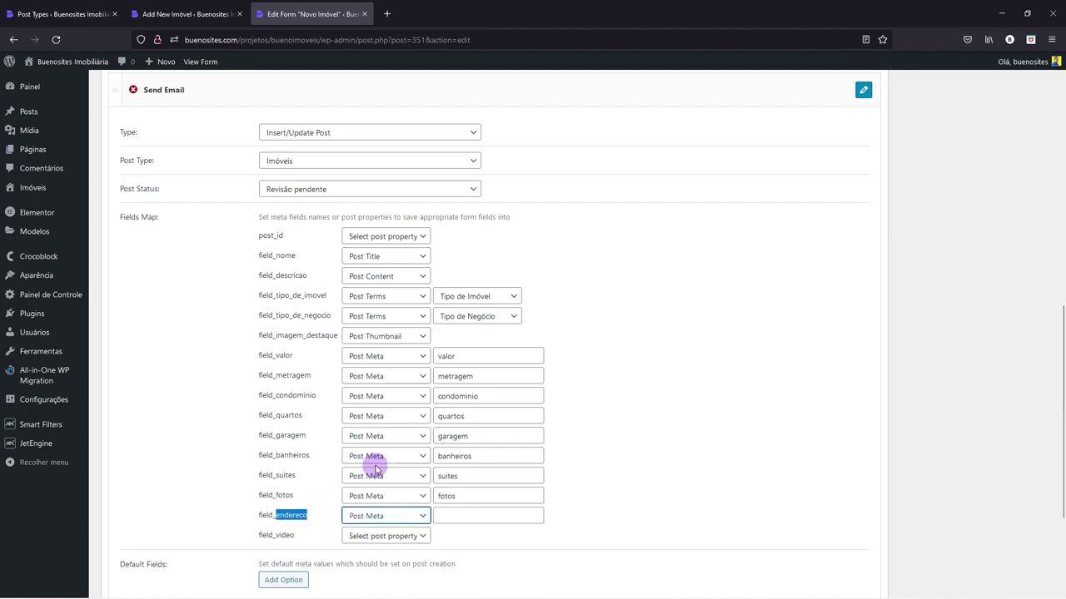
left_click(450, 516)
key("ctrl+v")
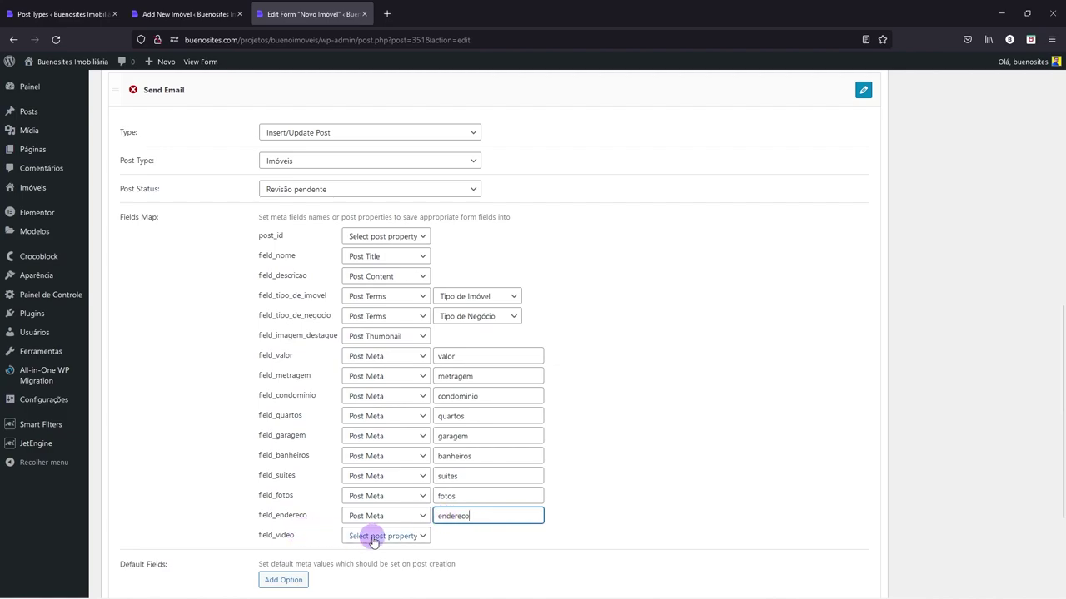
- Map field_video to Post Meta with key video, apply the field map, and save the form
left_click(372, 538)
left_click(377, 485)
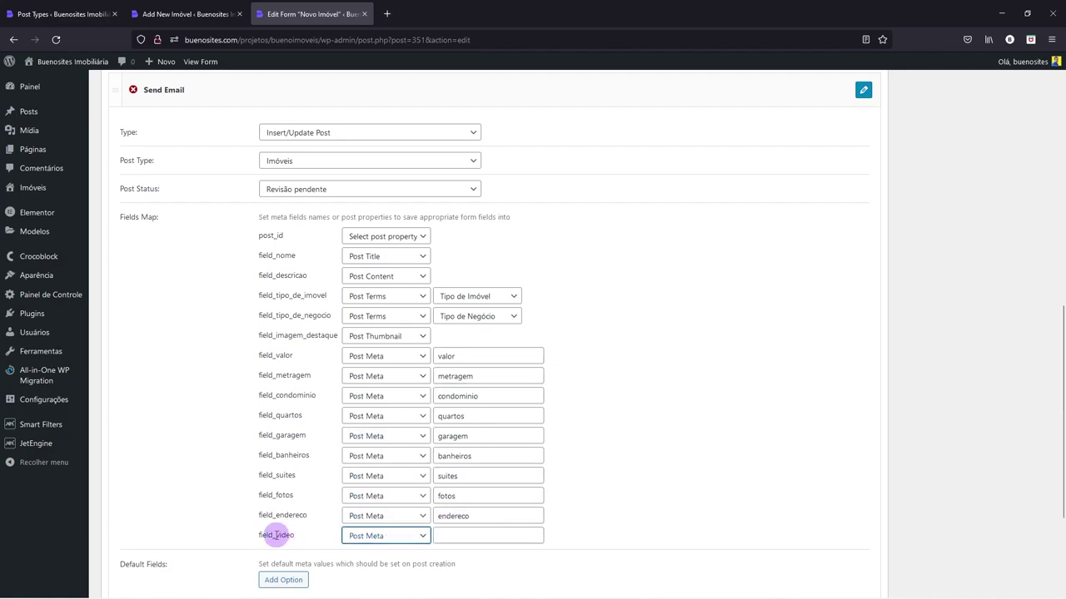
left_click_drag(286, 536, 305, 538)
left_click(448, 537)
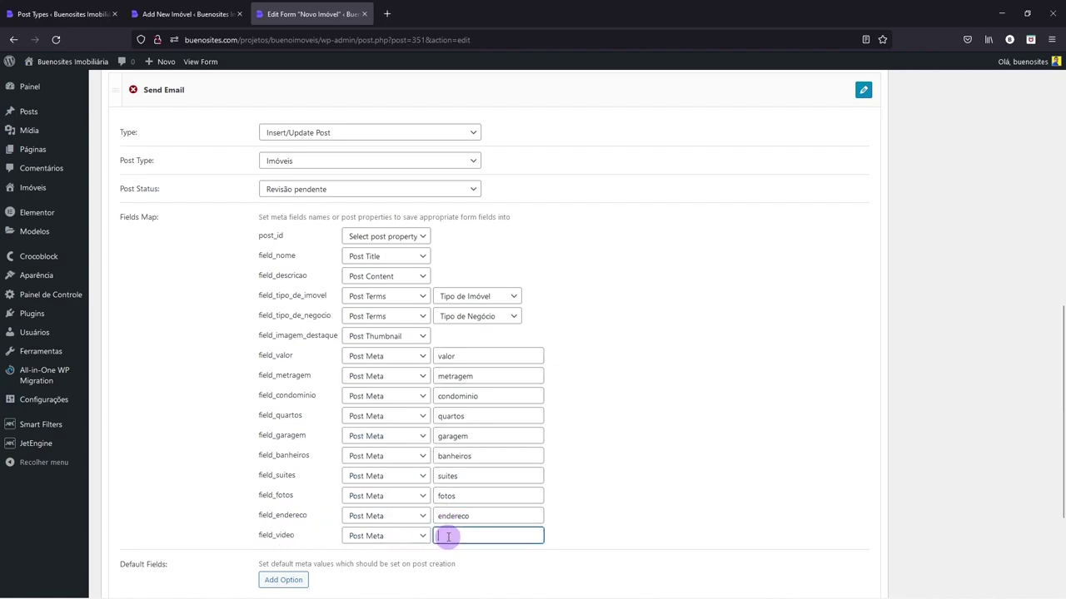
scroll(449, 535, "down", 2)
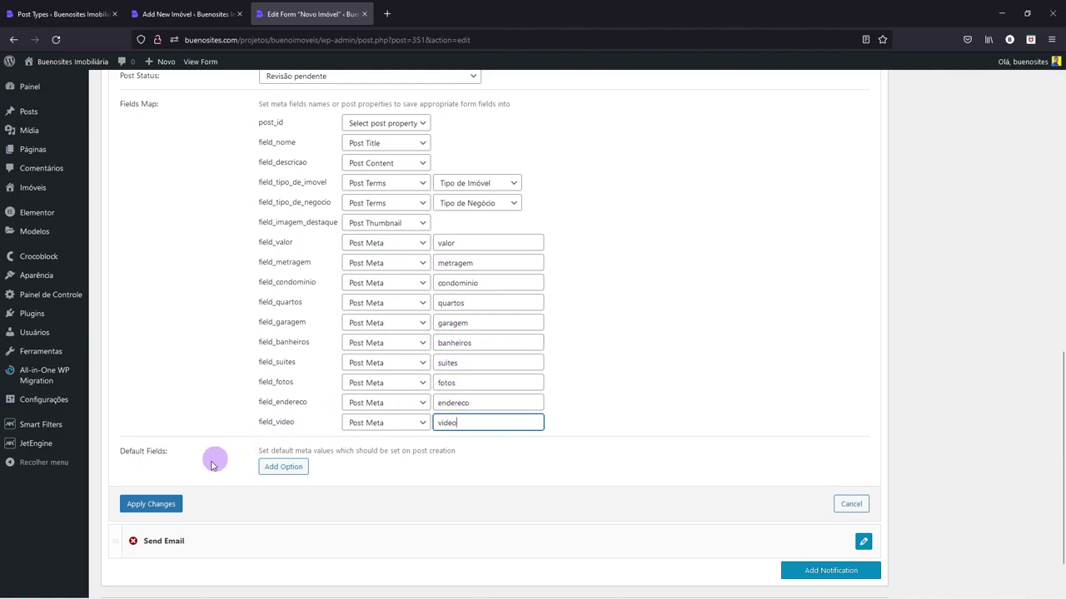
left_click(139, 506)
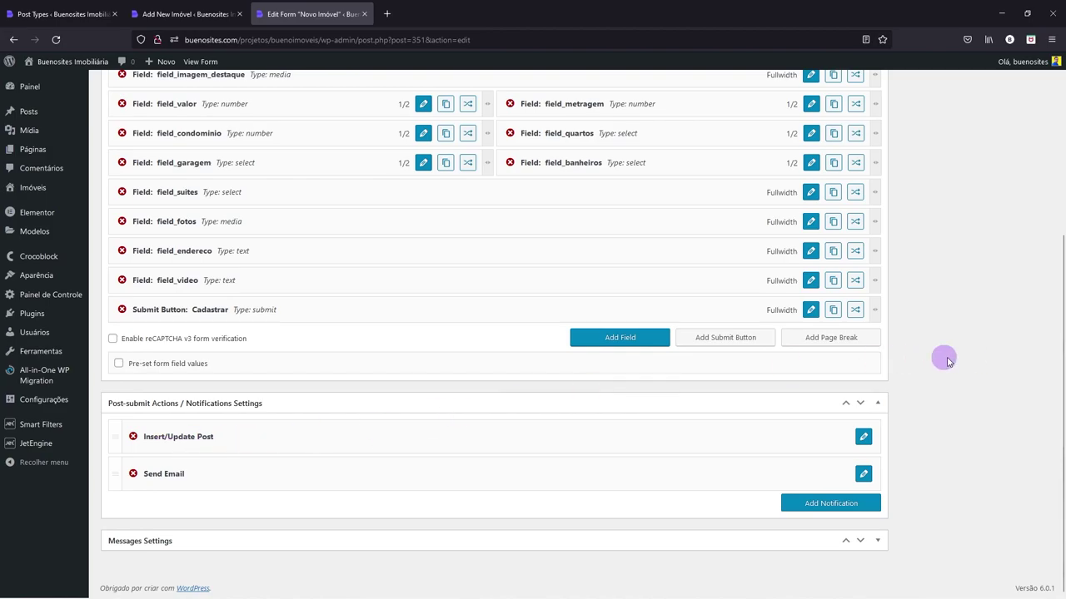
scroll(958, 357, "up", 5)
left_click(1026, 221)
- Save the form and add a new Redirect to Page post-submit action
left_click(1025, 222)
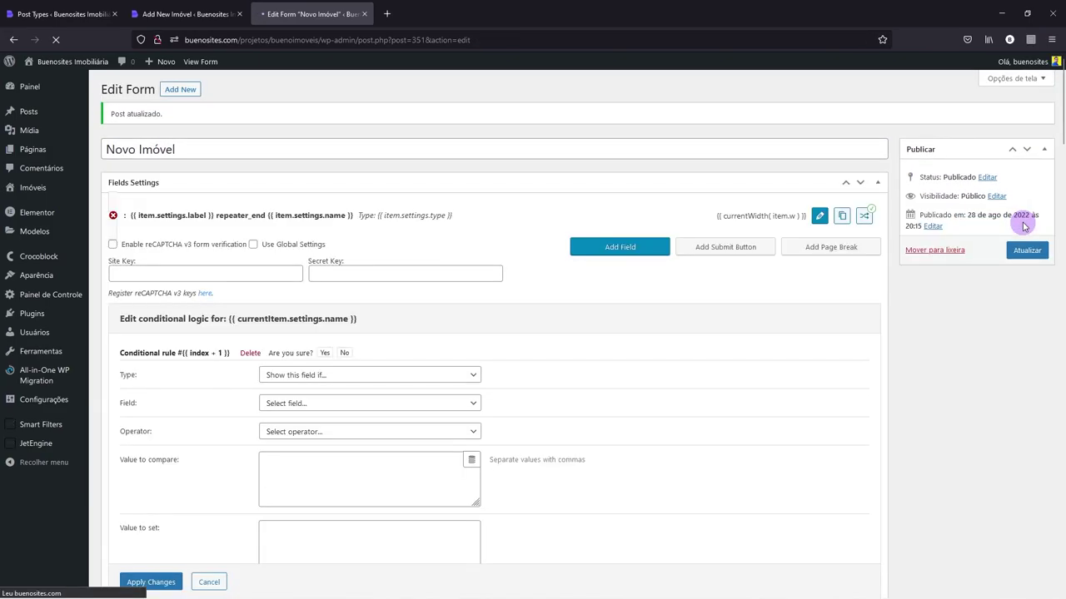
scroll(820, 328, "down", 3)
scroll(736, 291, "down", 2)
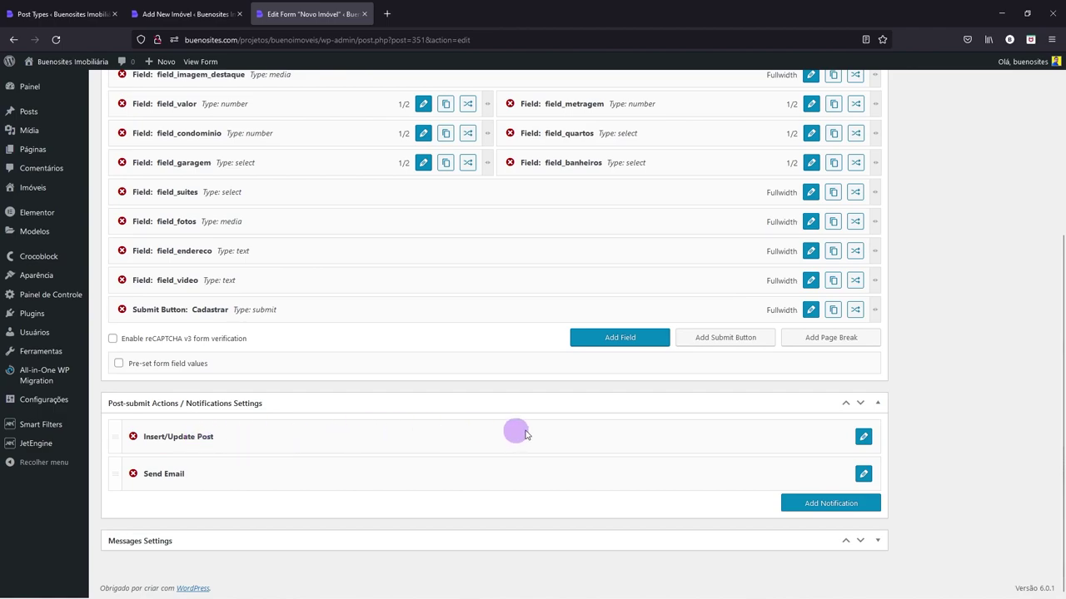
left_click(820, 503)
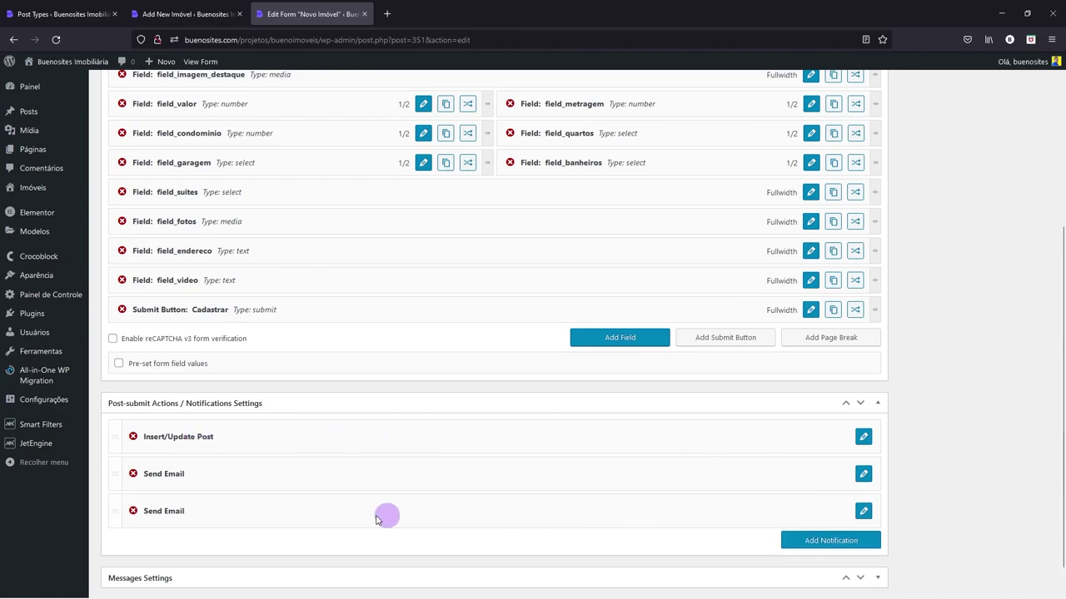
left_click(864, 512)
scroll(583, 500, "down", 5)
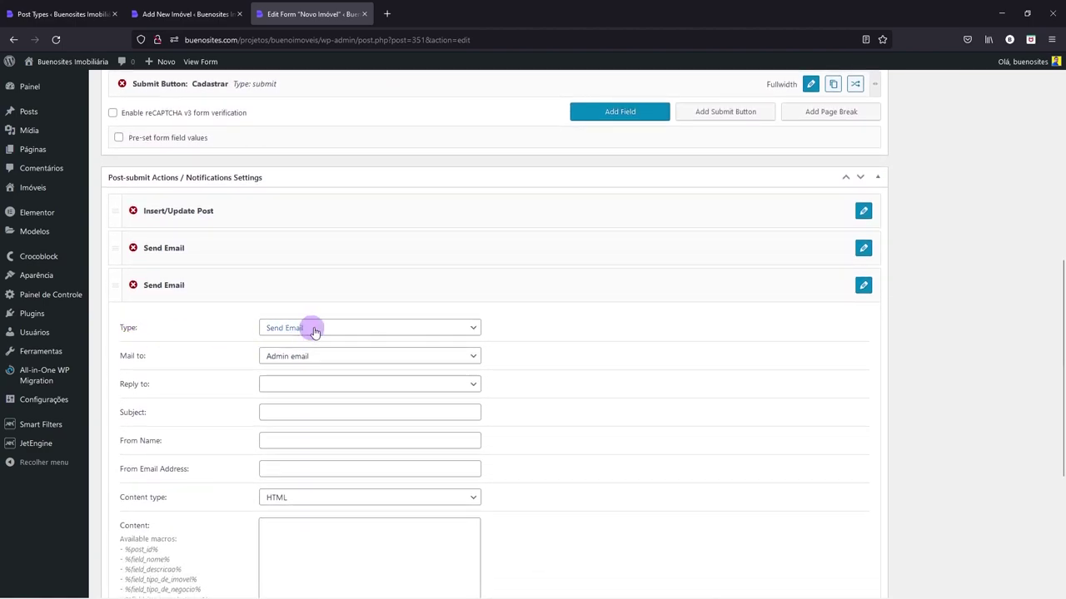
left_click(313, 330)
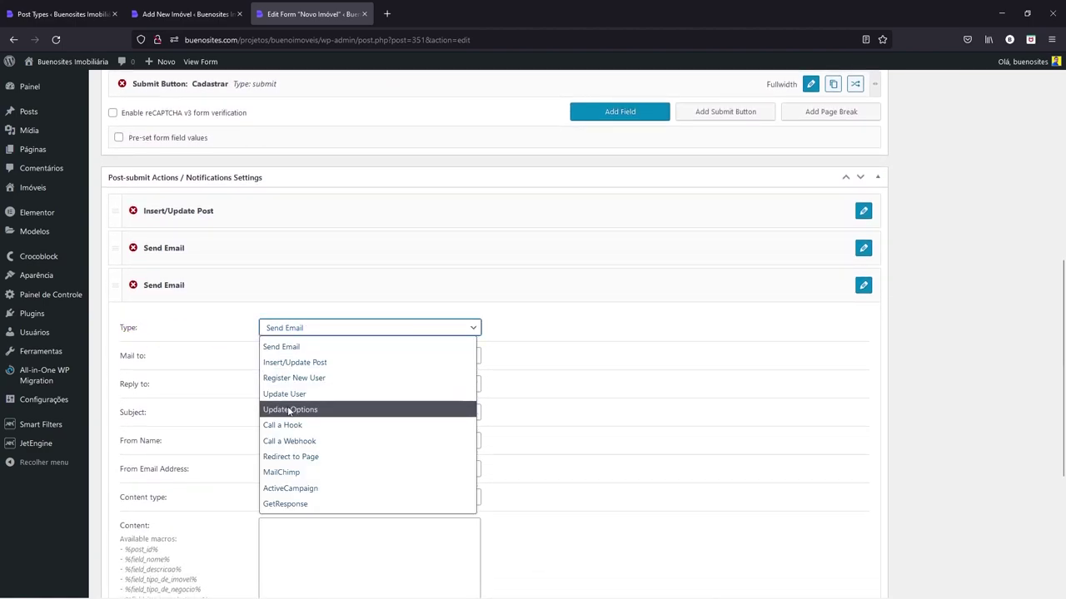
left_click(310, 458)
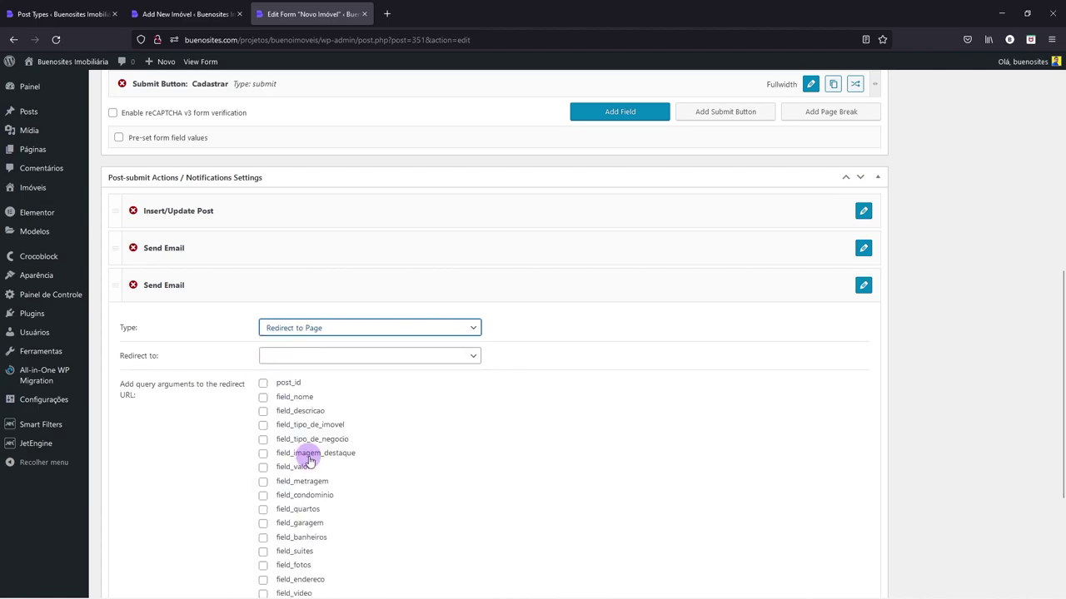
- Set the redirect to a custom URL starting with the site's base address
left_click(332, 357)
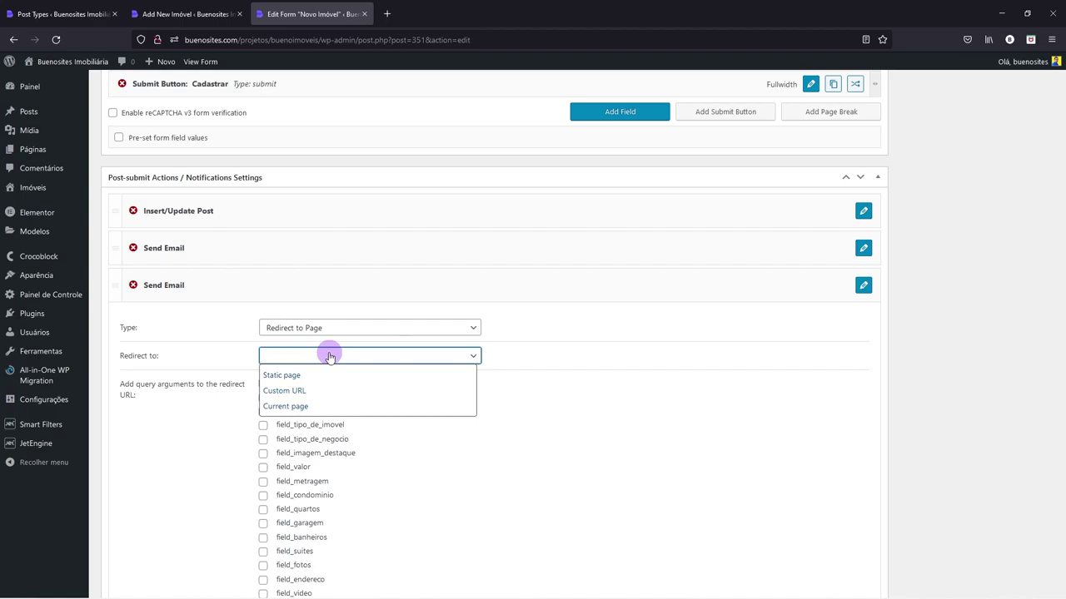
left_click(290, 393)
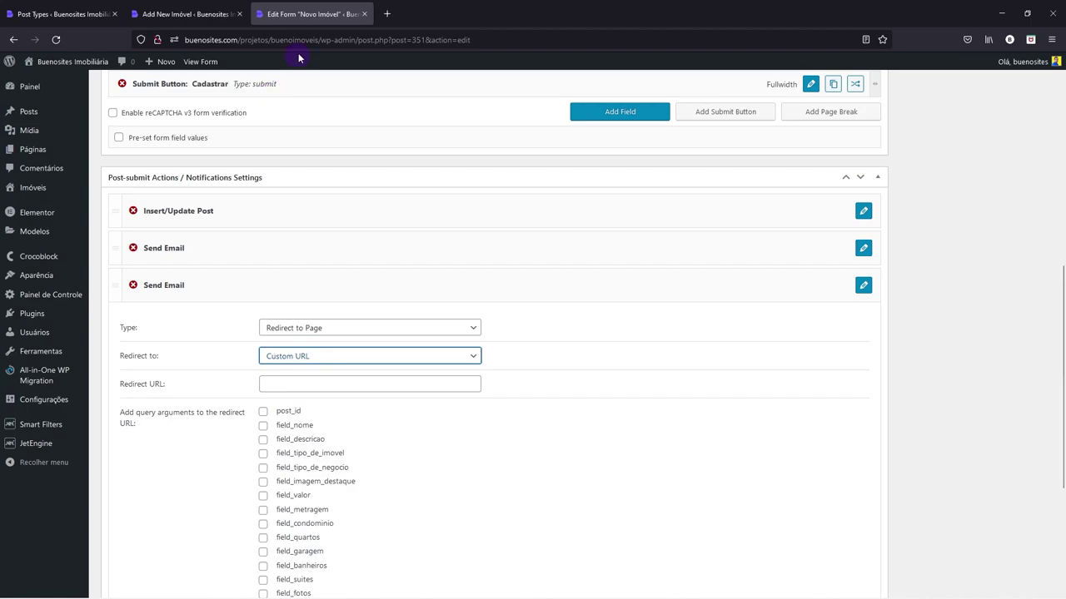
left_click_drag(323, 39, 109, 45)
key("ctrl+c")
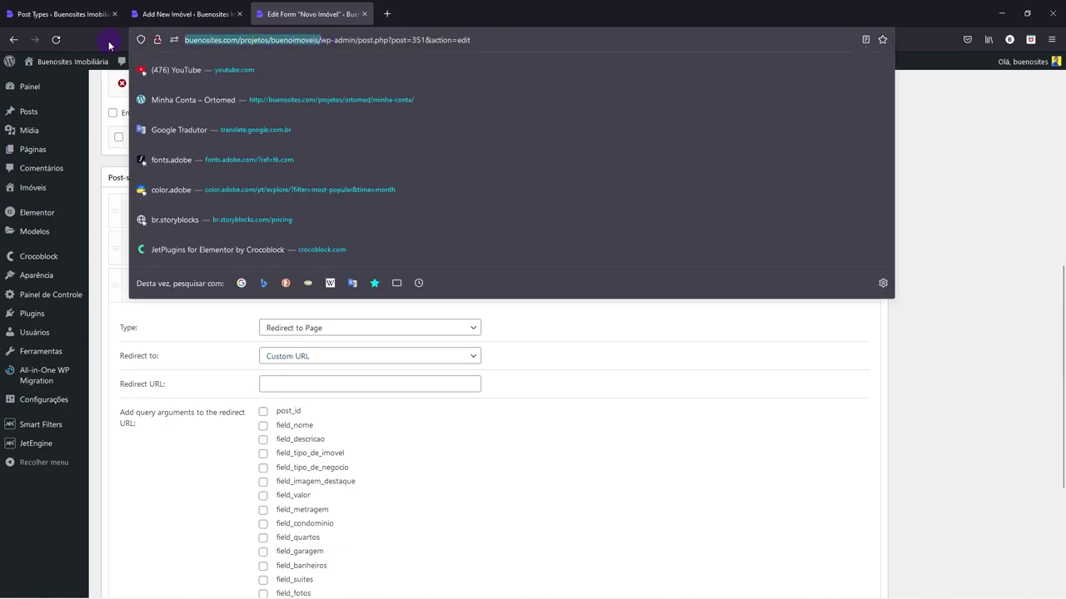
left_click(297, 385)
key("ctrl+v")
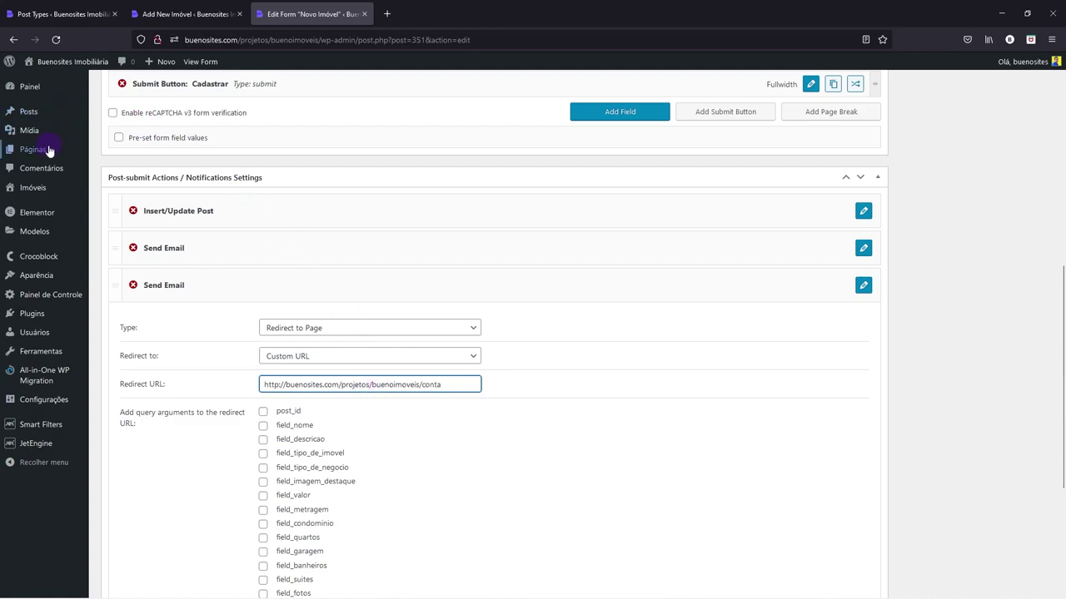
- Check the site's Páginas list in a separate tab to find the conta page
mouse_move(65, 155)
right_click(122, 155)
left_click(142, 159)
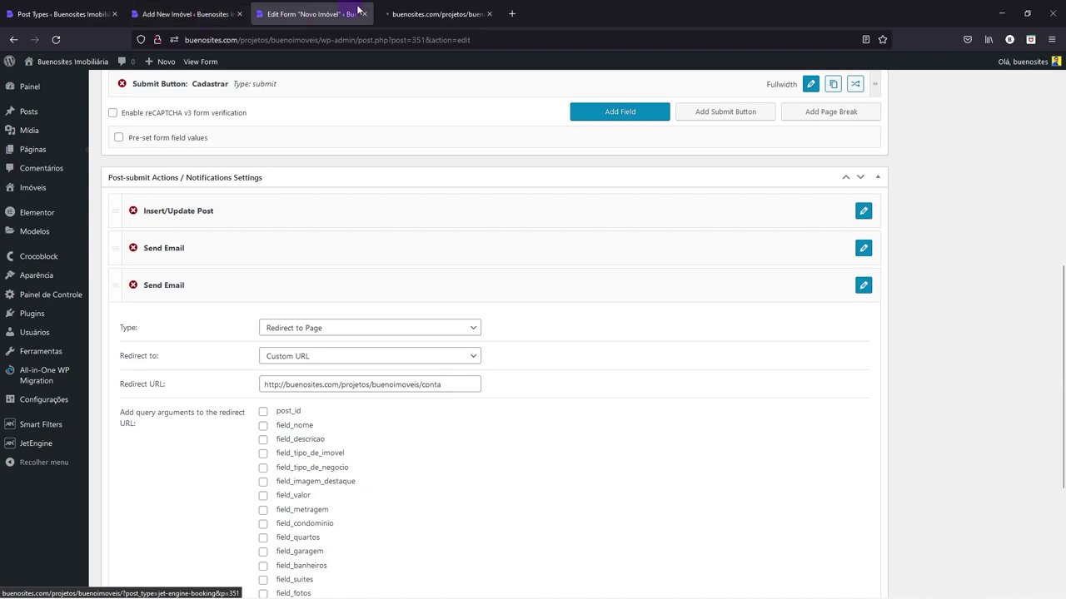
left_click(433, 15)
mouse_move(150, 241)
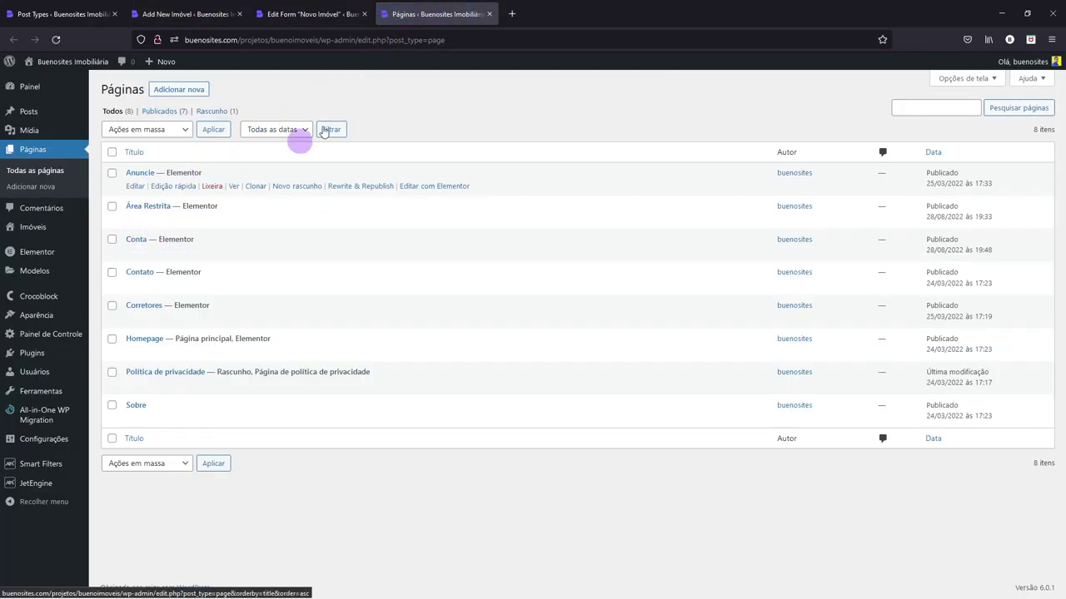
left_click(304, 12)
left_click(489, 14)
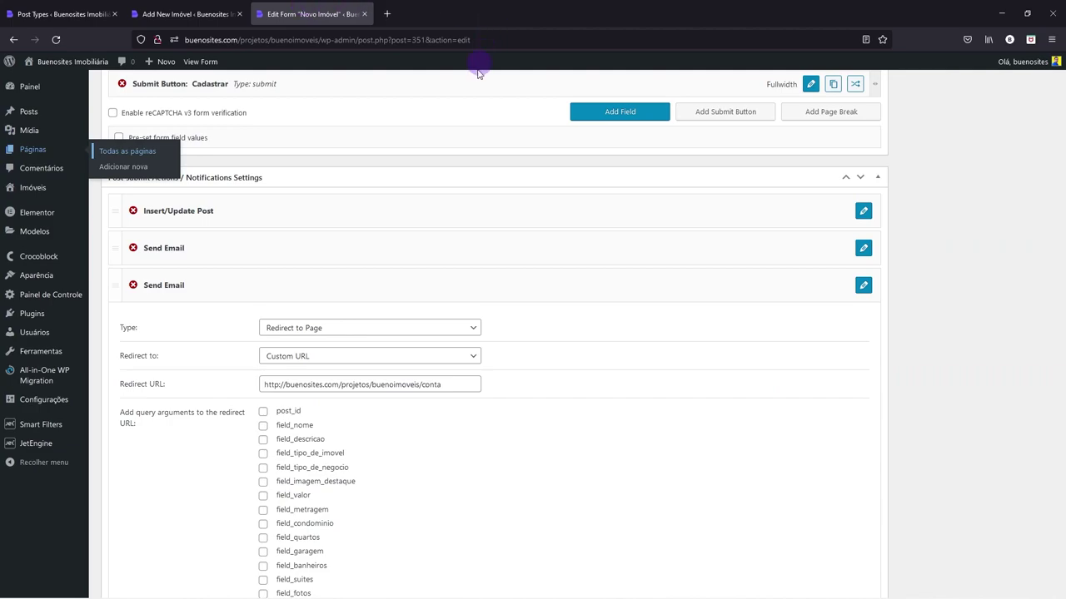
- Finish the redirect URL ending in /conta/, apply the action, and save the Novo Imóvel form
left_click(446, 383)
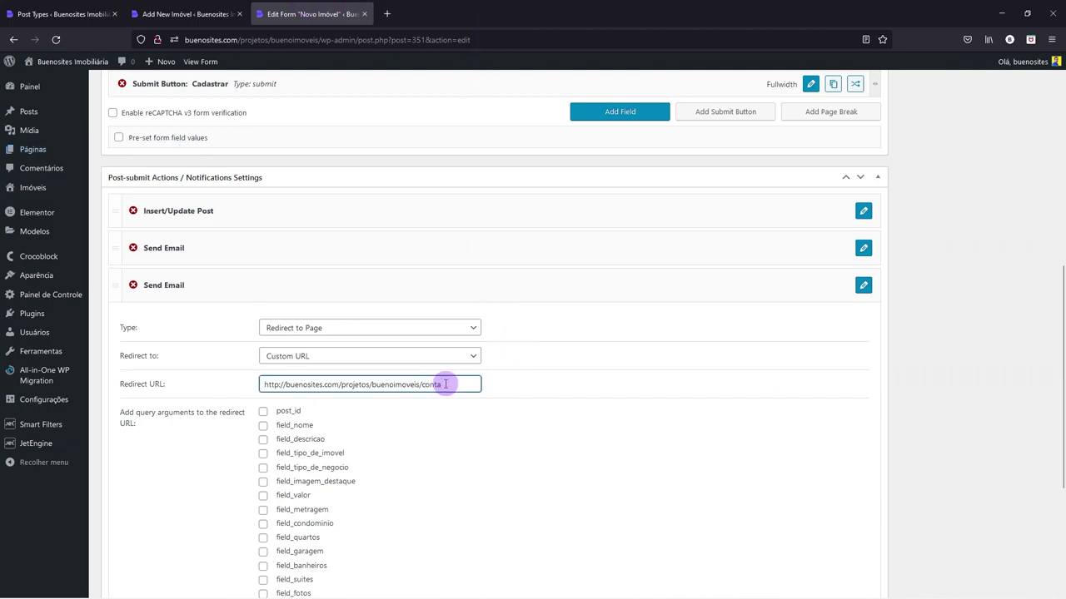
scroll(574, 376, "down", 3)
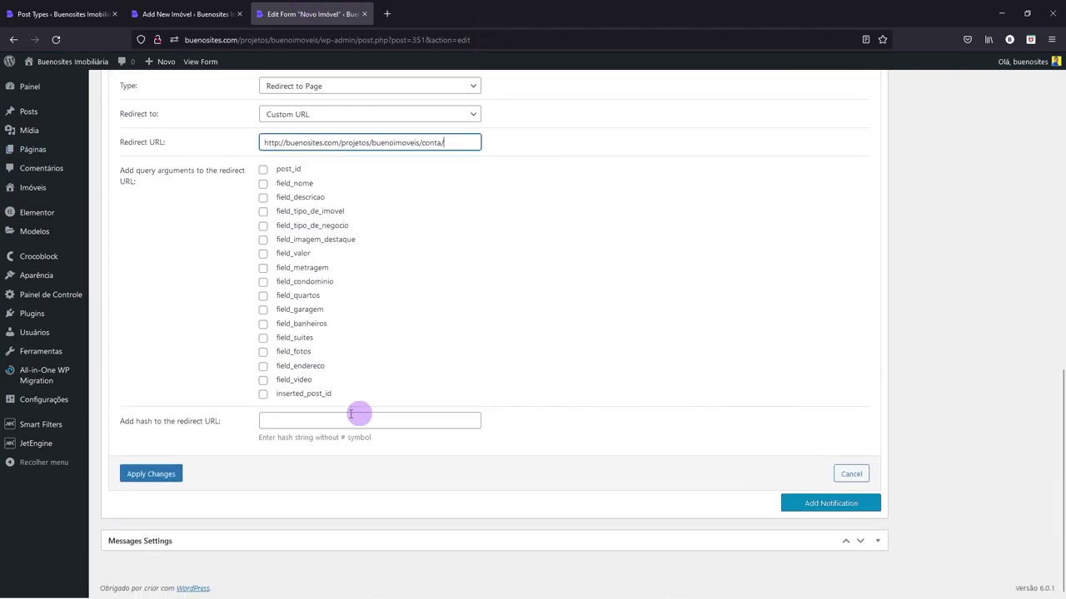
left_click(151, 474)
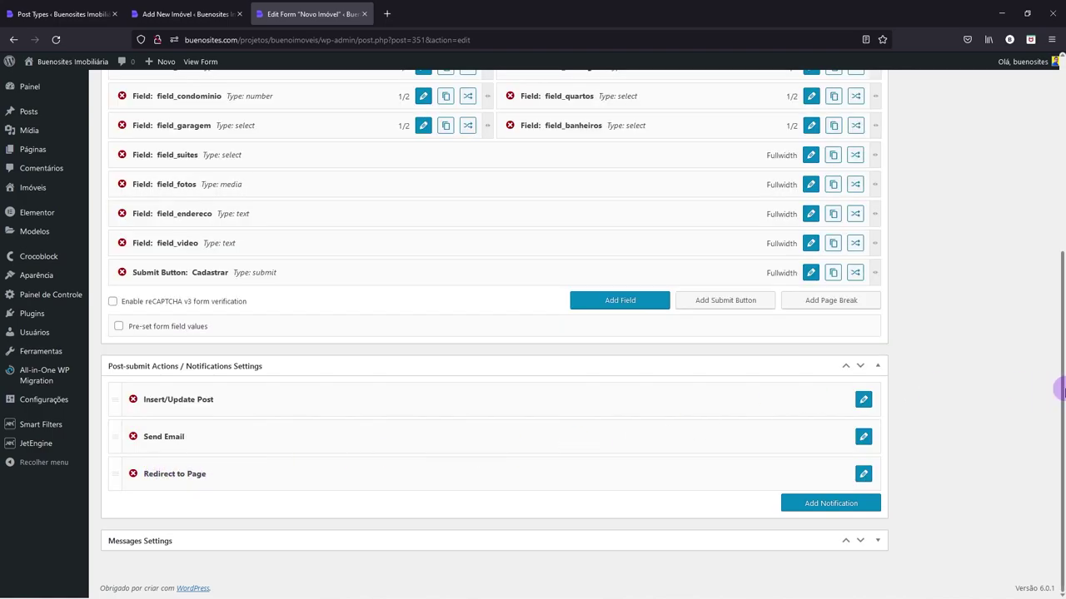
left_click_drag(1060, 452, 1061, 250)
left_click(1019, 241)
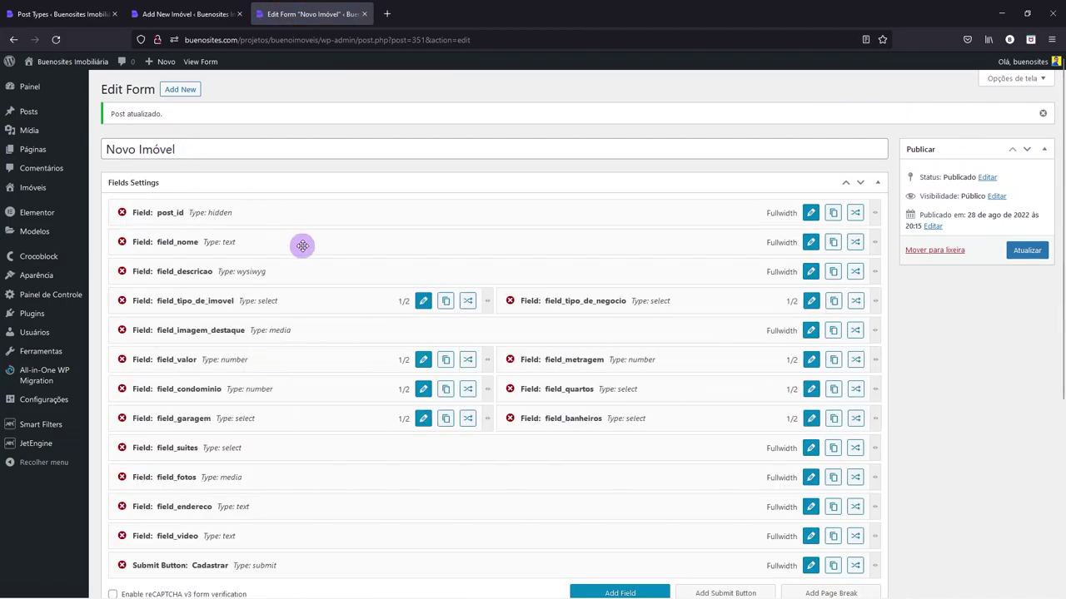
scroll(303, 246, "down", 4)
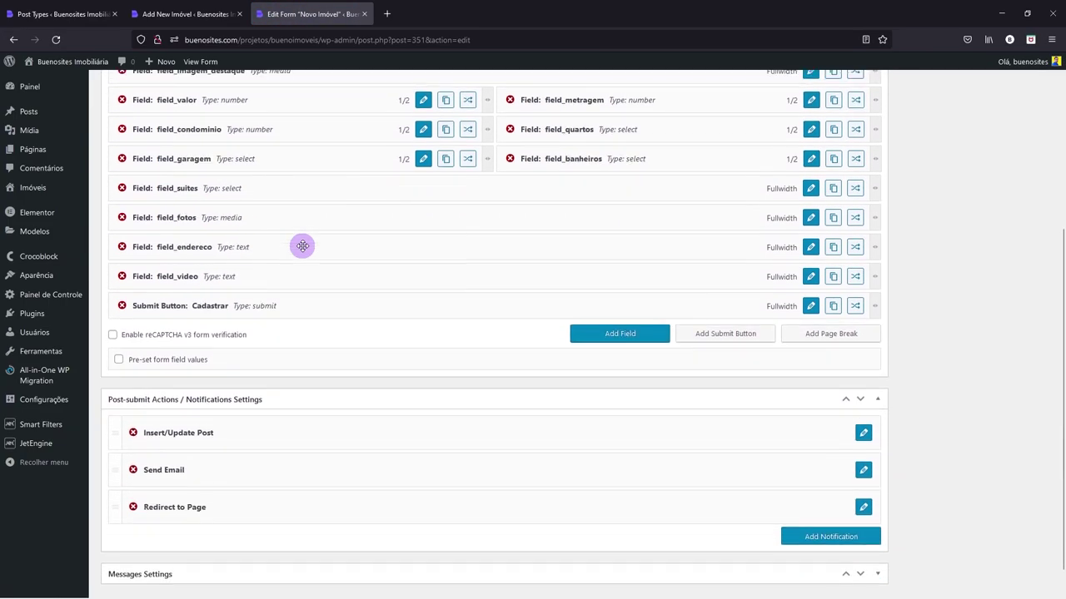
scroll(302, 245, "up", 3)
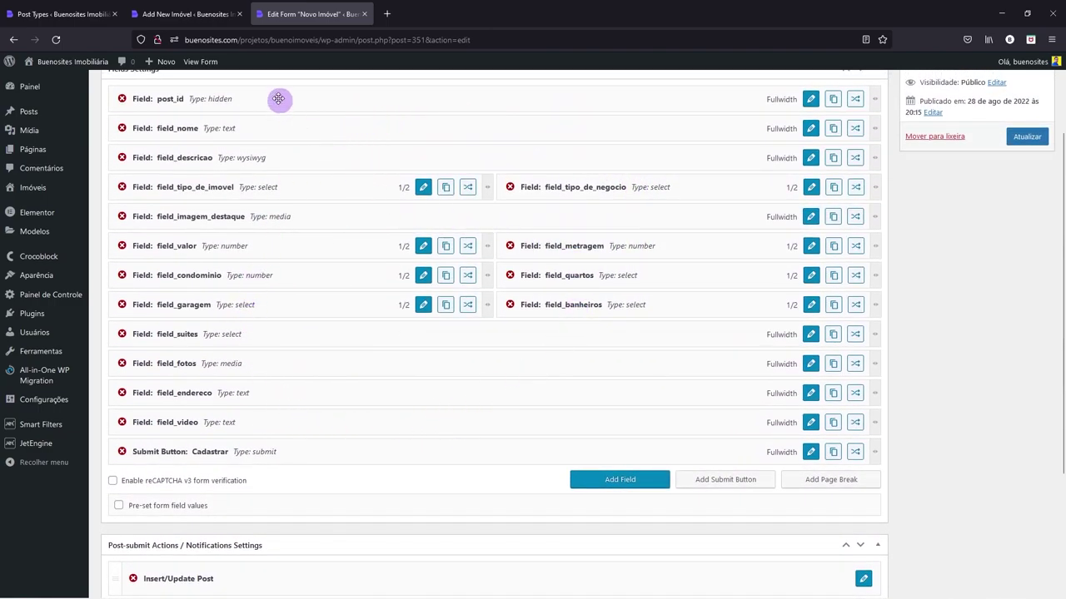
left_click(206, 15)
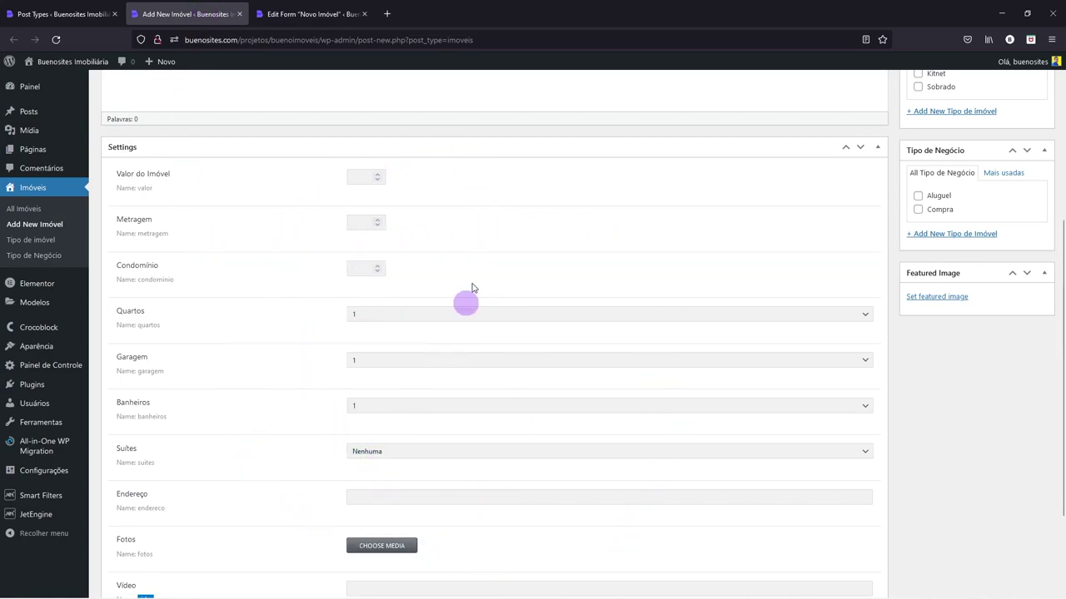
left_click(304, 12)
scroll(364, 346, "down", 3)
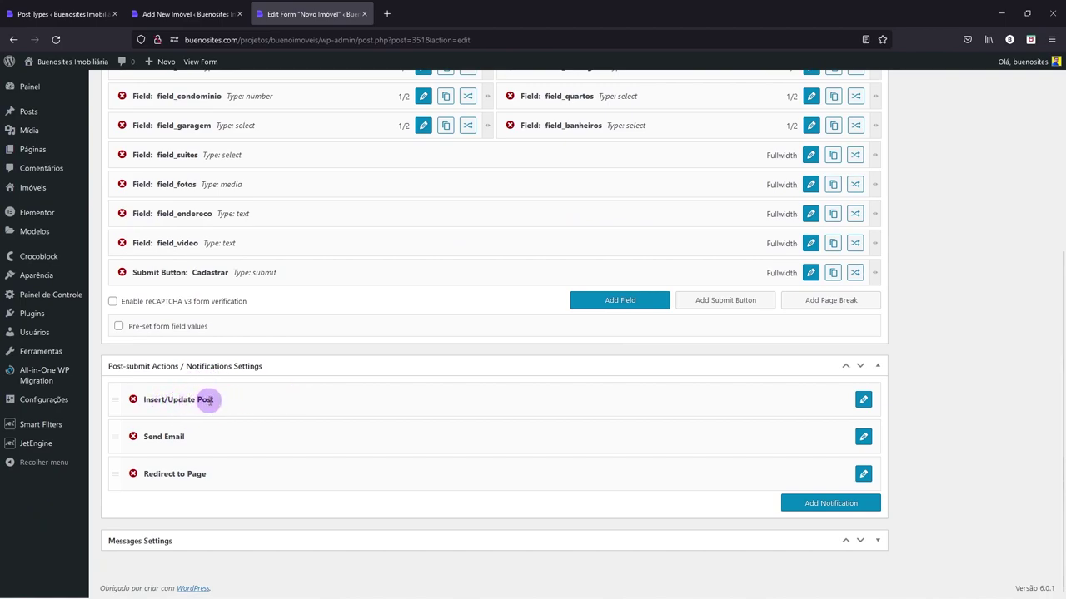
left_click(863, 399)
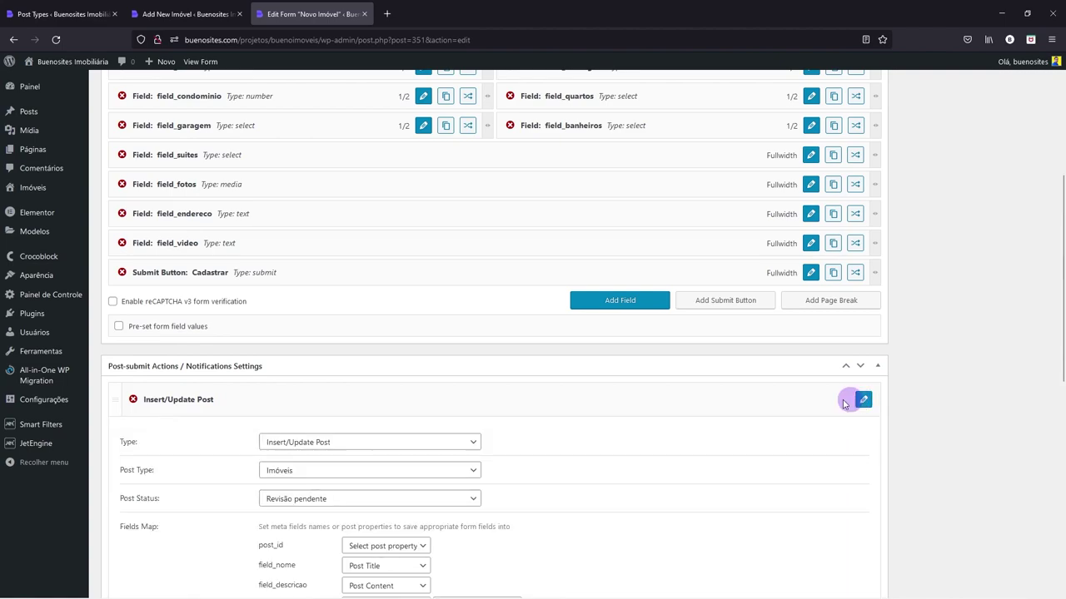
scroll(442, 363, "down", 3)
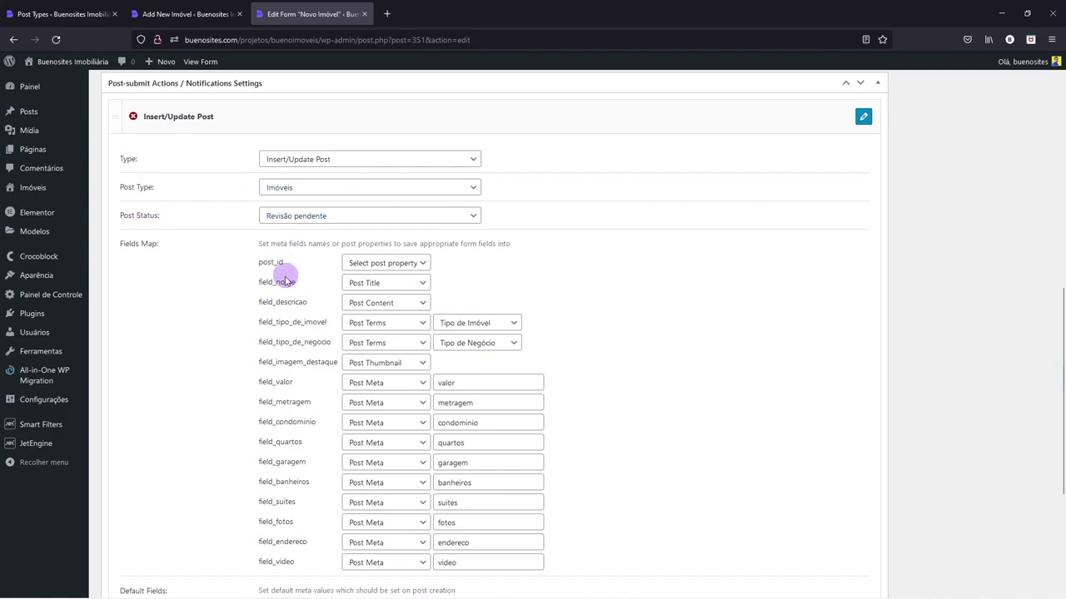
left_click(405, 263)
left_click(388, 264)
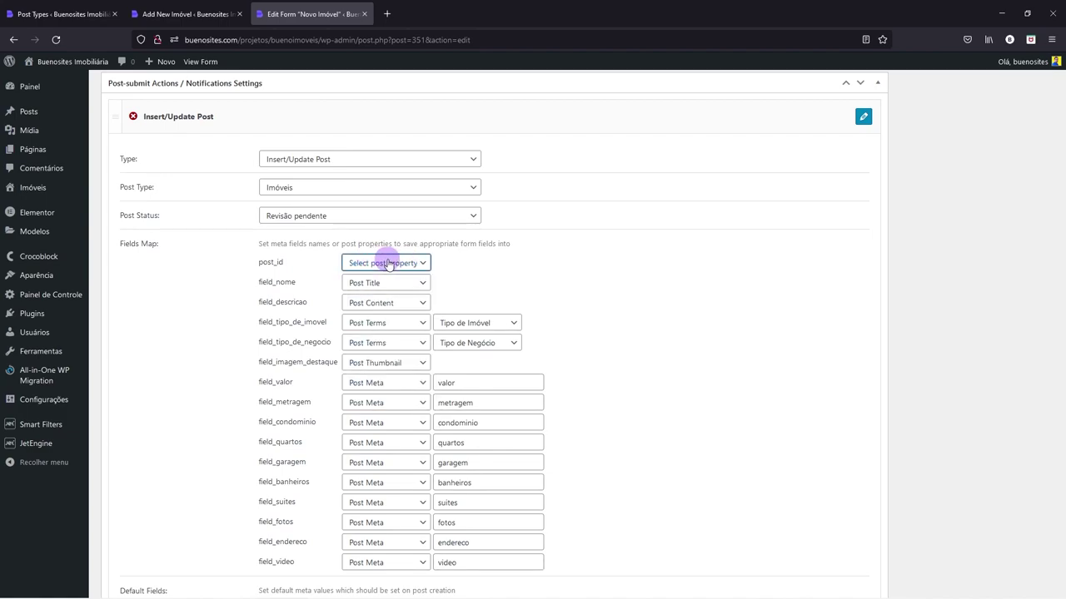
scroll(387, 264, "down", 3)
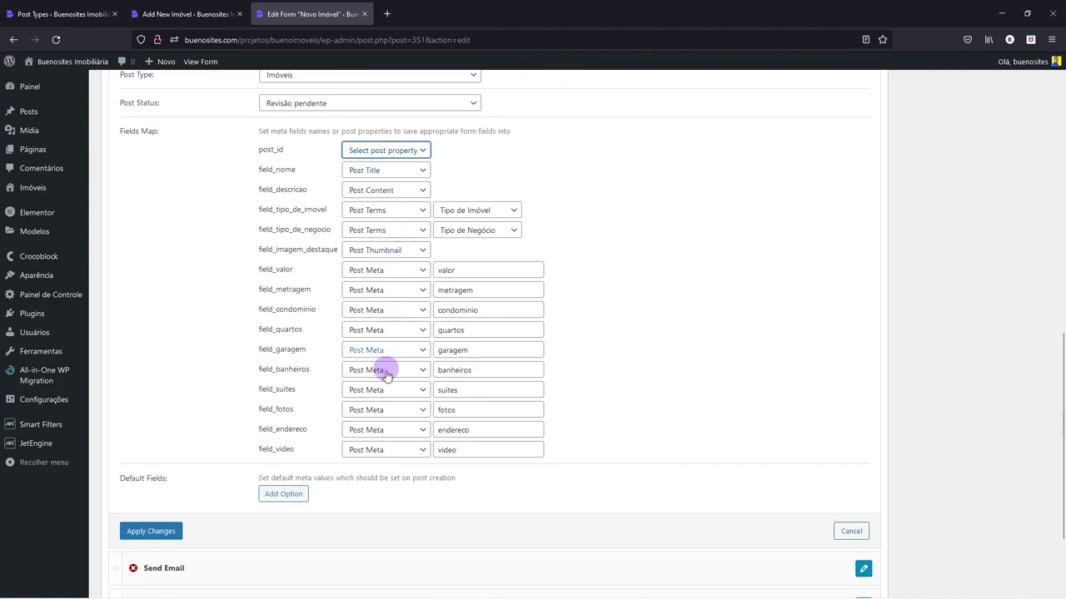
left_click(185, 13)
left_click(307, 13)
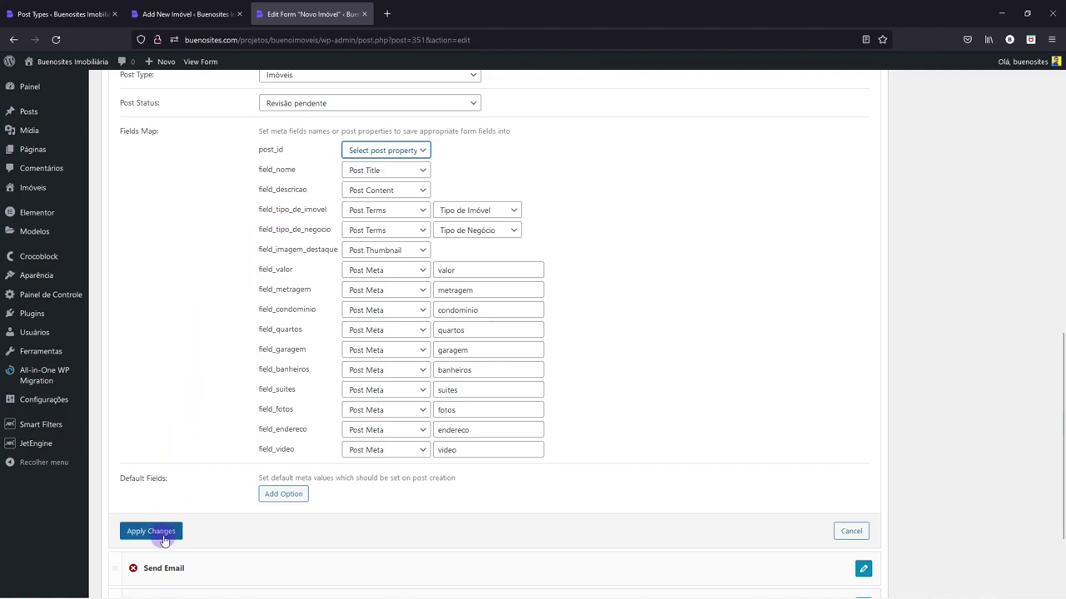
scroll(281, 416, "down", 3)
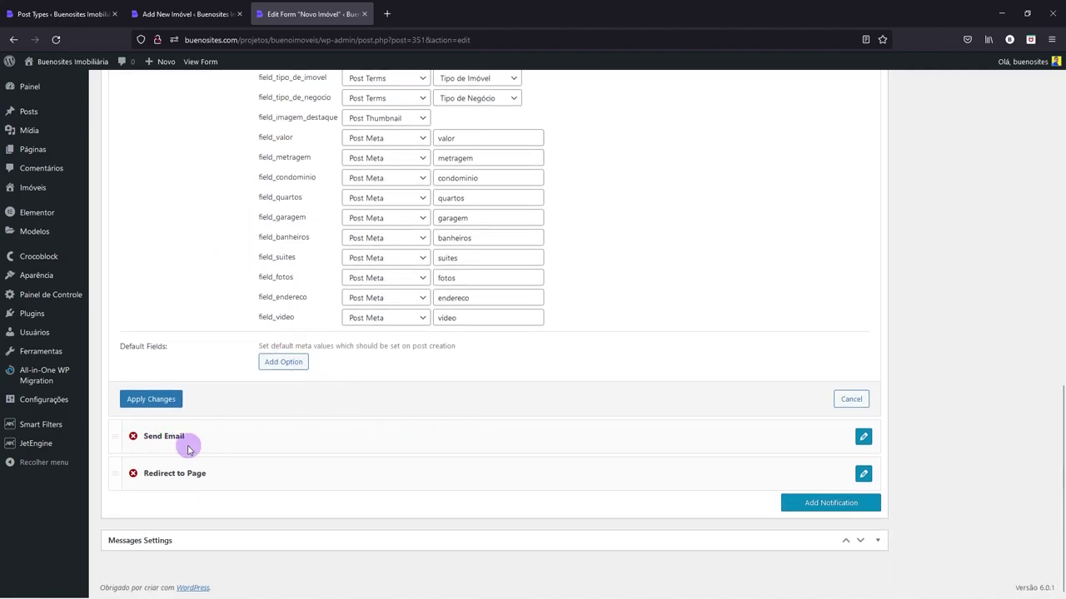
left_click(865, 437)
scroll(666, 316, "up", 3)
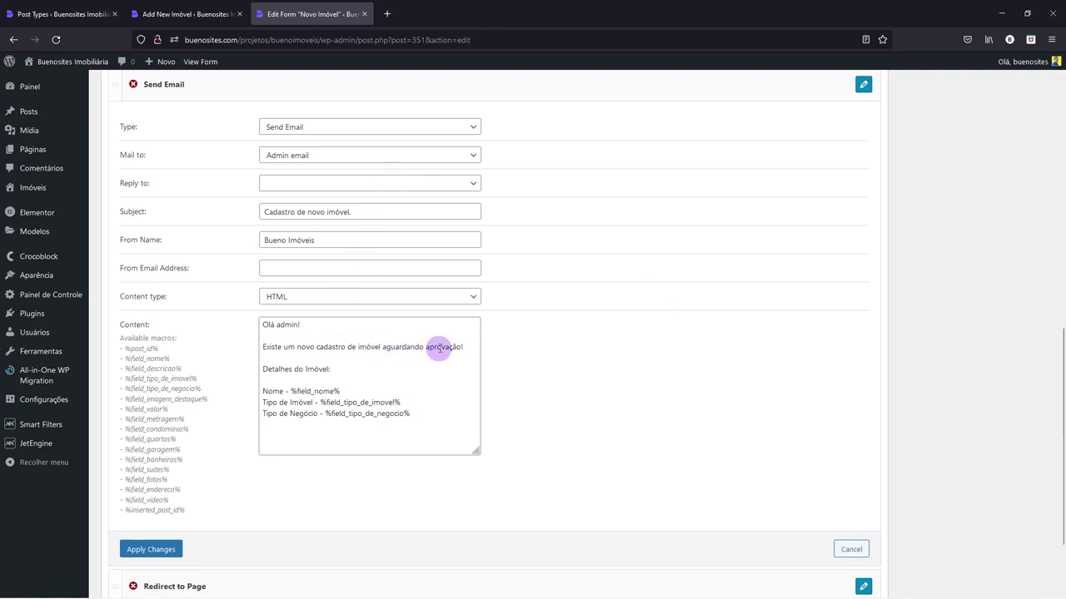
scroll(439, 348, "down", 3)
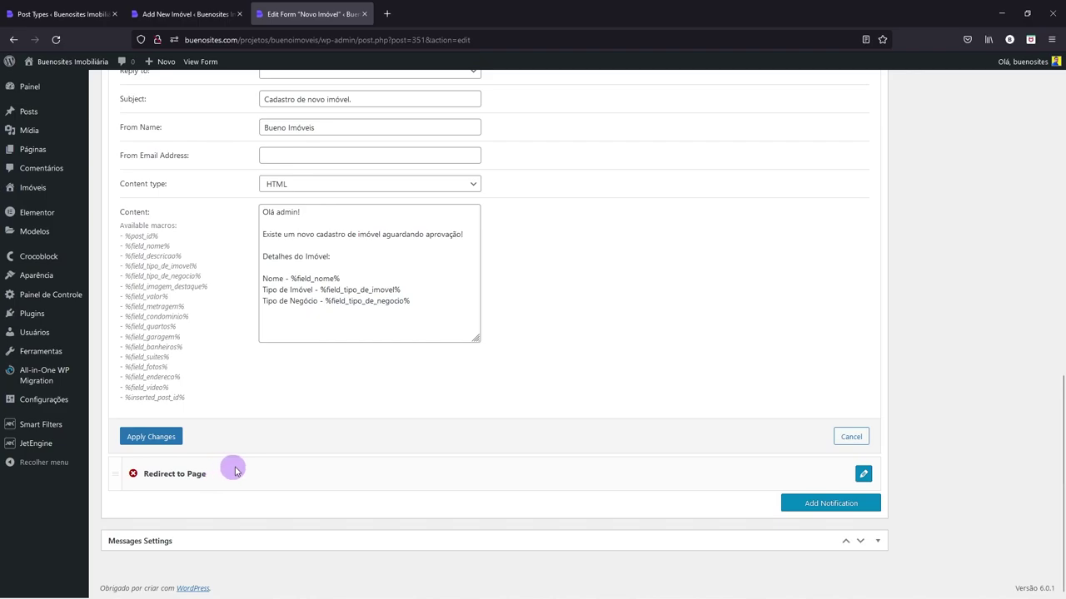
scroll(371, 452, "up", 12)
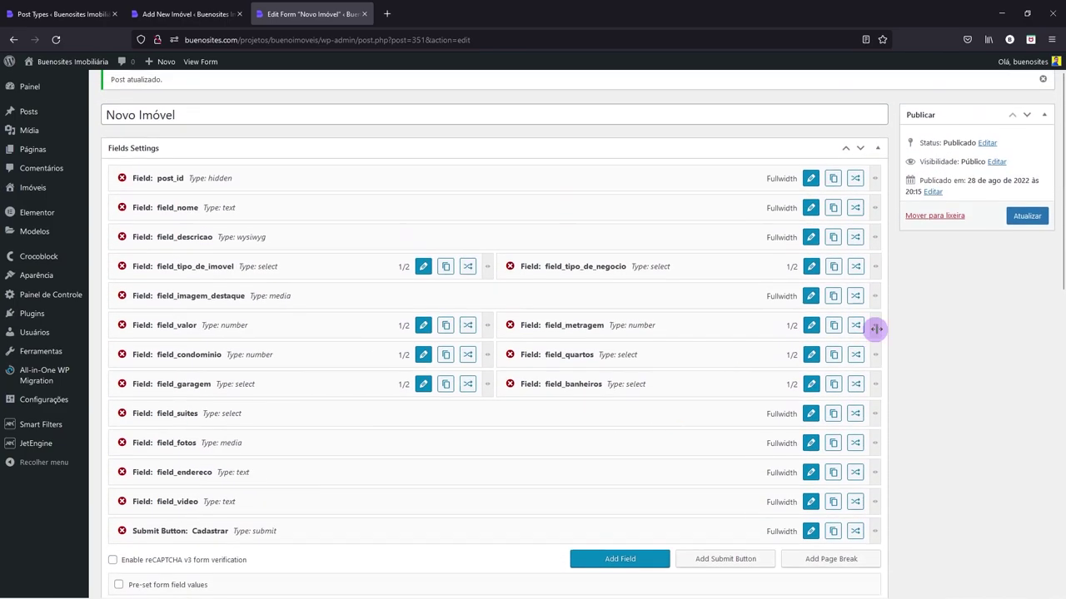
- Save Novo Imóvel, duplicate it, and begin replacing Novo with Editar in the copy's title
left_click(1026, 229)
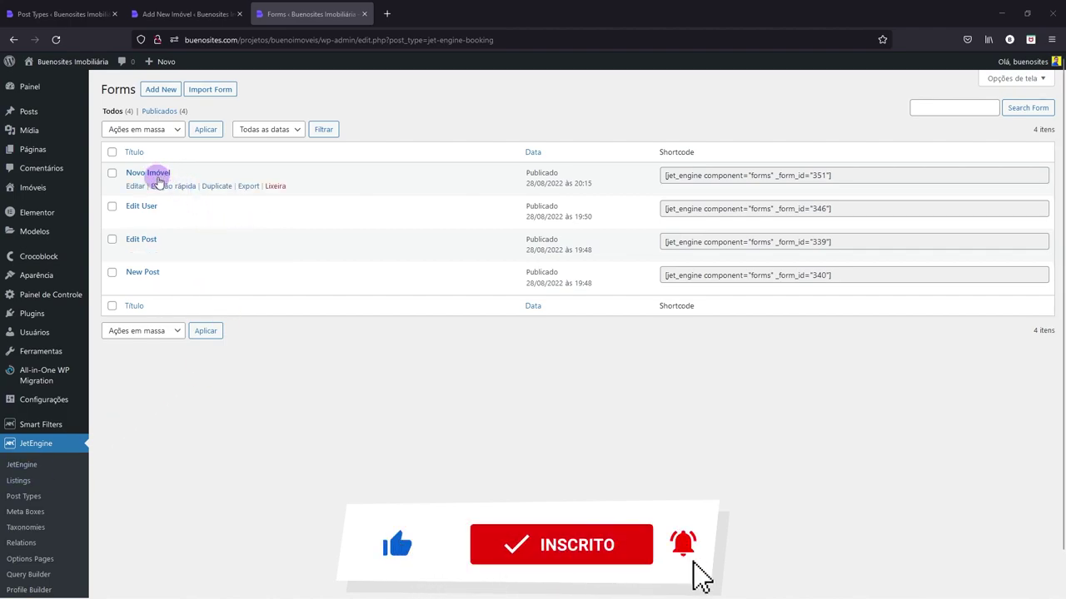
left_click(214, 189)
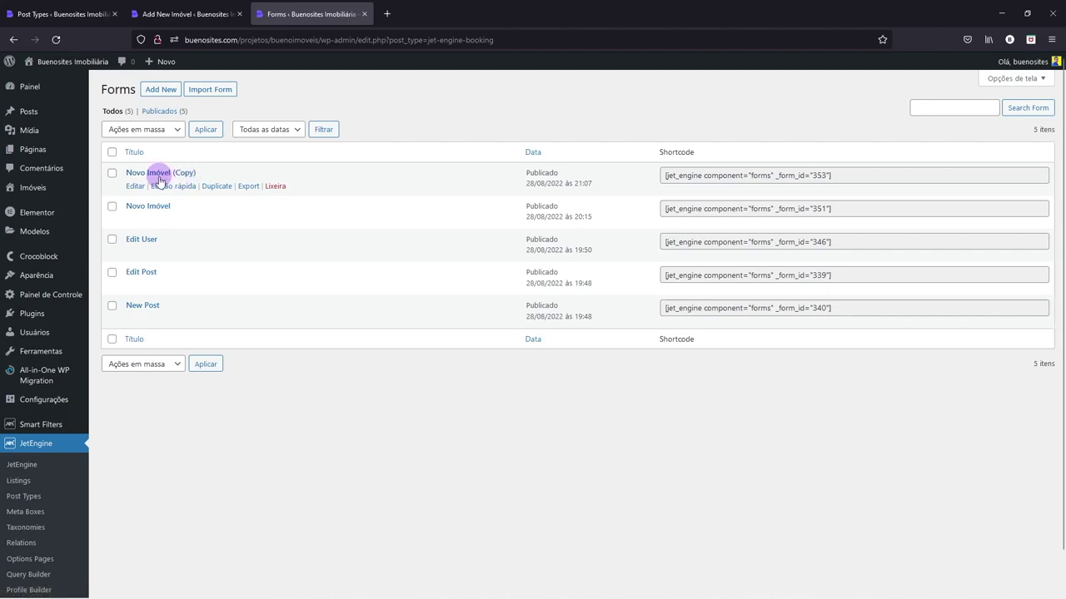
left_click(164, 190)
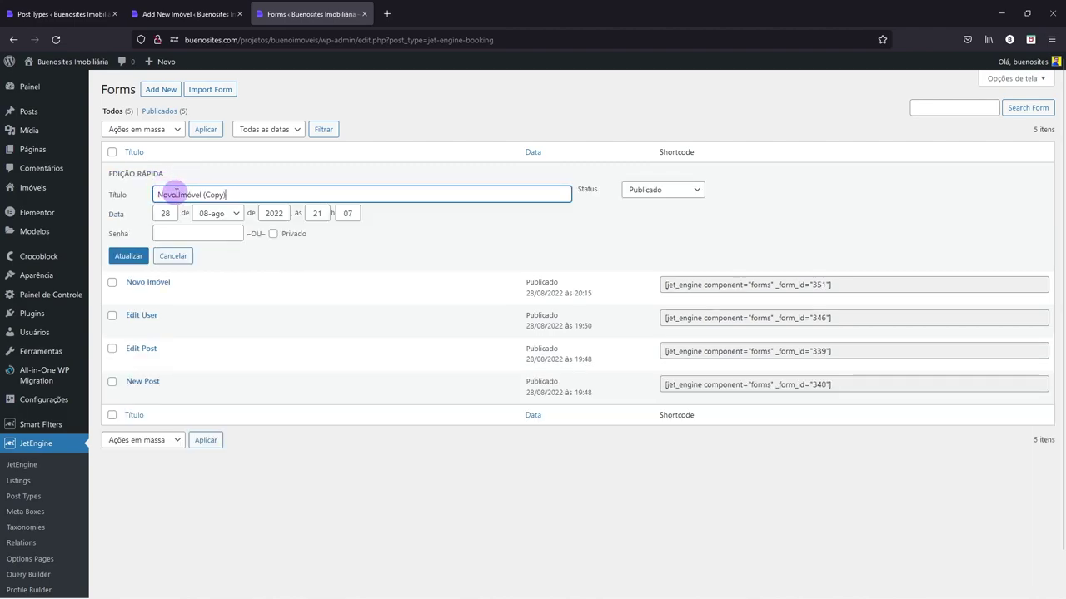
left_click_drag(176, 194, 151, 194)
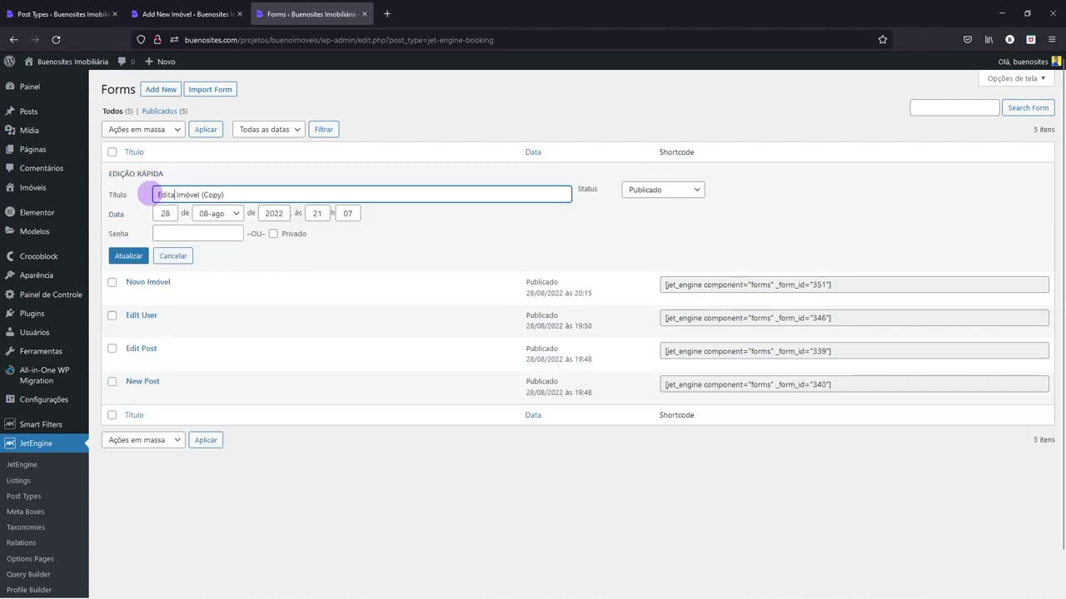
left_click_drag(205, 194, 275, 201)
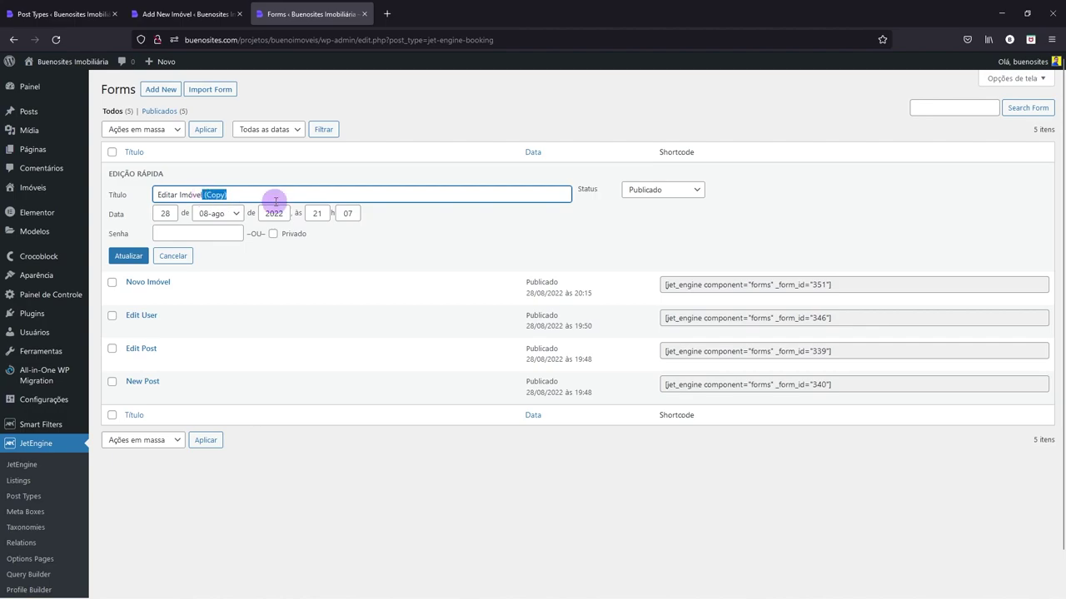
- Save the Quick Edit title change so the duplicate is named Editar Imóvel
left_click(119, 257)
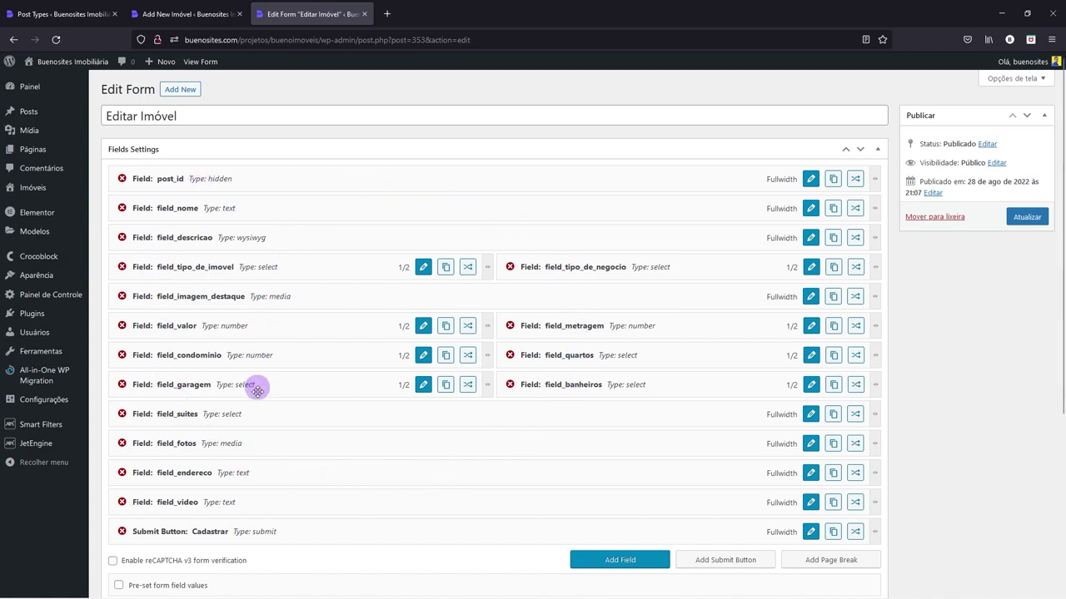
scroll(368, 303, "down", 2)
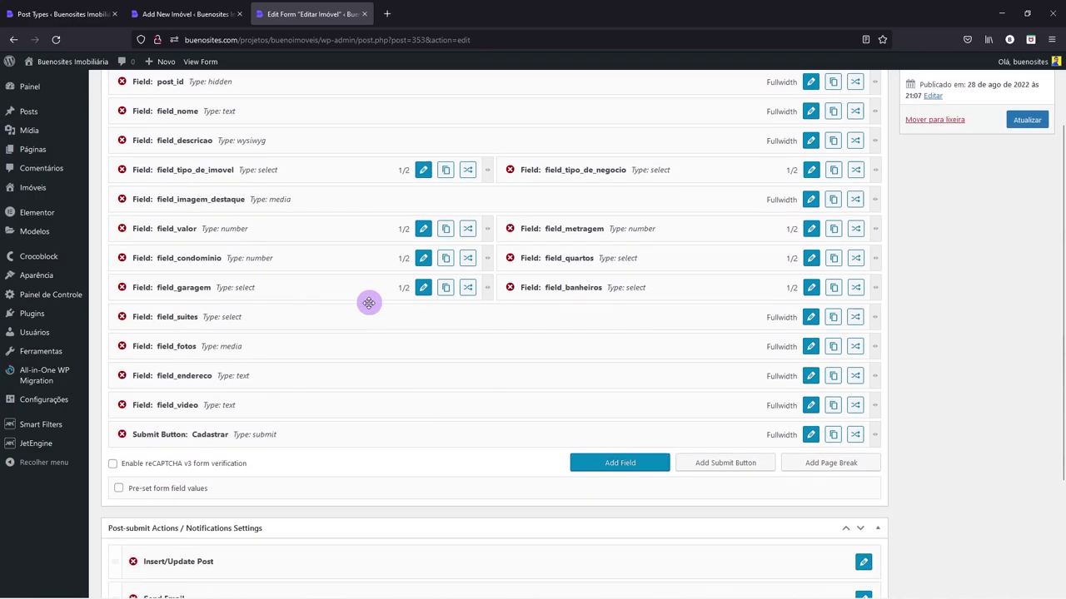
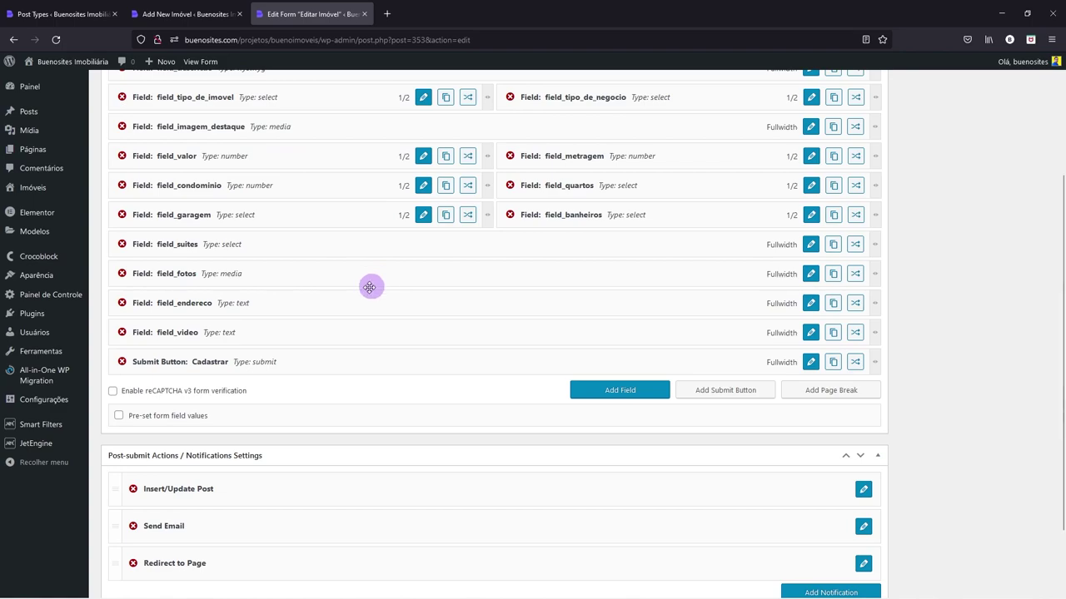
- Enable pre-set form values, taking the post ID from the _post_id URL query variable
left_click(120, 416)
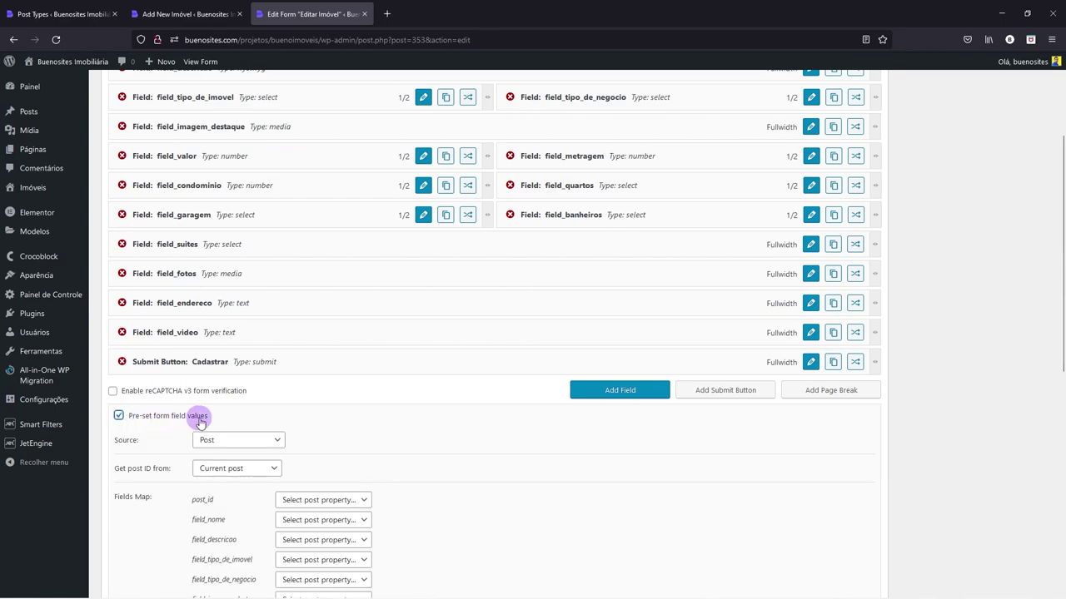
scroll(199, 422, "down", 1)
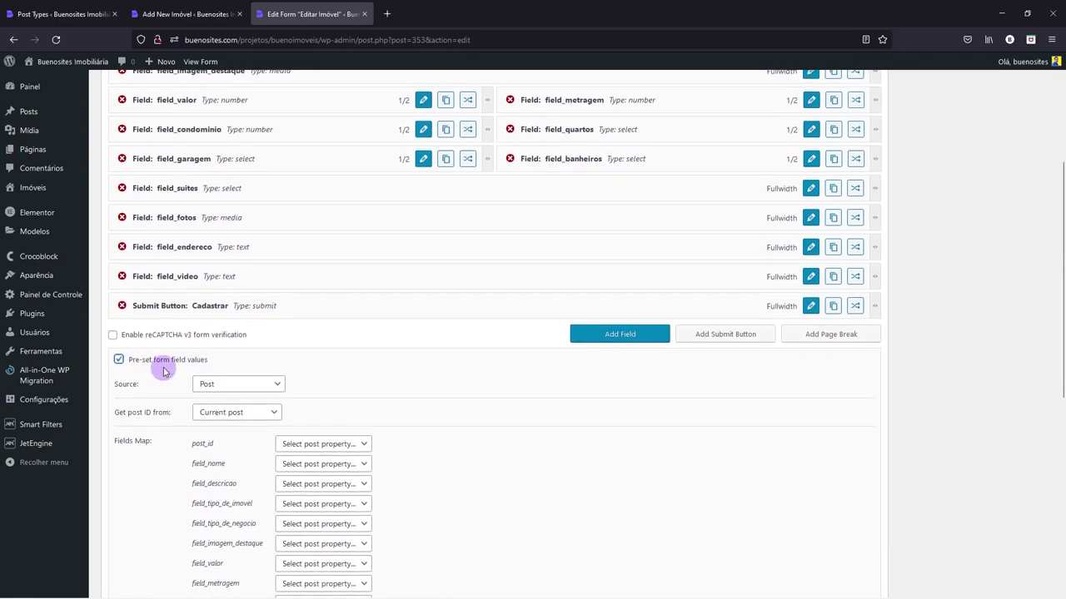
scroll(164, 372, "down", 1)
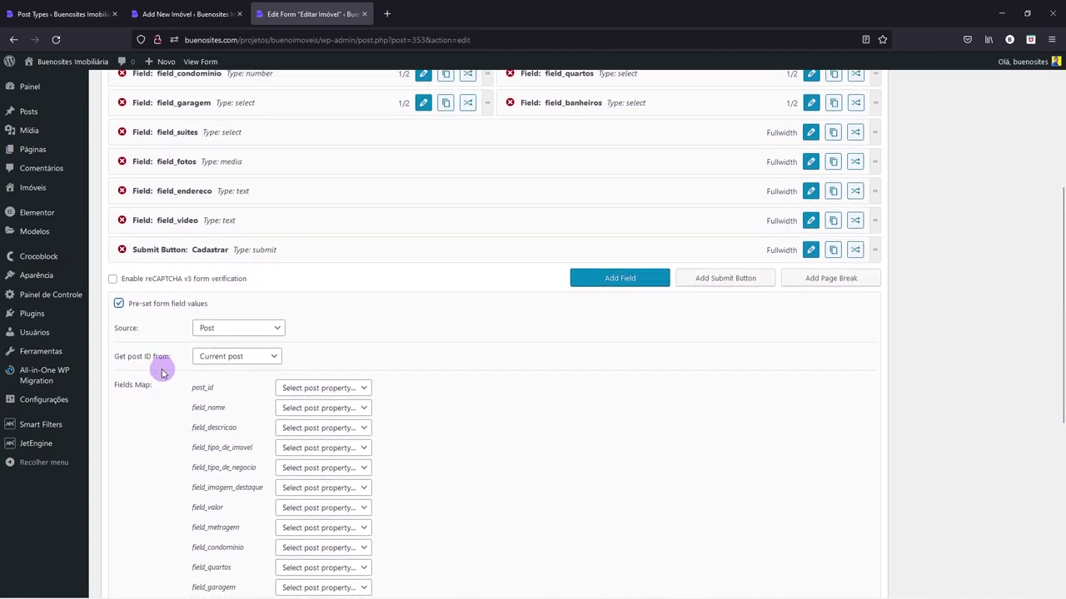
left_click(215, 357)
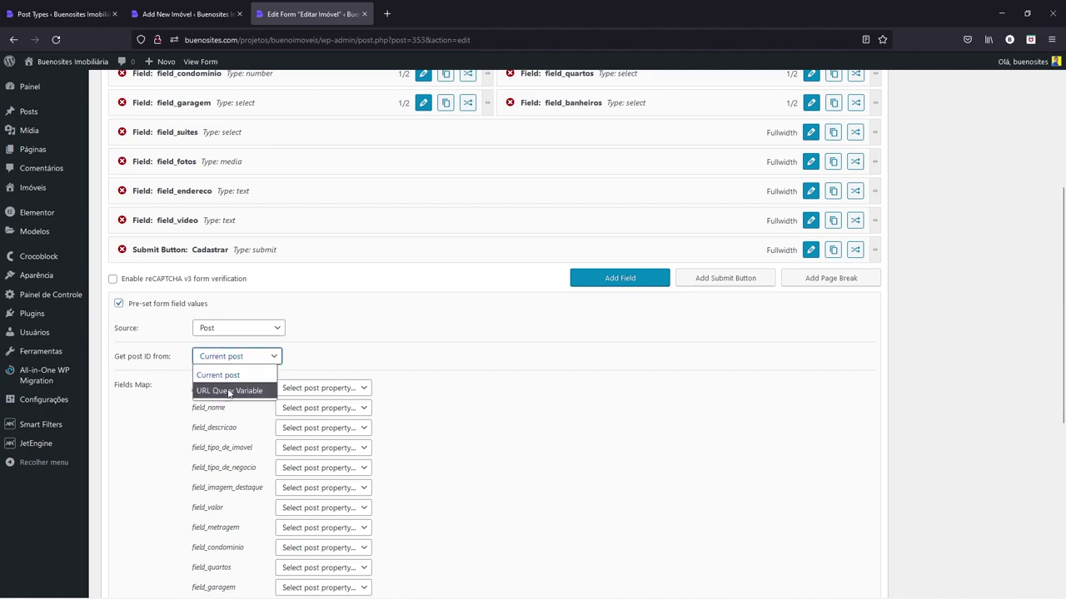
left_click(229, 391)
left_click_drag(226, 386, 182, 387)
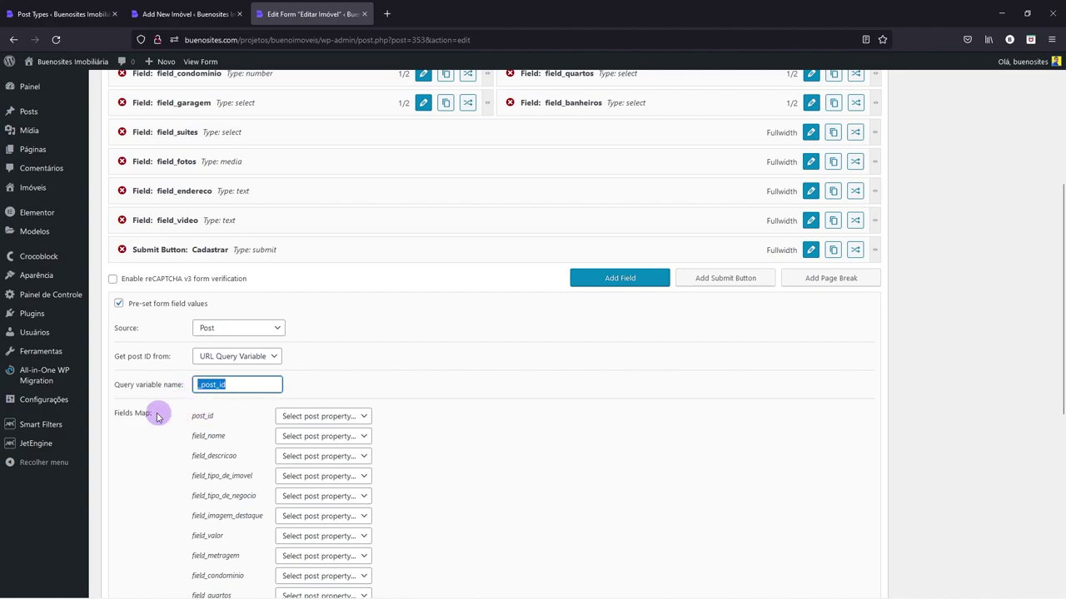
scroll(352, 395, "down", 3)
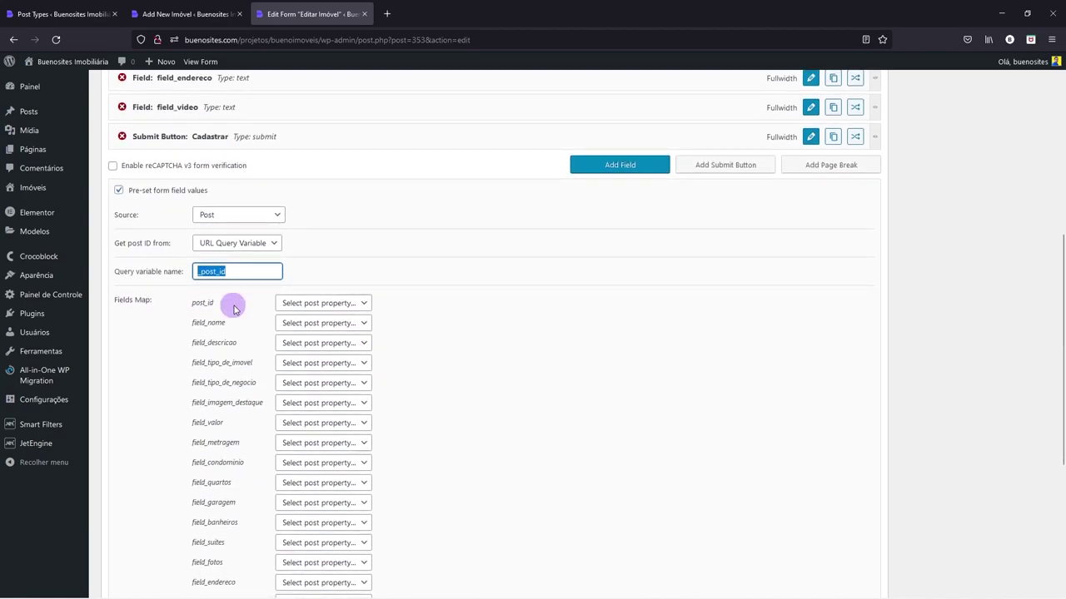
scroll(380, 320, "down", 2)
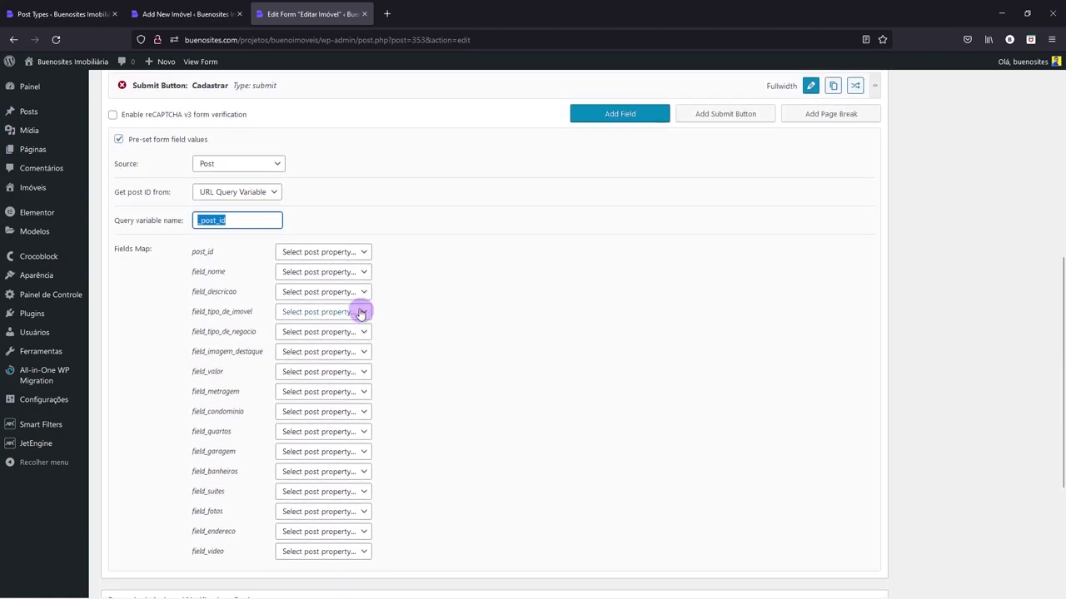
- Map post_id to Post ID, field_nome to Post Title and field_descricao to Post Content
left_click(339, 253)
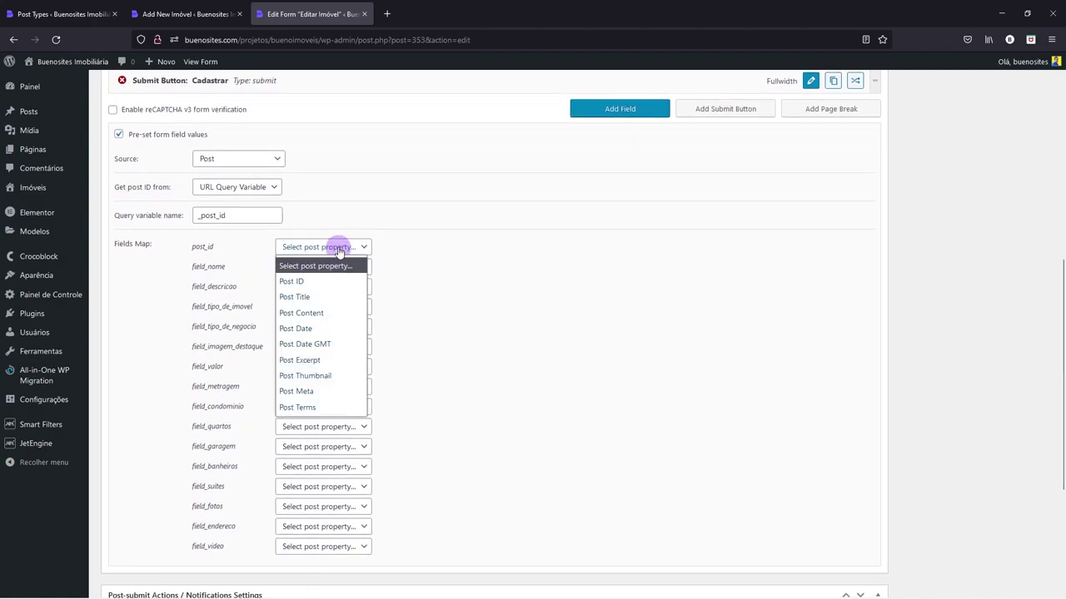
left_click(298, 284)
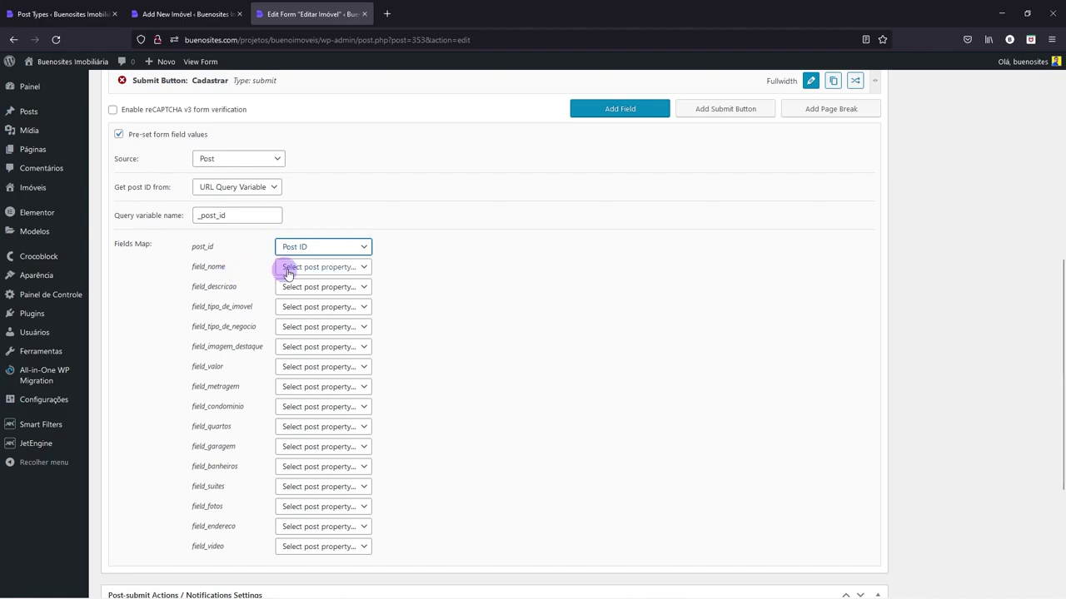
left_click(302, 269)
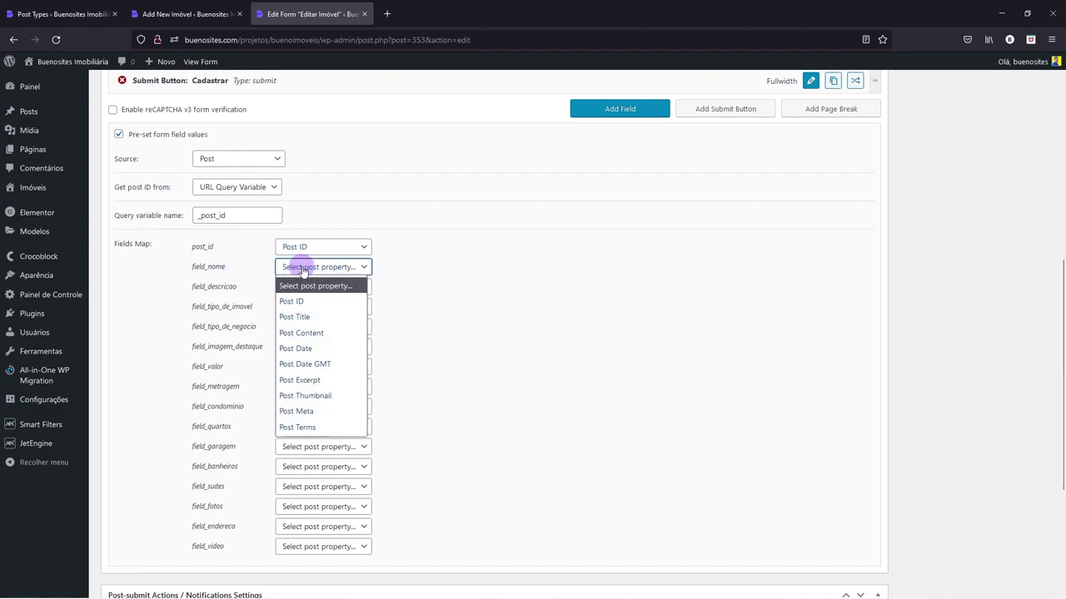
left_click(296, 317)
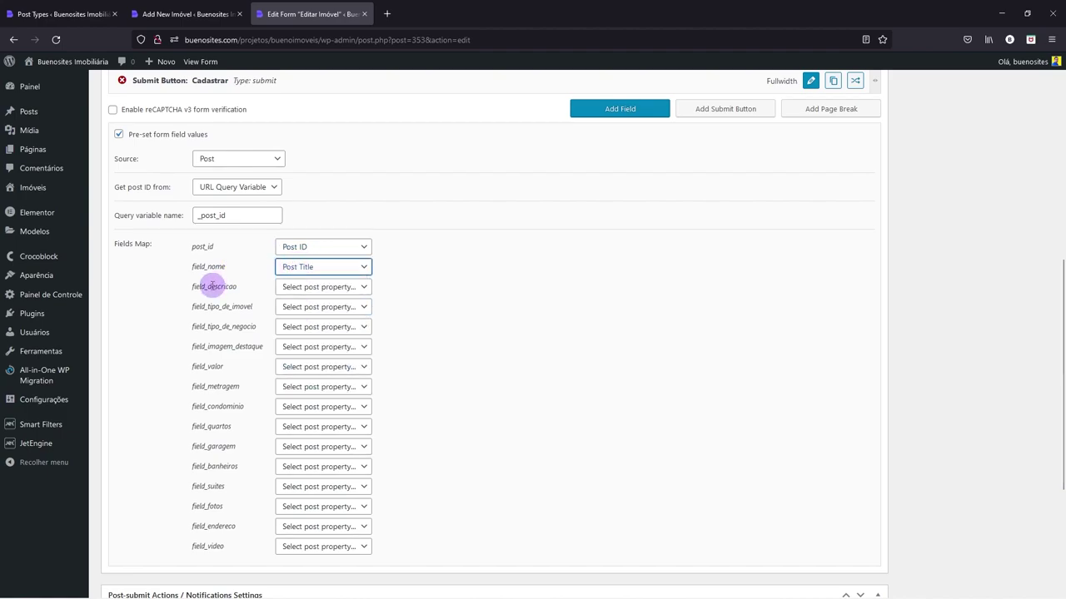
left_click(303, 288)
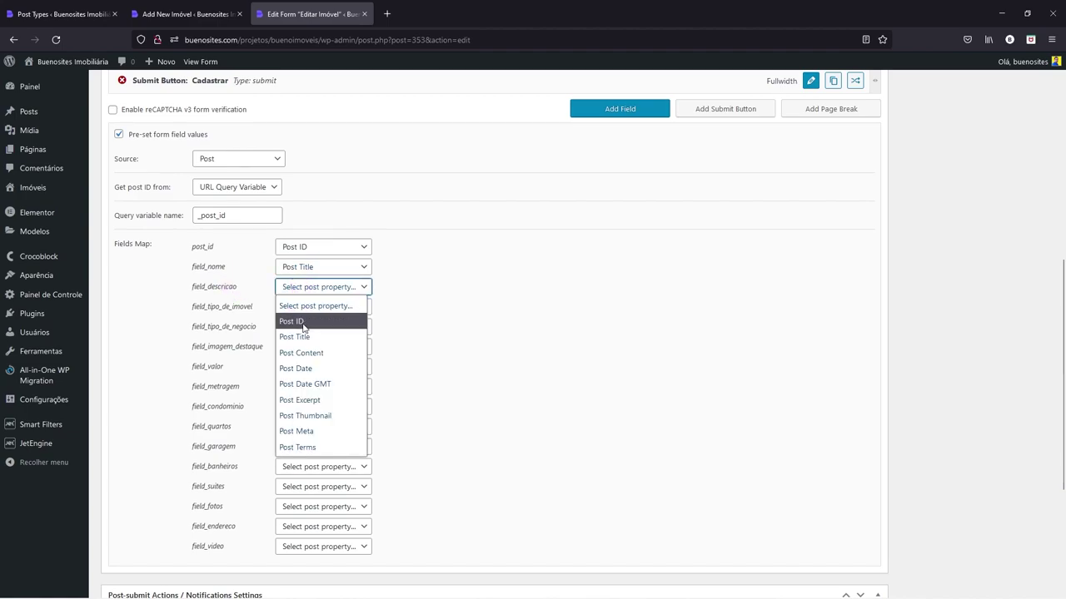
left_click(301, 353)
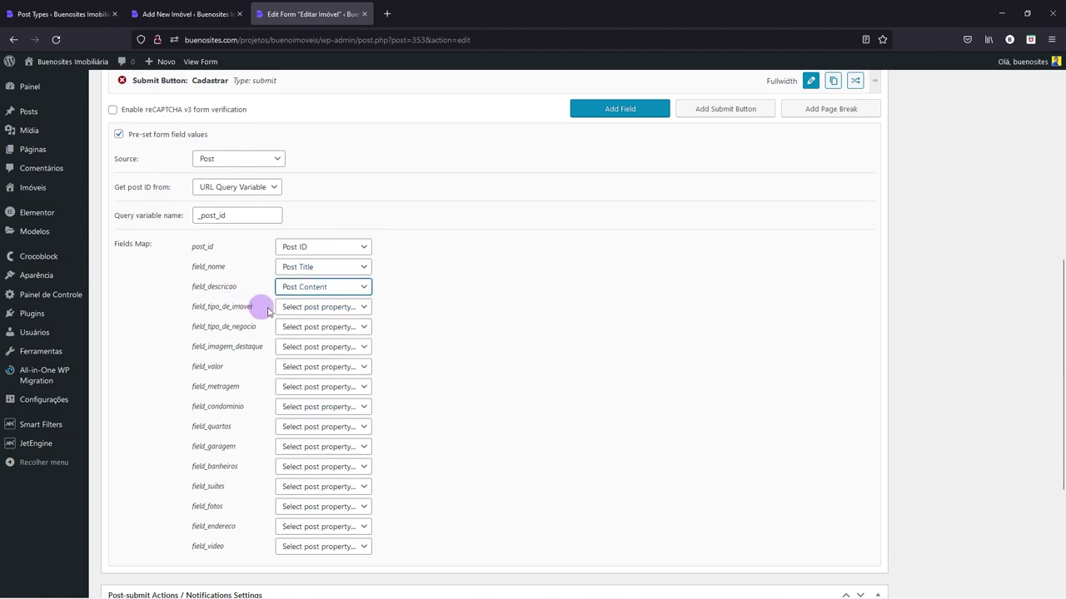
- Map both tipo fields to Post Terms using the Tipo de Imóvel and Tipo de Negócio taxonomies
left_click(303, 310)
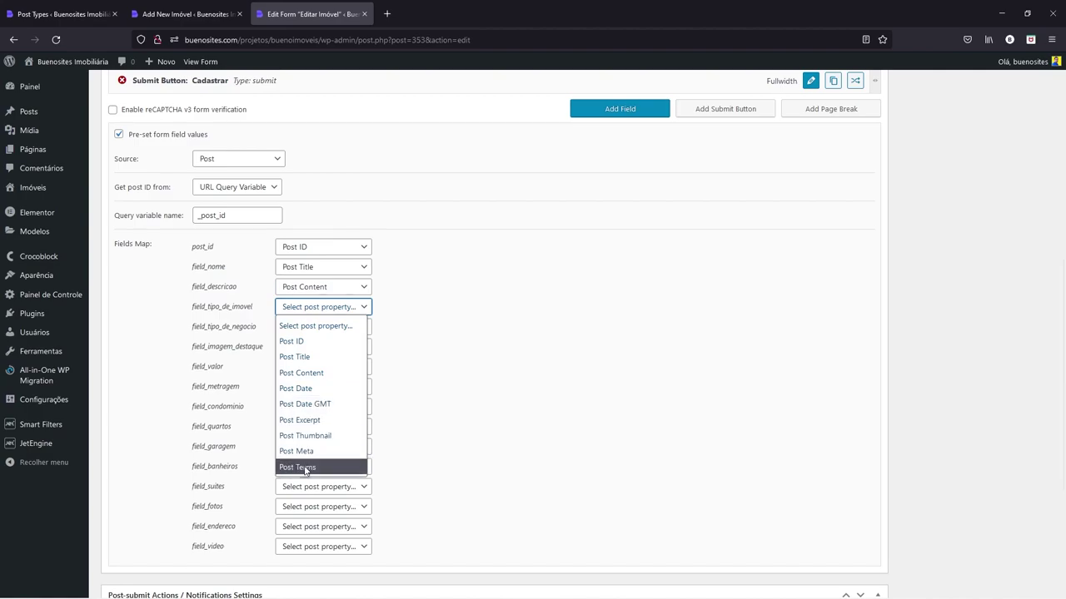
left_click(307, 468)
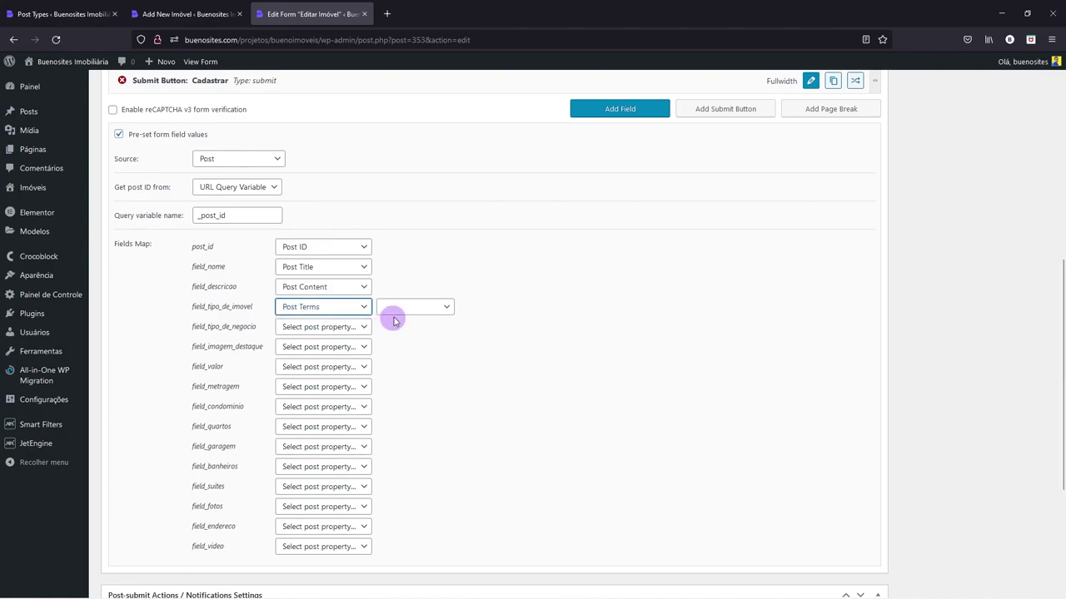
left_click(350, 327)
left_click(300, 487)
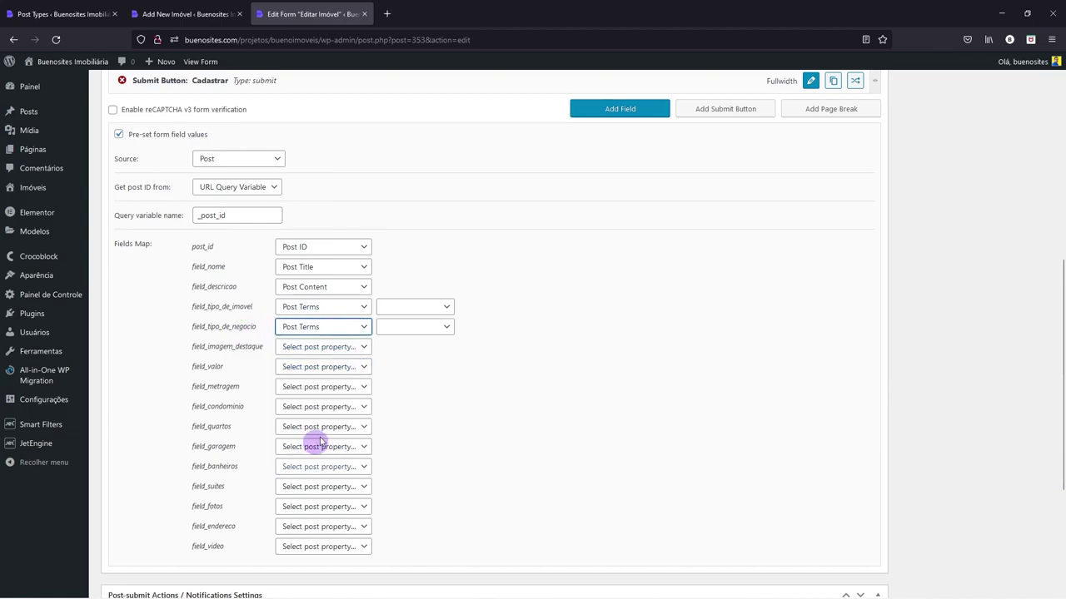
left_click(386, 306)
left_click(405, 372)
left_click(398, 329)
left_click(407, 408)
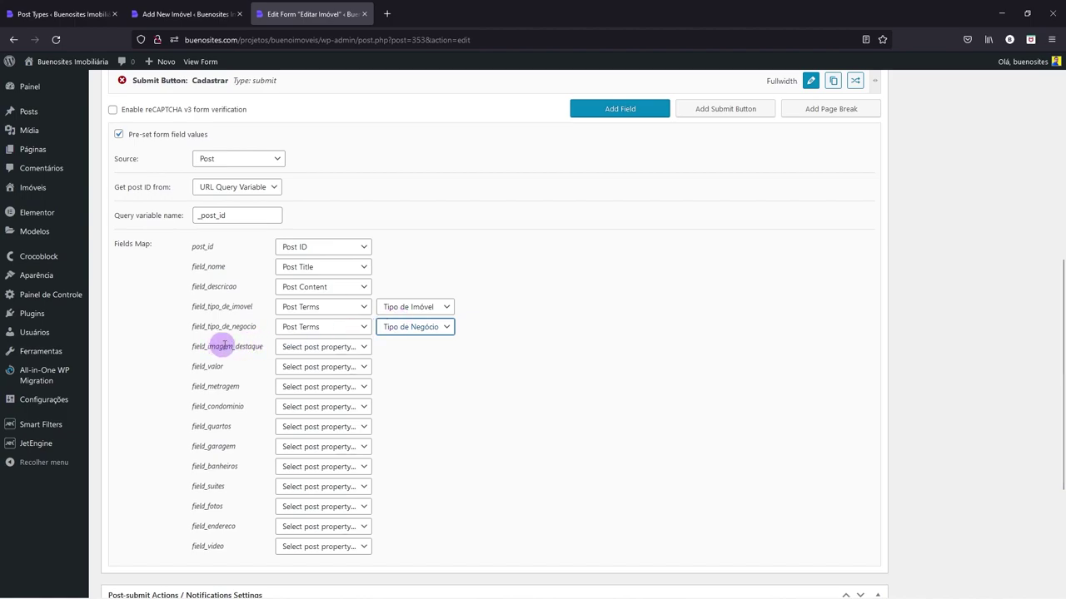
- Map field_imagem_destaque, field_valor, field_metragem, field_condominio and field_quartos to Post Meta
left_click(289, 346)
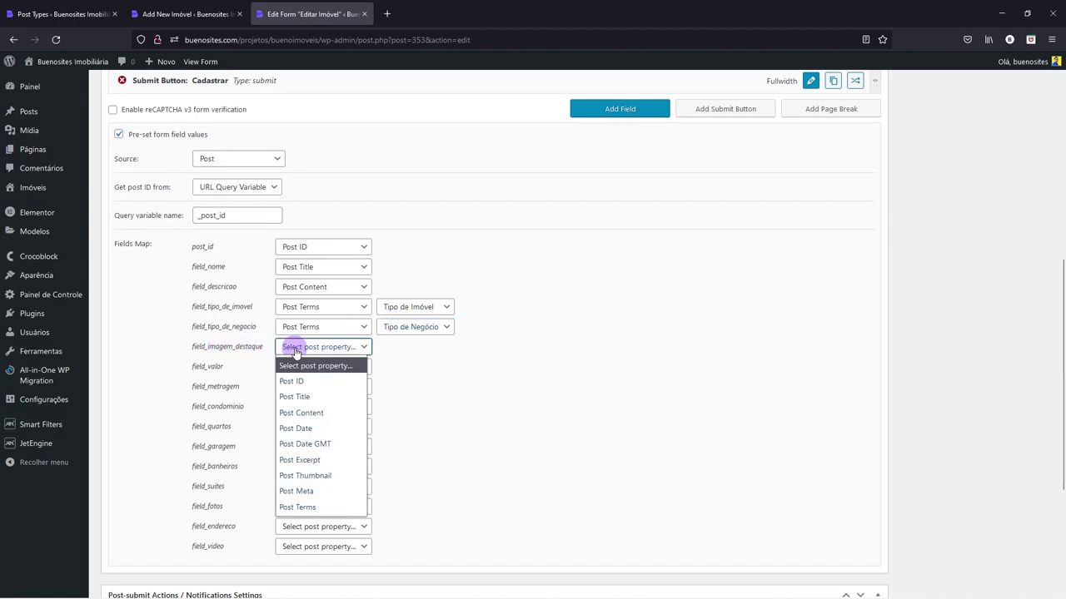
left_click(309, 476)
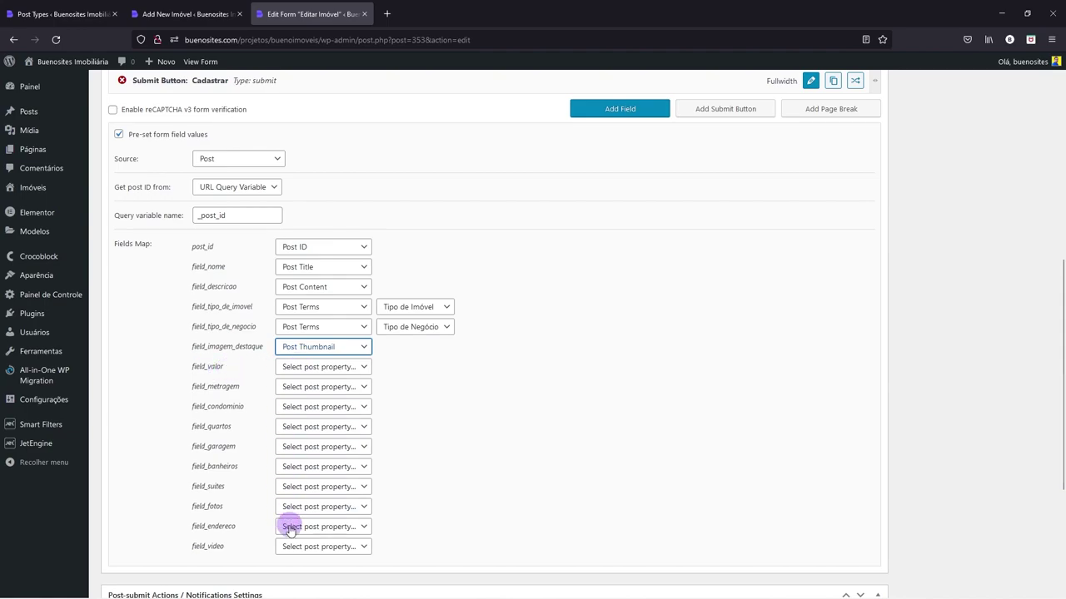
left_click(294, 353)
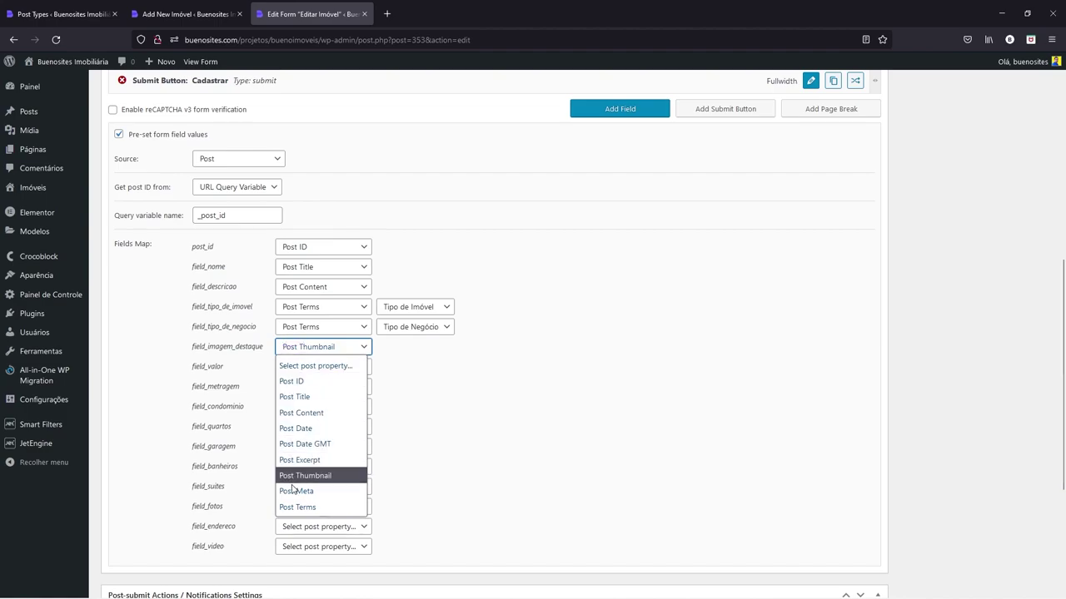
left_click(293, 489)
left_click(317, 369)
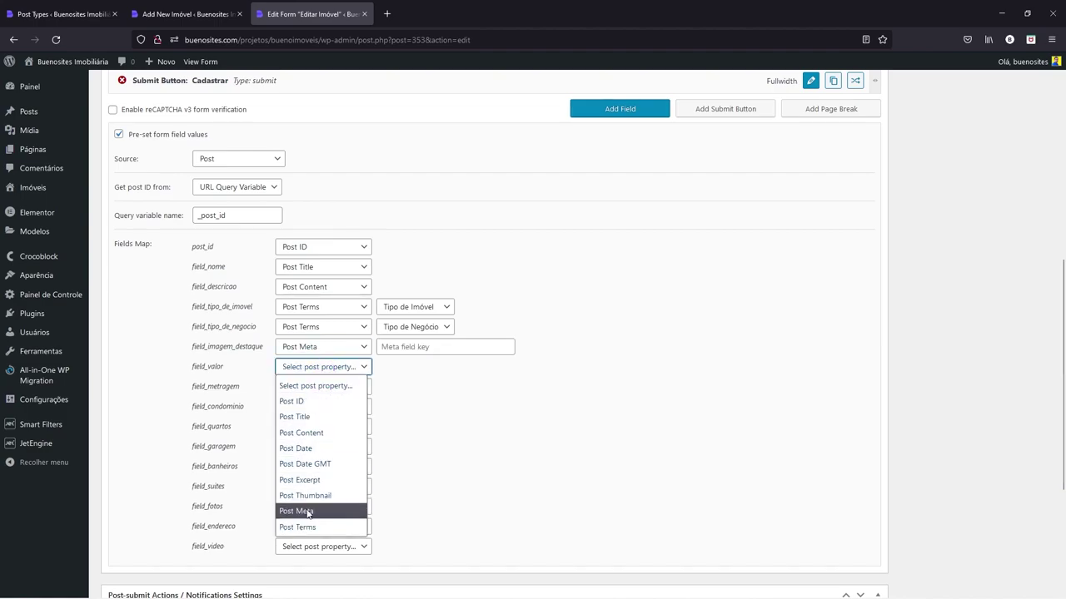
left_click(301, 510)
left_click(308, 387)
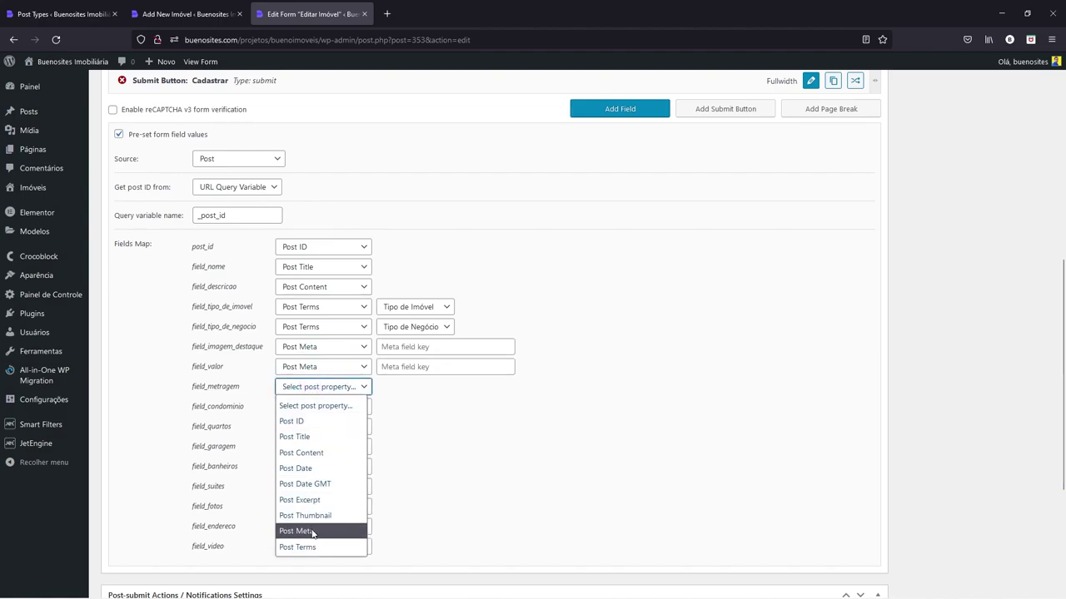
left_click(317, 529)
left_click(302, 406)
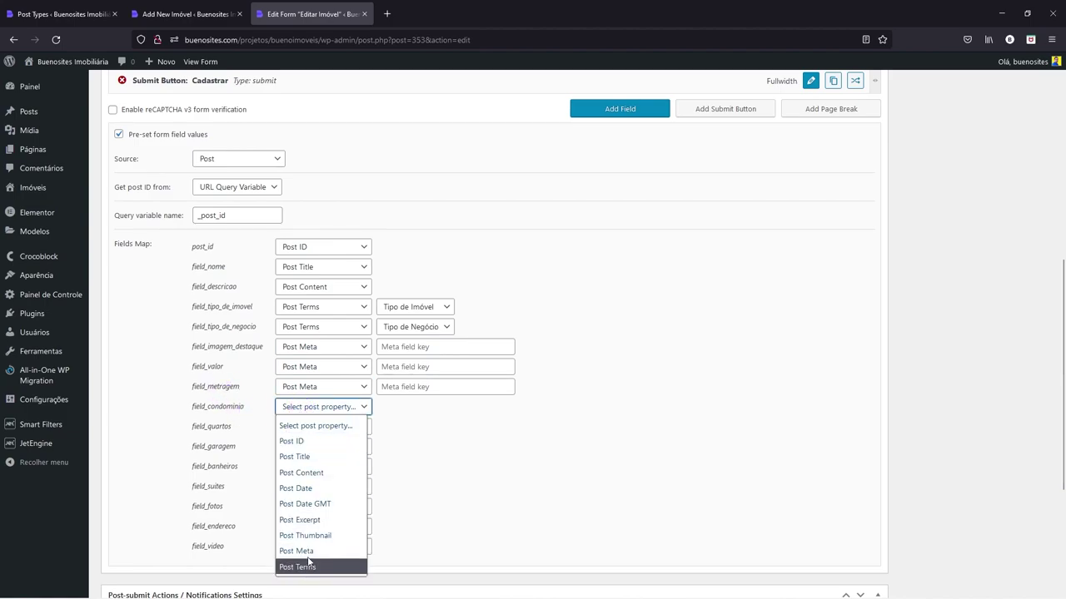
left_click(304, 549)
left_click(315, 426)
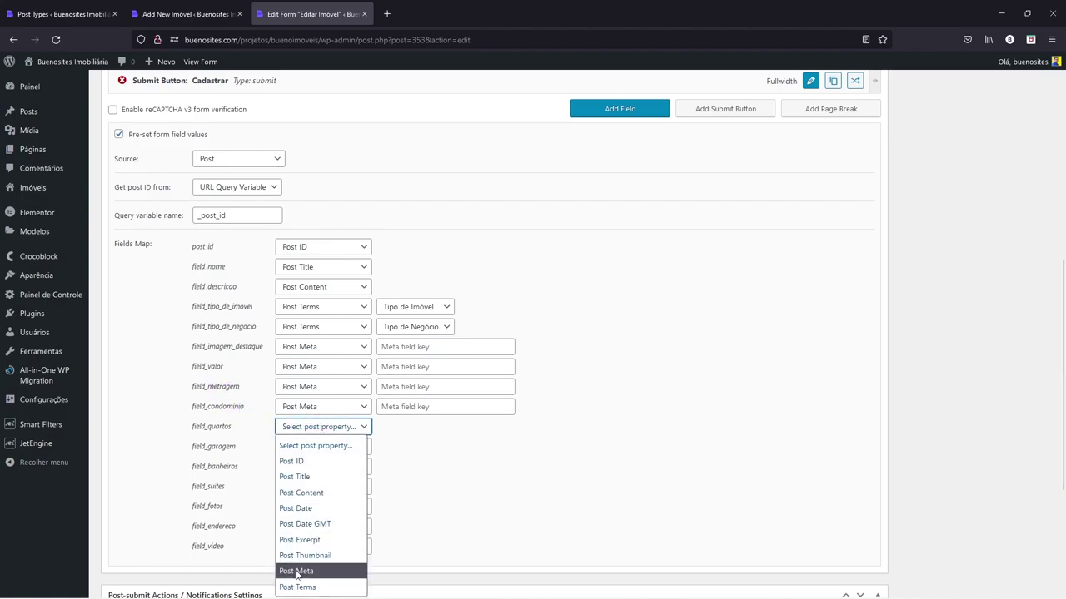
left_click(298, 569)
- Map garagem, banheiros, suites, fotos, endereco and video to Post Meta; restore imagem_destaque to Post Thumbnail
left_click(309, 447)
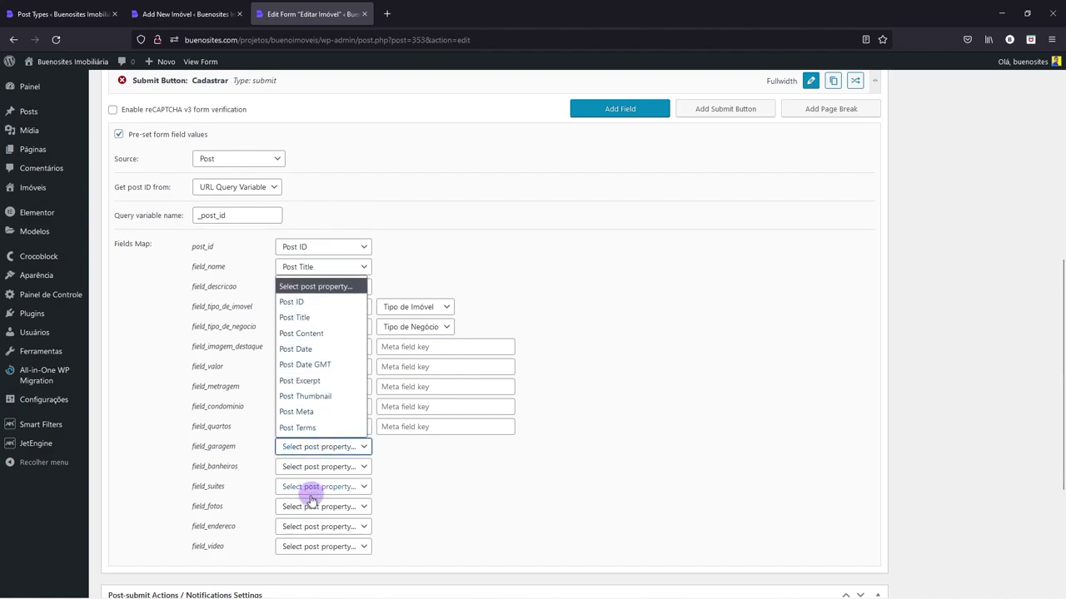
left_click(326, 410)
left_click(310, 467)
left_click(325, 431)
left_click(310, 491)
left_click(309, 451)
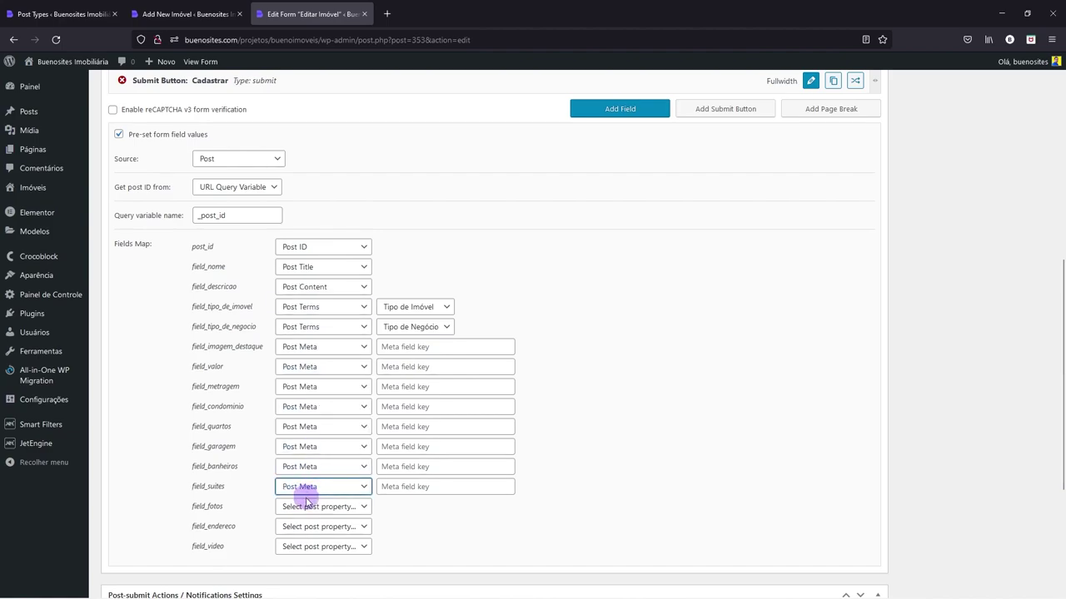
left_click(306, 508)
left_click(312, 472)
left_click(307, 527)
left_click(308, 491)
left_click(303, 546)
left_click(308, 510)
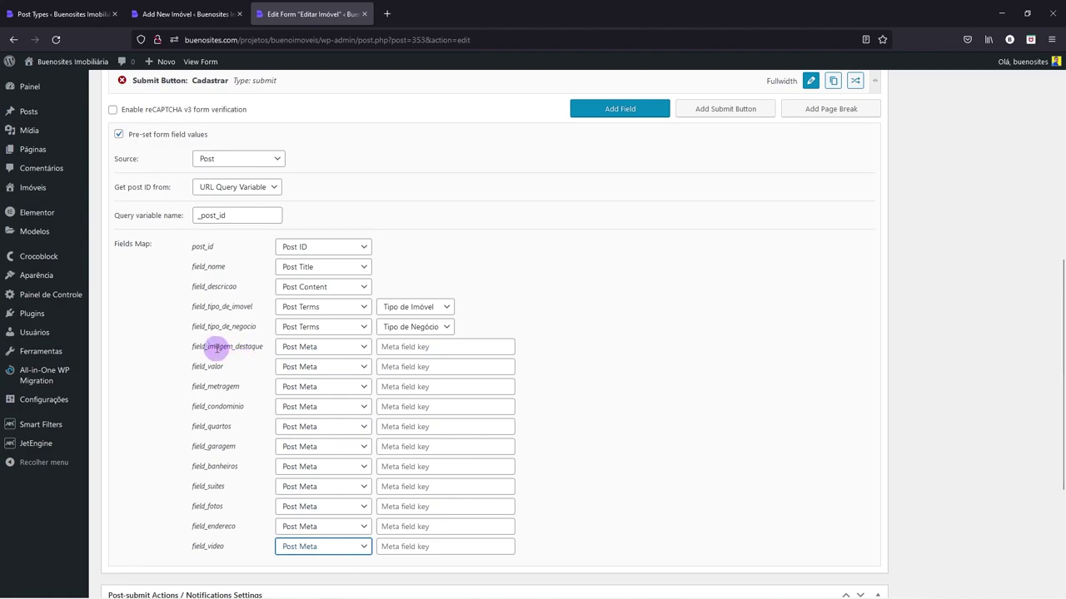
left_click(319, 348)
left_click(309, 473)
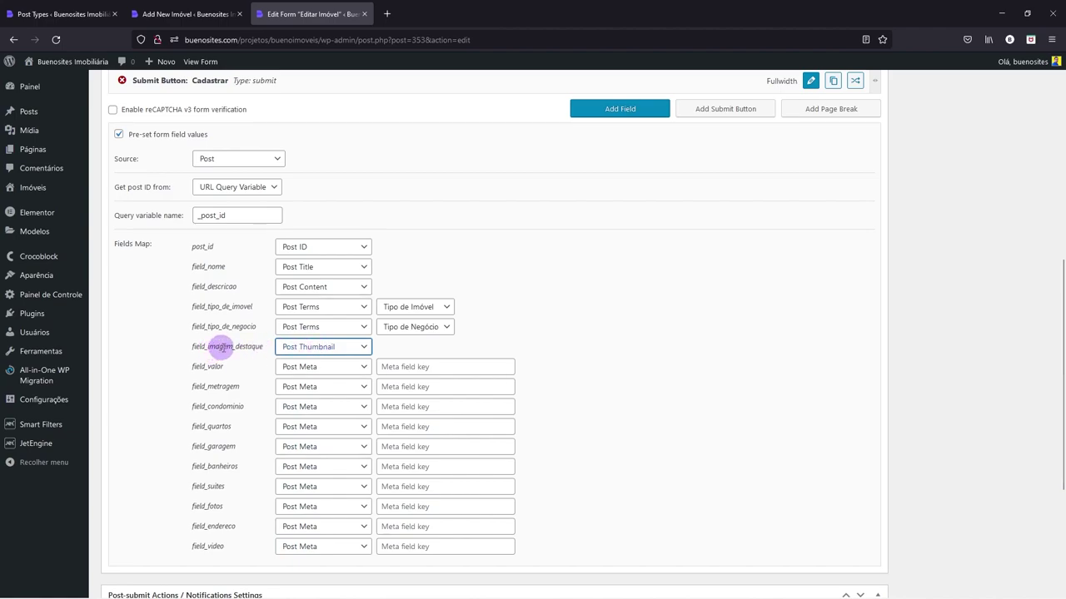
- Set the meta keys valor, metragem and condominio for their matching fields
left_click_drag(207, 367, 225, 370)
key("ctrl+c")
left_click(388, 367)
key("ctrl+v")
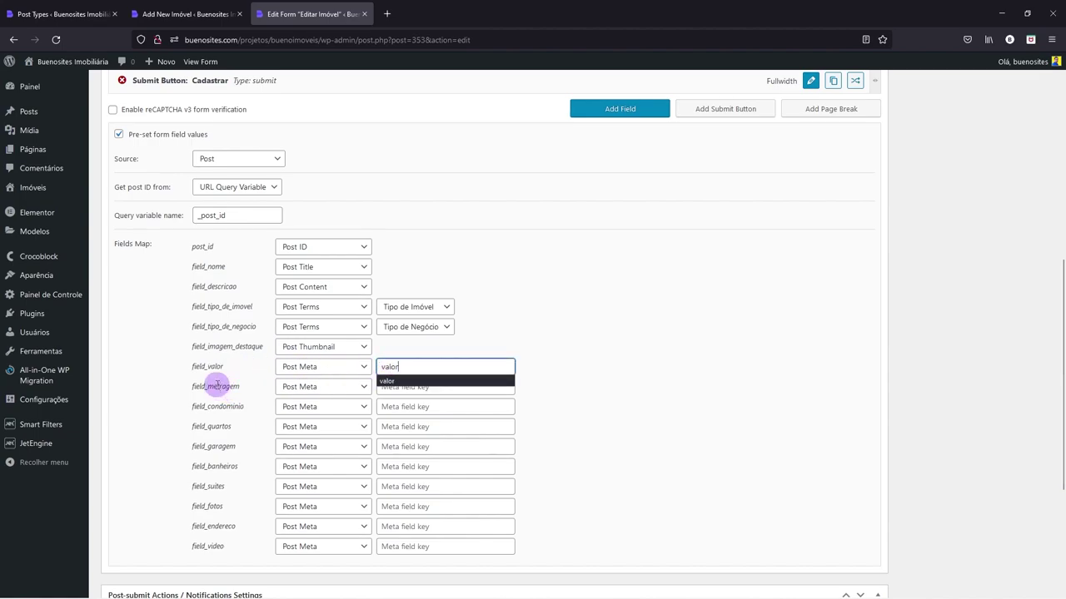
left_click(389, 387)
type("me")
left_click(388, 405)
left_click(388, 406)
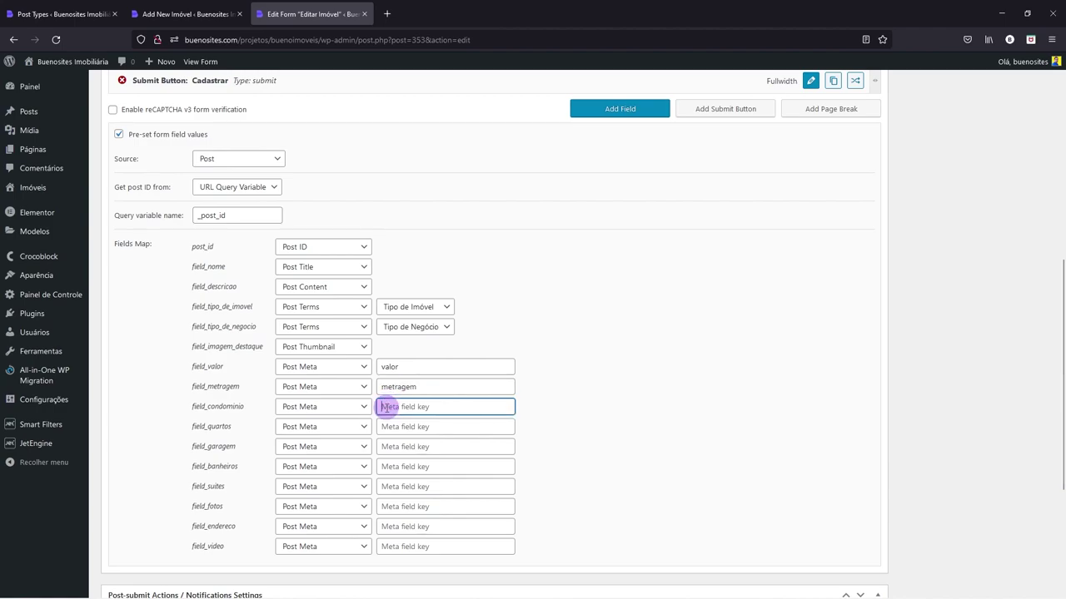
type("c")
left_click(388, 421)
- Set the meta keys quartos, garagem, banheiros and suites for their matching fields
left_click(388, 426)
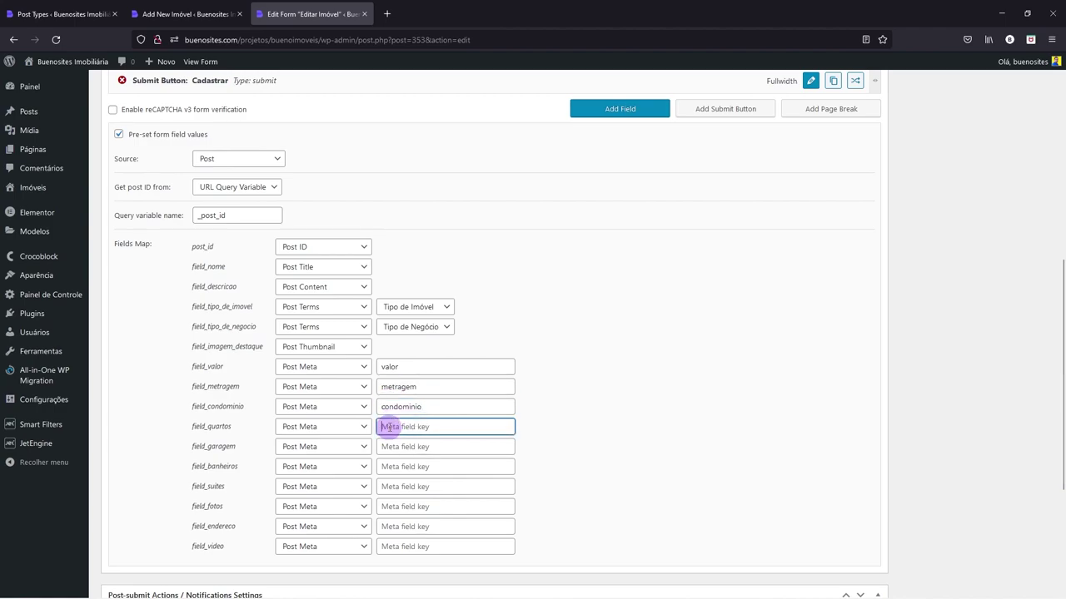
type("q")
left_click(388, 441)
left_click(389, 447)
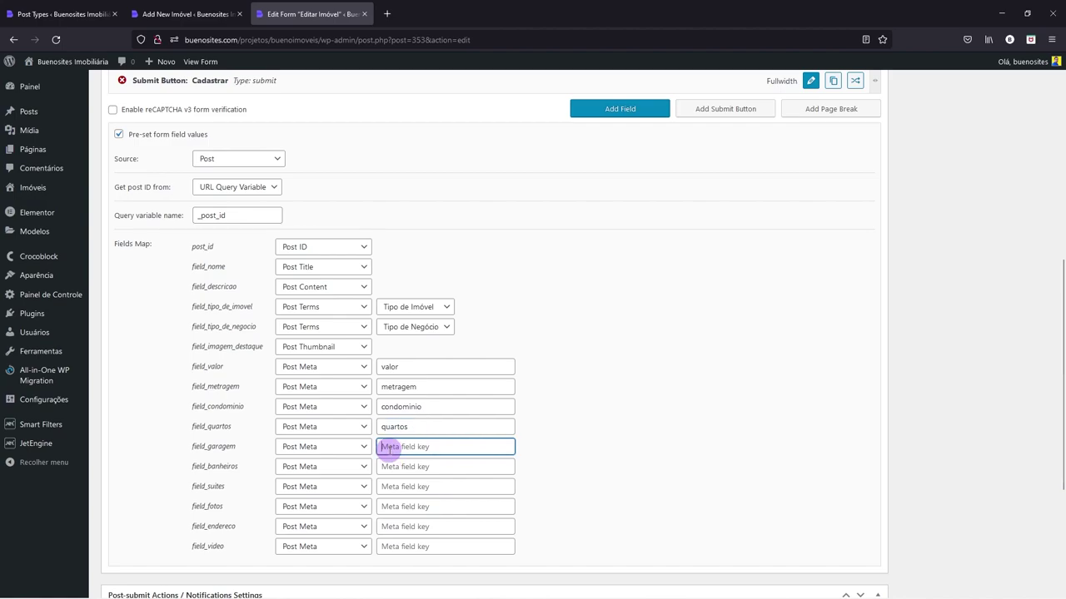
type("g")
left_click(388, 460)
left_click(389, 467)
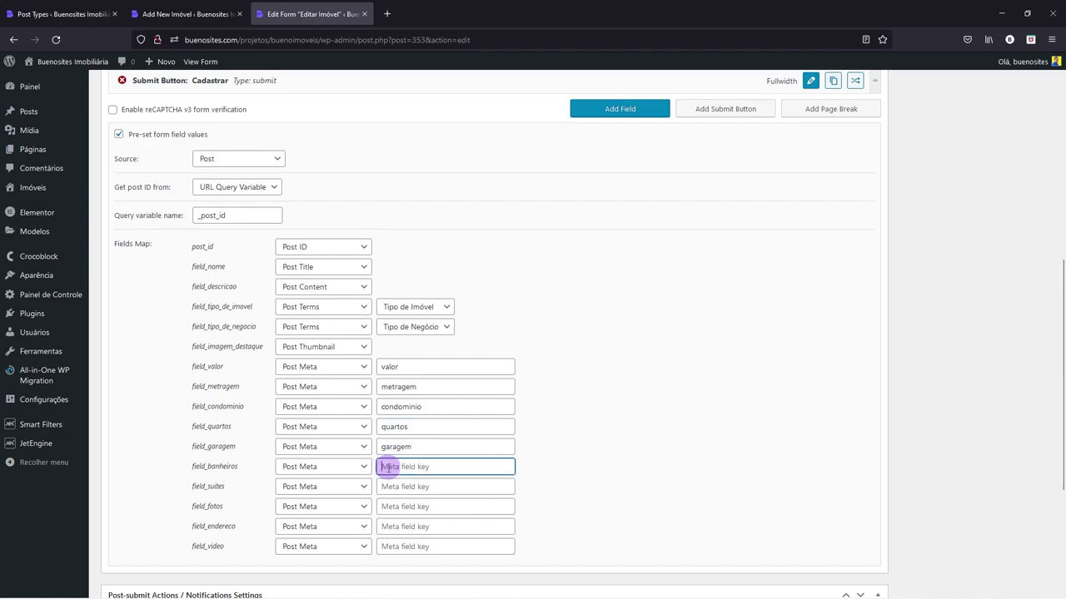
type("b")
left_click(388, 480)
left_click(389, 487)
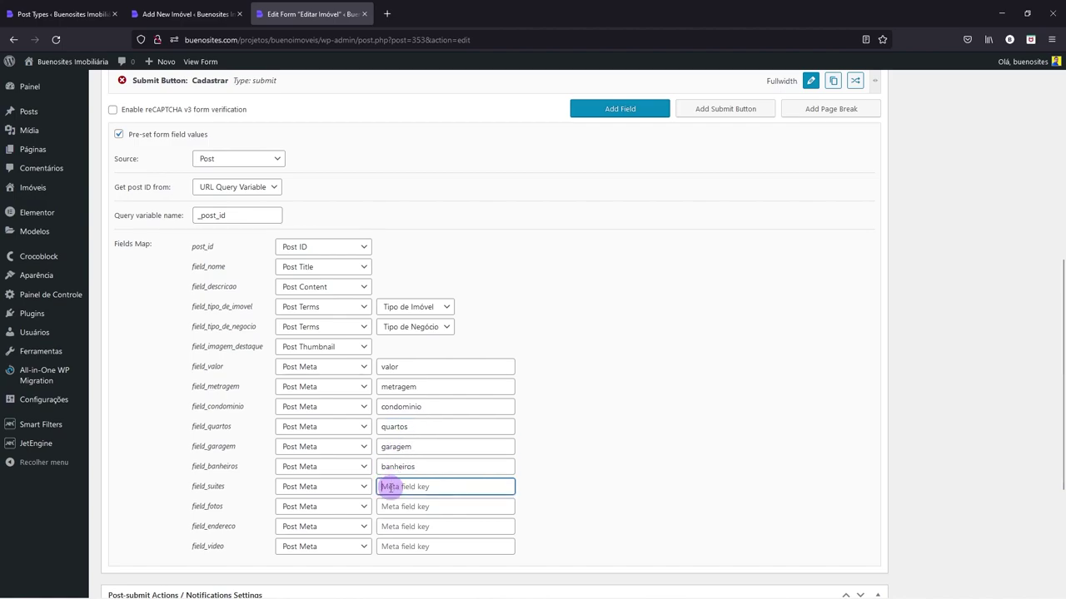
type("s")
left_click(388, 499)
- Set the meta keys fotos, endereco and video for their matching fields
left_click(389, 507)
type("f")
left_click(388, 519)
left_click(388, 527)
type("e")
left_click(388, 539)
left_click(387, 546)
type("v")
left_click(388, 560)
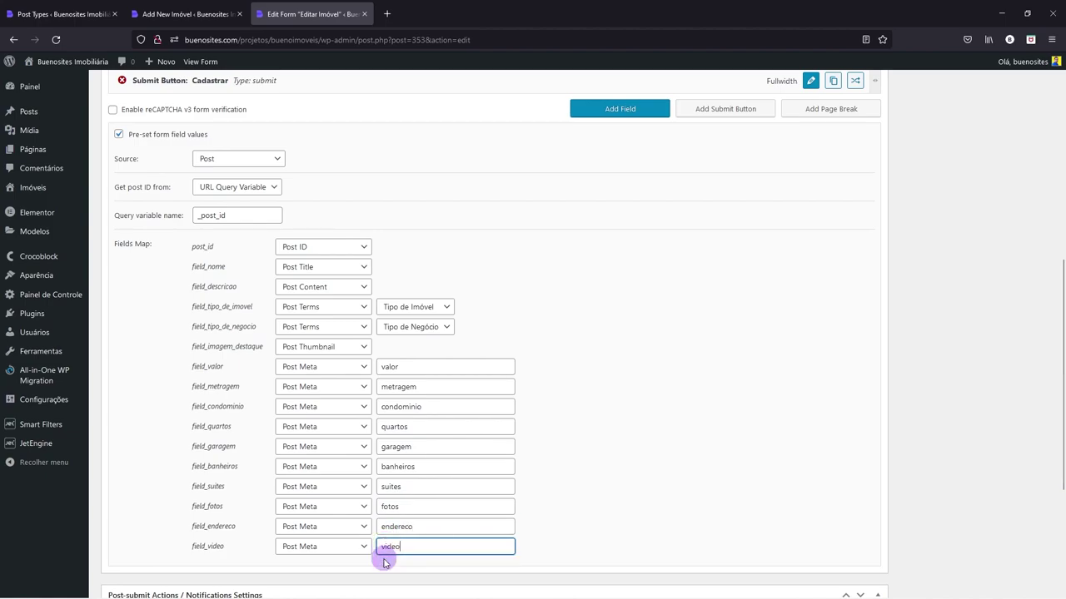
scroll(594, 360, "down", 3)
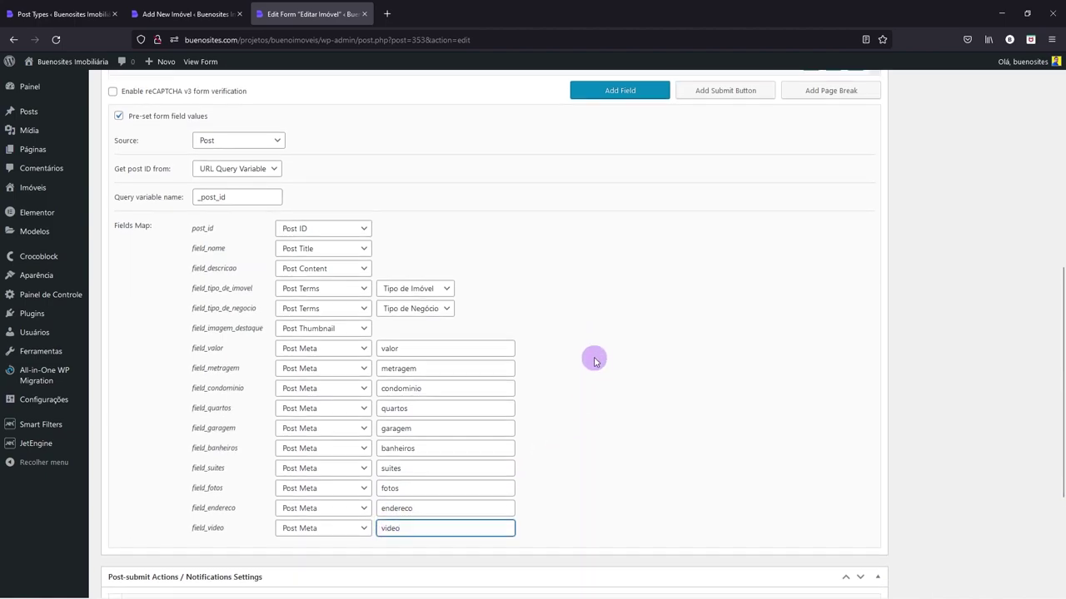
scroll(286, 240, "down", 3)
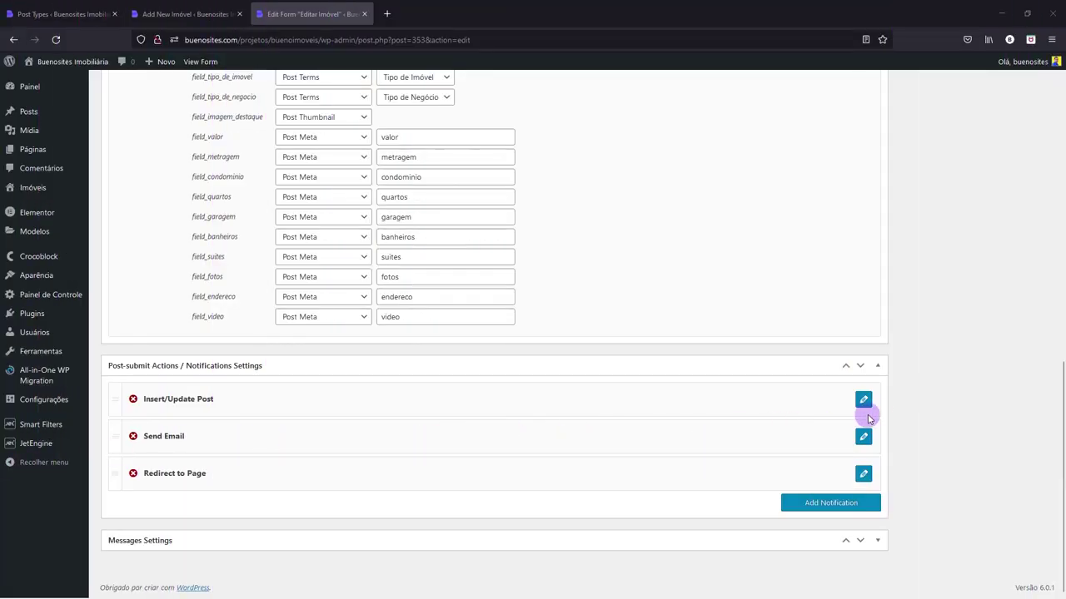
- Set the Insert/Update Post action's post status to Publicado
left_click(864, 400)
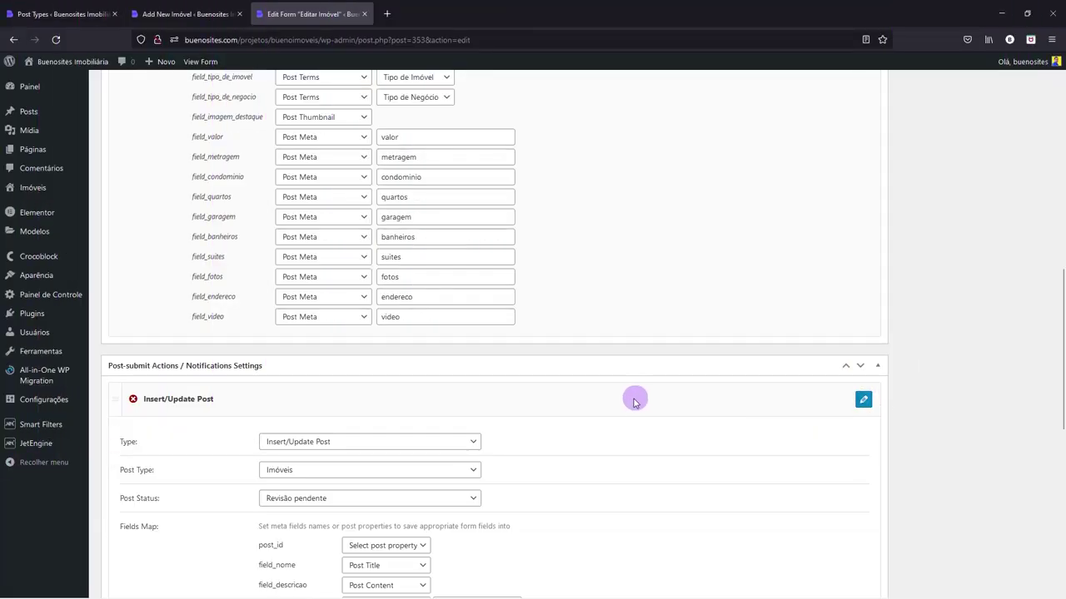
scroll(620, 406, "down", 2)
scroll(621, 406, "down", 3)
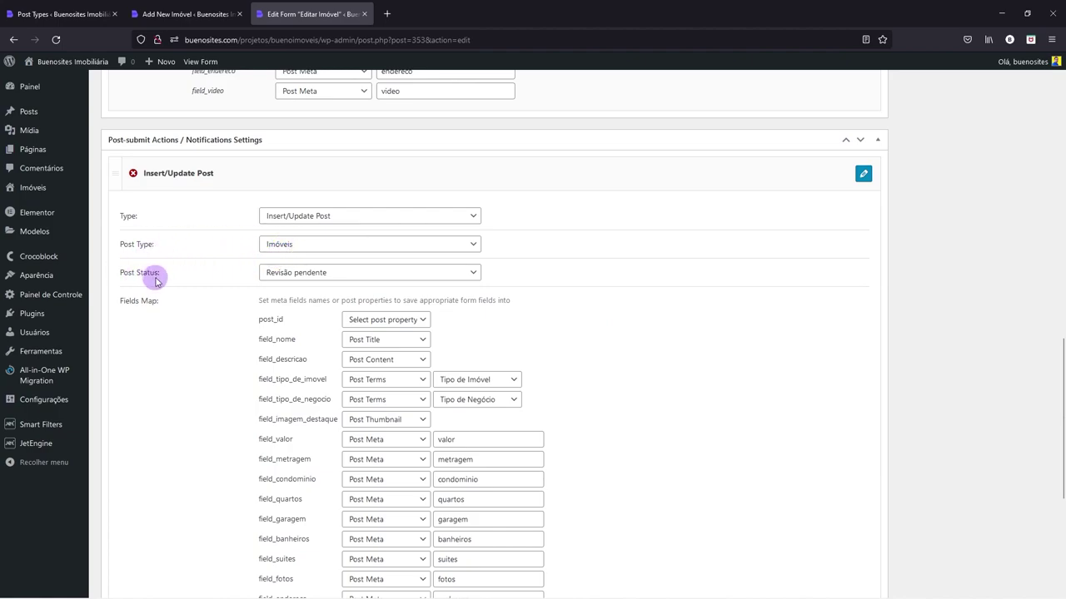
left_click(281, 274)
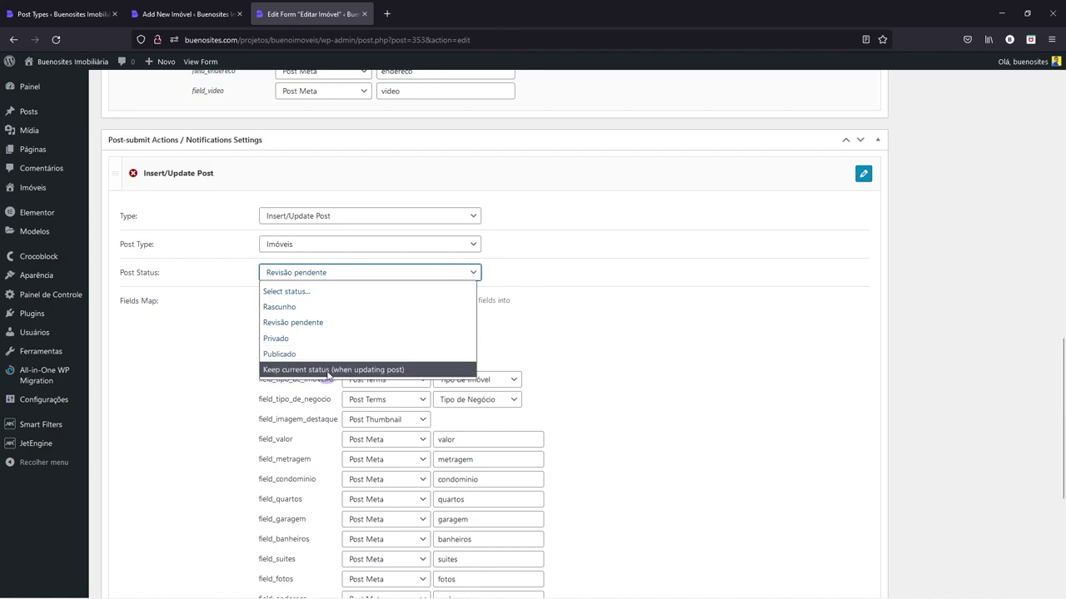
left_click(375, 371)
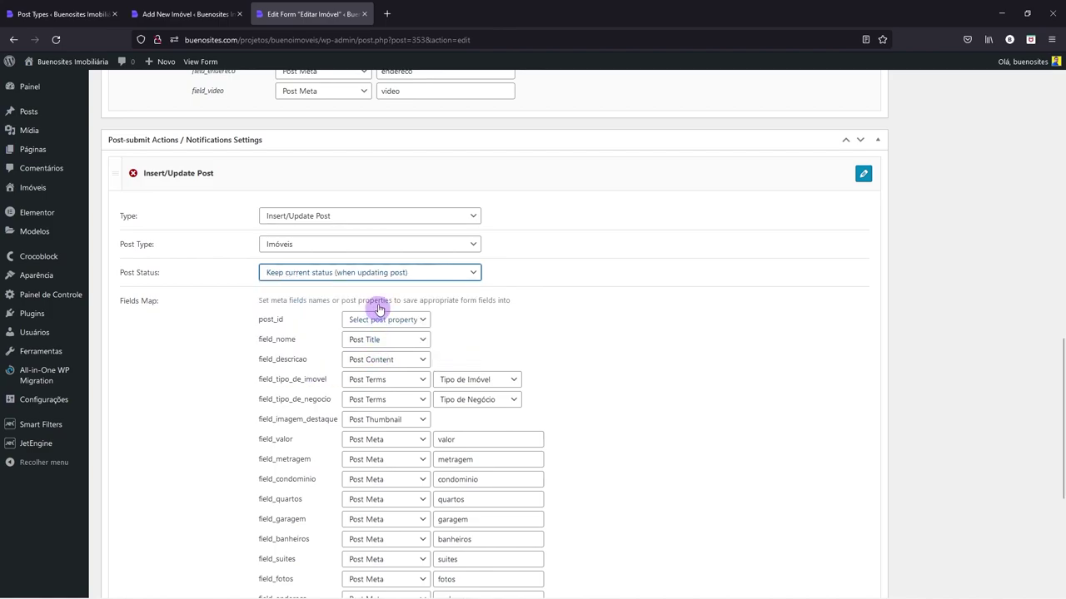
left_click(410, 277)
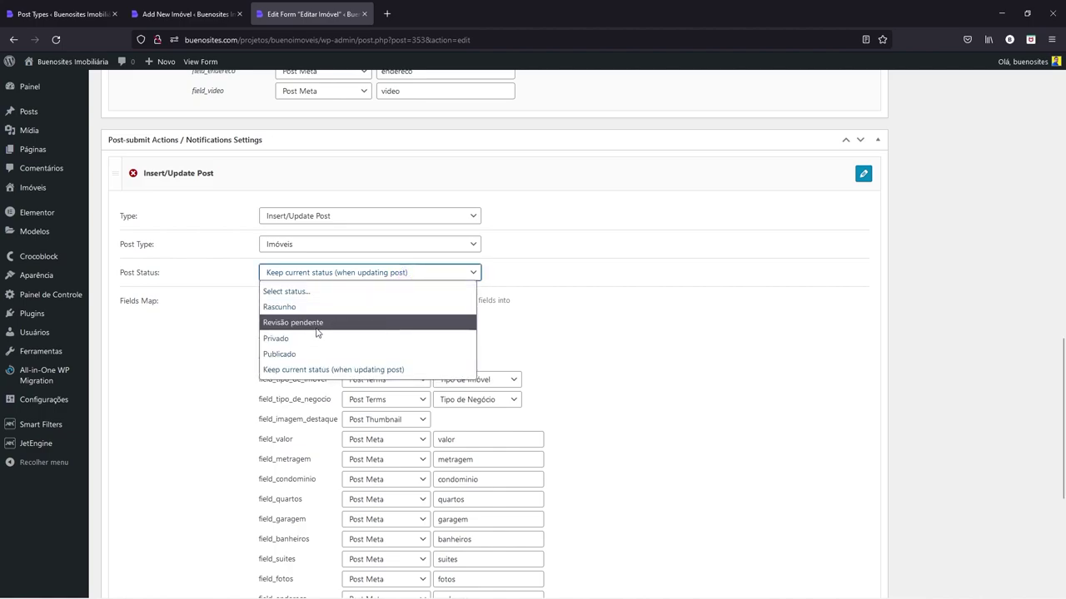
left_click(285, 356)
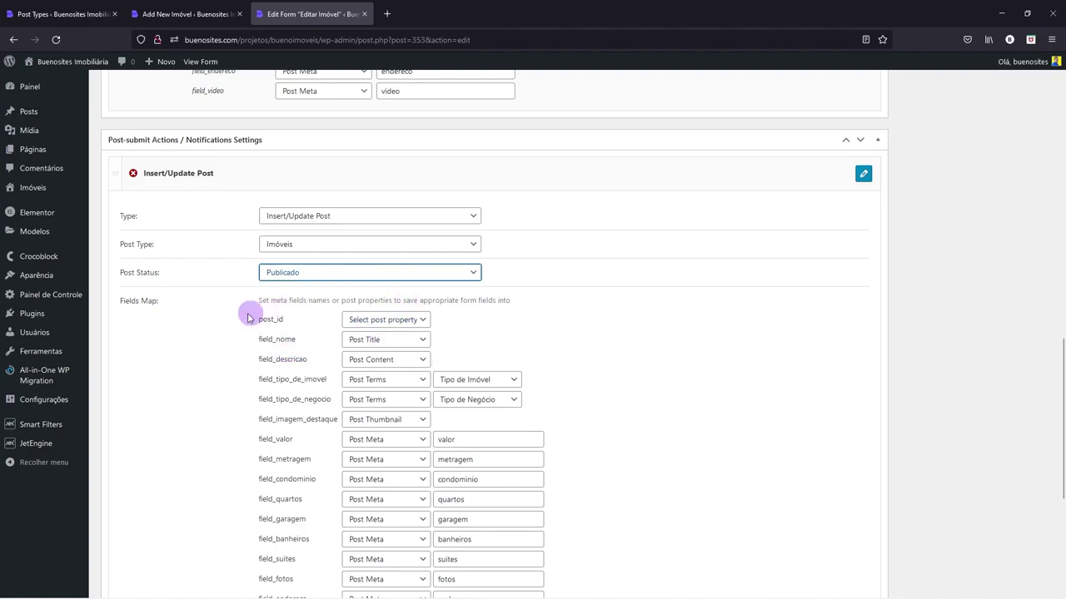
scroll(143, 301, "down", 3)
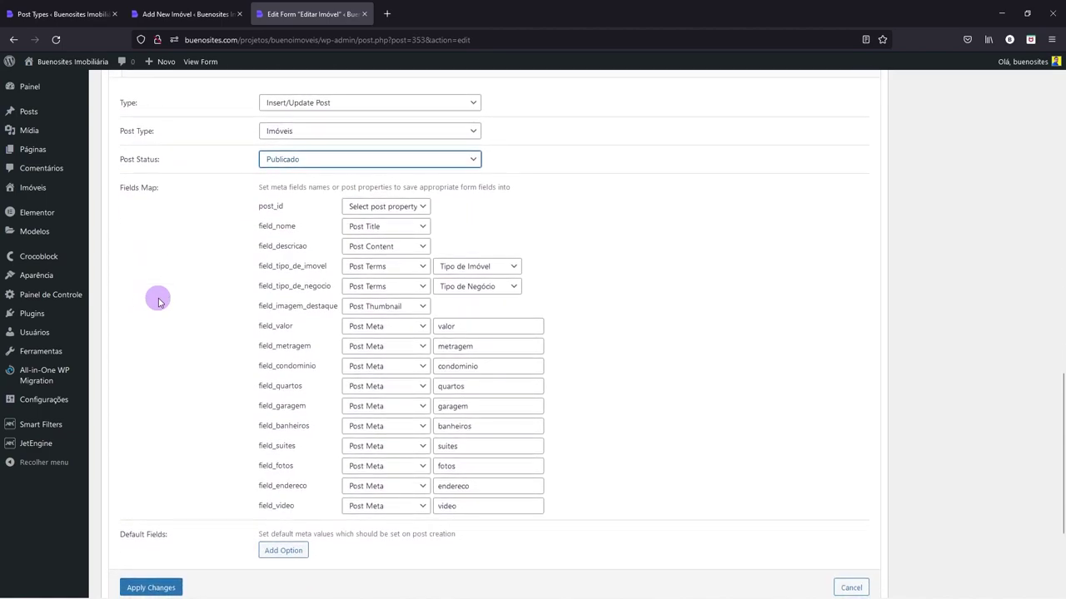
scroll(159, 302, "up", 2)
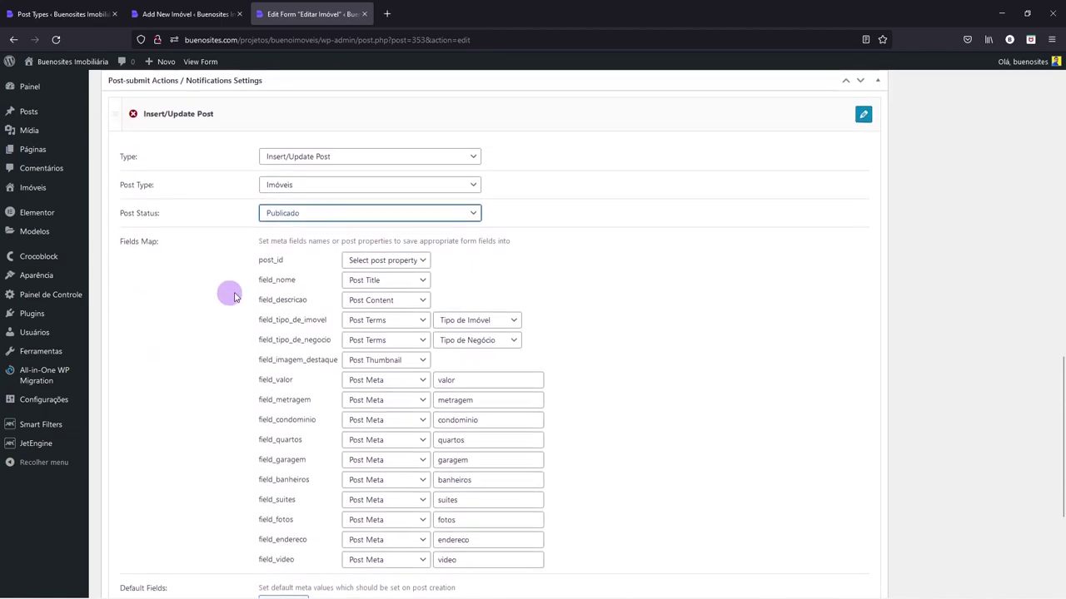
- Map post_id to 'Post ID (will update post)' in the Insert/Update Post action
left_click(358, 265)
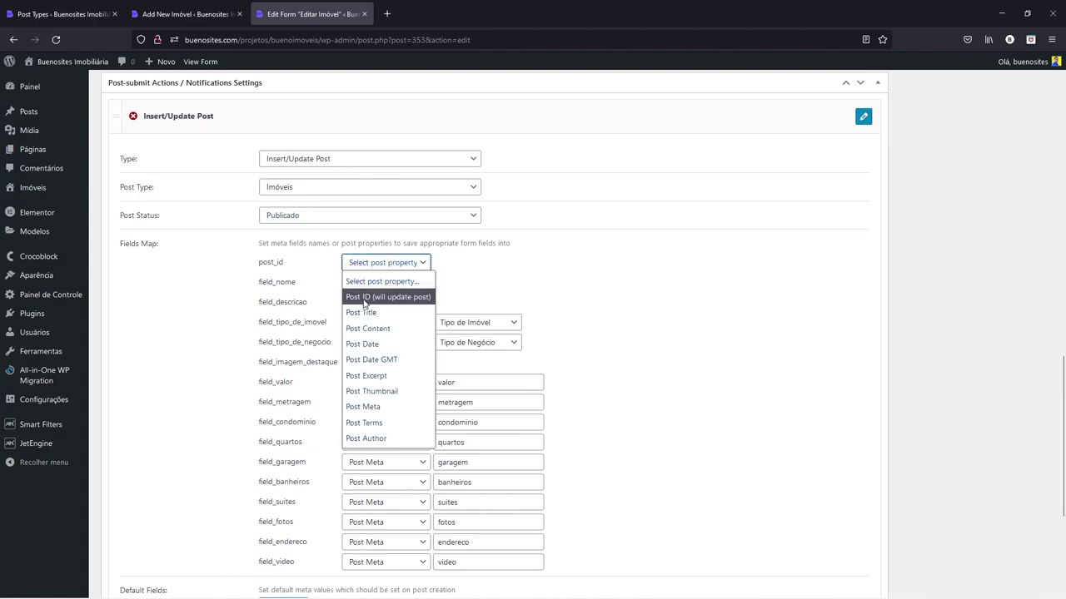
left_click(367, 300)
left_click(380, 262)
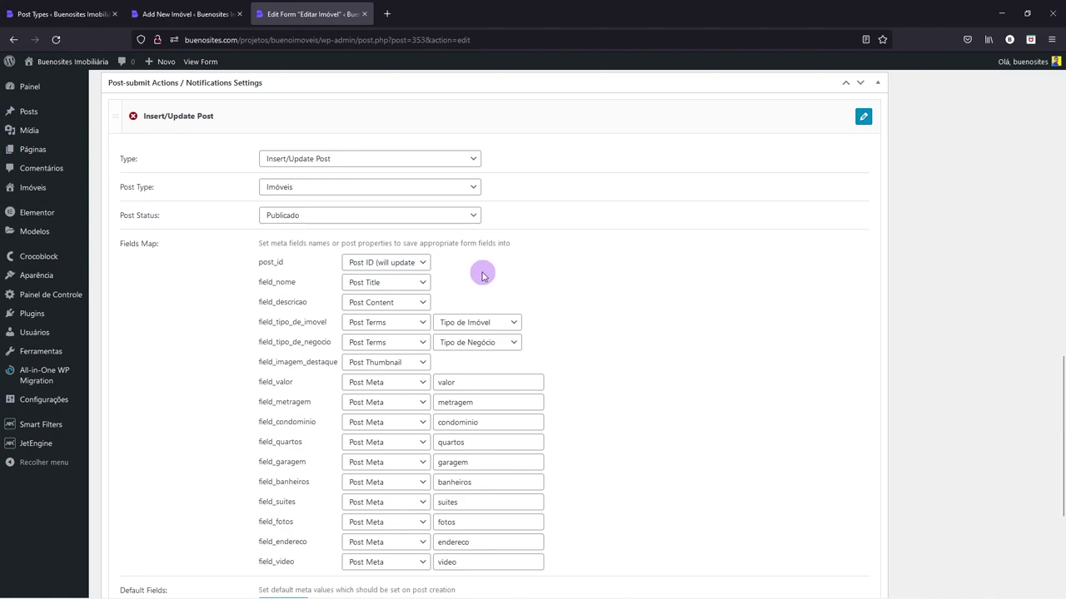
scroll(481, 275, "down", 1)
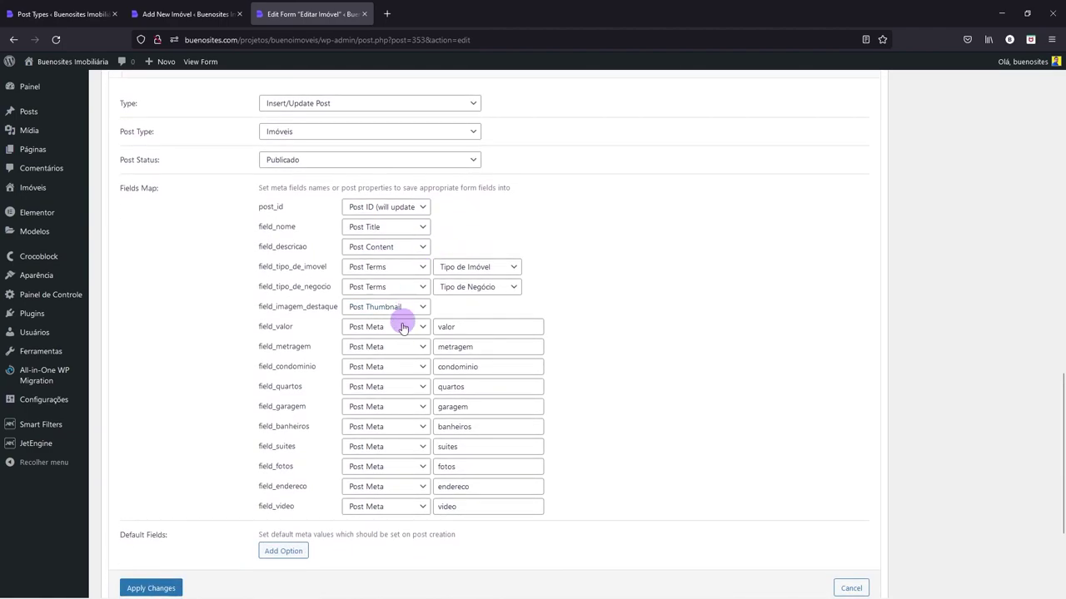
scroll(374, 334, "down", 2)
- Apply the post action changes and change the Send Email subject to 'Atualização de imóvel realizada.'
left_click(146, 475)
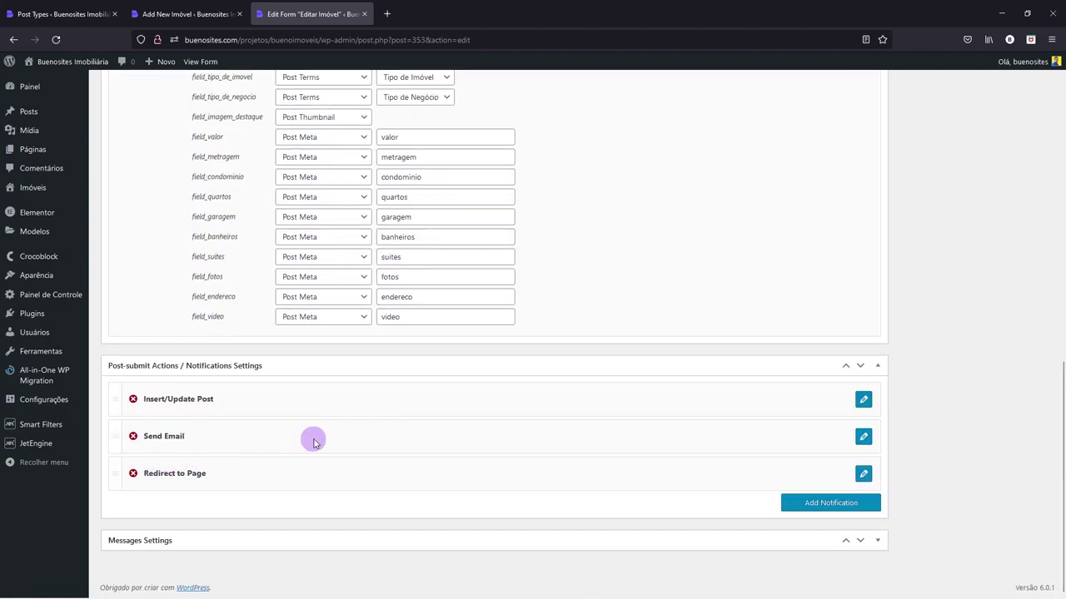
left_click(863, 436)
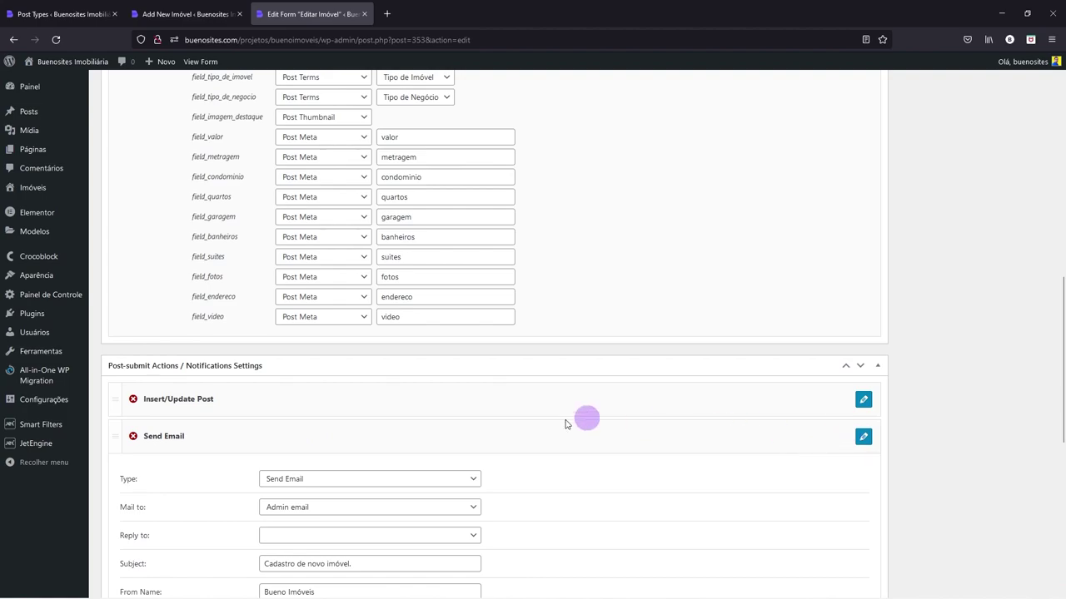
scroll(531, 426, "down", 3)
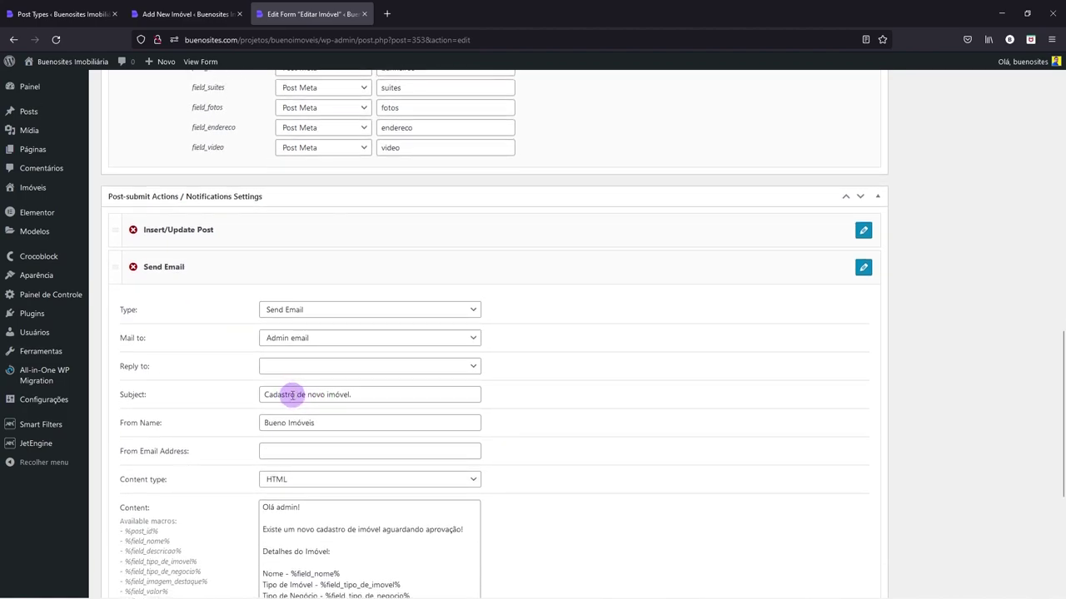
left_click_drag(294, 395, 262, 394)
type("Atualizac")
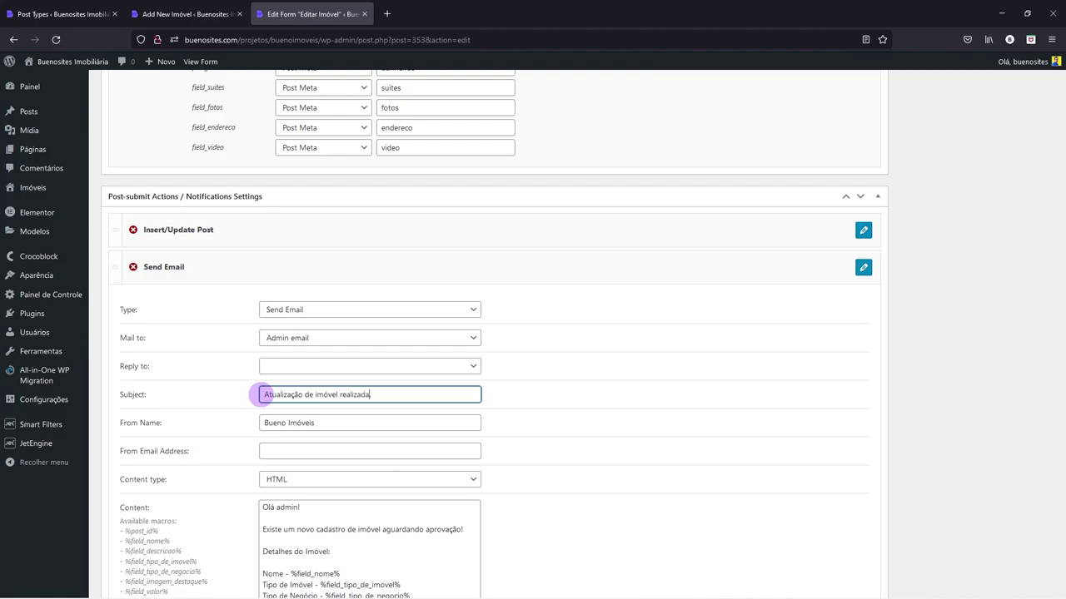
- Reword the email message to 'Existe uma atualização no cadastro deste imóvel!' and apply the changes
scroll(271, 405, "down", 2)
left_click(294, 473)
type("a")
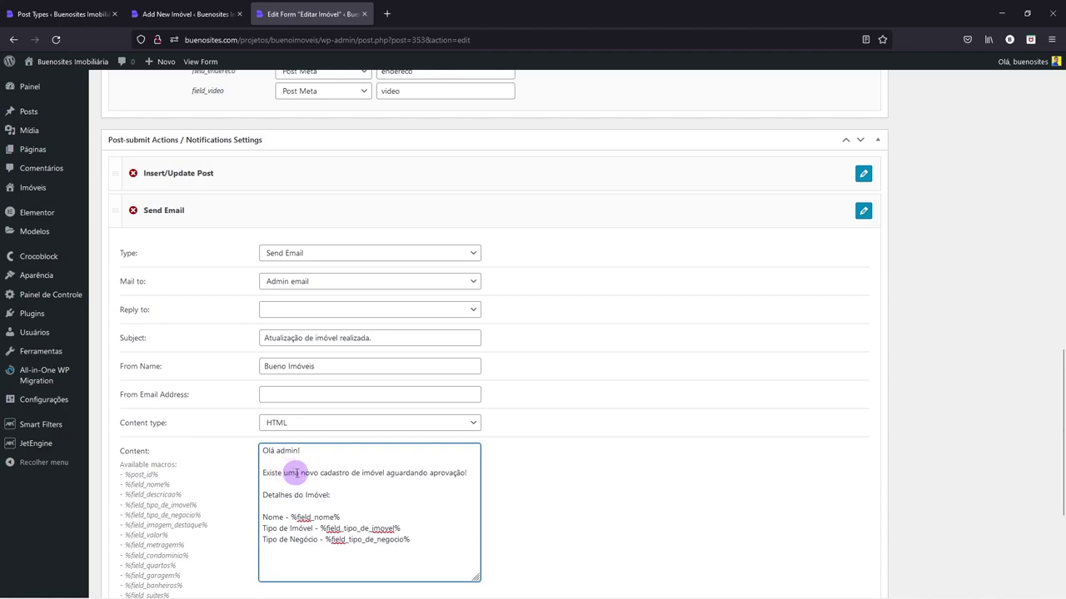
type(" atualizaç")
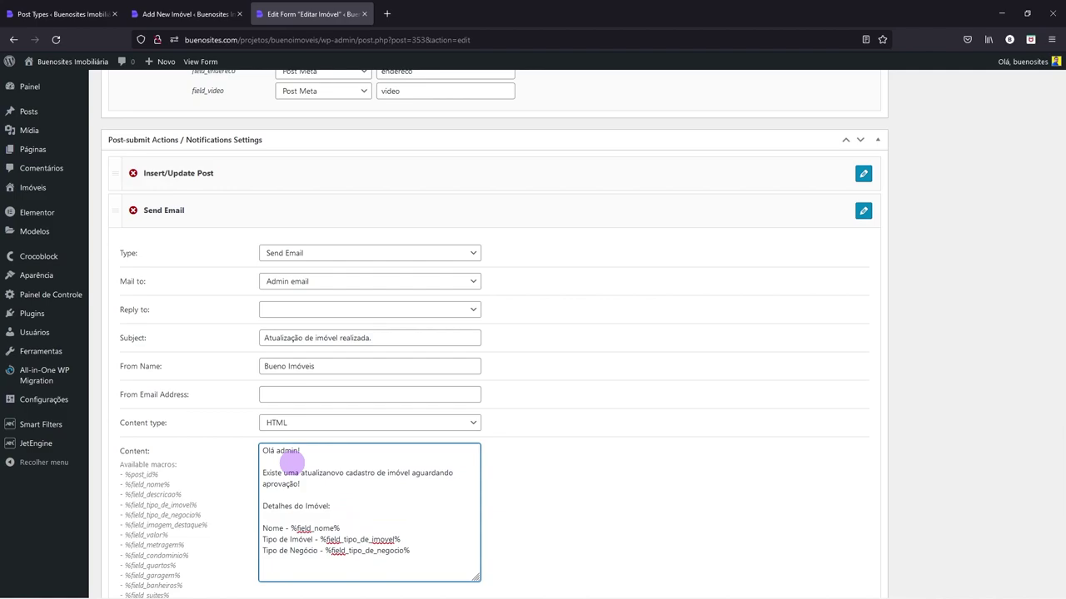
type("ão")
key("Right")
key("Right")
key("Delete")
key("Delete")
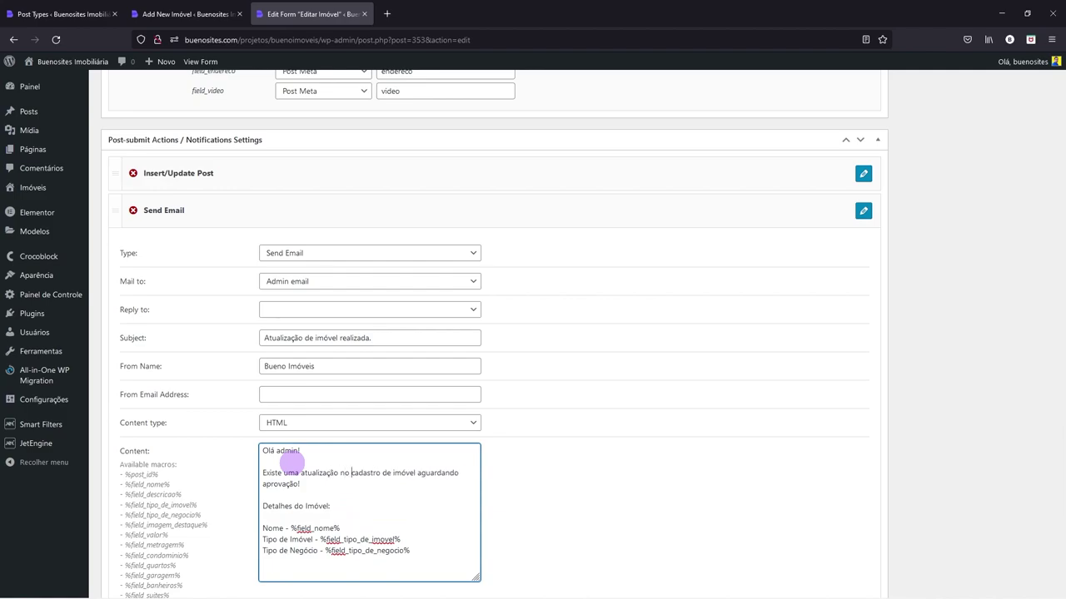
type("ste")
key("shift+Right")
key("shift+Right")
key("shift+Right")
key("shift+Right")
key("shift+Right")
key("shift+Right")
key("shift+Right")
key("shift+Right")
key("shift+Right")
key("shift+Right")
key("shift+Right")
key("shift+Right")
key("shift+Right")
key("Delete")
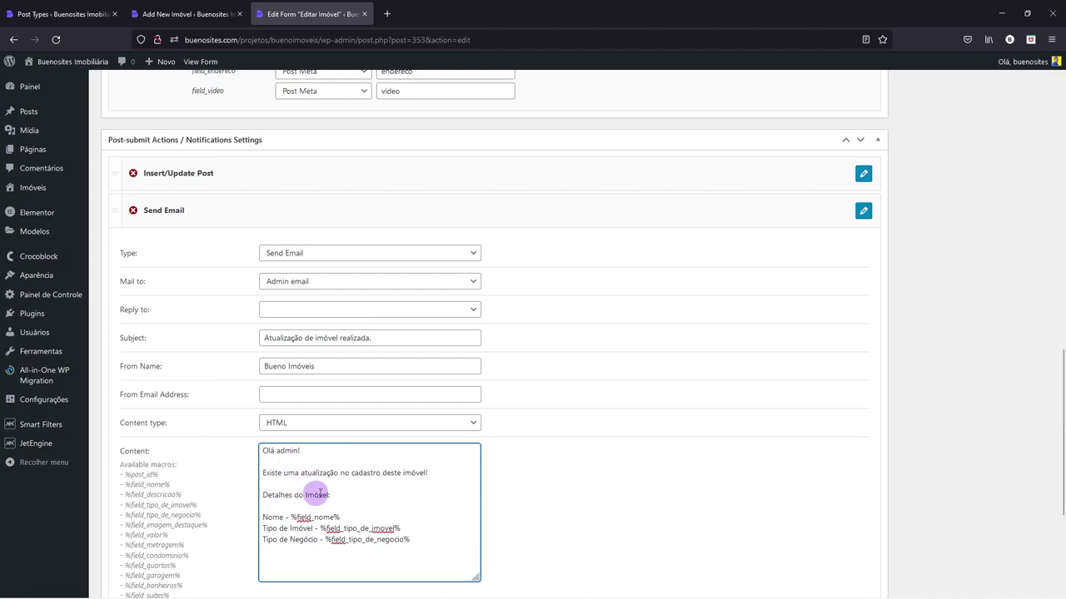
scroll(339, 512, "down", 2)
left_click(147, 563)
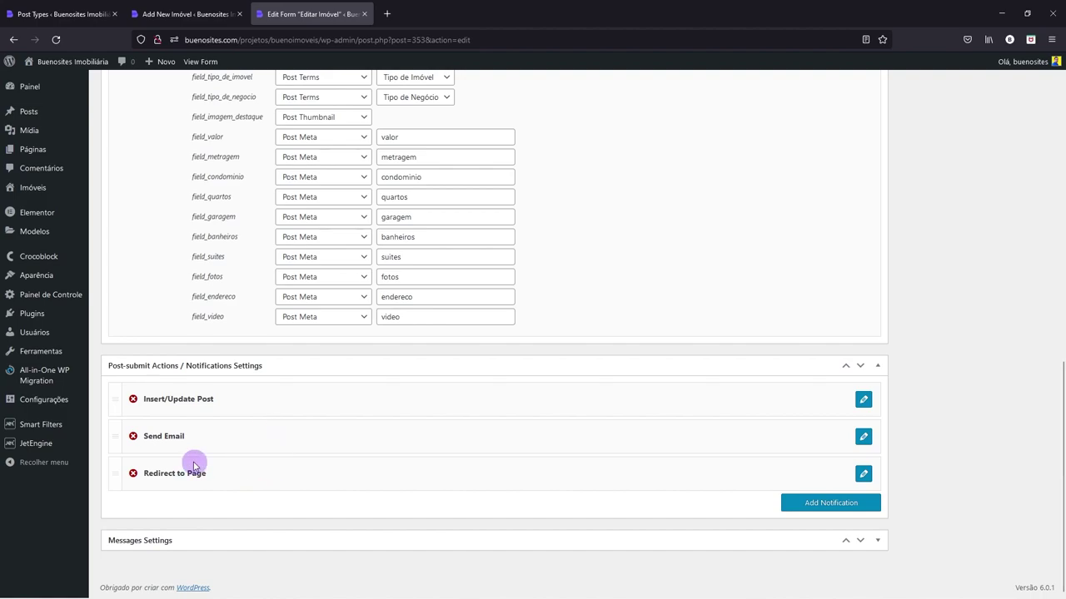
- Apply the Insert/Update Post field mapping and save the Editar Imóvel form with Atualizar
scroll(575, 391, "up", 5)
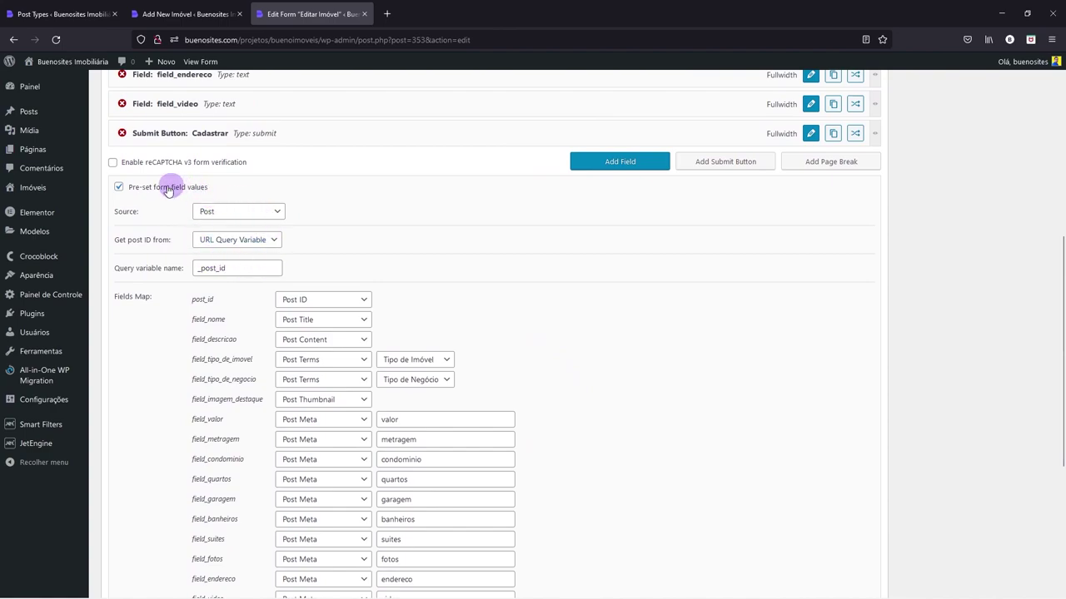
scroll(265, 262, "up", 1)
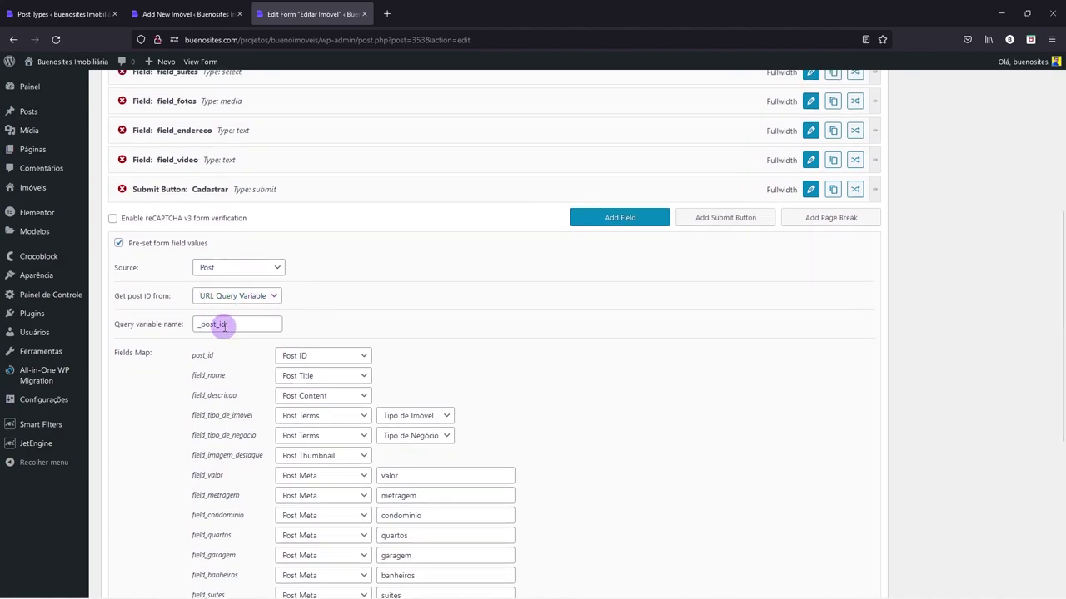
scroll(333, 358, "down", 4)
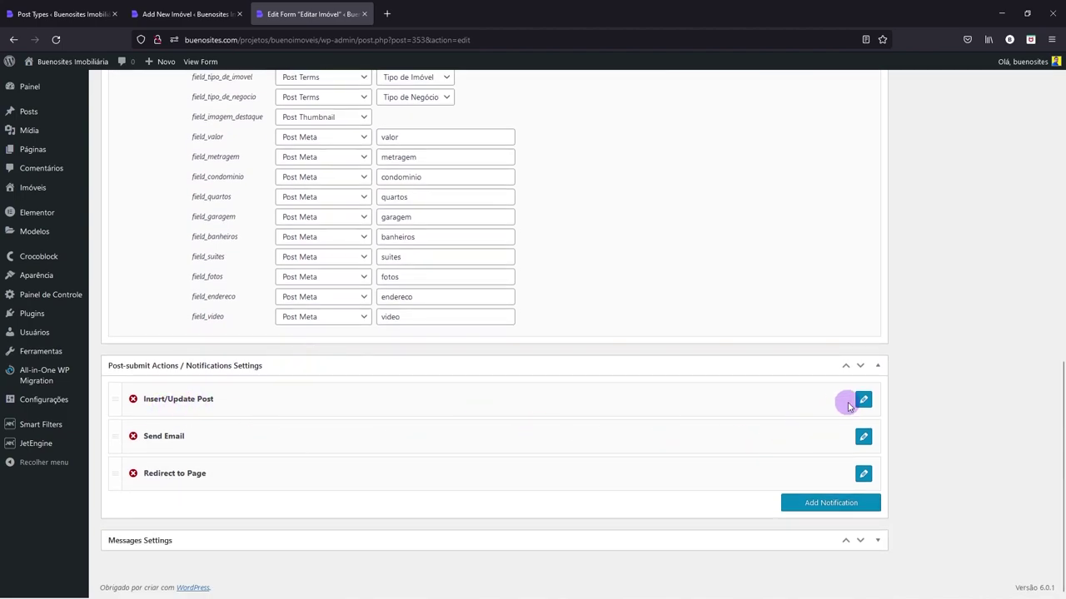
left_click(863, 399)
scroll(566, 416, "down", 3)
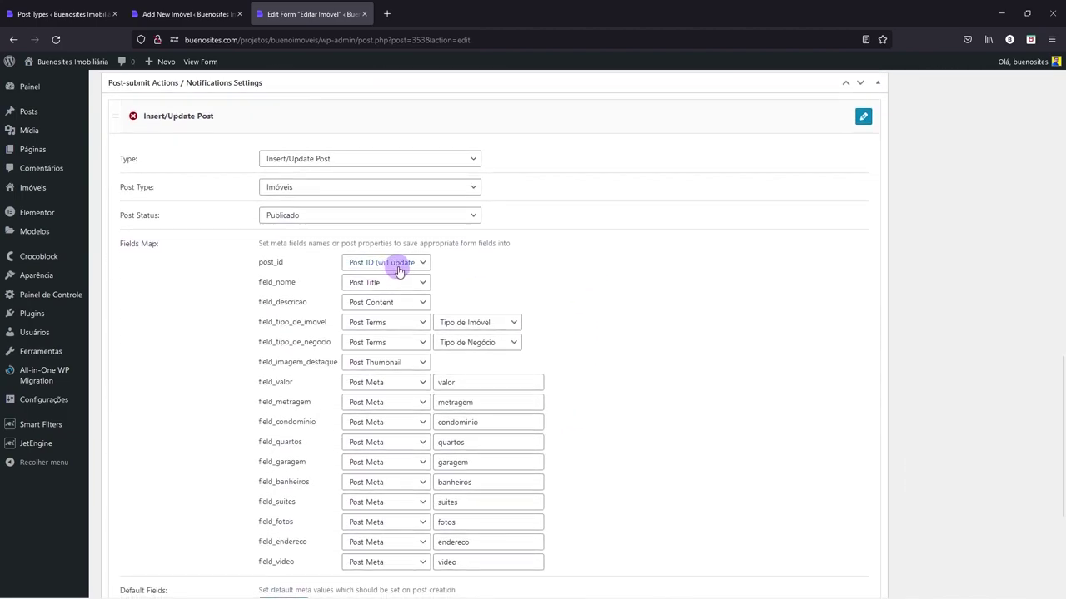
scroll(398, 270, "down", 4)
left_click(156, 416)
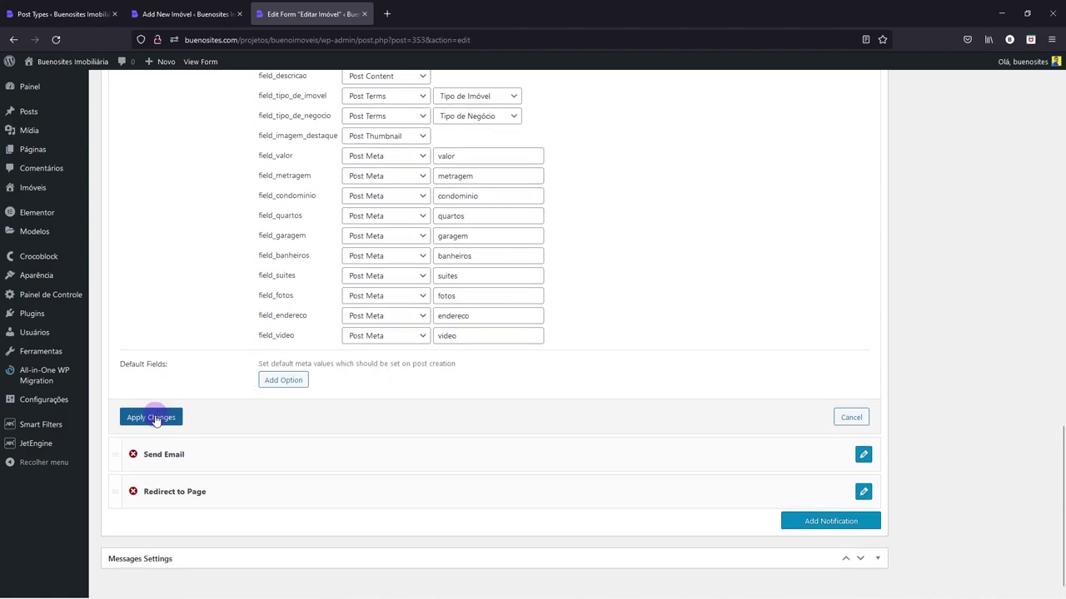
scroll(744, 411, "up", 12)
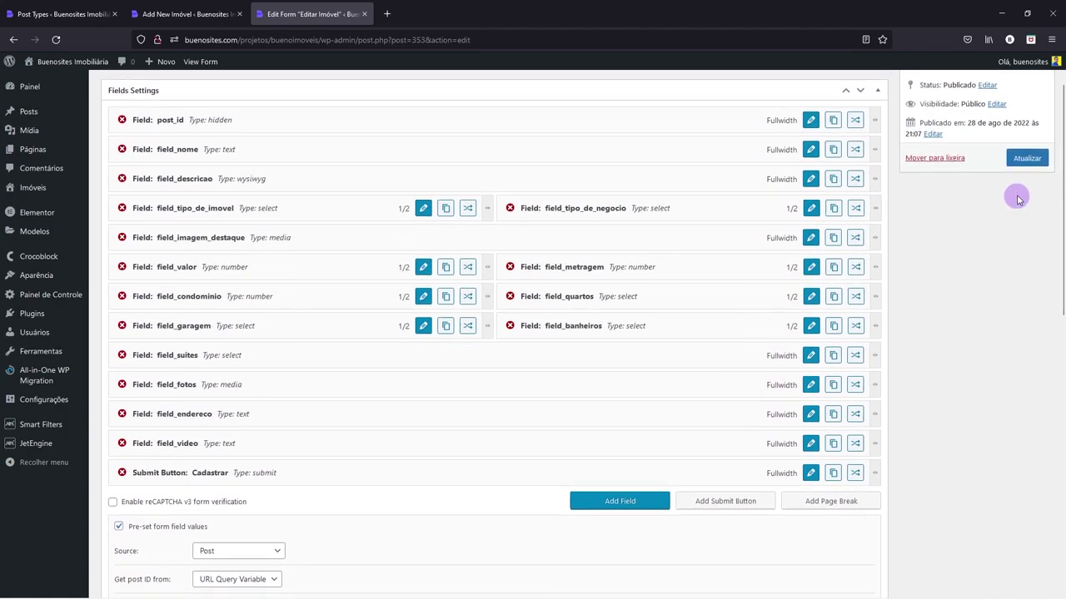
left_click(1022, 166)
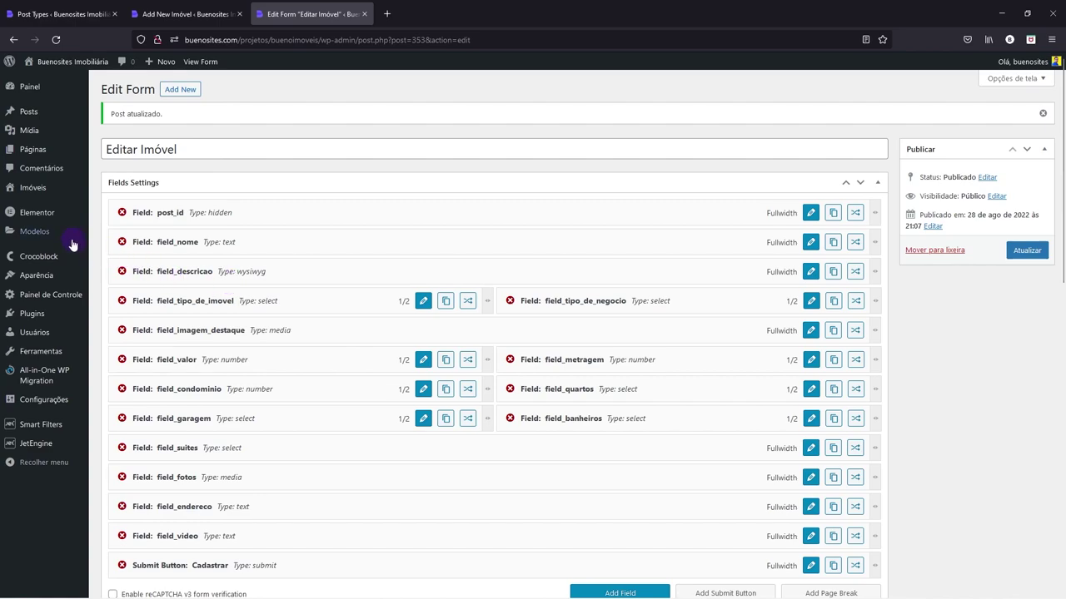
- Open Modelos salvos from the Modelos menu in a new browser tab and switch to it
mouse_move(42, 234)
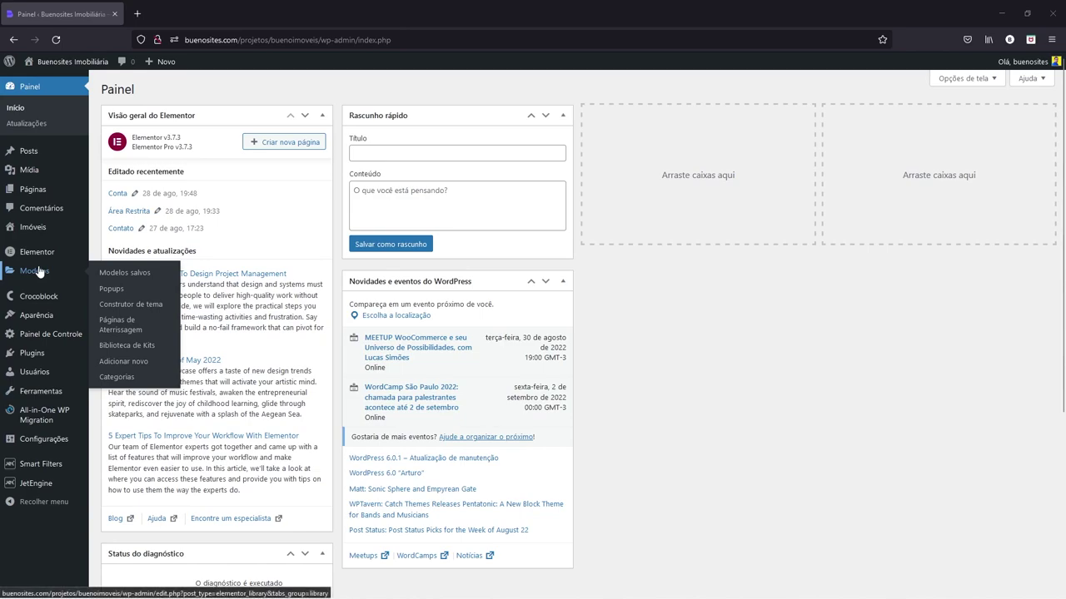
right_click(117, 276)
left_click(134, 287)
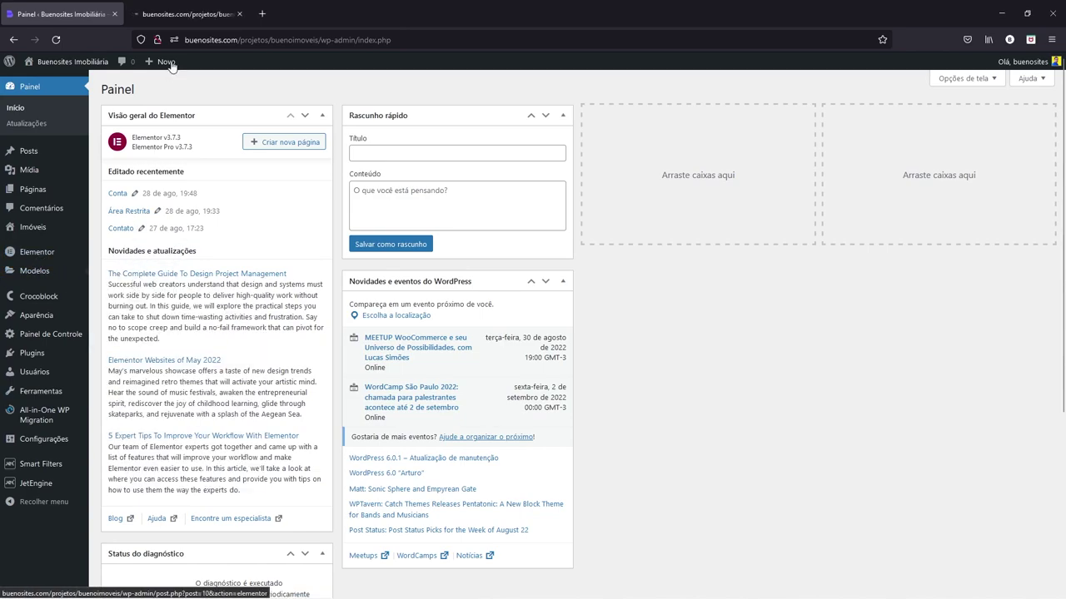
left_click(189, 15)
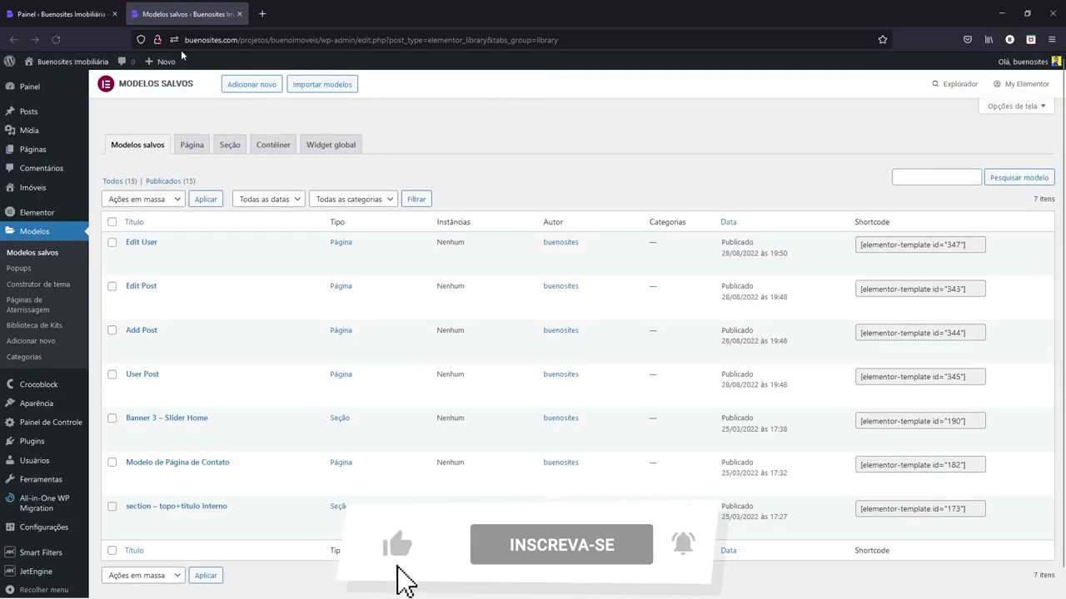
mouse_move(172, 243)
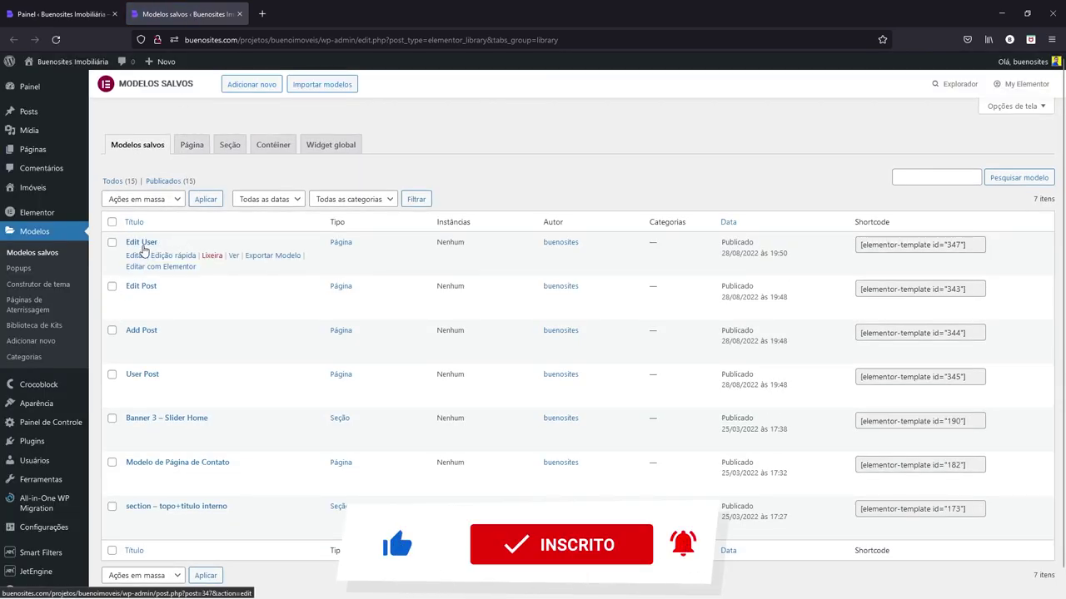
mouse_move(129, 381)
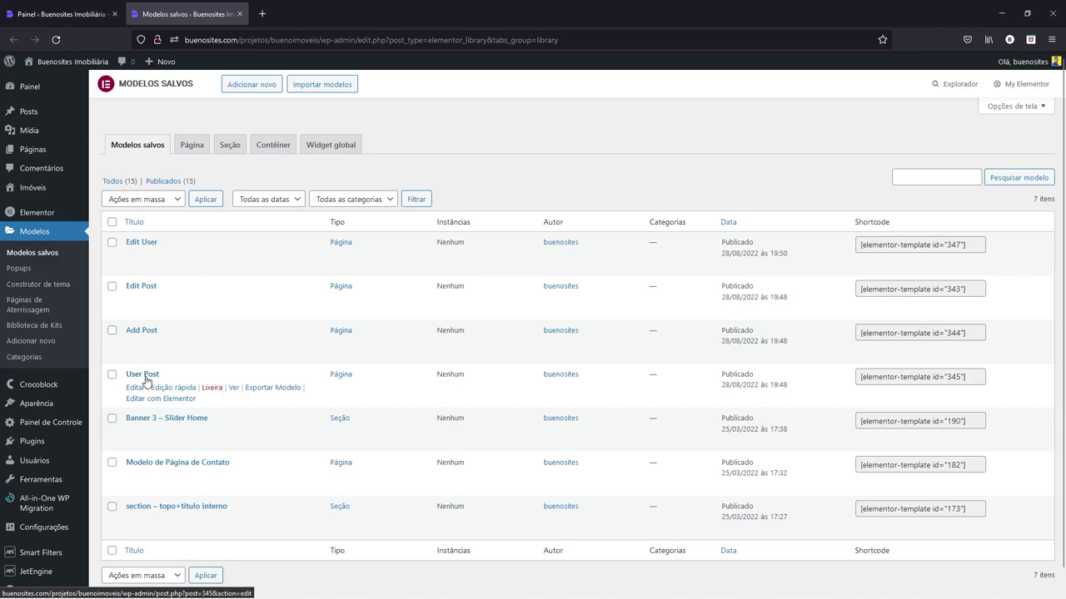
mouse_move(149, 333)
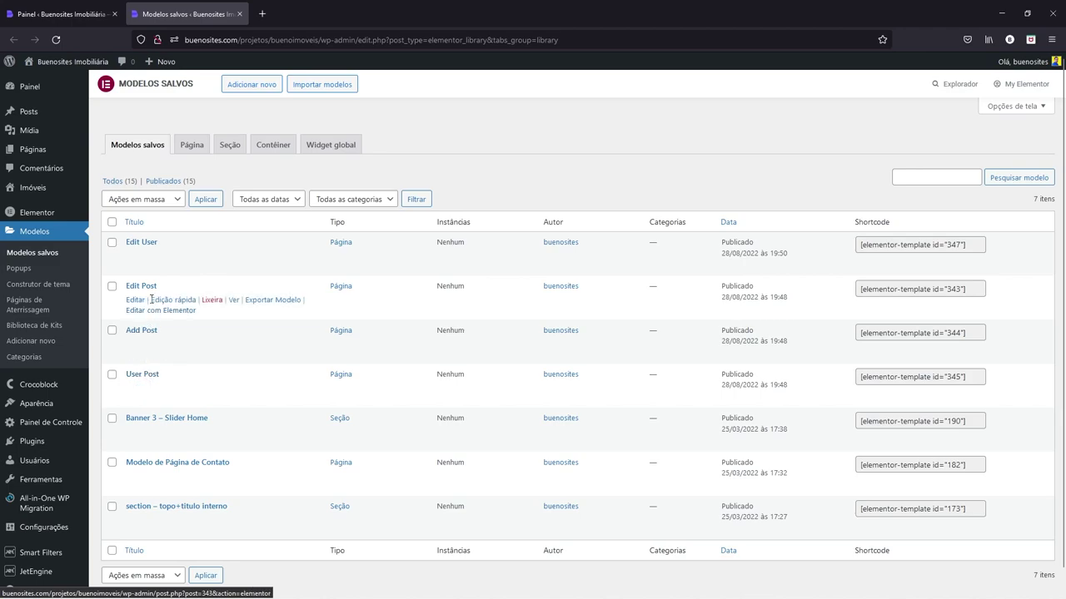
mouse_move(153, 268)
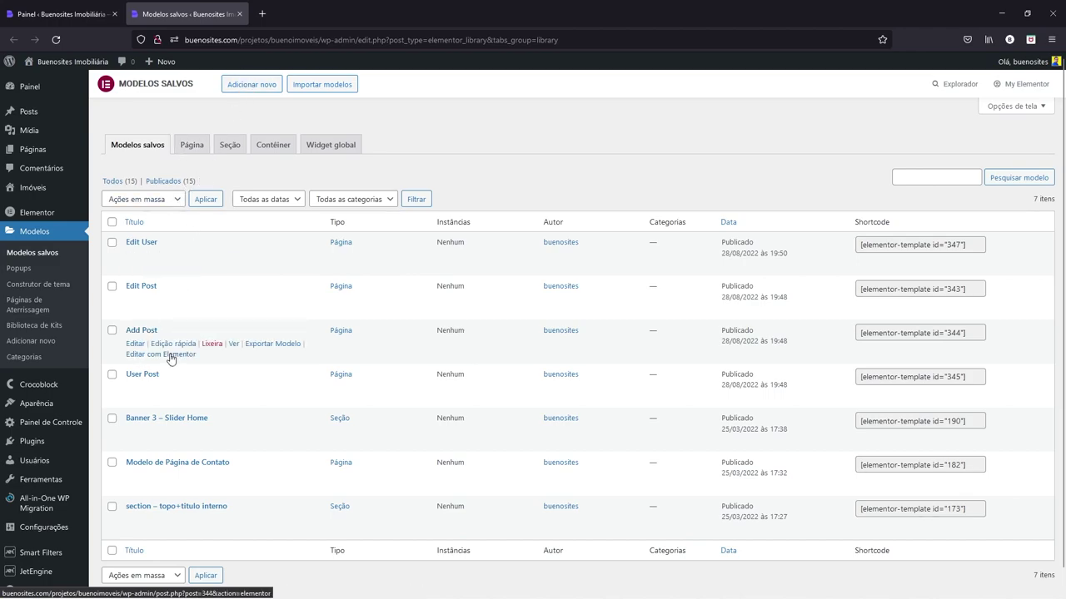
- Create a Página-type template named Adicionar Imóvel, then return to the first tab
left_click(240, 83)
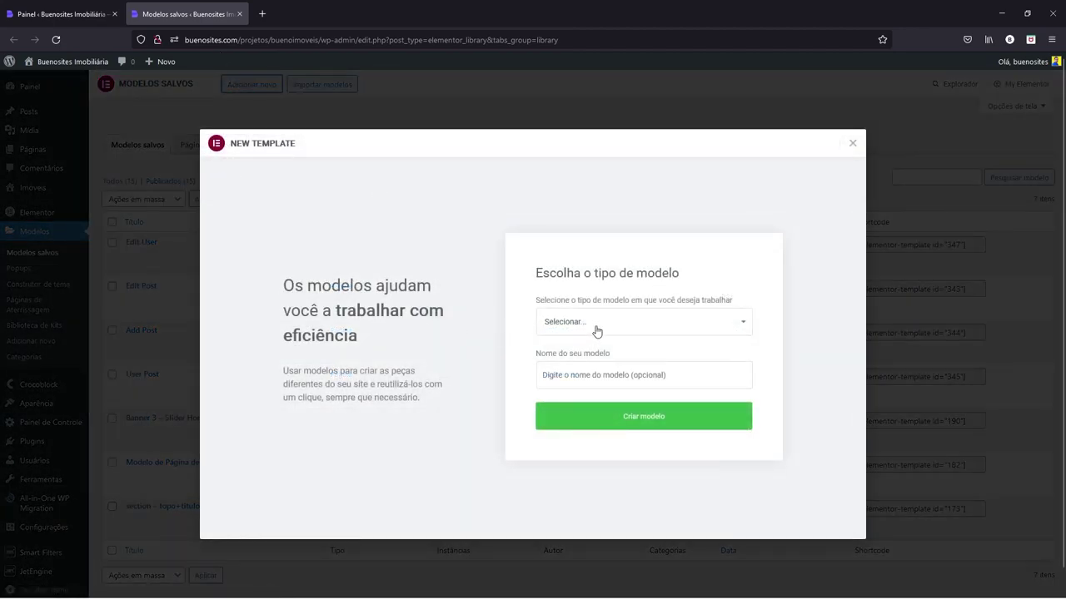
left_click(596, 331)
left_click(577, 360)
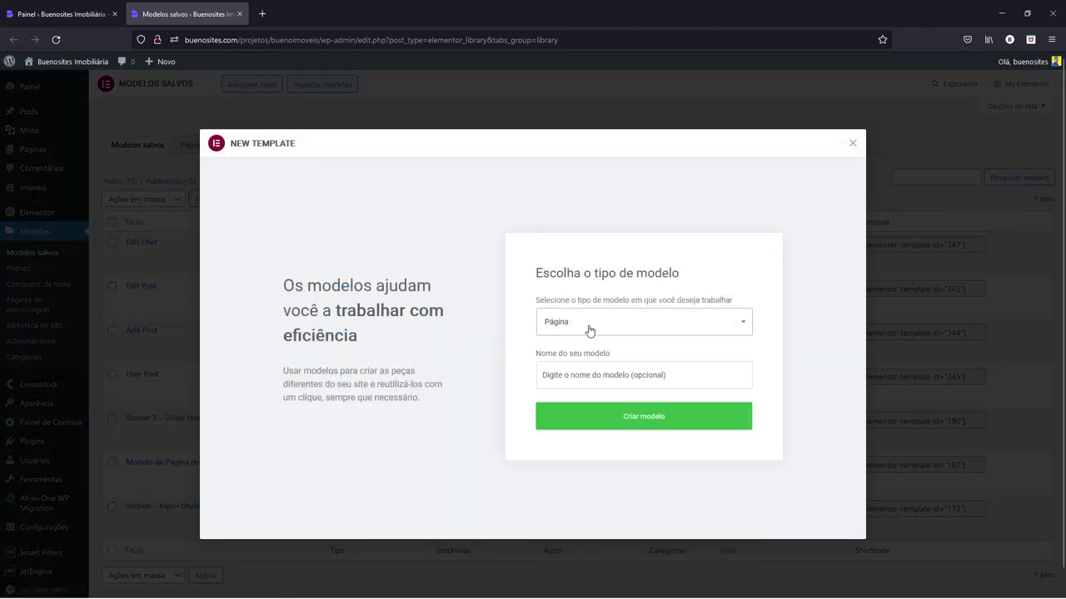
left_click(556, 376)
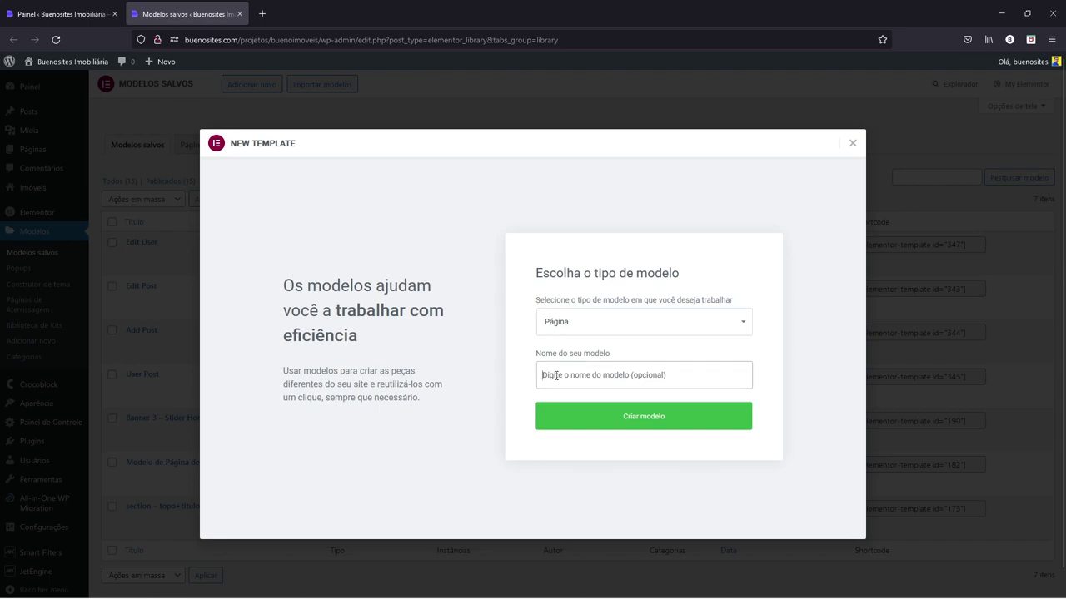
type("Adic")
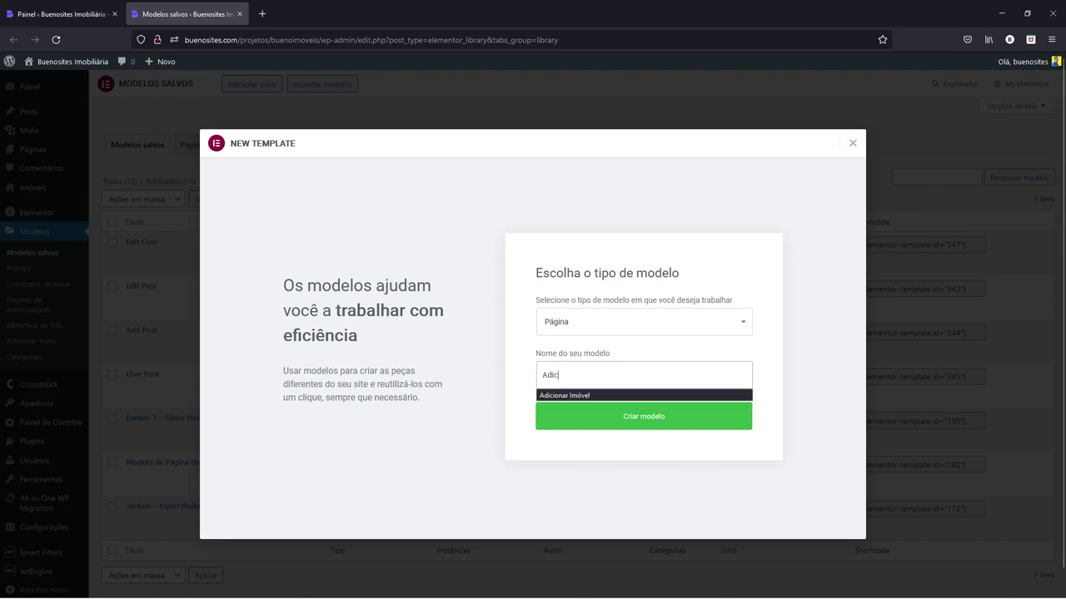
left_click(578, 395)
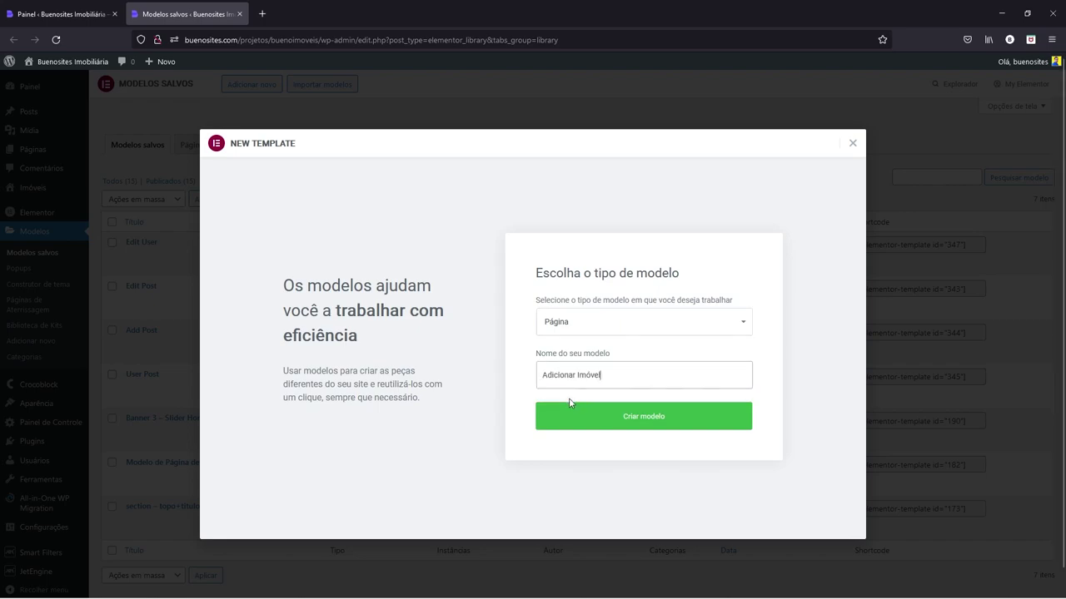
left_click(597, 420)
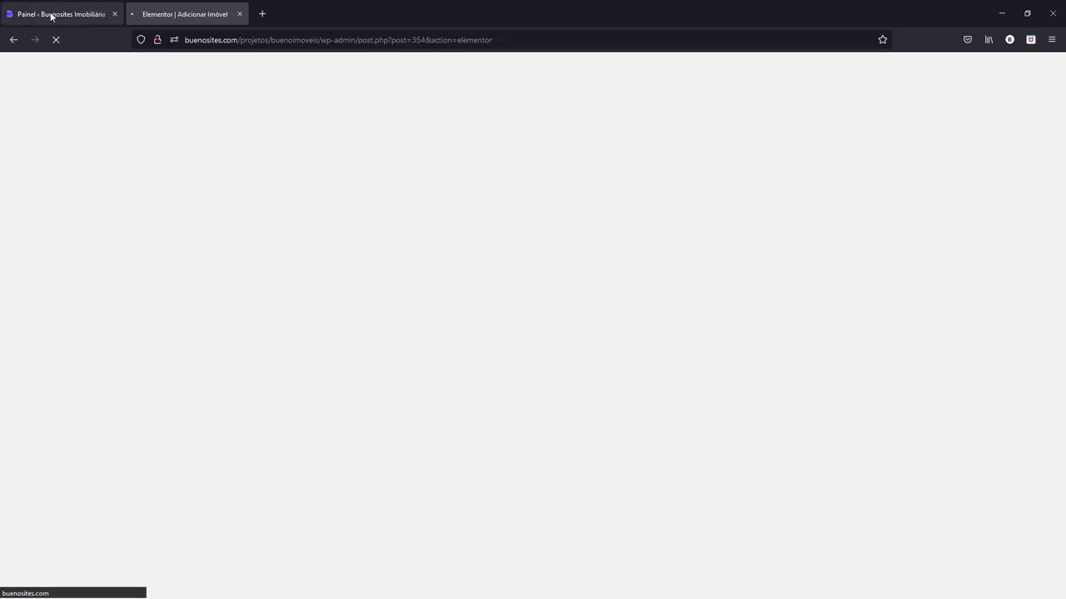
left_click(47, 14)
mouse_move(28, 273)
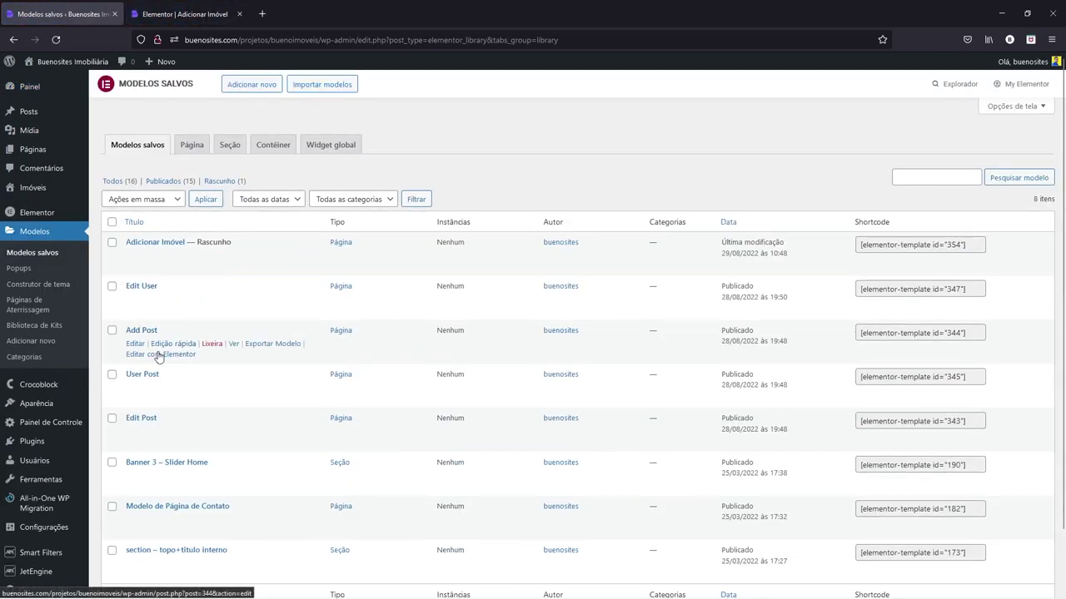
- Open the Add Post template in Elementor and show its page settings
left_click(159, 355)
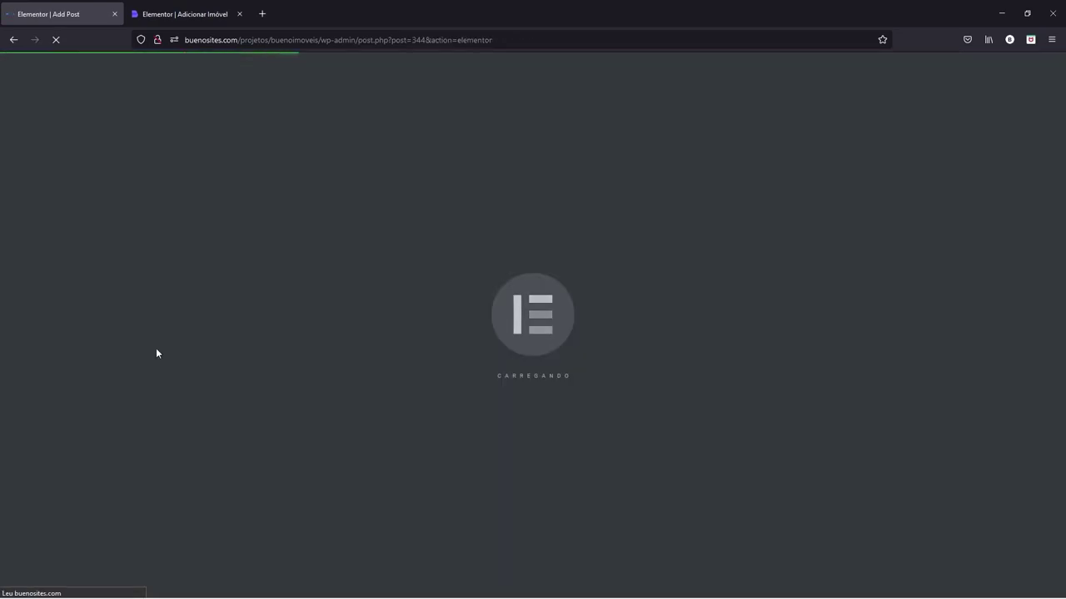
left_click(164, 19)
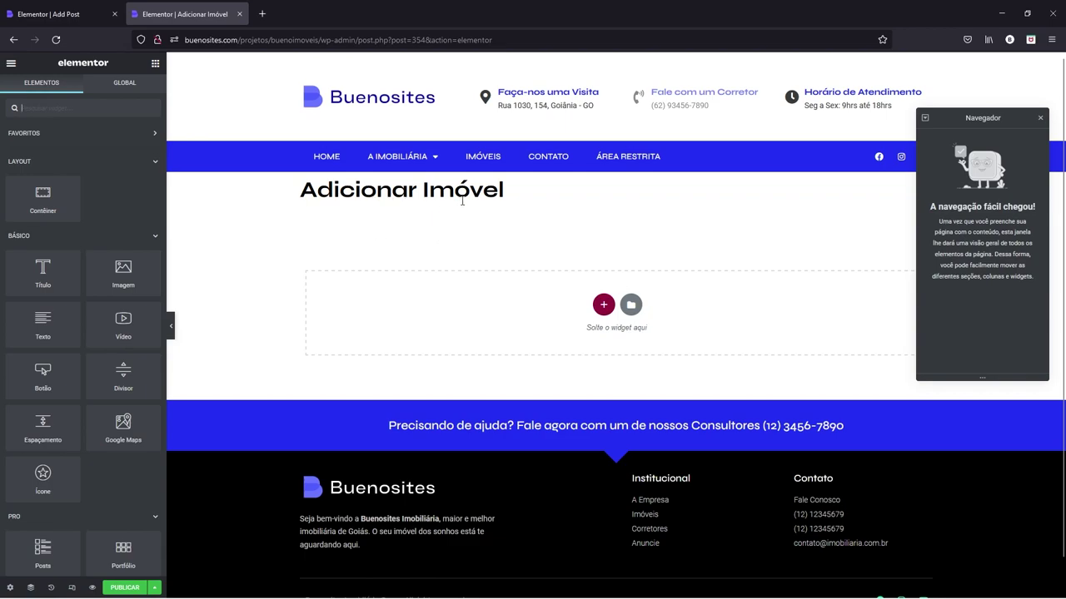
left_click(77, 15)
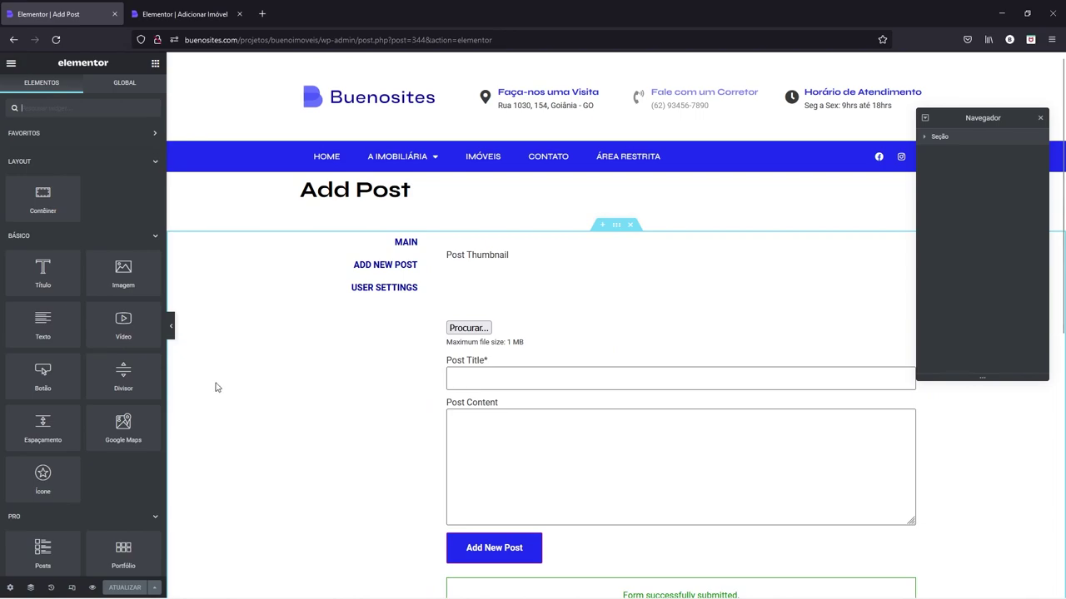
left_click(10, 588)
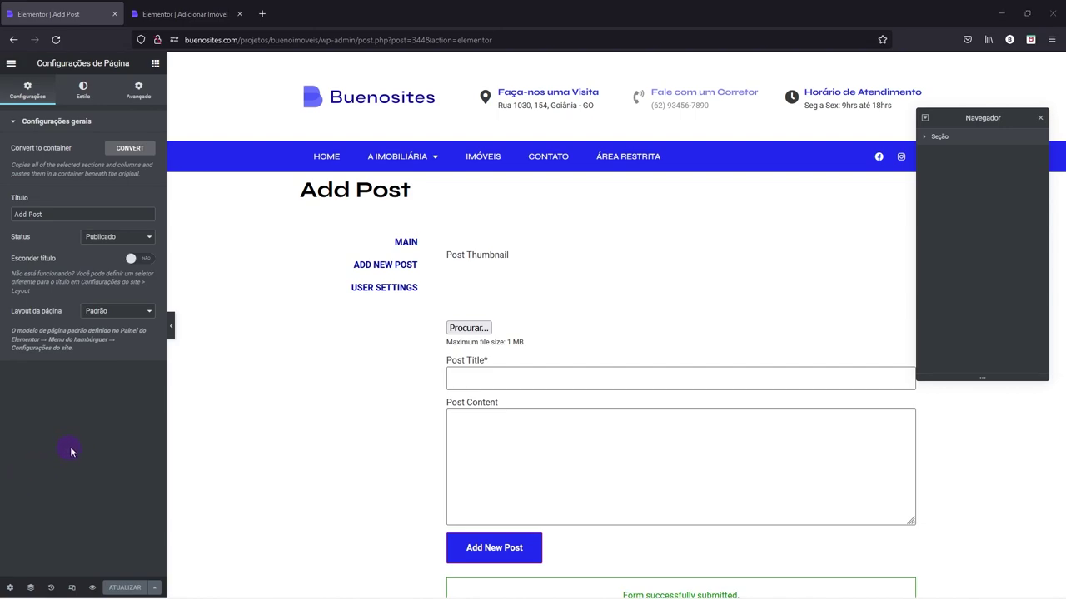
- Set the Add Post page layout to Elementor largura total
left_click(105, 313)
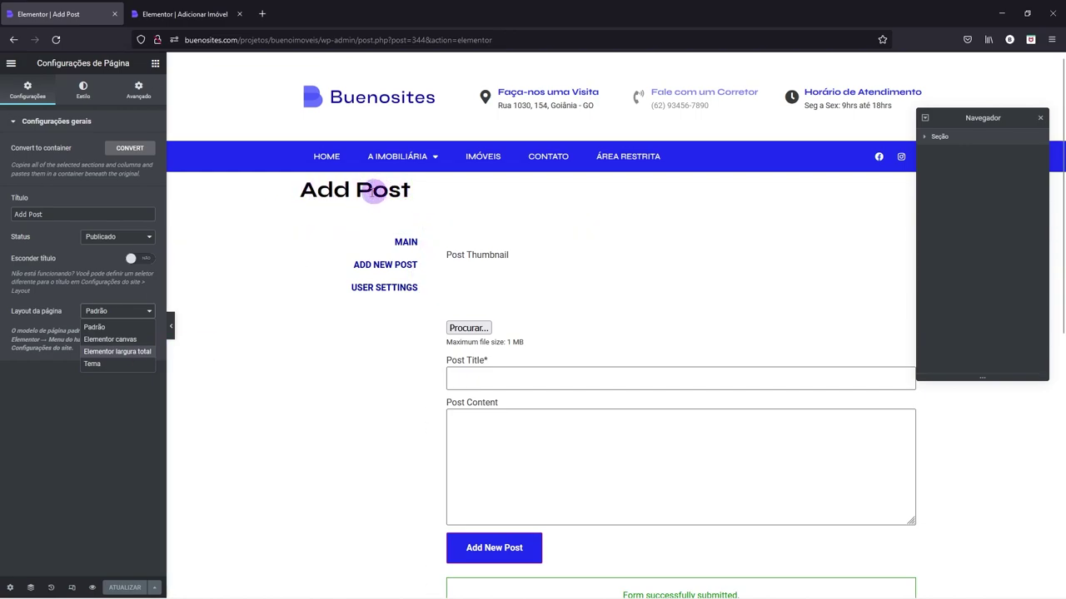
left_click(112, 351)
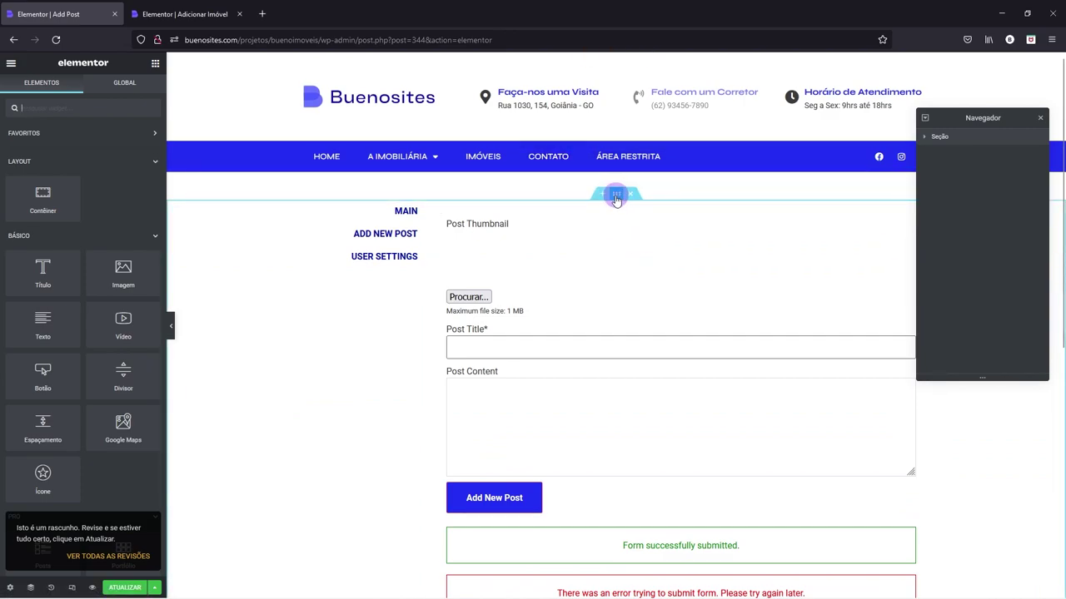
- Convert the form section into a container and delete the original section
right_click(616, 200)
left_click(639, 205)
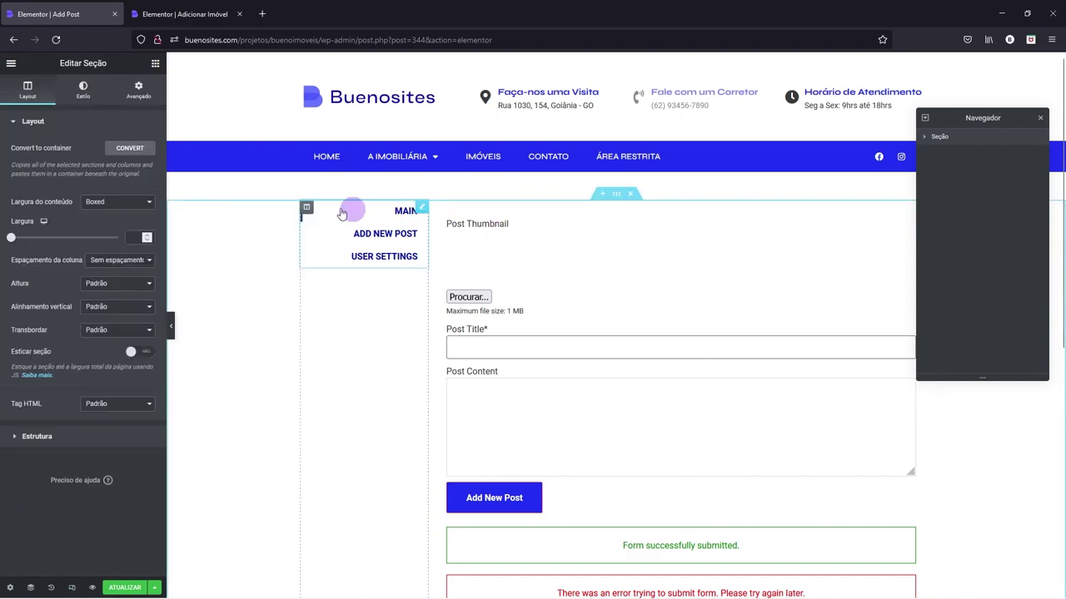
left_click(125, 154)
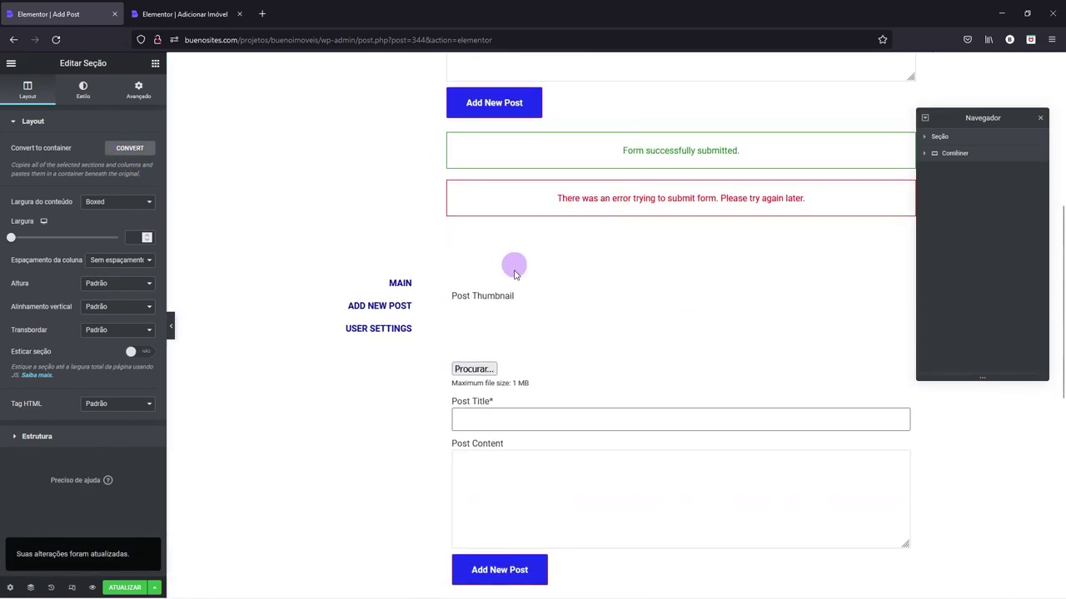
scroll(595, 269, "up", 5)
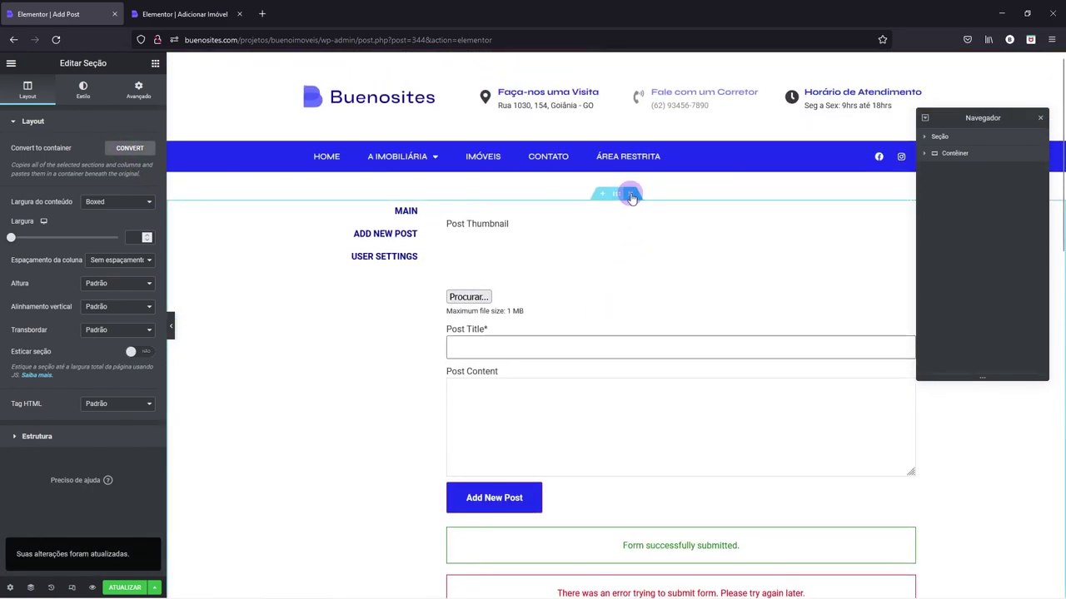
left_click(631, 195)
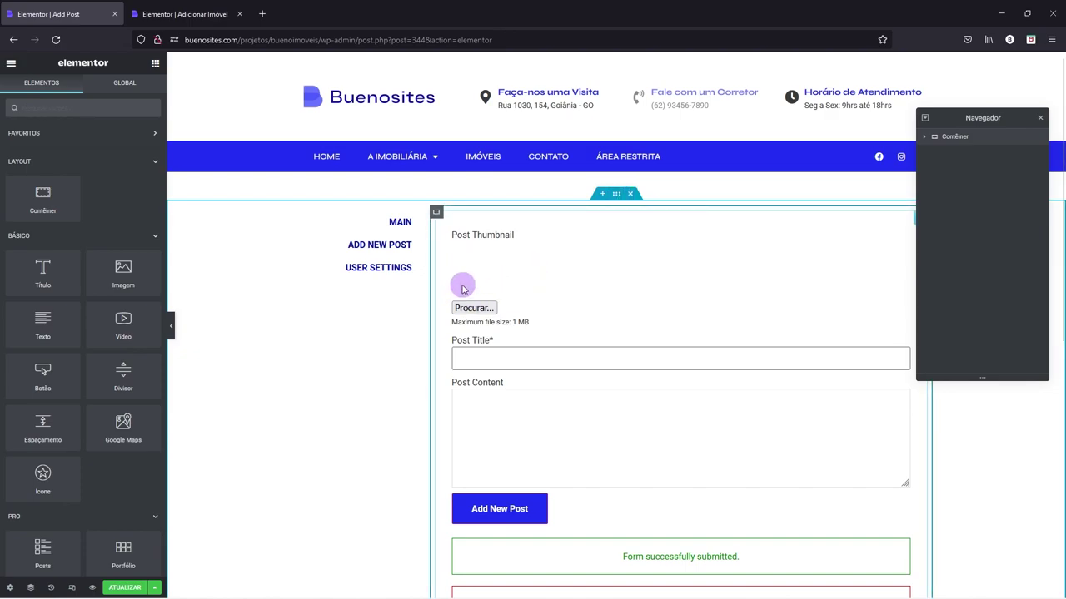
- Set the new container's top margin to 0 and its top padding to 80
right_click(617, 198)
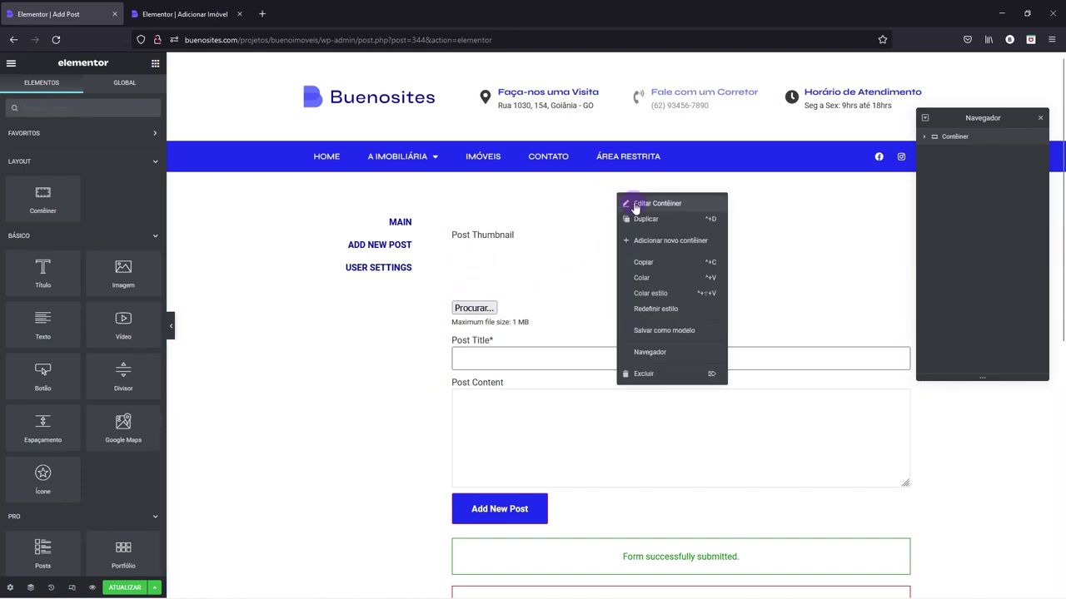
left_click(635, 207)
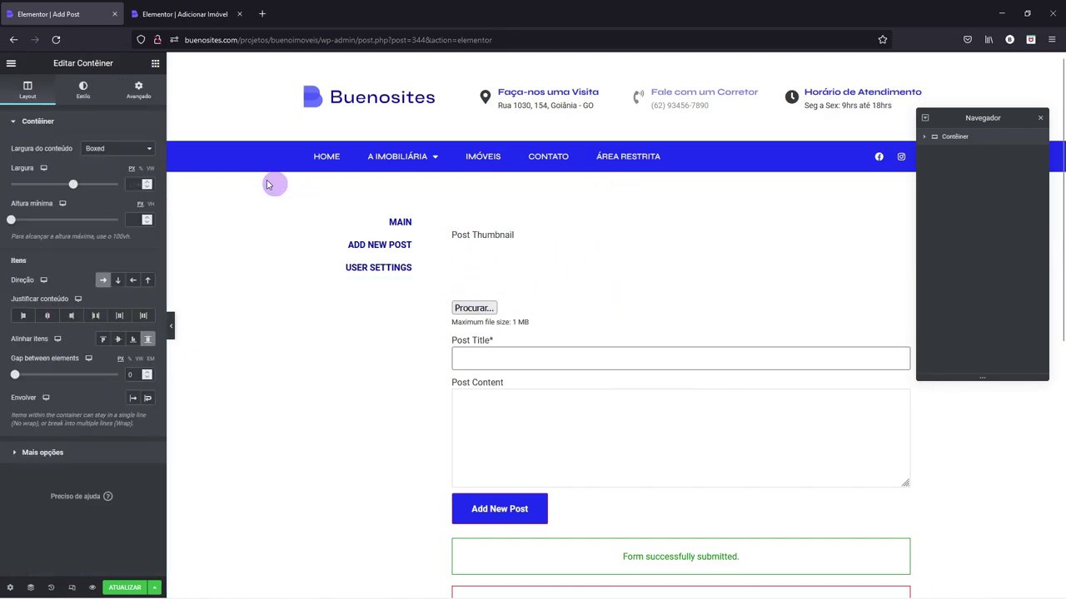
left_click(136, 96)
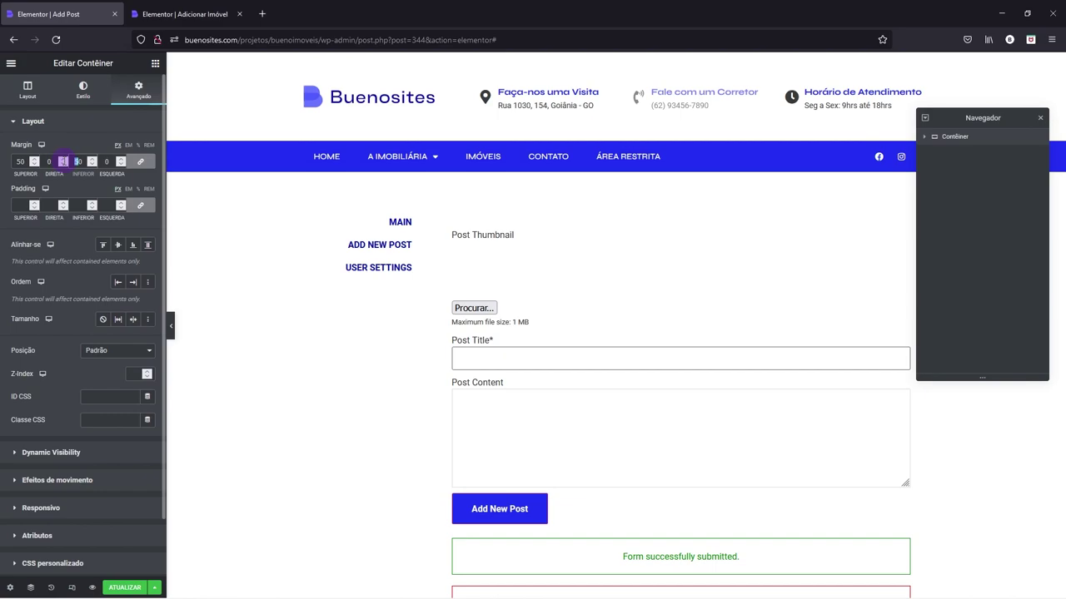
double_click(31, 160)
type("0")
left_click(141, 205)
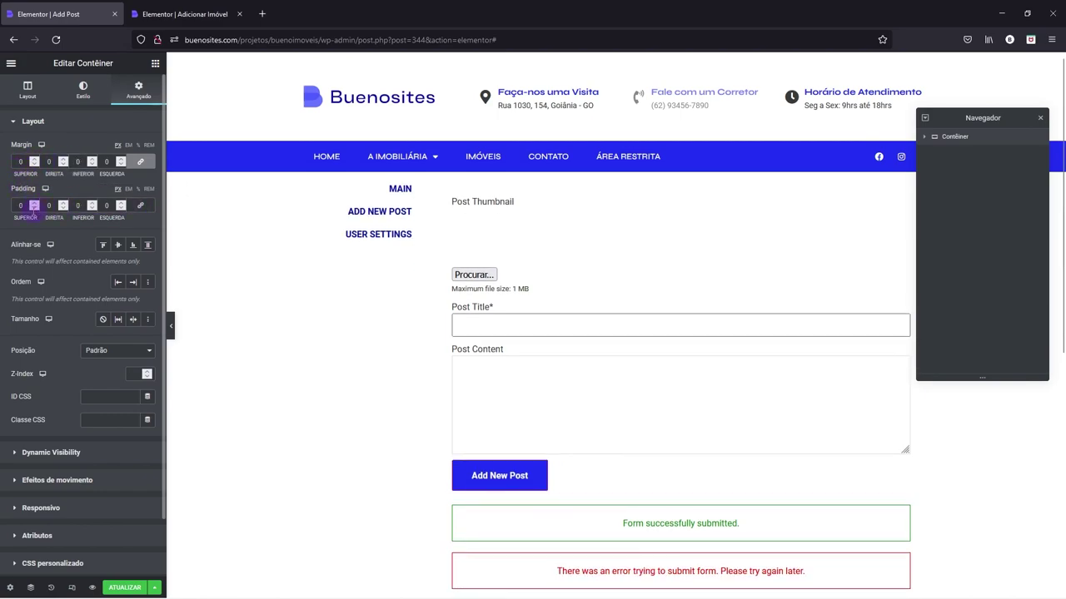
double_click(18, 206)
type("80")
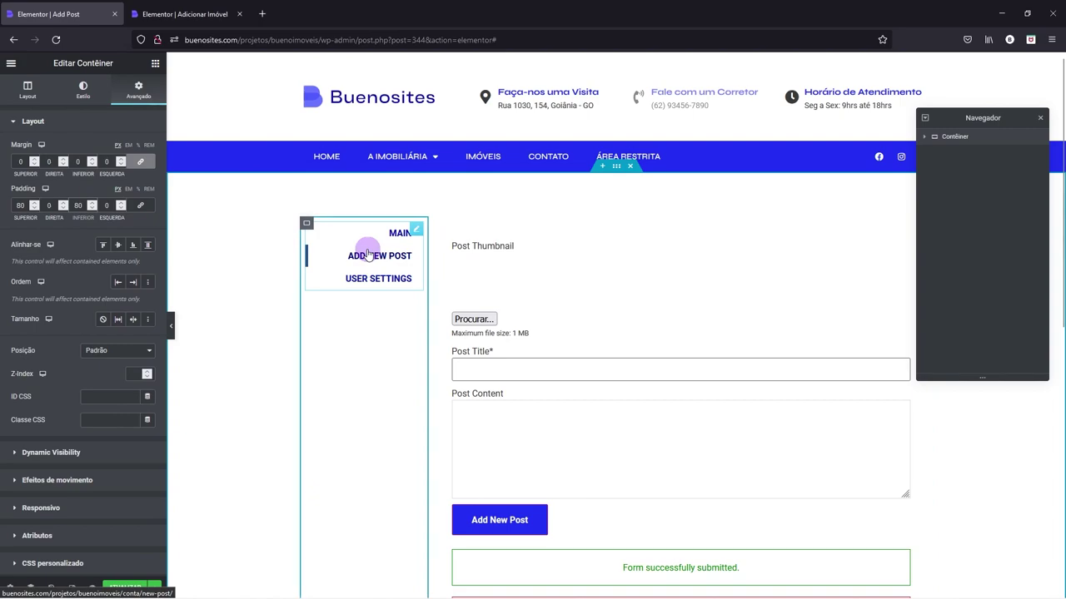
- Move the Profile Menu up into the main container and delete its empty inner container
left_click(924, 138)
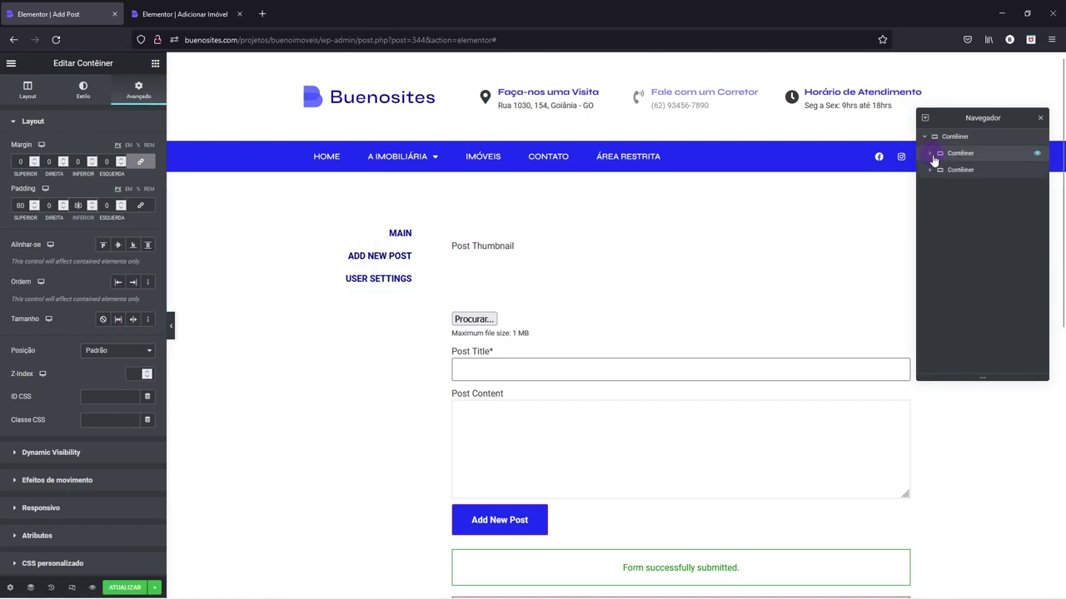
left_click(931, 156)
left_click_drag(966, 171, 964, 160)
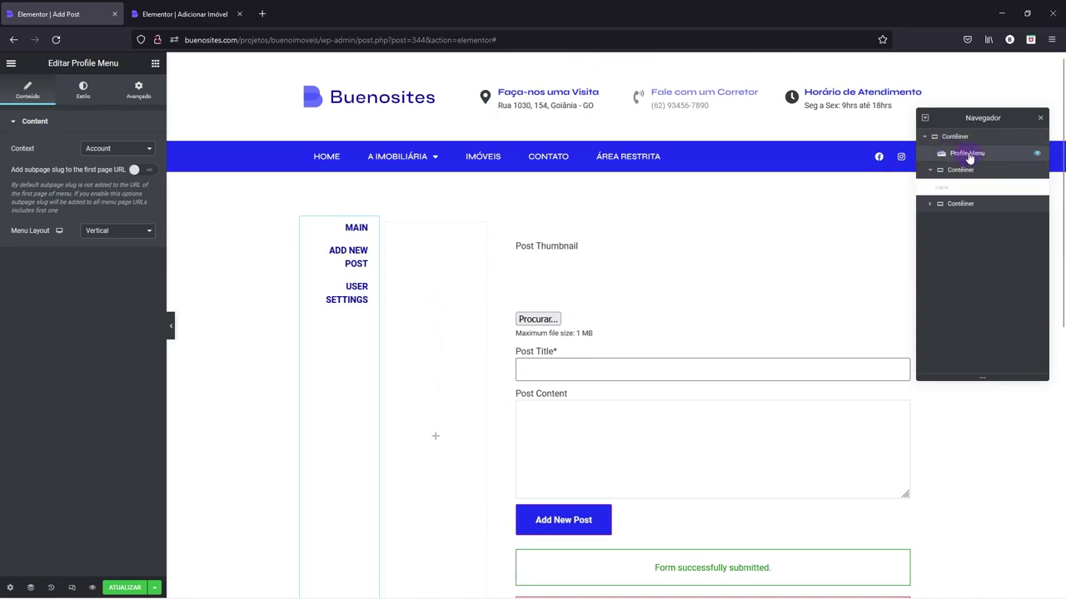
right_click(954, 172)
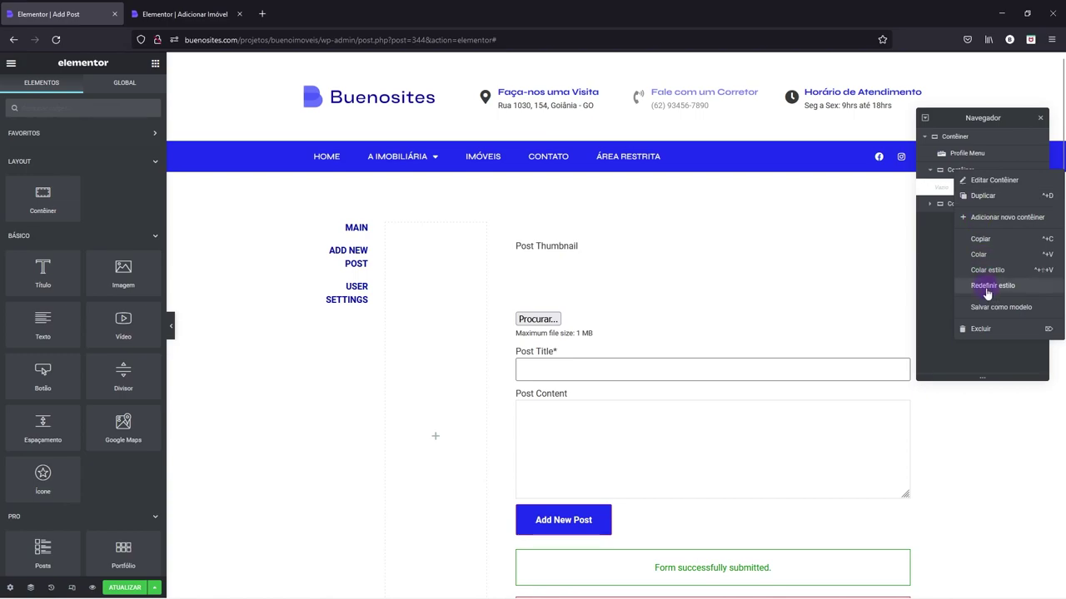
left_click(965, 330)
- Move the Form up into the main container and delete its emptied inner container
left_click(929, 170)
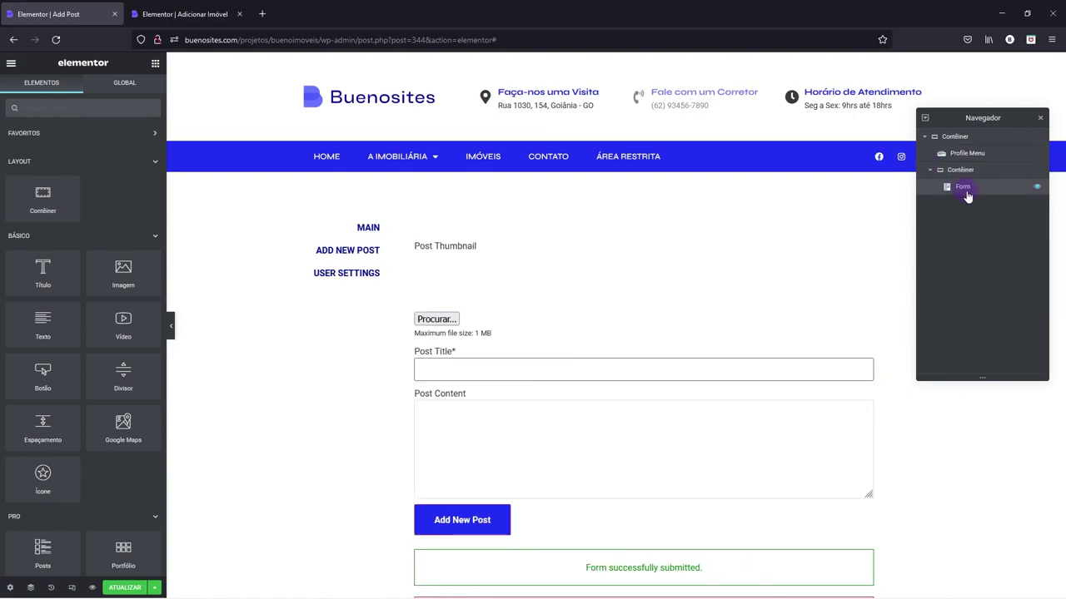
left_click(968, 185)
left_click_drag(967, 185, 957, 174)
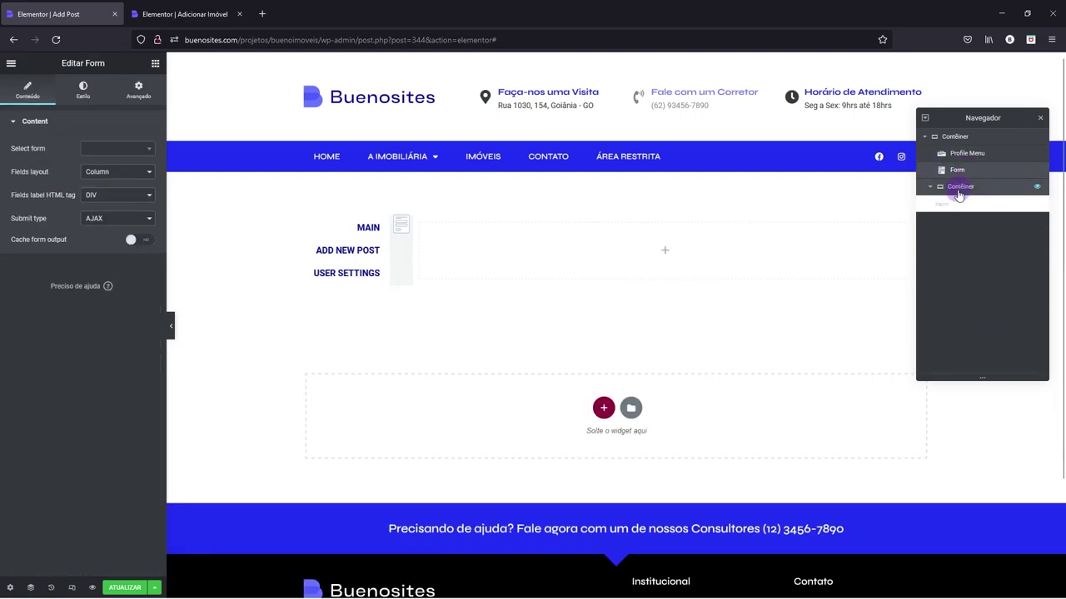
right_click(957, 190)
left_click(963, 409)
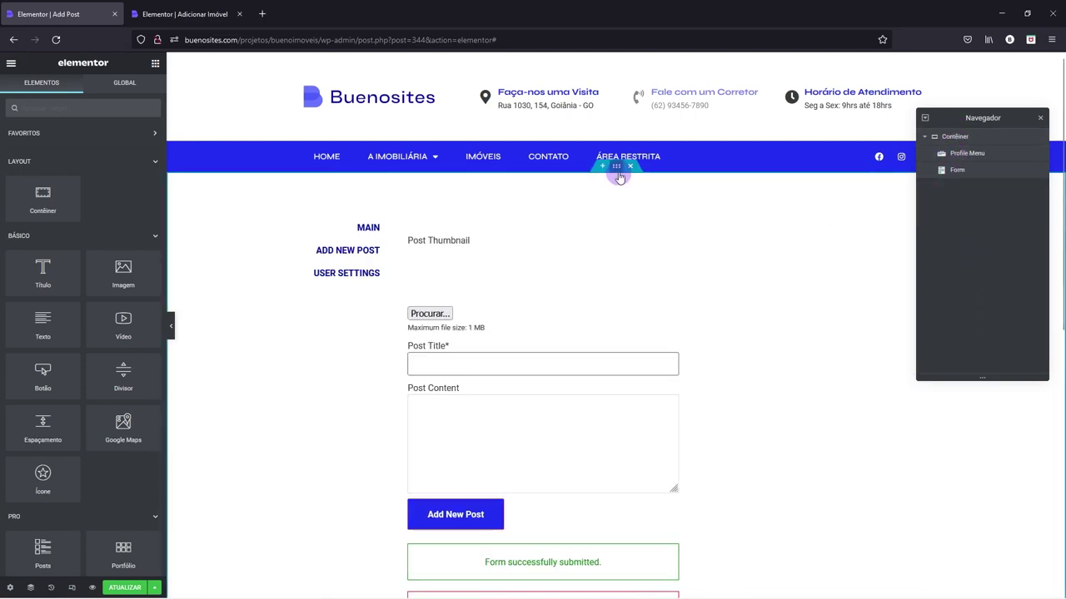
- Set the main container to Row direction, Justificar conteúdo Start and Alinhar itens Start
right_click(614, 189)
left_click(634, 200)
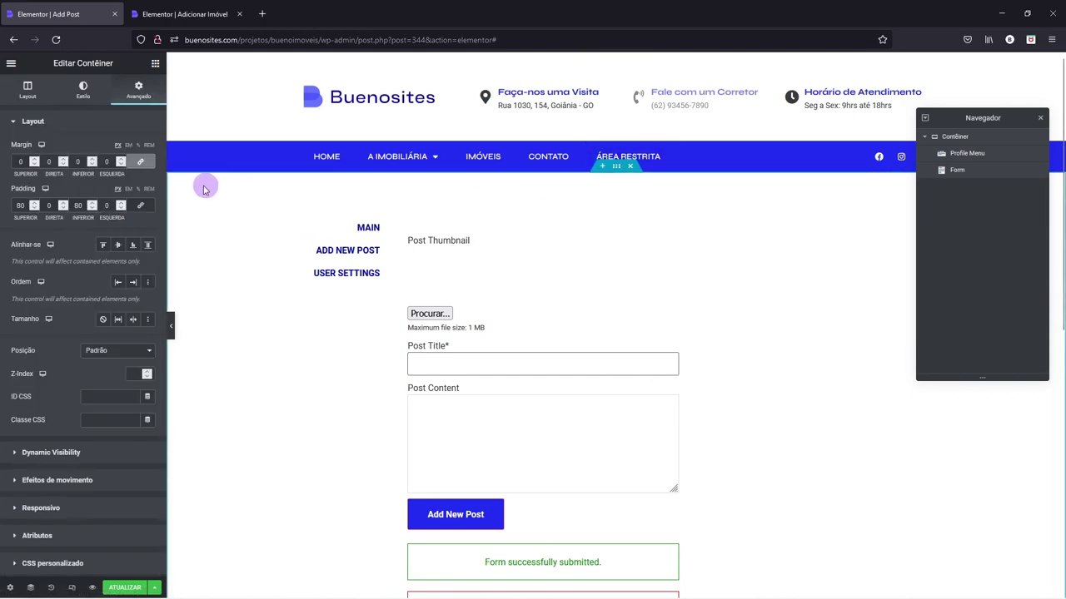
left_click(30, 88)
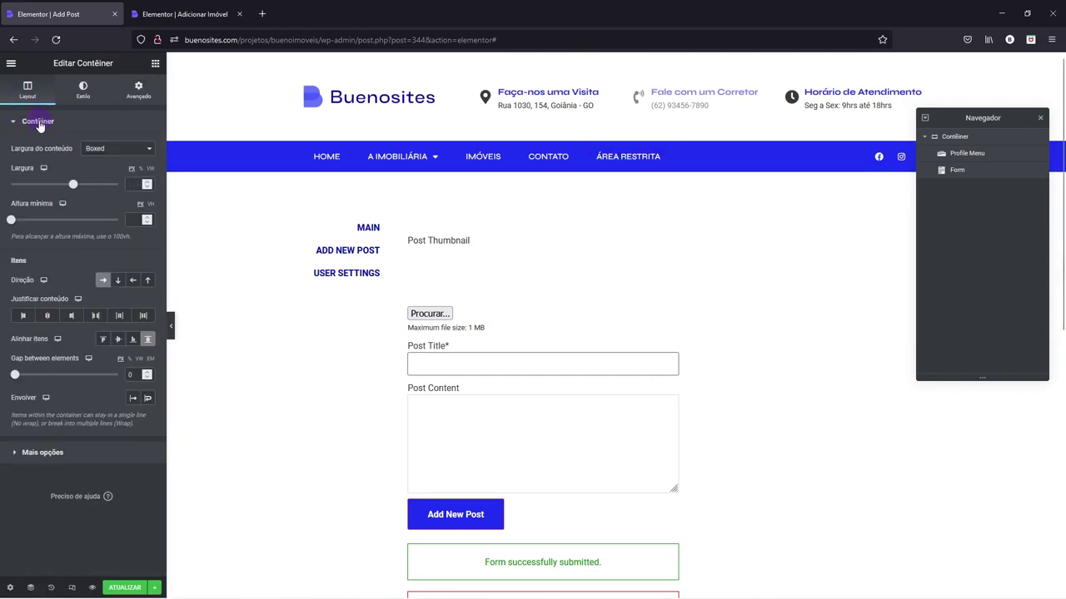
left_click(38, 123)
left_click(37, 150)
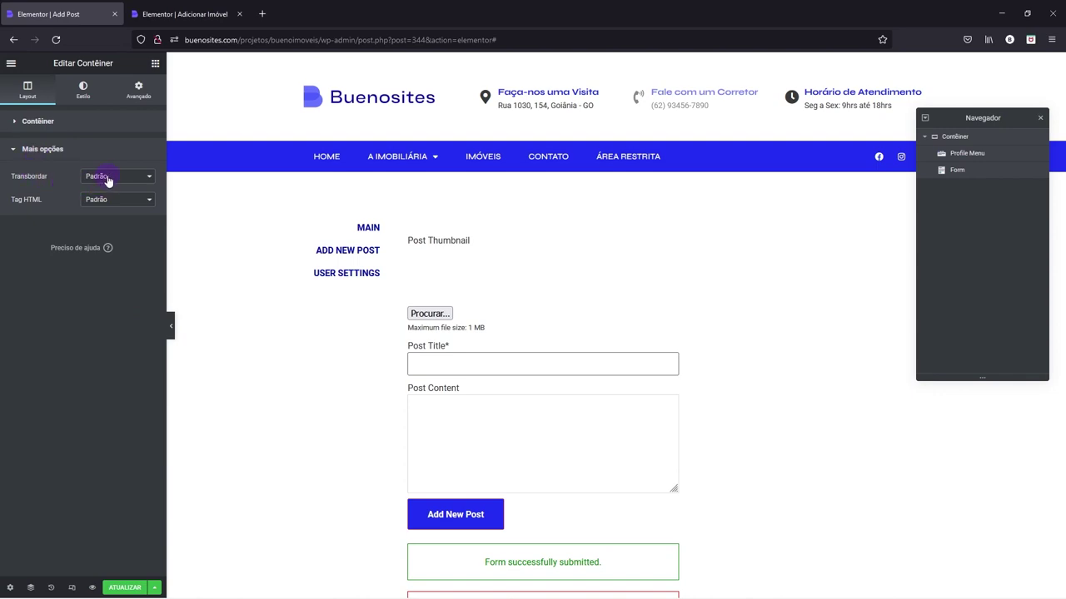
left_click(50, 151)
left_click(46, 122)
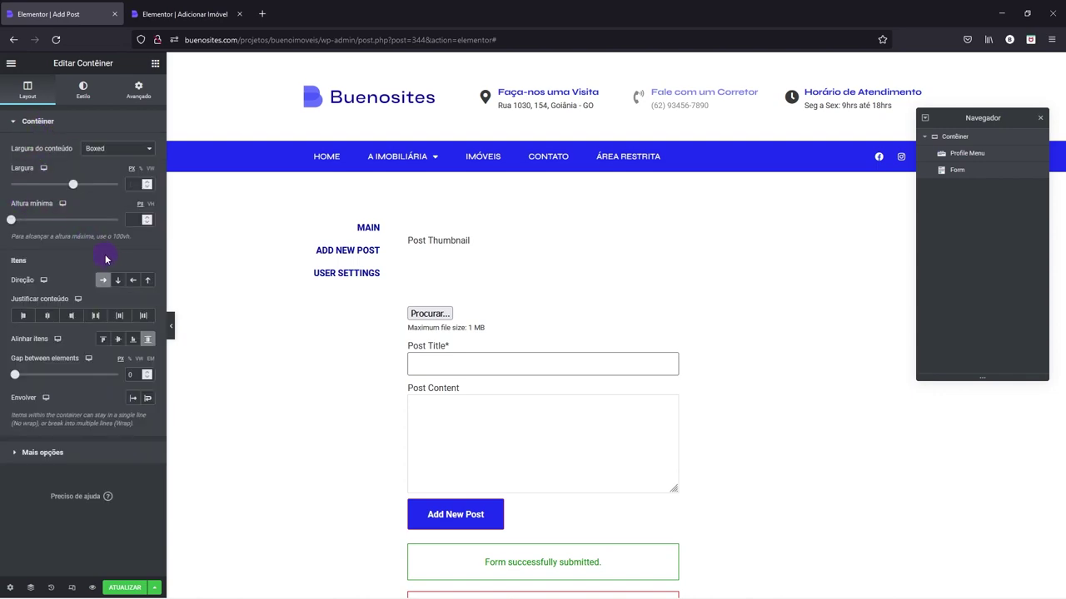
left_click(118, 281)
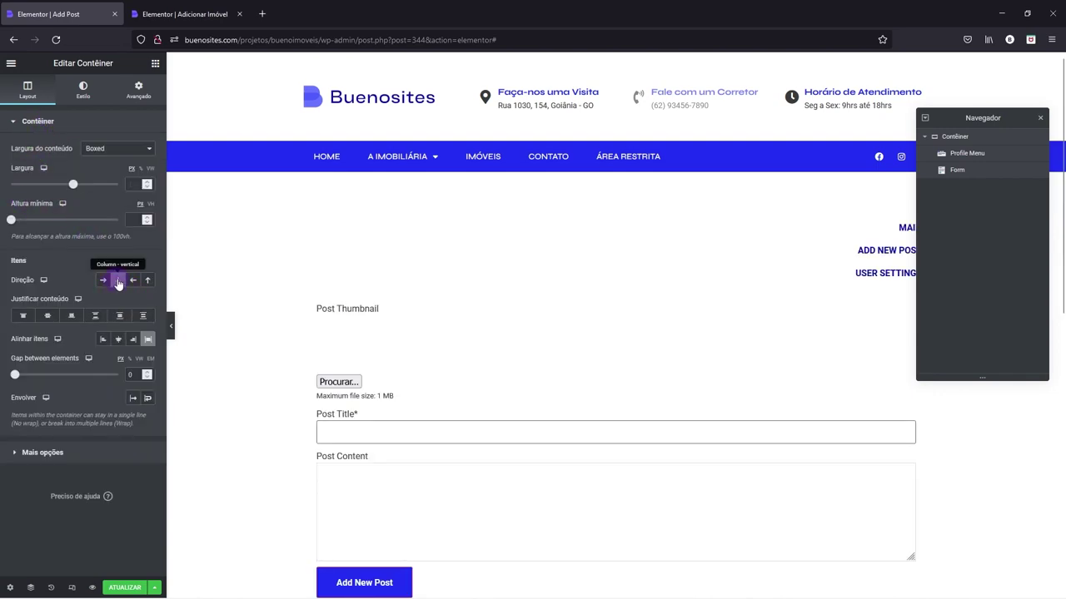
left_click(117, 283)
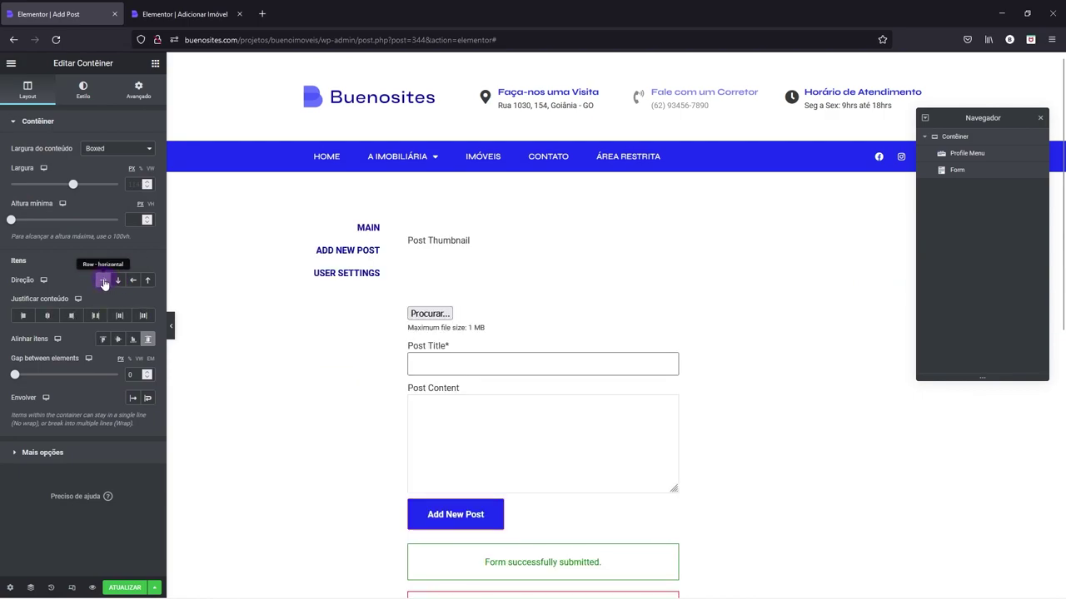
left_click(103, 281)
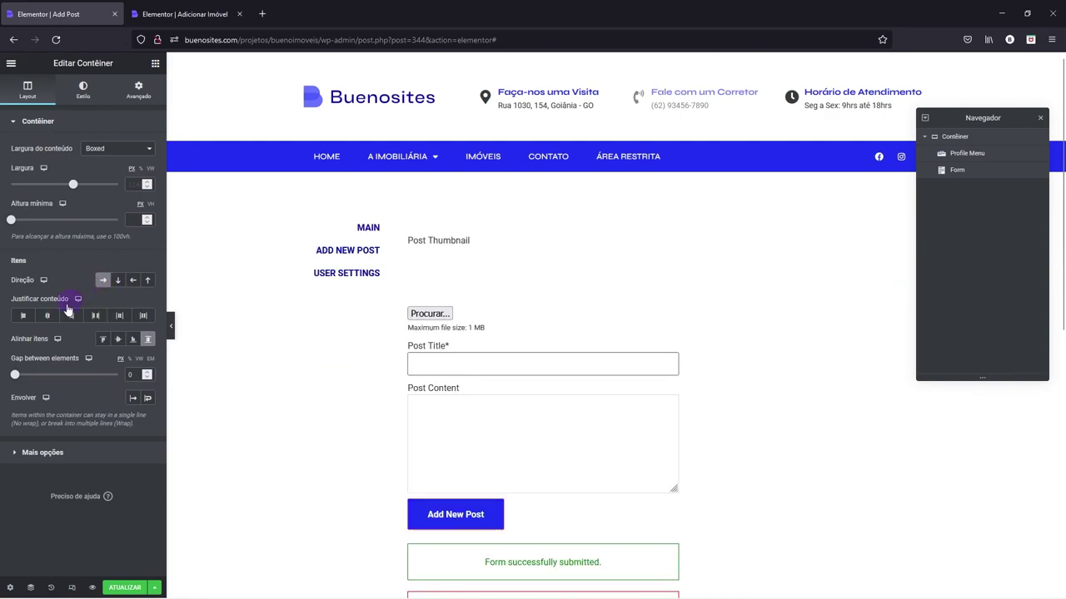
left_click(21, 319)
left_click(102, 339)
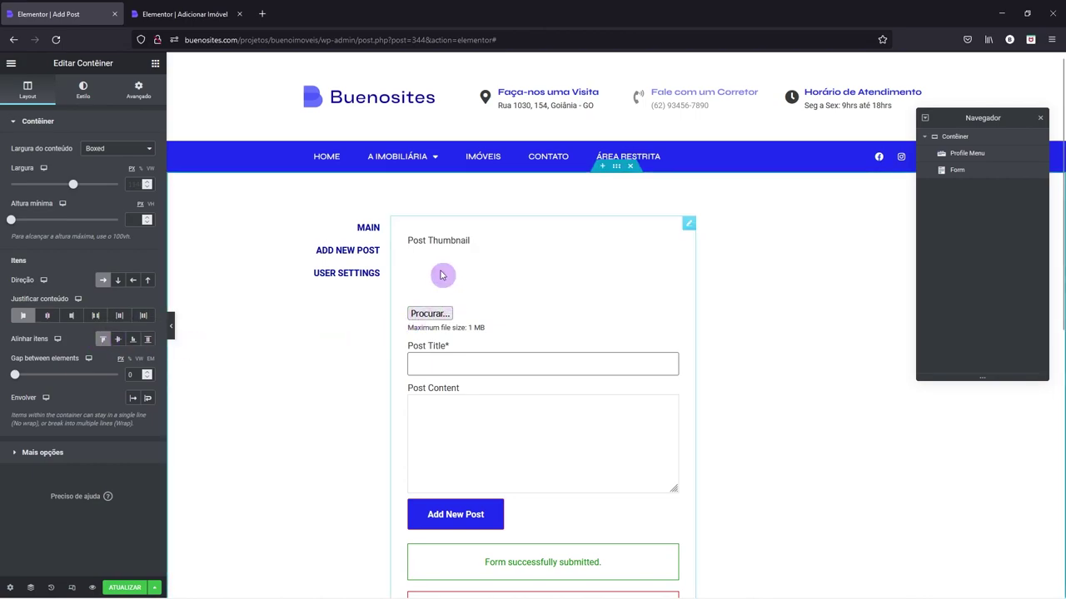
- Give the Profile Menu a custom width of 30
right_click(381, 223)
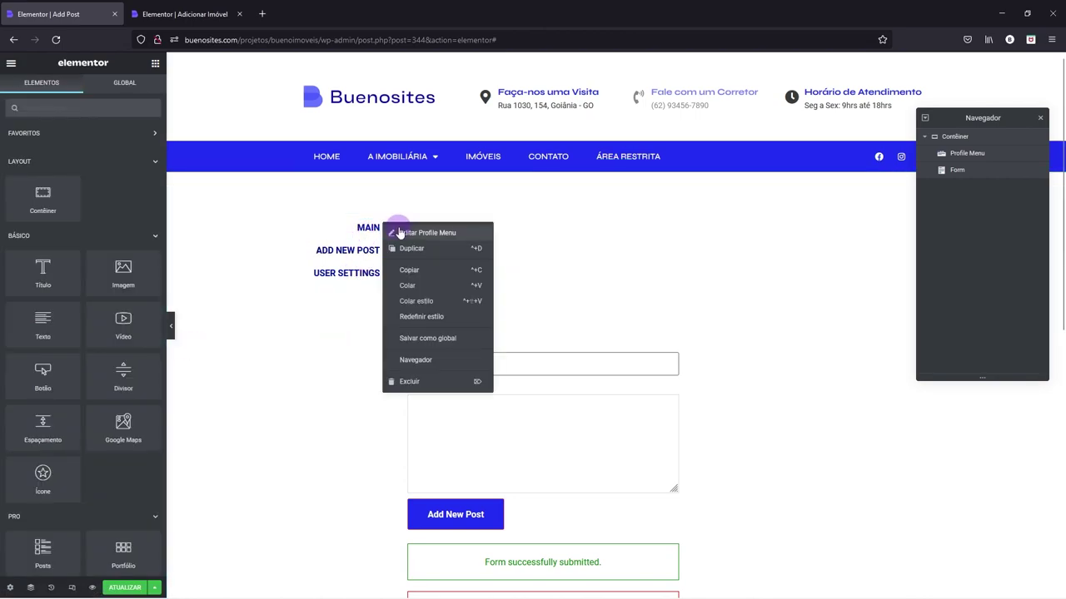
left_click(370, 222)
left_click(137, 93)
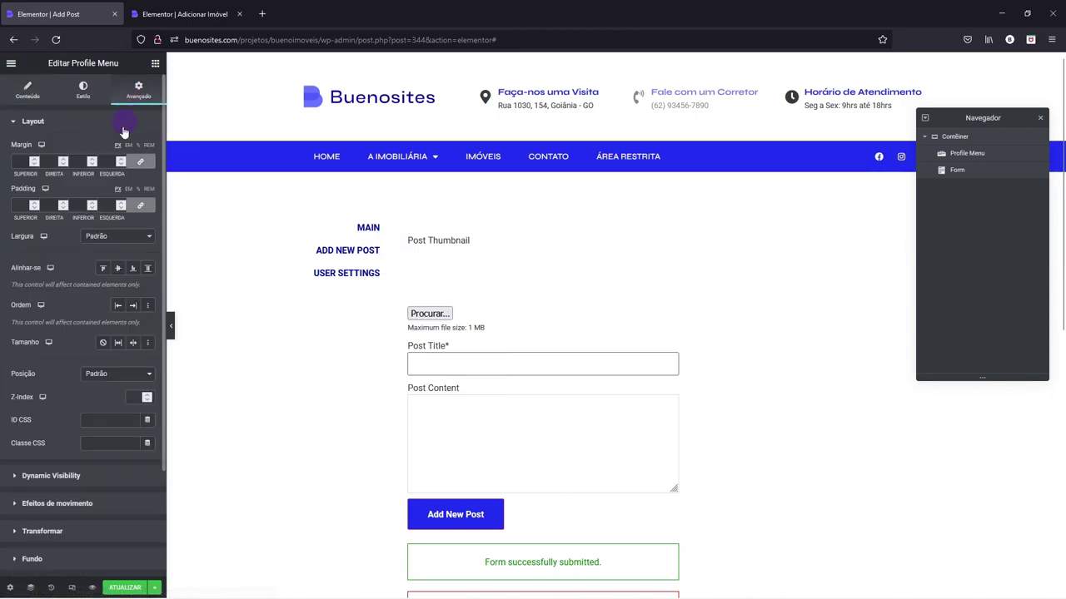
left_click(112, 237)
left_click(108, 289)
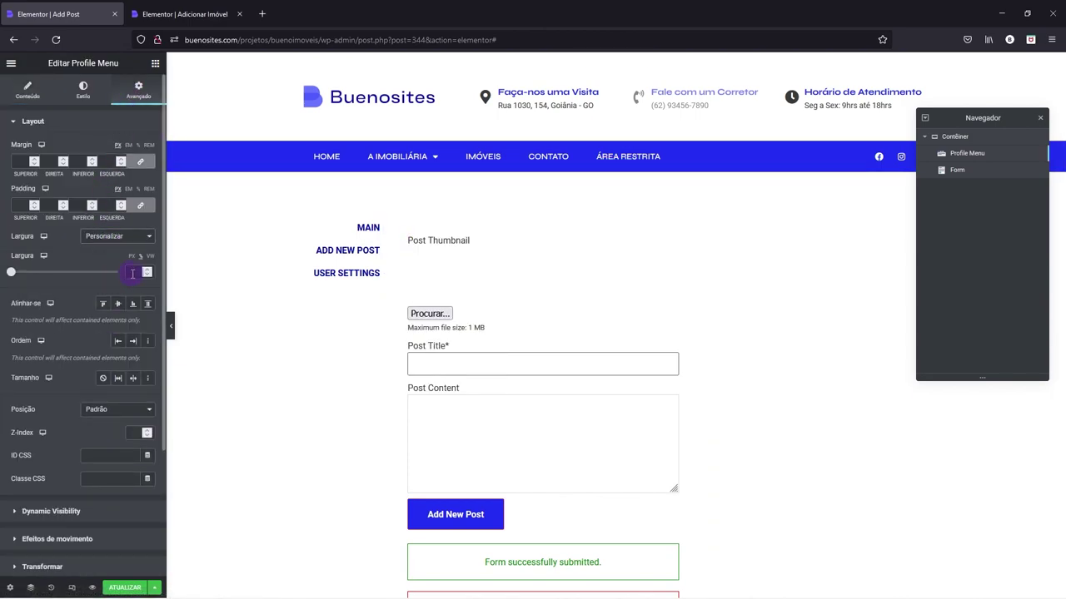
type("30")
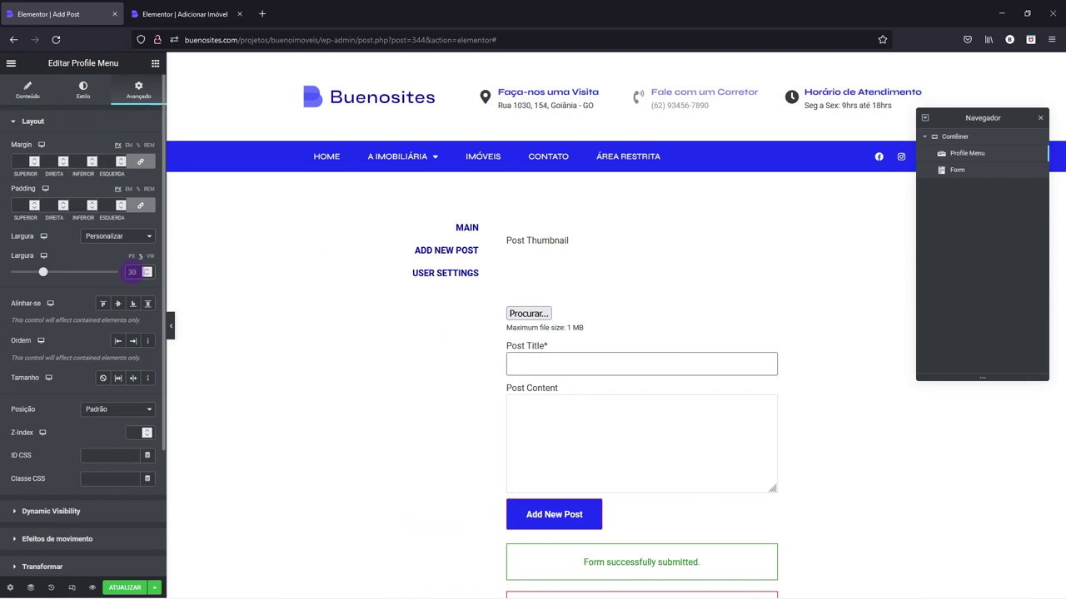
- Give the Form a custom width of 70
right_click(562, 240)
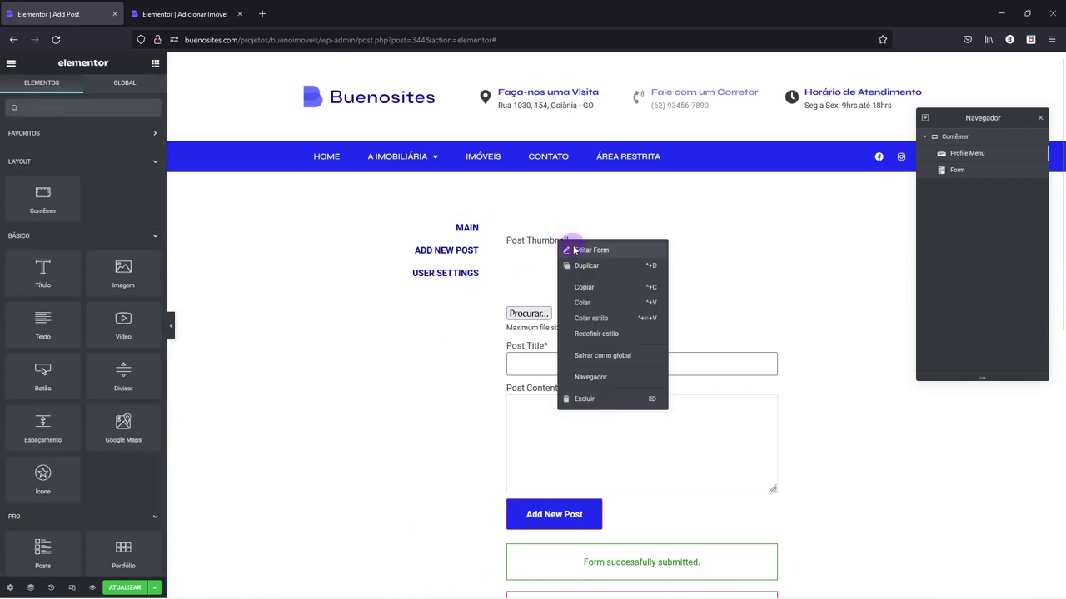
left_click(591, 249)
left_click(139, 91)
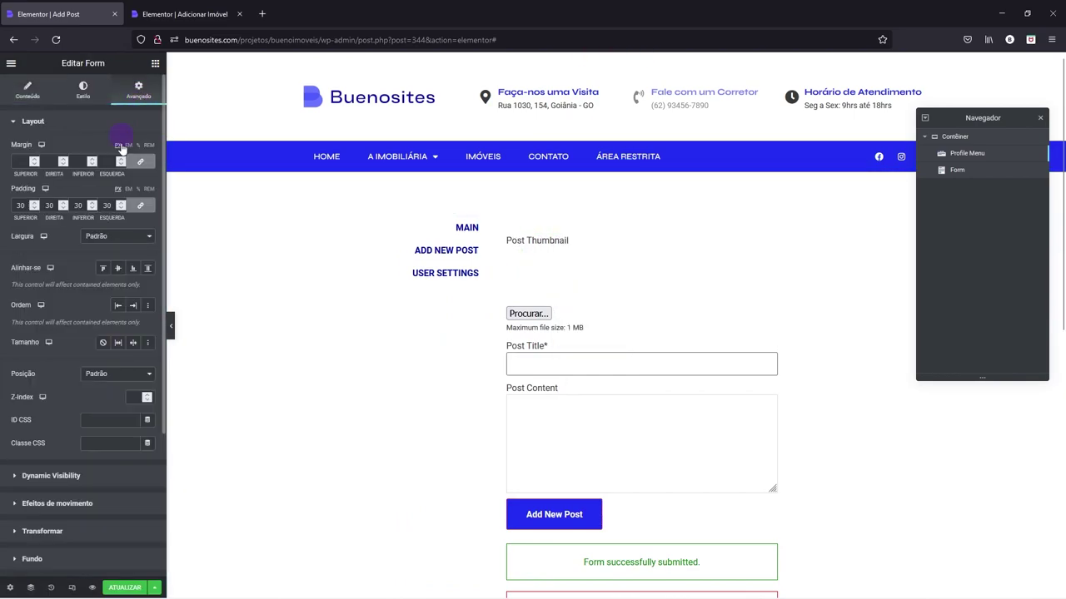
left_click(100, 236)
left_click(104, 288)
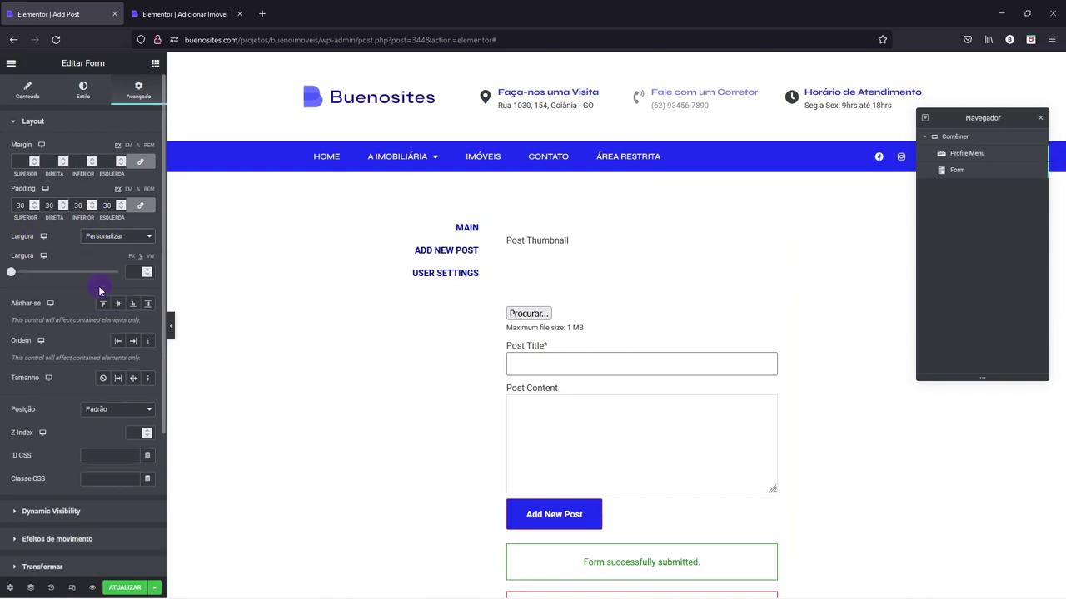
left_click(129, 271)
type("70")
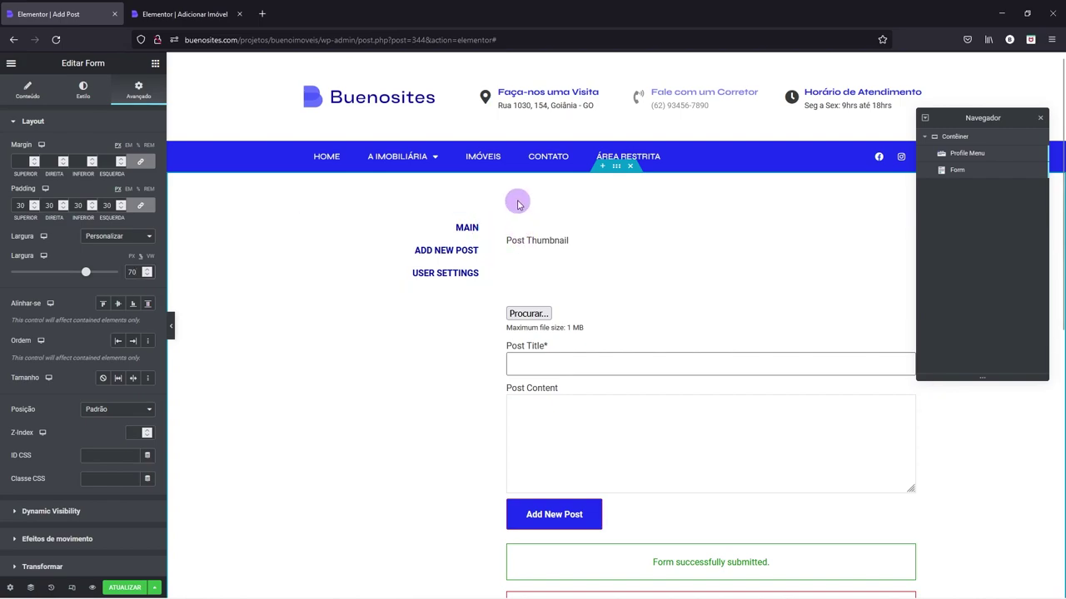
- Open the main container's settings to widen the gap between menu and form
right_click(516, 203)
left_click(537, 208)
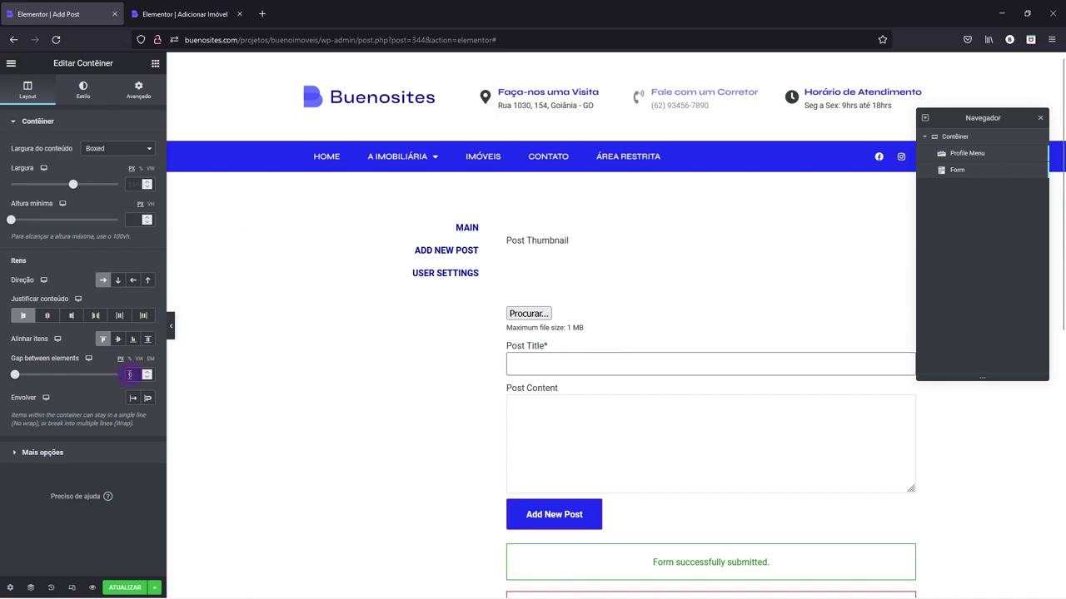
scroll(129, 375, "up", 5)
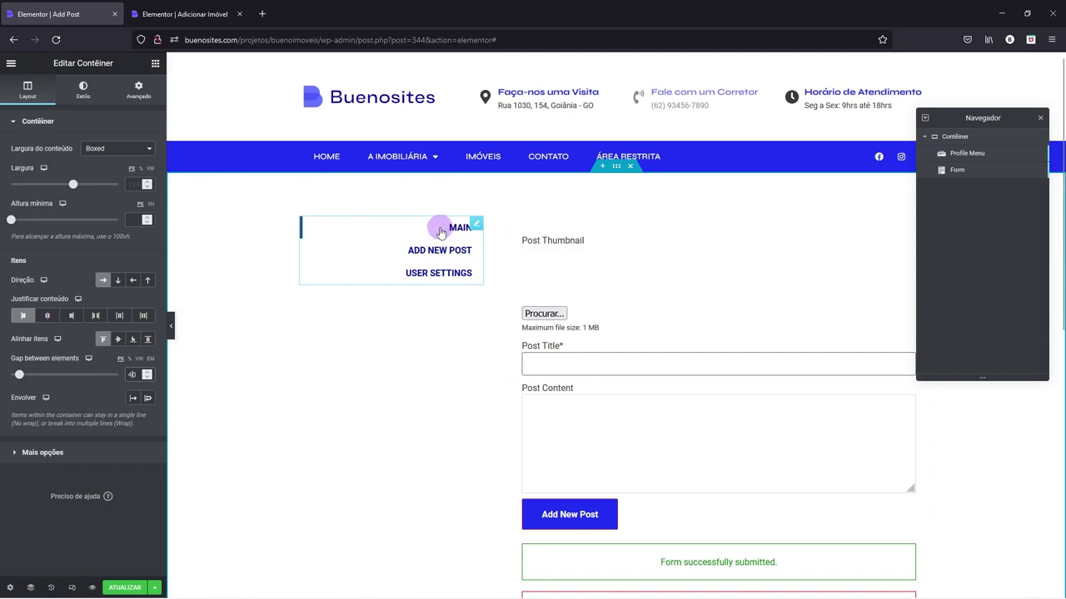
- Set the Profile Menu typography font family to Syne
right_click(477, 226)
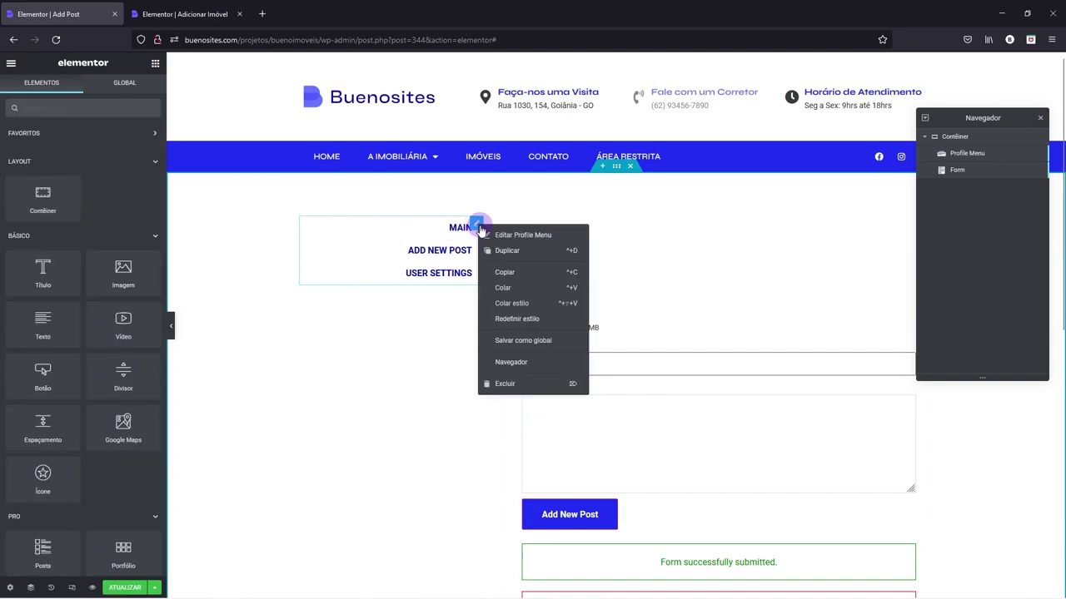
left_click(491, 232)
left_click(37, 121)
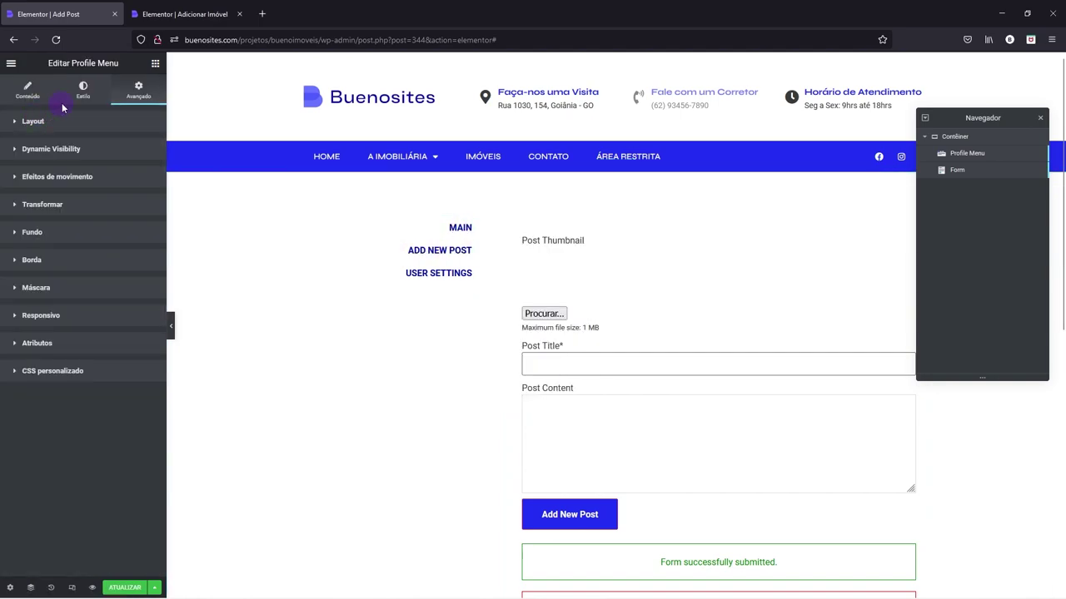
left_click(81, 98)
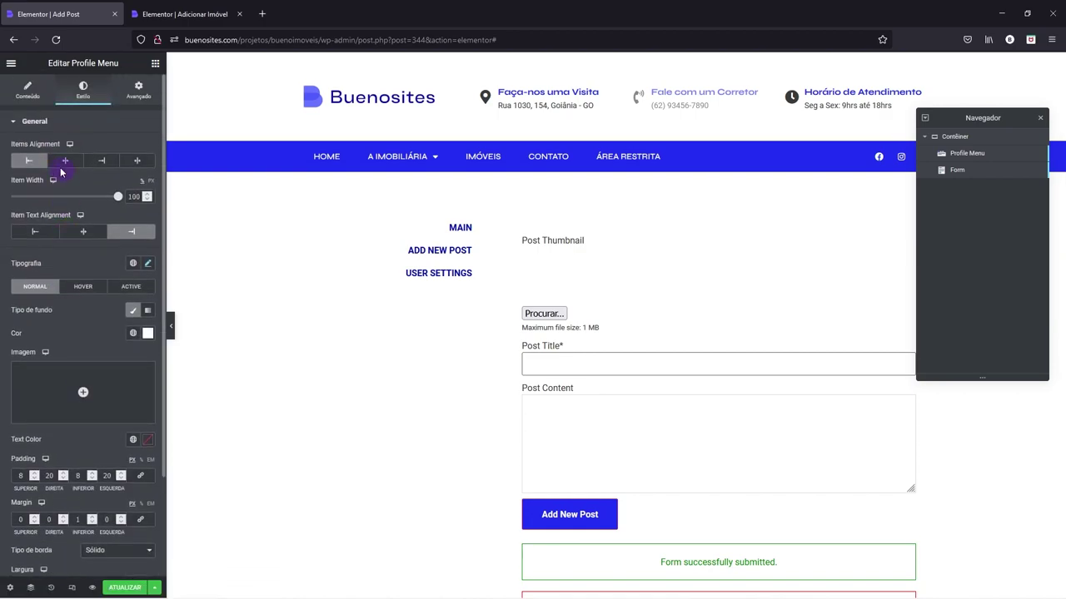
left_click(147, 264)
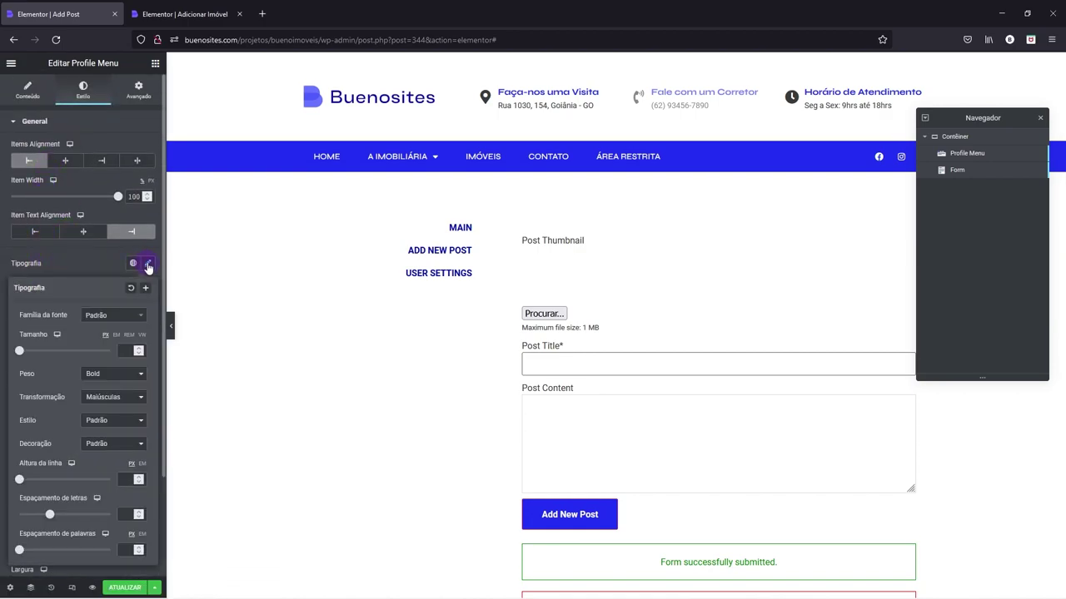
left_click(114, 317)
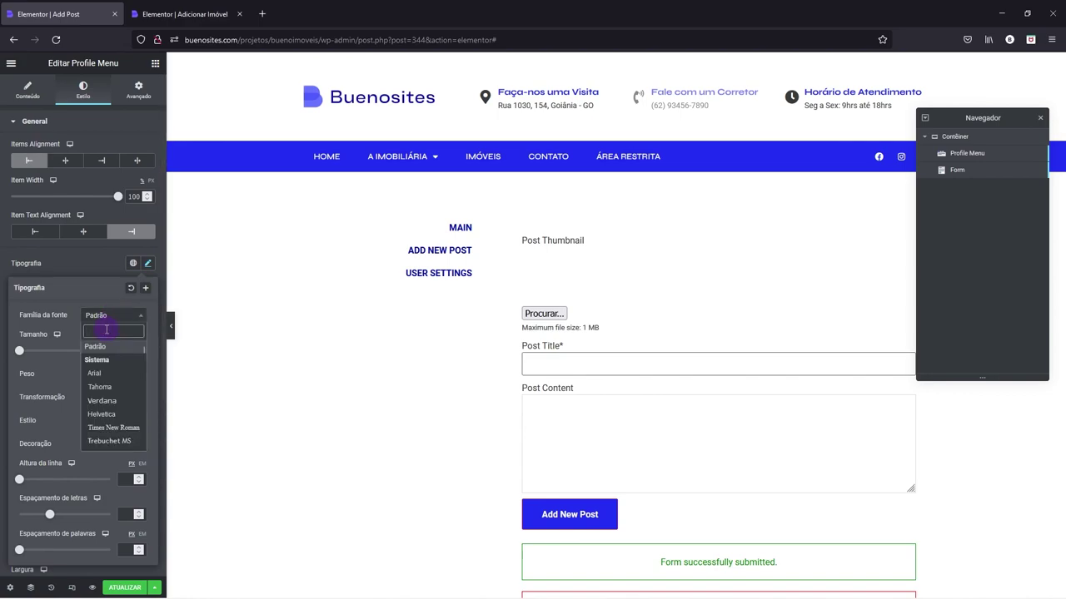
type("syne")
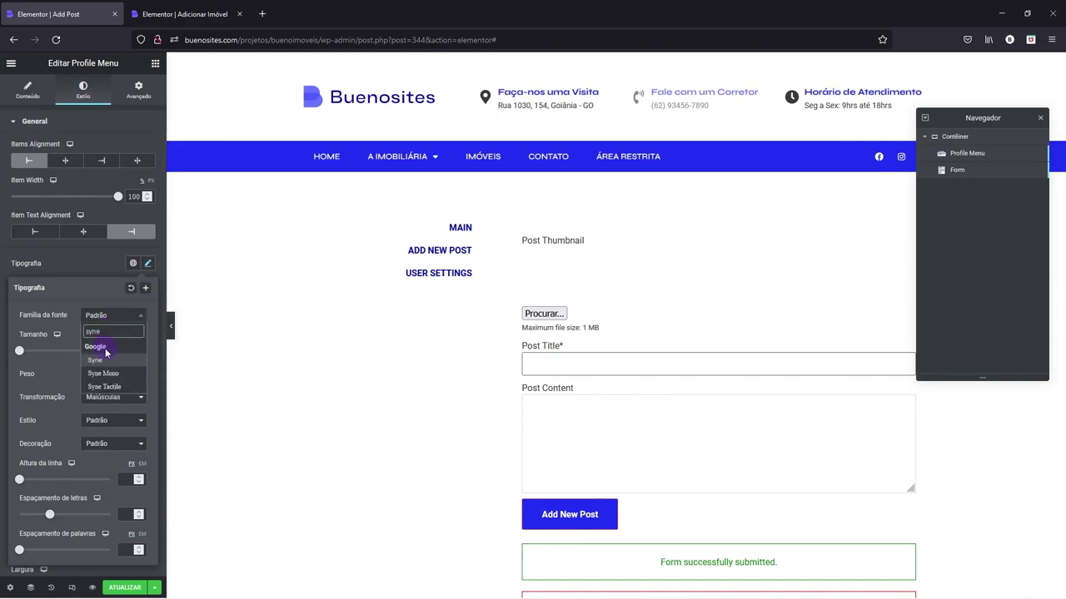
left_click(96, 361)
left_click(95, 267)
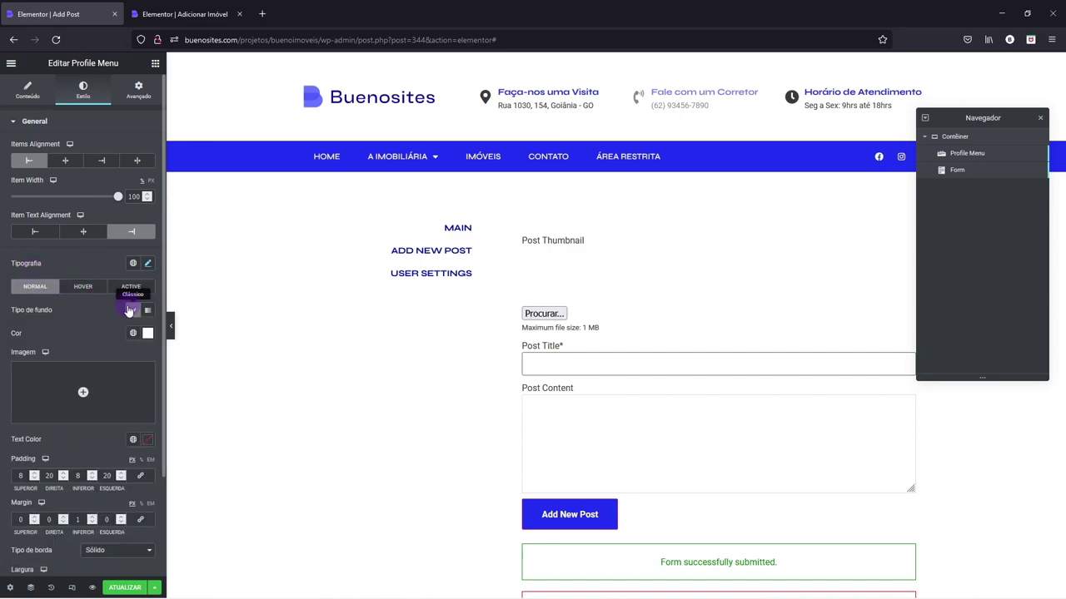
- Give the menu items white text on a classic Primário blue background
left_click(134, 313)
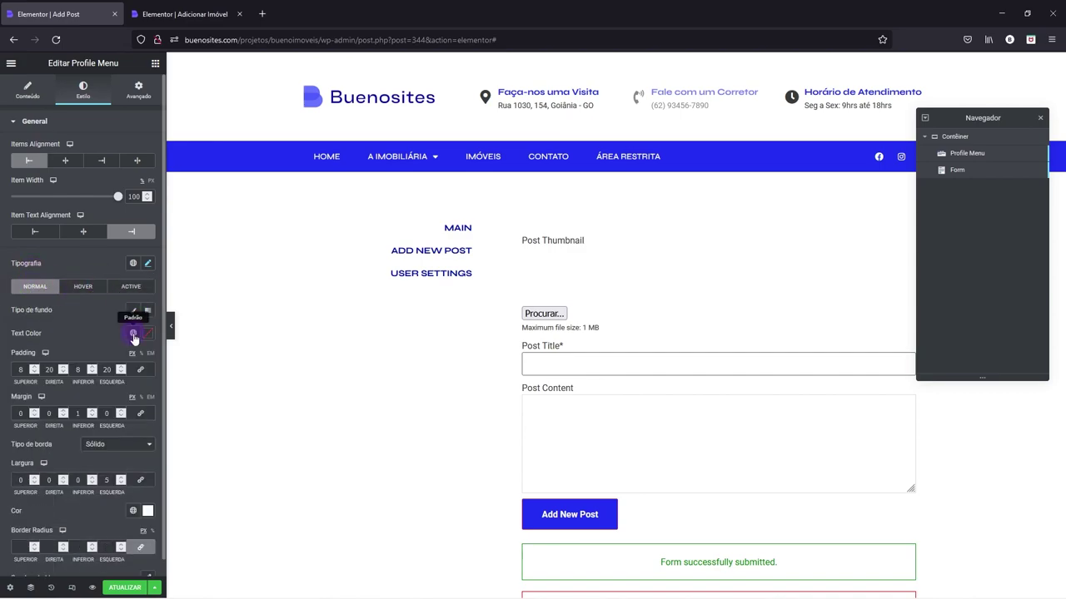
left_click(147, 333)
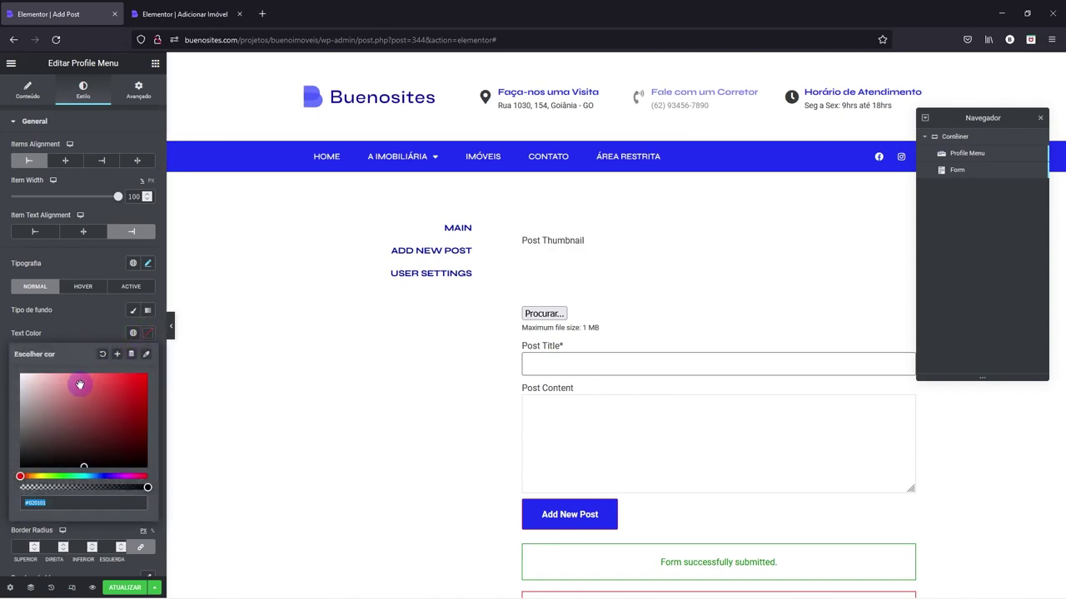
type("#F8F8F8")
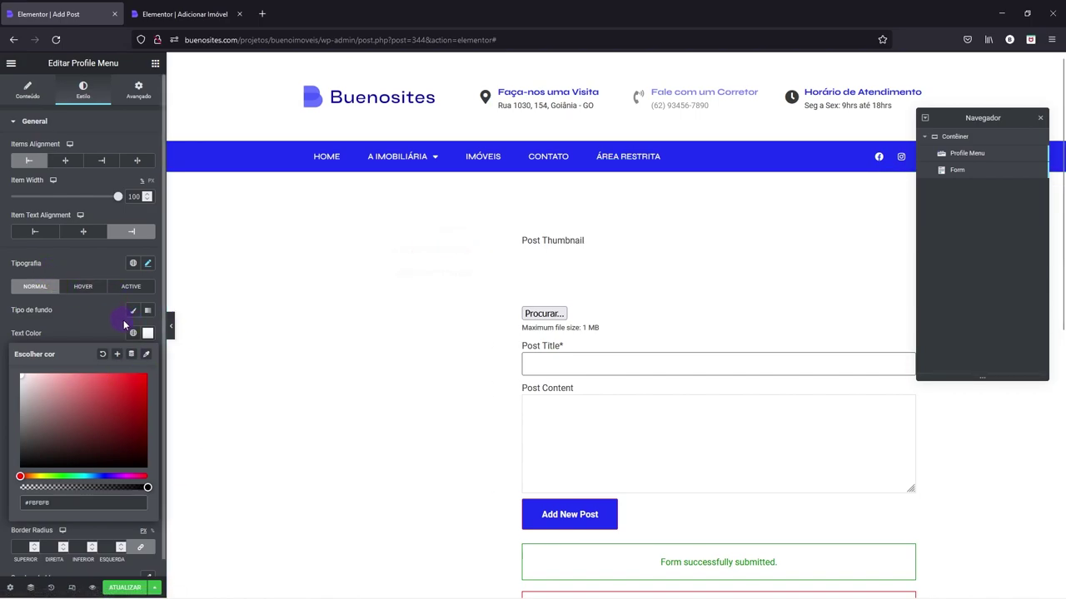
left_click_drag(63, 403, 1, 358)
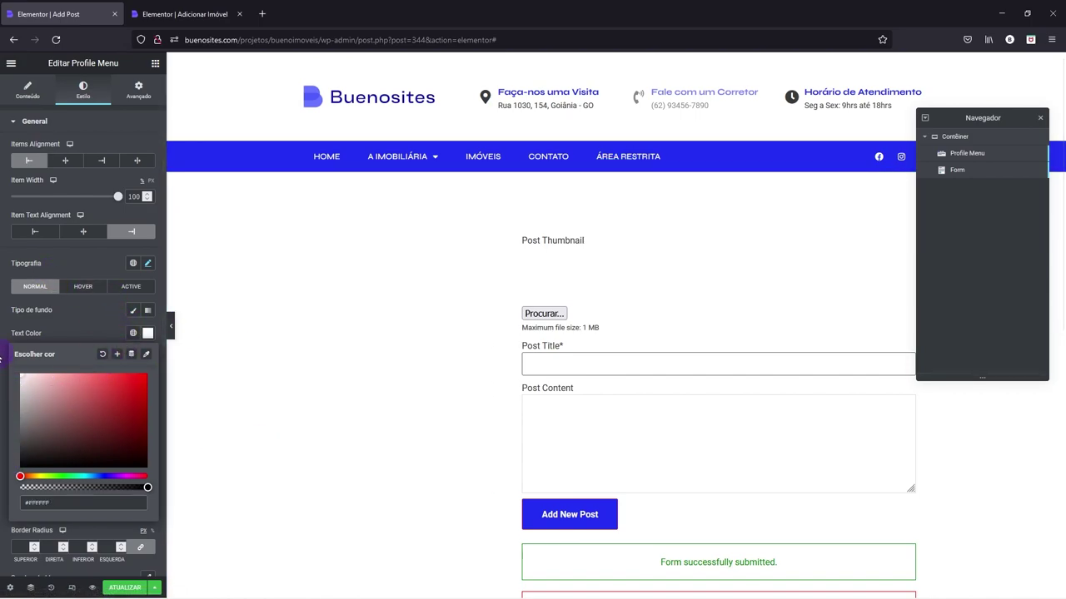
left_click(74, 329)
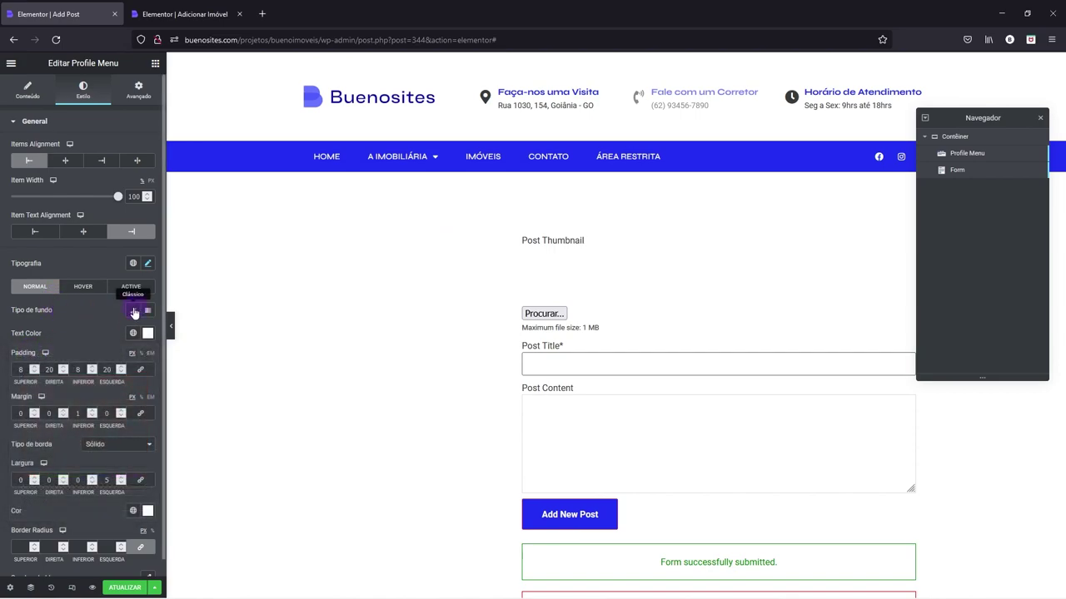
left_click(134, 313)
left_click(133, 333)
left_click(41, 384)
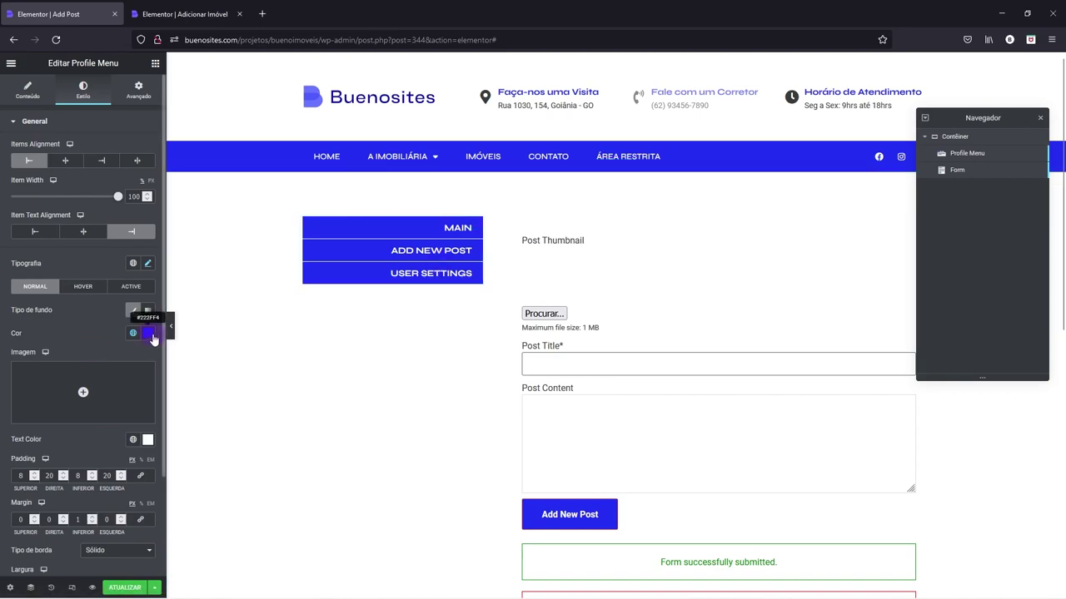
- Lighten the menu items' normal background to light grey #D8D8D8
left_click(147, 335)
left_click_drag(86, 391, 11, 392)
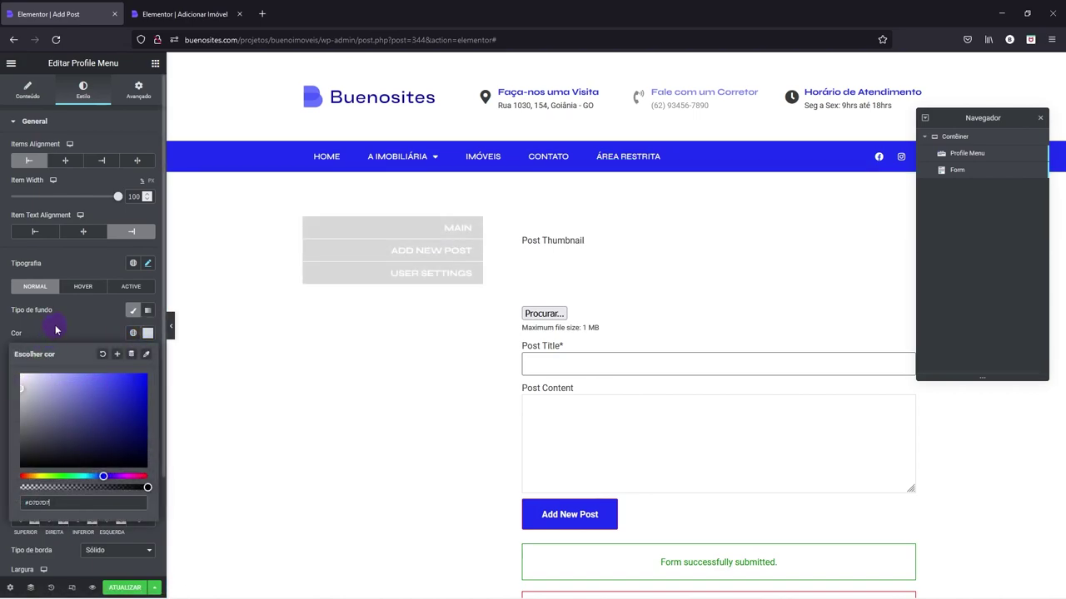
left_click(22, 330)
- On hover, give the menu items a Primário blue background with white text
left_click(104, 290)
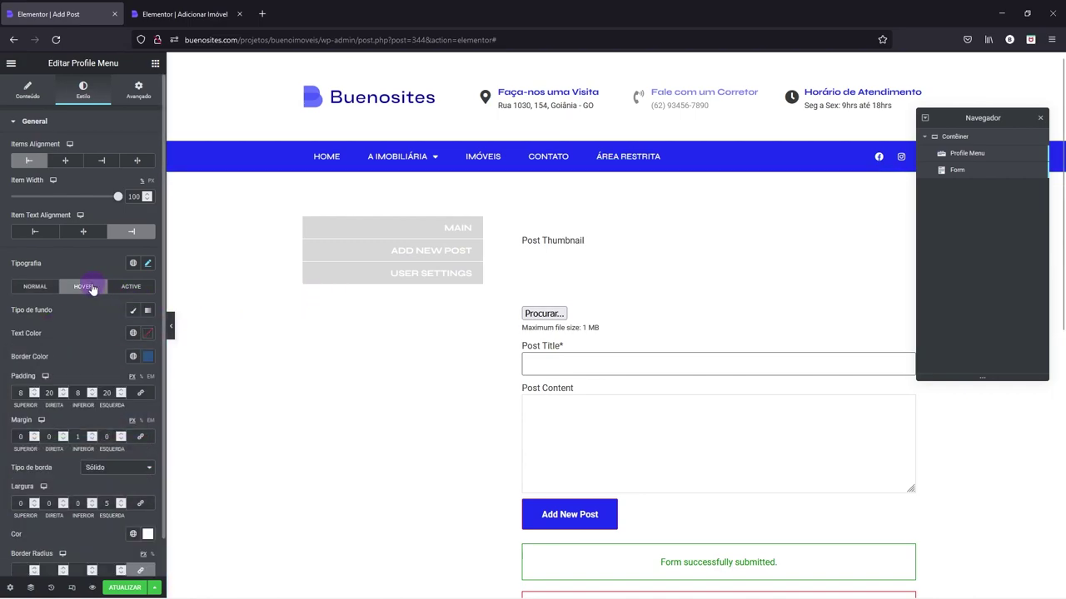
left_click(132, 333)
left_click(23, 389)
left_click(132, 310)
left_click(133, 333)
left_click(48, 383)
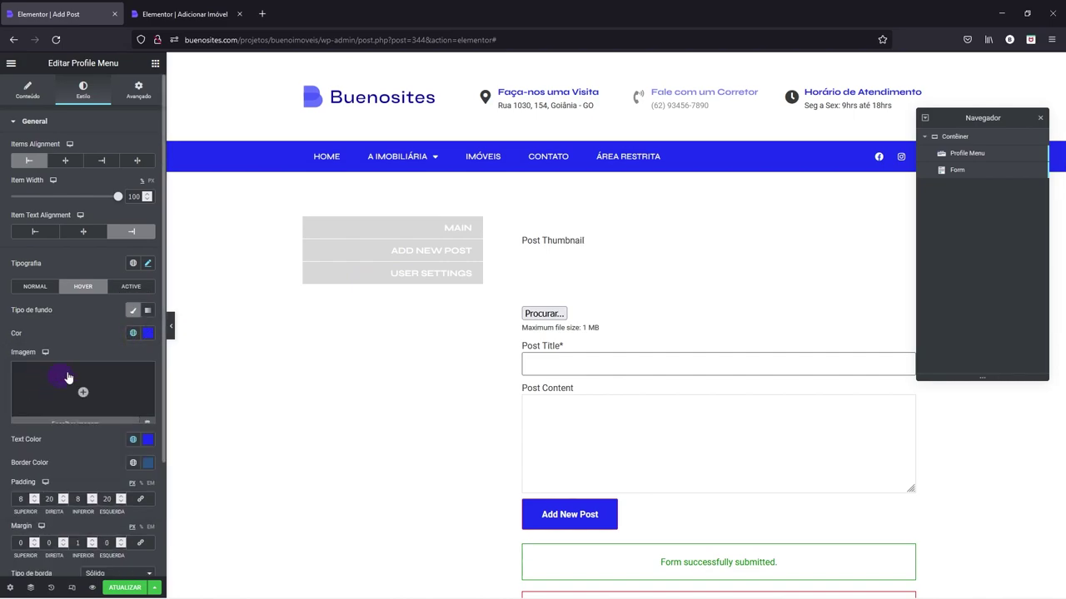
left_click(150, 441)
left_click_drag(72, 357, 8, 270)
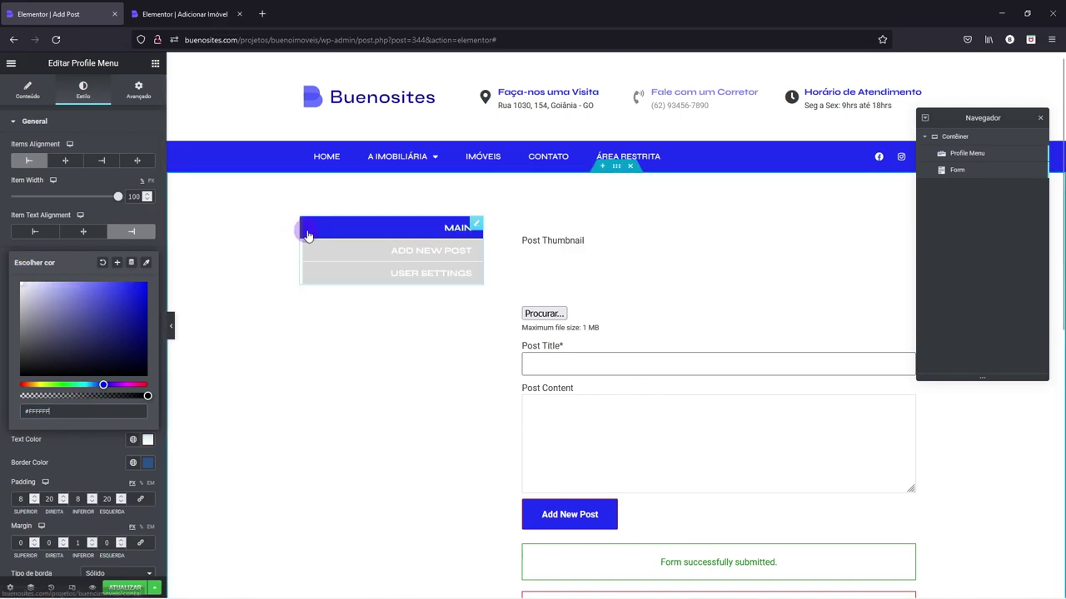
left_click(86, 242)
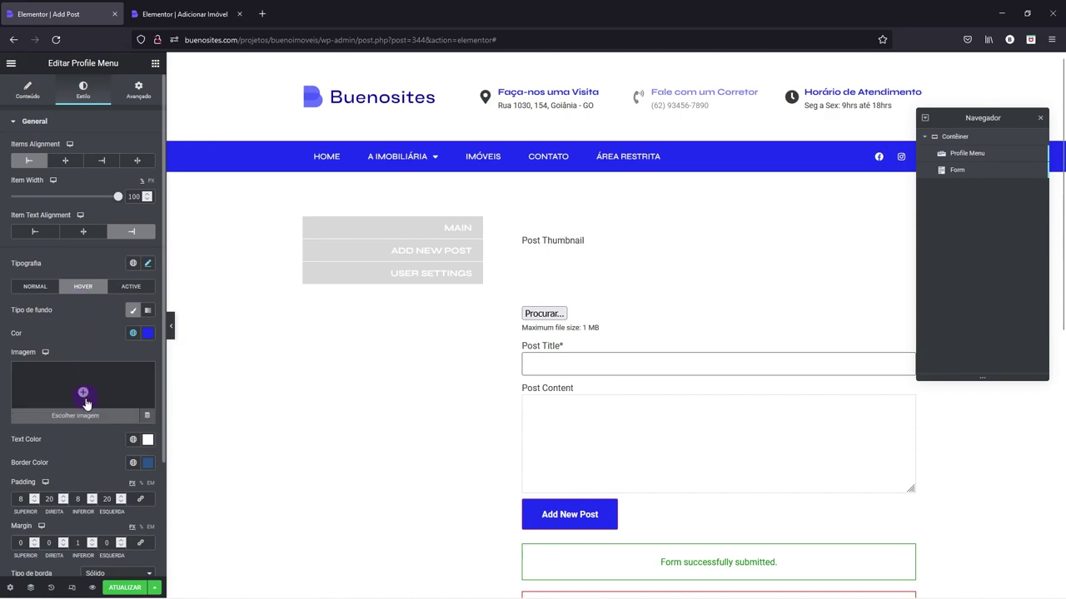
- Set the menu items' border type to Nenhum and preview the page
scroll(83, 405, "down", 1)
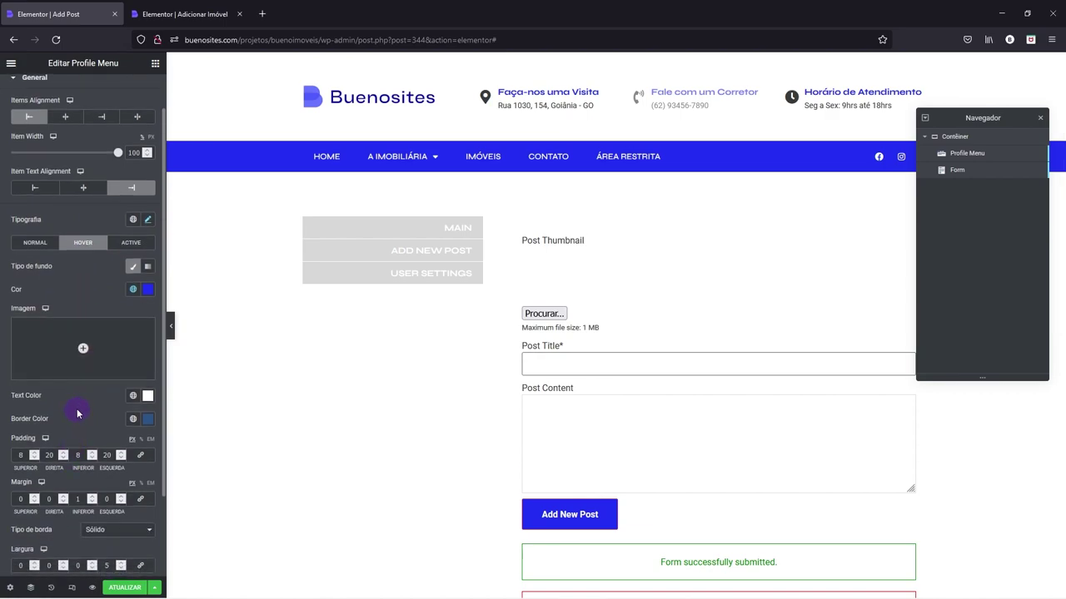
scroll(77, 409, "down", 1)
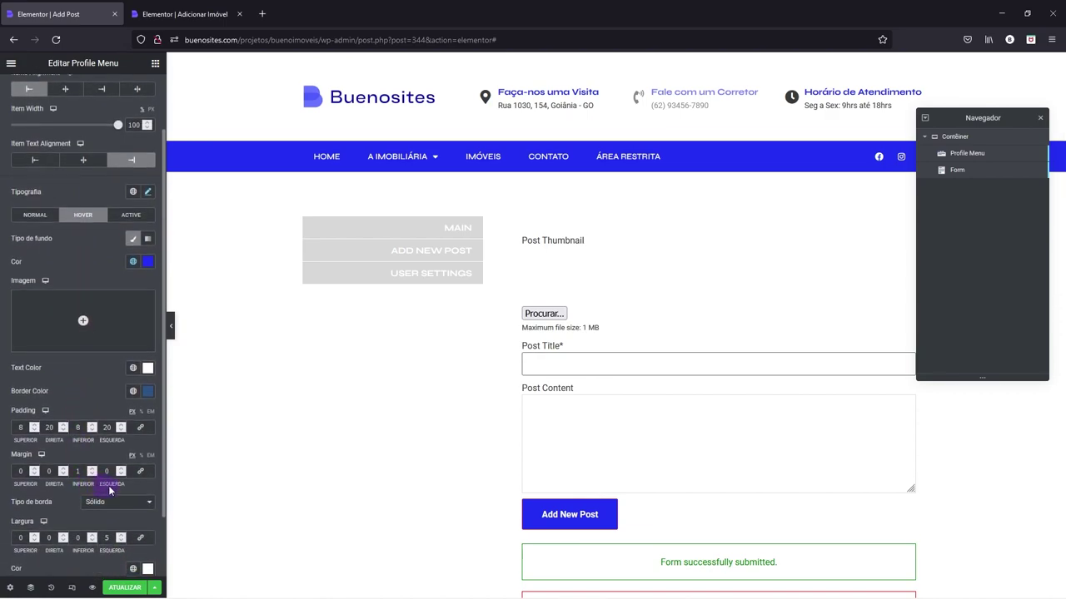
left_click(103, 501)
left_click(96, 517)
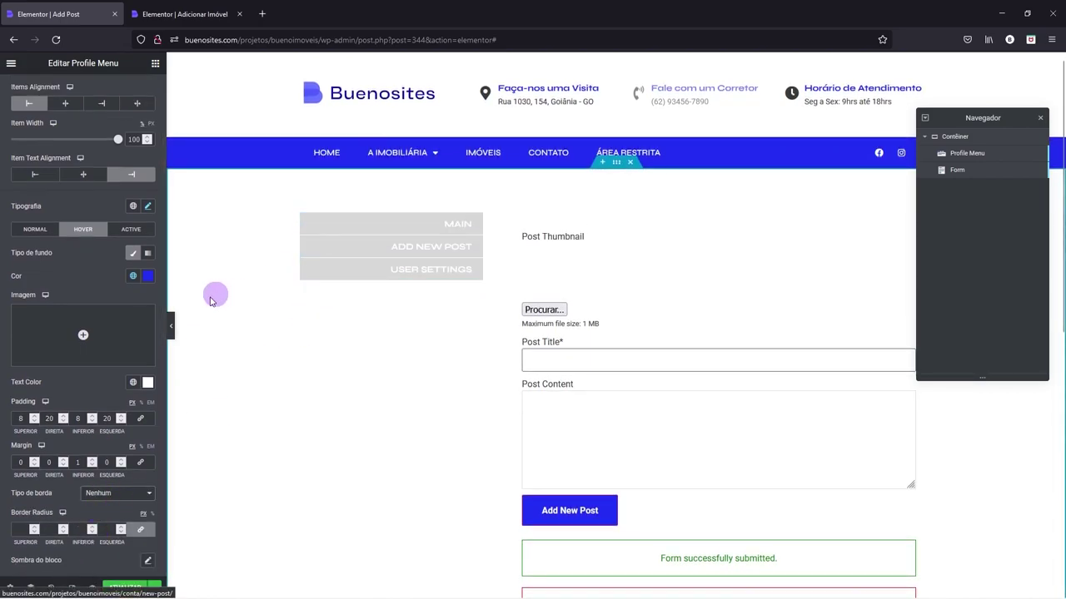
left_click(171, 326)
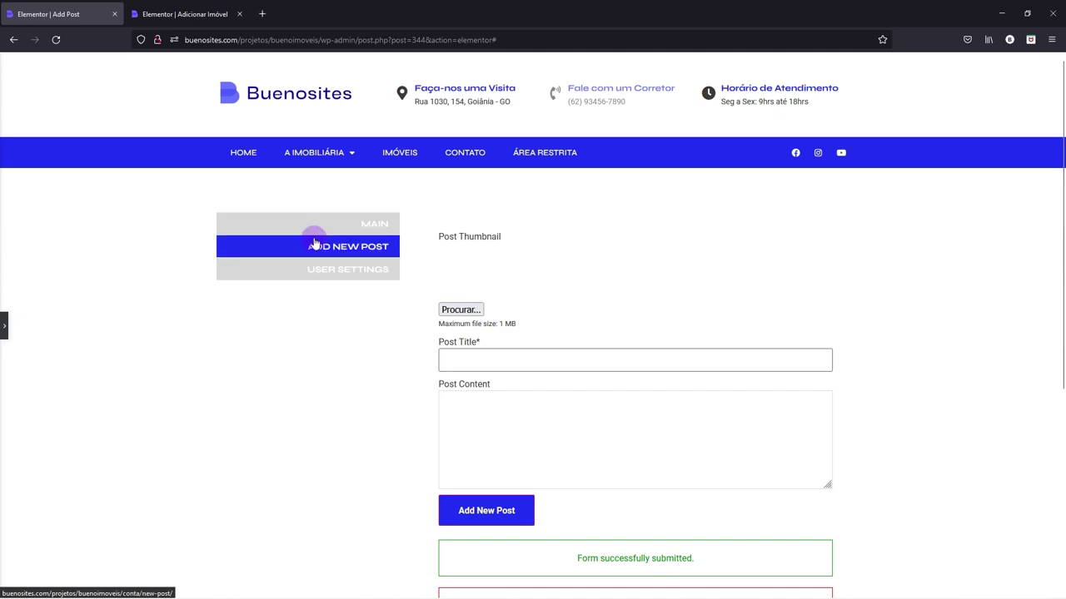
- Set the Form's background colour to #FBFBFB
left_click(5, 326)
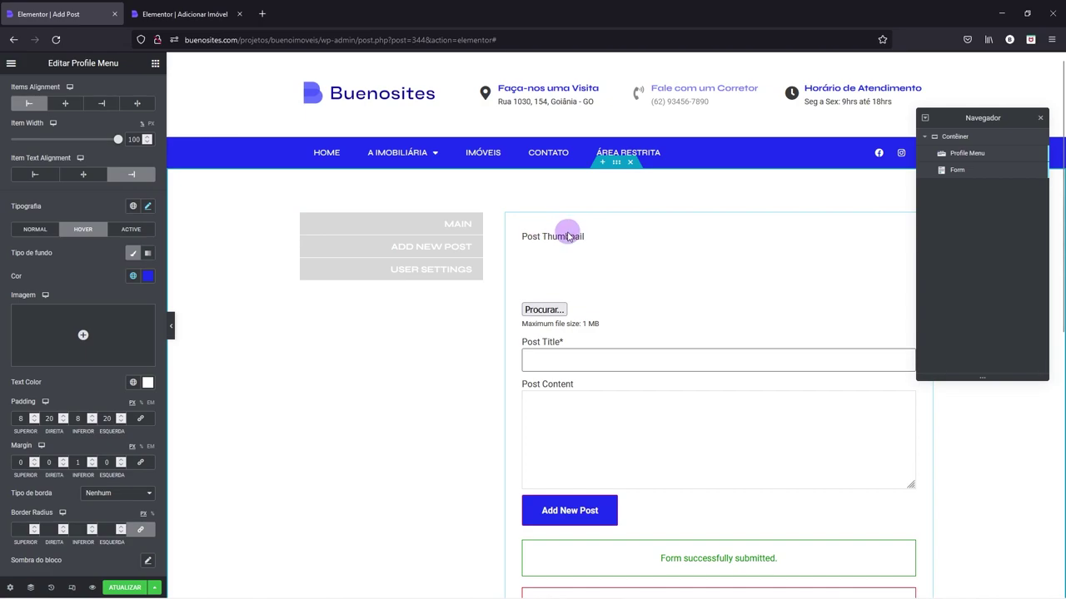
right_click(564, 238)
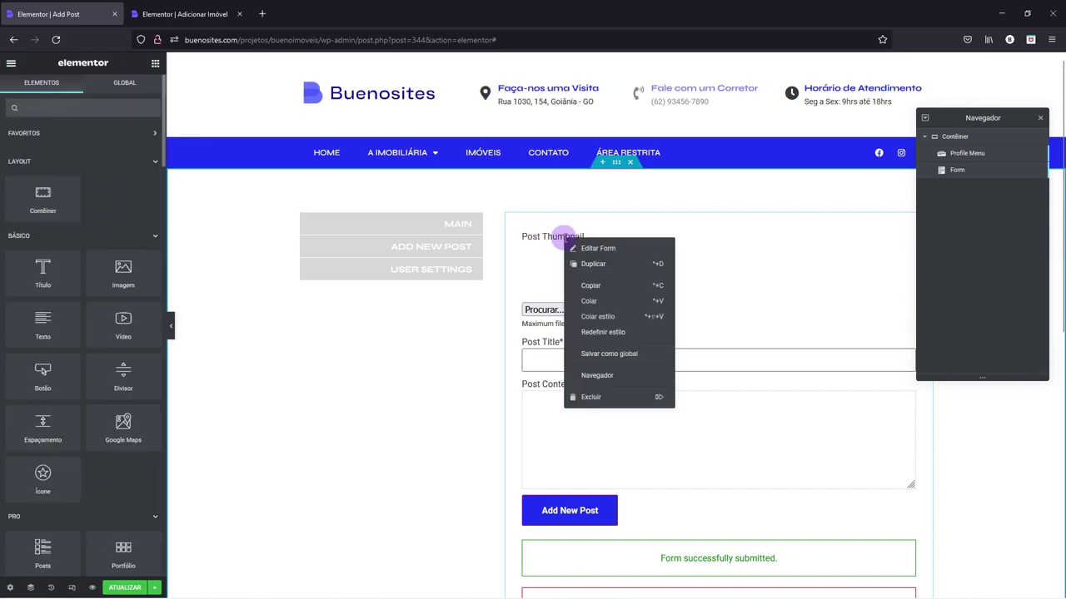
left_click(616, 249)
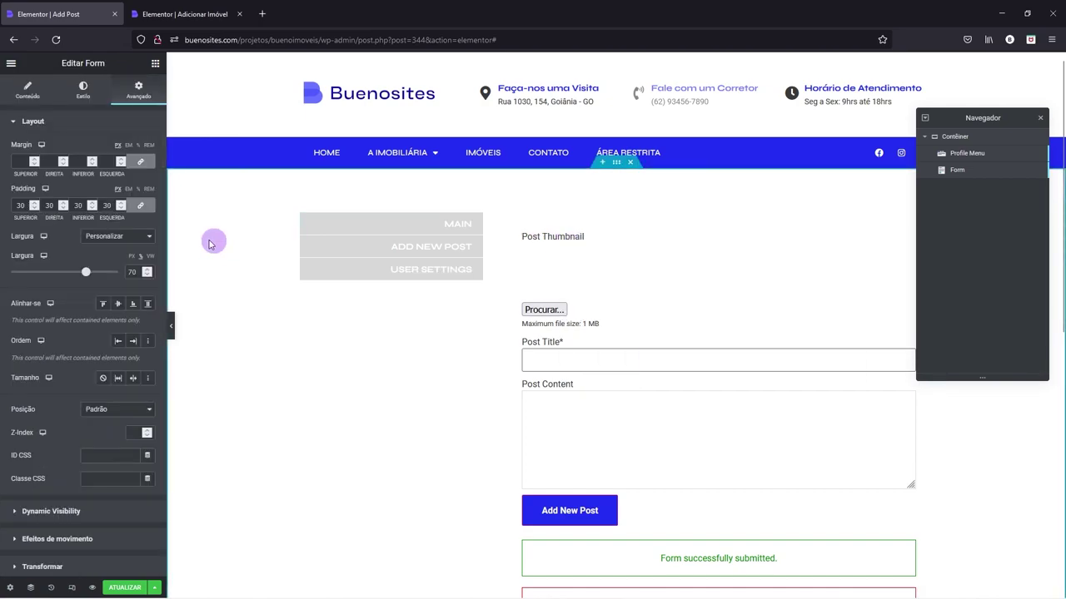
left_click(64, 121)
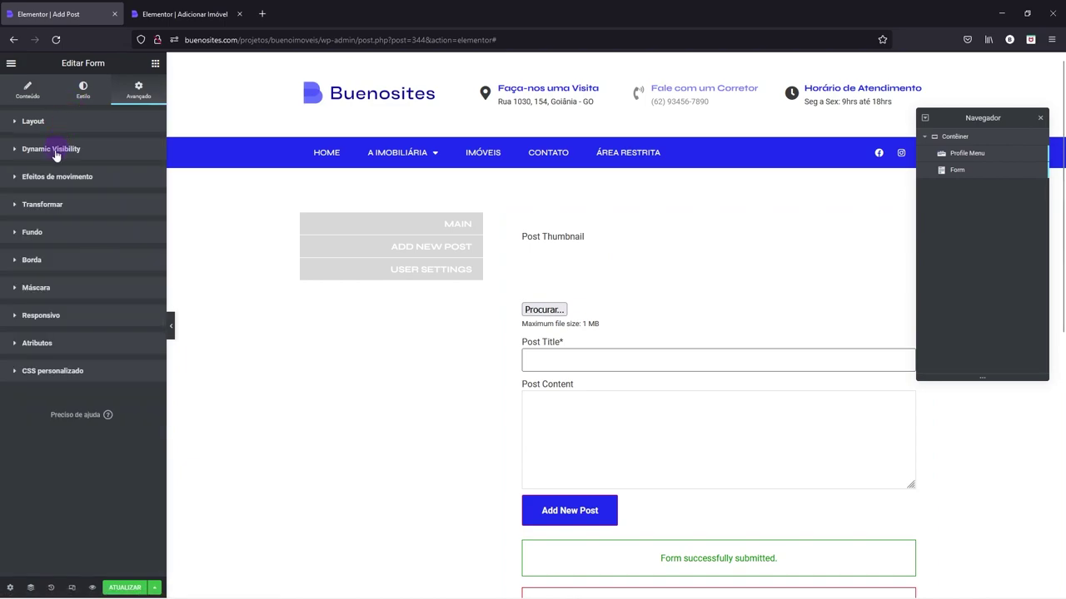
left_click(33, 233)
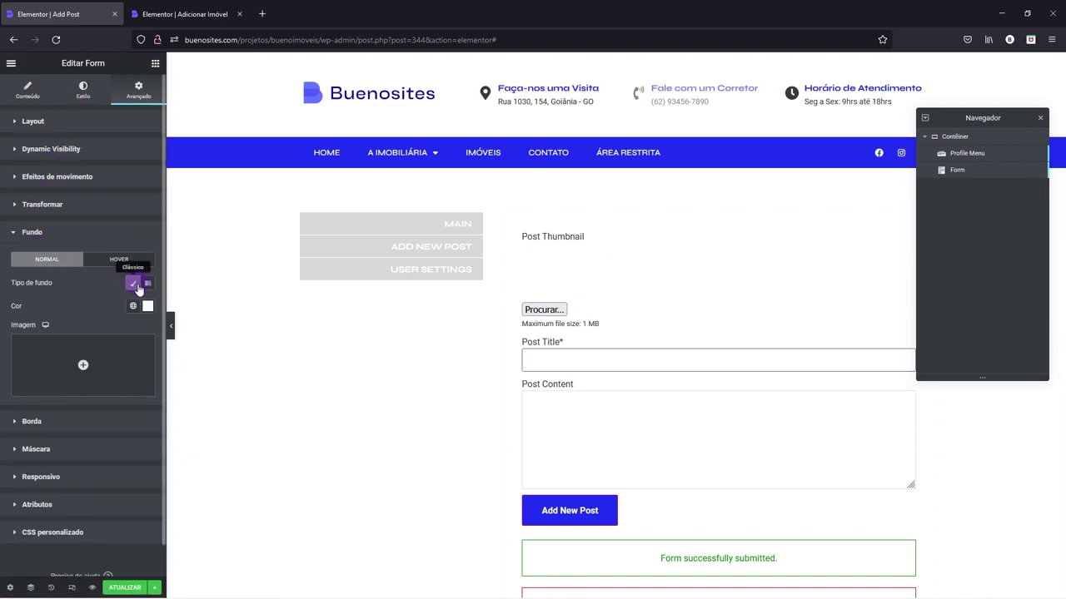
left_click(148, 306)
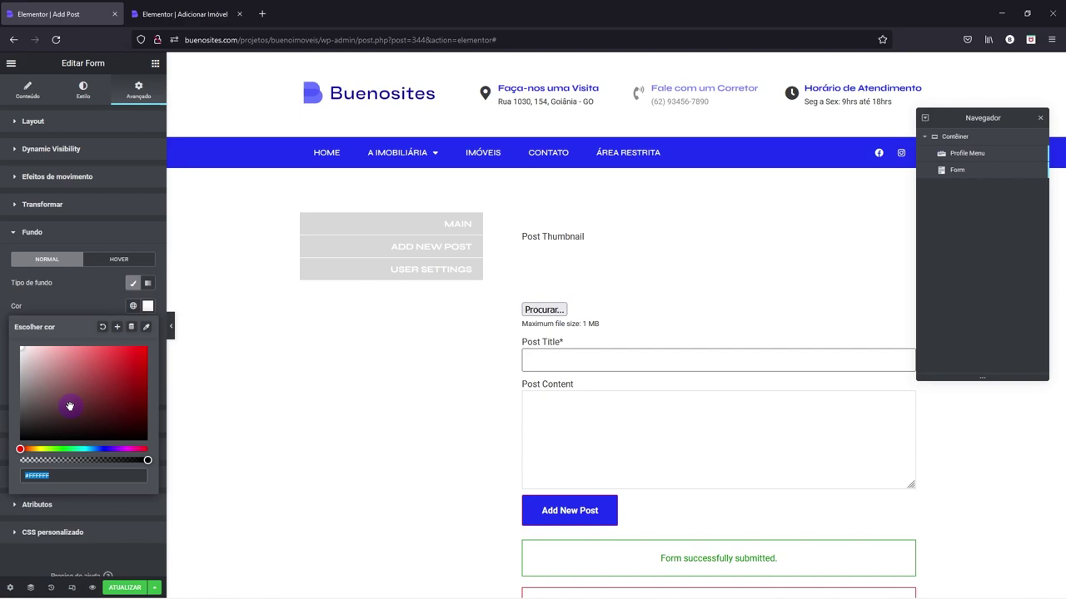
type("#FBFBFB")
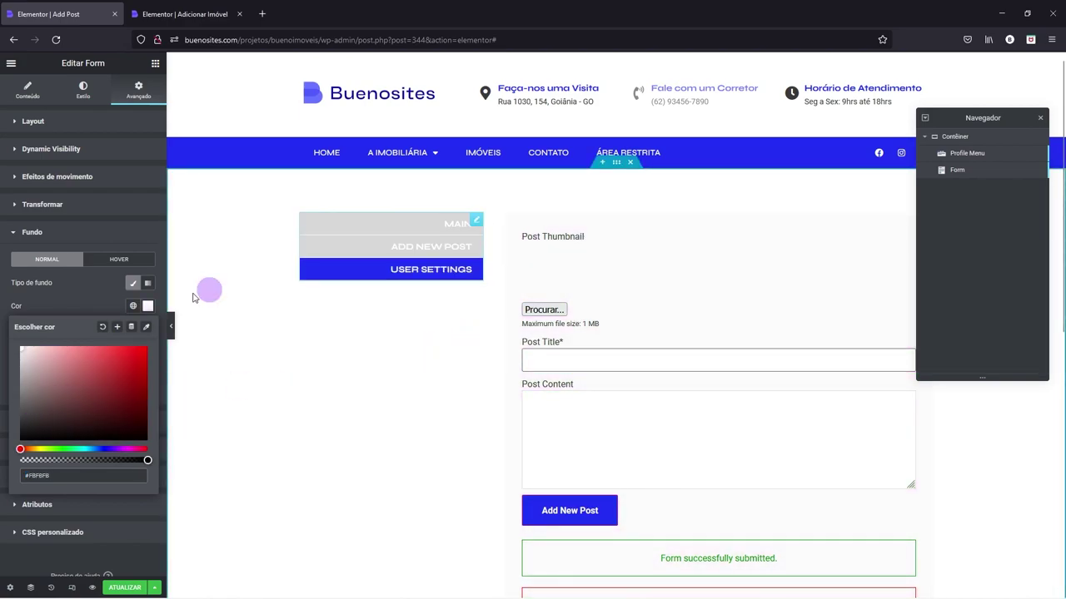
left_click(36, 234)
- Round the Form's corners to 5, then preview the page and check the menu hover
left_click(31, 261)
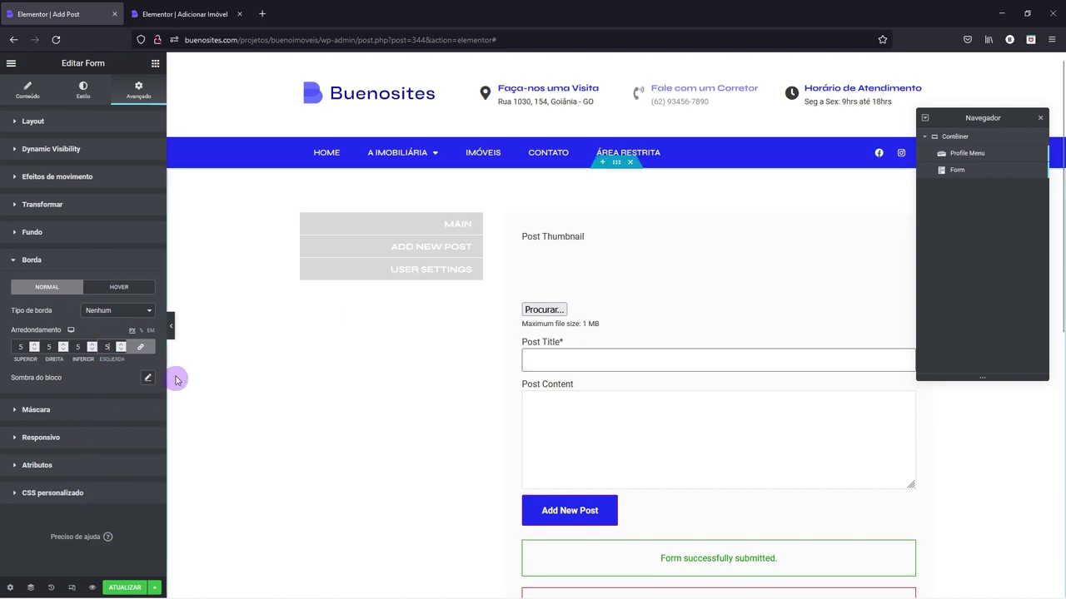
left_click(170, 329)
left_click(359, 217)
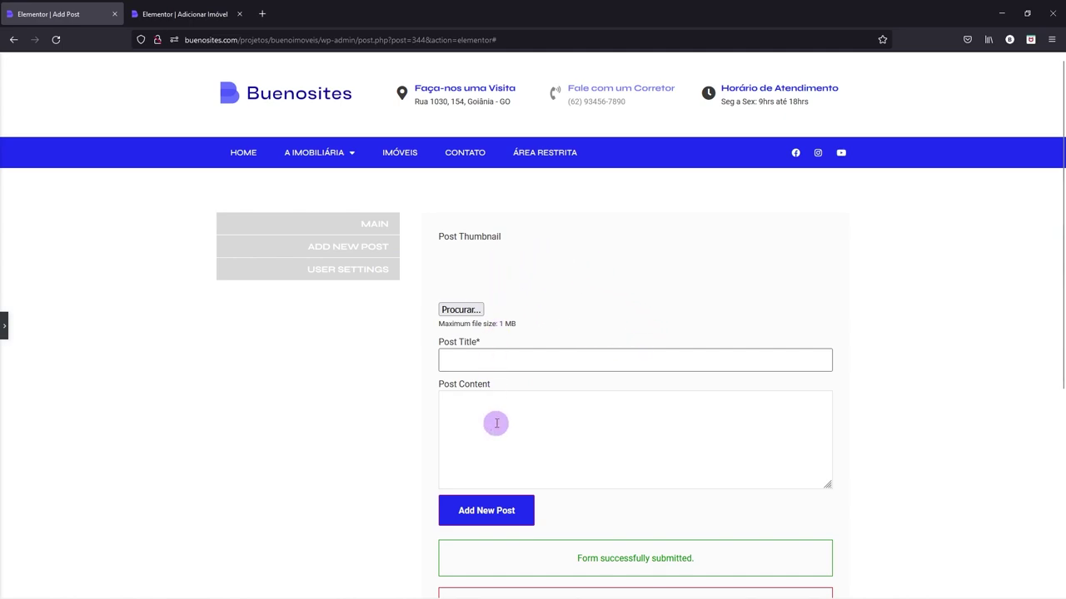
scroll(521, 400, "down", 1)
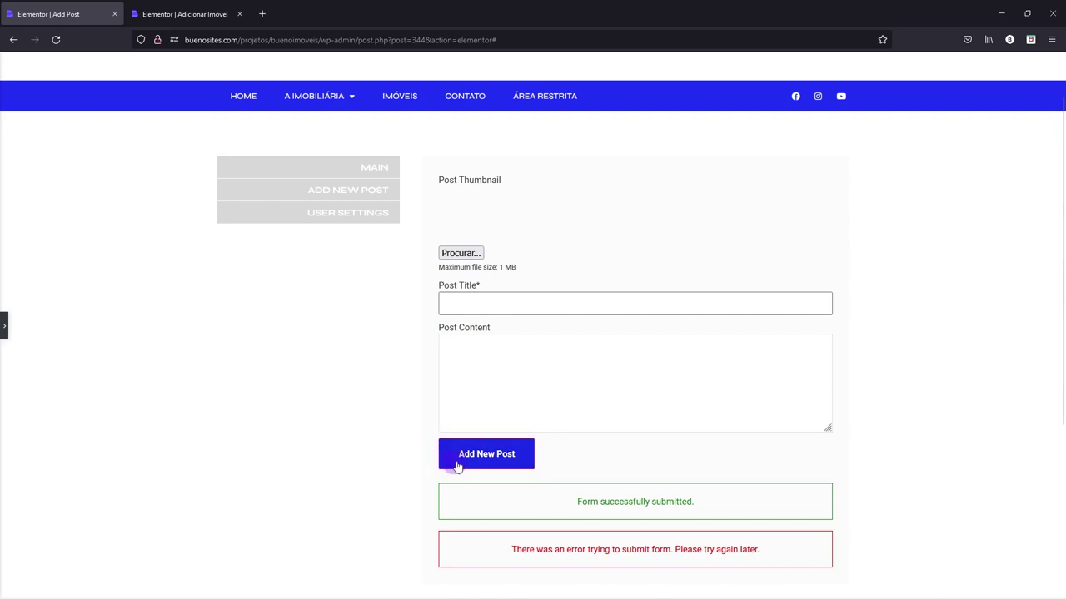
left_click(5, 325)
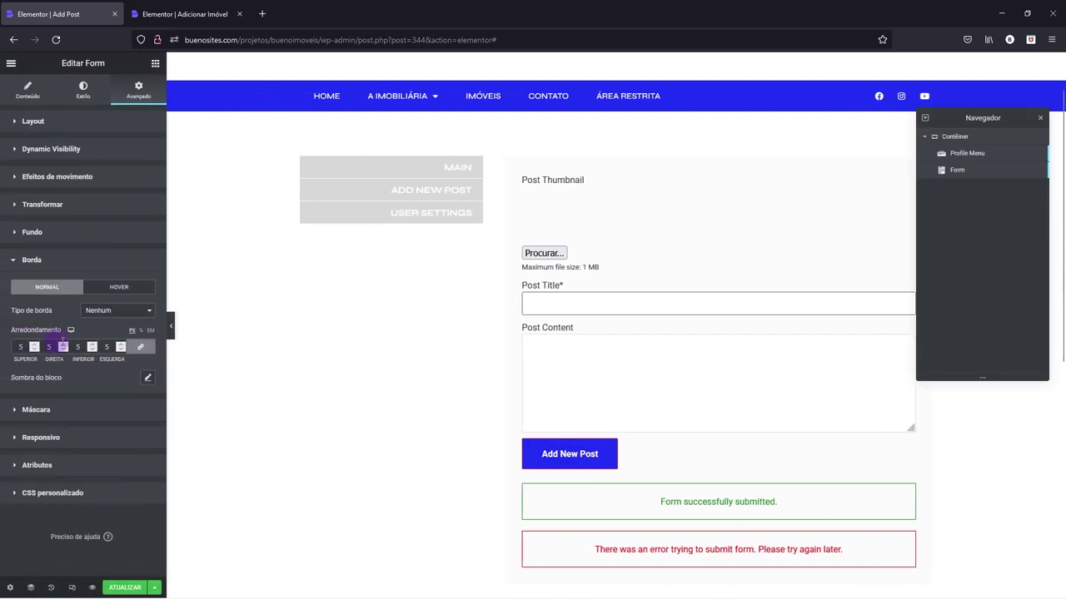
- Give the form's submit button a Sólido border with all widths set to 0
right_click(552, 442)
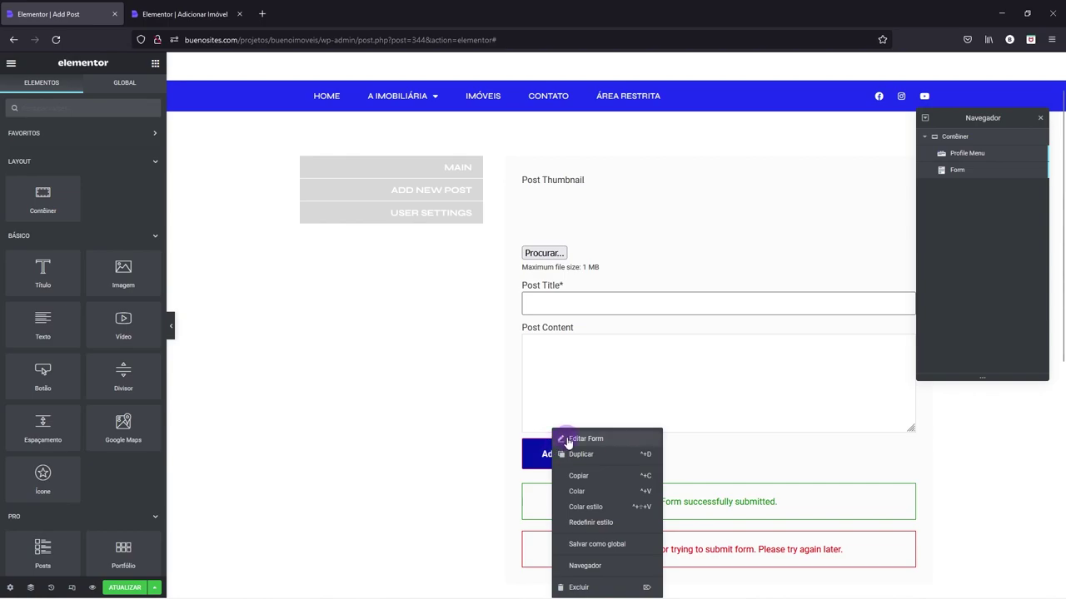
left_click(568, 439)
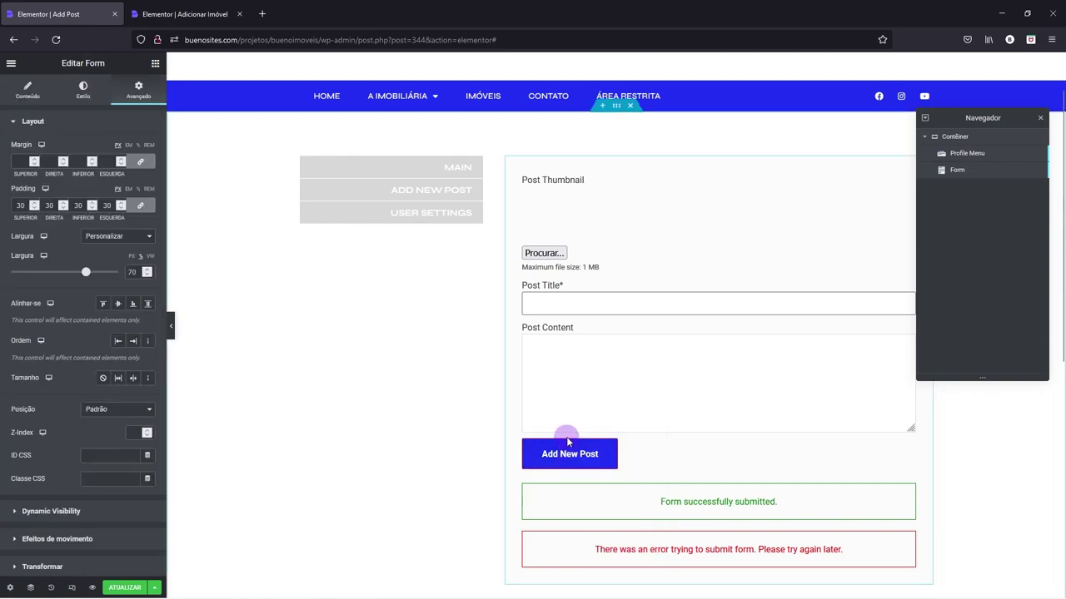
left_click(85, 97)
left_click(48, 132)
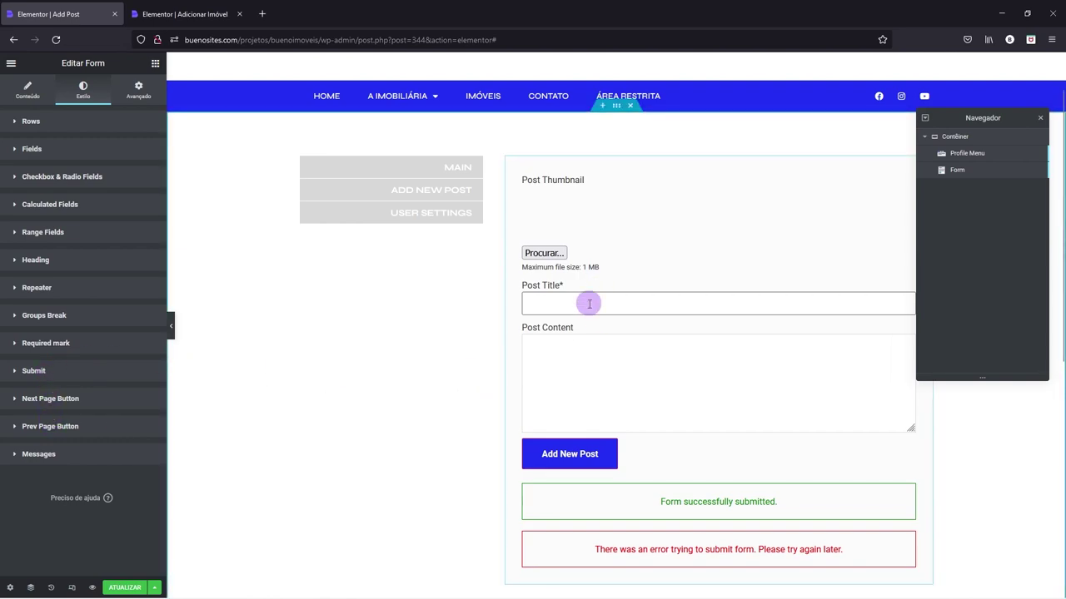
left_click(35, 376)
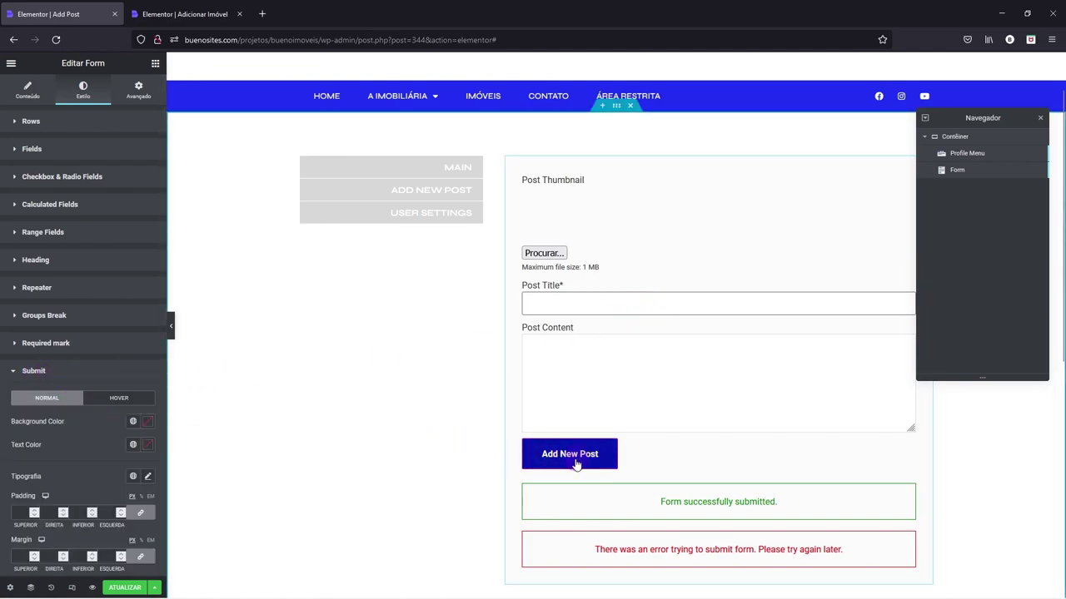
scroll(137, 408, "down", 1)
scroll(133, 410, "down", 5)
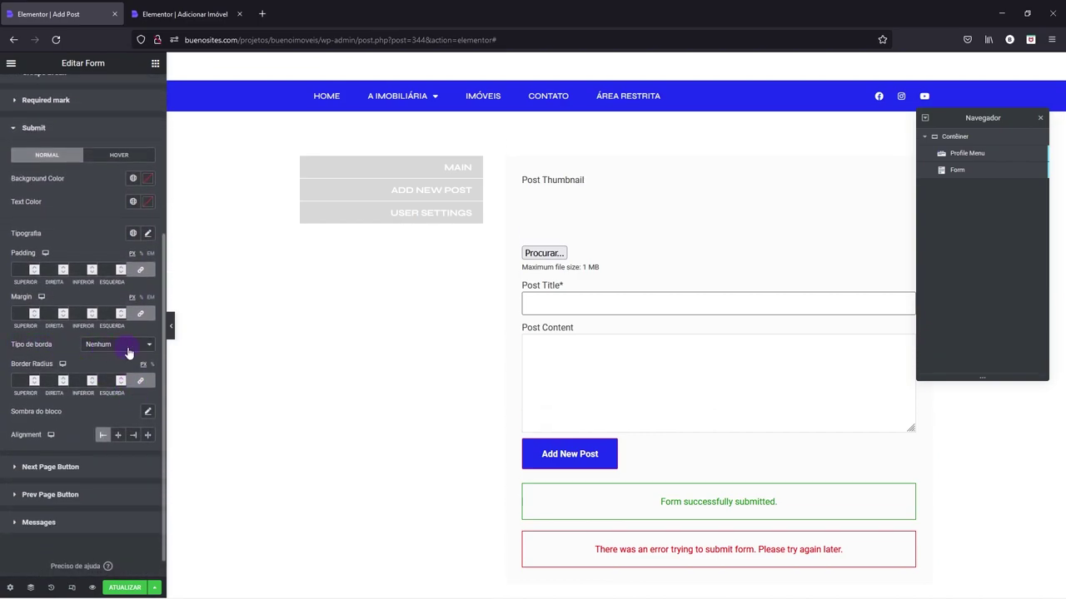
left_click(127, 352)
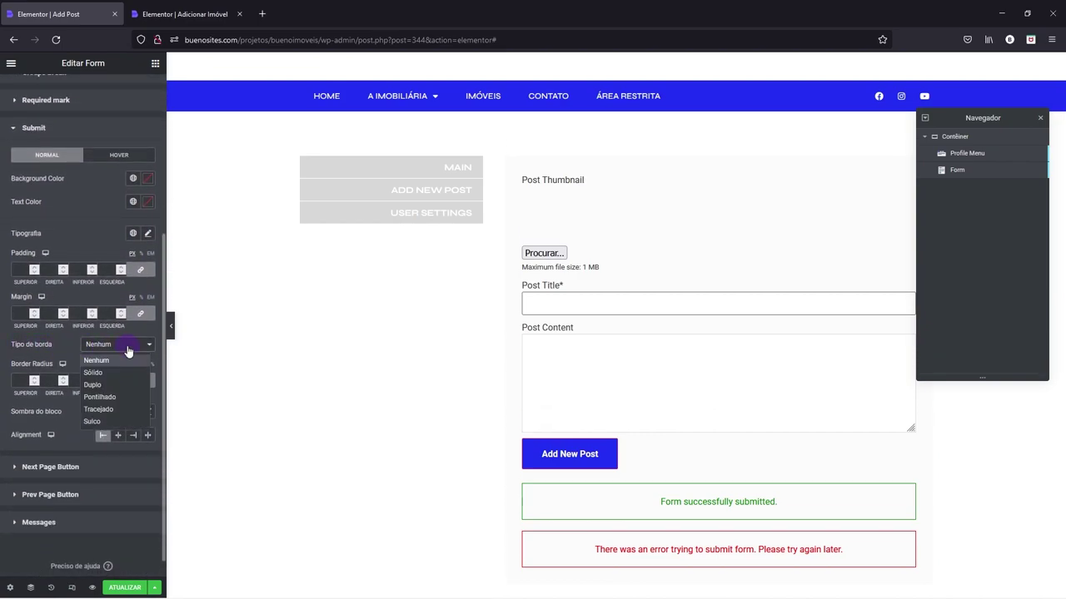
left_click(93, 373)
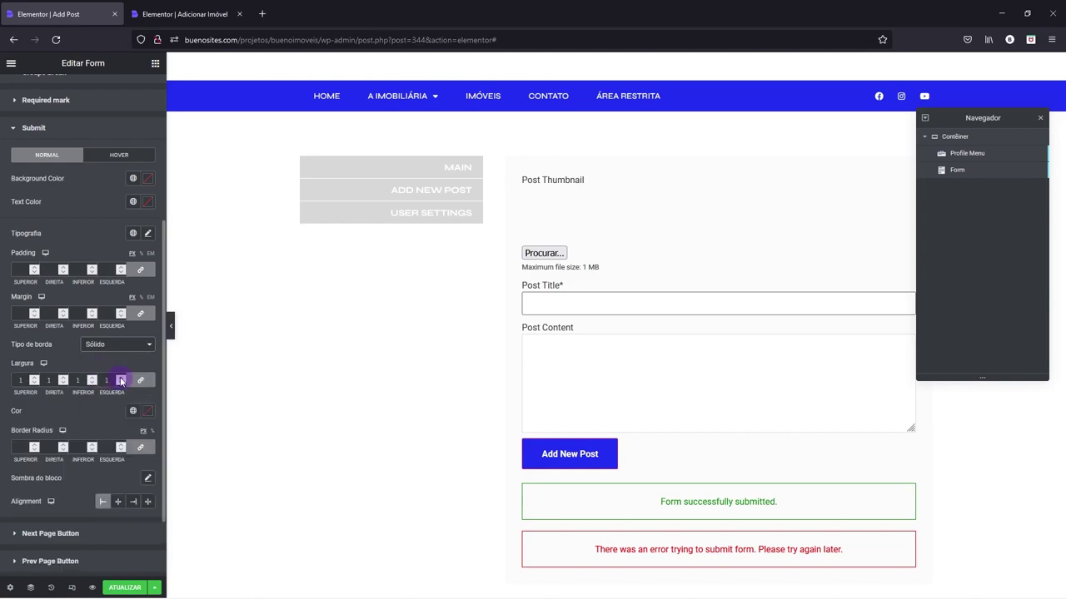
left_click(122, 383)
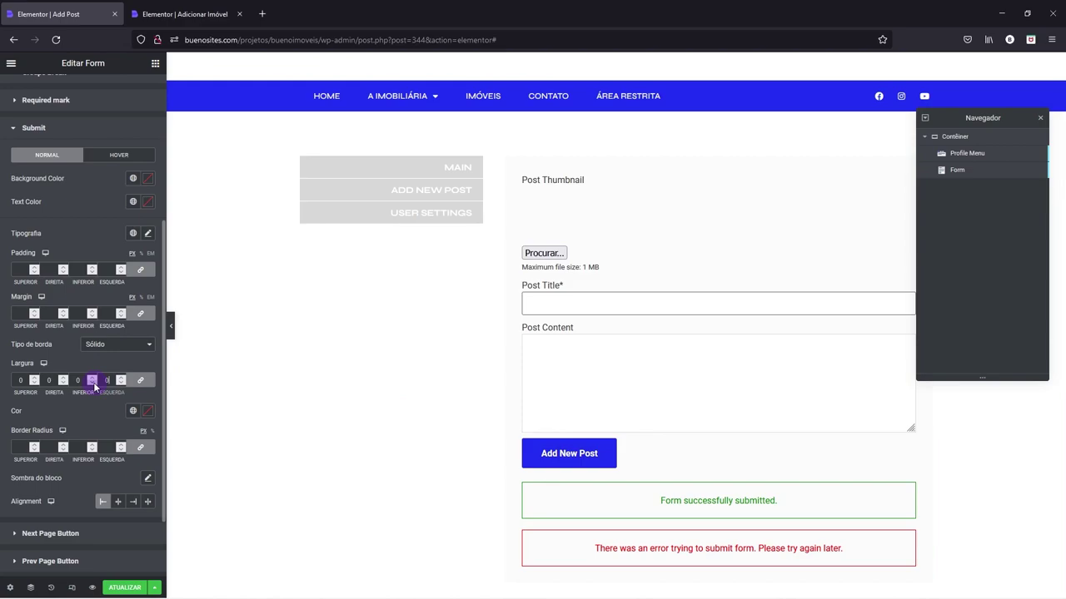
left_click(63, 341)
- Save the Add Post template with ATUALIZAR and move to the Adicionar Imóvel editor
left_click(126, 587)
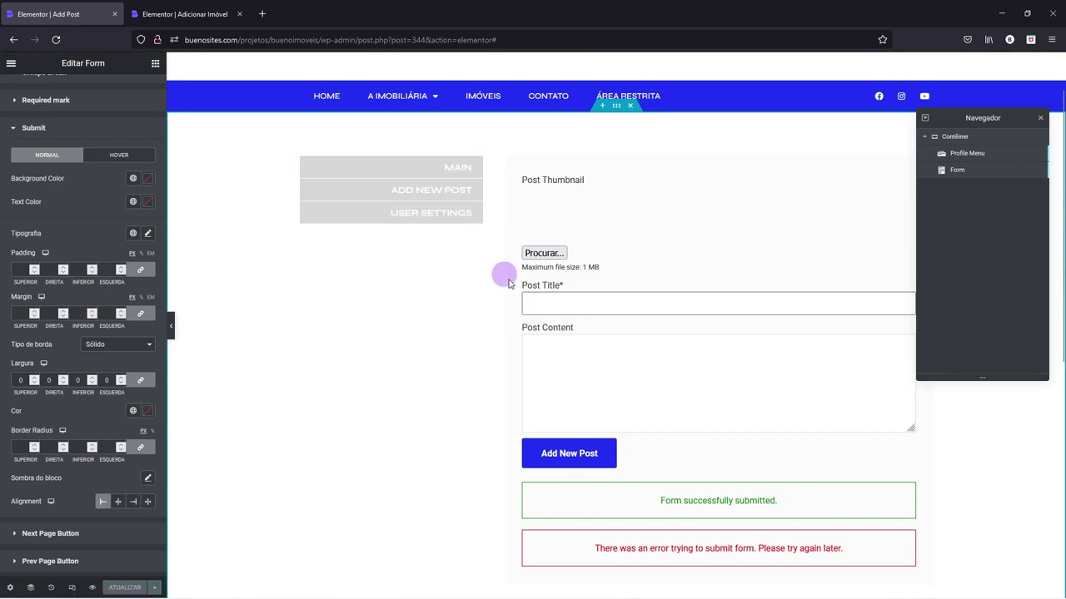
scroll(614, 316, "up", 1)
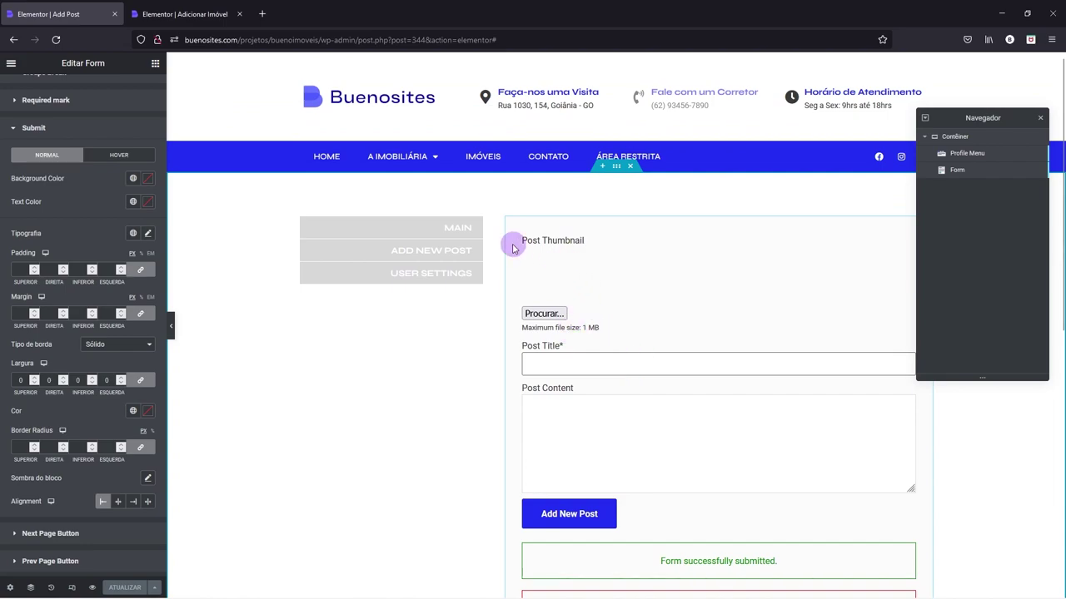
left_click(204, 13)
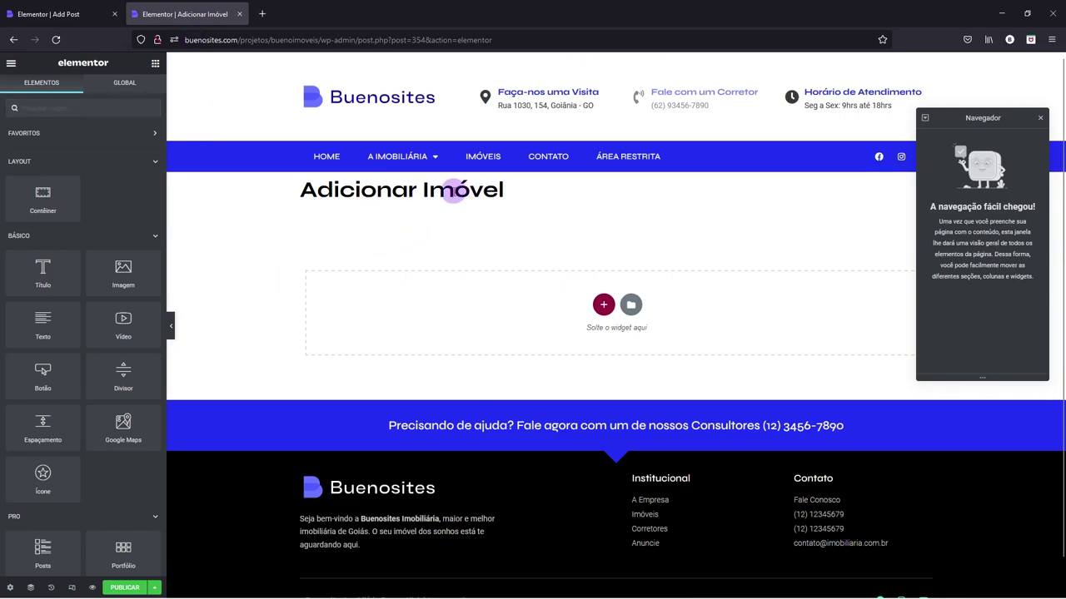
- Set the Adicionar Imóvel page layout to Elementor largura total
left_click(10, 587)
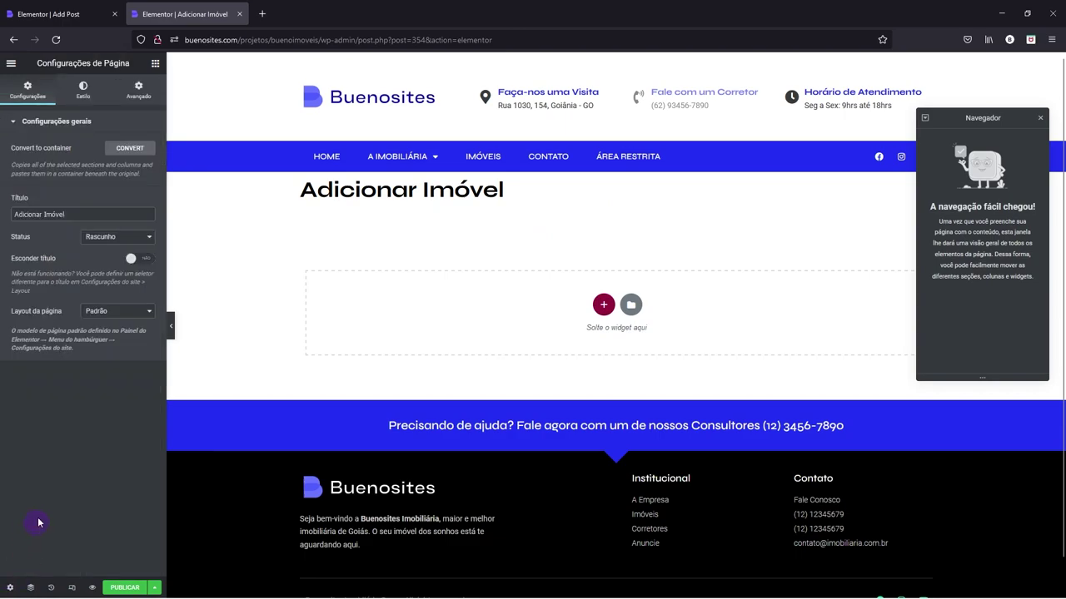
left_click(102, 320)
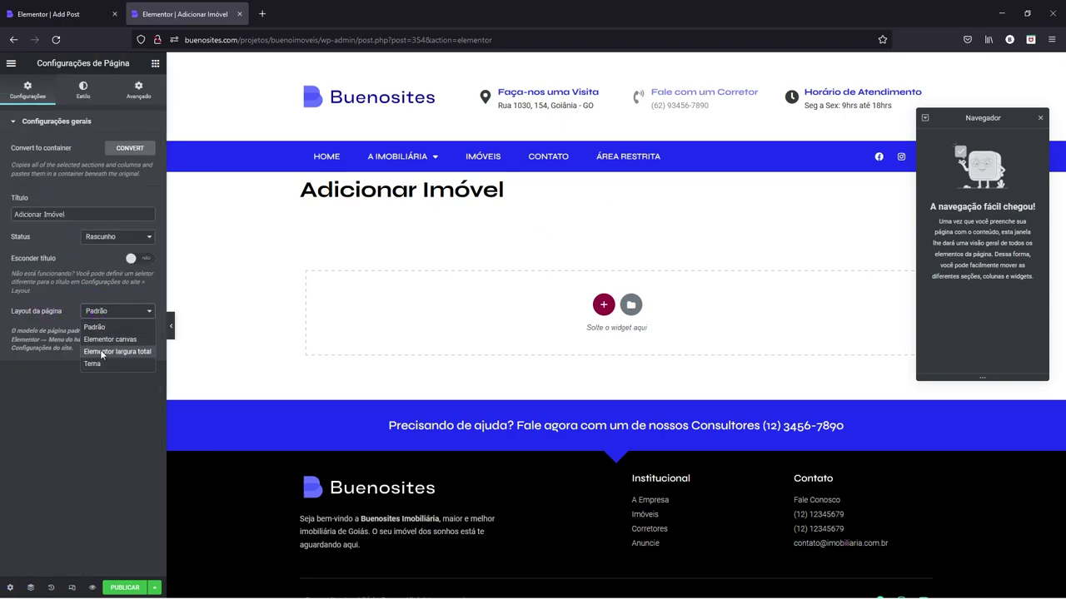
left_click(102, 353)
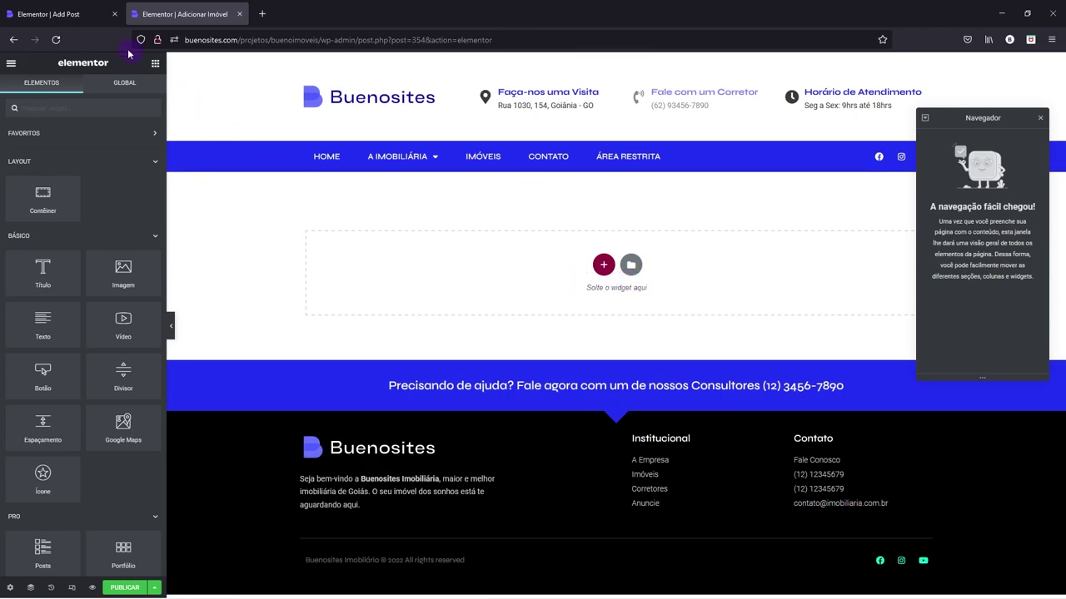
- Copy the Add Post menu-and-form container and paste it into the empty Adicionar Imóvel page
left_click(50, 14)
right_click(595, 196)
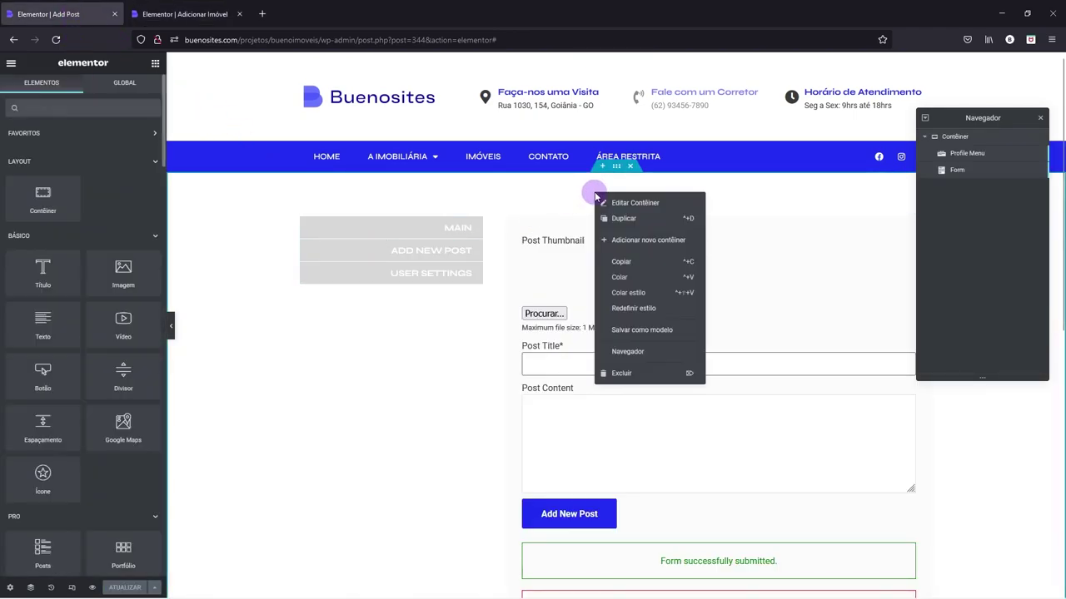
left_click(645, 262)
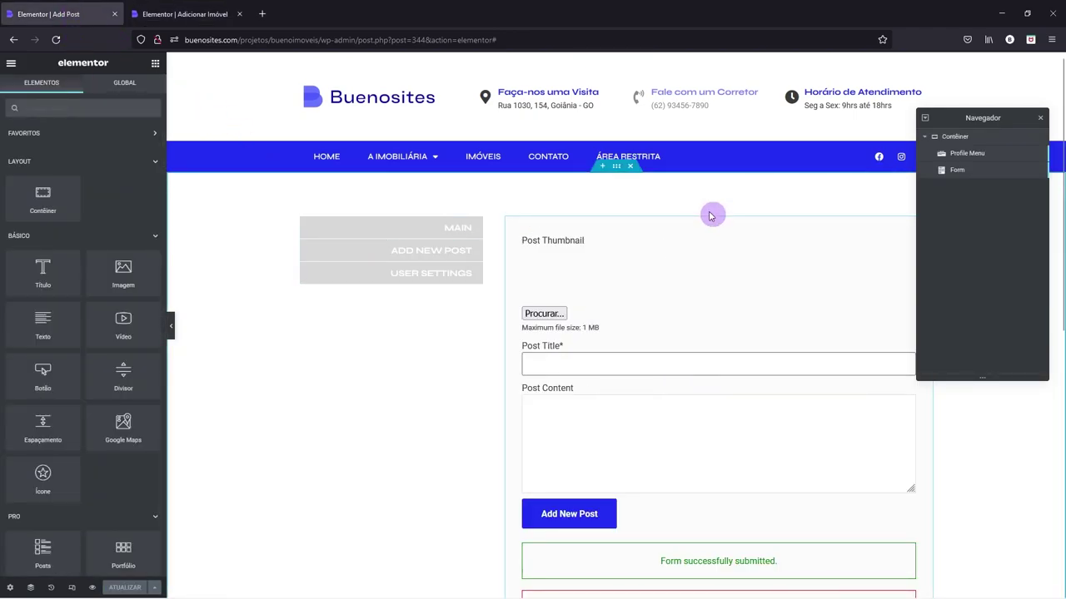
right_click(620, 193)
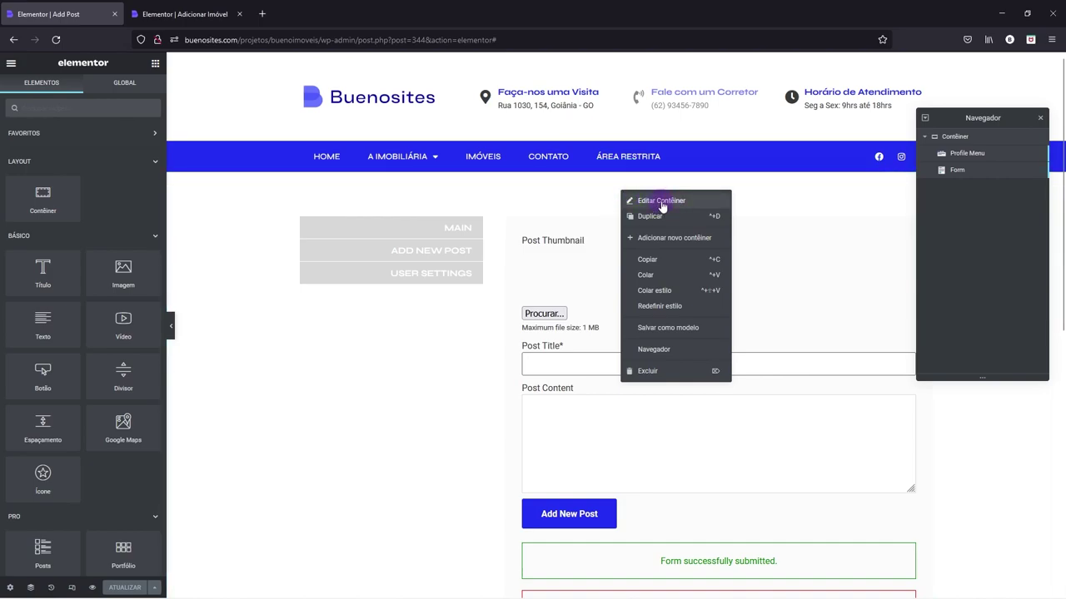
left_click(648, 260)
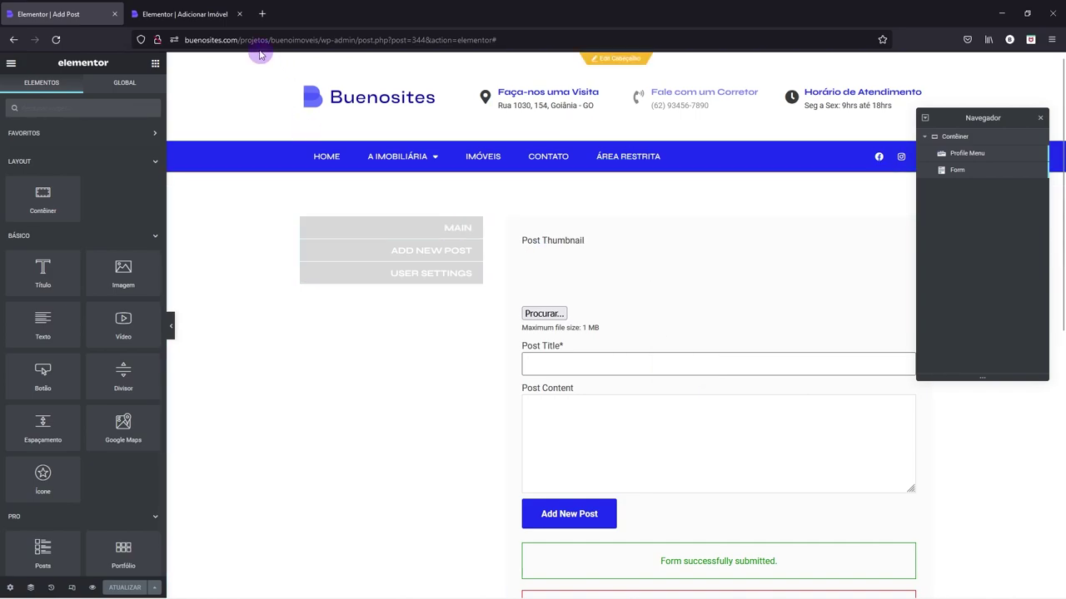
left_click(183, 14)
right_click(607, 268)
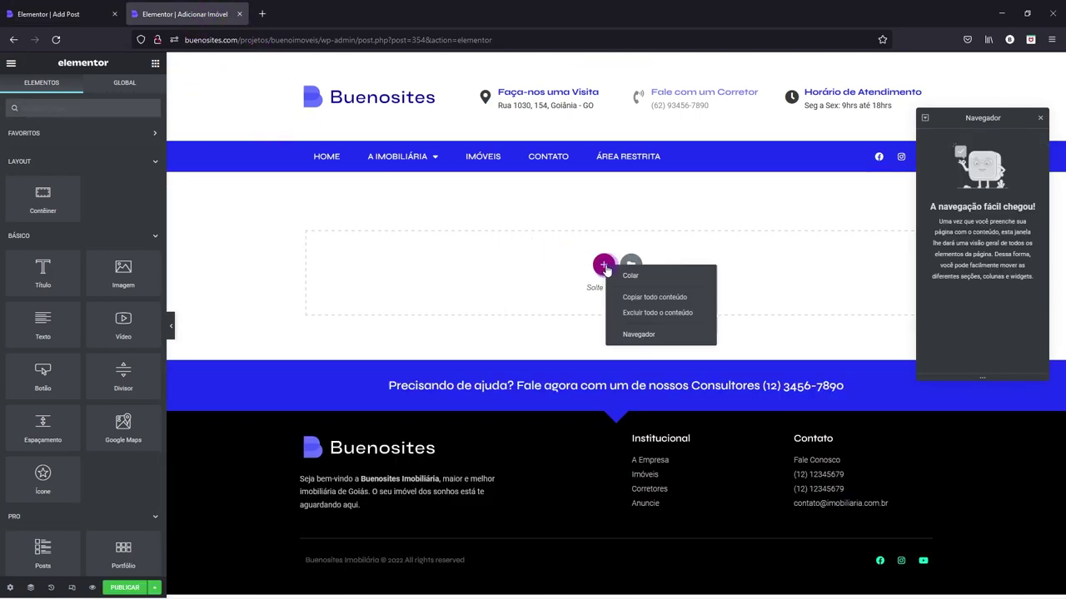
left_click(632, 276)
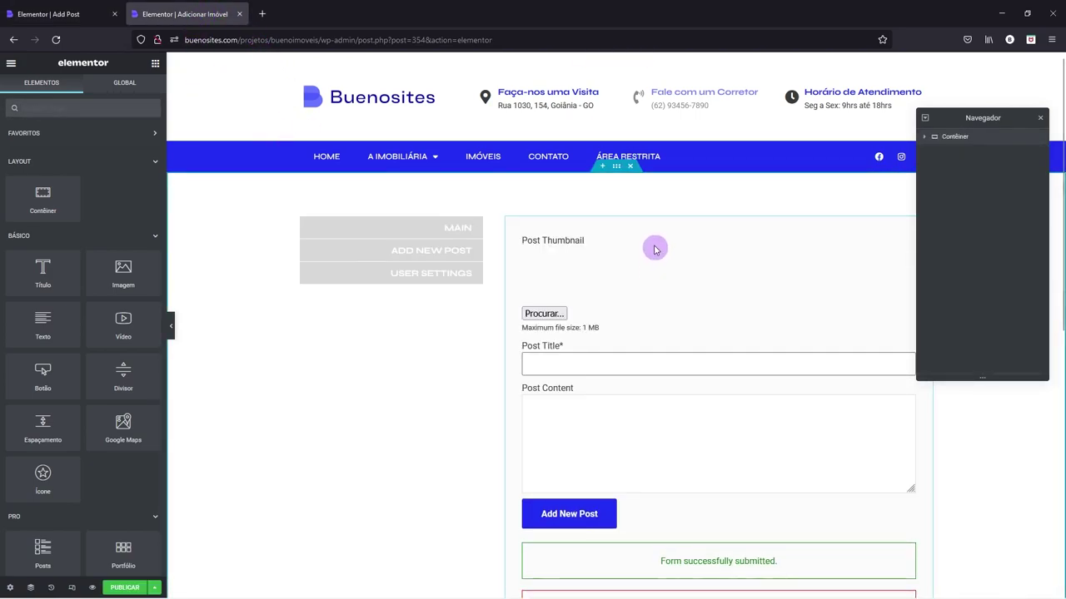
right_click(541, 245)
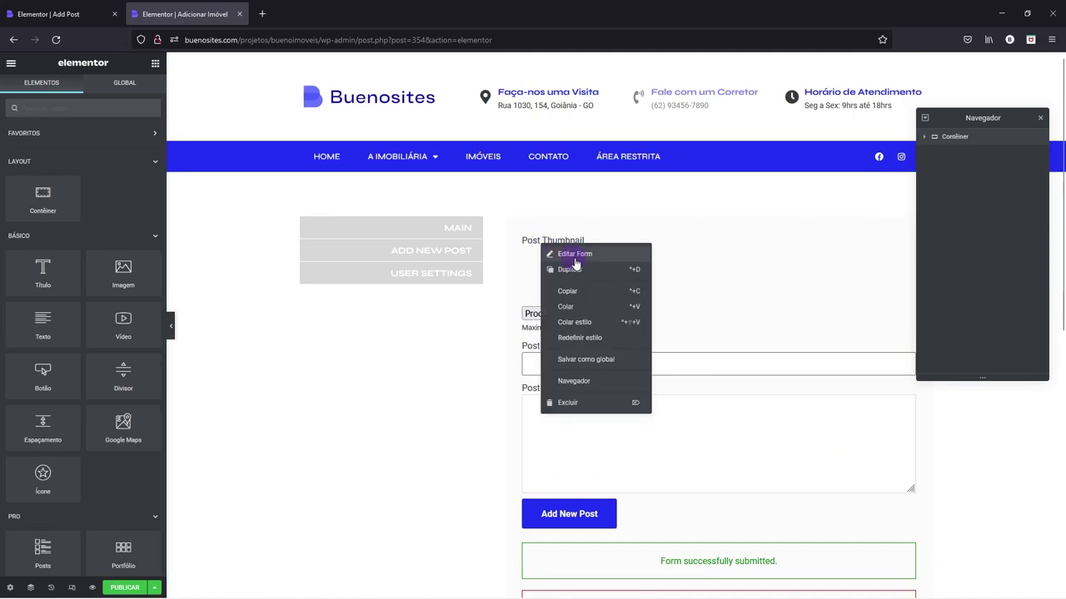
- Switch the pasted form from New Post to Novo Imóvel and publish the page
left_click(554, 254)
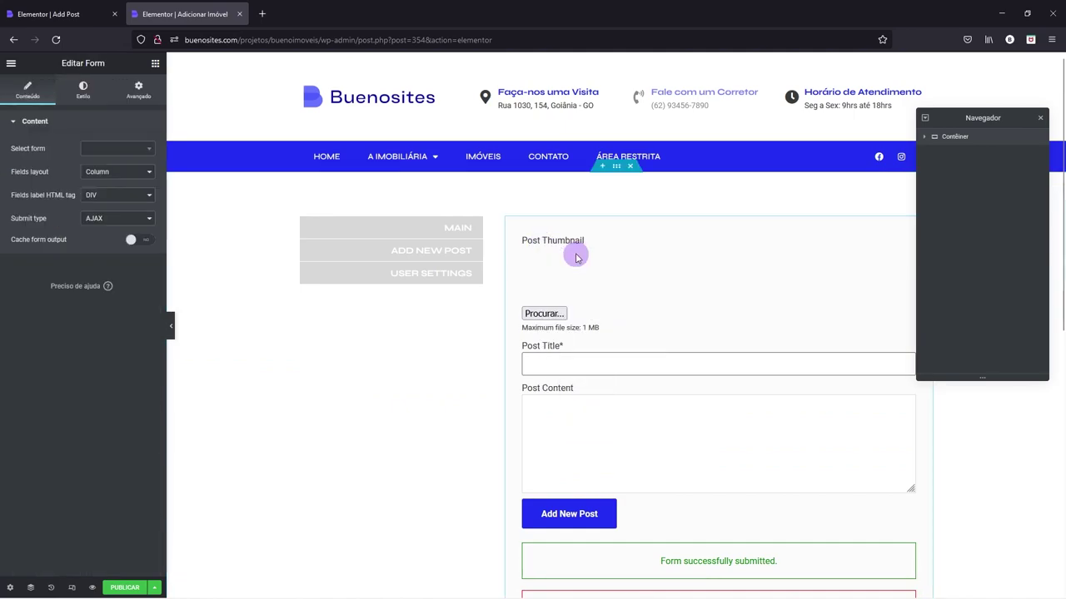
left_click(149, 153)
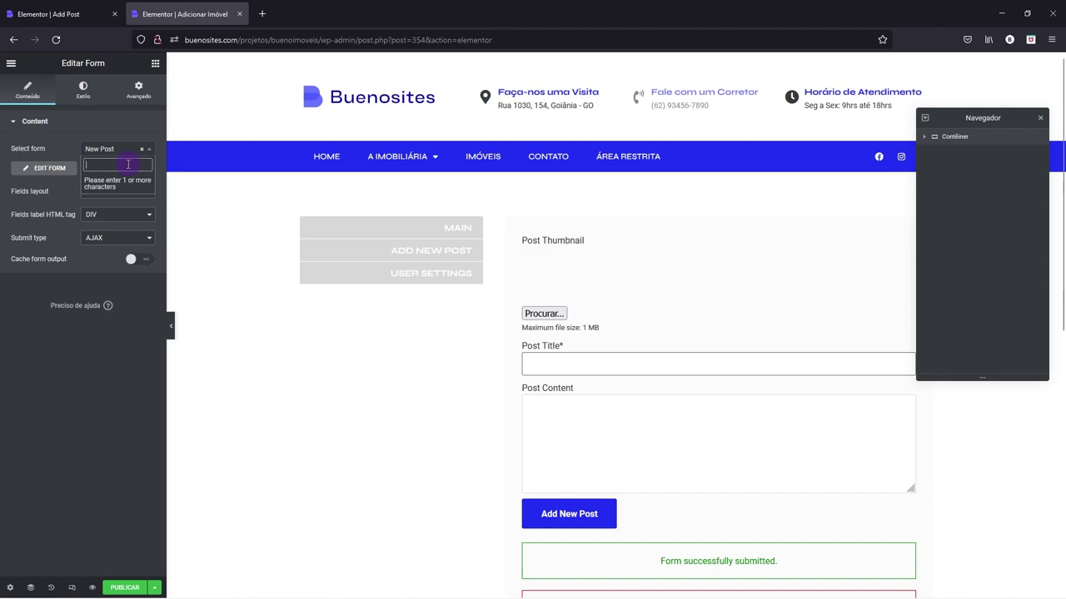
type("Novo")
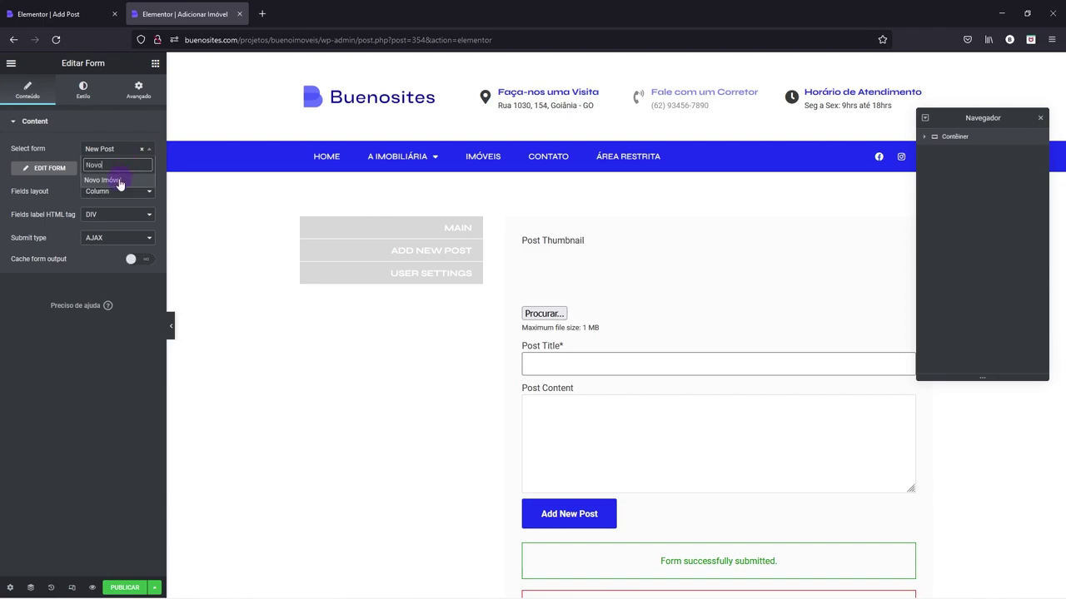
left_click(104, 180)
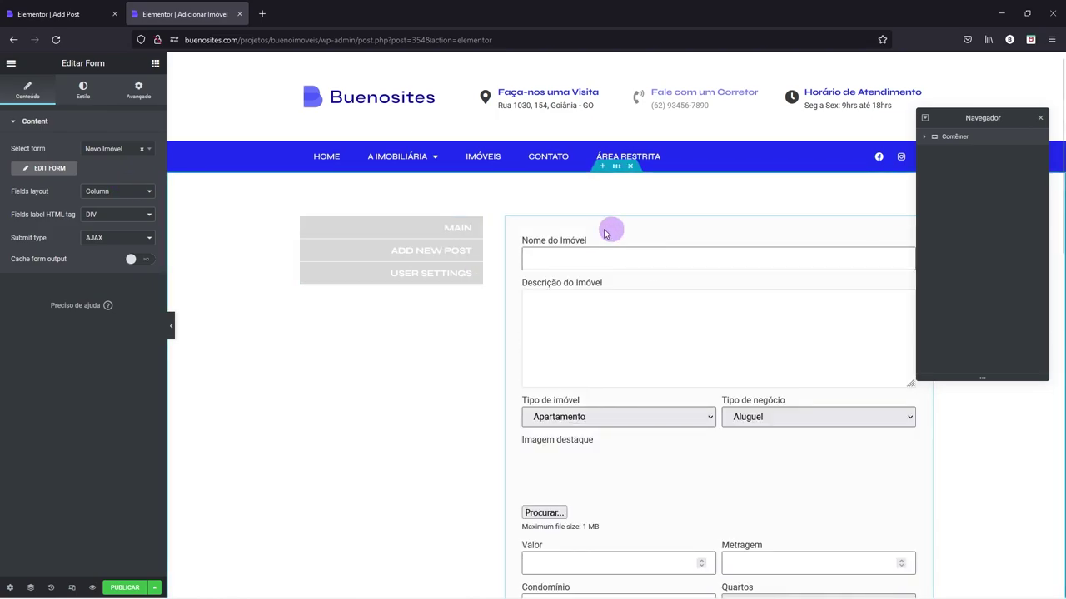
scroll(628, 266, "down", 3)
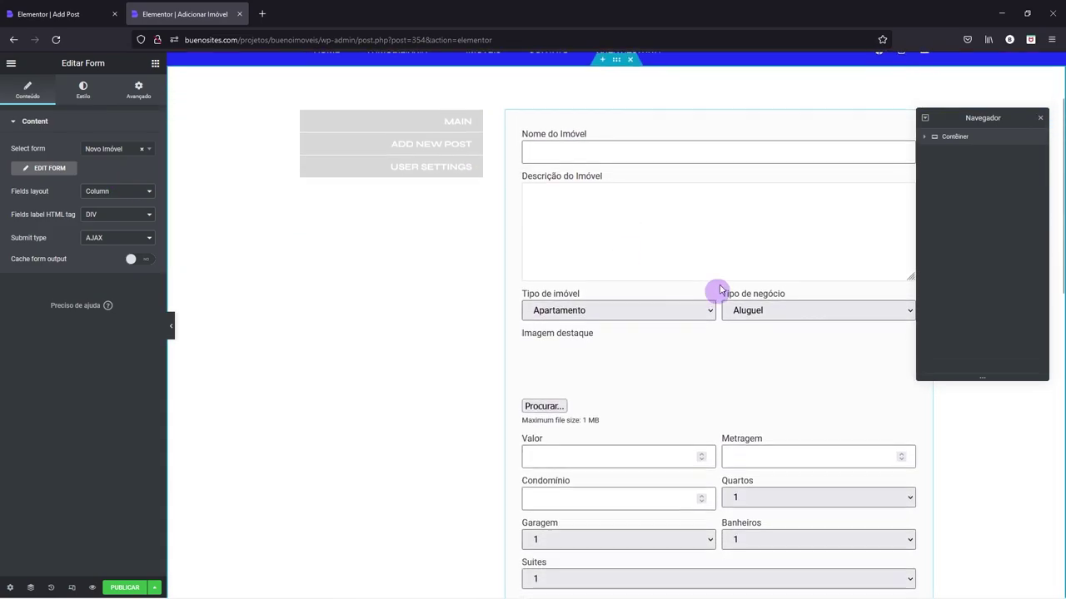
scroll(655, 263, "down", 6)
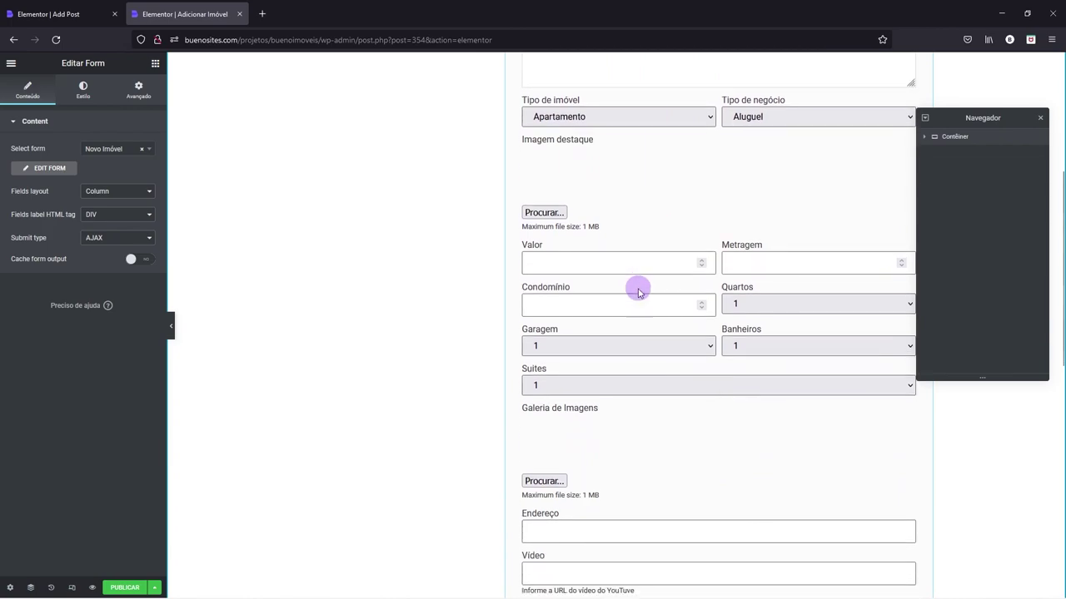
scroll(638, 219, "down", 3)
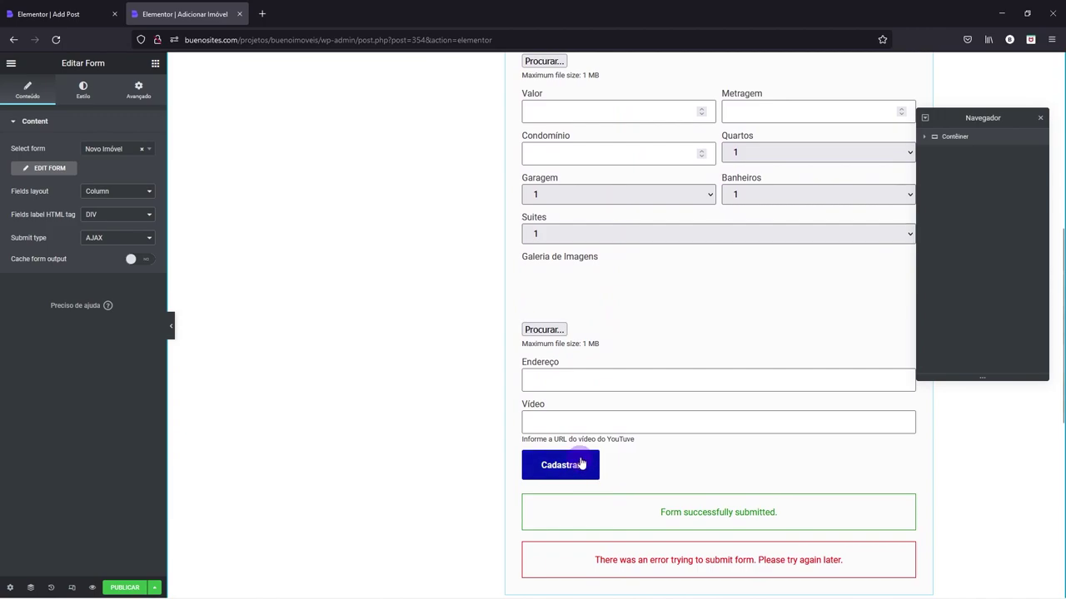
scroll(581, 463, "up", 5)
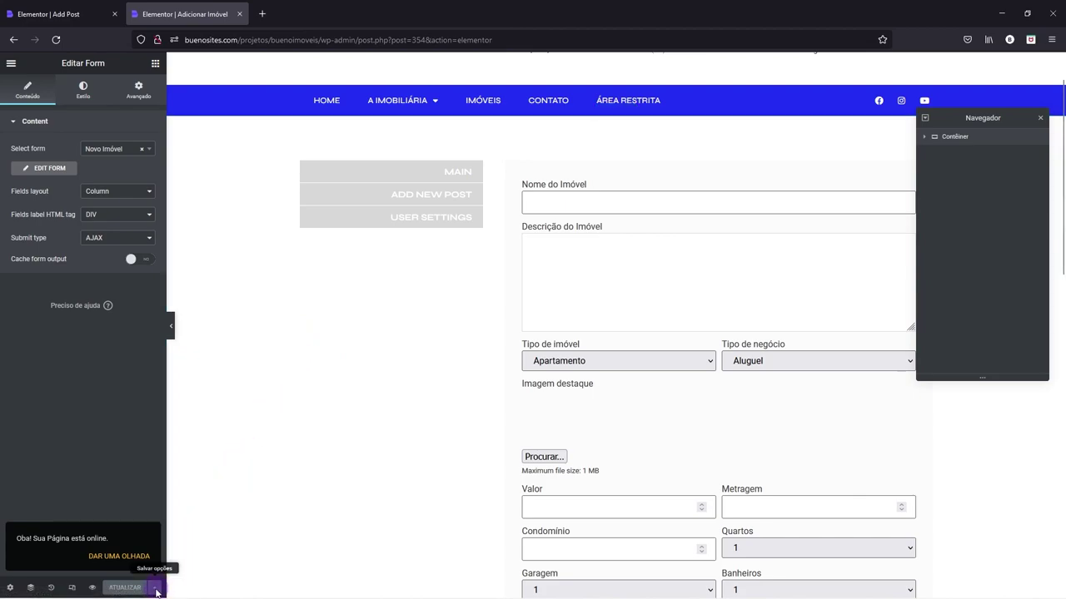
- Save the page to the library as the template 'Page - Modelo ADICIONAR IMOVEL'
left_click(155, 588)
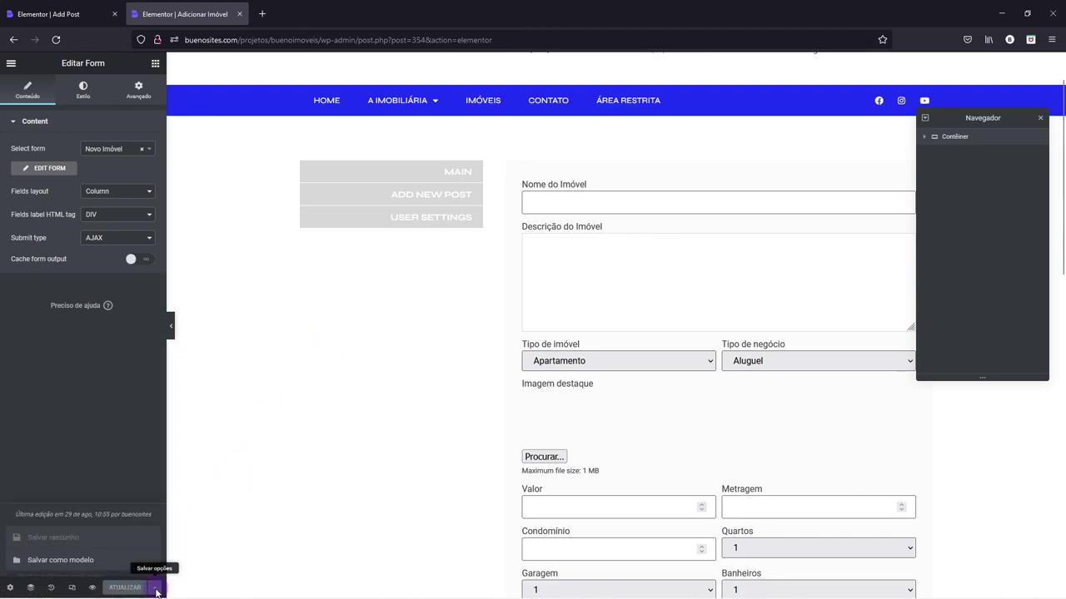
left_click(73, 562)
left_click(383, 320)
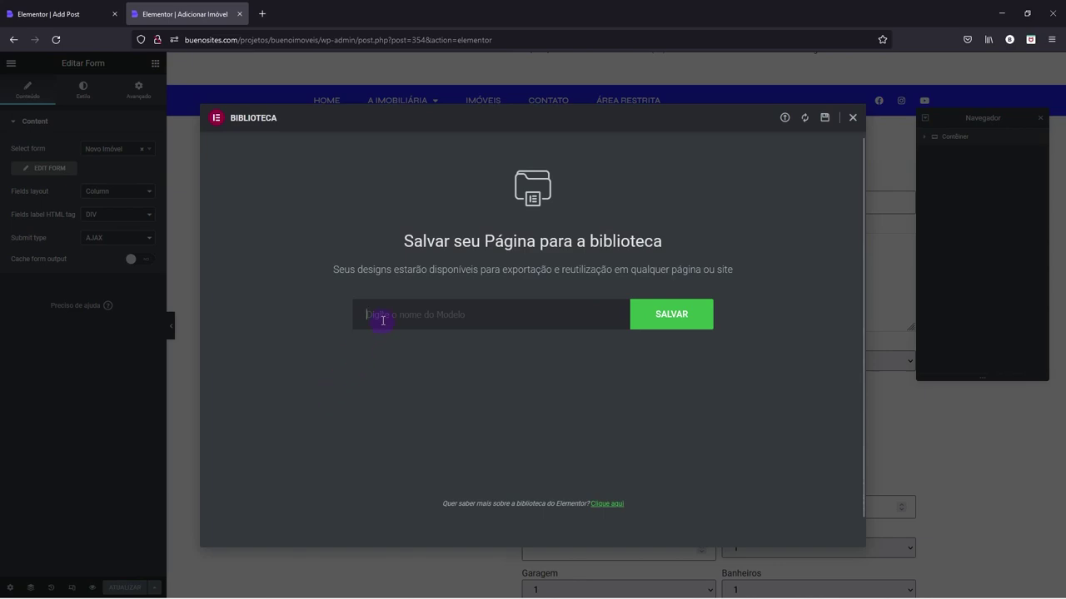
type("PAGE")
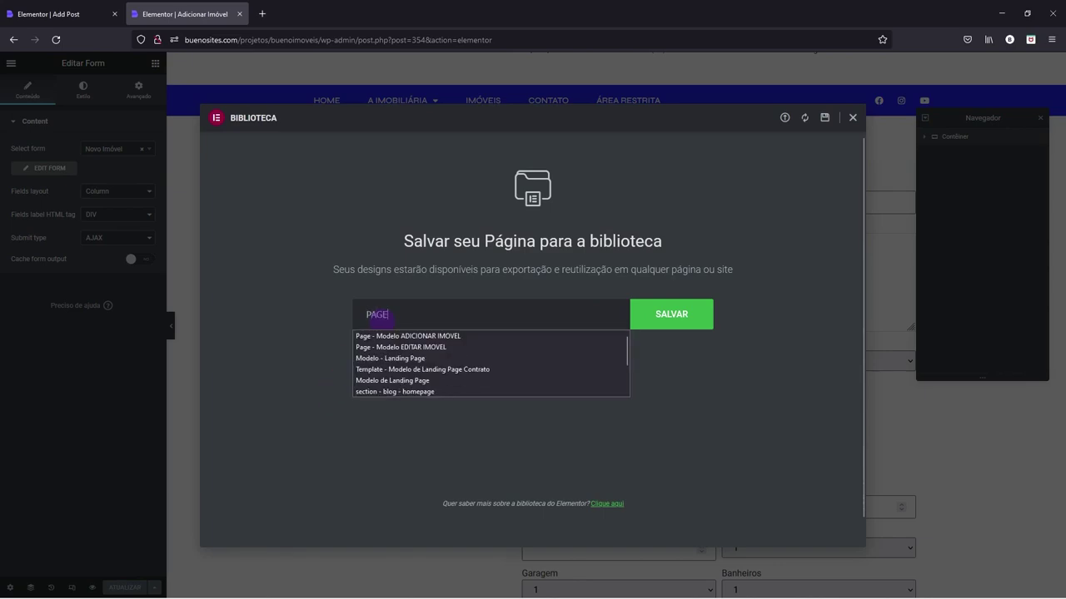
key("Down")
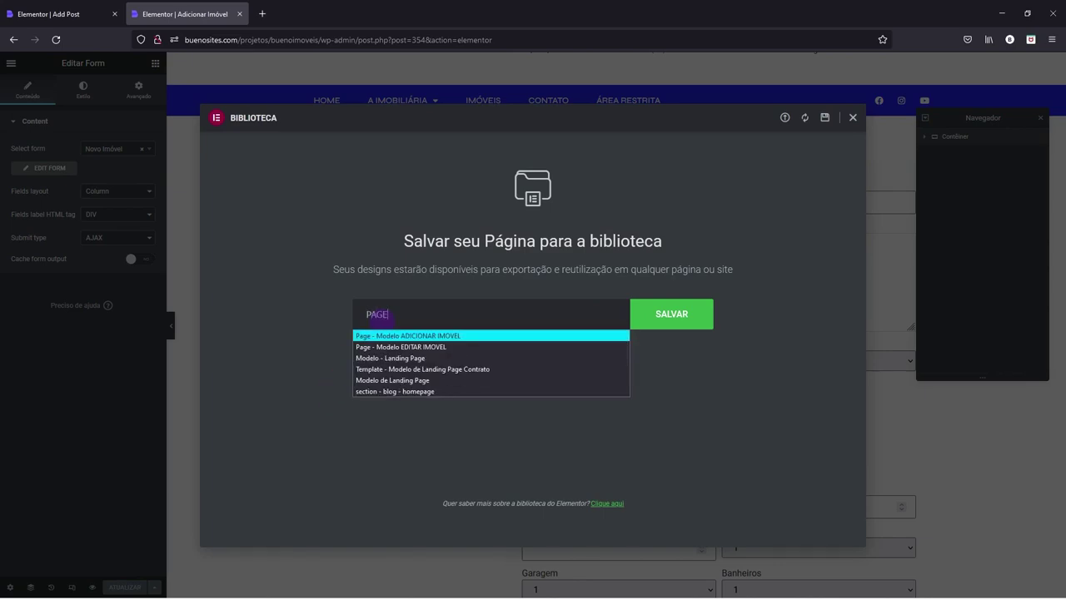
left_click(406, 336)
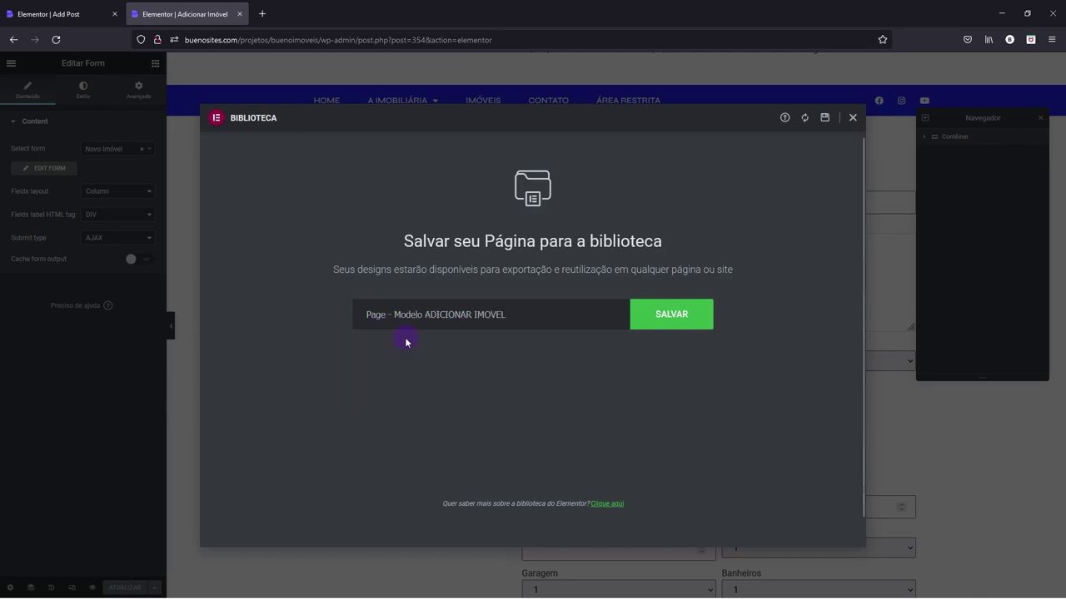
left_click(676, 318)
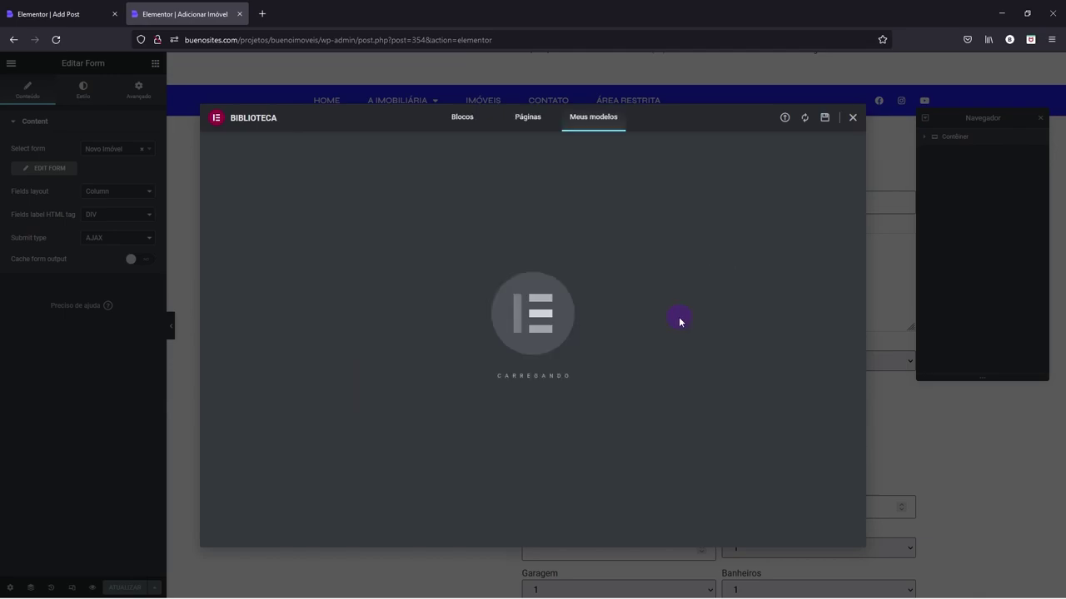
- Look through the Meus modelos list, then close the template library
scroll(333, 414, "down", 3)
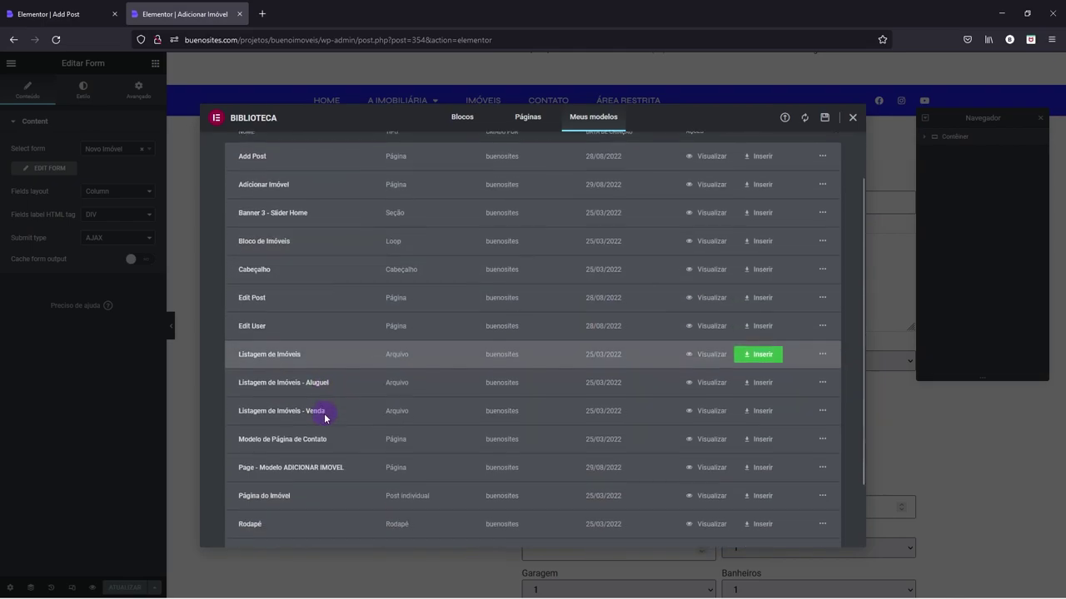
scroll(276, 430, "down", 1)
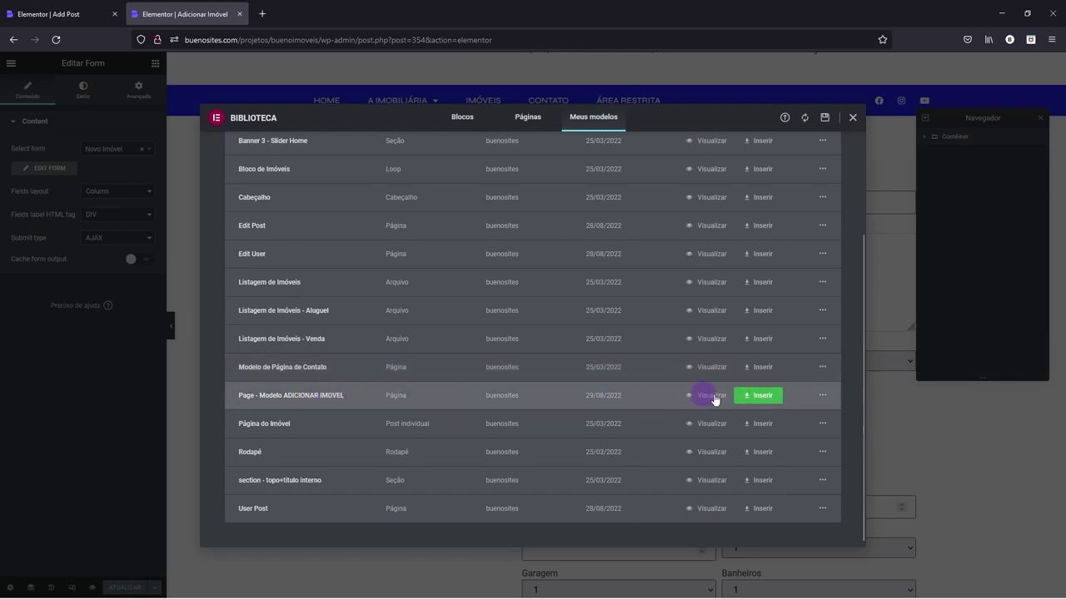
left_click(851, 116)
scroll(276, 313, "up", 1)
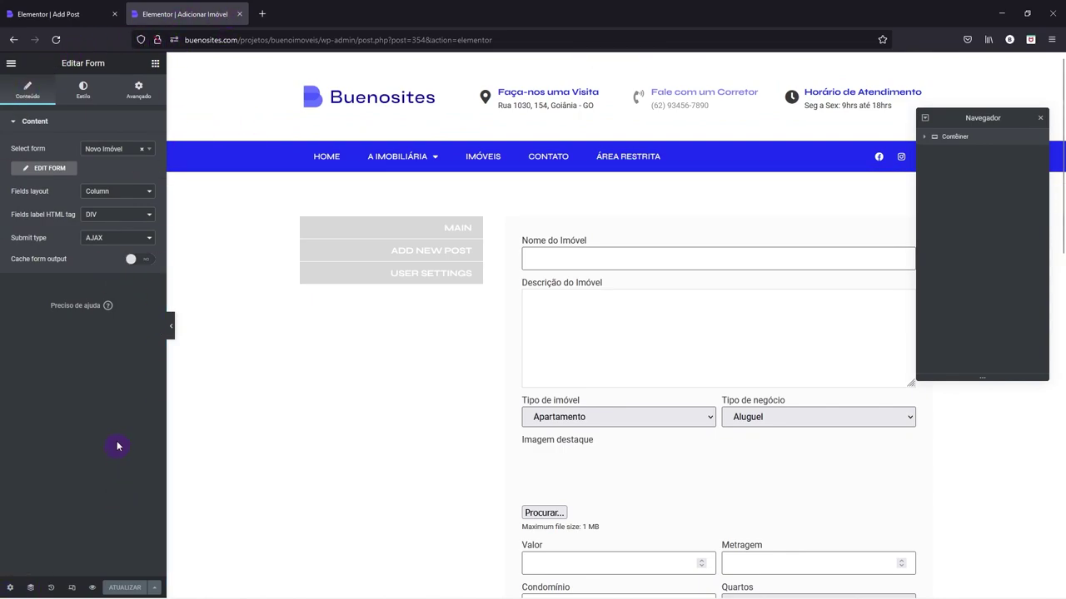
- Set the editor's exit destination to the WP Dashboard
left_click(11, 64)
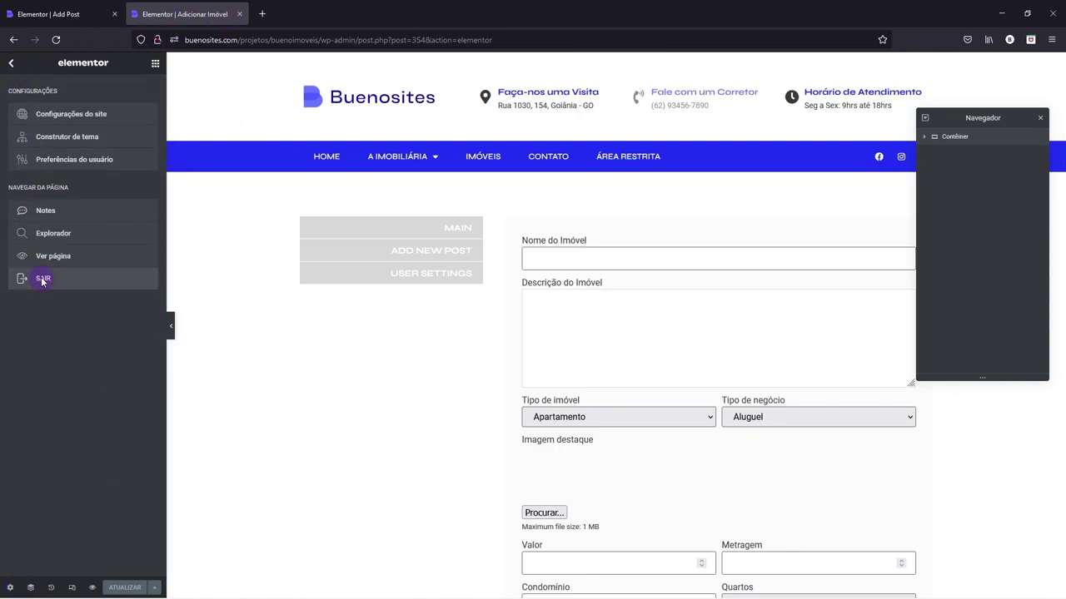
left_click(42, 280)
left_click(493, 341)
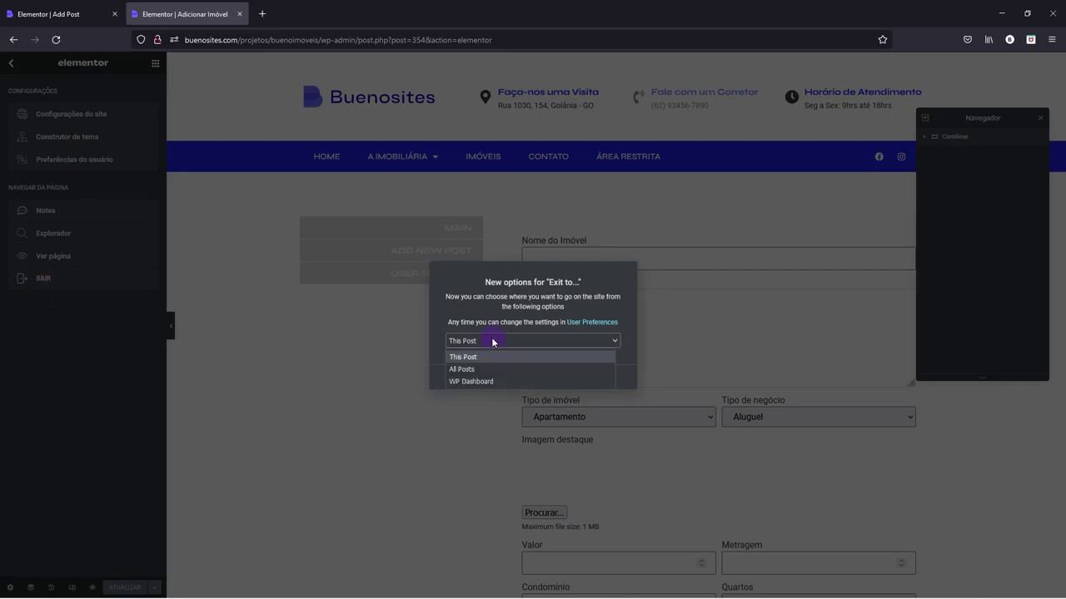
left_click(467, 380)
left_click(584, 380)
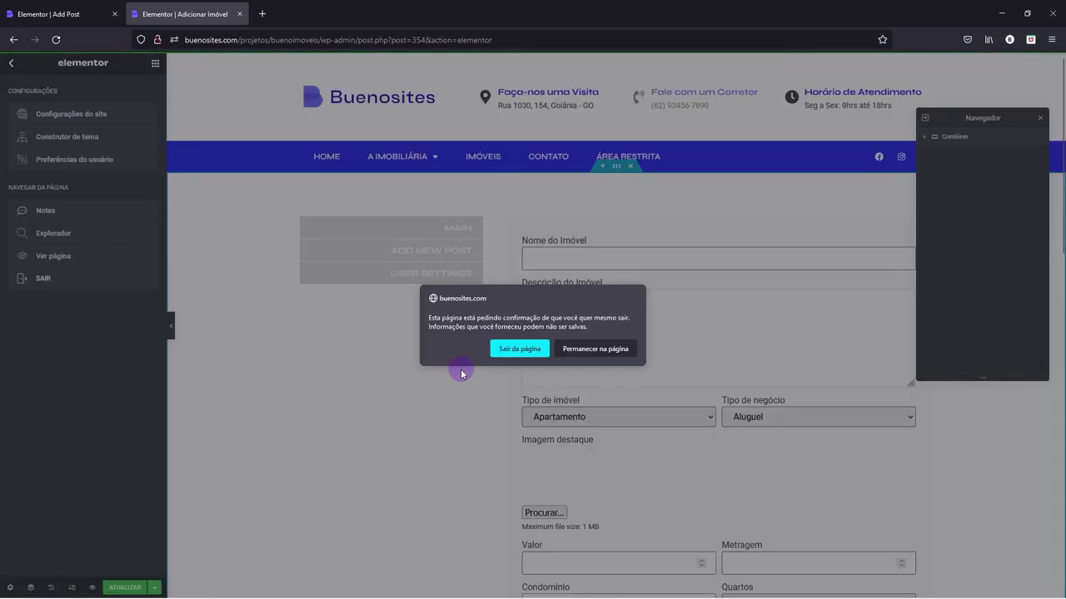
- Update the Adicionar Imóvel page, exit to the dashboard and close the old Add Post tab
left_click(576, 349)
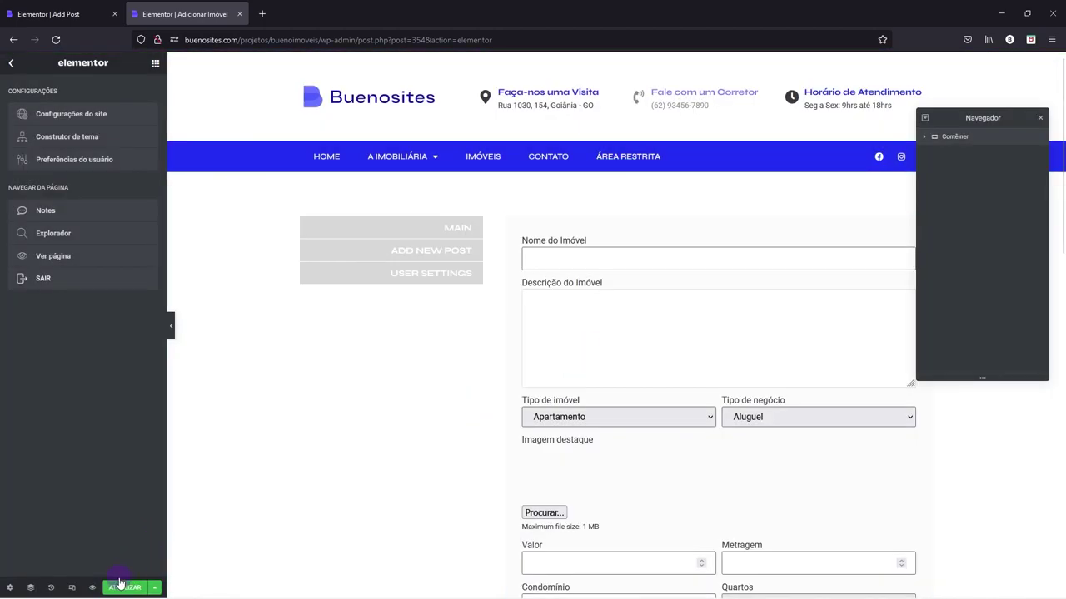
left_click(123, 588)
left_click(44, 280)
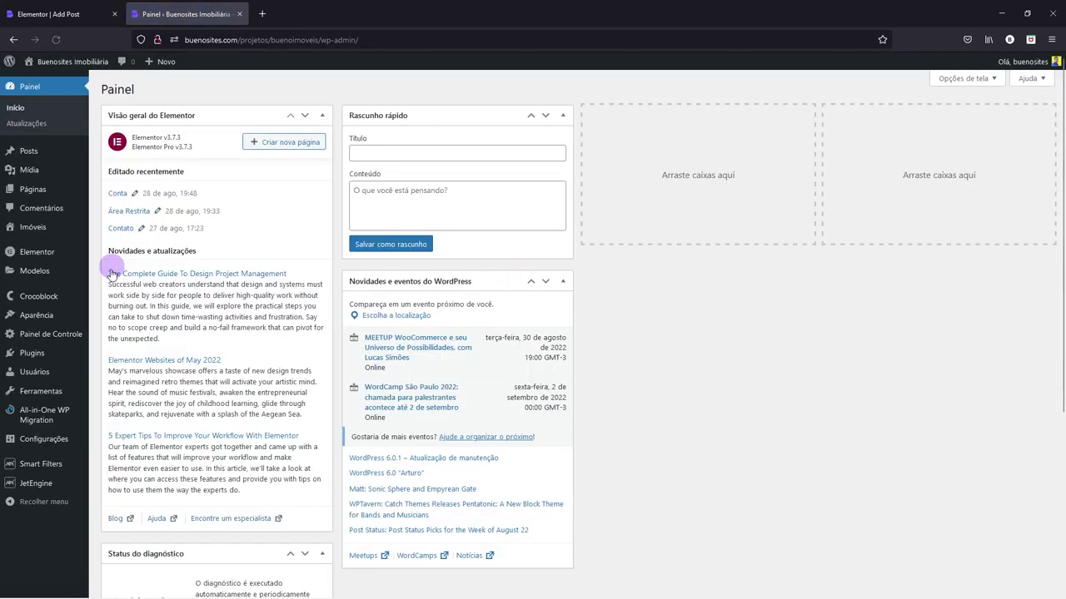
left_click(114, 14)
mouse_move(35, 275)
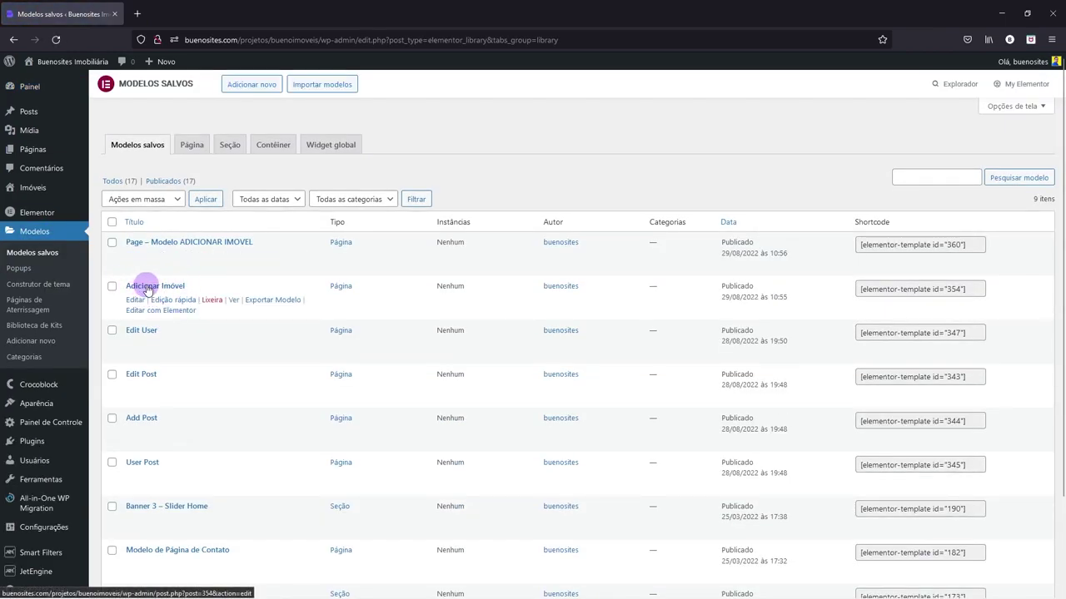
- Add a new Página template named 'Editar Imóvel' from Modelos salvos and create it
scroll(190, 291, "down", 1)
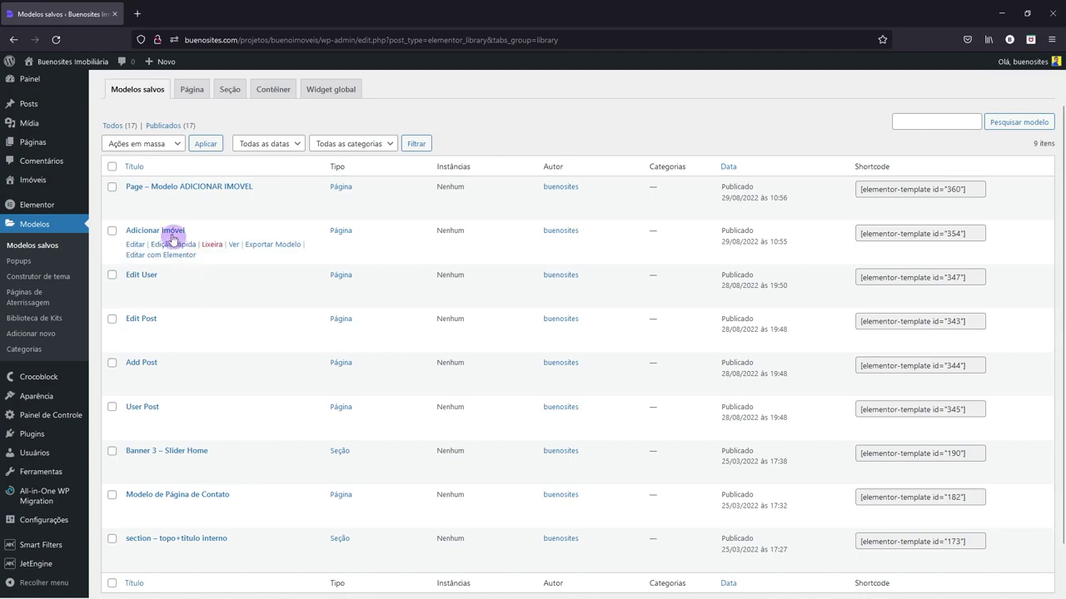
scroll(190, 190, "up", 1)
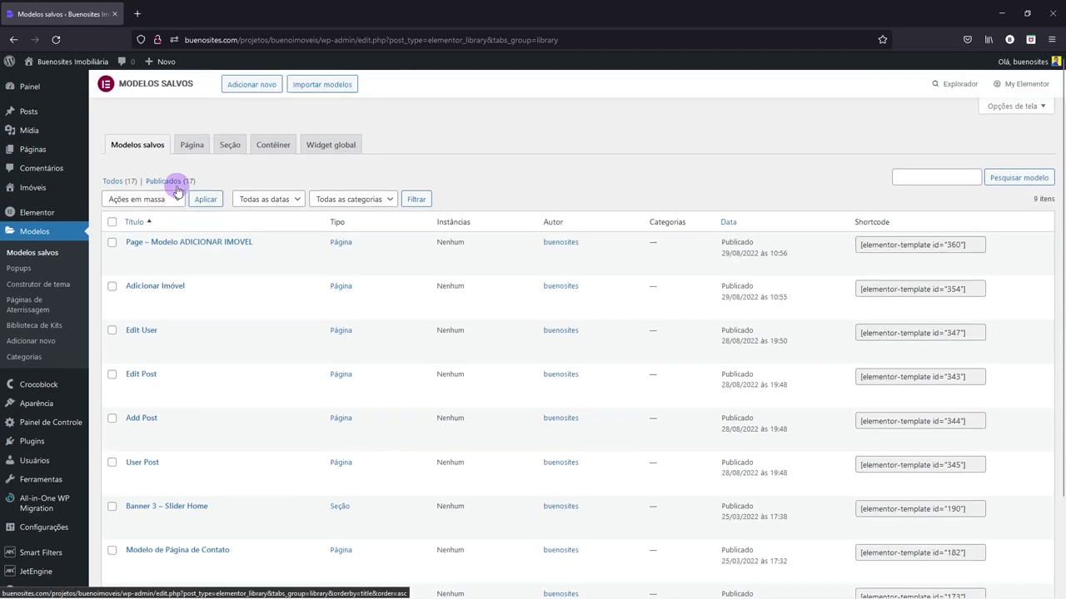
left_click(247, 86)
left_click(573, 323)
left_click(556, 357)
left_click(563, 375)
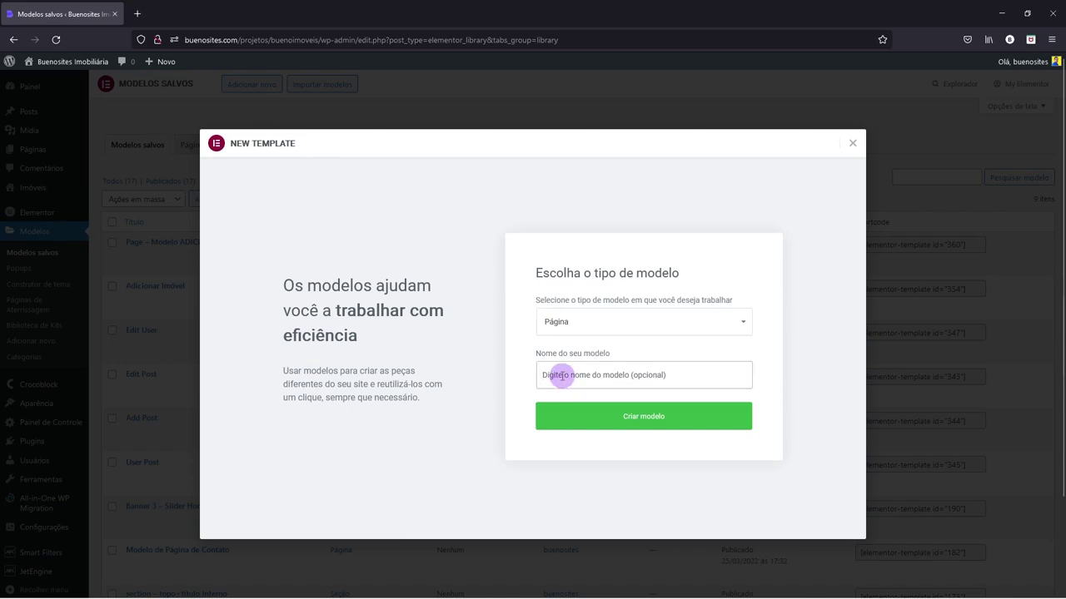
type("EDITAR")
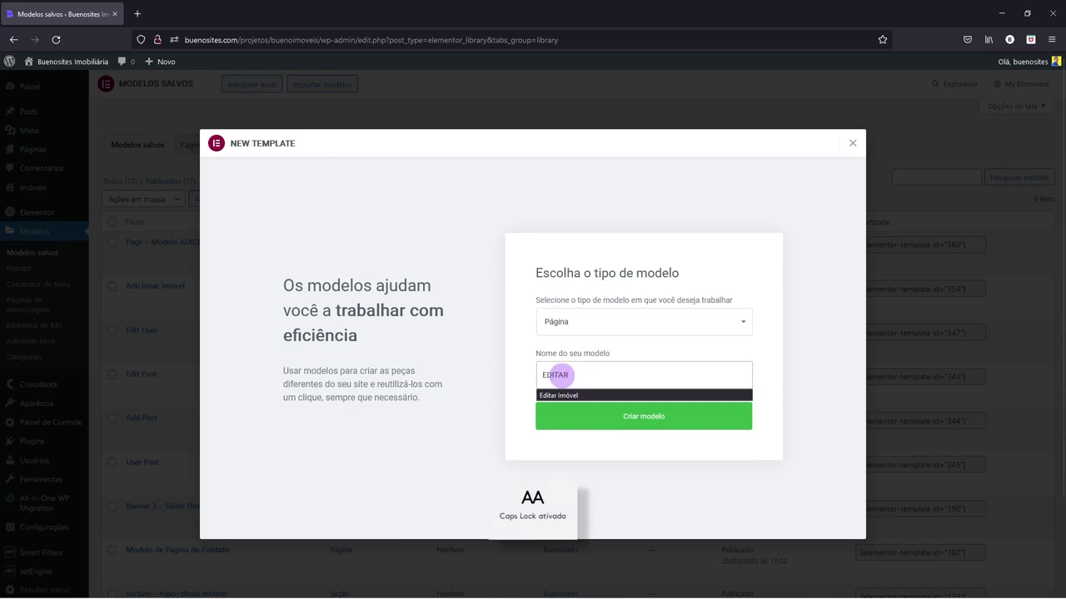
left_click(558, 395)
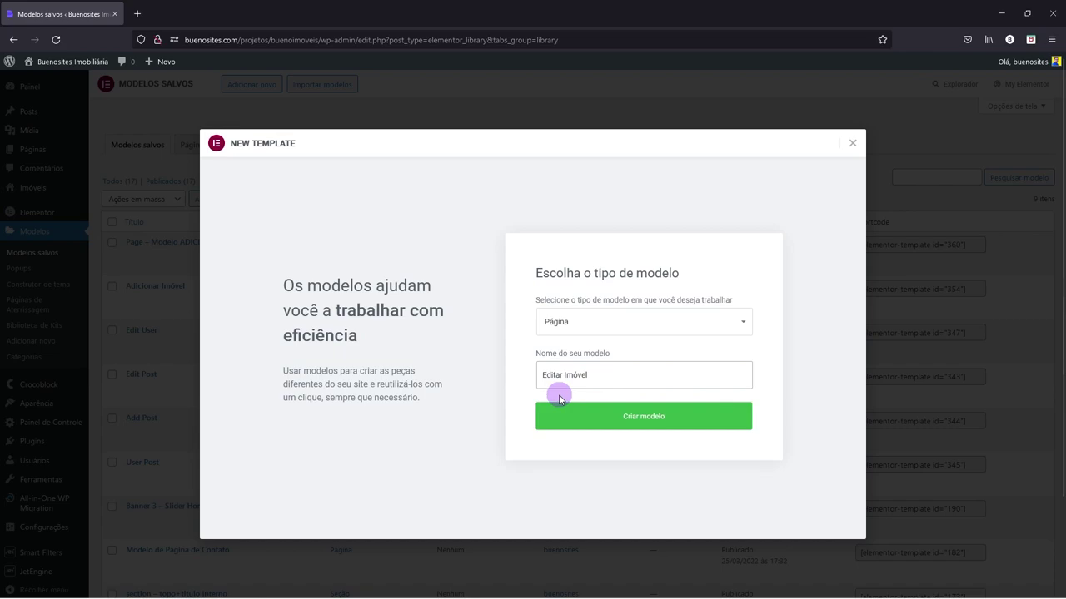
key("Caps_Lock")
left_click(592, 422)
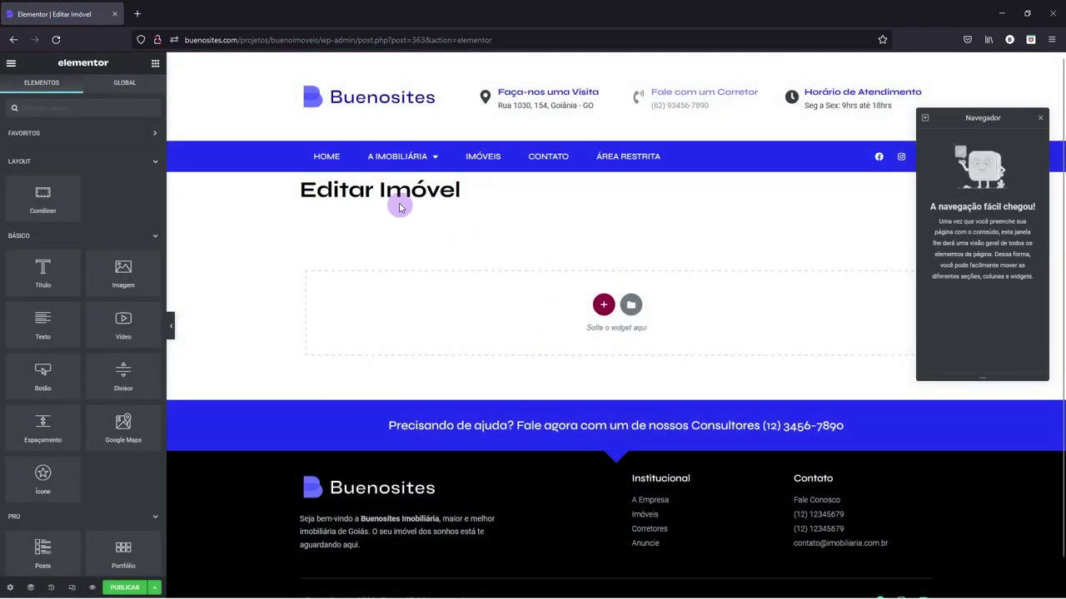
- Switch the Editar Imóvel page layout to Elementor largura total in page settings
left_click(10, 588)
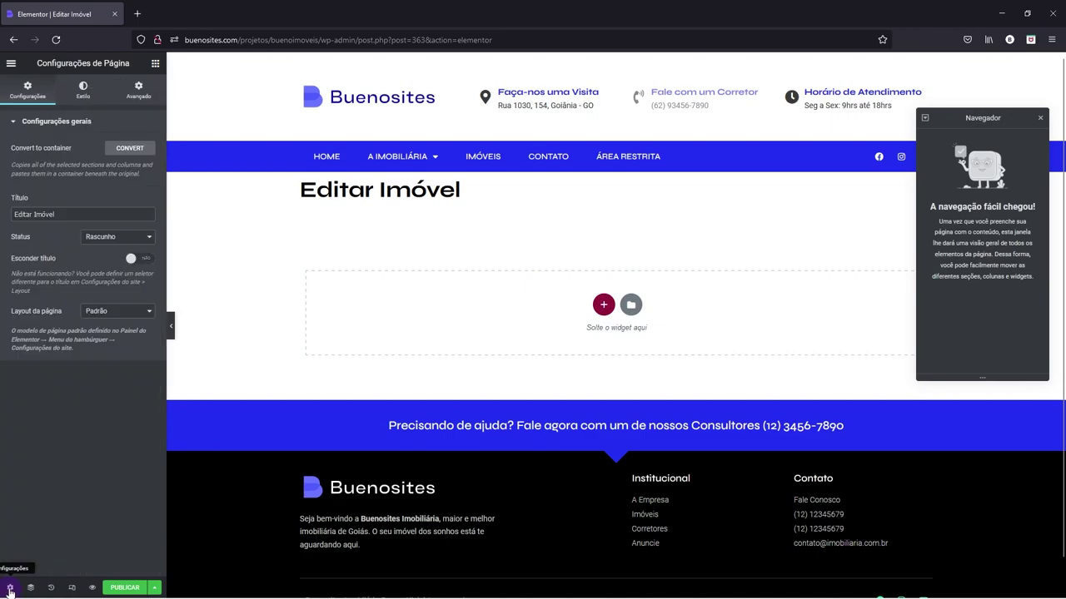
left_click(89, 315)
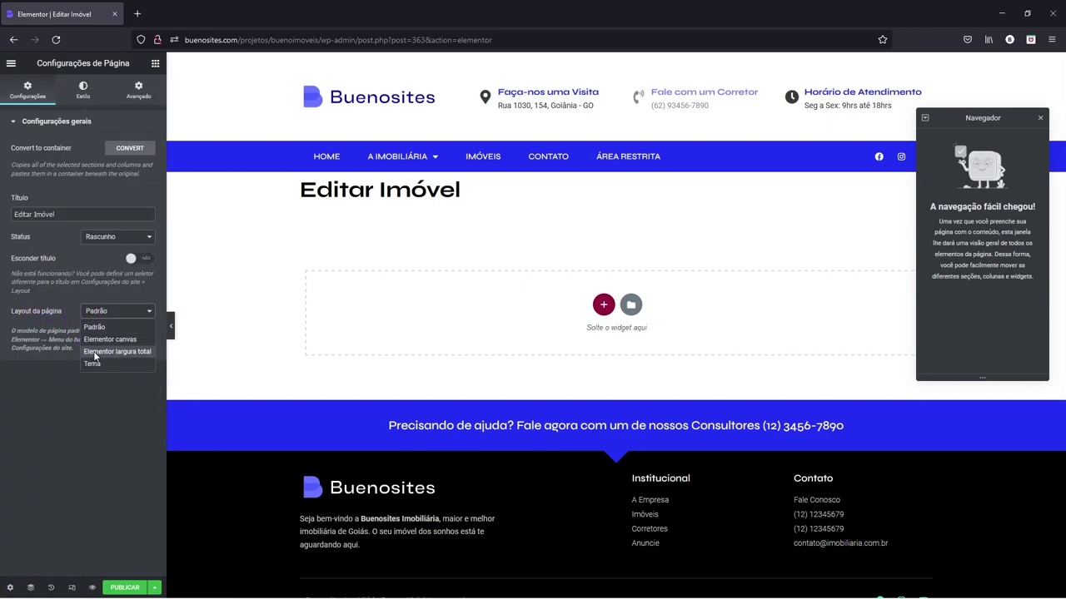
left_click(136, 356)
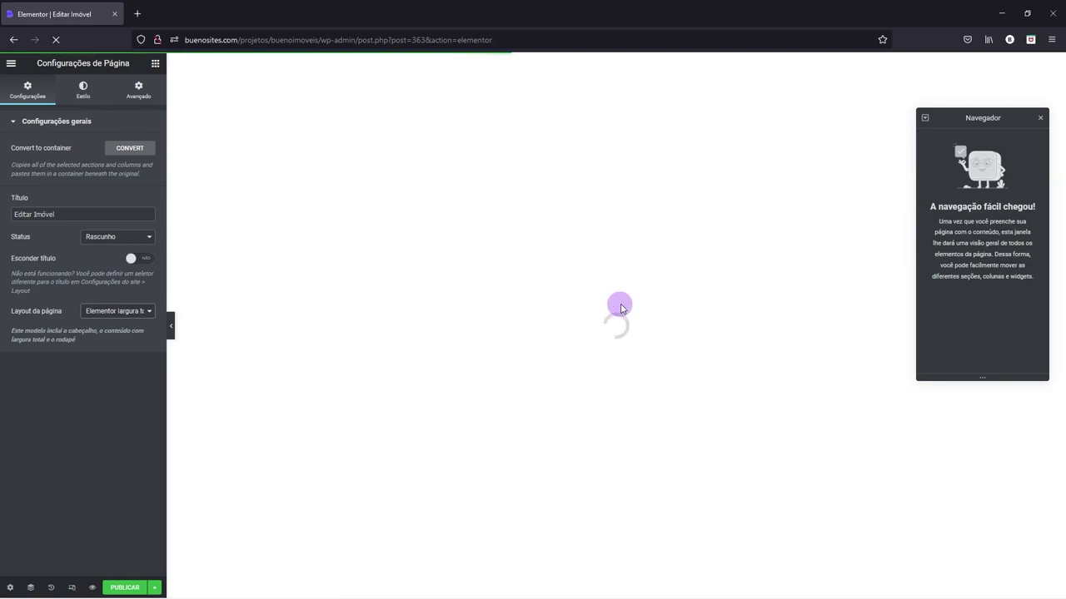
left_click(429, 367)
left_click(769, 287)
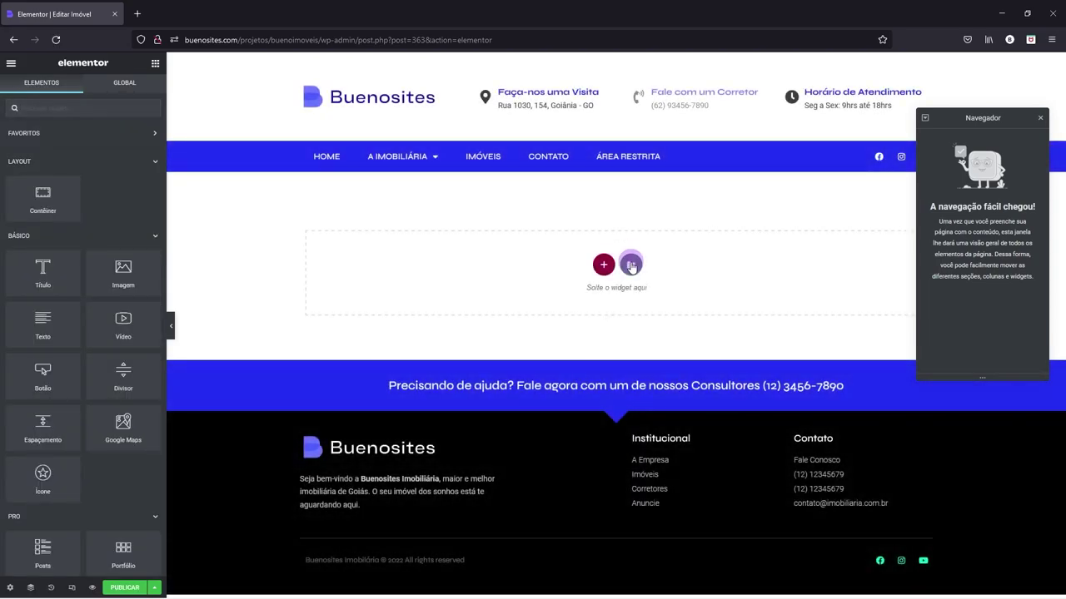
- Insert 'Page - Modelo ADICIONAR IMOVEL' from the synced Meus modelos list, choosing Don't apply for page settings
left_click(631, 267)
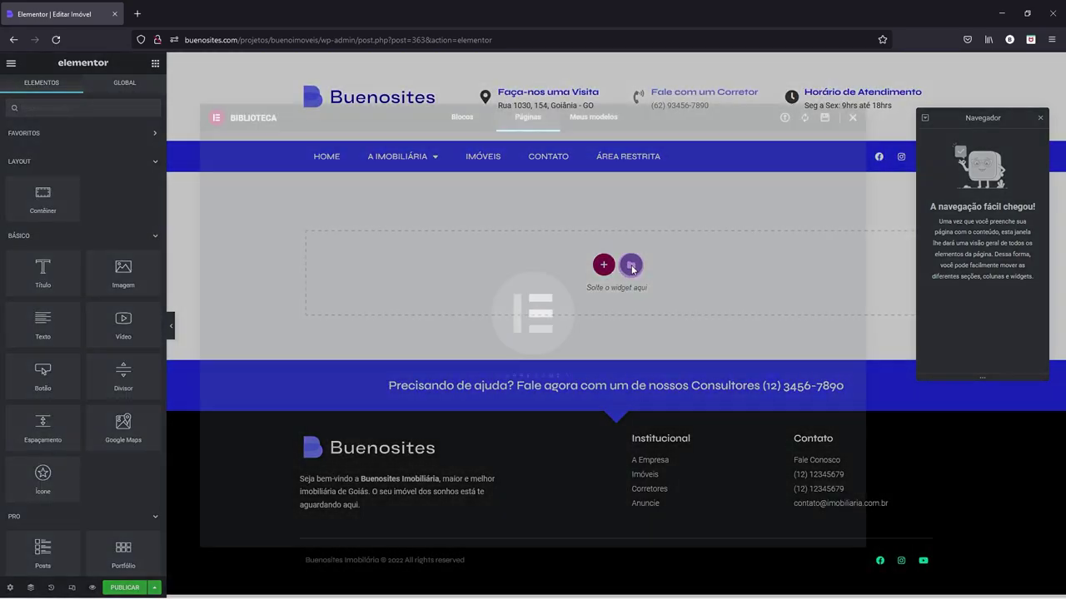
left_click(592, 121)
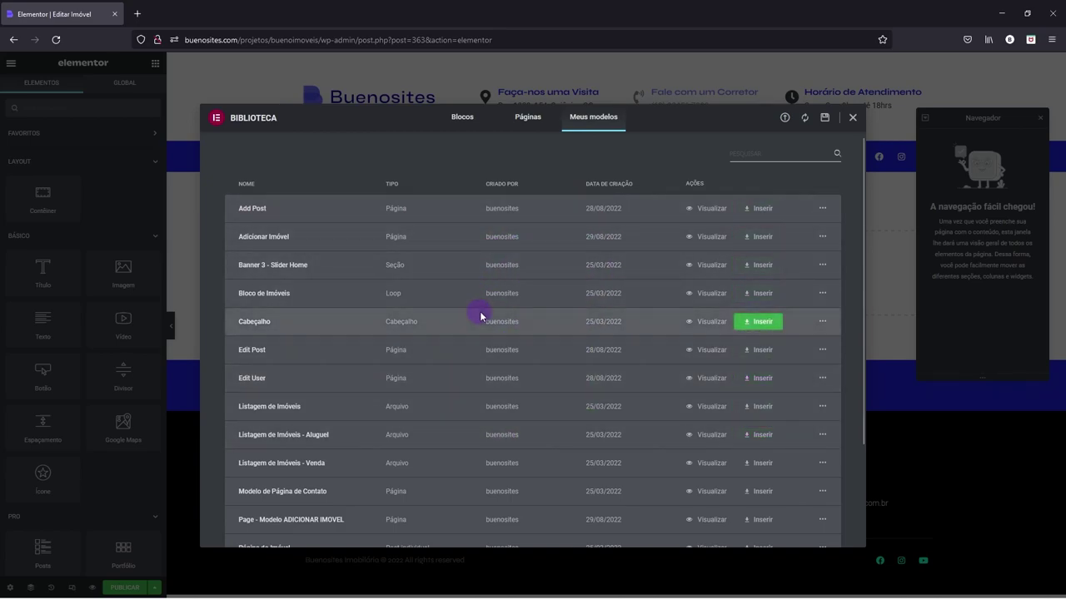
left_click(804, 121)
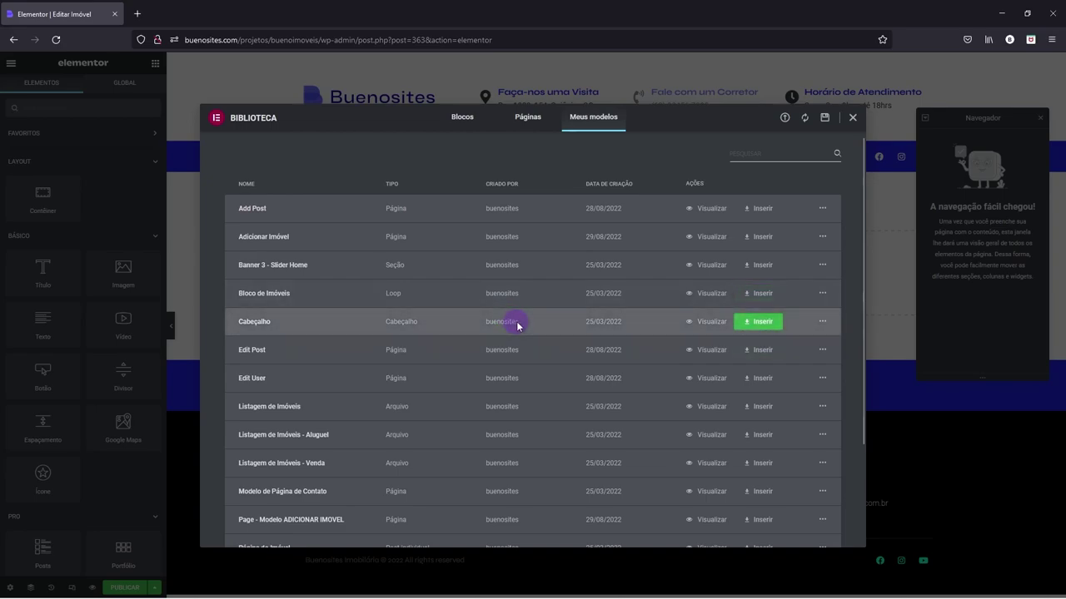
scroll(514, 323, "down", 2)
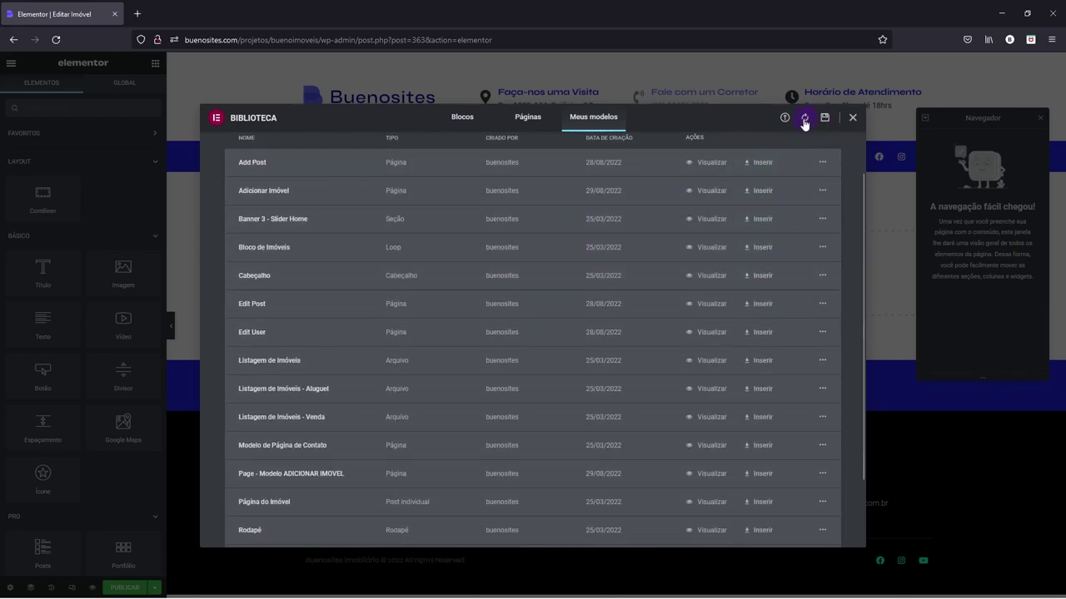
scroll(428, 409, "down", 1)
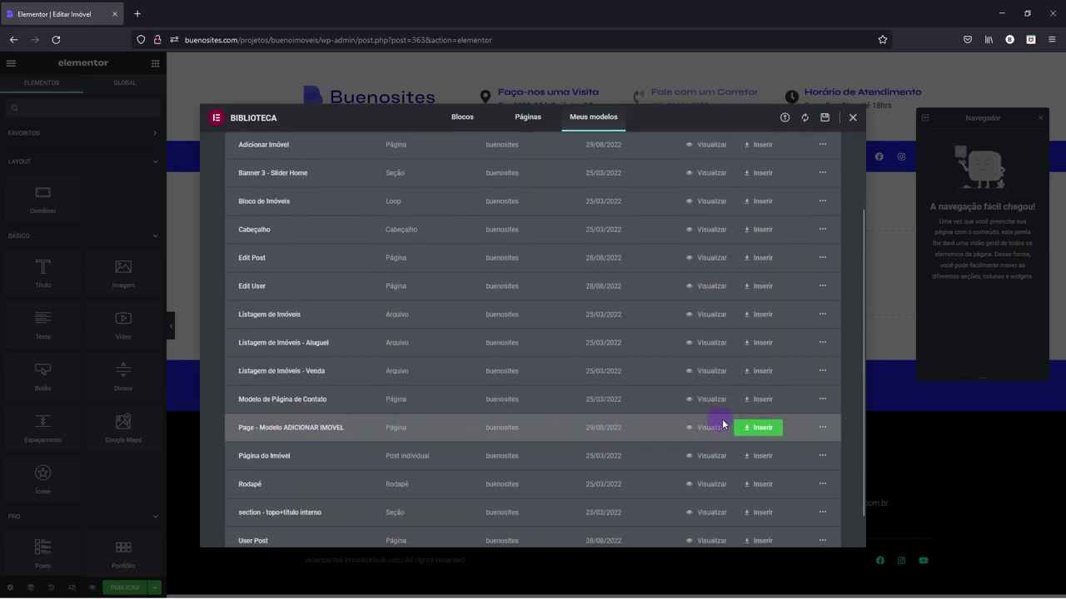
left_click(757, 429)
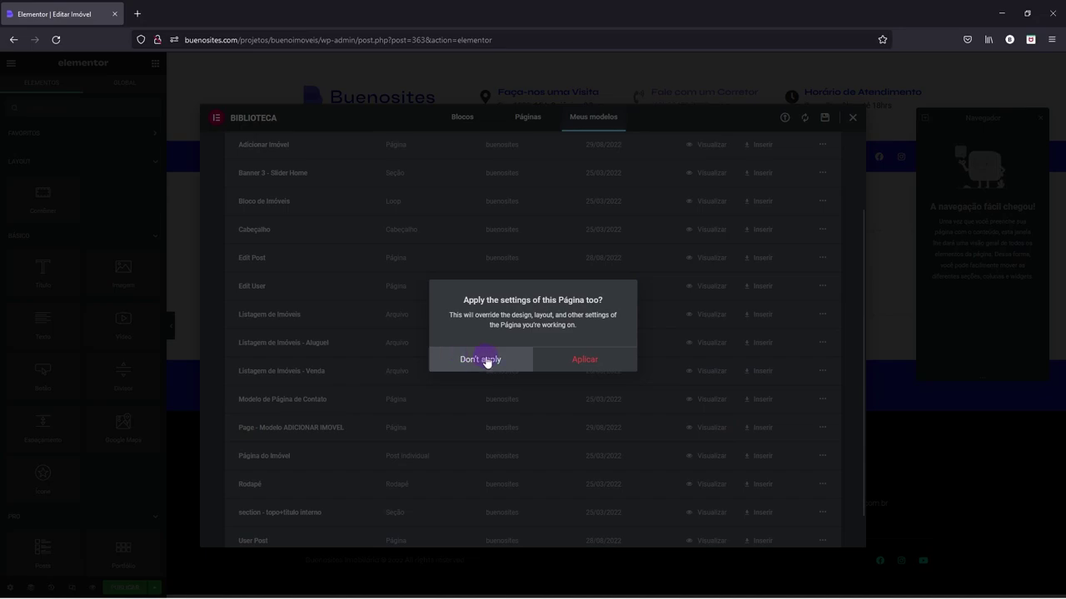
left_click(479, 359)
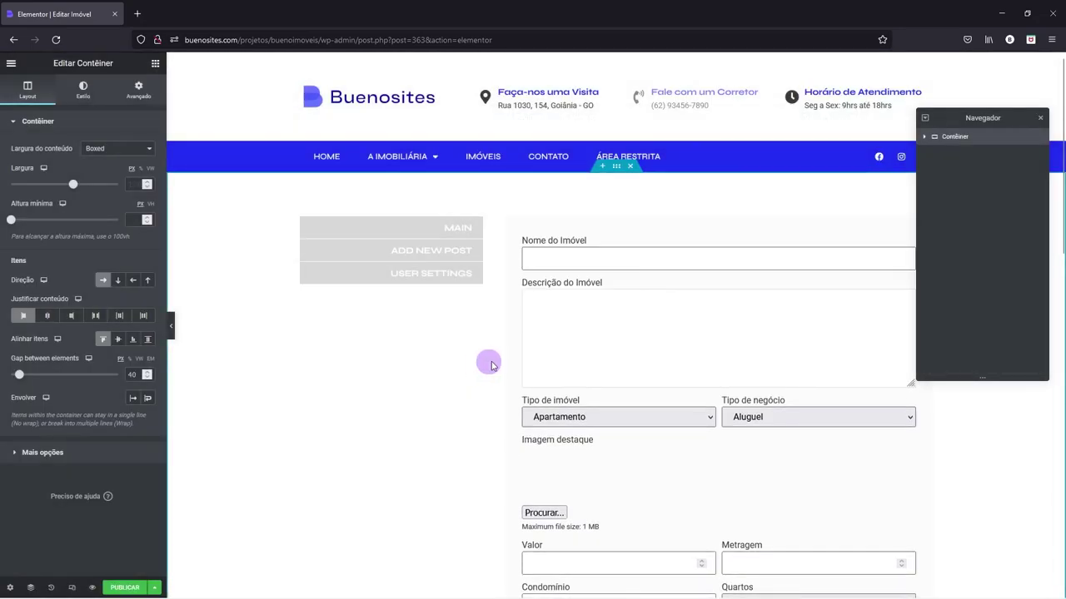
- Set the property Form widget's Select form to the Editar Imóvel form
left_click(563, 243)
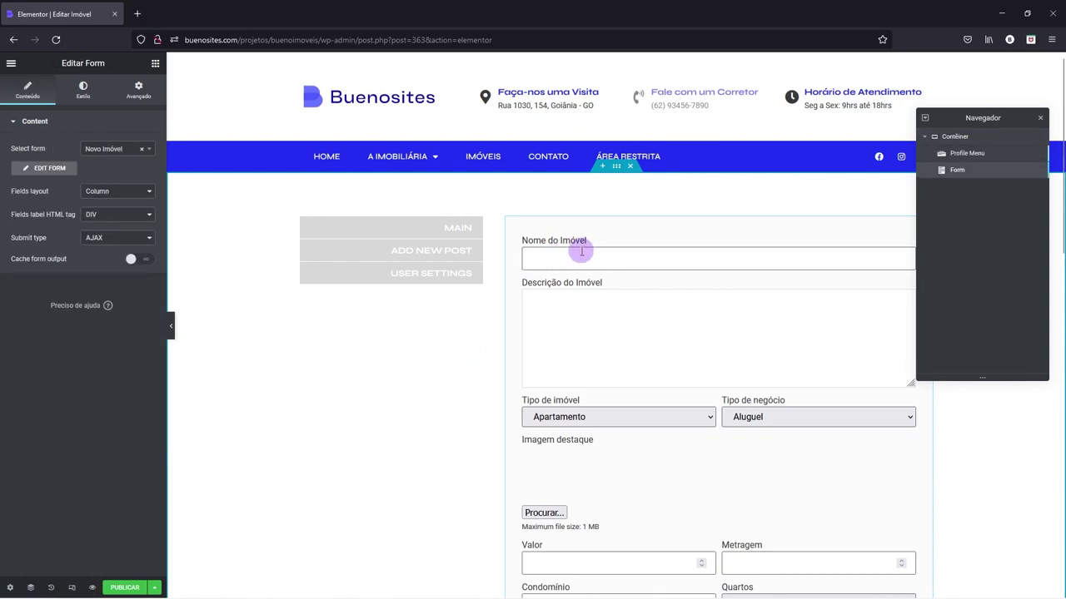
left_click(149, 151)
type("Editar")
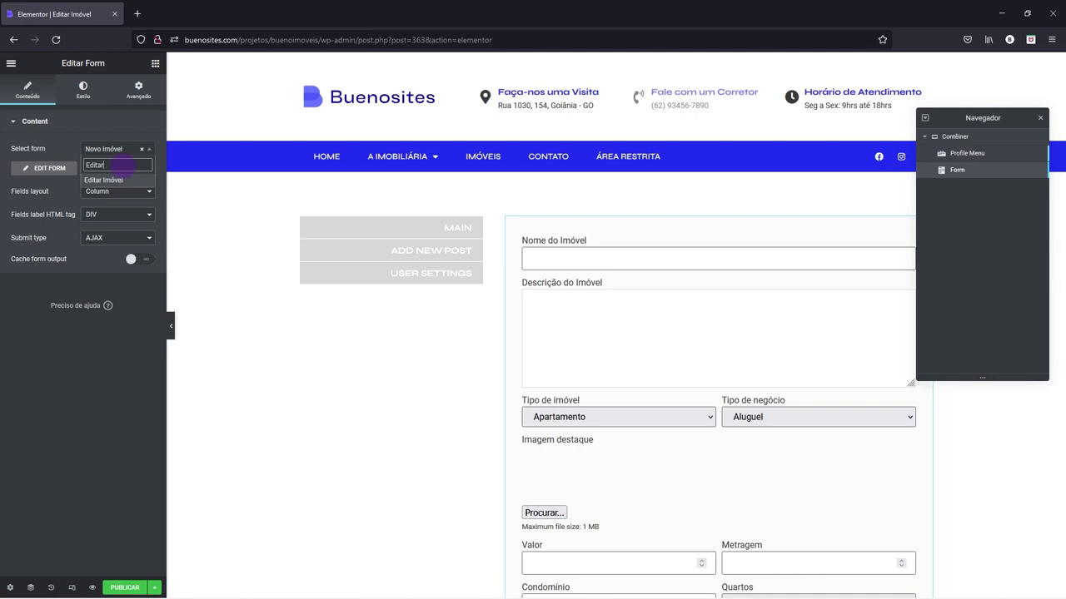
left_click(119, 179)
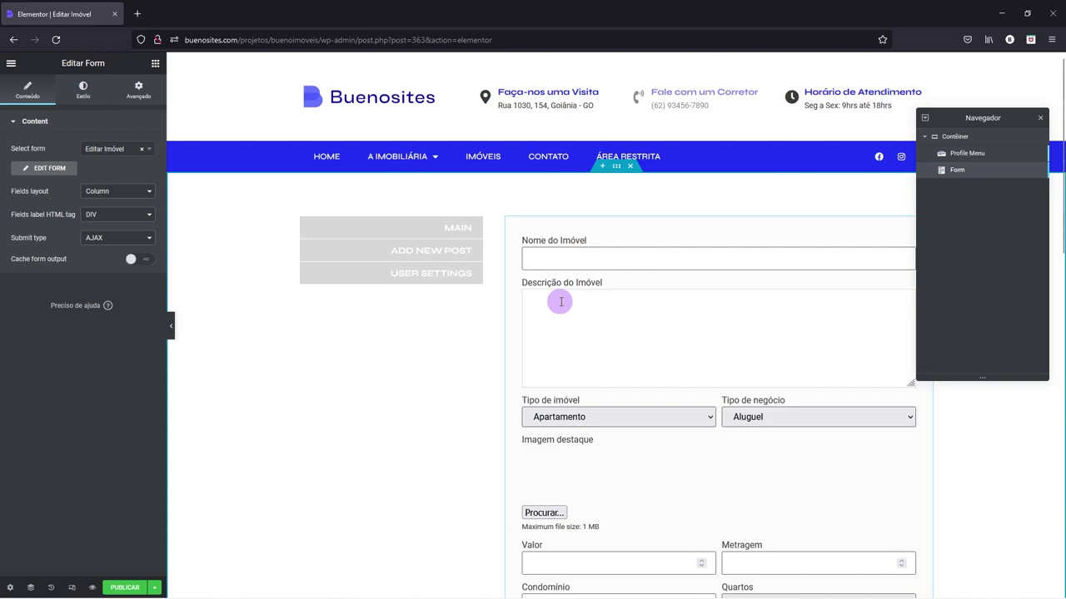
scroll(635, 273, "down", 1)
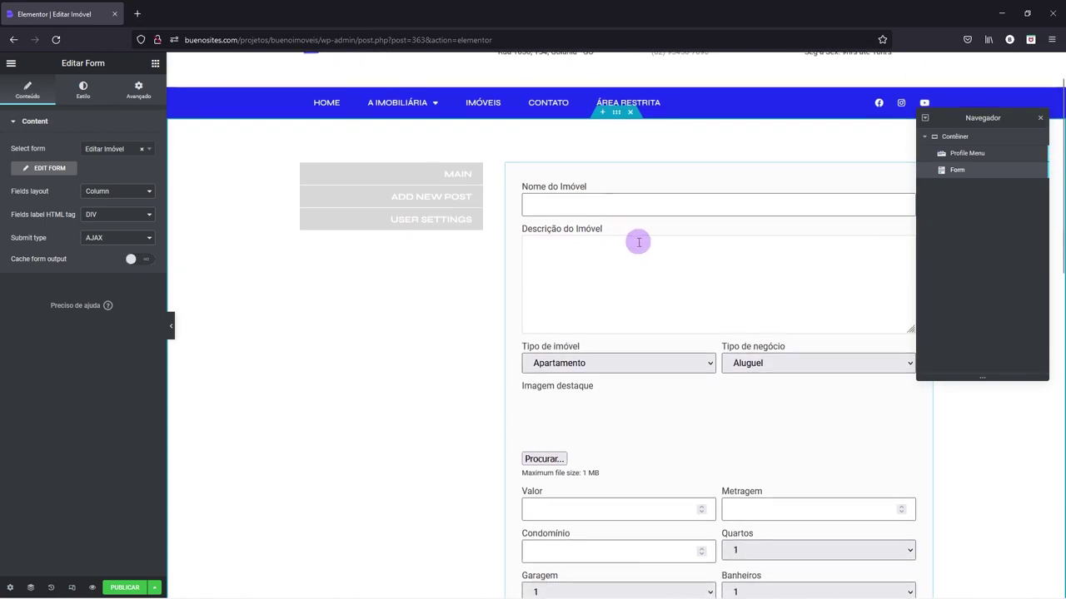
scroll(649, 301, "down", 1)
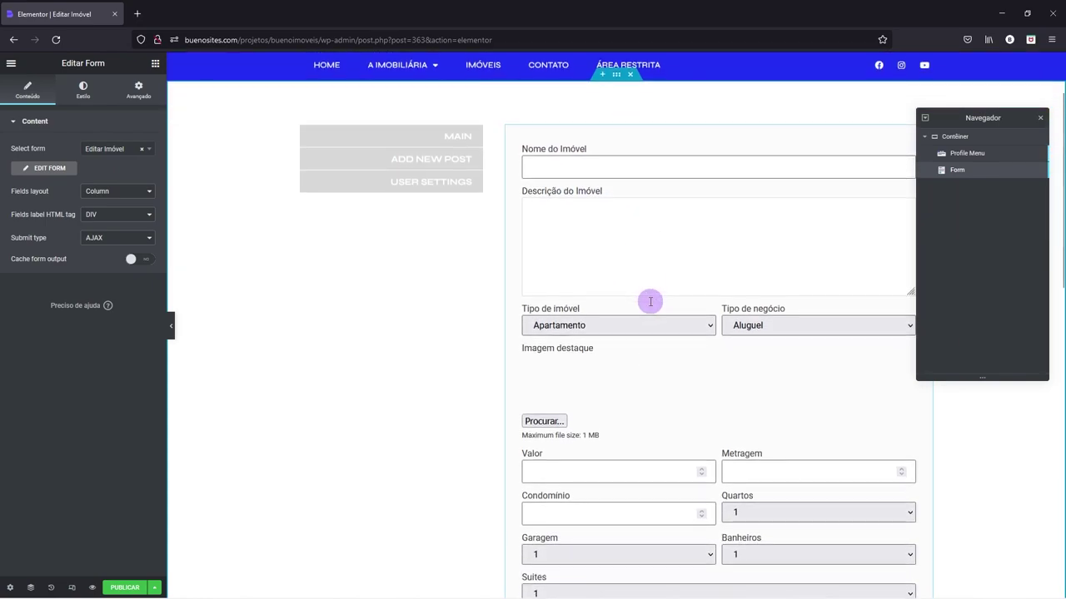
scroll(650, 301, "down", 2)
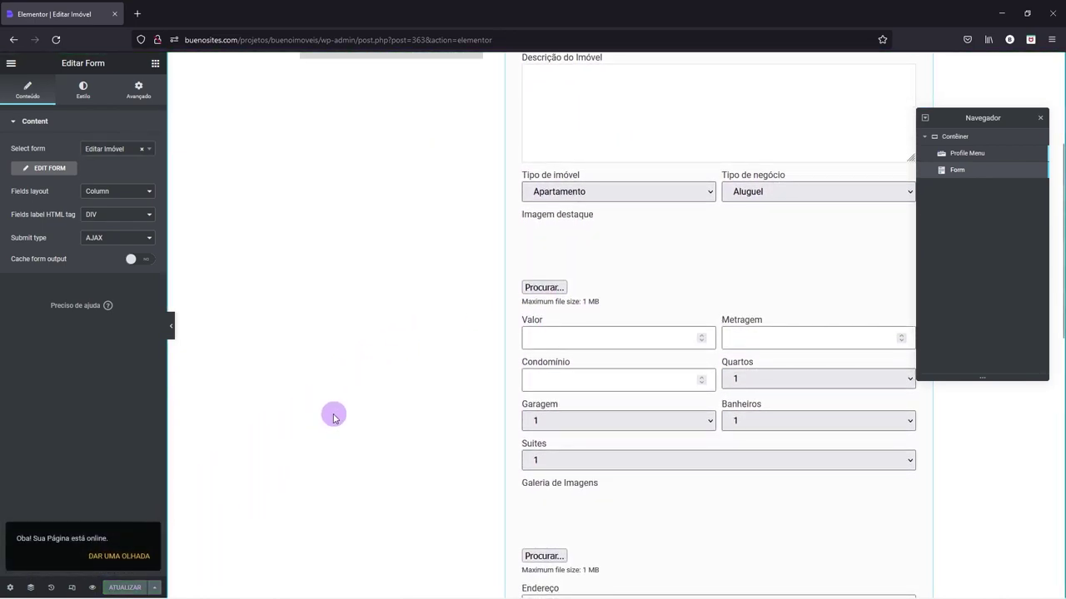
- Exit the Elementor editor and open Modelos > Modelos salvos
left_click(11, 65)
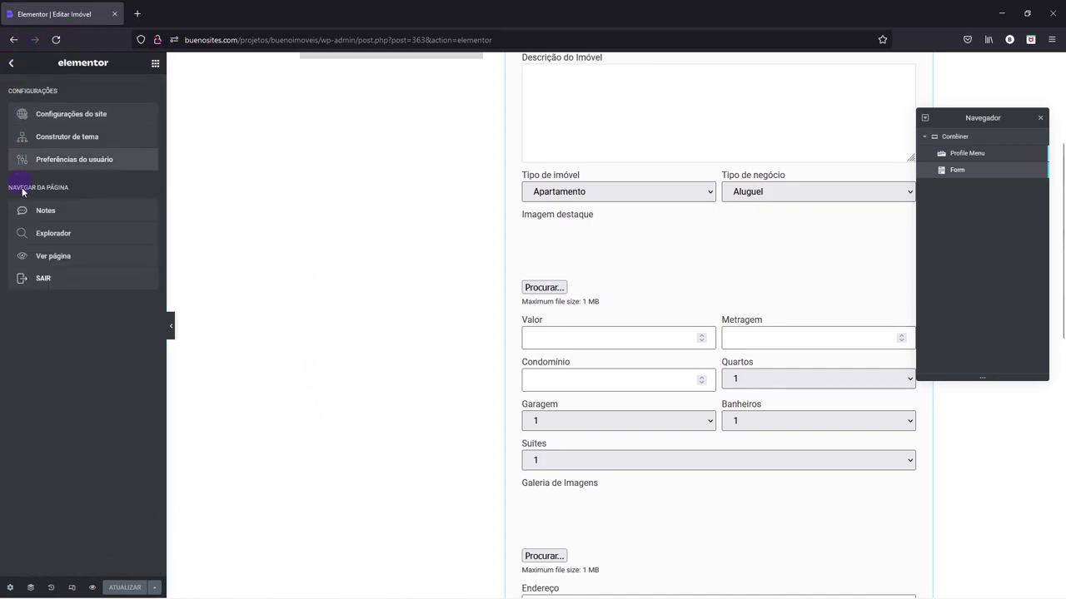
left_click(38, 280)
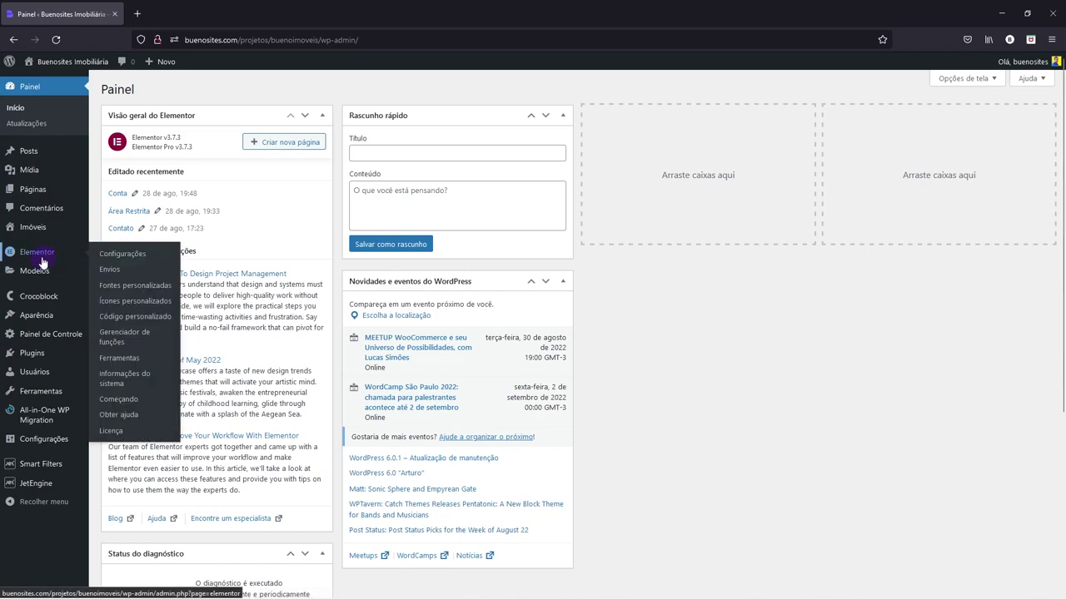
mouse_move(39, 275)
left_click(126, 274)
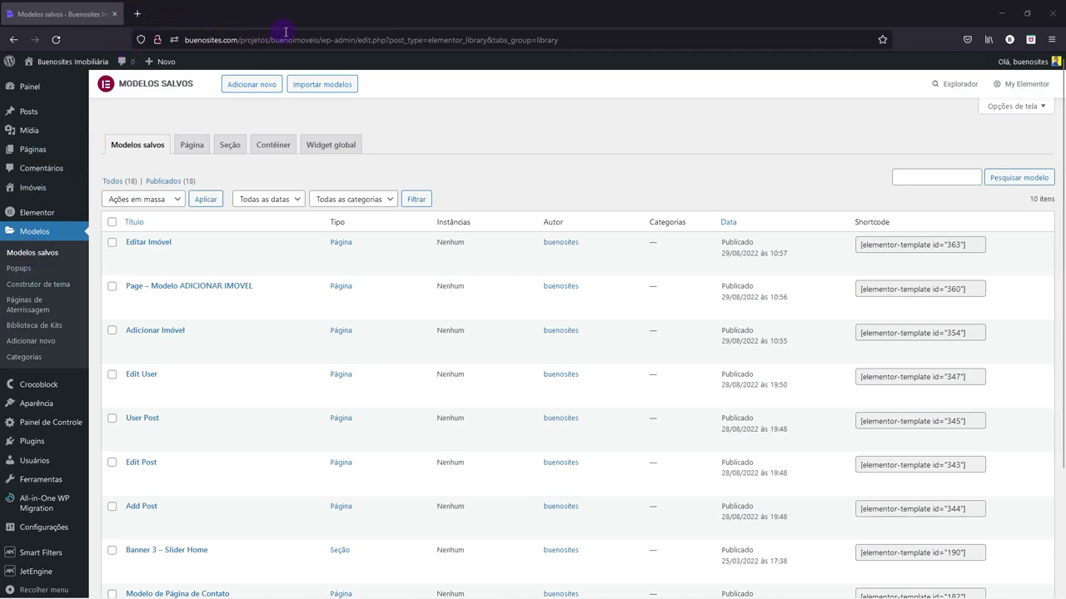
- Load the site's /conta page in a new tab using the copied site address
left_click_drag(320, 39, 171, 39)
key("ctrl+c")
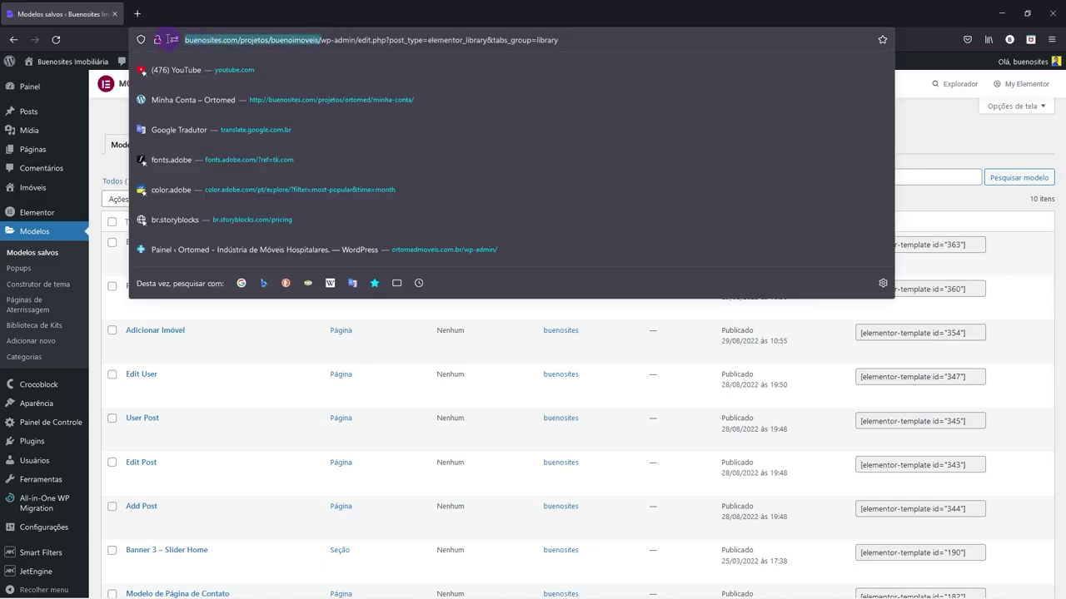
key("ctrl+t")
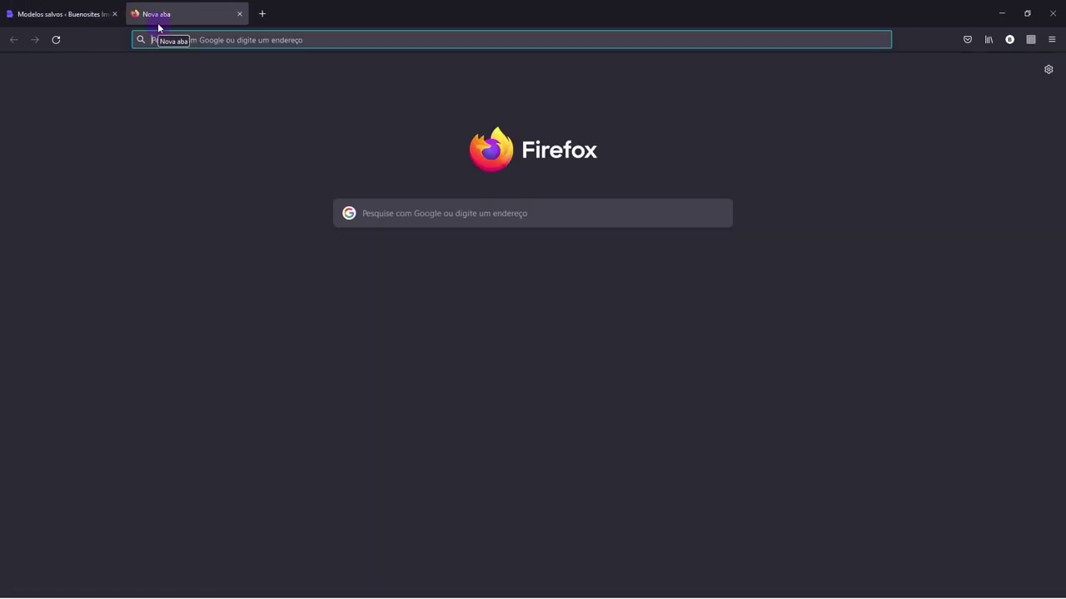
key("ctrl+v")
type("/conta")
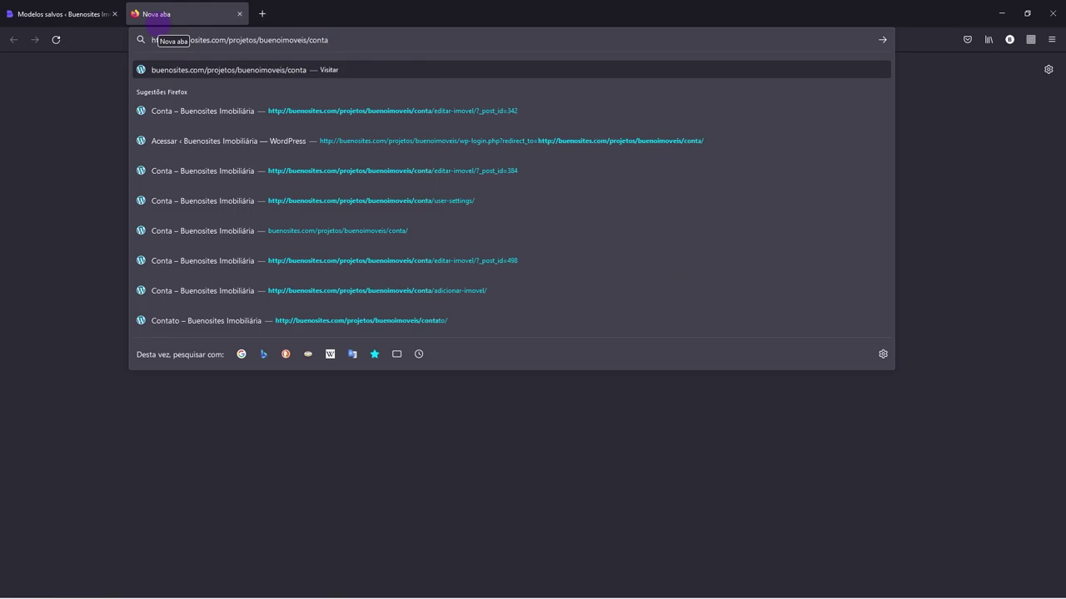
key("Return")
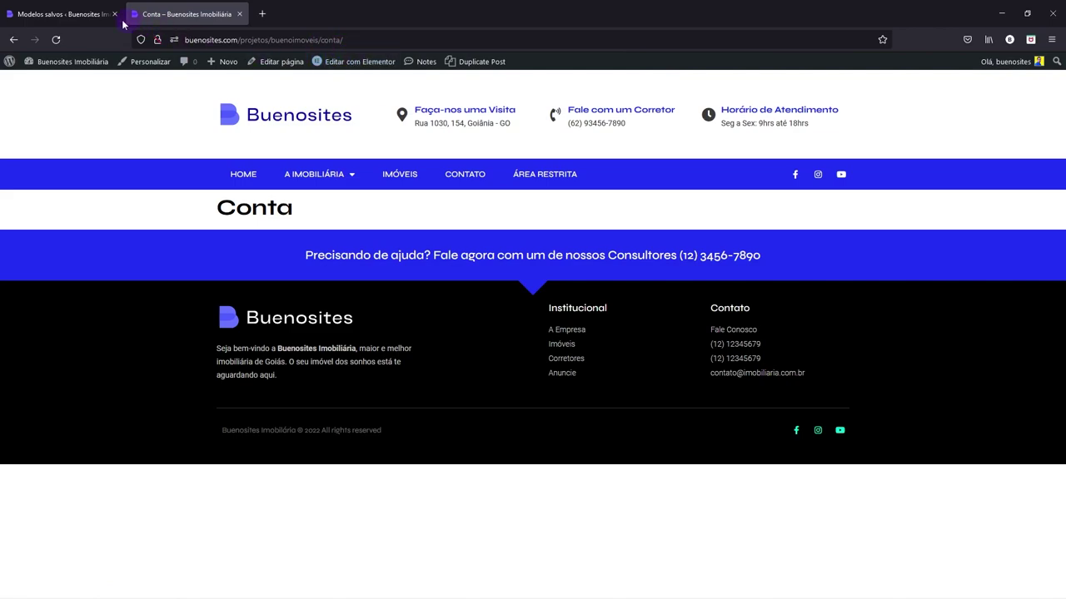
- Open Páginas > Todas as páginas in a new tab
left_click(96, 14)
mouse_move(37, 155)
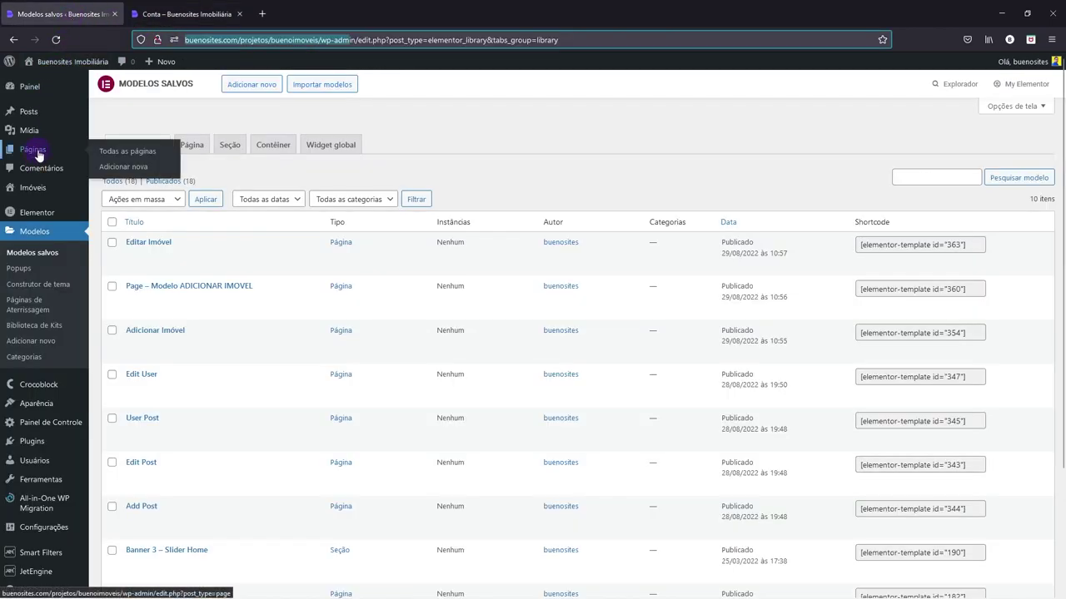
right_click(153, 151)
left_click(177, 158)
left_click(205, 5)
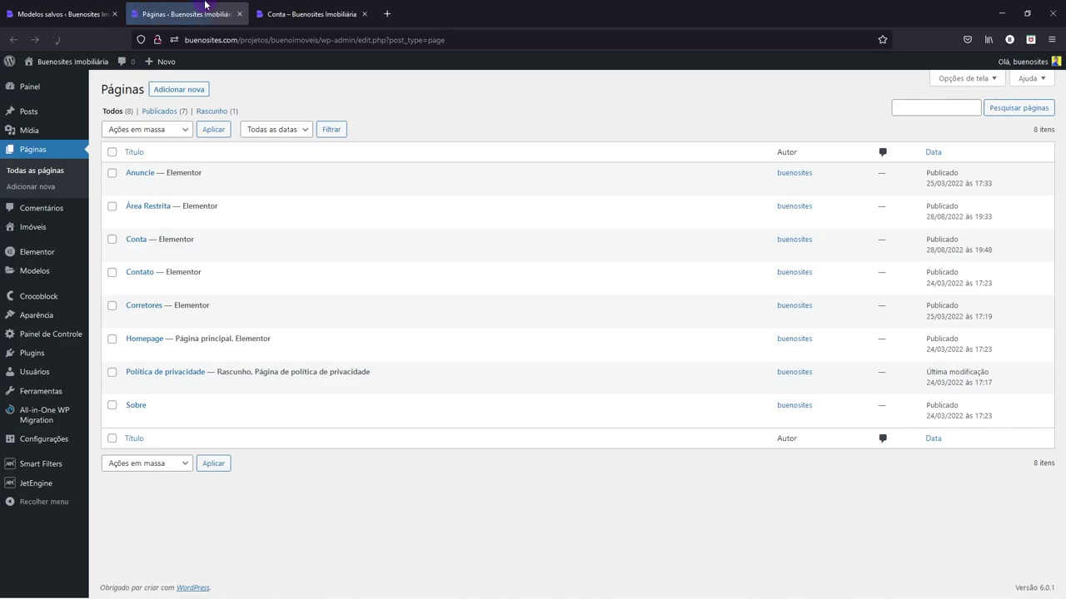
- Open the Conta page from the pages list, close the duplicate tab, and return to the templates
mouse_move(138, 239)
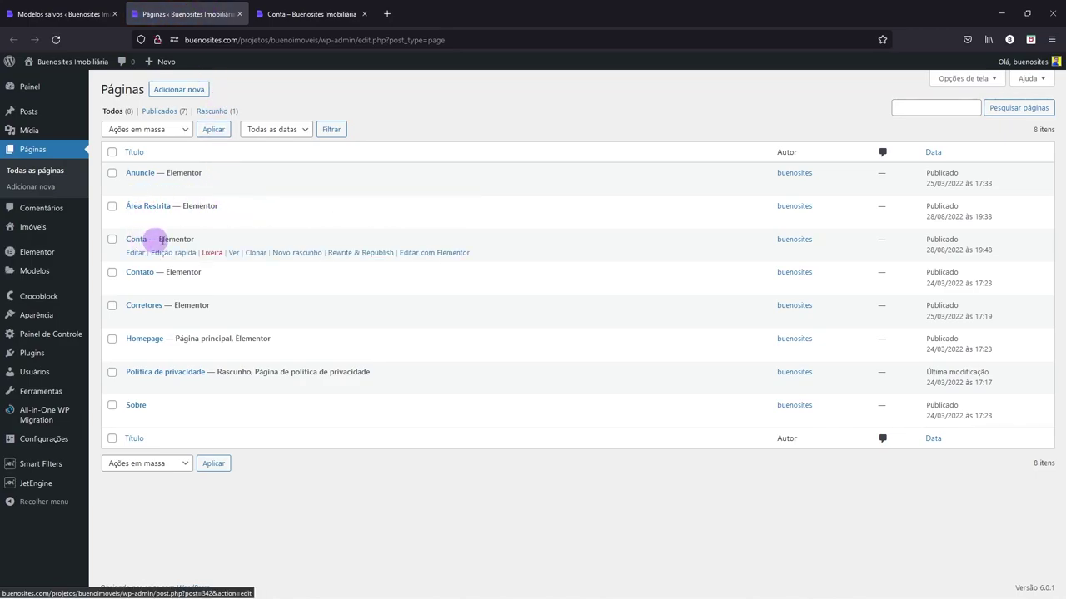
right_click(233, 253)
left_click(250, 264)
left_click(488, 14)
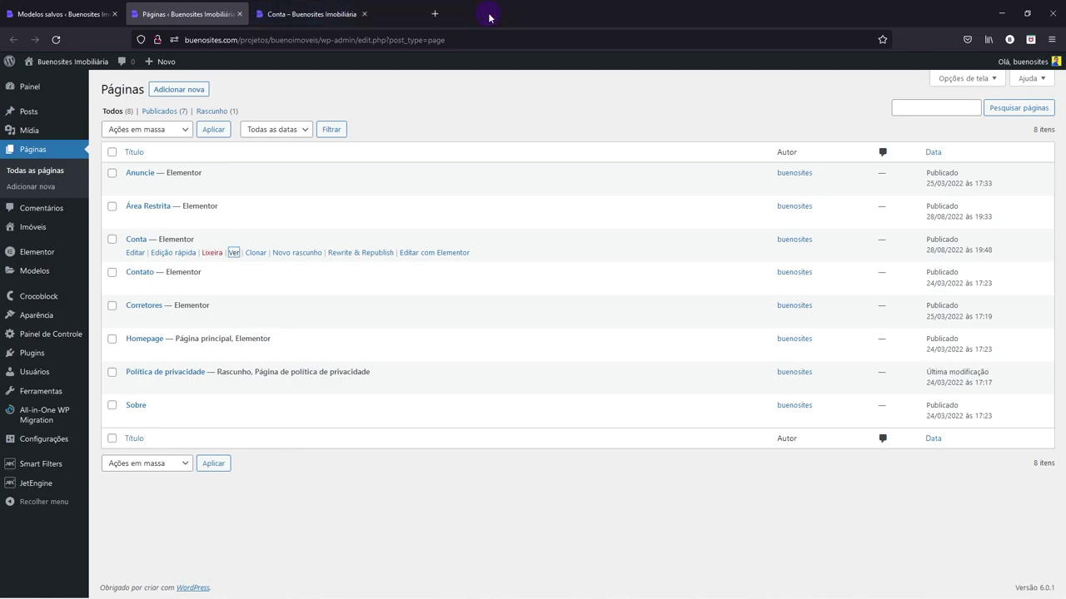
left_click(312, 14)
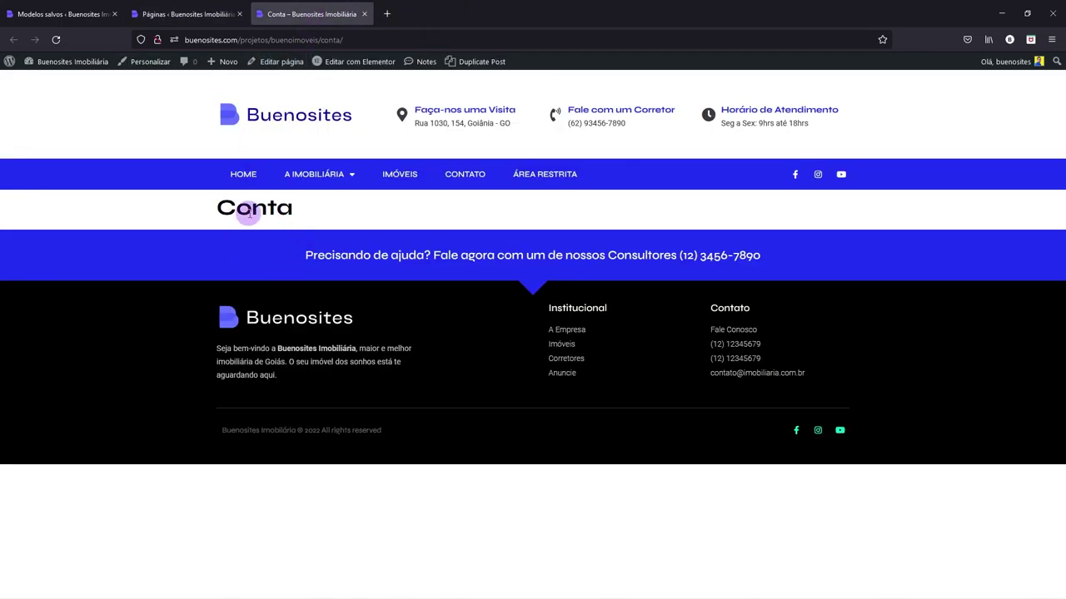
left_click(68, 14)
left_click(289, 9)
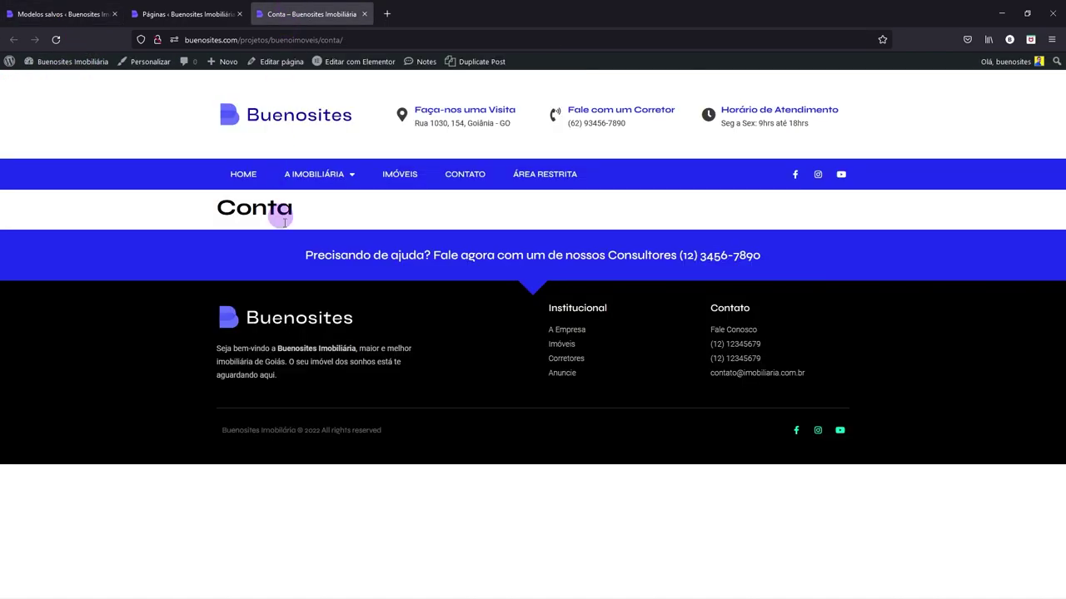
left_click(56, 6)
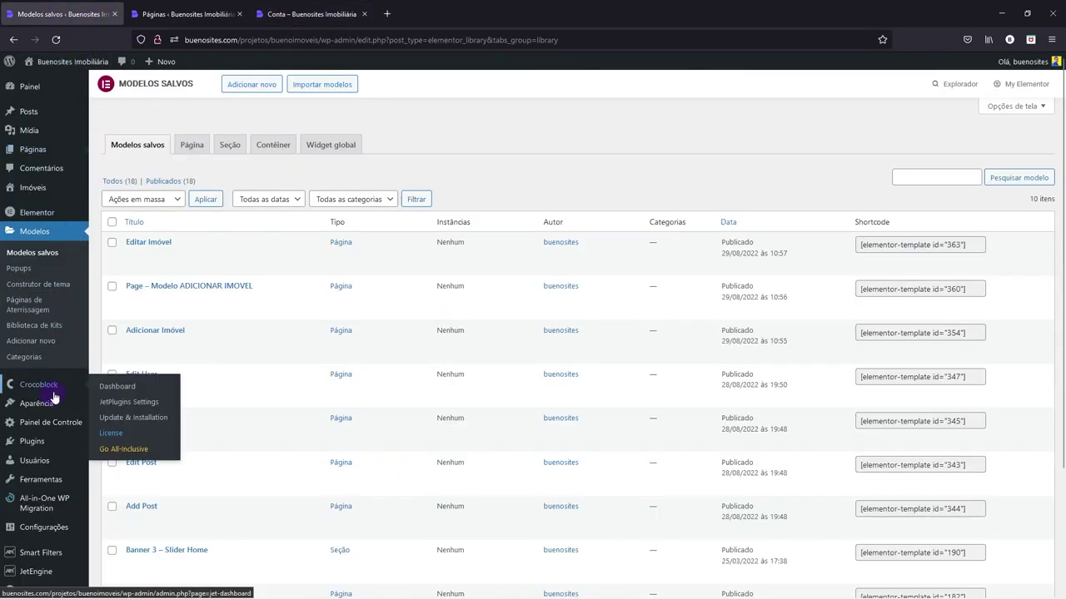
- Open JetEngine Profile Builder in a new tab and save its settings
scroll(90, 357, "down", 3)
mouse_move(38, 565)
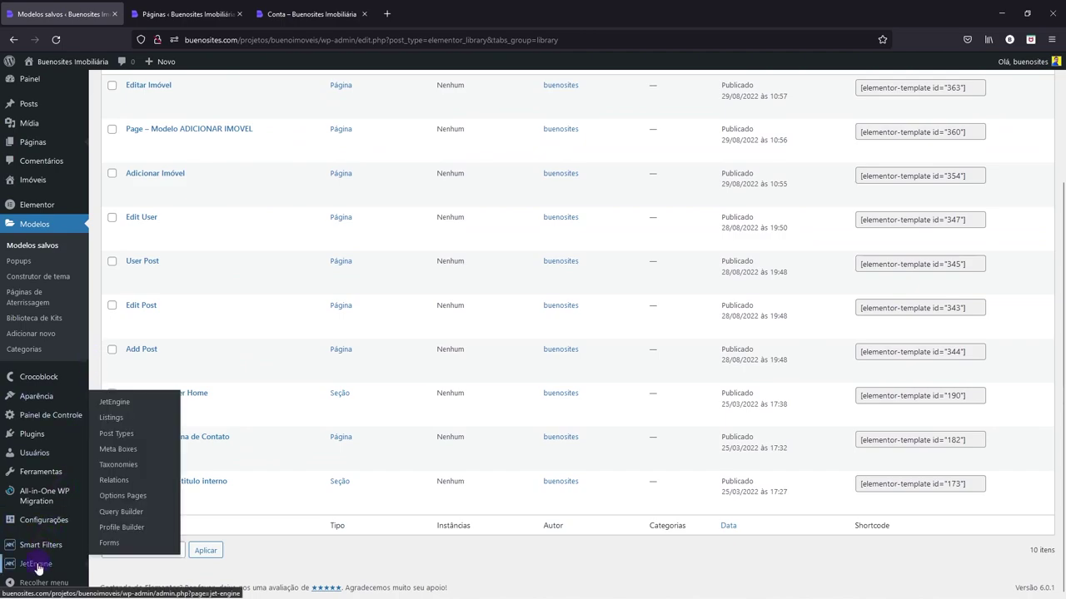
right_click(123, 530)
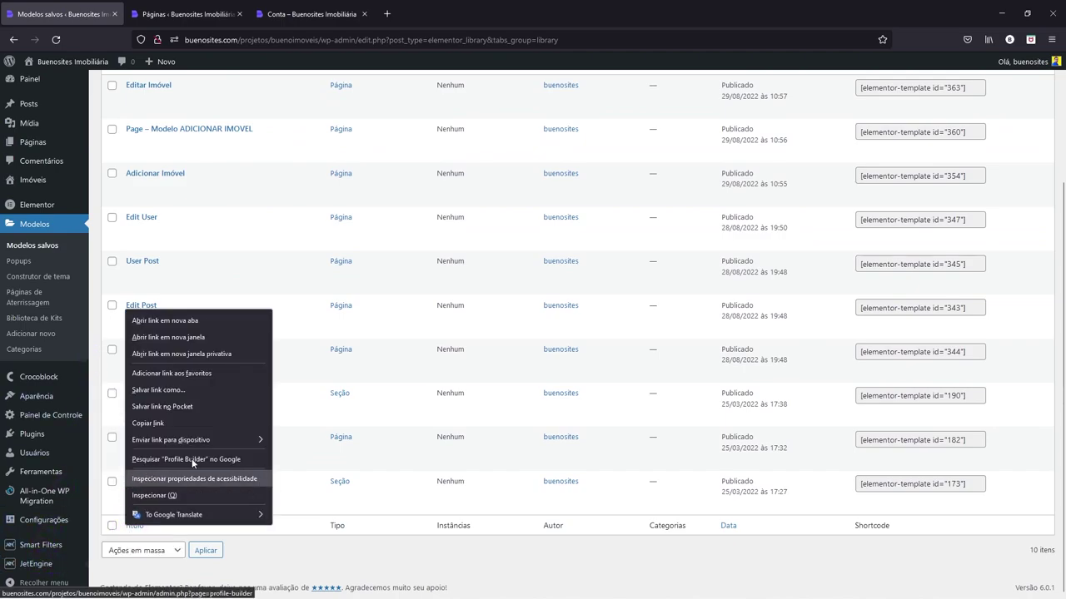
left_click(175, 320)
left_click(197, 14)
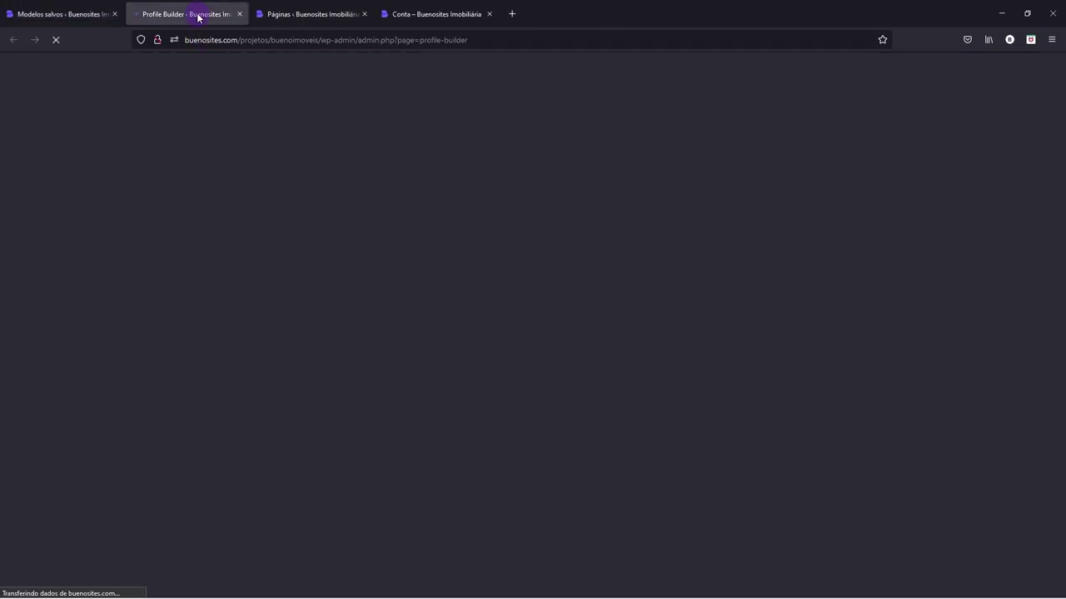
left_click(154, 143)
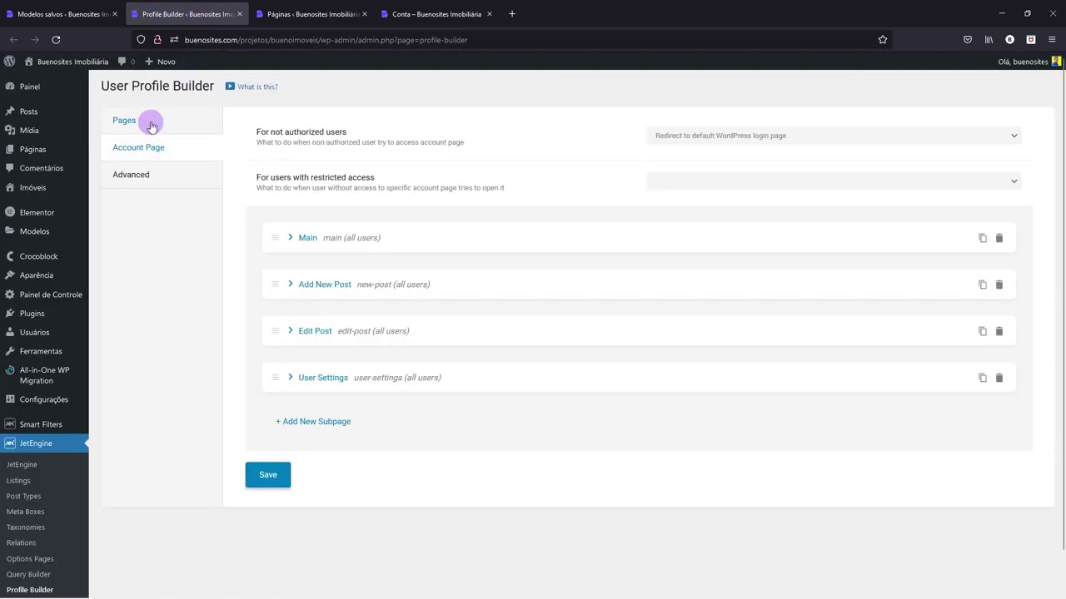
left_click(149, 122)
left_click(268, 421)
- Re-save the permalink settings under Configurações > Links permanentes
mouse_move(48, 403)
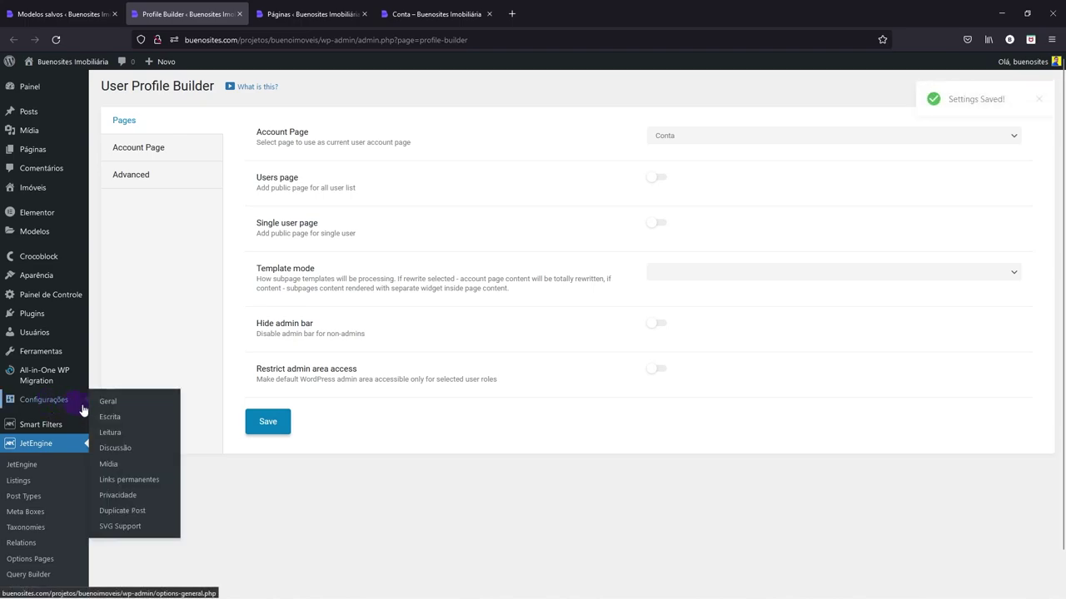
left_click(133, 484)
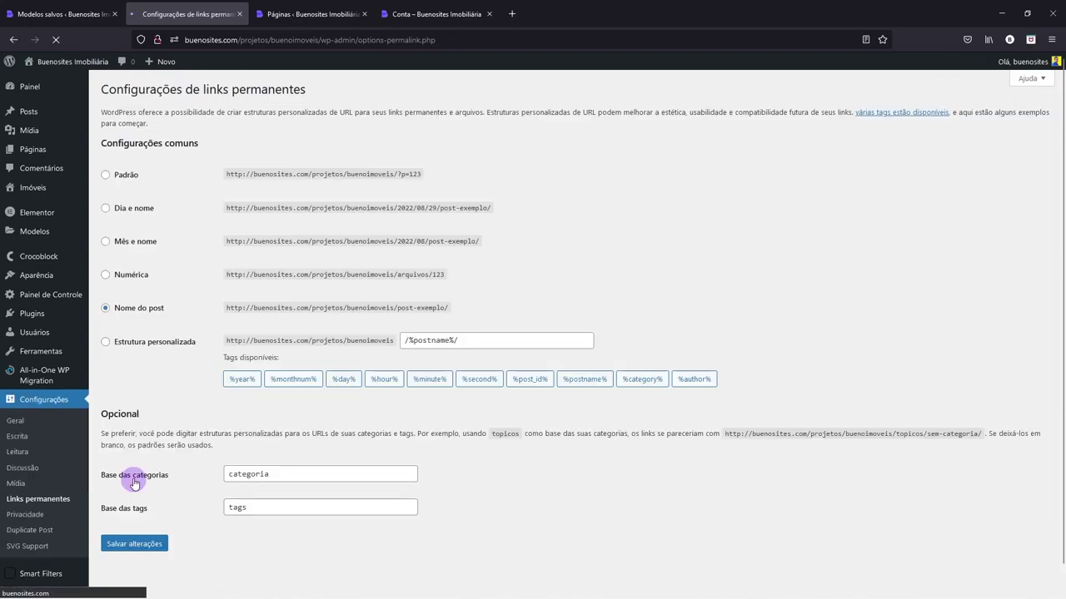
left_click(135, 544)
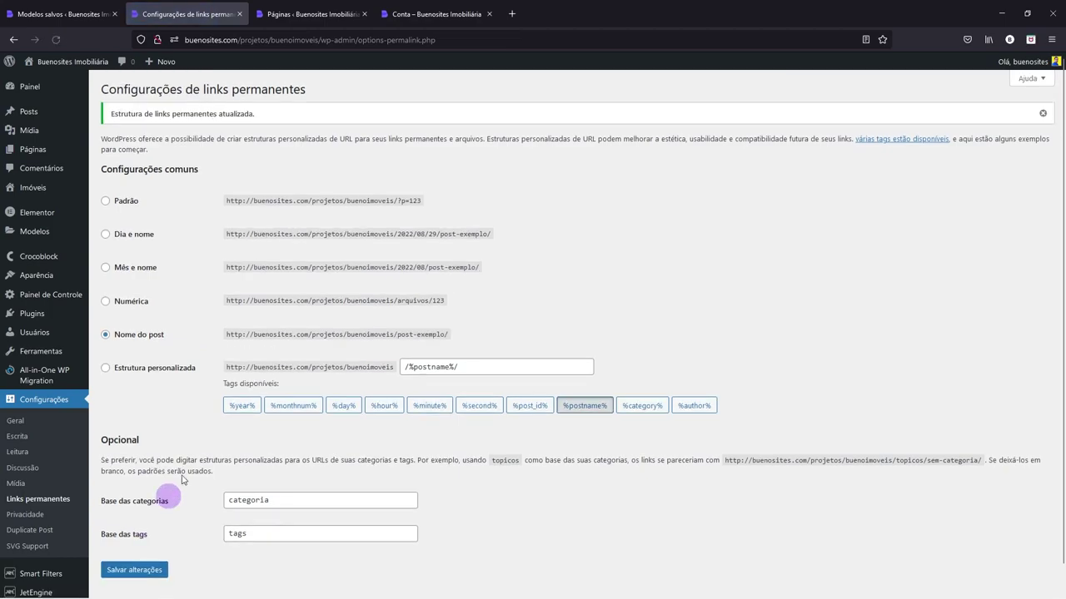
- Reload the site's Conta page in its tab
left_click(331, 7)
left_click(433, 14)
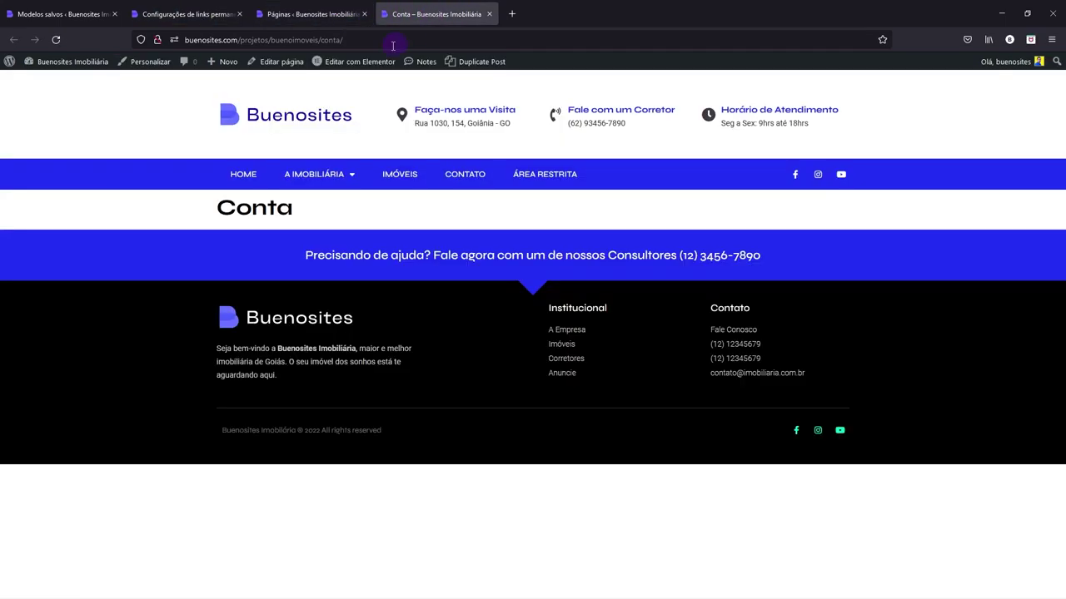
left_click(348, 40)
key("Return")
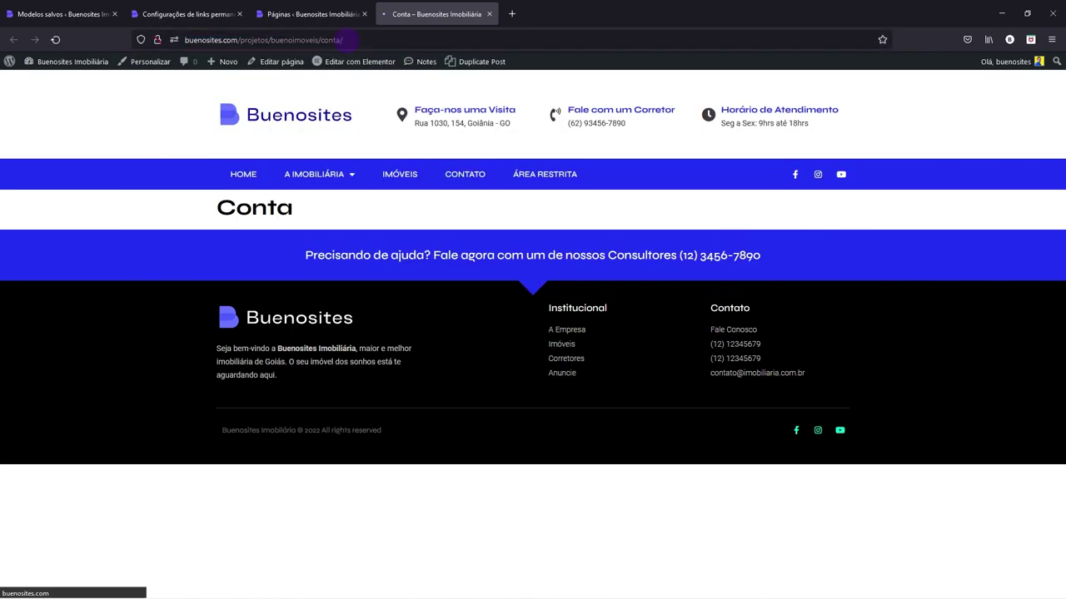
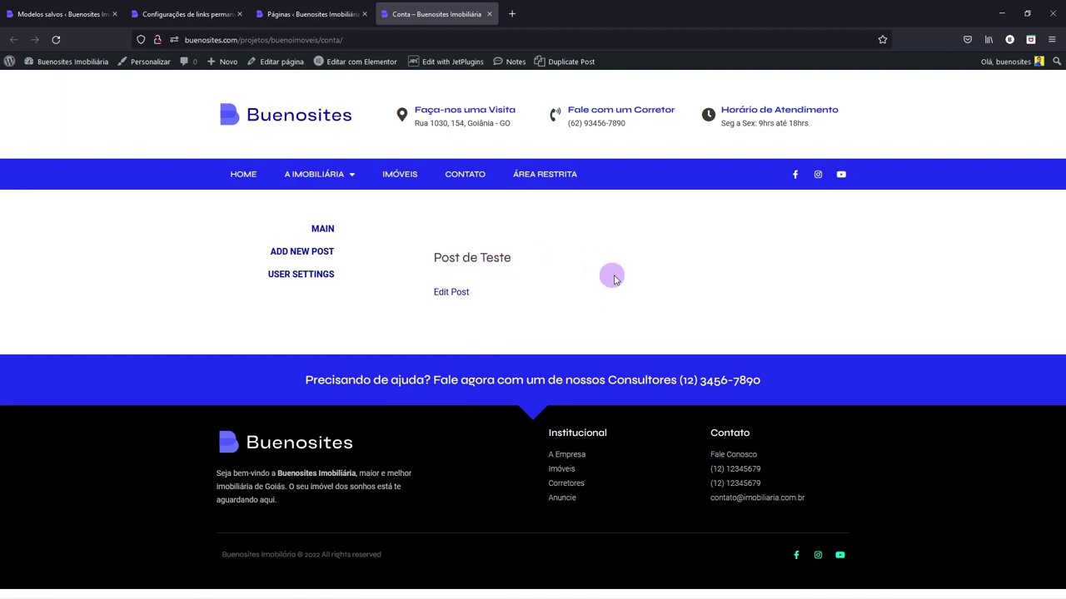
- Close the Configurações de links permanentes and Páginas tabs to show the Modelos salvos list
left_click(300, 12)
left_click(170, 11)
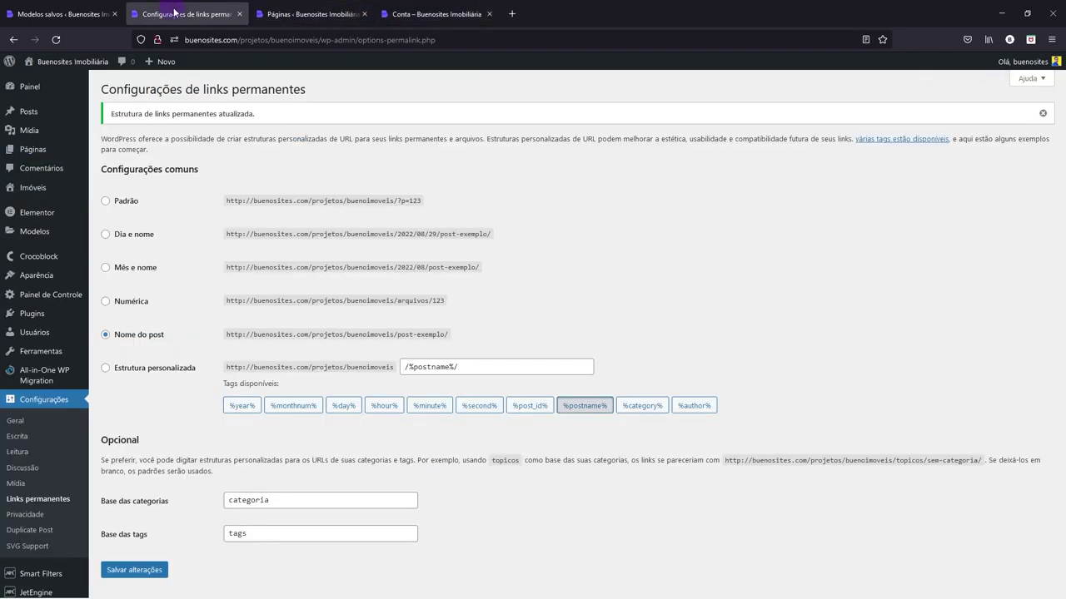
left_click(239, 14)
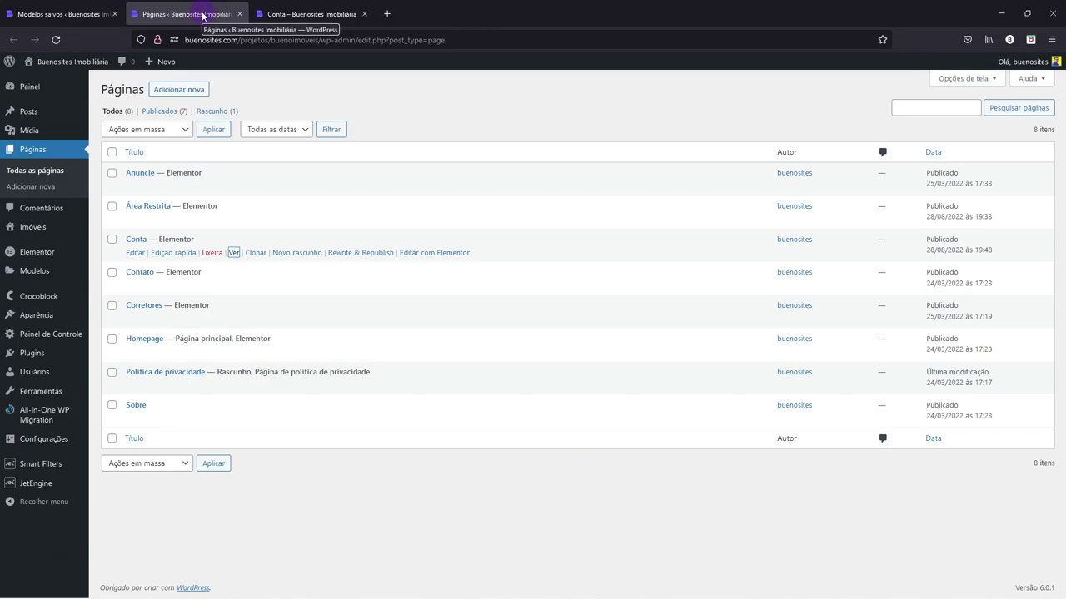
left_click(239, 14)
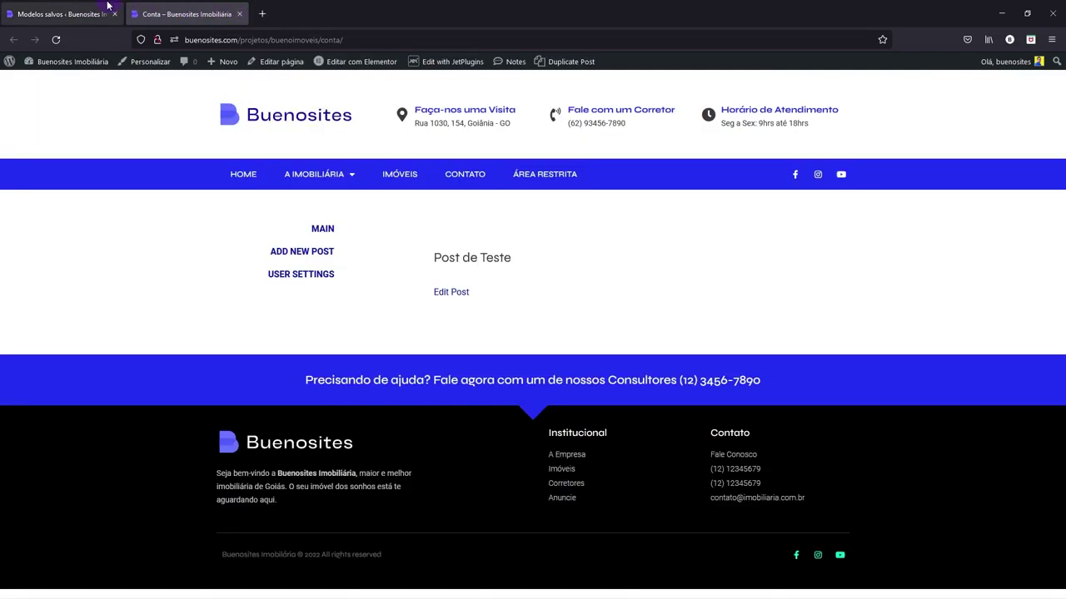
left_click(86, 12)
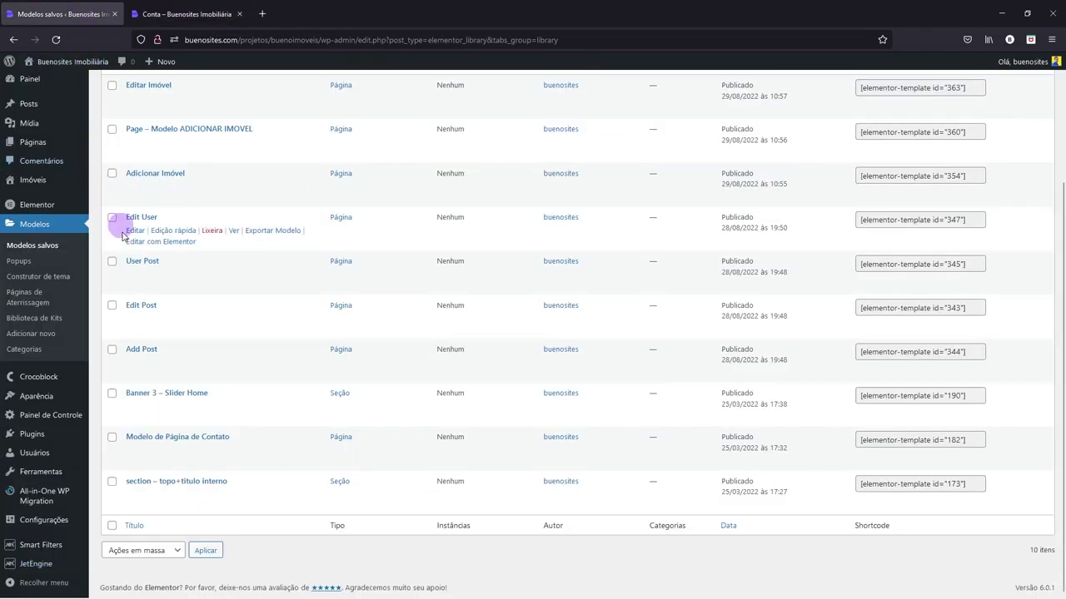
scroll(125, 250, "up", 3)
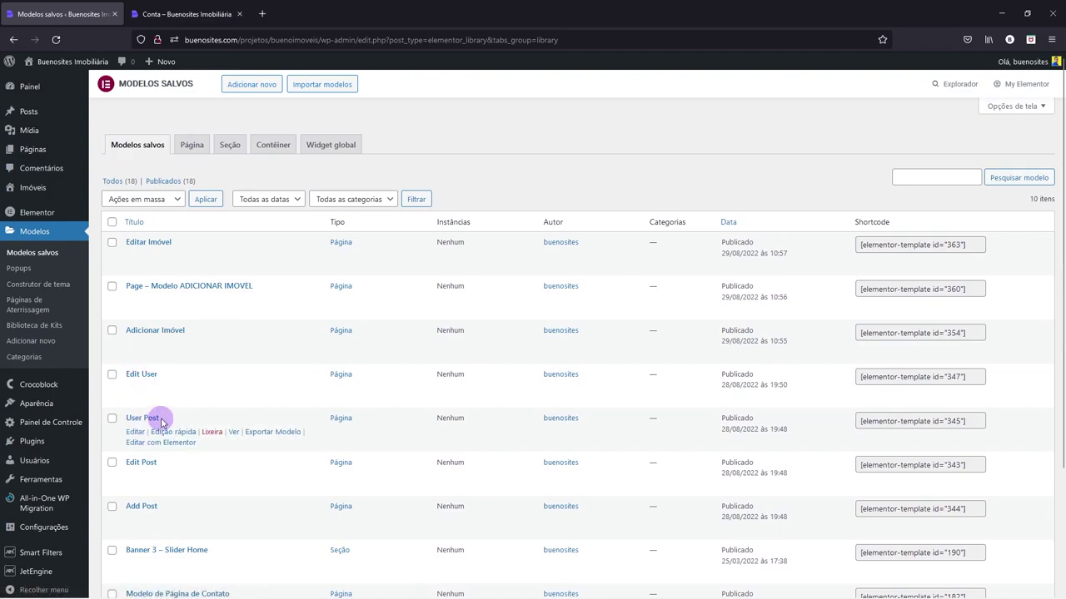
- Create a new Página-type template named 'Dashboard'
left_click(254, 86)
left_click(553, 316)
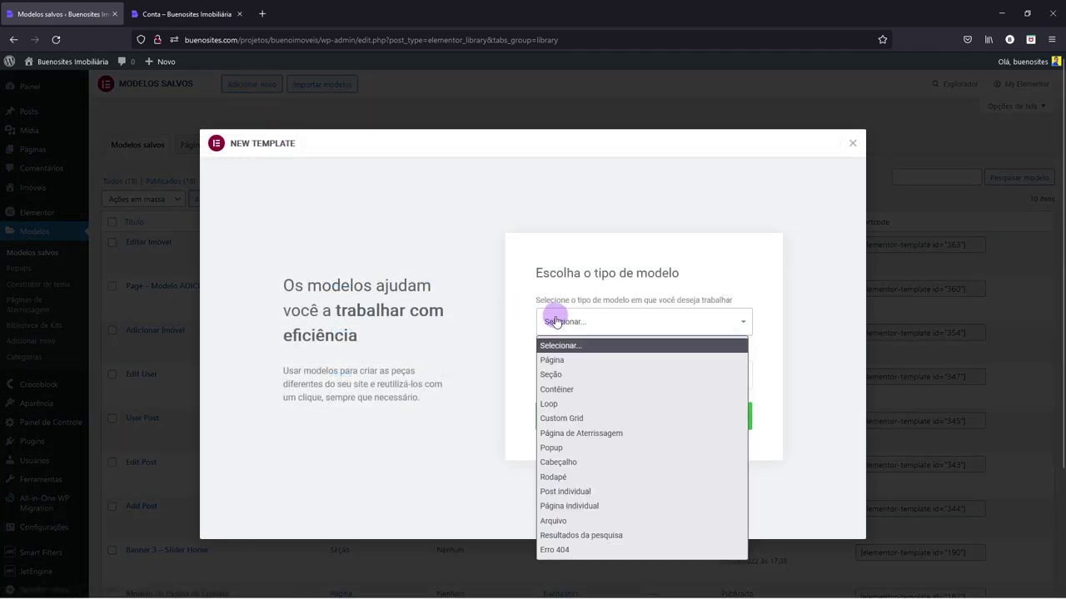
left_click(562, 366)
left_click(568, 381)
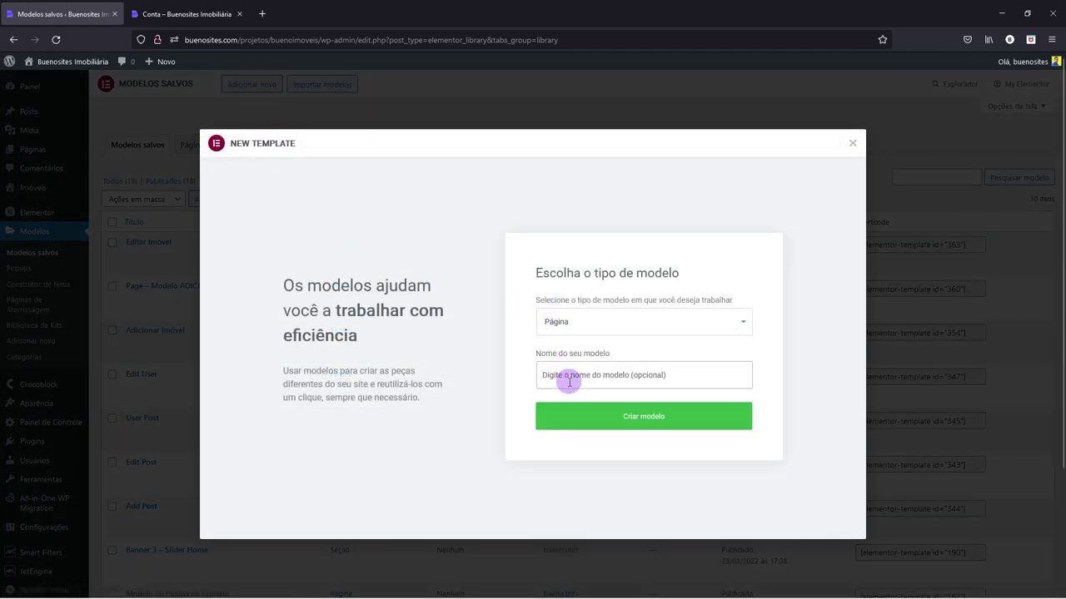
type("Dashboard")
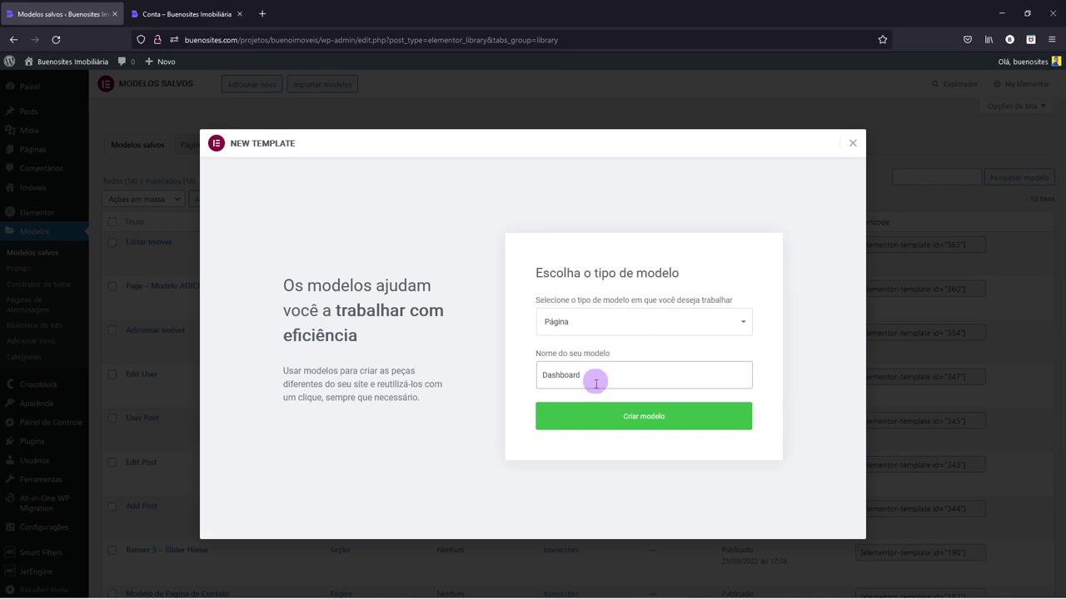
left_click(641, 420)
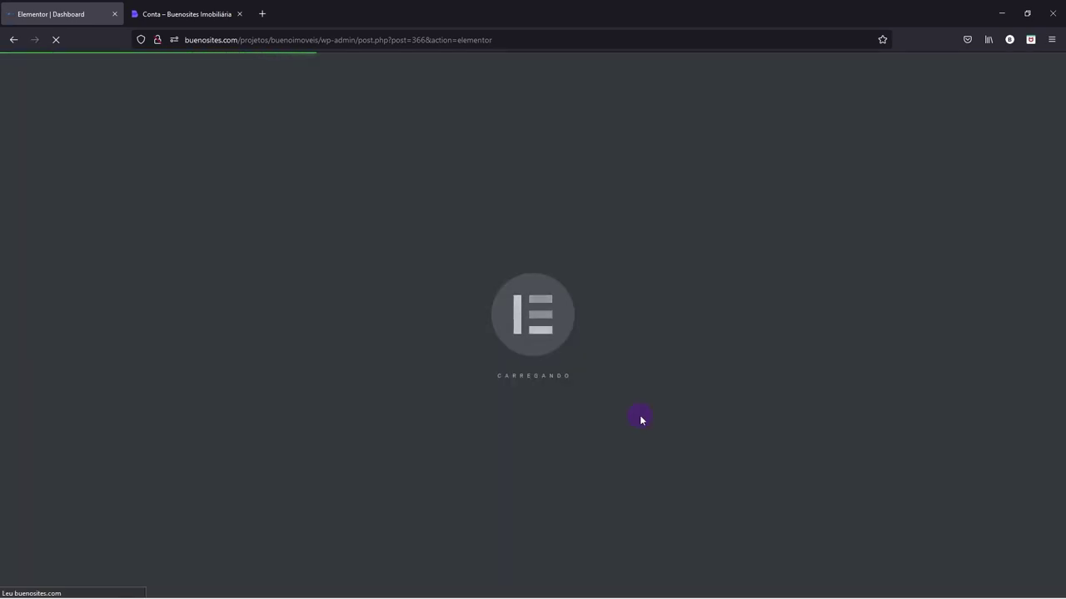
- From Modelos salvos in the Conta tab, open User Post with Elementor, then return to Dashboard
left_click(244, 6)
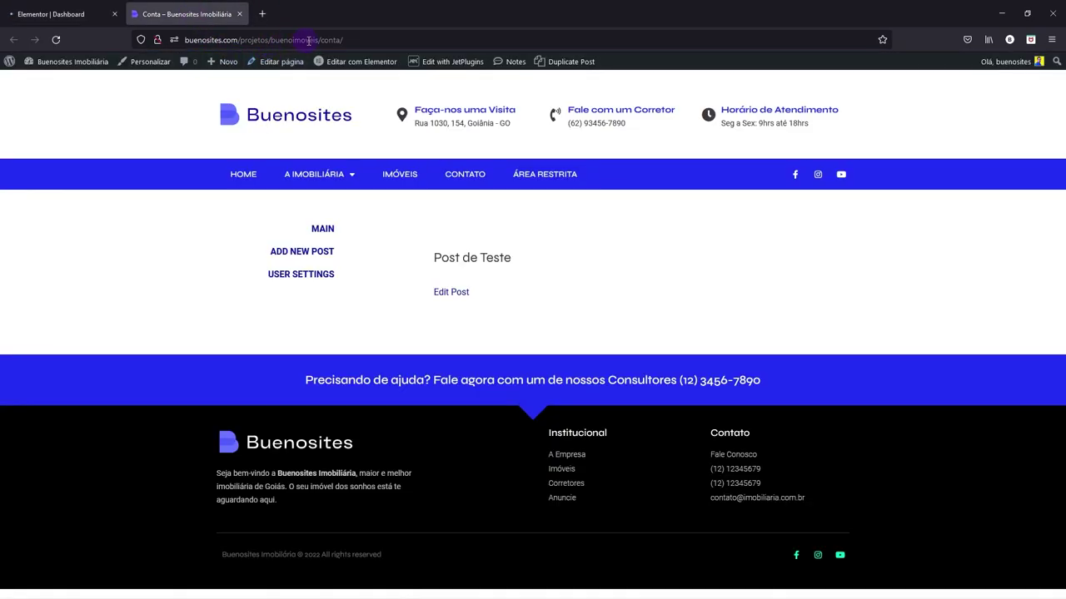
mouse_move(88, 60)
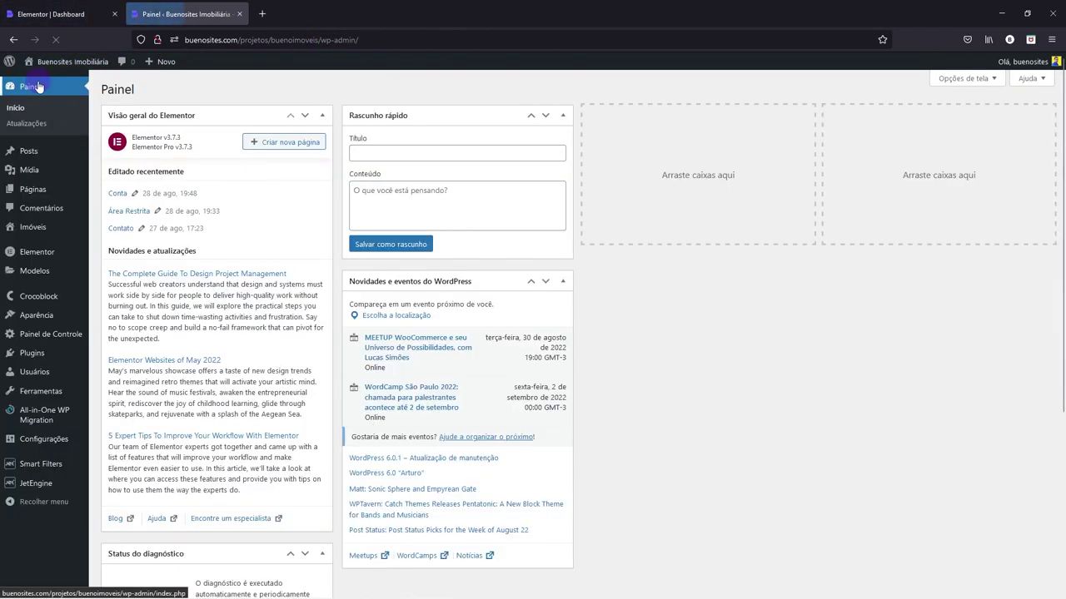
mouse_move(35, 282)
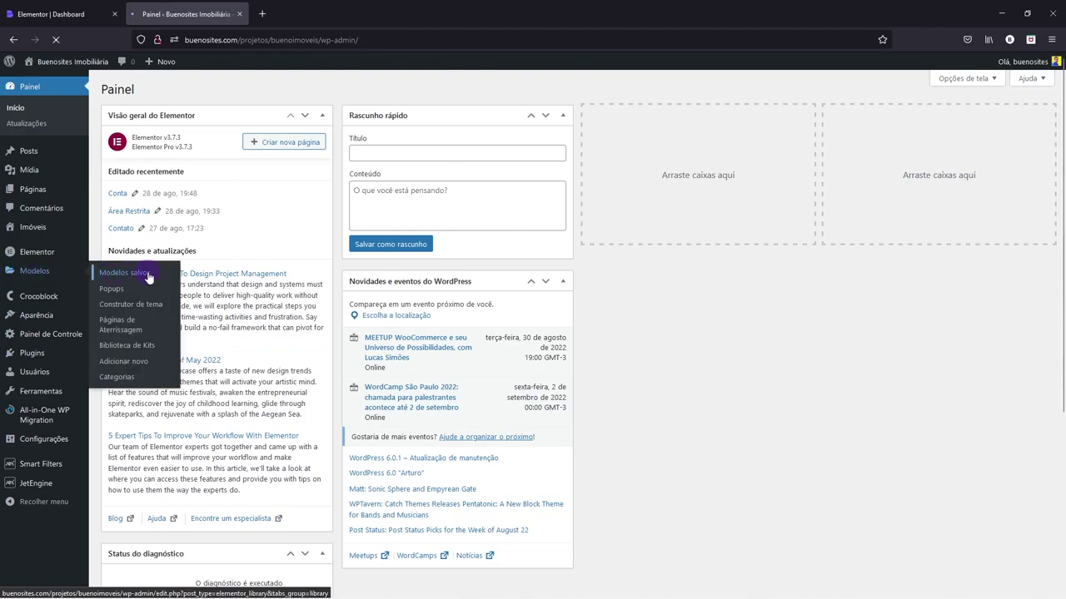
left_click(147, 274)
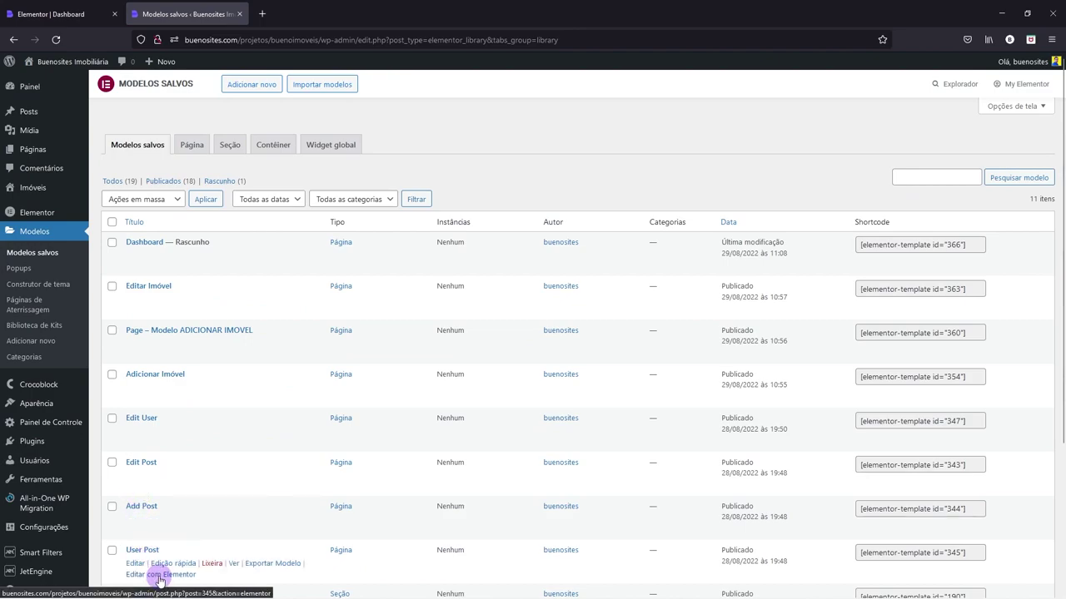
left_click(159, 575)
left_click(71, 14)
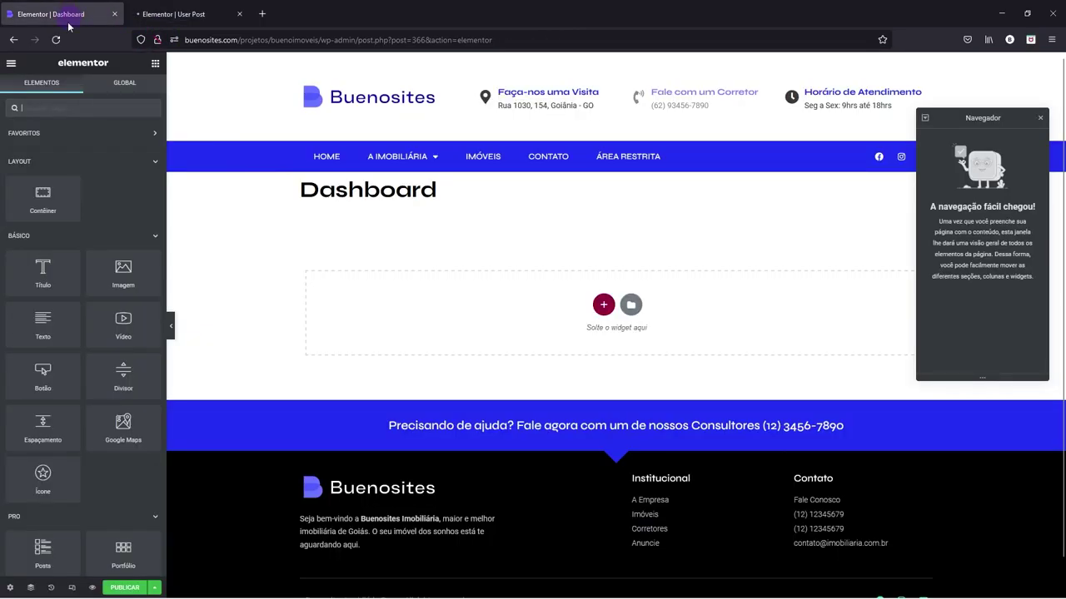
- Set the Dashboard page layout to Elementor largura total in Page Settings
left_click(10, 589)
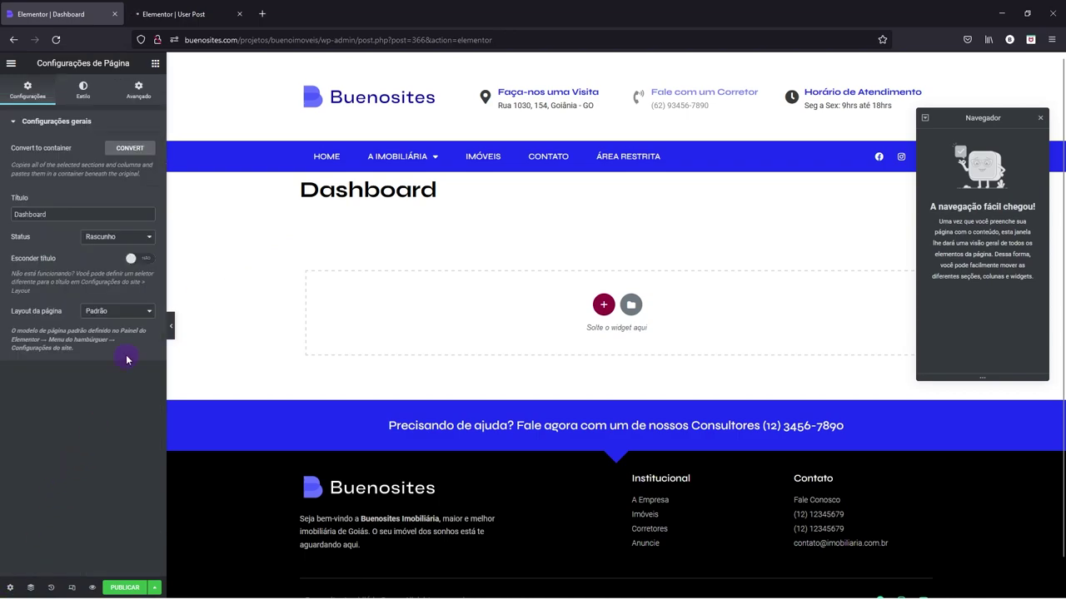
left_click(96, 314)
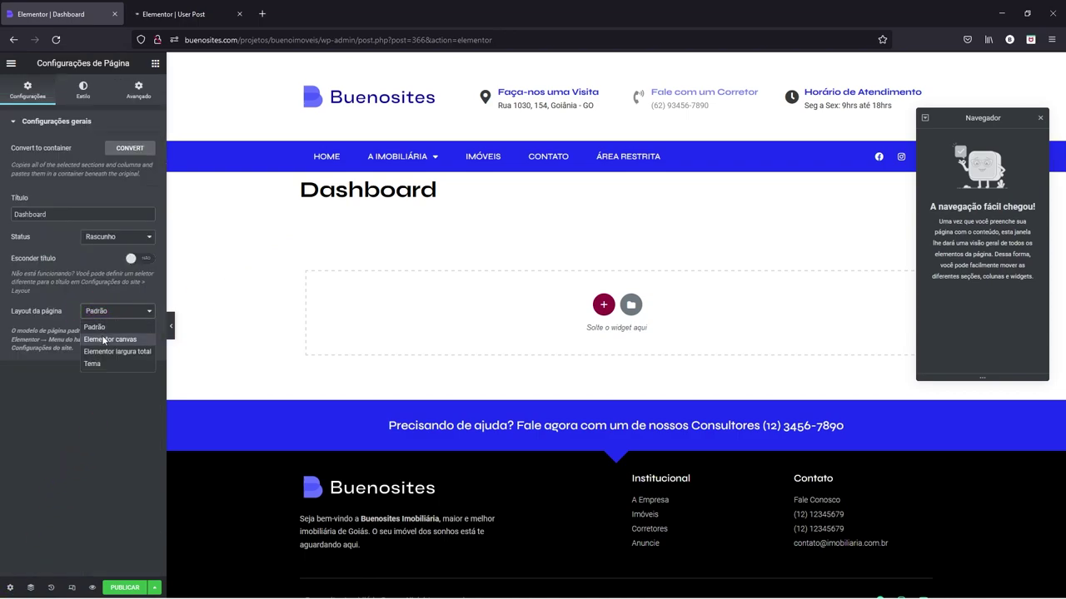
left_click(107, 354)
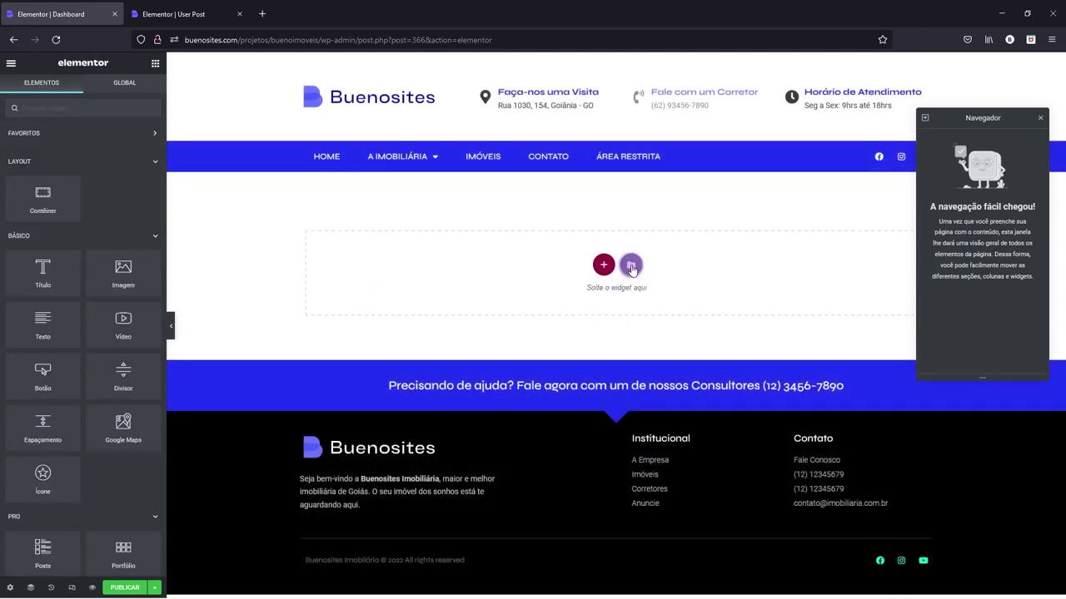
left_click(631, 266)
- Insert the saved Page - Modelo ADICIONAR IMOVEL template without applying its page settings
left_click(582, 117)
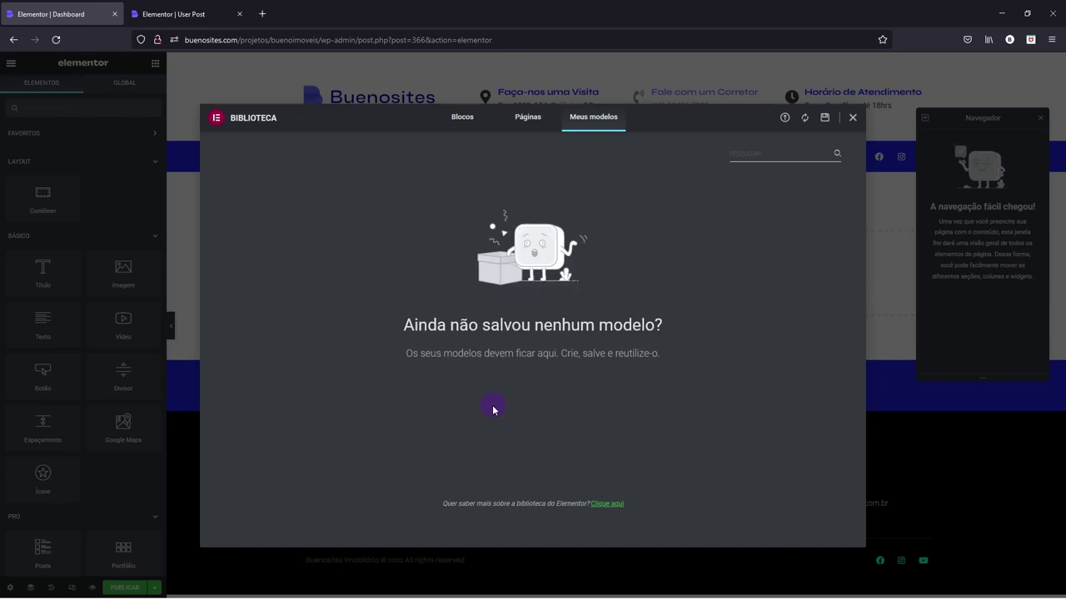
left_click(805, 118)
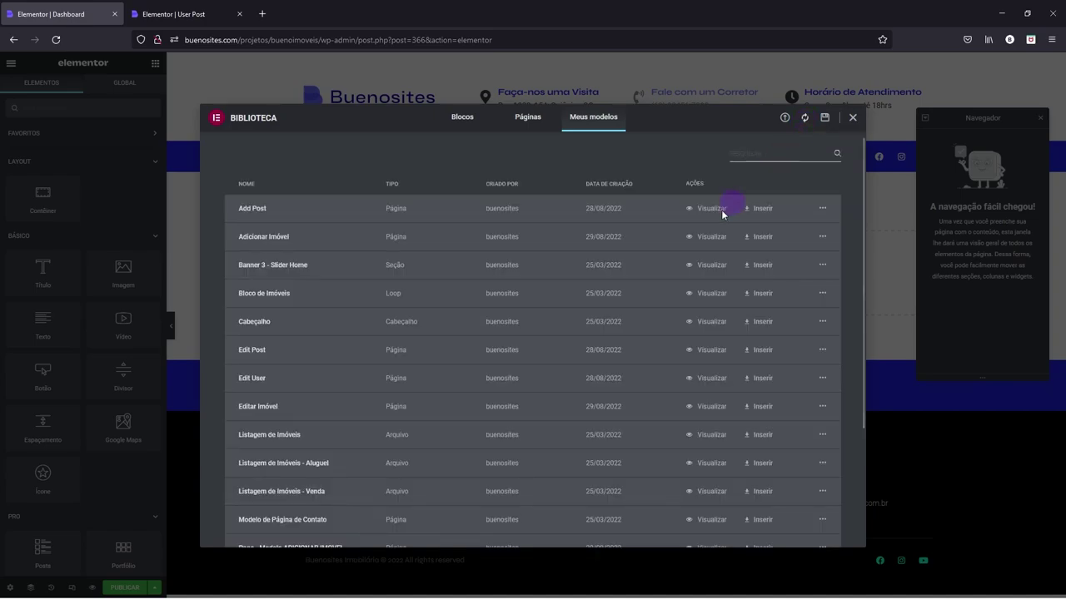
scroll(572, 345, "down", 1)
scroll(572, 346, "down", 3)
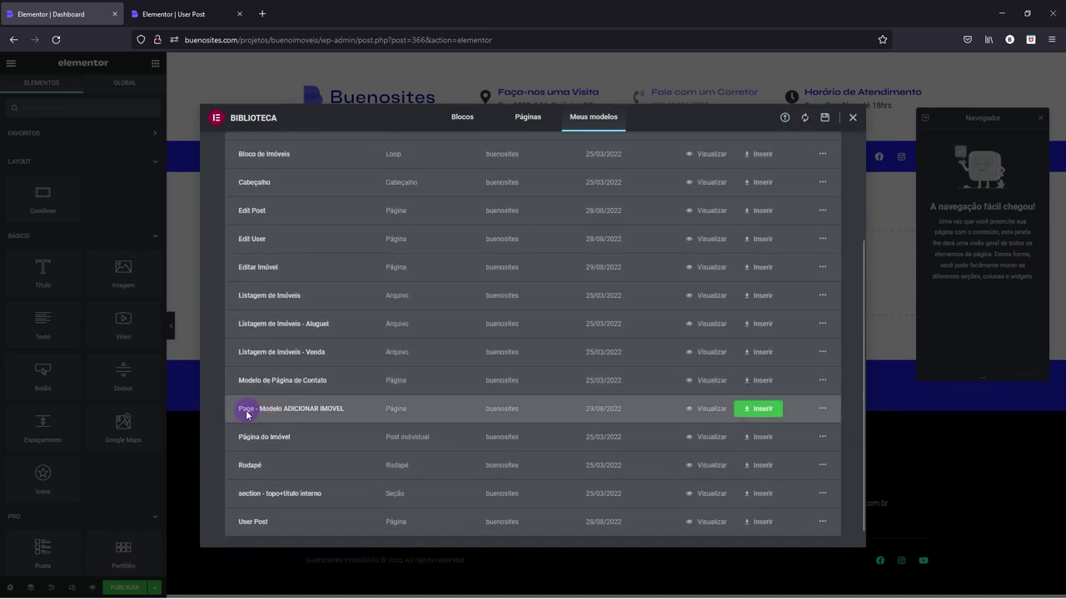
left_click(752, 408)
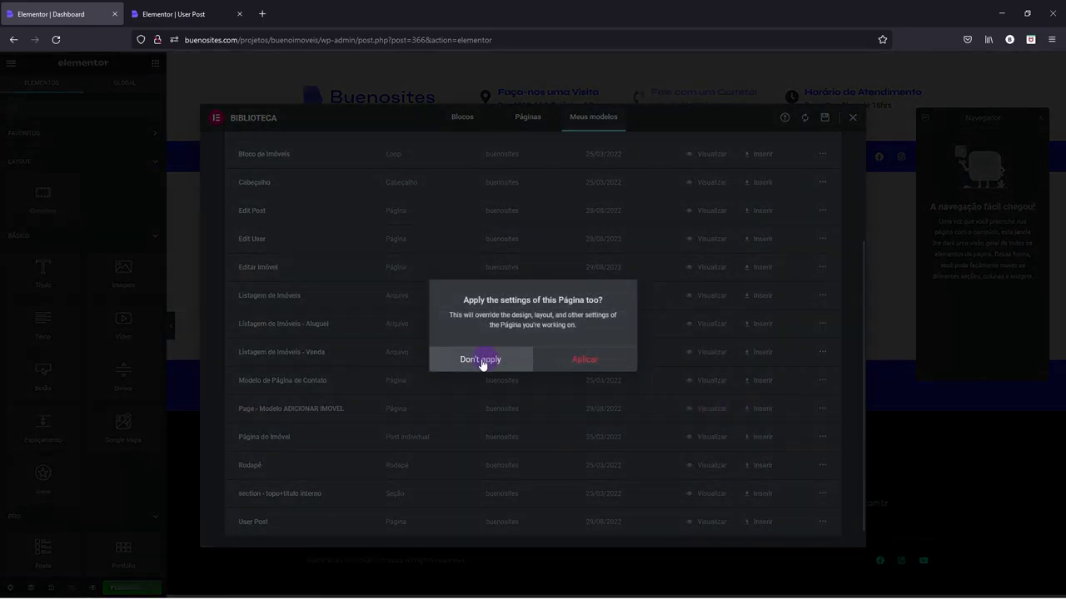
left_click(481, 361)
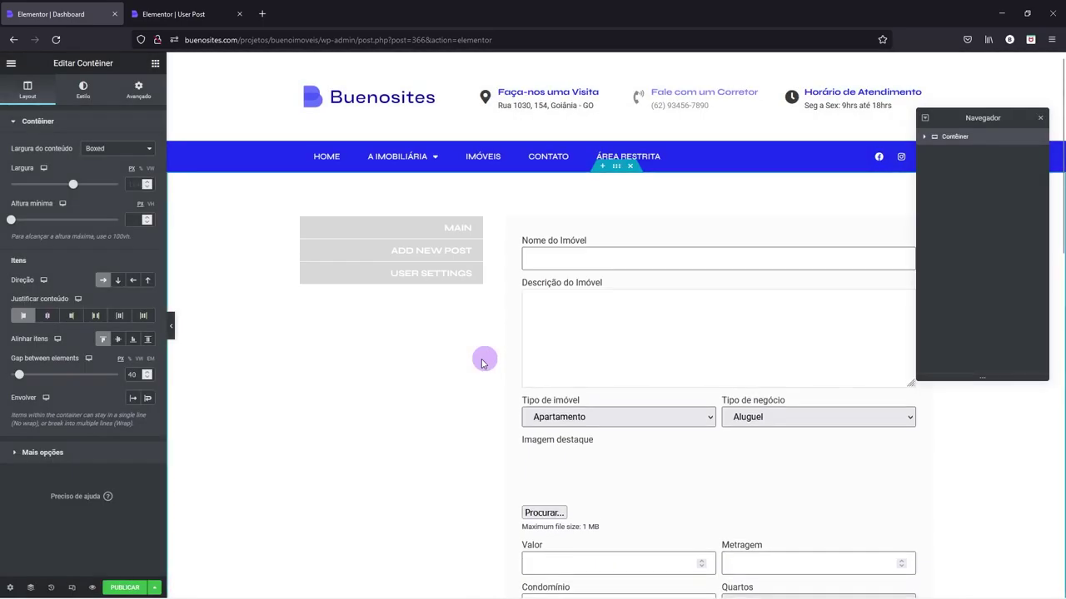
- Delete the property form widget, leaving only the profile menu
right_click(559, 252)
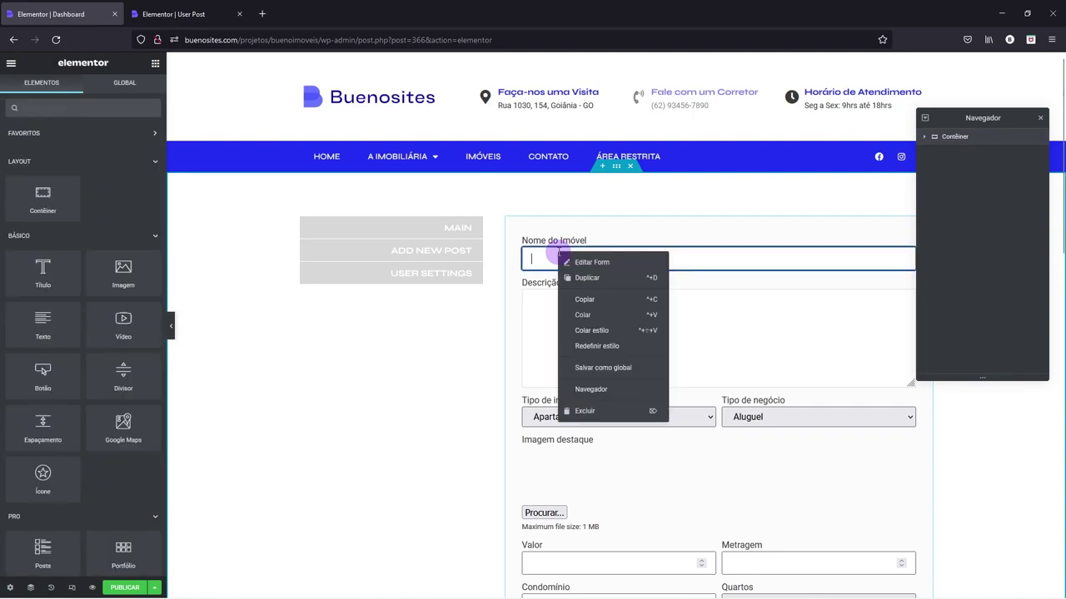
left_click(582, 412)
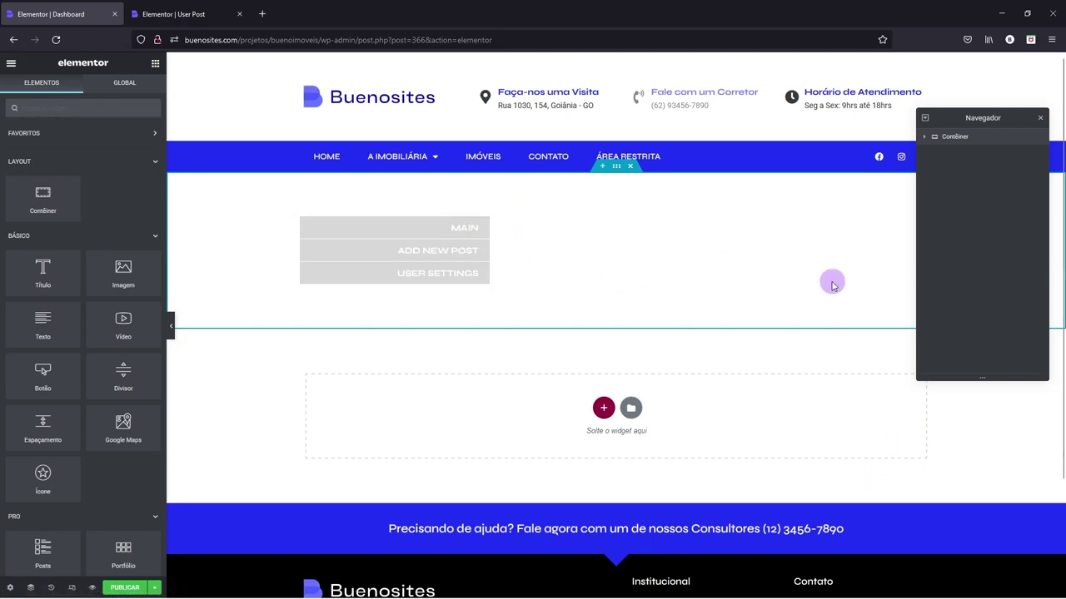
left_click(221, 18)
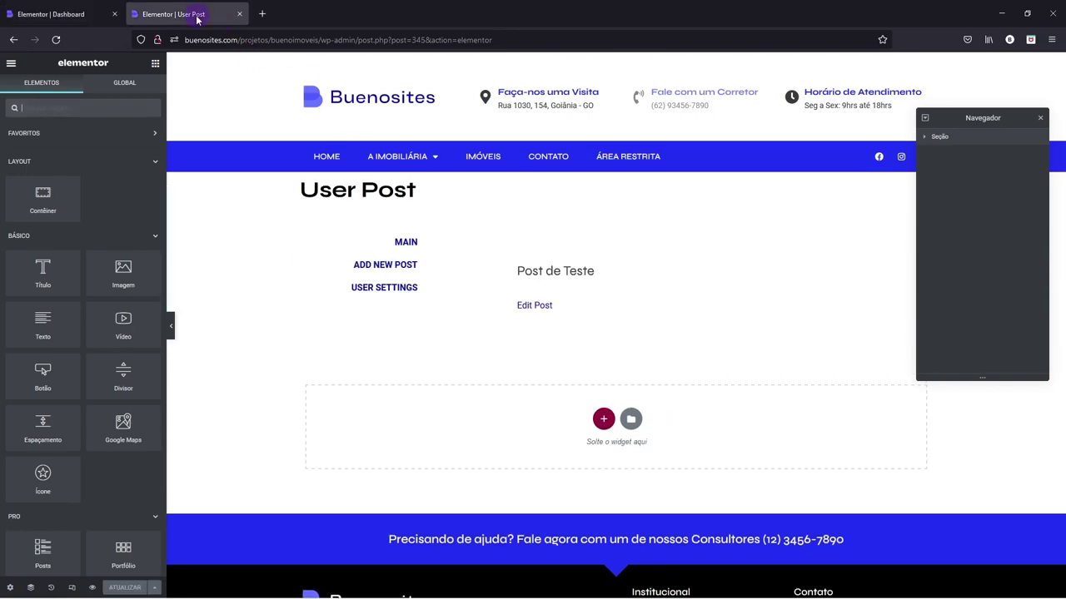
- Copy the Listing Grid from User Post and paste it into the Dashboard container
right_click(538, 271)
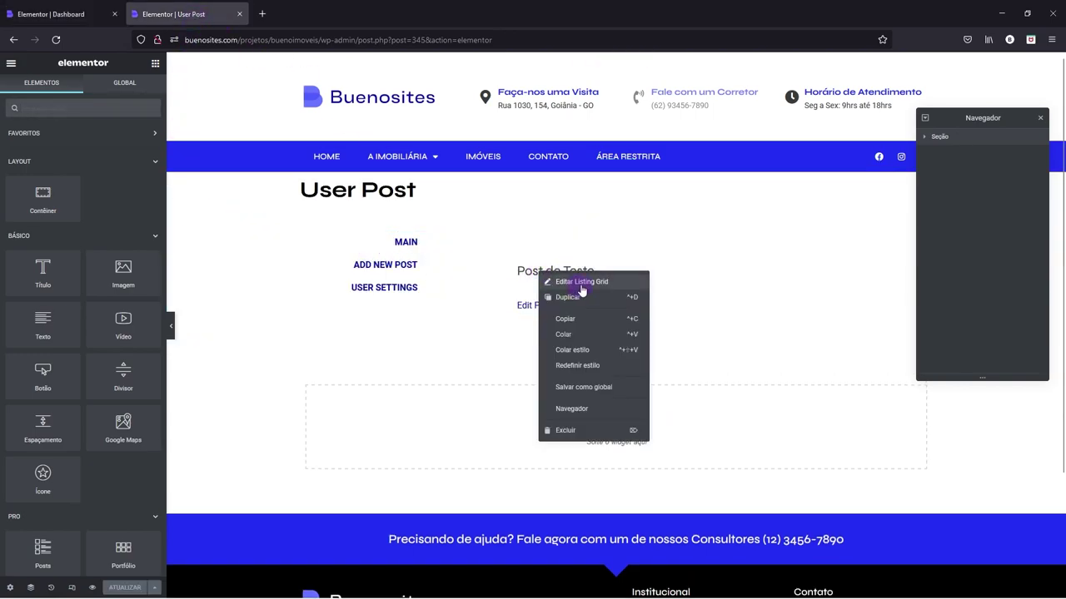
left_click(583, 283)
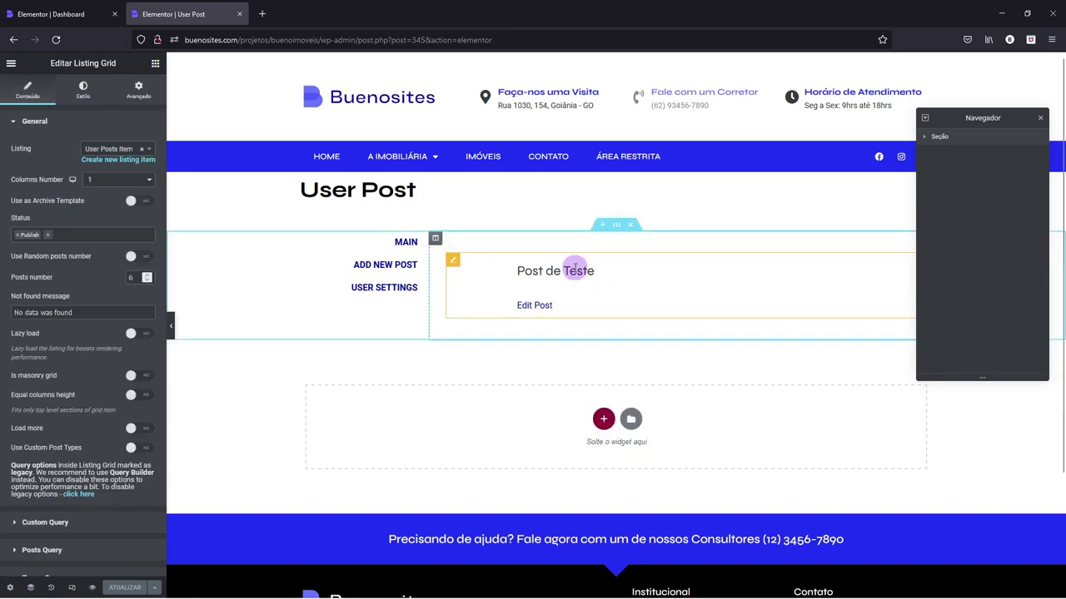
right_click(575, 269)
left_click(600, 316)
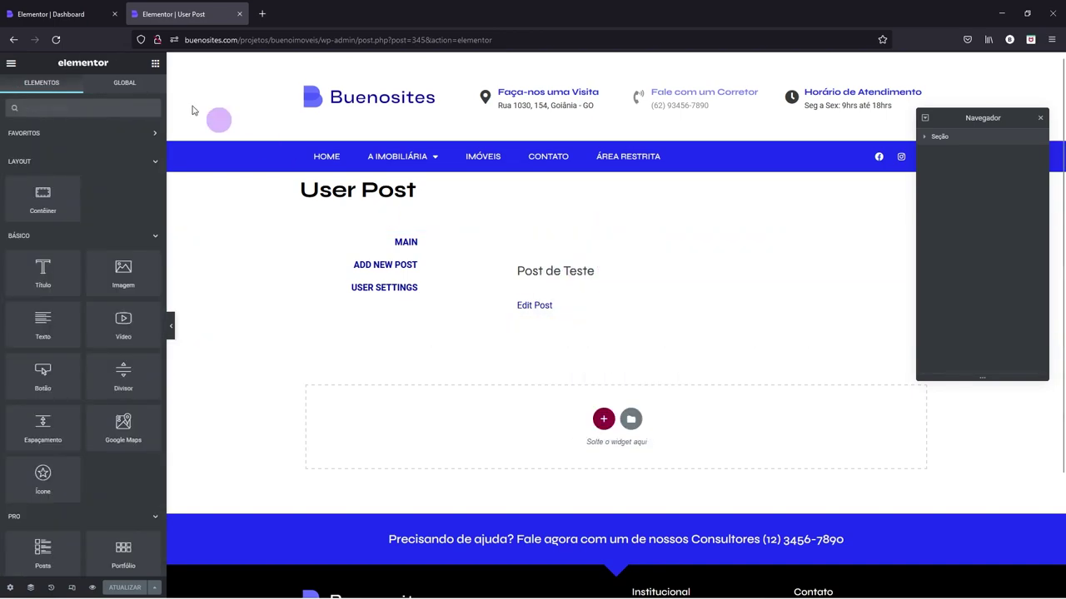
left_click(58, 14)
right_click(517, 236)
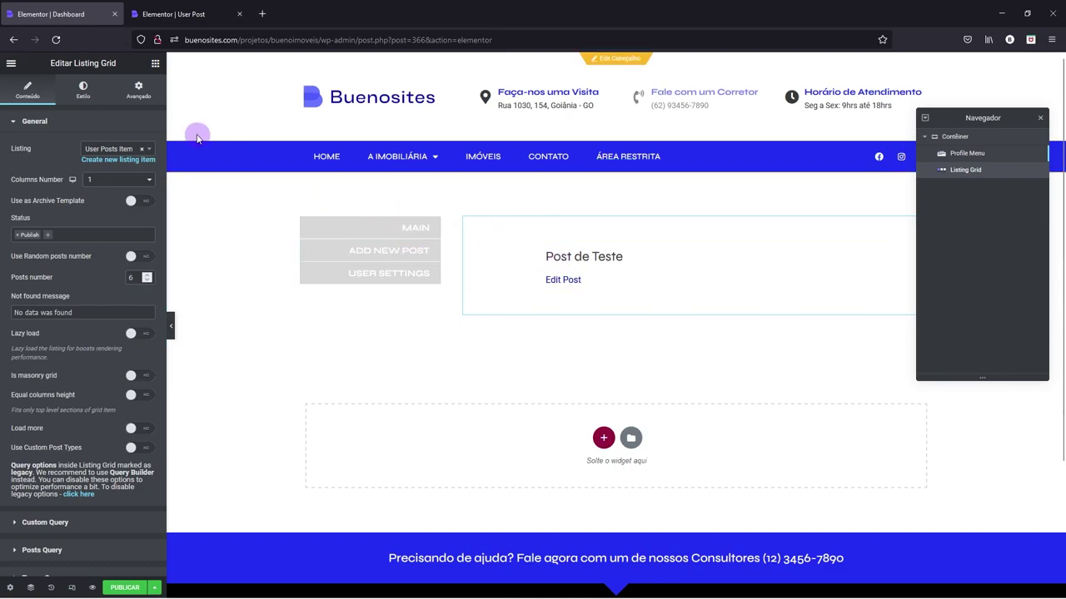
- Give the listing grid a #F8F8F8 background colour under Avançado > Fundo
left_click(139, 98)
scroll(99, 292, "down", 3)
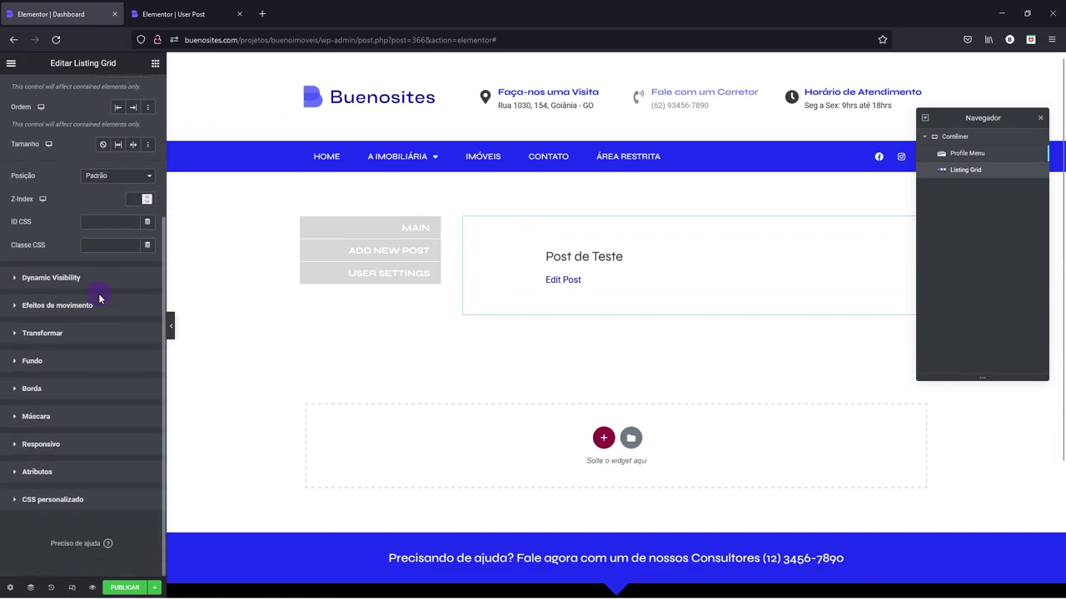
left_click(41, 369)
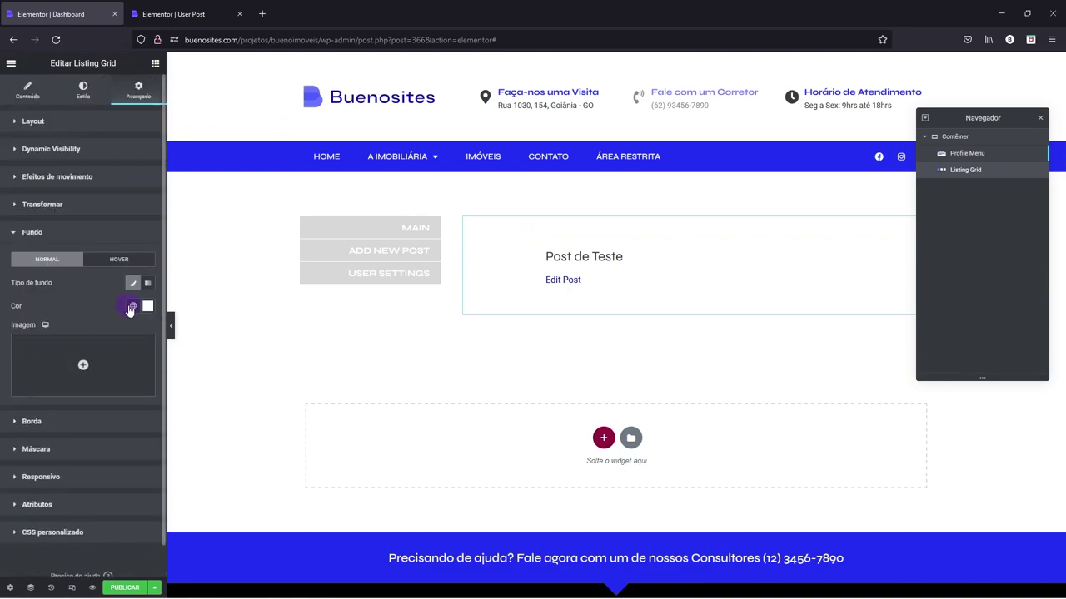
left_click(149, 306)
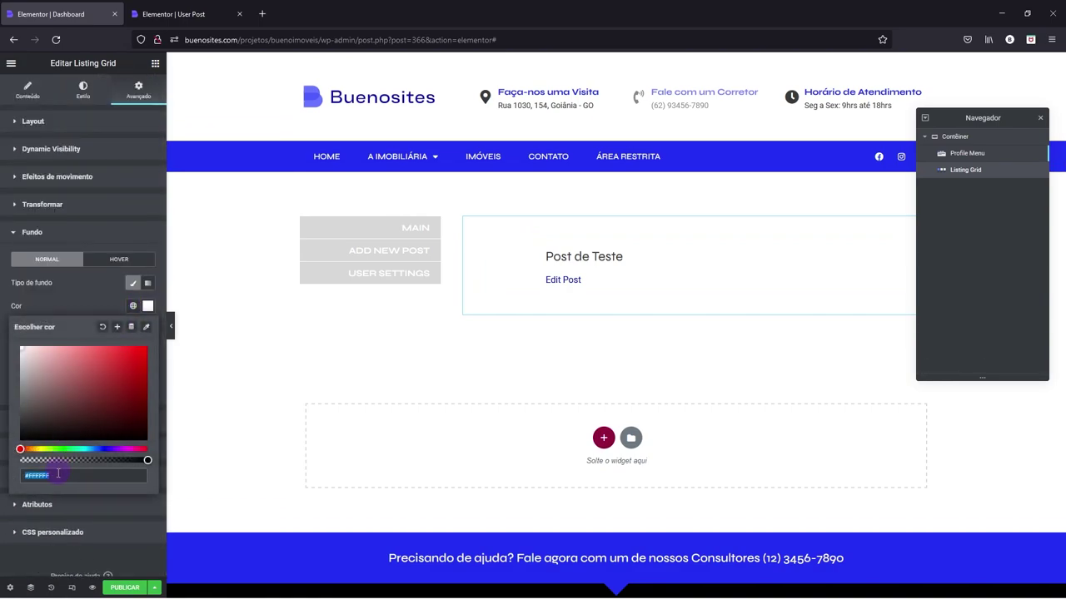
type("#F8F8F8")
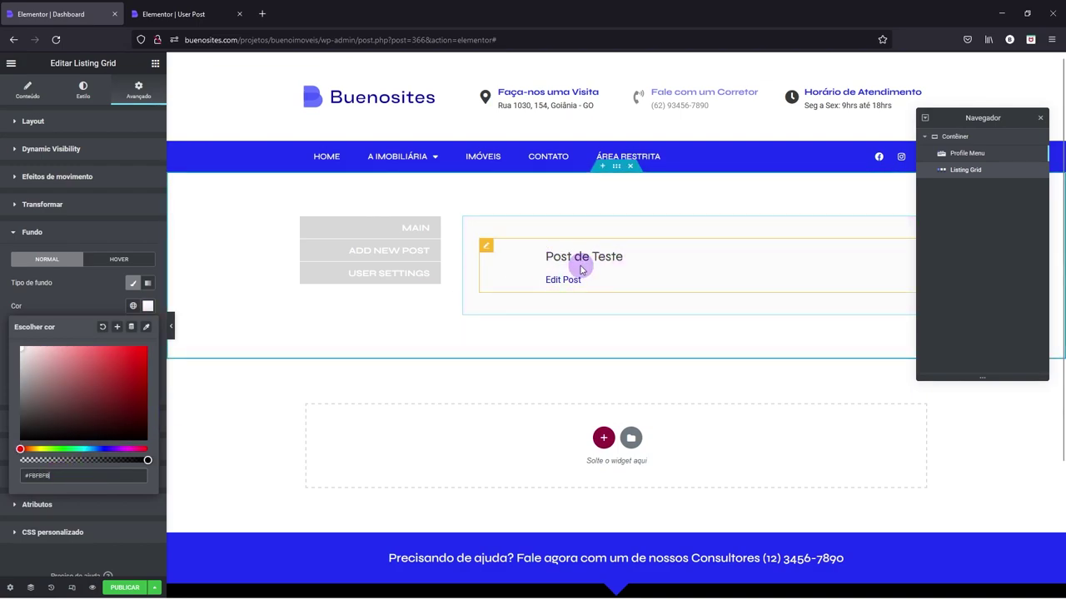
left_click(61, 233)
- Round the grid's corners to 5 on all sides, publish, and dock the Navigator
left_click(56, 261)
left_click(108, 348)
type("5")
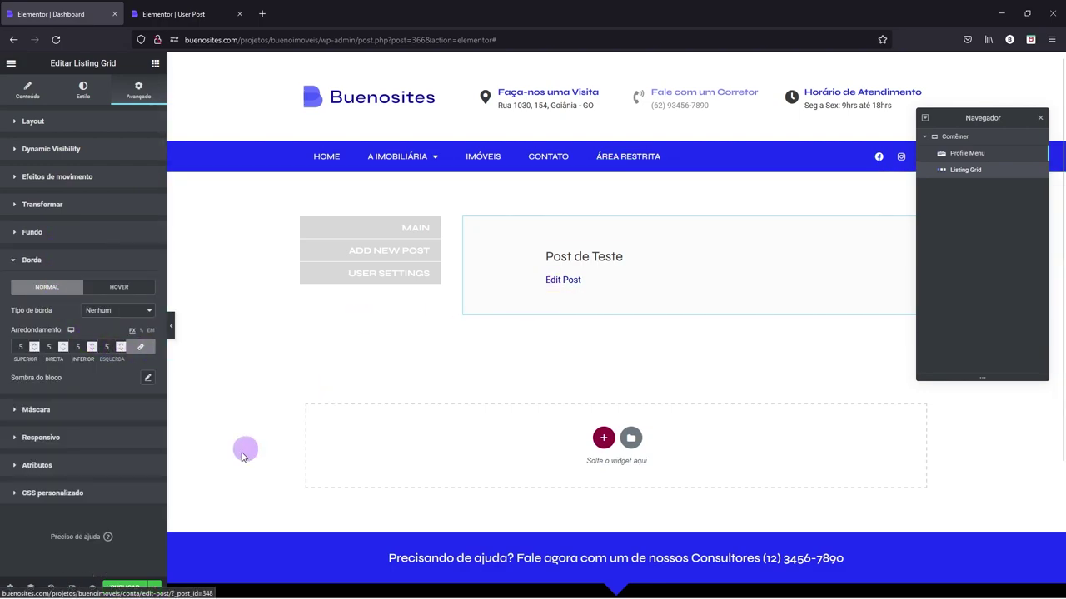
left_click(117, 589)
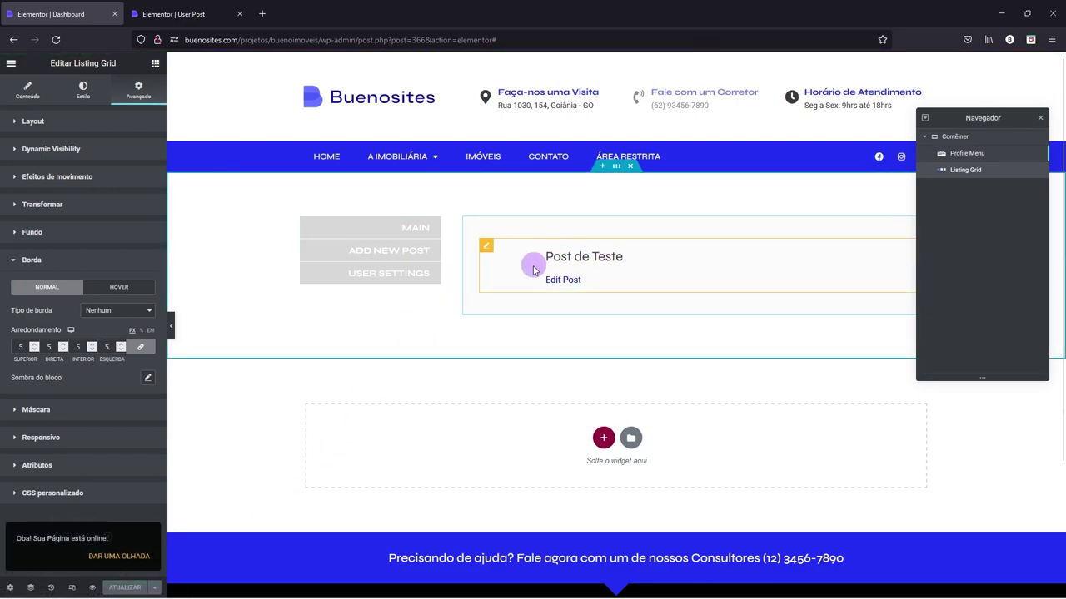
left_click_drag(961, 117, 1054, 64)
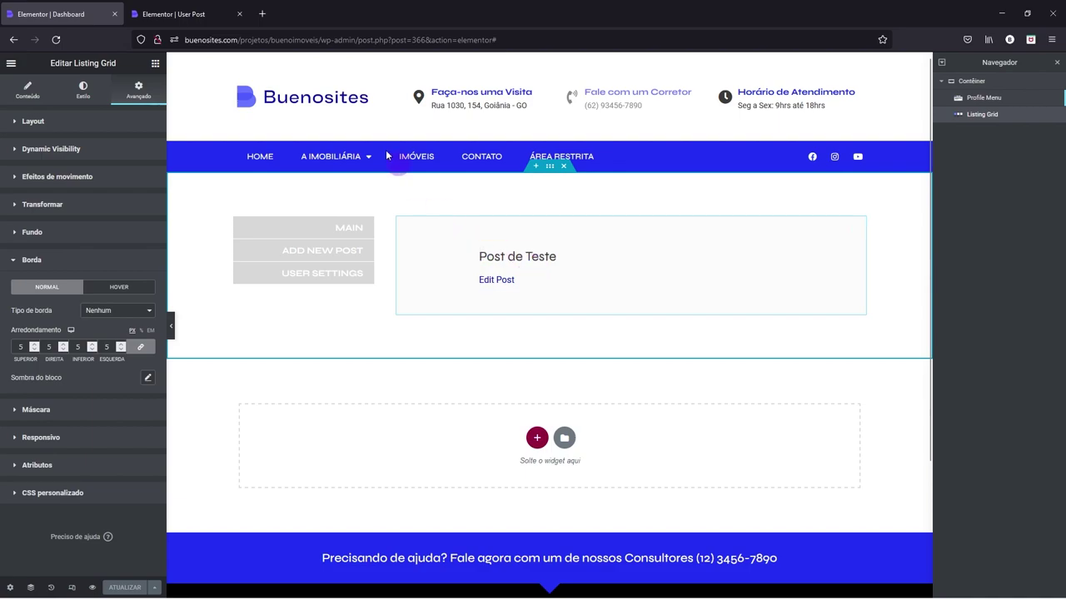
- Go to the wp-admin dashboard and view the public site in a new tab
left_click(167, 10)
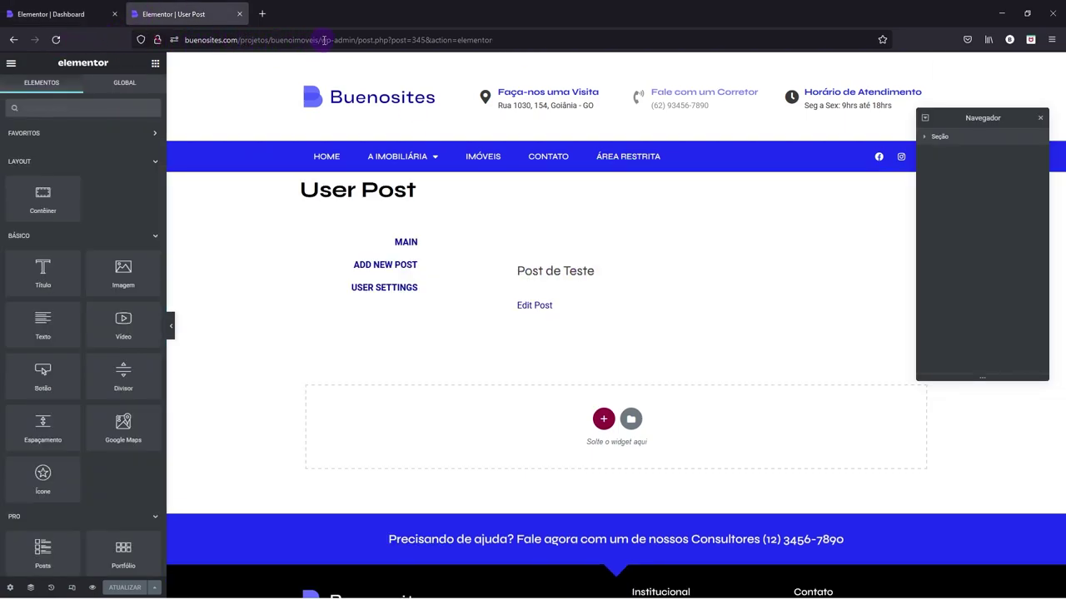
left_click_drag(356, 39, 613, 44)
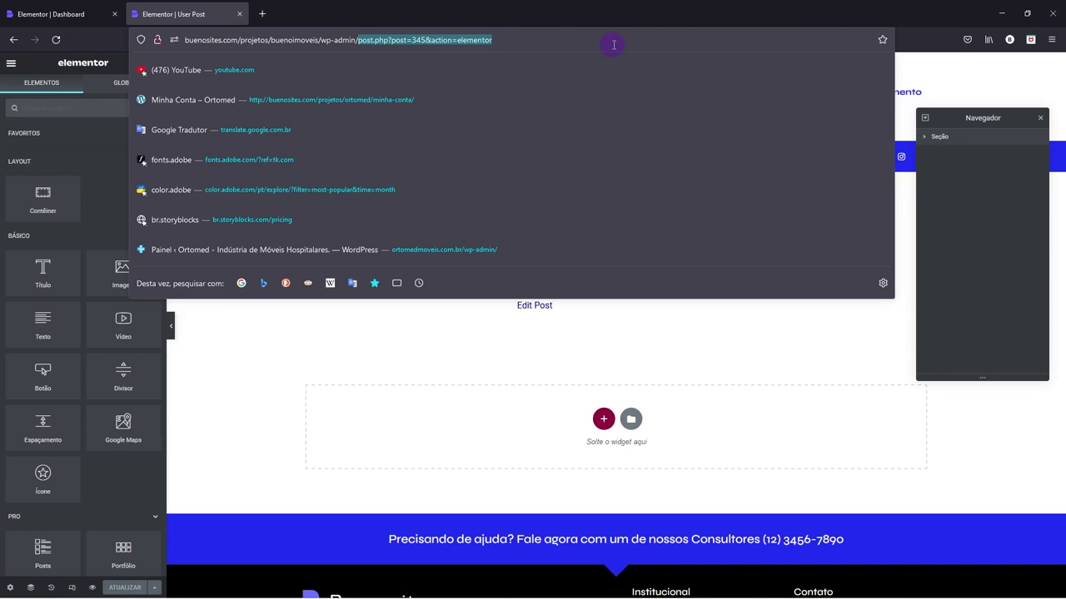
key("BackSpace")
key("Return")
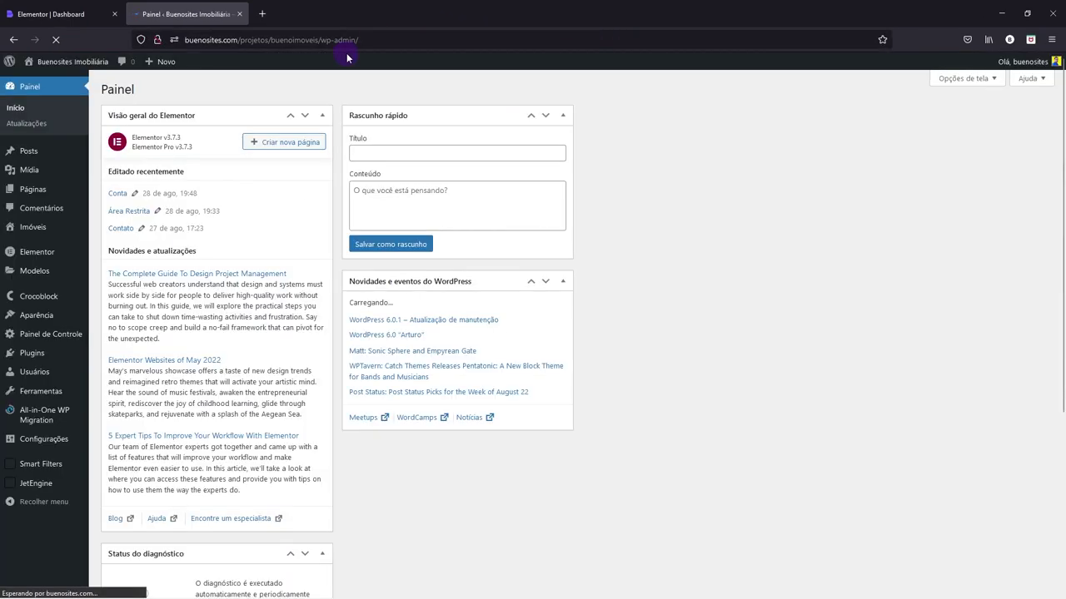
mouse_move(49, 489)
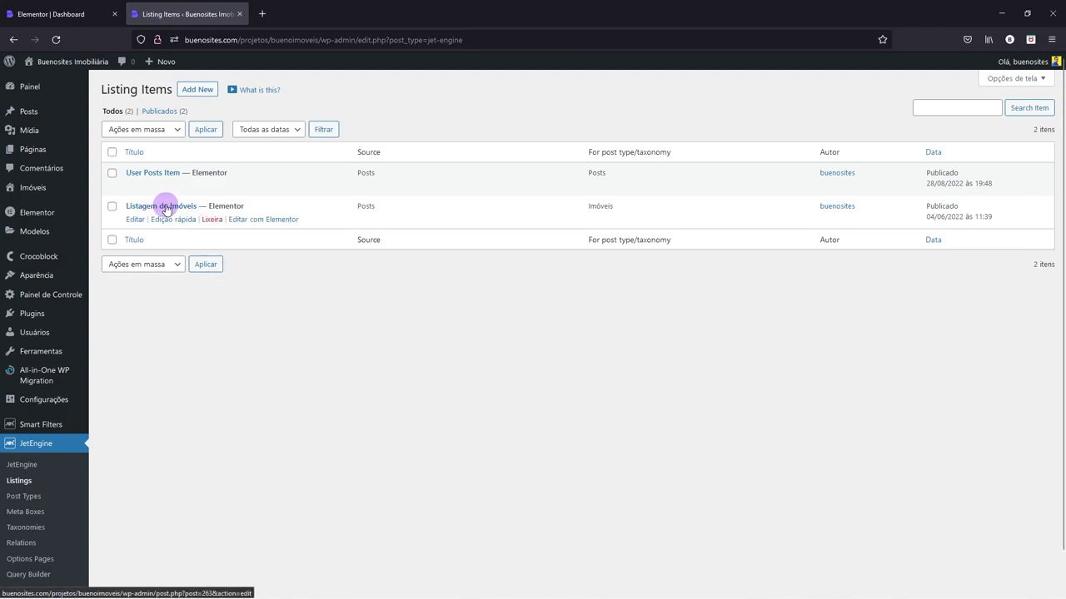
mouse_move(85, 67)
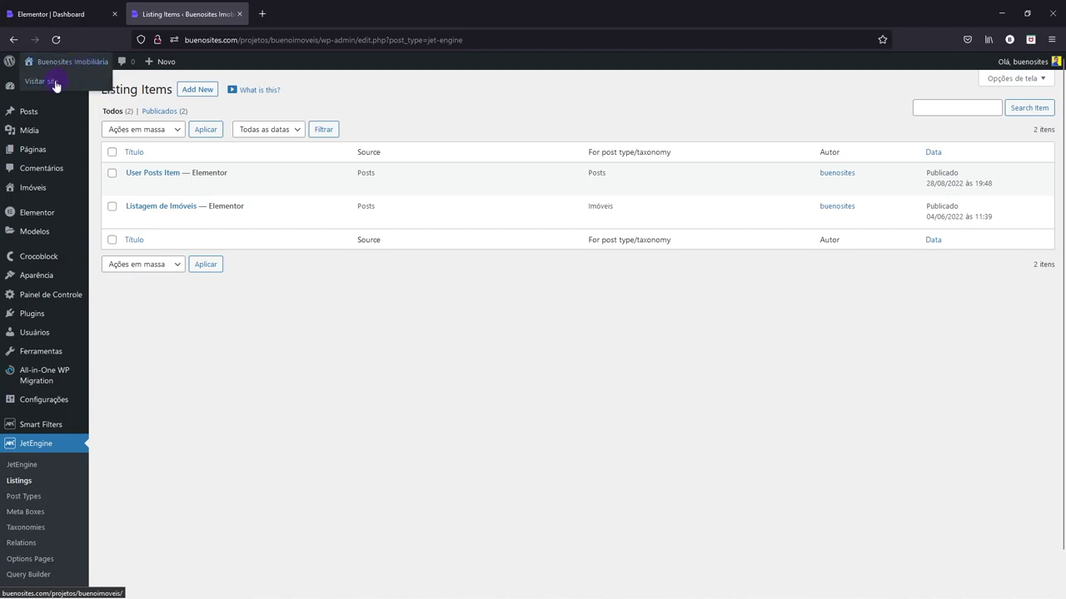
right_click(56, 85)
left_click(83, 92)
left_click(308, 14)
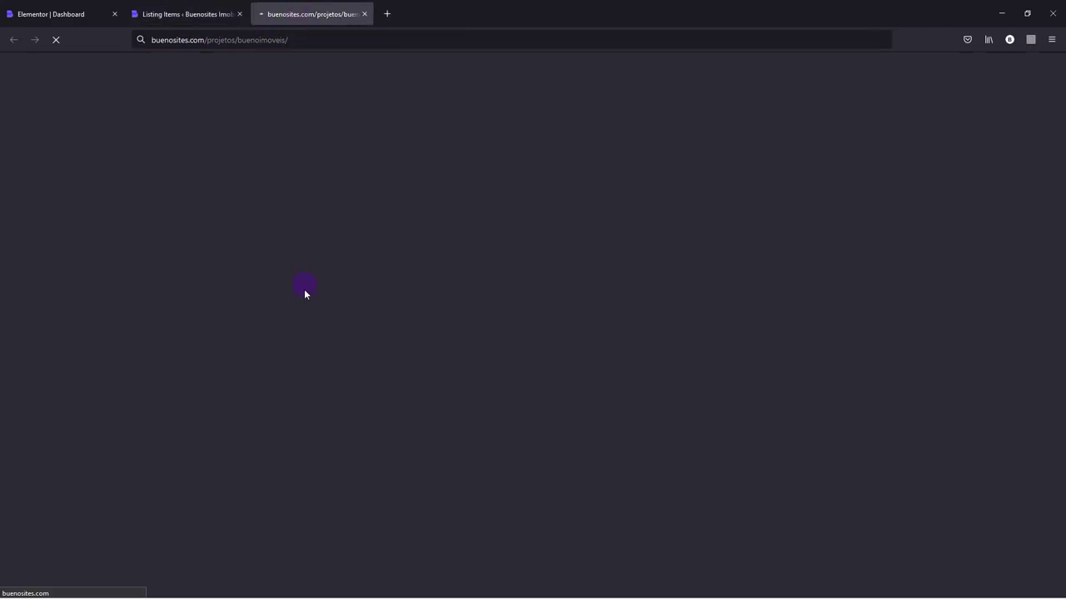
scroll(305, 364, "down", 5)
scroll(304, 364, "down", 2)
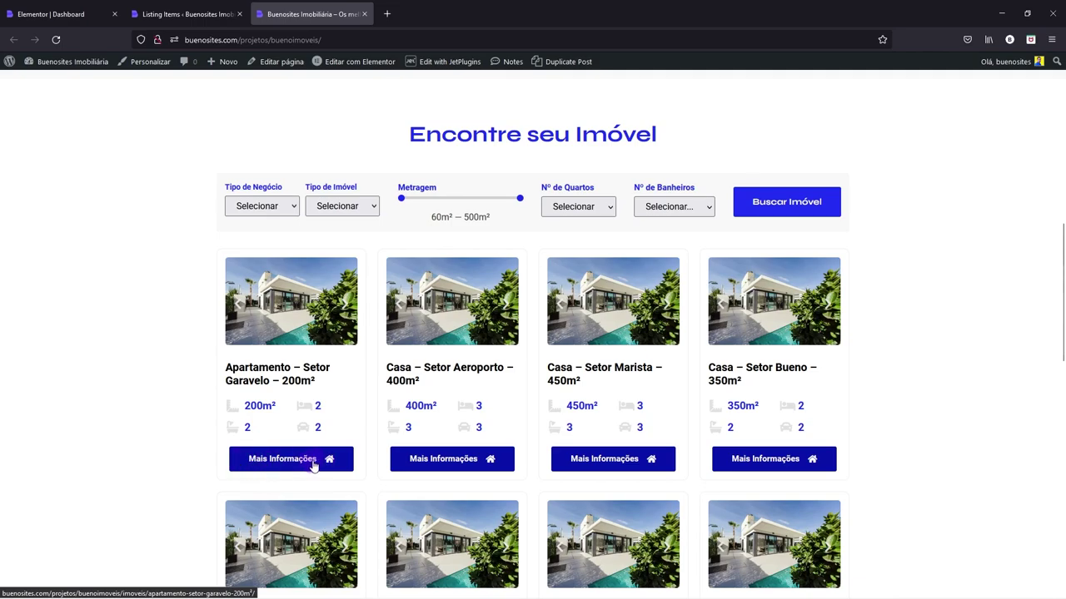
- Open Listagem de Imóveis in Elementor in a new tab and start a new listing item
left_click(184, 8)
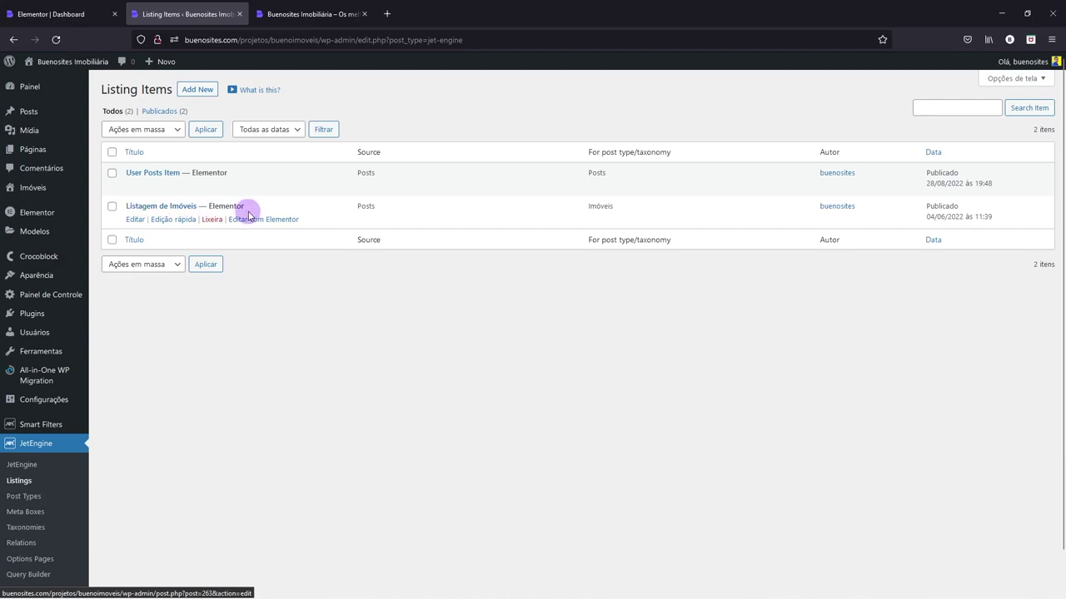
right_click(255, 219)
left_click(271, 233)
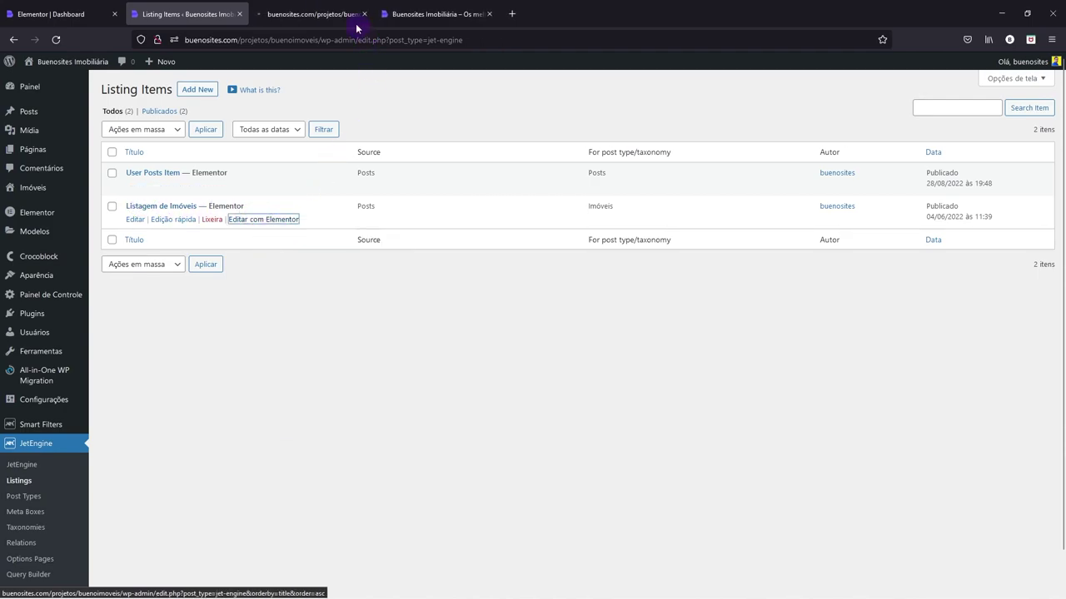
left_click(197, 92)
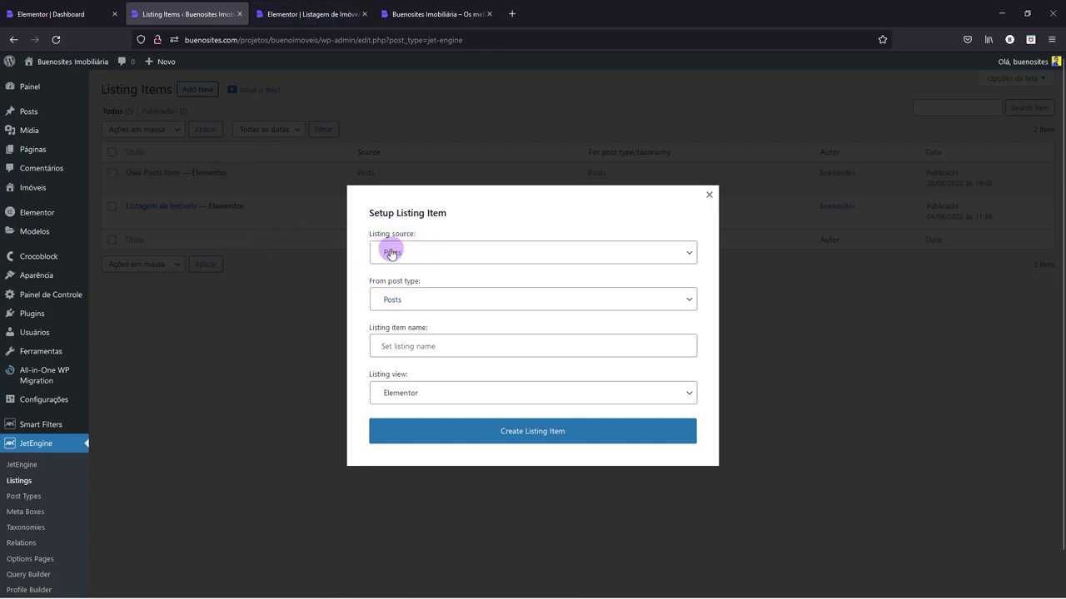
- Create a Posts listing item for Imóveis named 'Listagem de Imóveis - Conta'
left_click(397, 254)
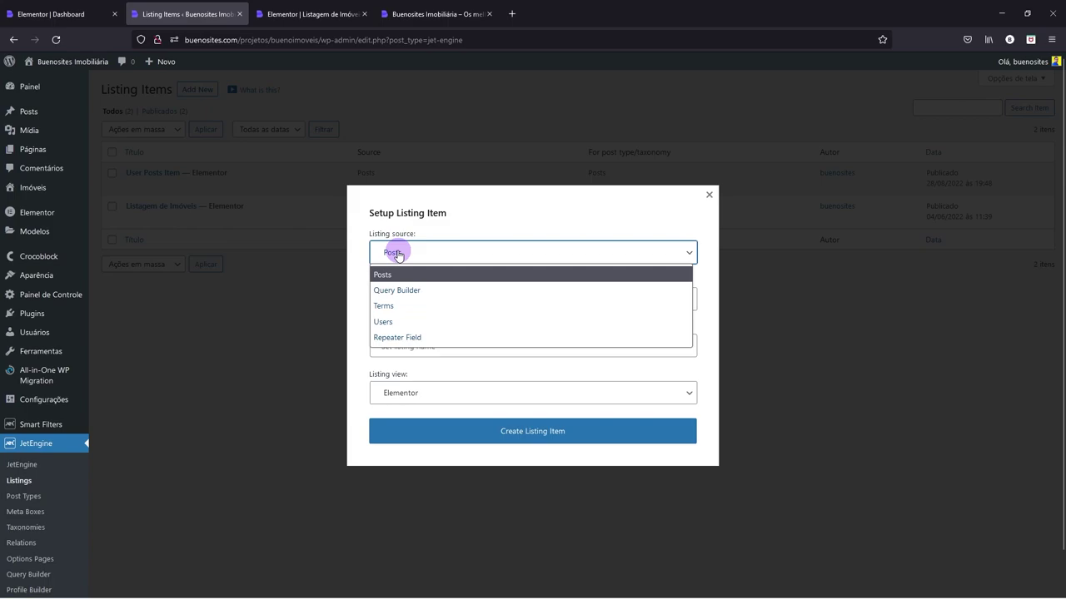
left_click(393, 275)
left_click(383, 305)
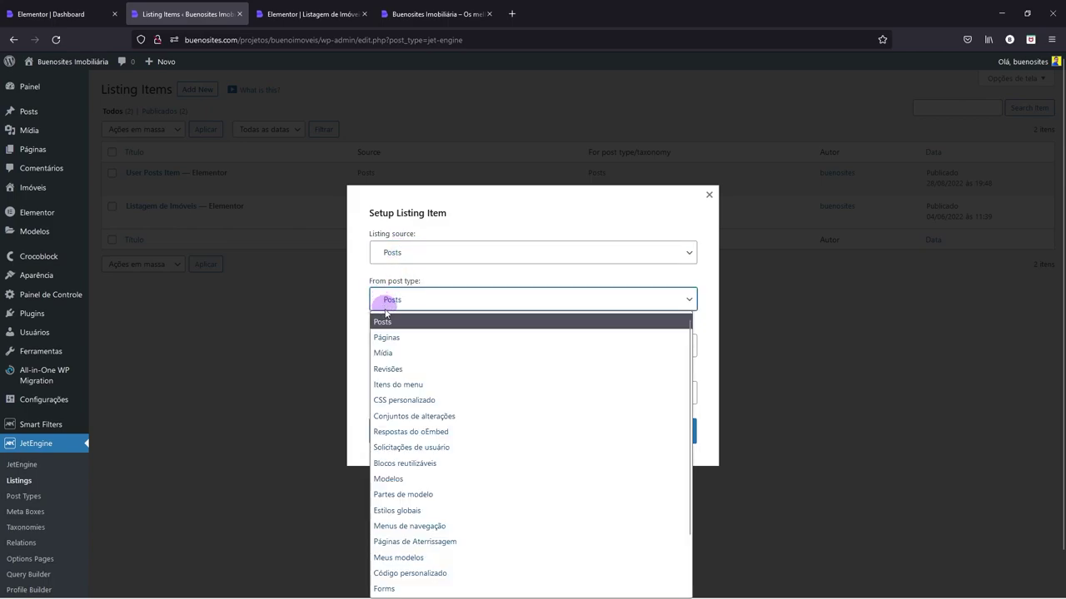
scroll(405, 528, "down", 2)
left_click(398, 556)
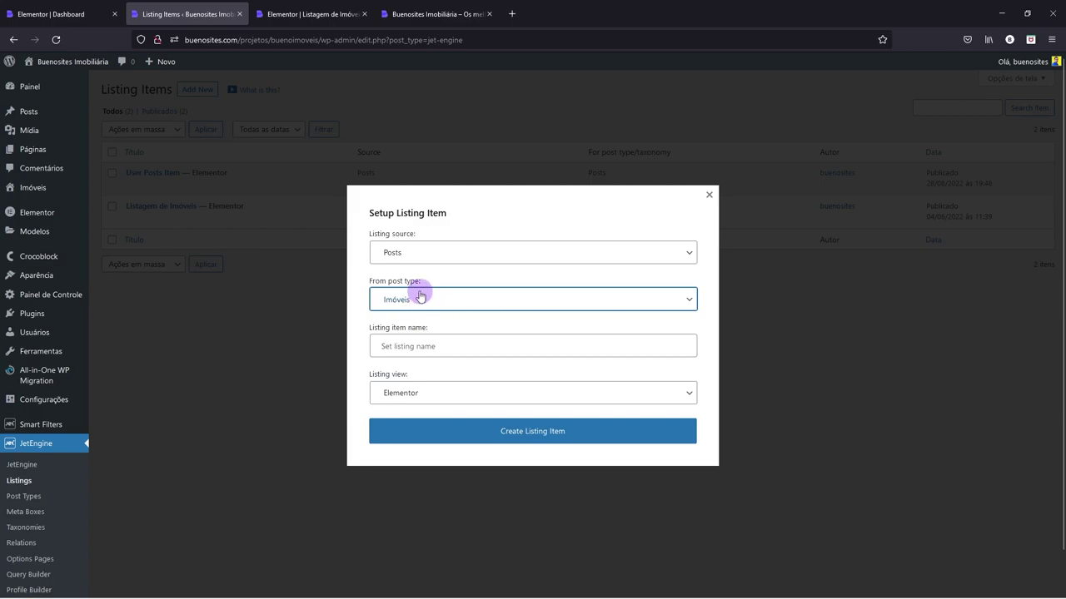
left_click(406, 347)
type("Listagem de")
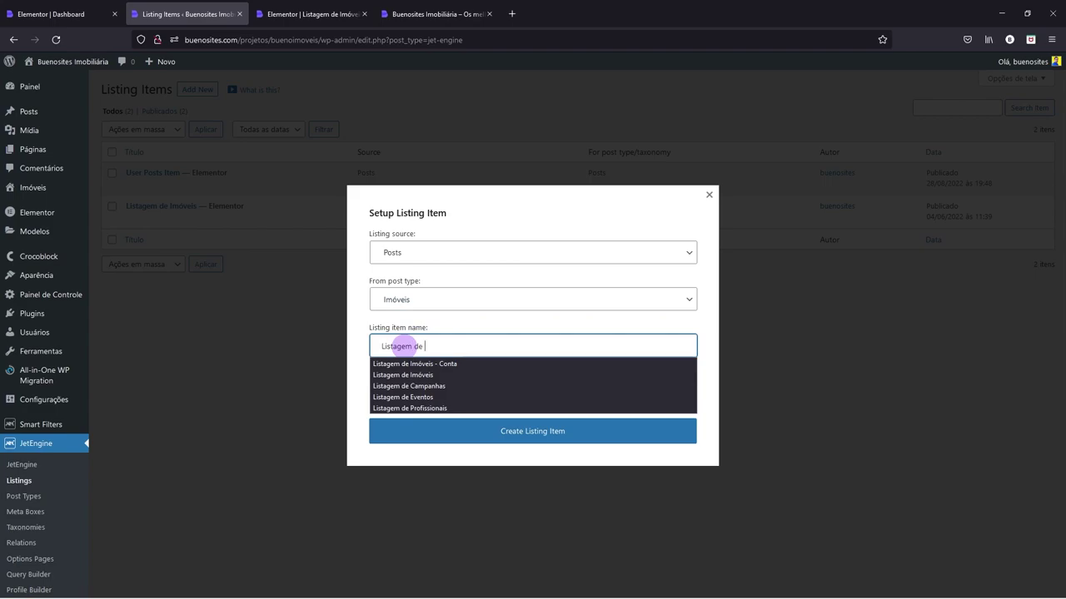
left_click(406, 364)
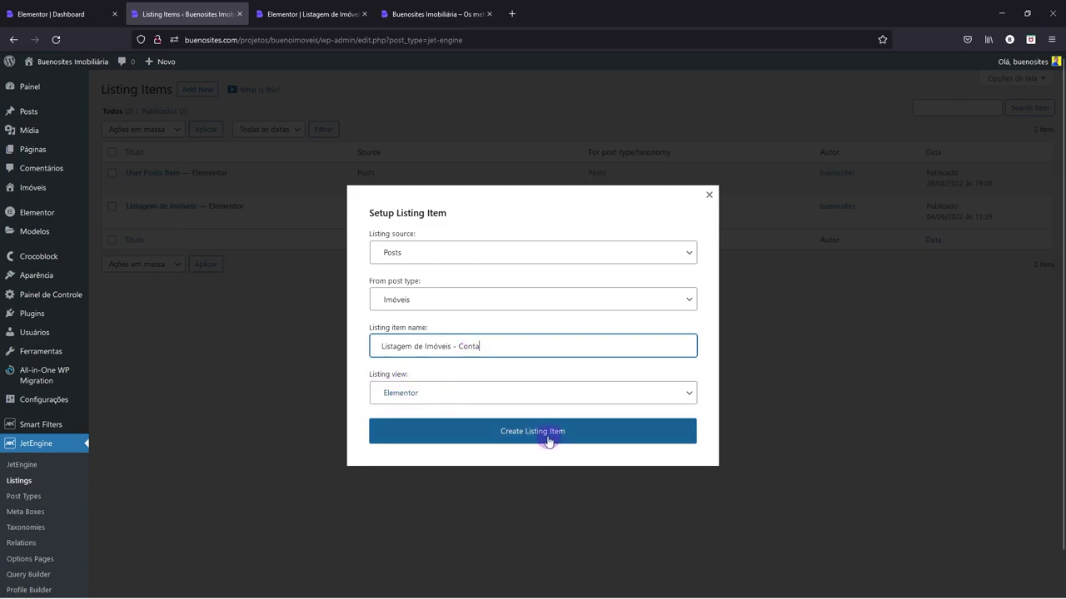
left_click(515, 433)
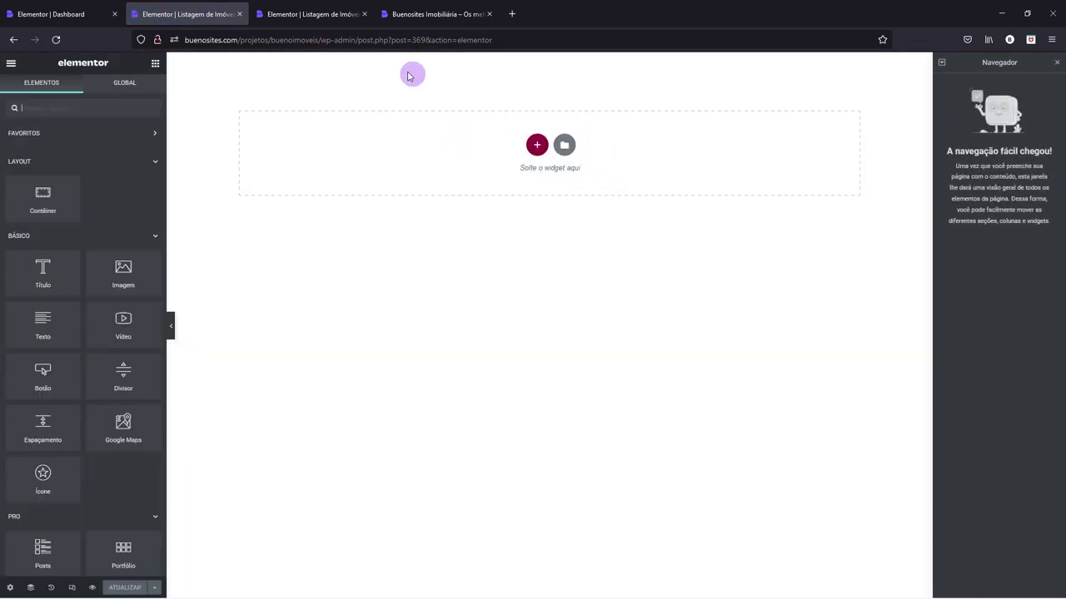
- Copy the property card container from Listagem de Imóveis into the new empty listing
left_click(321, 15)
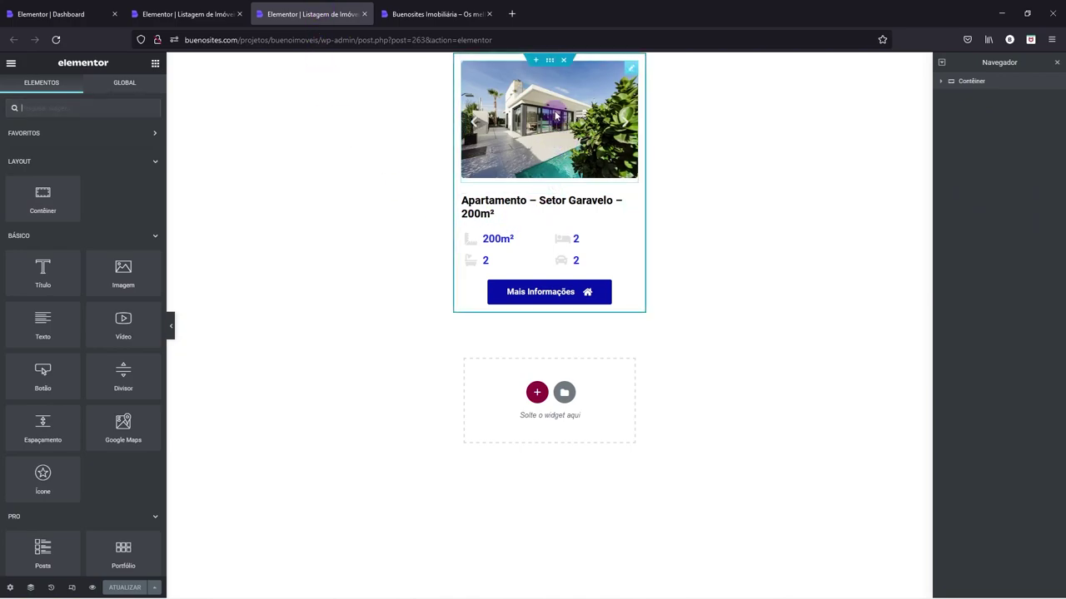
right_click(550, 64)
left_click(591, 130)
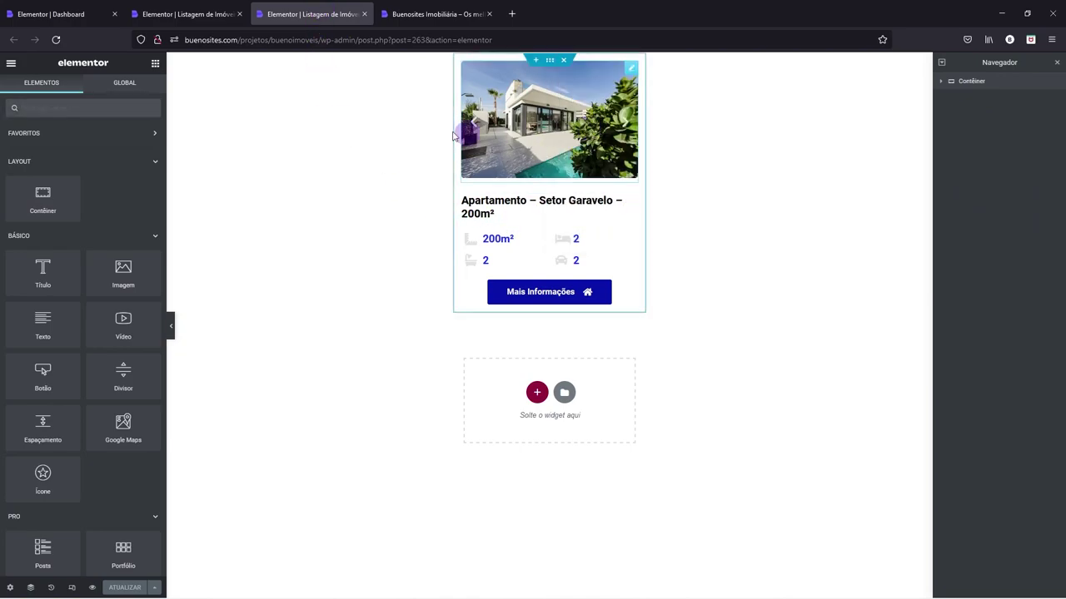
left_click(195, 13)
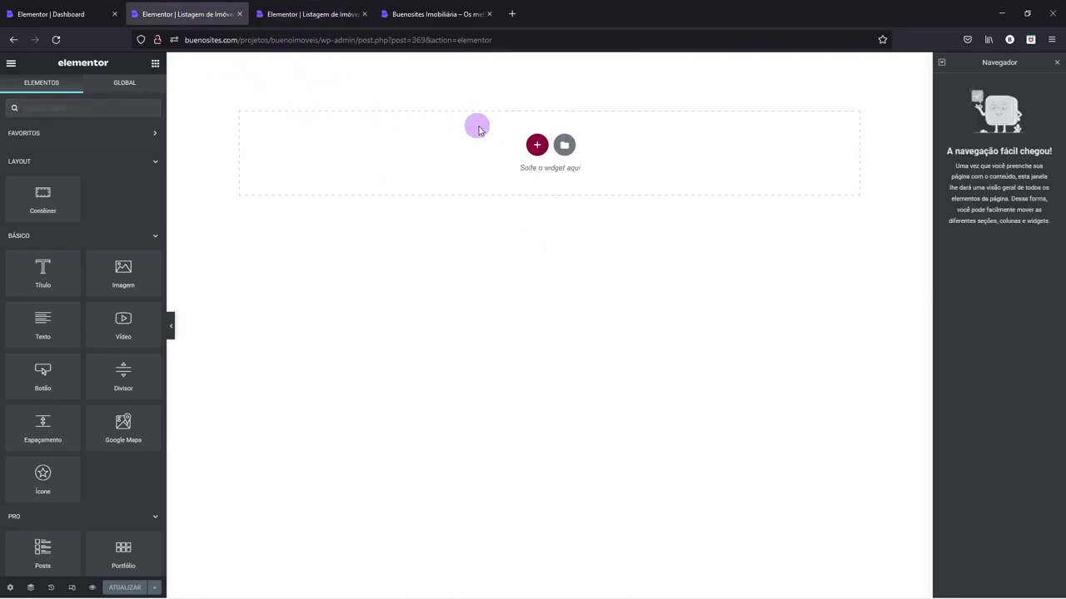
right_click(540, 148)
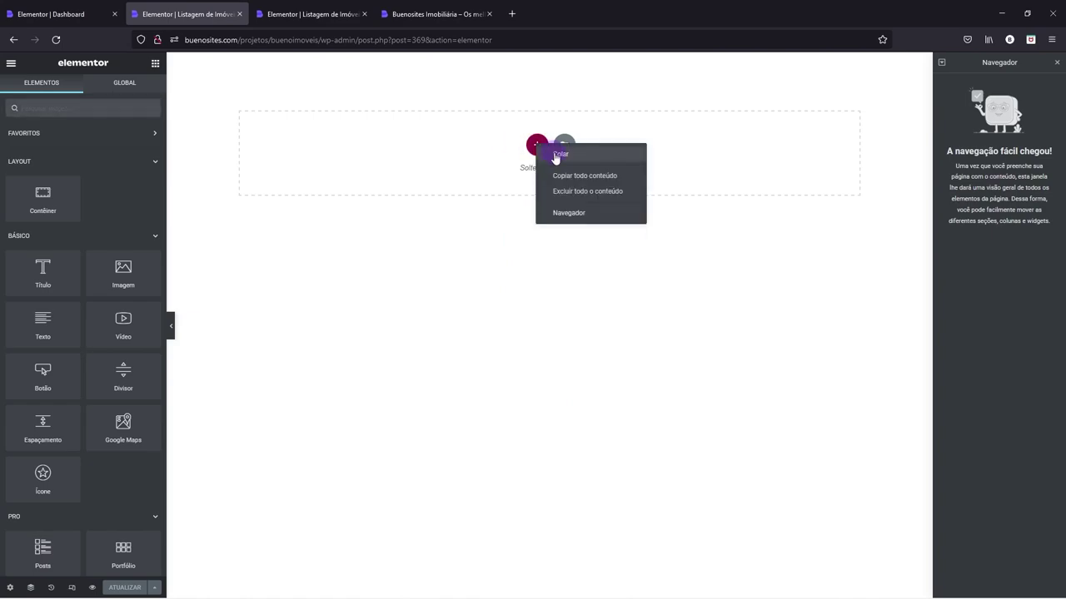
left_click(558, 154)
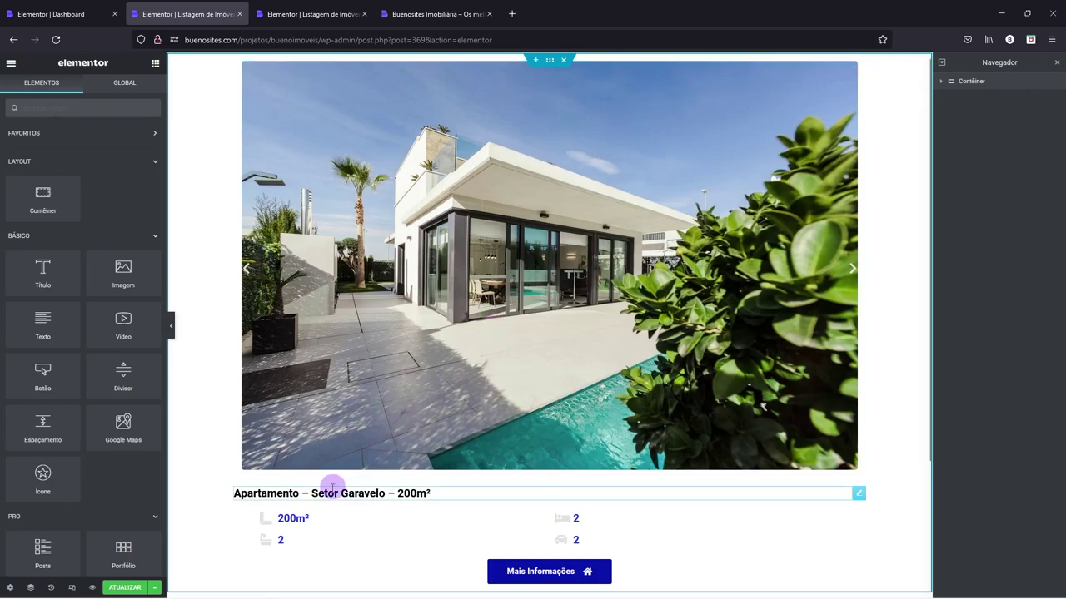
- Set Preview Width to 350 and replace the image carousel with an Imagem widget
left_click(10, 587)
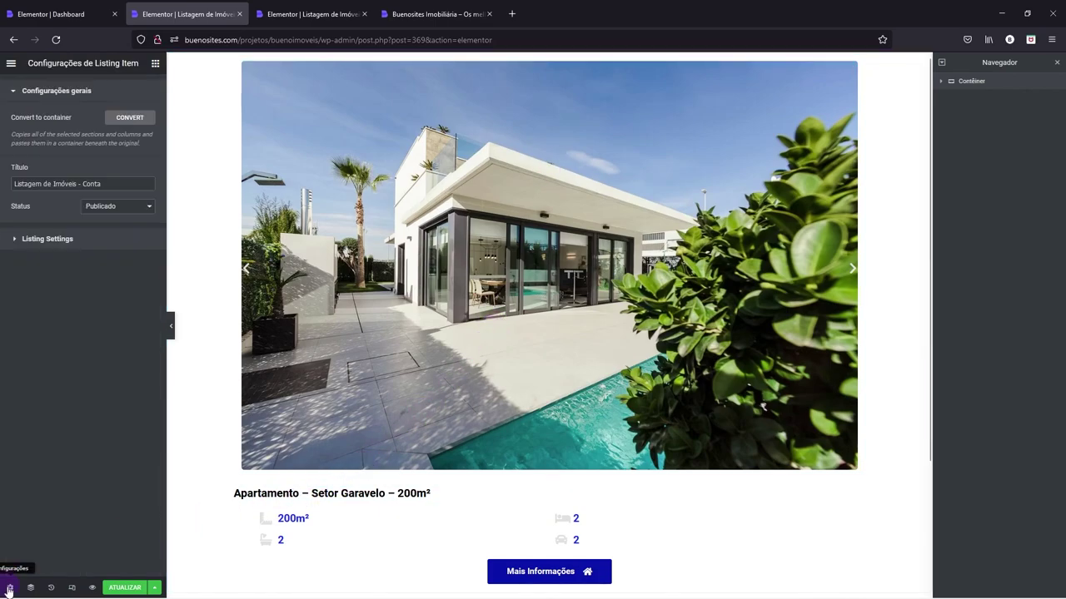
left_click(47, 241)
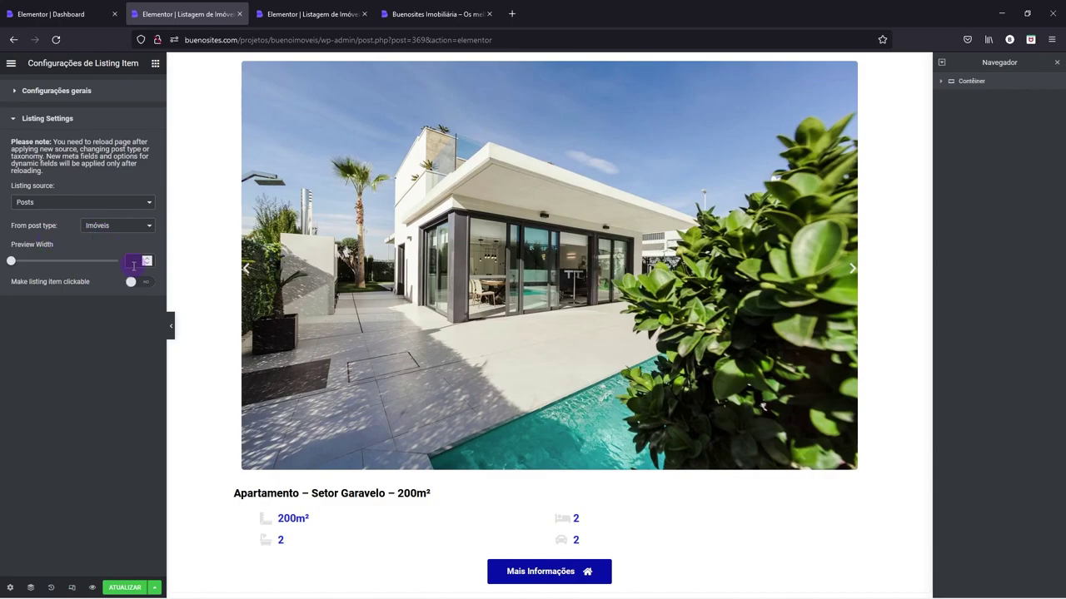
type("350")
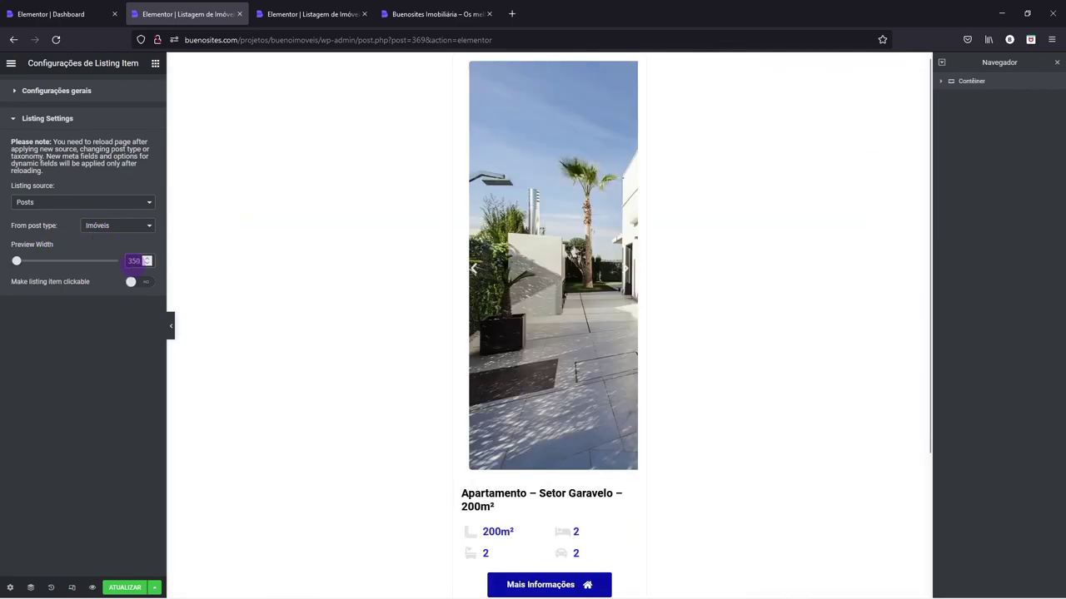
right_click(543, 218)
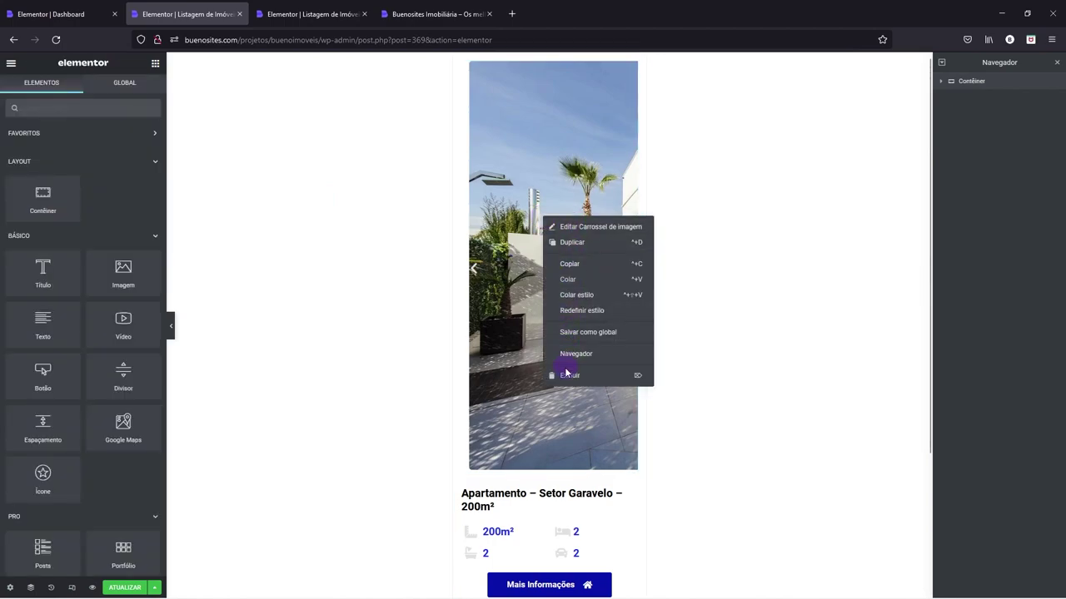
left_click(565, 376)
left_click_drag(111, 281, 507, 78)
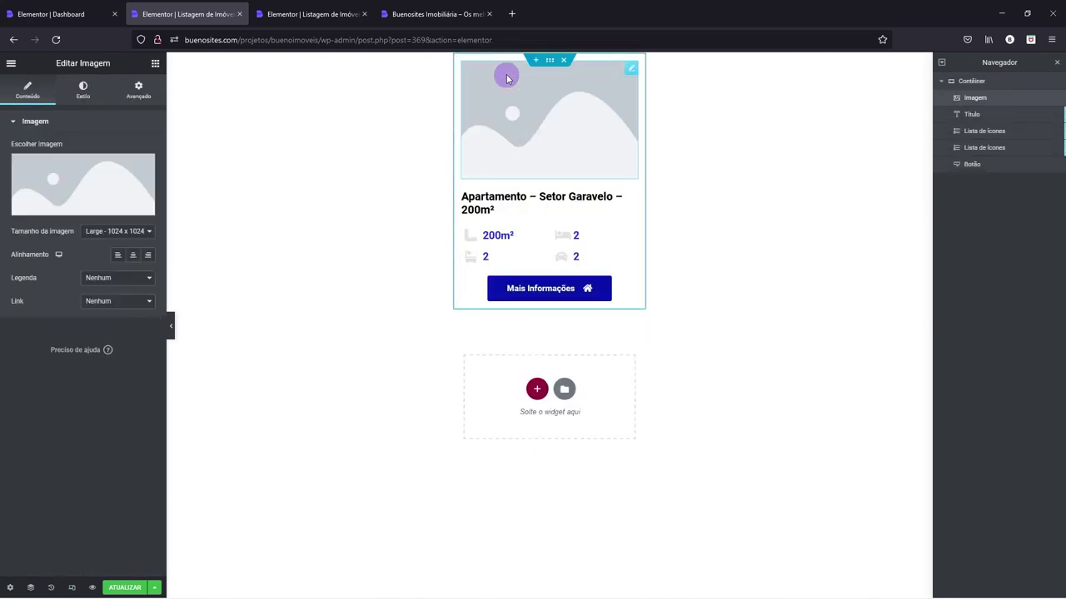
- Make the card image the featured image (Imagem destacada) at Large size with corner radius 3
left_click(130, 233)
left_click(93, 321)
left_click(117, 231)
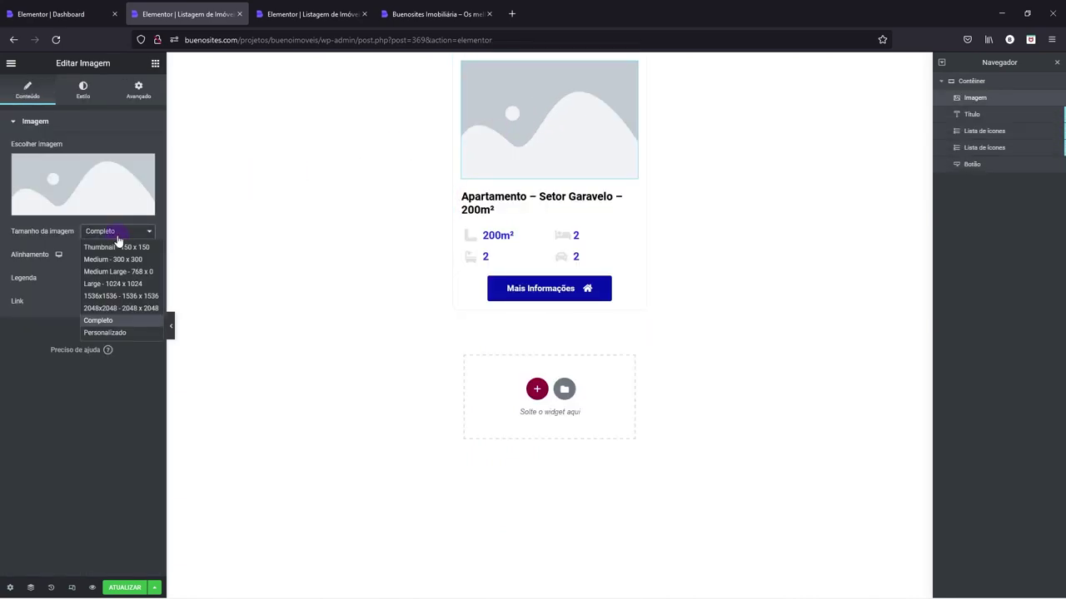
left_click(104, 285)
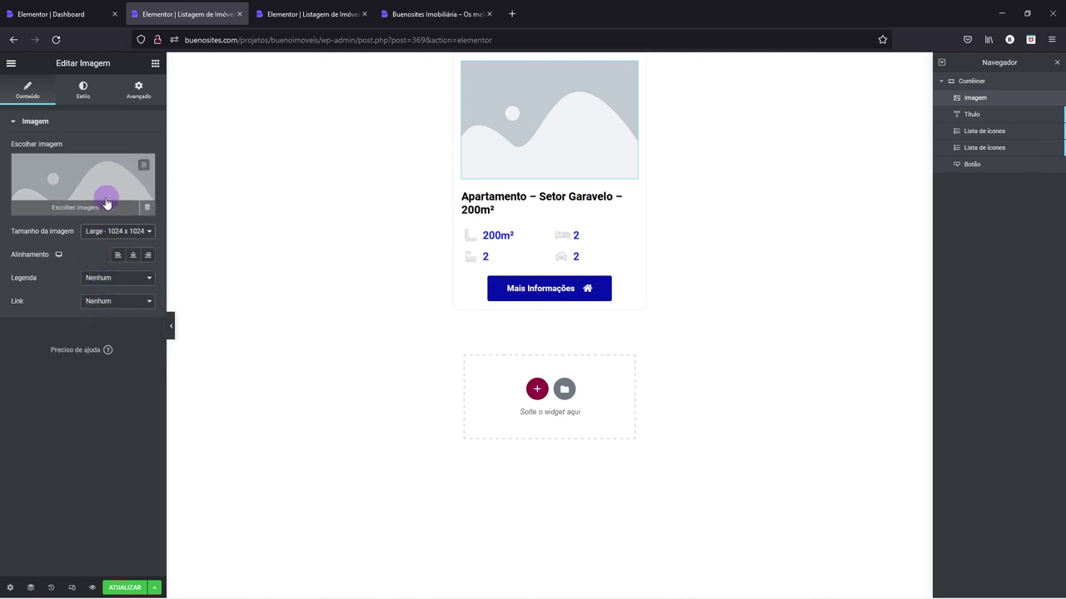
left_click(148, 212)
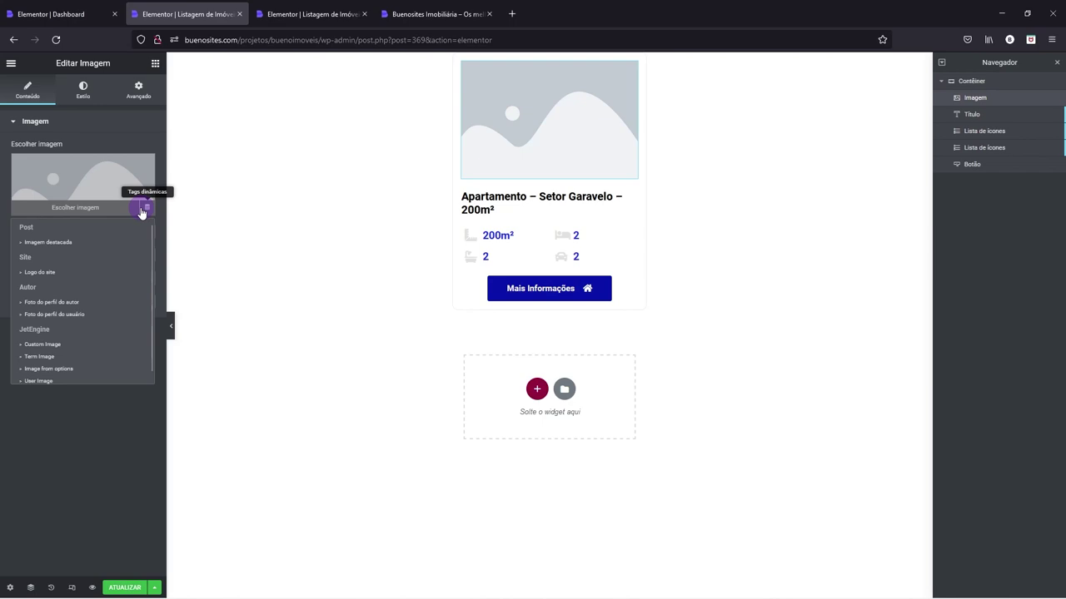
left_click(53, 245)
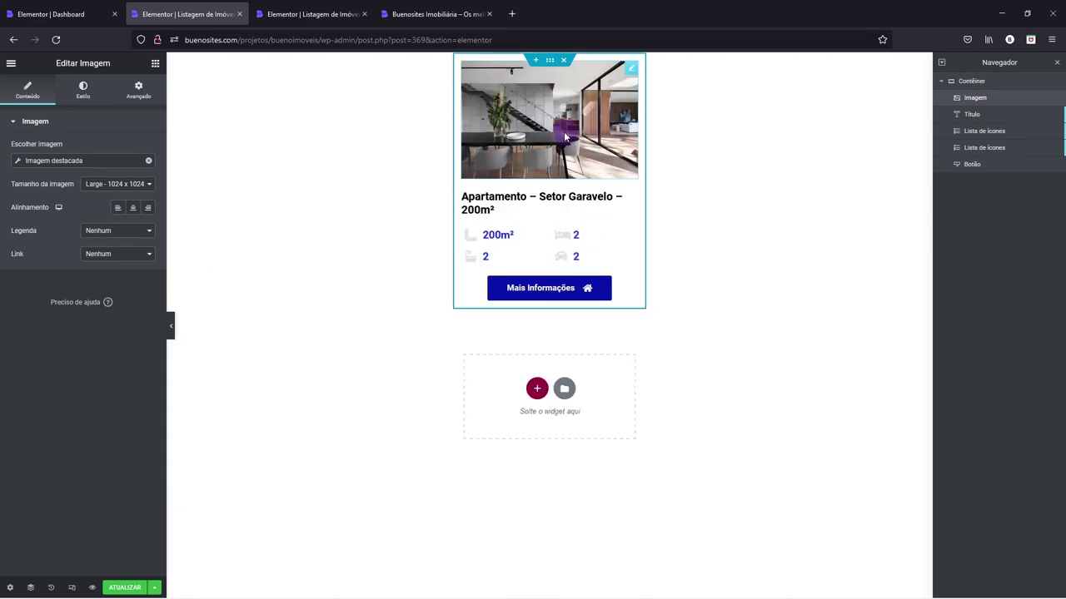
left_click(83, 87)
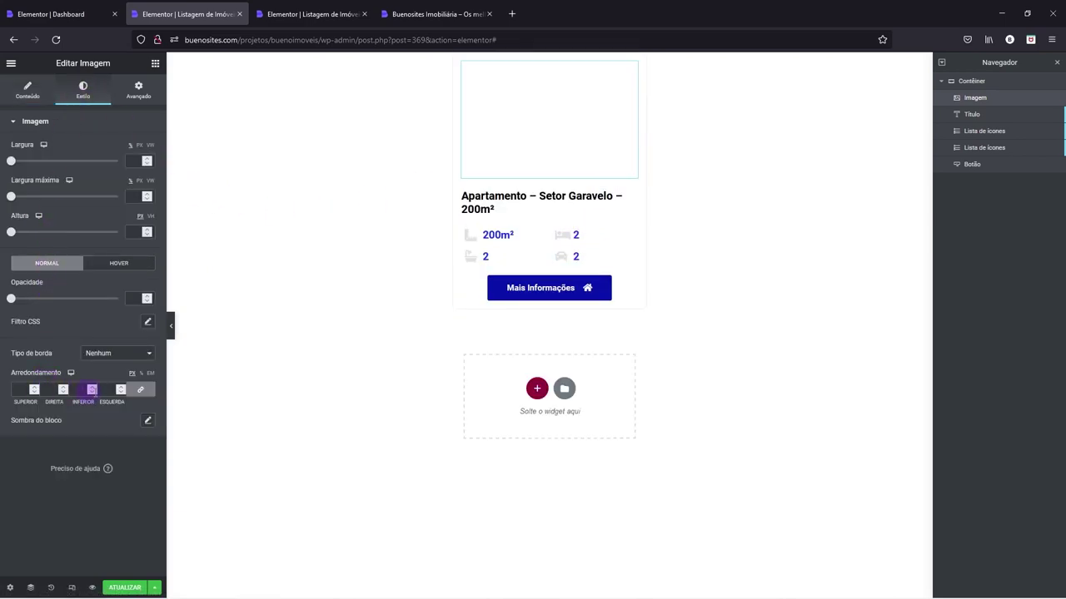
left_click(112, 392)
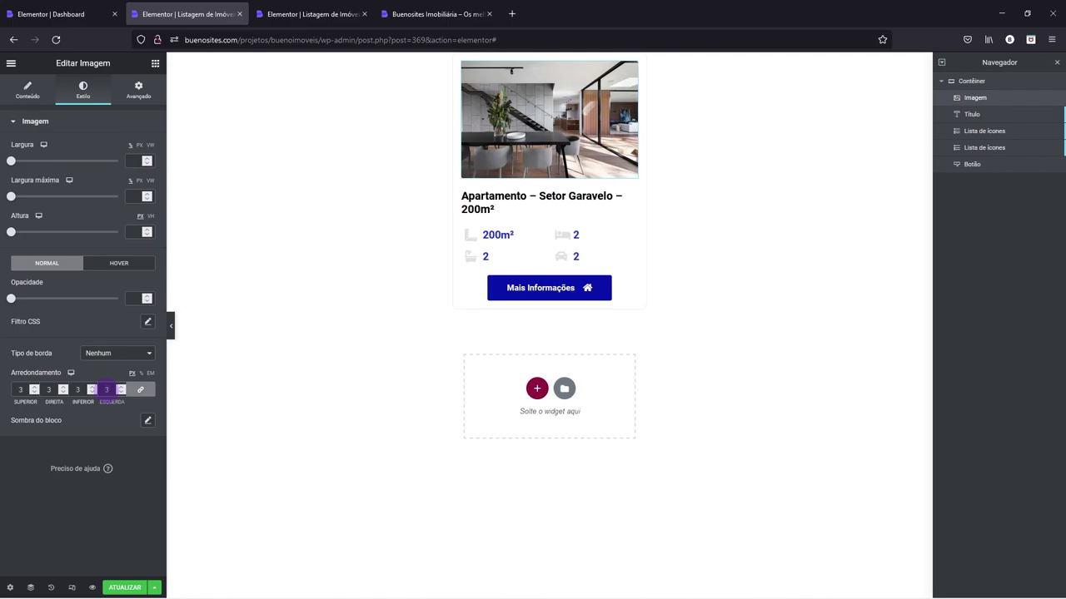
- Preview the card, then centre the property title's alignment
left_click(173, 343)
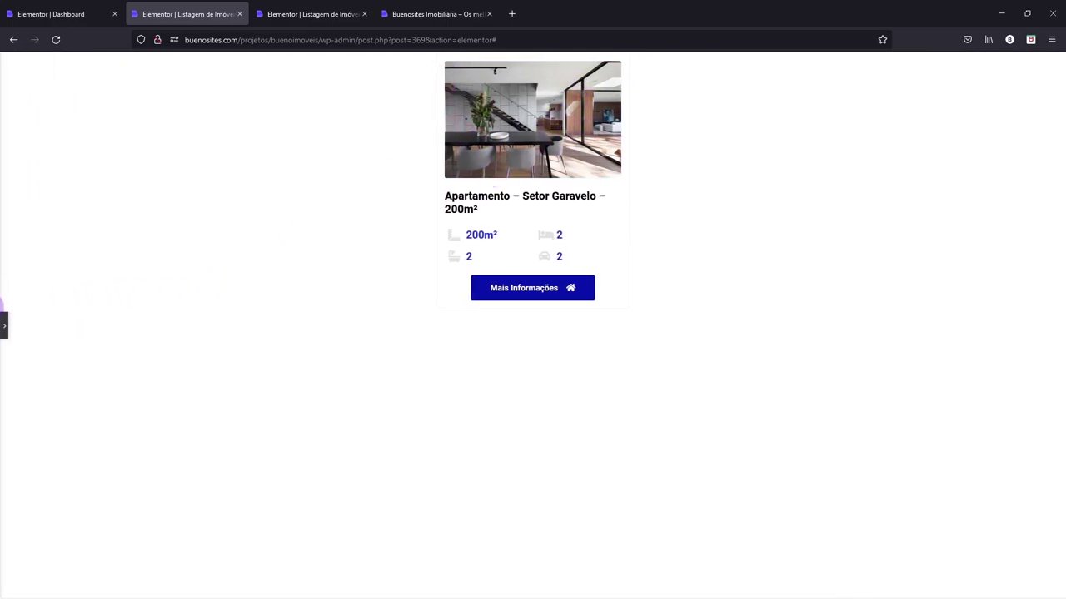
left_click(4, 327)
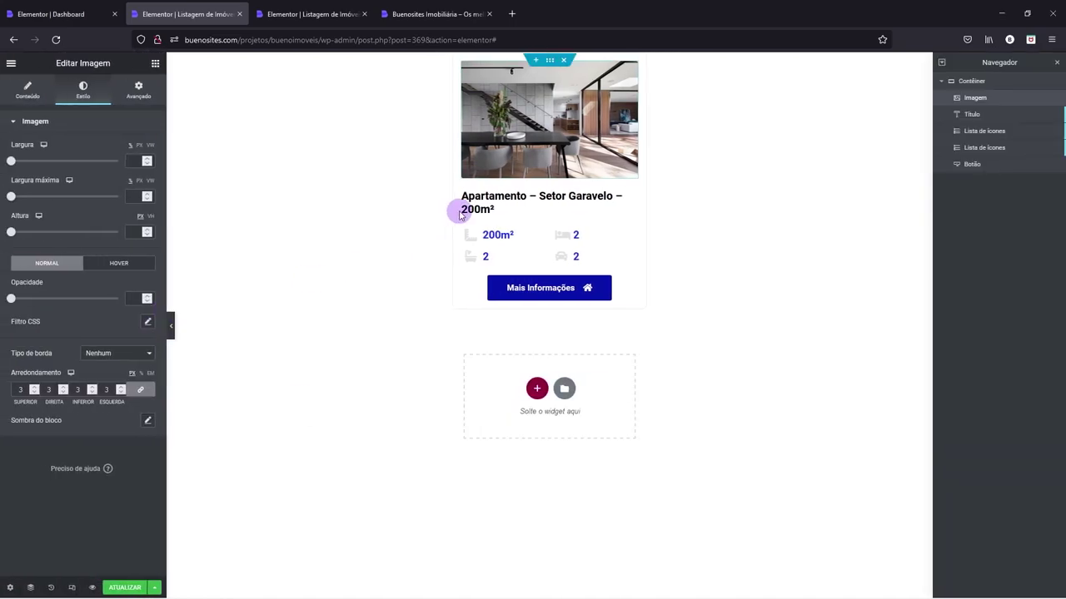
left_click(496, 193)
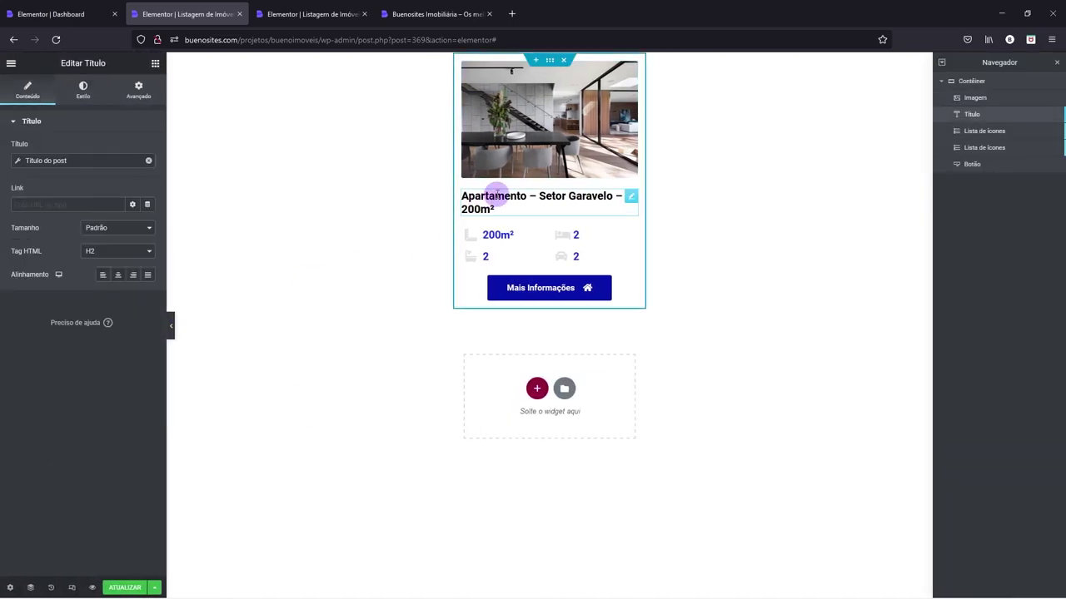
left_click(117, 276)
- Delete both icon lists and the Mais Informações button from the card
right_click(506, 239)
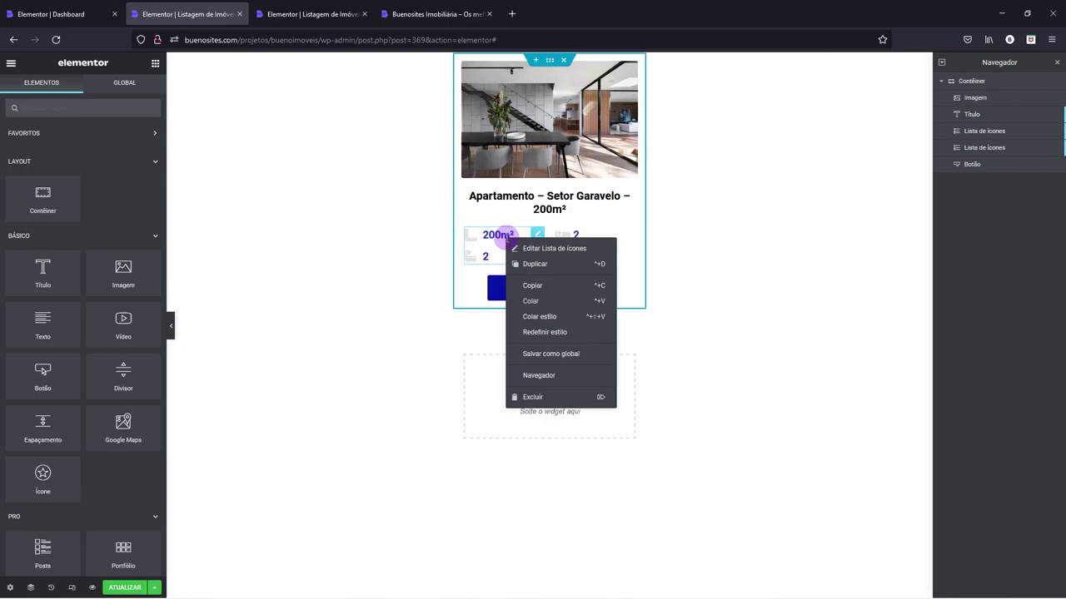
left_click(536, 397)
right_click(537, 240)
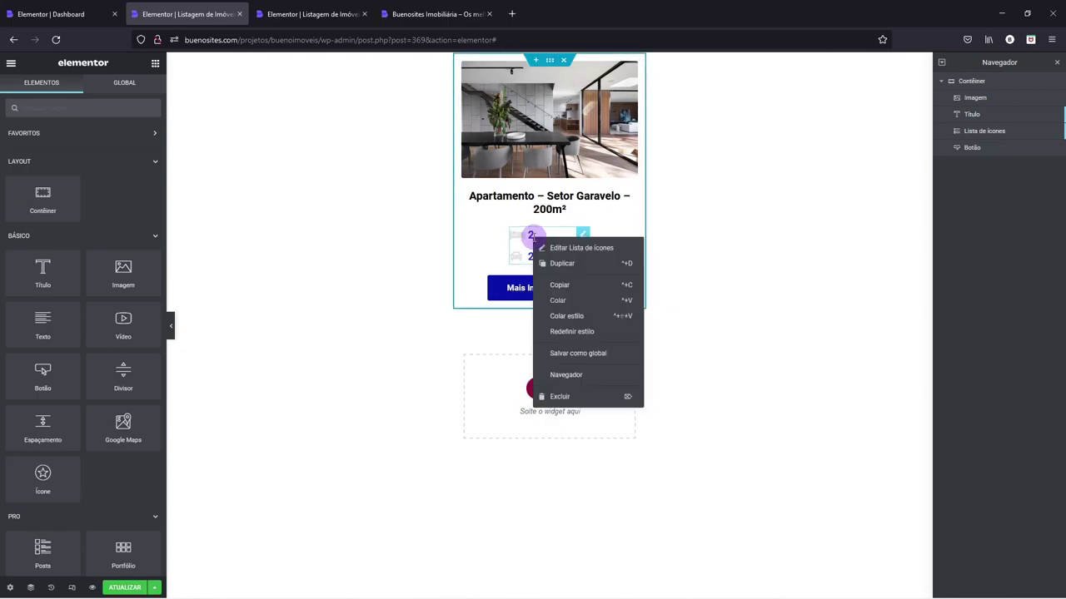
left_click(551, 398)
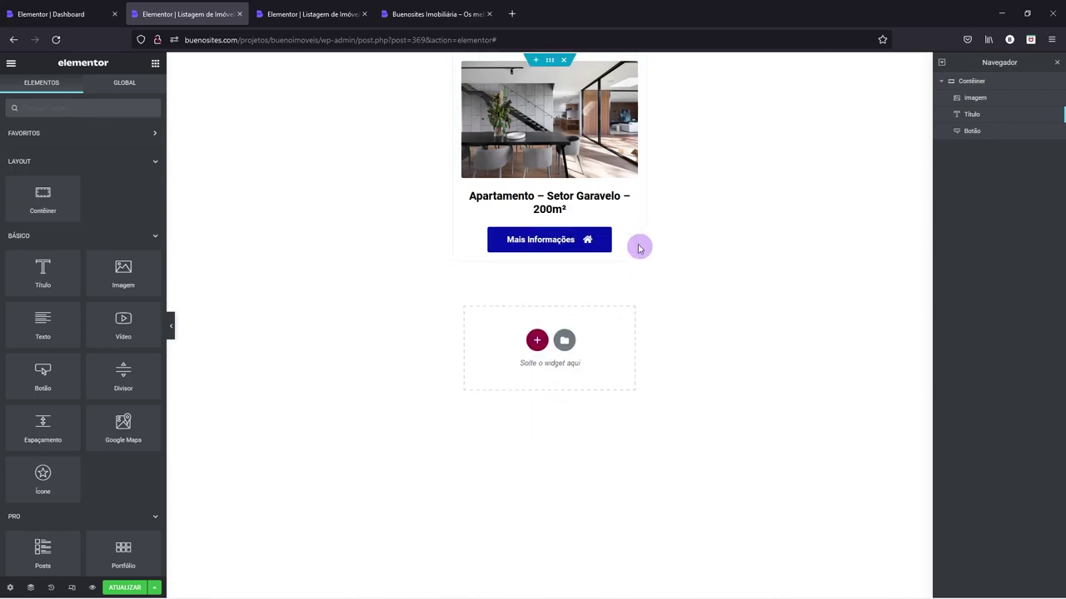
right_click(554, 244)
left_click(572, 252)
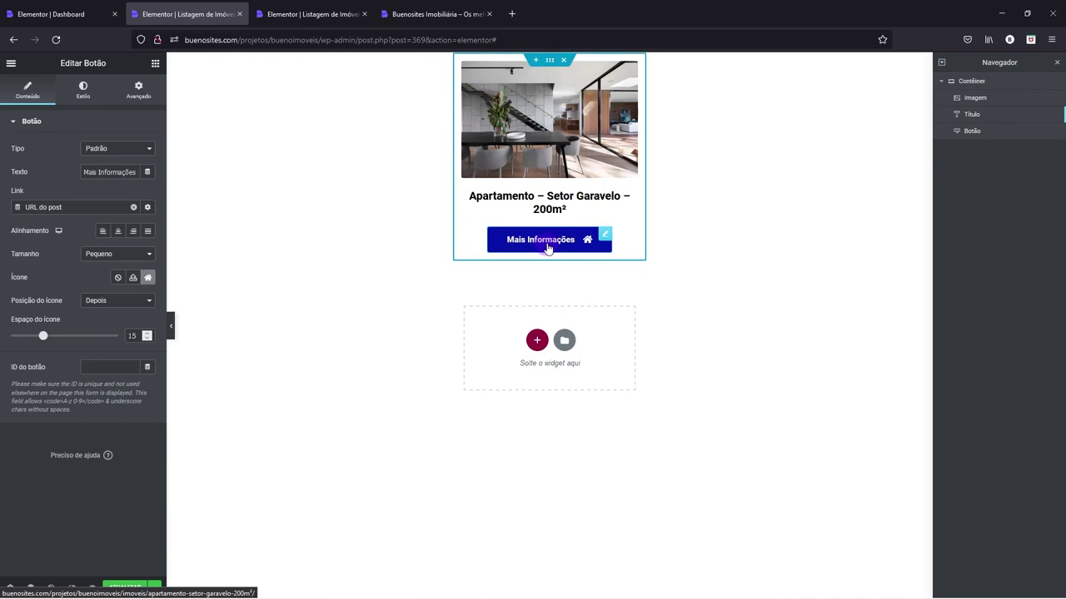
right_click(546, 248)
left_click(566, 403)
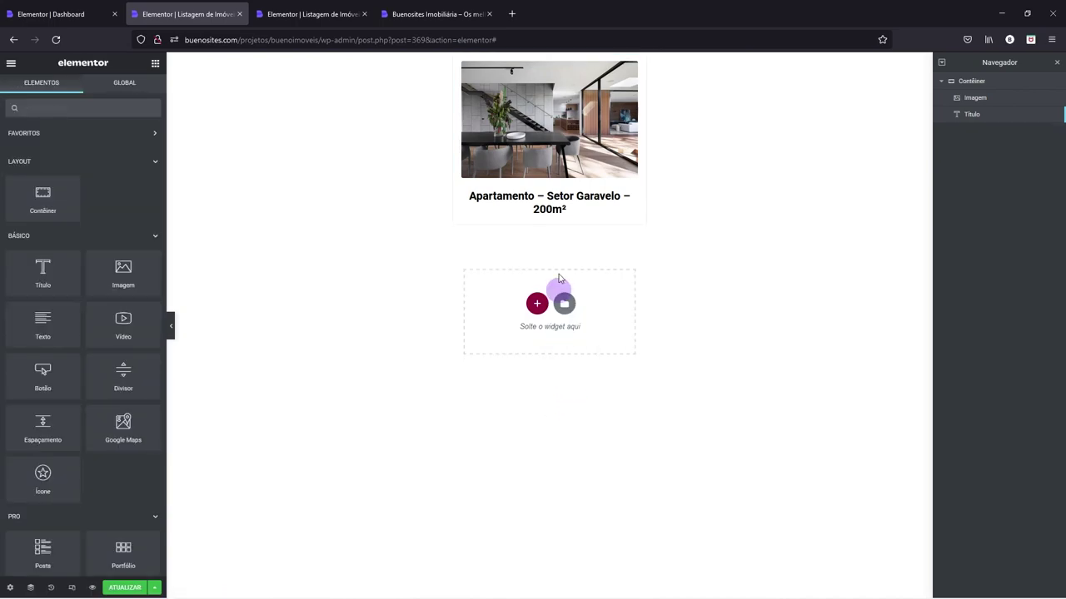
- Add a Permalink Dynamic Link widget below the card title, labelled 'Editar Imóvel'
left_click(154, 239)
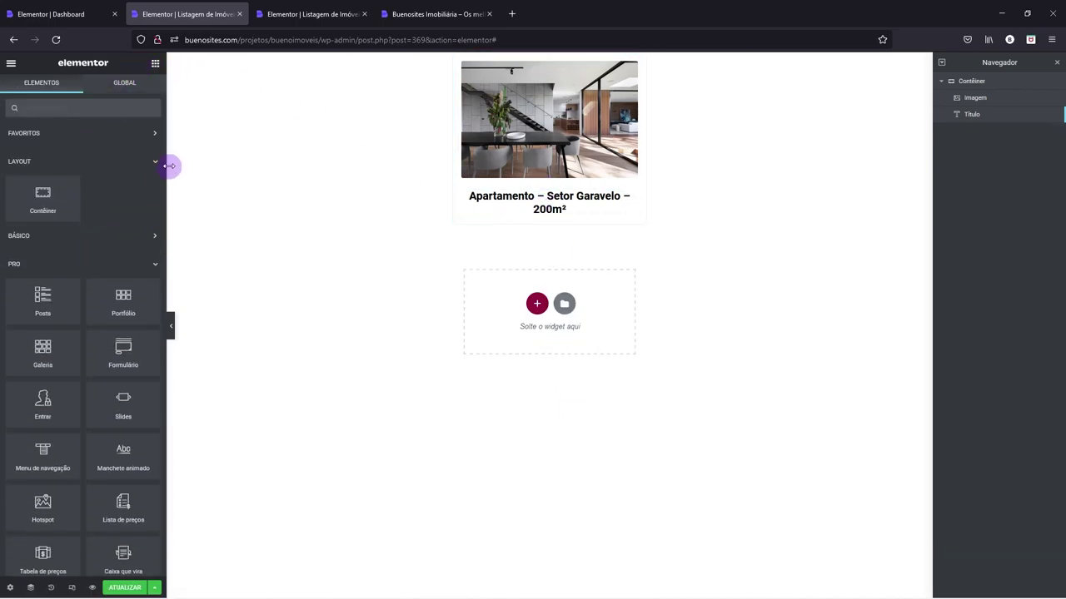
left_click(153, 266)
left_click(154, 293)
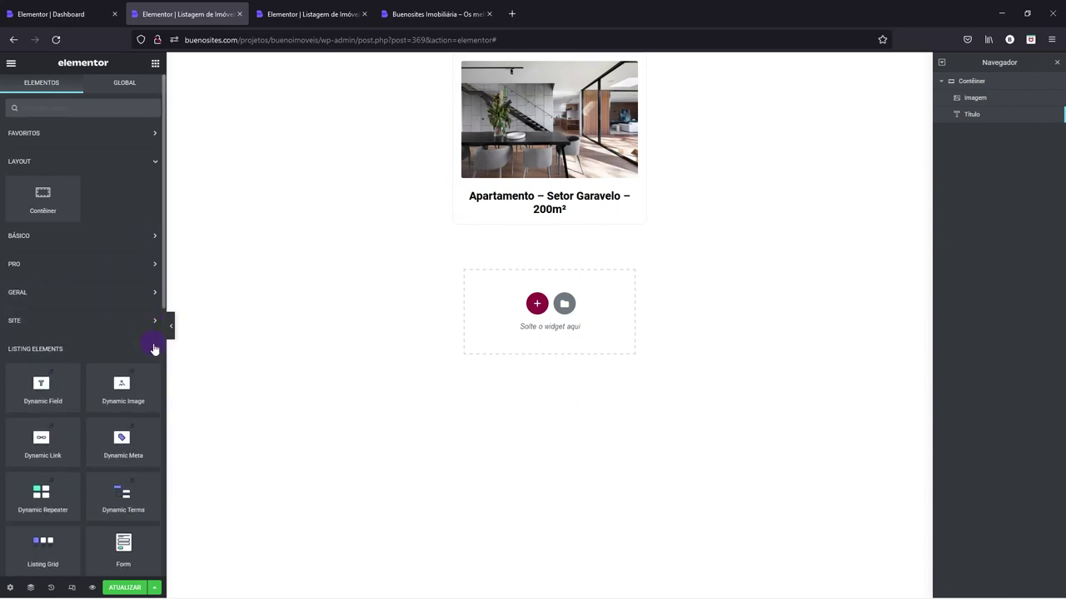
scroll(140, 349, "down", 2)
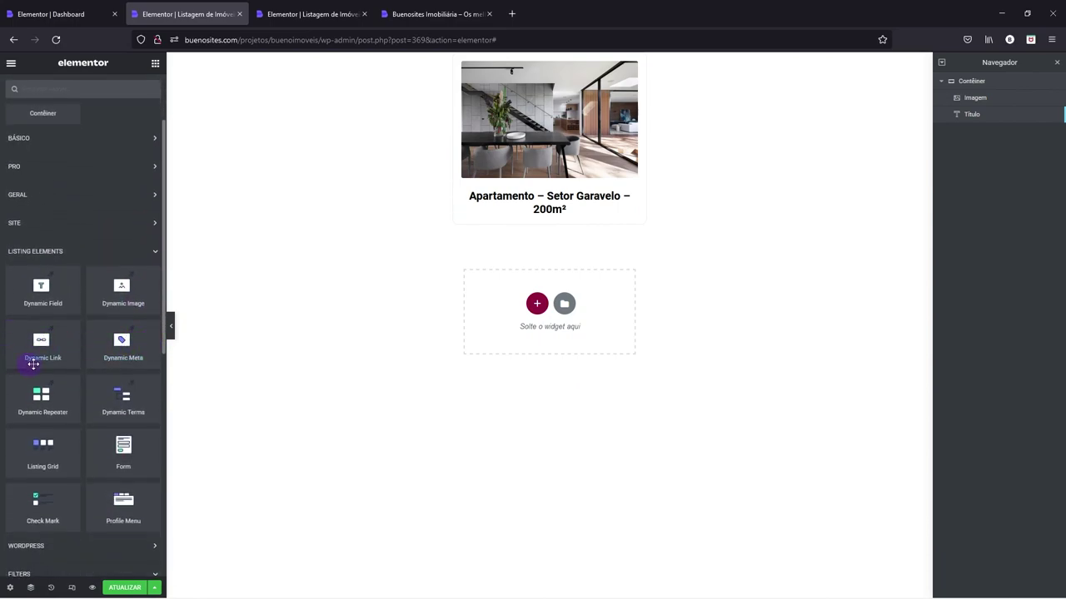
left_click_drag(42, 348, 540, 220)
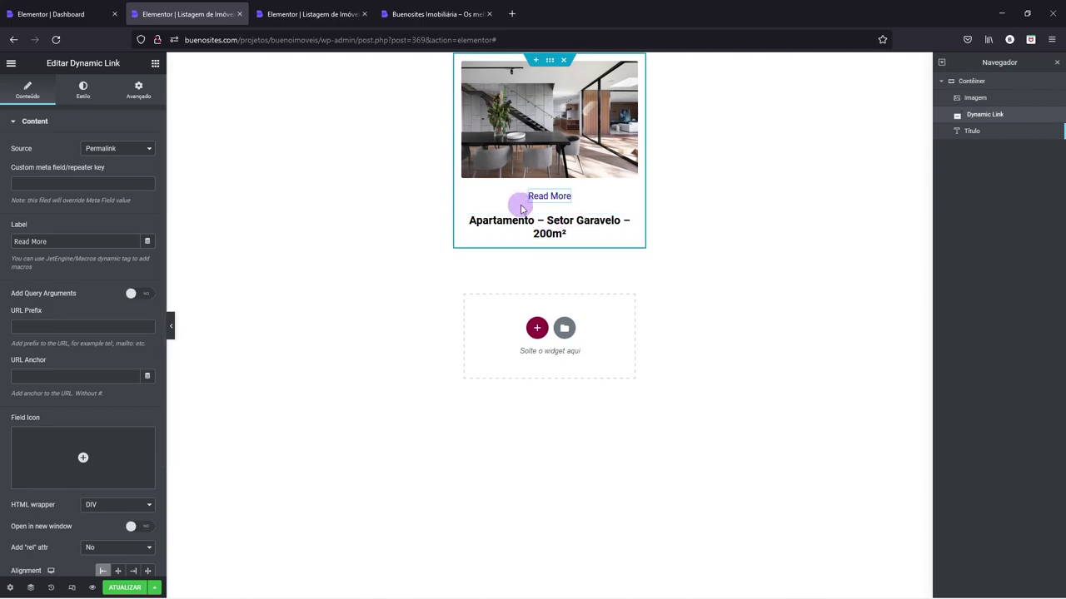
left_click_drag(973, 121, 972, 138)
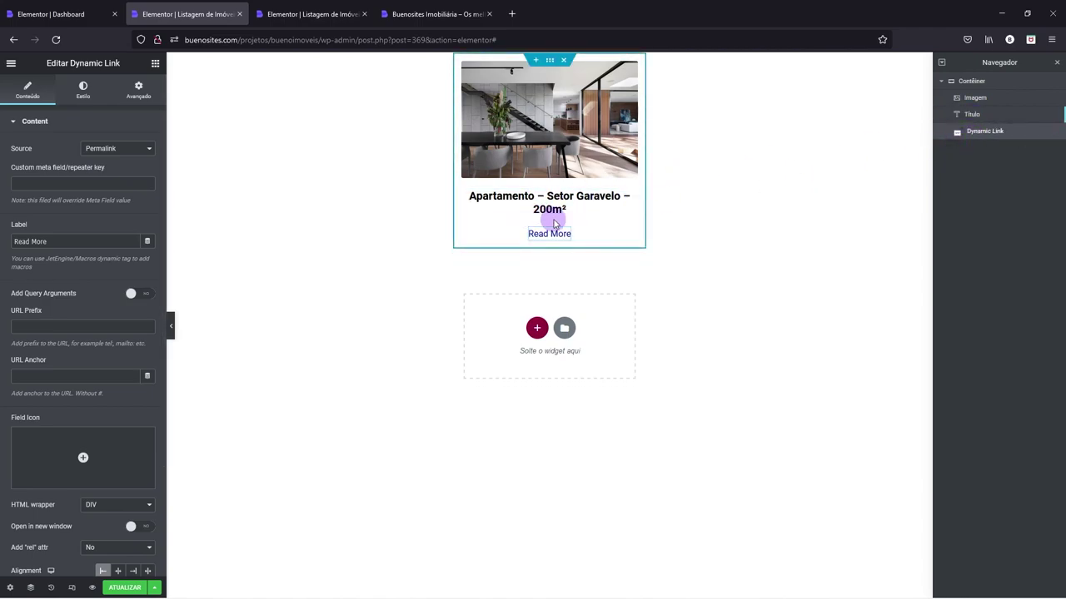
left_click_drag(64, 240, 2, 242)
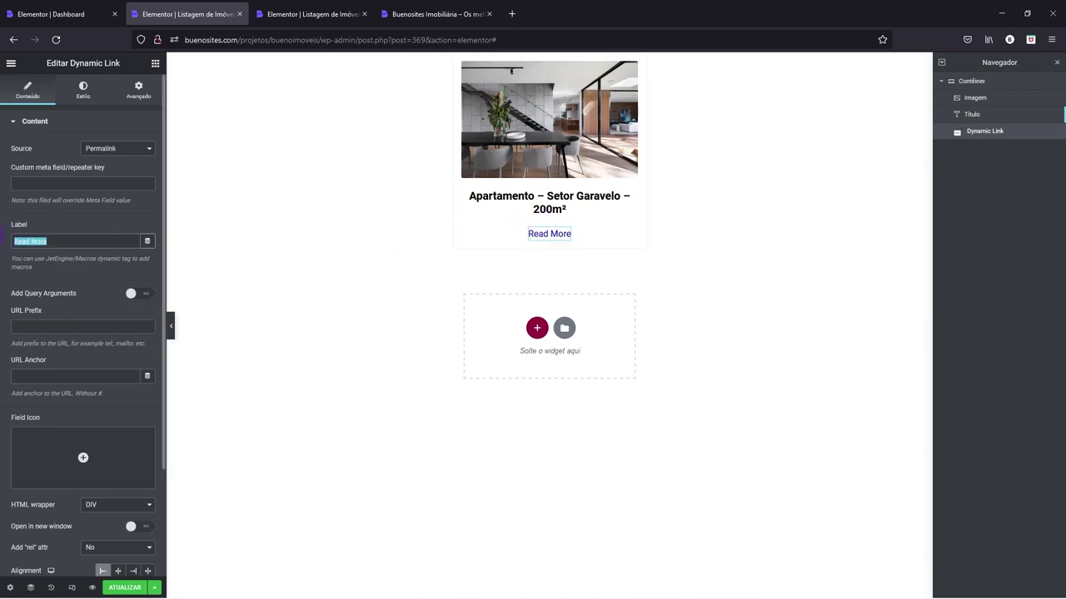
type("Editar Imóvel")
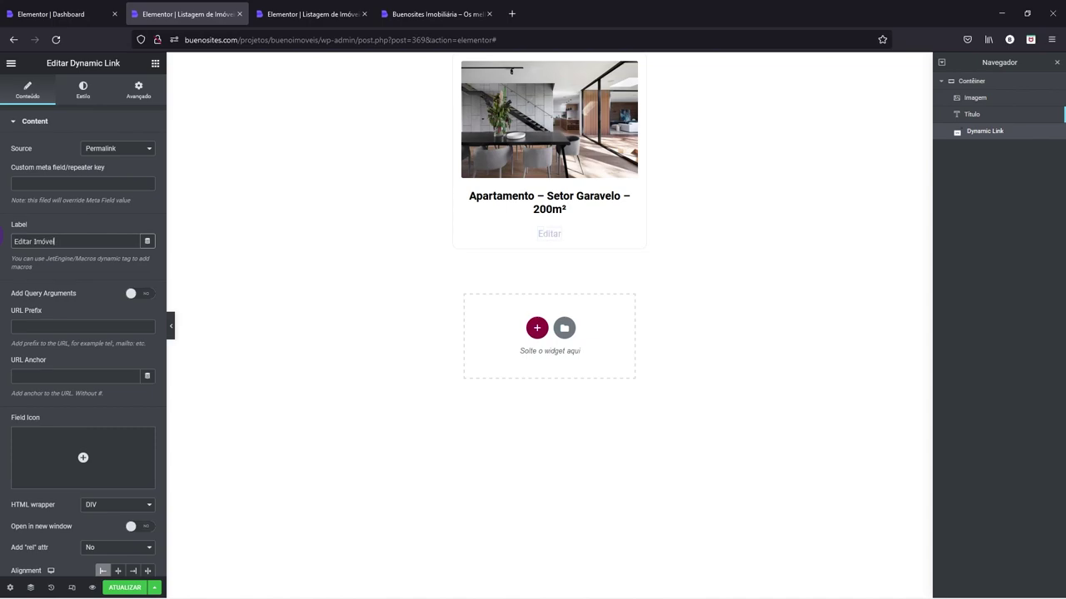
- Give the Editar Imóvel link the Edit icon from the icon library
scroll(69, 288, "down", 3)
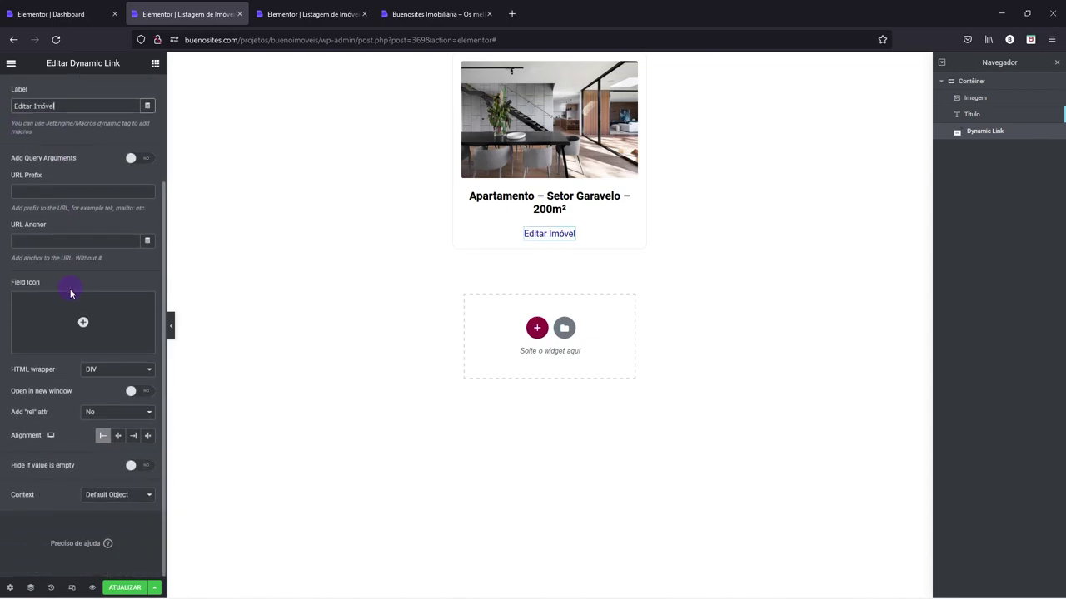
left_click(111, 322)
left_click(493, 158)
type("editar")
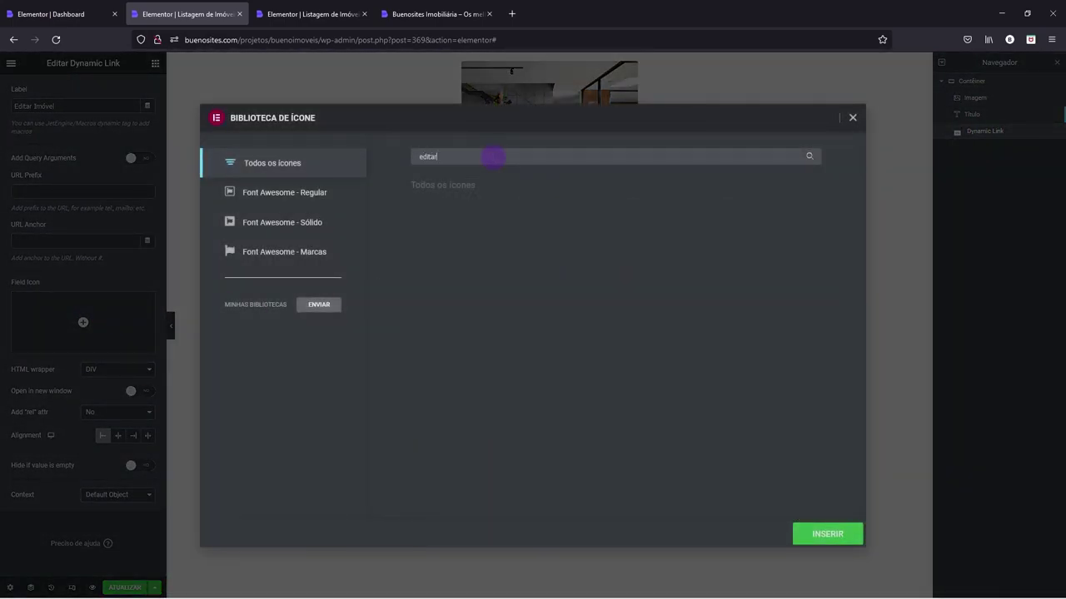
key("BackSpace")
key("BackSpace")
left_click(496, 224)
left_click(821, 537)
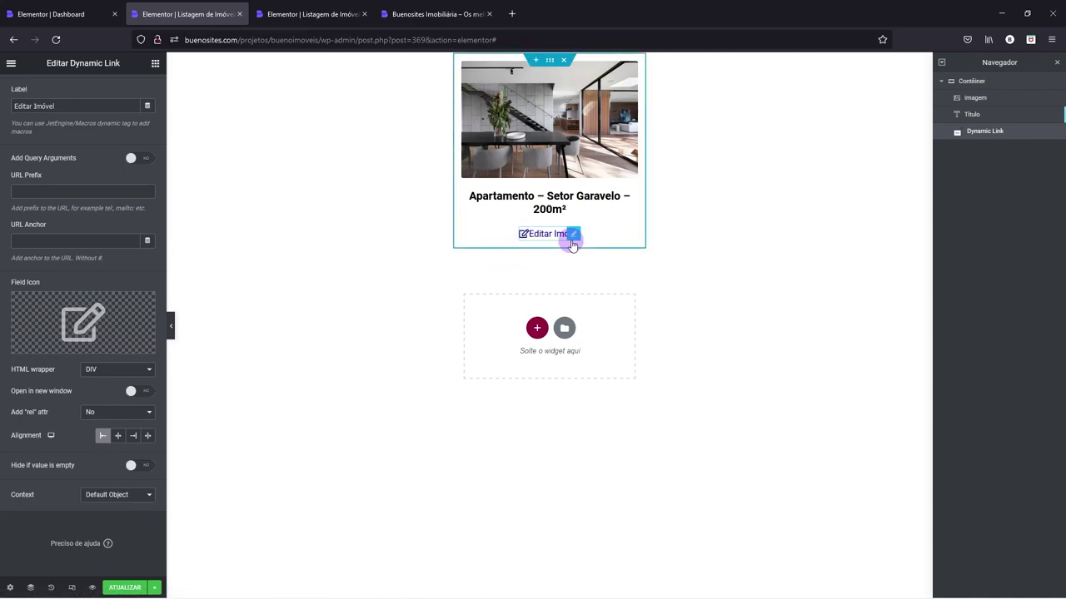
scroll(148, 277, "up", 3)
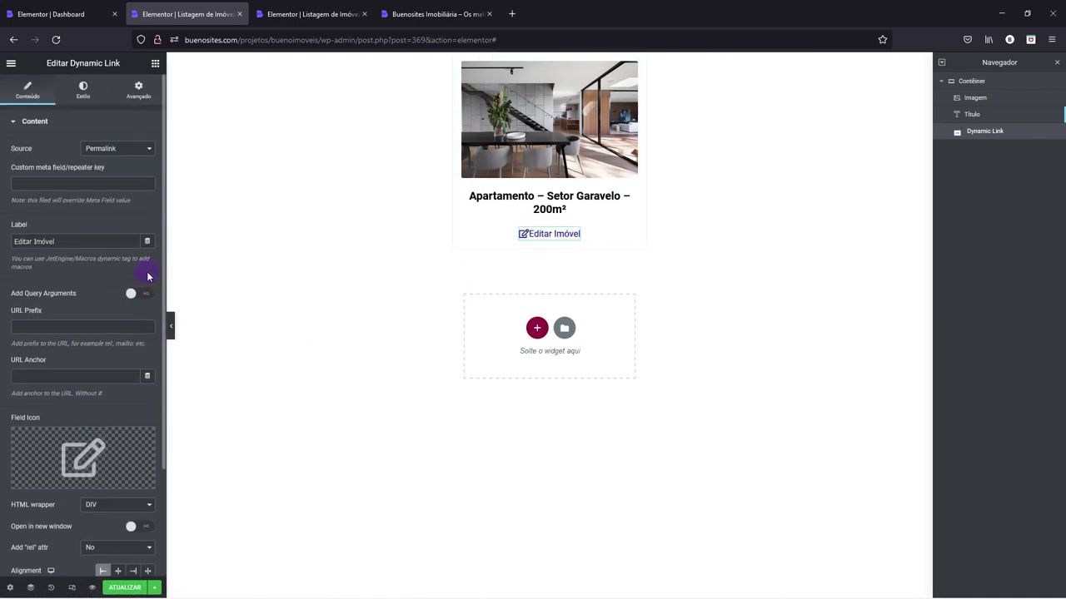
- Give the link a classic Primário background and white text colour
left_click(84, 90)
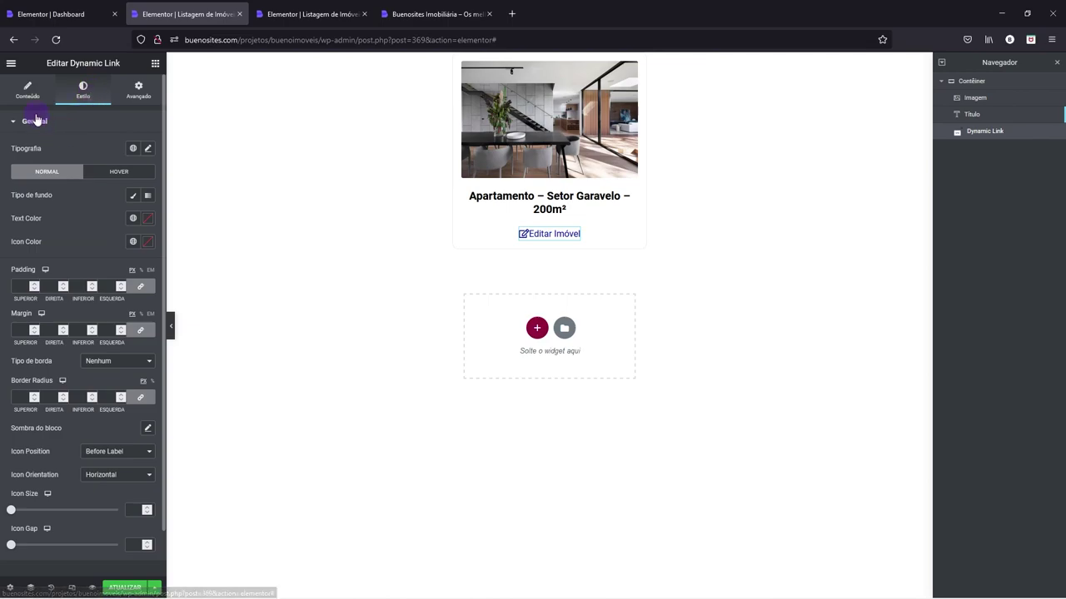
left_click(132, 195)
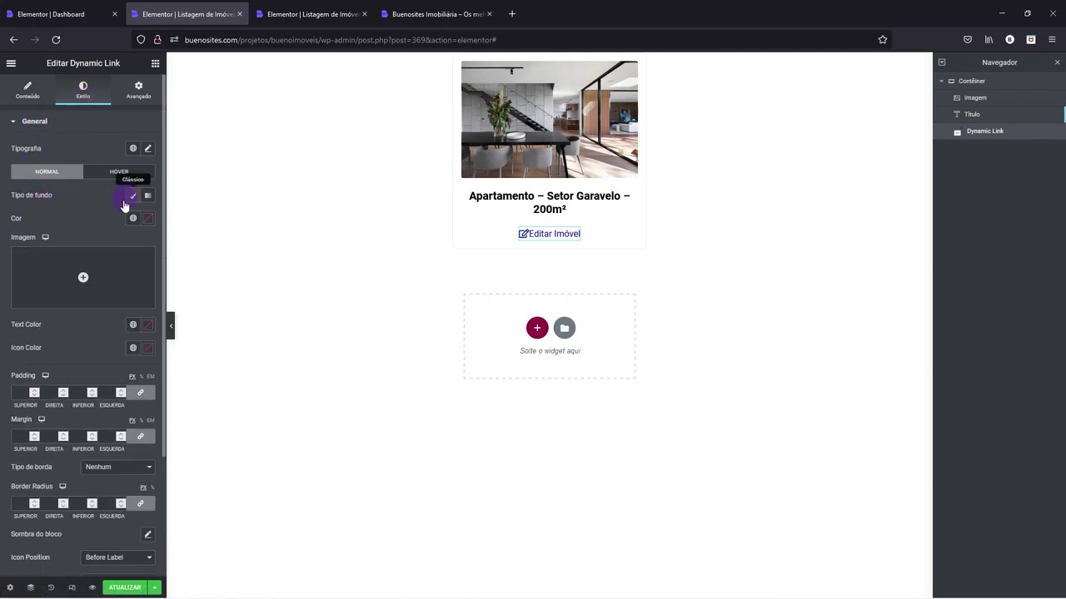
left_click(132, 218)
left_click(51, 269)
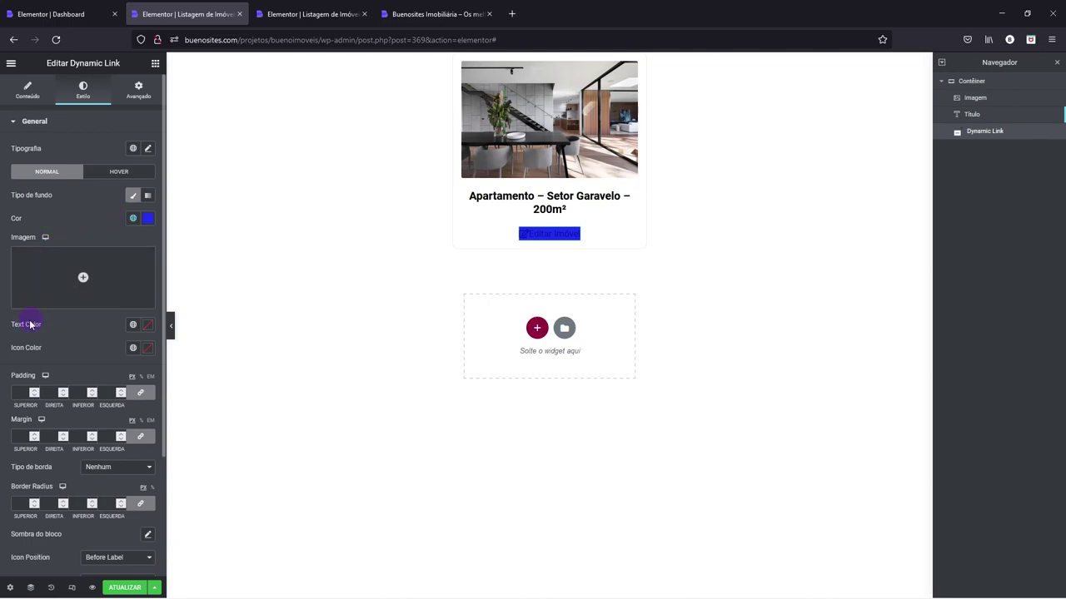
left_click(145, 325)
left_click_drag(58, 384, 6, 356)
left_click(79, 330)
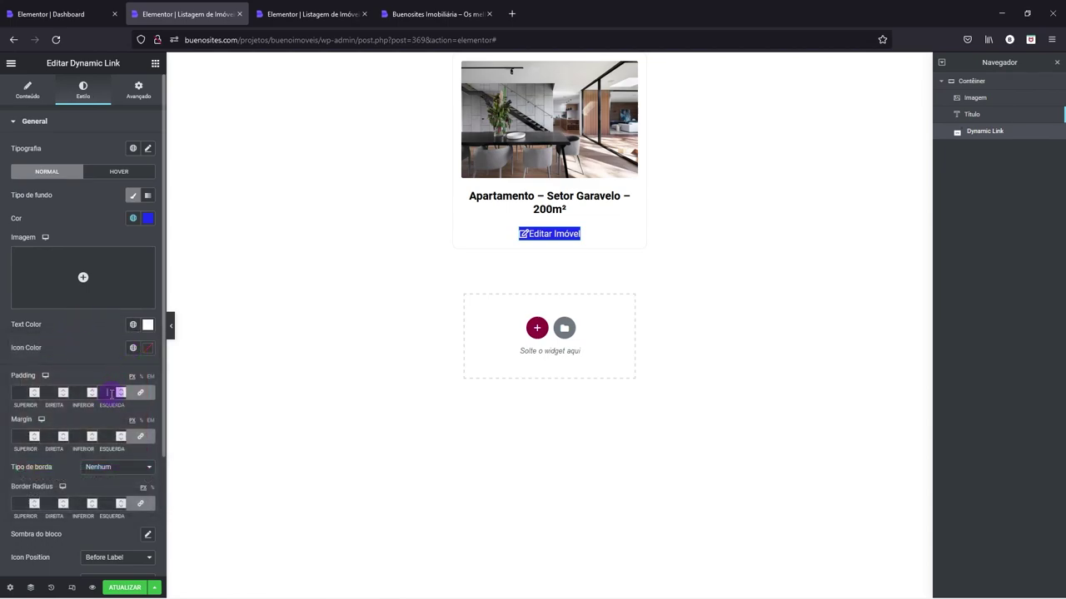
- Set the button padding to 5/15, round its corners and widen the icon gap
type("5")
left_click(138, 392)
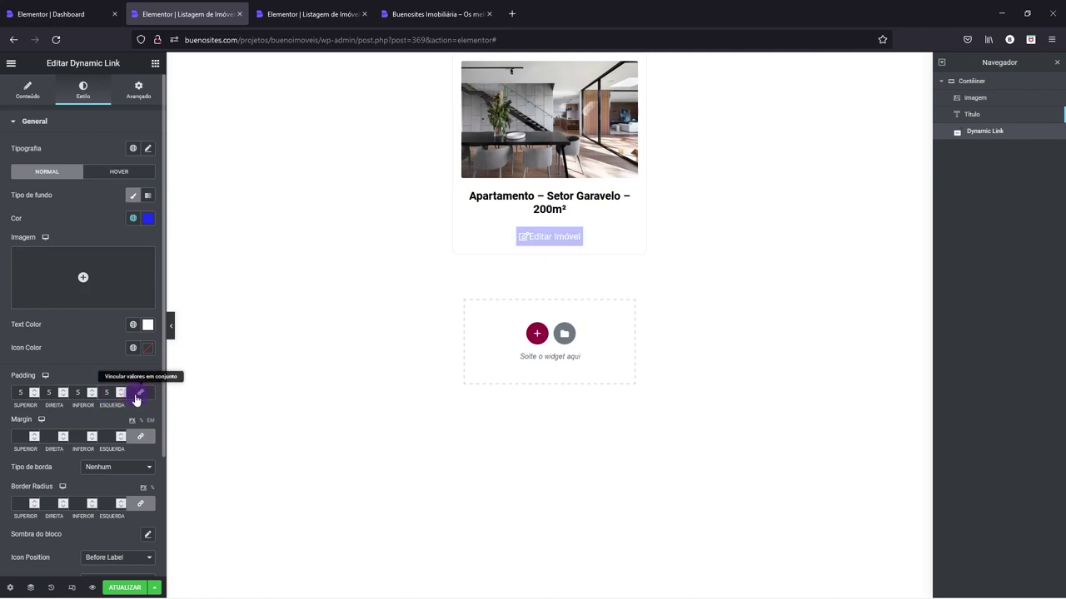
left_click(104, 393)
type("1")
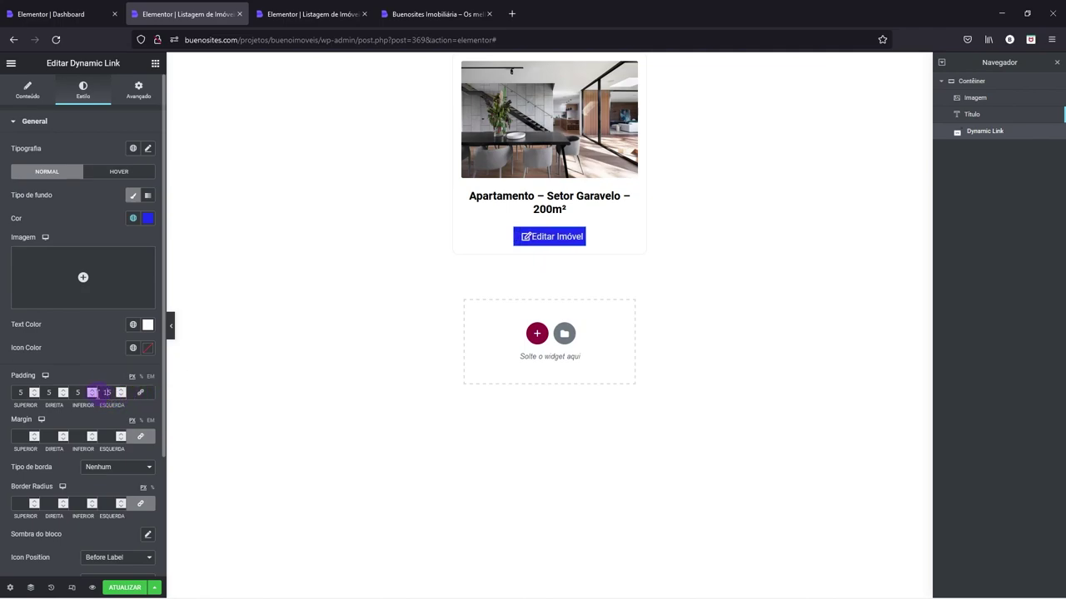
type("1")
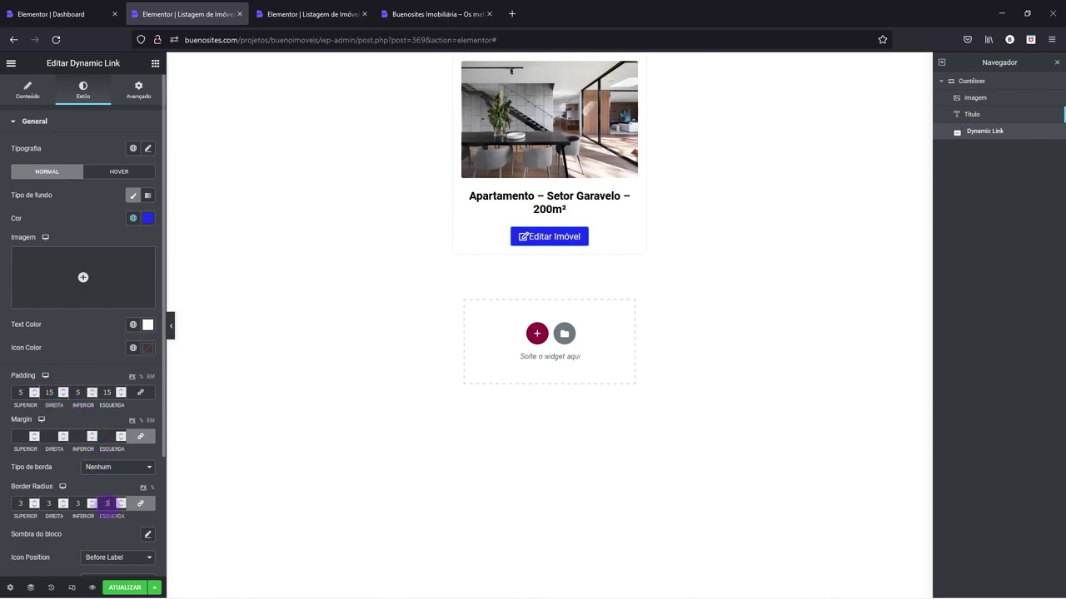
scroll(138, 381, "down", 4)
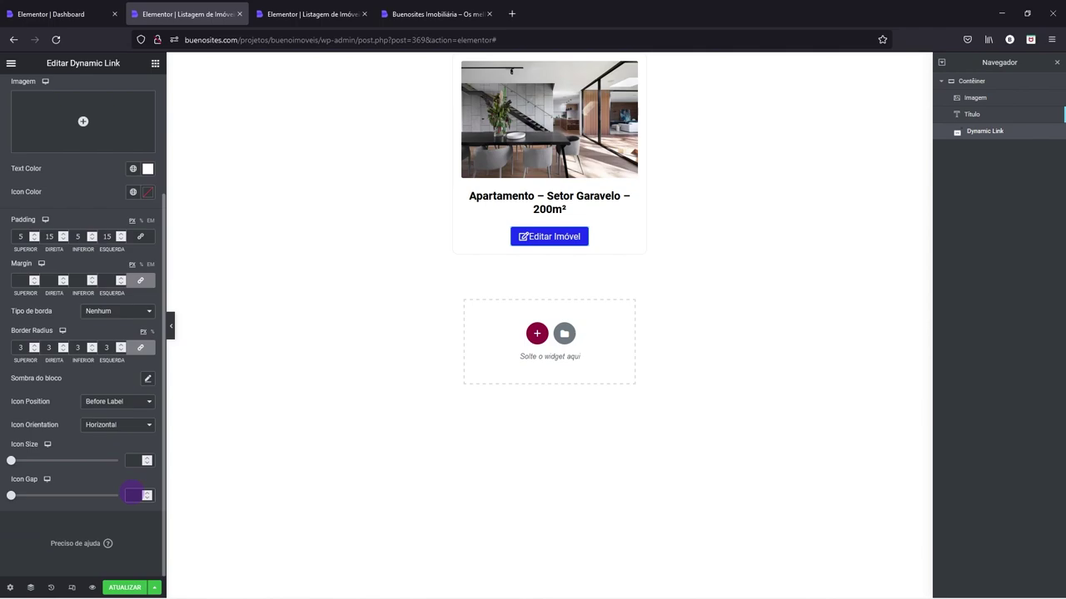
type("5")
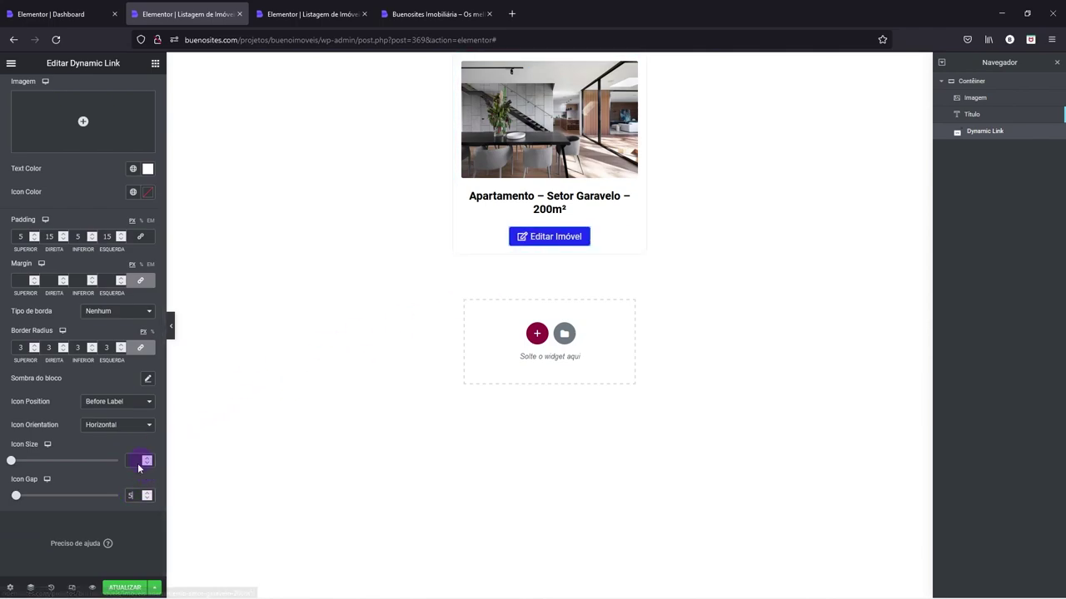
left_click(149, 494)
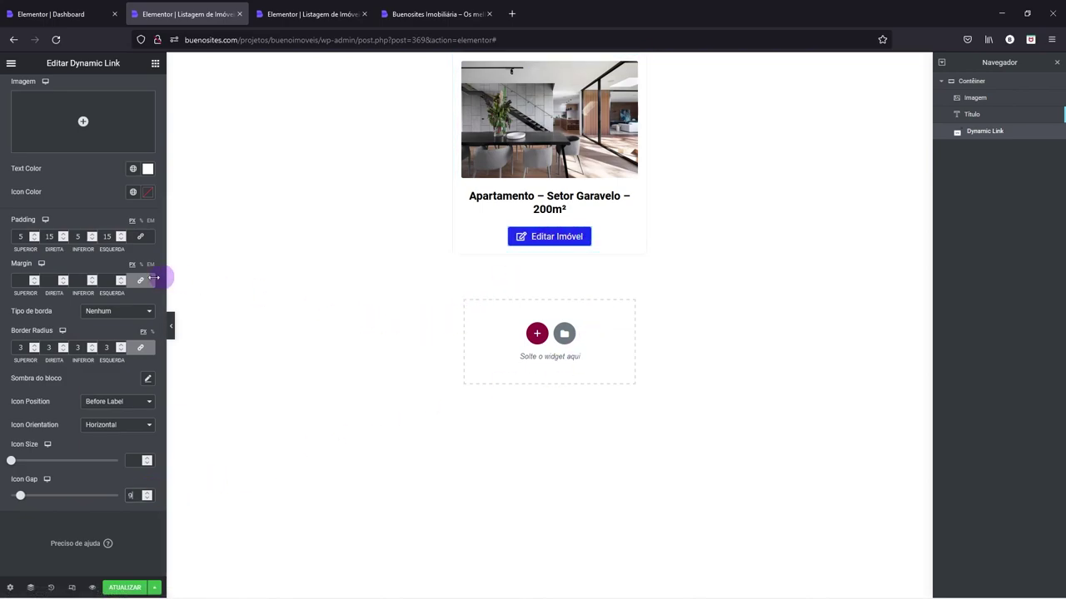
scroll(108, 275, "up", 3)
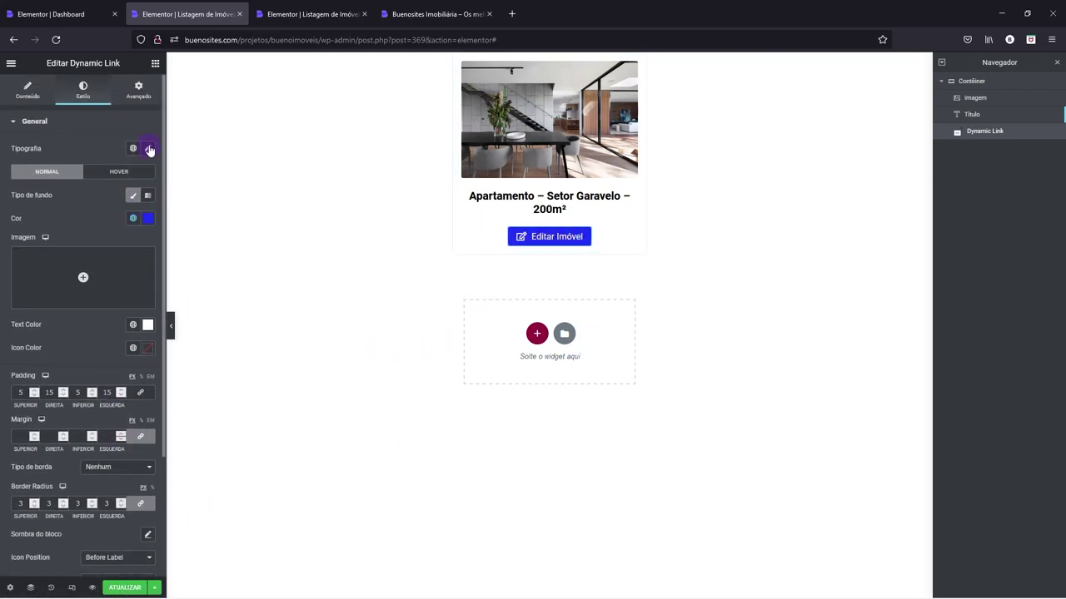
- Set the button's typography size to 14
left_click(147, 149)
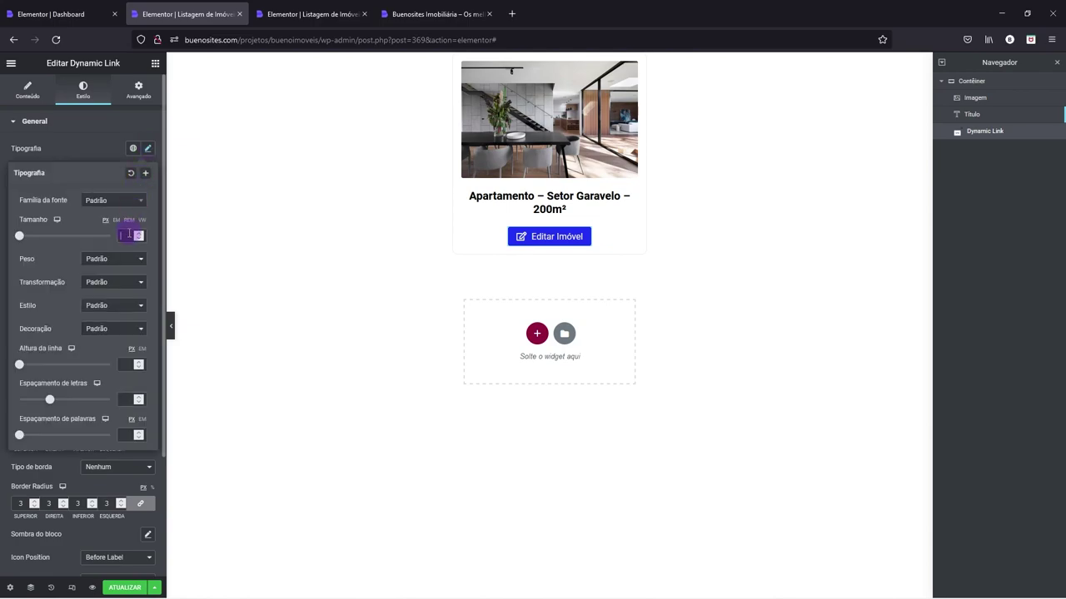
type("14")
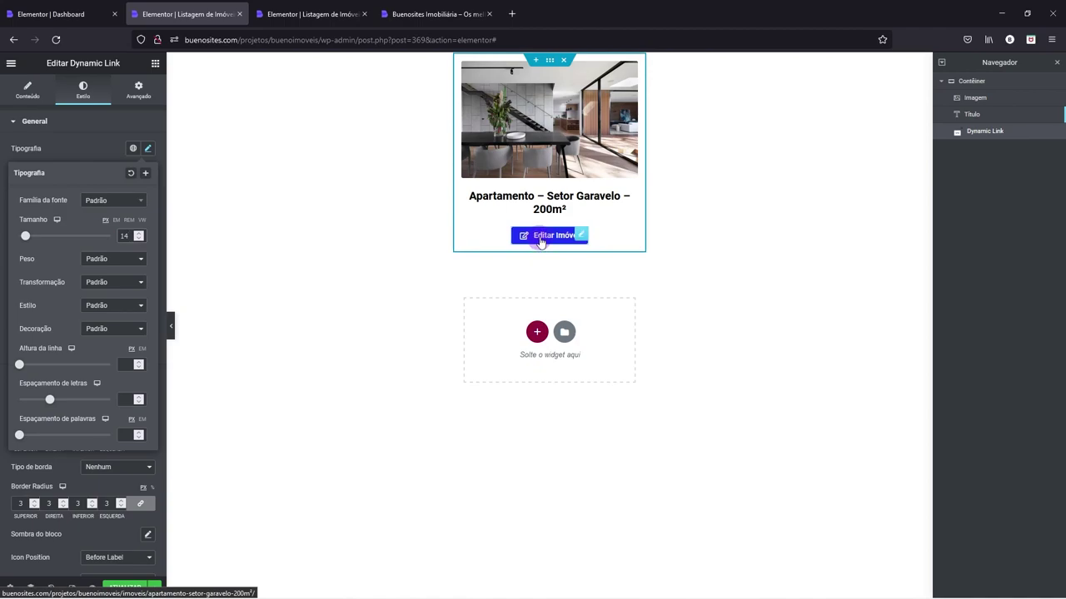
left_click(86, 148)
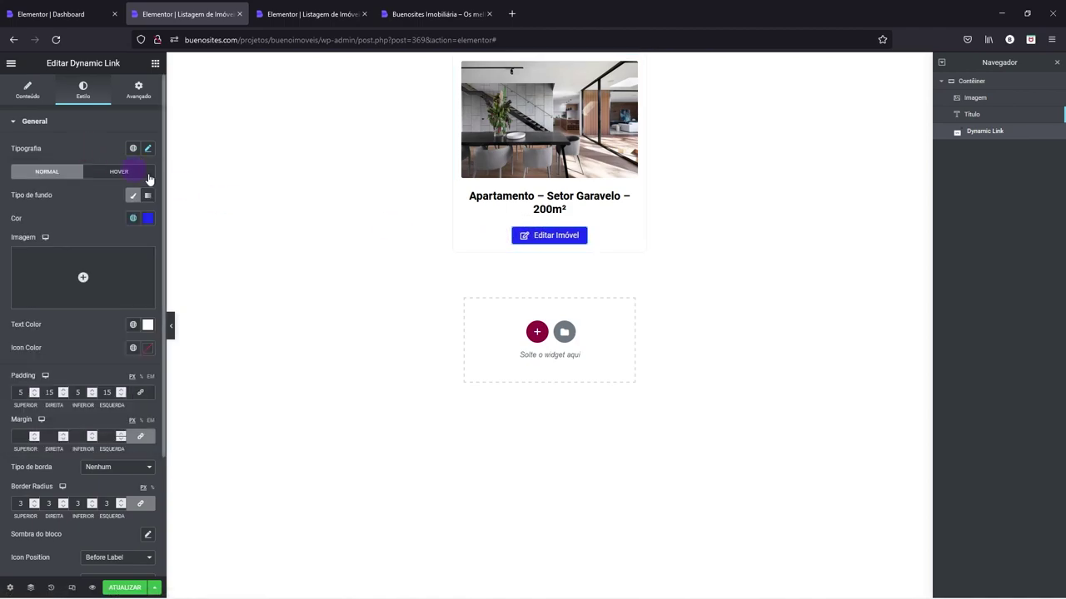
- Duplicate the Editar Imóvel button and relabel the copy 'Excluir Imóvel'
right_click(543, 240)
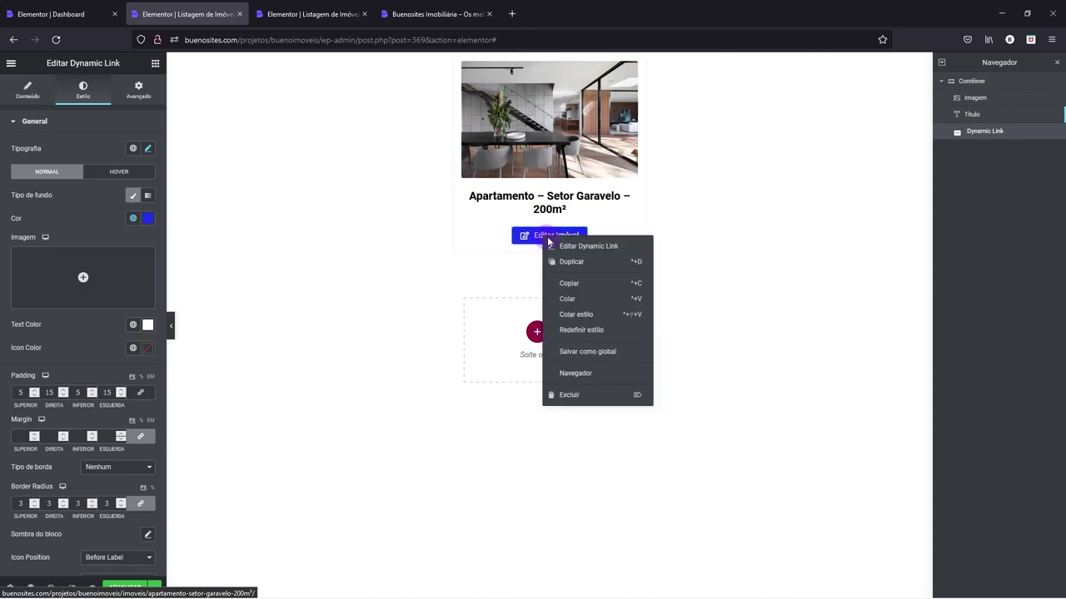
left_click(563, 261)
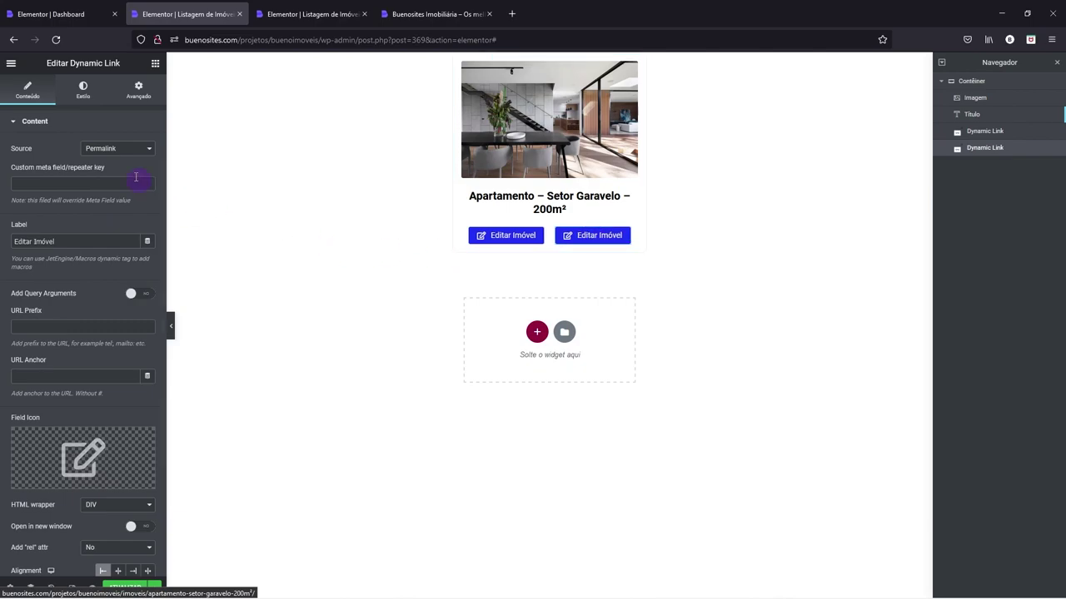
left_click(42, 242)
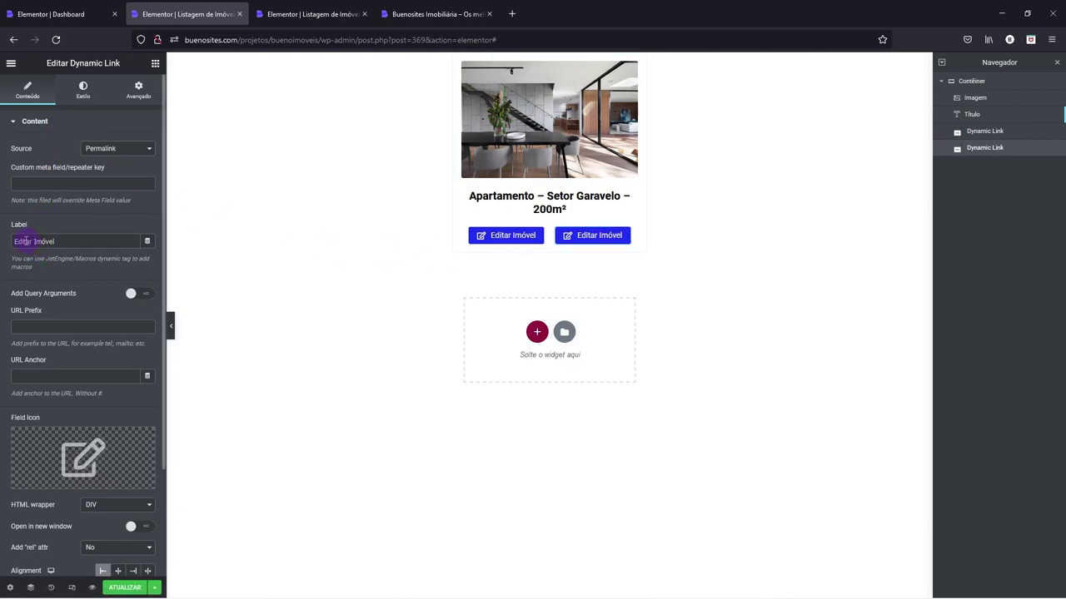
type("Exclui")
key("Delete")
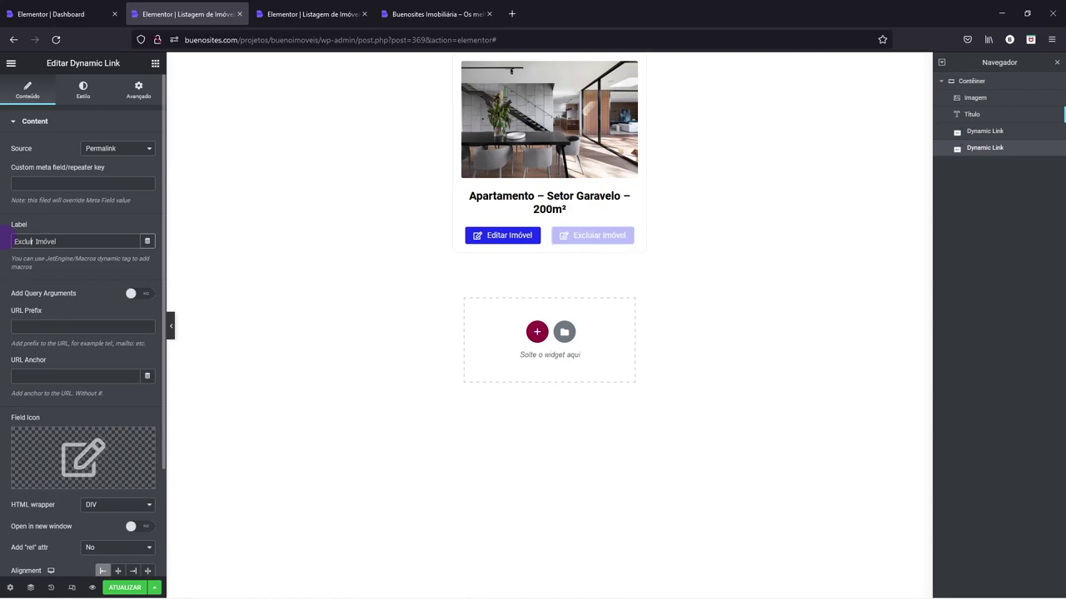
- Give the Excluir Imóvel button the Trash alt icon
left_click(83, 443)
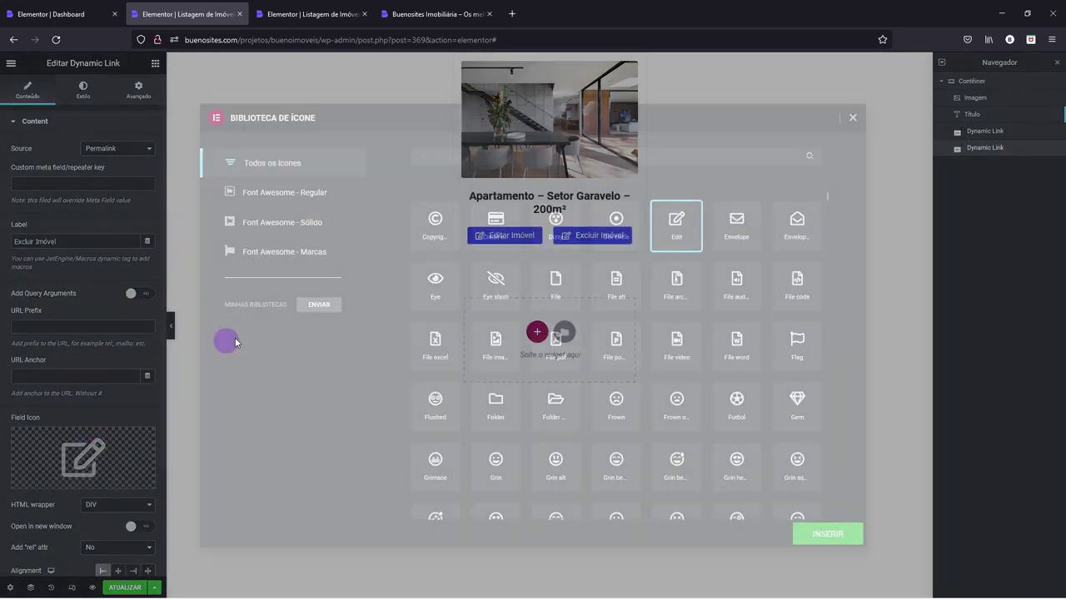
left_click(468, 155)
type("trash")
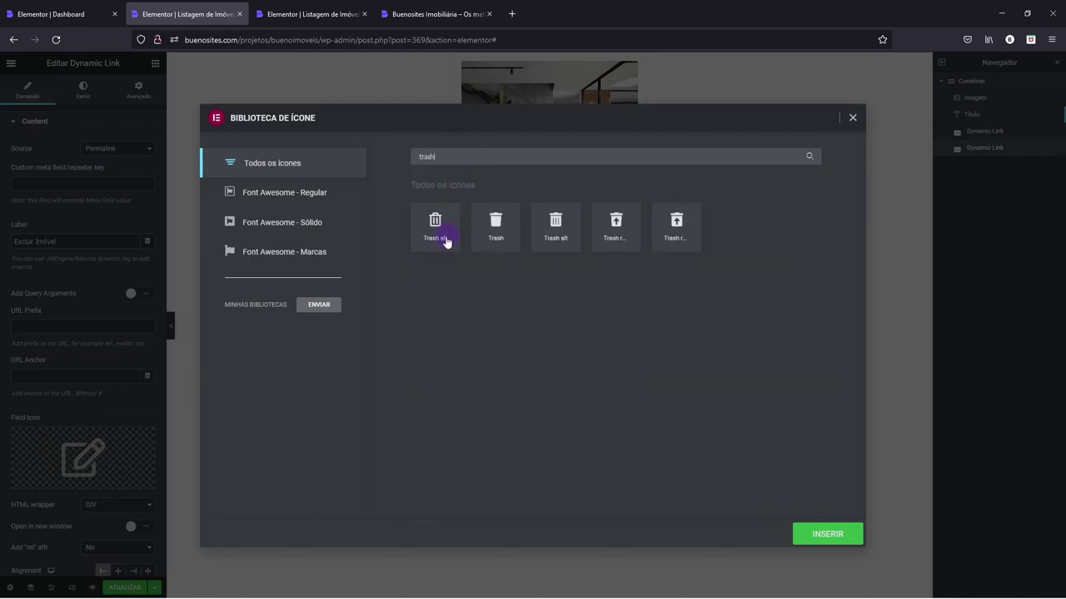
left_click(445, 242)
left_click(816, 537)
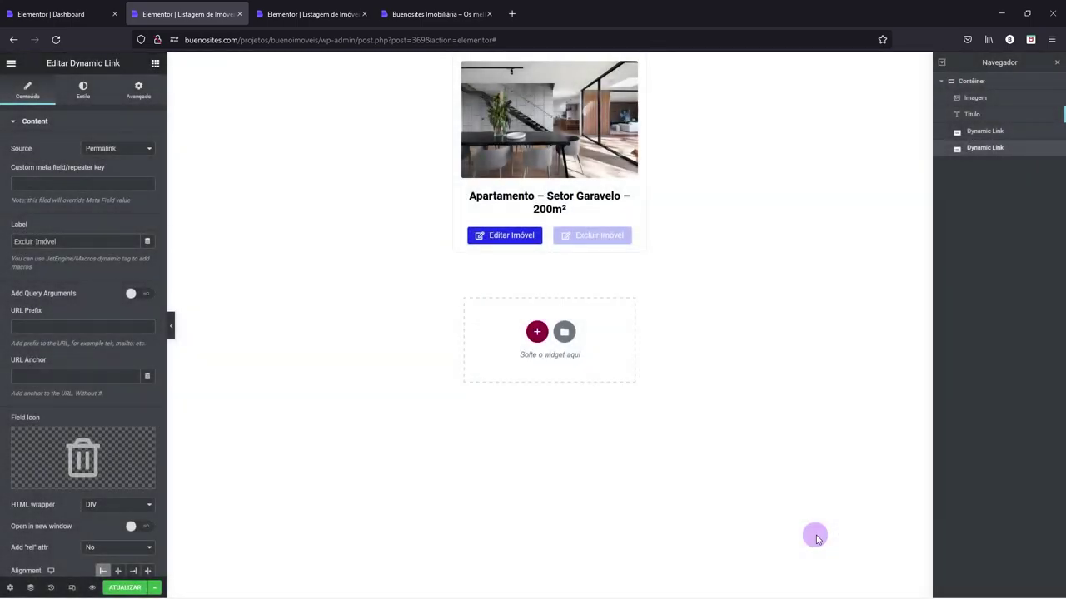
- Set the Excluir Imóvel button background to a fully saturated red
left_click(83, 98)
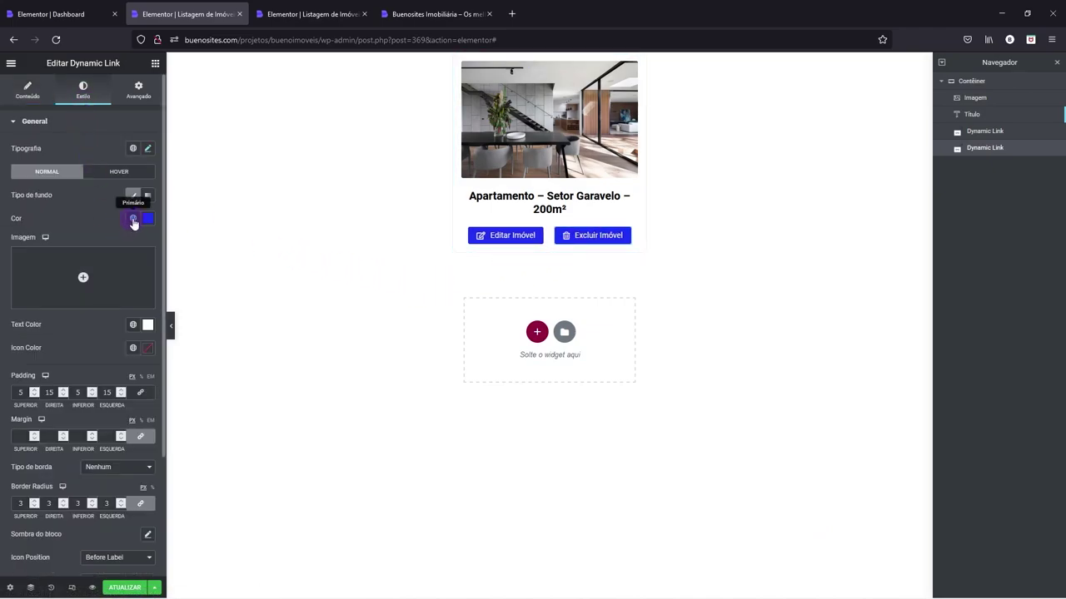
left_click(132, 221)
left_click(148, 219)
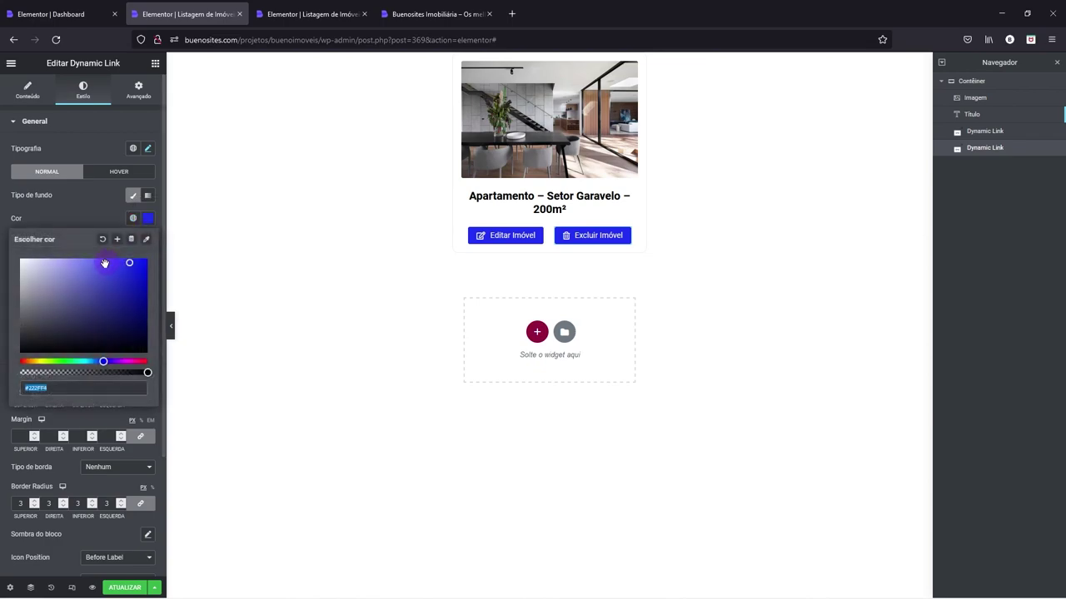
left_click_drag(103, 363, 20, 362)
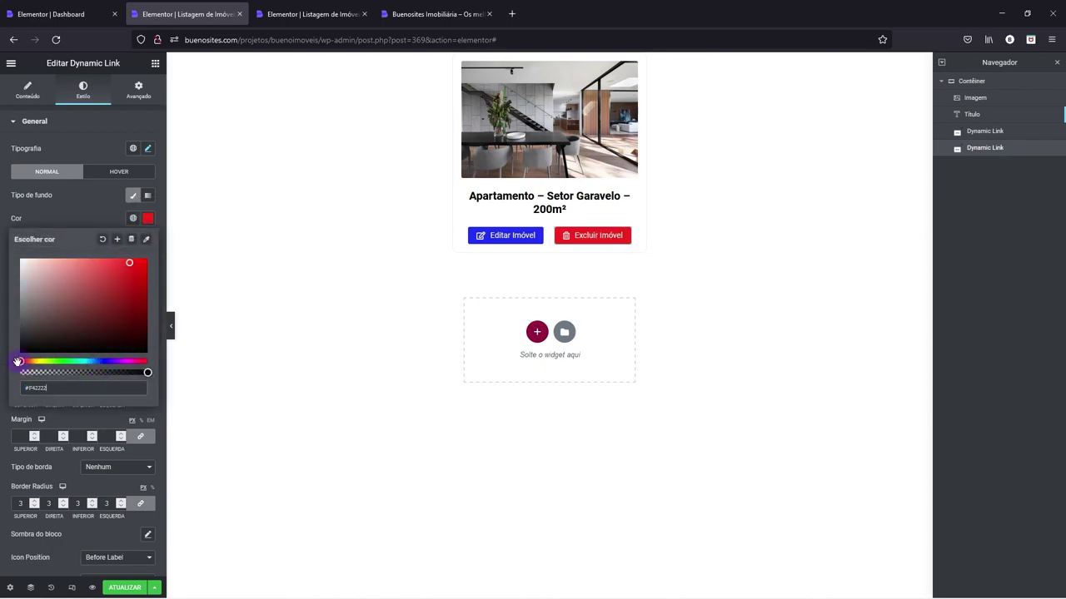
left_click_drag(130, 263, 147, 263)
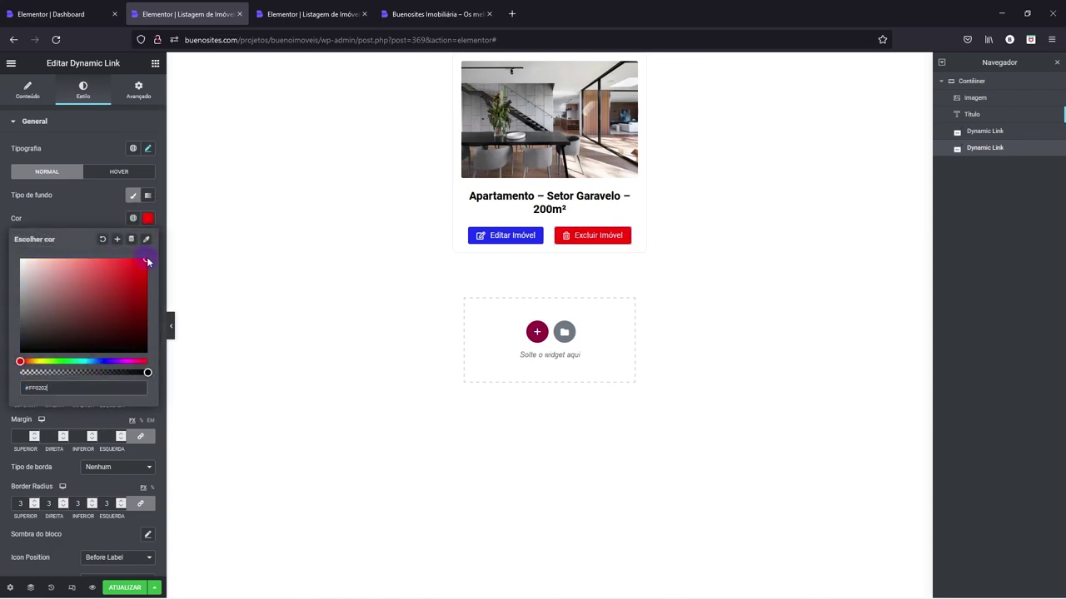
left_click(116, 172)
- Give the button a classic #E50000 red background on hover
left_click(131, 218)
left_click(133, 195)
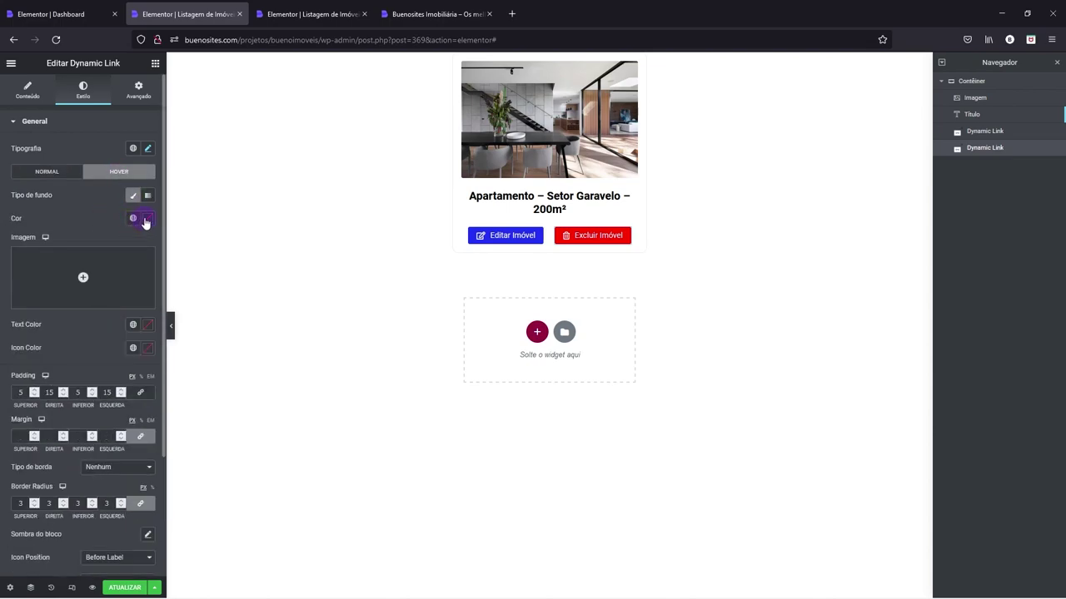
left_click(146, 218)
left_click(123, 282)
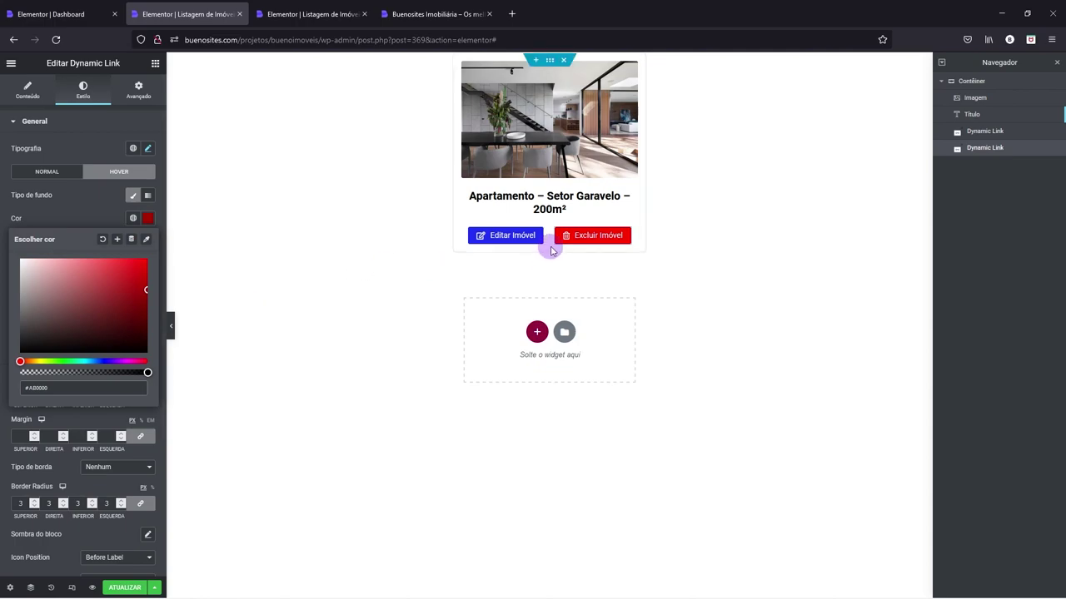
left_click(140, 274)
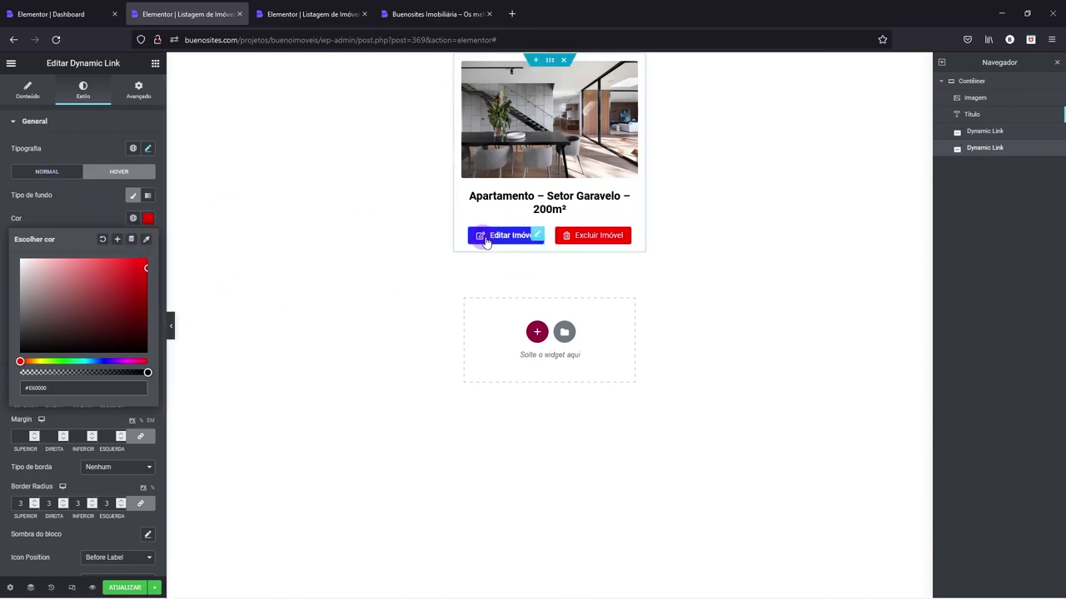
left_click(517, 240)
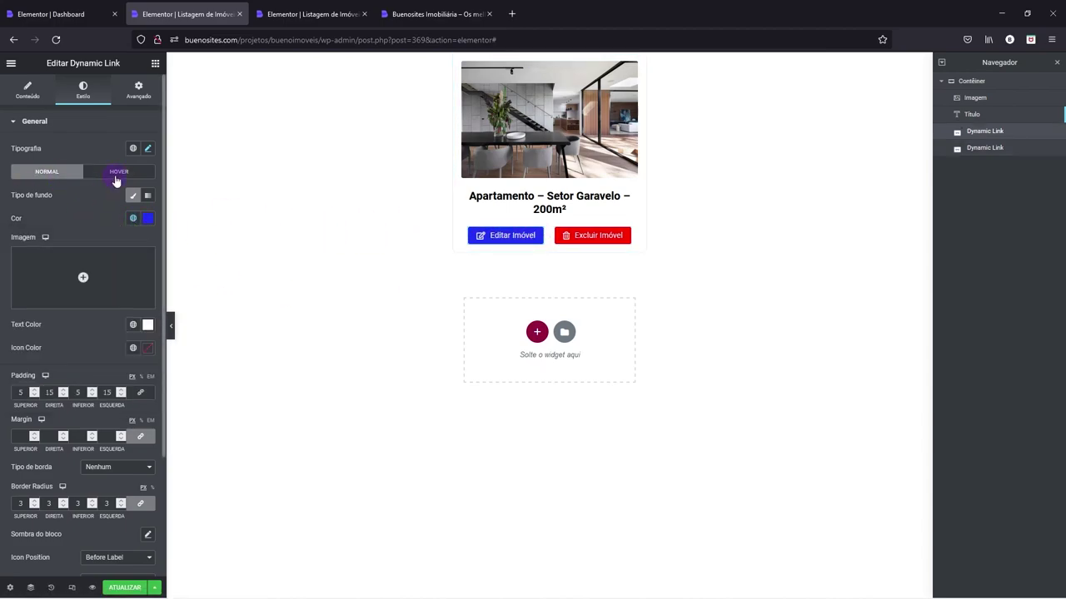
- Give the Editar Imóvel button a classic dark-blue global colour background on hover
left_click(117, 181)
left_click(132, 198)
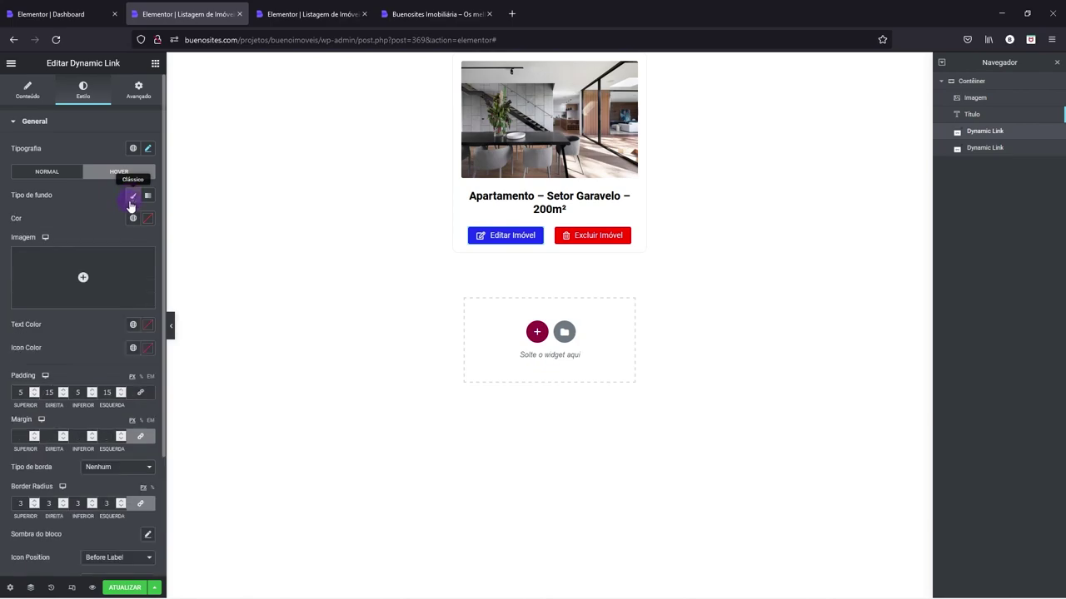
left_click(133, 218)
left_click(46, 328)
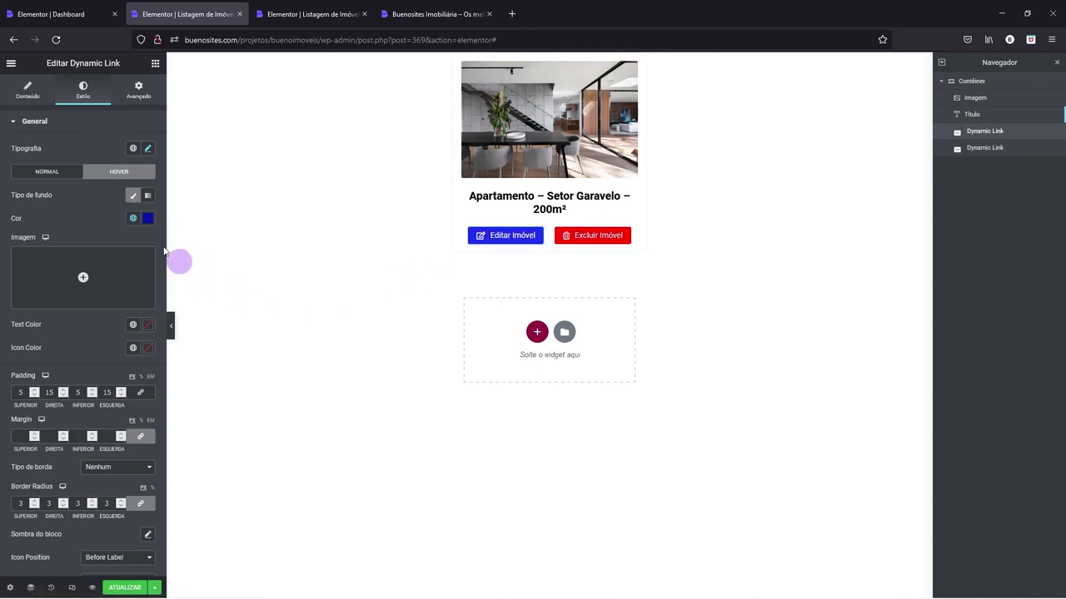
left_click(50, 172)
- Set the label font weight to 600 on both Editar and Excluir Imóvel buttons
left_click(147, 149)
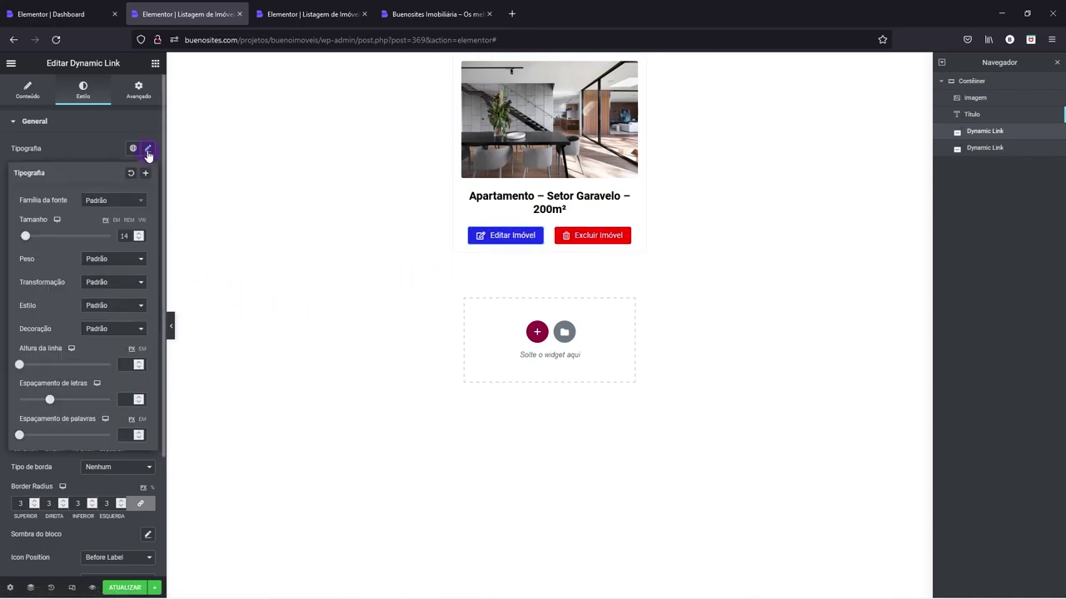
left_click(108, 260)
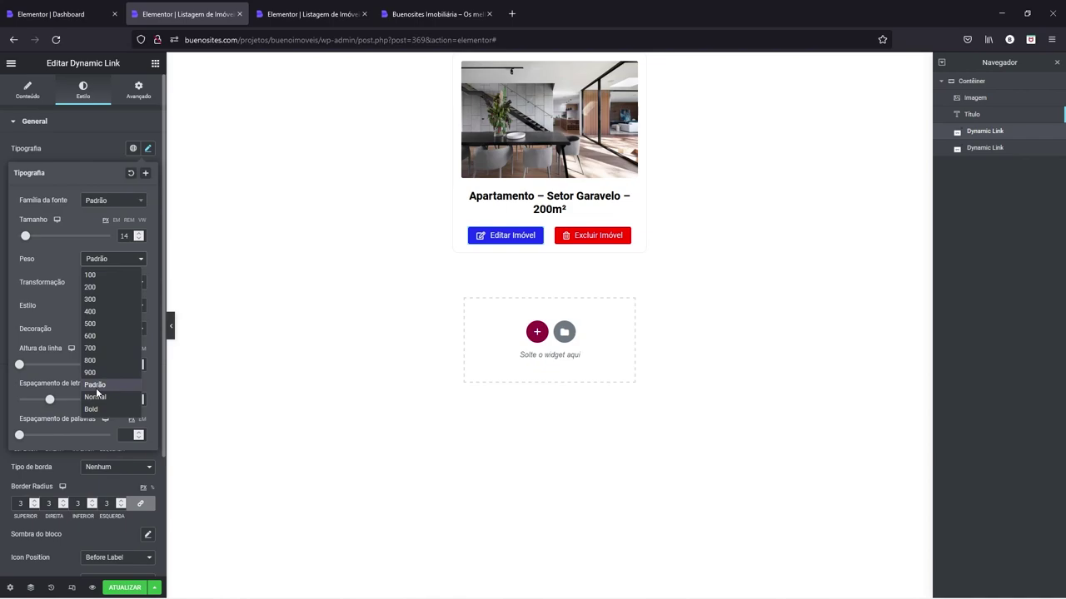
left_click(99, 336)
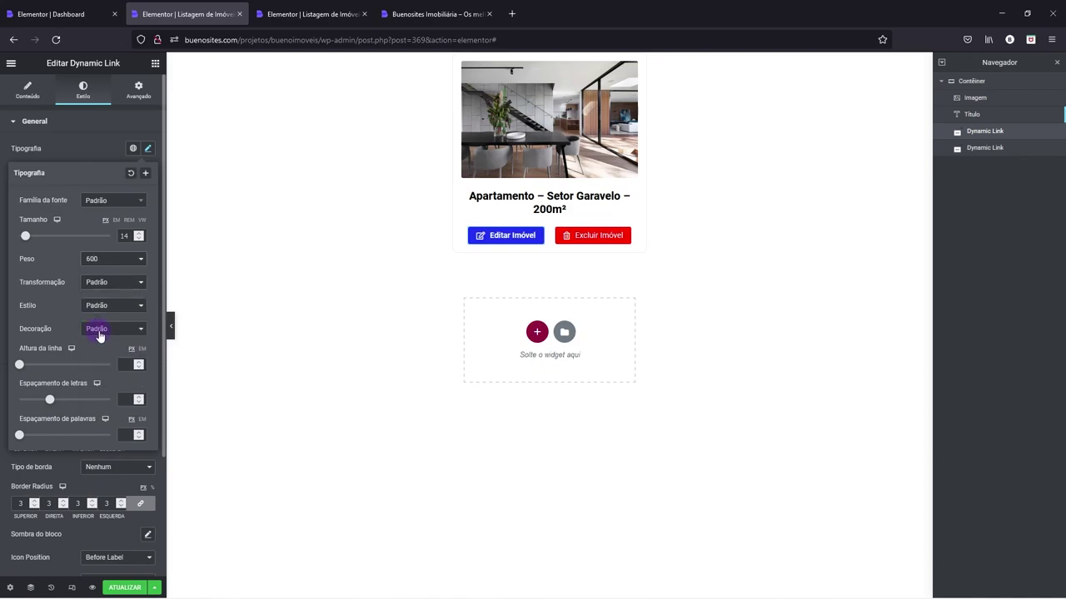
left_click(559, 236)
left_click(147, 148)
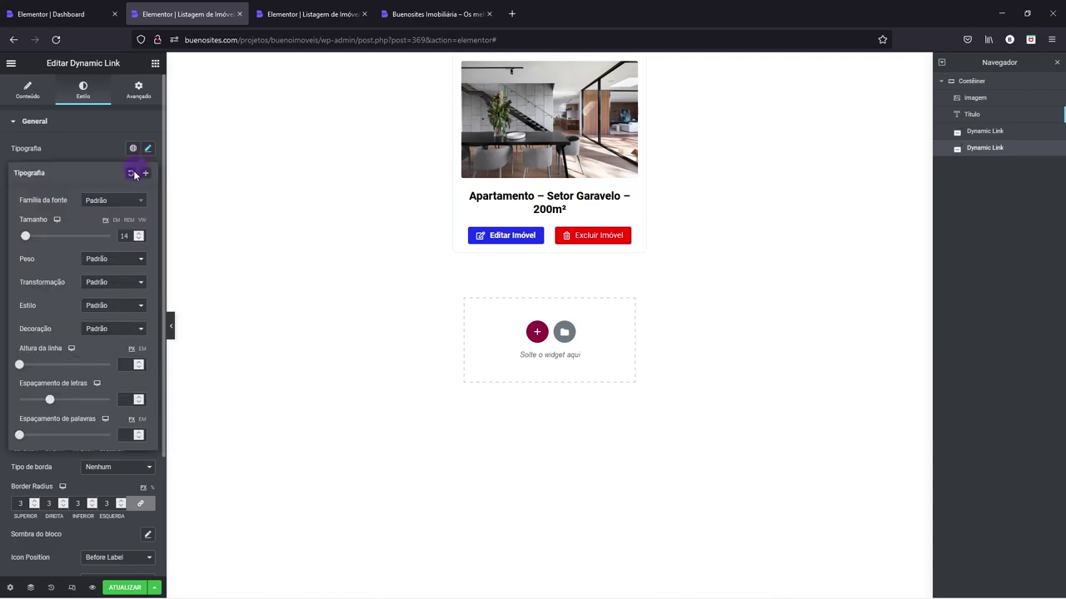
left_click(104, 262)
left_click(93, 333)
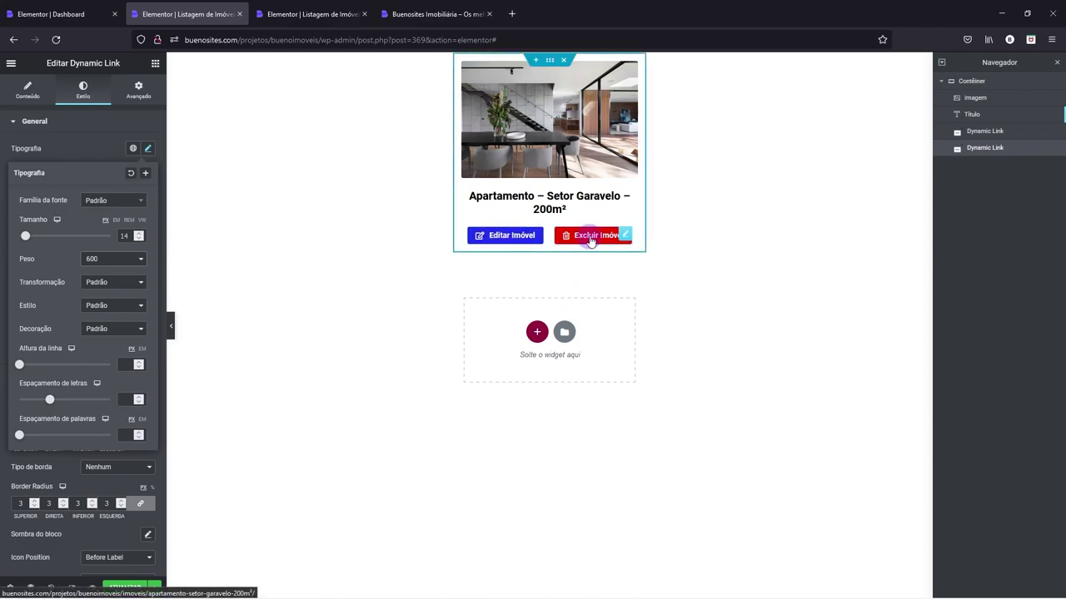
left_click(536, 237)
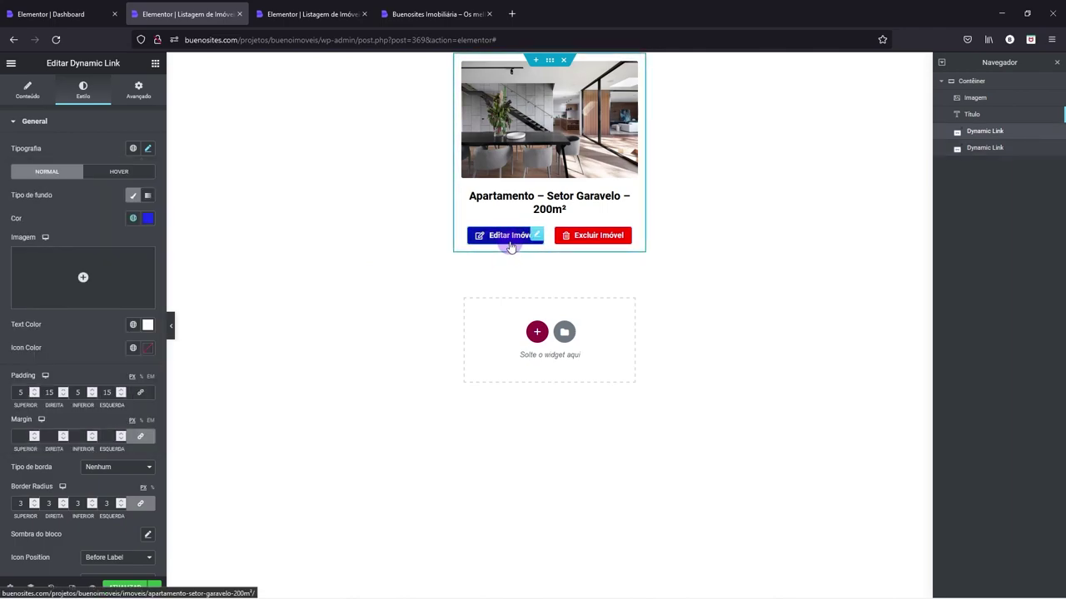
left_click(27, 93)
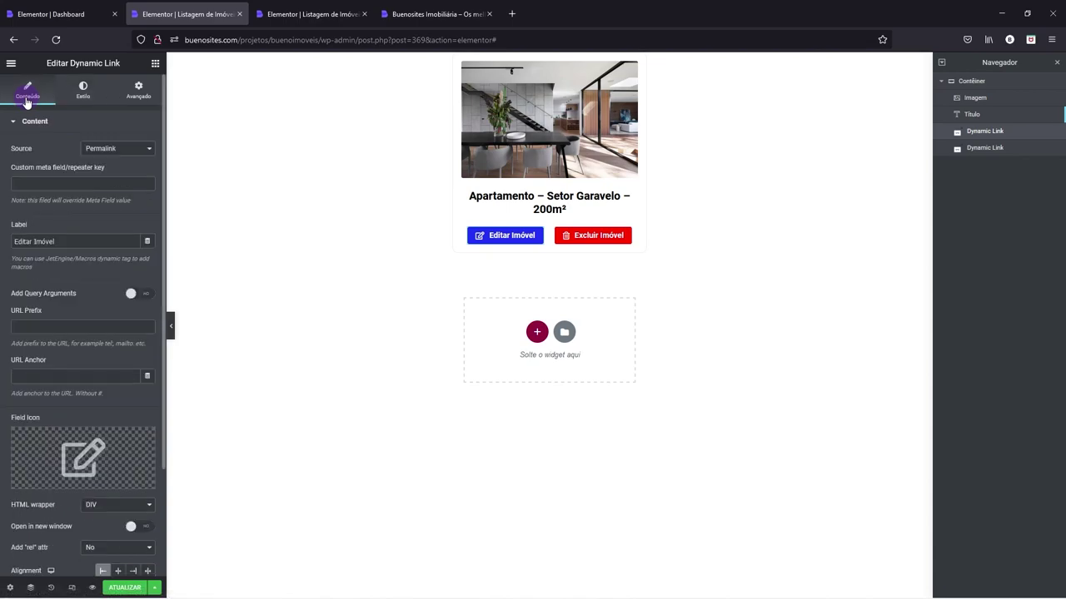
- Switch the Editar Imóvel link source from Permalink to Profile Page, leaving no subpage chosen
left_click(109, 149)
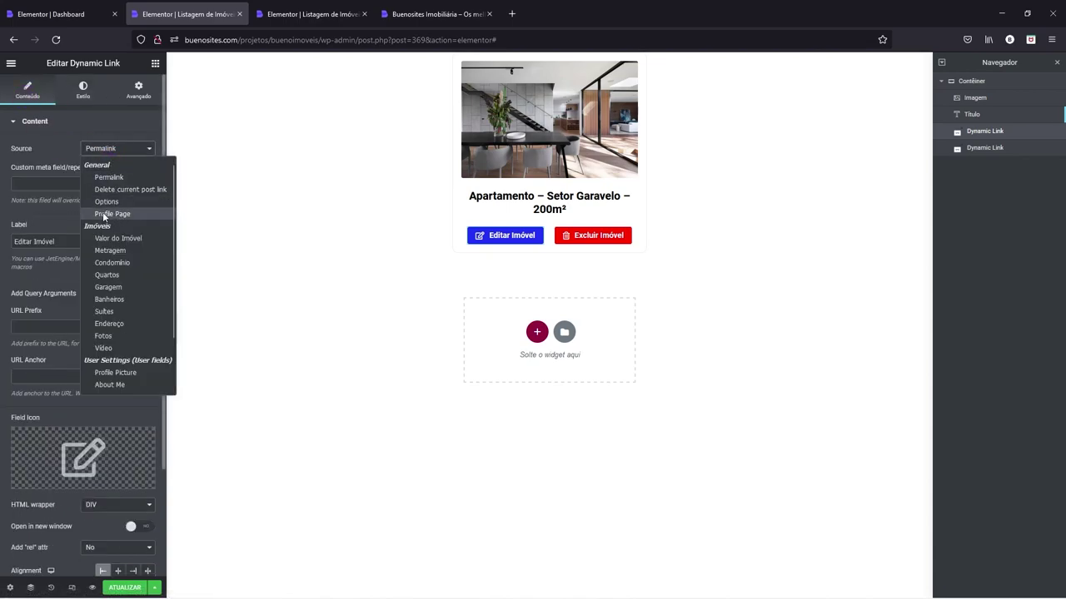
left_click(113, 214)
left_click(125, 174)
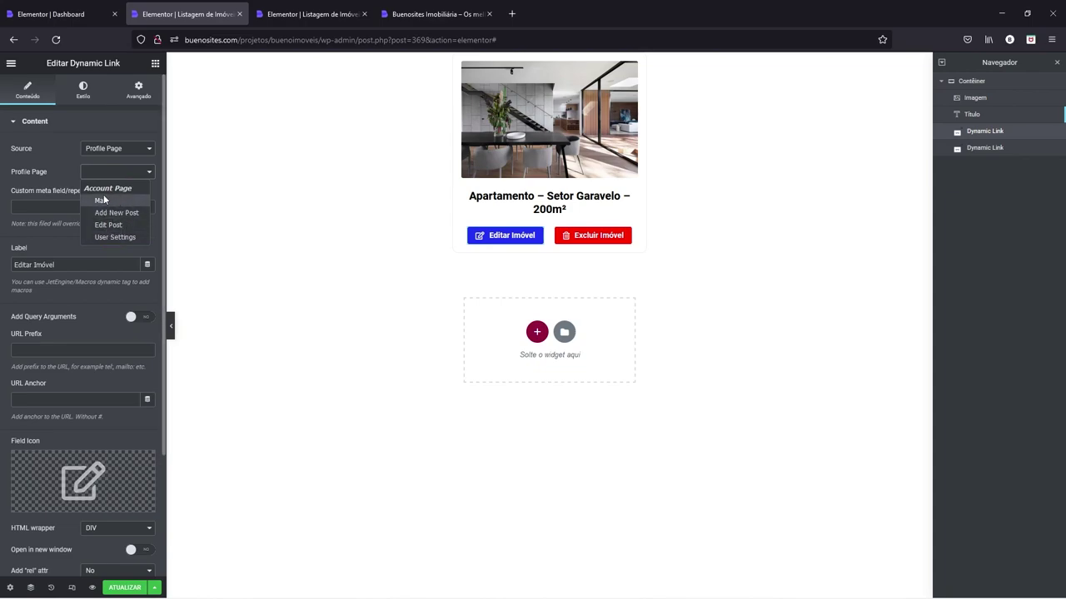
left_click(68, 170)
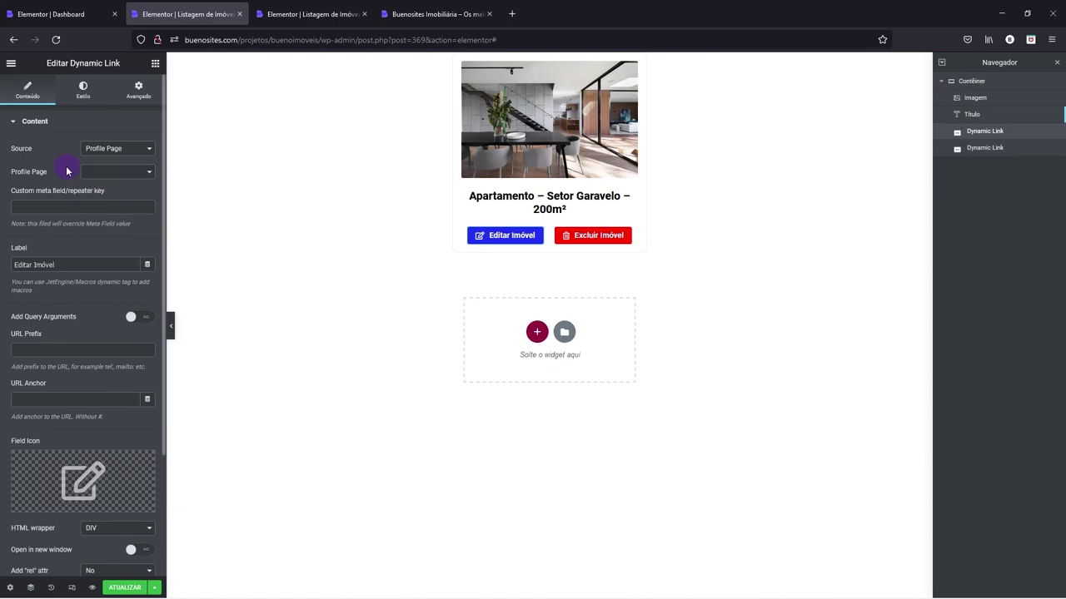
- Set the Excluir Imóvel link source to Delete current post link
left_click(604, 237)
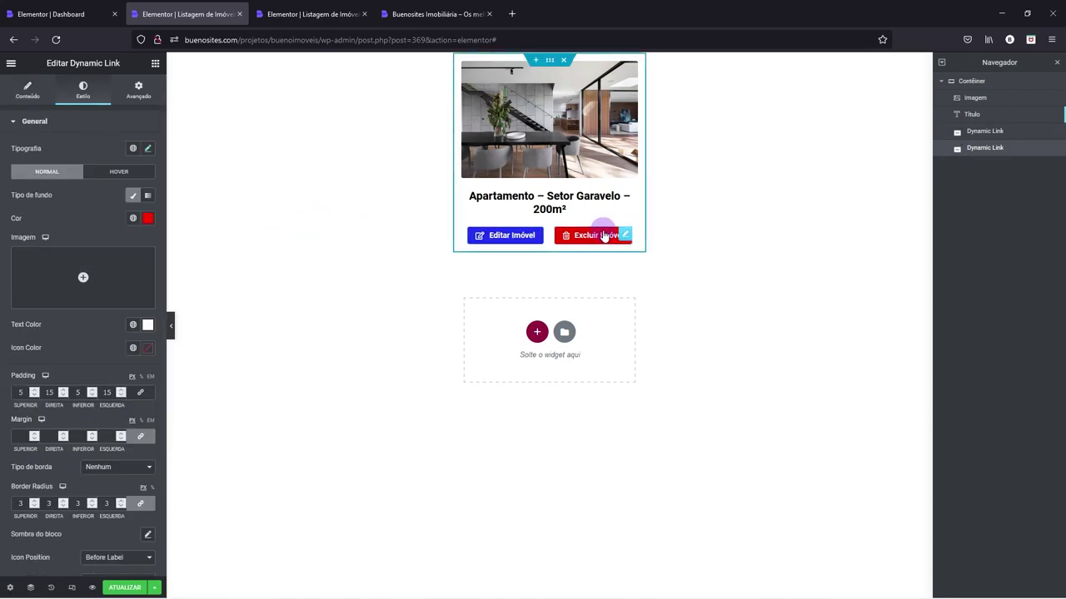
left_click(27, 91)
left_click(100, 150)
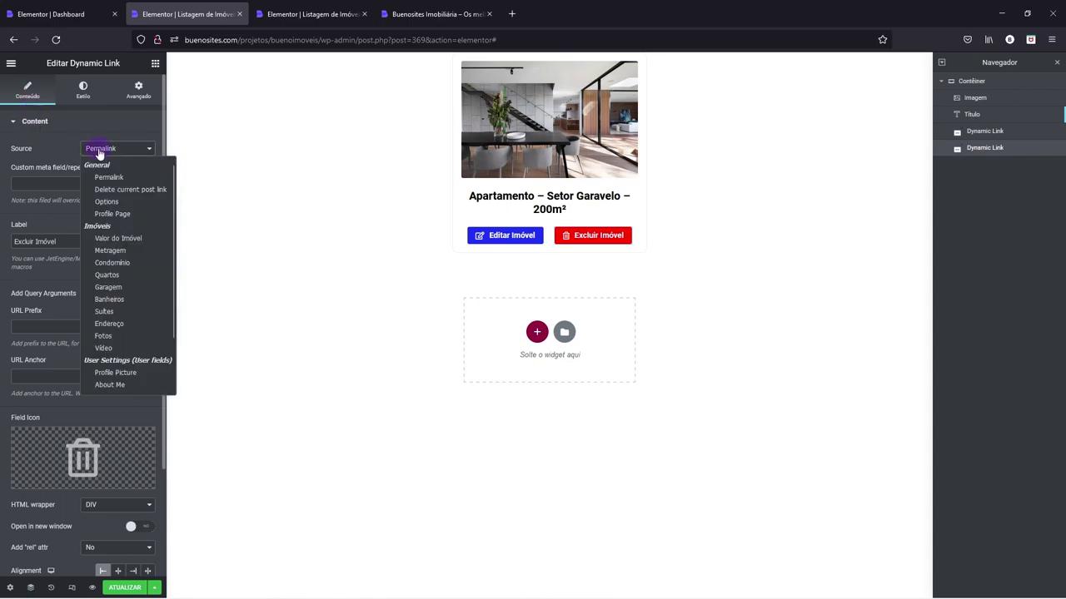
left_click(147, 190)
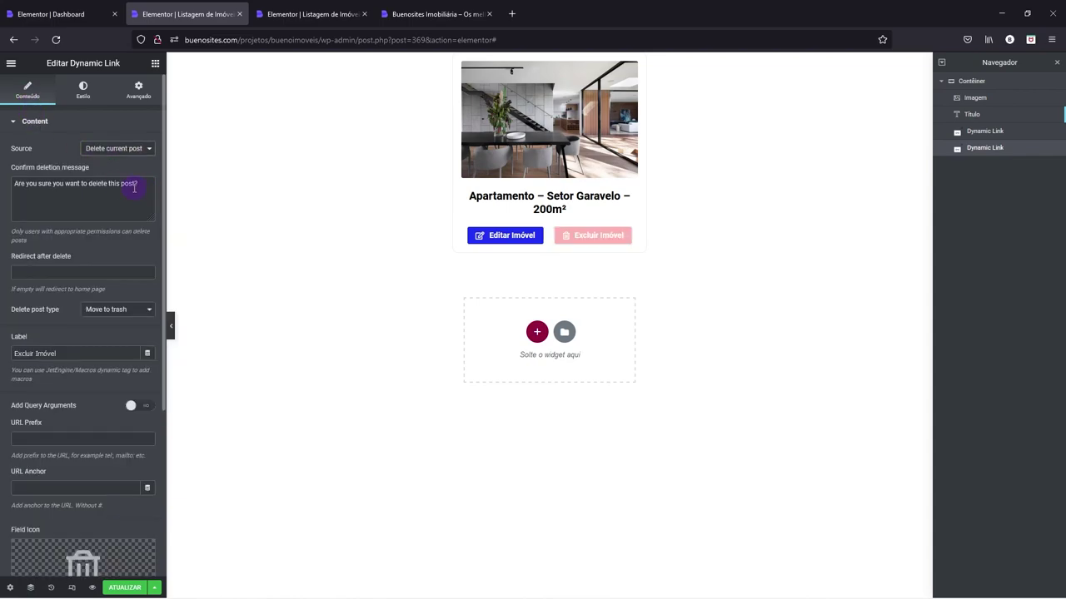
- Change the confirmation message to 'Você deseja excluir este imóvel?' and copy the site URL
left_click_drag(136, 184, 14, 184)
left_click(90, 191)
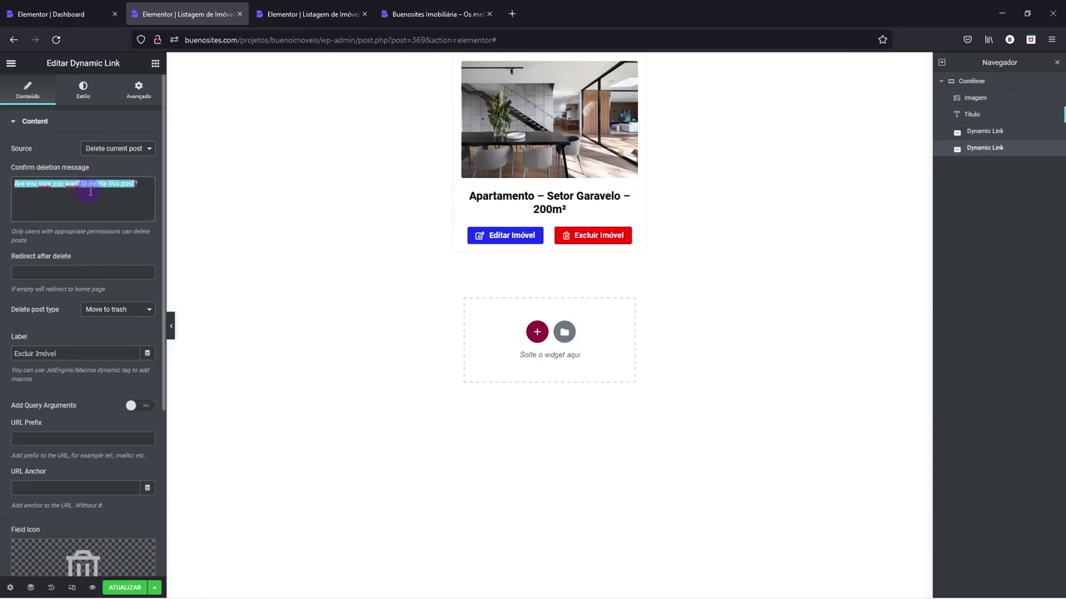
type("V")
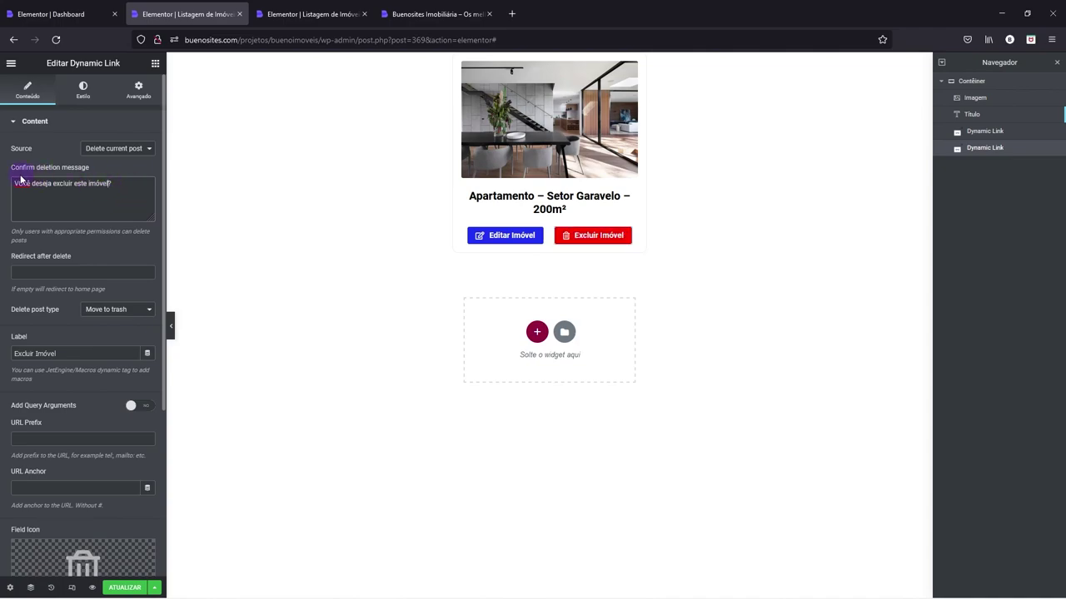
type("ê")
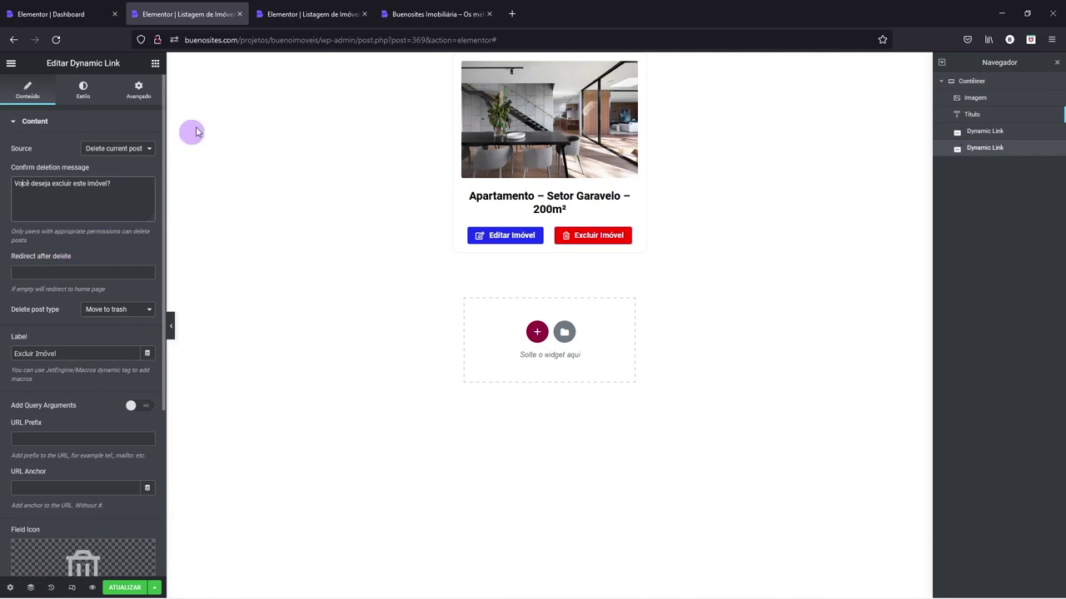
left_click_drag(321, 41, 183, 35)
key("ctrl+c")
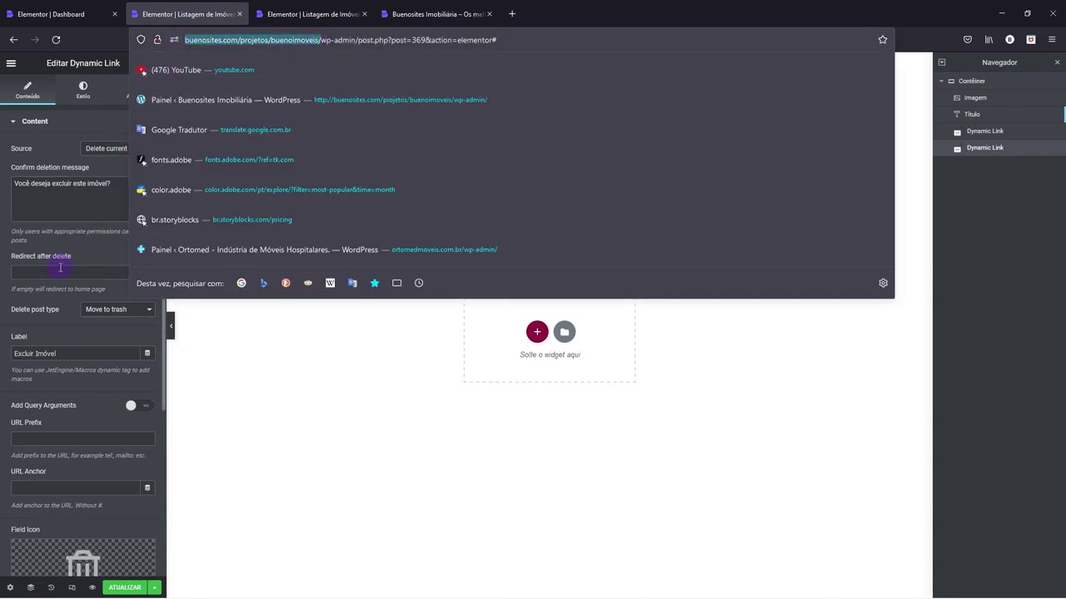
- Set Redirect after delete to the site URL plus 'conta/', keeping Move to trash
left_click(58, 272)
key("ctrl+v")
type("conta/")
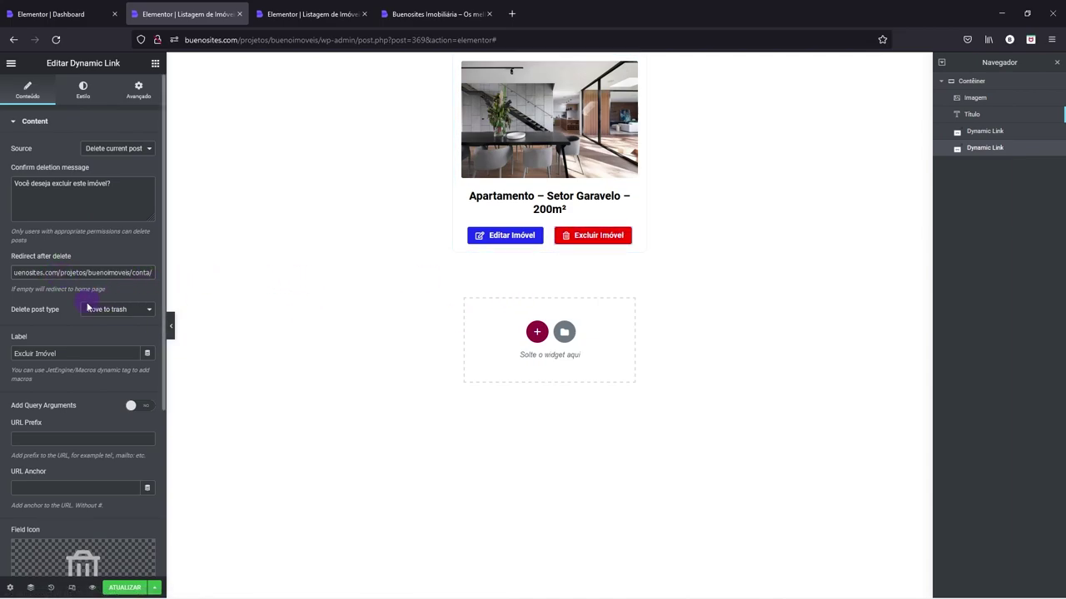
left_click(97, 314)
left_click(96, 312)
left_click(118, 312)
left_click(119, 313)
left_click(114, 315)
scroll(100, 308, "down", 1)
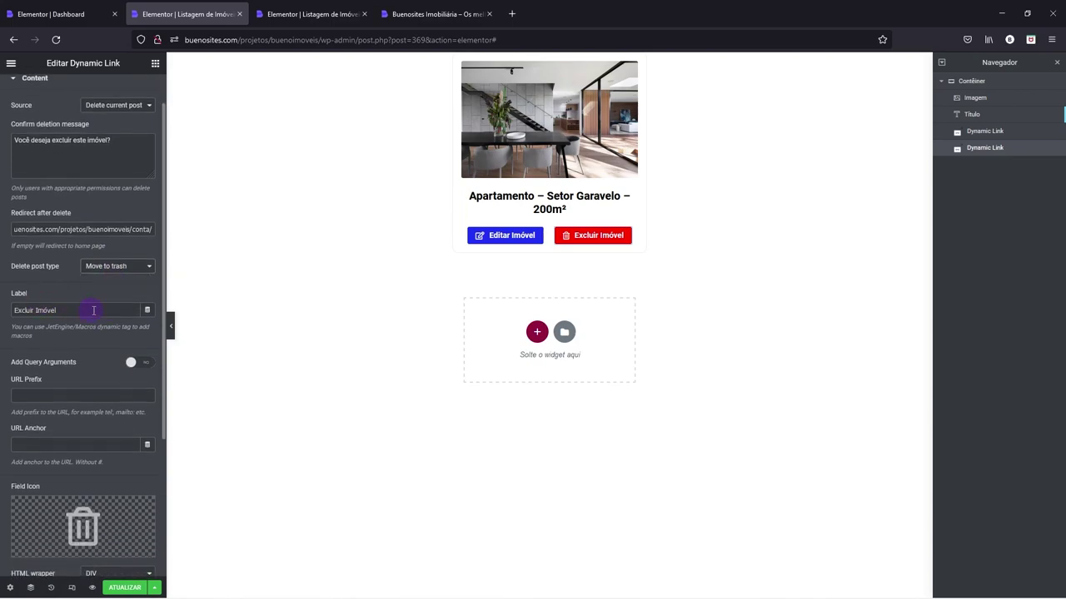
scroll(93, 310, "down", 5)
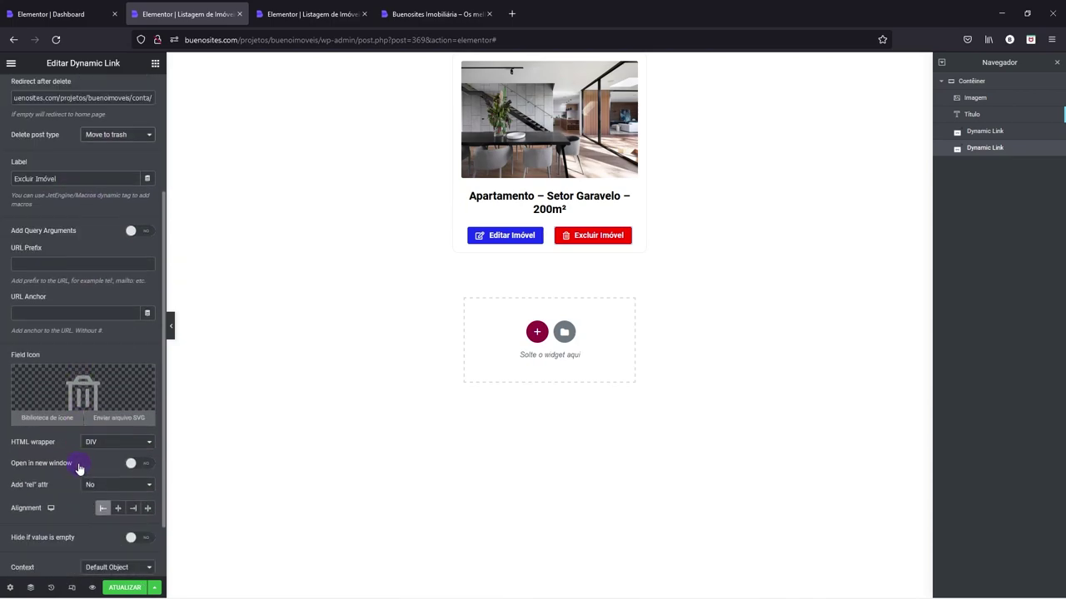
scroll(75, 450, "up", 6)
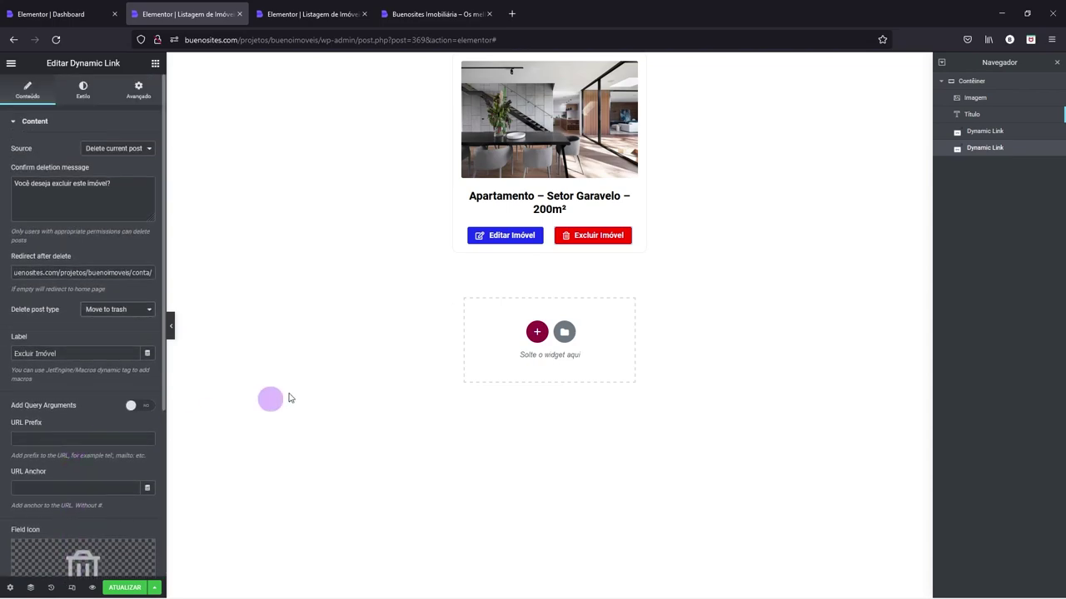
- Check the Editar Imóvel Profile Page field, then save the listing template
left_click(535, 235)
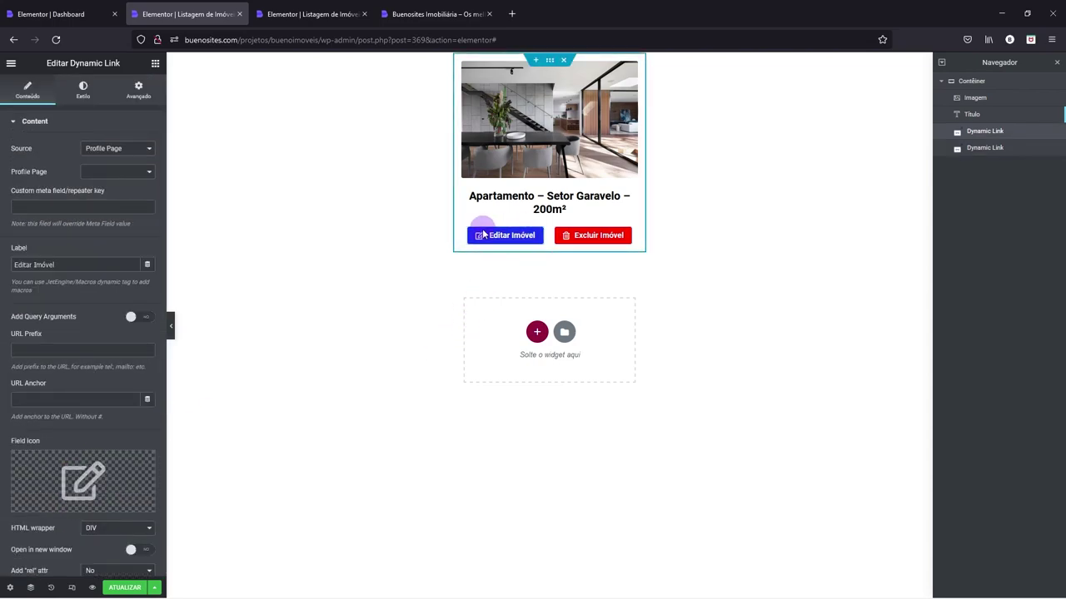
left_click(119, 173)
left_click(142, 179)
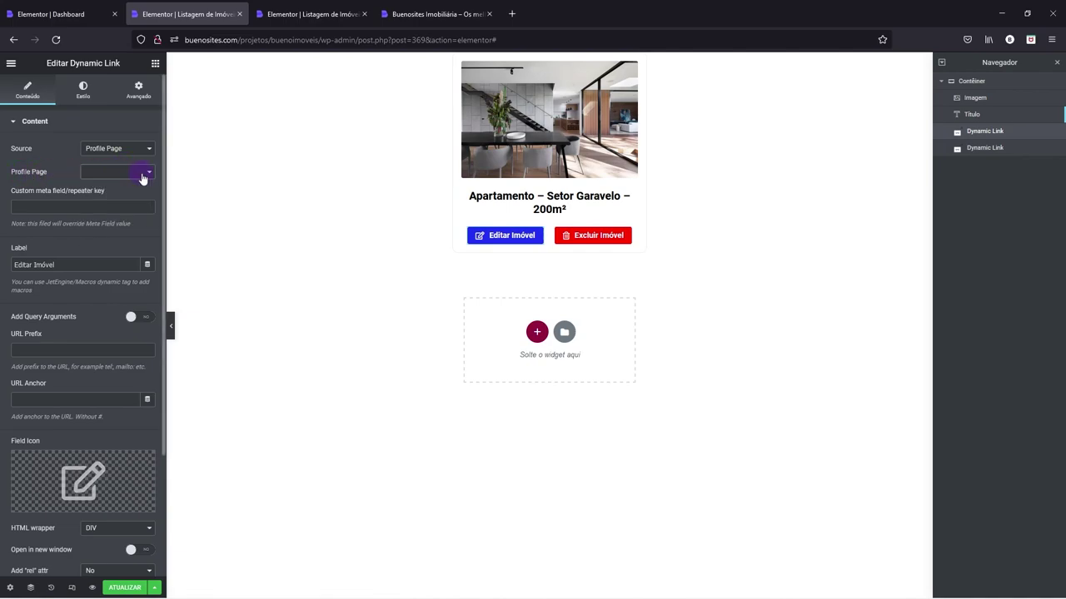
left_click(125, 588)
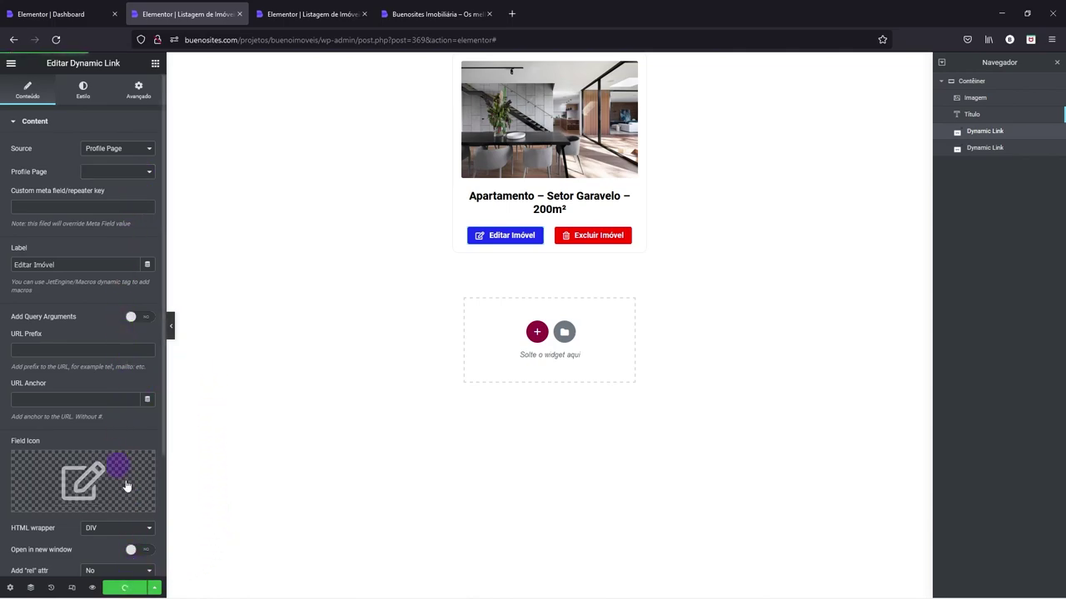
mouse_move(131, 506)
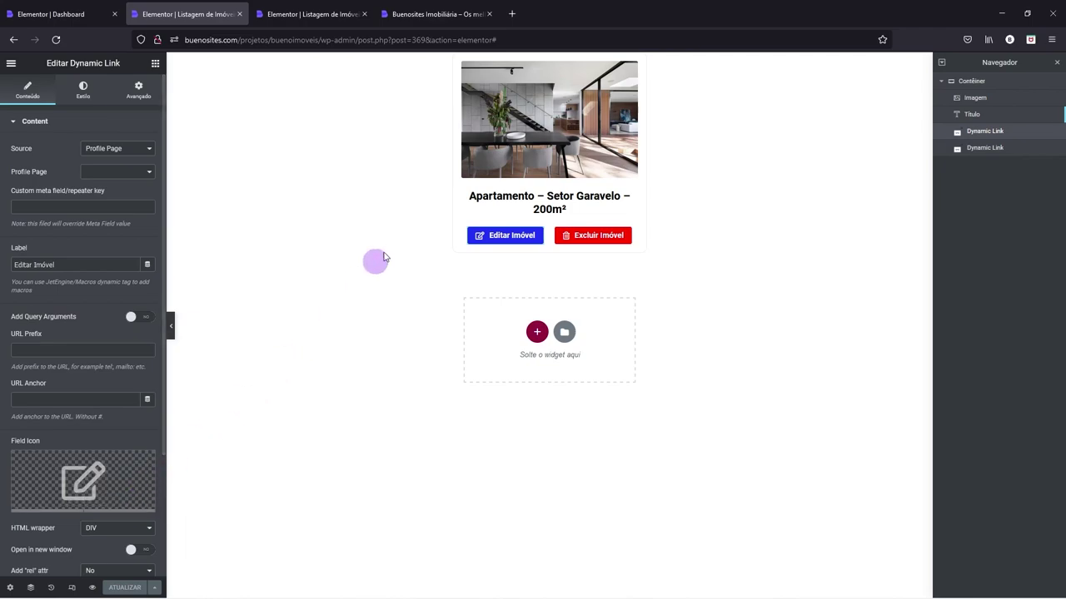
- Give the card container a classic #FFFFFF background
right_click(552, 60)
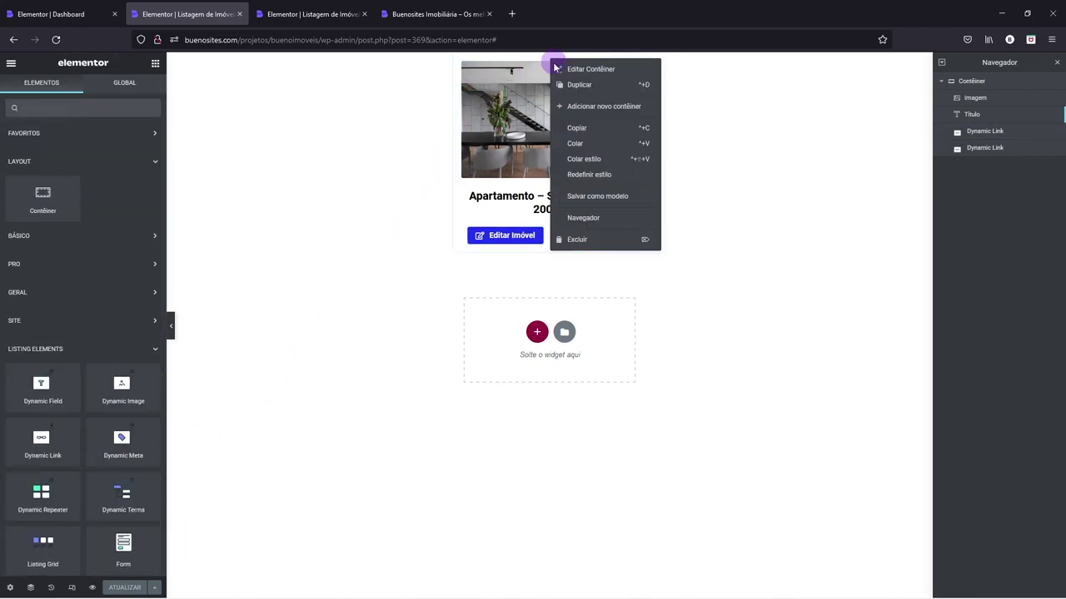
left_click(582, 69)
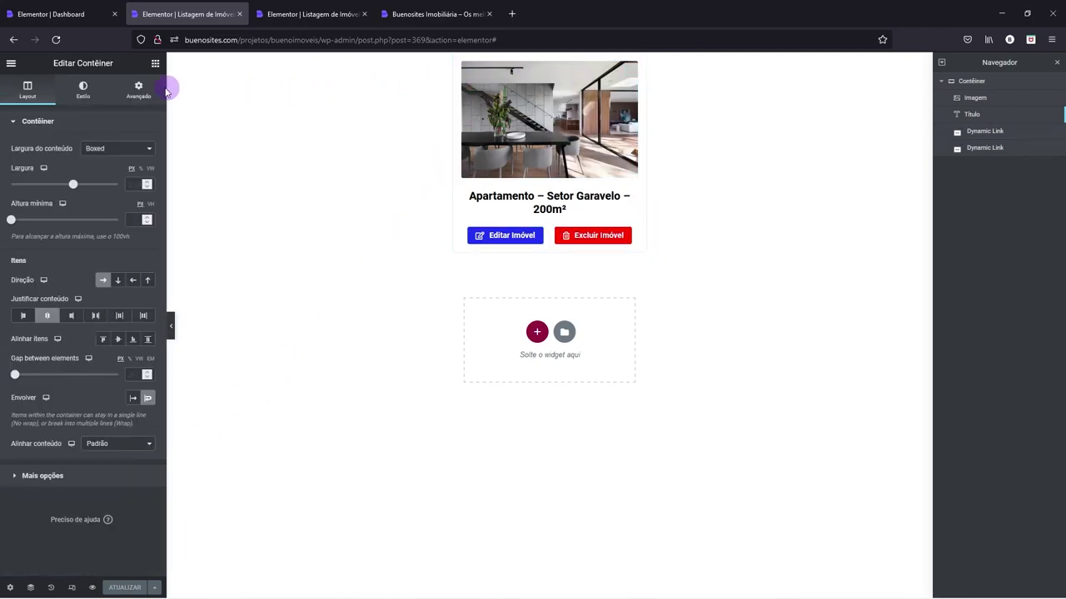
left_click(83, 93)
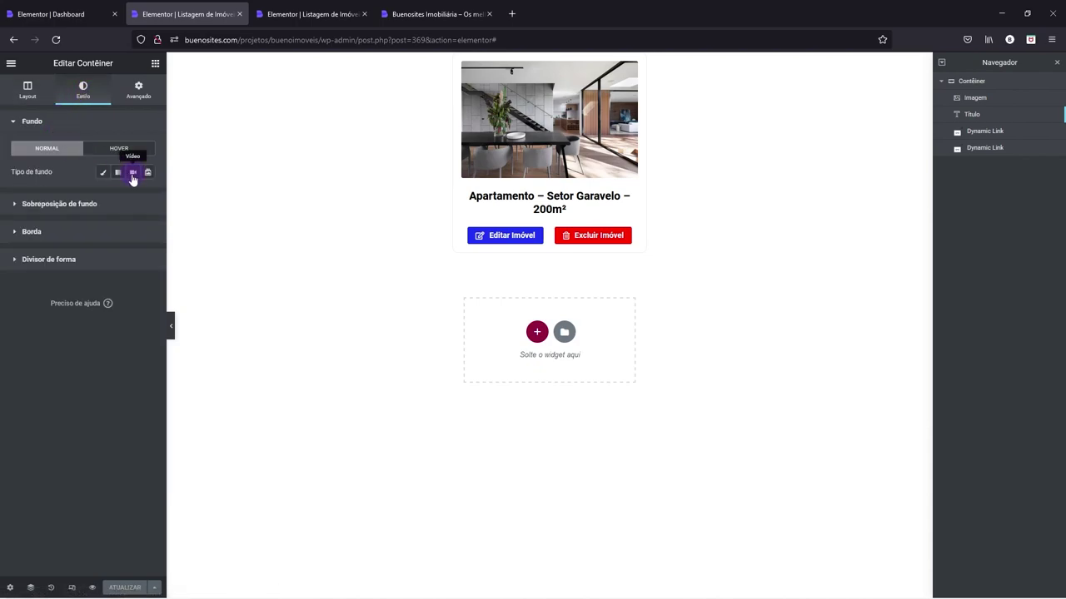
left_click(103, 172)
left_click(147, 195)
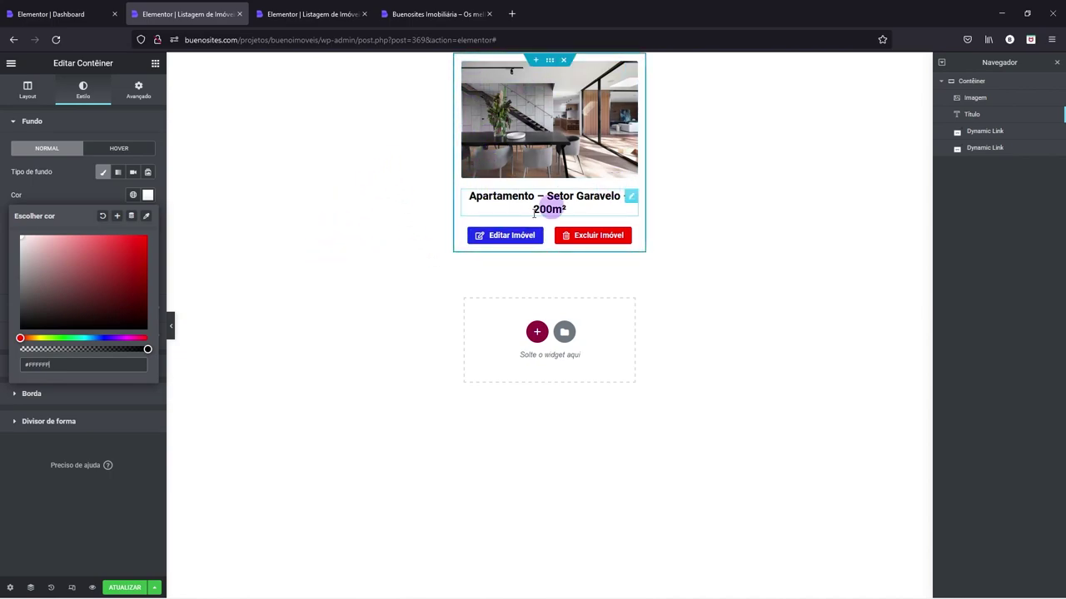
- Set the container width to 300, save, and return to the Dashboard editor tab
left_click(28, 93)
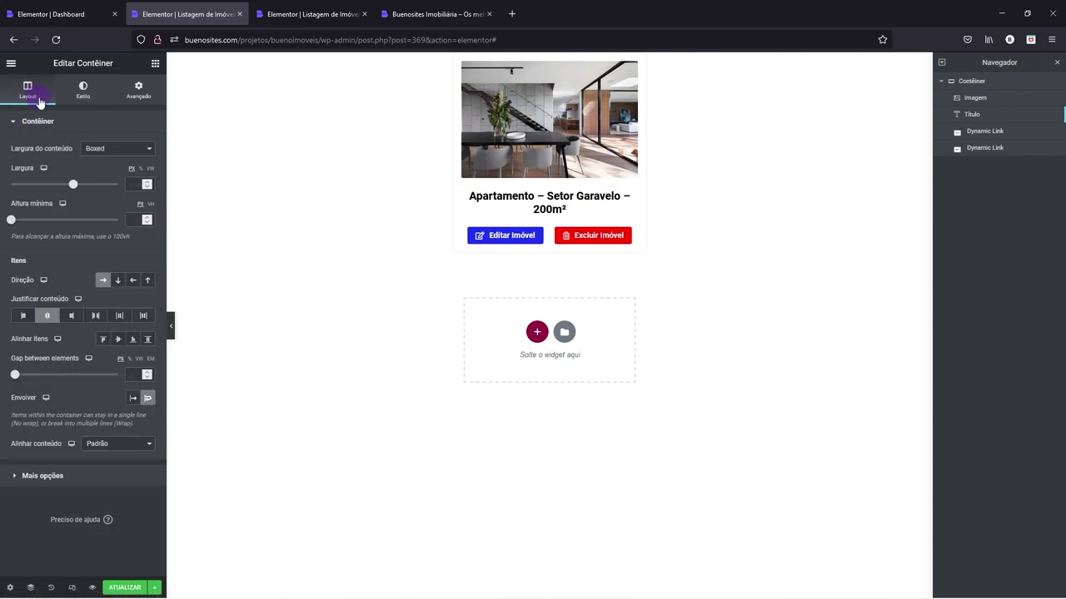
left_click(130, 179)
type("350")
type("300")
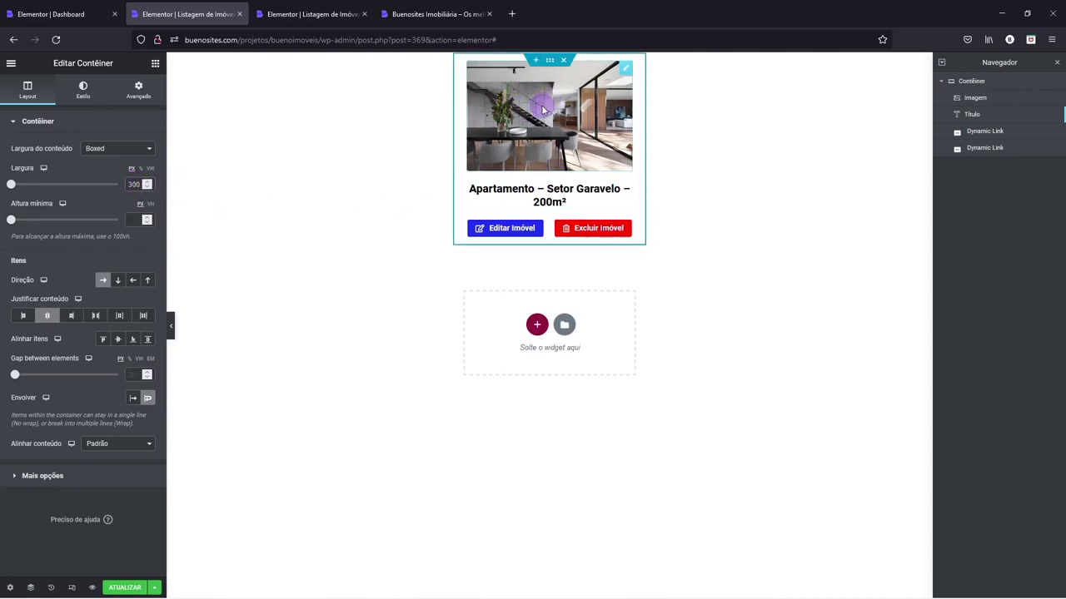
left_click(121, 588)
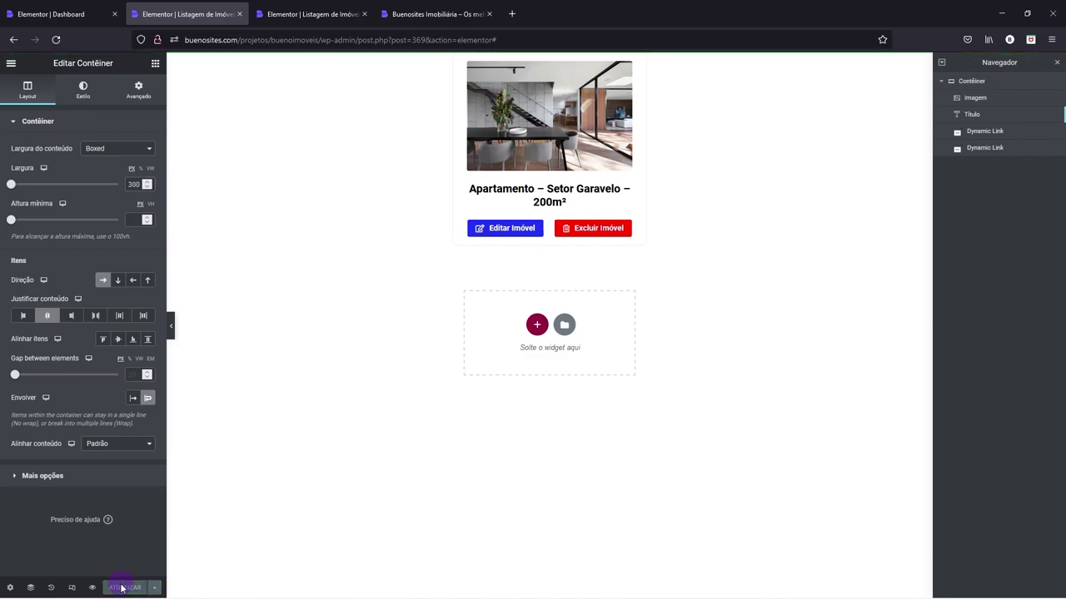
left_click(74, 8)
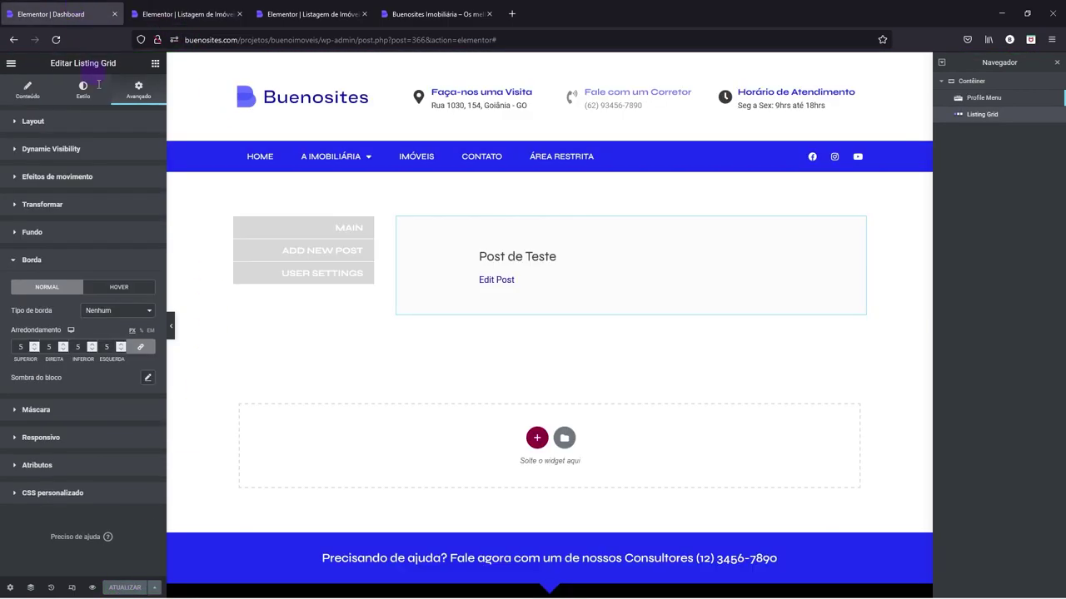
- Set the Listing Grid to the Listagem de Imóveis - Conta listing with 3 columns
right_click(517, 259)
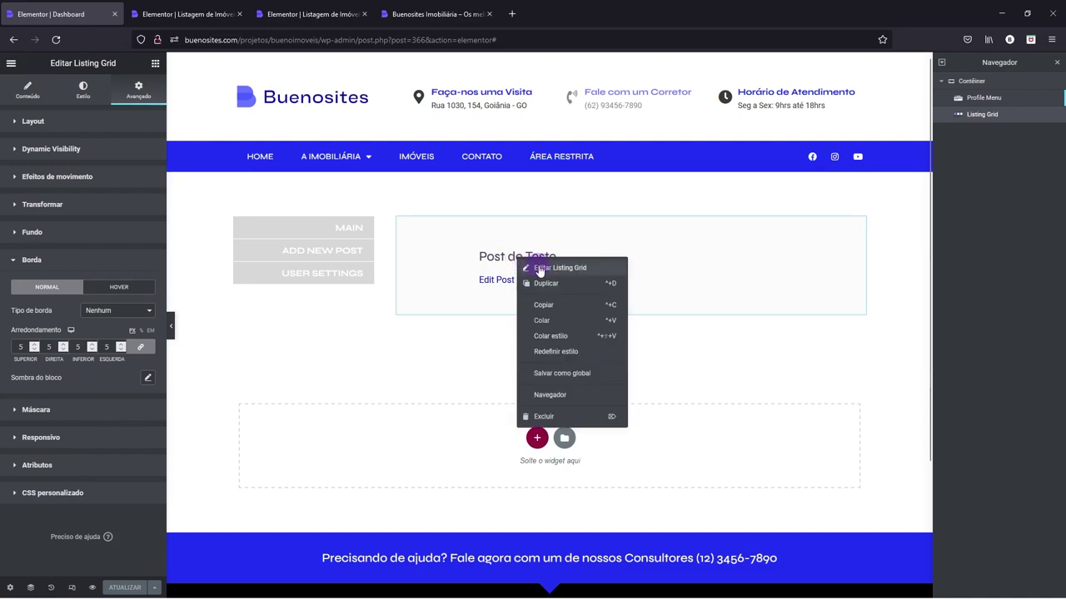
left_click(539, 268)
left_click(30, 92)
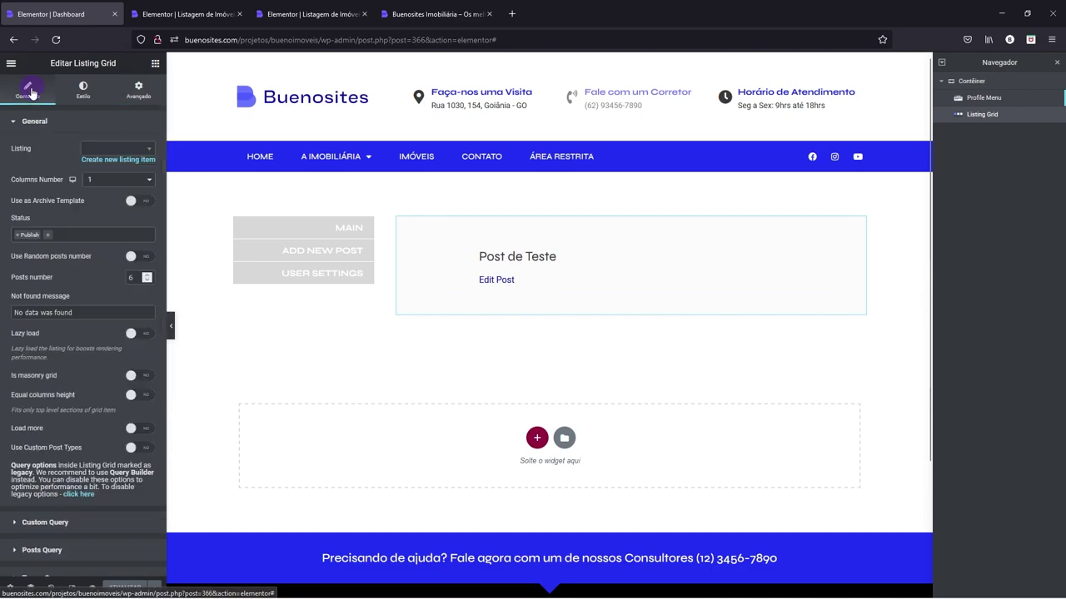
left_click(150, 153)
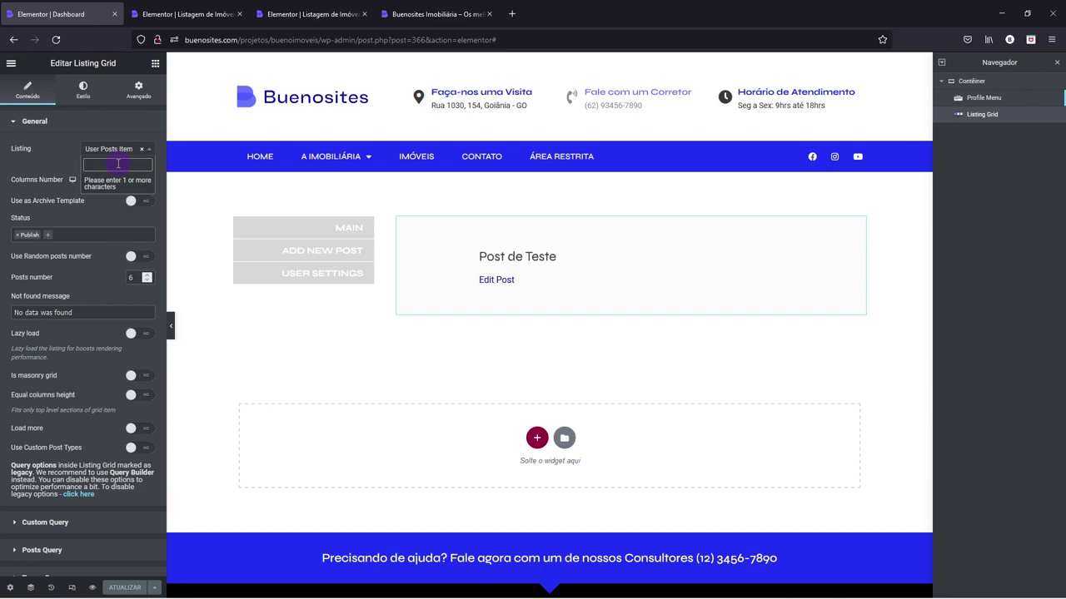
type("Listagem")
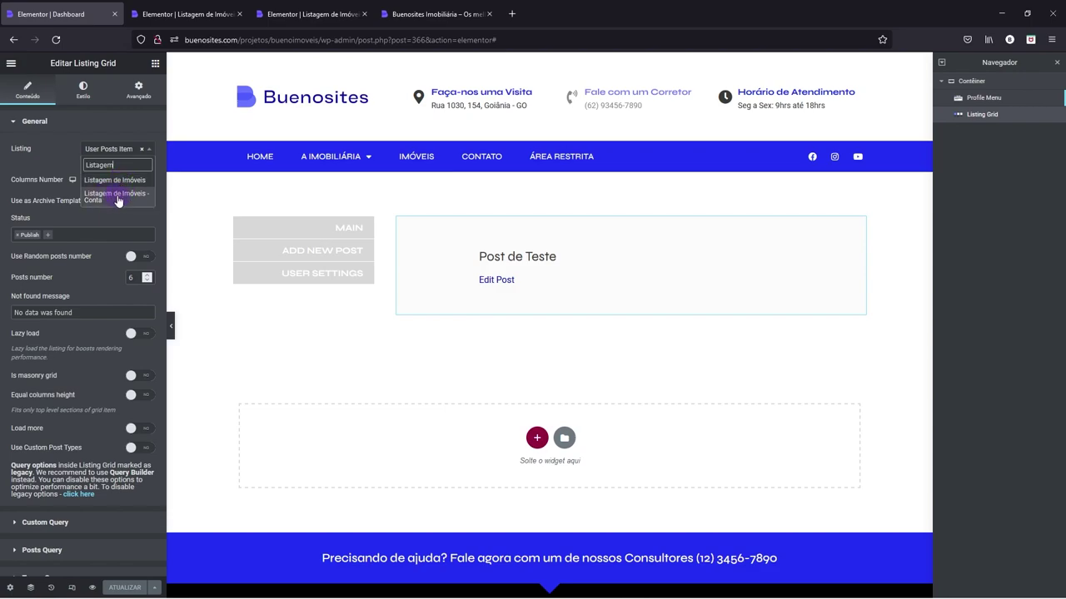
left_click(117, 199)
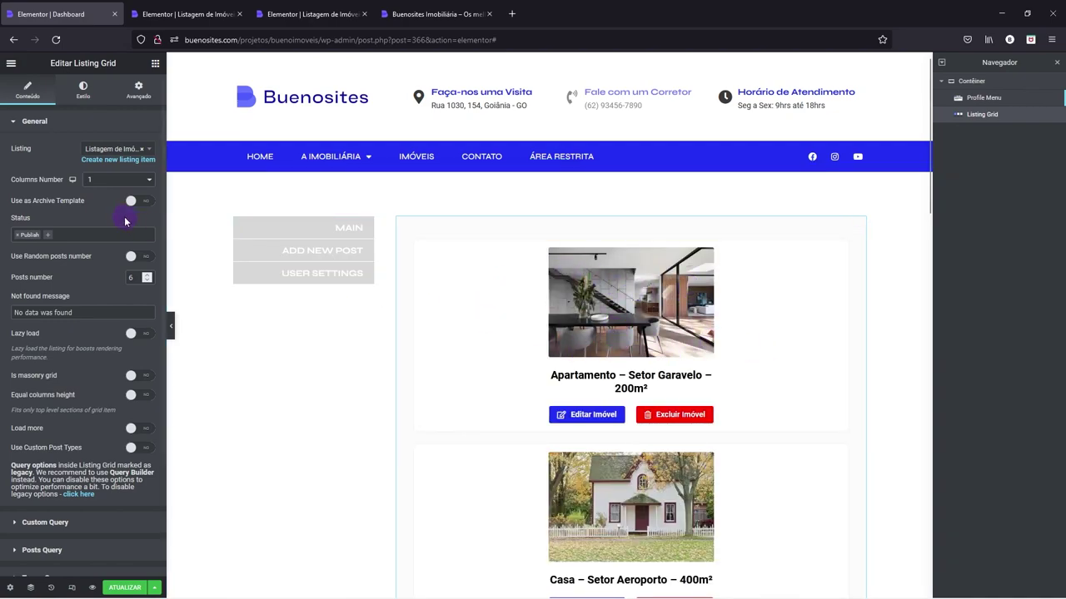
left_click(98, 183)
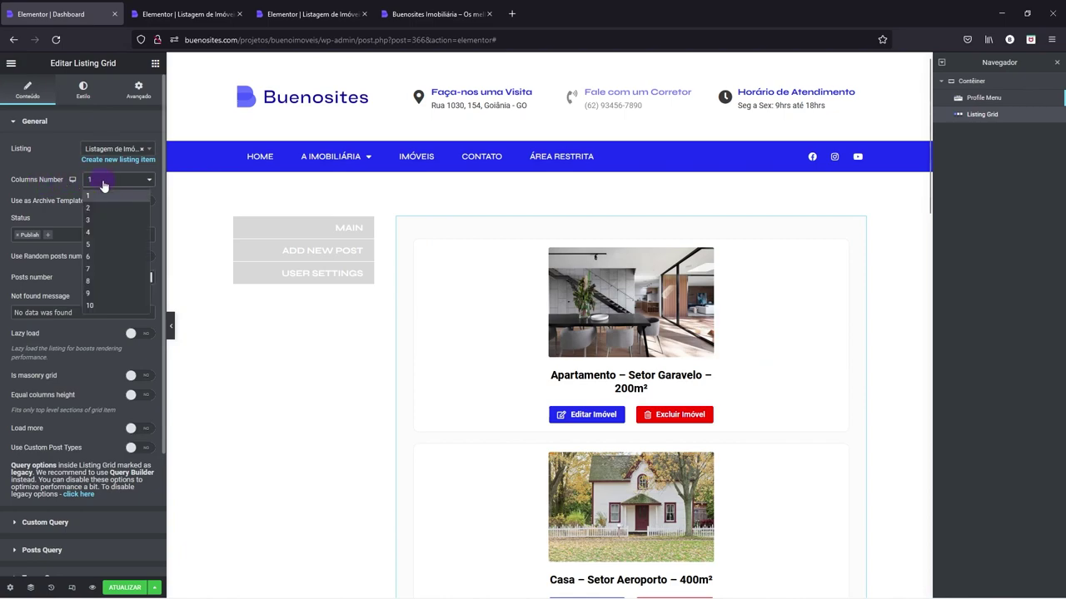
left_click(95, 207)
left_click(338, 316)
left_click(93, 180)
left_click(92, 219)
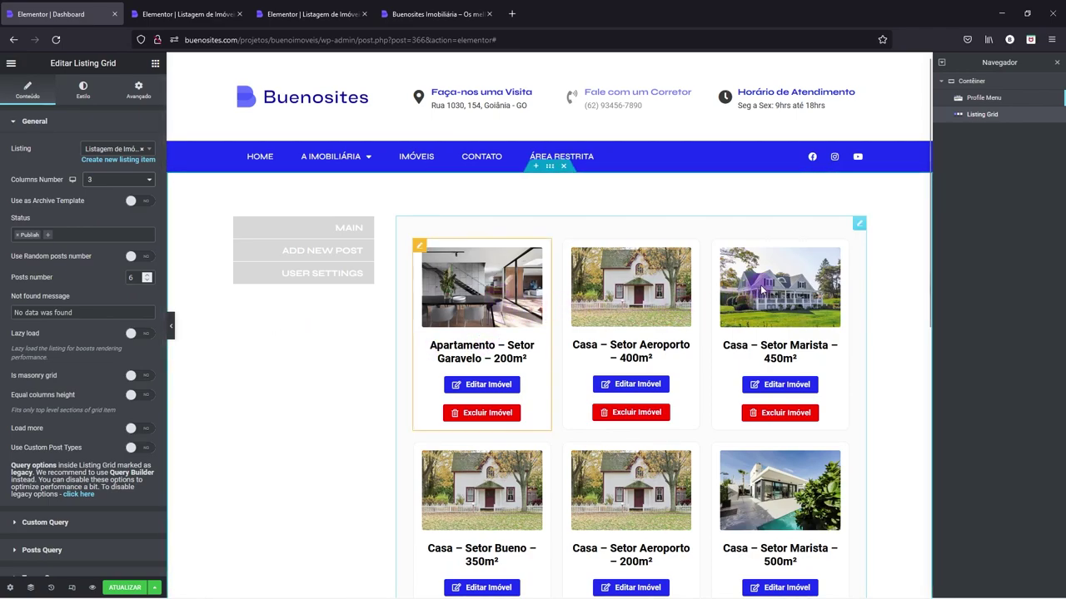
- Set the grid's Avançado padding to 15 px, linked on all sides
right_click(405, 237)
left_click(417, 242)
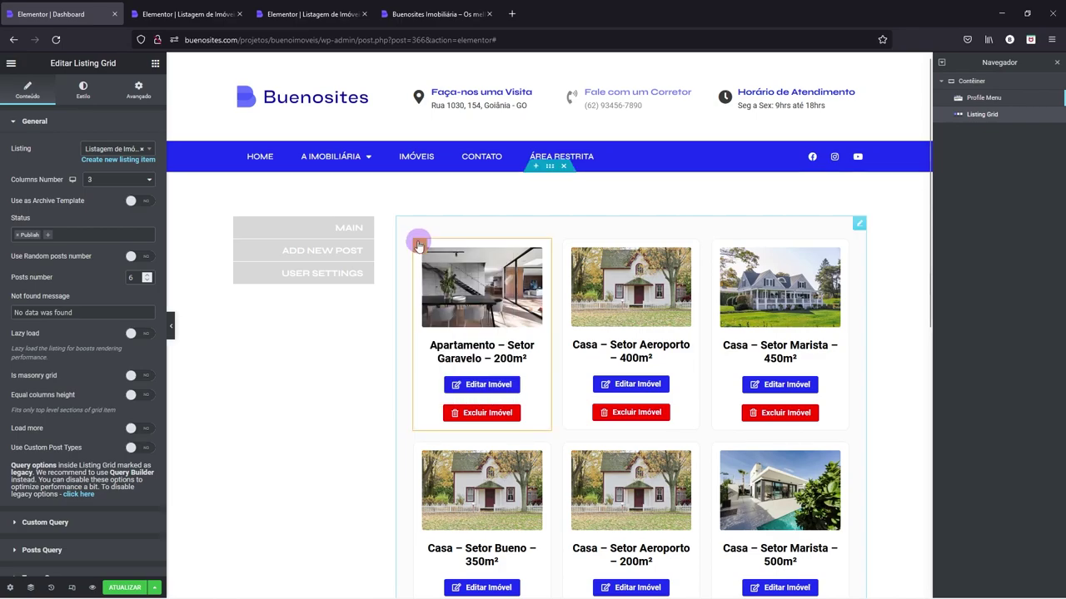
left_click(139, 90)
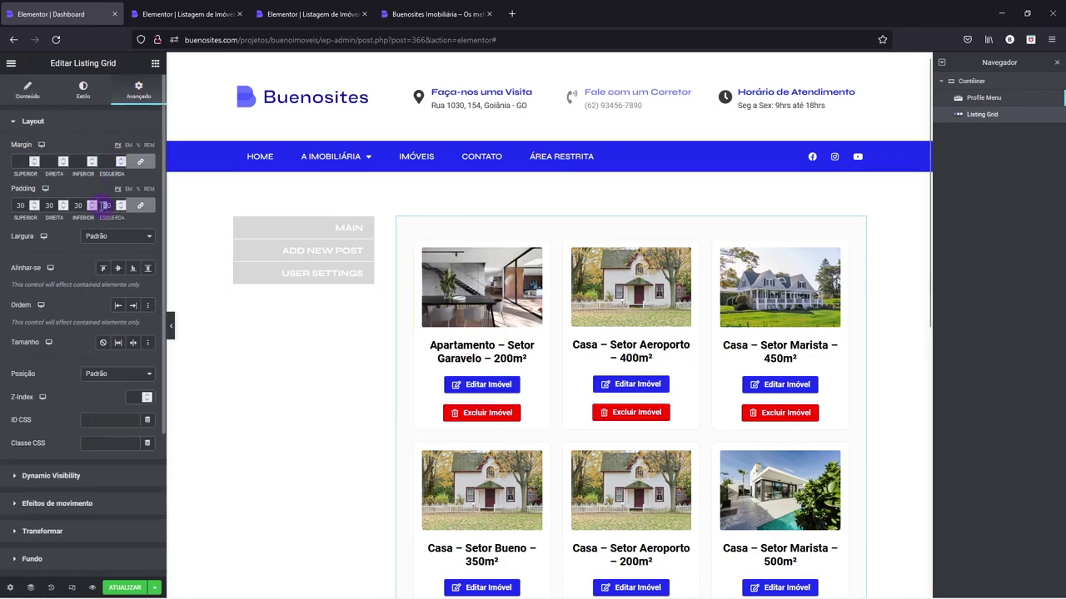
type("20")
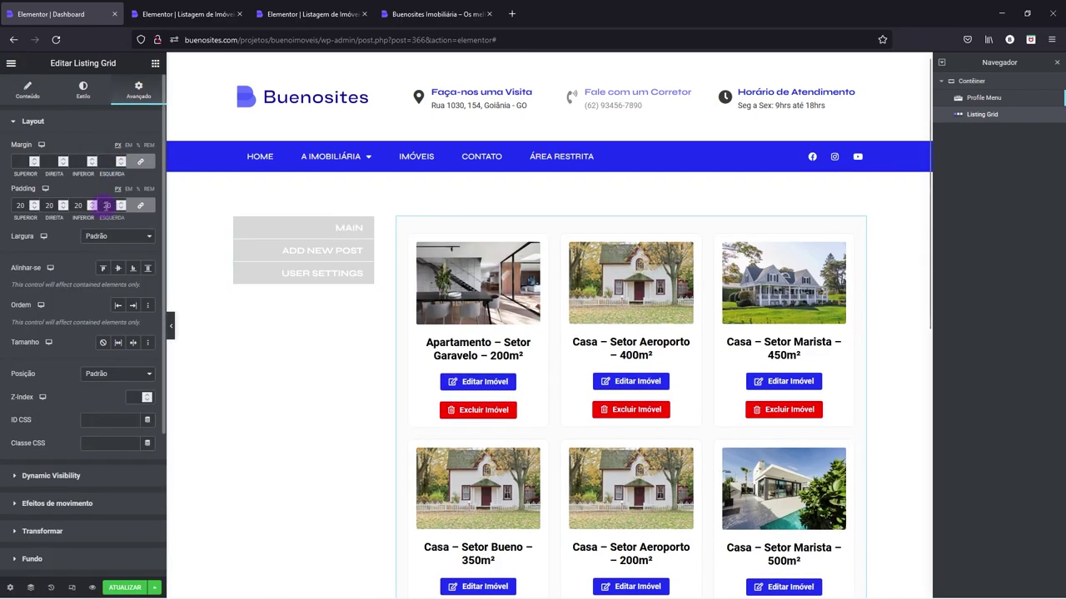
left_click(119, 209)
left_click(119, 209)
left_click(119, 209)
left_click(119, 209)
left_click(119, 209)
left_click(119, 209)
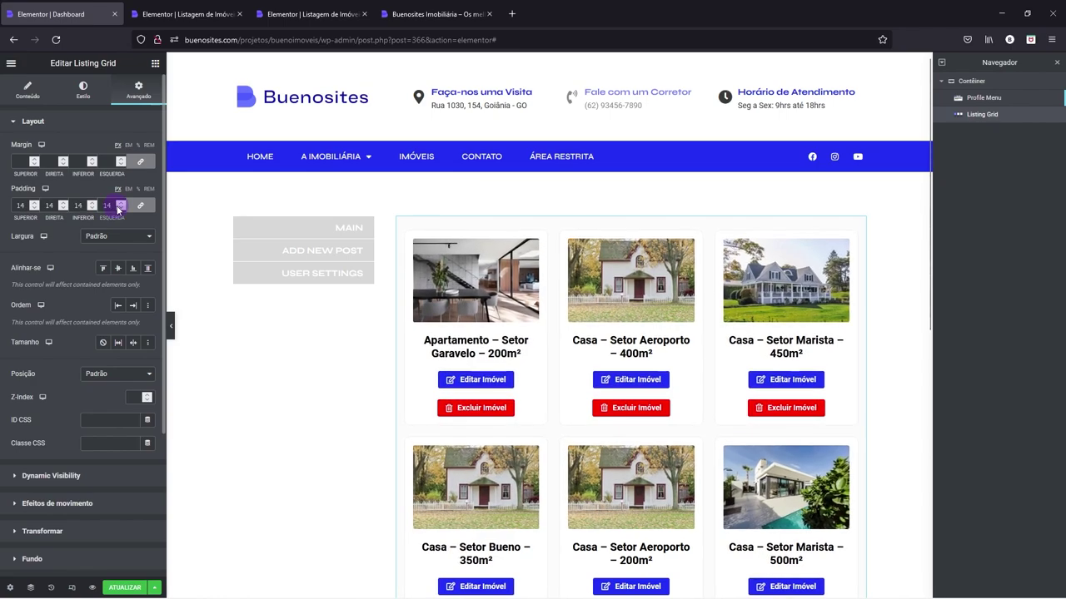
left_click(119, 205)
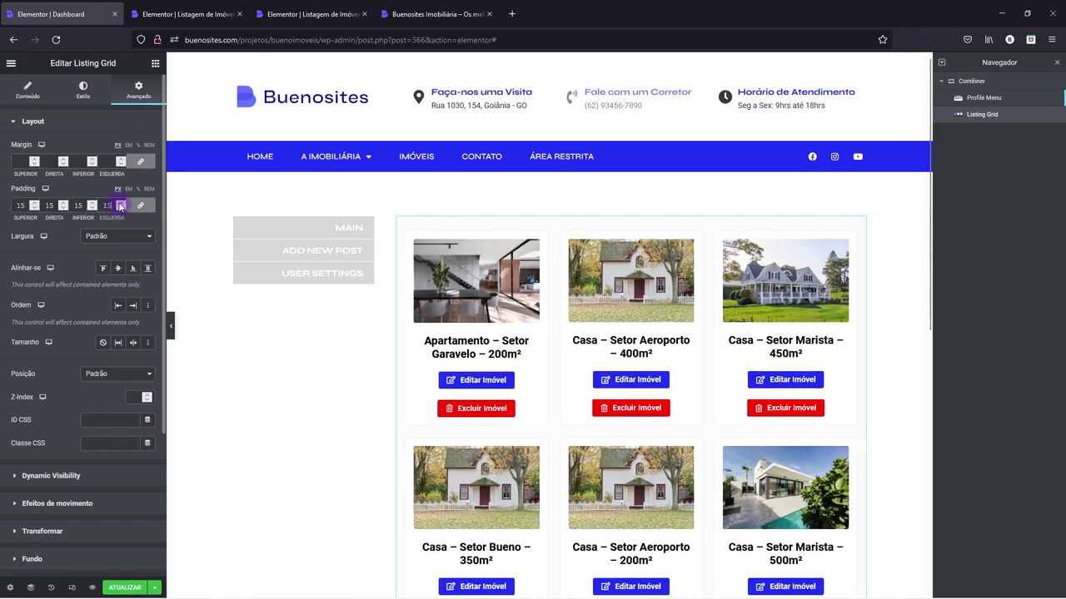
scroll(499, 300, "down", 1)
scroll(504, 333, "down", 1)
scroll(673, 352, "up", 3)
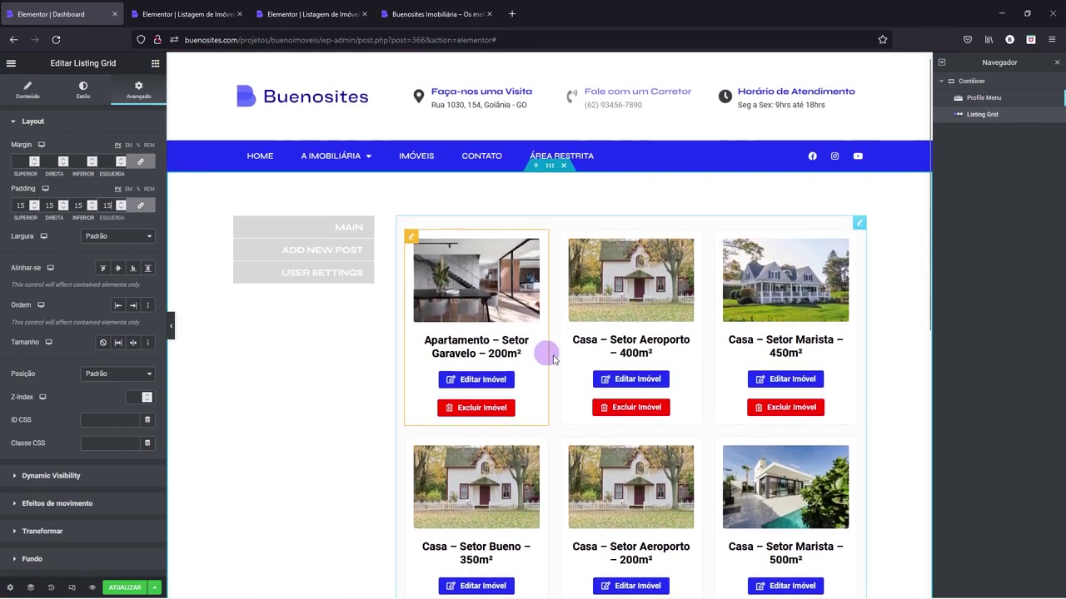
scroll(556, 317, "down", 3)
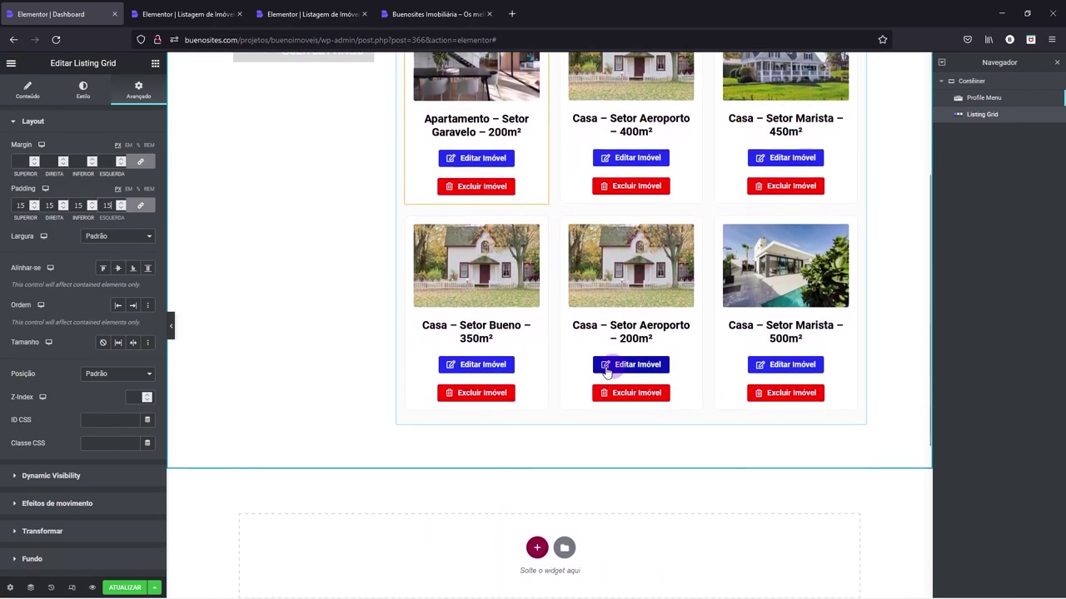
- Add a Pagination widget and a new Contêiner to the Dashboard page
left_click(155, 64)
left_click_drag(164, 146, 158, 549)
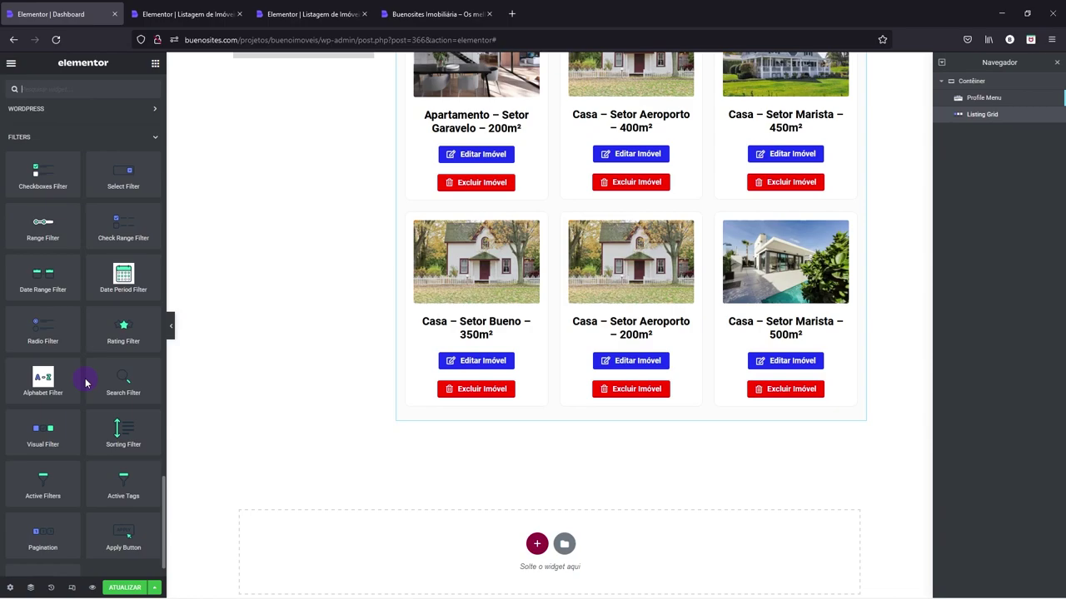
left_click_drag(46, 537, 522, 386)
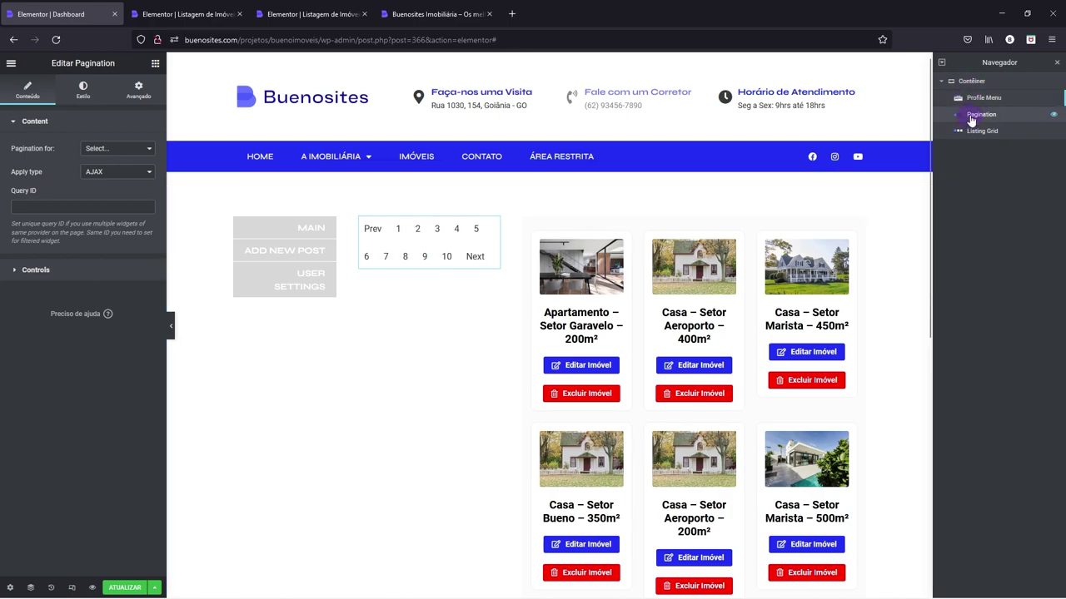
left_click(155, 64)
left_click_drag(43, 200, 382, 266)
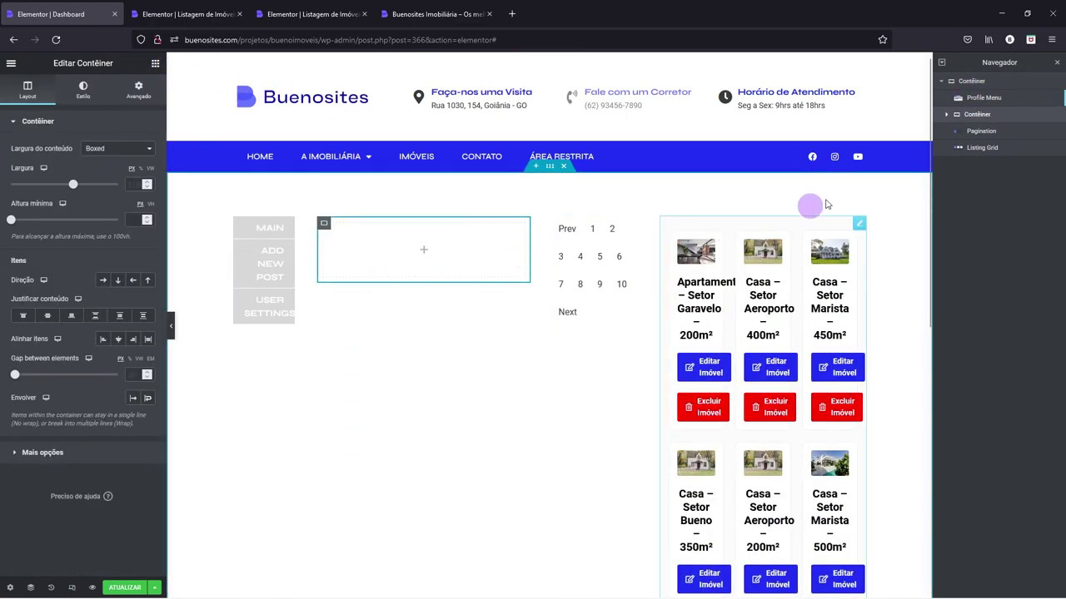
- Put the pagination below the listing grid in the container, set to Largura total, width 100
left_click(970, 133)
mouse_move(976, 135)
left_mouse_down()
mouse_move(975, 116)
mouse_move(975, 142)
mouse_move(979, 133)
left_mouse_up()
left_click(978, 131)
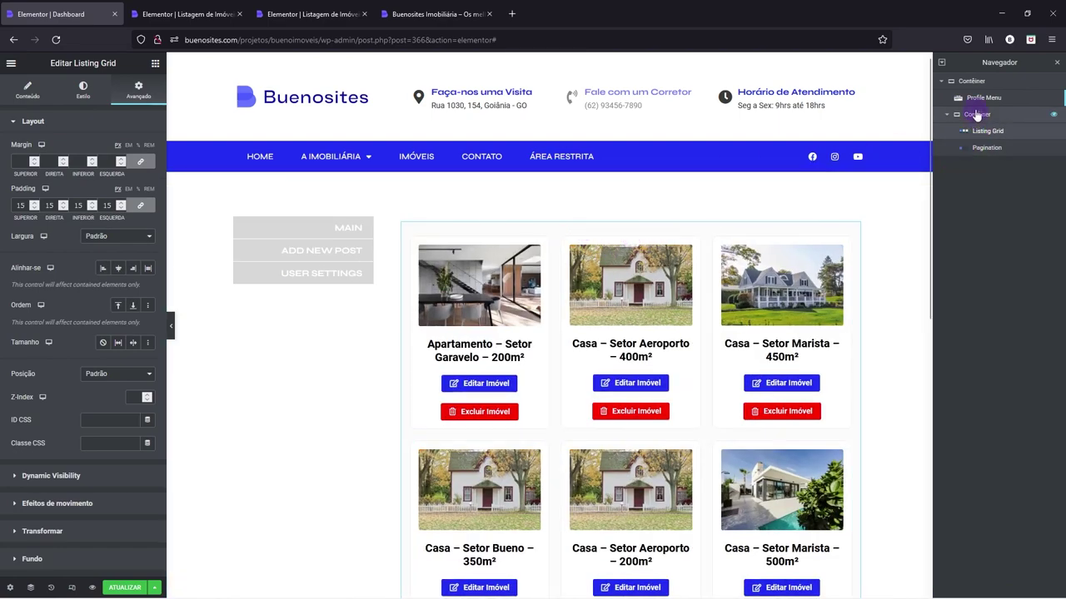
left_click(974, 117)
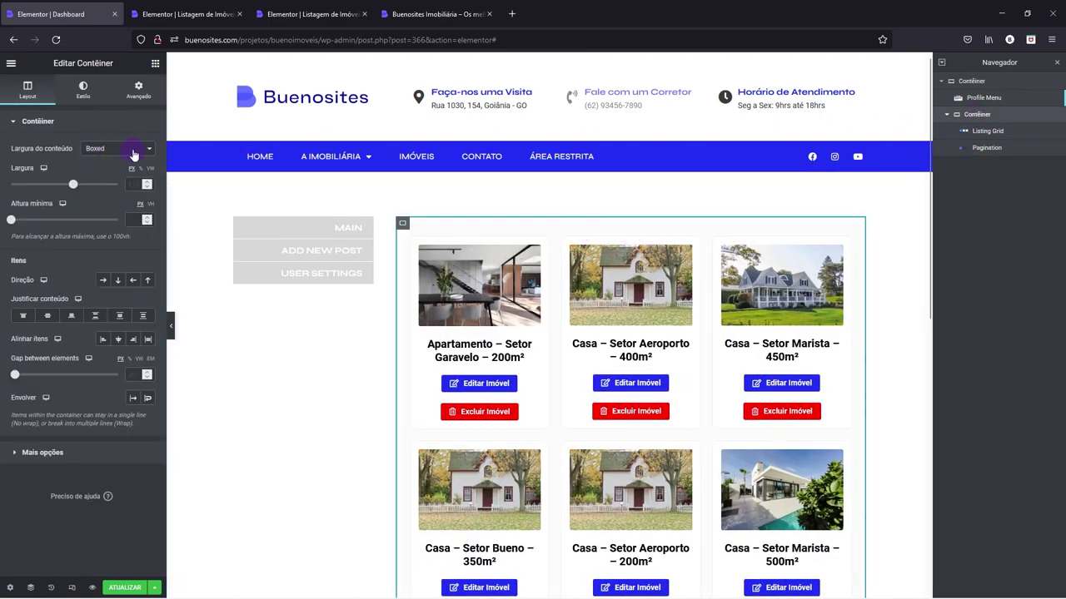
left_click(133, 154)
left_click(99, 177)
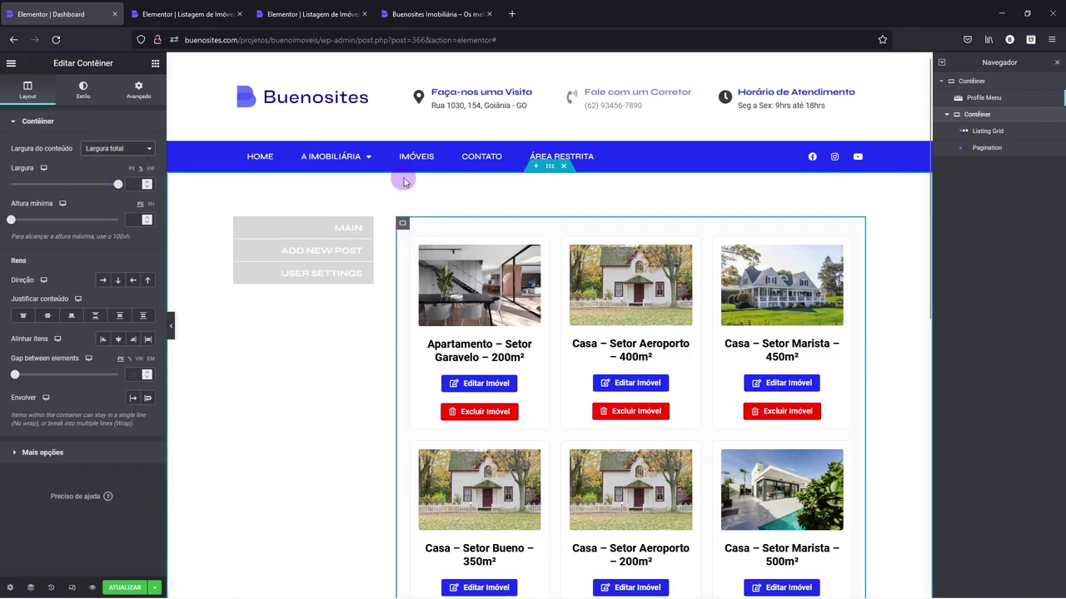
left_click(119, 185)
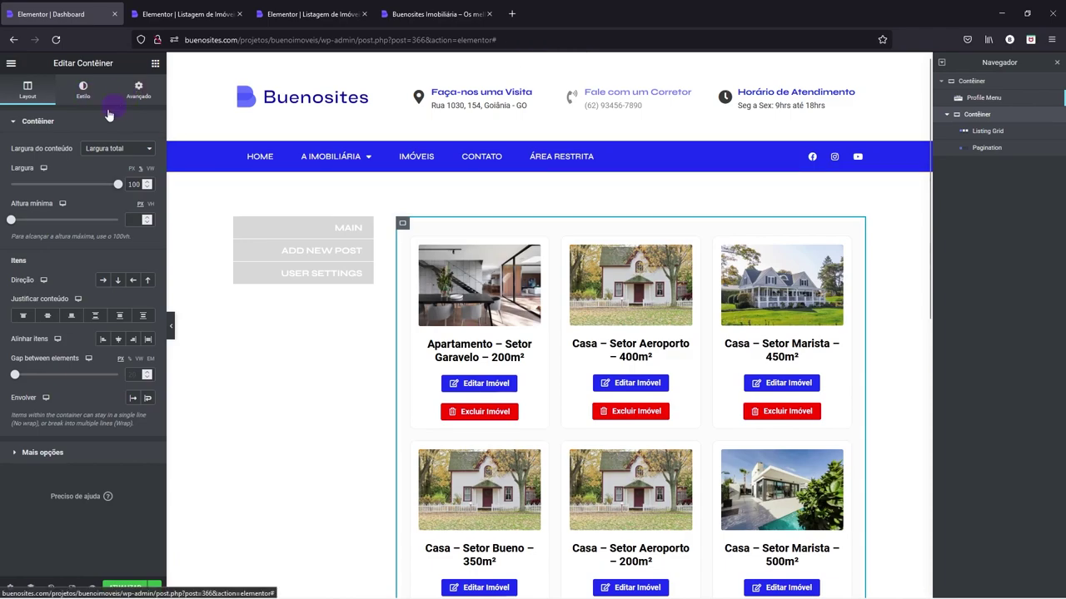
- Clear the container's padding and set the Listing Grid width to Largura total (100%)
left_click(137, 89)
left_click(143, 205)
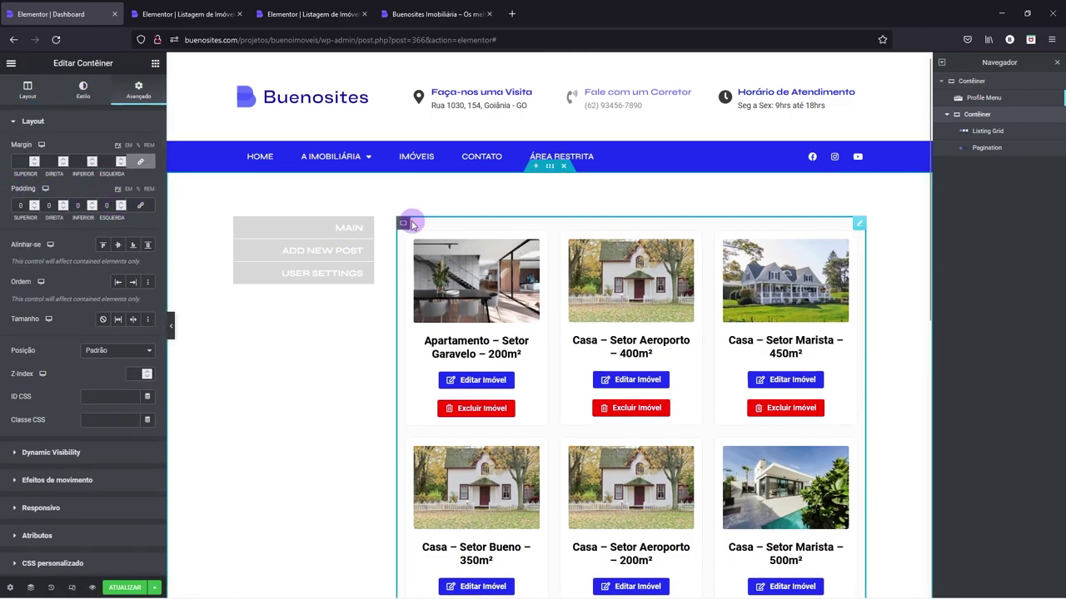
left_click(988, 130)
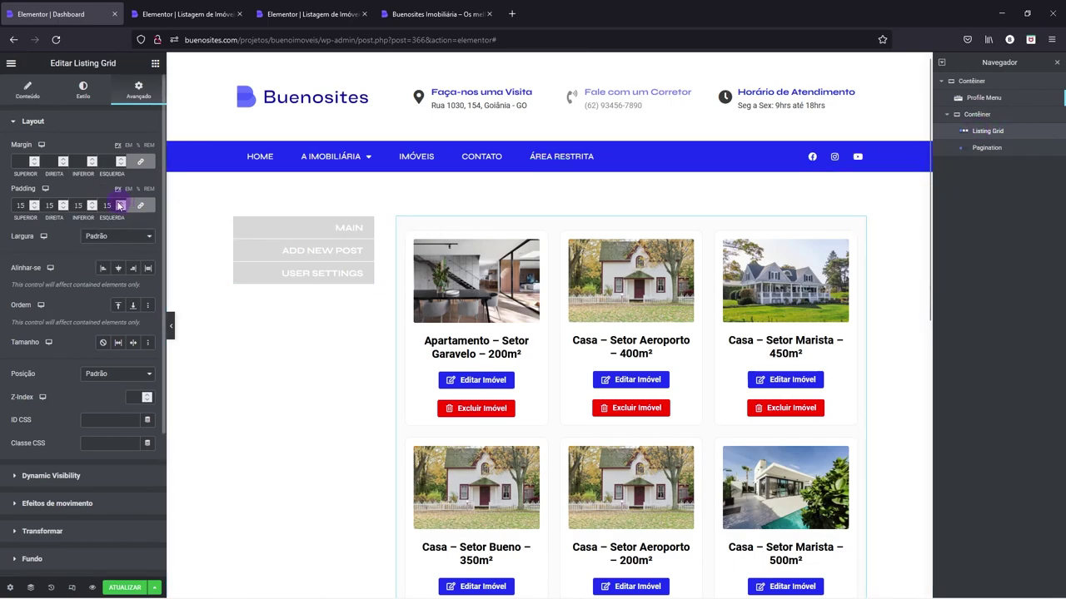
left_click(100, 237)
left_click(100, 263)
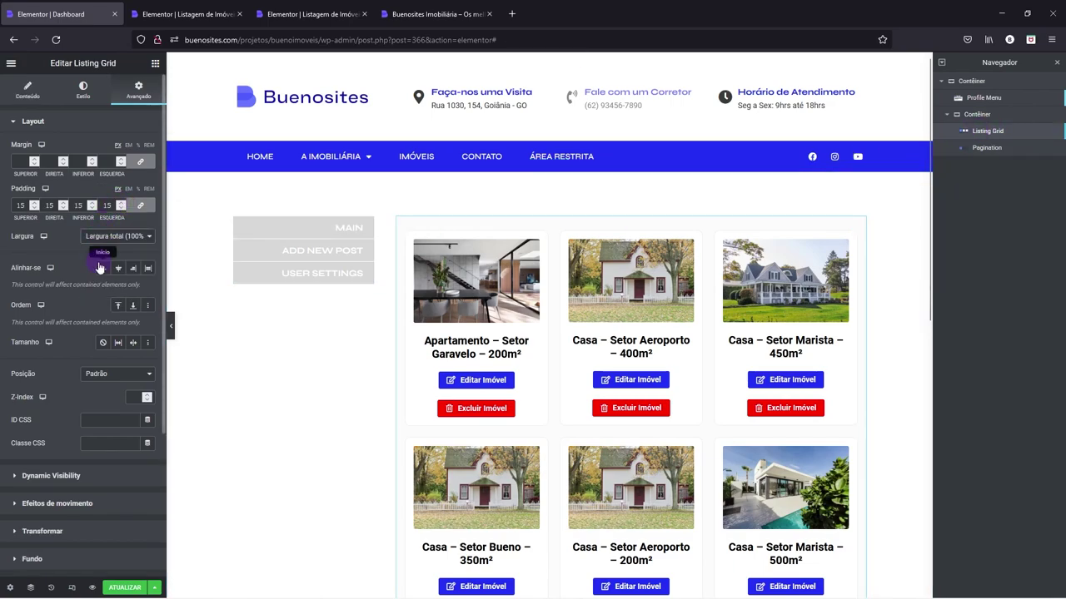
scroll(571, 336, "down", 2)
scroll(571, 335, "down", 2)
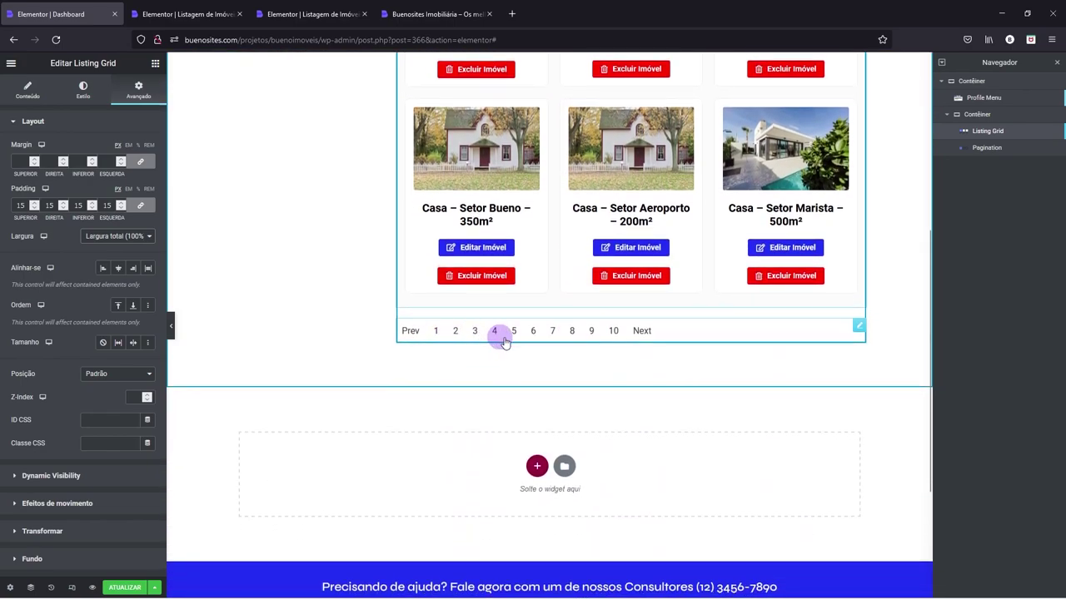
left_click(409, 331)
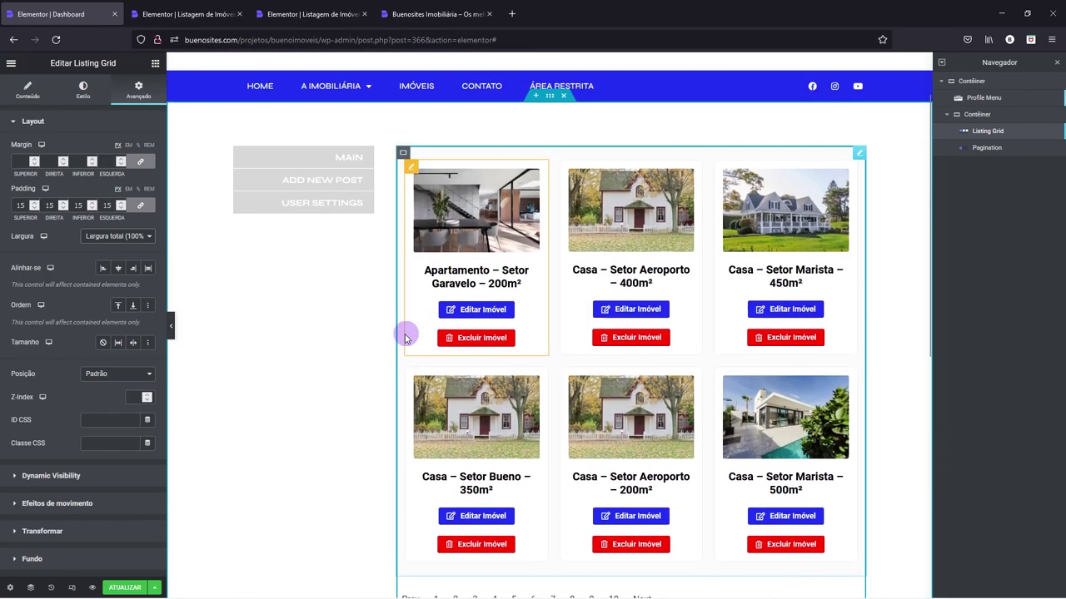
right_click(405, 166)
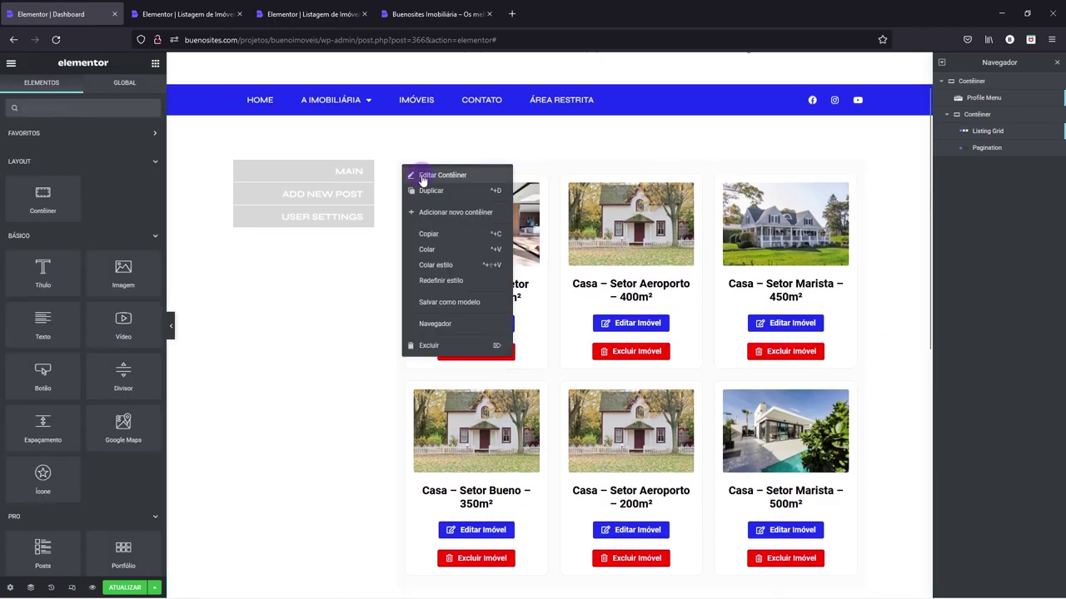
- Set the container's Direção to column, Justificar conteúdo to Start, Alinhar itens to Centro
left_click(423, 181)
left_click(29, 121)
left_click(34, 93)
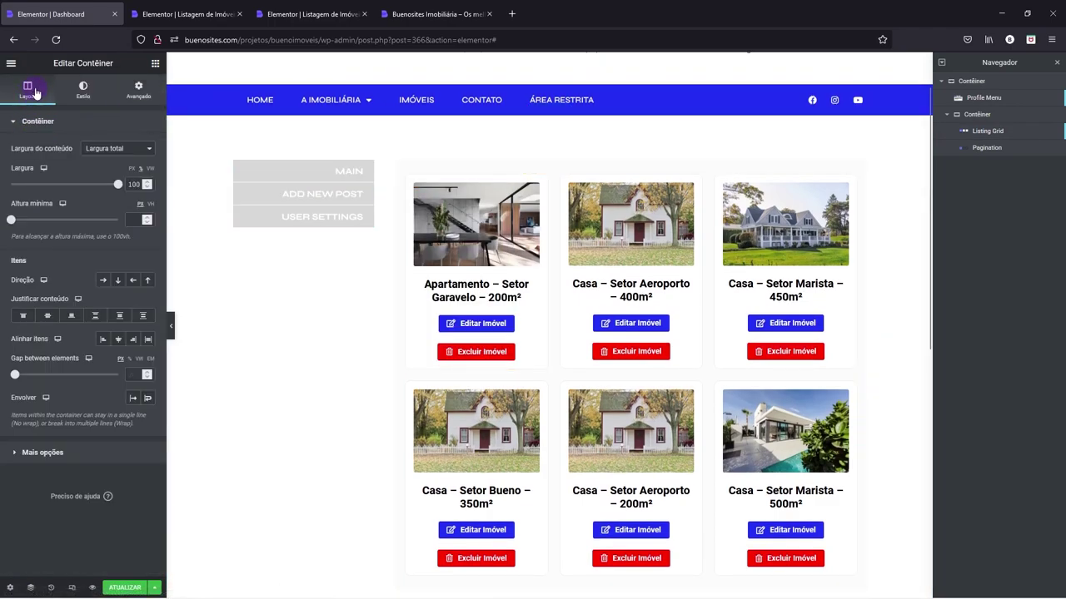
left_click(119, 281)
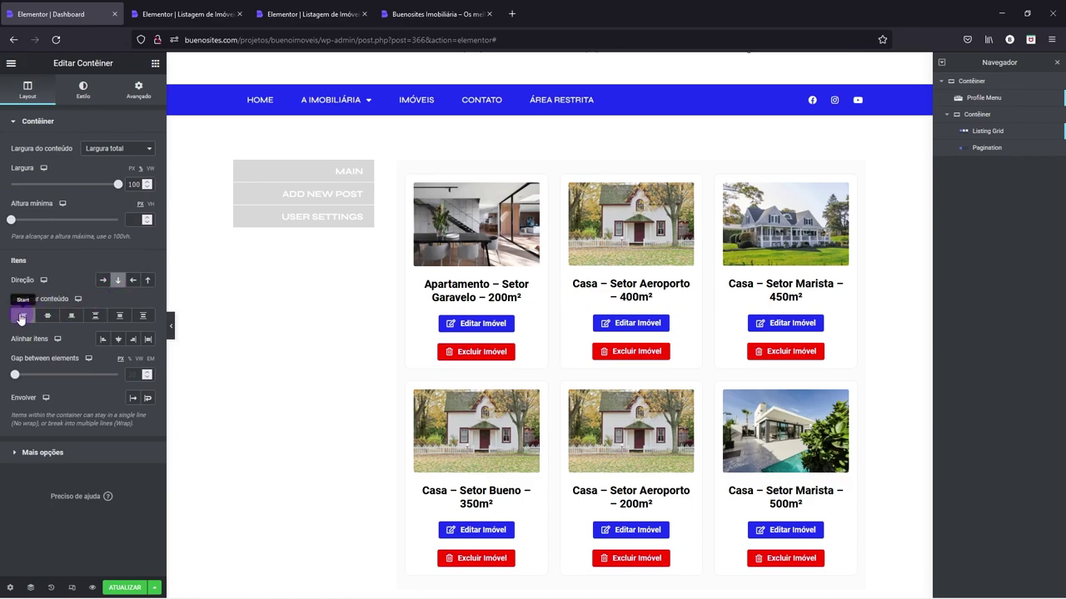
left_click(22, 318)
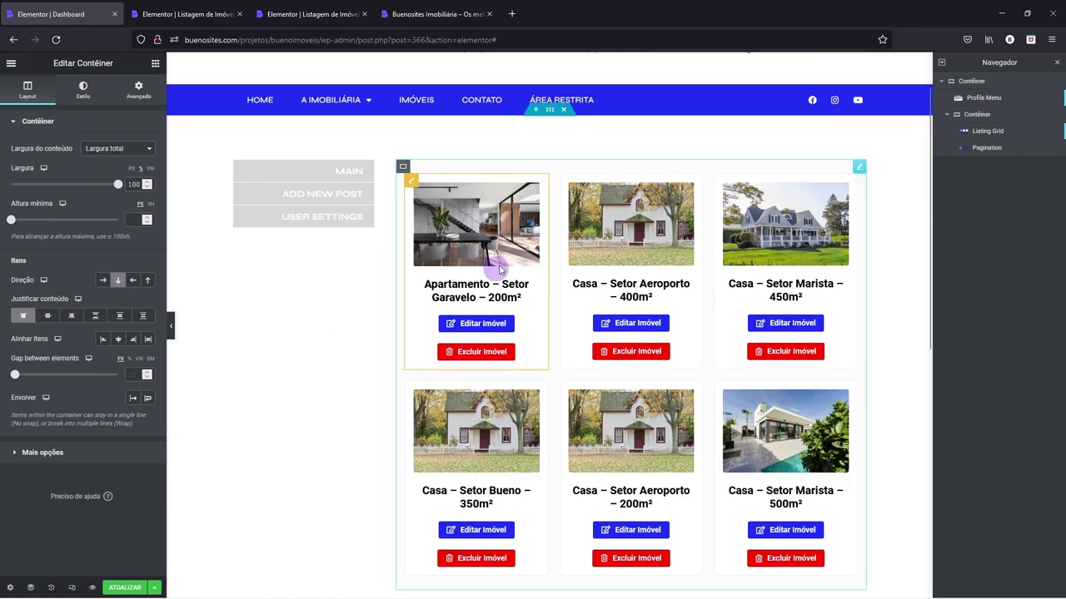
left_click(119, 341)
scroll(488, 370, "down", 4)
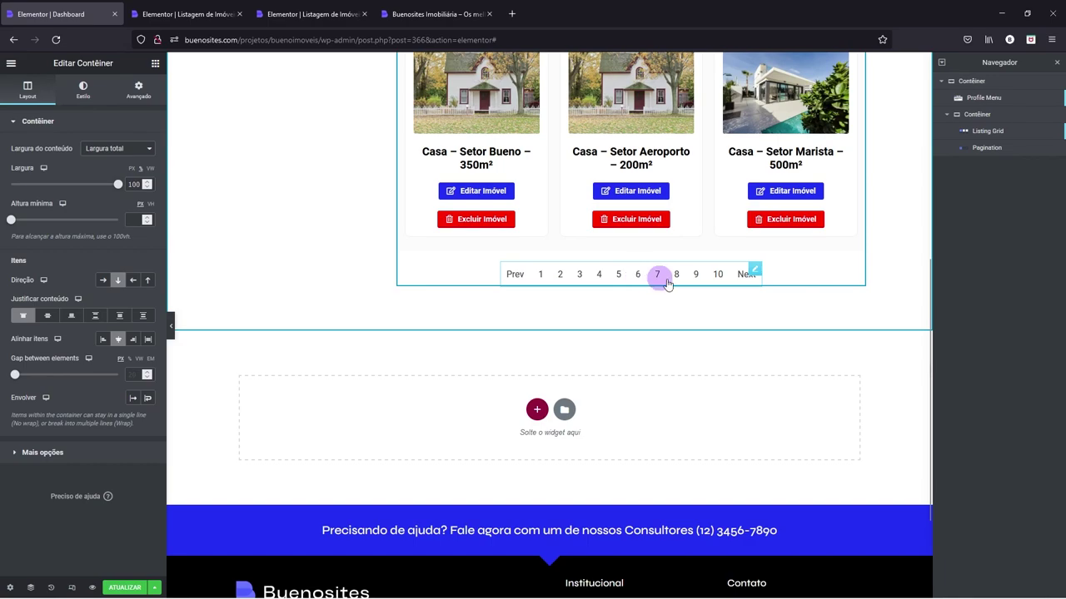
- Make the pagination item numbers bold with blue normal text
right_click(765, 281)
left_click(765, 280)
left_click(82, 90)
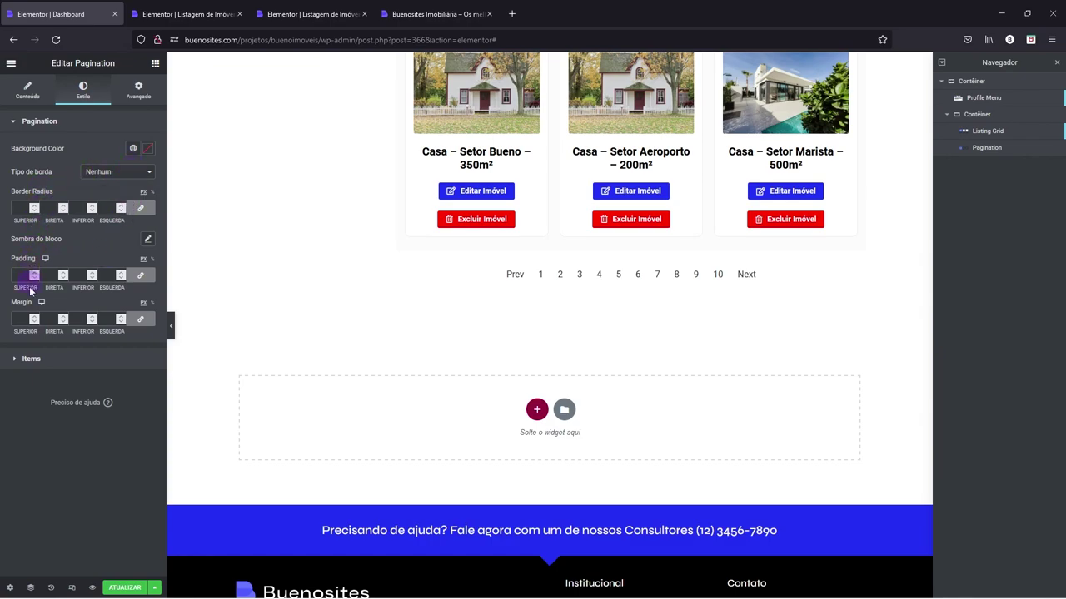
left_click(32, 359)
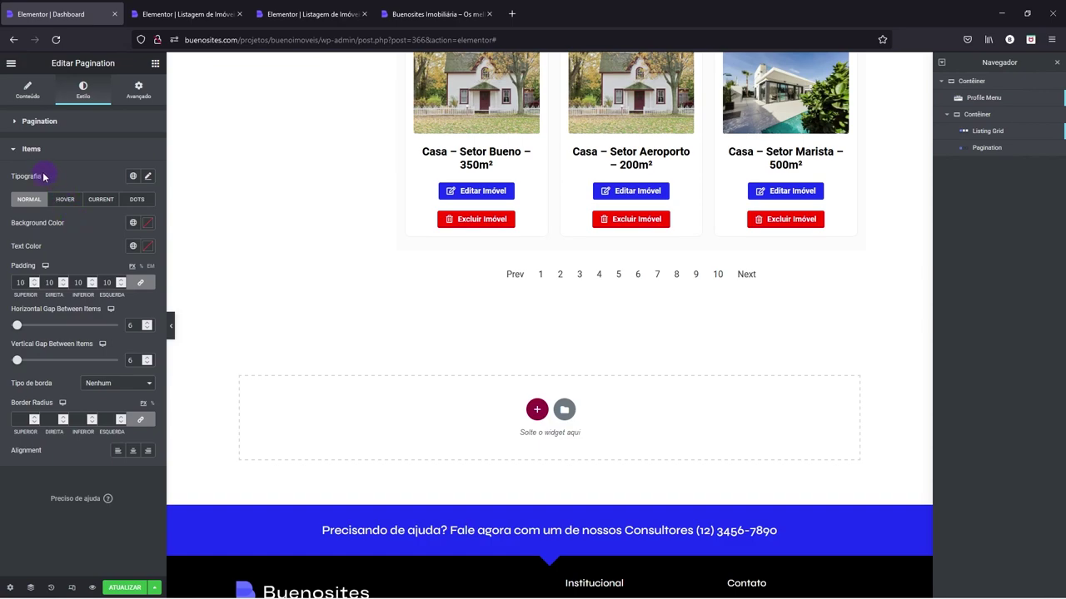
left_click(134, 176)
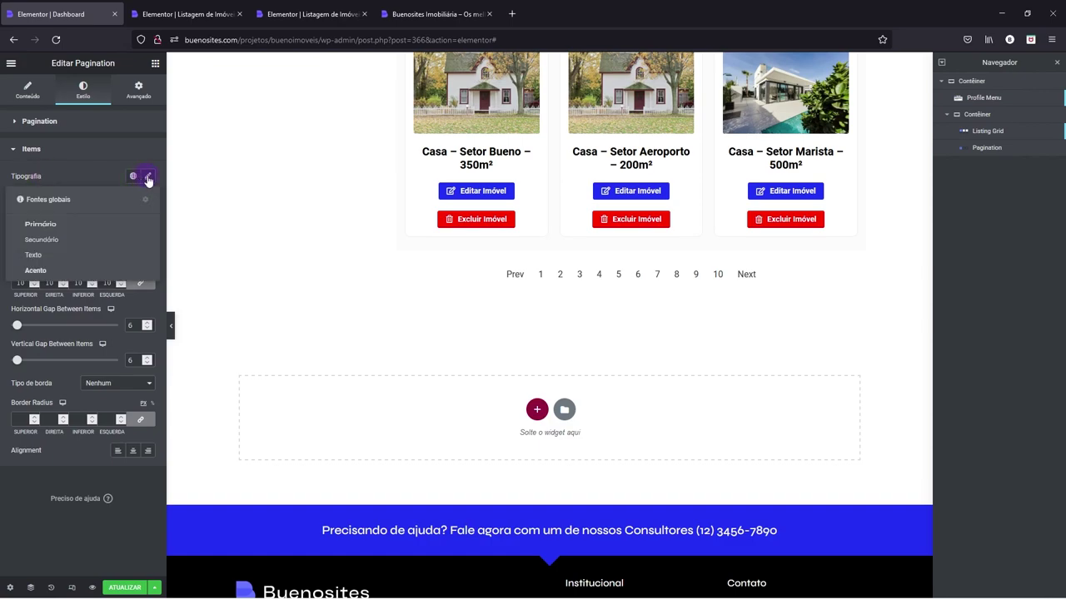
left_click(147, 177)
left_click(104, 287)
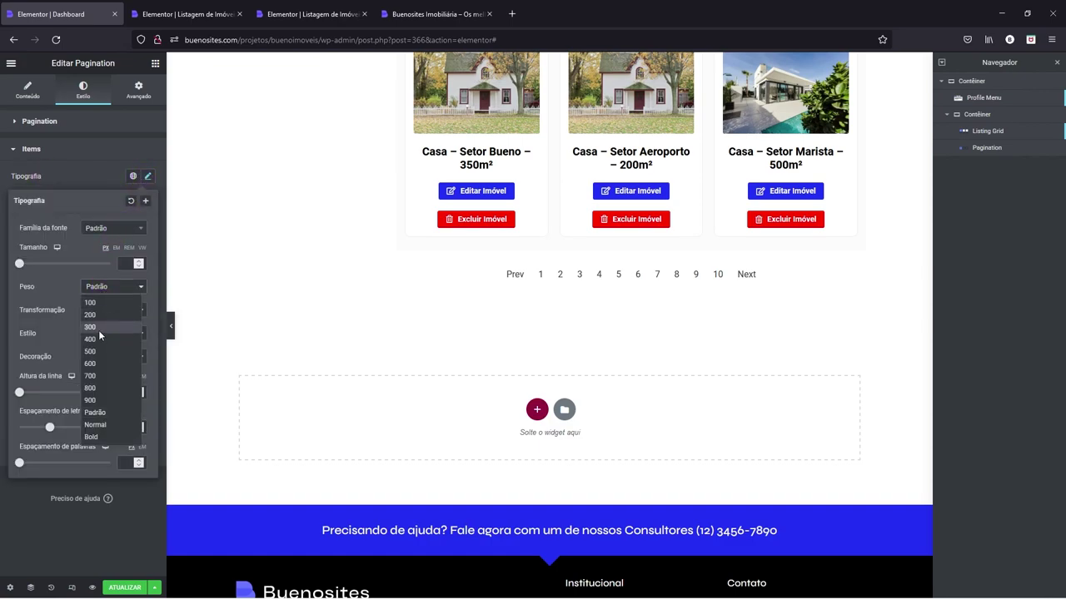
left_click(100, 438)
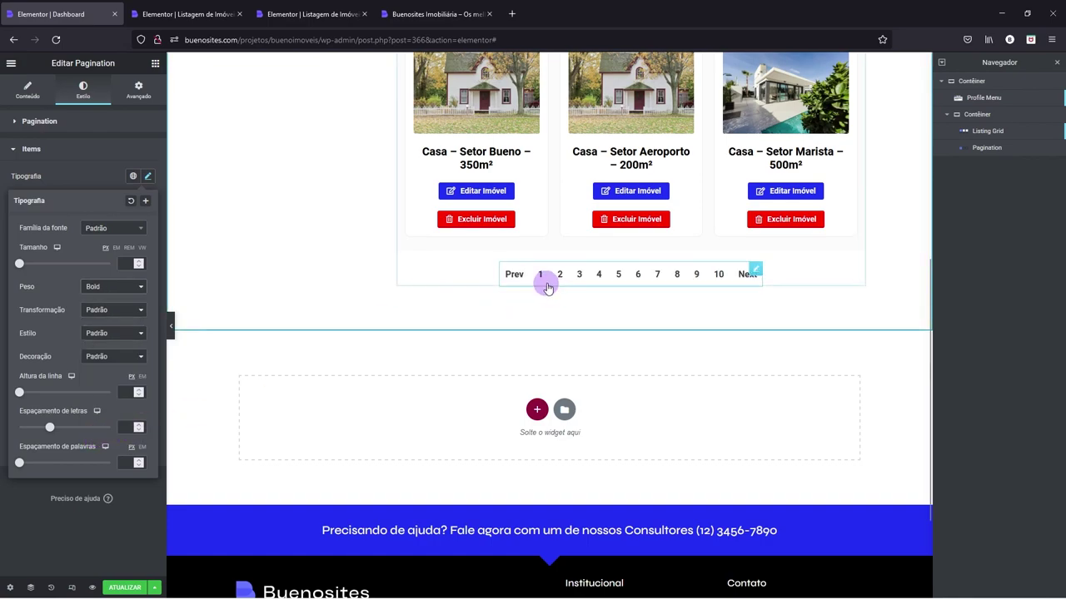
left_click(89, 183)
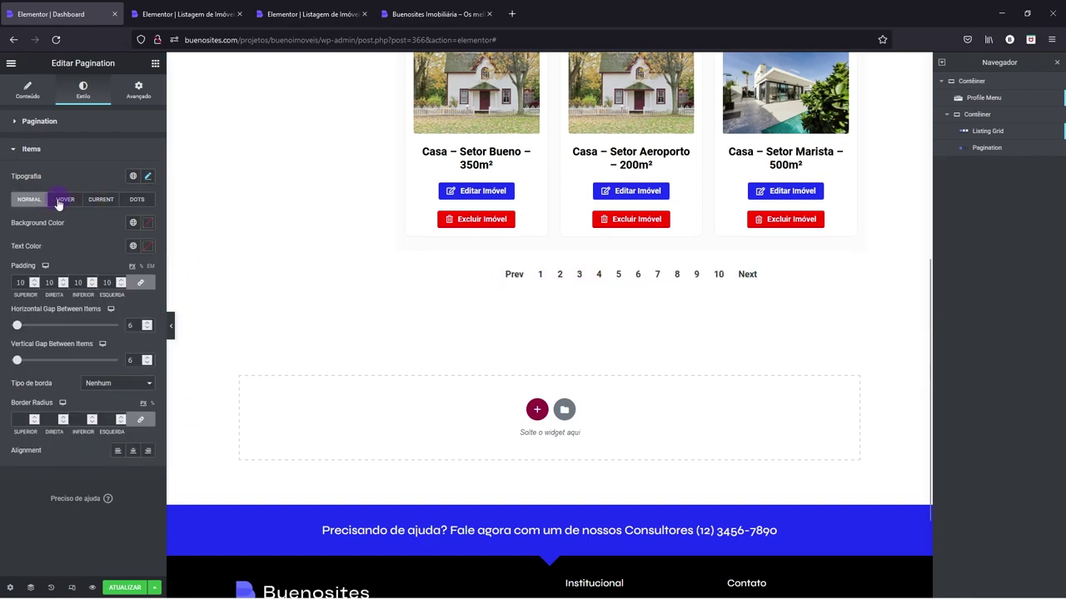
left_click(132, 246)
left_click(47, 302)
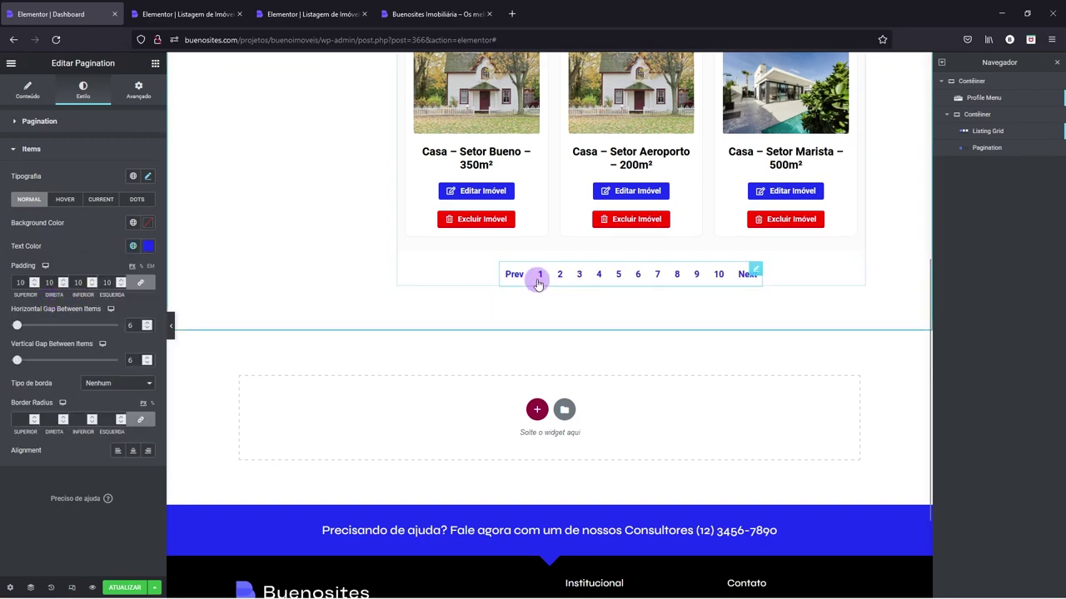
- Give pagination numbers light grey #D2D2D2 hover text and purple (Novo item #2) current-page text
left_click(62, 201)
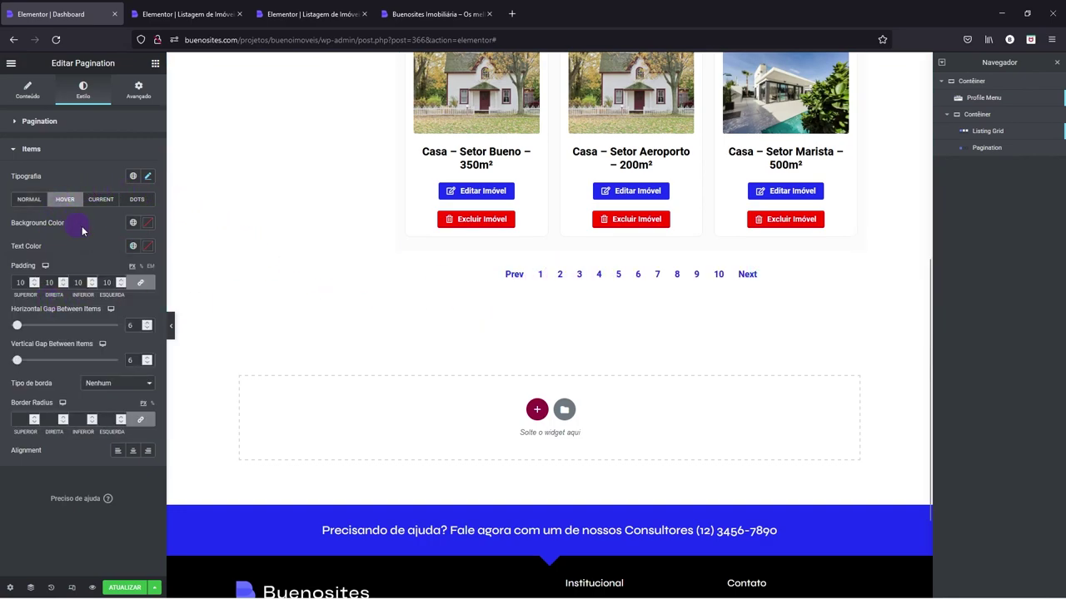
left_click(147, 248)
left_click_drag(52, 302, 21, 303)
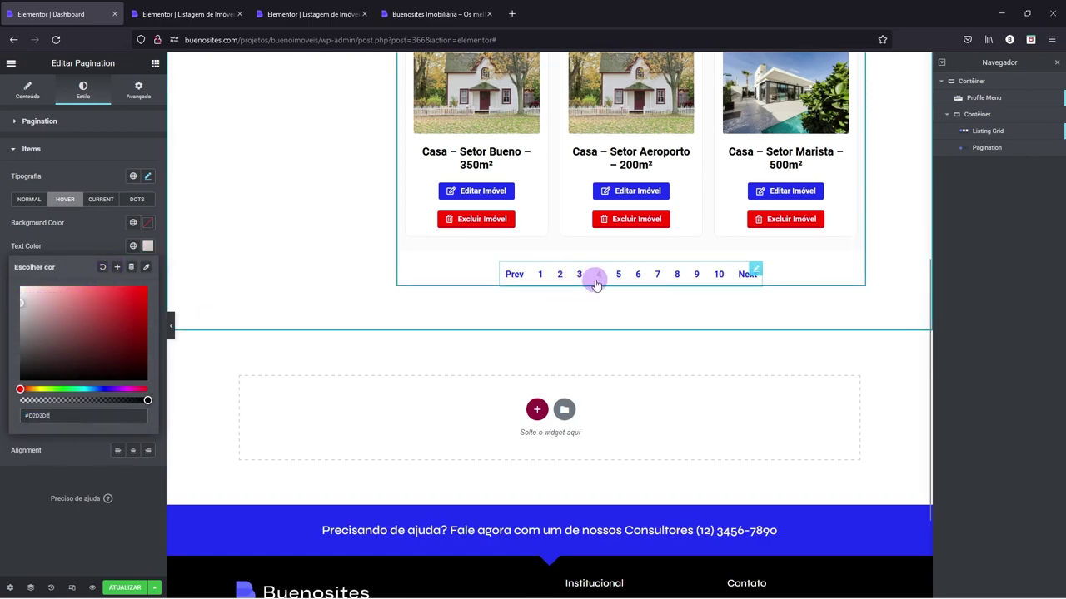
left_click(101, 200)
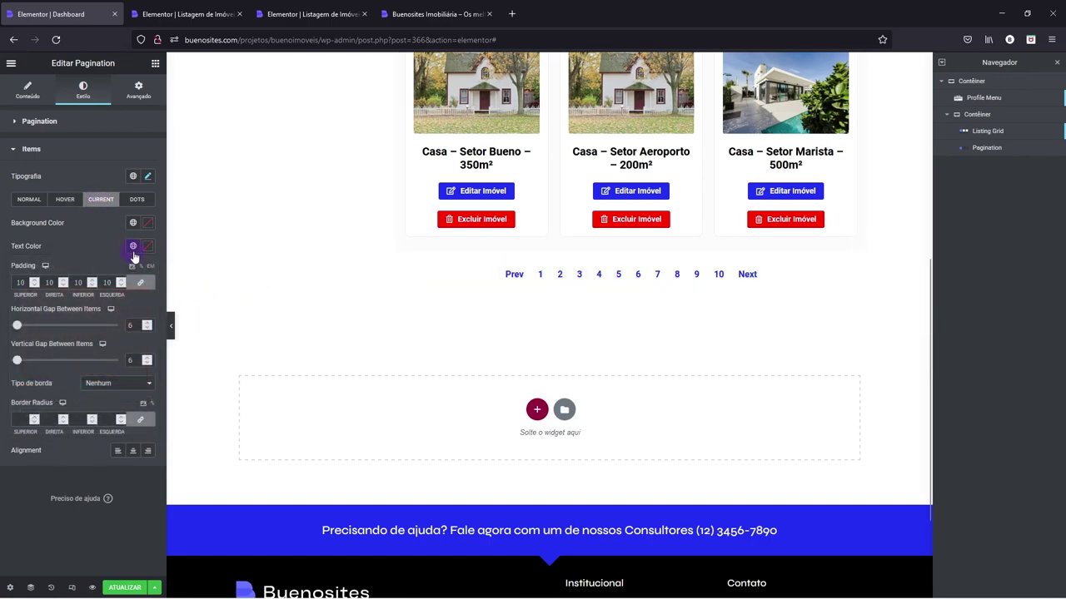
left_click(132, 248)
left_click(84, 296)
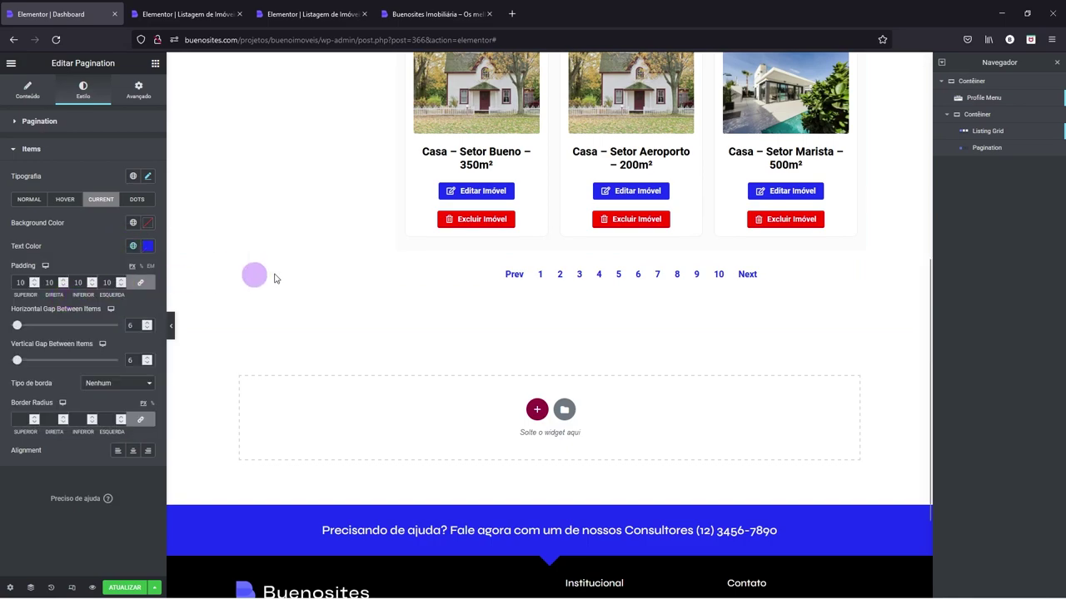
left_click(132, 246)
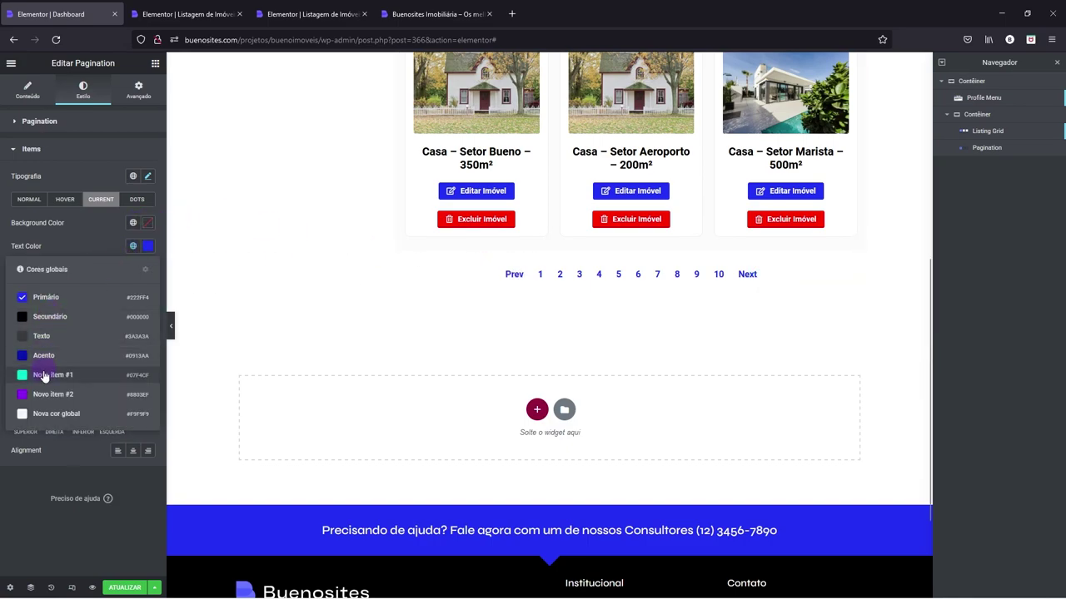
left_click(38, 396)
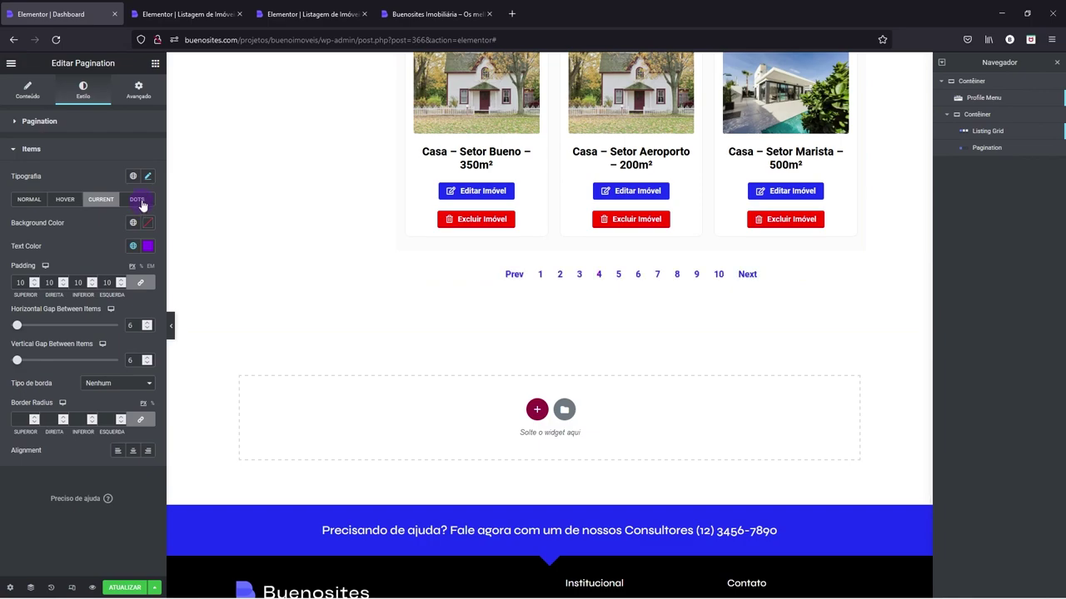
left_click(143, 204)
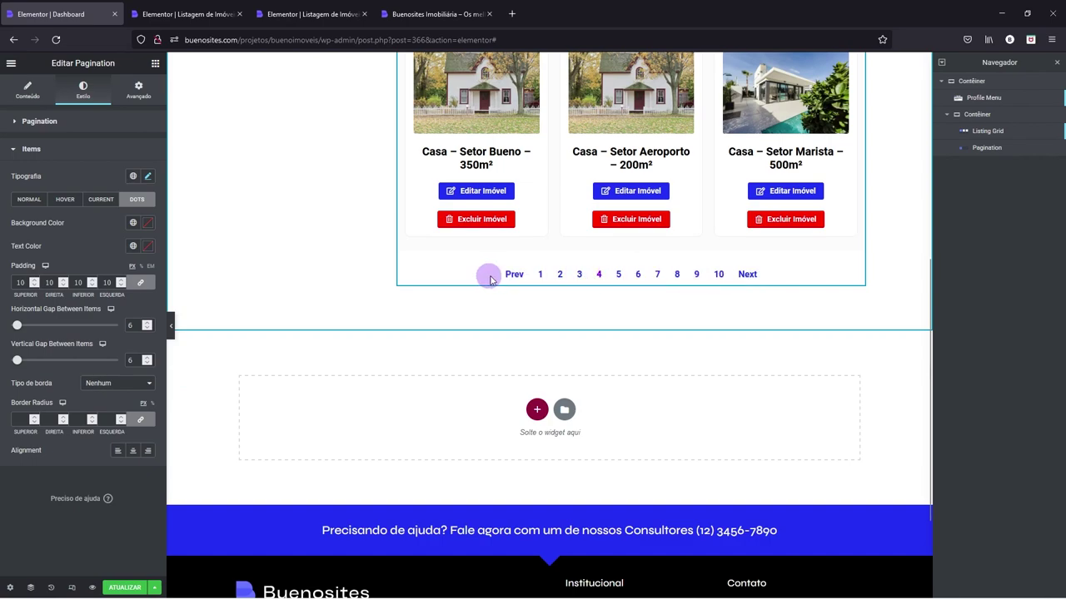
left_click(29, 91)
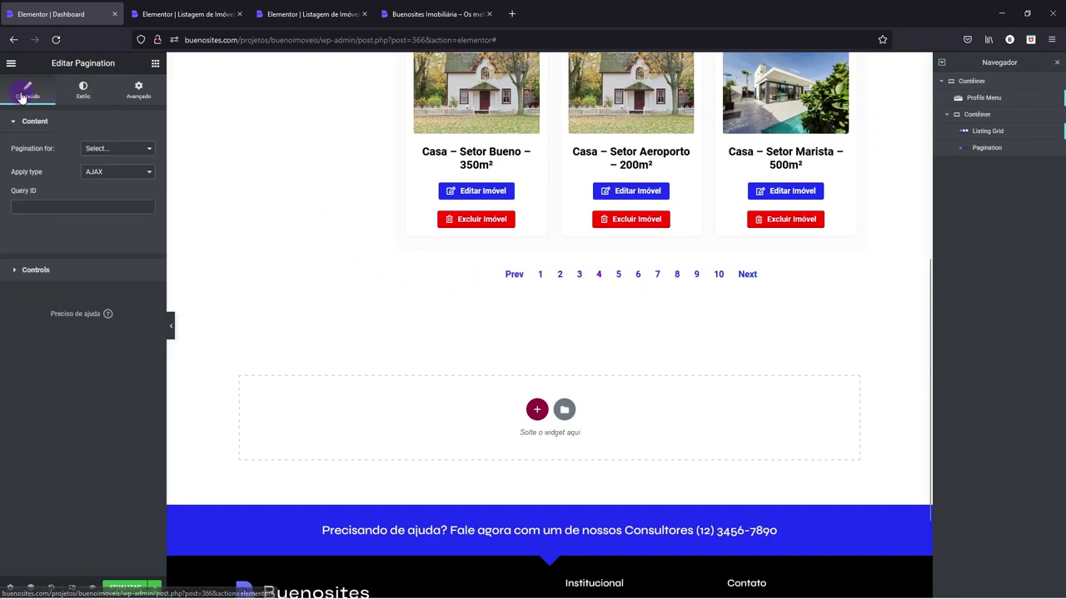
- Set the pagination's Prev Text to '← Anterior' and Next Text to 'Próximo →'
left_click(35, 274)
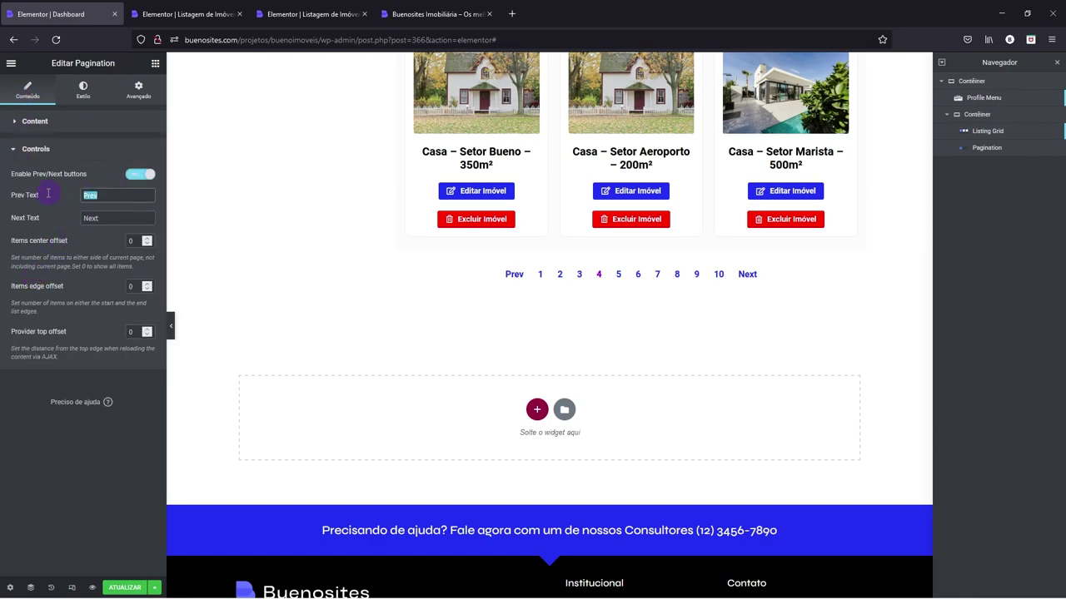
type("←")
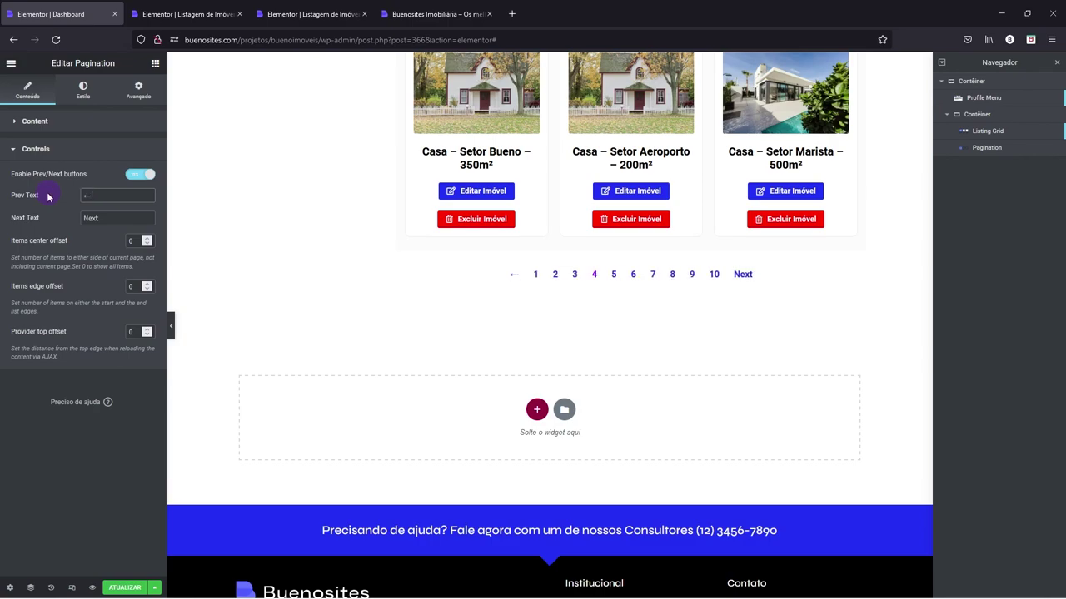
type("→")
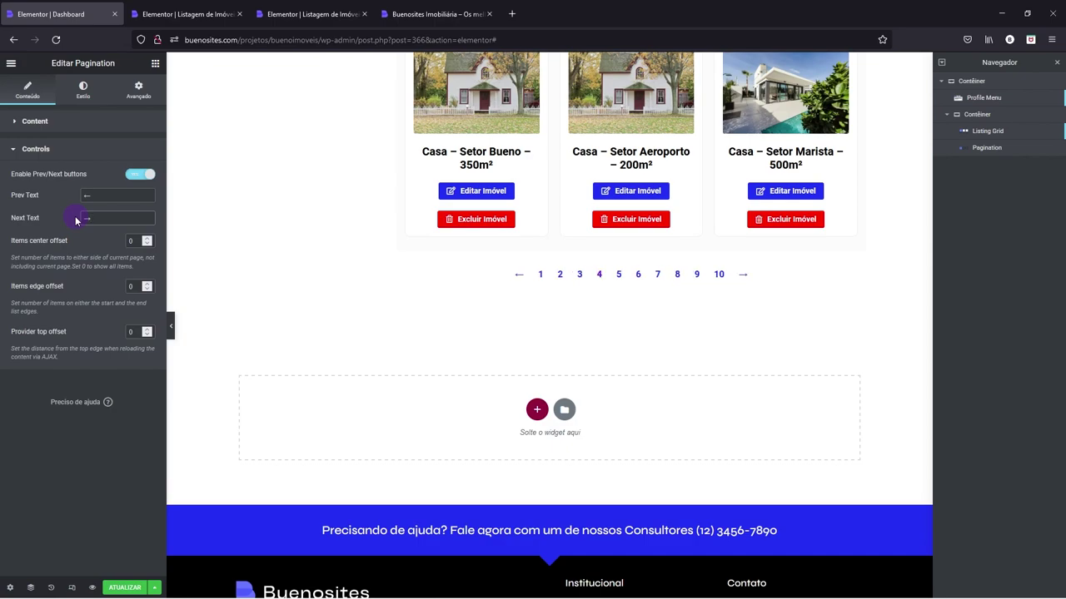
type("←")
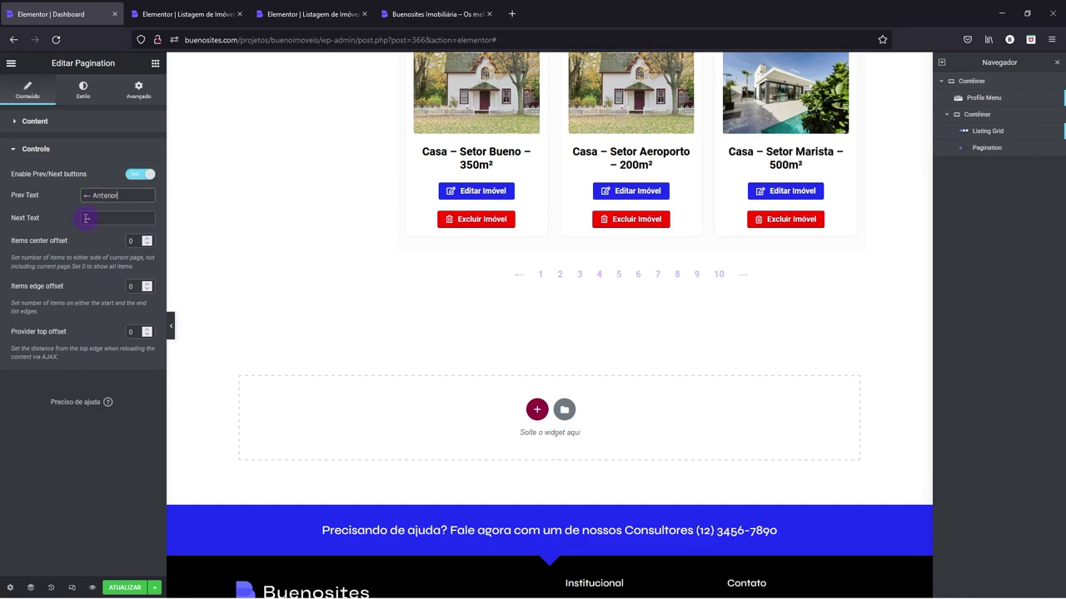
type("Próximo →")
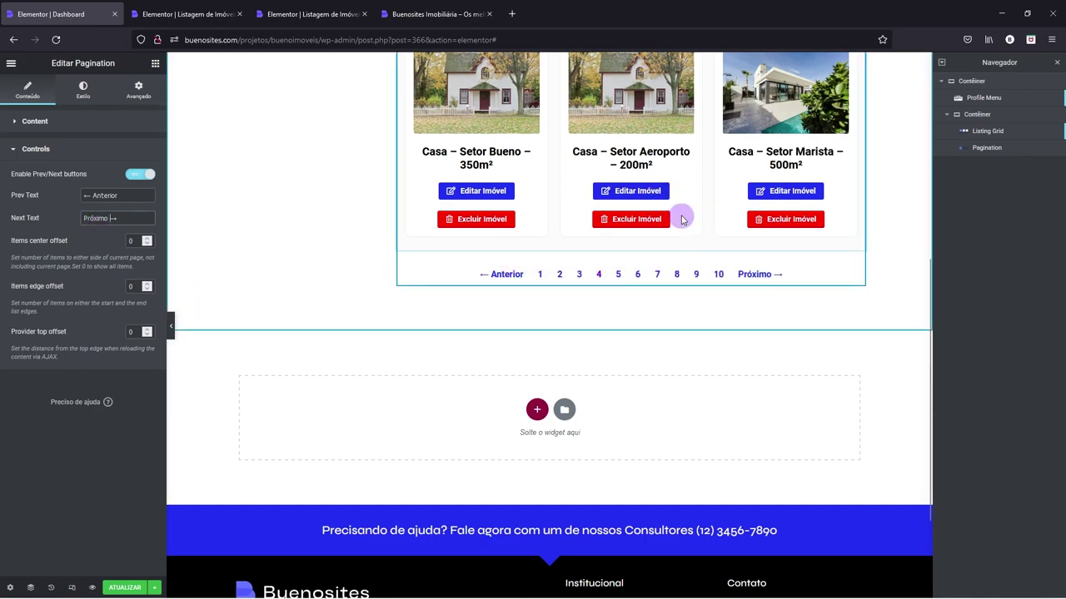
scroll(636, 208, "up", 2)
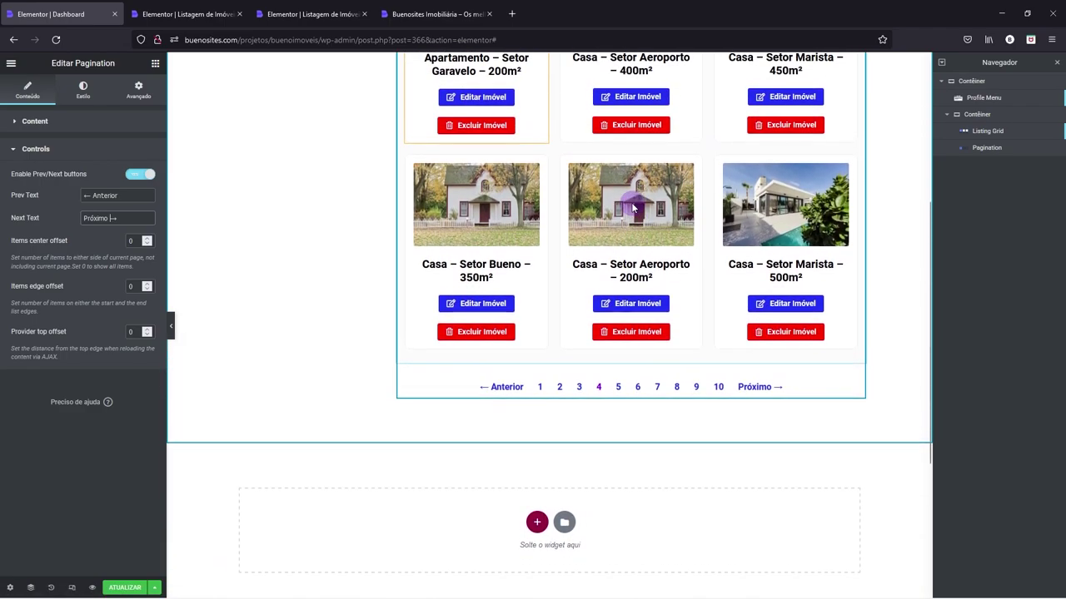
- Copy the Listing Grid's CSS ID and paste listagemConta into the Pagination's Query ID
right_click(637, 208)
left_click(673, 211)
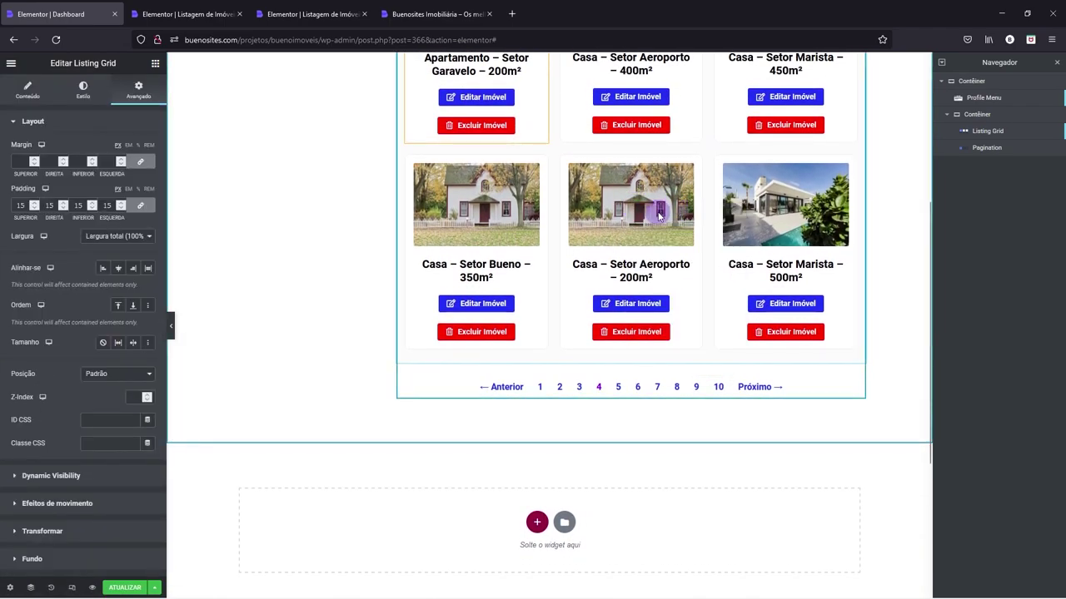
left_click(37, 122)
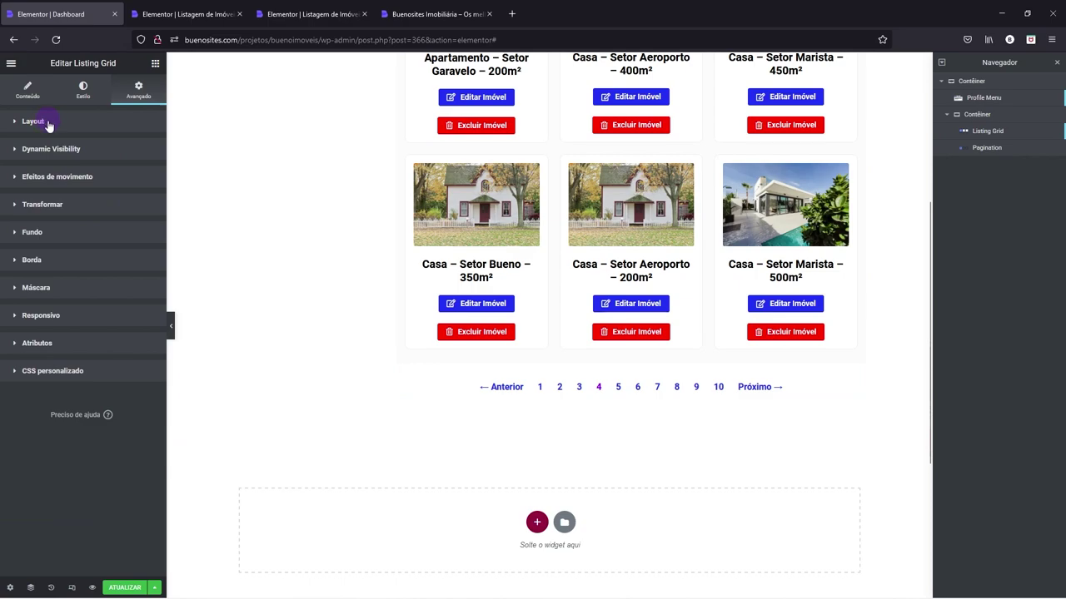
left_click(37, 121)
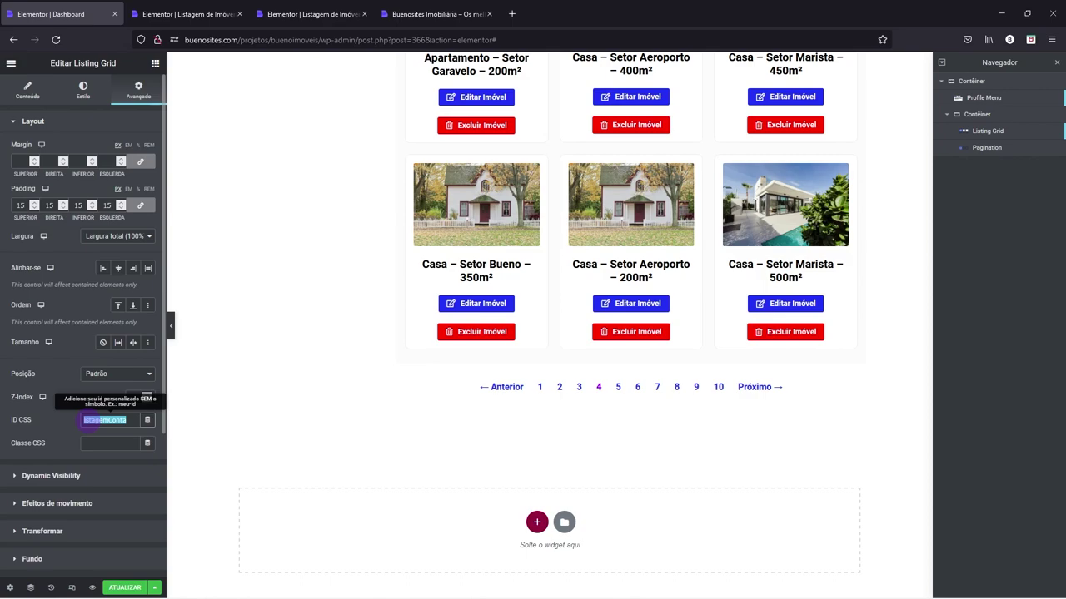
left_click(532, 391)
right_click(533, 392)
left_click(558, 399)
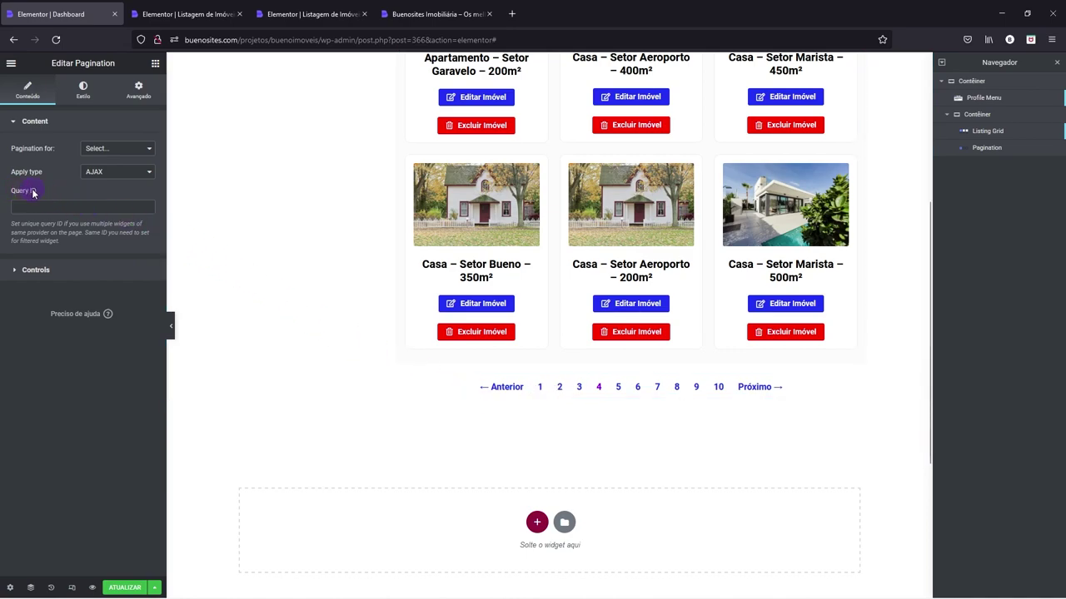
type("listagemConta")
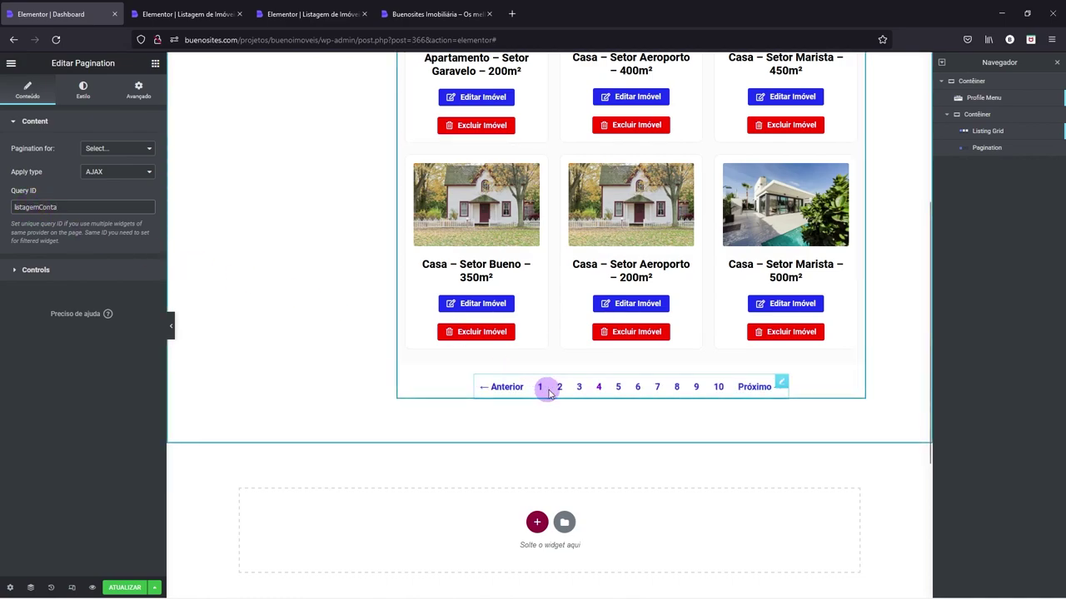
left_click(138, 93)
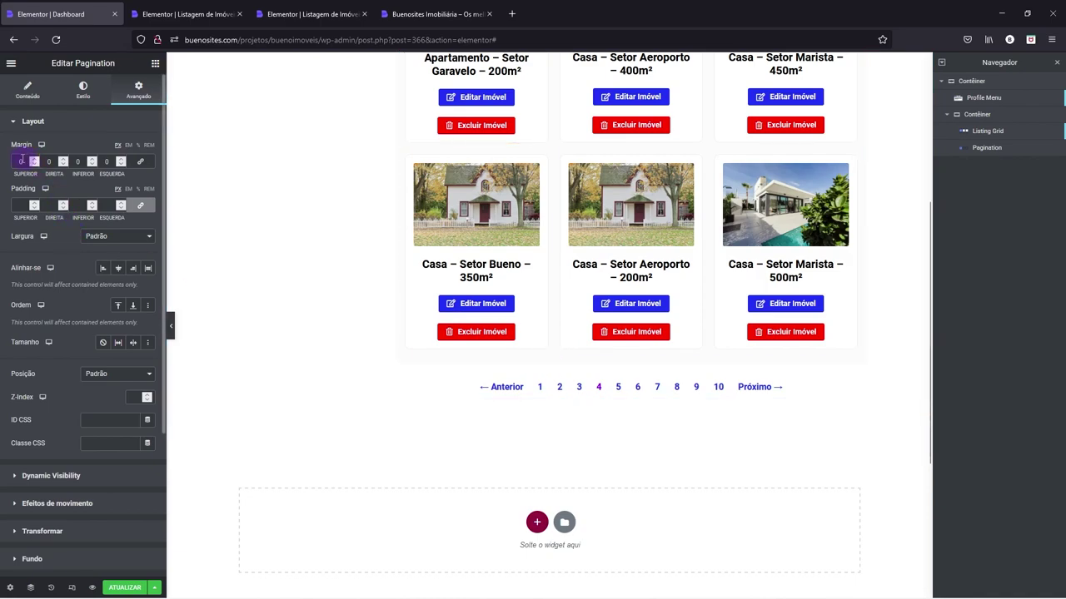
- Give the pagination 40 px top and bottom margins, preview, and save the Dashboard page
left_click(18, 162)
type("40")
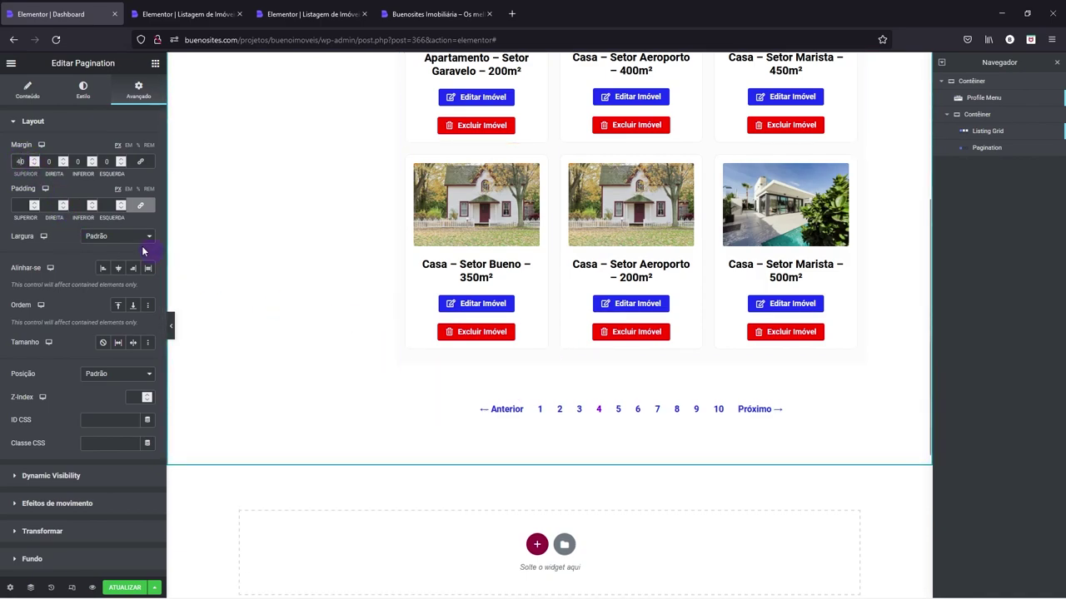
type("40")
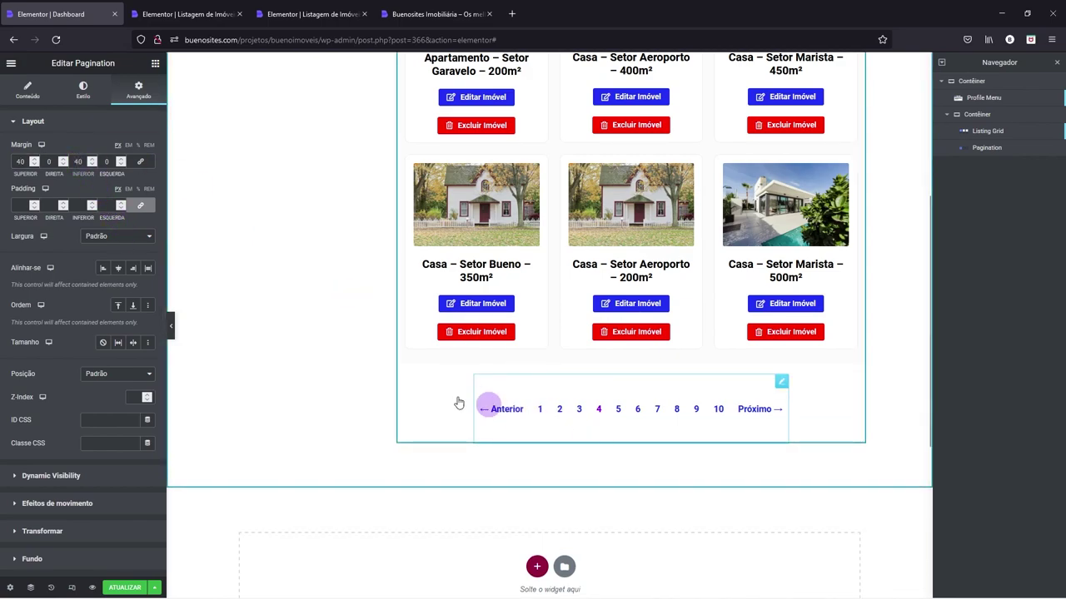
left_click(170, 327)
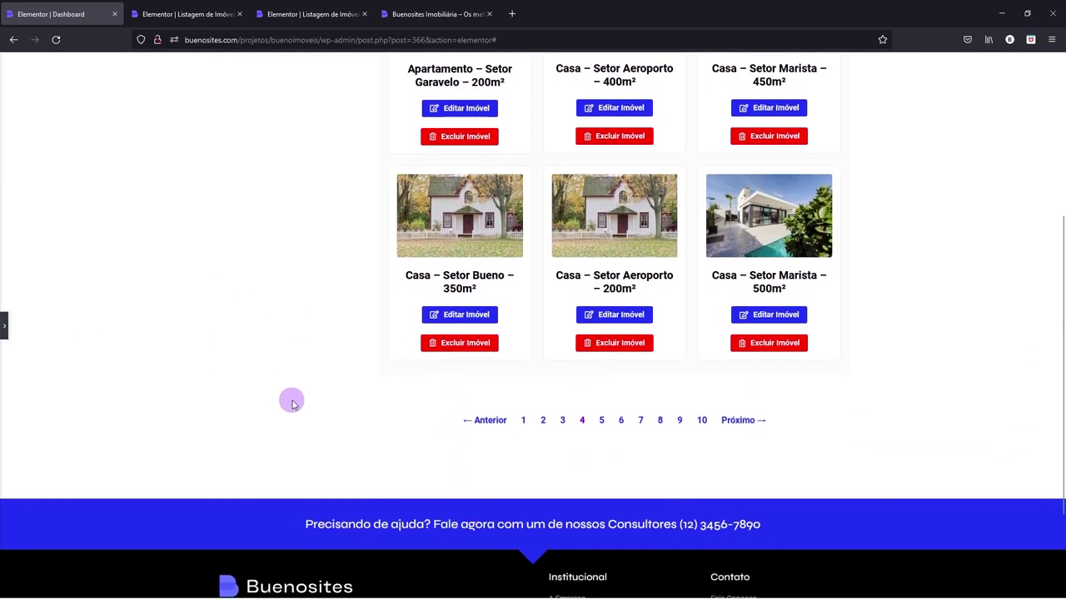
left_click(5, 327)
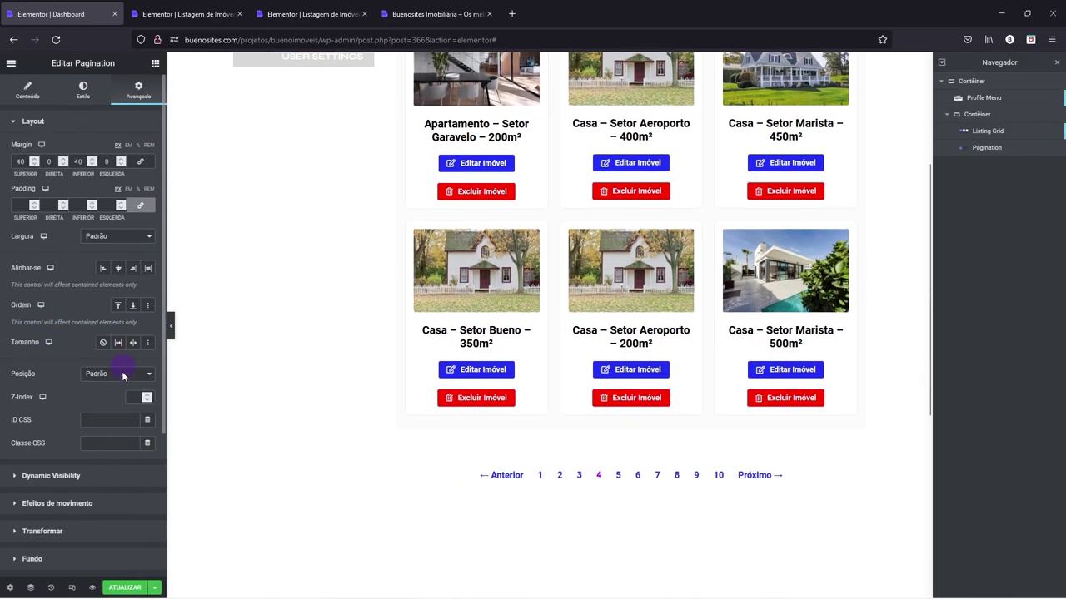
left_click(126, 587)
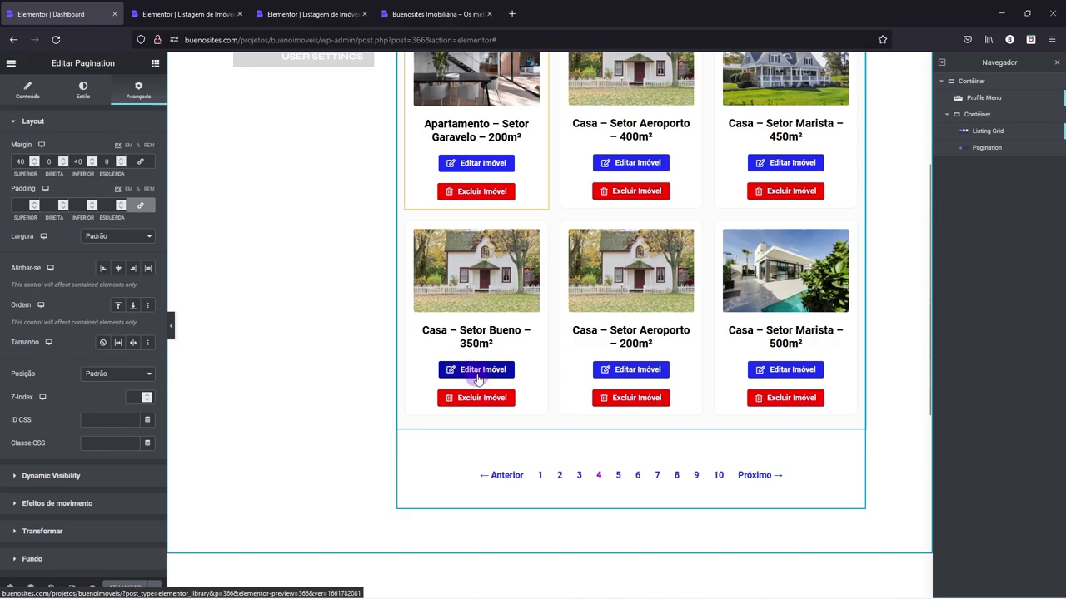
left_click(190, 13)
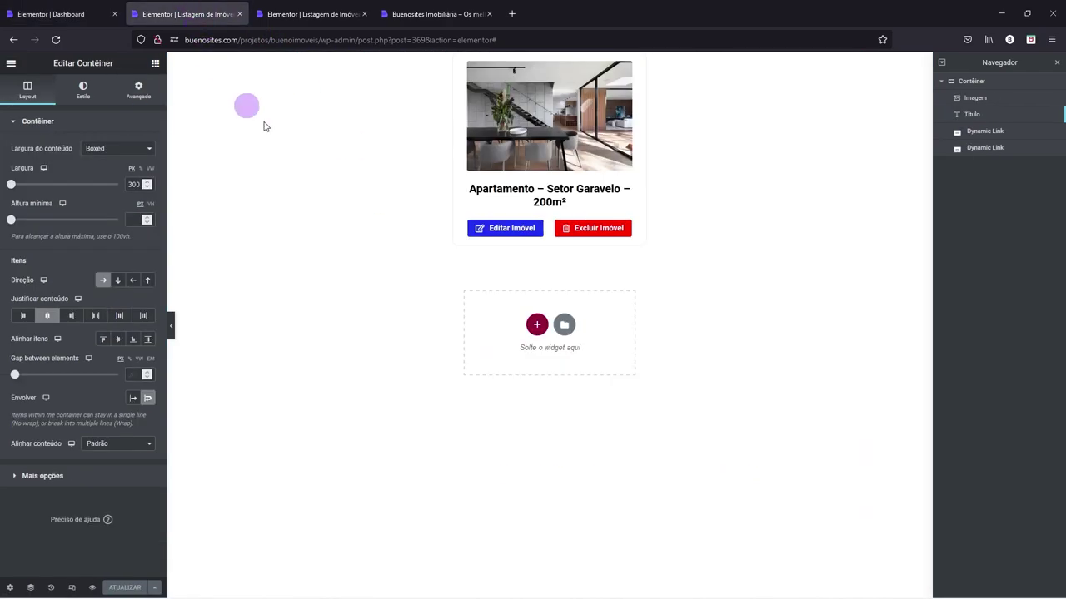
- Check the Editar Imóvel link settings and close the extra listing template editor tab
left_click(496, 228)
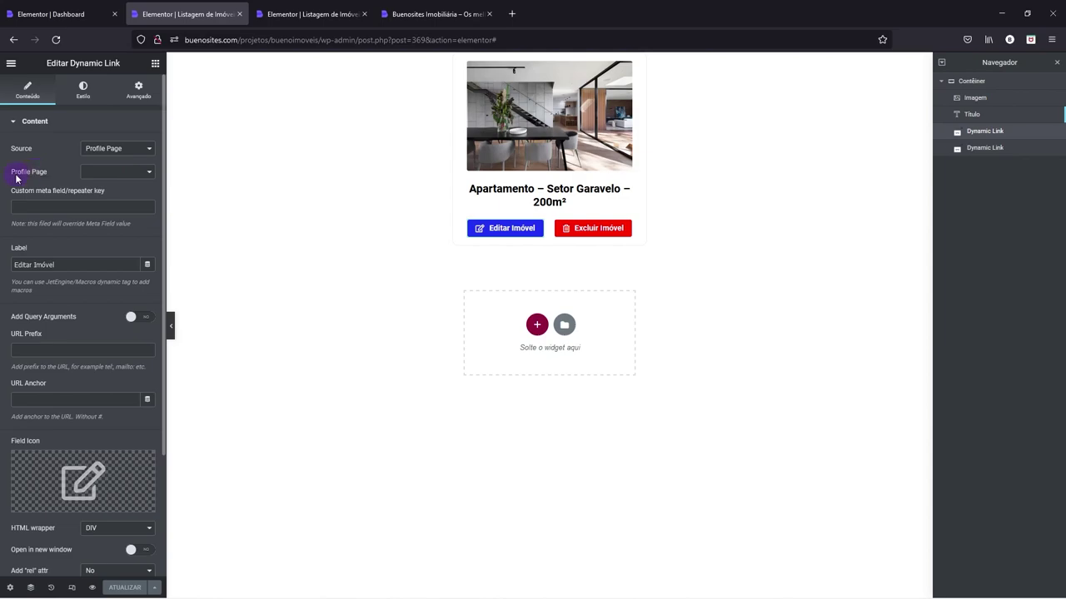
left_click(275, 21)
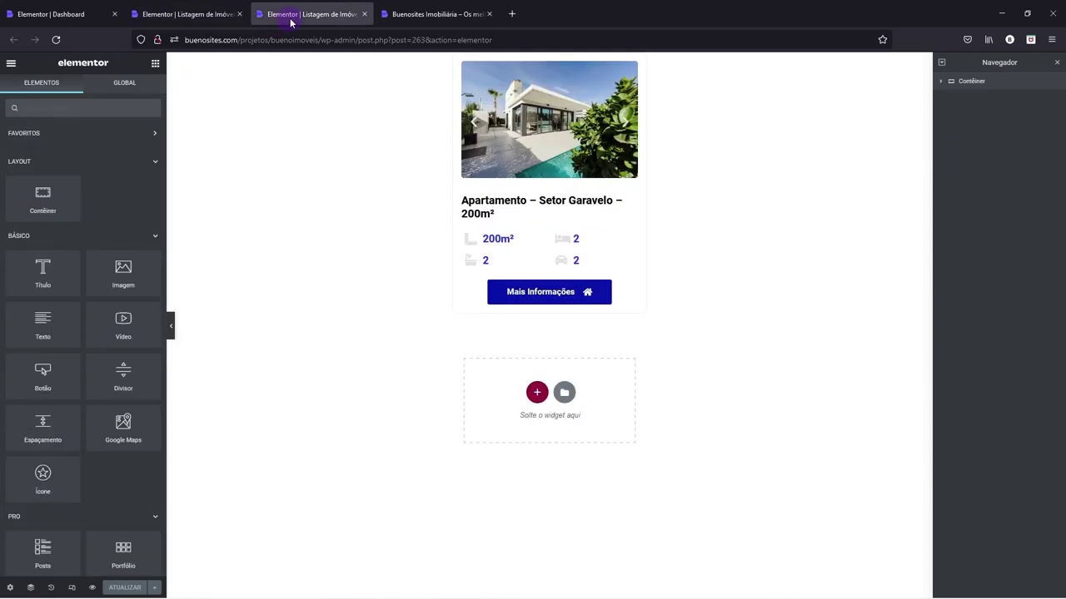
left_click(430, 15)
left_click(353, 15)
left_click(364, 15)
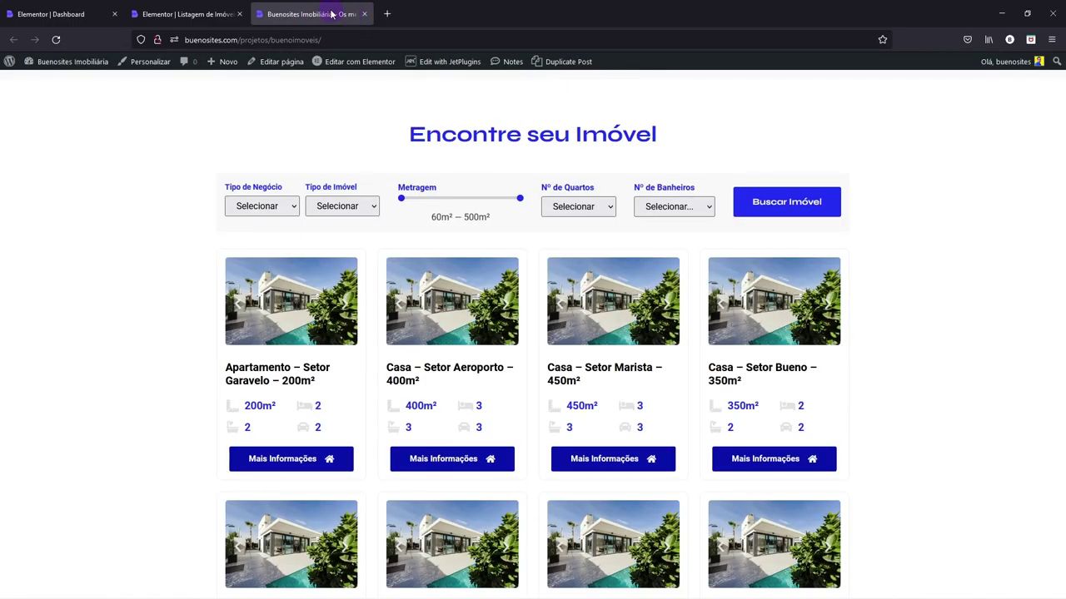
- Load the site's 'conta' account page from the address bar
left_click(341, 40)
left_click(341, 40)
type("conta")
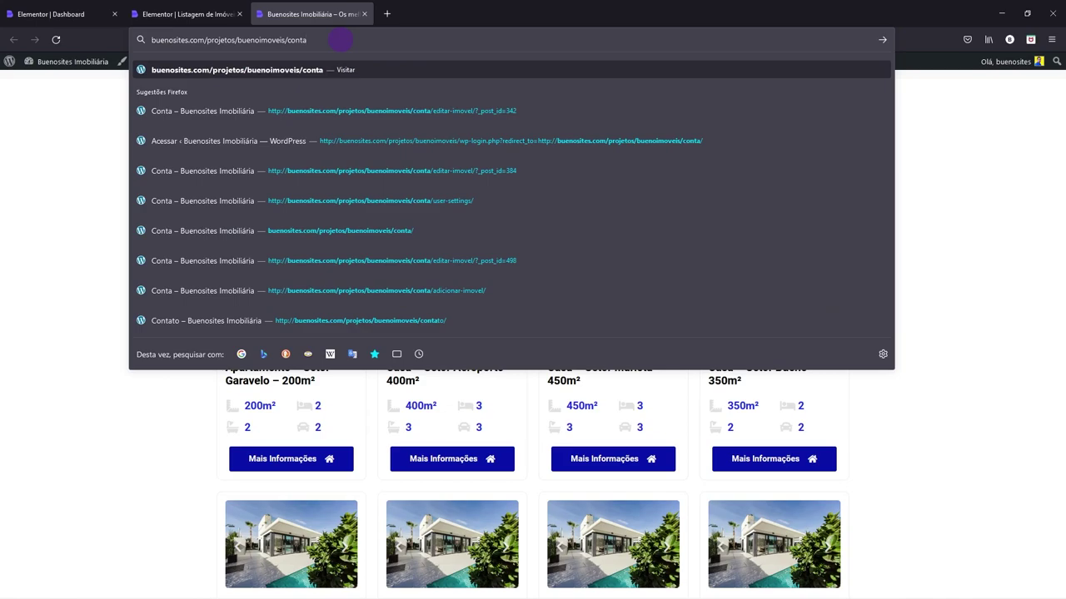
key("Return")
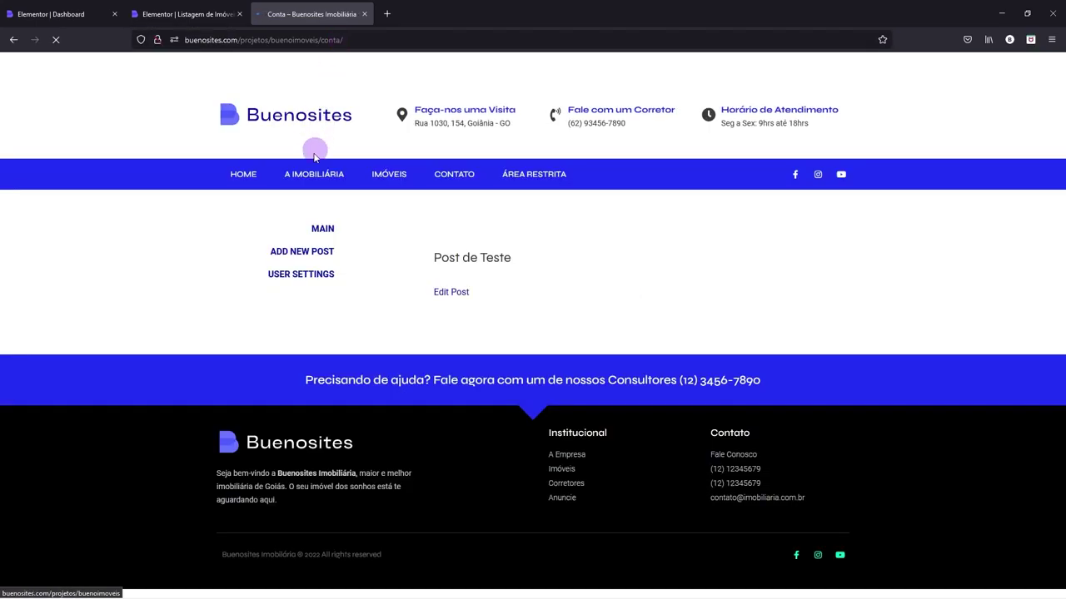
- Visit the Add New Post and User Settings subpages, then return to the WordPress admin
left_click(325, 252)
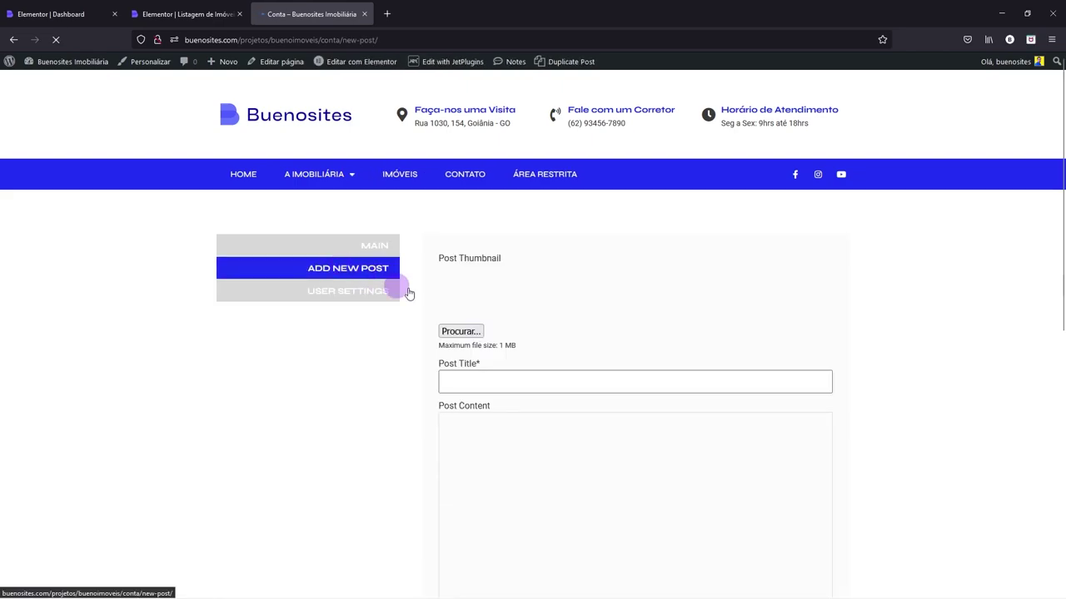
left_click(360, 293)
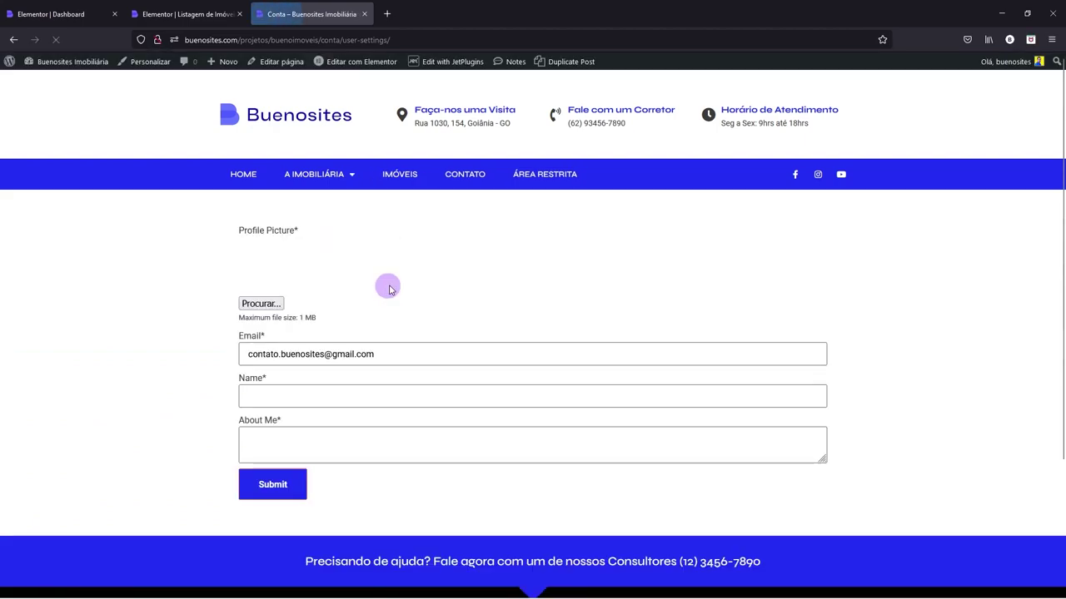
left_click(13, 40)
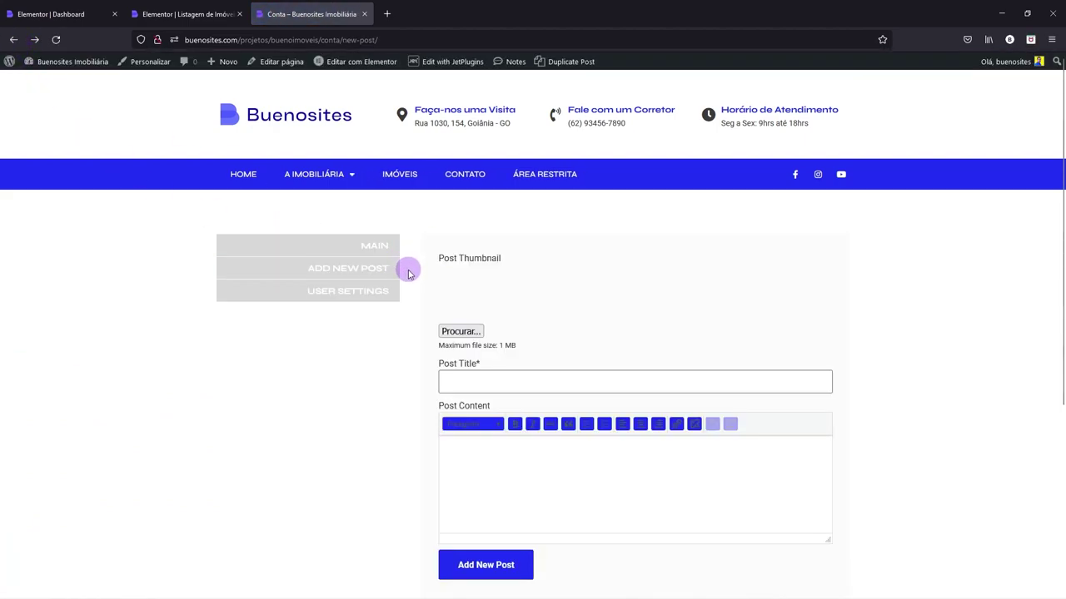
left_click(202, 20)
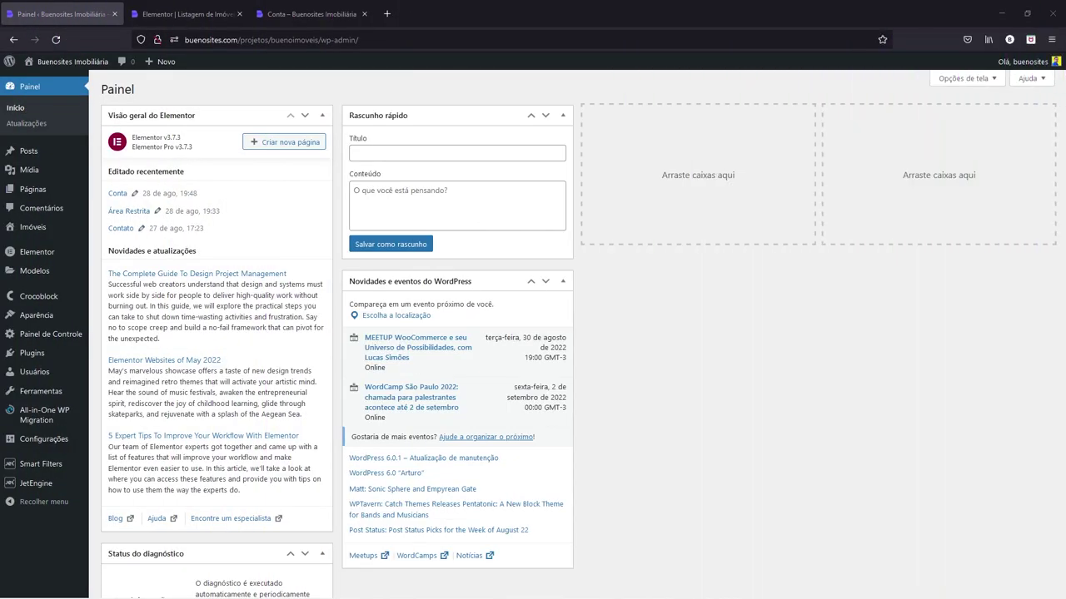
left_click(187, 14)
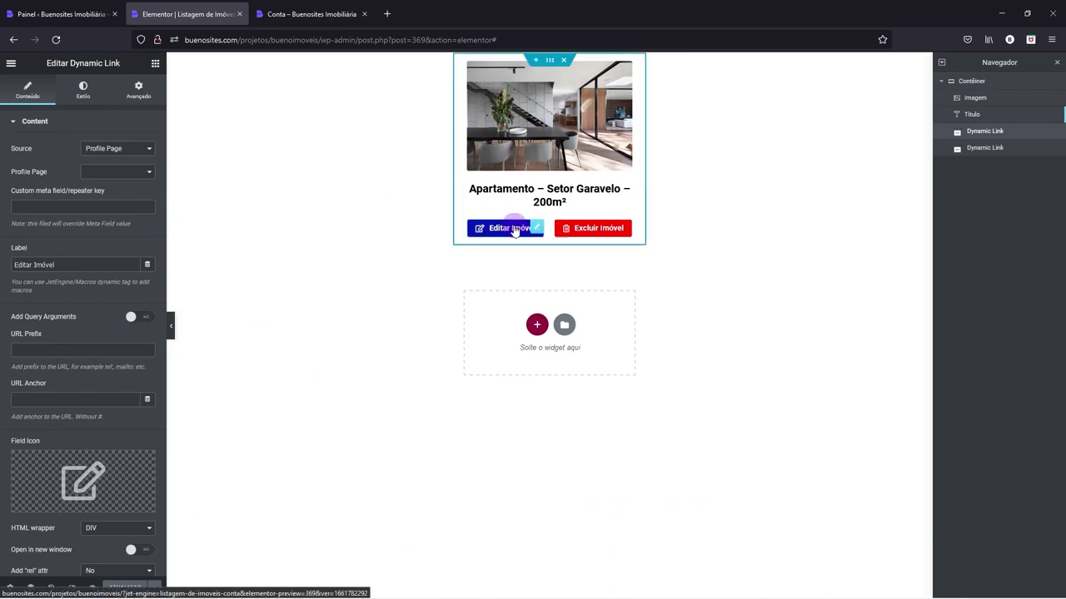
left_click(516, 233)
left_click(498, 211)
left_click(496, 232)
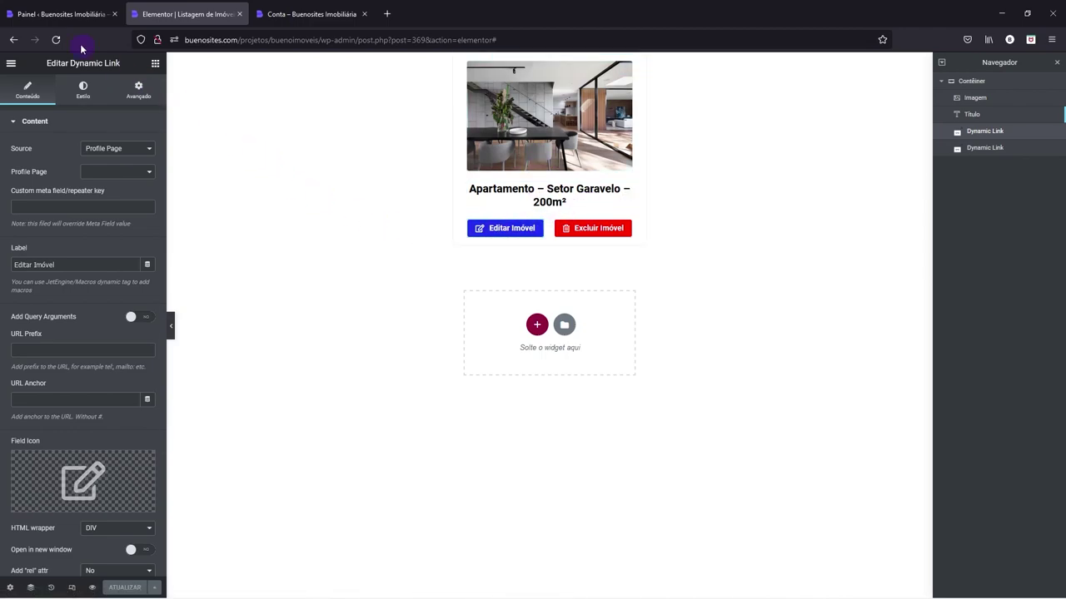
left_click(60, 14)
mouse_move(42, 485)
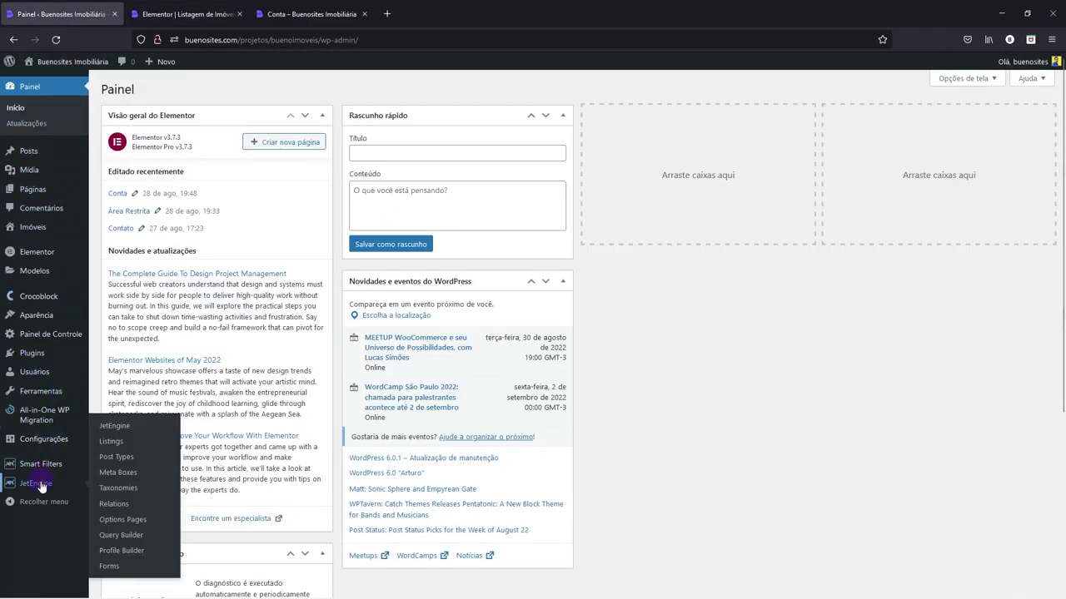
- In the Account Page settings, set 'For not authorized users' to Redirect to page
left_click(125, 553)
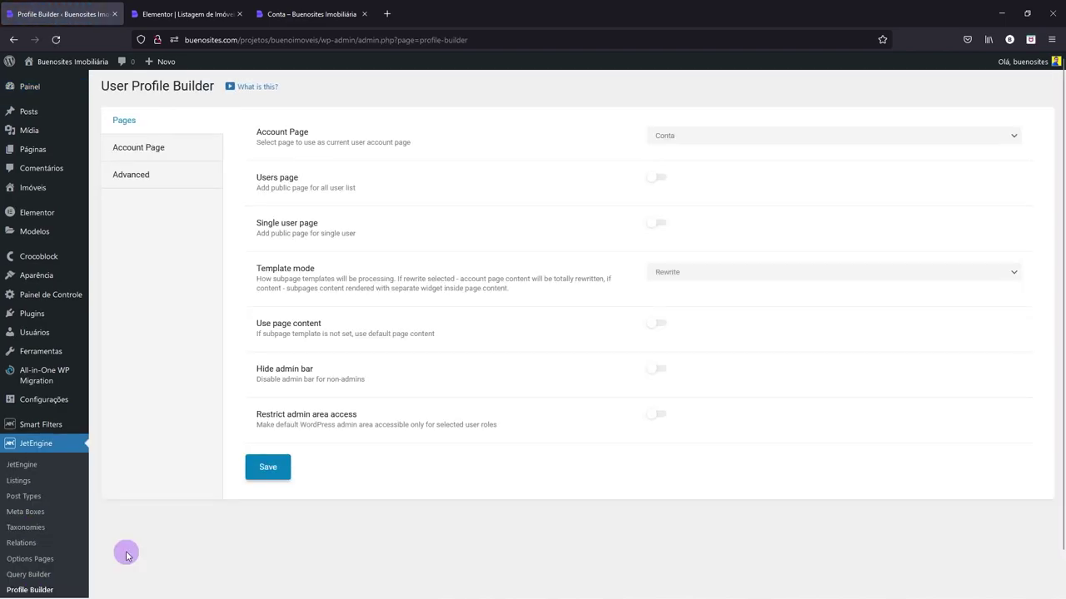
left_click(124, 151)
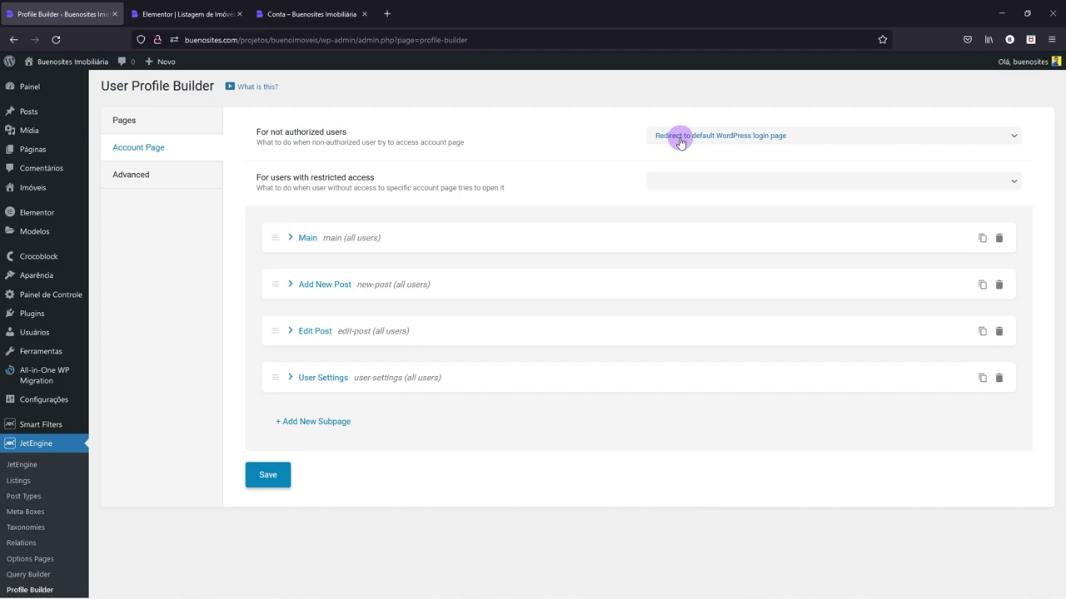
left_click(756, 138)
left_click(760, 139)
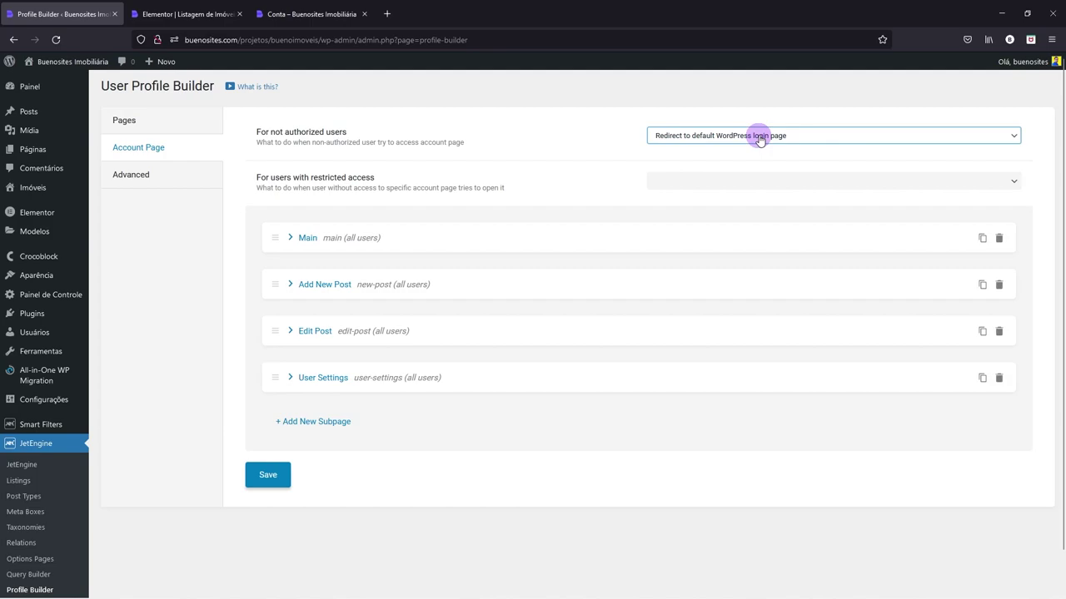
left_click(690, 137)
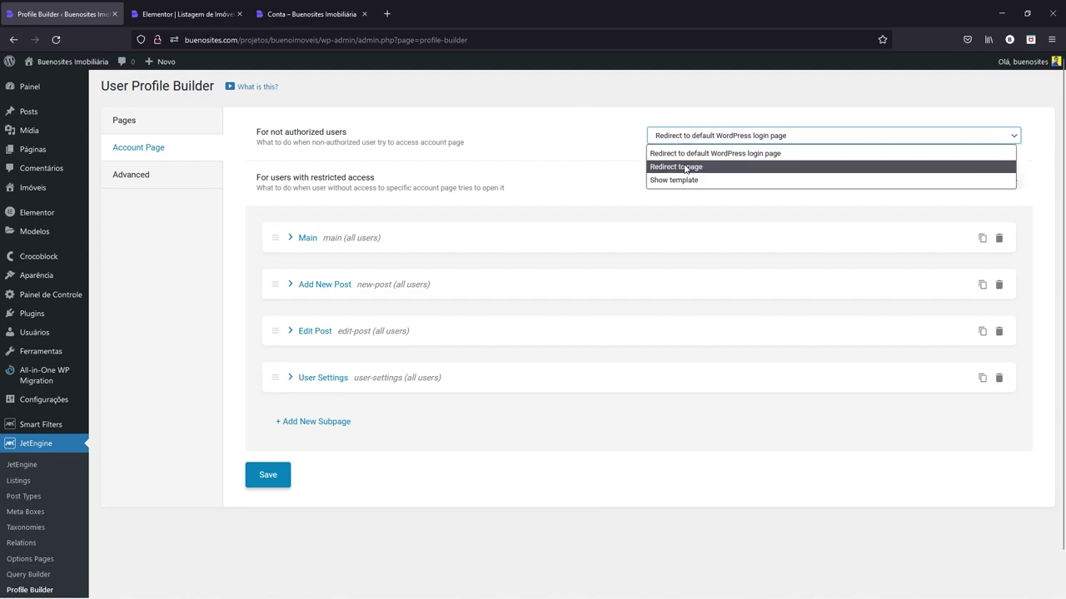
left_click(686, 167)
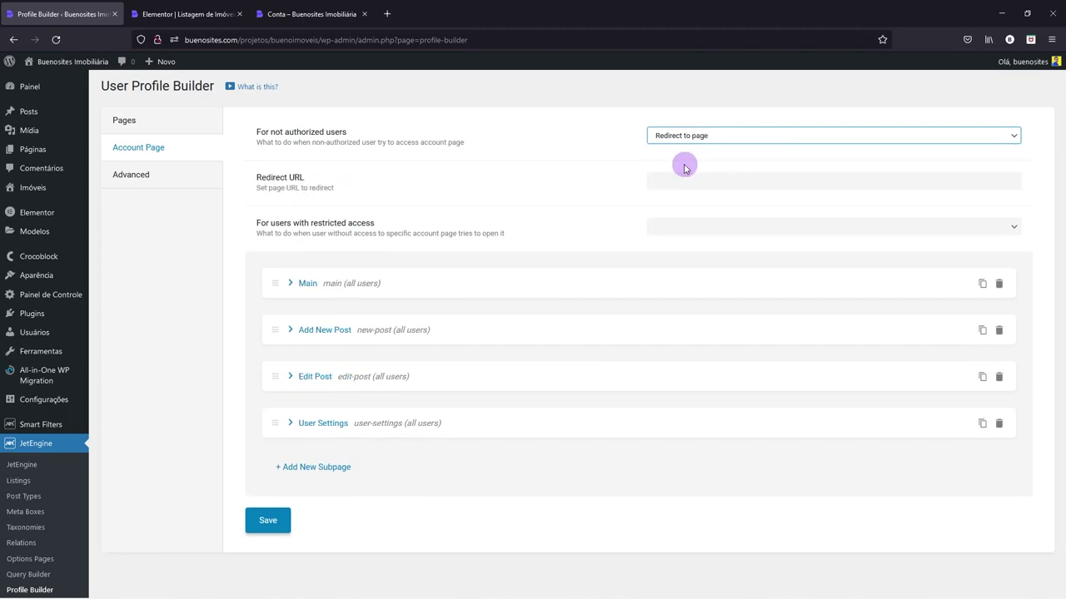
- Copy the Área Restrita menu link from the front-end page and paste it as Redirect URL
left_click(285, 10)
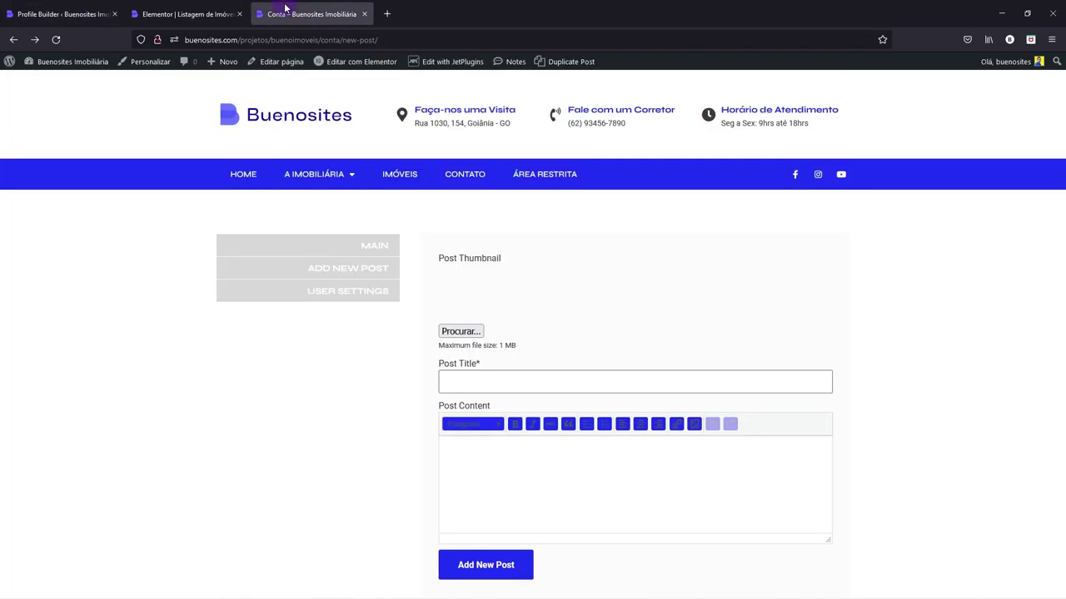
right_click(543, 176)
left_click(574, 287)
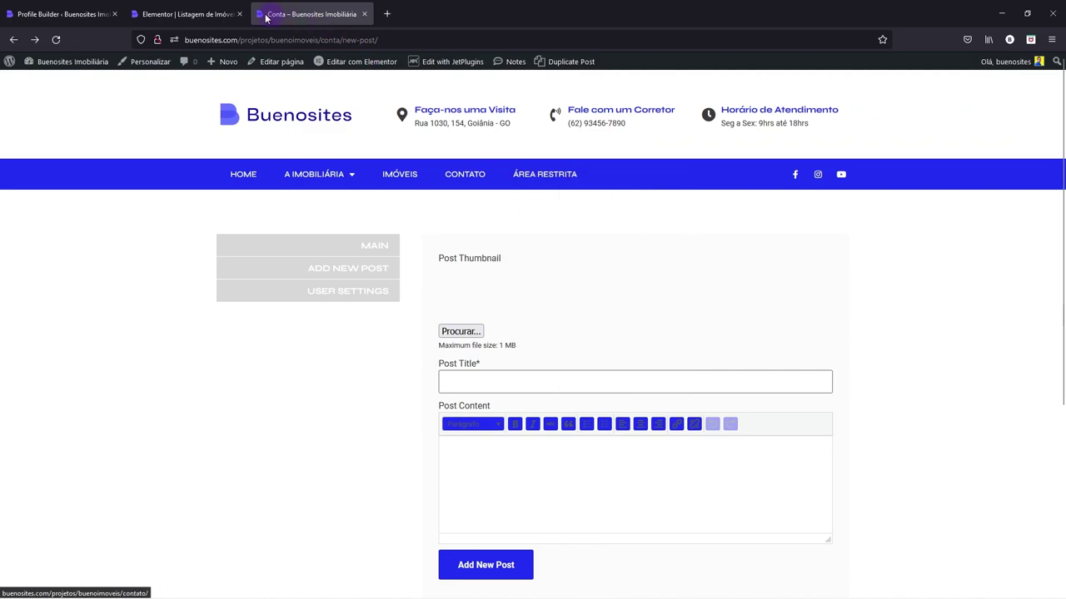
left_click(195, 13)
left_click(90, 6)
left_click(672, 180)
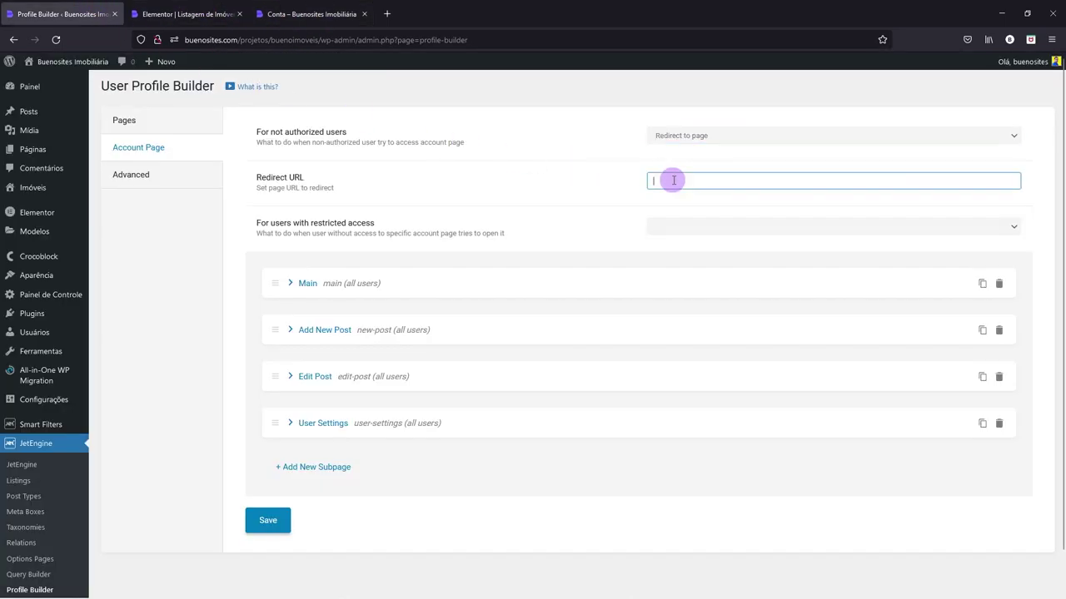
type("http://buenosites.com/projetos/buenoimoveis/area-restrita/")
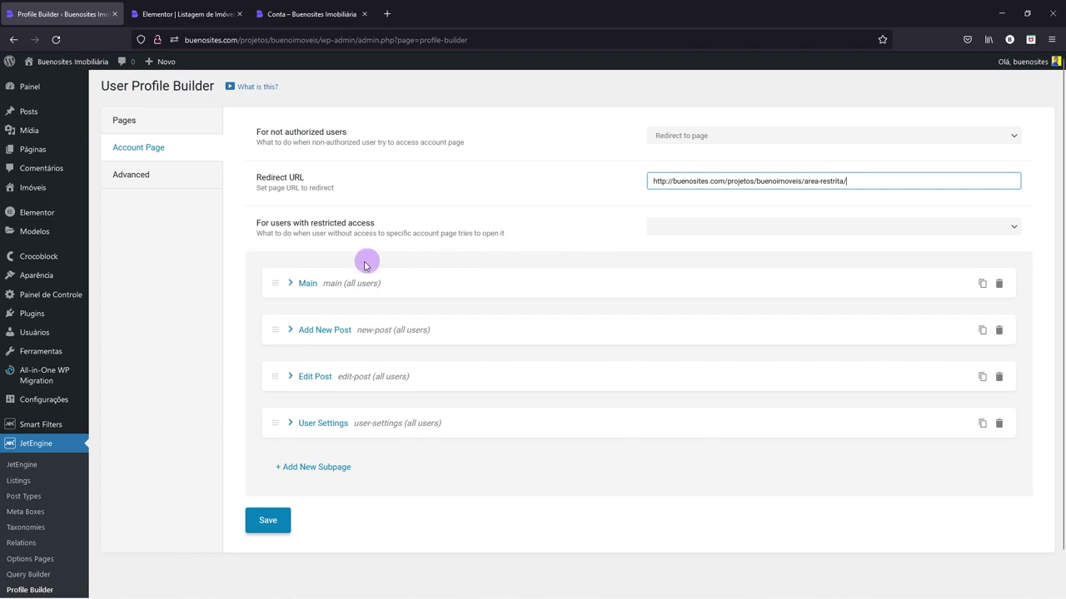
- Expand the Main subpage and change its title to Dashboard
left_click(290, 283)
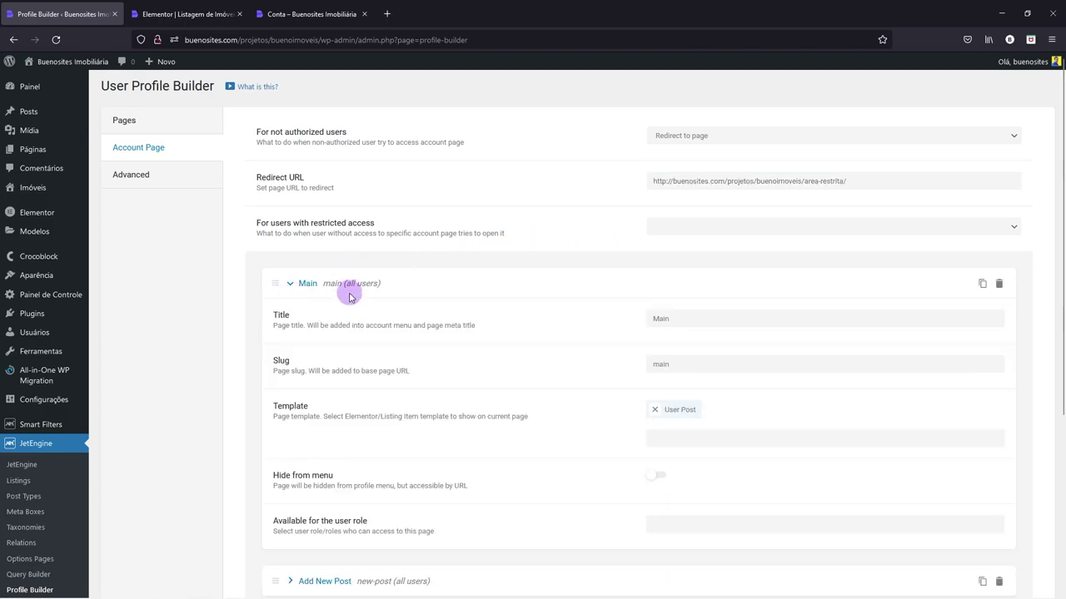
left_click_drag(672, 318, 652, 319)
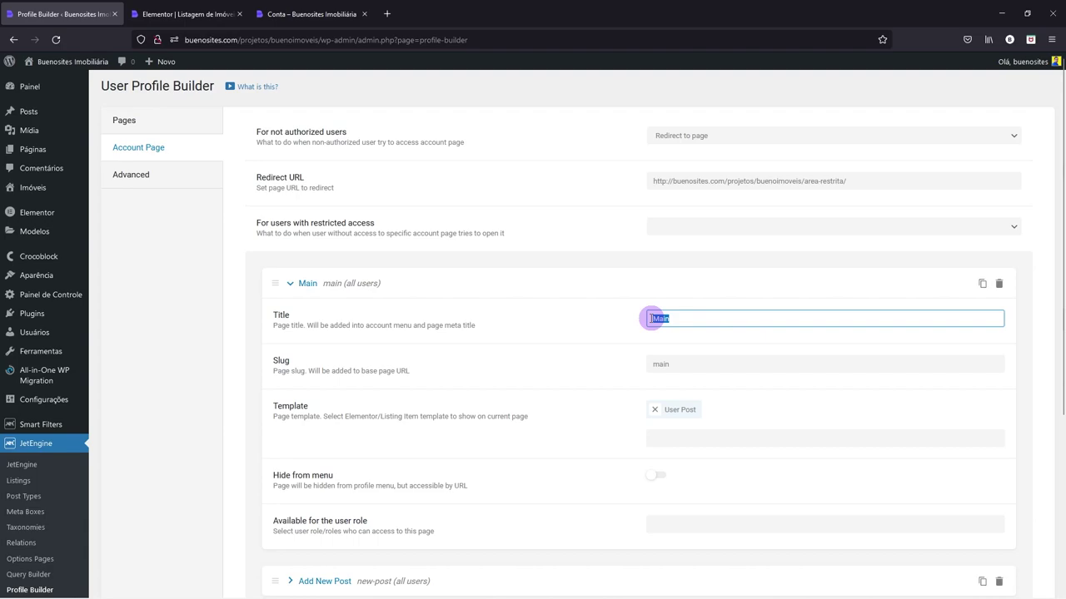
key("BackSpace")
type("Dashbo")
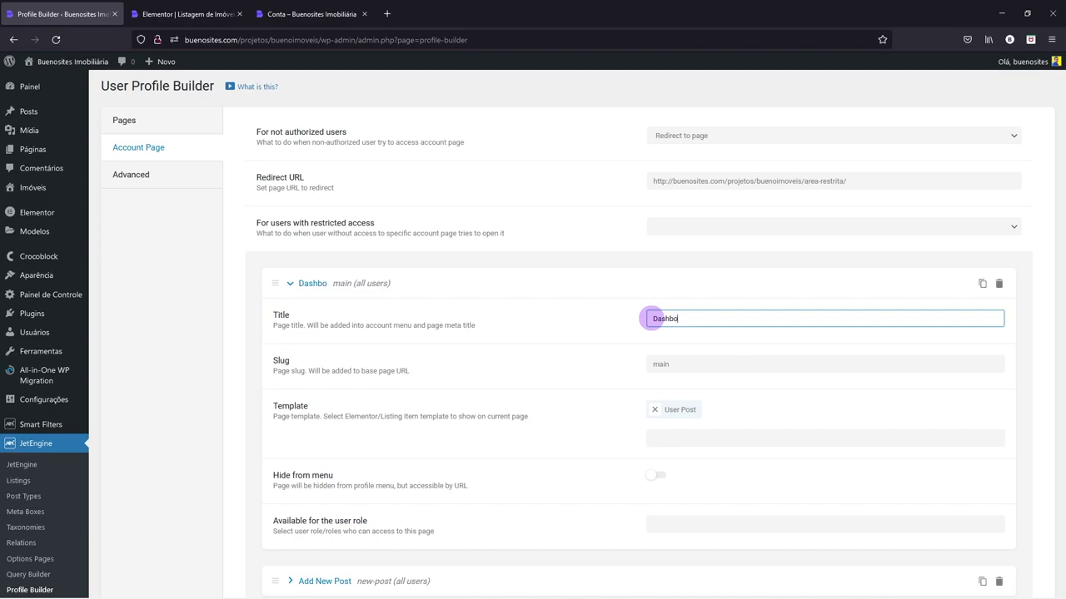
type("ard")
- Select the 'main' slug, search Template for 'list', then return to the Elementor listing editor
double_click(647, 364)
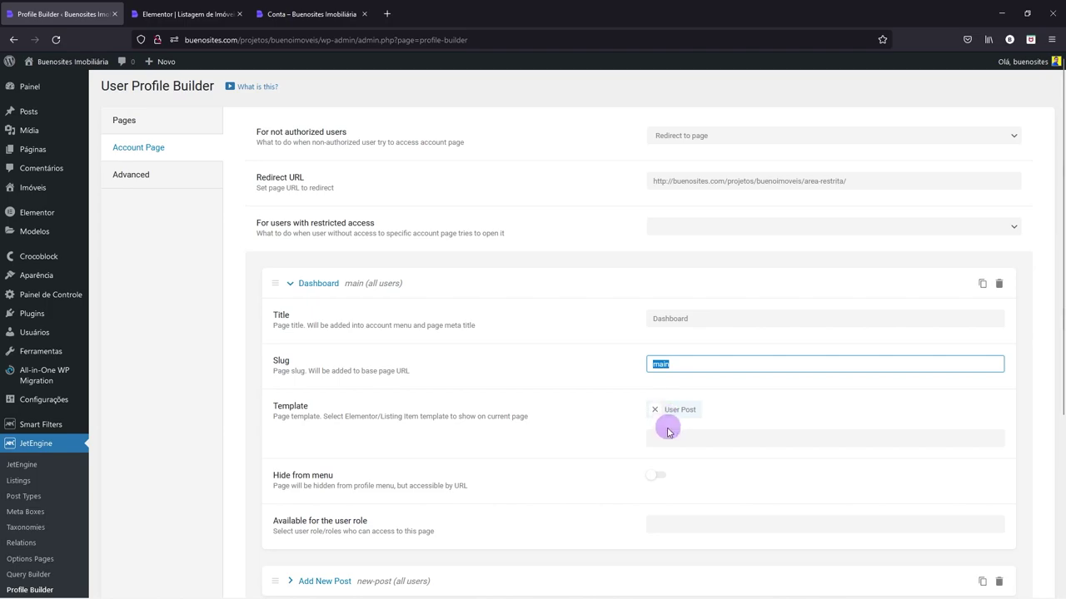
left_click(665, 436)
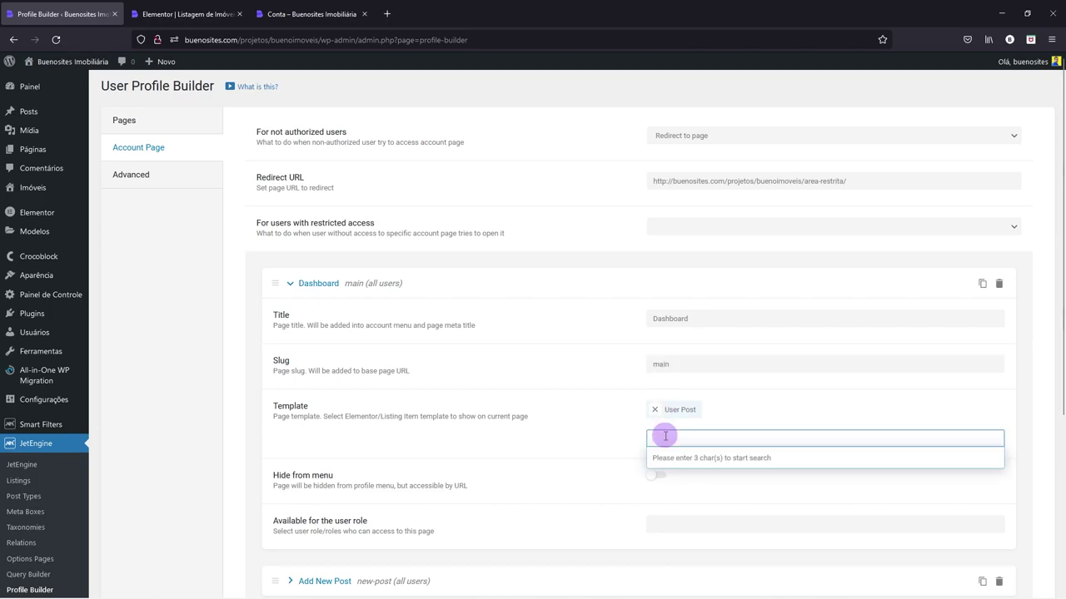
type("list")
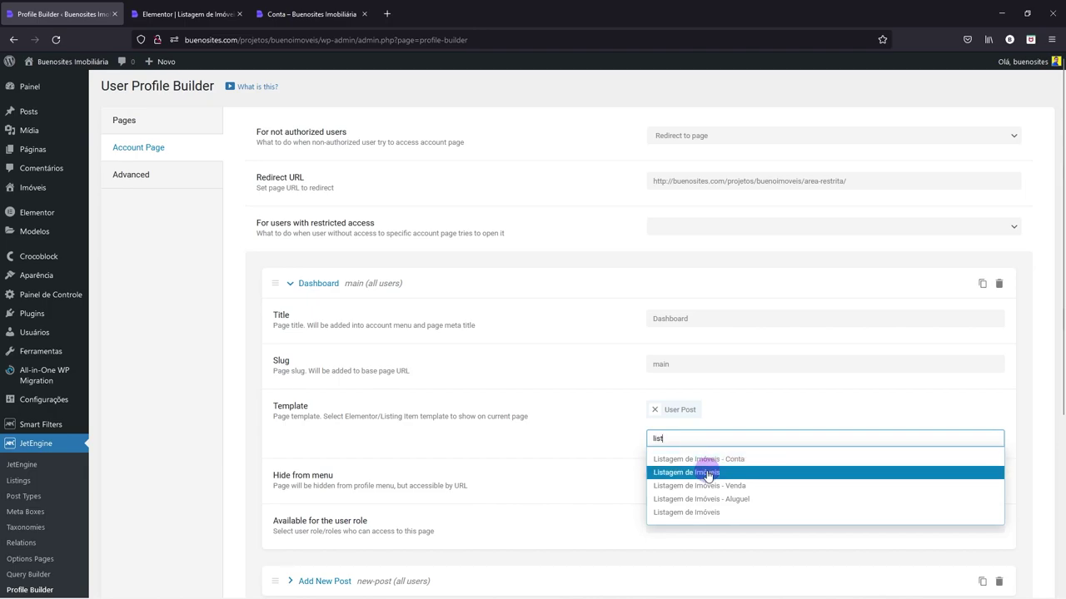
left_click(148, 5)
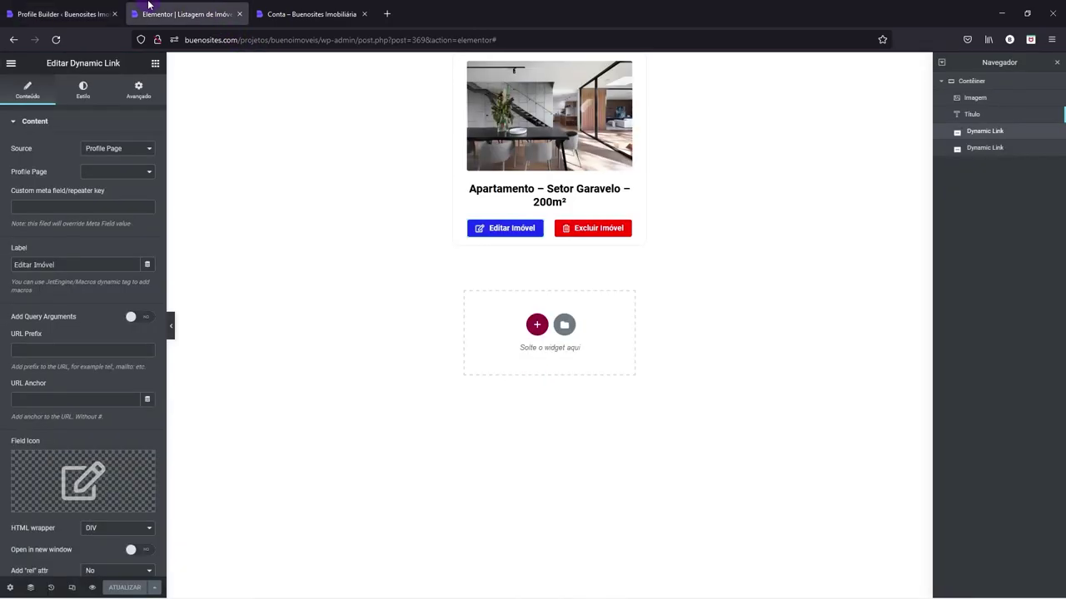
- Load wp-admin and check the saved Elementor templates (Modelos salvos) for the Dashboard template
left_click(356, 40)
left_click_drag(357, 40, 647, 57)
key("BackSpace")
key("Return")
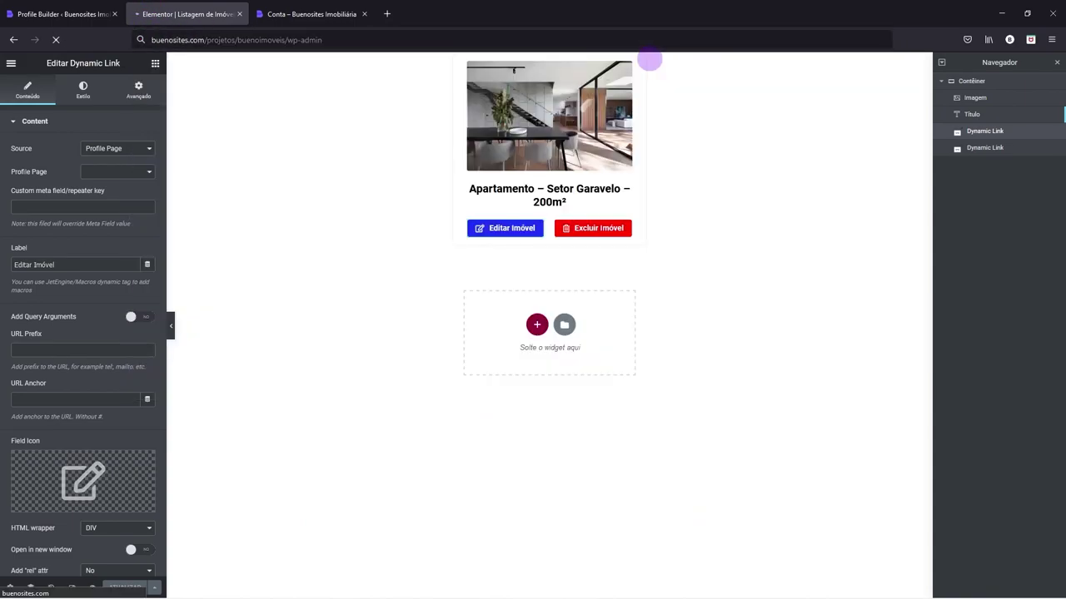
mouse_move(45, 276)
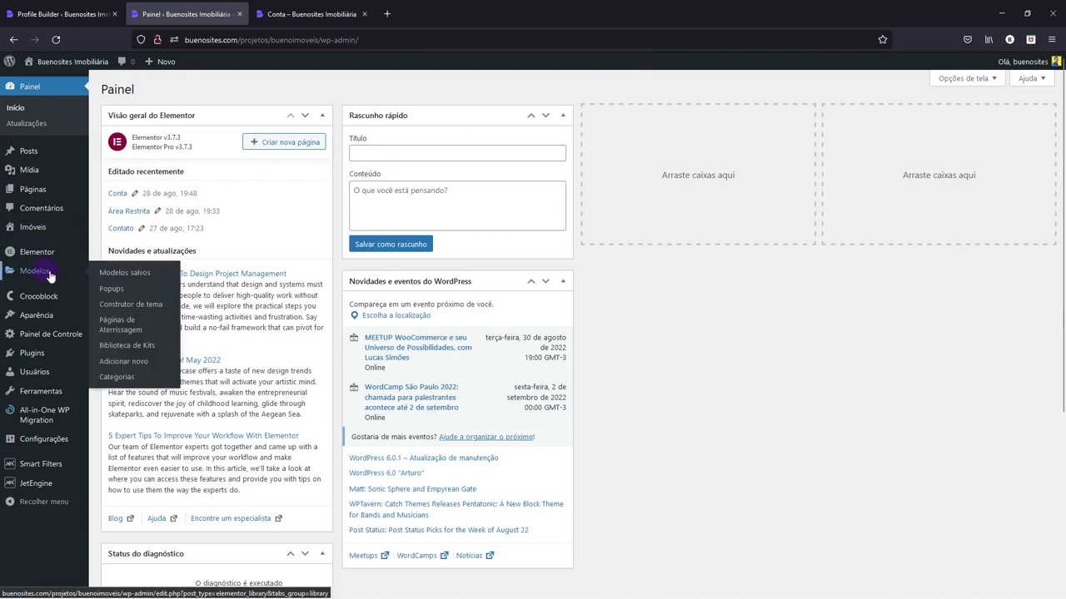
left_click(114, 273)
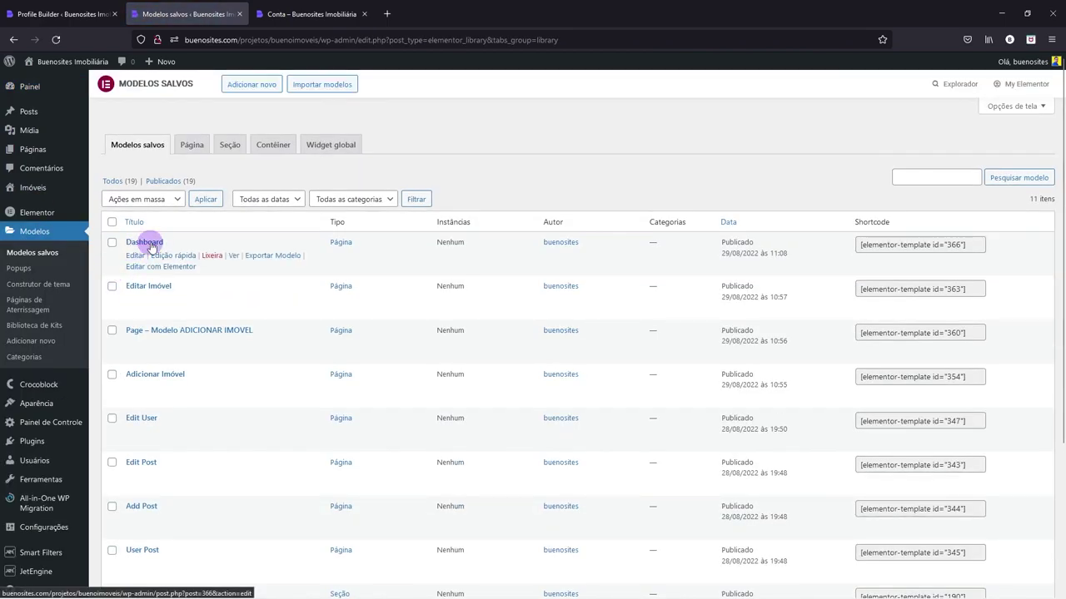
- Back in Profile Builder, choose the Dashboard template for the subpage
key("ctrl+Page_Up")
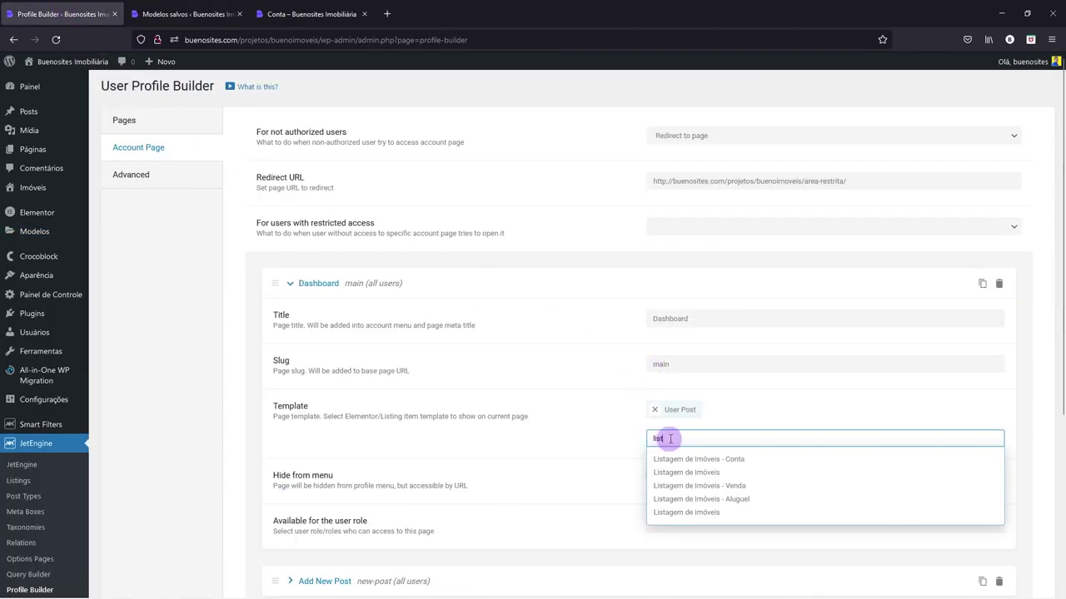
left_click_drag(670, 438, 605, 443)
type("dash")
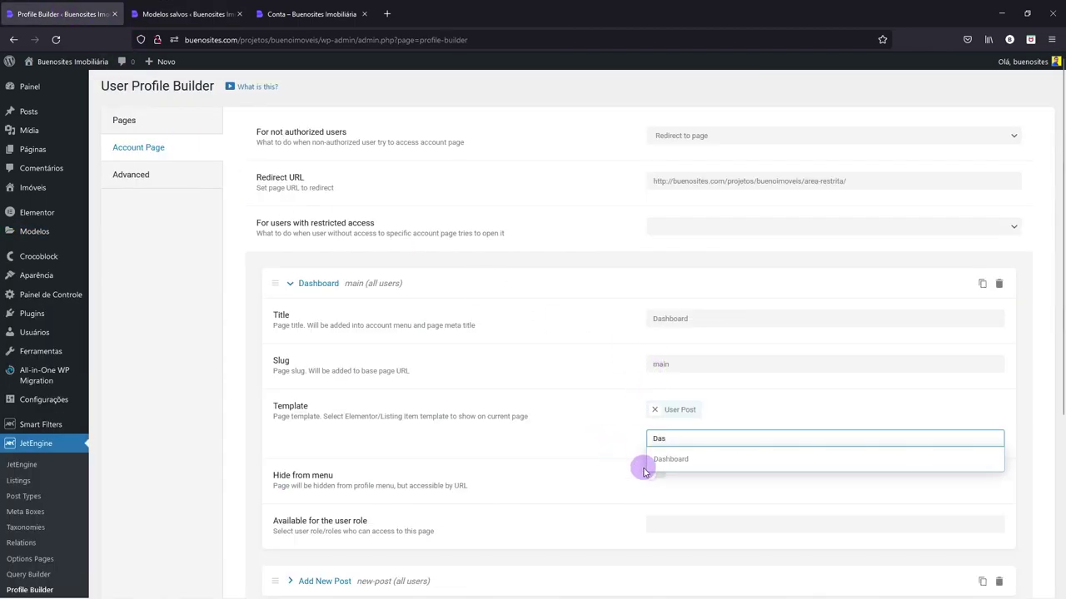
left_click(682, 458)
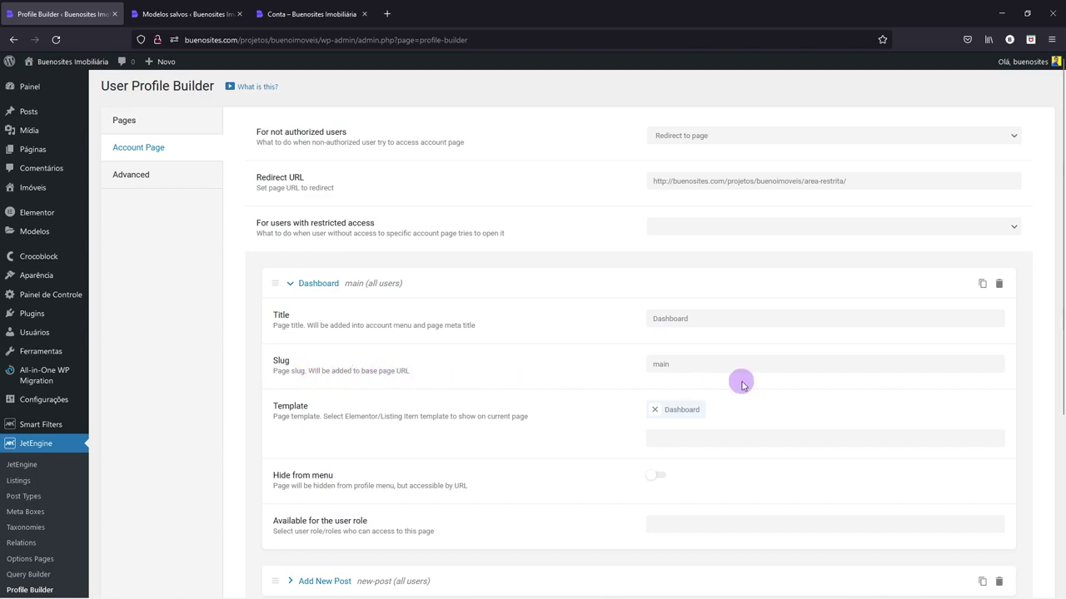
- Set the Dashboard subpage slug to dashboard and collapse its settings row
left_click_drag(697, 322, 644, 317)
key("ctrl+c")
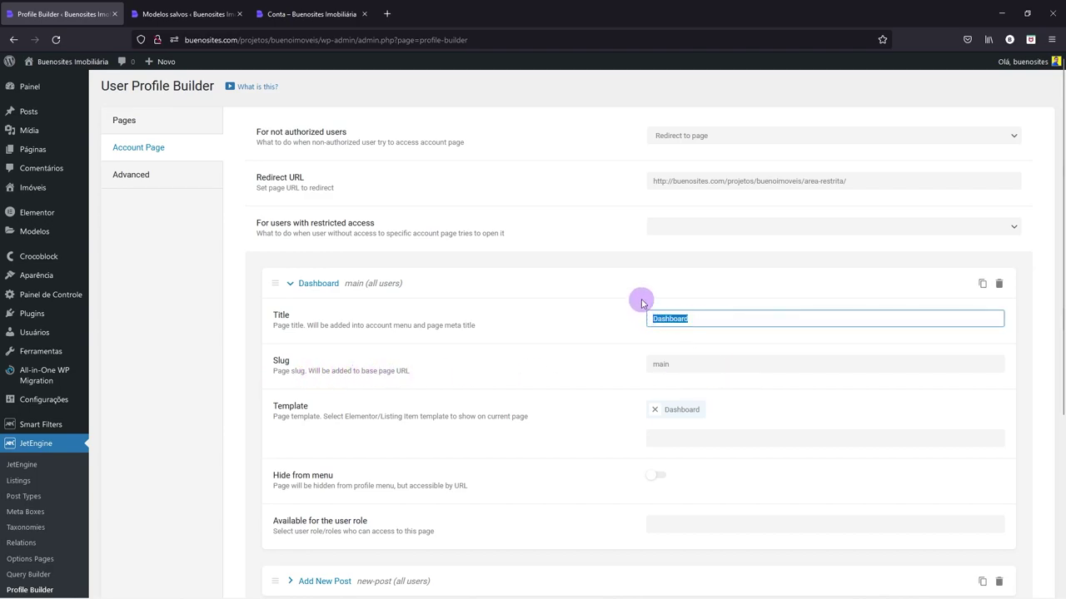
left_click_drag(672, 363, 650, 364)
key("ctrl+v")
type("d")
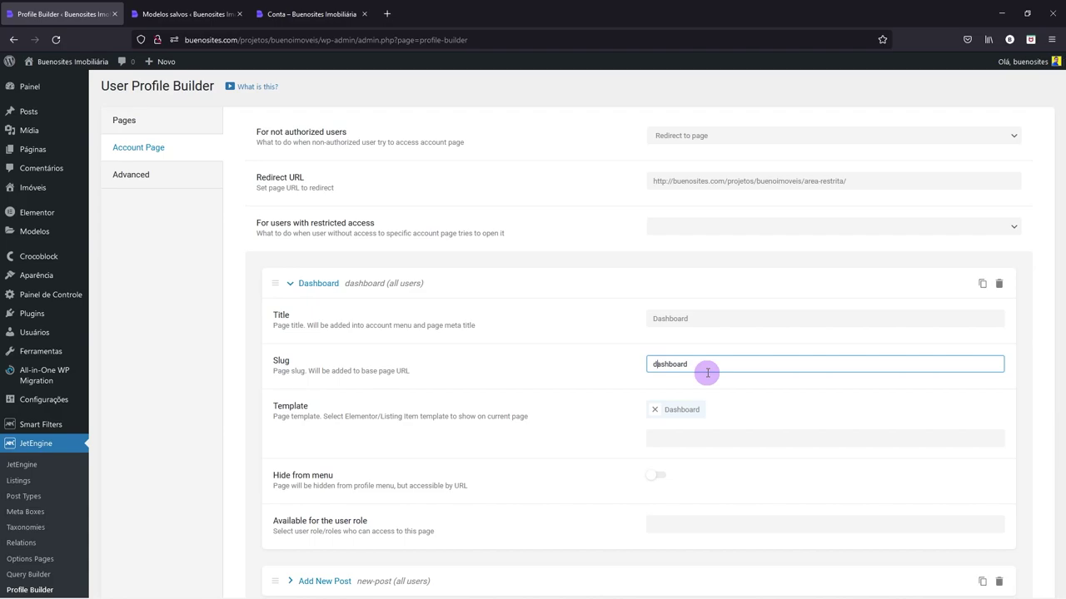
scroll(706, 372, "down", 1)
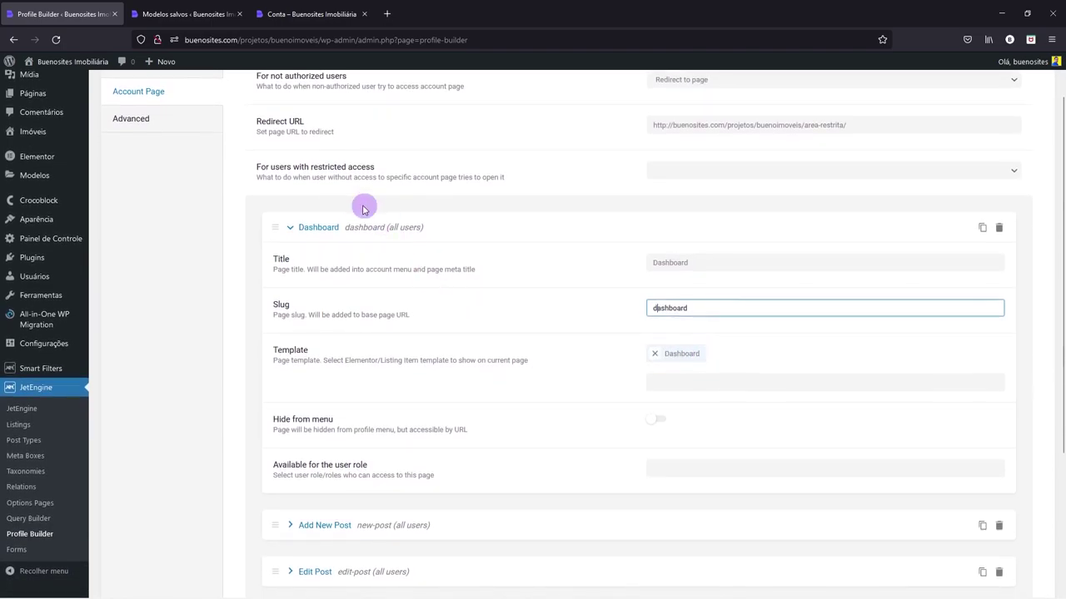
left_click(304, 226)
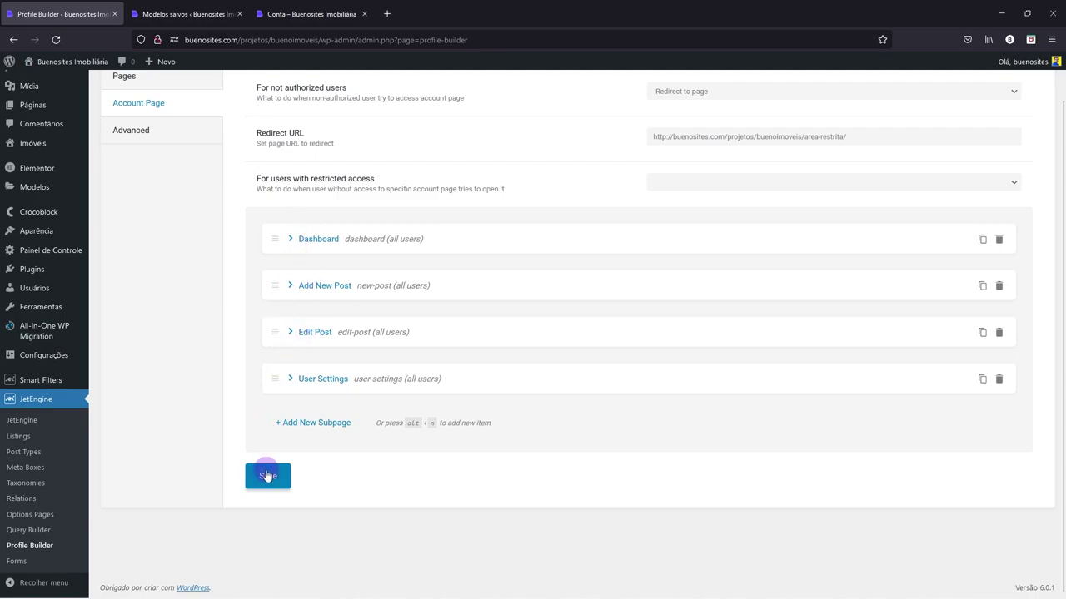
- Add a subpage below Dashboard titled 'Adicionar Imóvel' with slug adicionar-imóvel
left_click(330, 424)
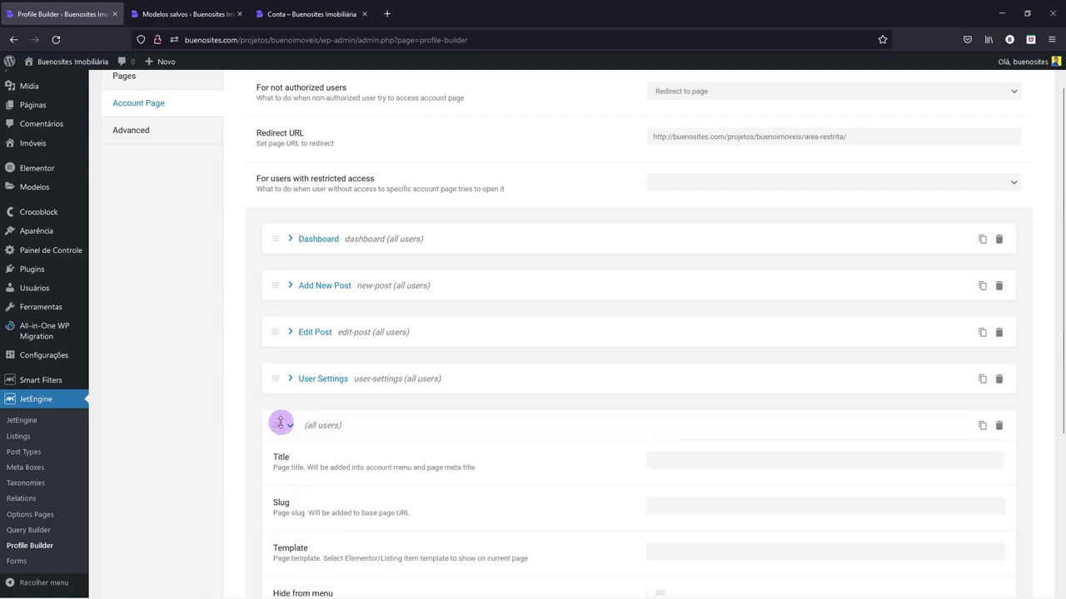
left_click_drag(275, 421, 285, 281)
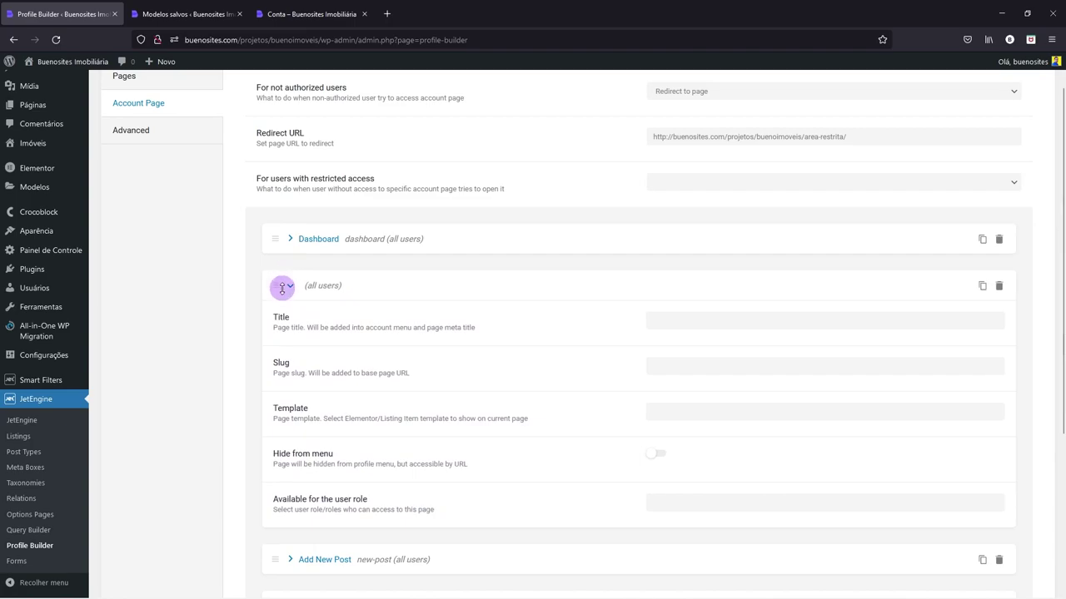
left_click(666, 323)
type("Adicionar Im")
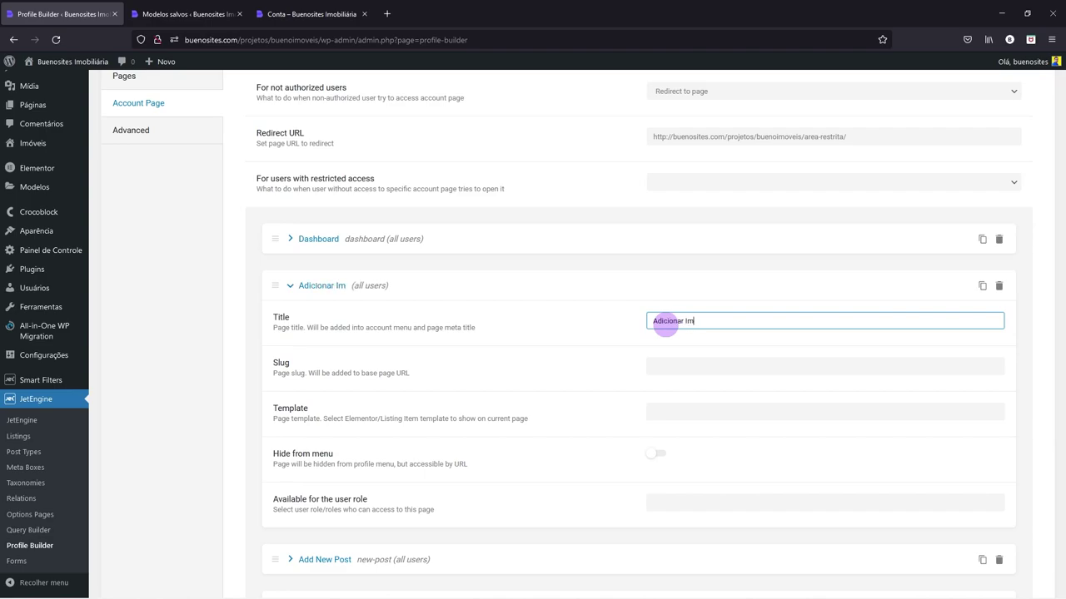
type("óvel")
left_click(663, 365)
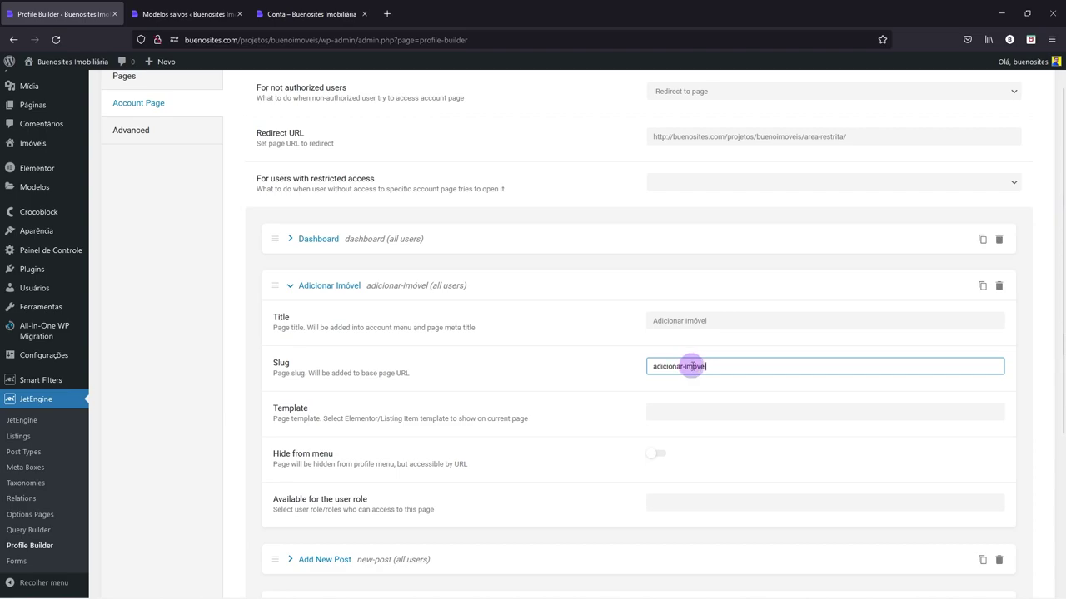
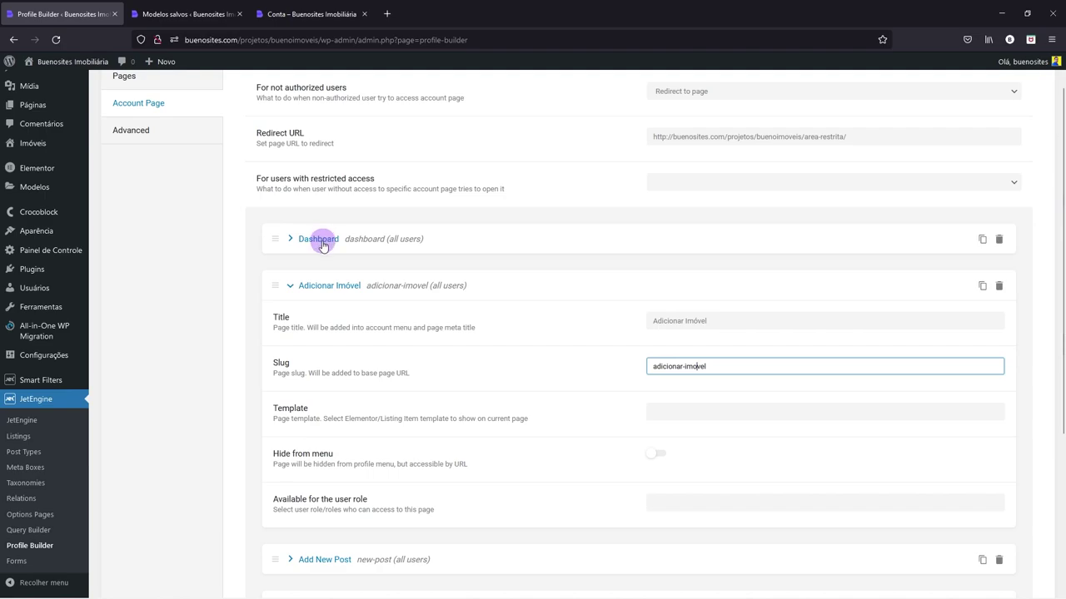
- Assign the 'Adicionar Imóvel' template to the Adicionar Imóvel subpage (slug adicionar-imovel)
left_click(292, 240)
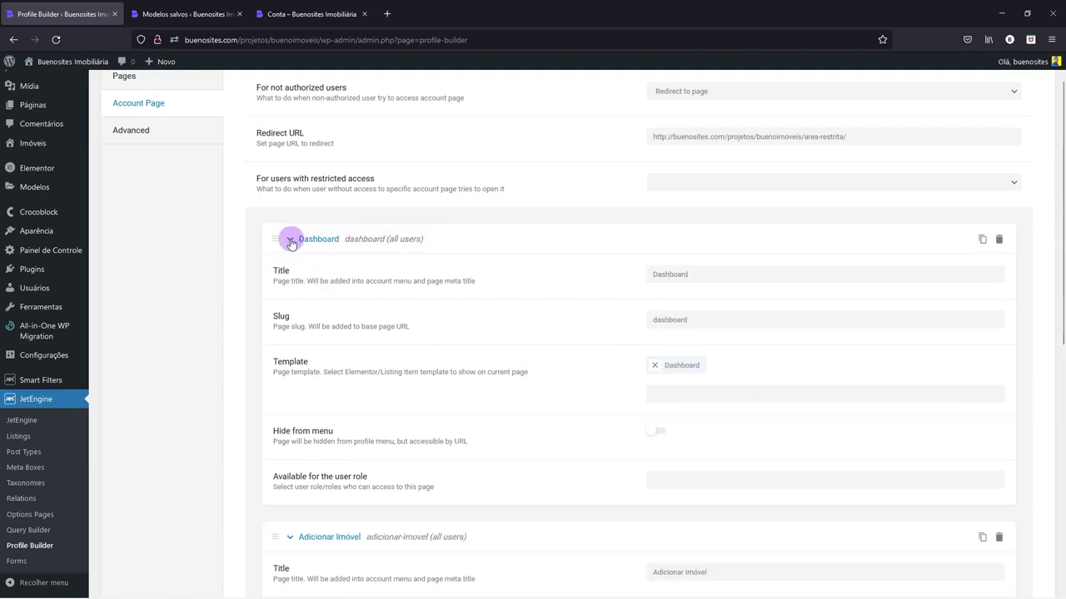
left_click(291, 241)
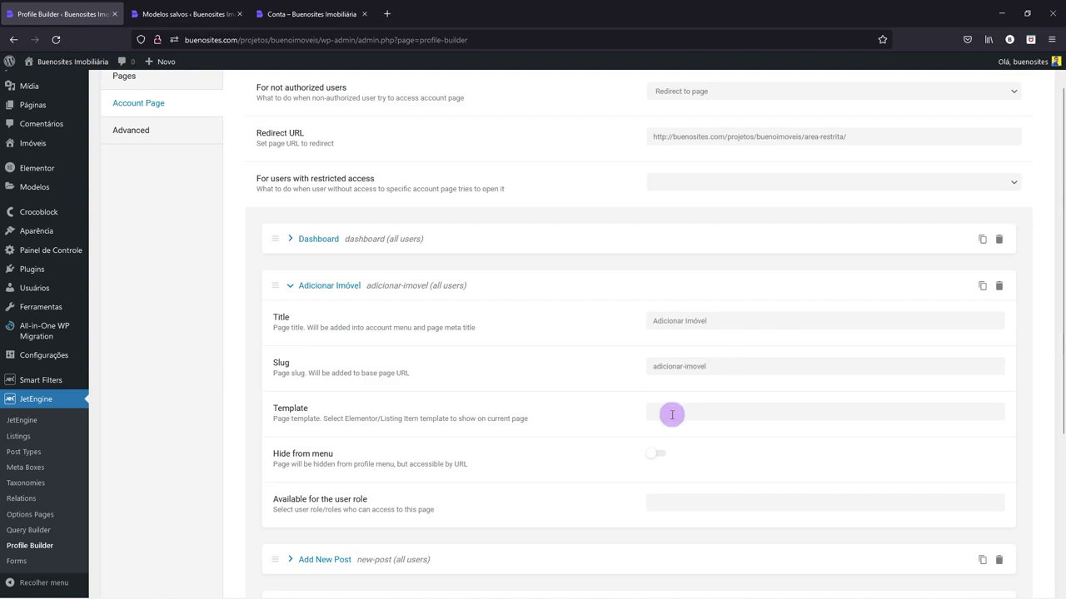
left_click(671, 414)
type("Adicionar Imóvel")
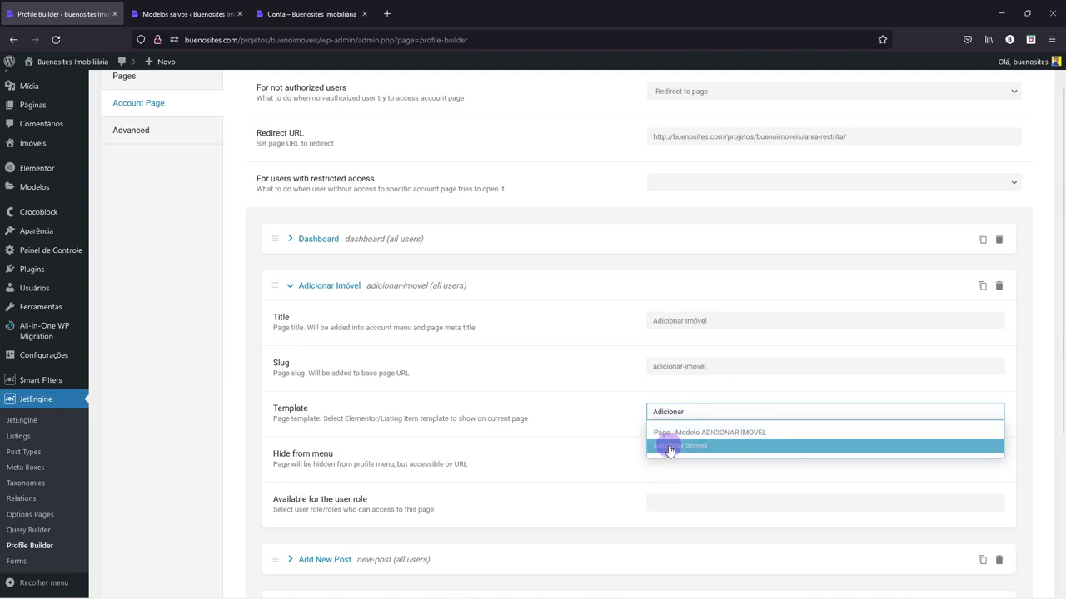
left_click(670, 445)
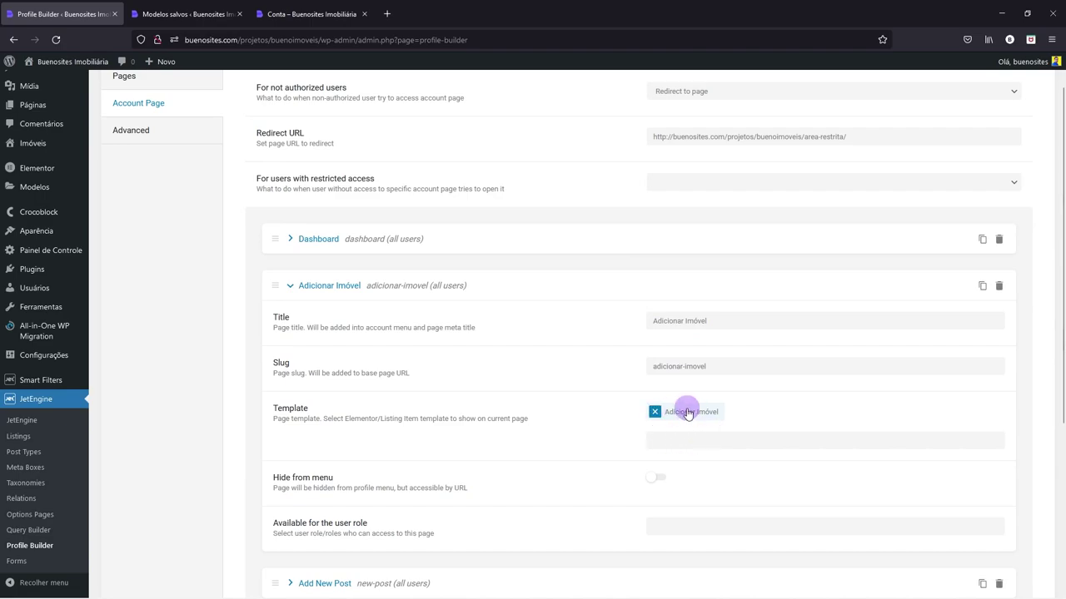
left_click(292, 286)
- Add a subpage above Add New Post titled 'Editar Imóvel' with slug editar-imovel
left_click(304, 470)
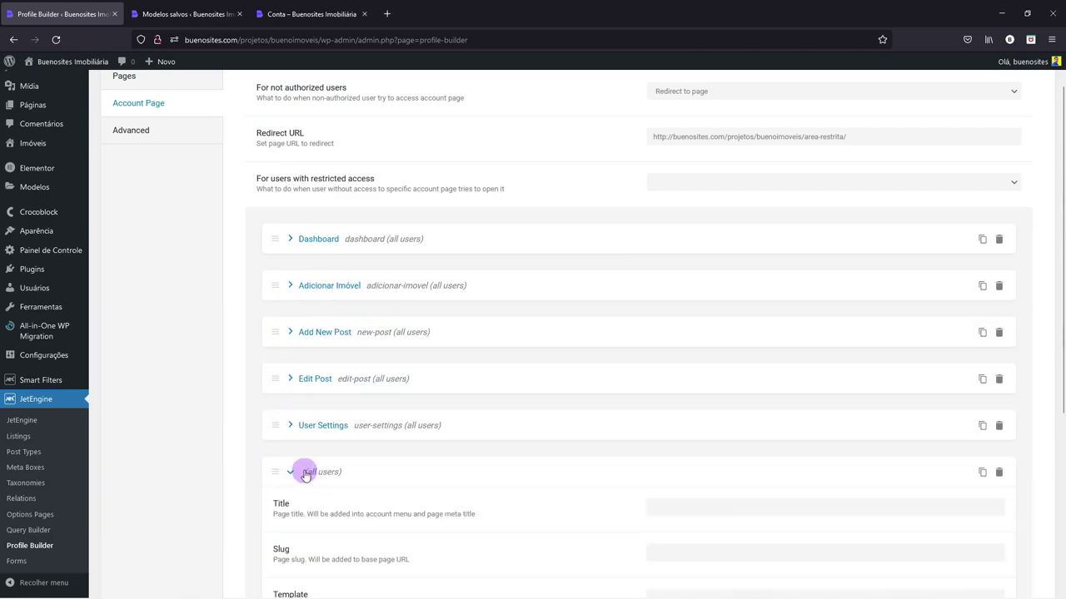
left_click_drag(274, 474, 271, 318)
left_click(687, 371)
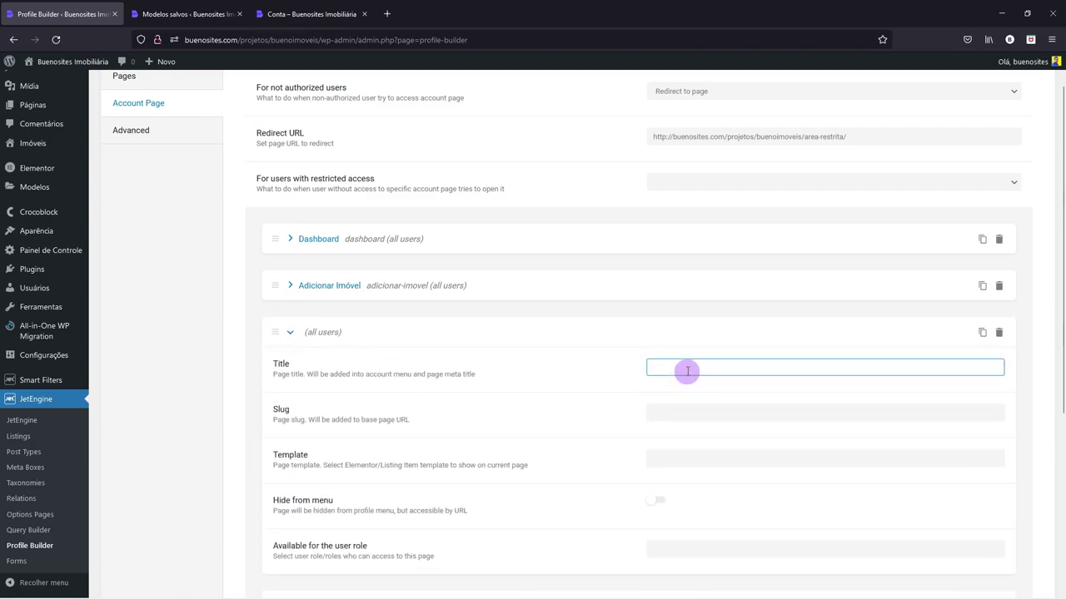
type("Editar Im")
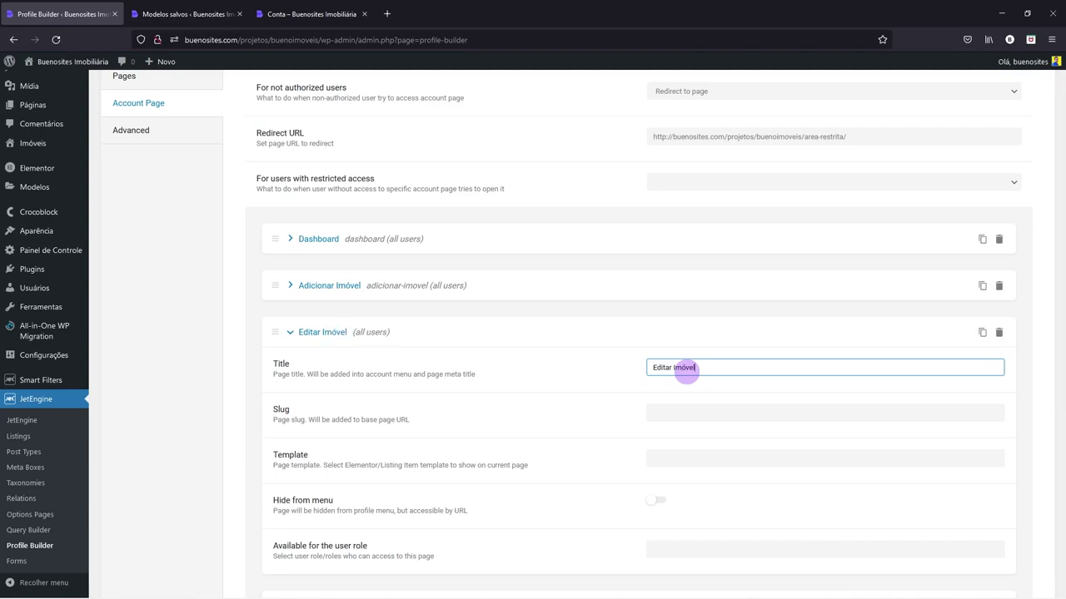
type("óvel")
left_click(717, 414)
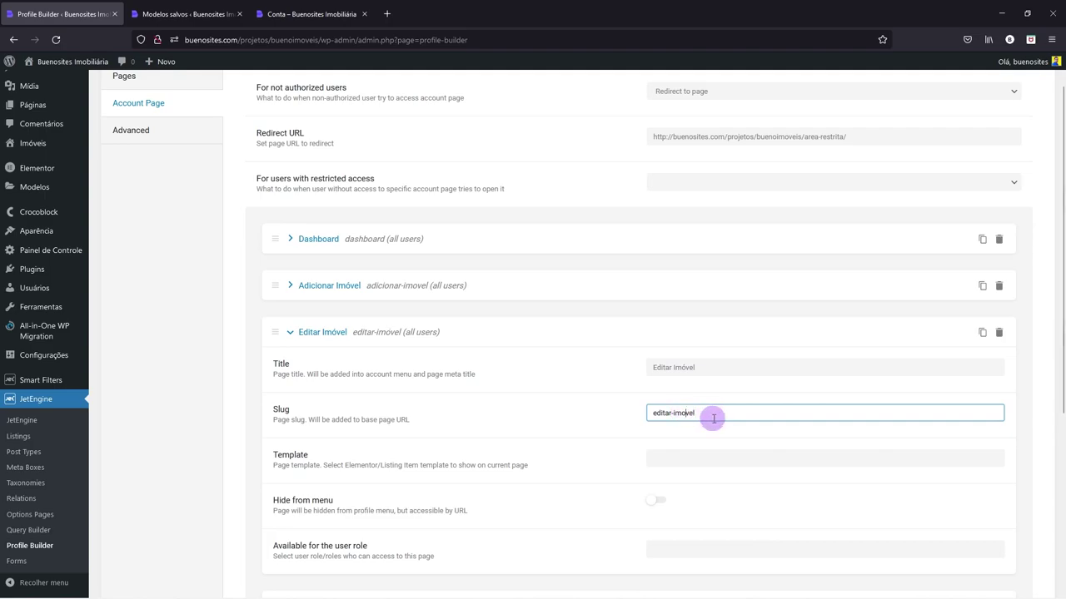
- Give the Editar Imóvel subpage the 'Editar Imóvel' template
left_click(701, 455)
type("Editar")
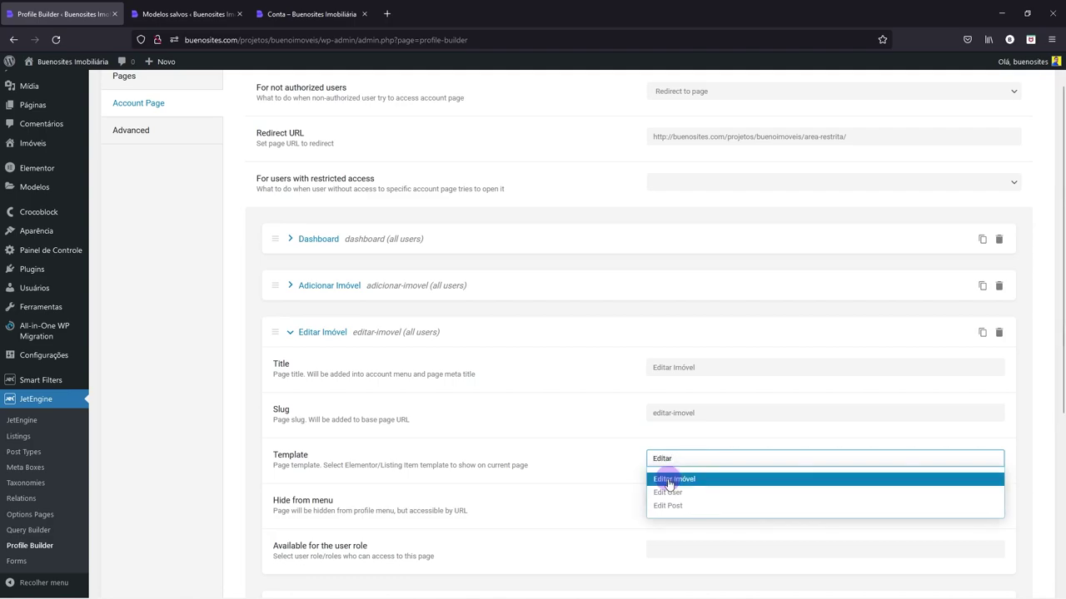
left_click(670, 478)
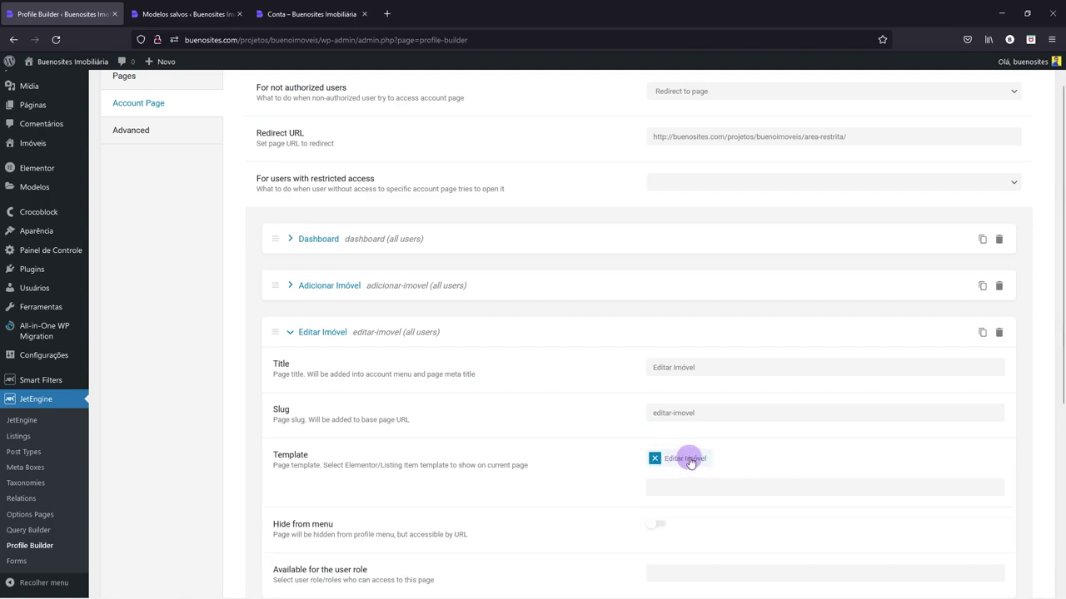
scroll(689, 458, "down", 2)
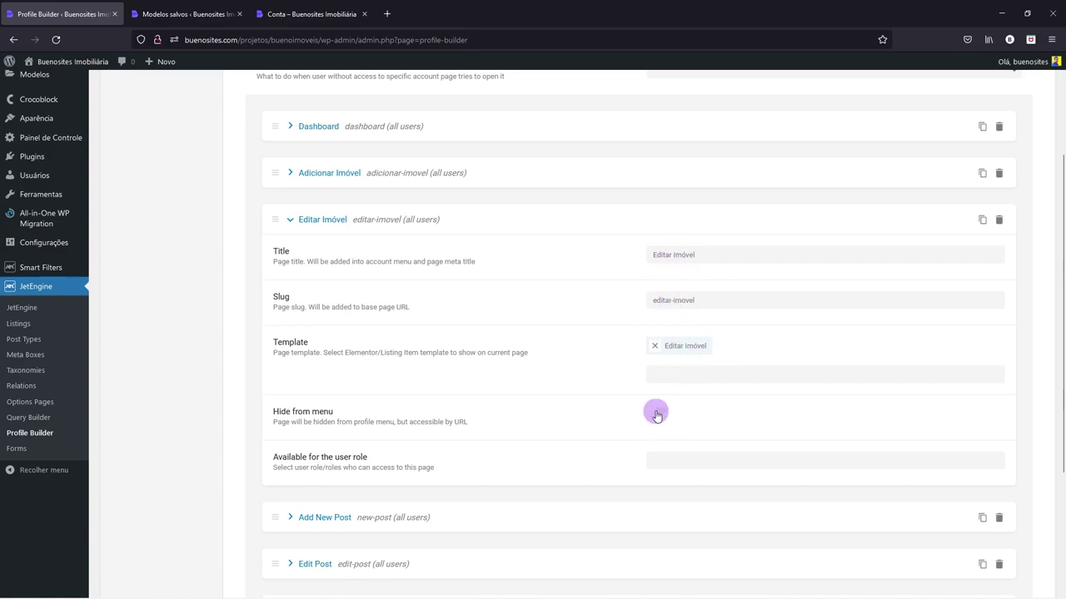
- Turn on Hide from menu for the Add New Post subpage
scroll(656, 412, "down", 3)
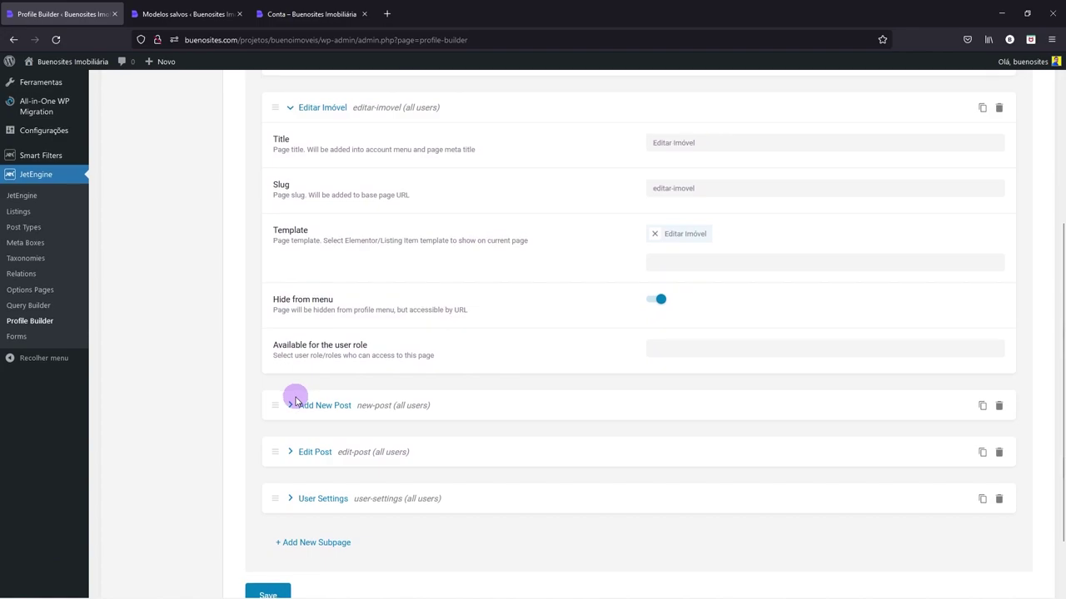
left_click(290, 407)
scroll(656, 511, "down", 3)
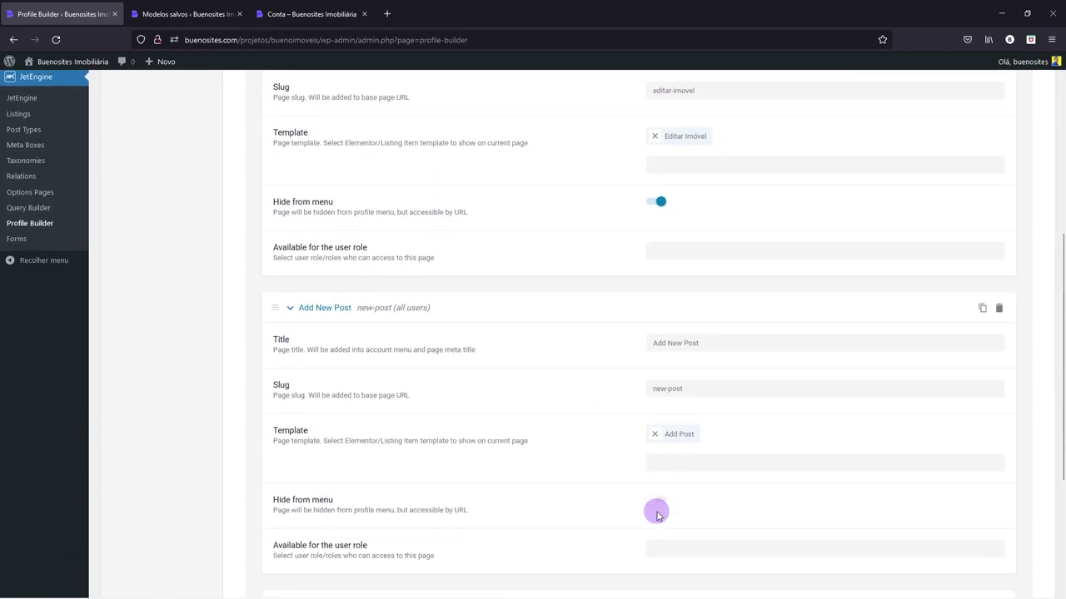
left_click(662, 484)
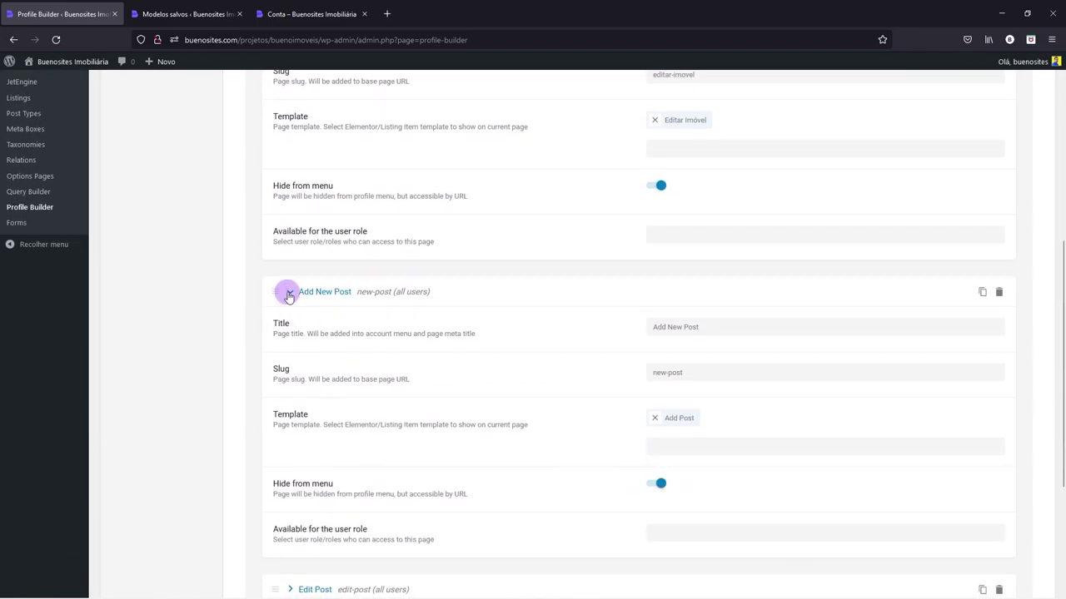
left_click(290, 294)
left_click(291, 370)
scroll(504, 388, "down", 4)
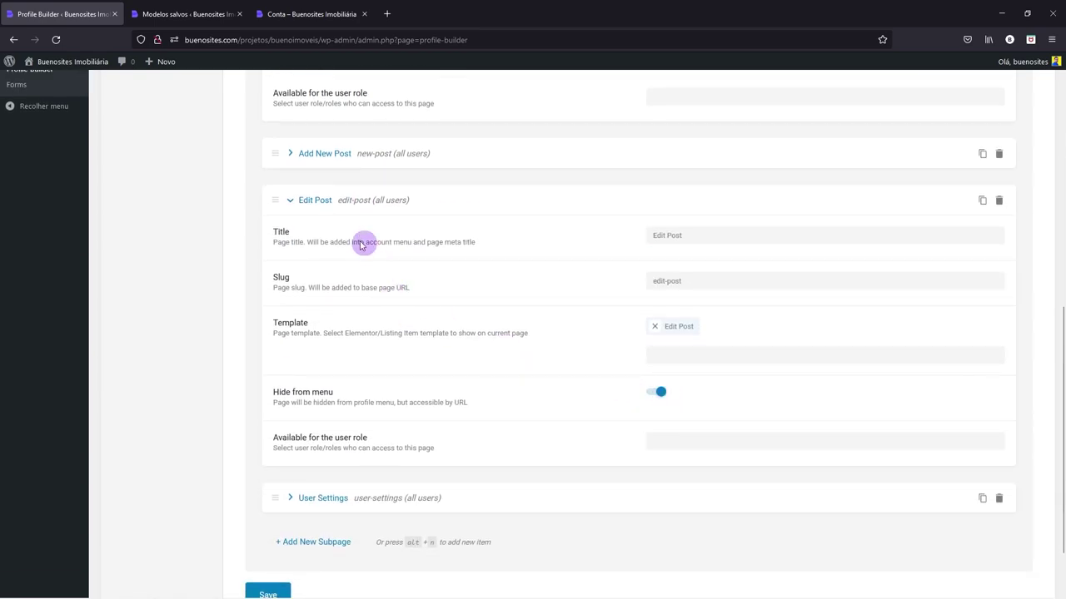
left_click(292, 203)
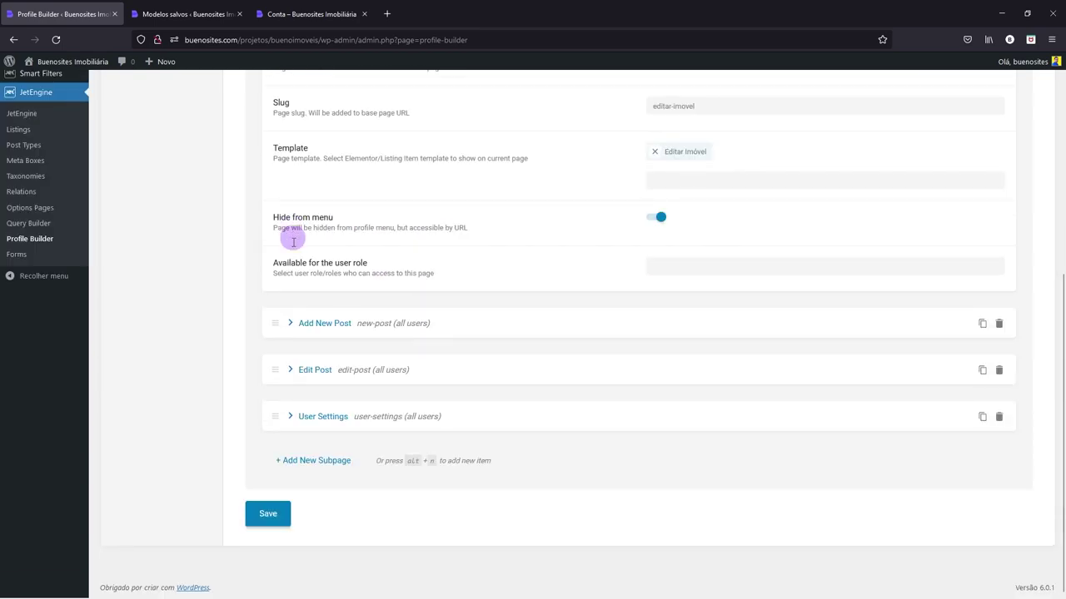
- Rename the User Settings subpage to 'Meu perfil'
left_click(291, 418)
scroll(594, 459, "down", 2)
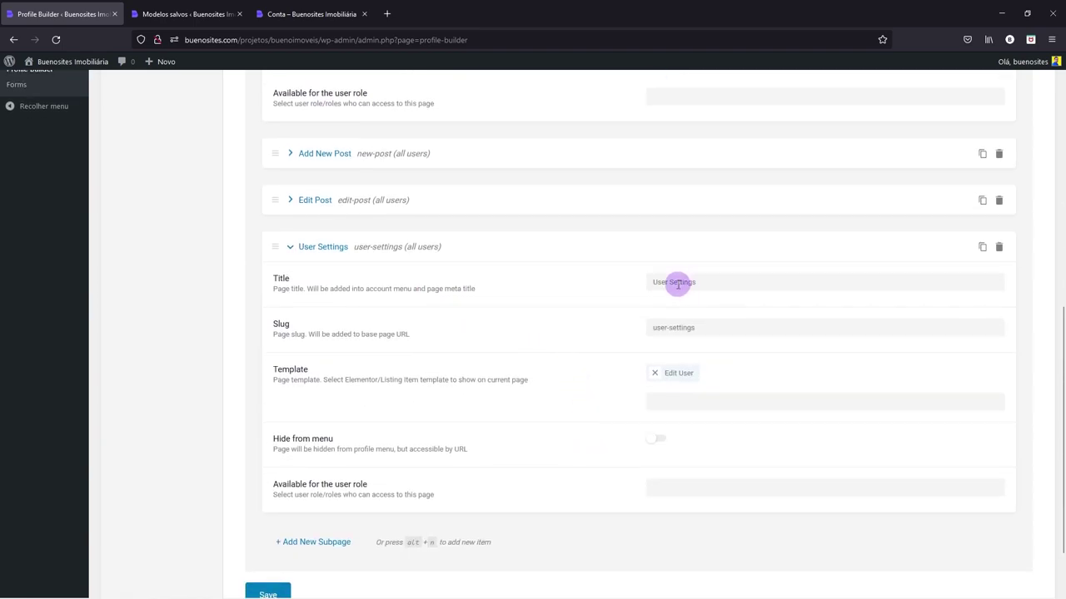
left_click_drag(694, 283, 622, 282)
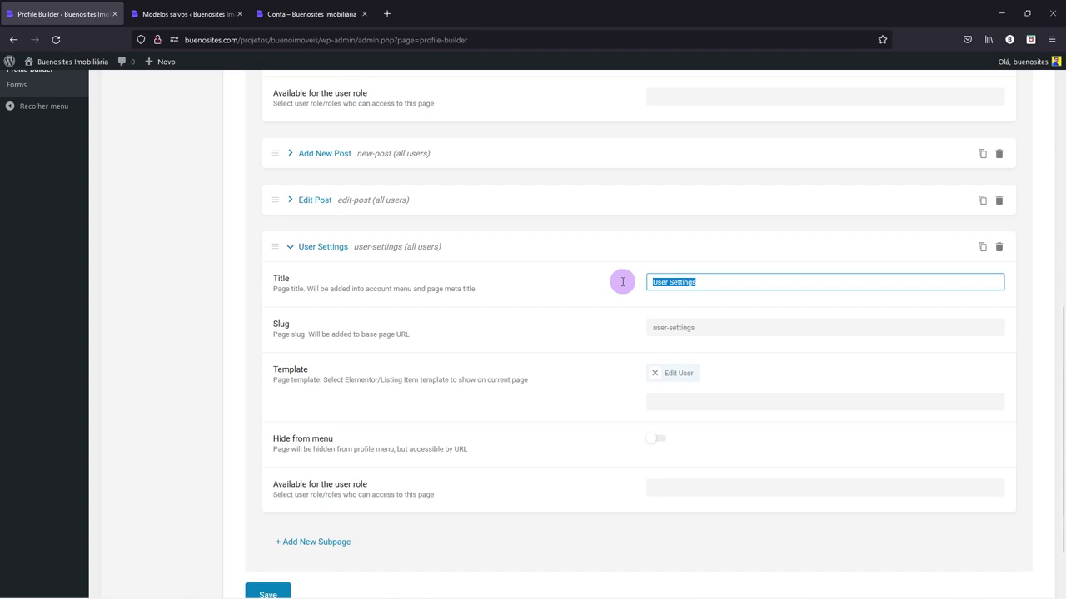
type("Meu perfil")
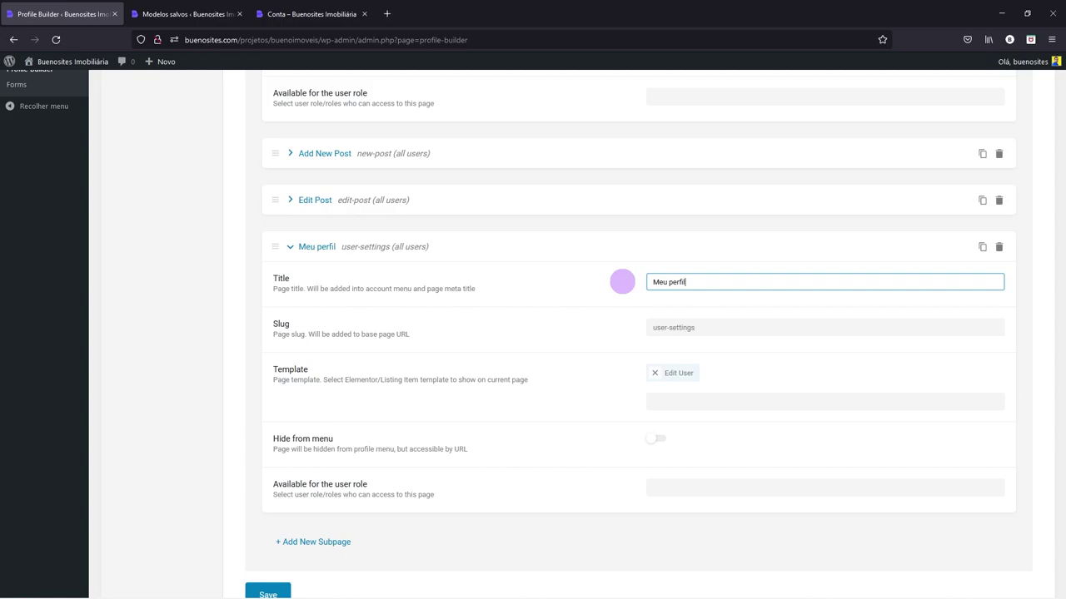
scroll(607, 330, "down", 2)
scroll(607, 331, "up", 2)
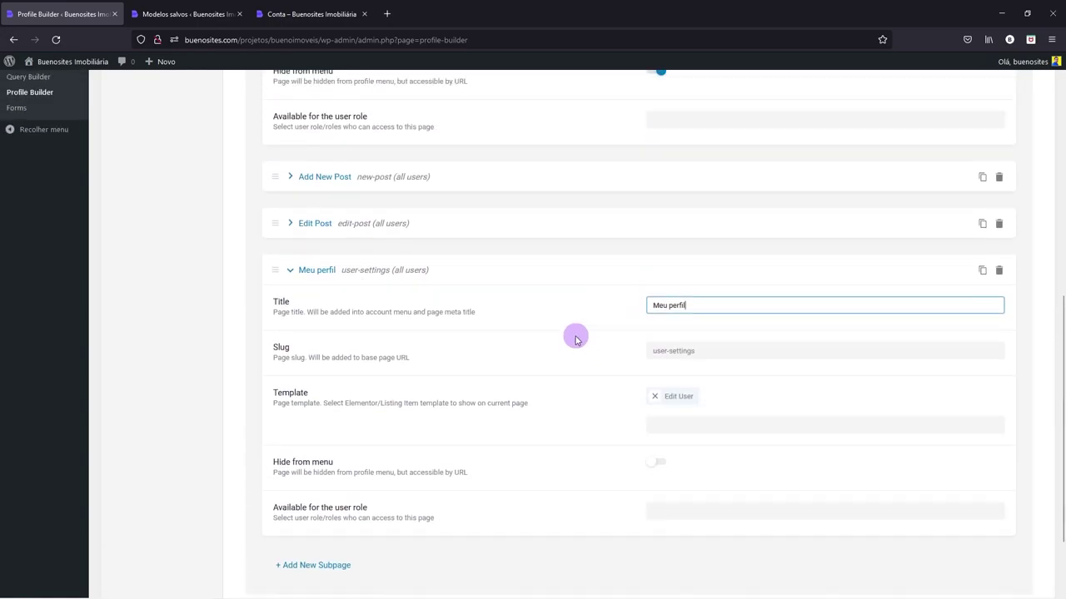
scroll(575, 333, "up", 5)
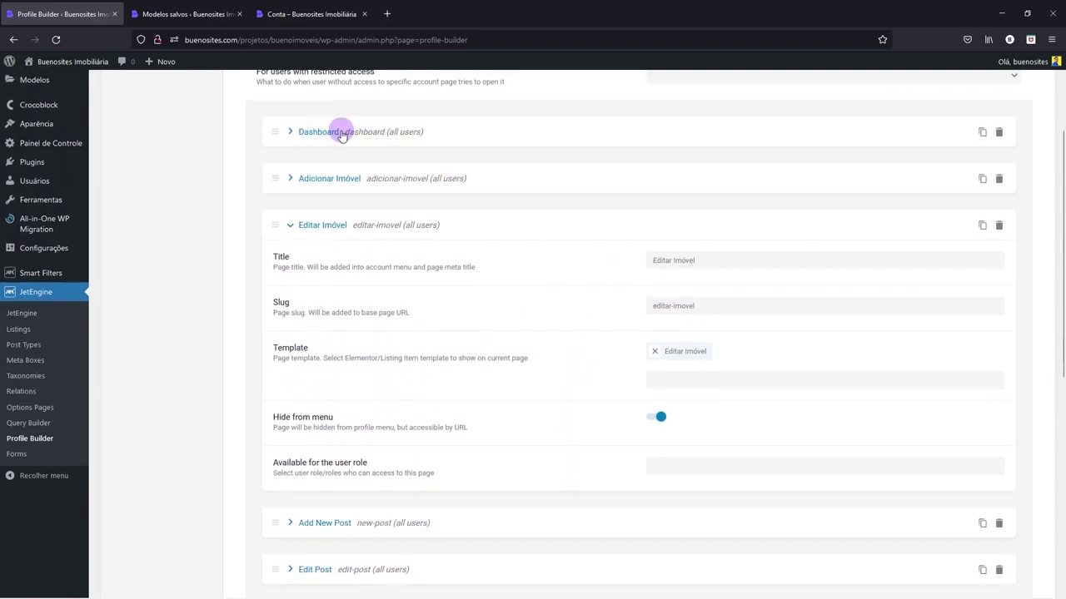
scroll(457, 322, "down", 5)
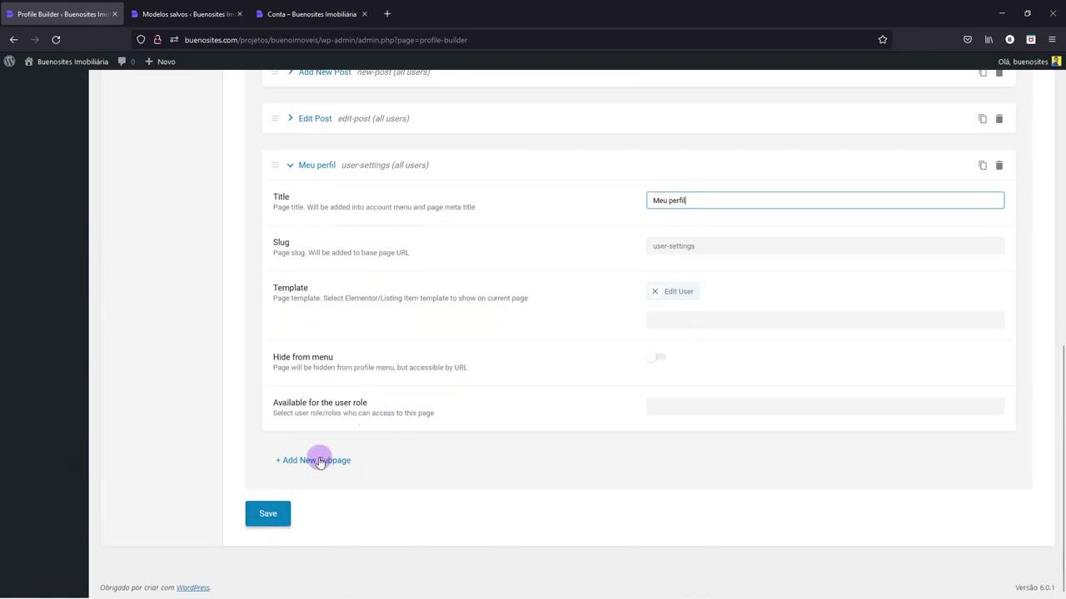
- Add a new 'Dashboard' subpage (slug dashboard) using the Dashboard template
left_click(316, 459)
scroll(492, 439, "down", 3)
left_click(655, 273)
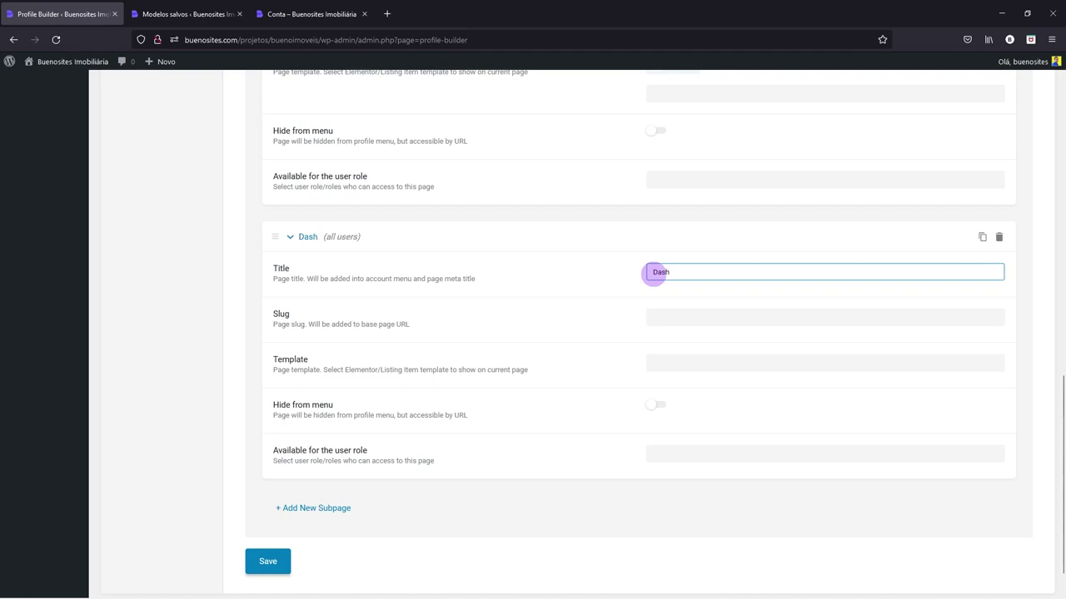
type("Dashboard")
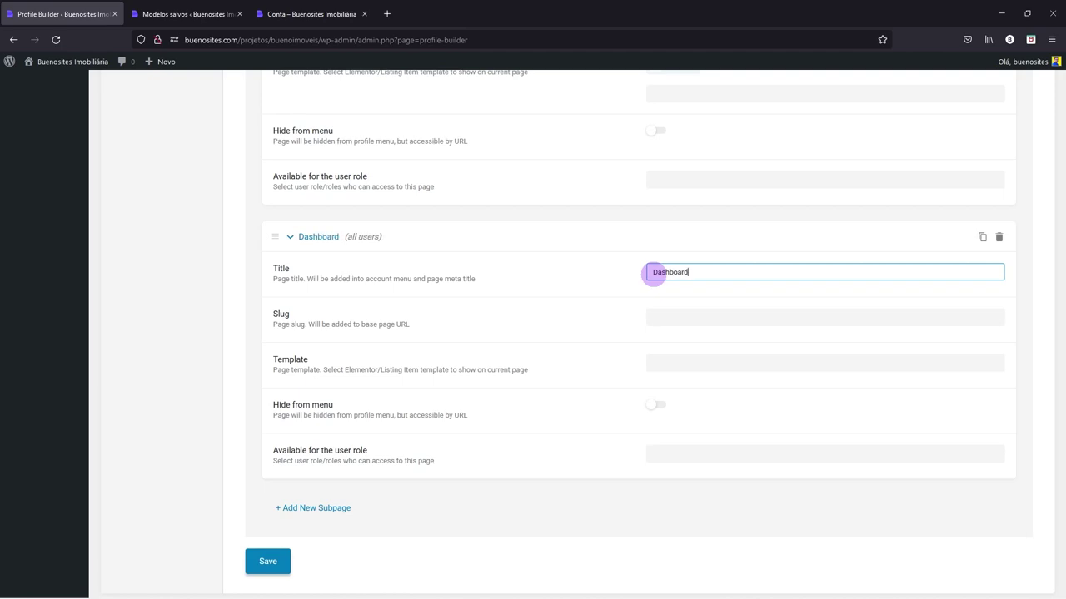
left_click(597, 314)
left_click(668, 363)
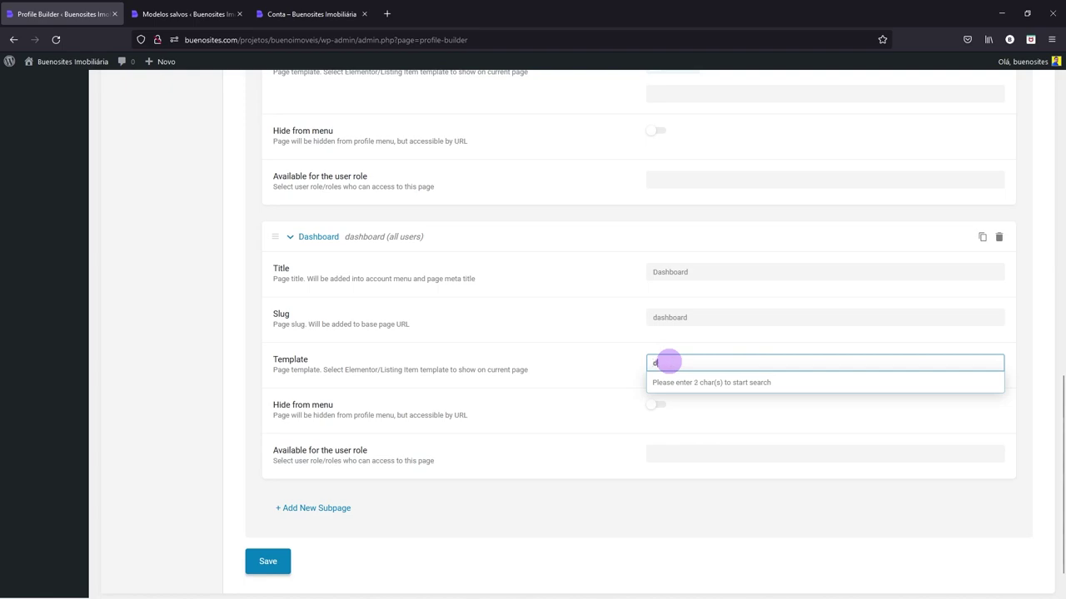
left_click(670, 383)
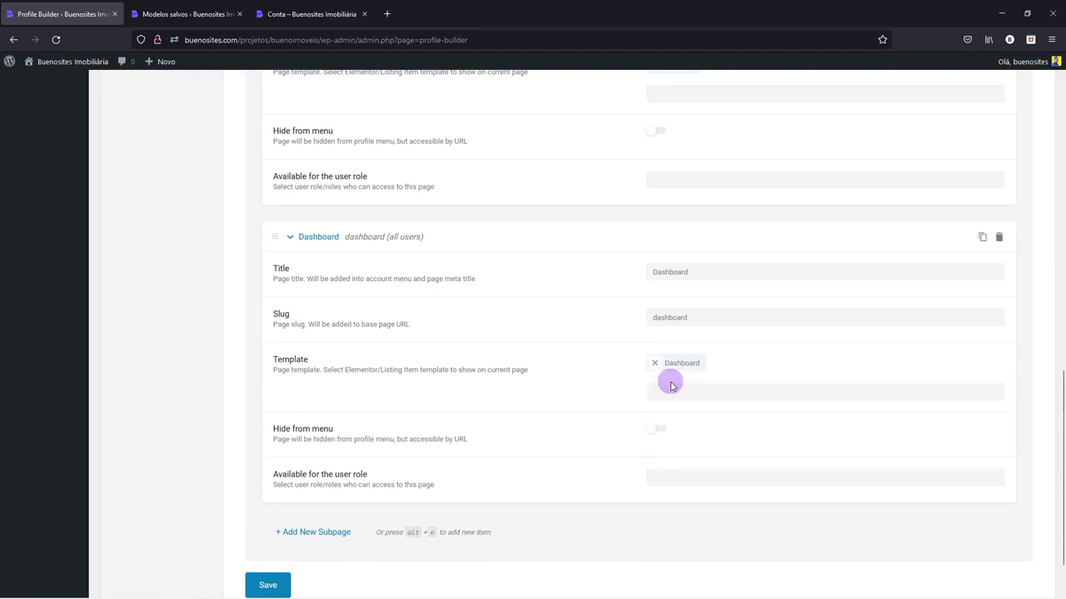
left_click(290, 239)
- Move the new Dashboard subpage up to sit right after Editar Imóvel
scroll(349, 424, "up", 2)
left_click_drag(275, 529, 268, 126)
scroll(280, 159, "up", 4)
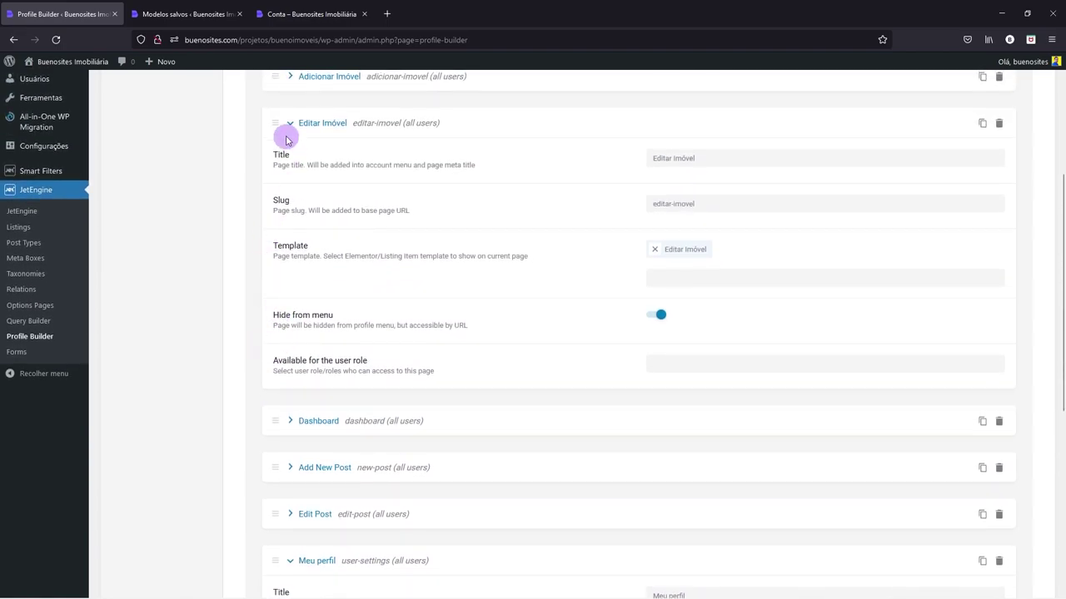
left_click(290, 123)
scroll(331, 289, "up", 1)
scroll(332, 289, "up", 3)
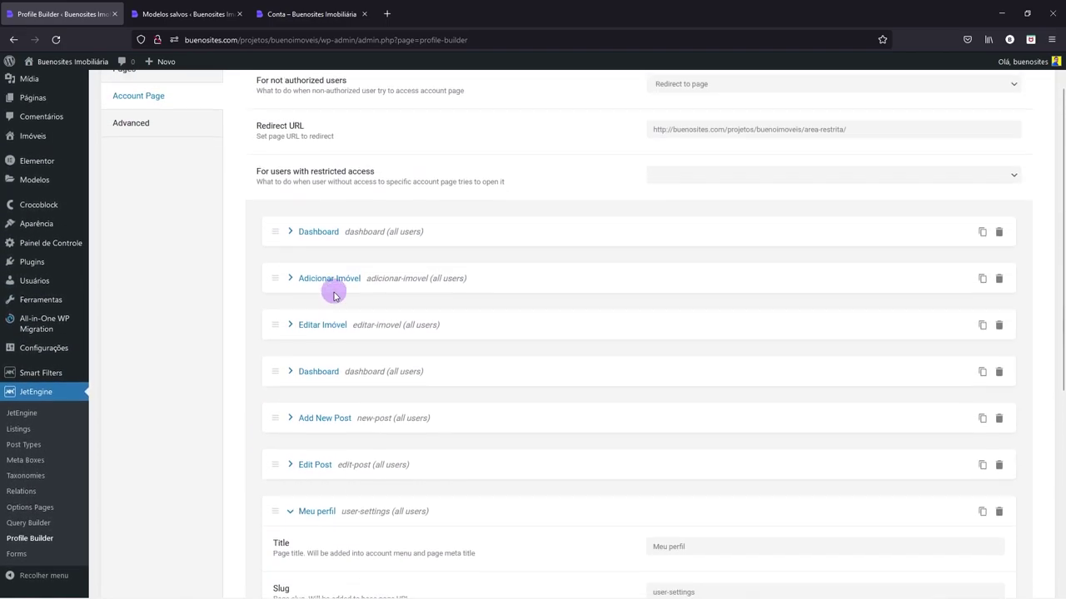
- Retitle the copied Dashboard subpage 'User List', slug user-list, with the User Post template
left_click_drag(274, 394, 272, 250)
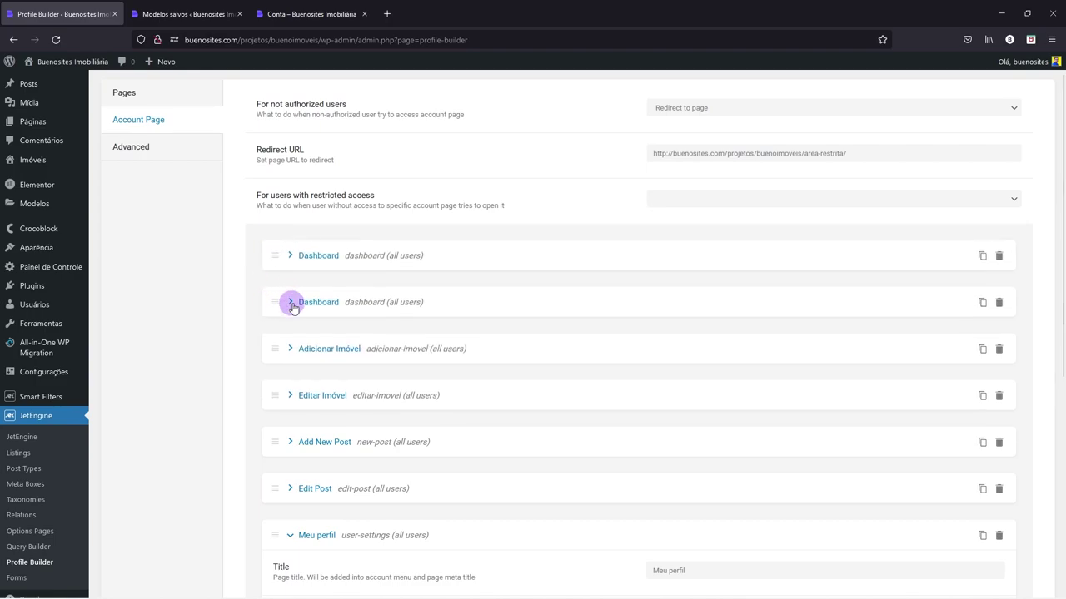
left_click(290, 302)
left_click_drag(703, 337, 635, 337)
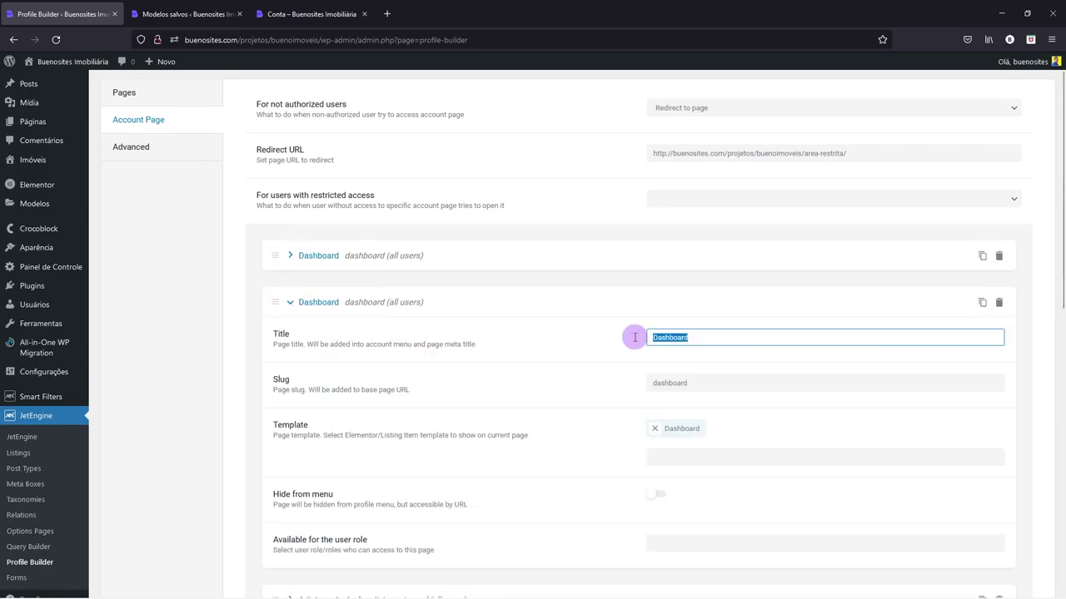
type("Us")
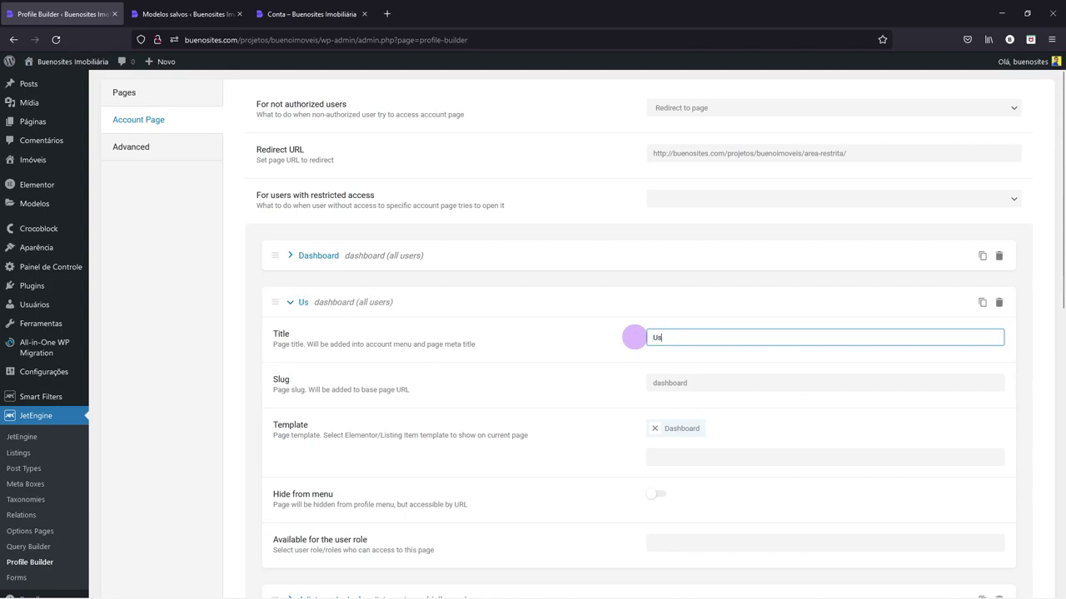
type("er List")
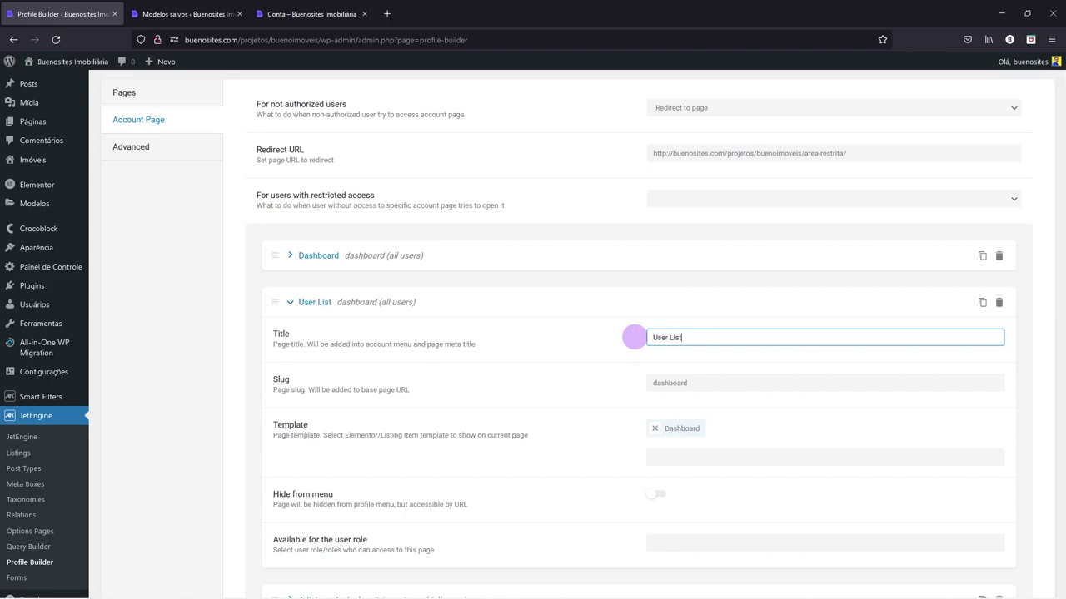
key("Tab")
type("us")
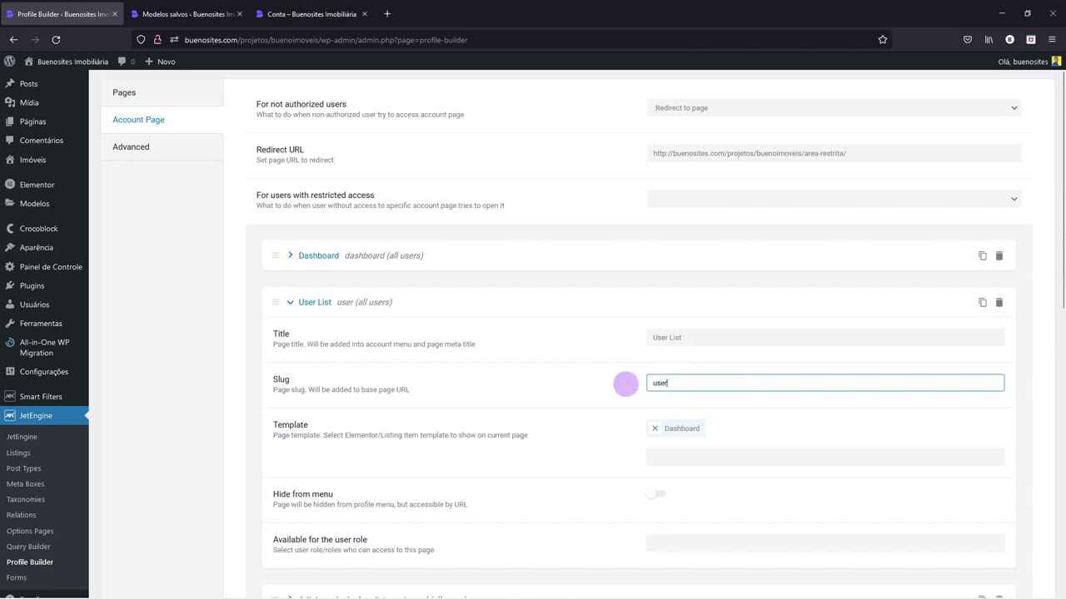
type("er-list")
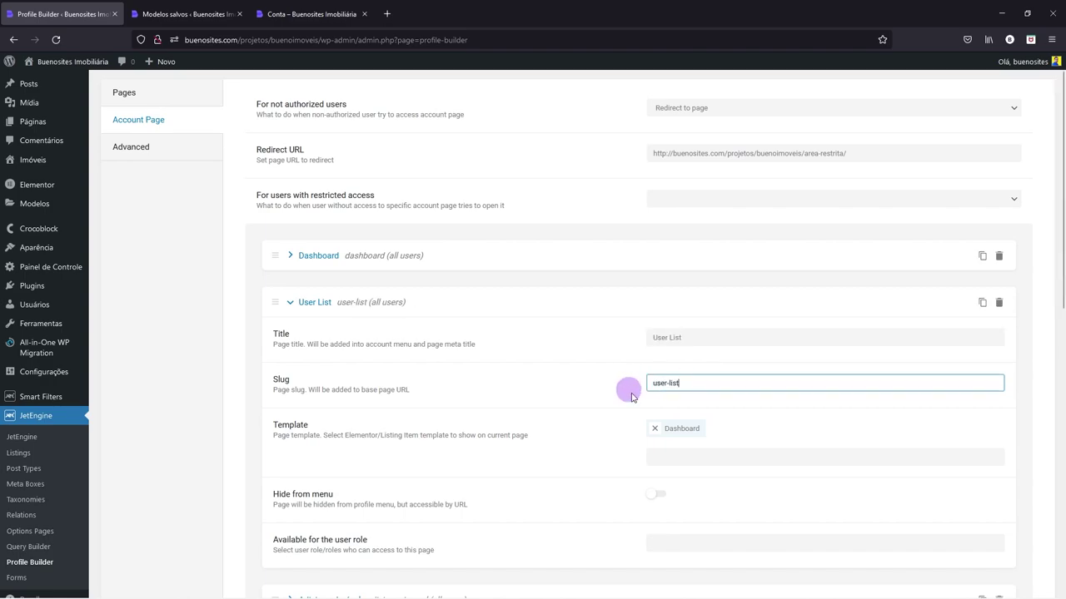
left_click(654, 427)
type("Use")
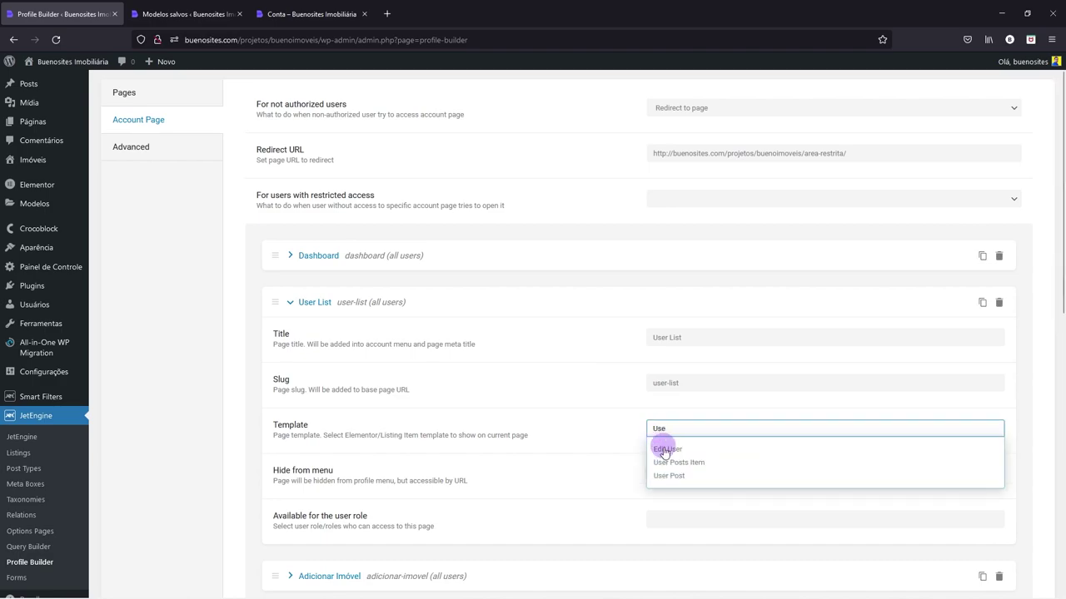
left_click(671, 477)
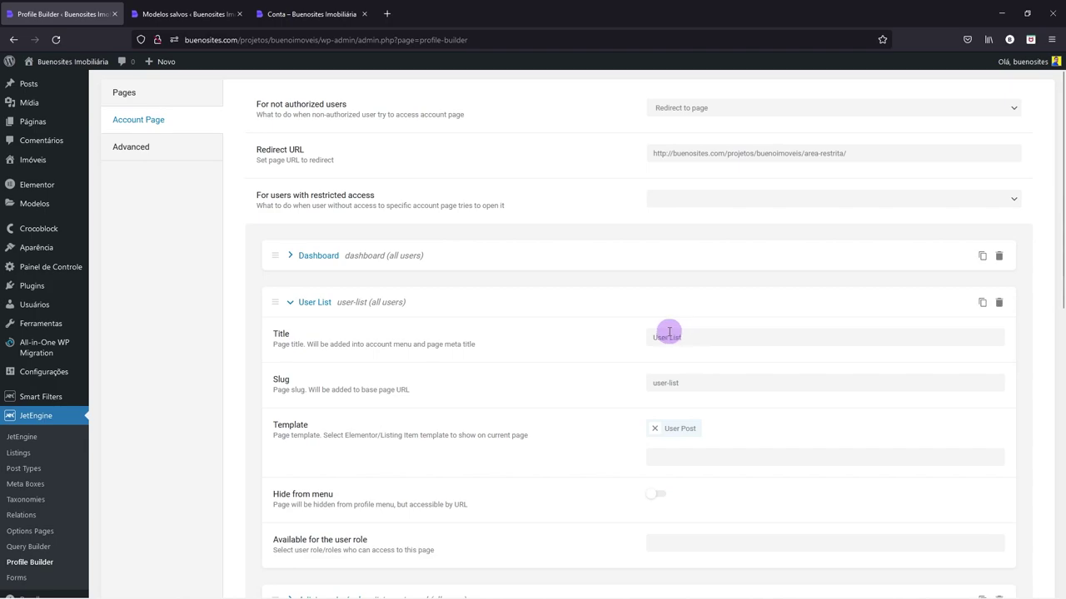
- Change it to 'User Post' with slug user-post, hide it from the menu, and place it after Editar Imóvel
left_click_drag(671, 336, 697, 336)
type("Pos")
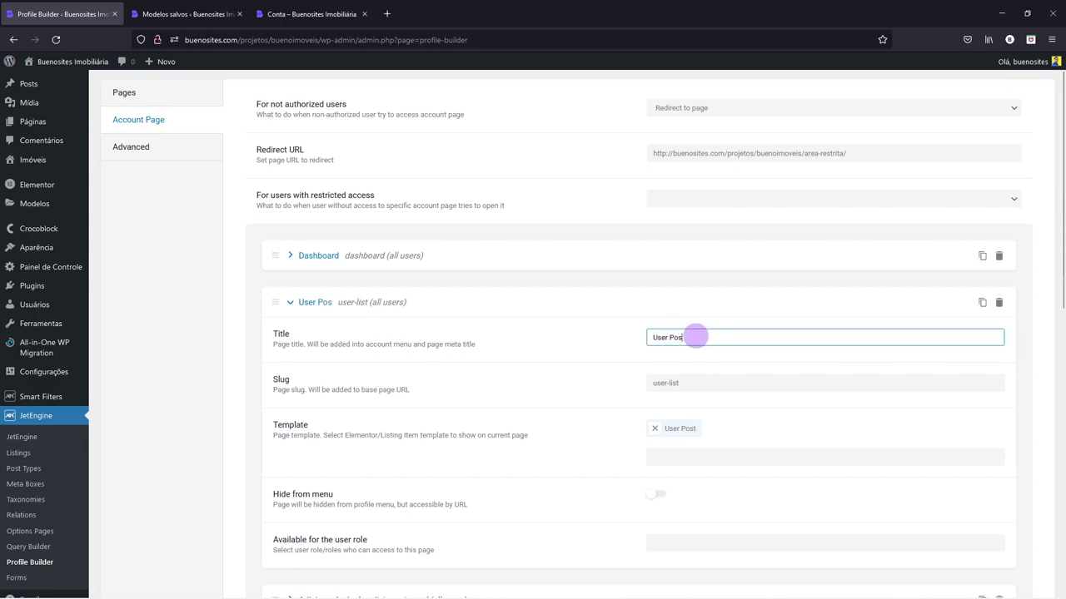
type("t")
left_click_drag(668, 382, 706, 380)
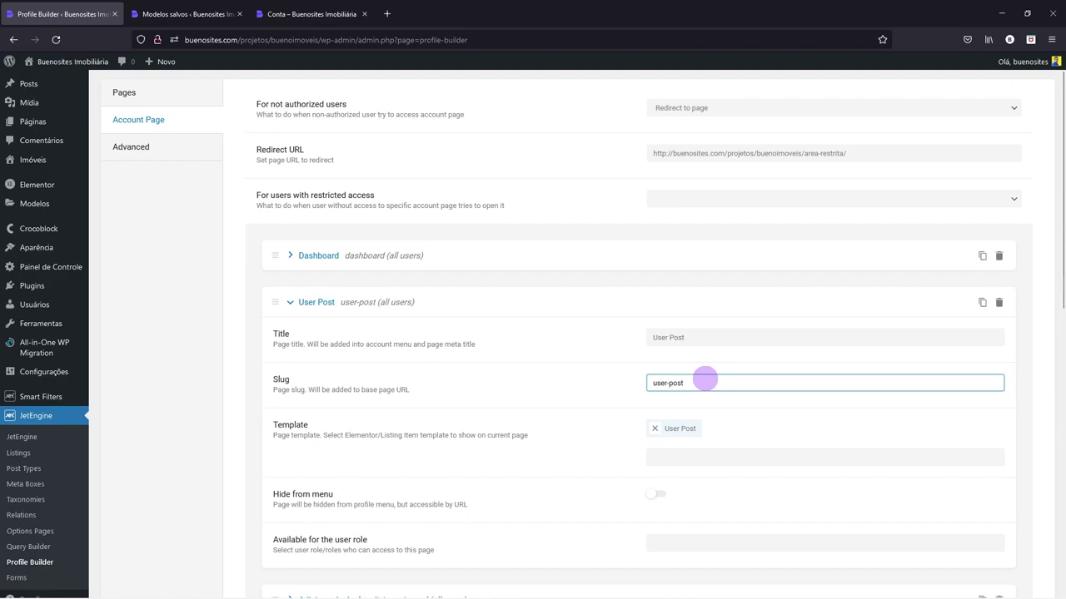
left_click(652, 493)
left_click(296, 305)
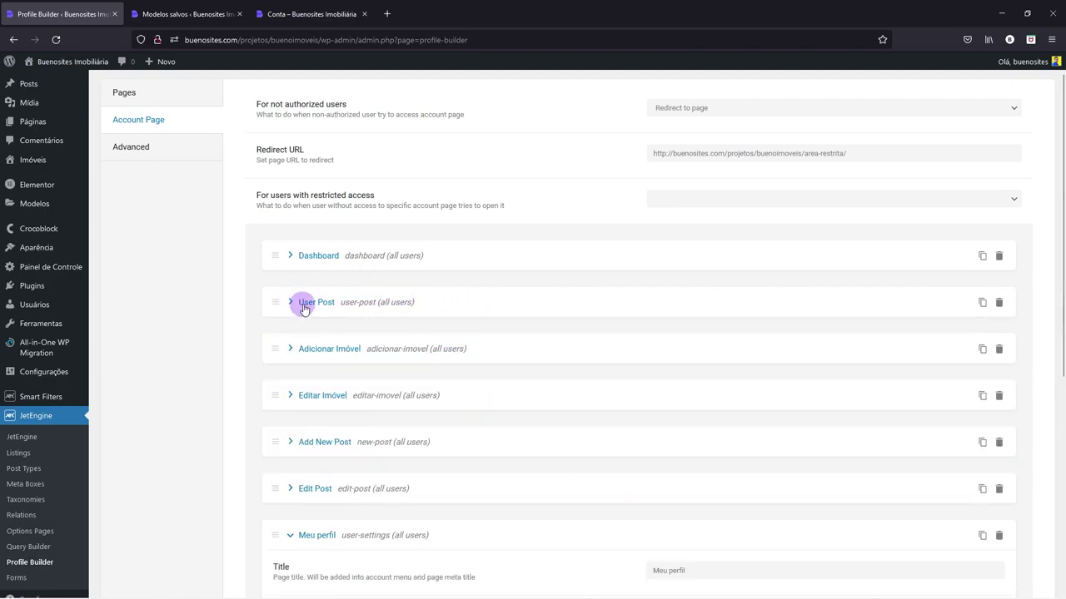
scroll(301, 308, "down", 1)
left_click_drag(276, 253, 271, 356)
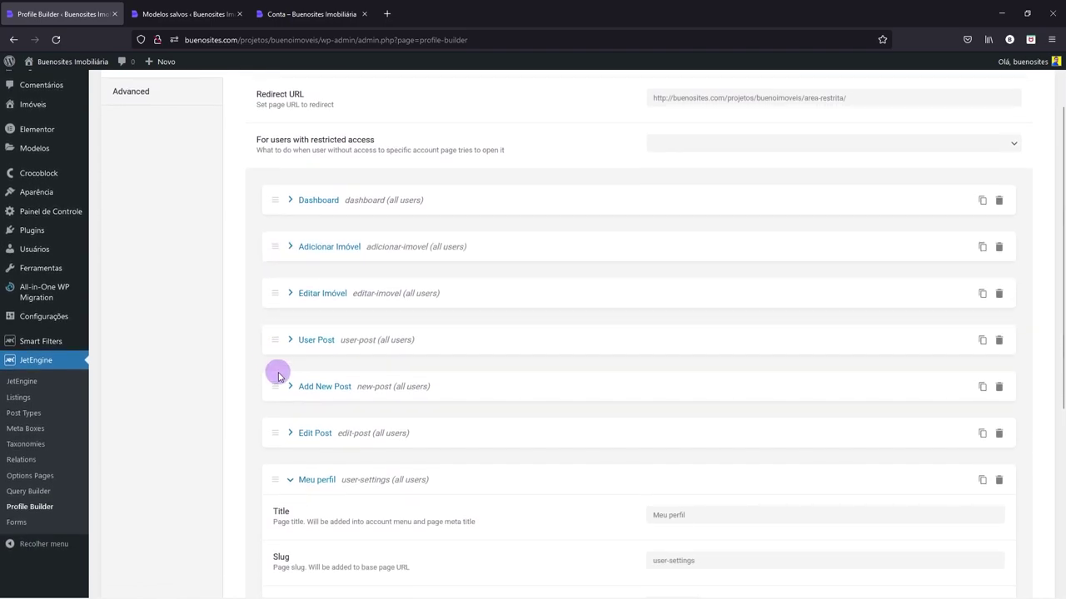
left_click(297, 480)
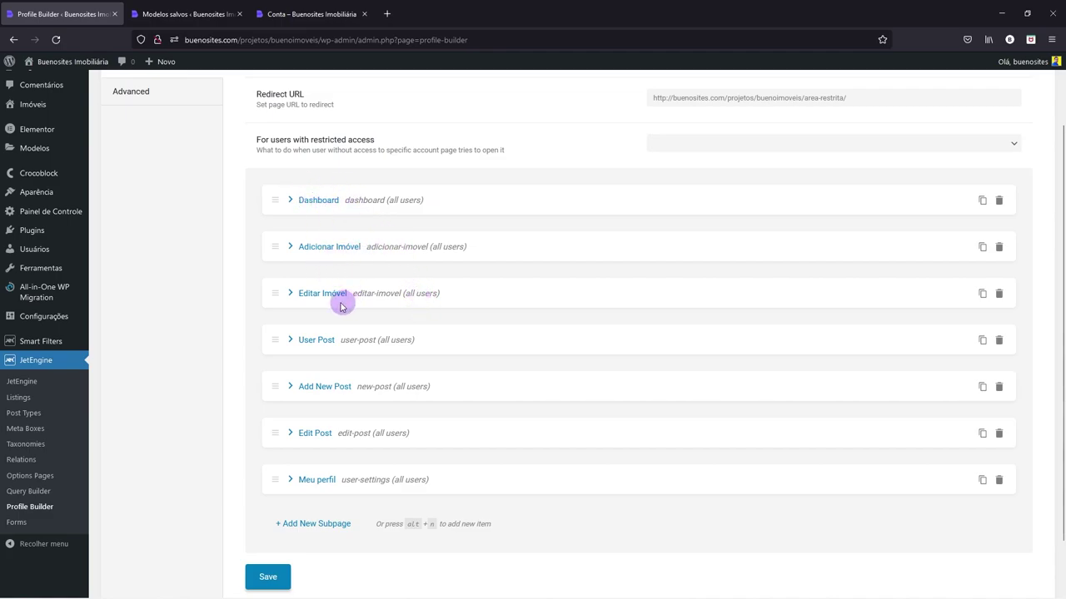
- Save the account subpage settings, then view the general Pages settings
mouse_move(37, 151)
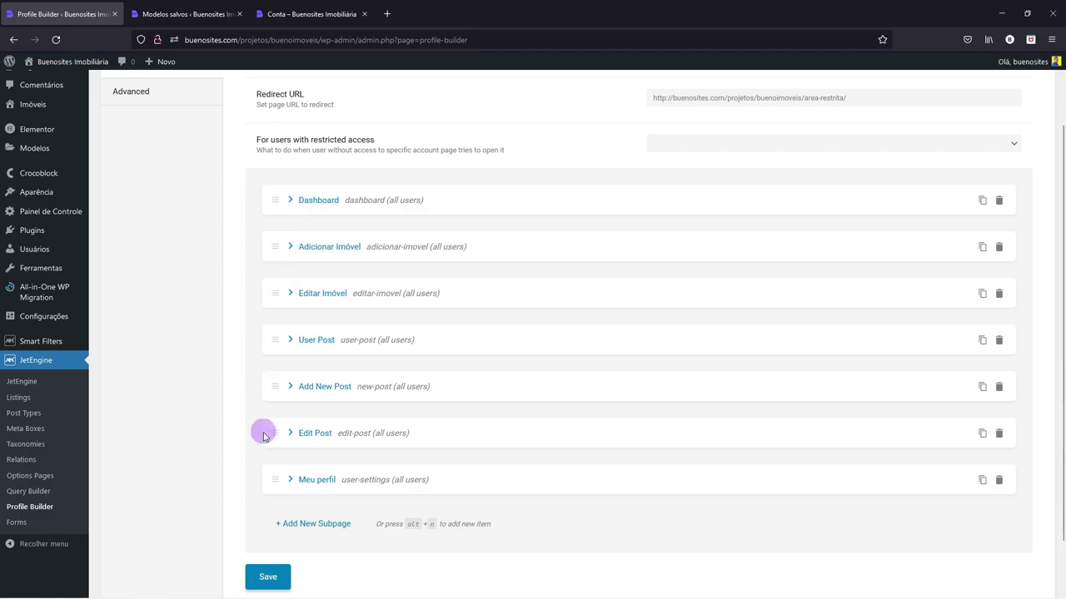
scroll(261, 430, "down", 1)
left_click(288, 528)
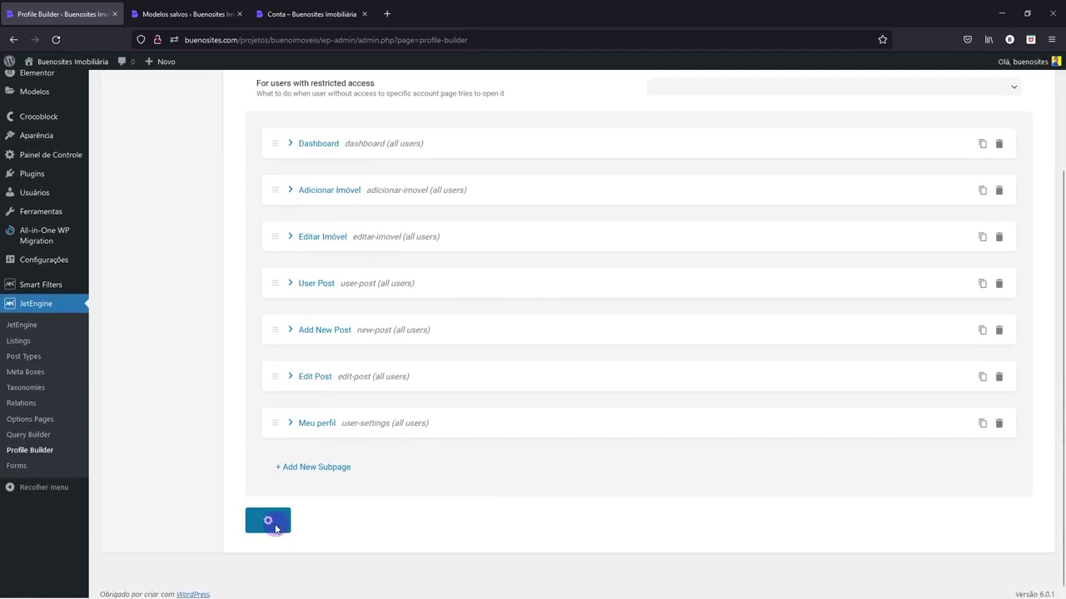
left_click(268, 521)
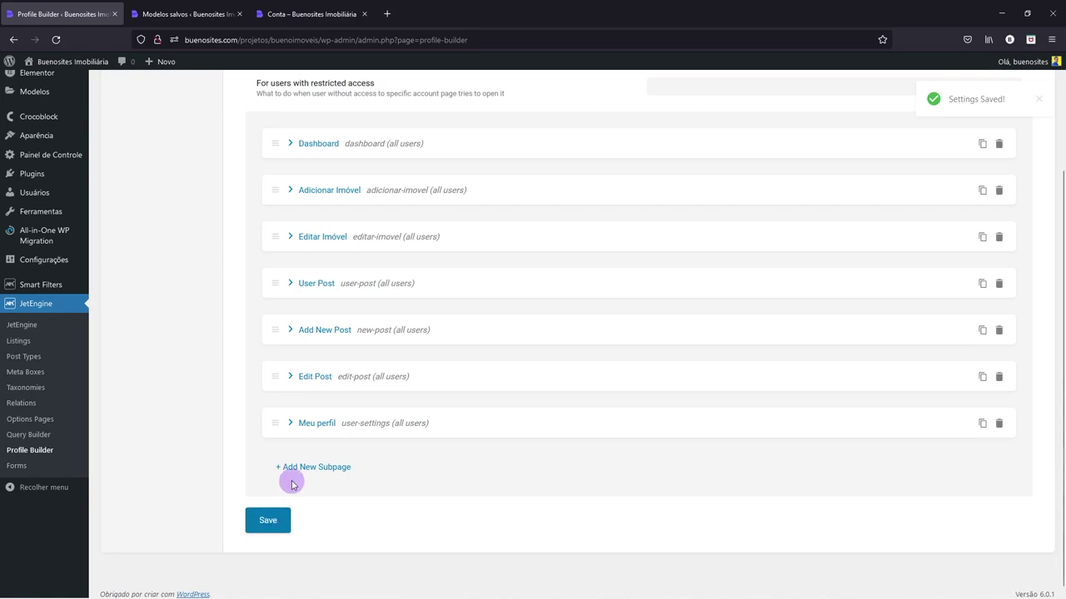
scroll(291, 480, "up", 3)
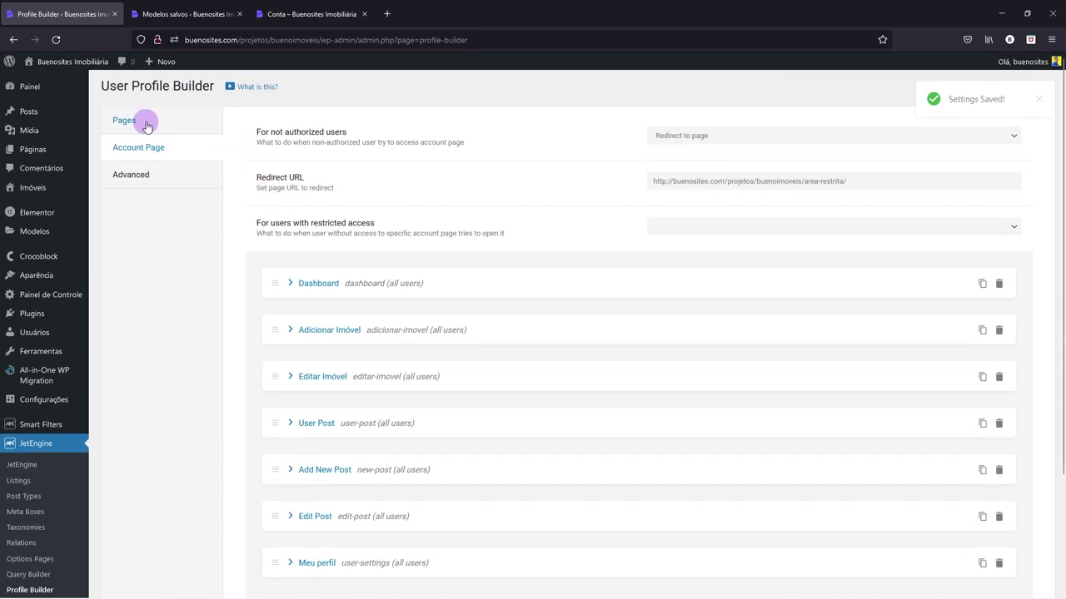
left_click(147, 124)
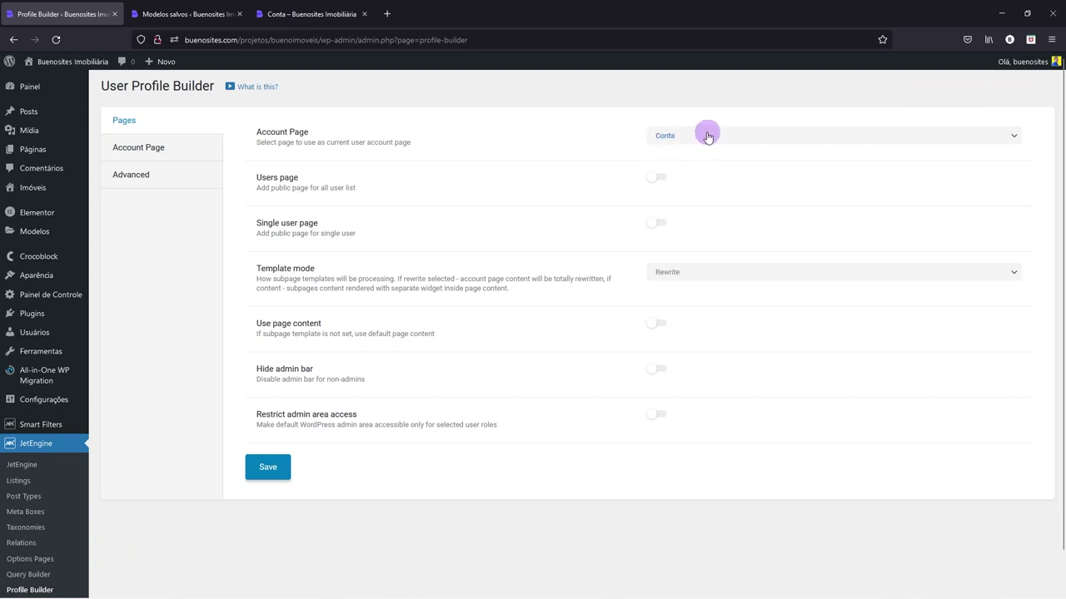
left_click(146, 148)
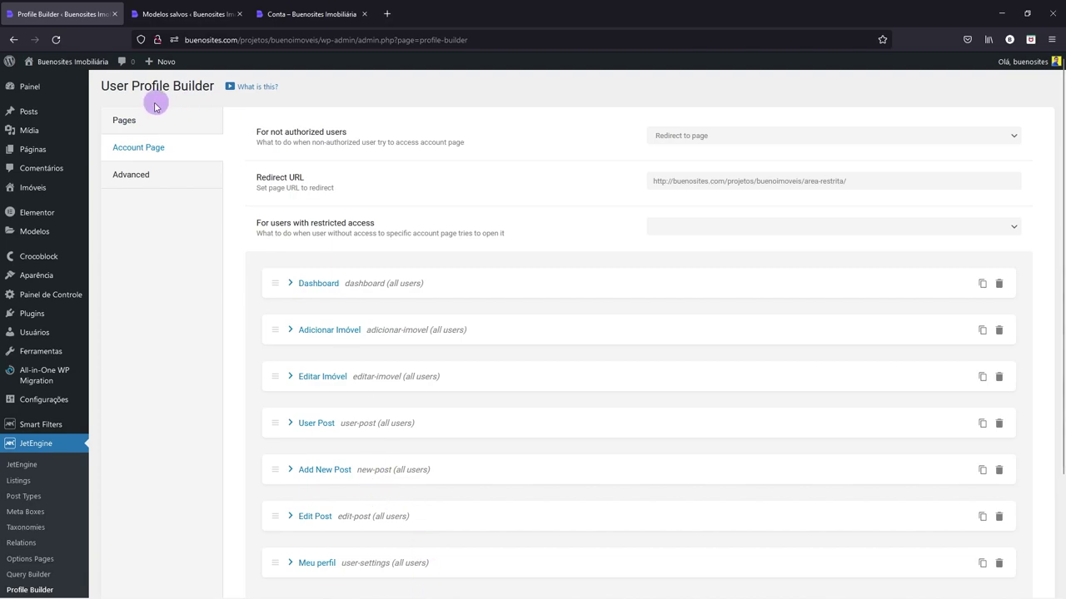
left_click(135, 119)
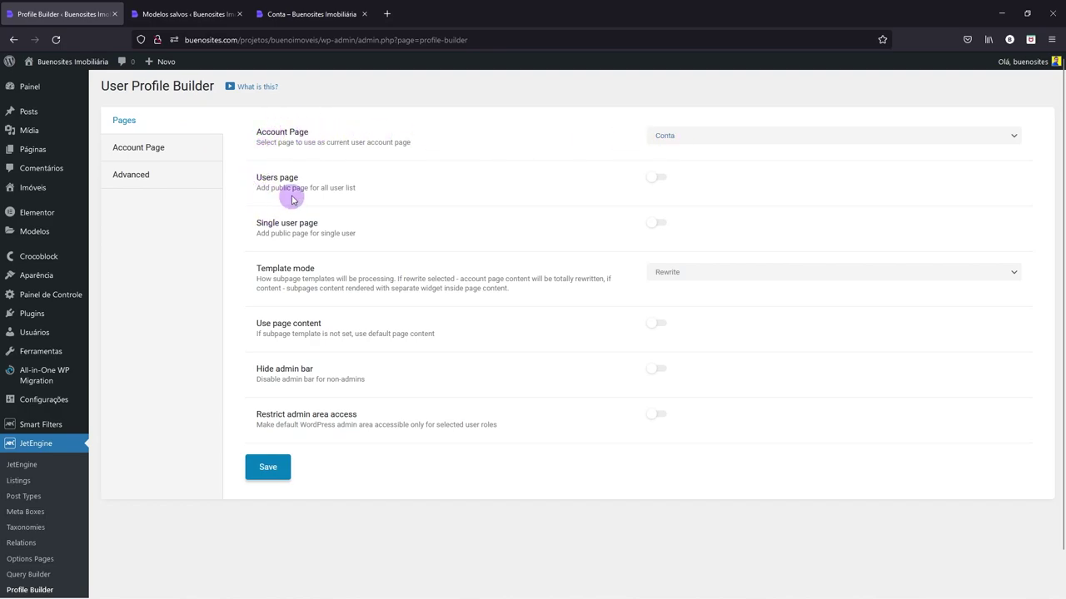
- Re-save the Post name permalink structure under Configurações > Links permanentes, then go back to Profile Builder
mouse_move(54, 408)
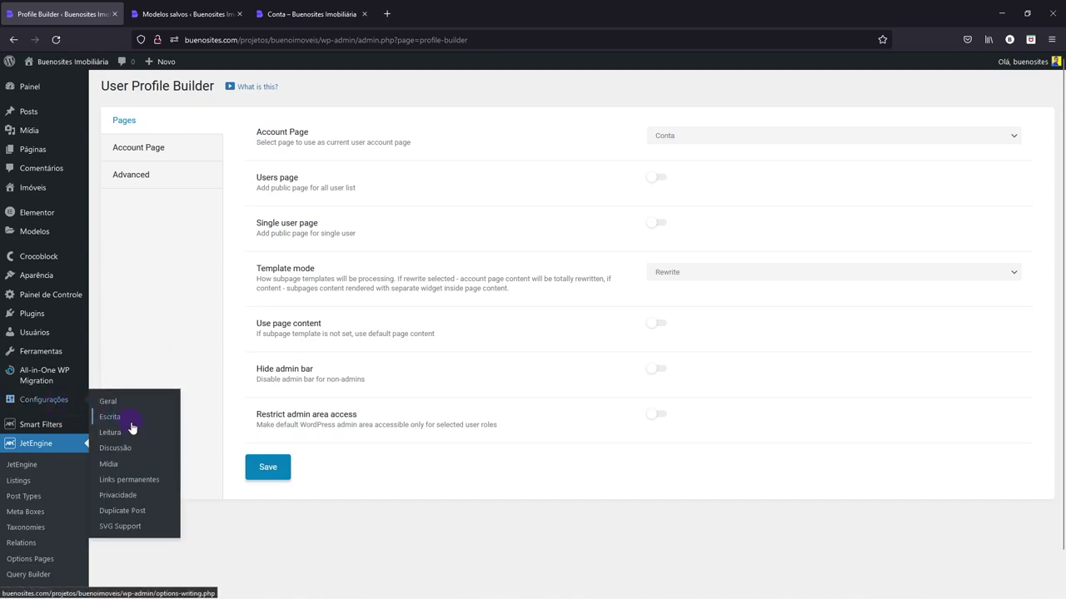
left_click(137, 480)
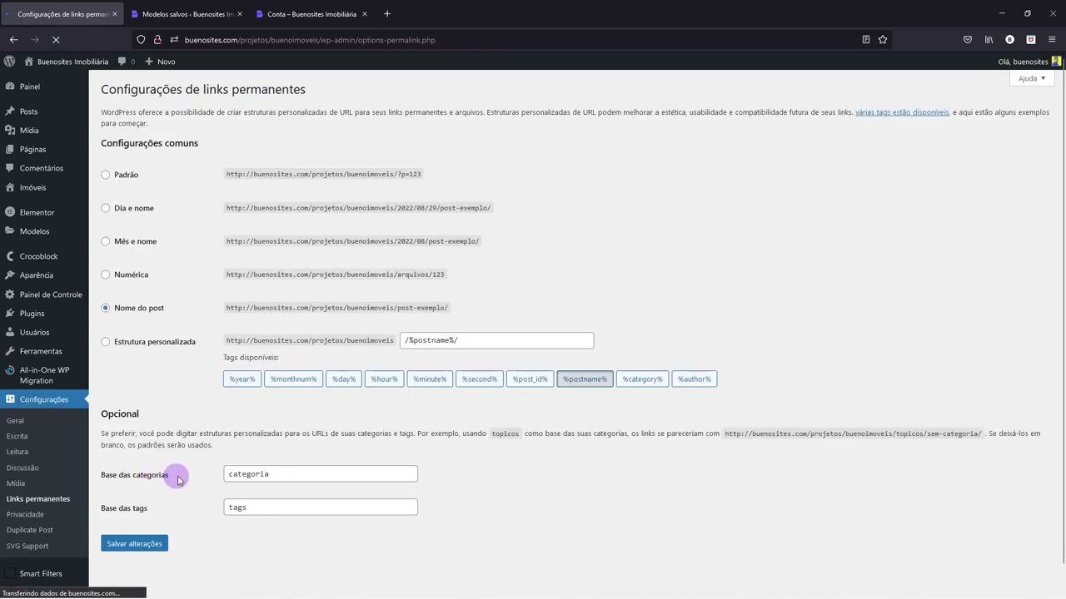
left_click(145, 545)
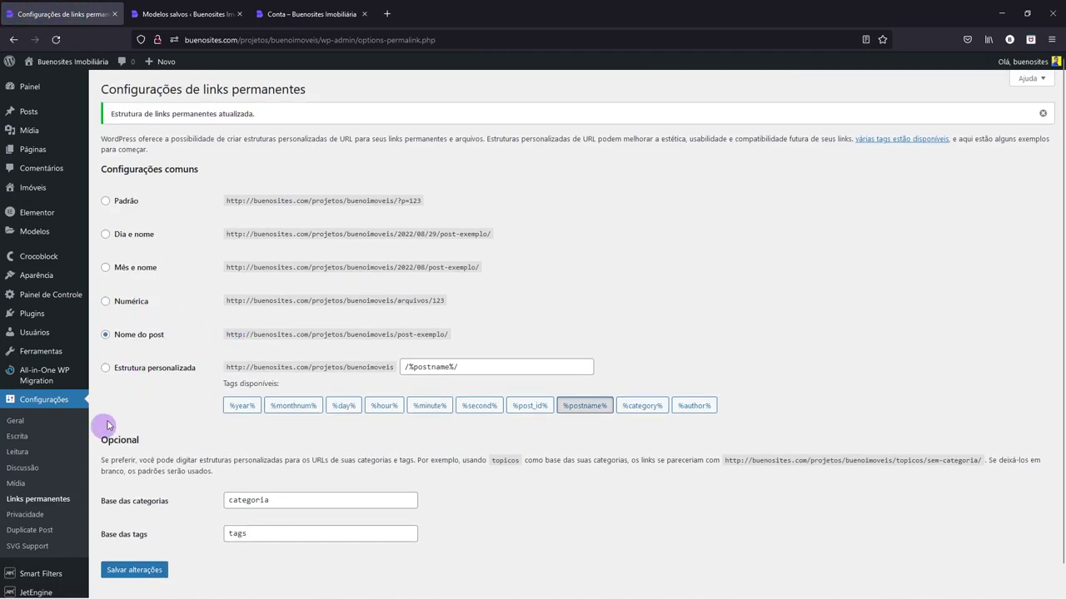
scroll(88, 417, "down", 1)
mouse_move(42, 566)
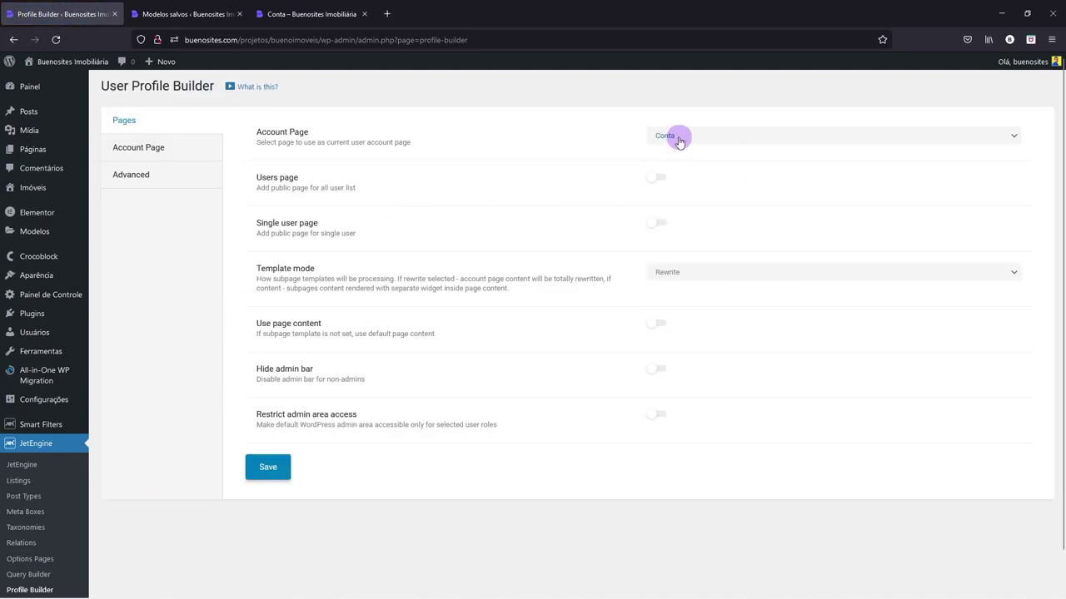
- Review the Dashboard, Adicionar Imóvel and Editar Imóvel subpage settings
left_click(173, 154)
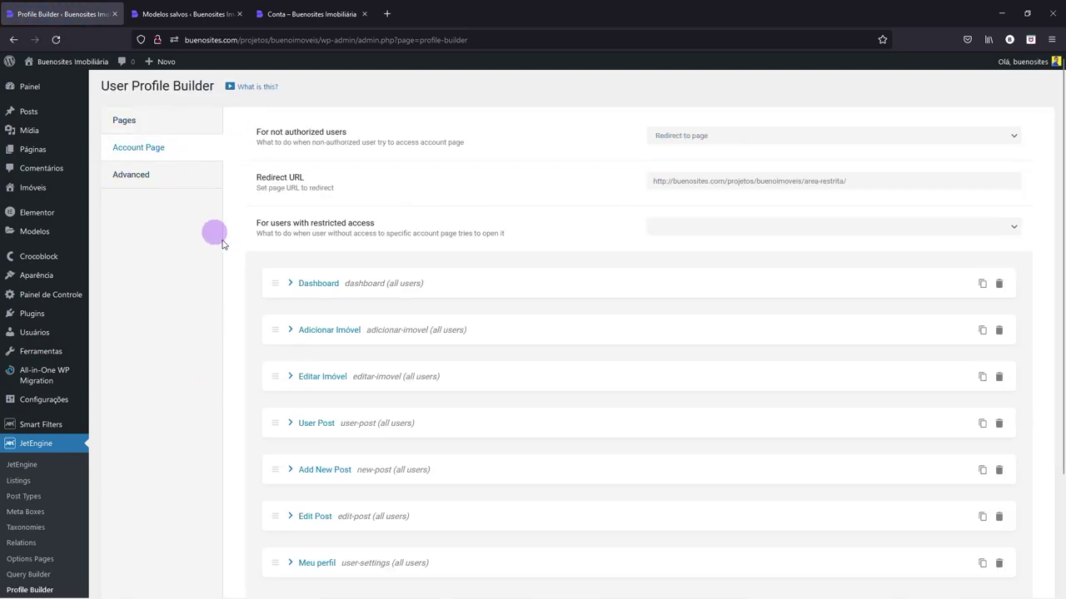
left_click(314, 286)
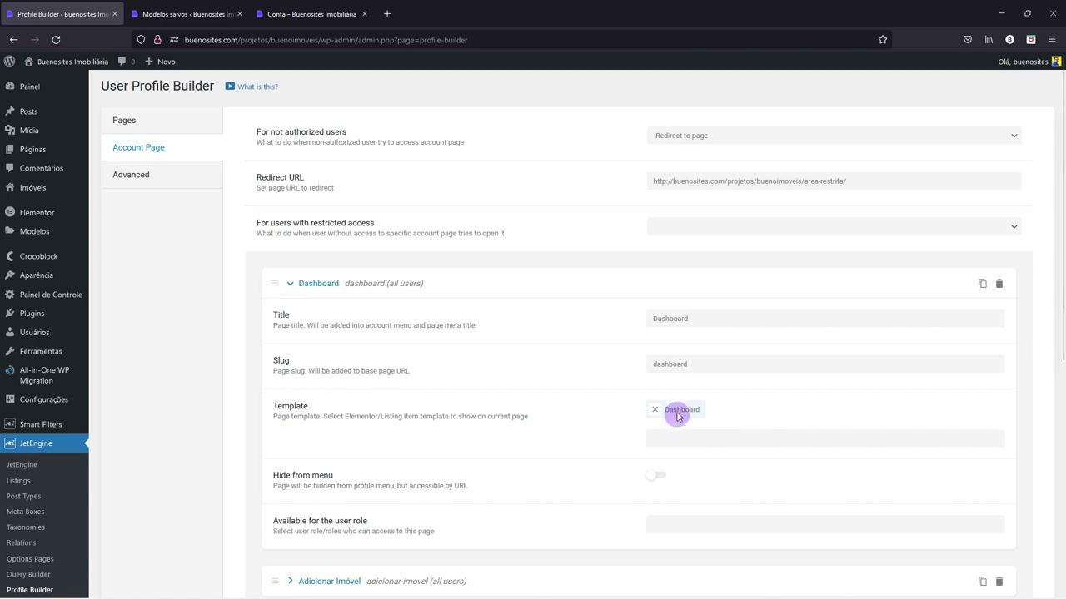
left_click(290, 286)
left_click(290, 328)
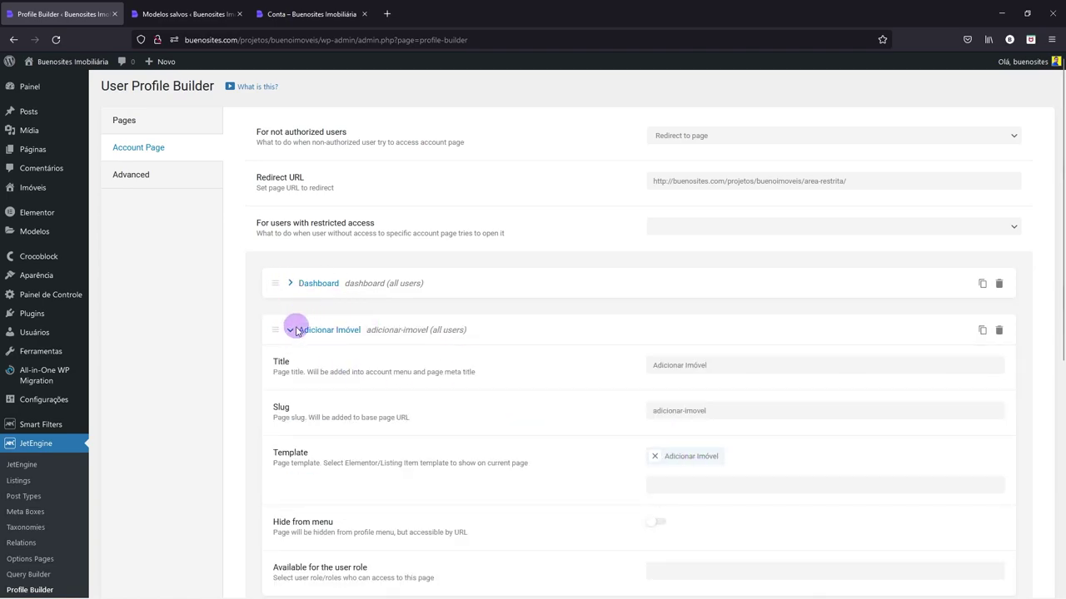
left_click(292, 330)
scroll(292, 327, "down", 1)
left_click(292, 323)
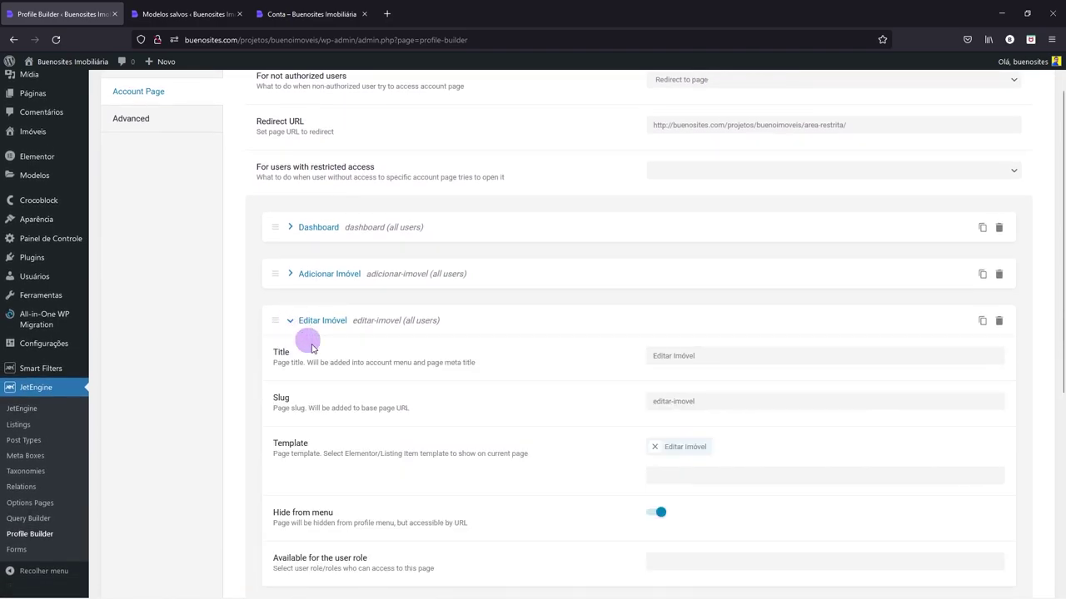
left_click(290, 321)
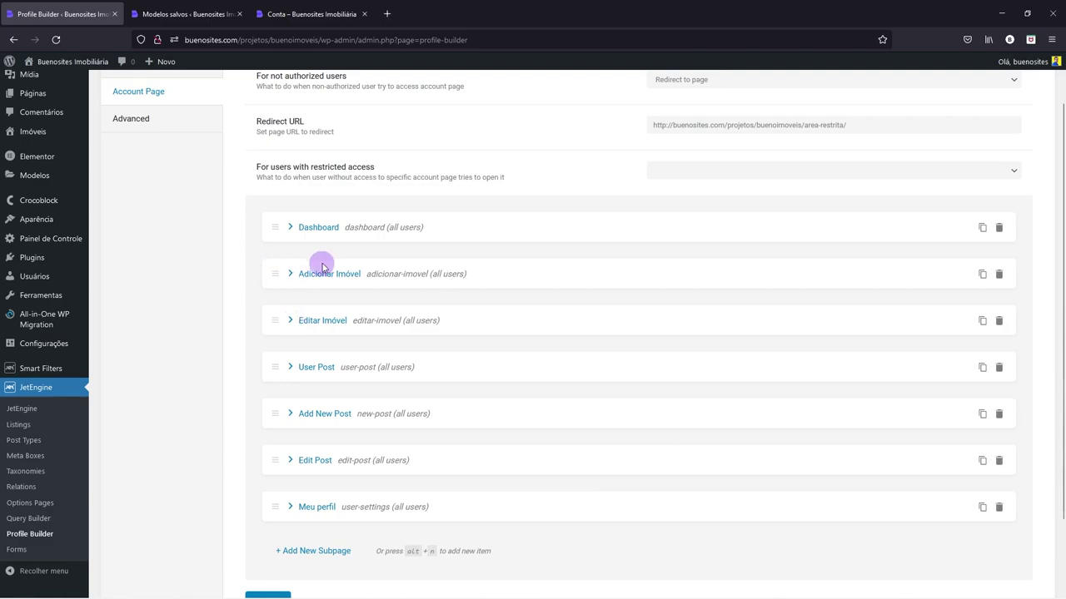
left_click(289, 275)
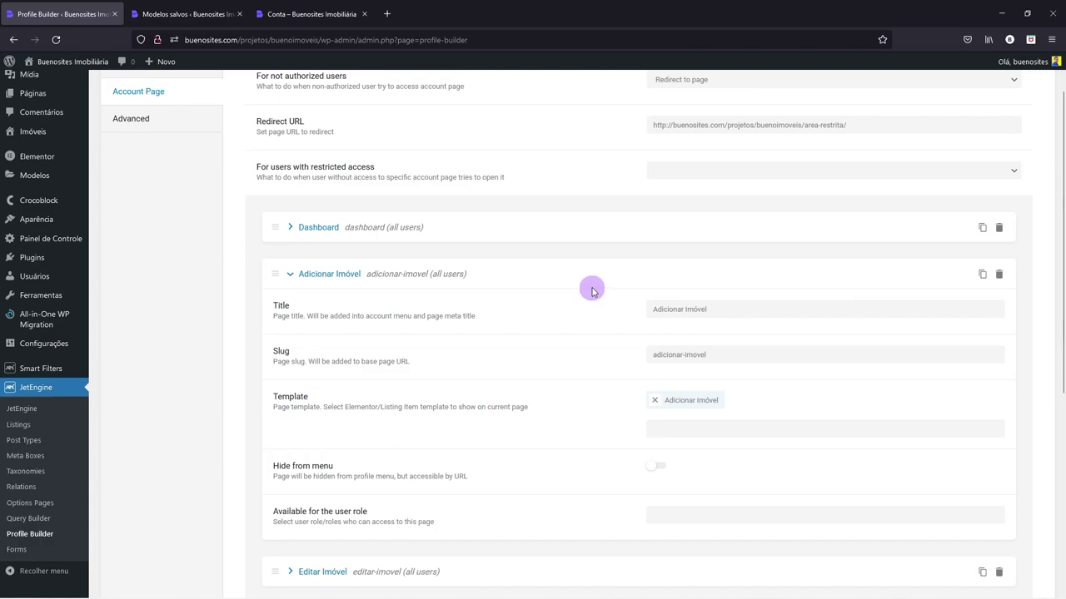
left_click(296, 274)
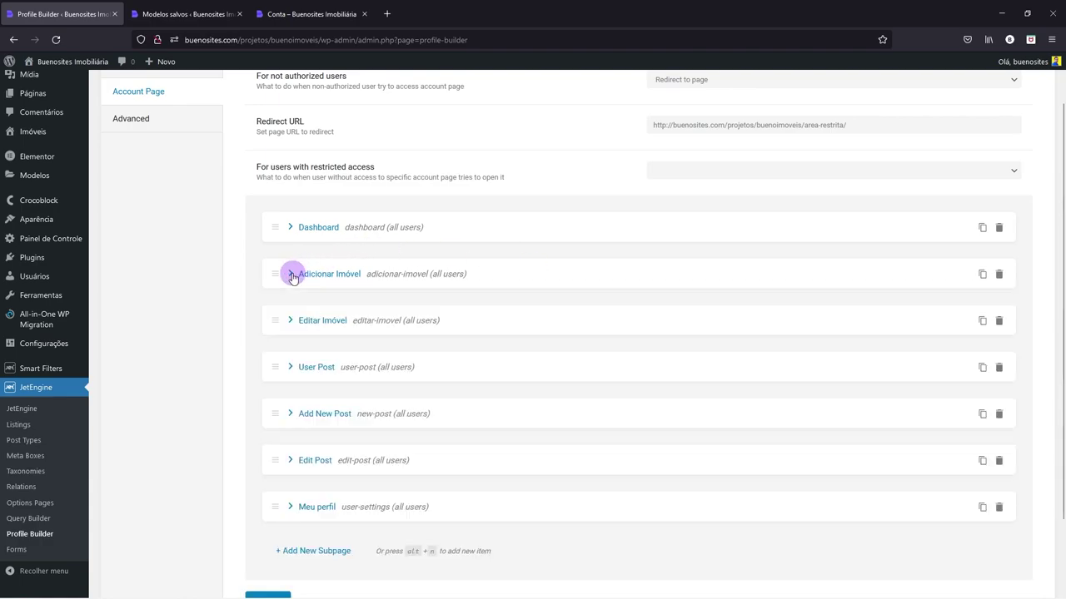
scroll(344, 278, "up", 1)
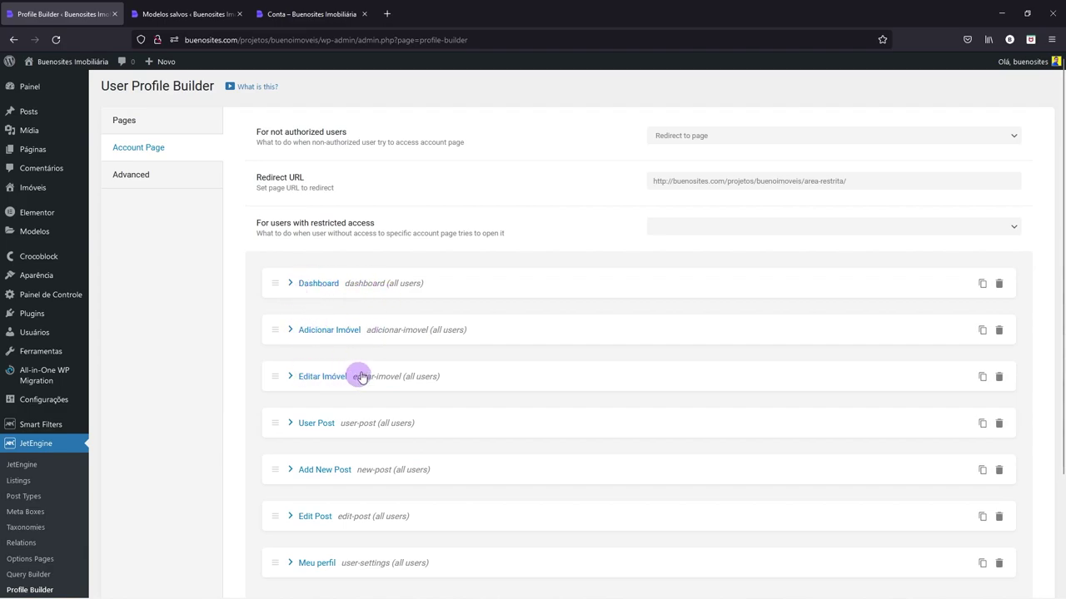
- Switch to the 'Conta – Buenosites Imobiliária' front-end account page
left_click(151, 133)
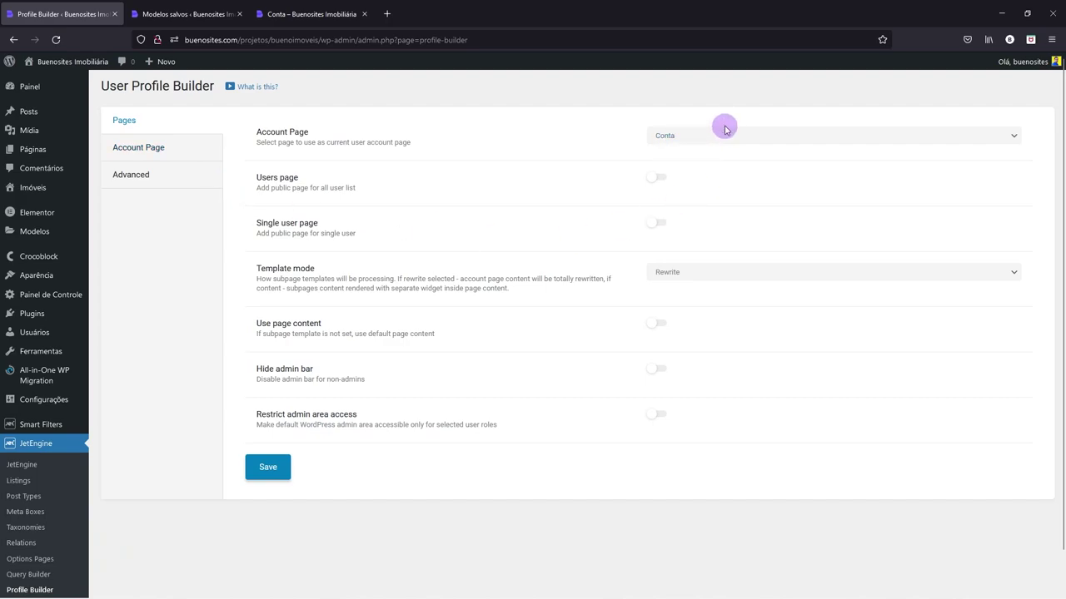
left_click(164, 150)
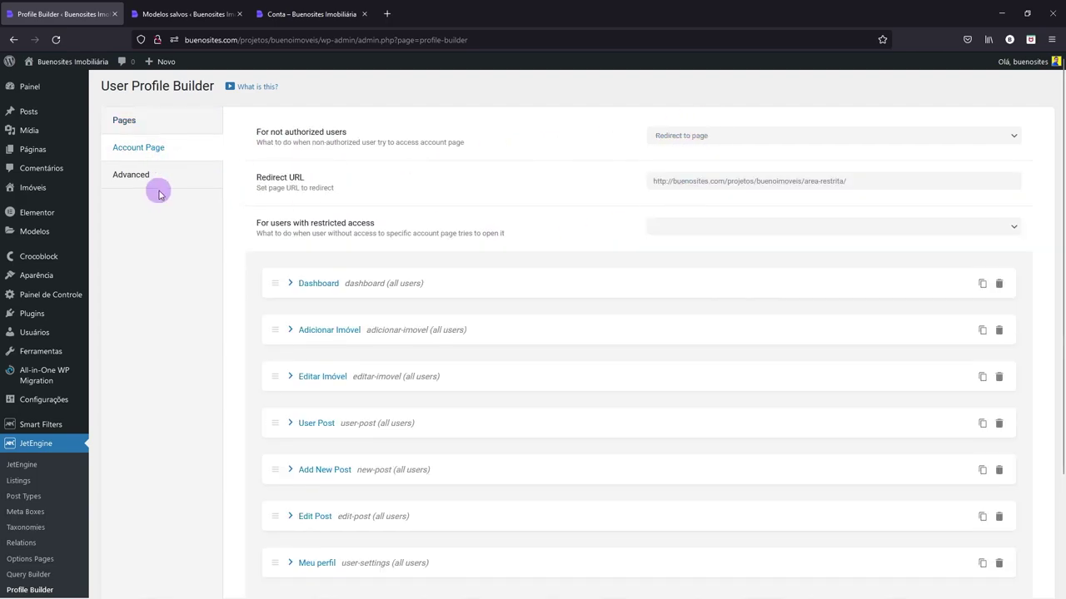
left_click(298, 10)
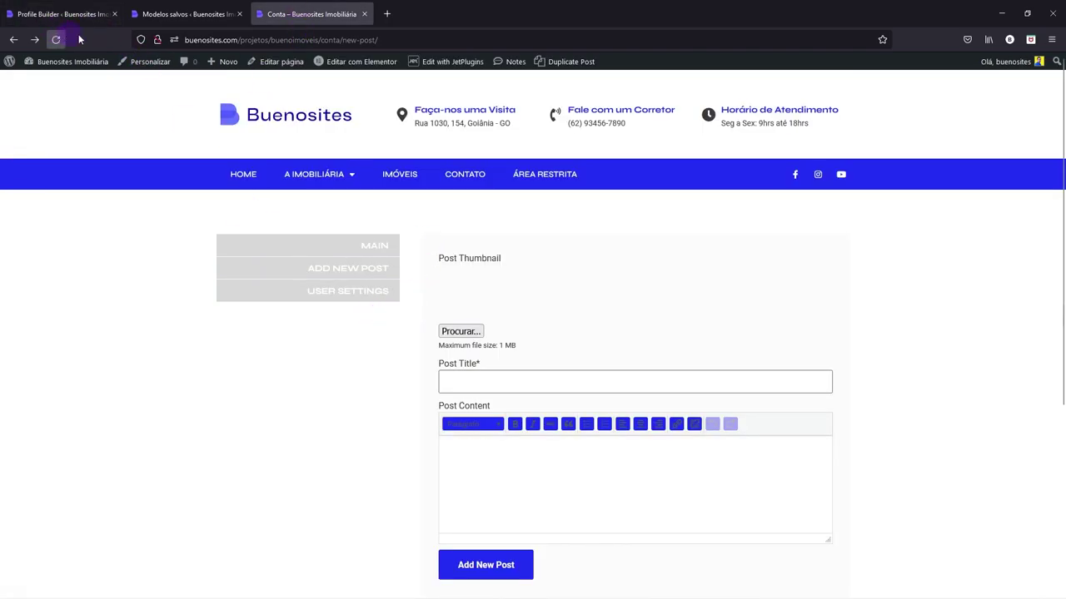
- Load the main /conta/ account page and scroll through its property cards
left_click_drag(342, 41, 477, 45)
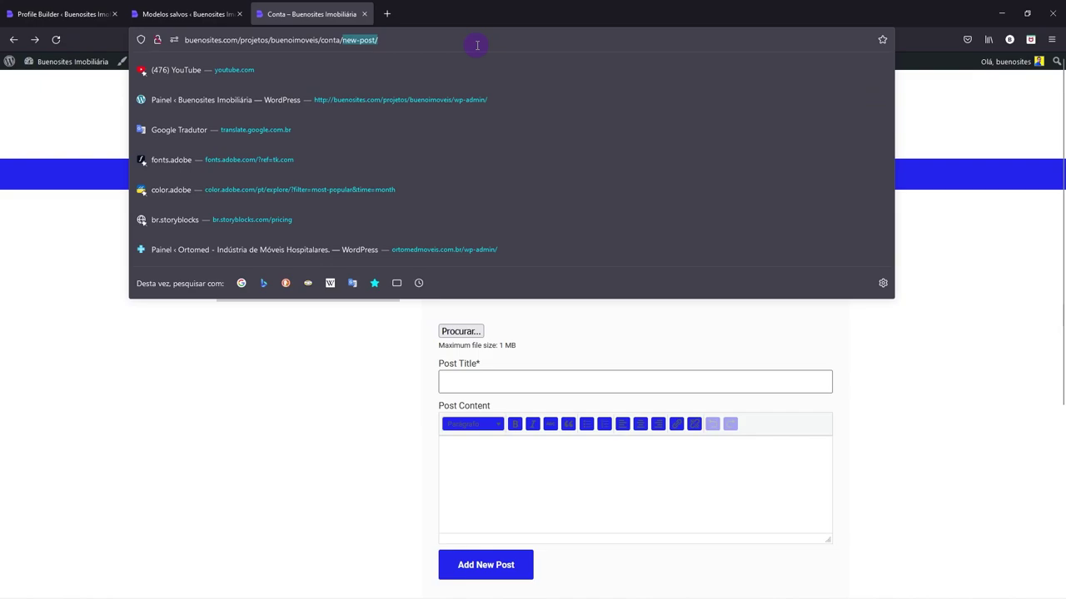
key("BackSpace")
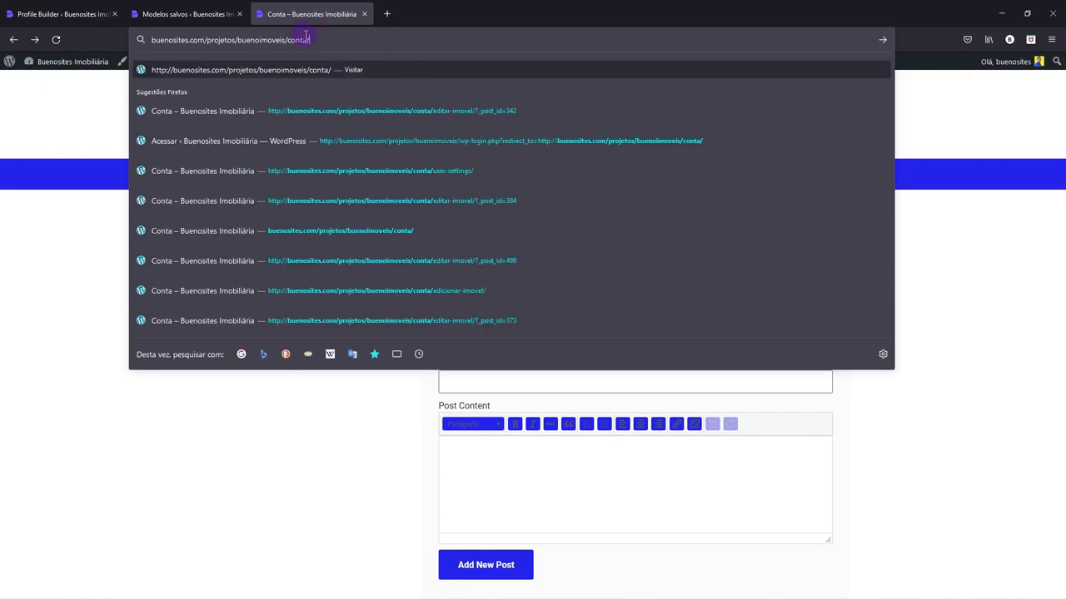
key("Return")
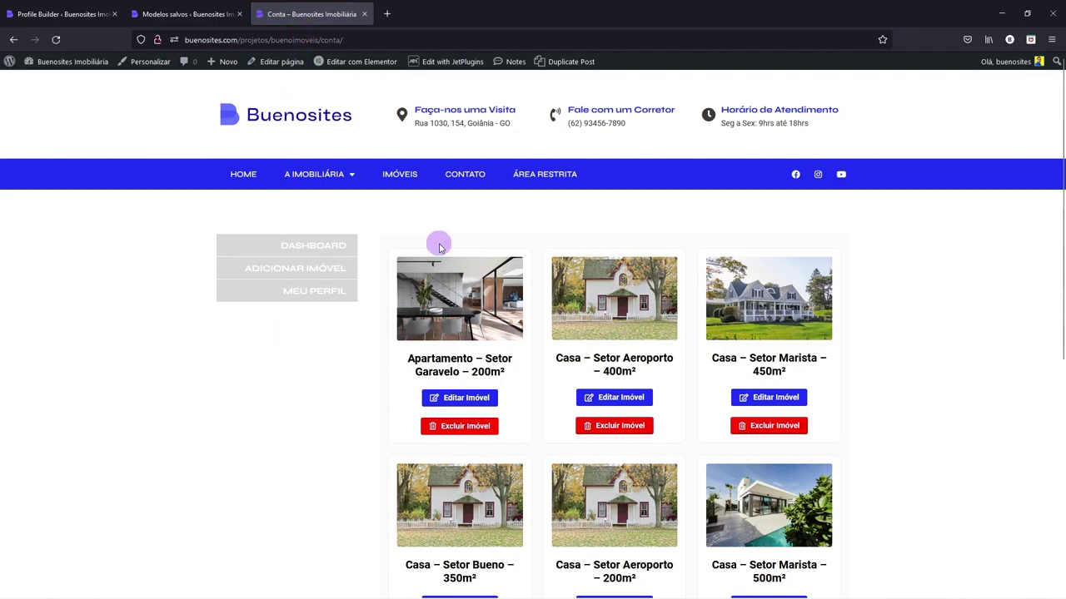
scroll(441, 242, "down", 1)
scroll(666, 285, "down", 3)
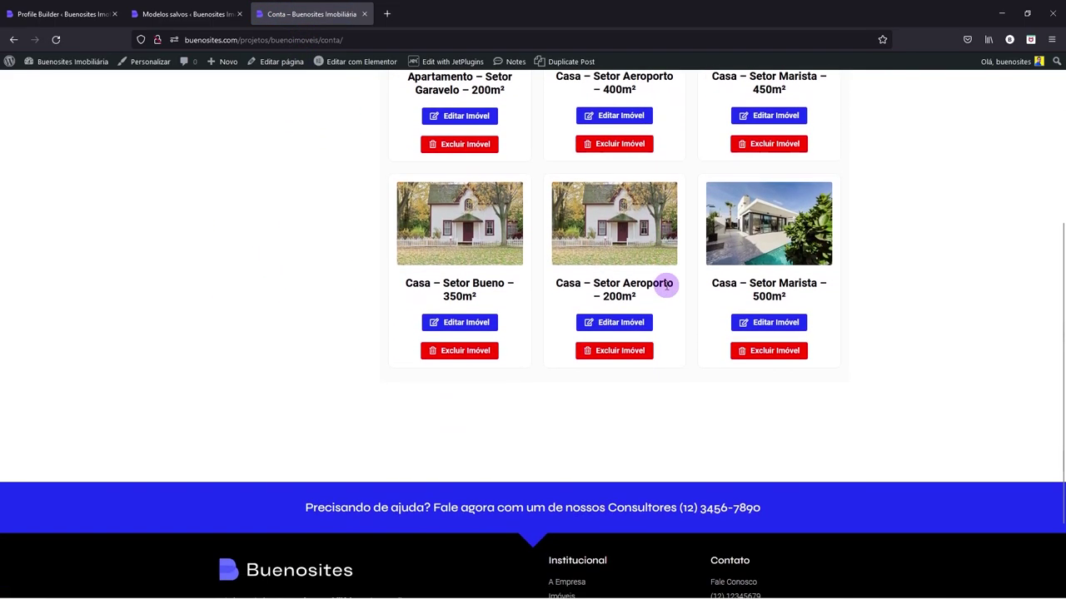
scroll(666, 281, "up", 4)
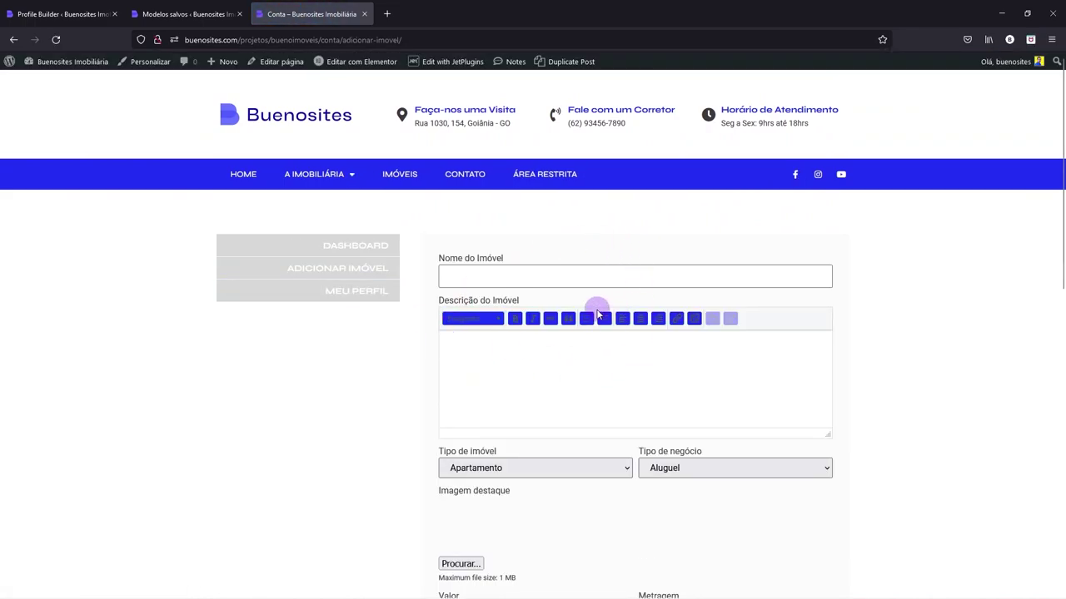
scroll(597, 312, "down", 3)
scroll(594, 309, "up", 3)
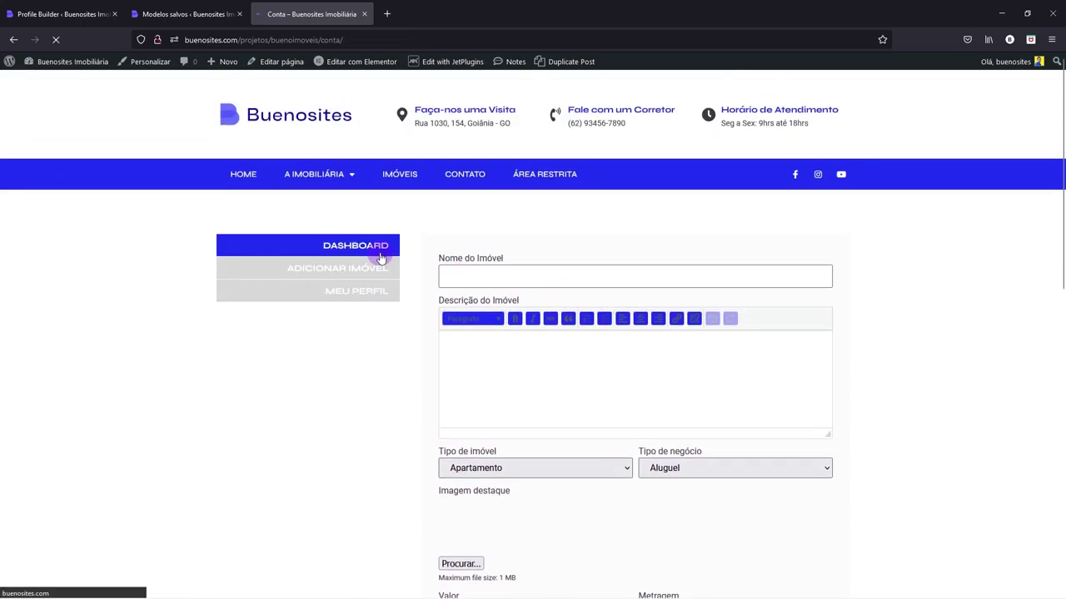
scroll(525, 329, "down", 1)
scroll(524, 329, "down", 1)
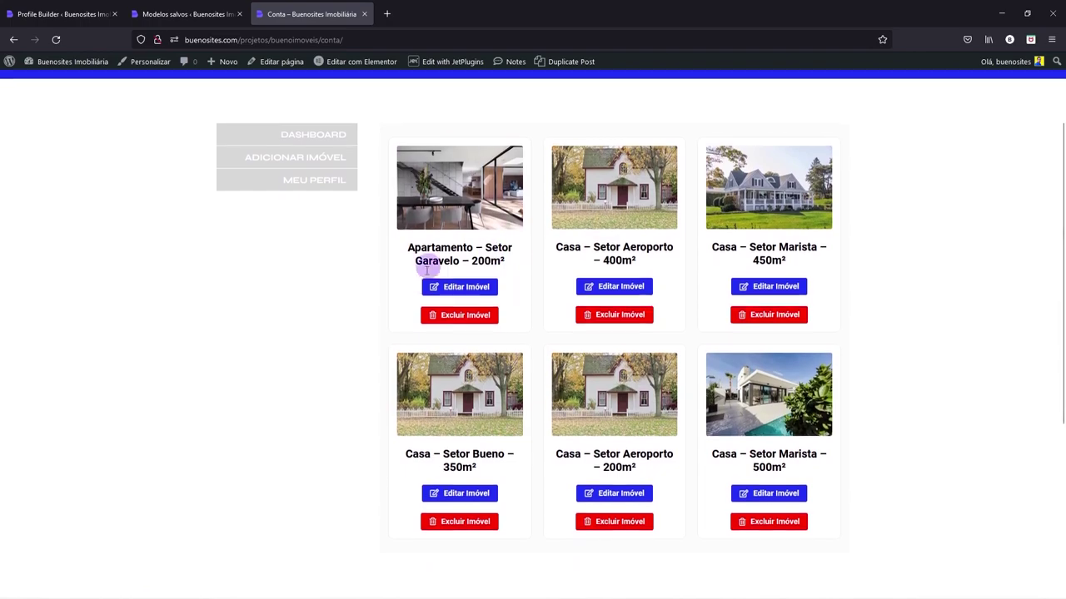
- Check the Editar Imóvel and Excluir Imóvel options, then return to Profile Builder
left_click(455, 317)
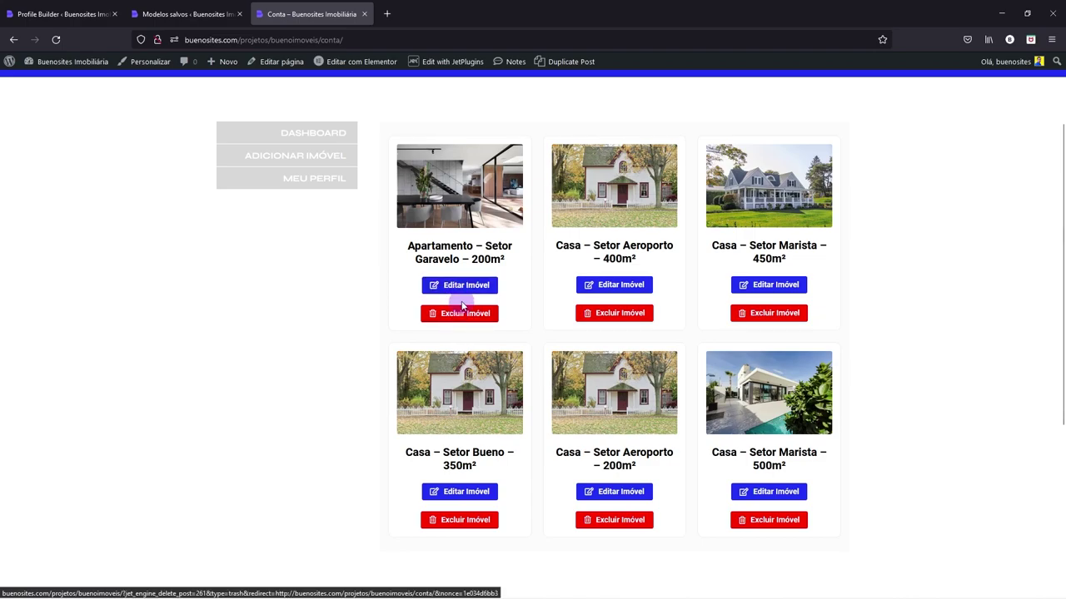
left_click(466, 287)
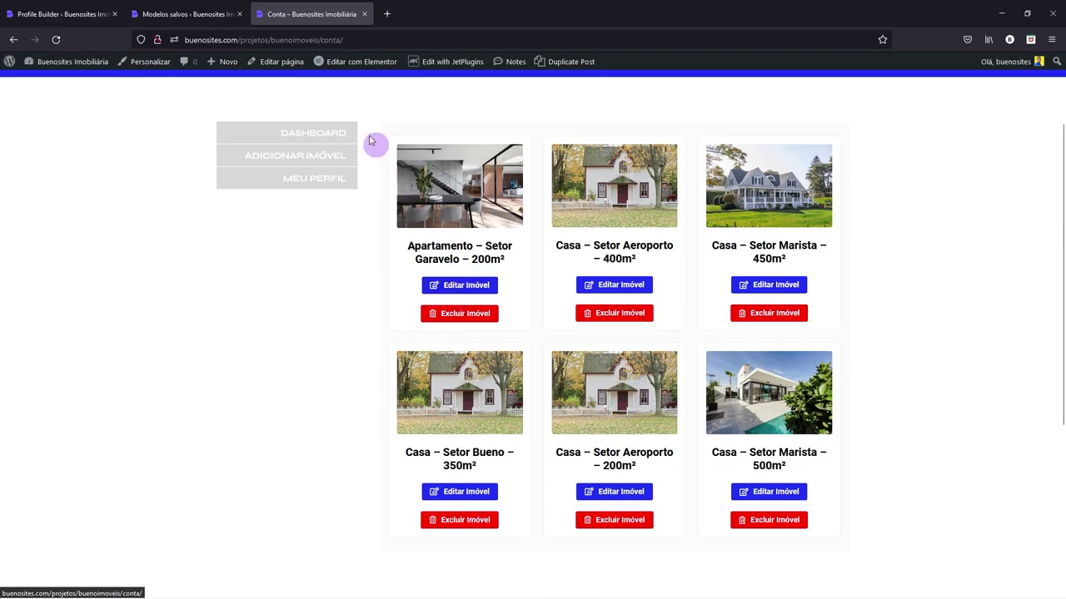
left_click(55, 7)
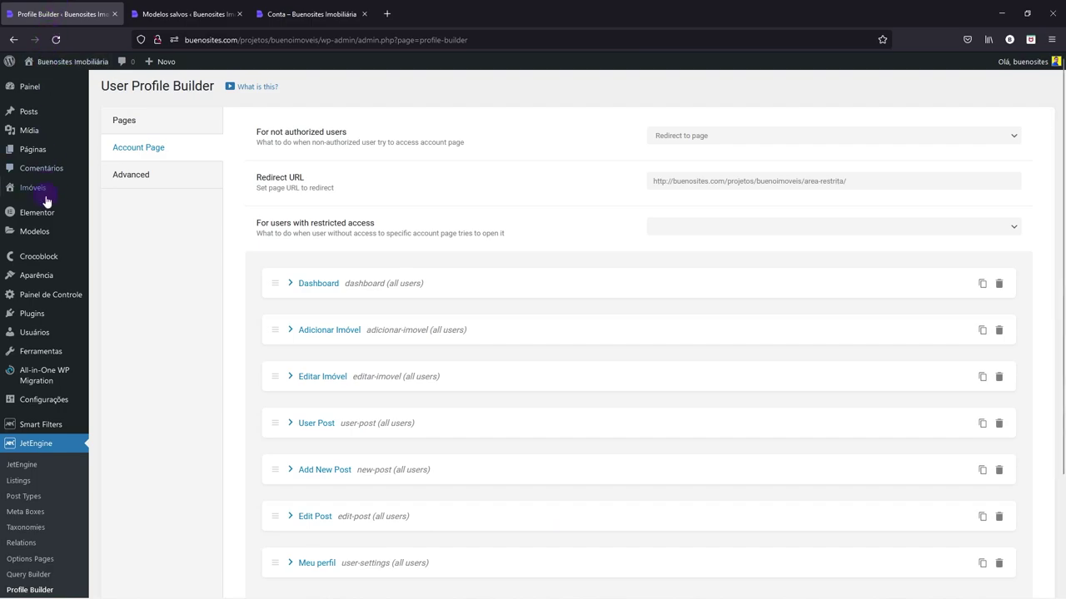
- Open the 'Listagem de Imóveis – Conta' template from Modelos > Modelos salvos in Elementor
mouse_move(38, 235)
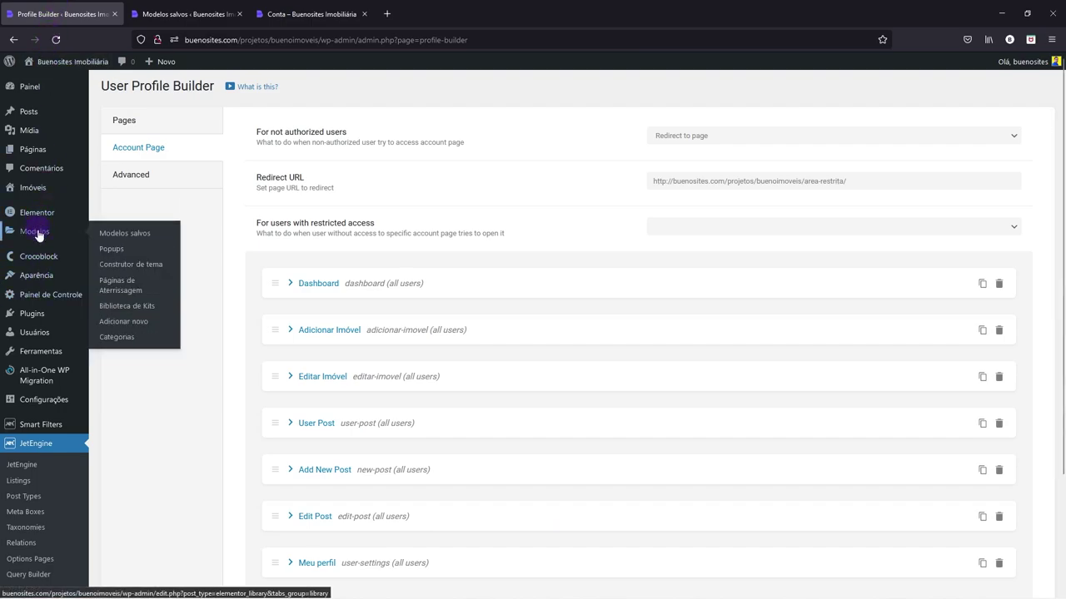
left_click(127, 237)
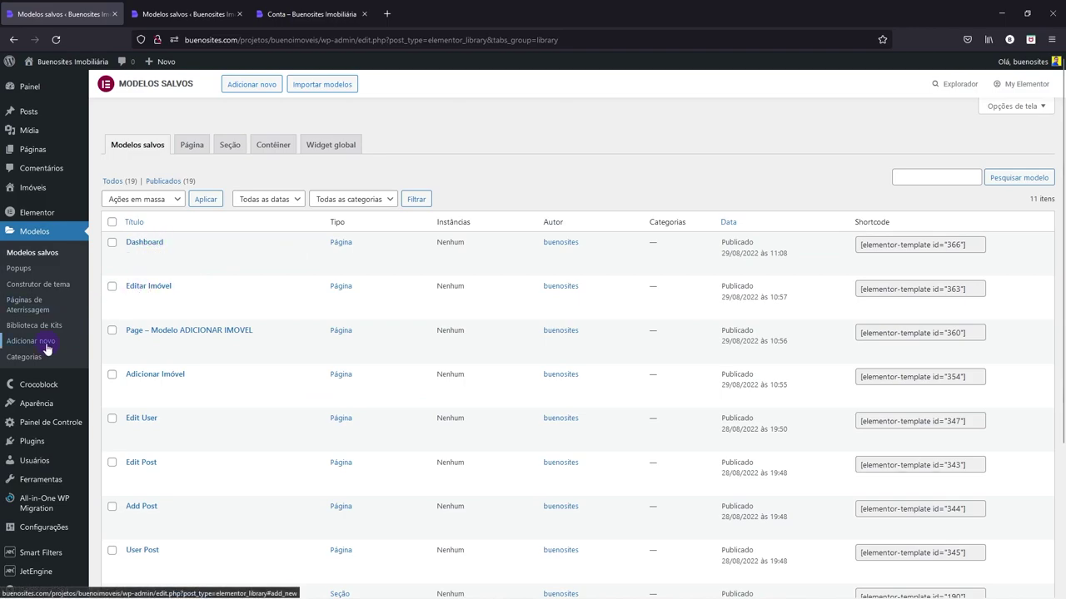
scroll(47, 348, "down", 3)
mouse_move(35, 564)
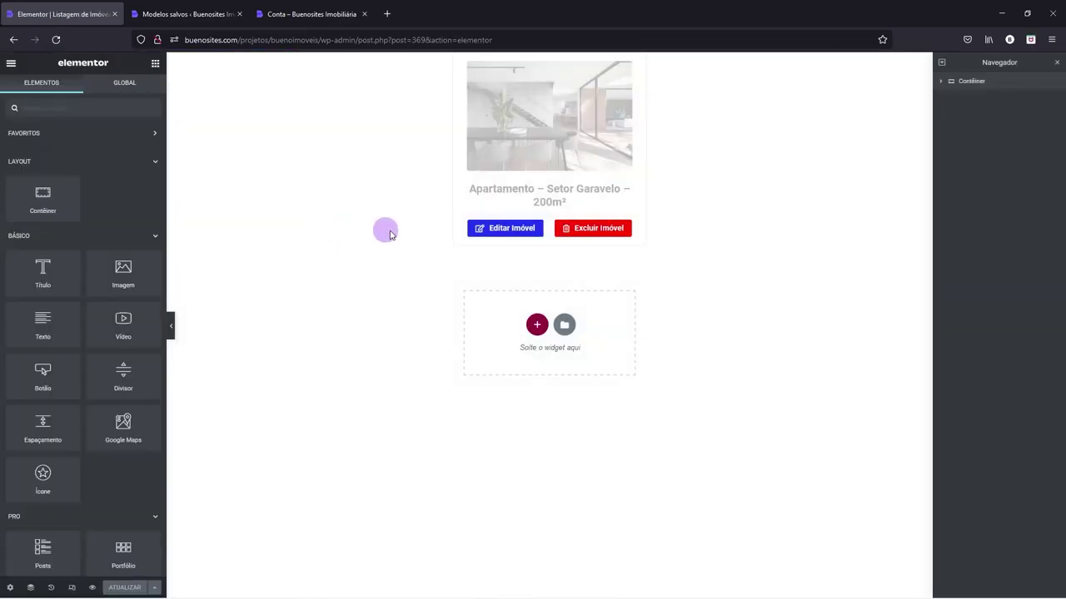
- Link Editar Imóvel to the Editar Imóvel profile page with _post_id=%current_id% query argument
left_click(523, 230)
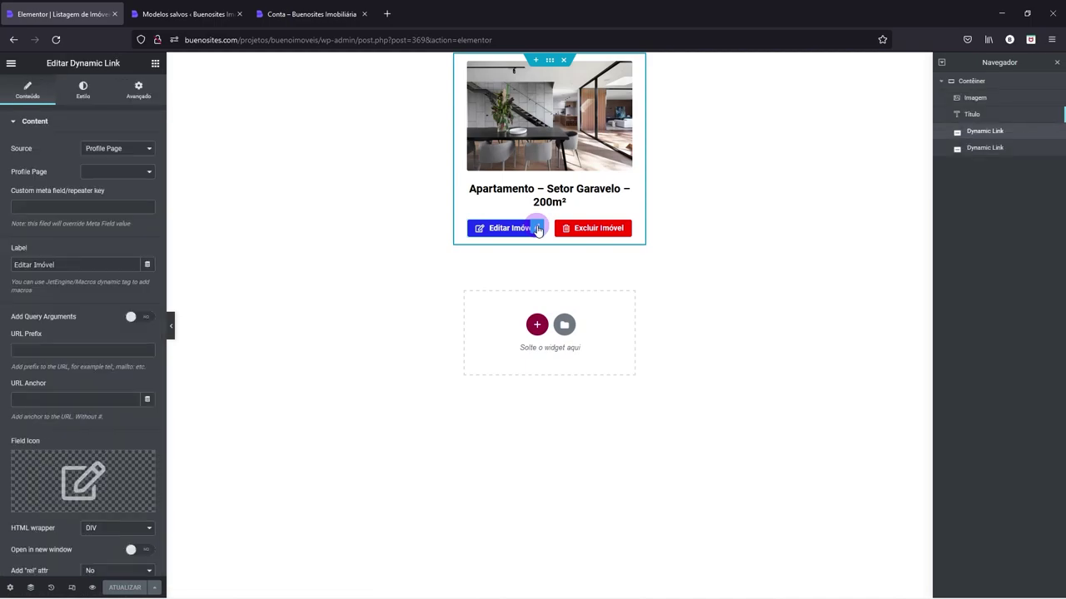
left_click(116, 173)
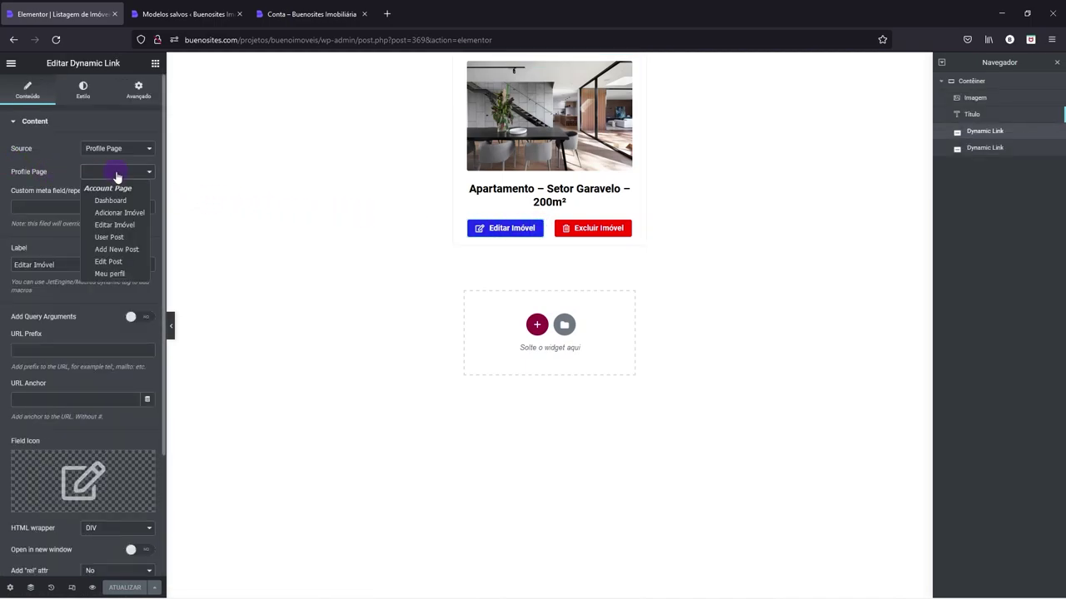
left_click(119, 225)
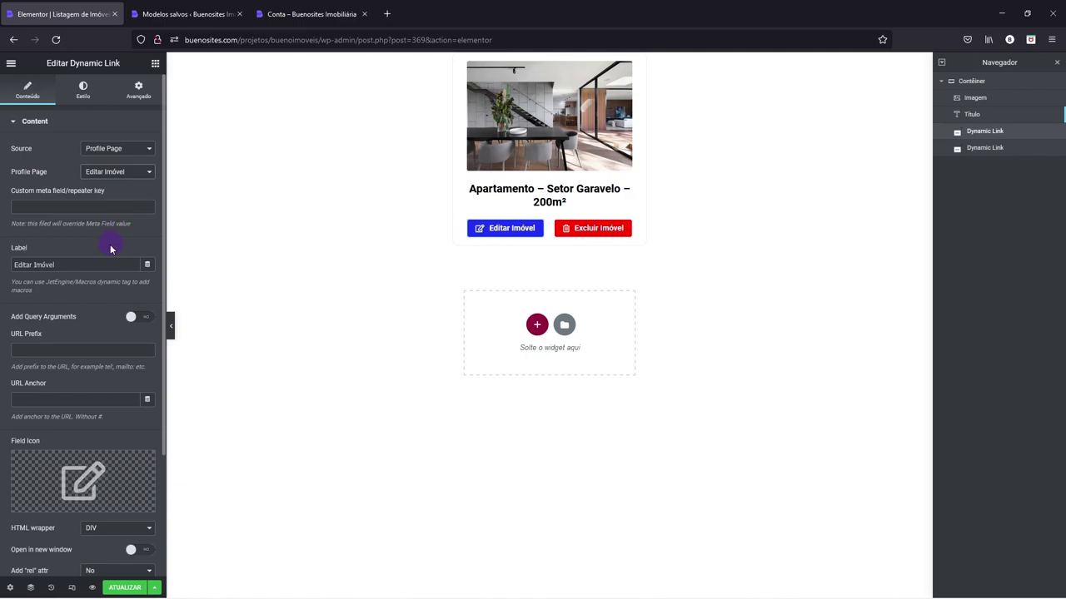
left_click(137, 317)
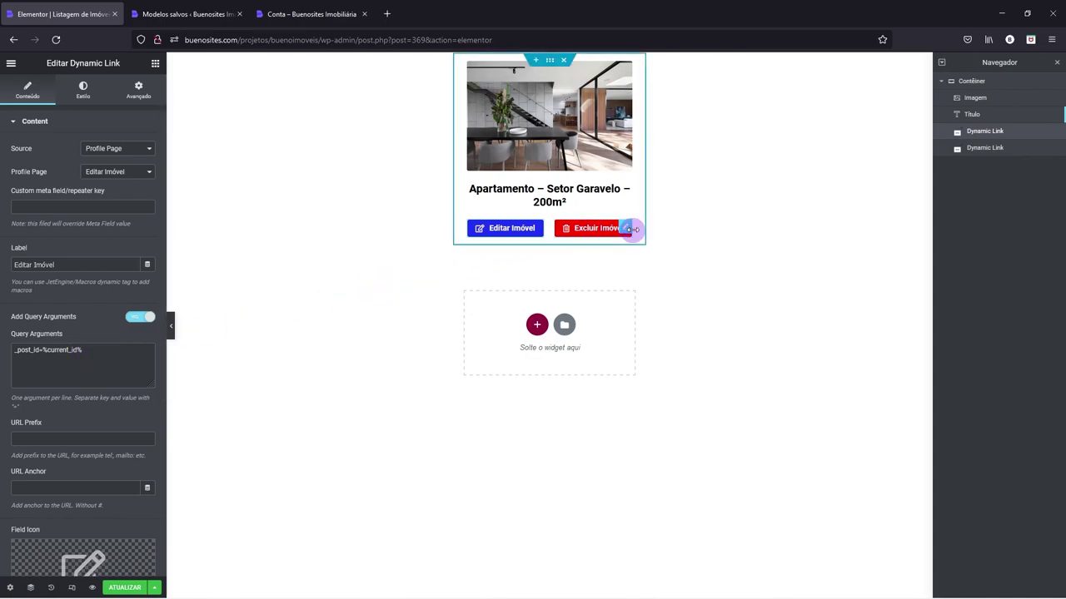
- Enable query arguments on the Excluir Imóvel link and save the listing template
left_click(626, 229)
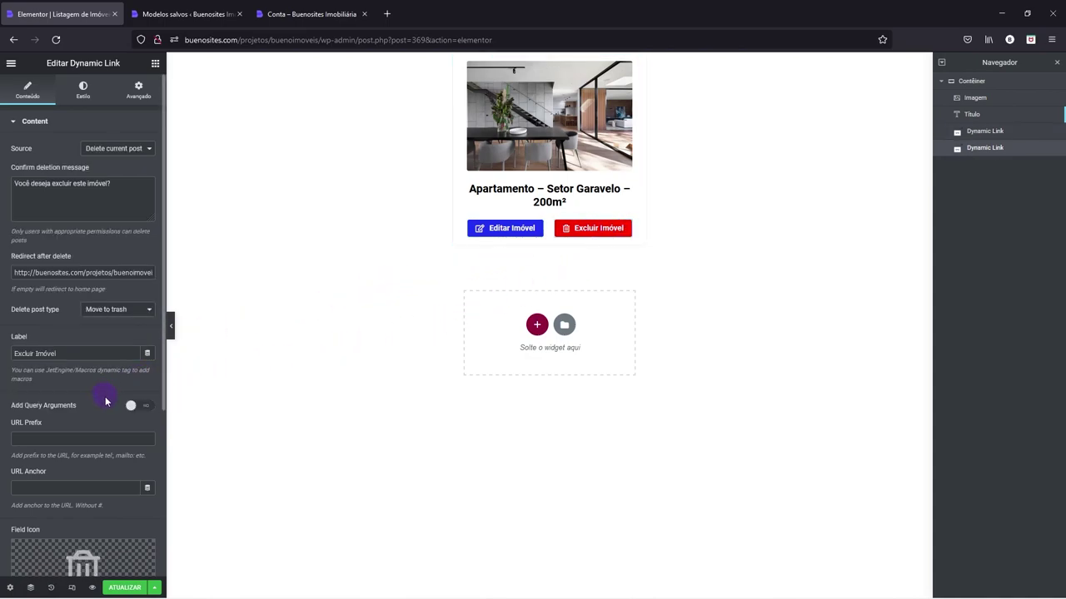
left_click(141, 407)
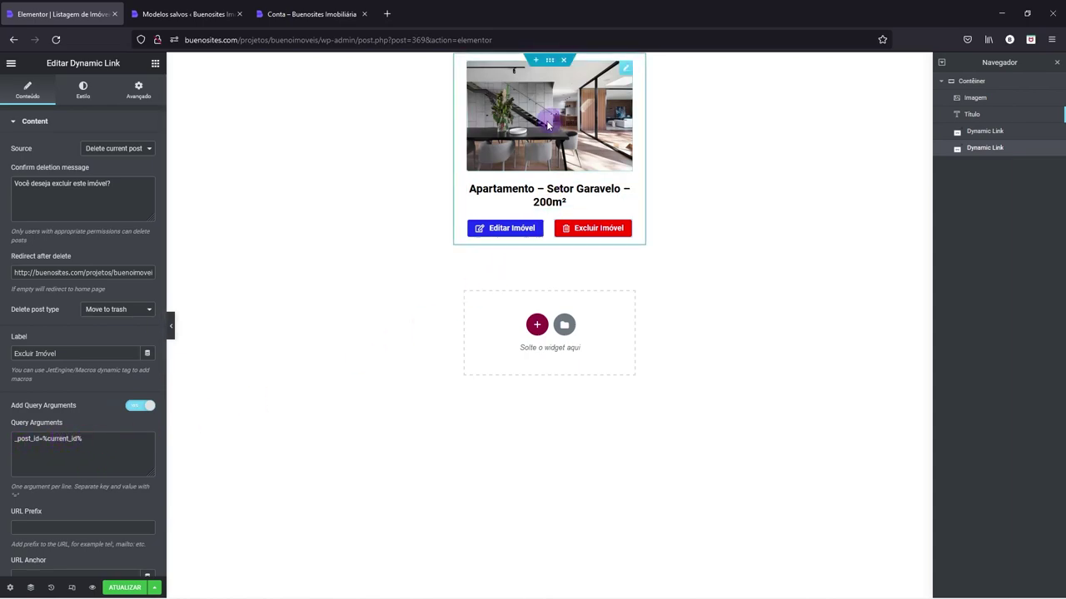
left_click(57, 439)
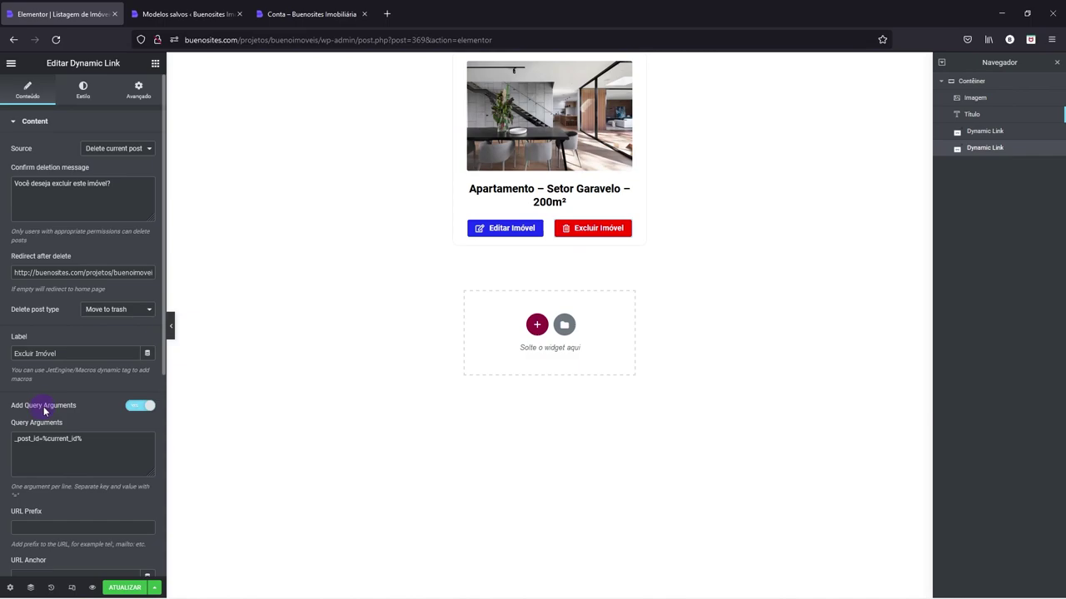
left_click(534, 230)
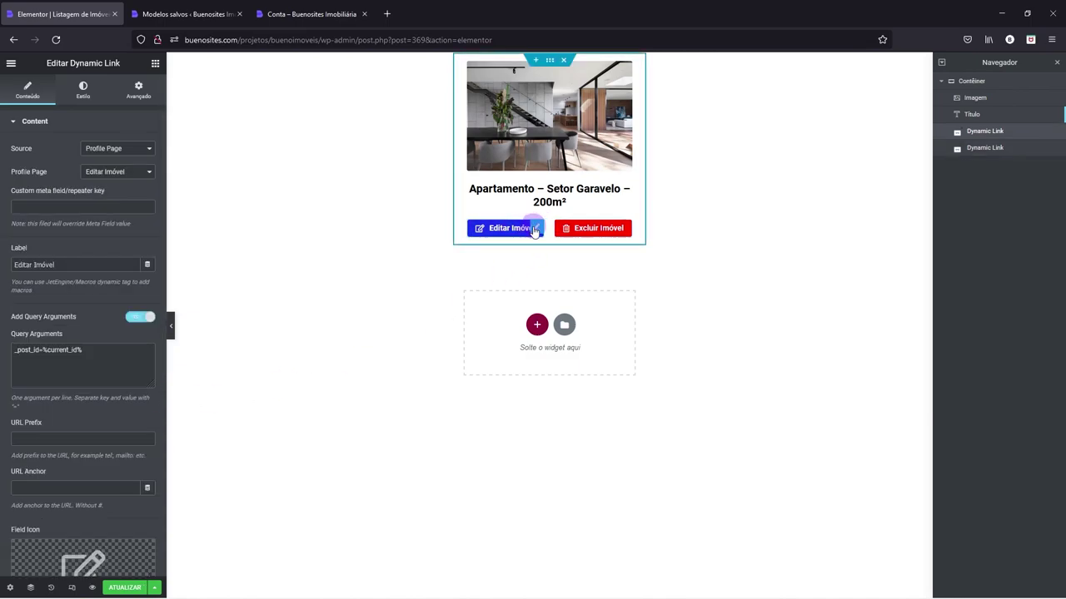
left_click(119, 588)
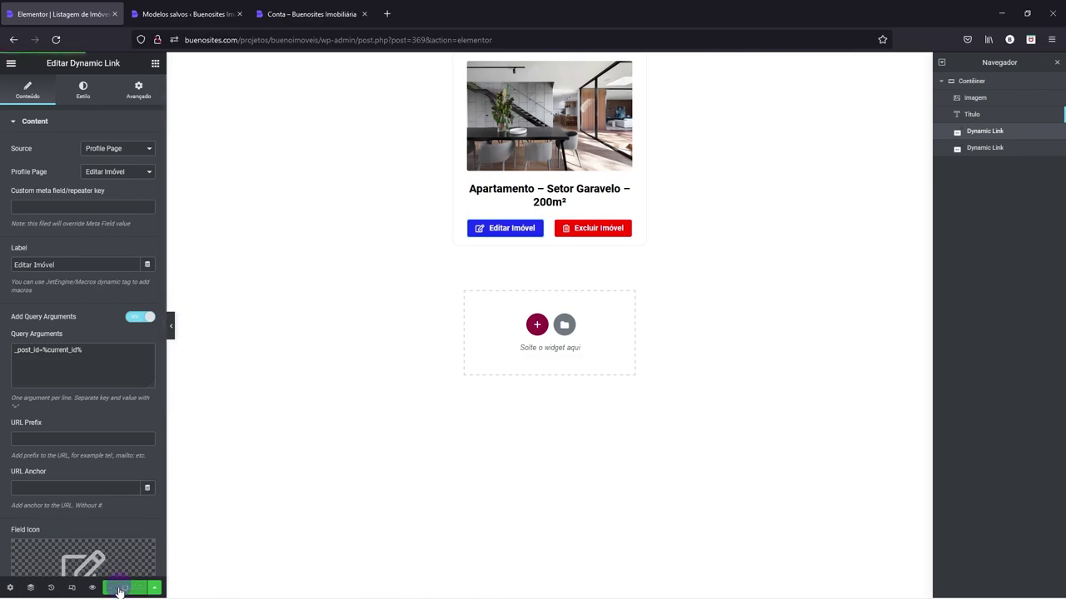
- Exit Elementor, re-save Configurações > Links permanentes, and go back to the account page tab
left_click(11, 65)
left_click(42, 280)
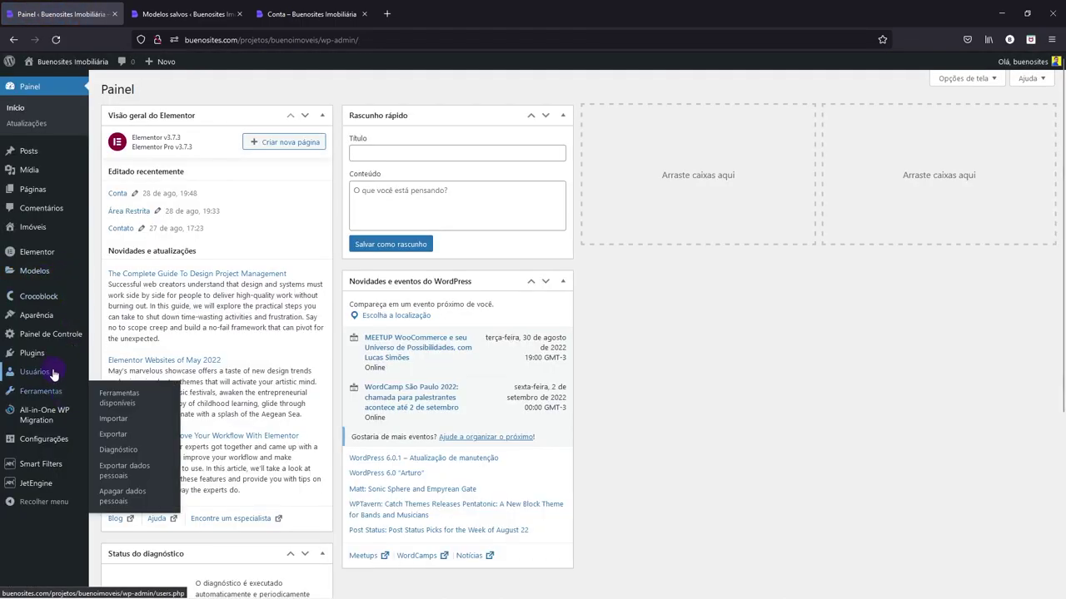
mouse_move(42, 447)
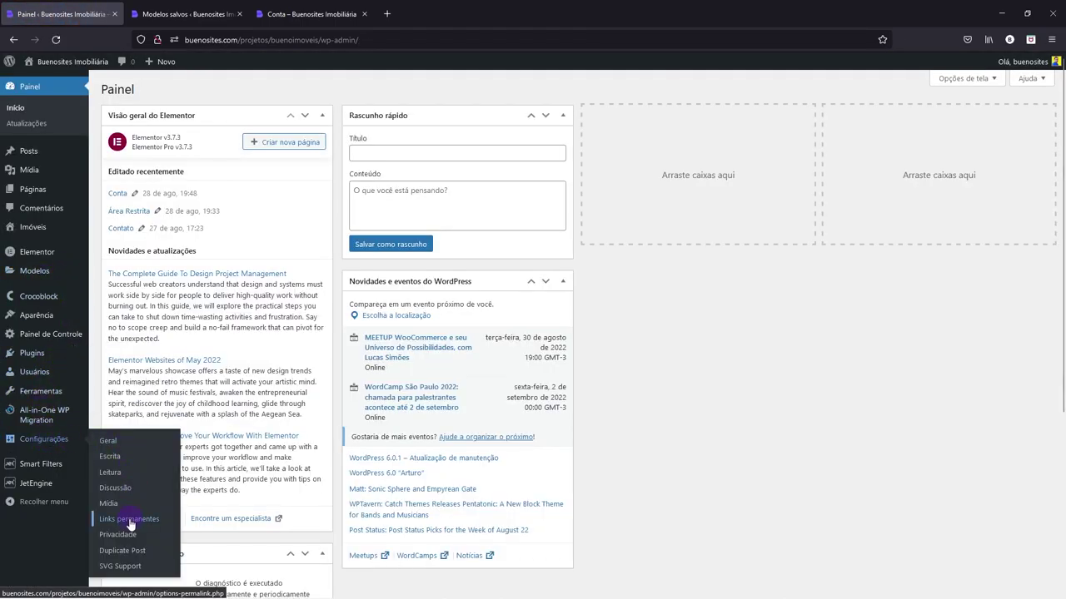
left_click(129, 520)
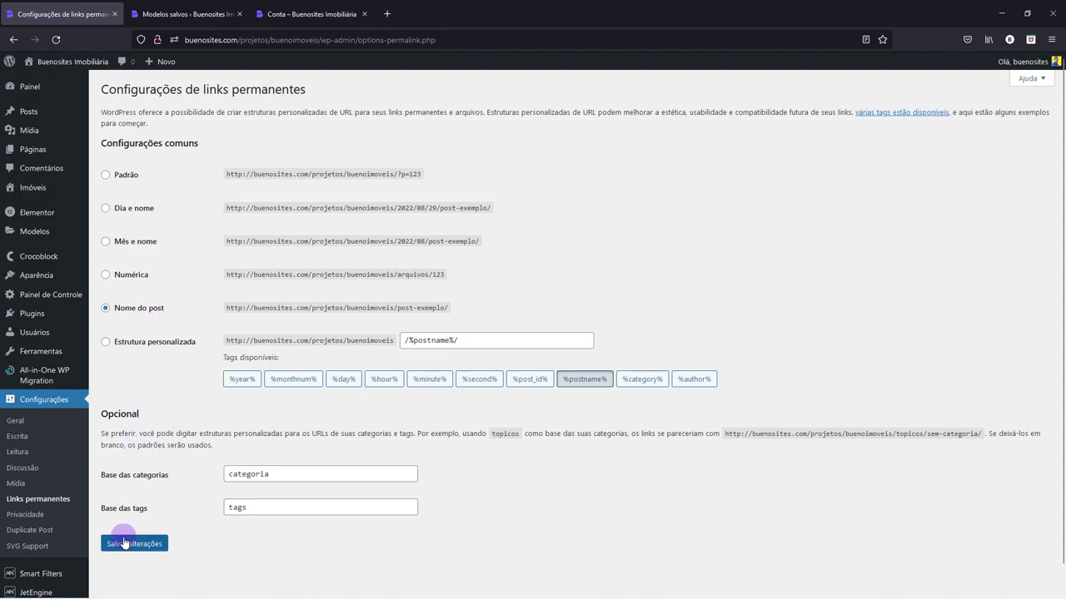
left_click(125, 545)
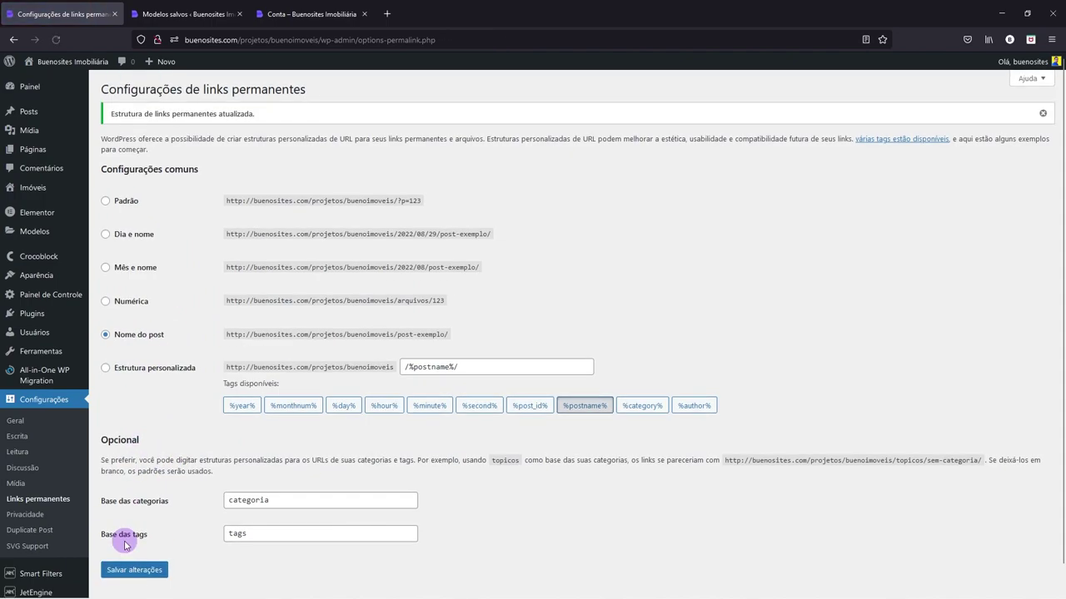
left_click(217, 18)
- Leave the Garavelo apartment's Editar Imóvel form and return to the Conta property list
left_click(308, 15)
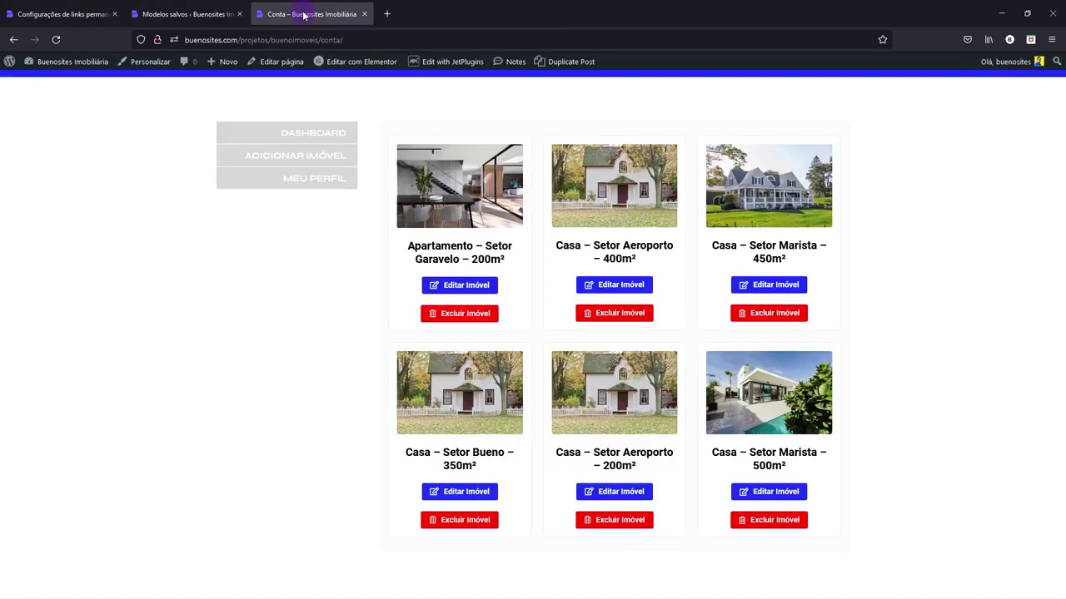
left_click(317, 251)
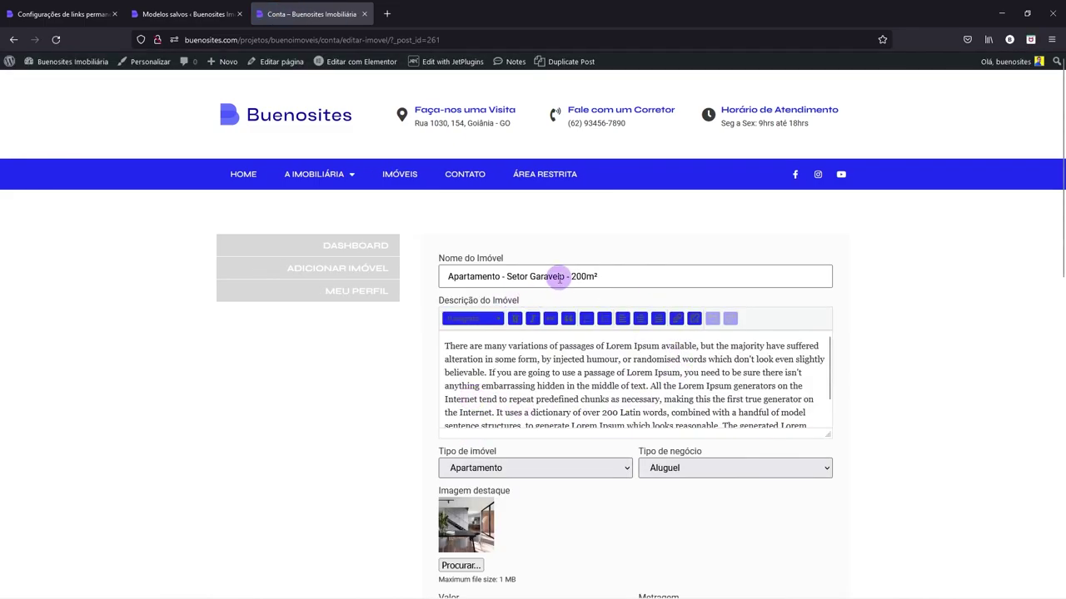
scroll(559, 279, "down", 10)
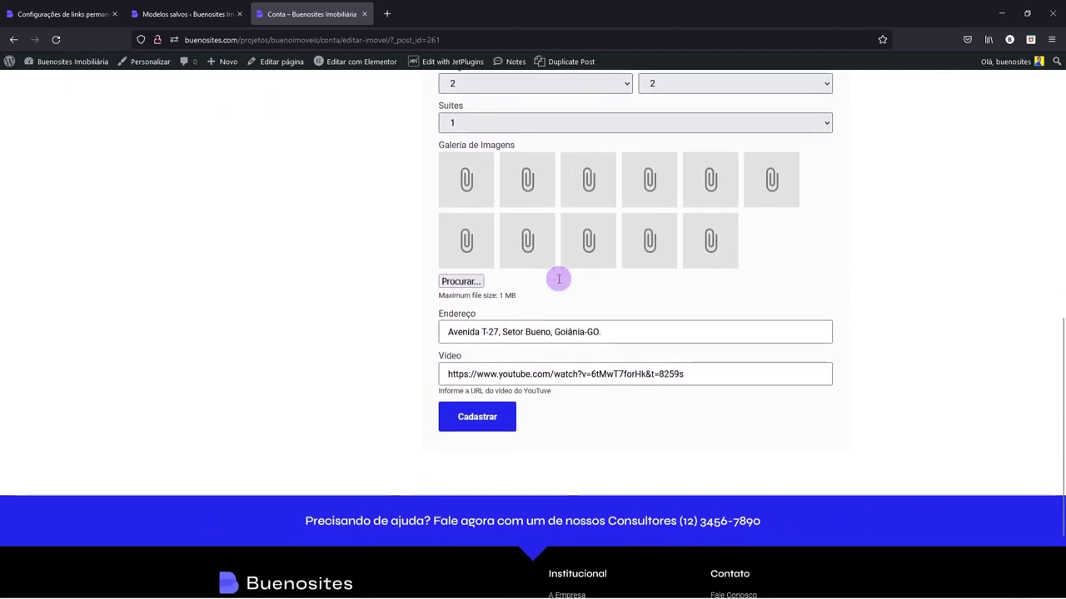
scroll(563, 381, "up", 10)
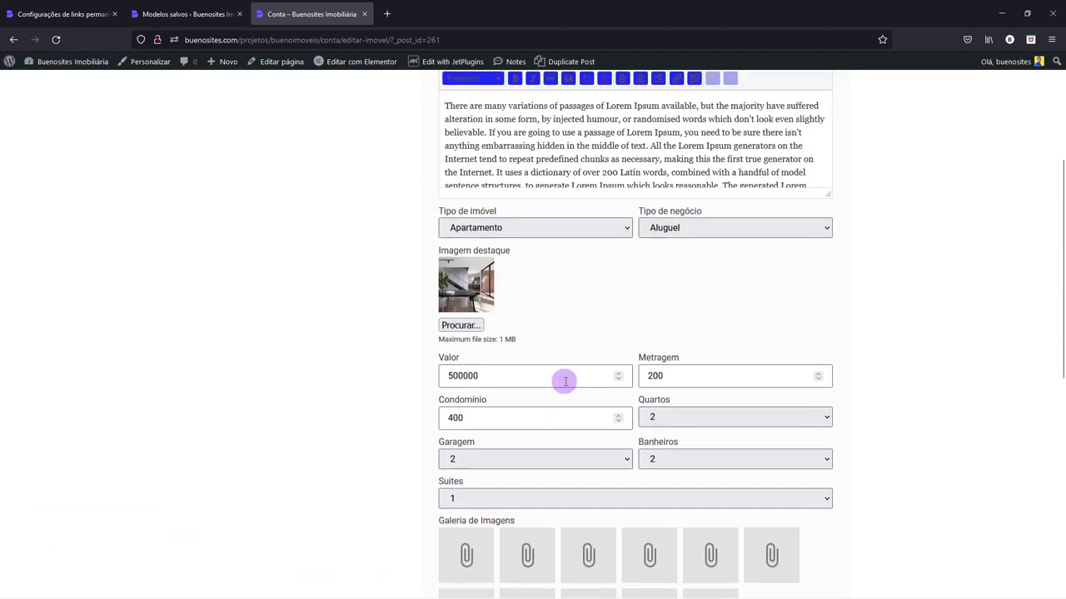
scroll(500, 344, "down", 2)
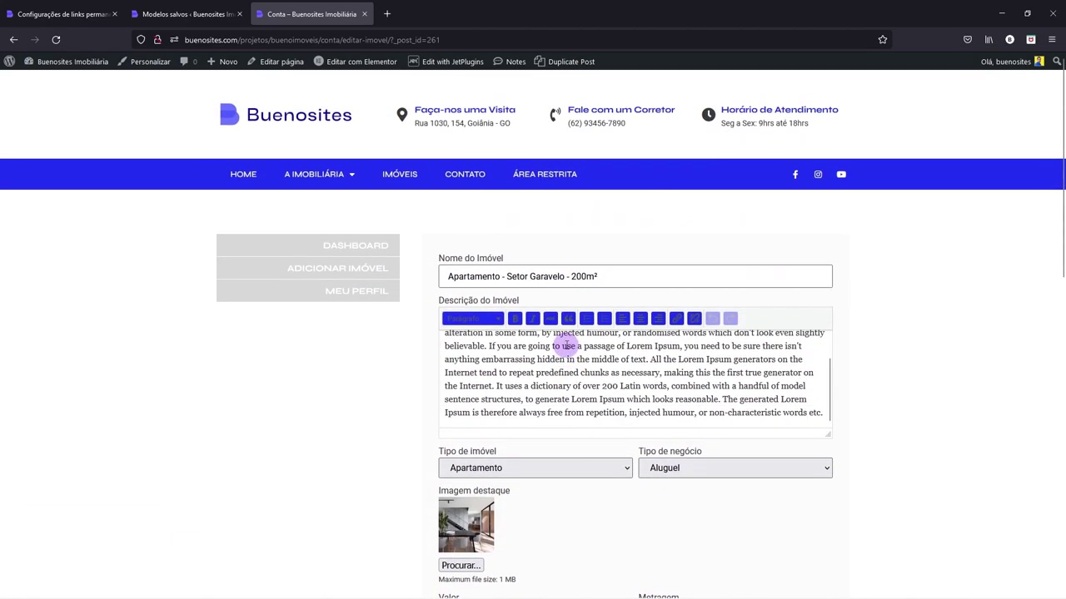
scroll(433, 325, "down", 9)
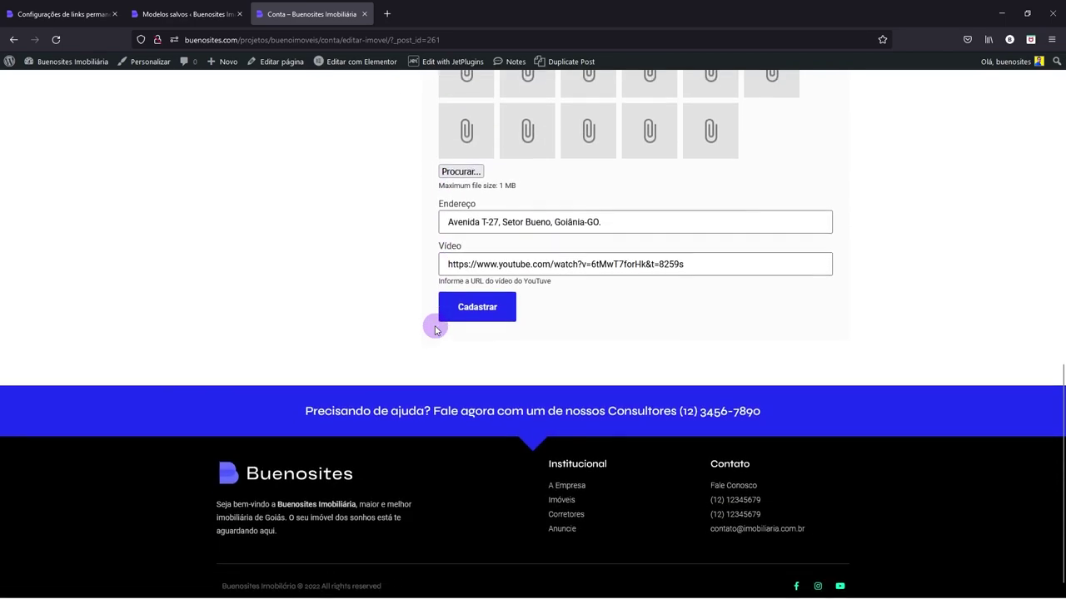
scroll(435, 326, "up", 10)
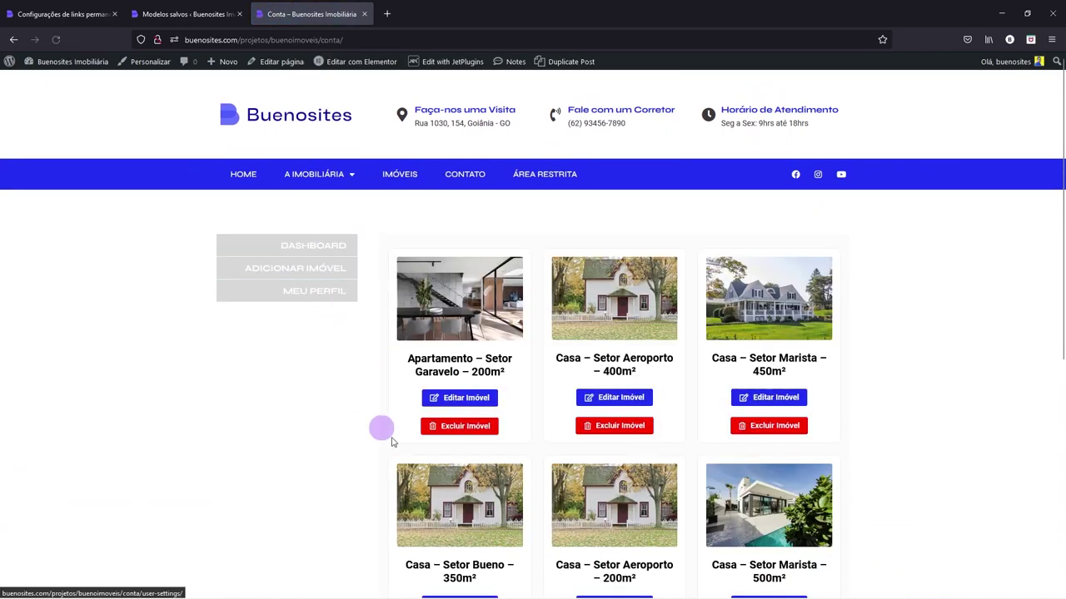
left_click(471, 431)
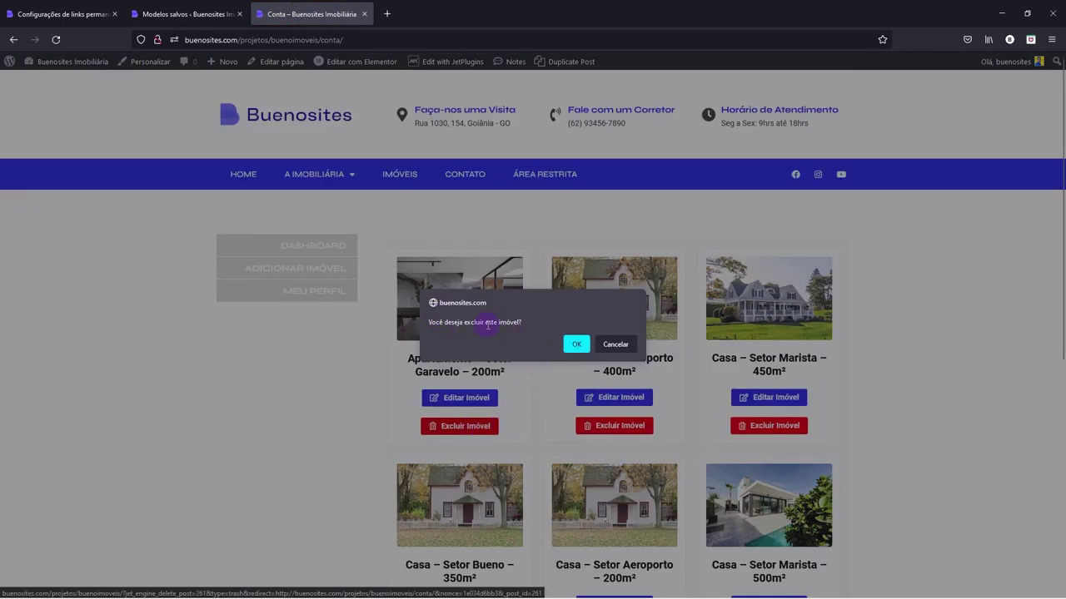
left_click(623, 342)
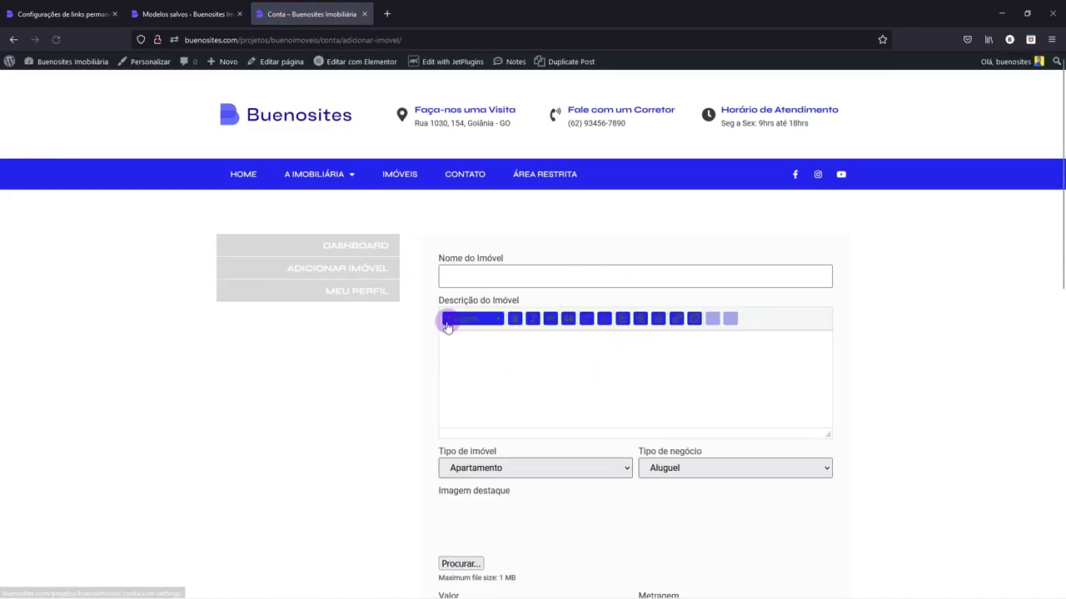
left_click(544, 364)
scroll(545, 365, "down", 3)
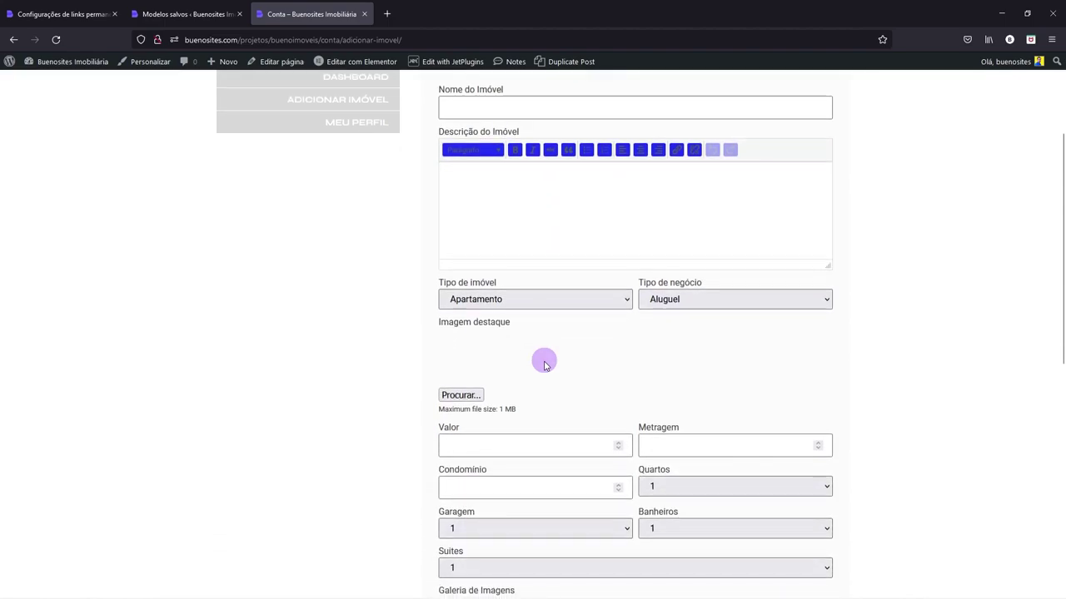
scroll(516, 341, "up", 3)
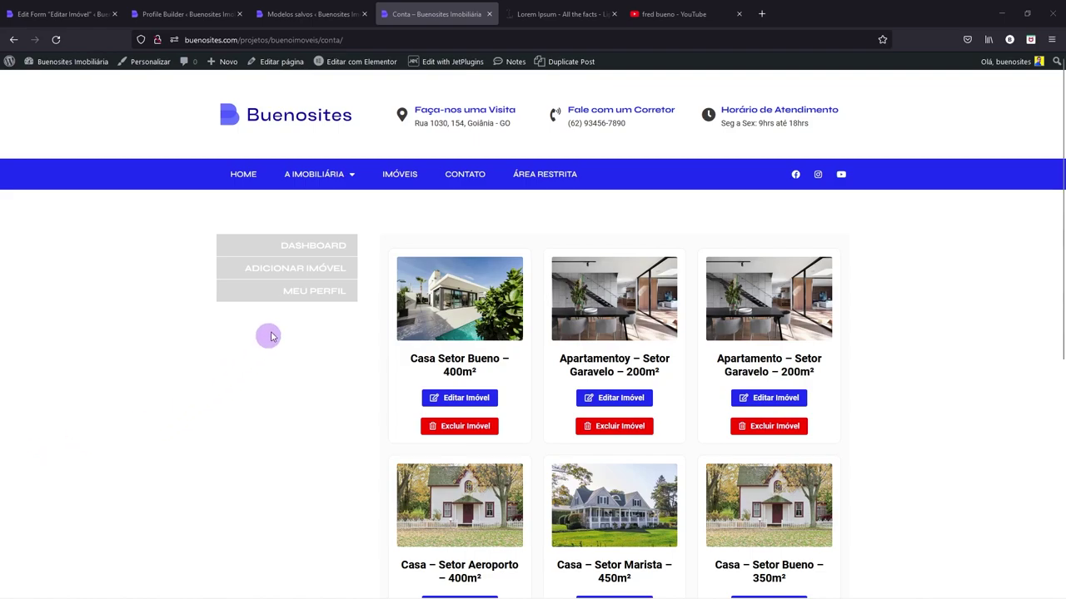
- Add a property named 'Apartamento Setor Marista - 200m²' with a pasted Lorem Ipsum description
left_click(295, 271)
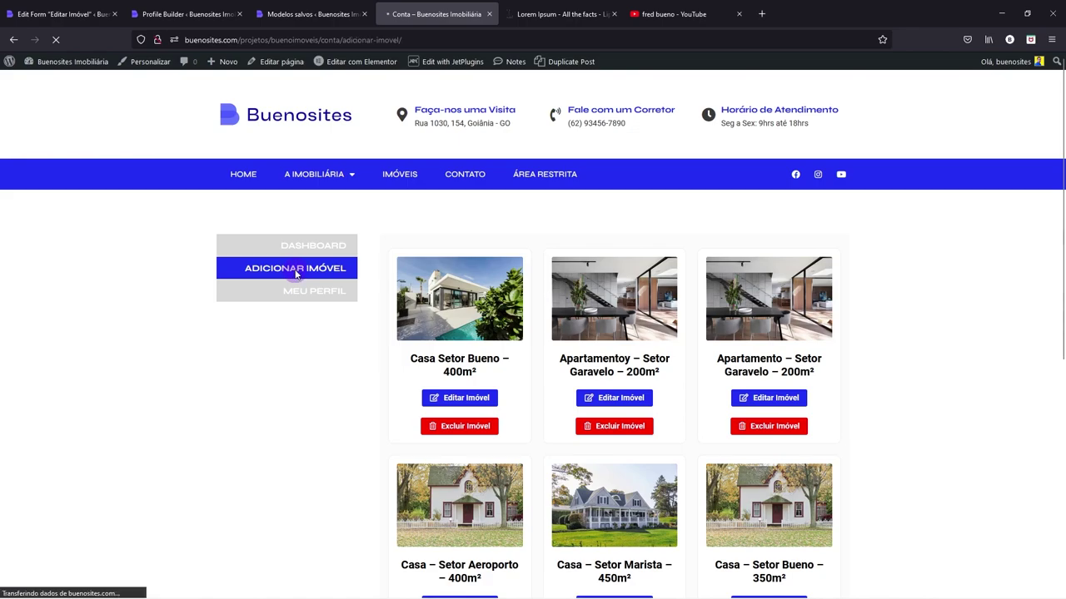
left_click(497, 279)
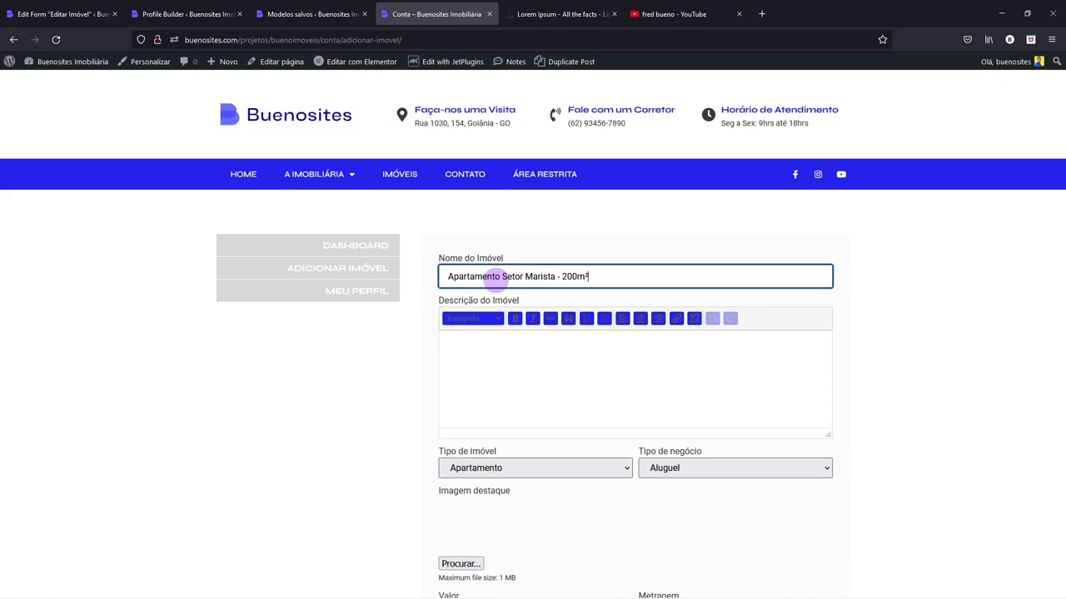
left_click(484, 374)
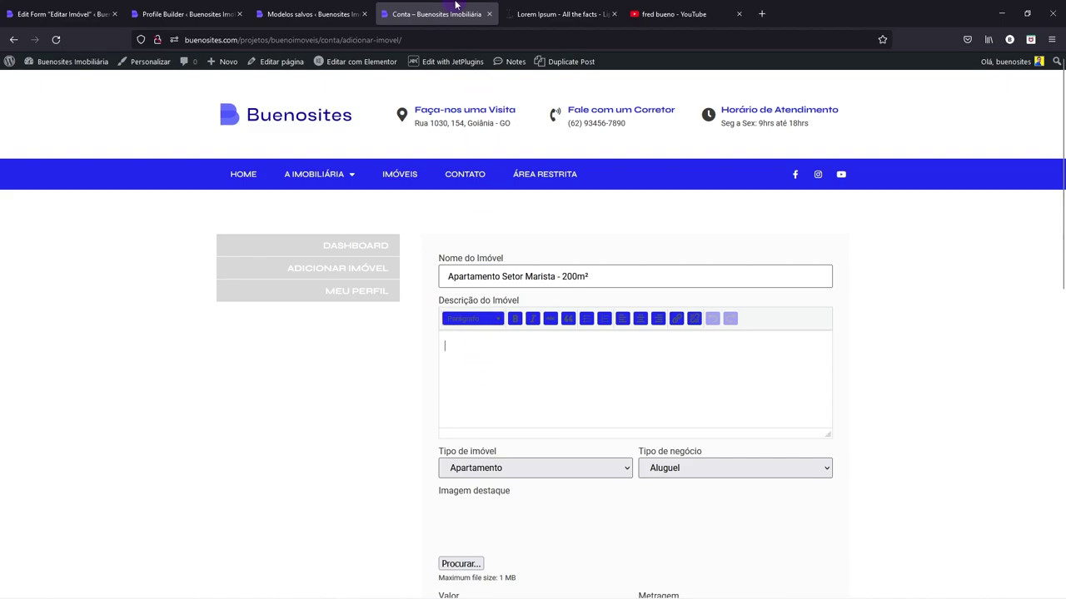
left_click(559, 11)
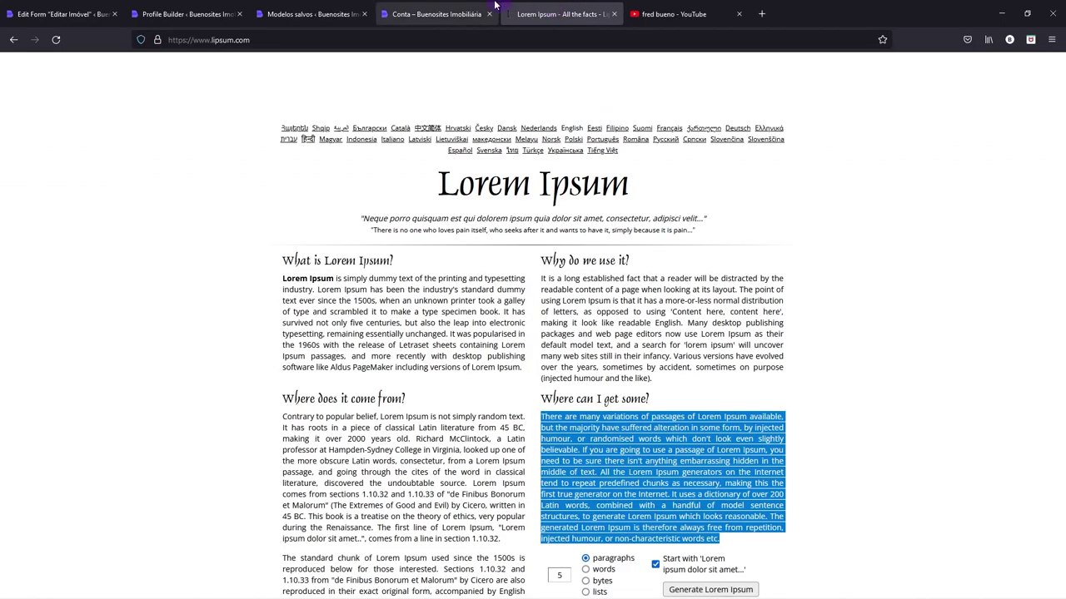
left_click(316, 13)
left_click(433, 14)
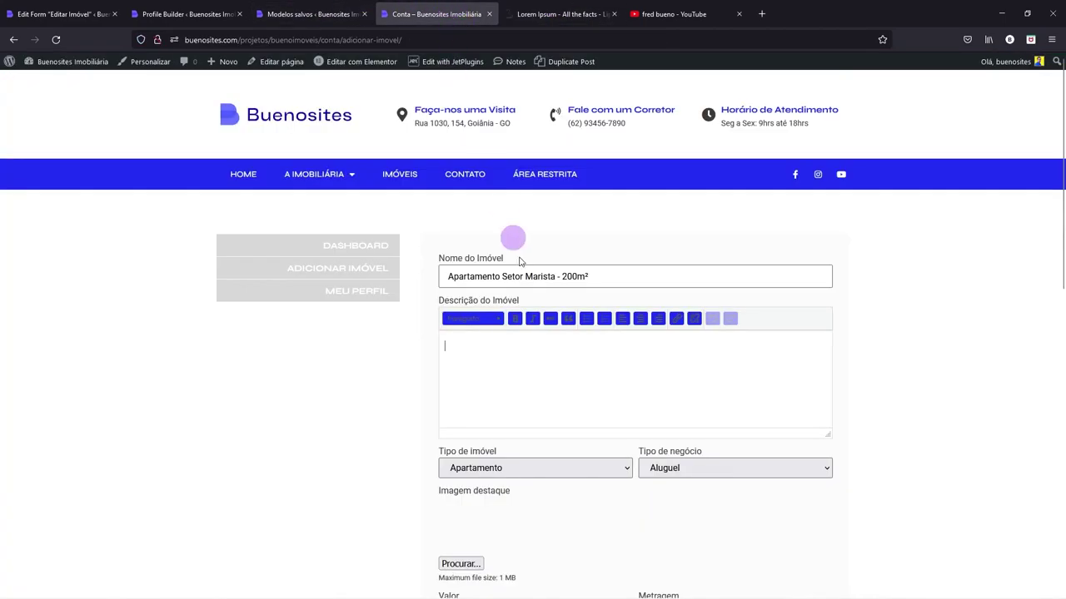
key("ctrl+v")
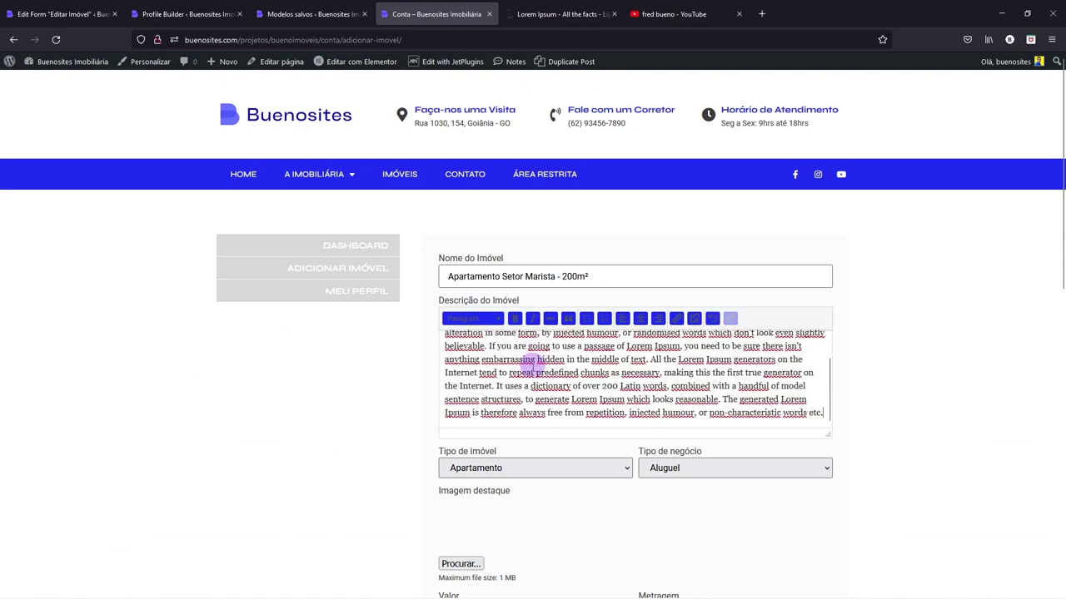
- Keep type Apartamento, set Tipo de negócio to Compra, and upload foto-casa-9 as featured image
scroll(533, 364, "down", 1)
left_click(528, 452)
left_click(566, 453)
left_click(712, 458)
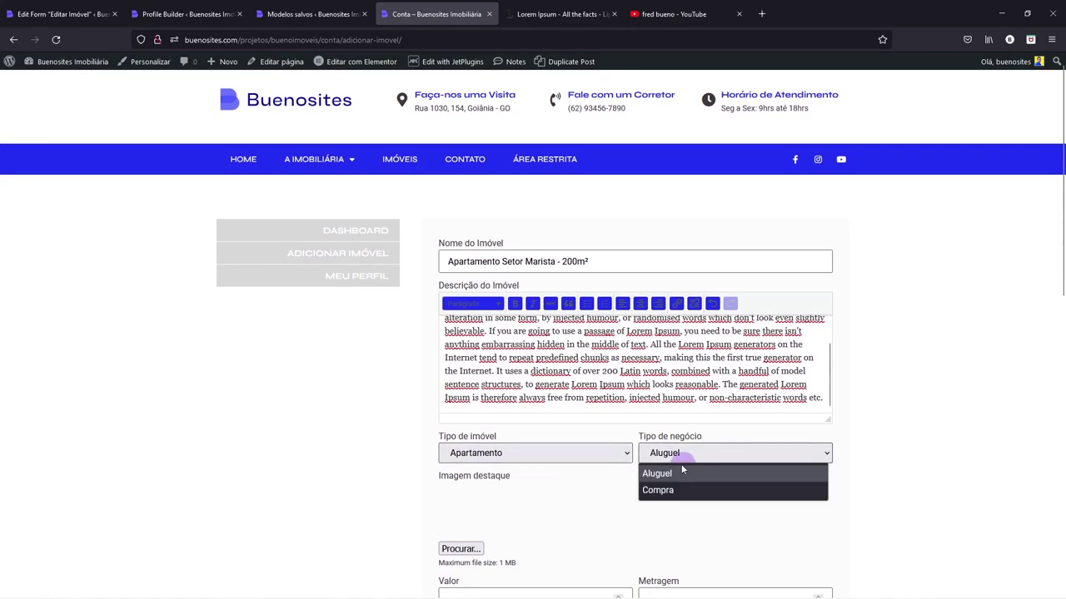
left_click(662, 489)
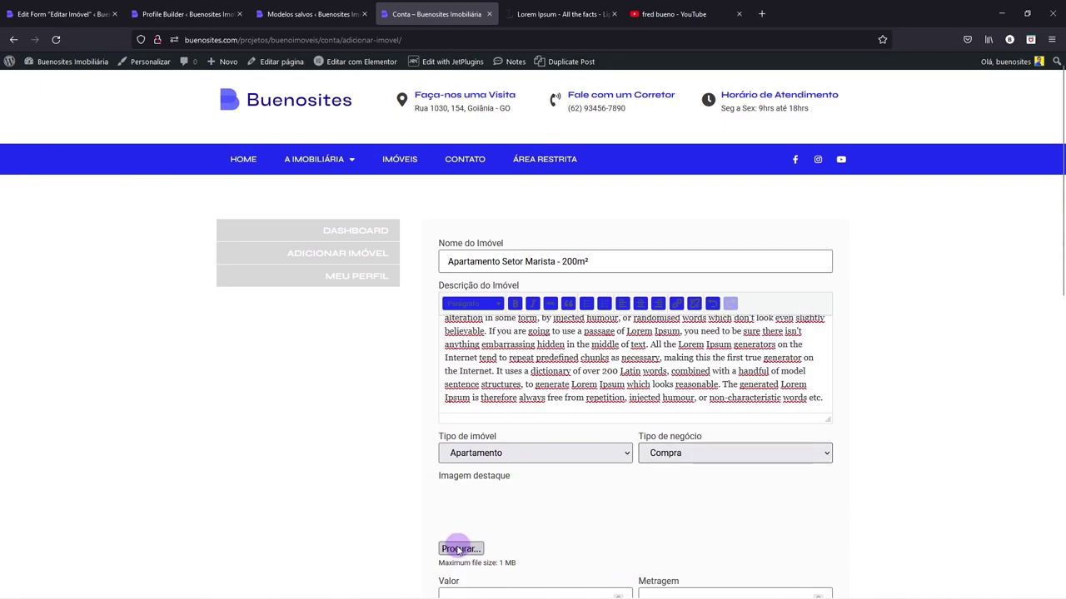
left_click(457, 549)
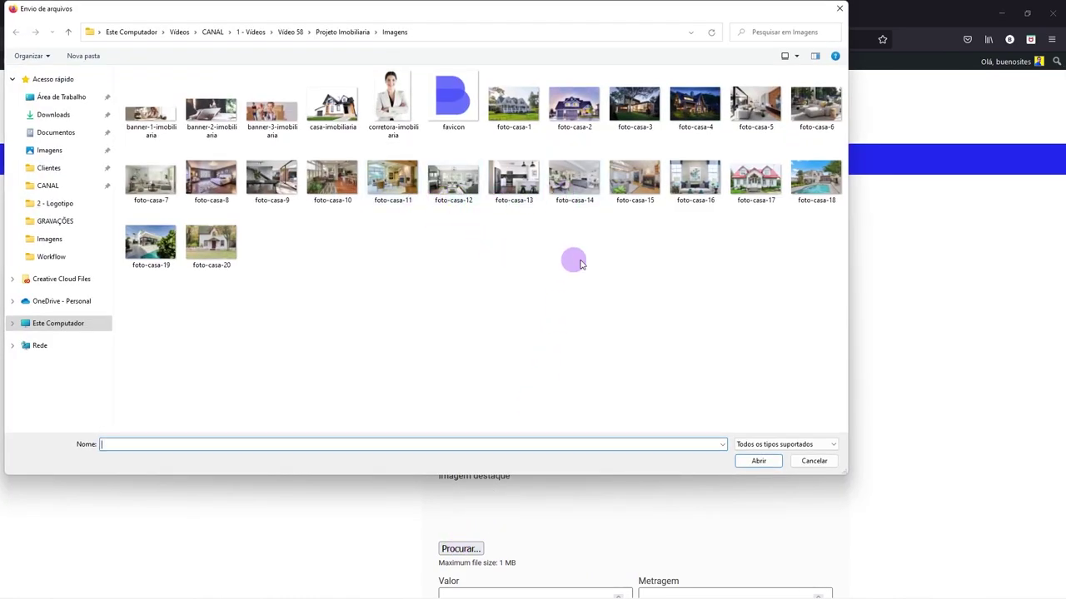
left_click(574, 185)
left_click(502, 185)
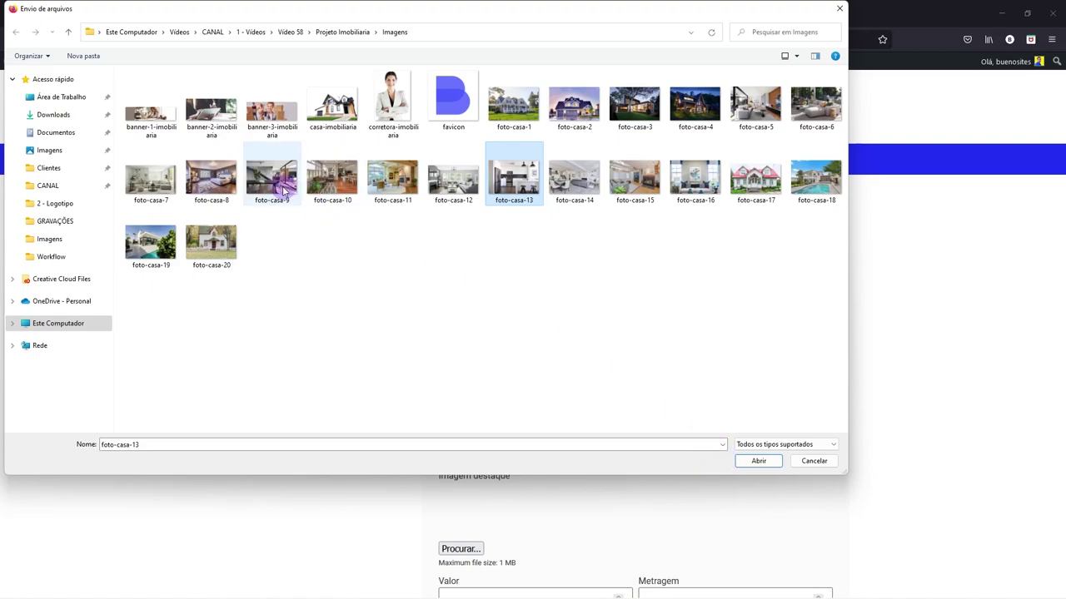
left_click(281, 188)
left_click(760, 460)
scroll(632, 437, "down", 5)
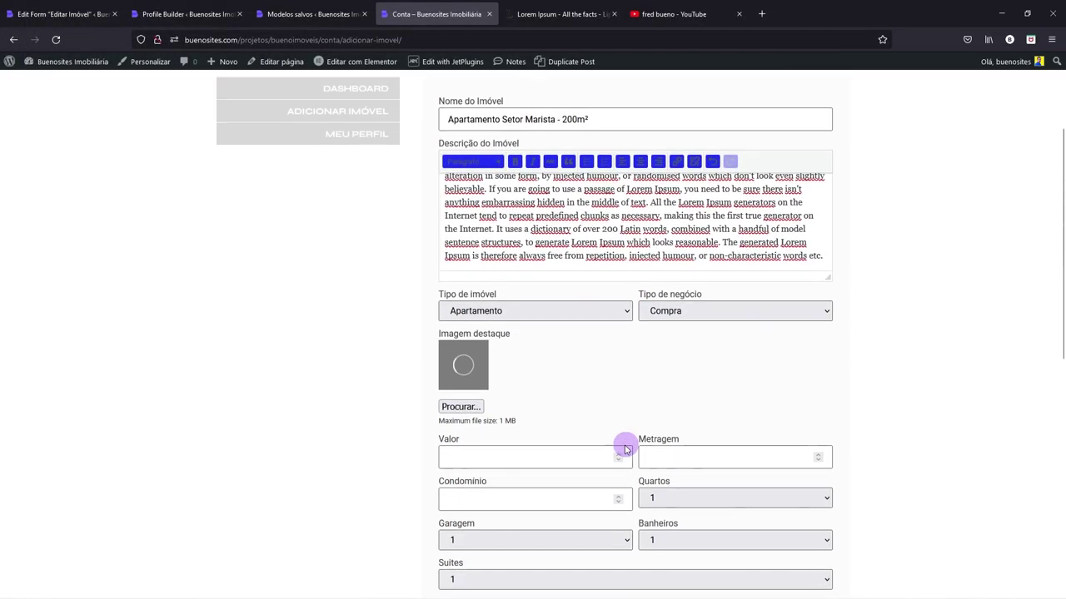
- Enter Valor 900000, Metragem 200 and Condomínio 500
left_click(537, 373)
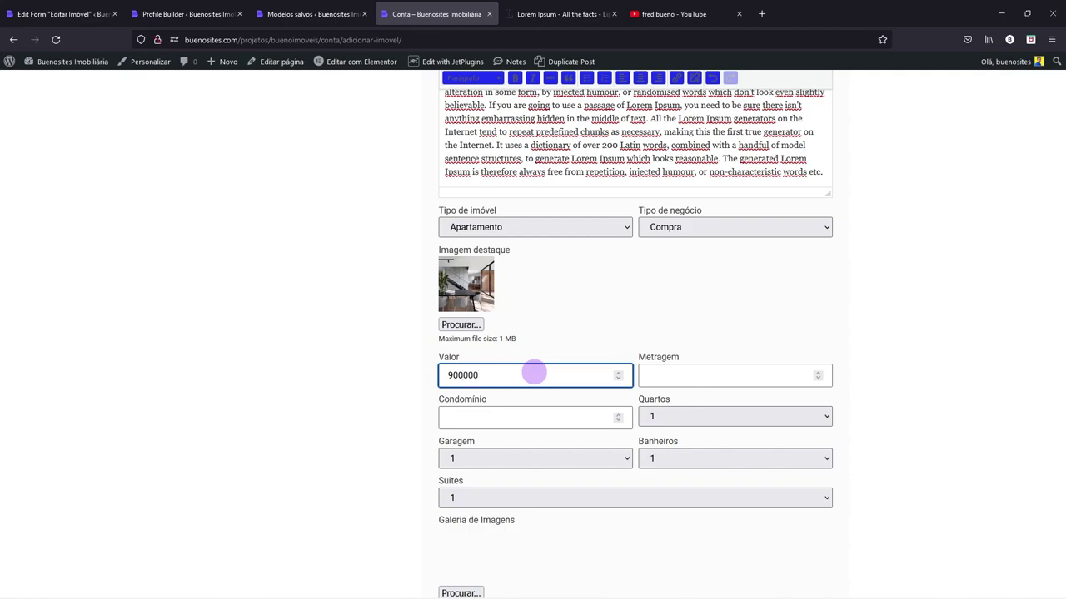
left_click(666, 374)
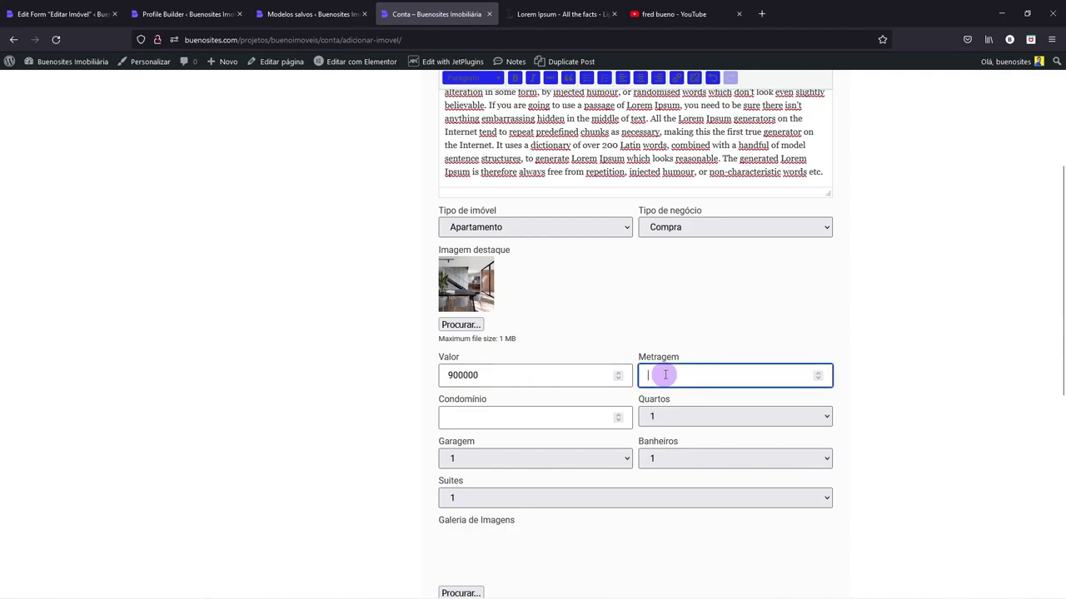
left_click(585, 414)
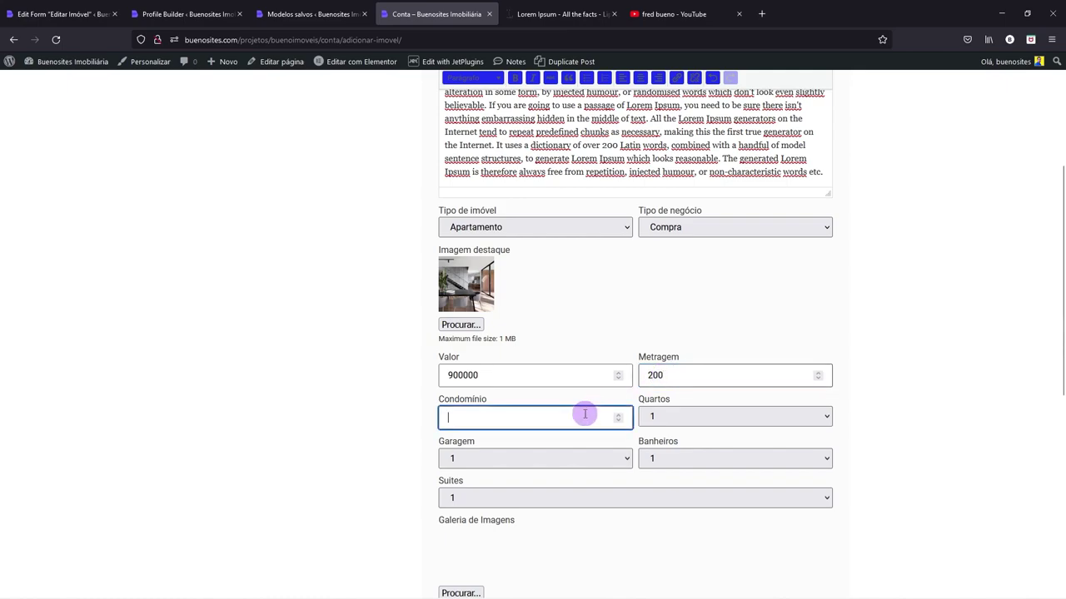
type("500")
- Set Quartos, Garagem, Banheiros and Suites each to 2
left_click(645, 418)
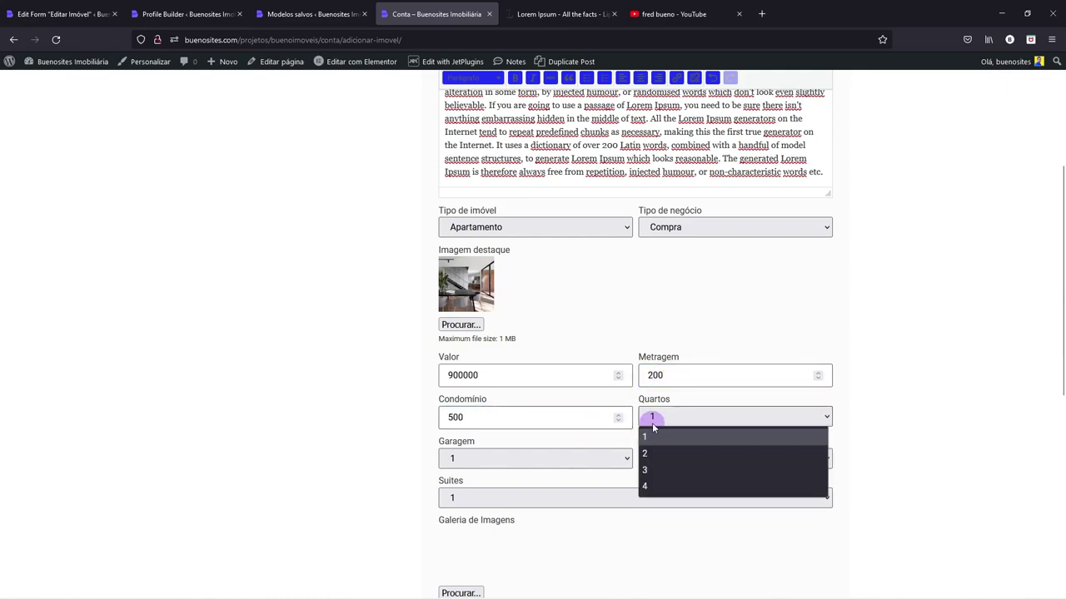
left_click(652, 454)
left_click(595, 459)
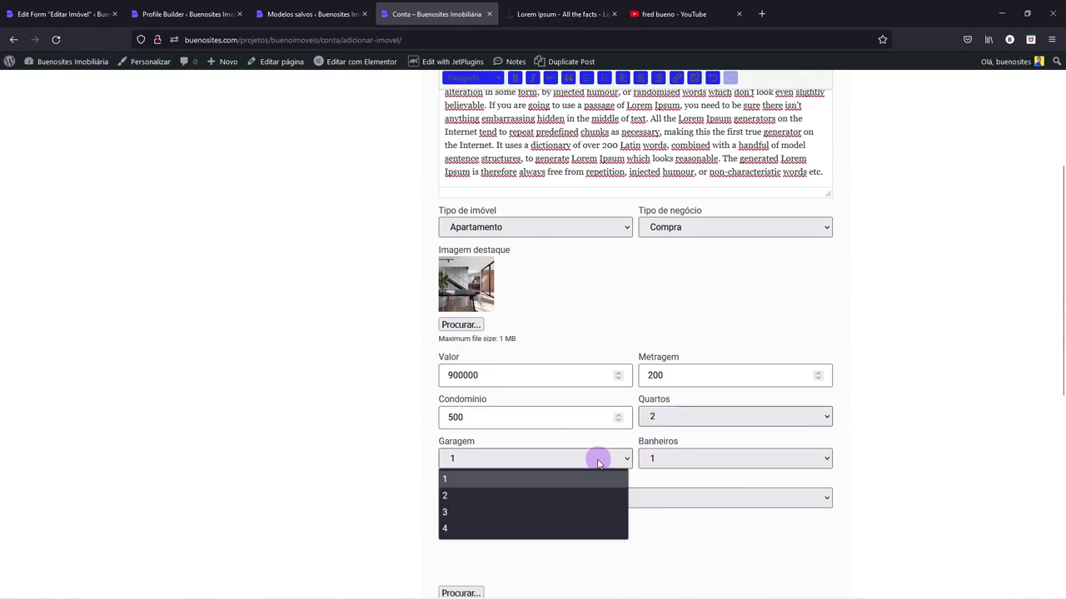
left_click(533, 495)
left_click(656, 466)
left_click(651, 494)
left_click(626, 497)
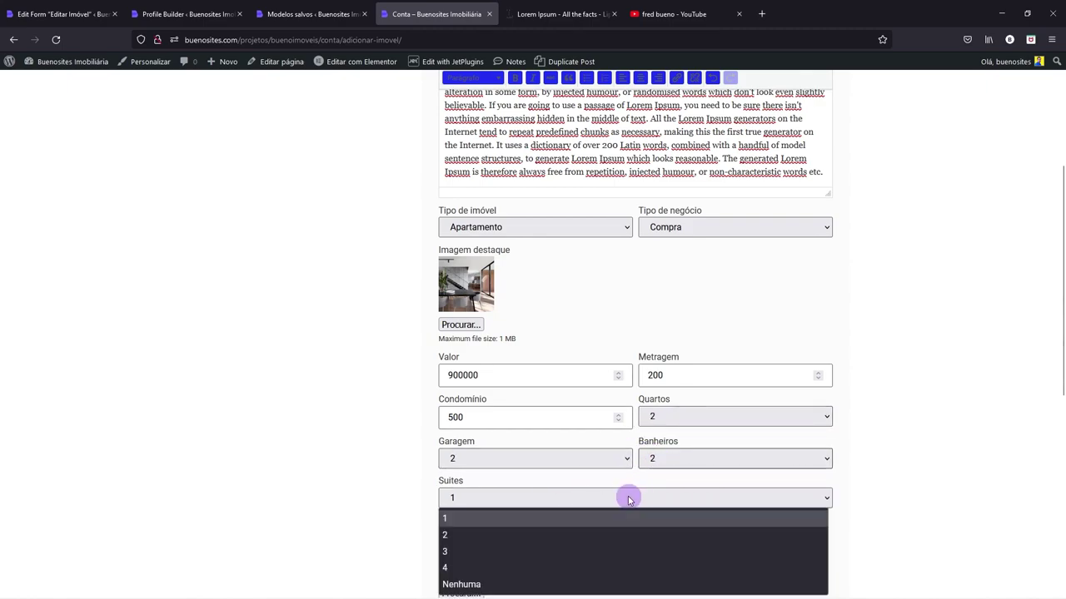
left_click(528, 535)
- Upload foto-casa-12 through foto-casa-16 to the Galeria and type the property's street address
scroll(427, 498, "down", 3)
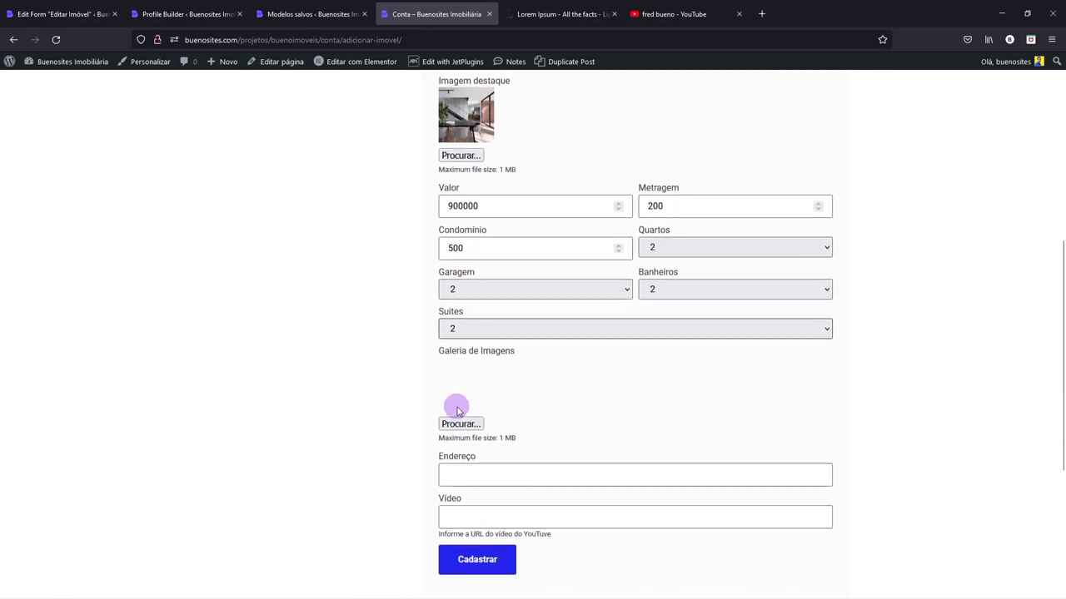
left_click(464, 421)
left_click_drag(441, 232, 674, 175)
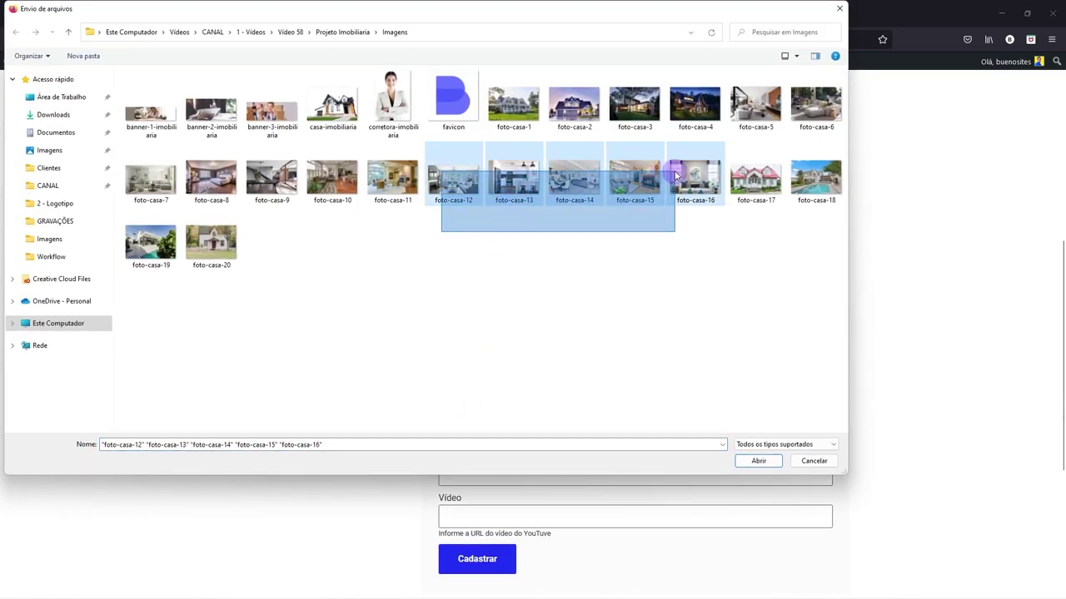
left_click(758, 461)
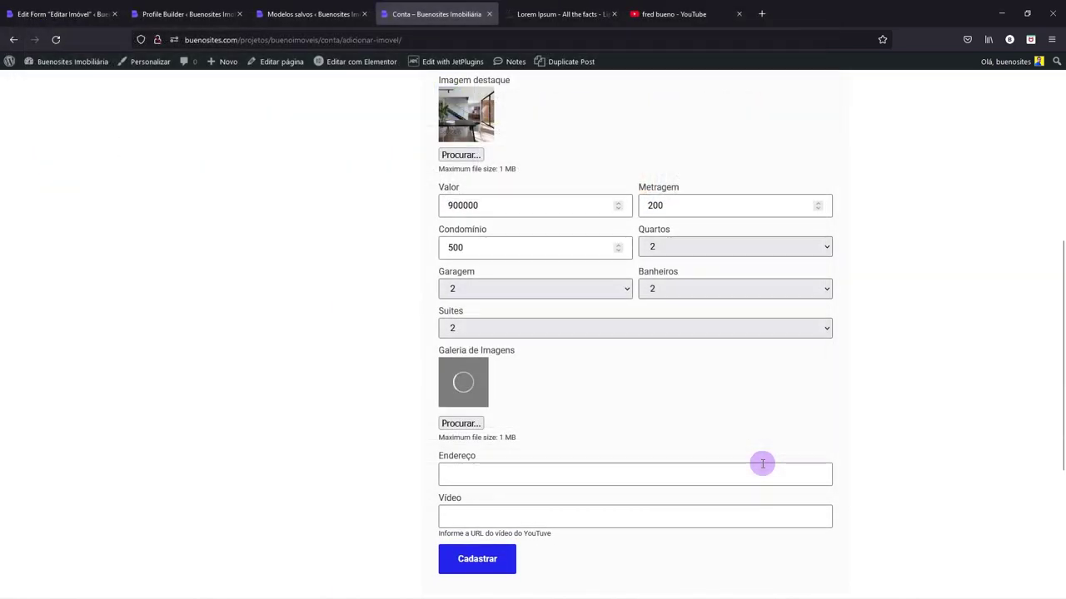
left_click(477, 477)
type("Rua 102")
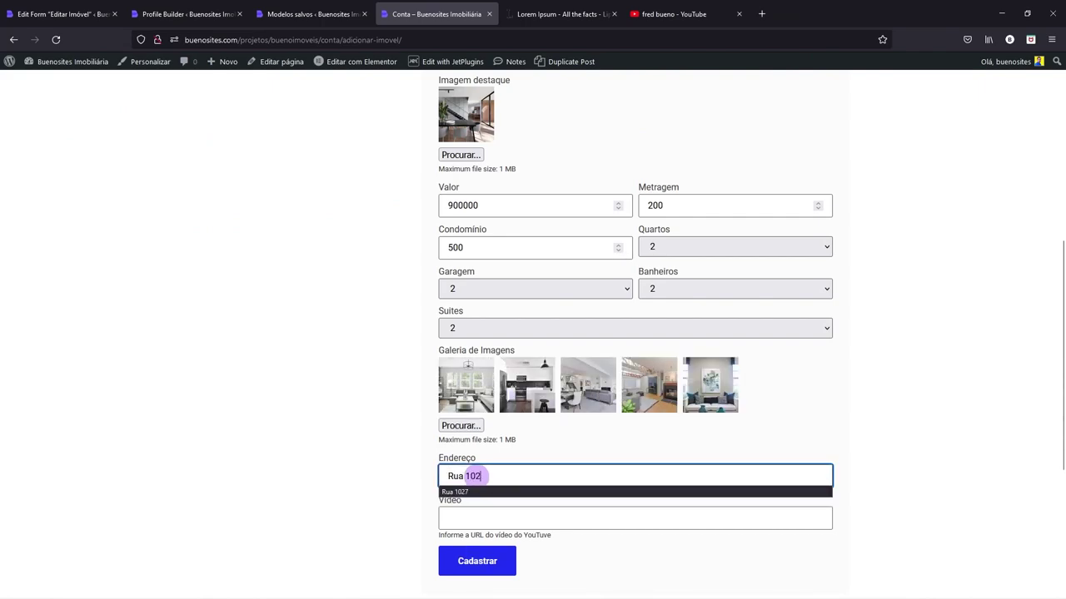
type("7, Se")
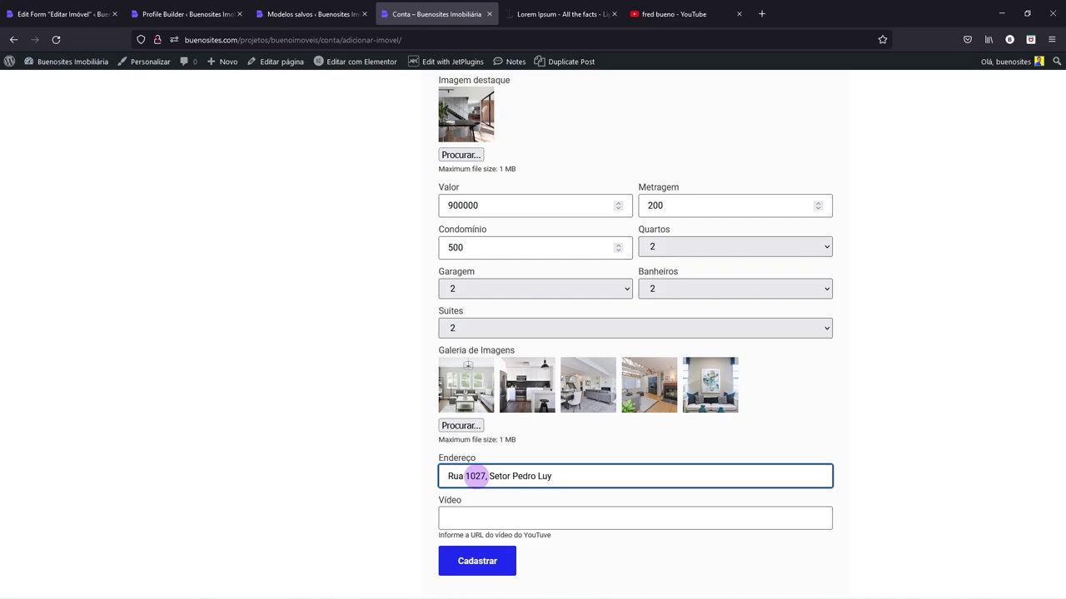
type("tor Pedro Ludovico, GOiânia-GO")
- Copy a YouTube video link and paste it into the Vídeo field
left_click(673, 14)
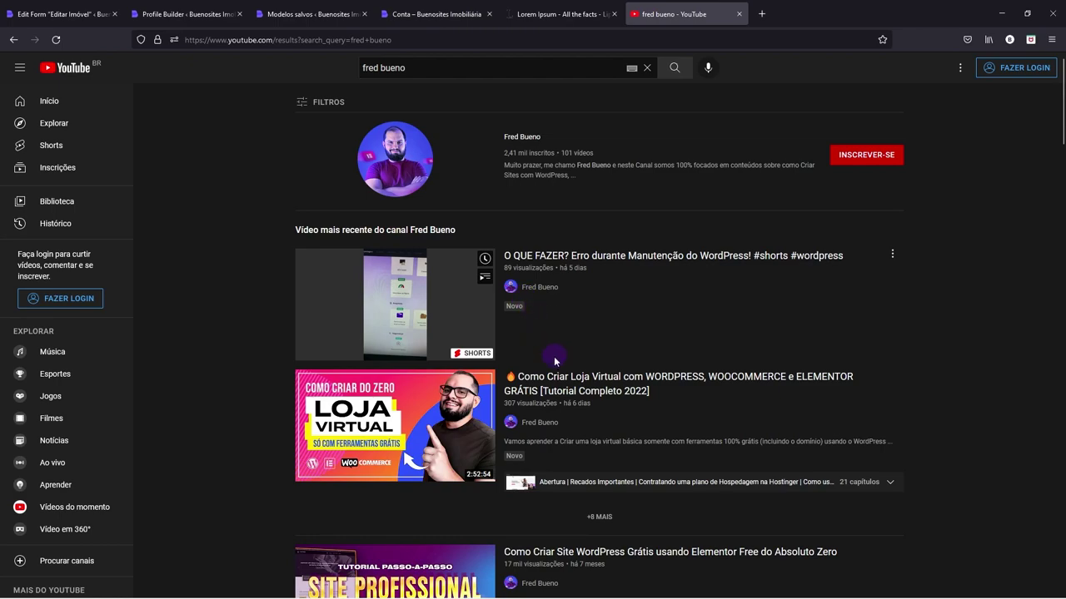
right_click(551, 375)
left_click(591, 489)
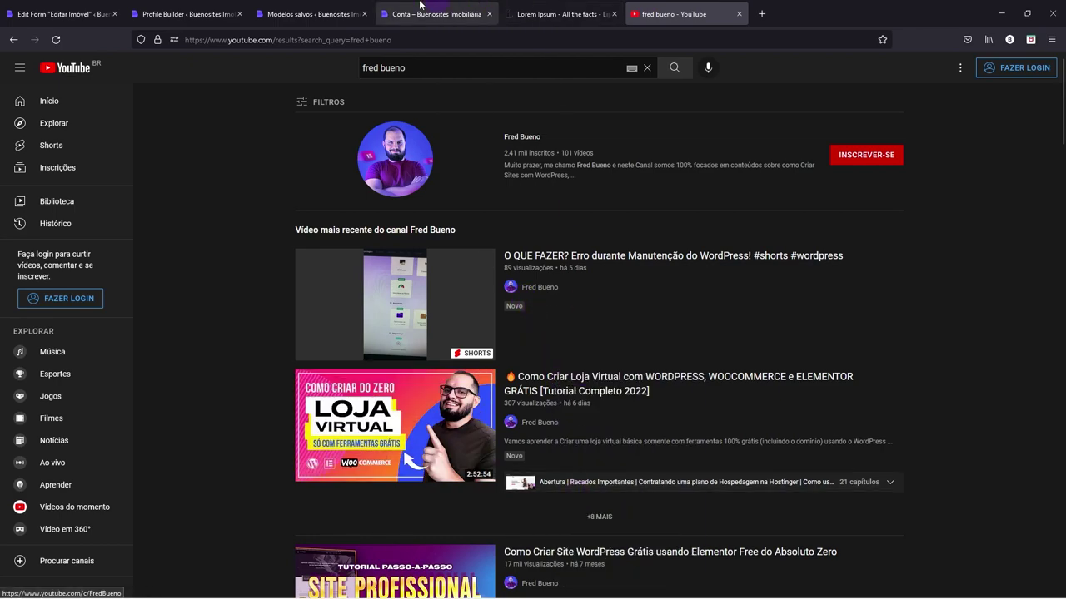
left_click(312, 14)
left_click(433, 14)
left_click(494, 517)
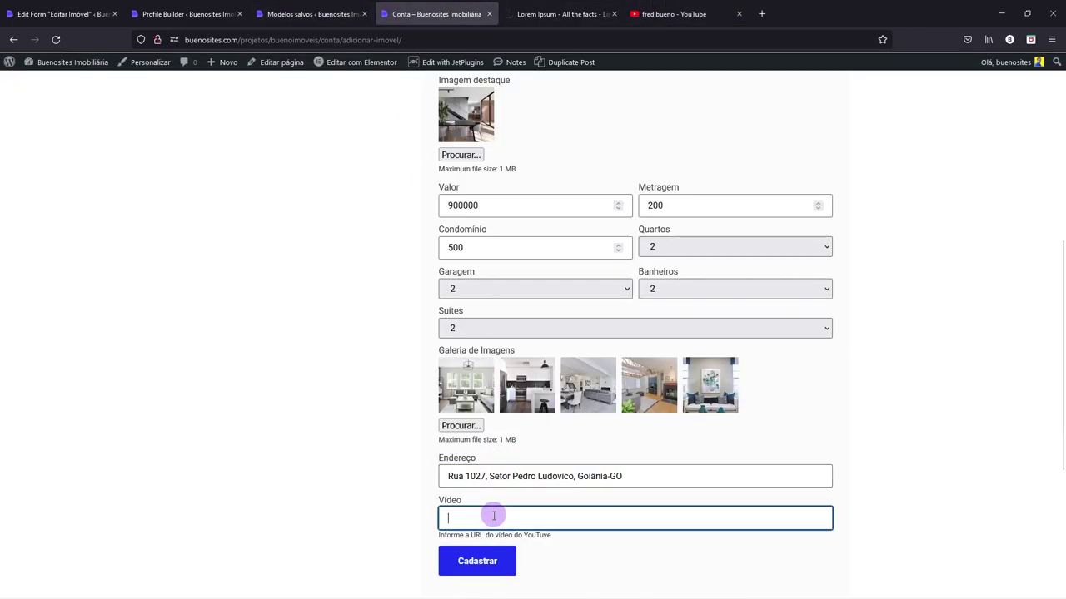
type("https://www.youtube.com/watch?v=n7t6lhw6FKg")
- Submit the new property with Cadastrar and bring up the Edit Form Editar Imóvel admin tab
left_click(477, 562)
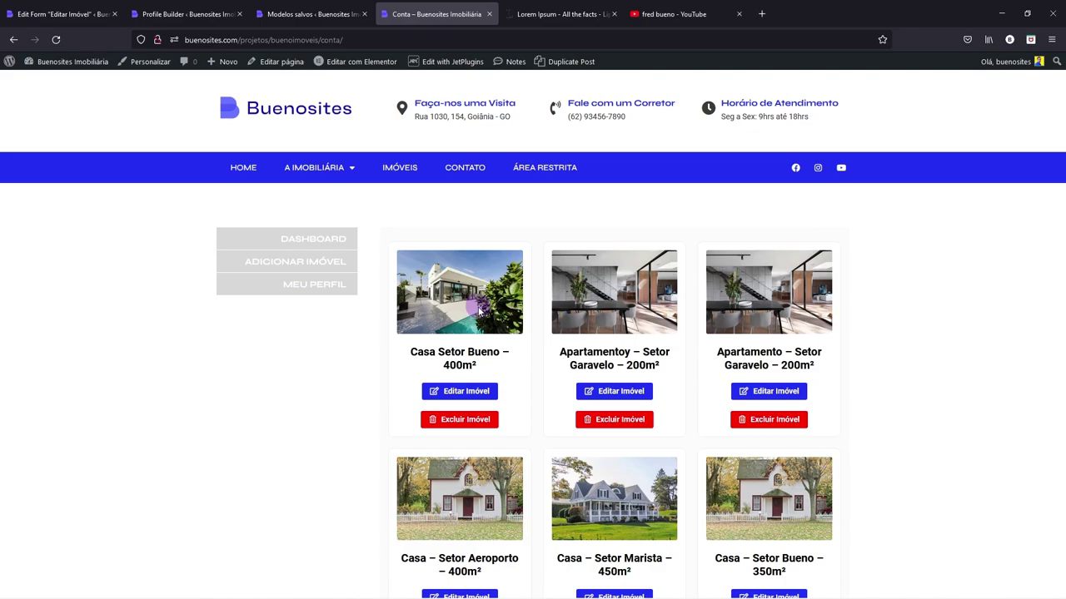
left_click(58, 14)
scroll(70, 250, "up", 5)
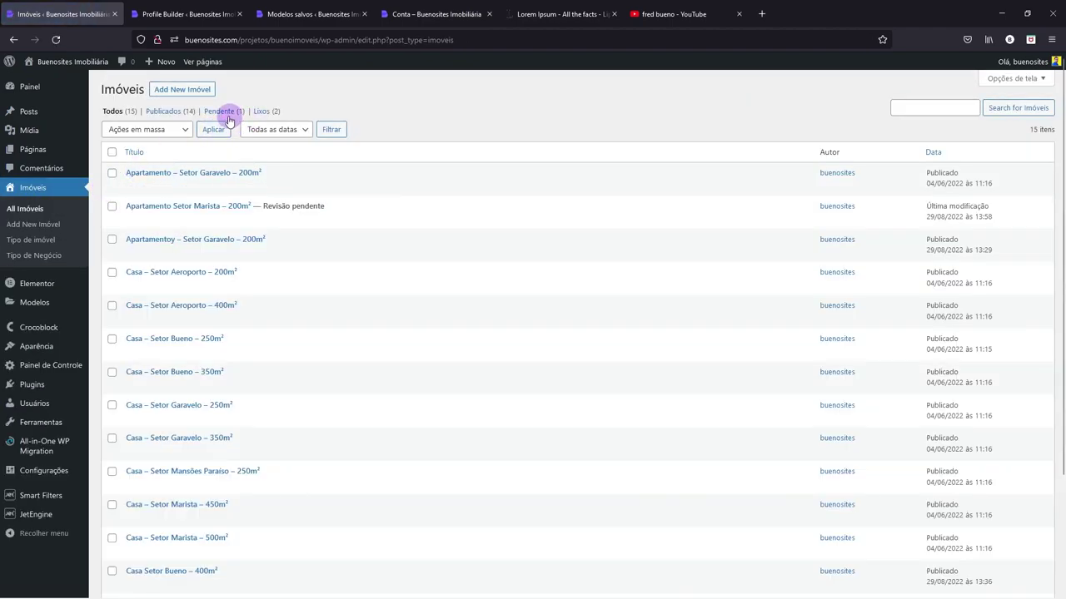
- Filter Imóveis to Pendente, publish 'Apartamento Setor Marista – 200m²', and return to Conta
left_click(220, 111)
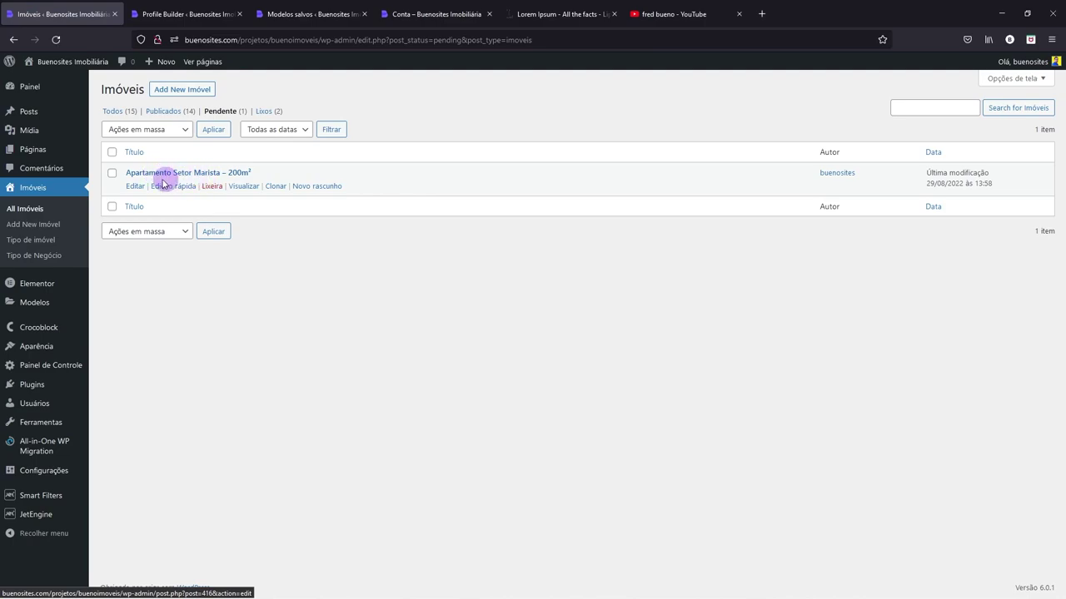
left_click(136, 187)
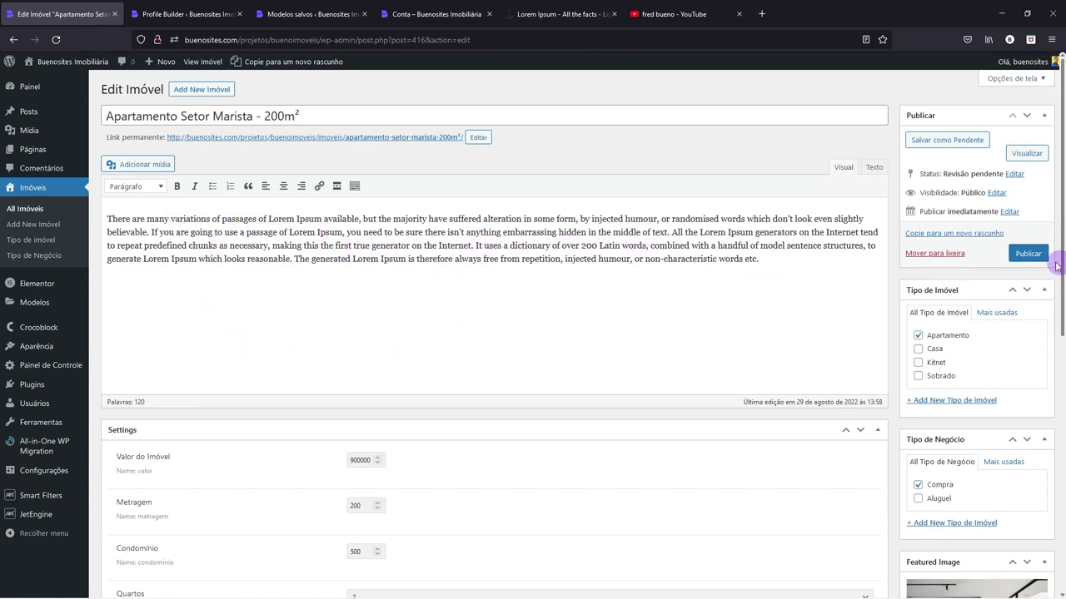
left_click(1033, 255)
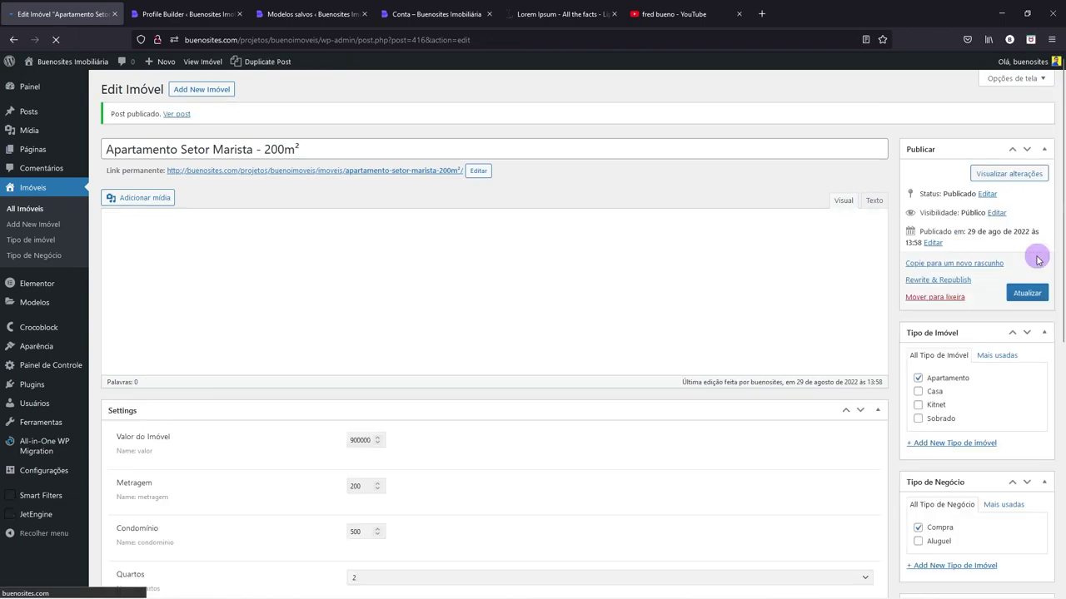
left_click(440, 11)
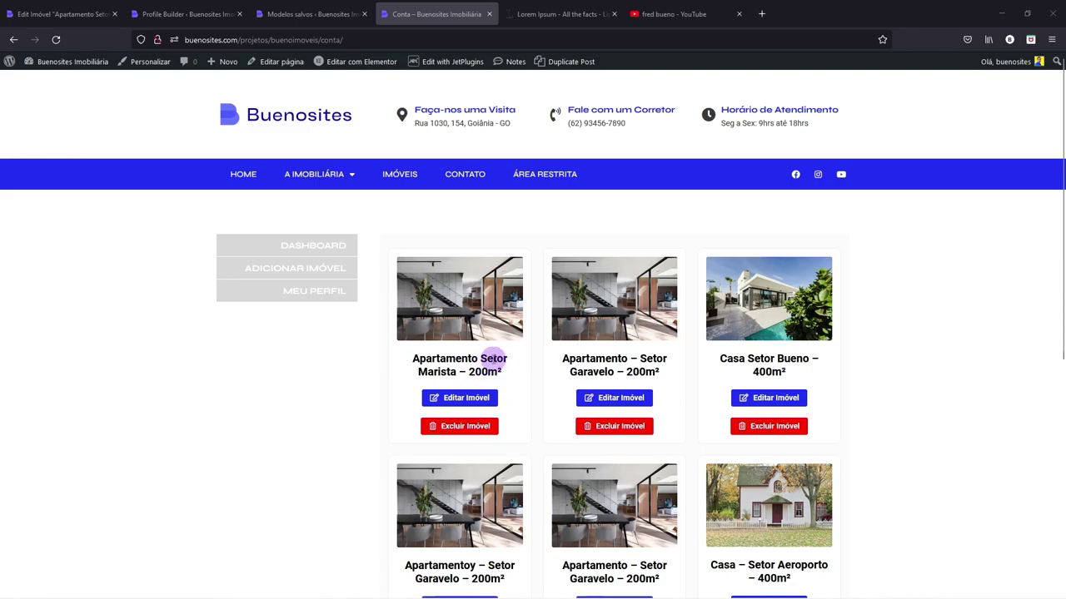
- Rename the first card's apartment to 'Apartamento Str Marista – 400m²', submit it, and return to DASHBOARD
left_click(465, 398)
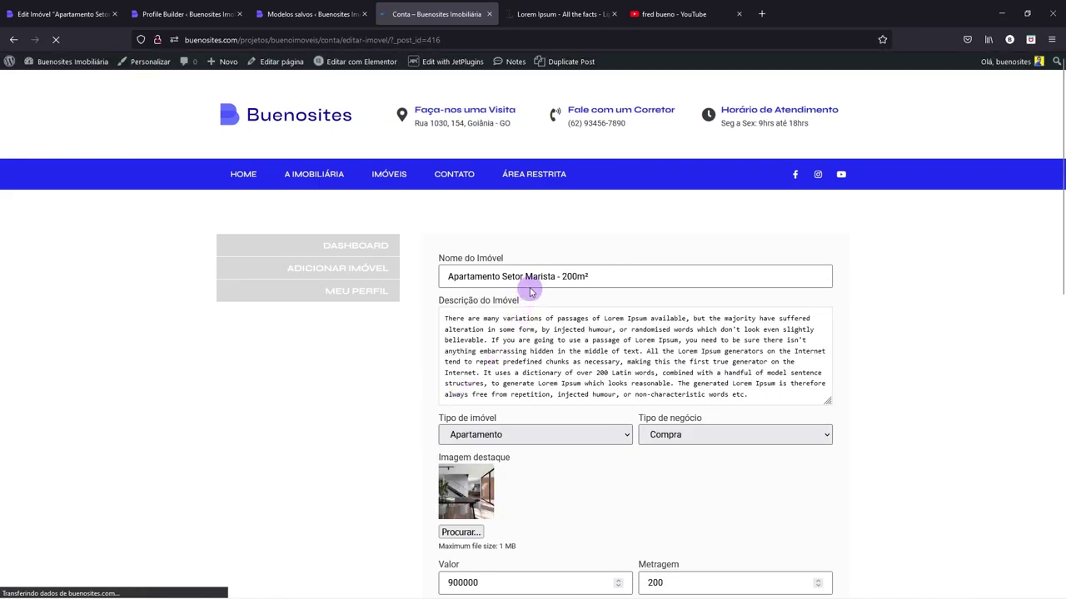
left_click(508, 276)
key("Delete")
key("Right")
key("Delete")
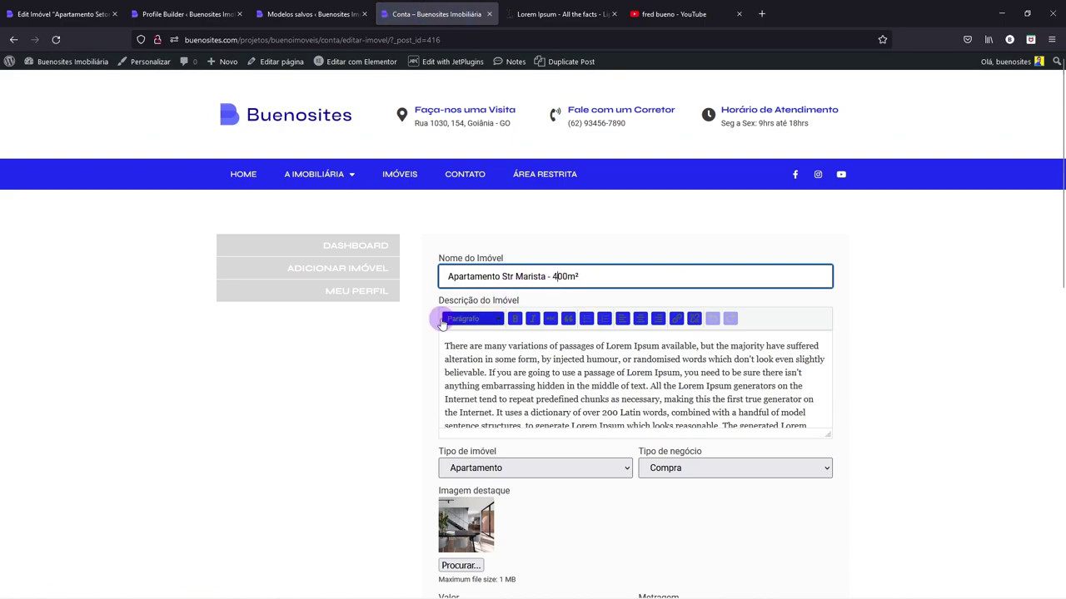
scroll(436, 320, "down", 6)
scroll(437, 323, "down", 1)
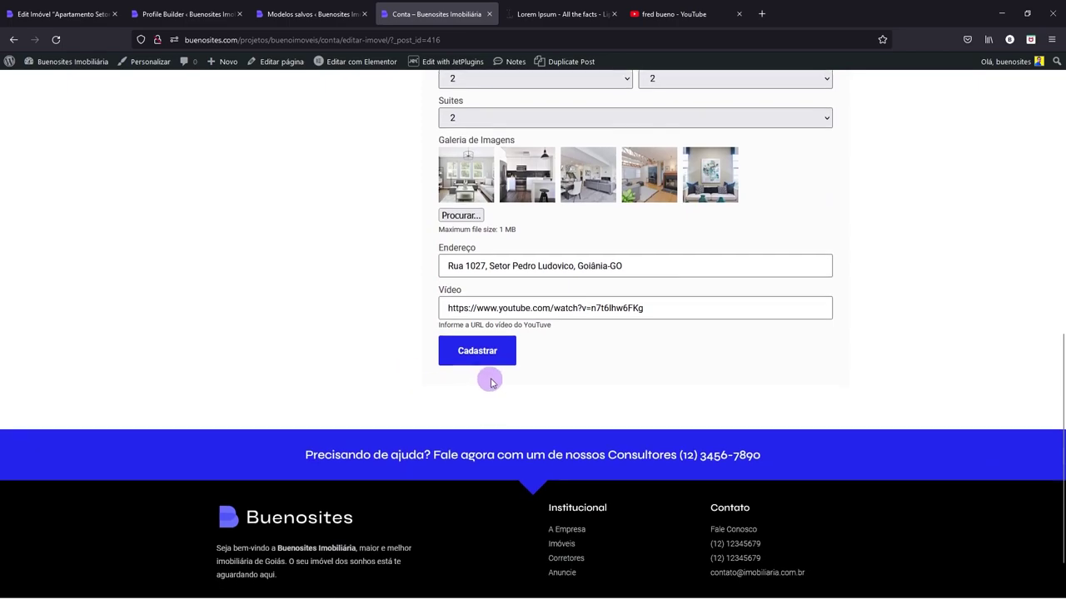
left_click(489, 354)
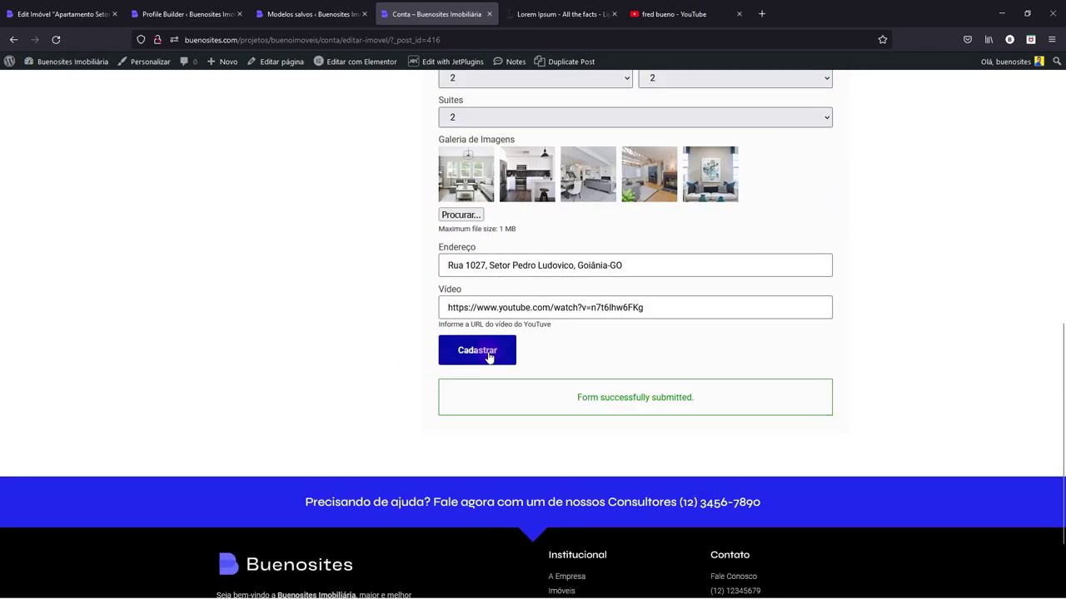
scroll(483, 348, "up", 4)
scroll(480, 345, "up", 4)
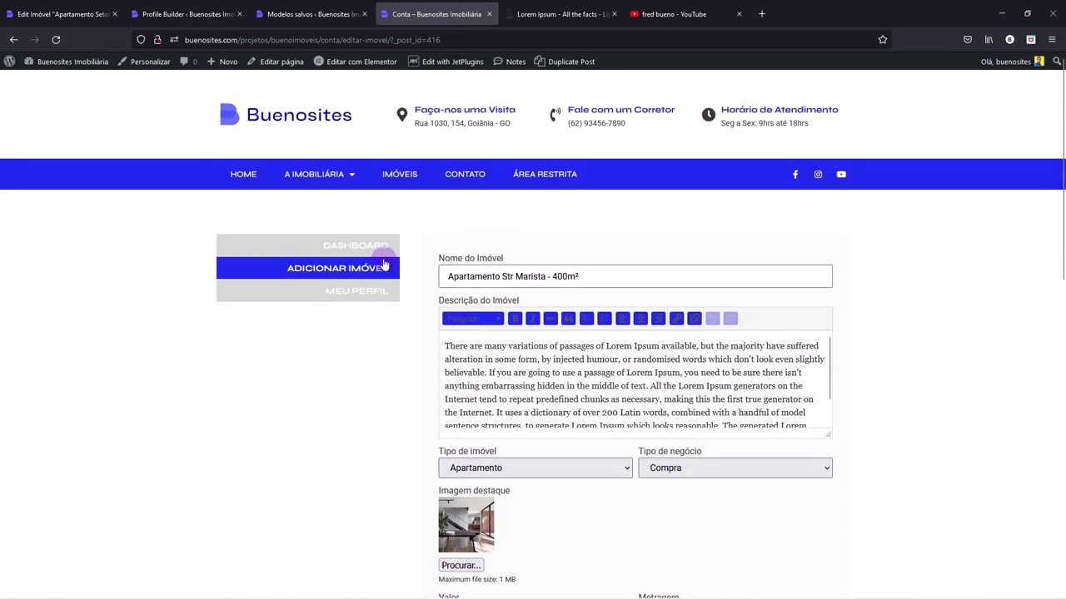
left_click(376, 254)
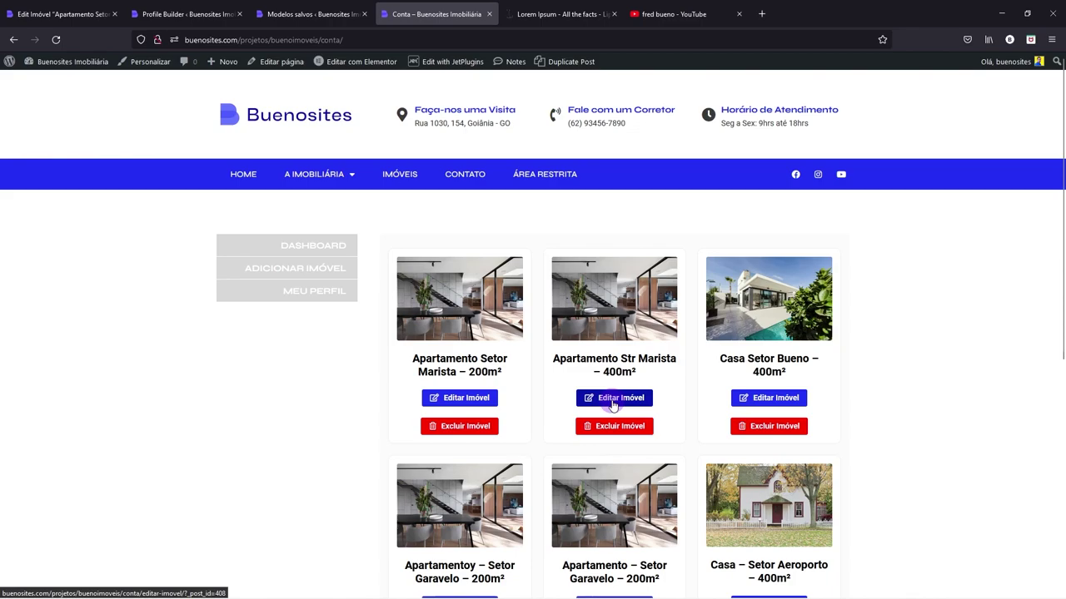
- Fix the second card's title to 'Apartamento Setor Marista – 800m²', submit, and check the dashboard
left_click(613, 399)
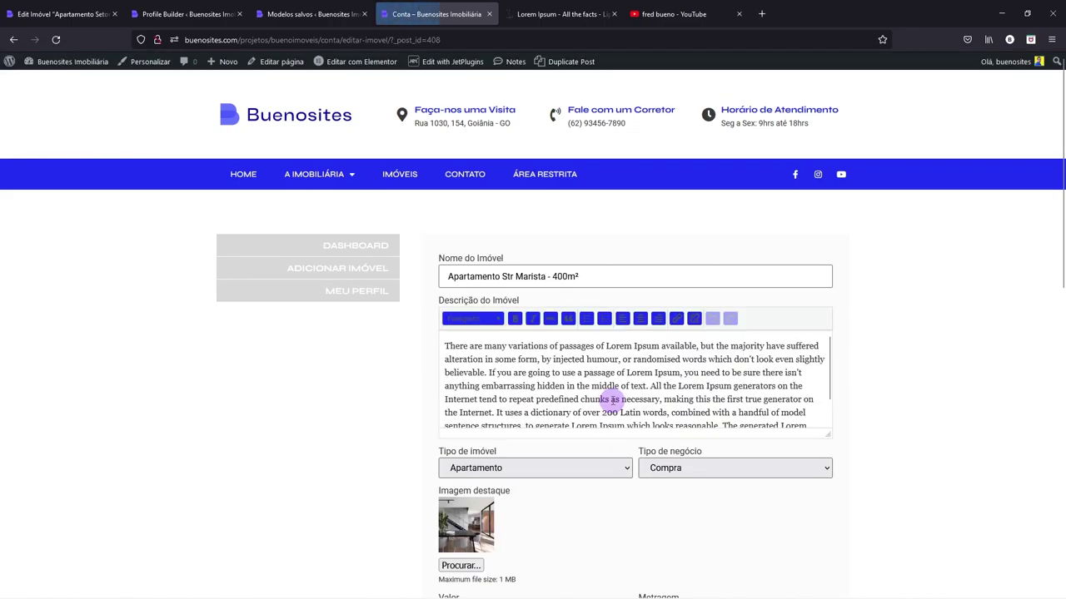
left_click(504, 276)
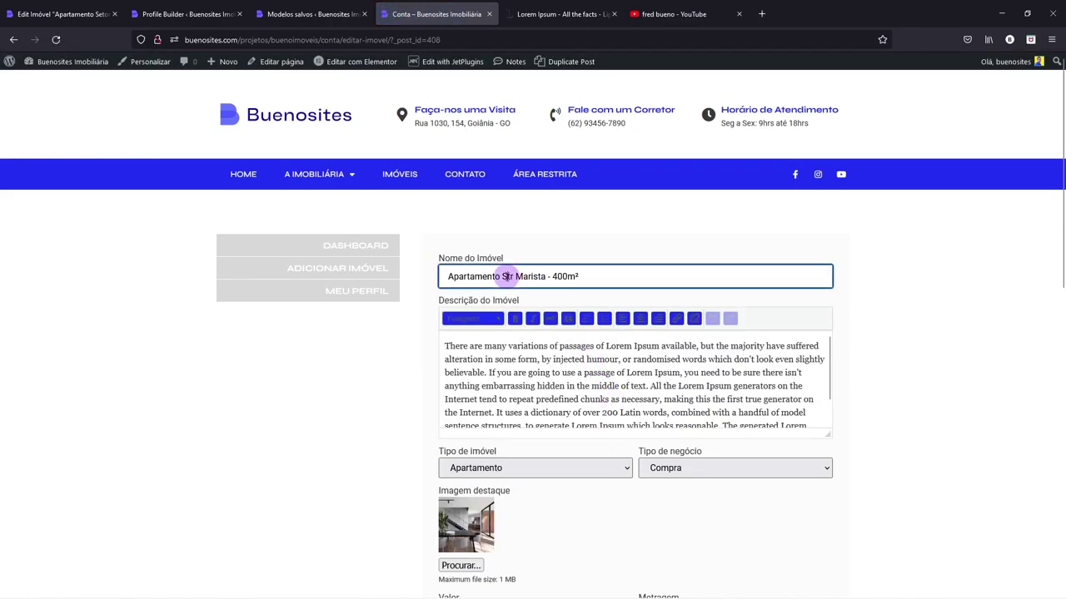
type("eto")
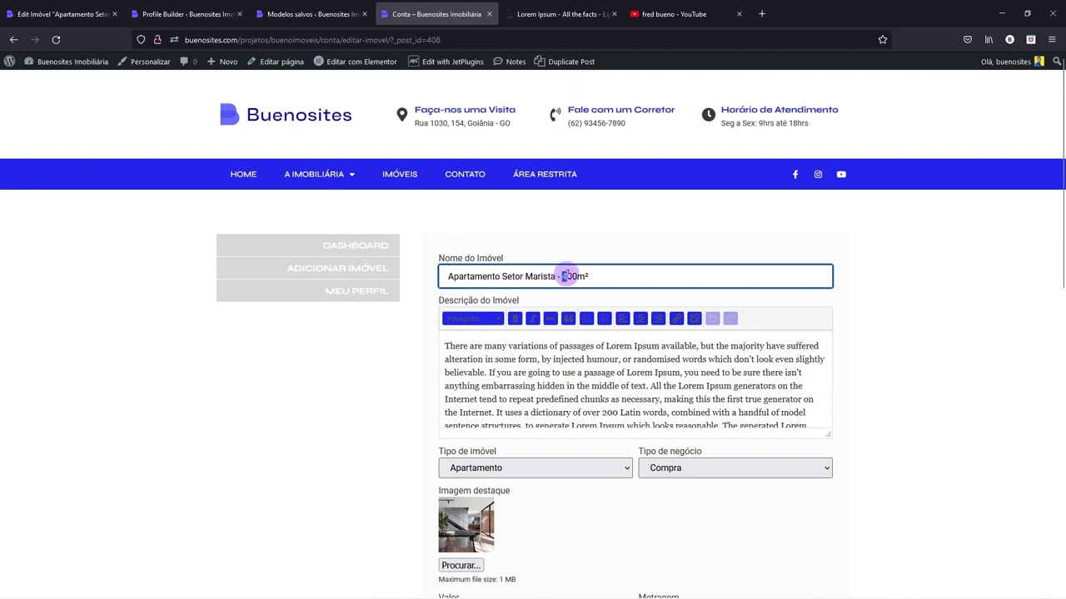
scroll(464, 353, "down", 3)
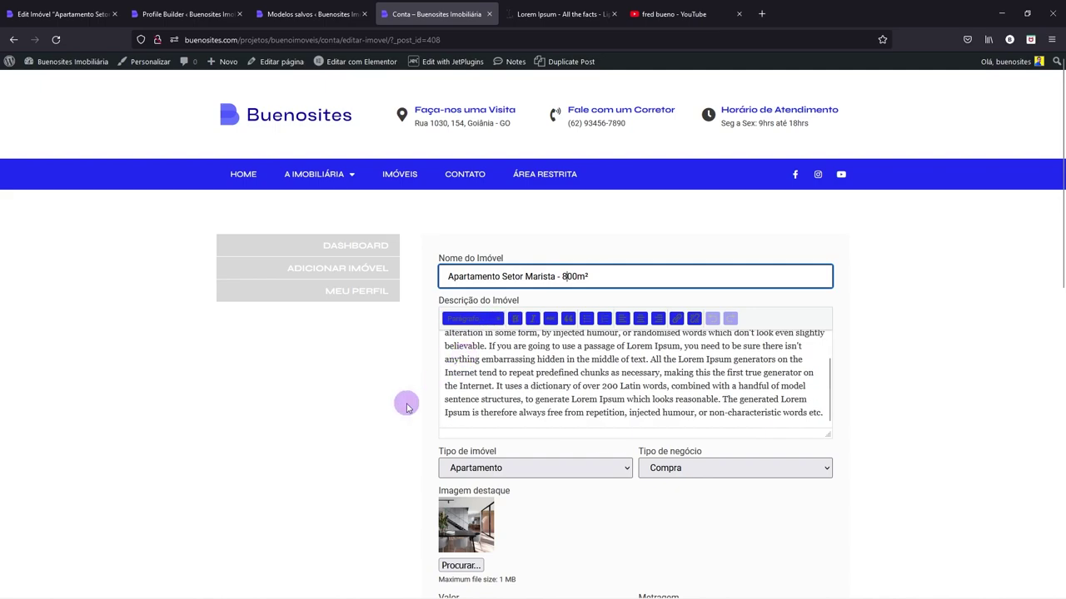
scroll(406, 403, "down", 4)
scroll(406, 407, "down", 5)
left_click(480, 297)
scroll(349, 408, "up", 3)
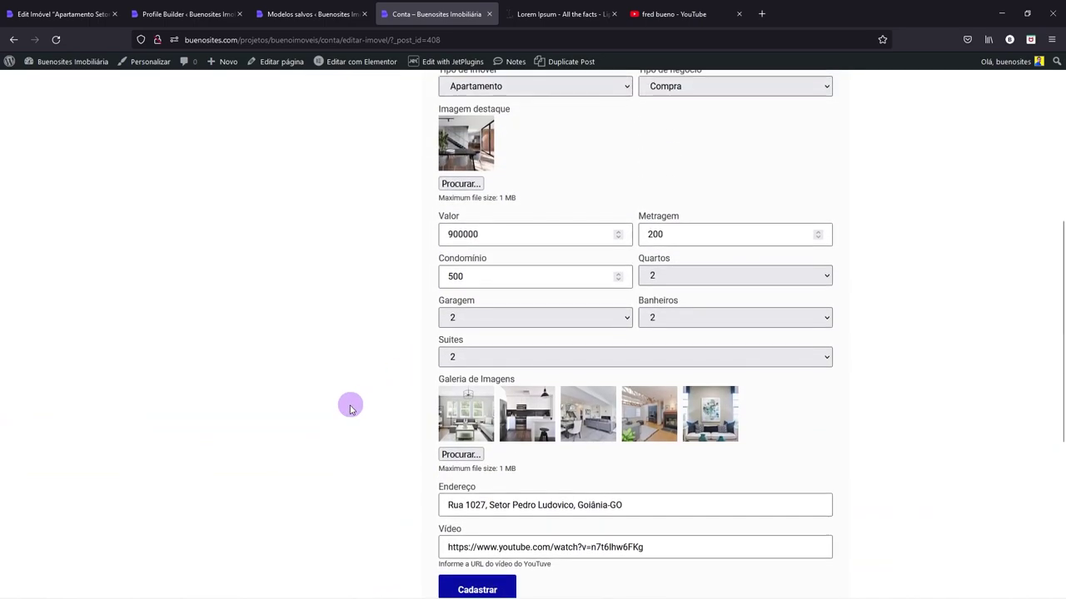
scroll(350, 408, "up", 5)
left_click(374, 193)
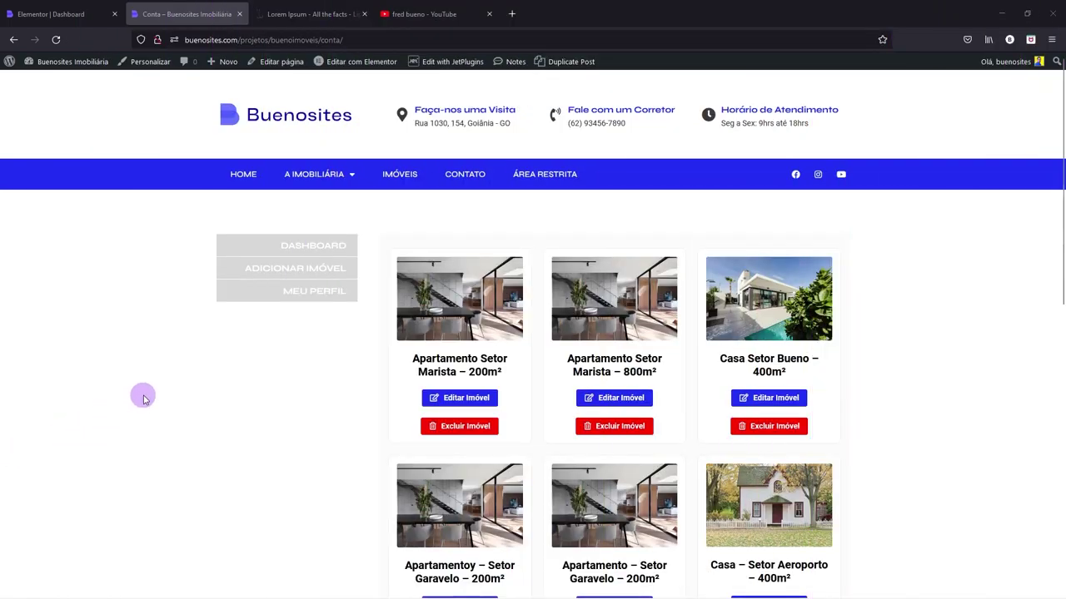
scroll(142, 398, "down", 5)
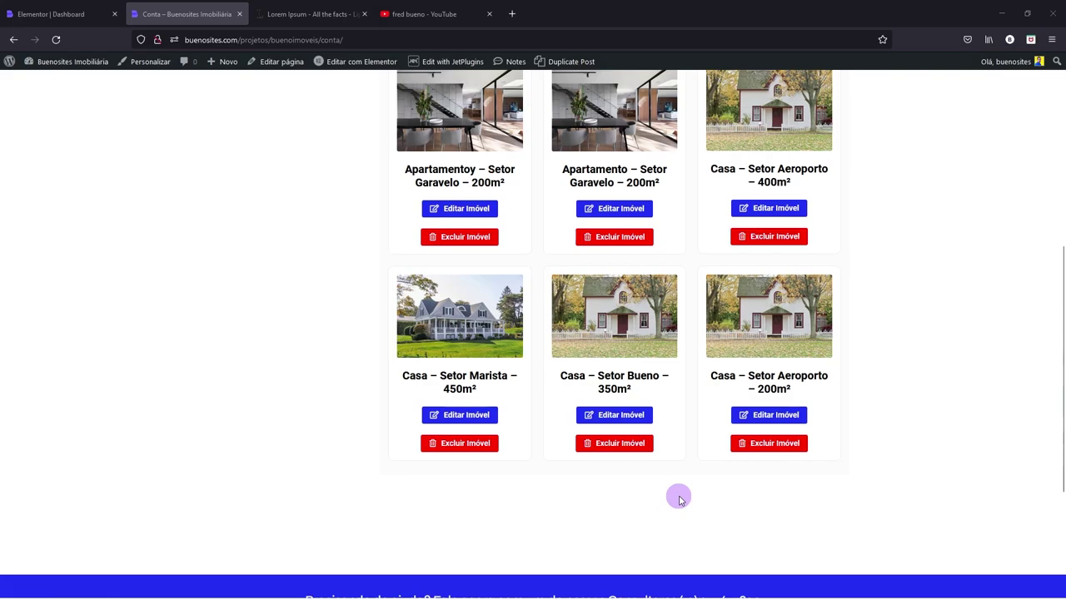
scroll(678, 498, "up", 4)
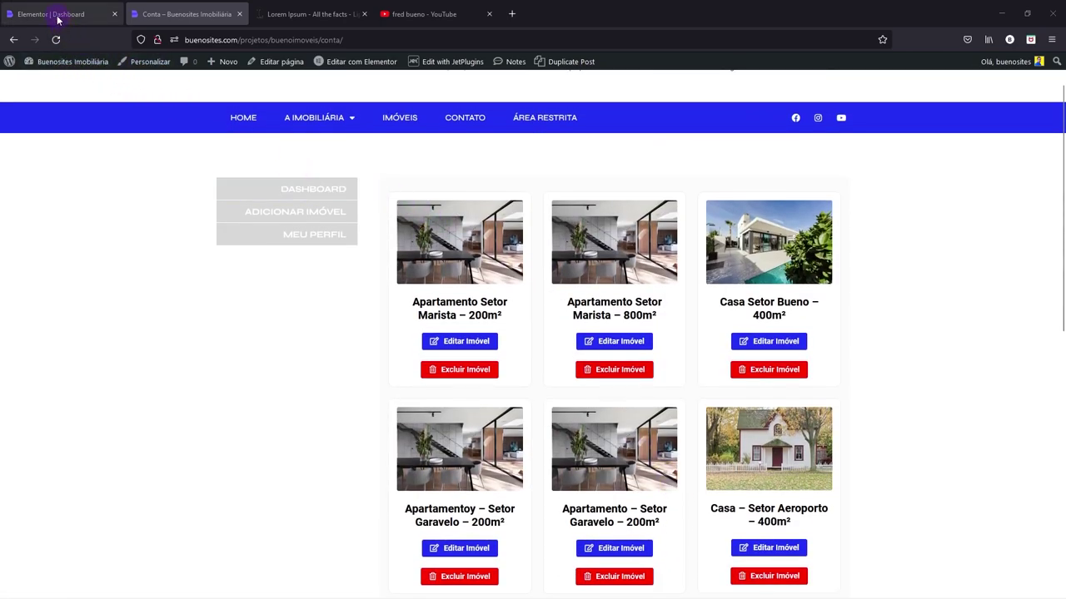
- Set the account pagination widget to follow JetEngine with Page reload, then return to Conta
left_click(55, 16)
scroll(374, 361, "up", 8)
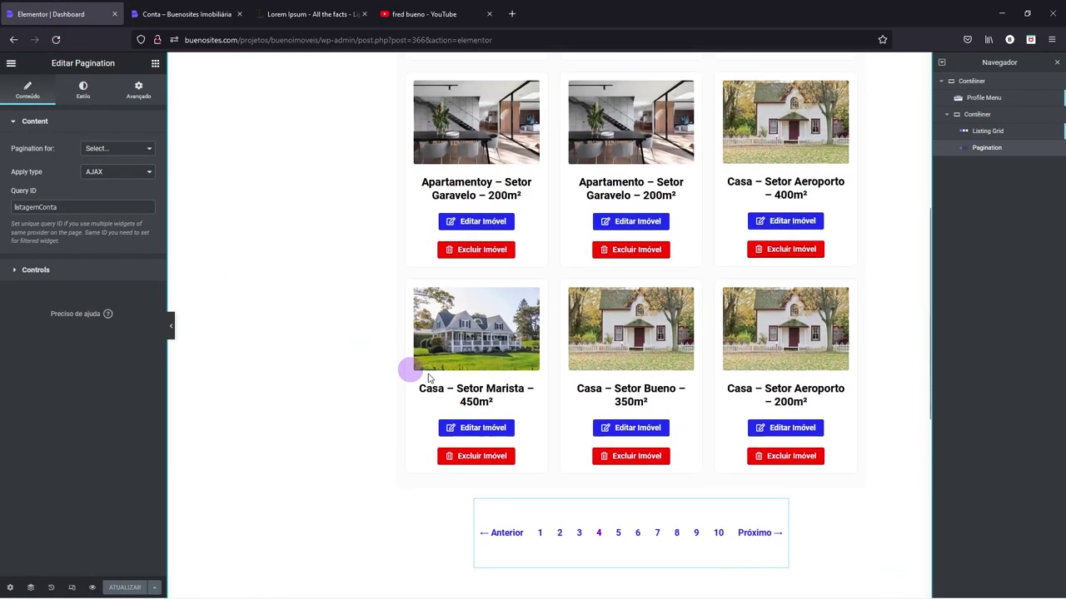
scroll(526, 367, "down", 7)
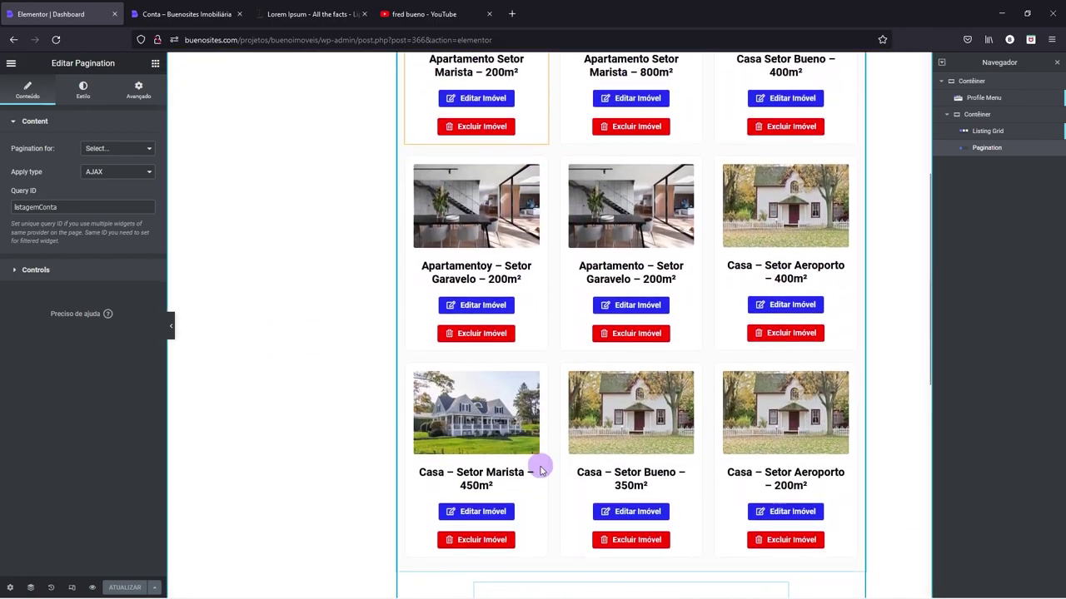
right_click(533, 447)
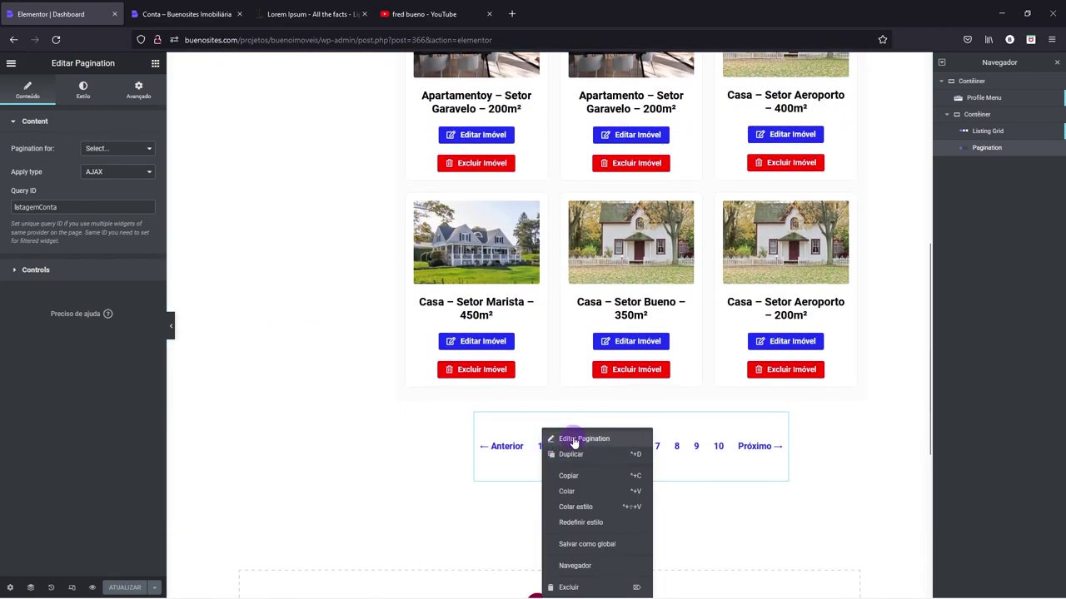
left_click(551, 436)
left_click(105, 205)
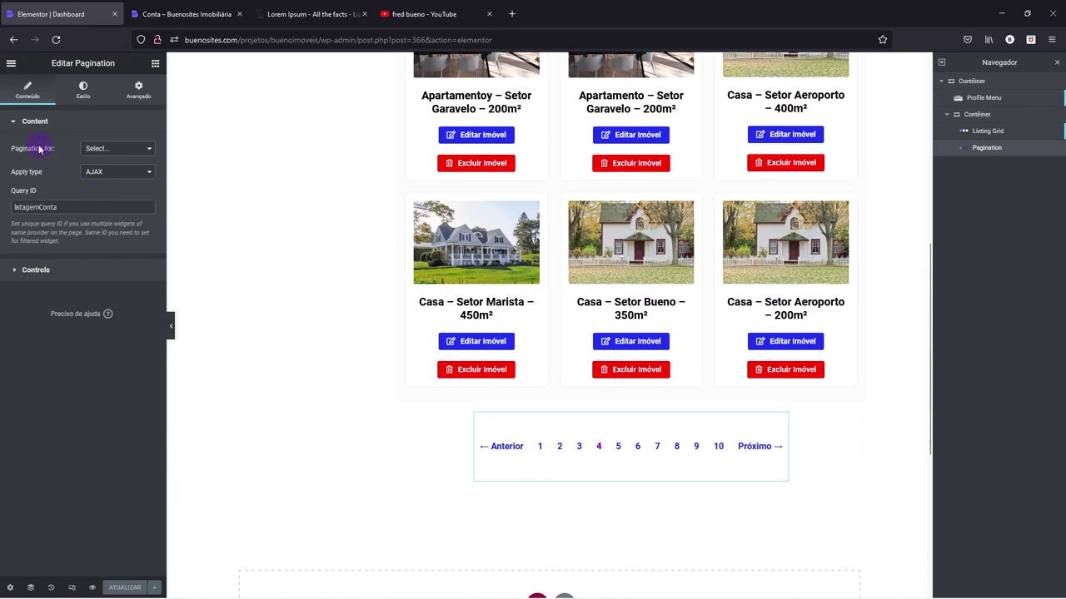
left_click(107, 156)
left_click(117, 247)
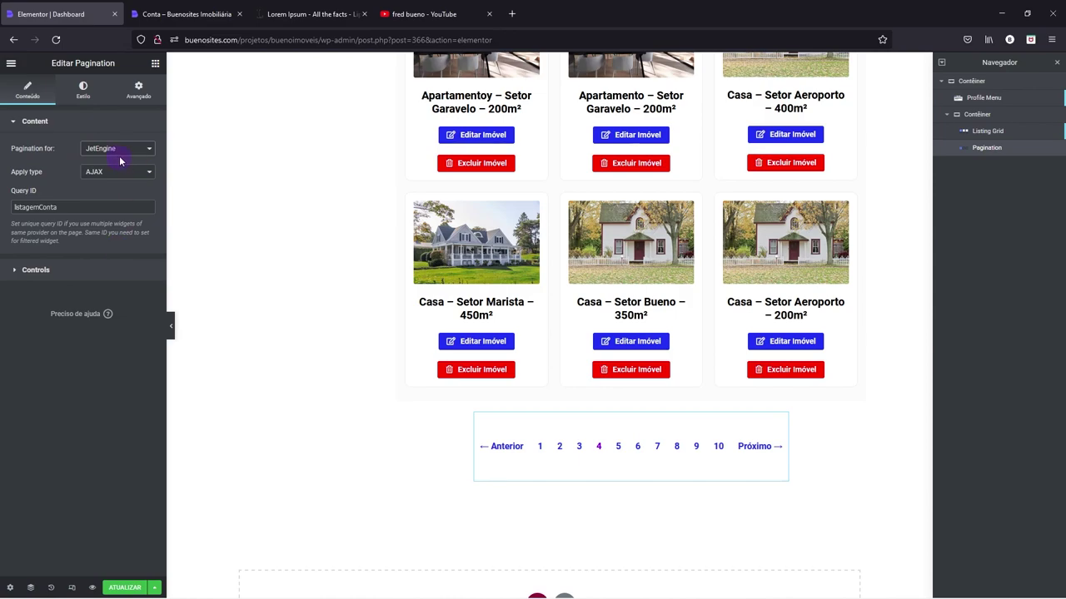
left_click(96, 175)
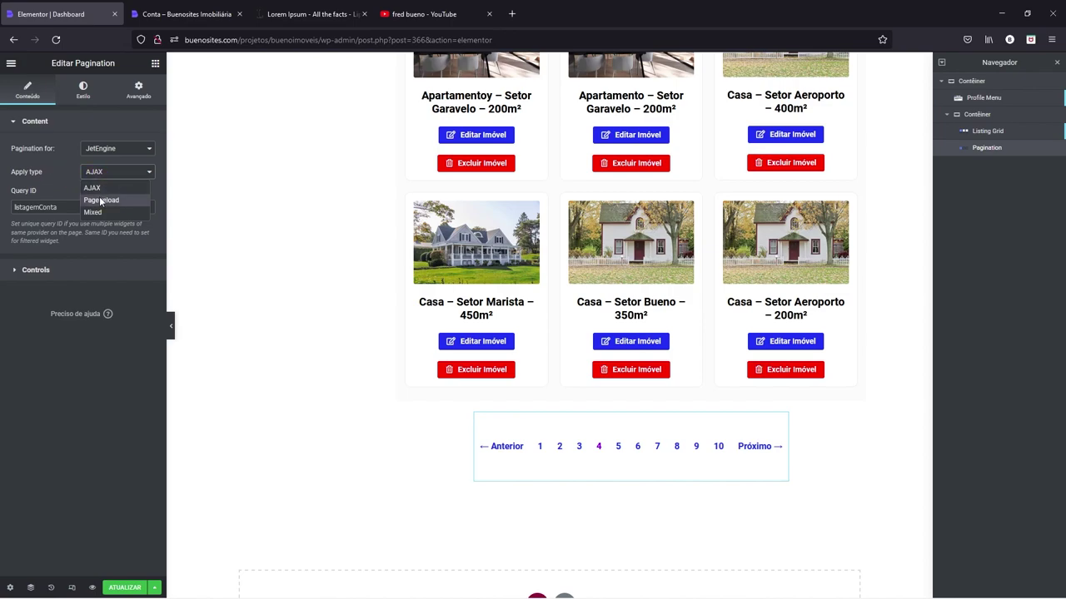
left_click(101, 200)
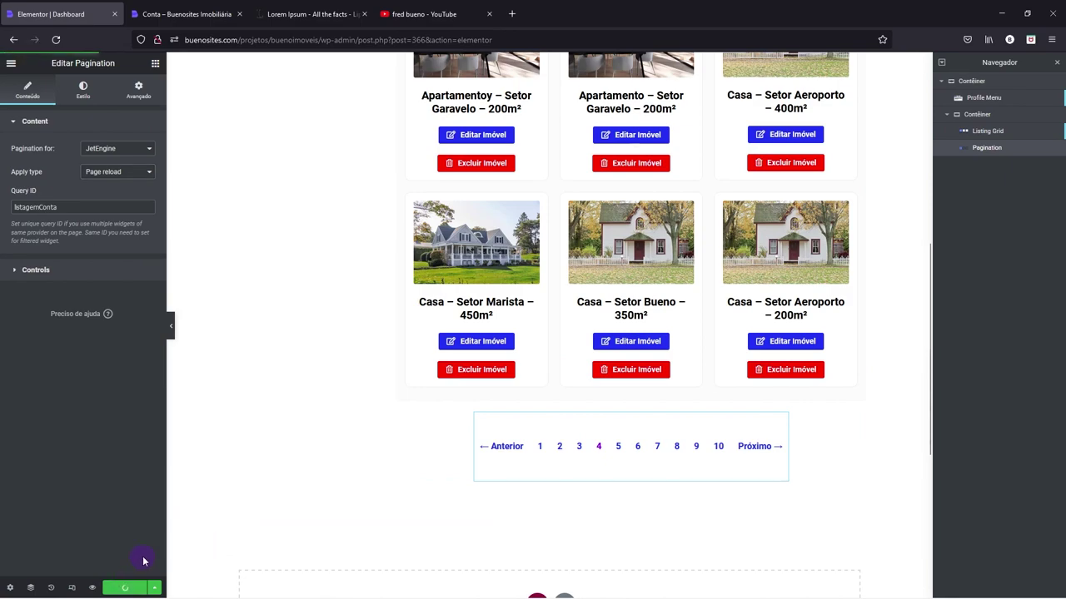
left_click(173, 17)
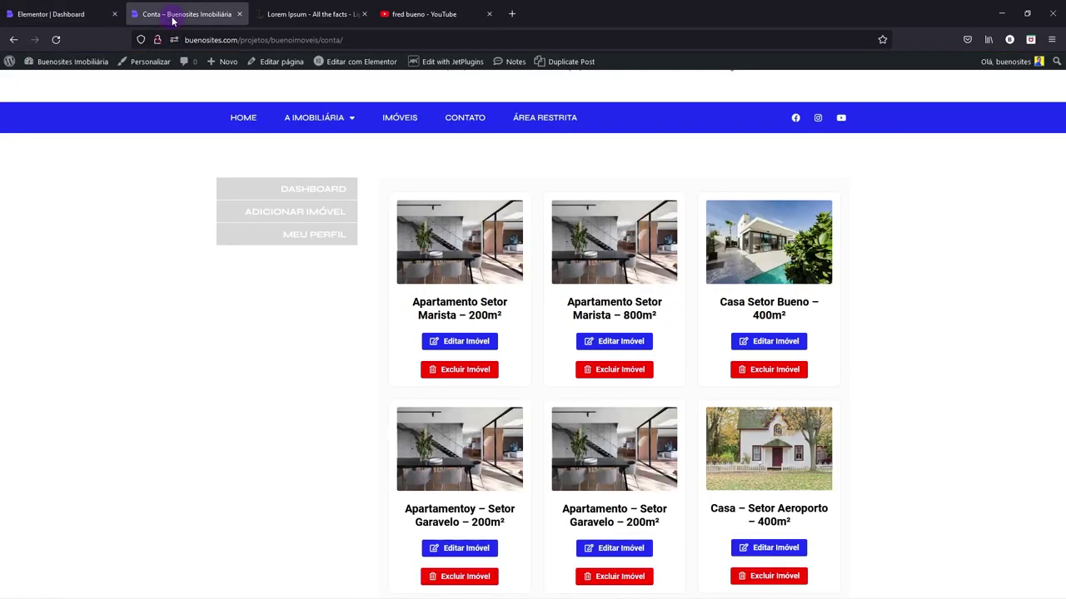
left_click(304, 193)
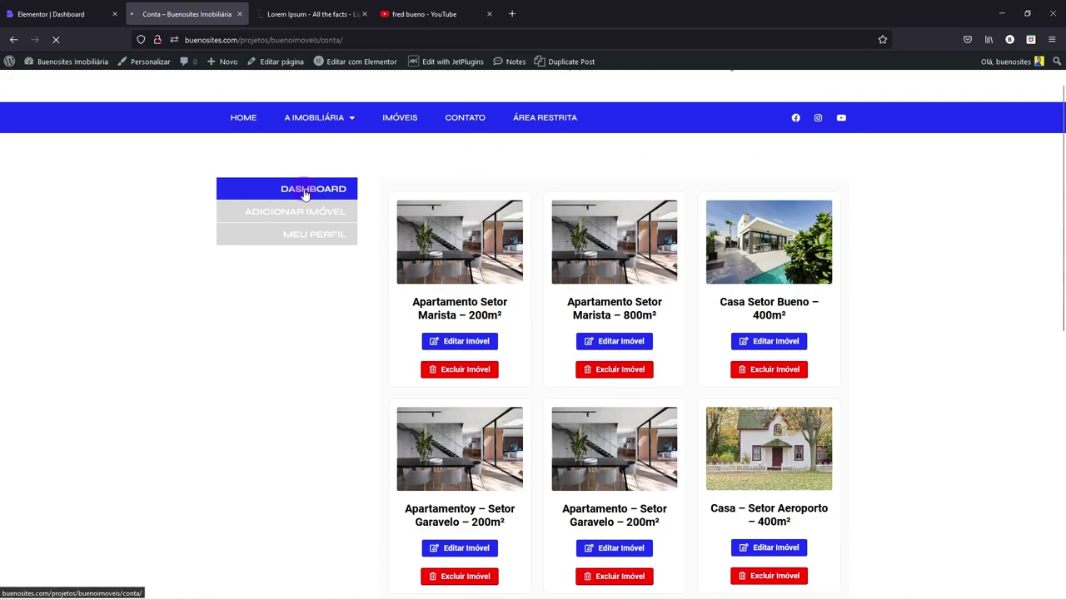
scroll(470, 337, "down", 6)
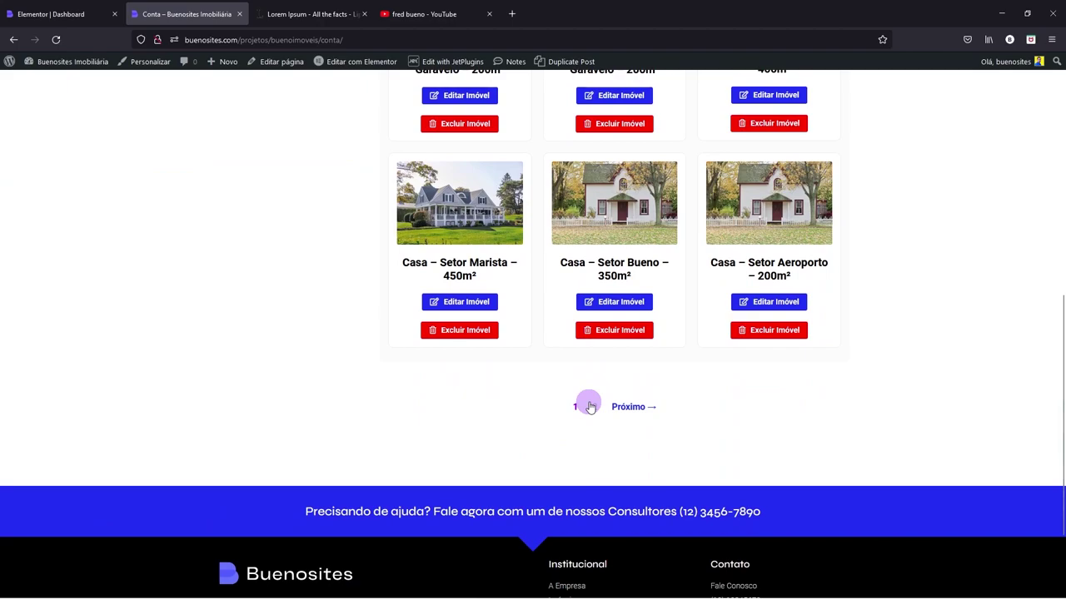
scroll(597, 417, "up", 8)
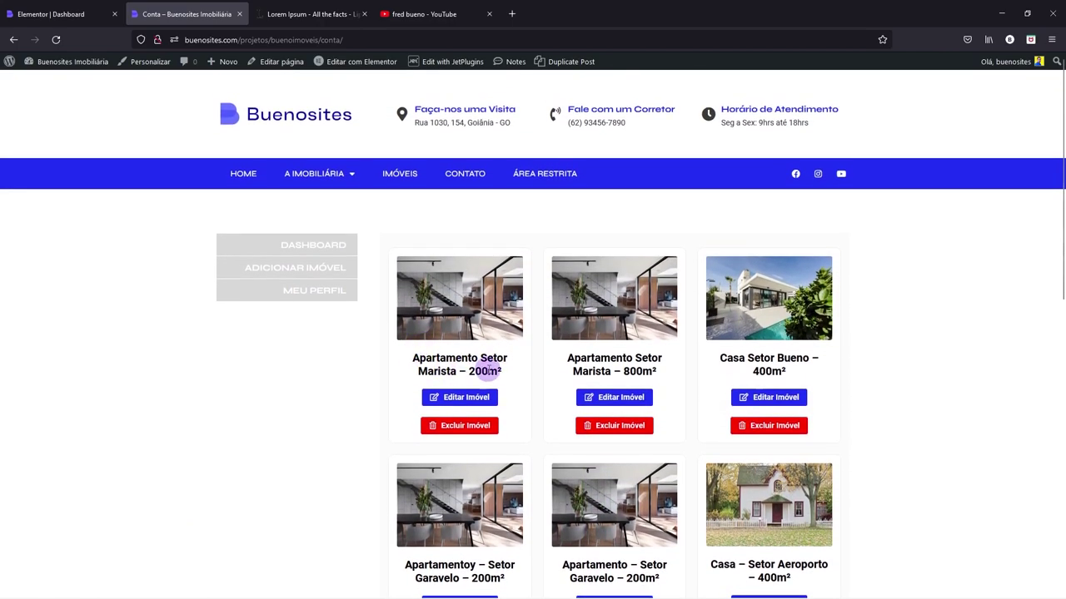
scroll(485, 372, "down", 8)
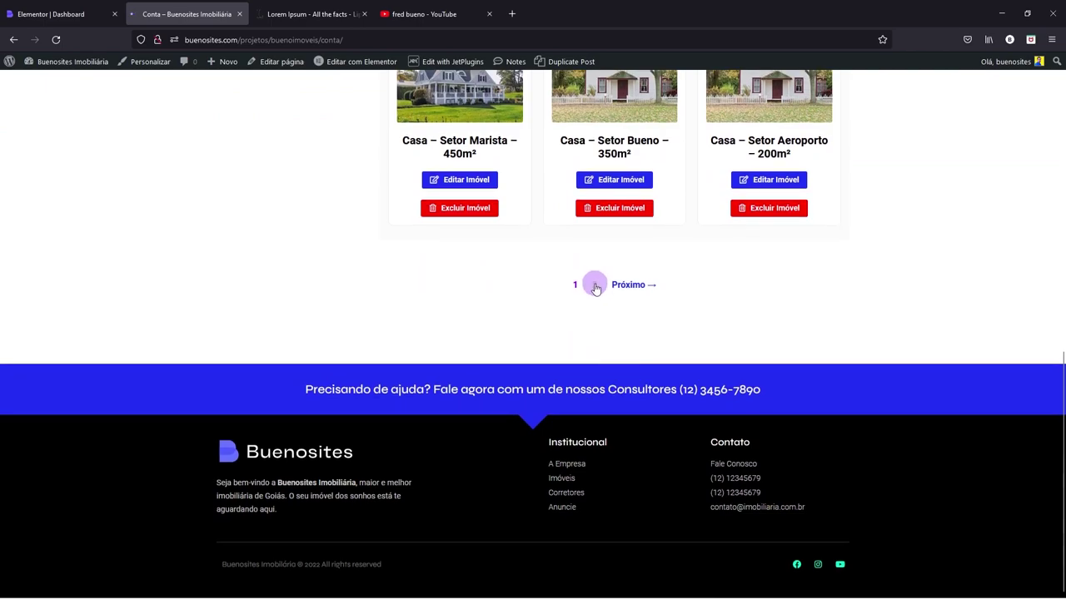
left_click(594, 286)
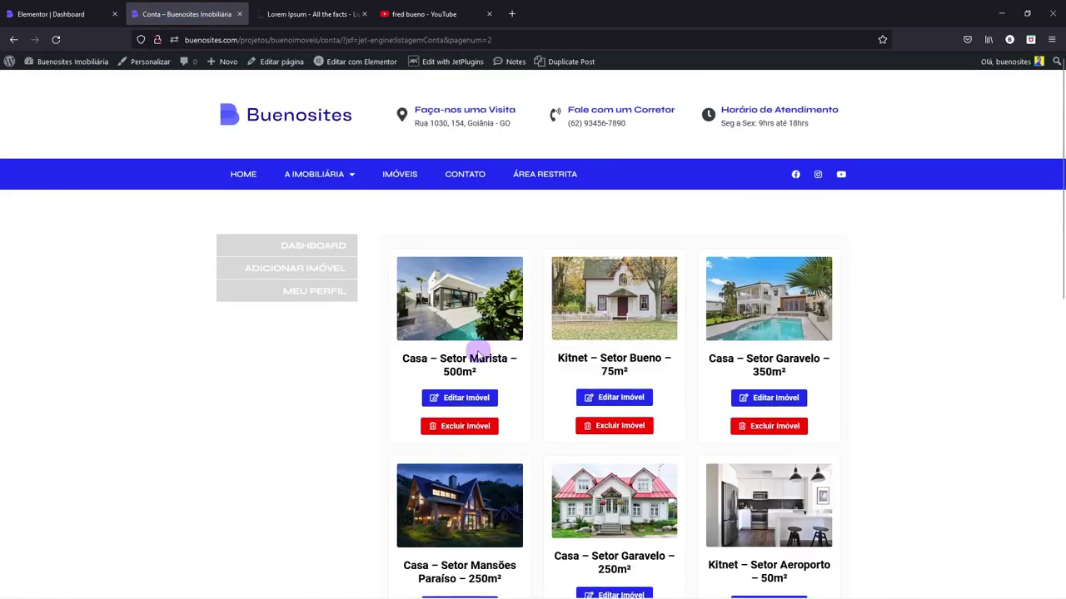
scroll(505, 356, "down", 4)
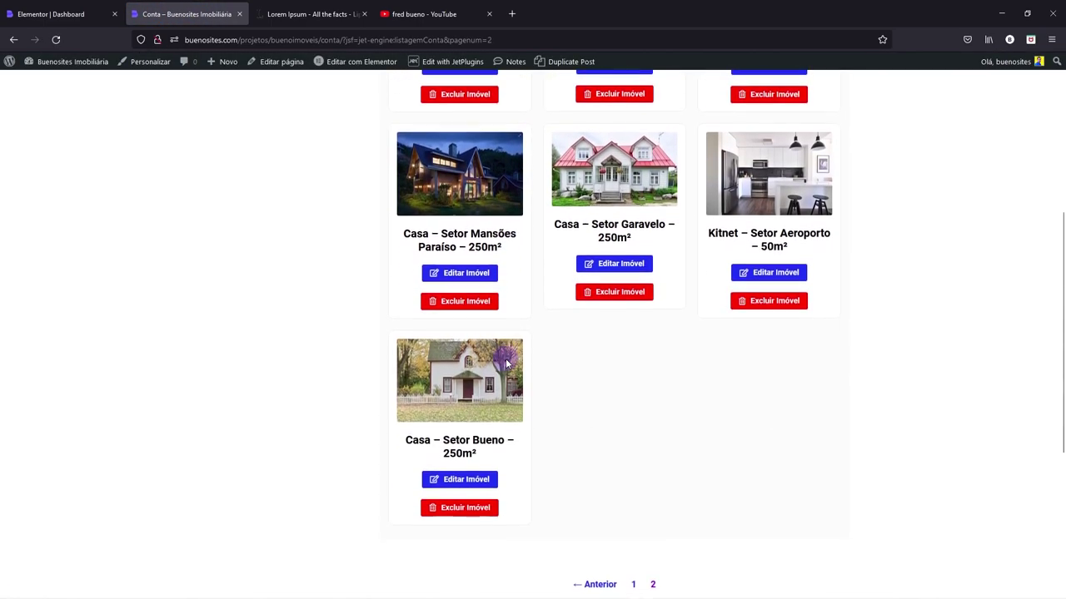
scroll(582, 417, "down", 2)
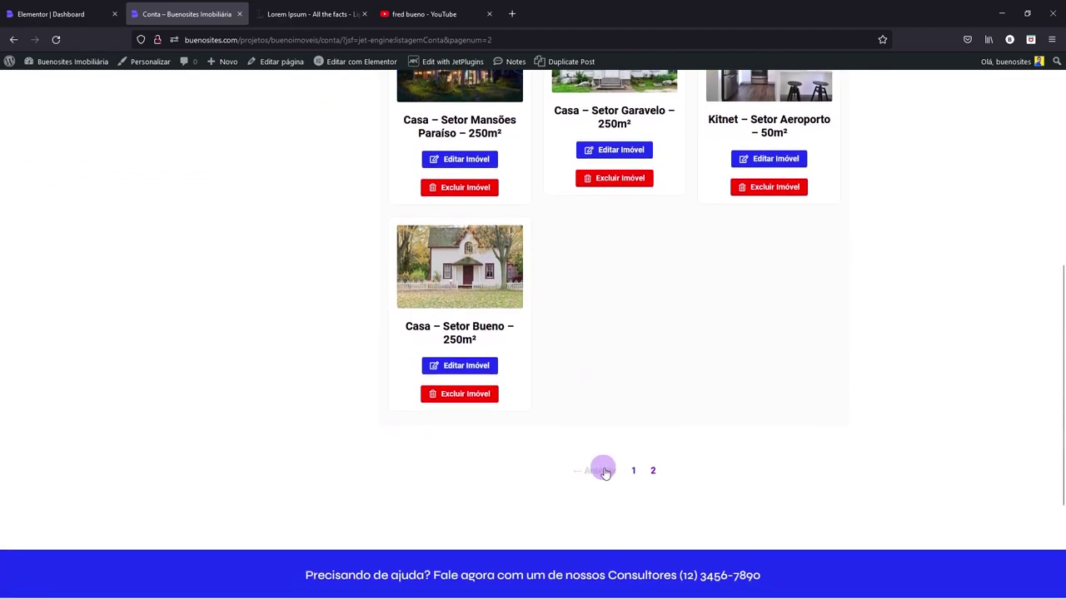
left_click(633, 465)
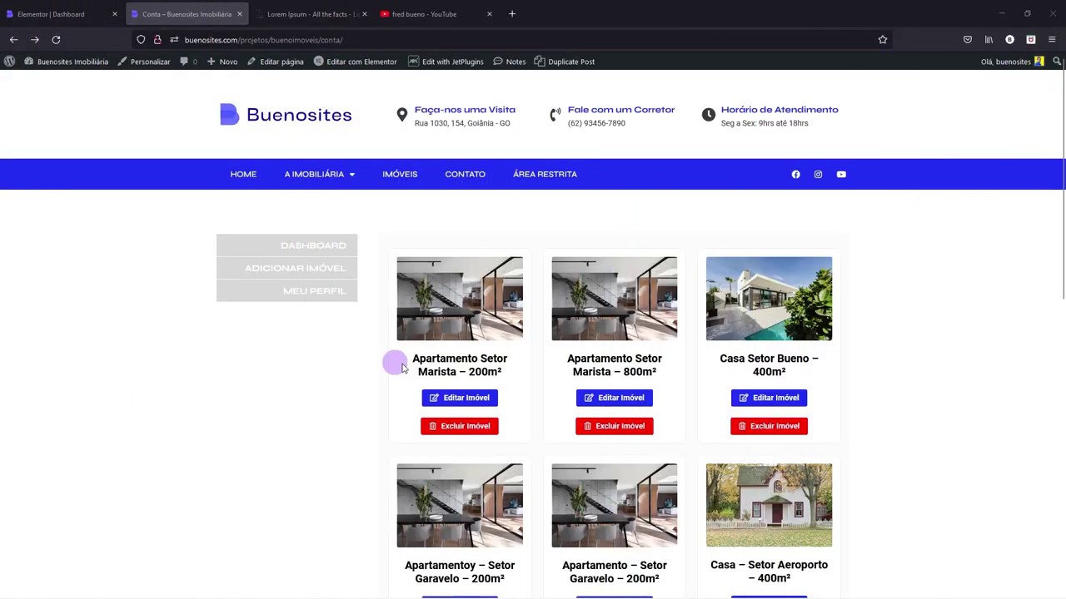
scroll(674, 398, "down", 2)
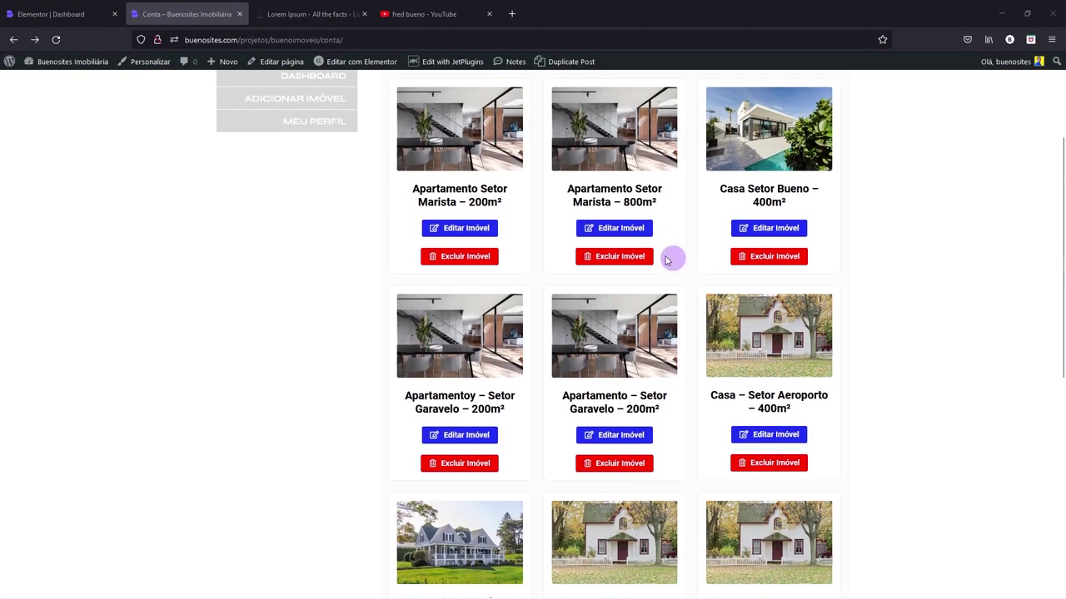
scroll(705, 424, "down", 3)
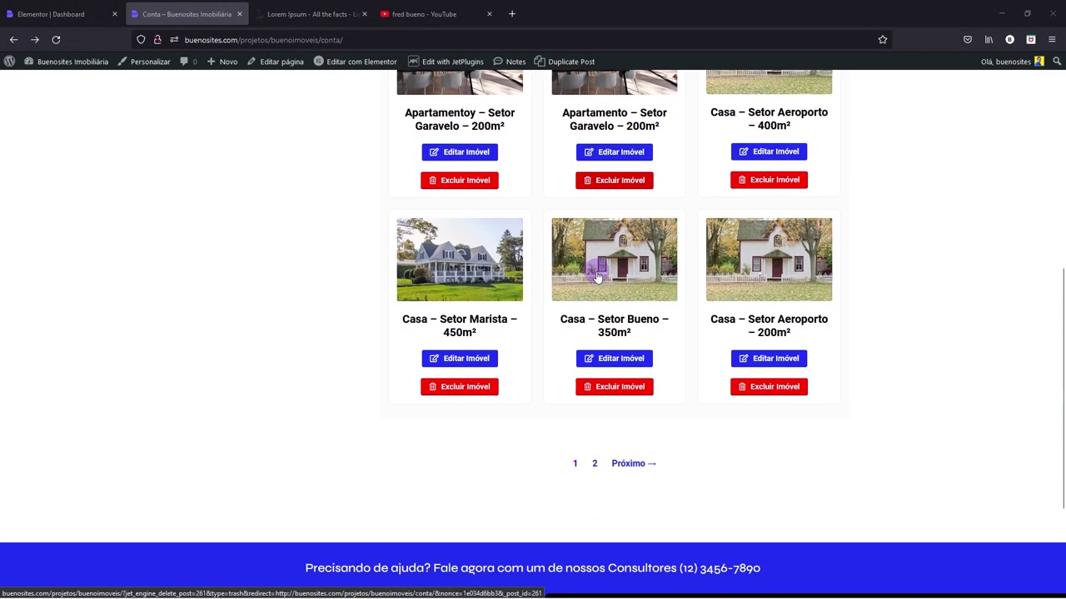
scroll(602, 293, "up", 1)
scroll(602, 291, "up", 5)
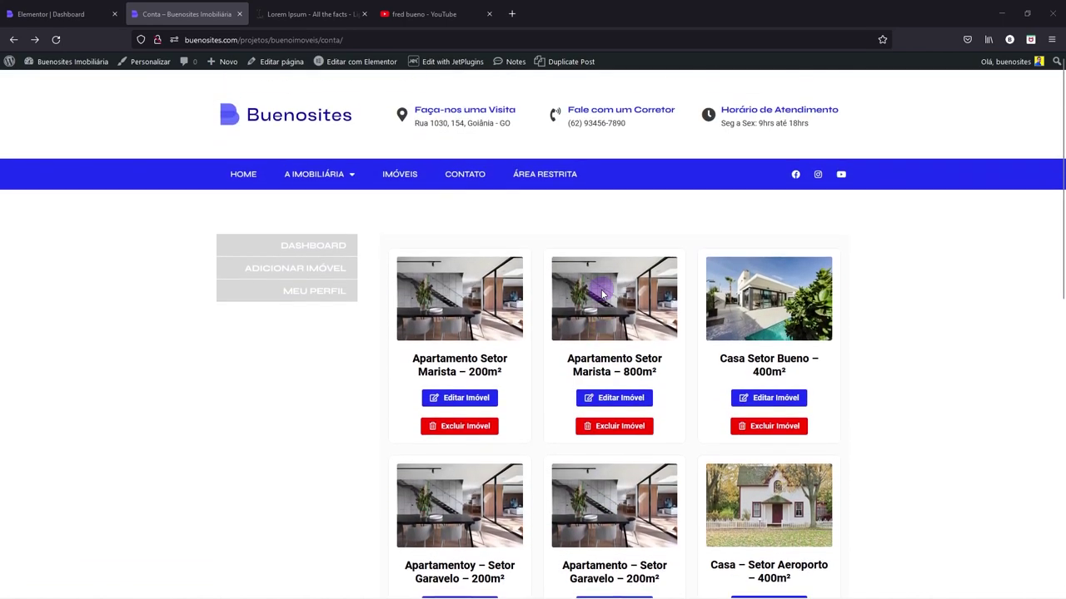
- View the Meu perfil subpage, then load /wp-admin/ by trimming the Elementor tab's address
left_click(327, 298)
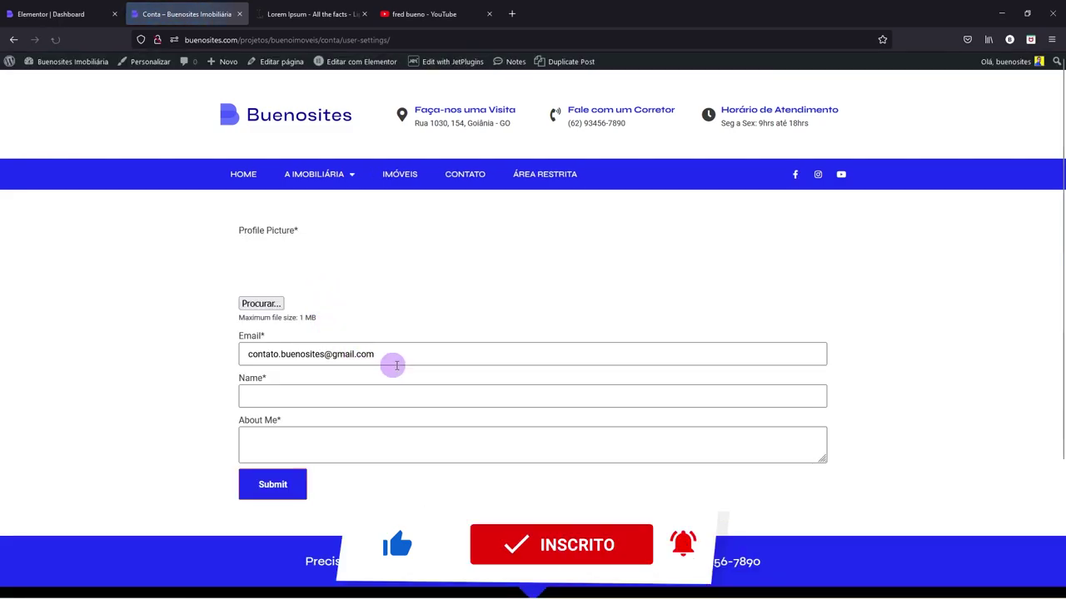
left_click(34, 16)
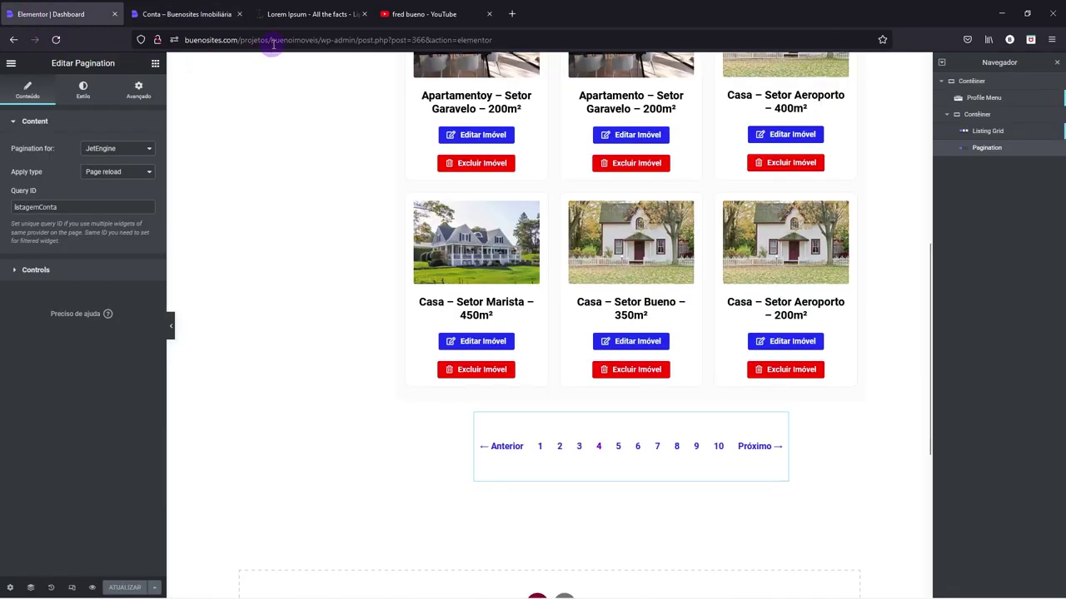
left_click_drag(360, 40, 688, 55)
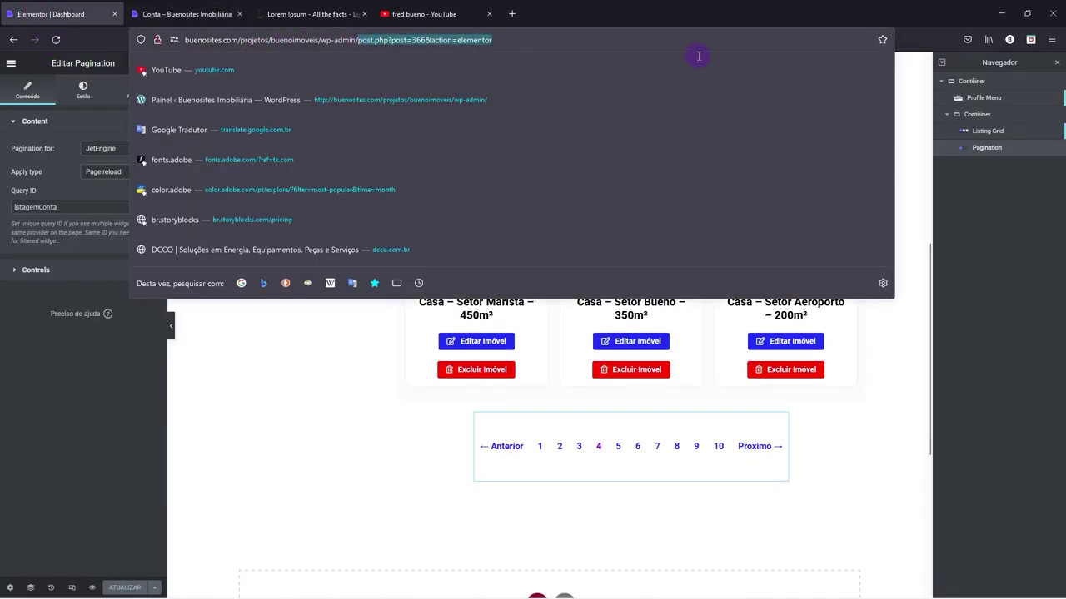
key("BackSpace")
key("Return")
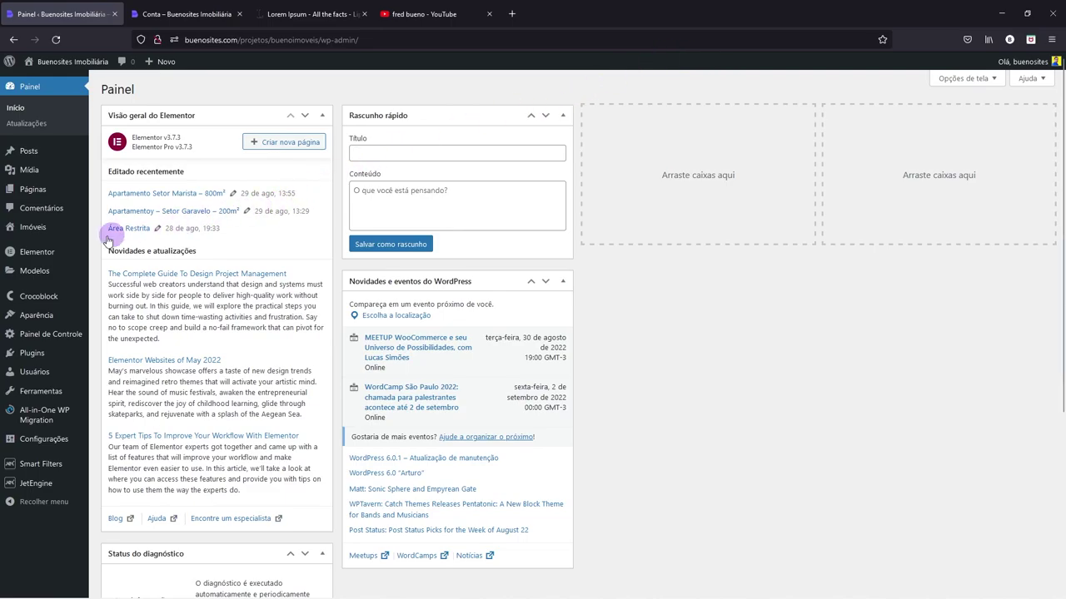
- From the saved templates list, open the Edit User template in Elementor in a new tab
mouse_move(41, 272)
left_click(116, 273)
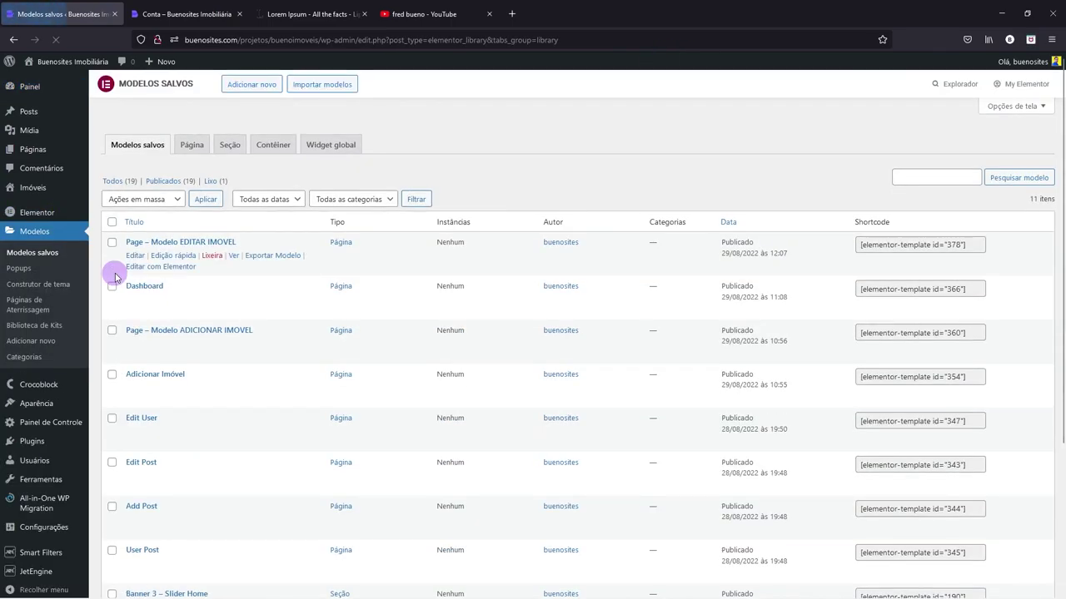
scroll(146, 370, "down", 1)
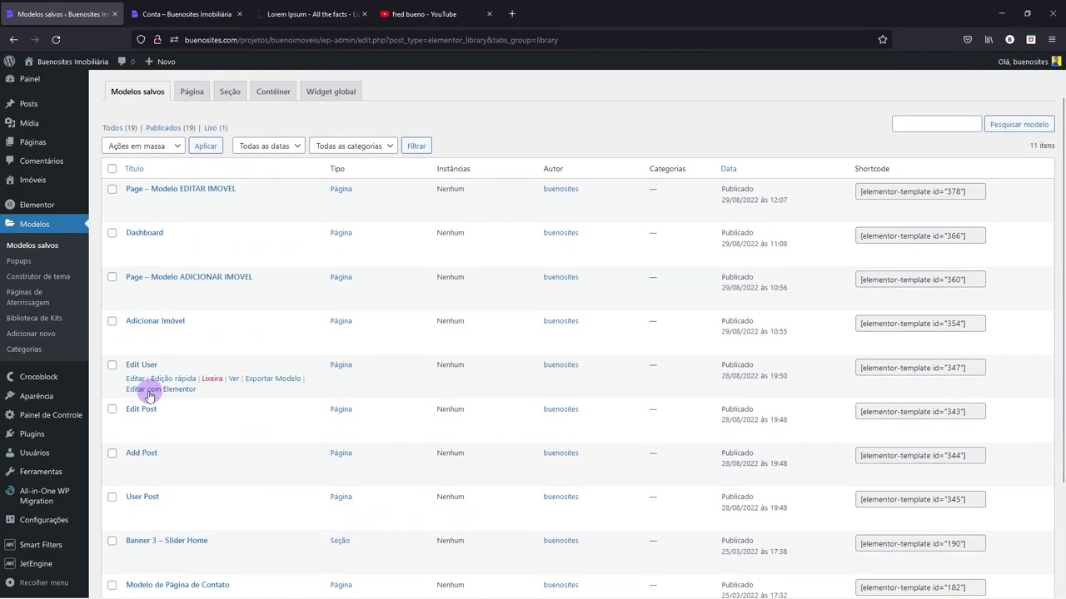
right_click(142, 385)
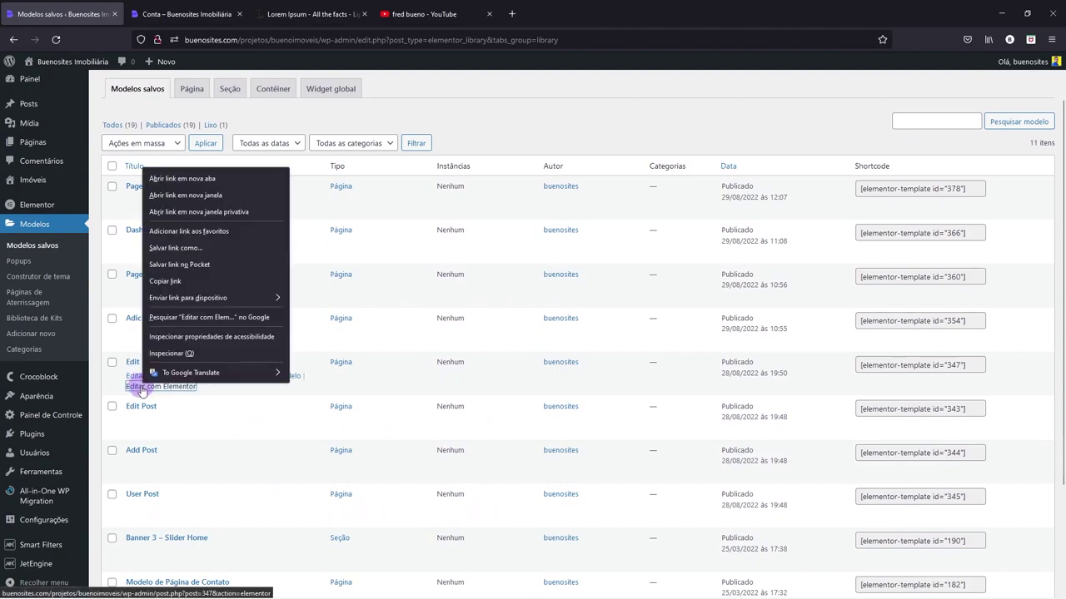
left_click(181, 178)
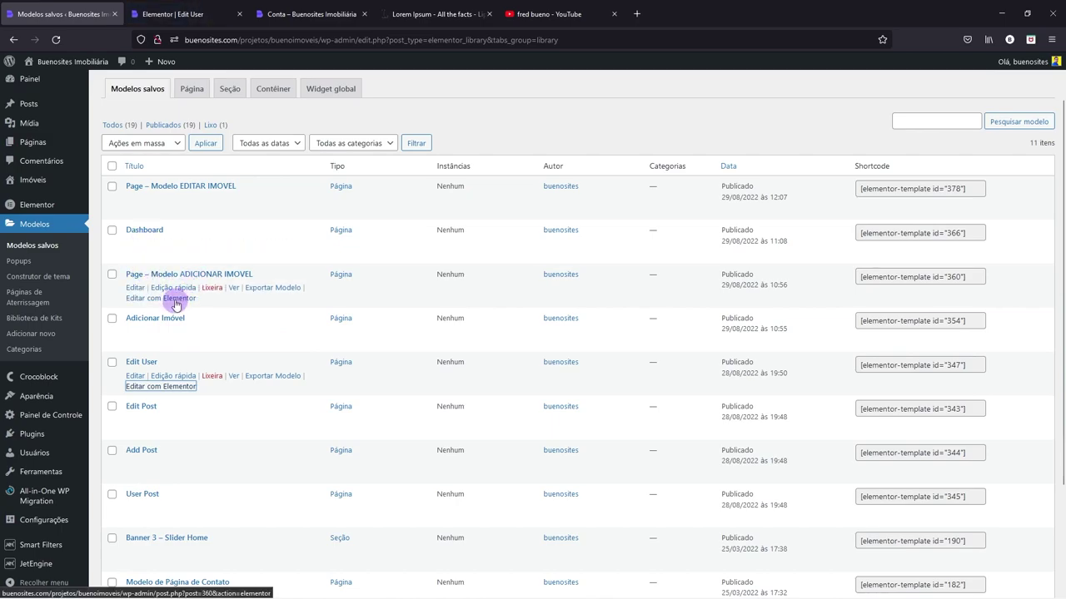
- Open the Page – Modelo ADICIONAR IMOVEL template in Elementor and reload the stalled Edit User editor
right_click(177, 301)
left_click(176, 301)
left_click(176, 10)
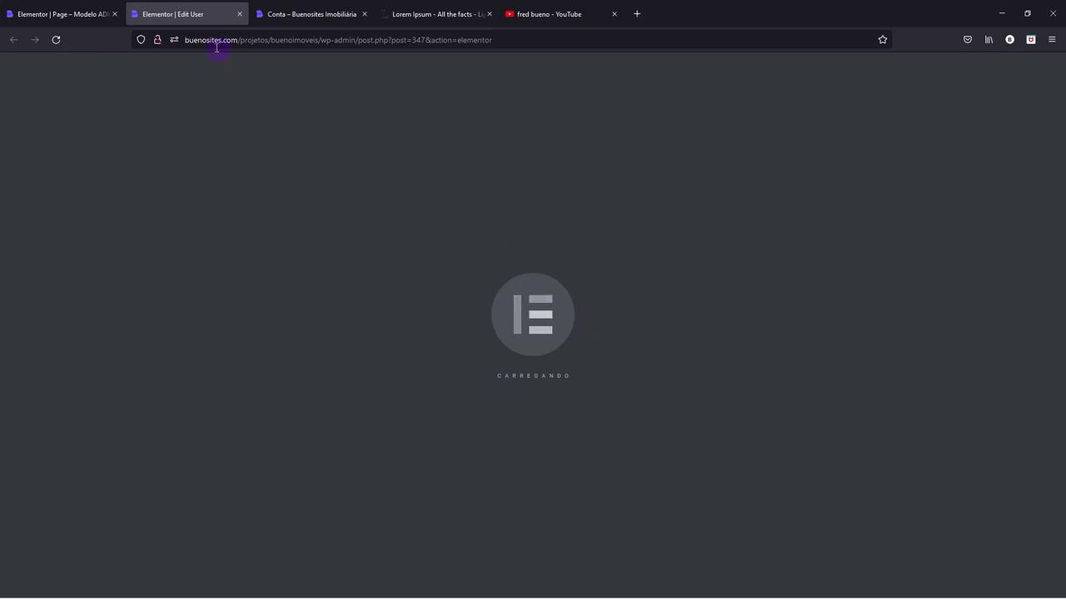
left_click(87, 14)
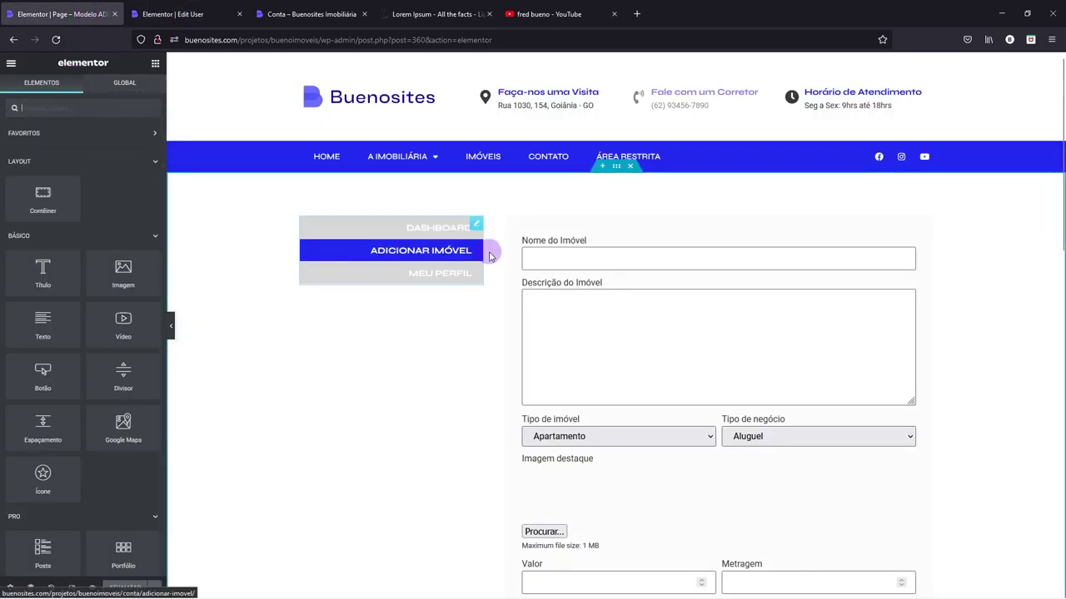
left_click(183, 14)
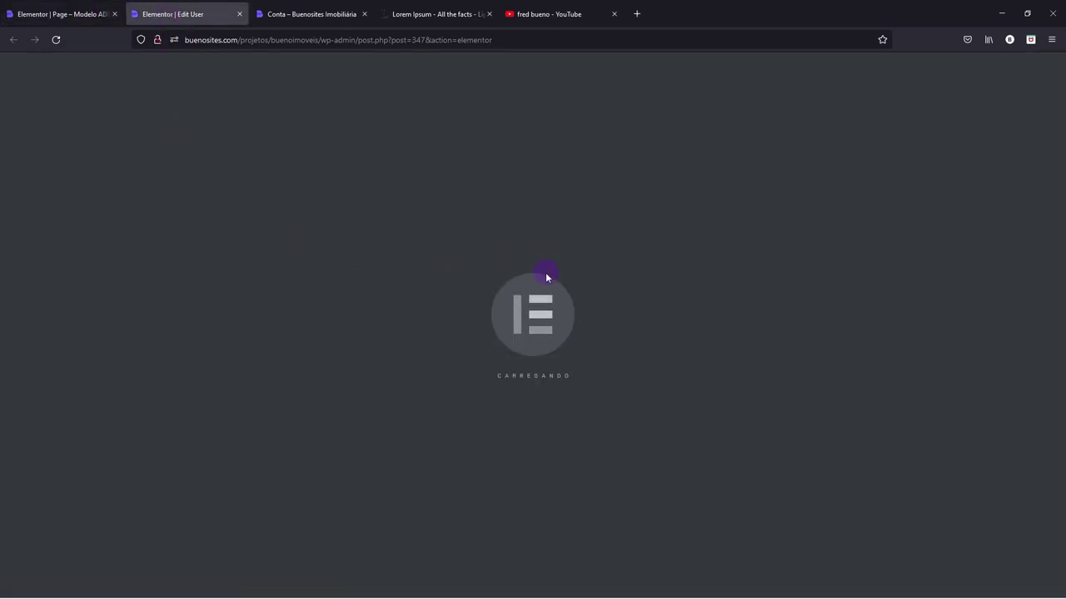
left_click(57, 40)
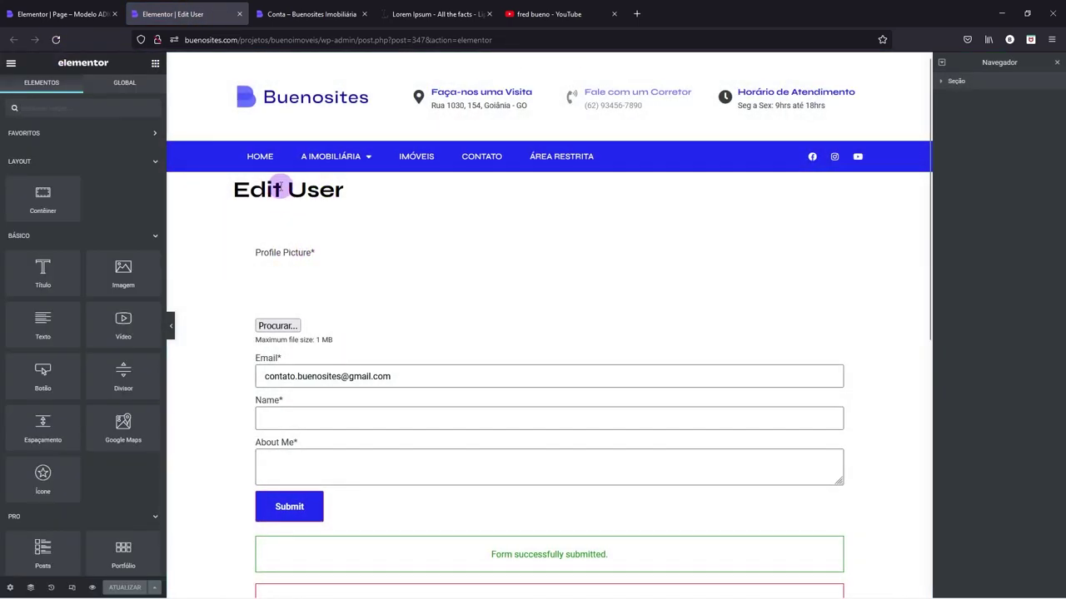
- Set the Edit User page layout to 'Elementor largura total'
left_click(11, 589)
left_click(100, 313)
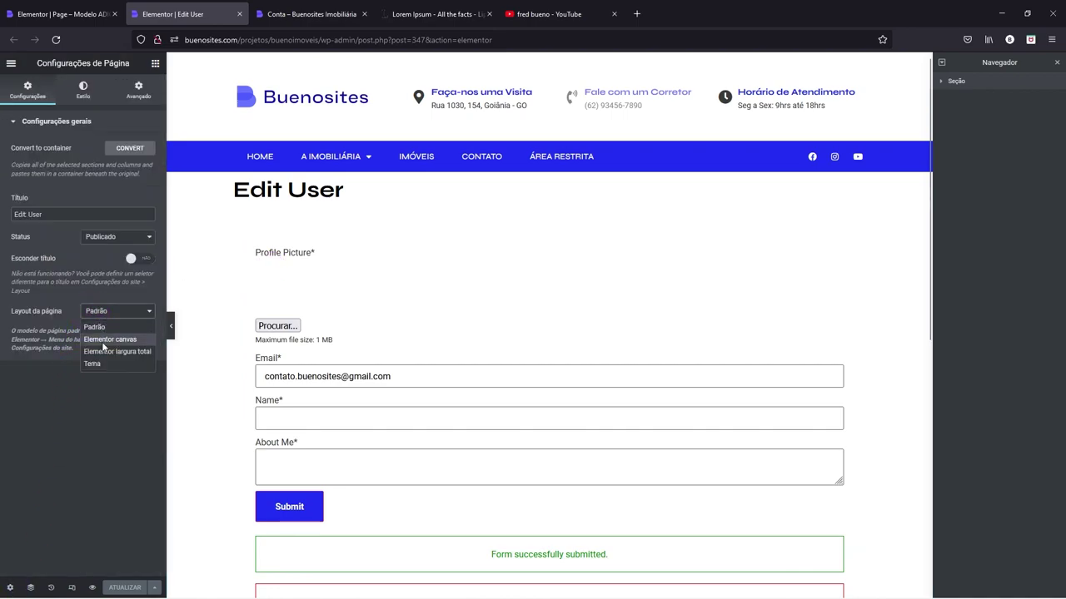
left_click(111, 352)
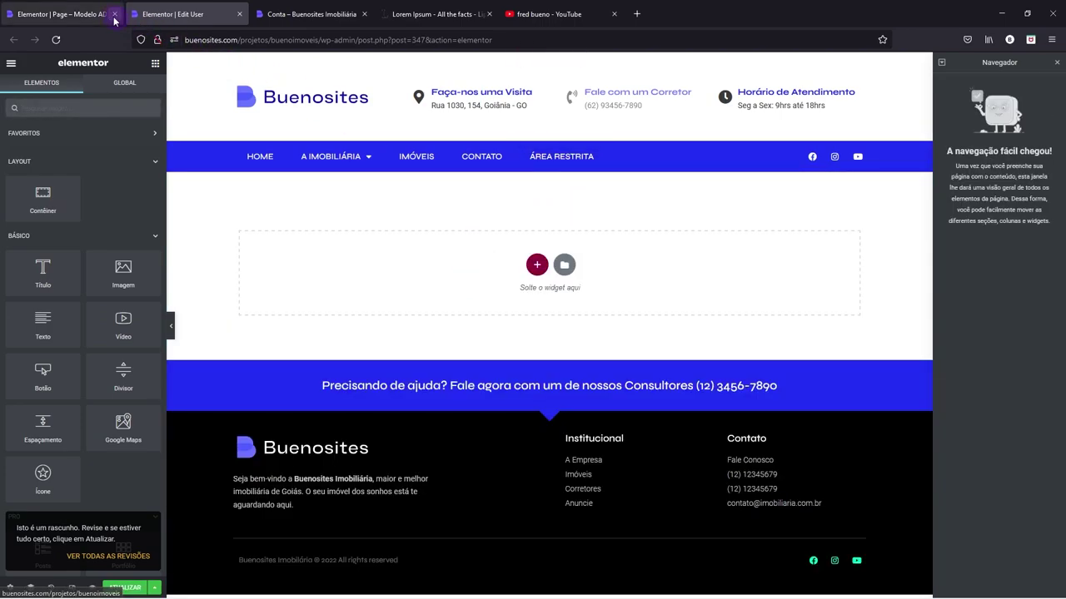
- Copy the menu-and-form container from ADICIONAR IMOVEL and paste it into the Edit User template
left_click(96, 14)
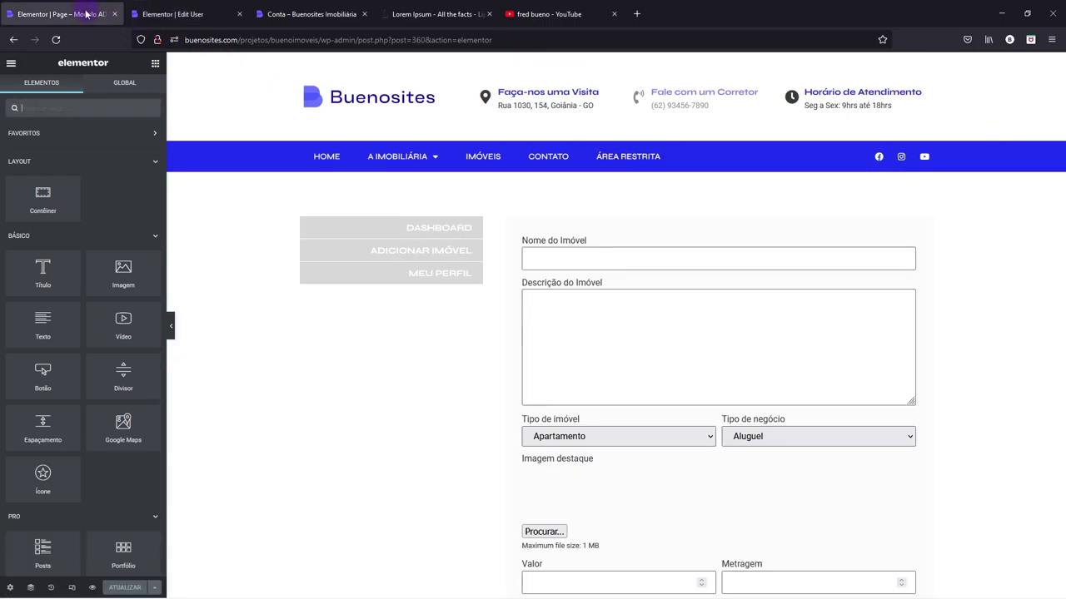
right_click(613, 190)
left_click(639, 261)
left_click(200, 15)
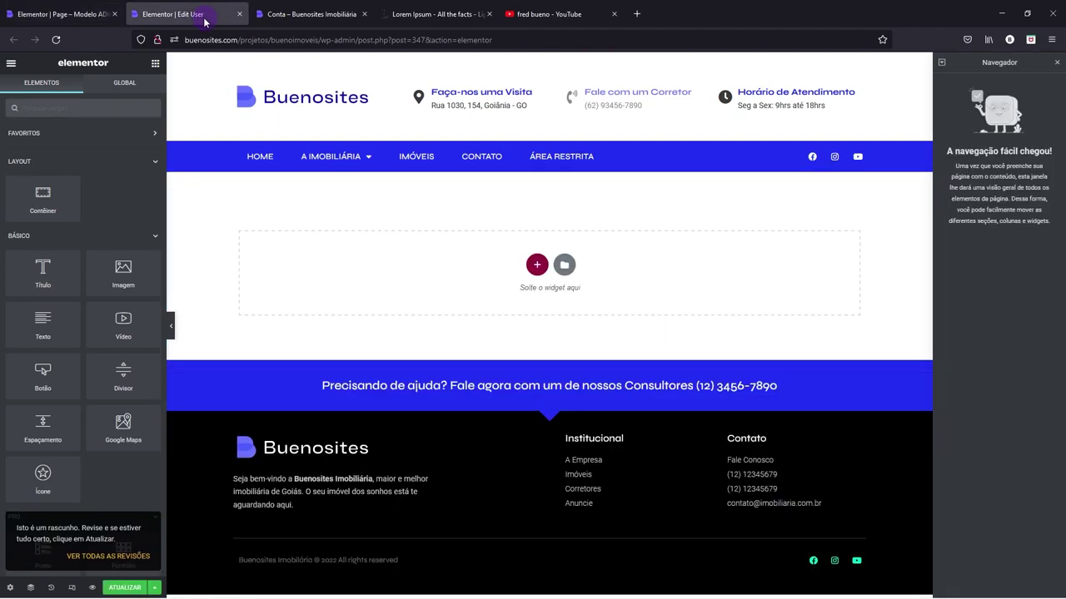
right_click(538, 273)
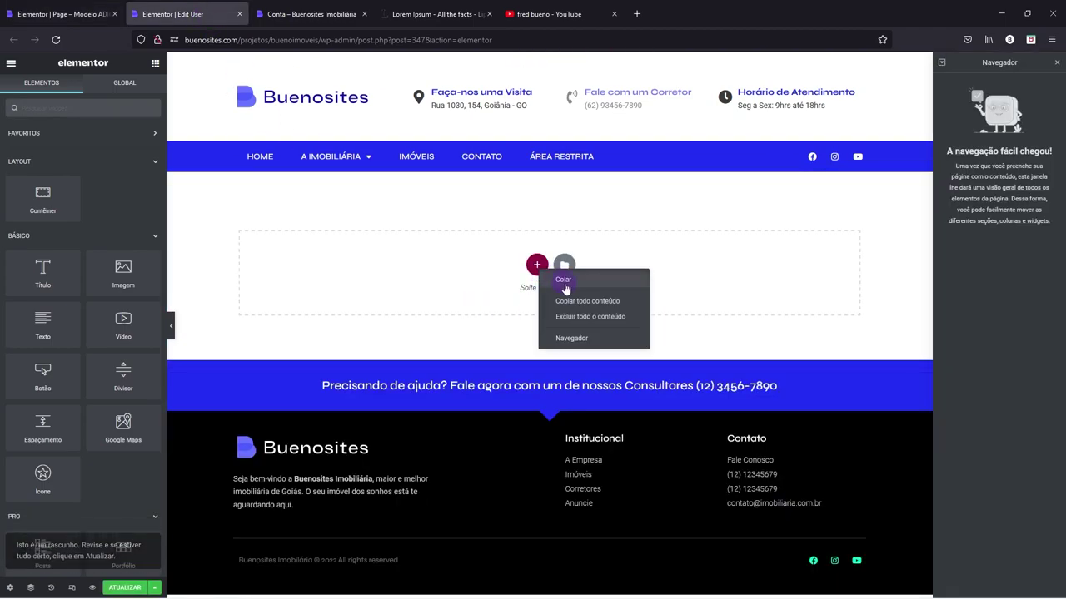
left_click(631, 283)
- Set the pasted form widget's Select form option to Edit User
left_click(575, 260)
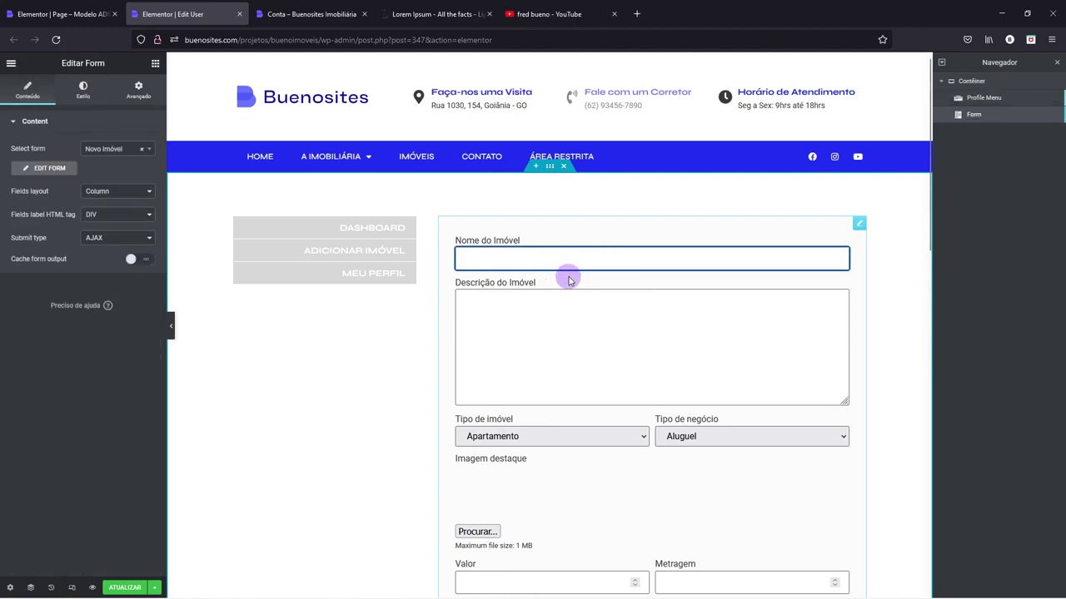
left_click(149, 149)
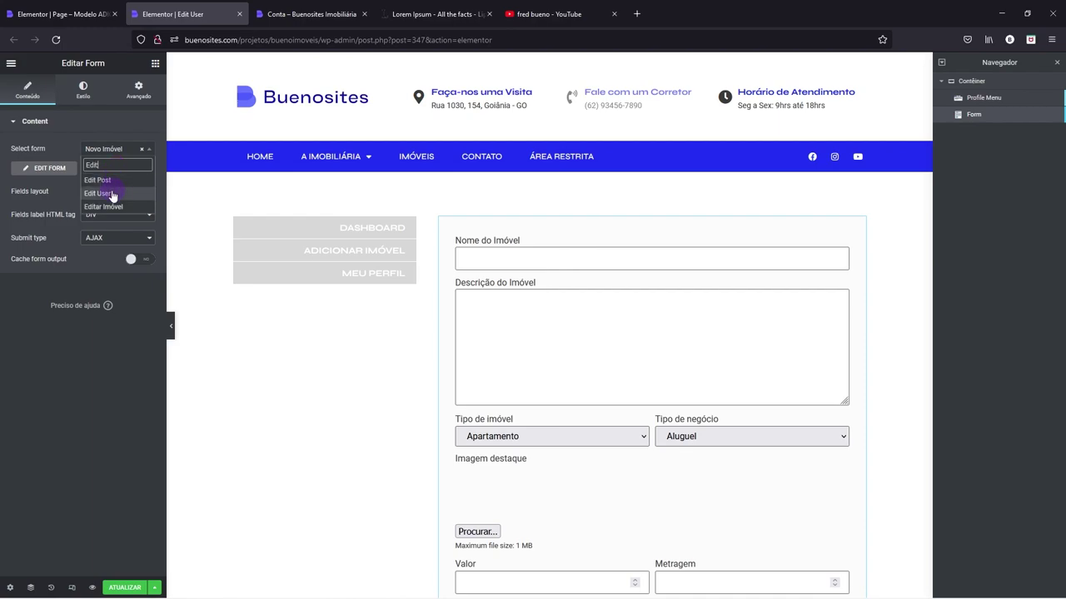
left_click(113, 193)
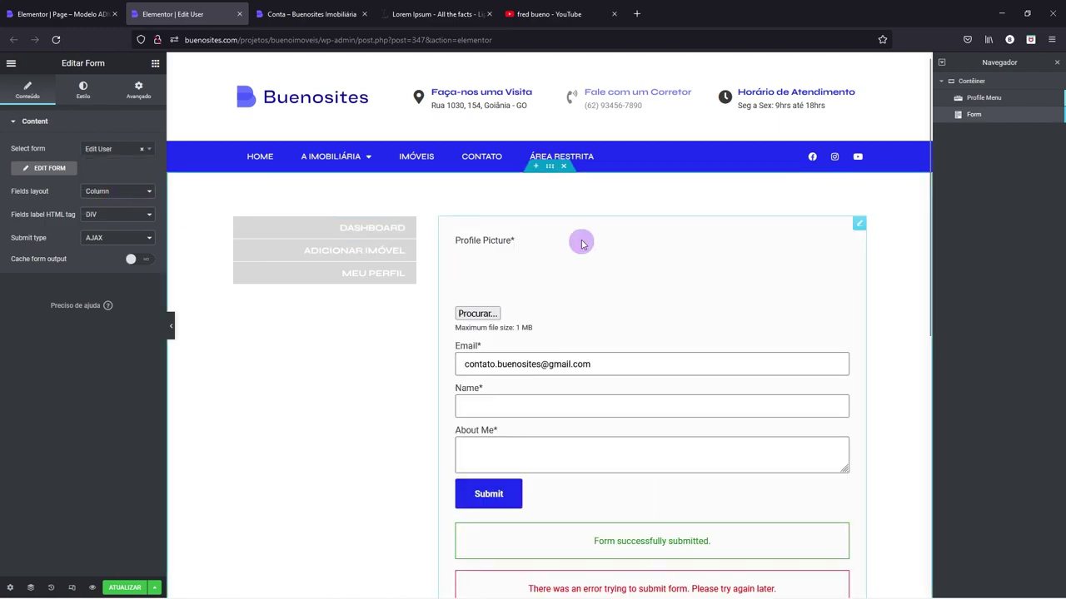
scroll(643, 332, "down", 1)
scroll(643, 332, "down", 2)
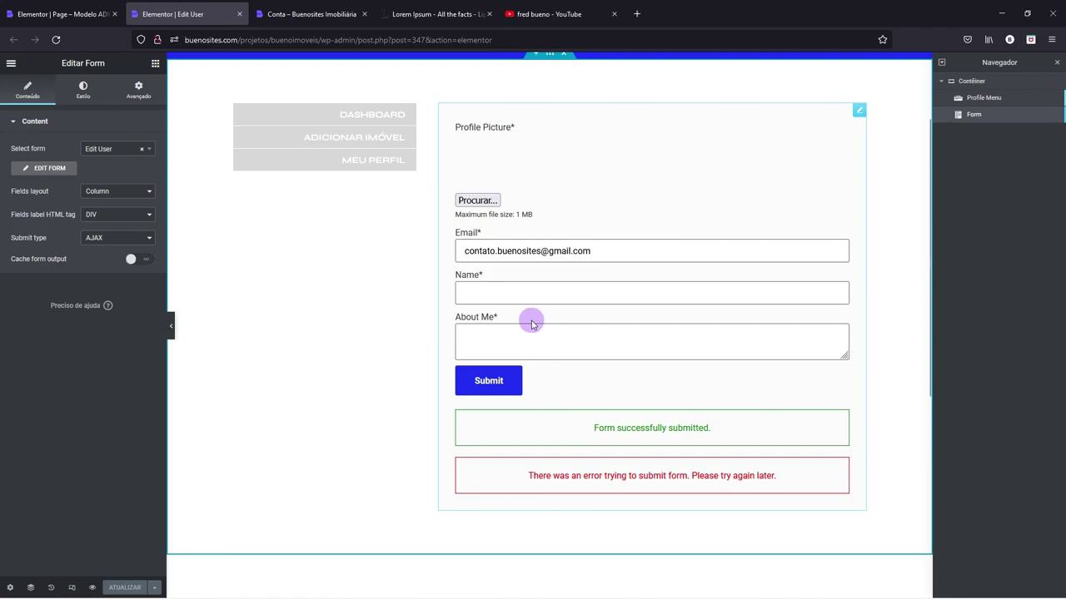
left_click(78, 10)
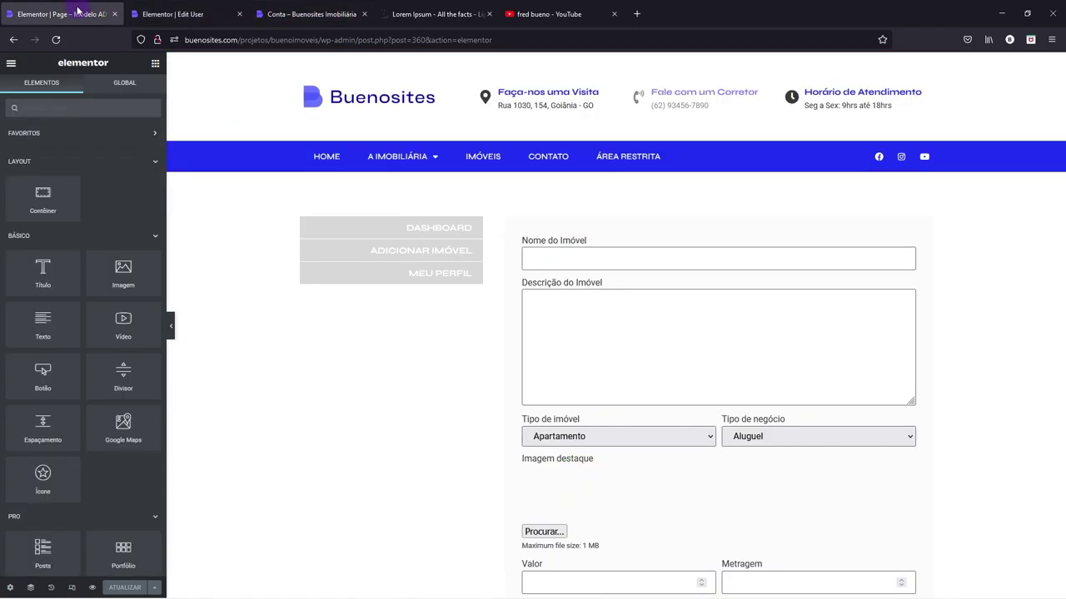
- Back in WordPress admin, add a new field to the Edit User form below first_name
left_click(349, 42)
left_click_drag(582, 40, 764, 49)
key("BackSpace")
key("Return")
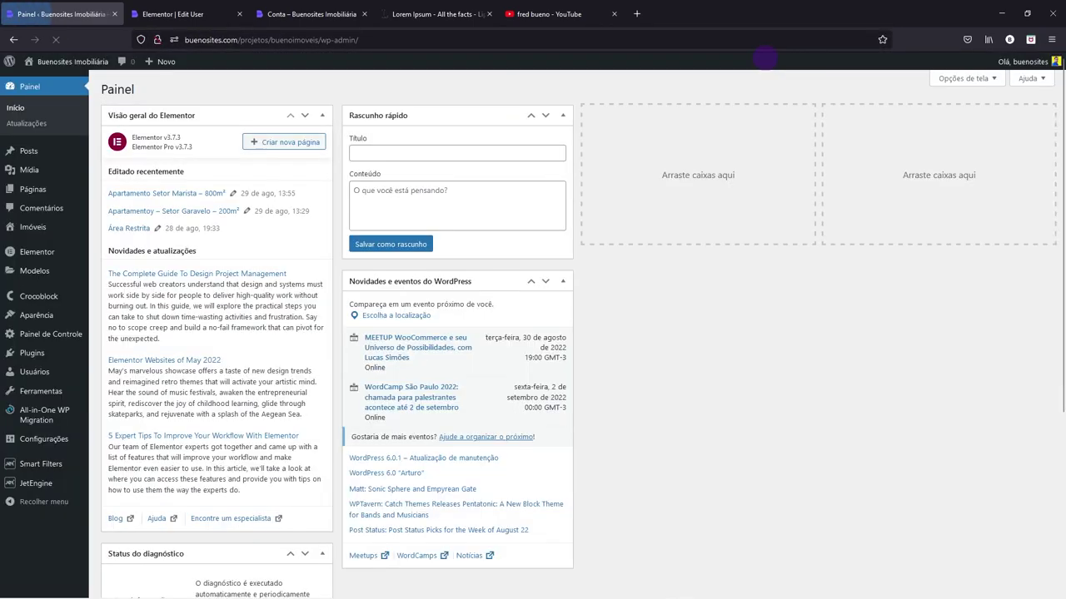
mouse_move(48, 492)
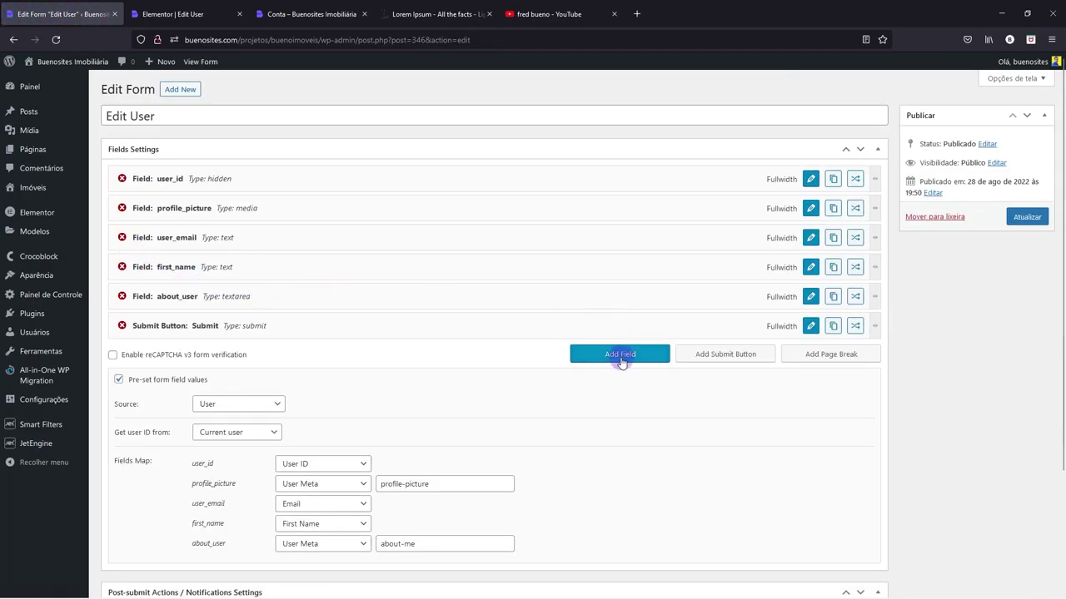
left_click(621, 356)
left_click_drag(225, 355, 230, 292)
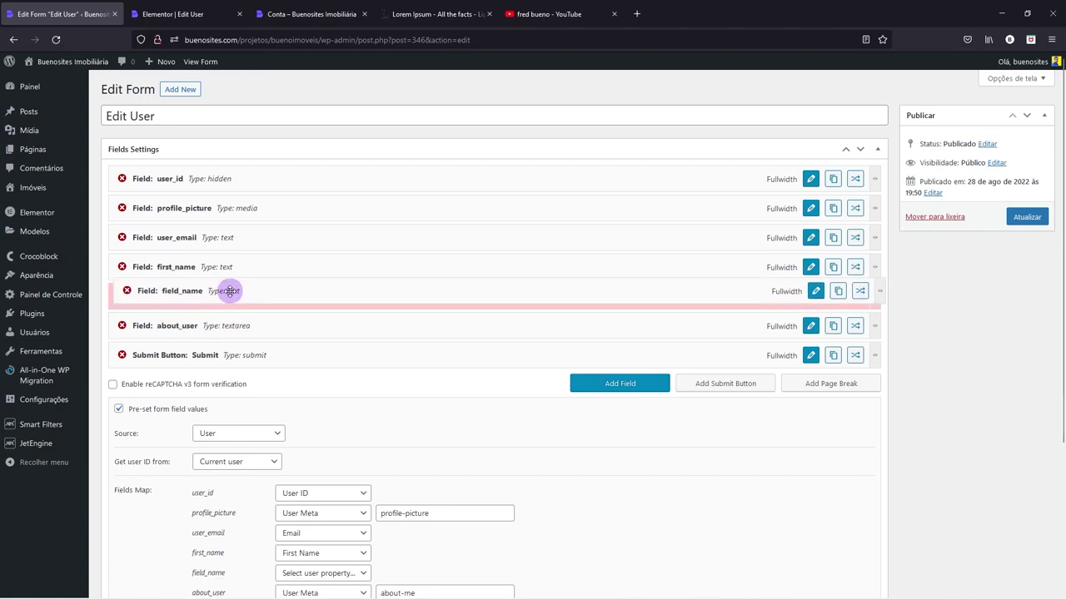
- Make the new field an optional password input named field_password, labelled Senha, and apply
left_click(809, 295)
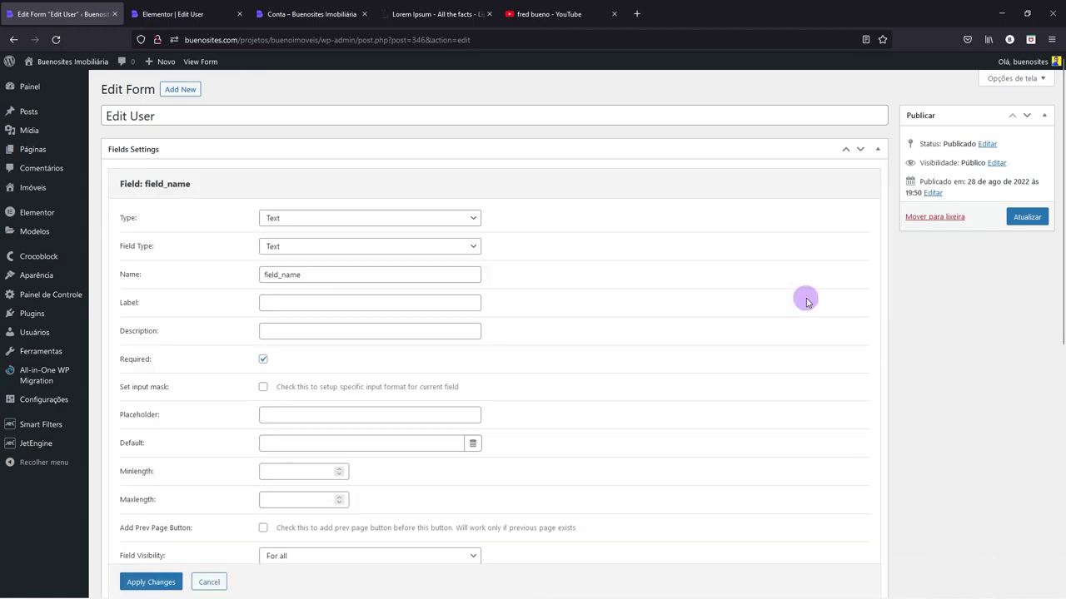
left_click(313, 219)
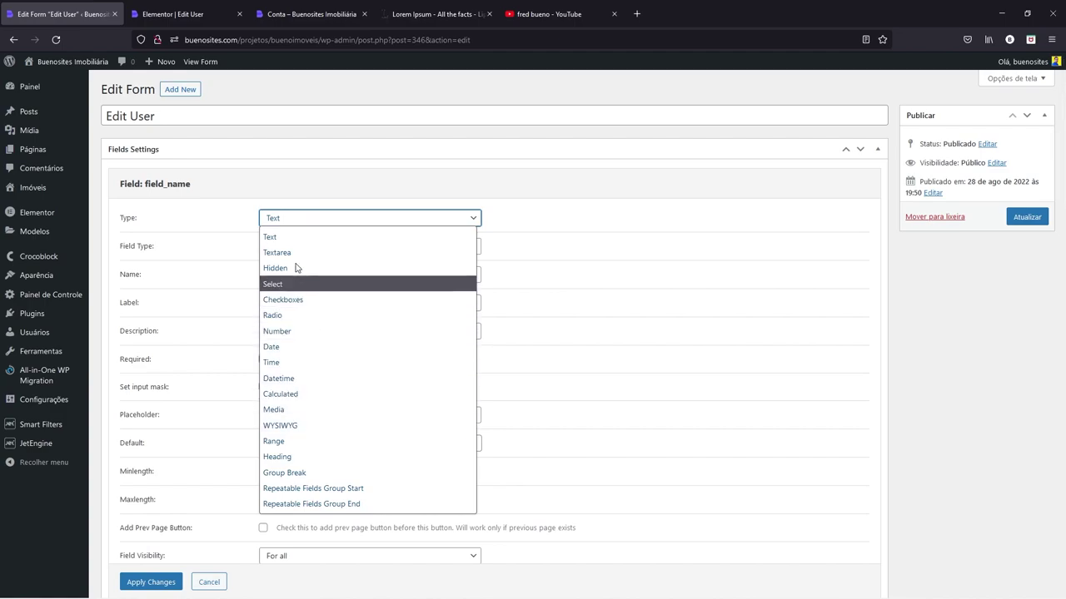
left_click(283, 238)
left_click(288, 248)
left_click(277, 328)
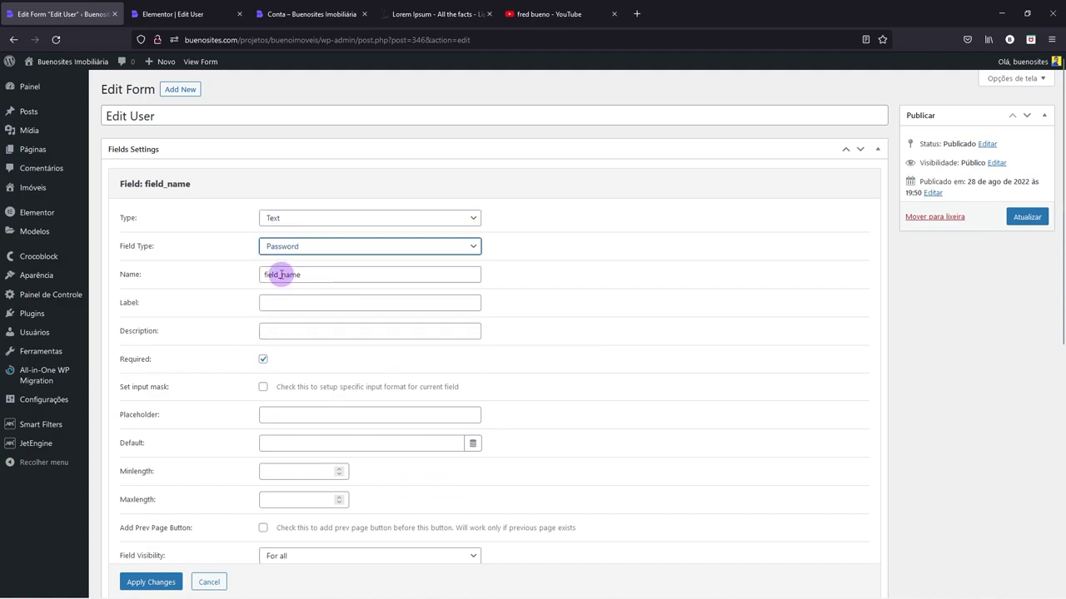
left_click_drag(281, 275, 333, 276)
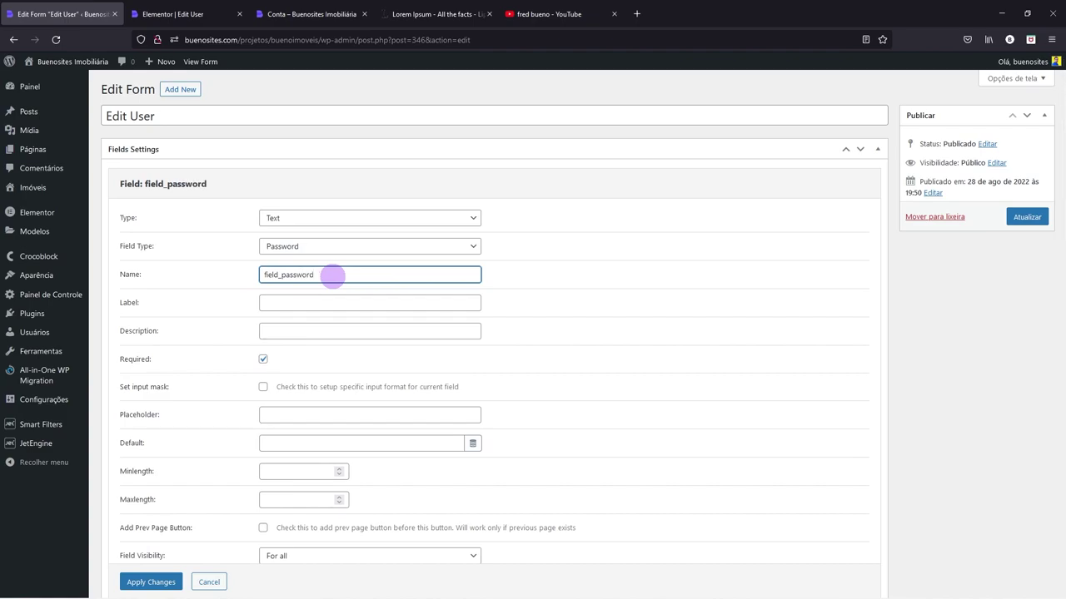
left_click(286, 303)
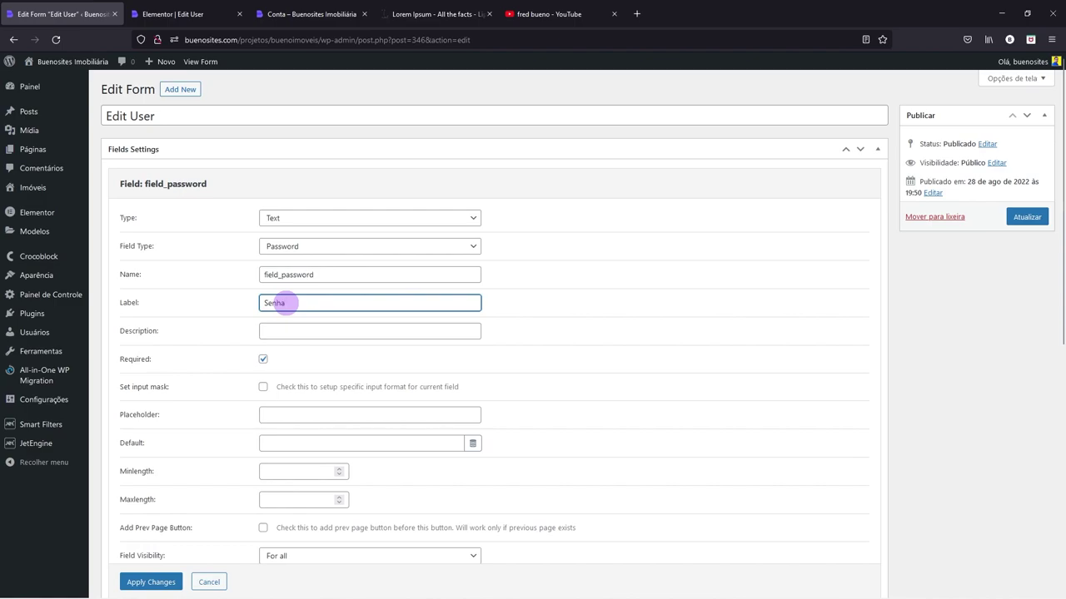
left_click(263, 361)
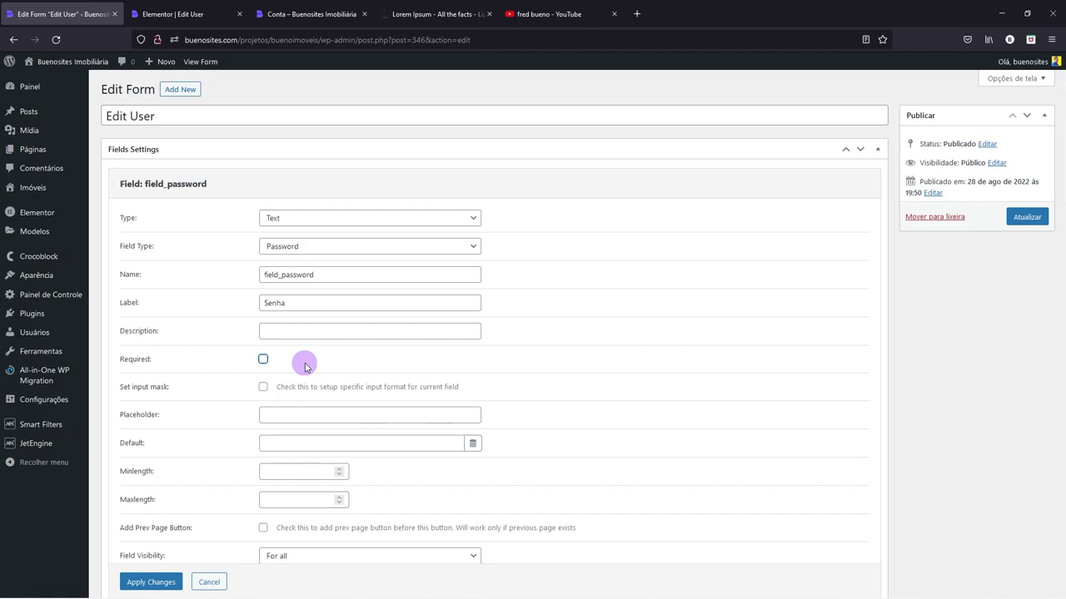
scroll(301, 369, "down", 1)
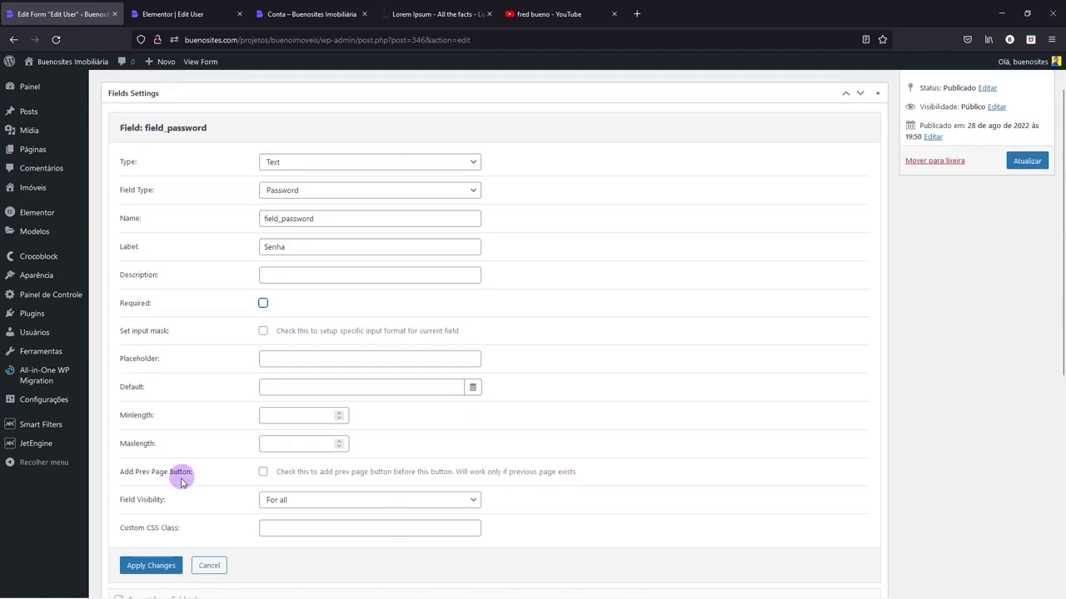
left_click(149, 567)
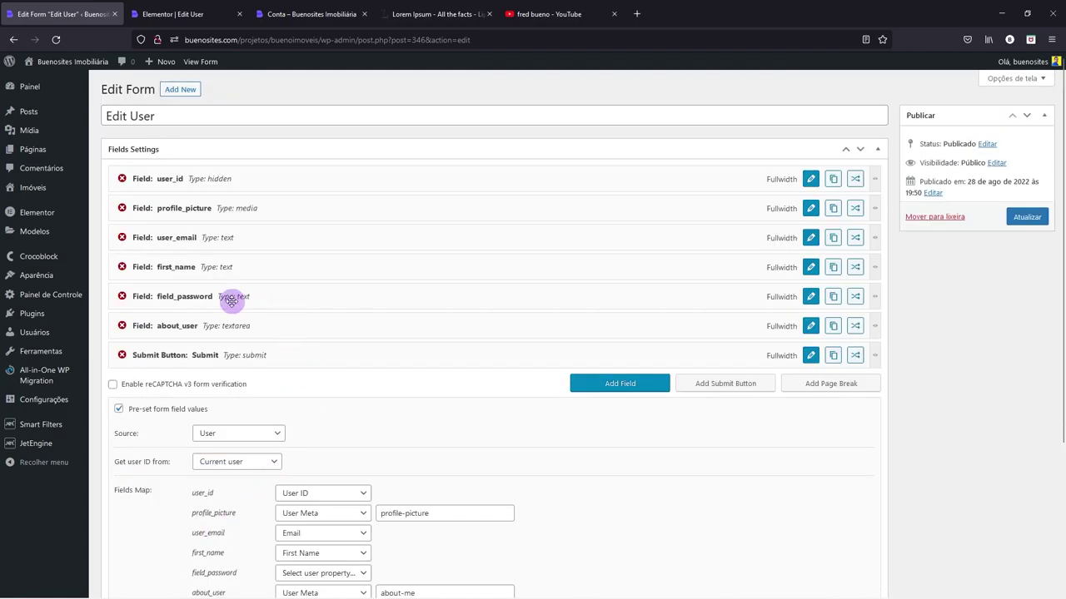
- Map field_password to the user's Password in the Fields Map
scroll(414, 361, "down", 1)
scroll(250, 333, "down", 1)
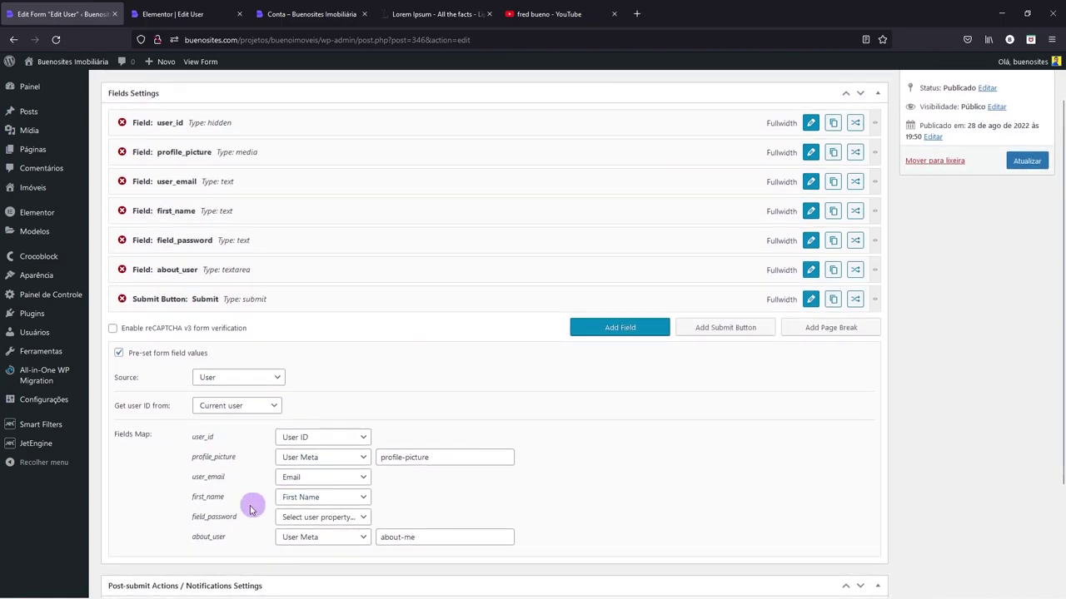
left_click(331, 518)
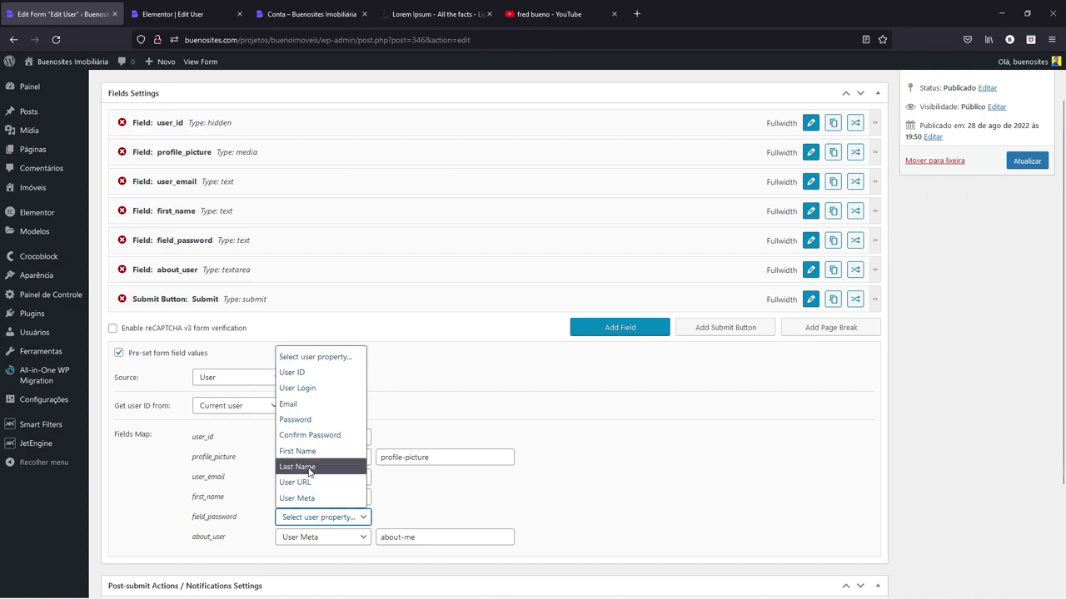
left_click(299, 423)
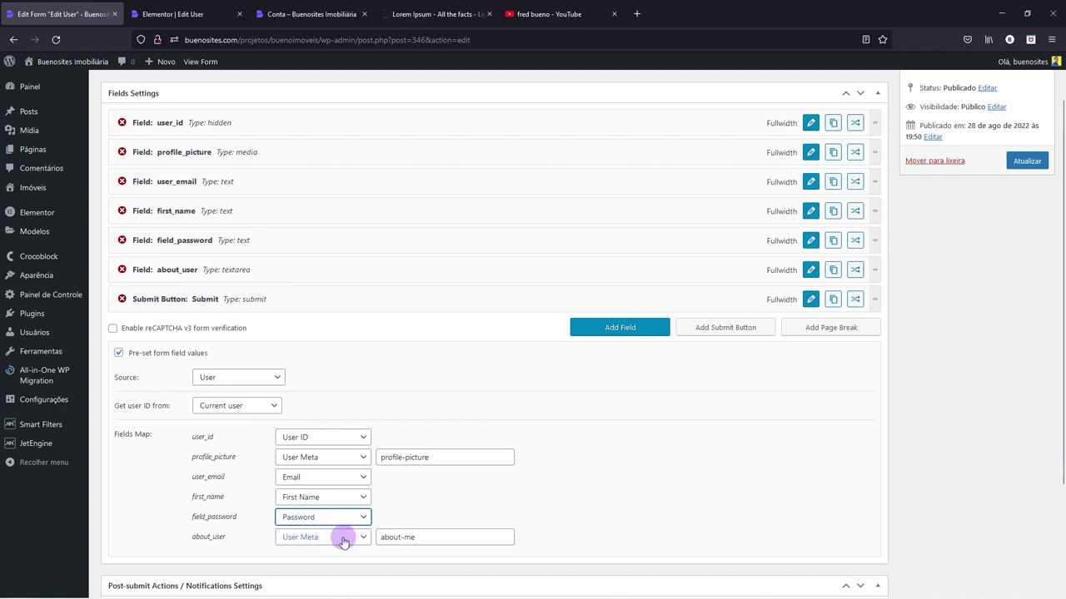
- Delete the about_user and profile_picture fields from the form
left_click(122, 269)
left_click(576, 344)
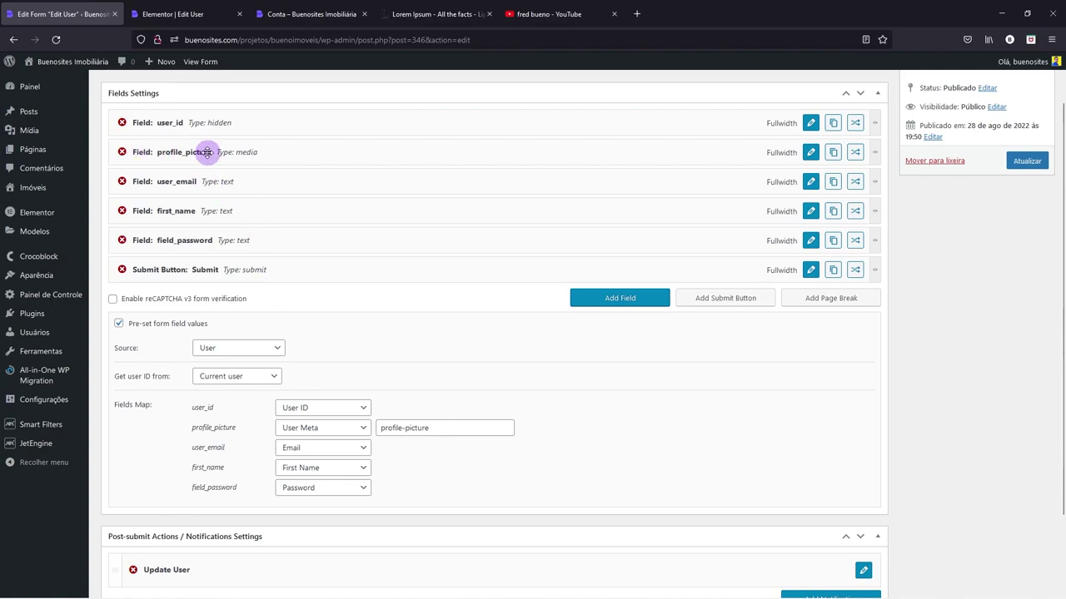
left_click(123, 152)
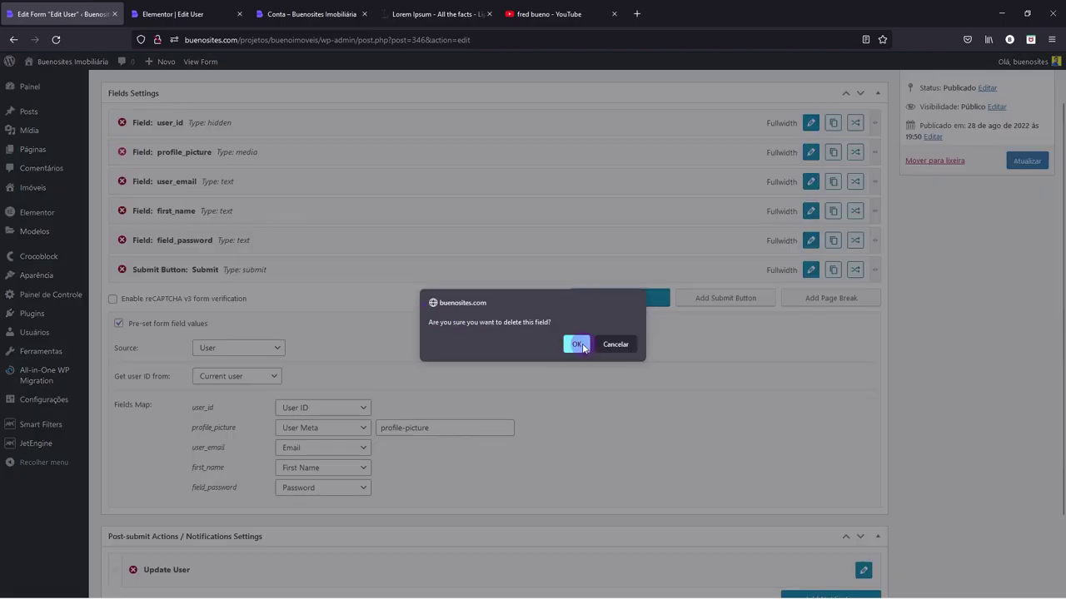
left_click(576, 344)
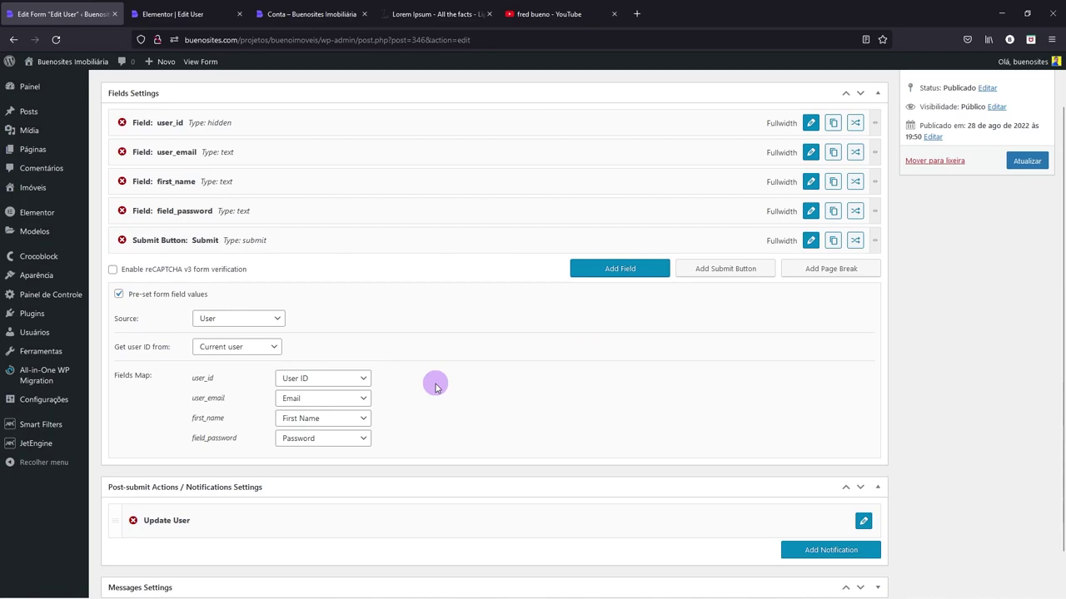
- Save the Edit User form with Atualizar
scroll(435, 388, "up", 1)
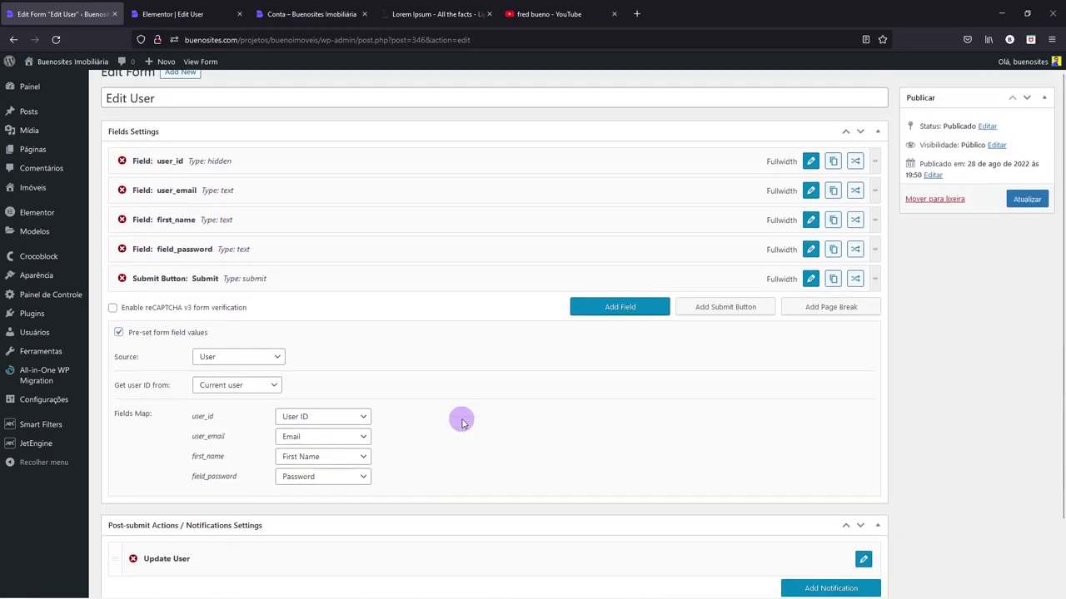
scroll(459, 419, "down", 2)
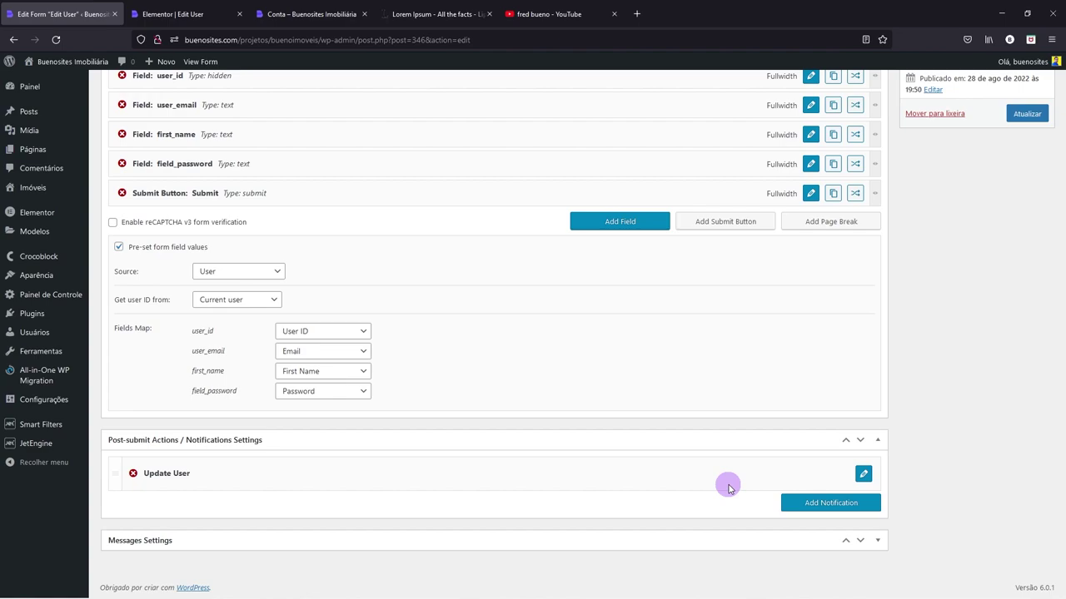
scroll(863, 476, "up", 1)
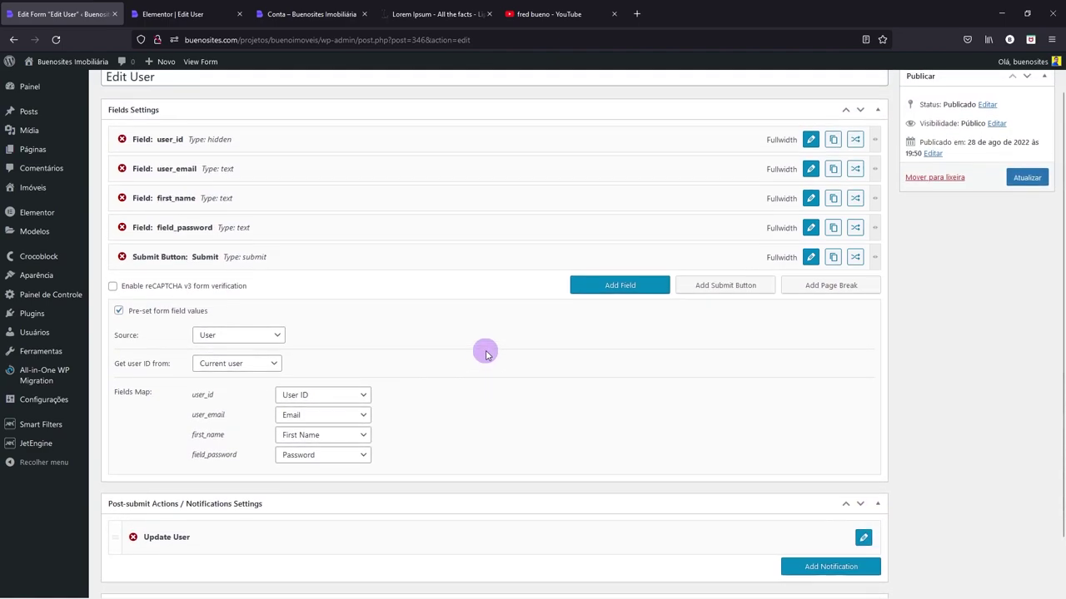
scroll(485, 353, "up", 1)
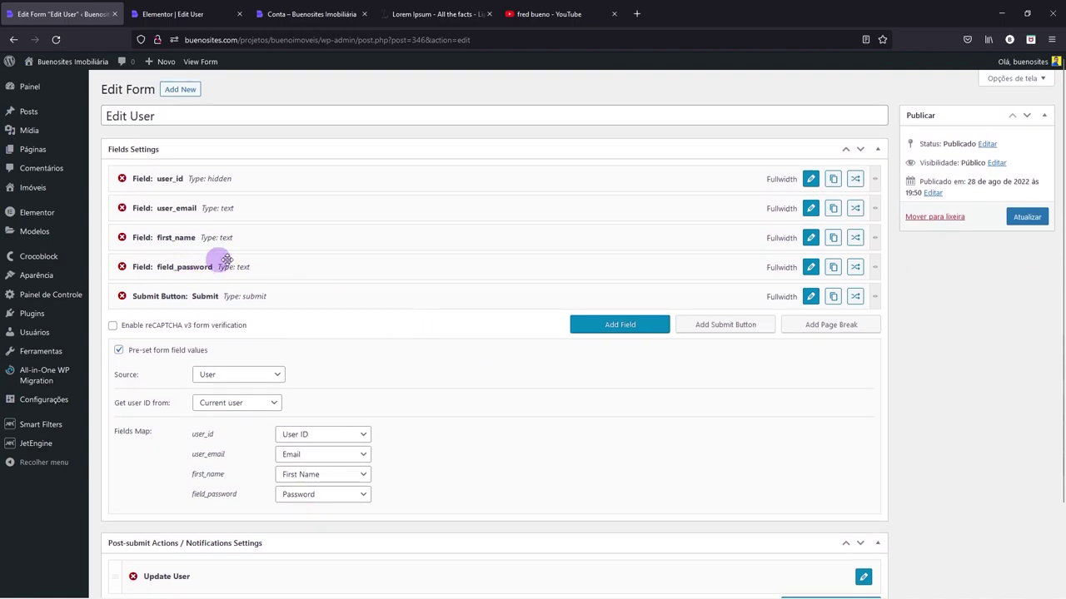
left_click(1024, 218)
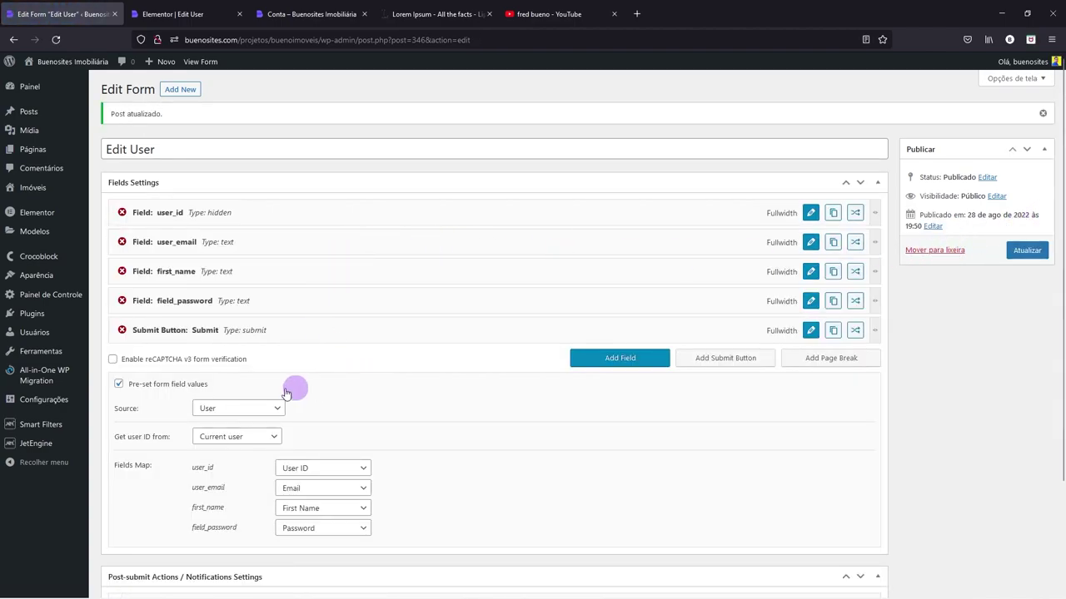
mouse_move(48, 447)
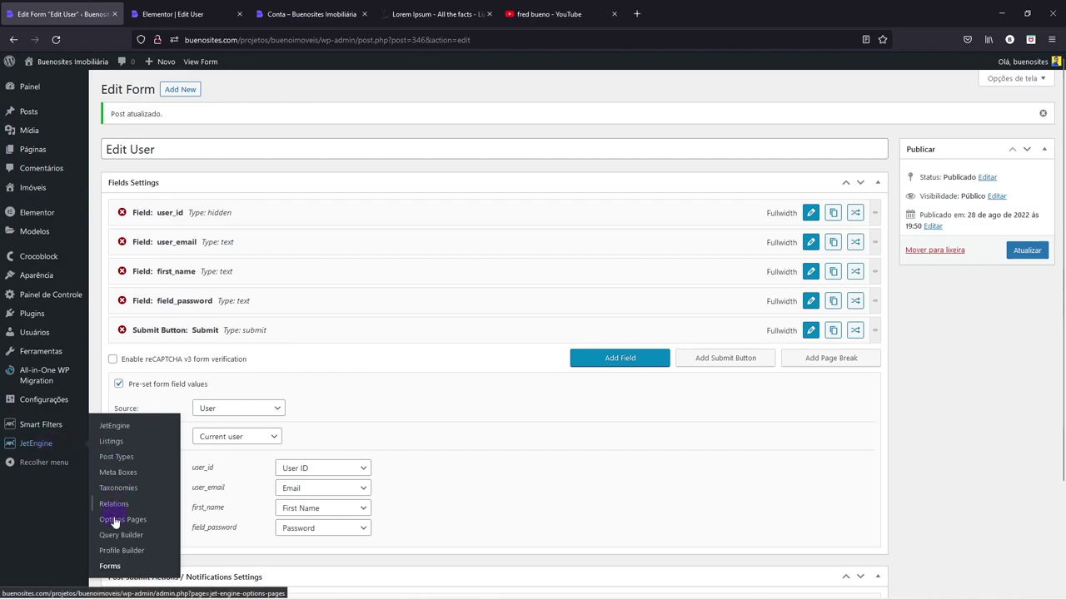
- Open Profile Builder's Account Page subpage list and review the Meu perfil subpage settings
left_click(109, 557)
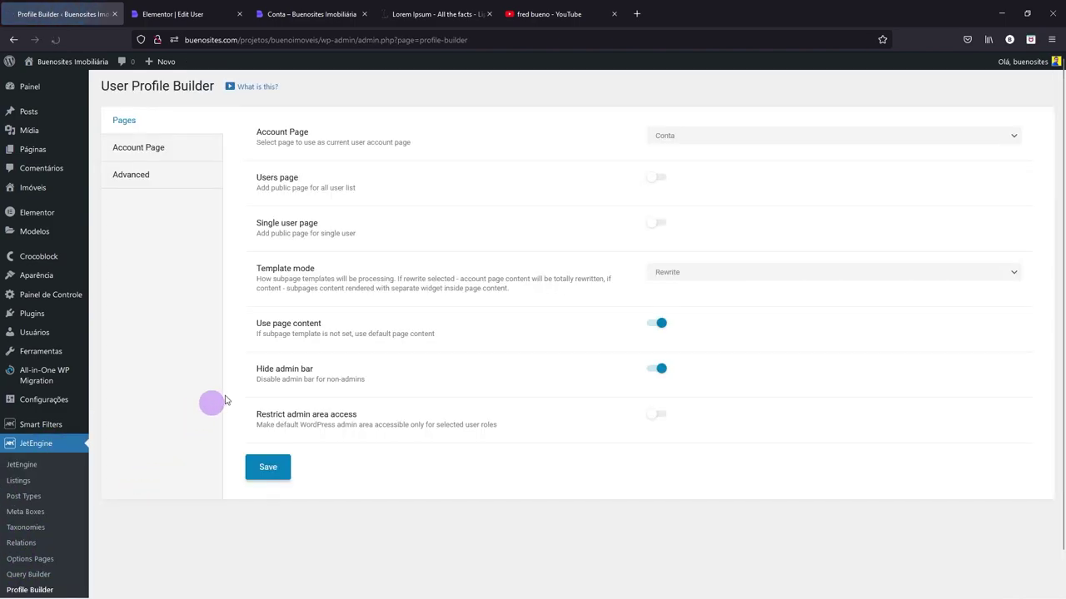
left_click(155, 147)
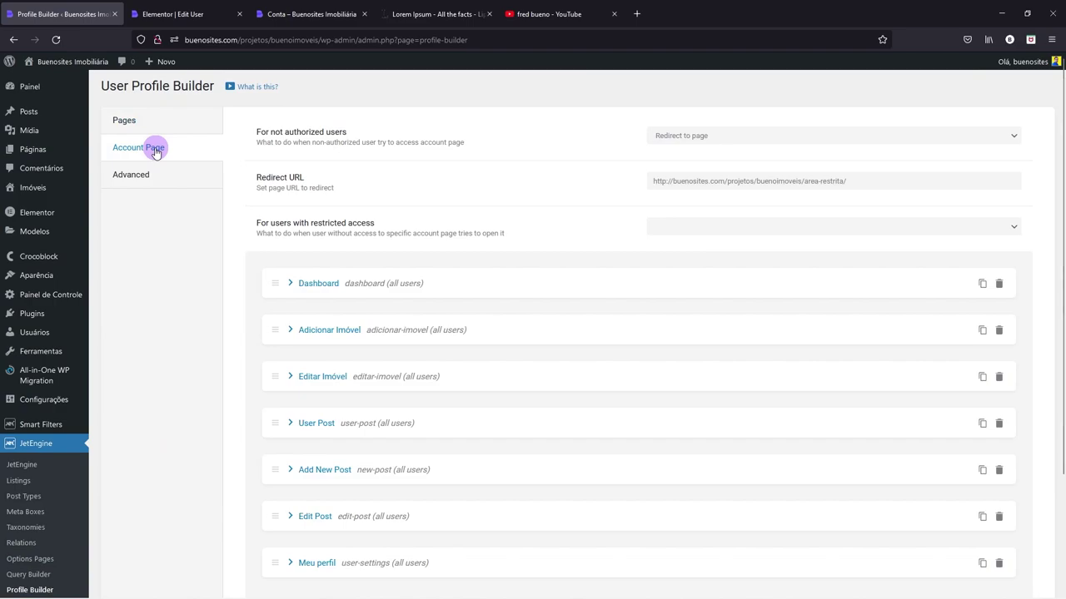
scroll(347, 340, "down", 1)
scroll(347, 339, "down", 1)
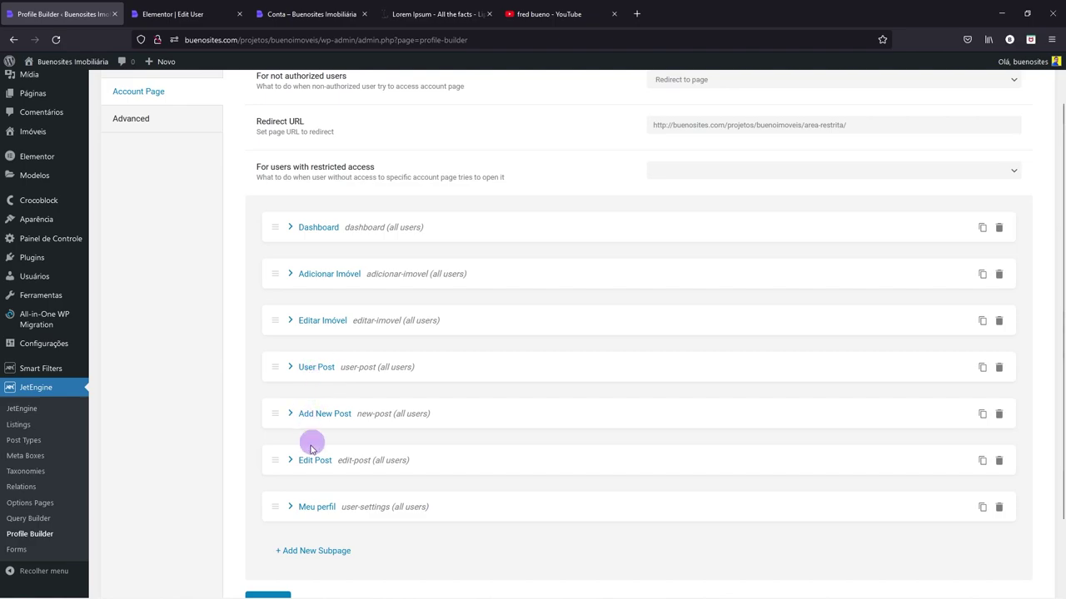
left_click(292, 508)
scroll(361, 483, "down", 5)
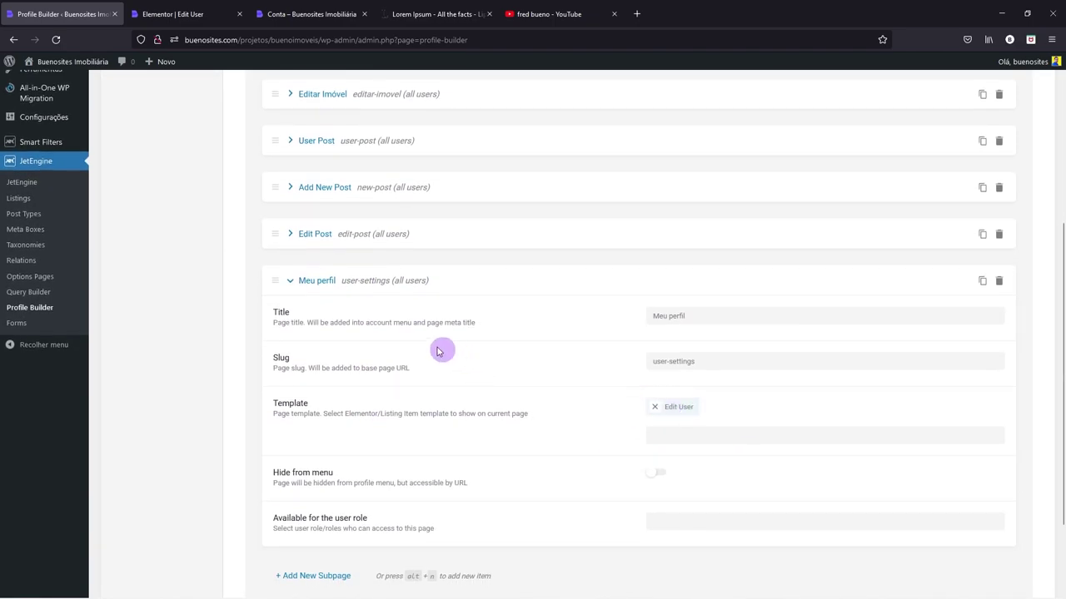
left_click(292, 283)
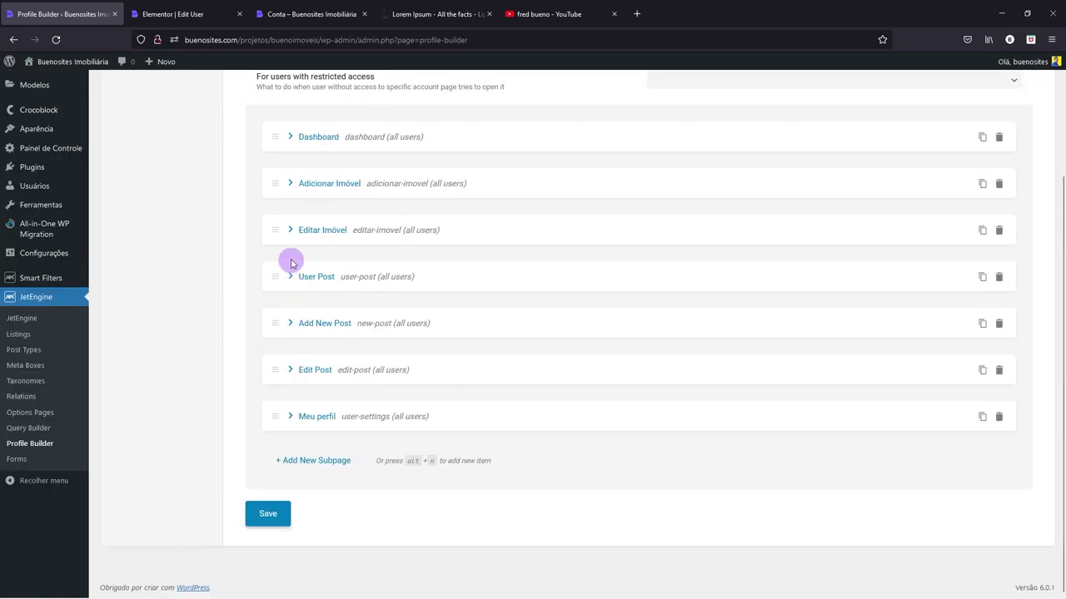
- Expand the hidden Editar Imóvel subpage (slug editar-imovel) and search its template field for 'Editar'
left_click(291, 230)
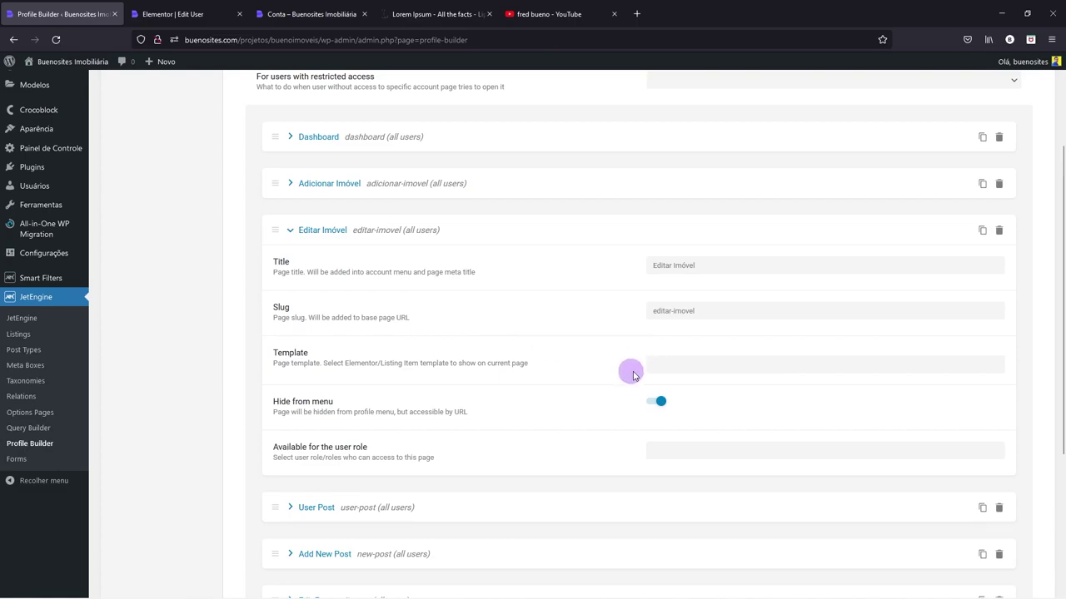
left_click(692, 367)
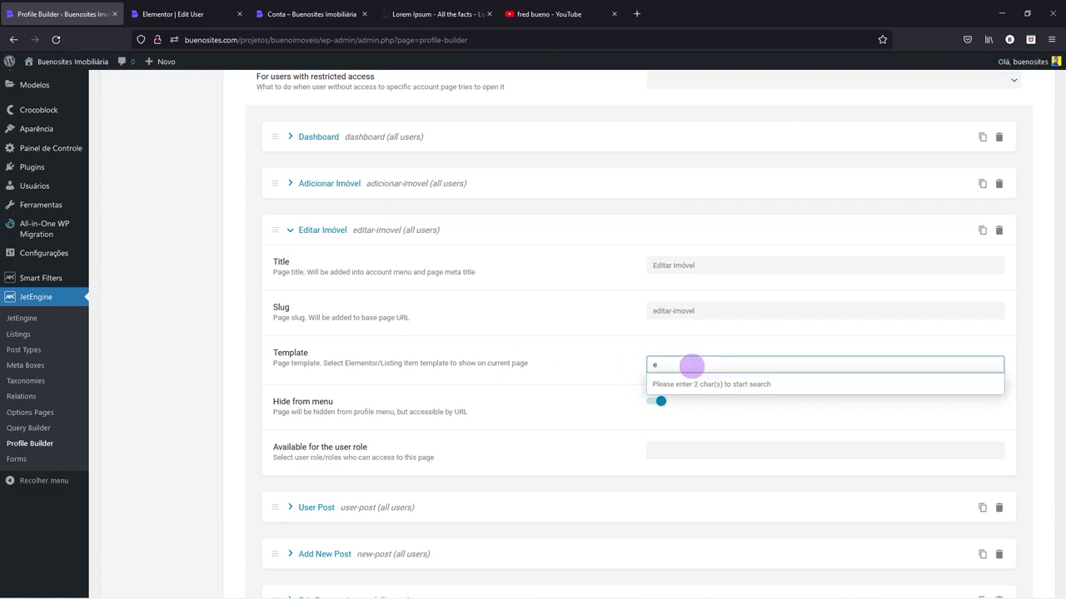
type("Editar")
left_click_drag(683, 364, 637, 364)
key("BackSpace")
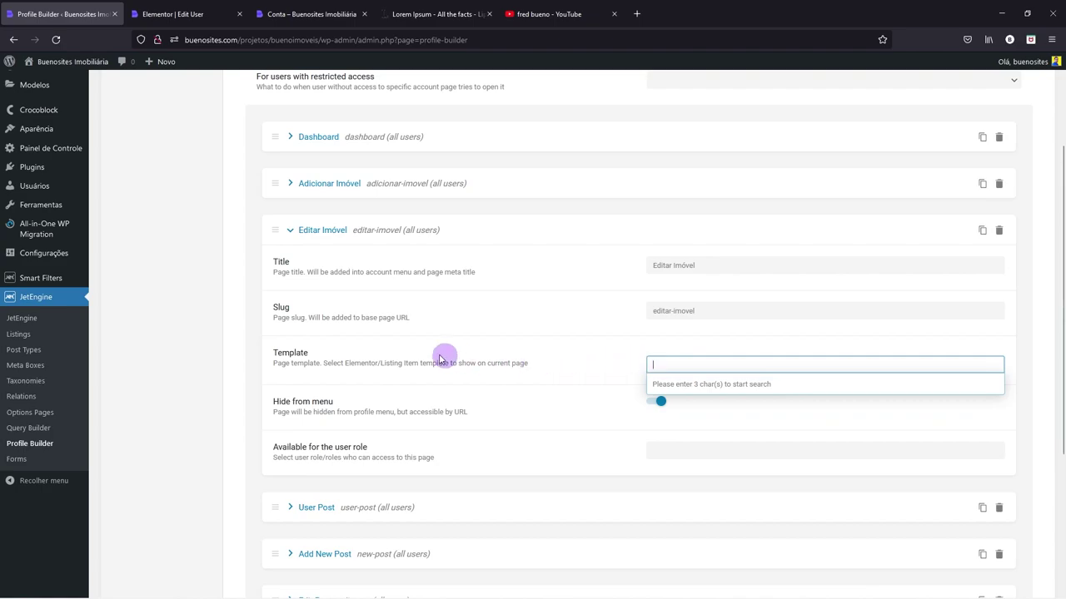
mouse_move(35, 240)
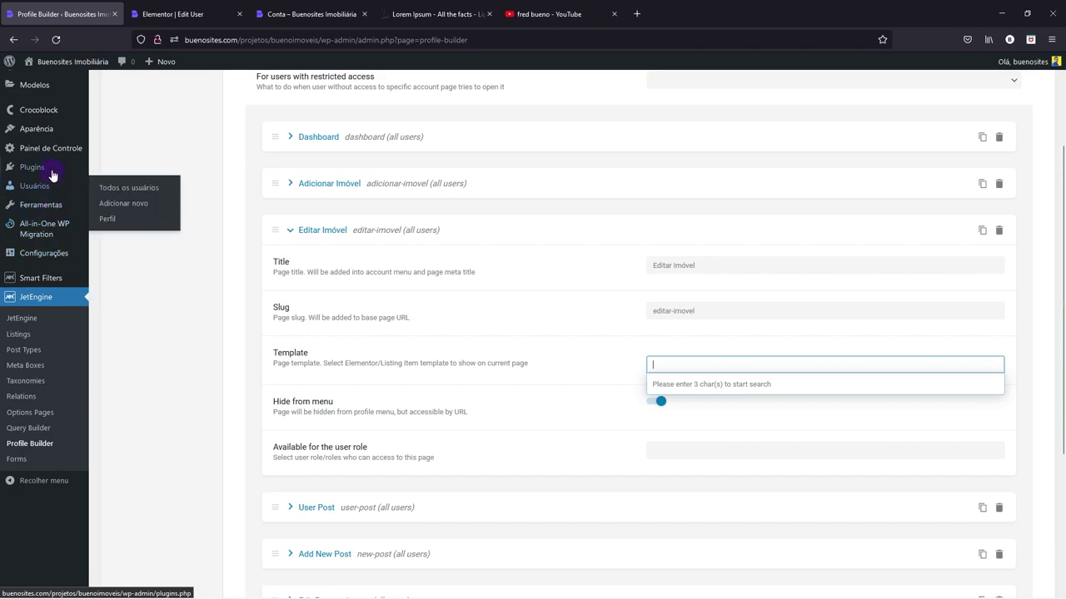
mouse_move(50, 168)
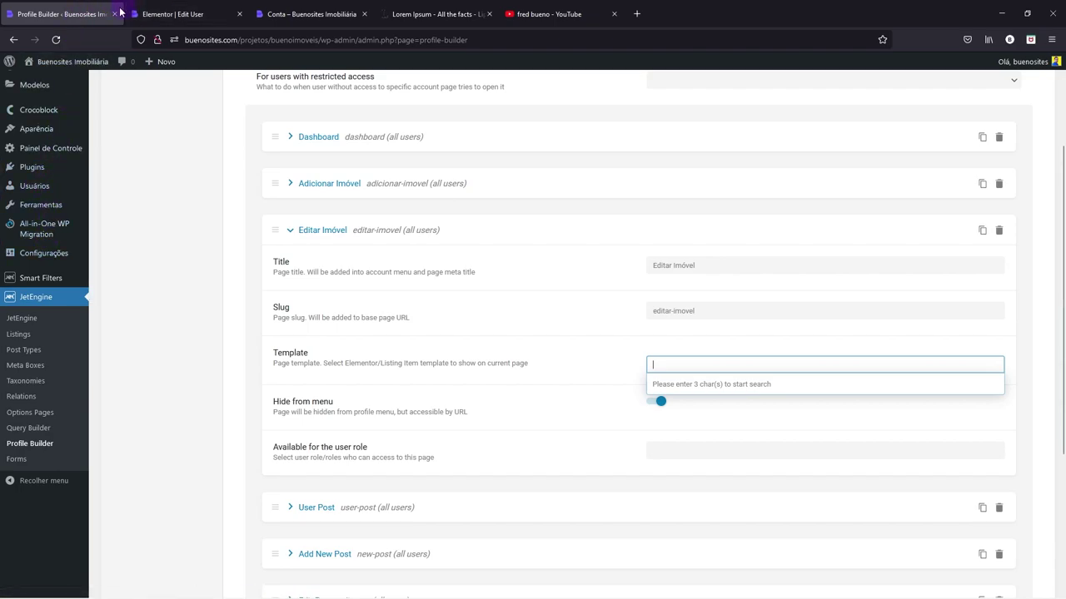
- In the Edit User editor tab, trim the address back to the WordPress admin dashboard
left_click(192, 10)
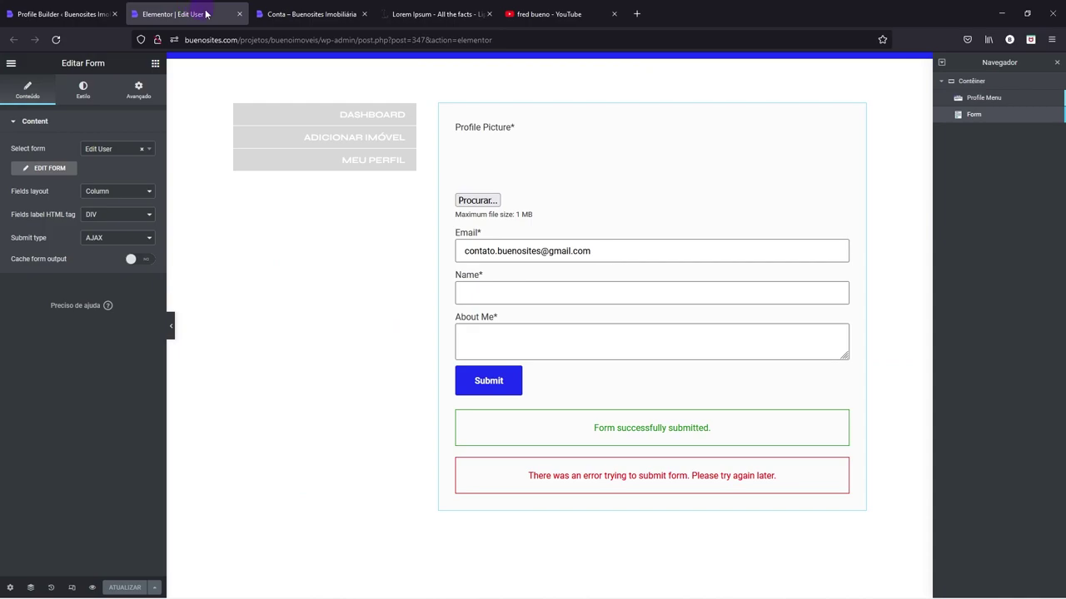
left_click_drag(357, 39, 707, 61)
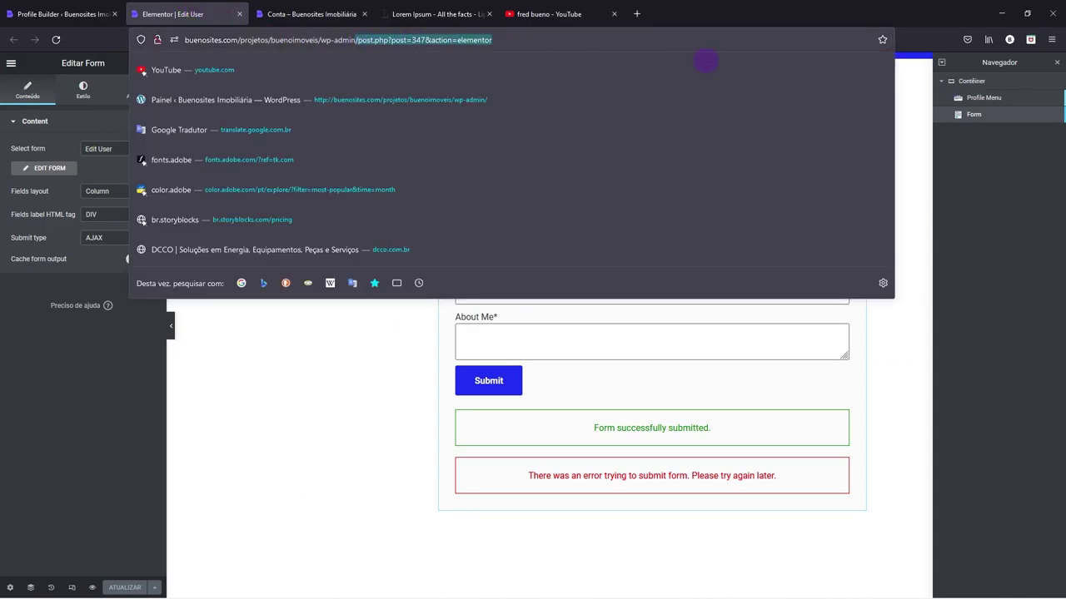
key("BackSpace")
key("Return")
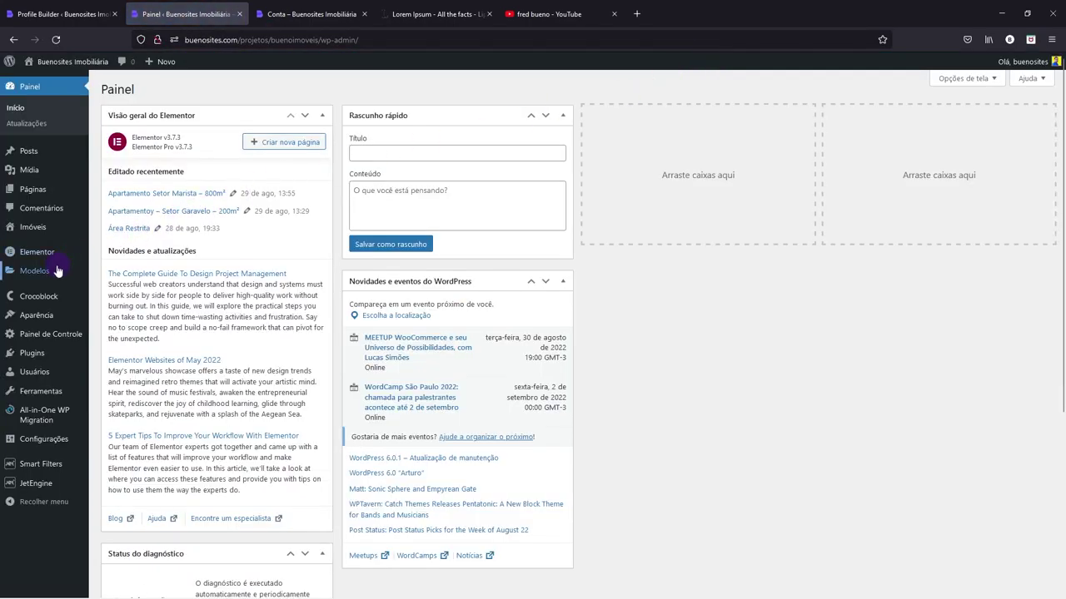
- Create a new Página-type saved template named 'Editar Imóvel'
mouse_move(58, 272)
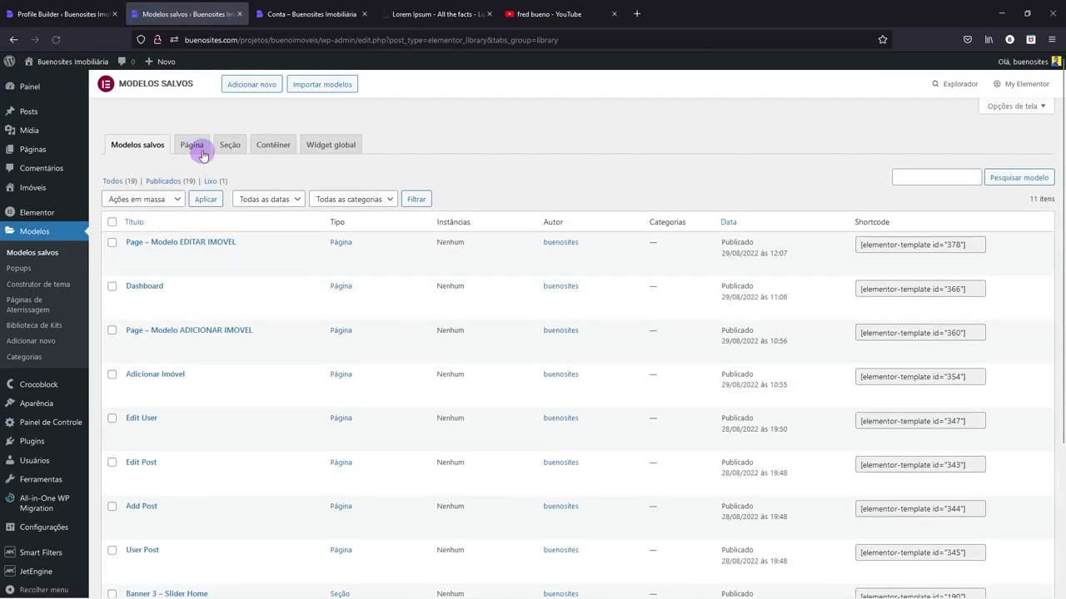
left_click(242, 84)
left_click(579, 323)
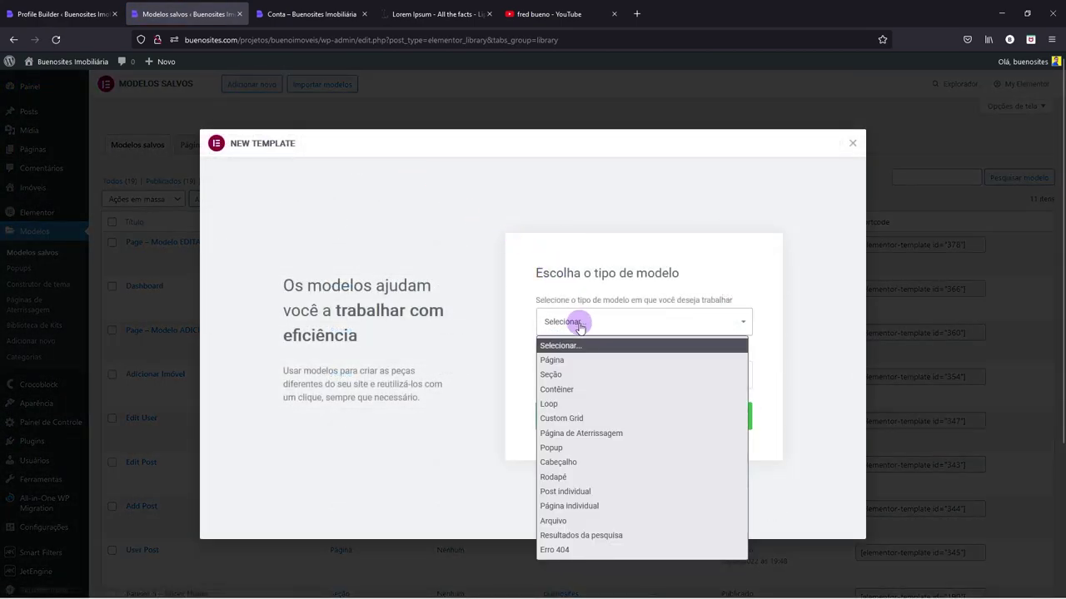
left_click(571, 361)
left_click(566, 372)
type("Editar")
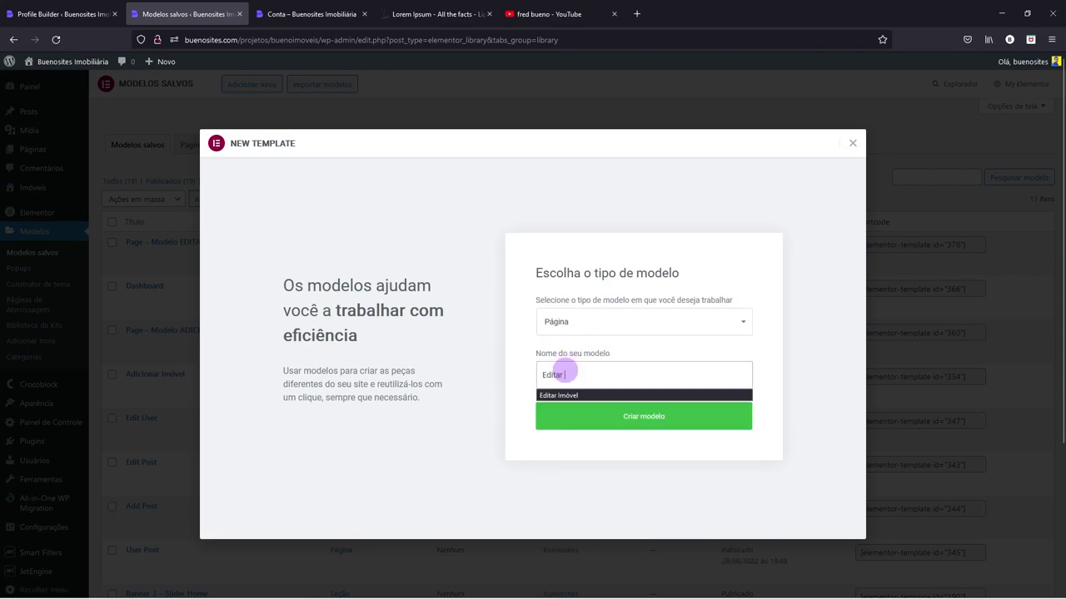
left_click(557, 397)
left_click(562, 421)
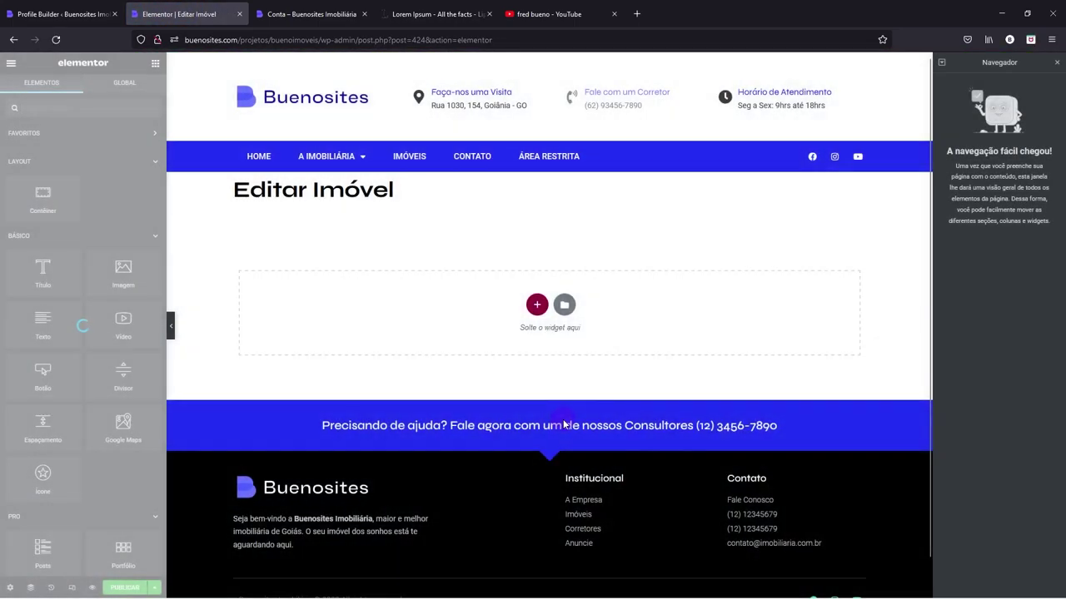
- Insert 'Page - Modelo EDITAR IMOVEL' from My Templates with its page settings, then close Elementor
left_click(566, 306)
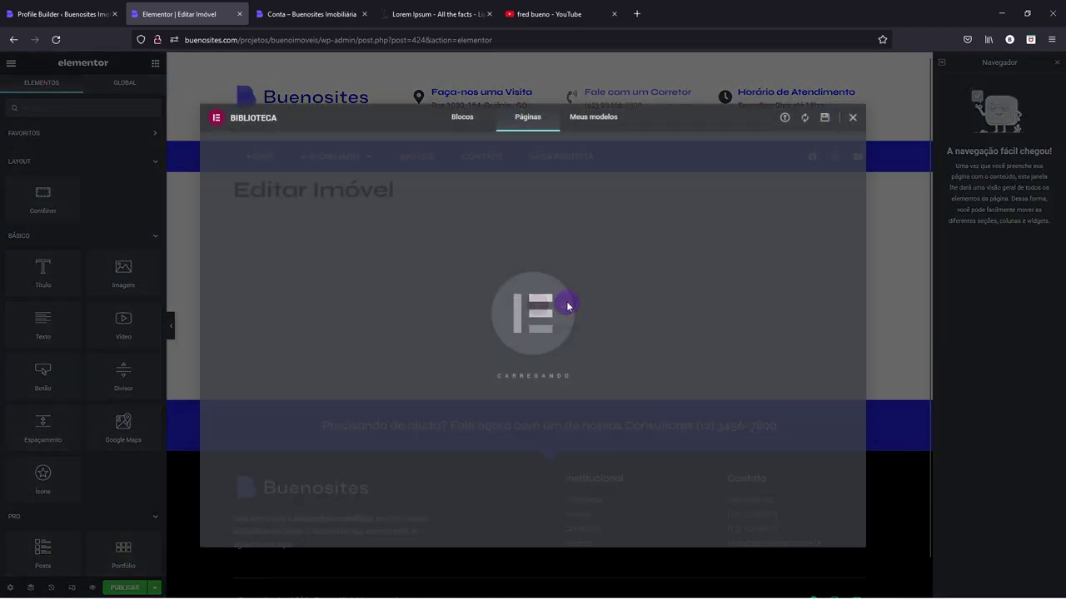
left_click(574, 116)
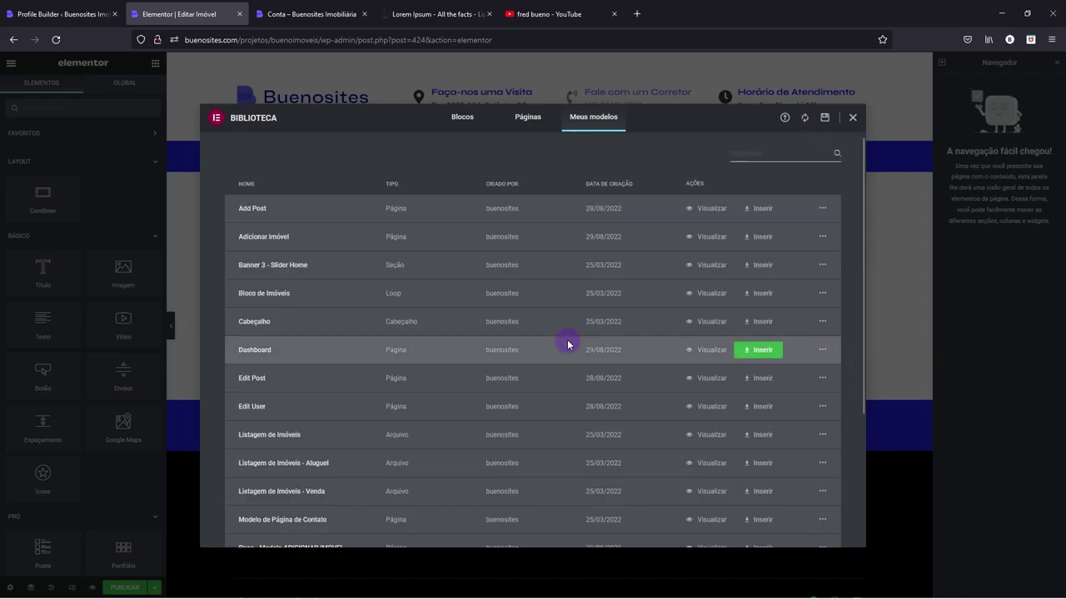
scroll(569, 342, "down", 3)
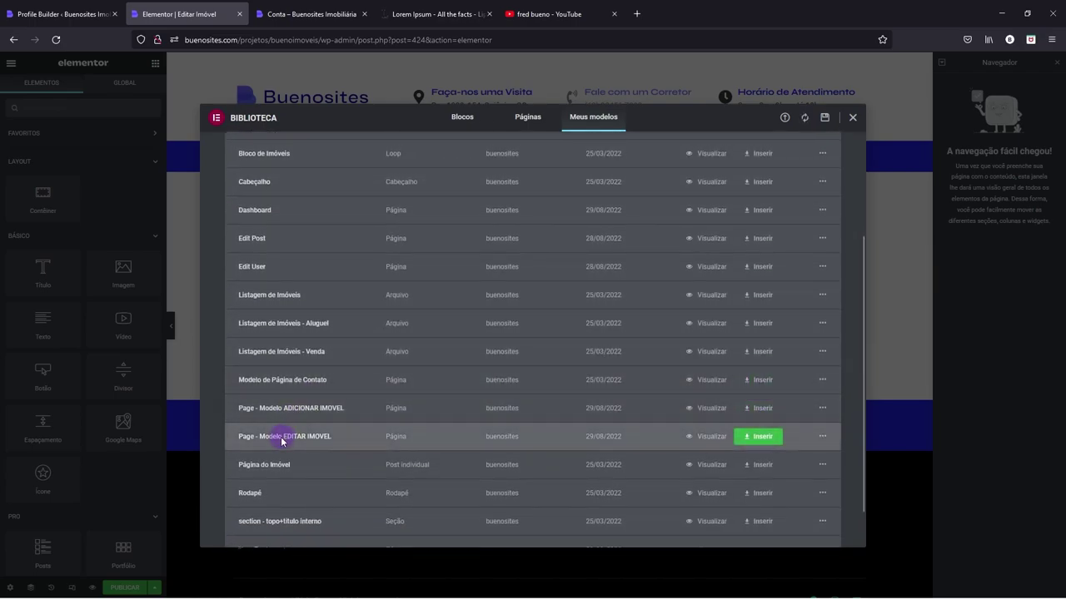
left_click(751, 437)
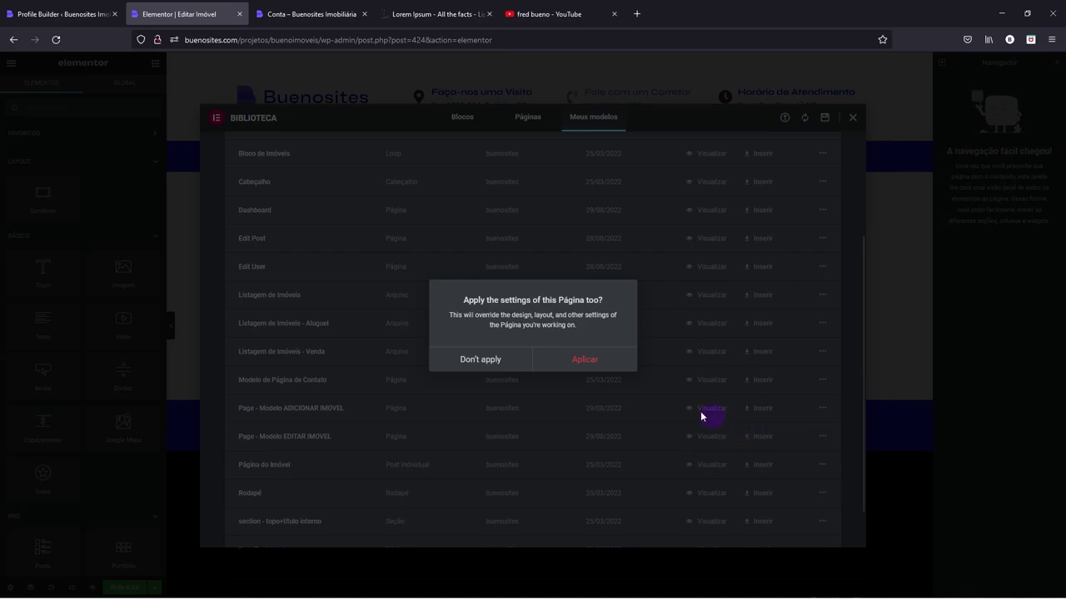
left_click(582, 363)
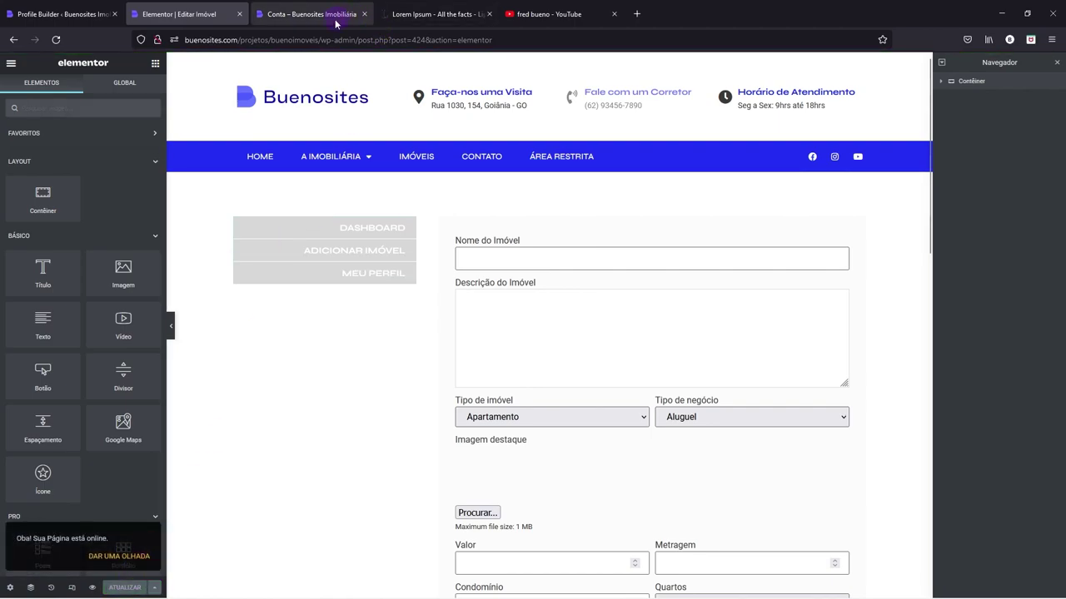
left_click(241, 16)
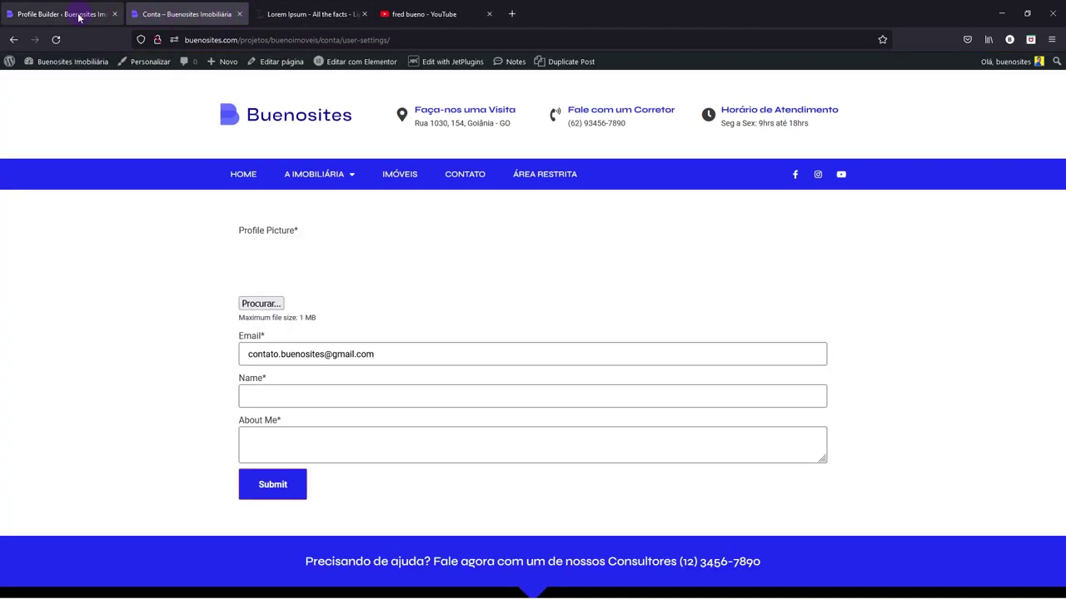
- Assign the Editar Imóvel template to the Editar Imóvel subpage and save the settings
left_click(79, 14)
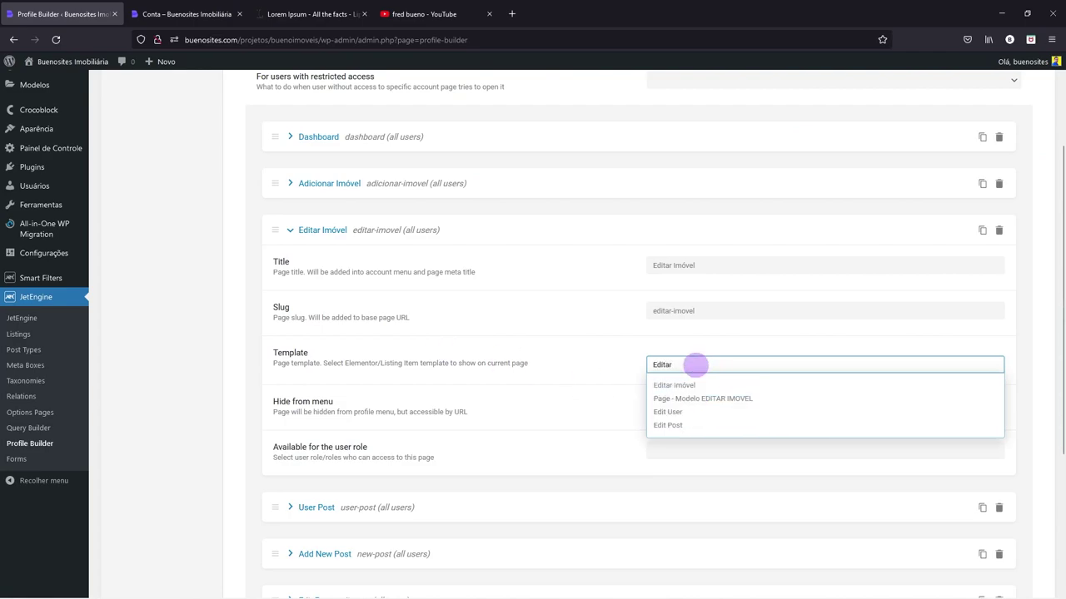
left_click(690, 382)
scroll(508, 468, "down", 3)
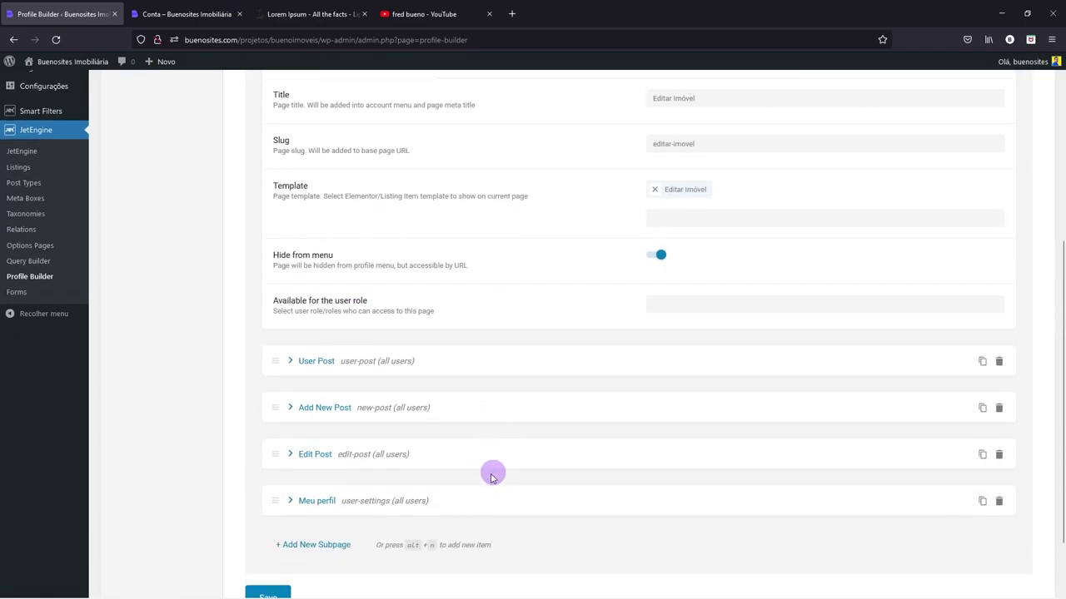
left_click(270, 540)
- Review the Adicionar Imóvel and Dashboard subpages and the general account page settings
scroll(274, 542, "up", 5)
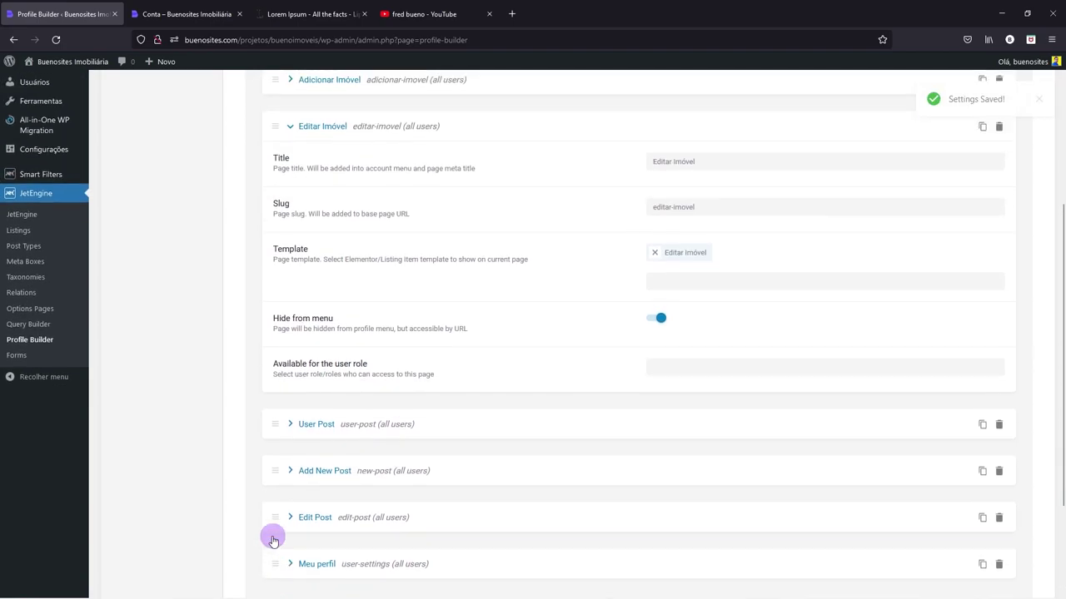
left_click(290, 231)
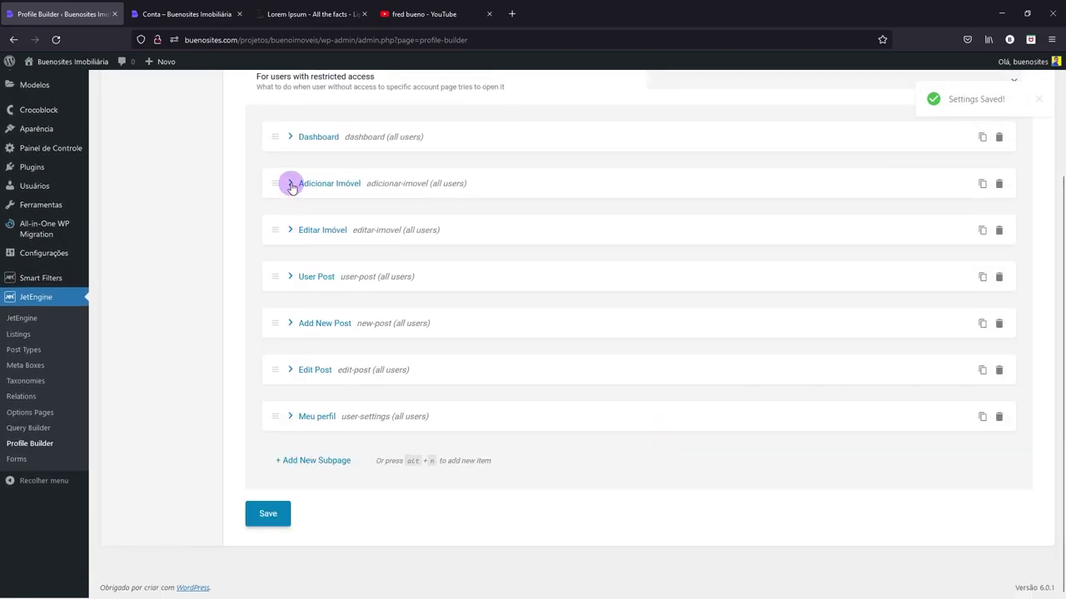
left_click(289, 183)
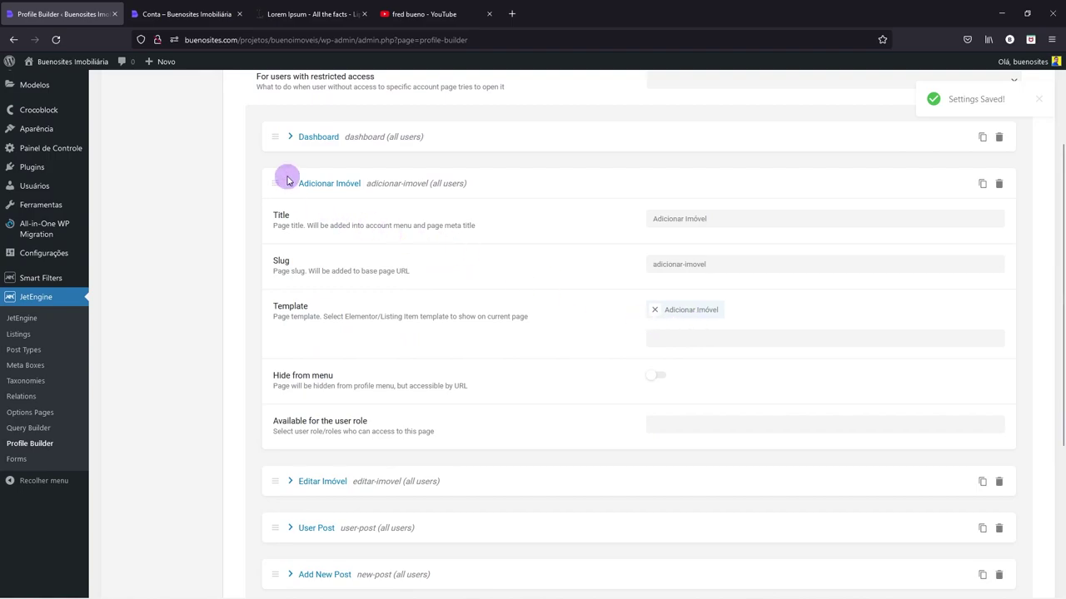
left_click(289, 183)
left_click(290, 137)
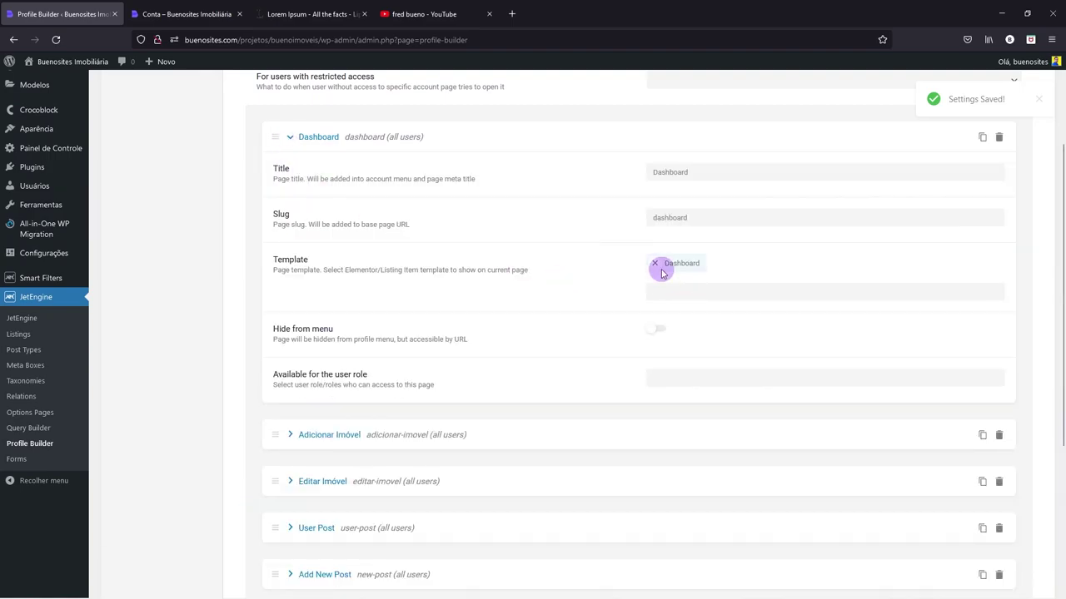
left_click(304, 140)
scroll(301, 175, "up", 3)
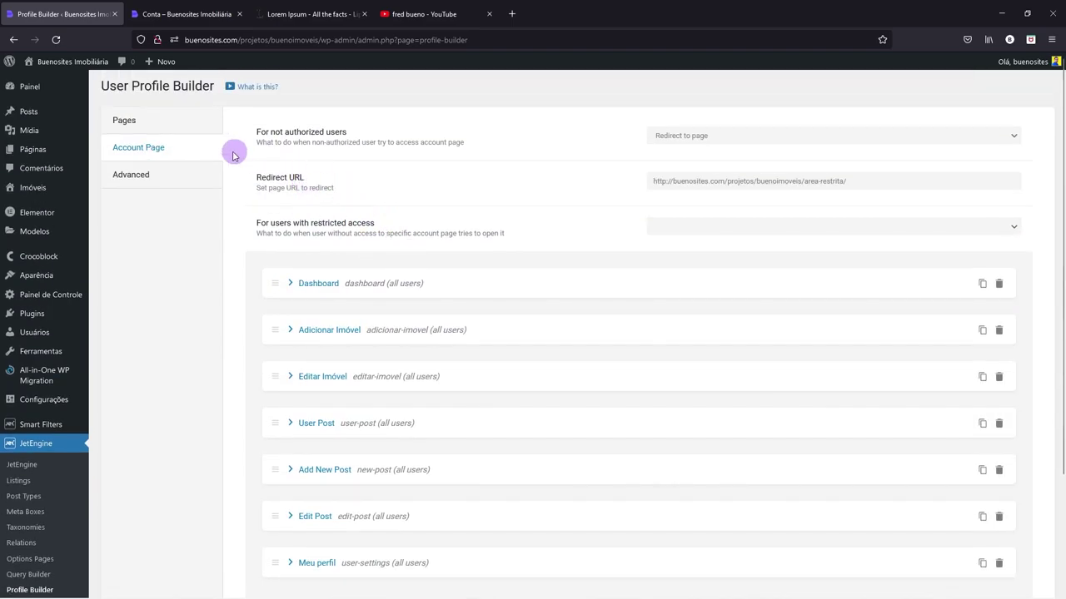
left_click(171, 120)
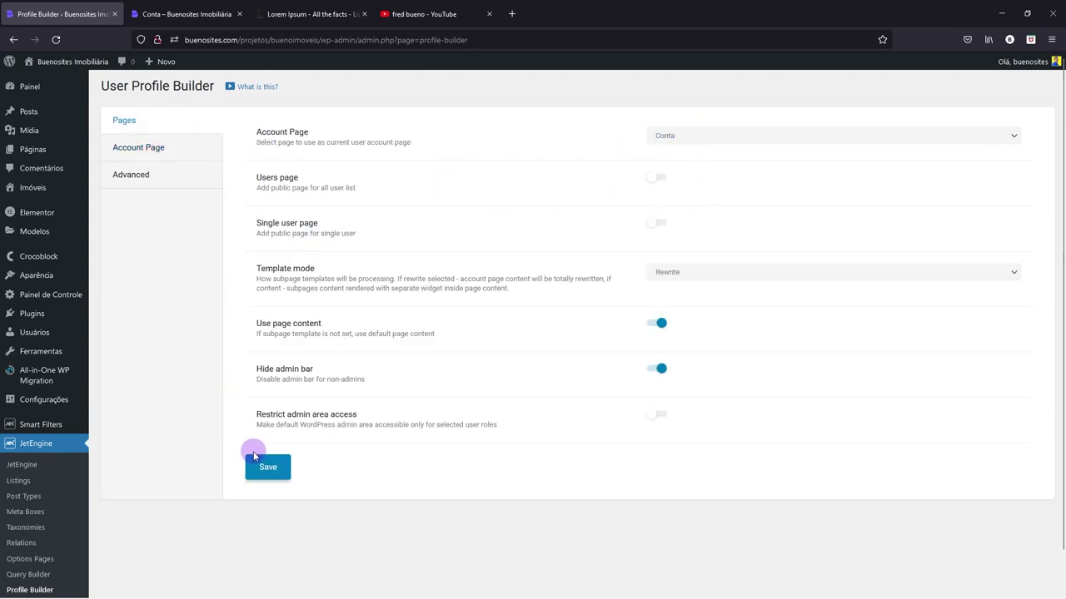
left_click(187, 14)
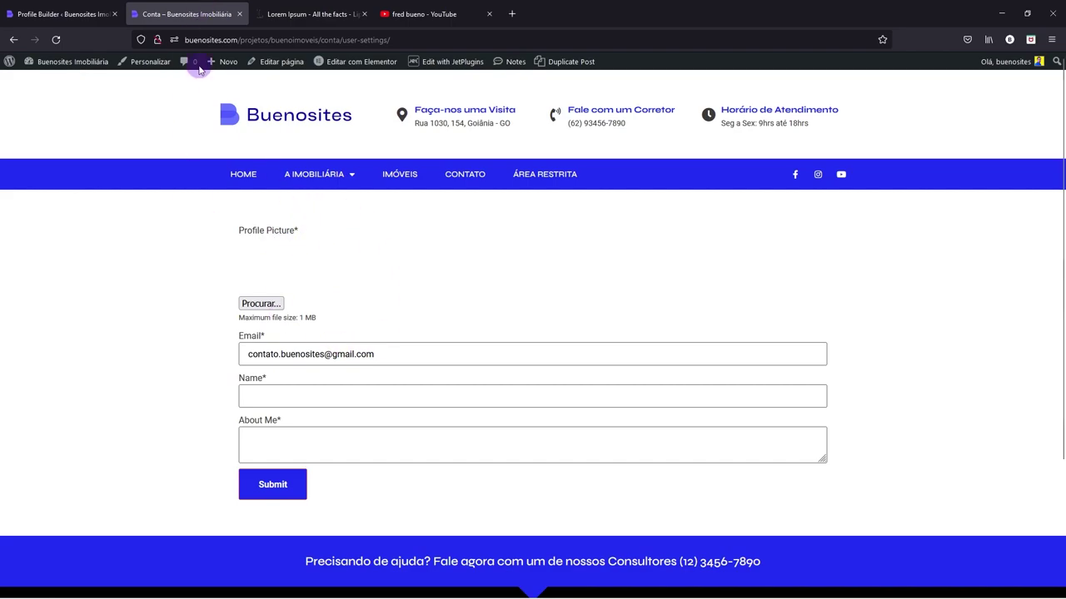
- Reload the user-settings page to show the Email, Name and Senha fields, then return to DASHBOARD
left_click(58, 41)
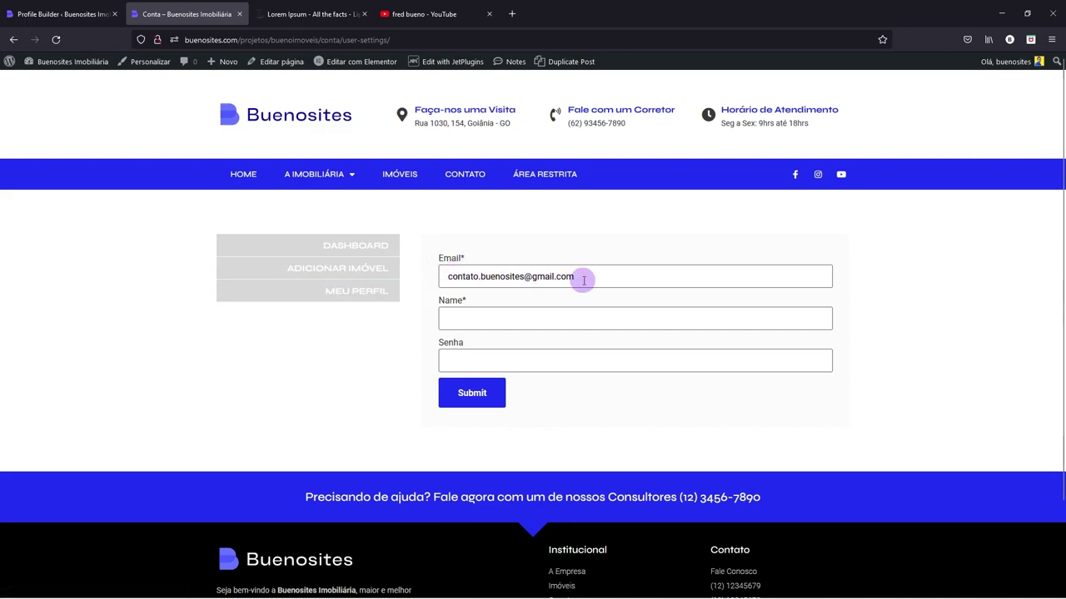
left_click(458, 315)
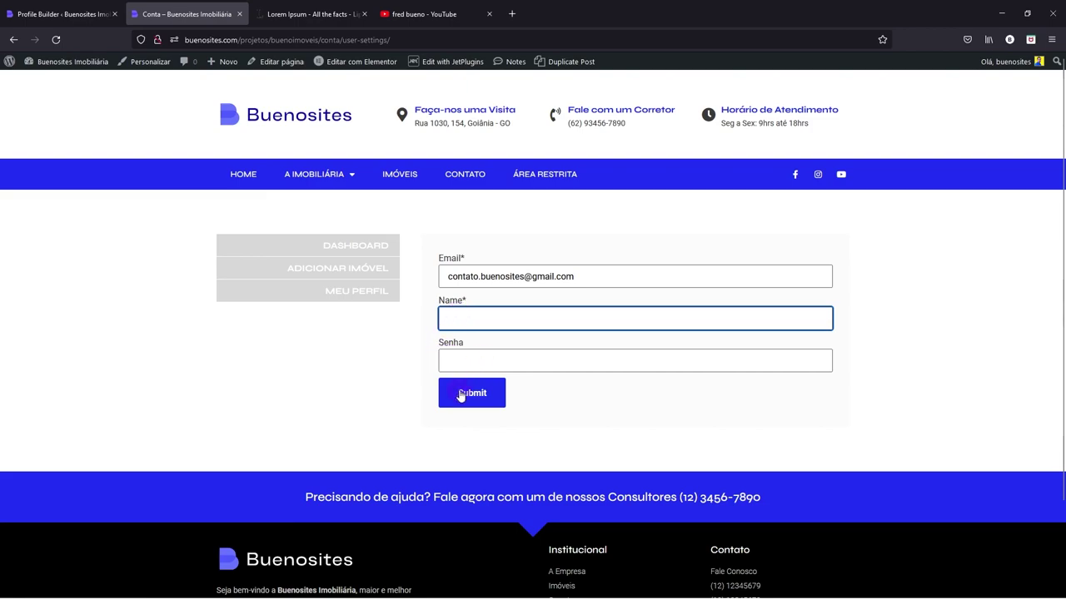
left_click(380, 254)
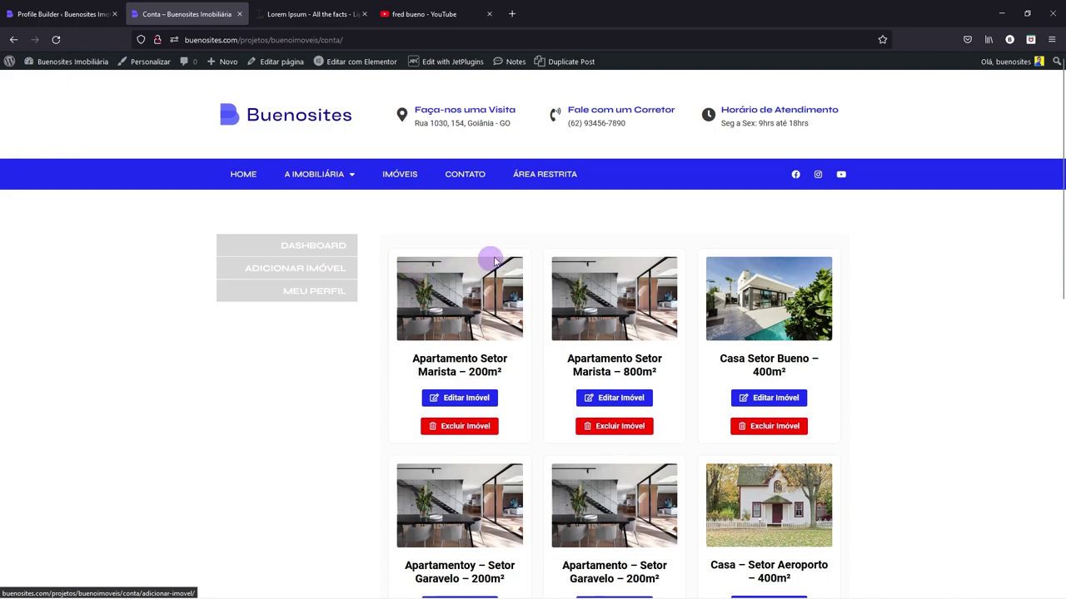
left_click(545, 176)
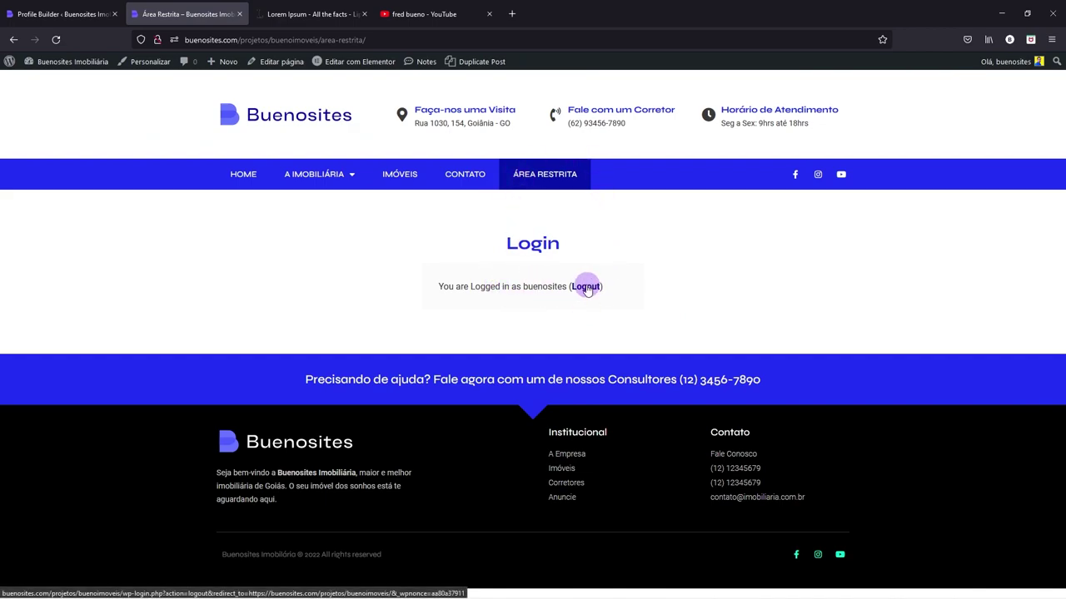
left_click(586, 287)
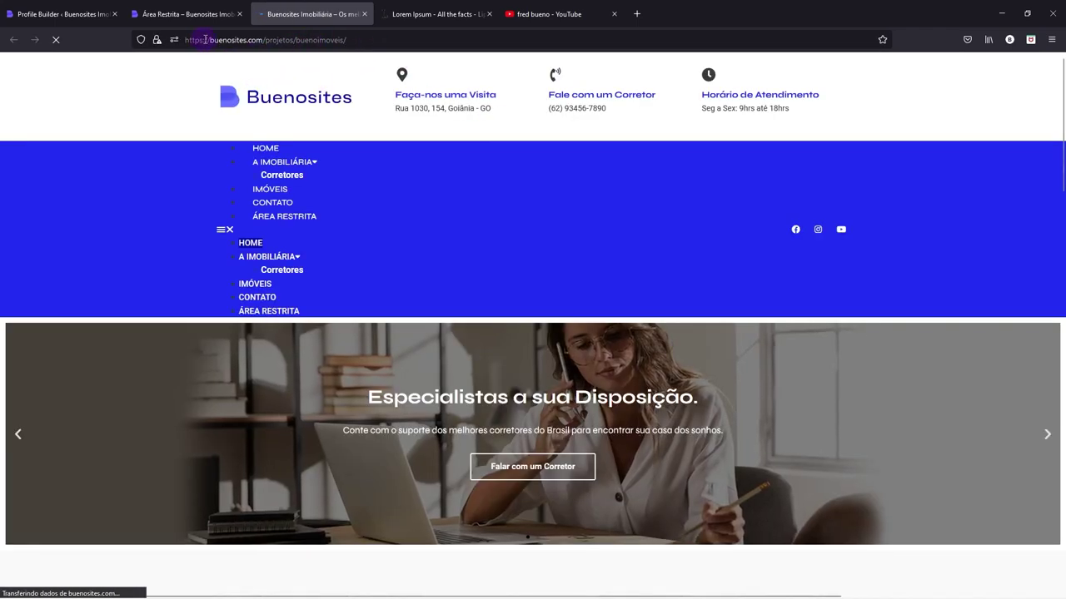
left_click(204, 39)
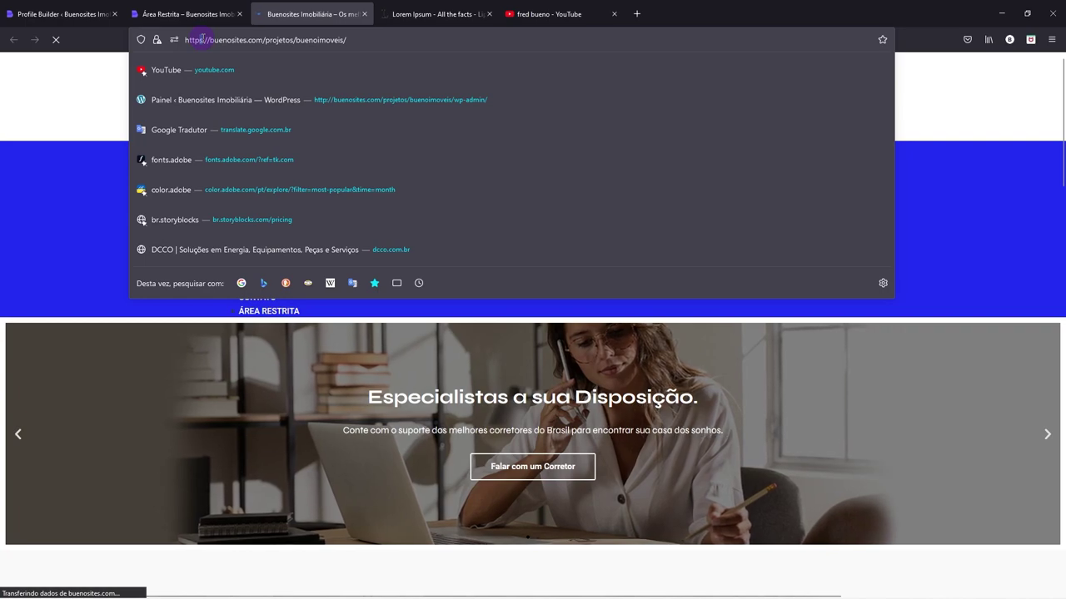
key("BackSpace")
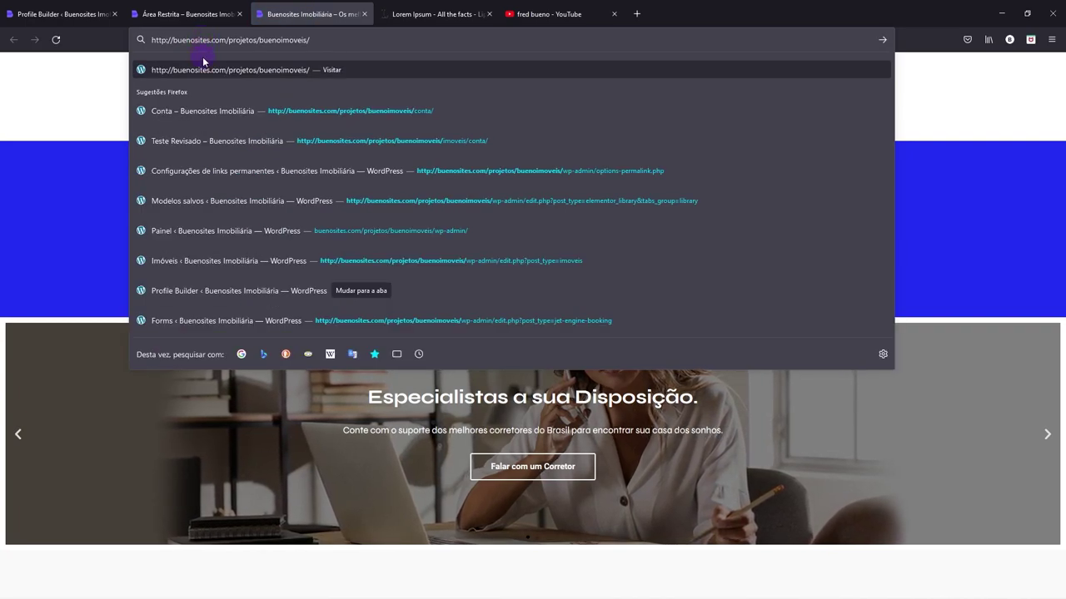
key("Return")
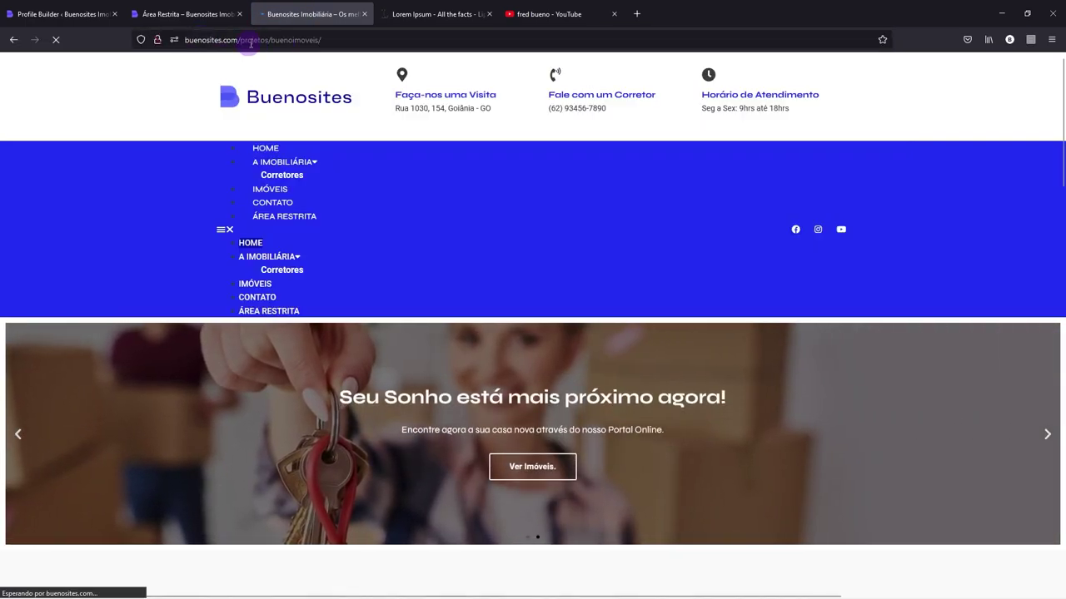